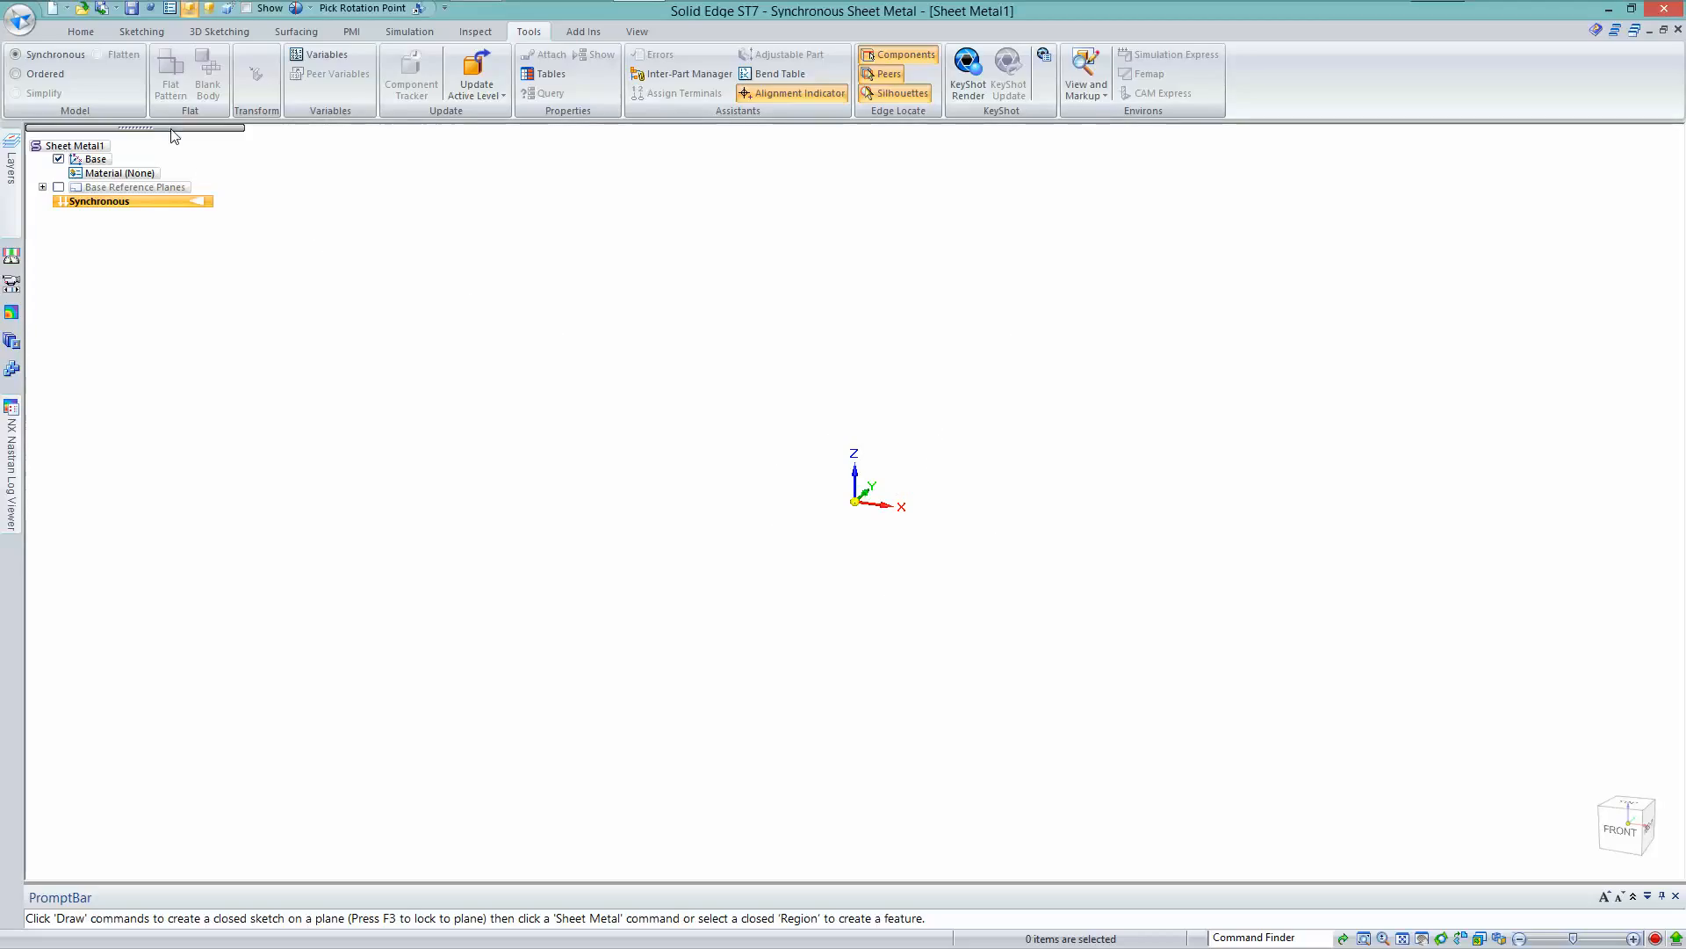
# Move the feature tree lower in the graphics window to leave free space above it
pyautogui.moveTo(172, 128); pyautogui.dragTo(167, 176)
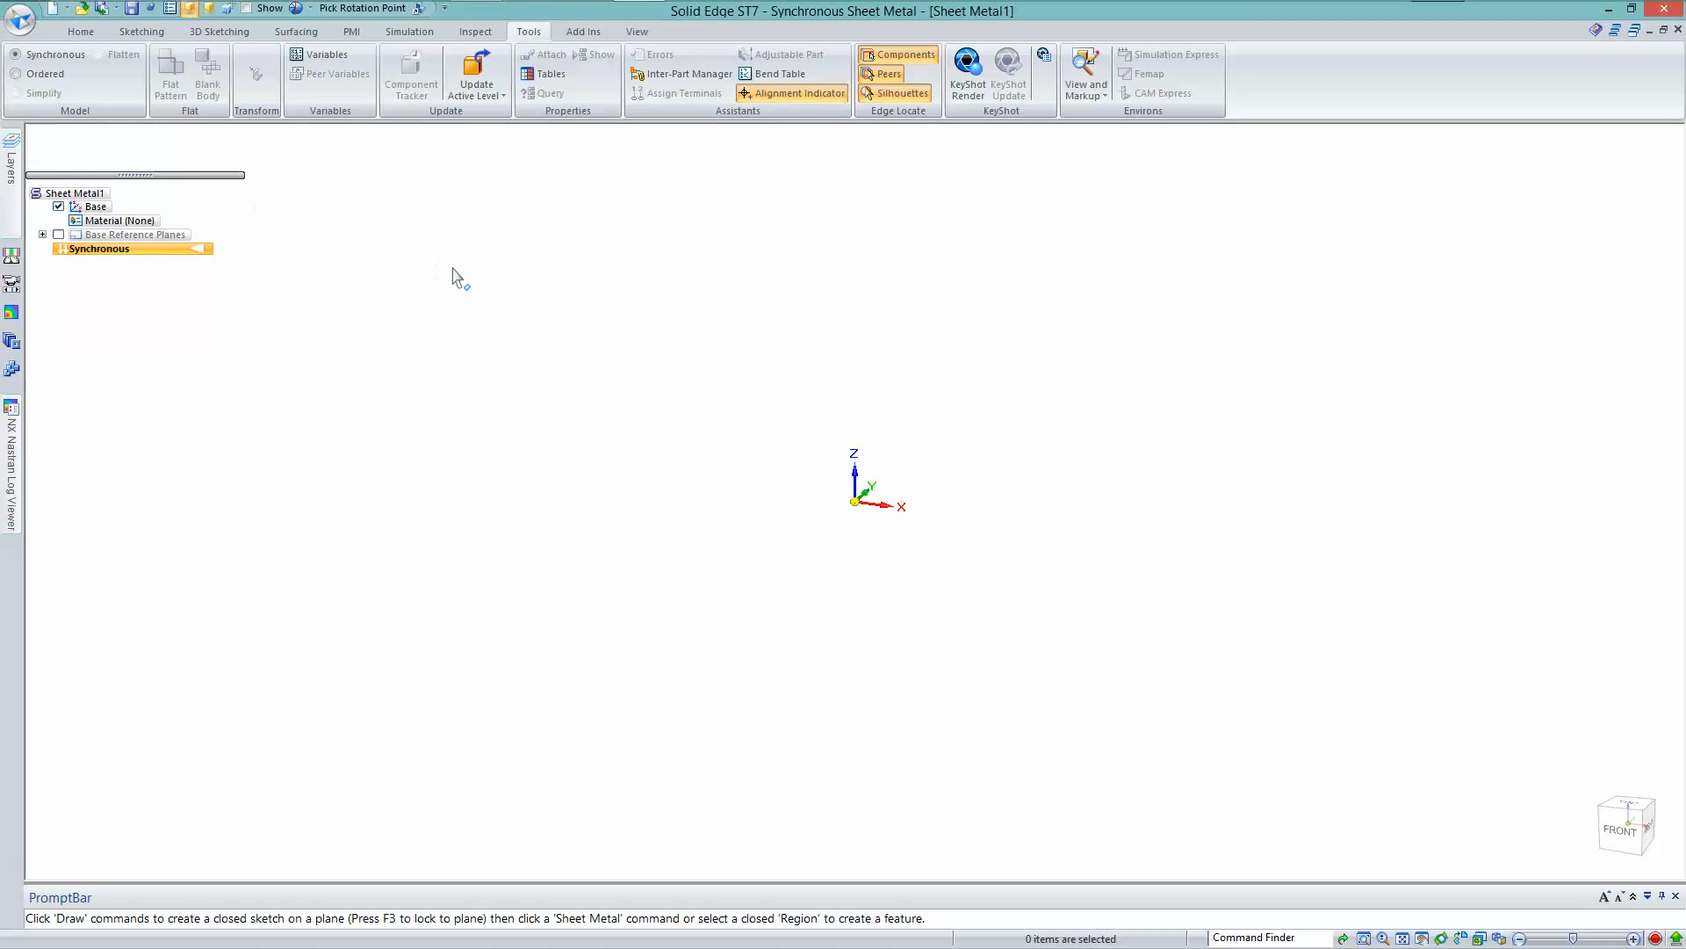
pyautogui.scroll(6, 483, 88)
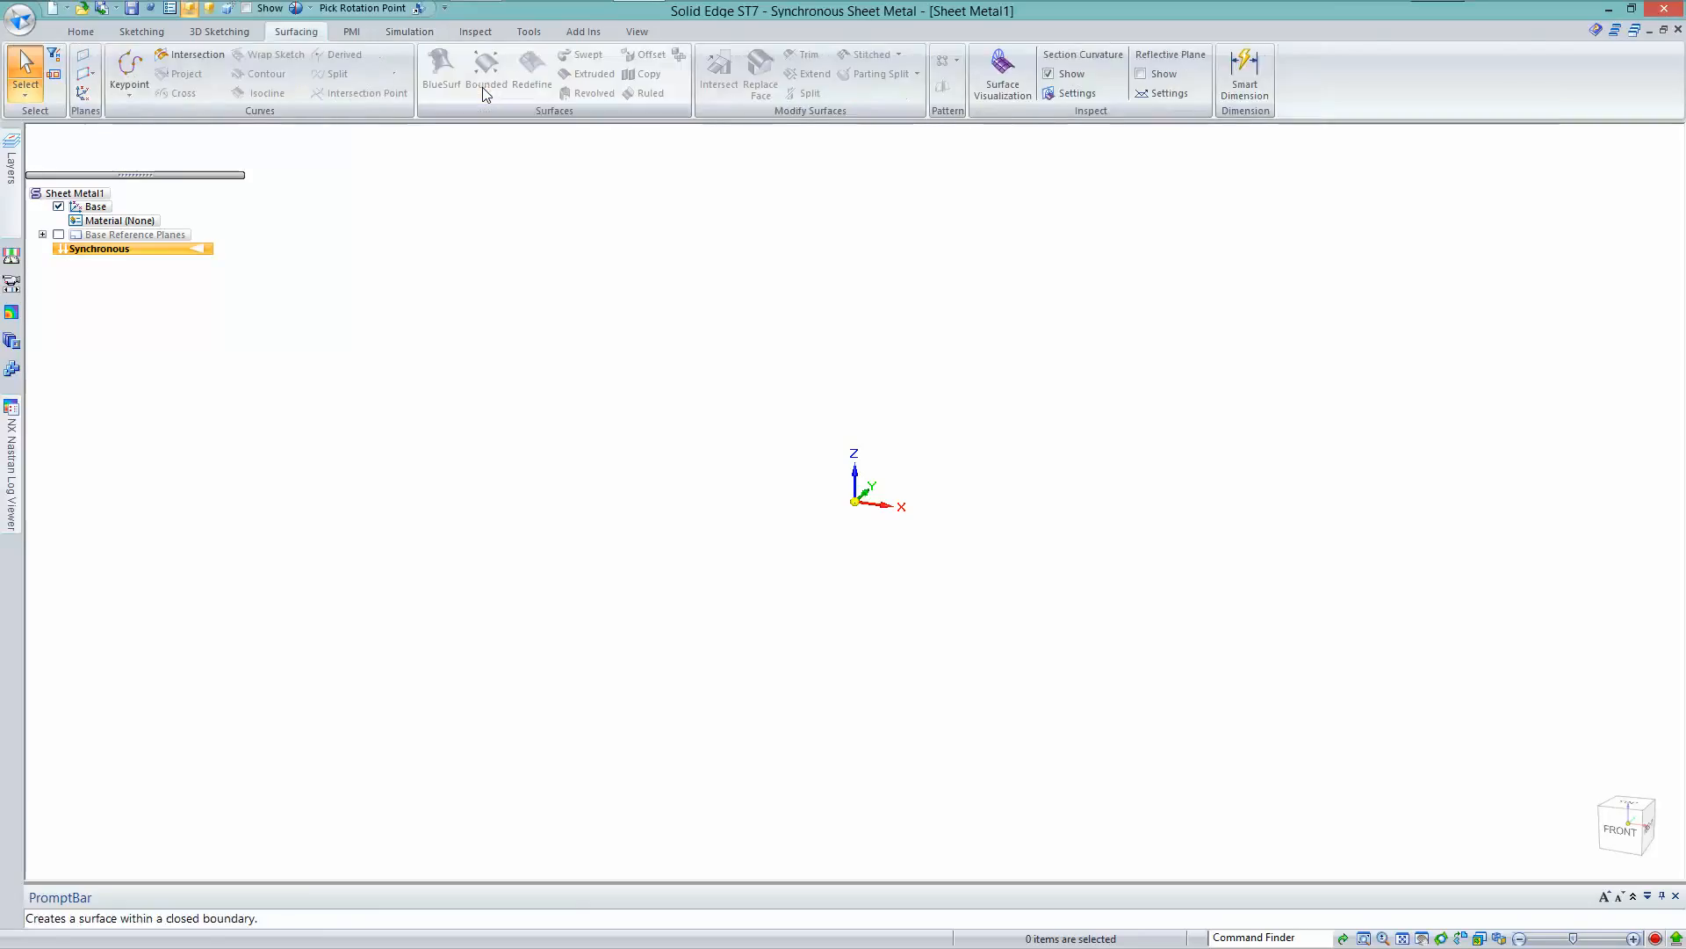
pyautogui.scroll(1, 485, 95)
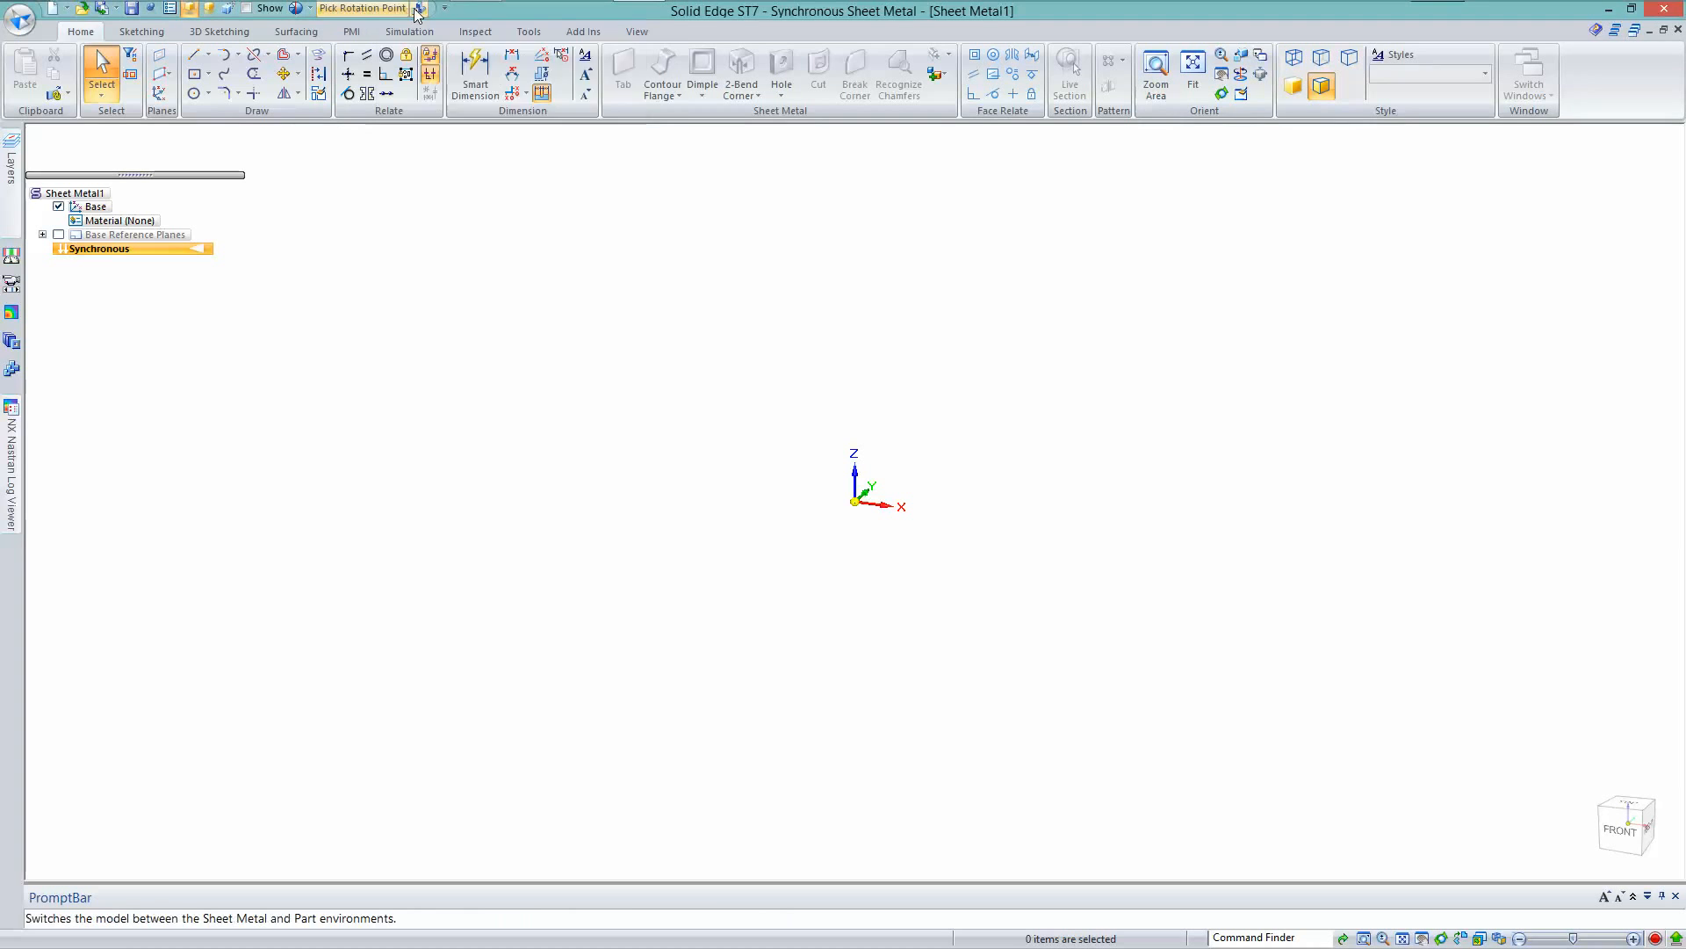
# Add the 3D Measure command to the Quick Access toolbar
pyautogui.moveTo(189, 13)
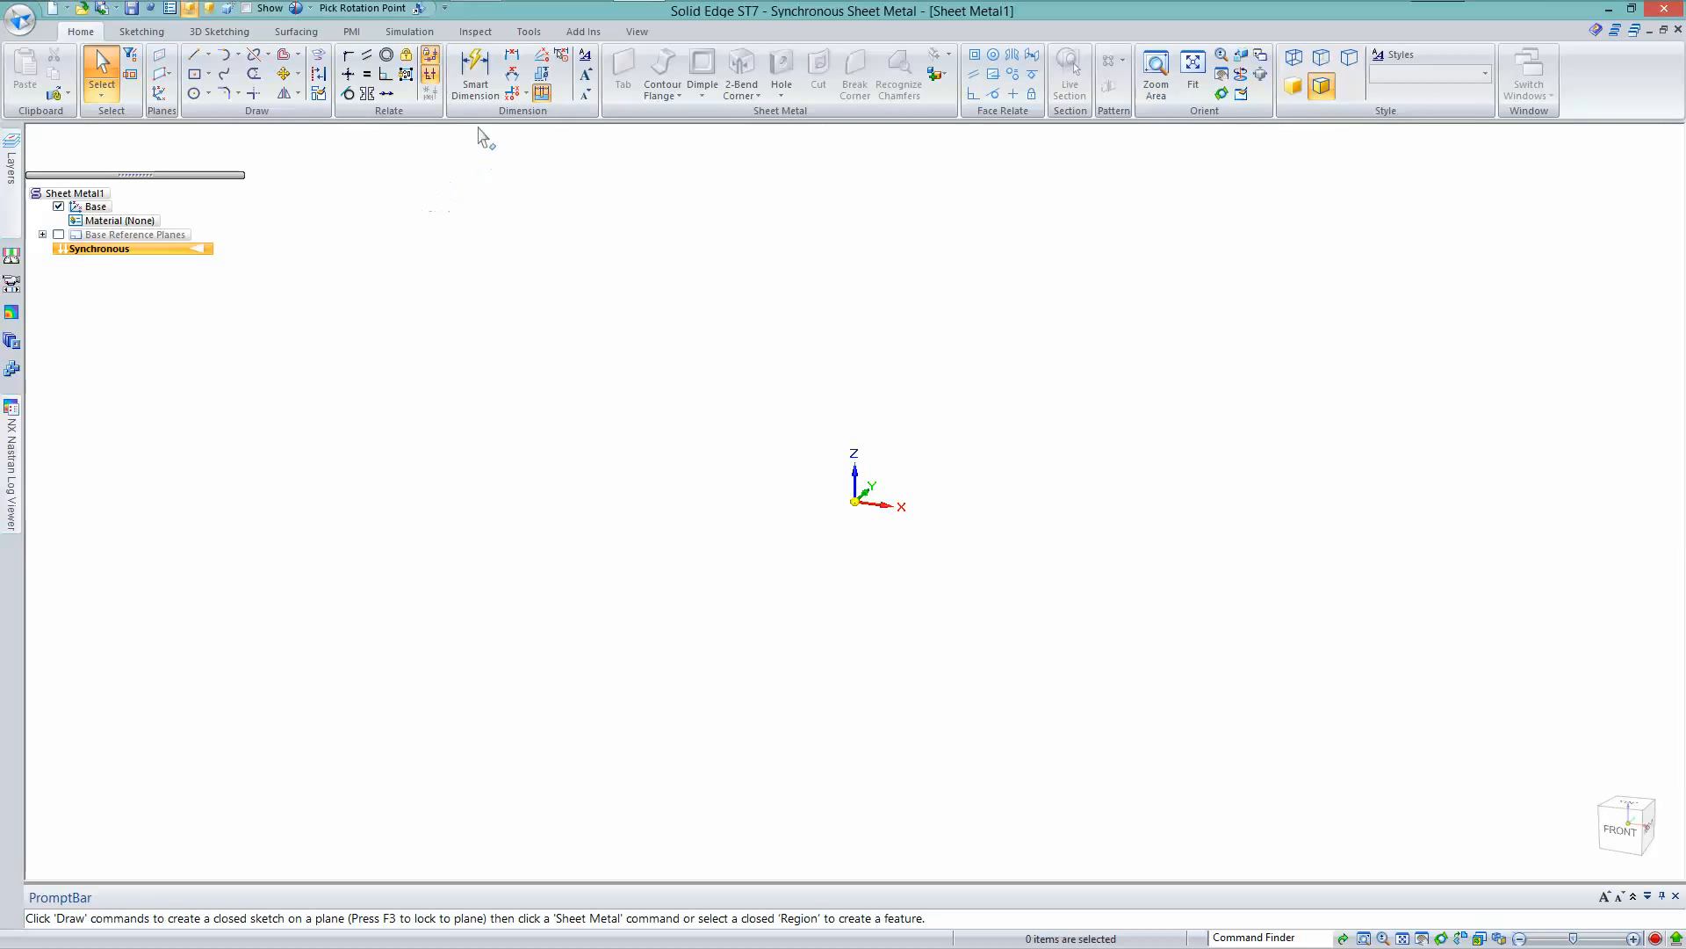
pyautogui.click(479, 32)
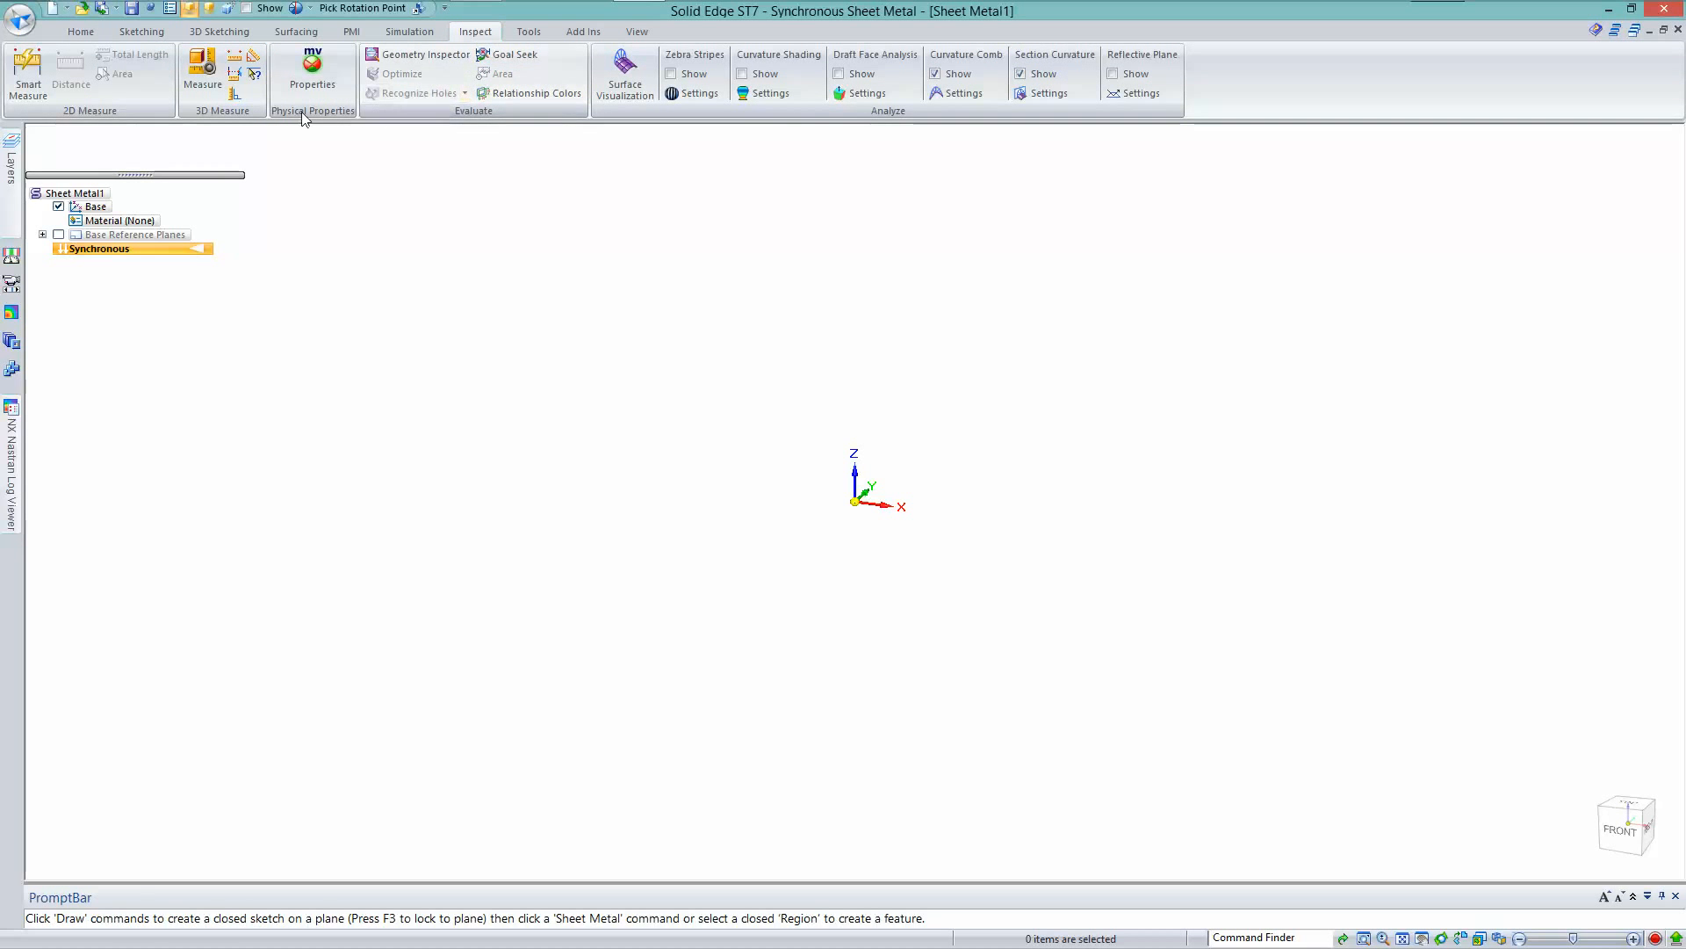
pyautogui.rightClick(202, 69)
pyautogui.click(334, 77)
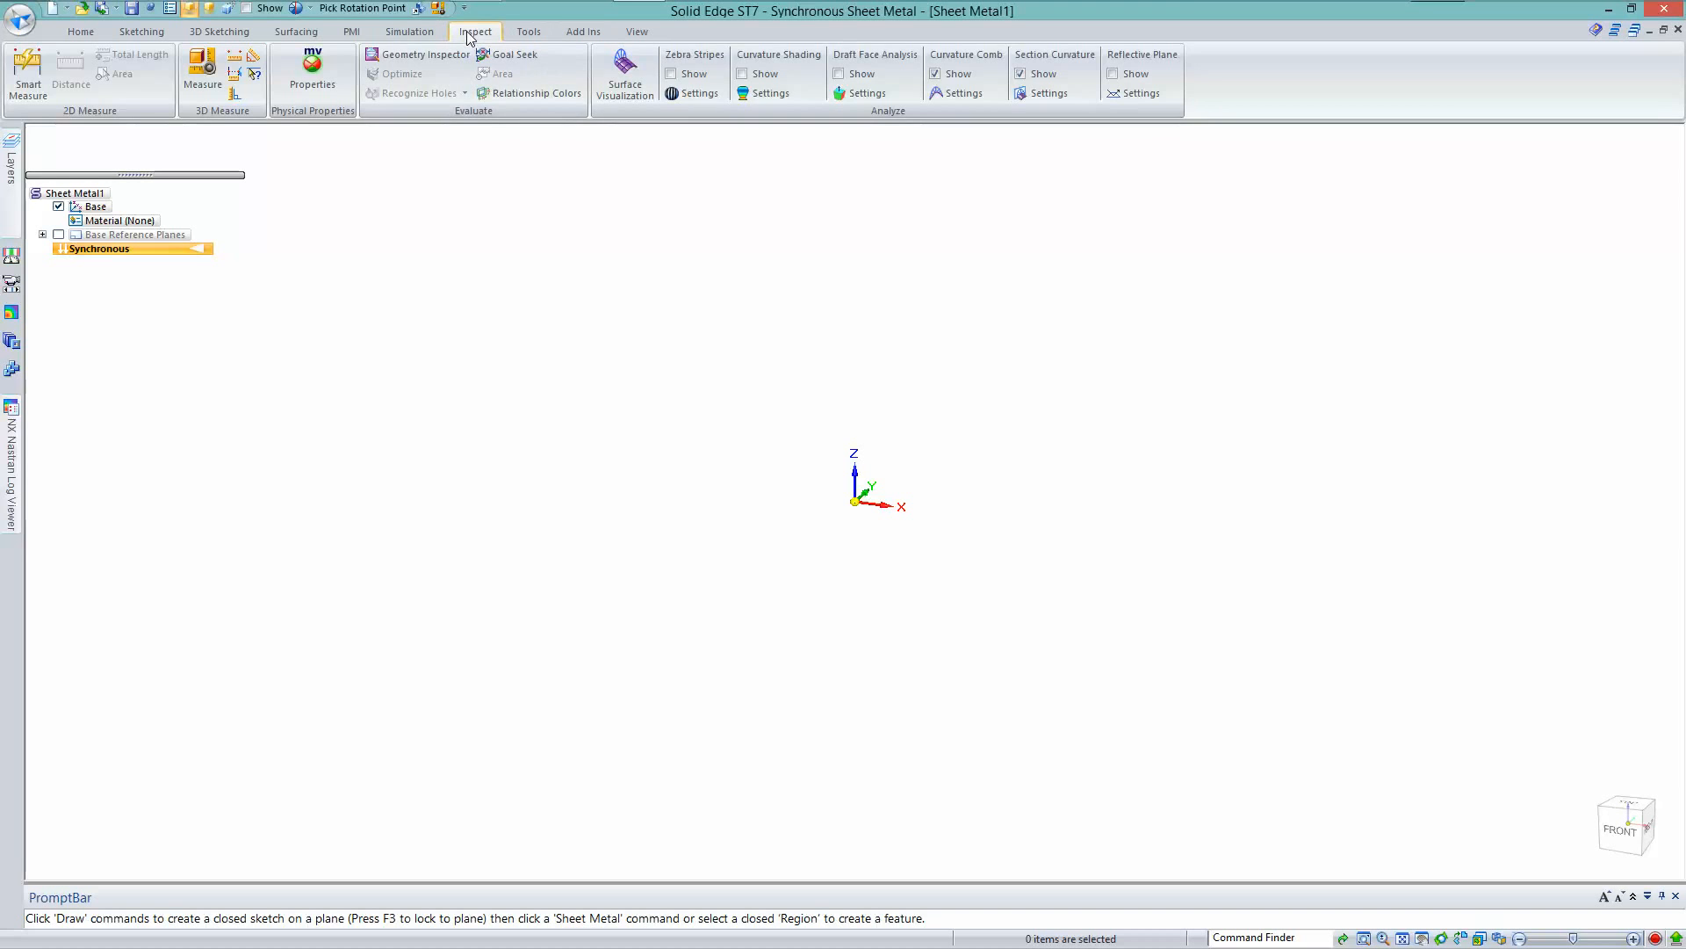
pyautogui.click(352, 32)
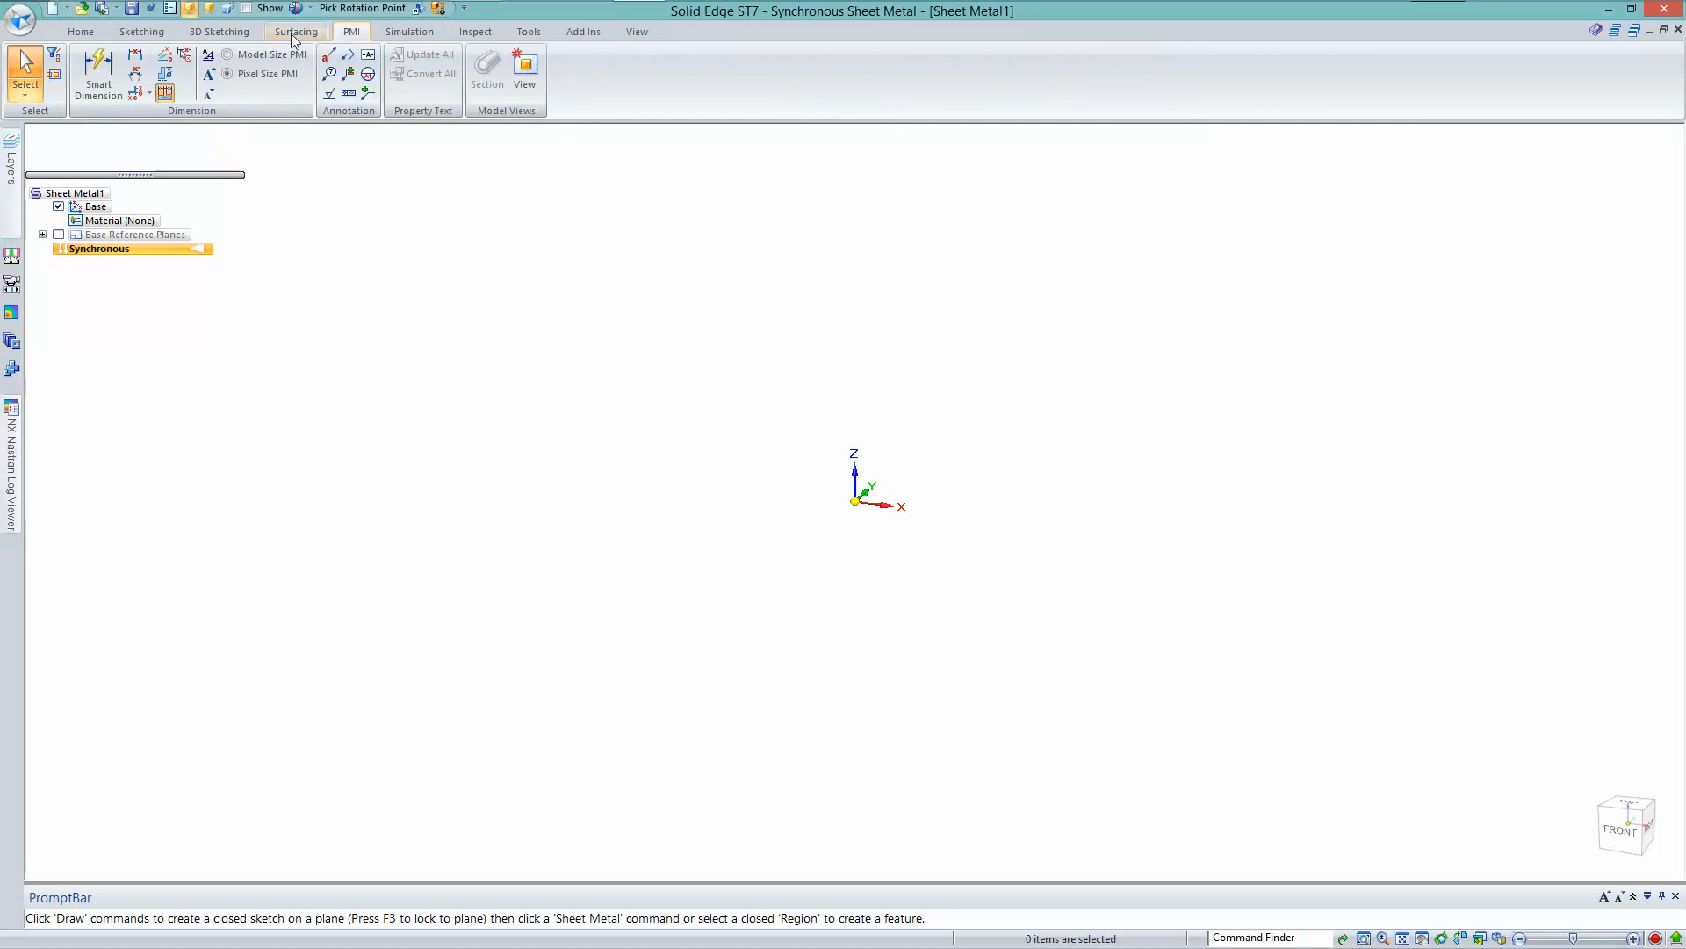
pyautogui.click(217, 31)
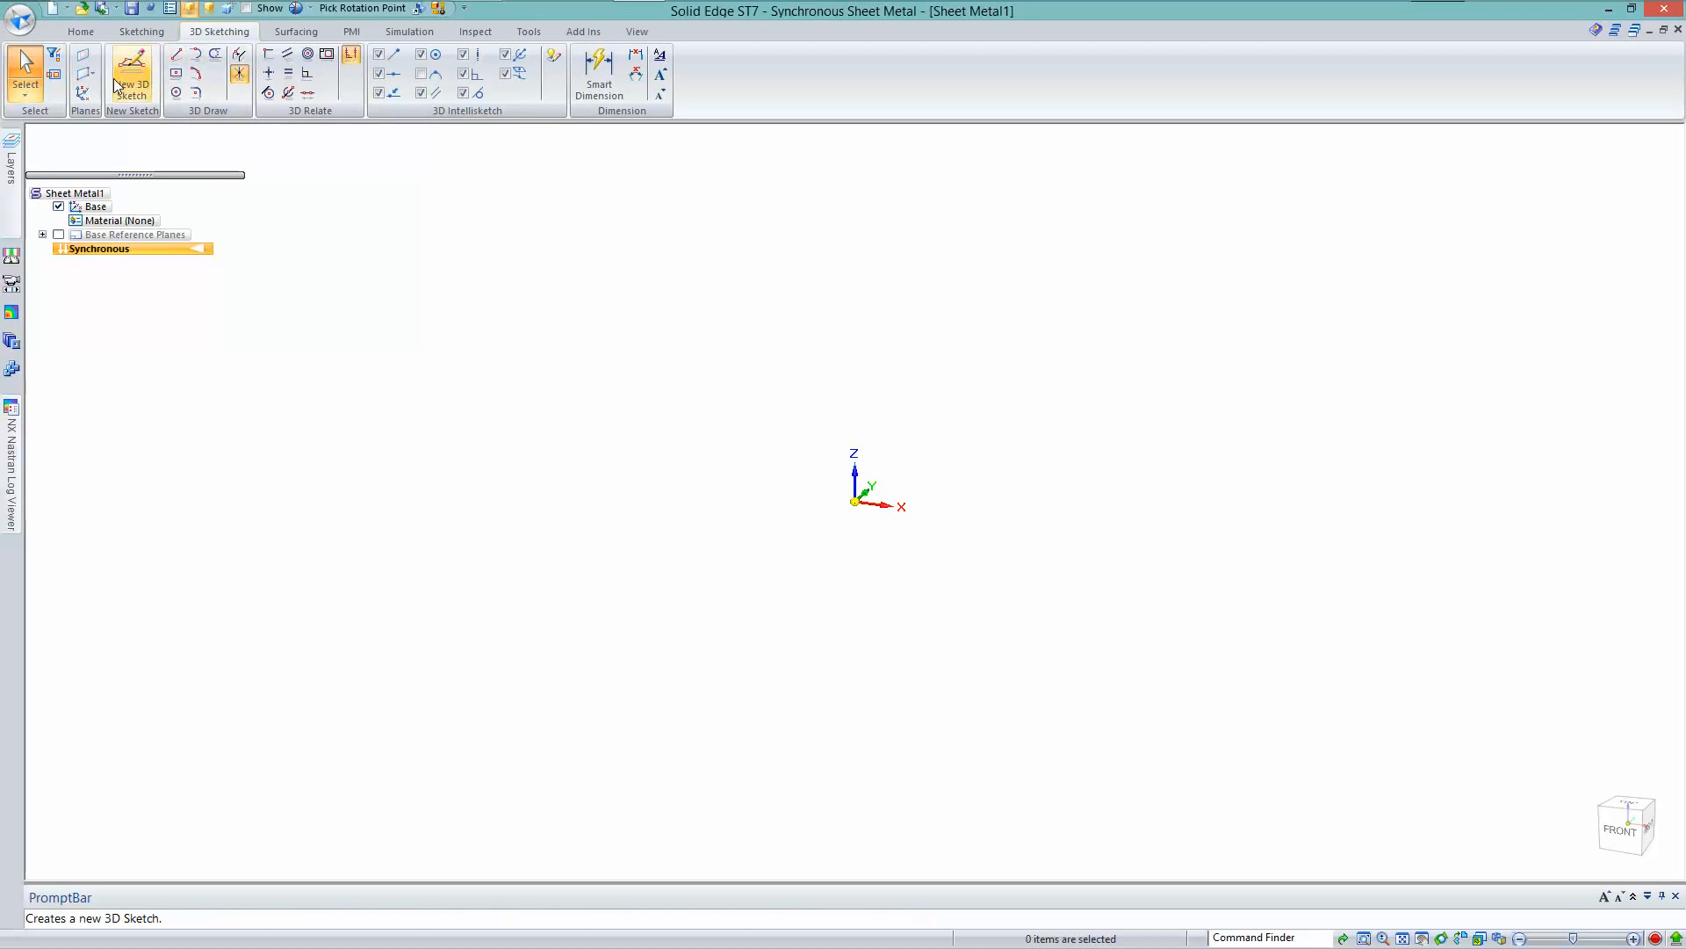
pyautogui.click(83, 33)
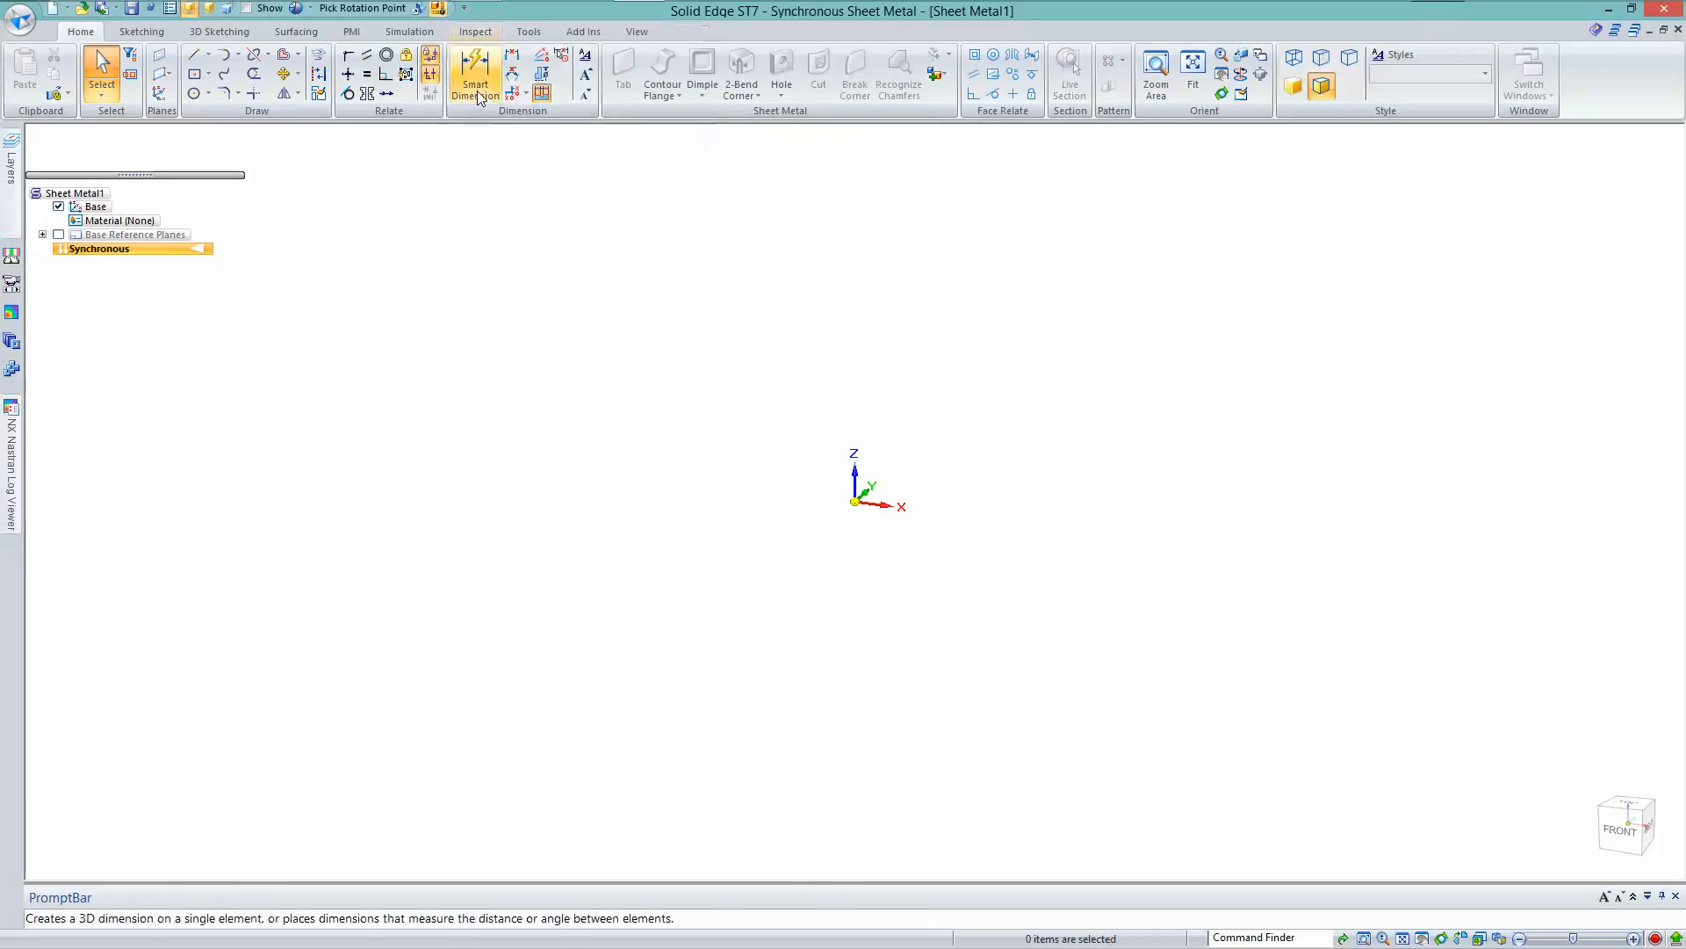
pyautogui.rightClick(543, 253)
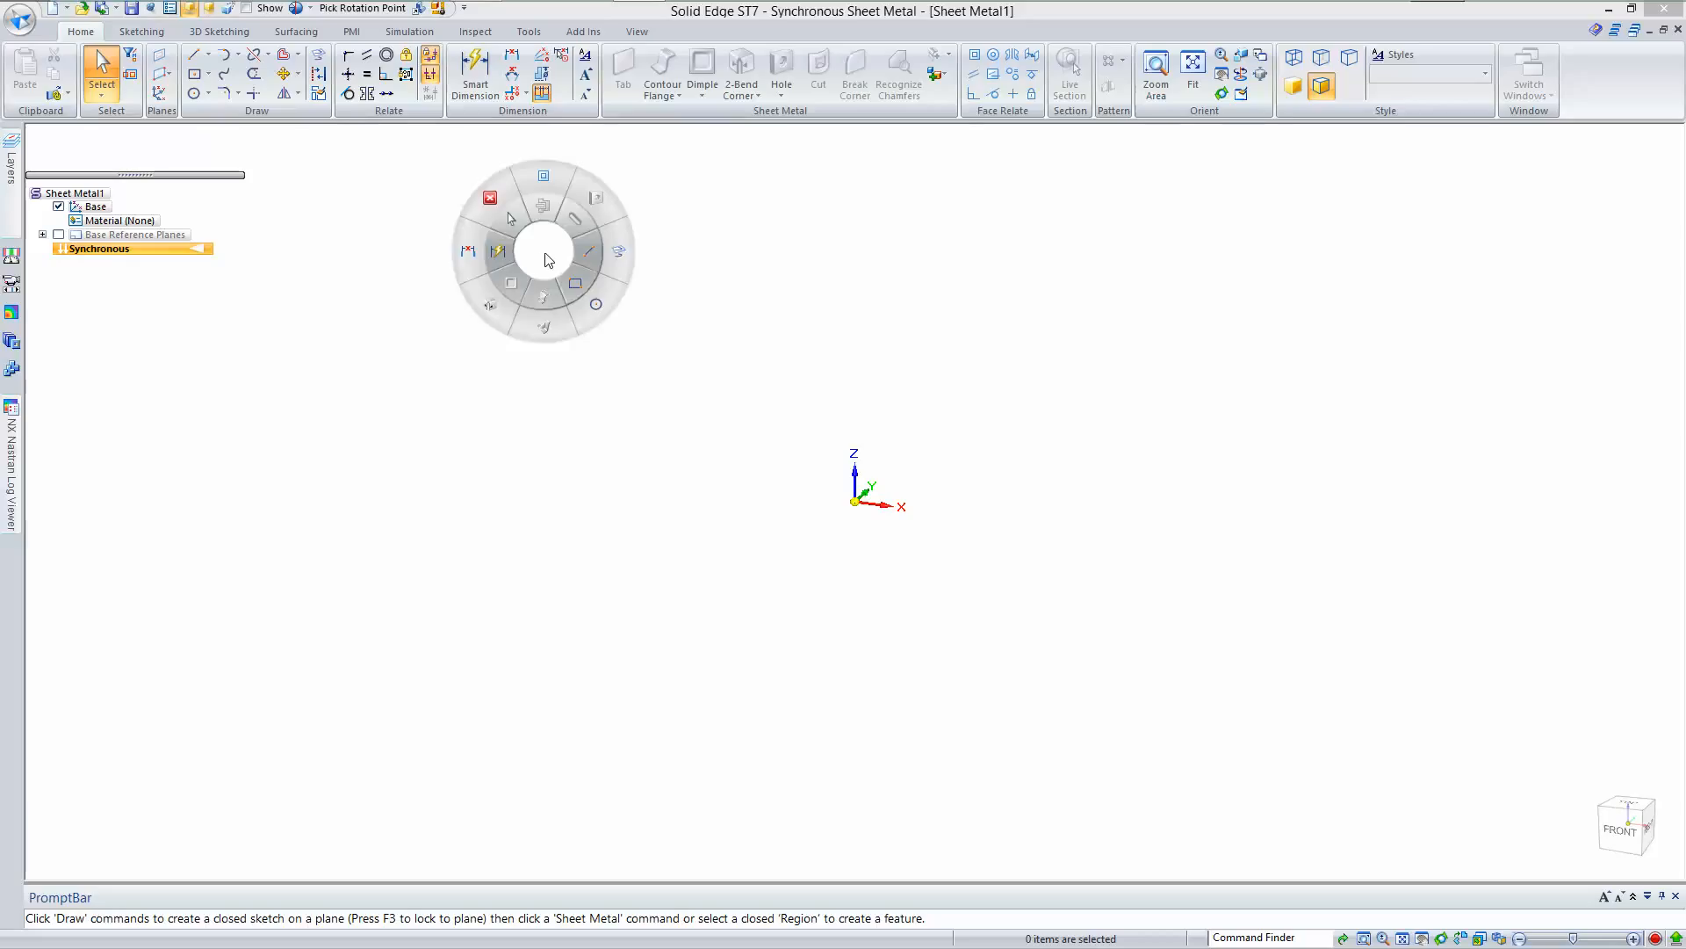
pyautogui.click(546, 258)
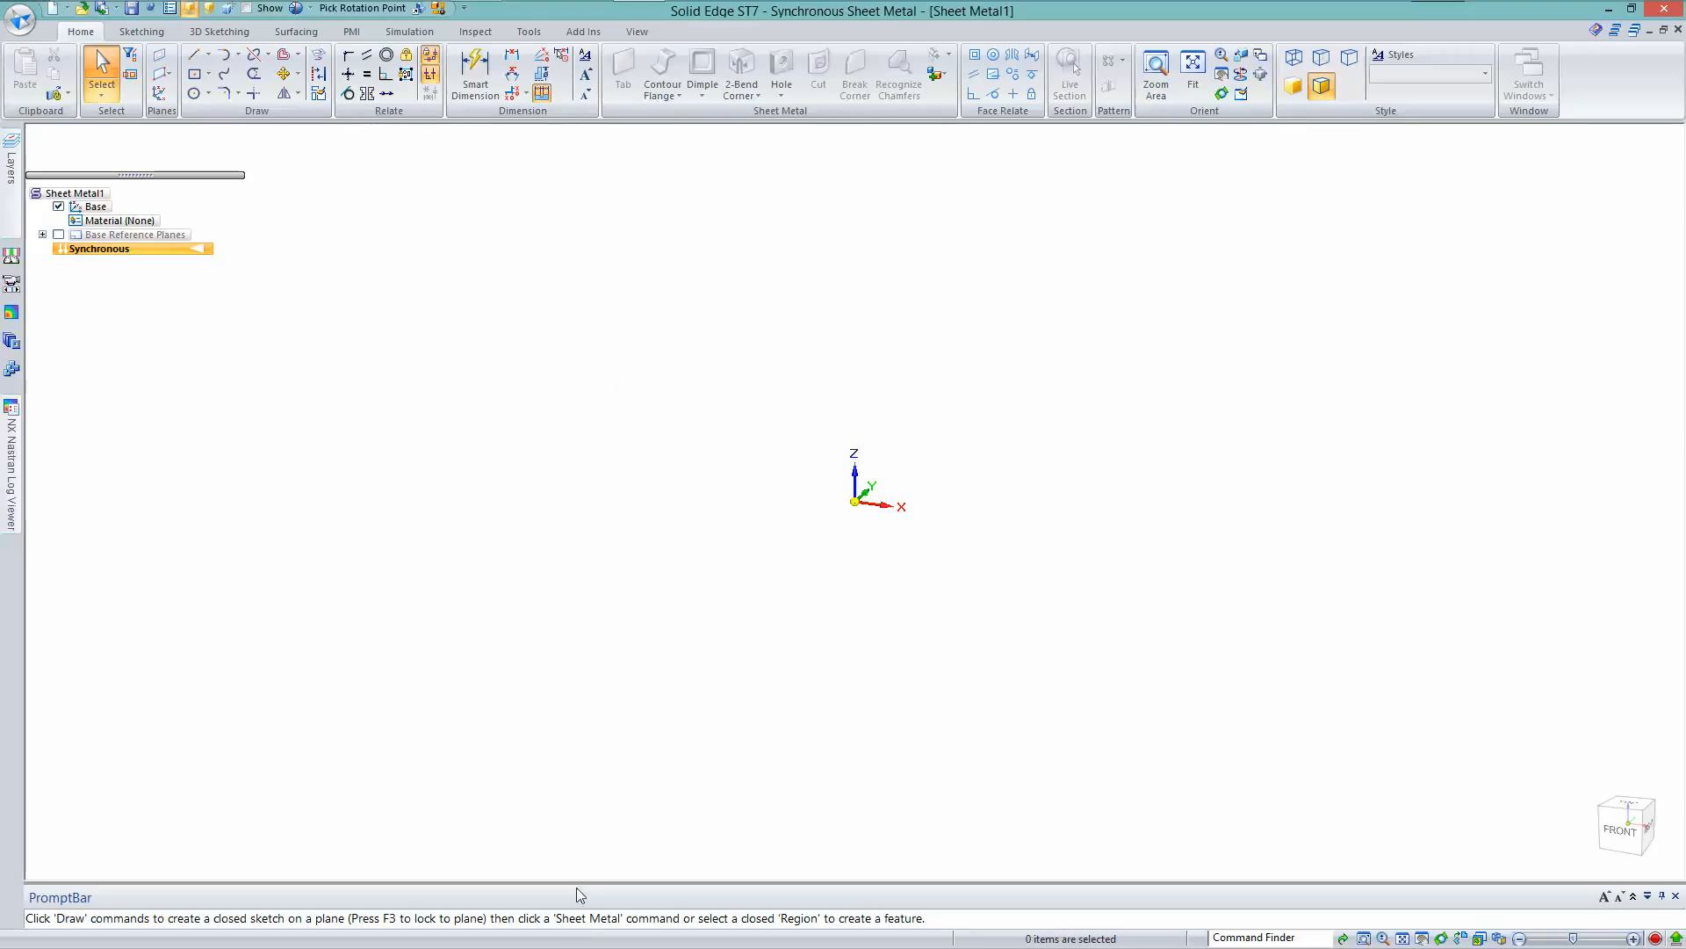
# Dock the PromptBar directly beneath the ribbon, above the graphics window
pyautogui.moveTo(577, 894); pyautogui.dragTo(858, 479)
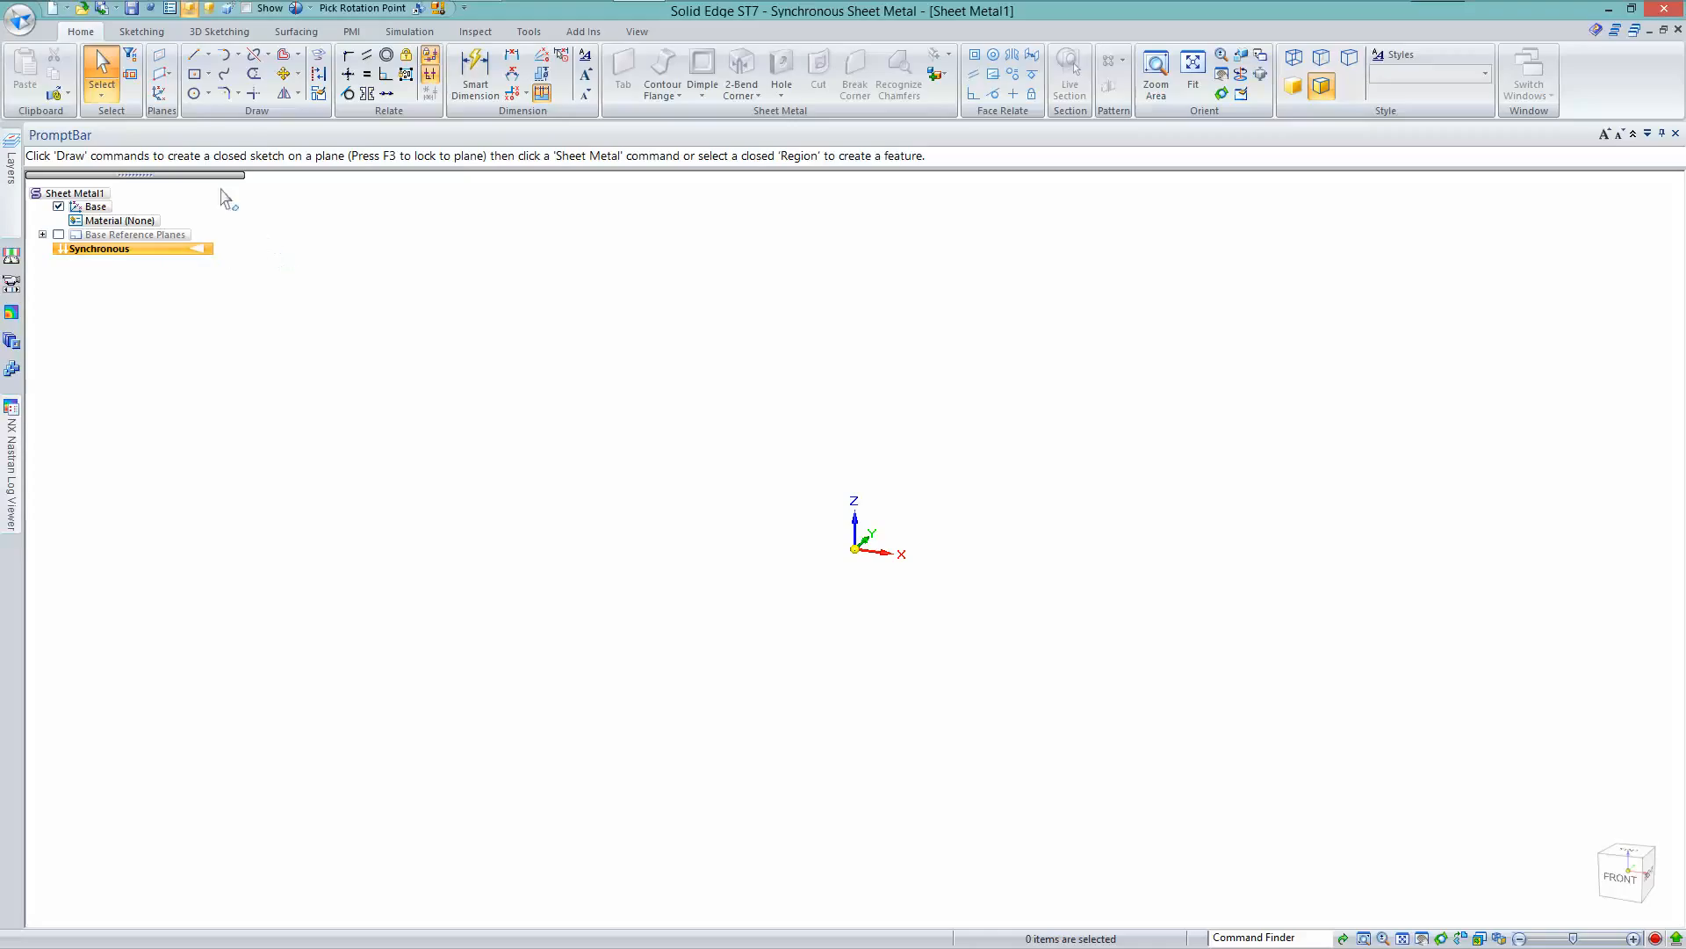
# Sketch a rectangle centred on the origin of the base XY plane, 100 mm wide and 200 mm high
pyautogui.click(197, 75)
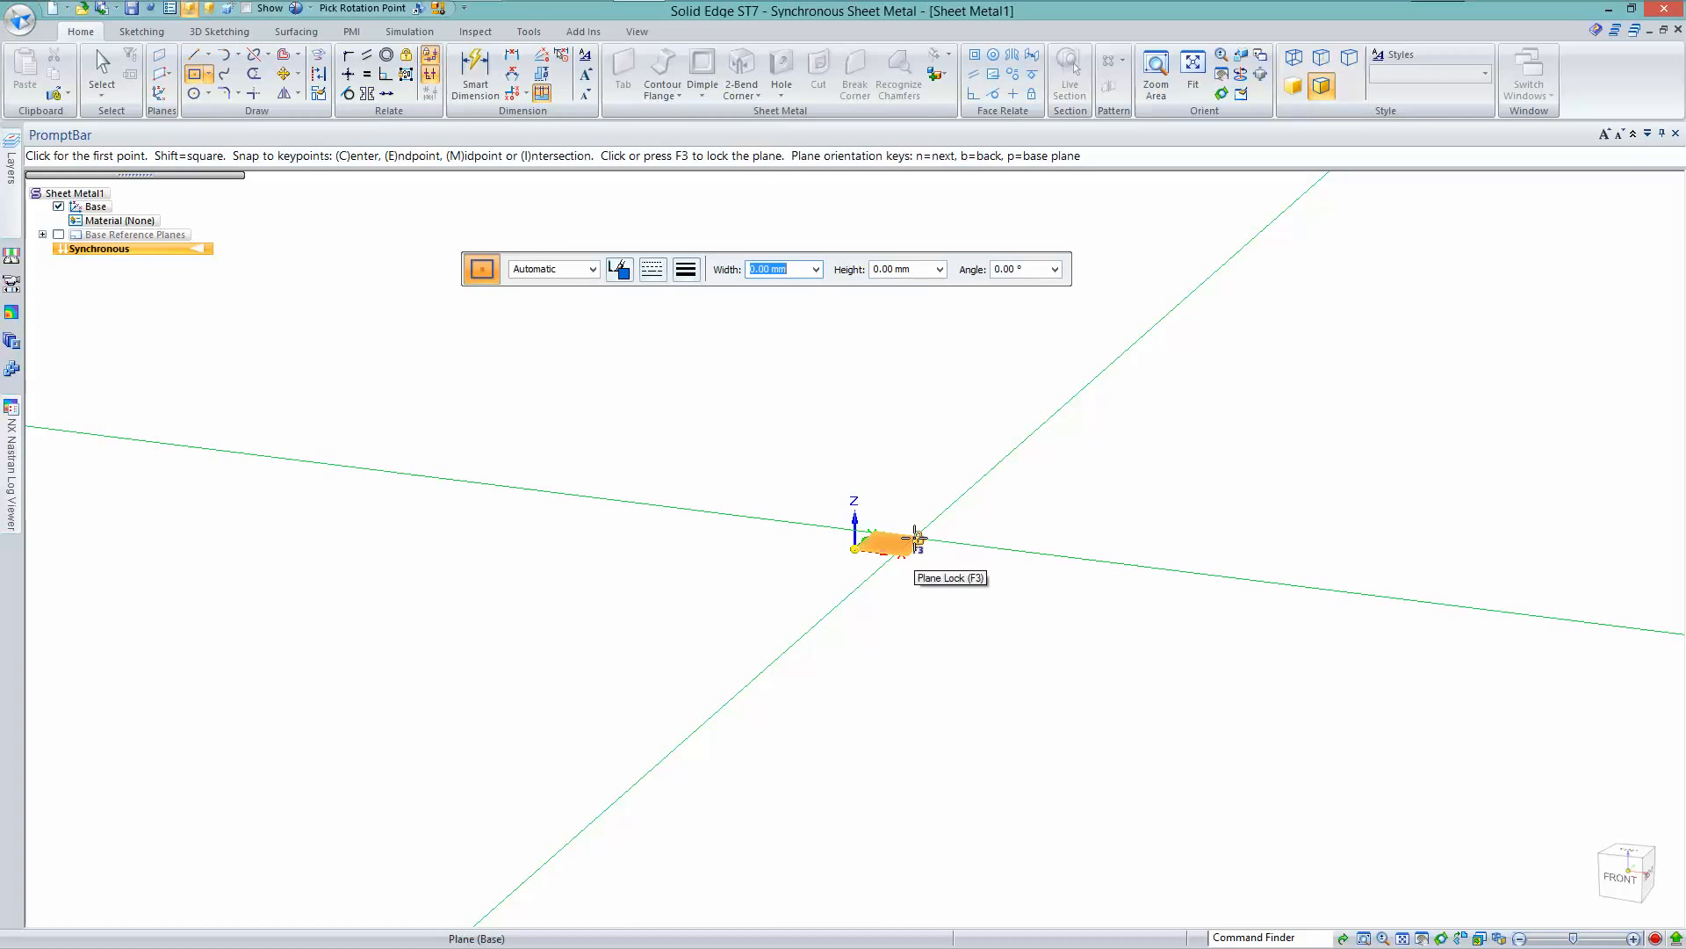
pyautogui.click(917, 542)
pyautogui.click(855, 549)
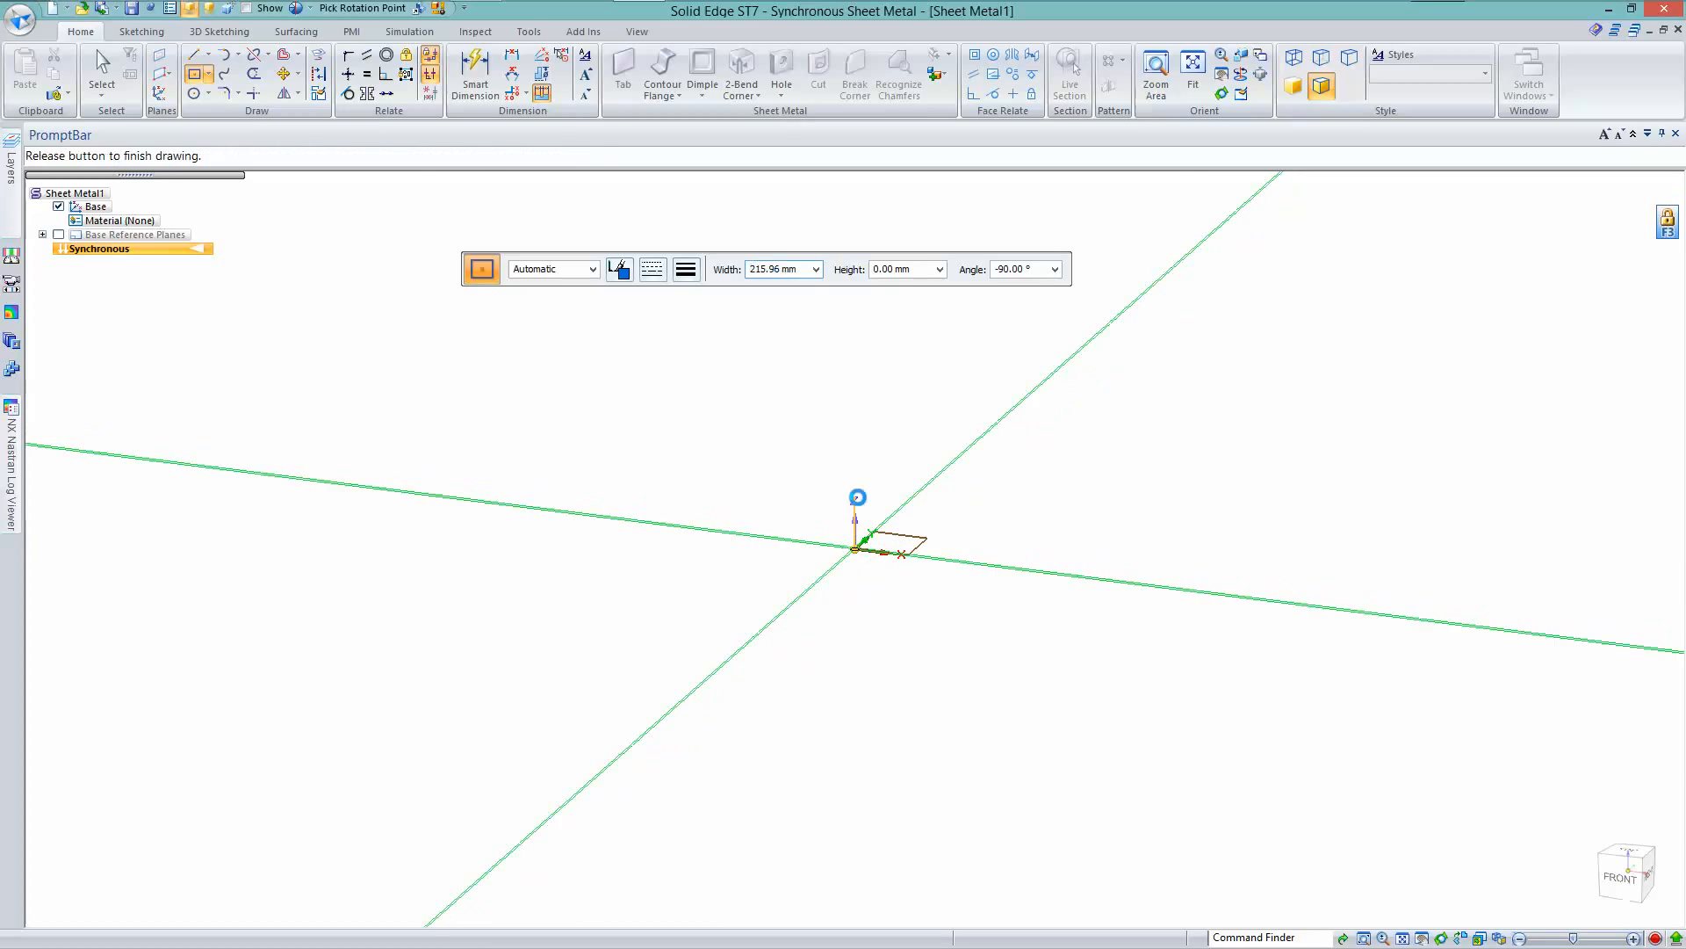
pyautogui.write('100')
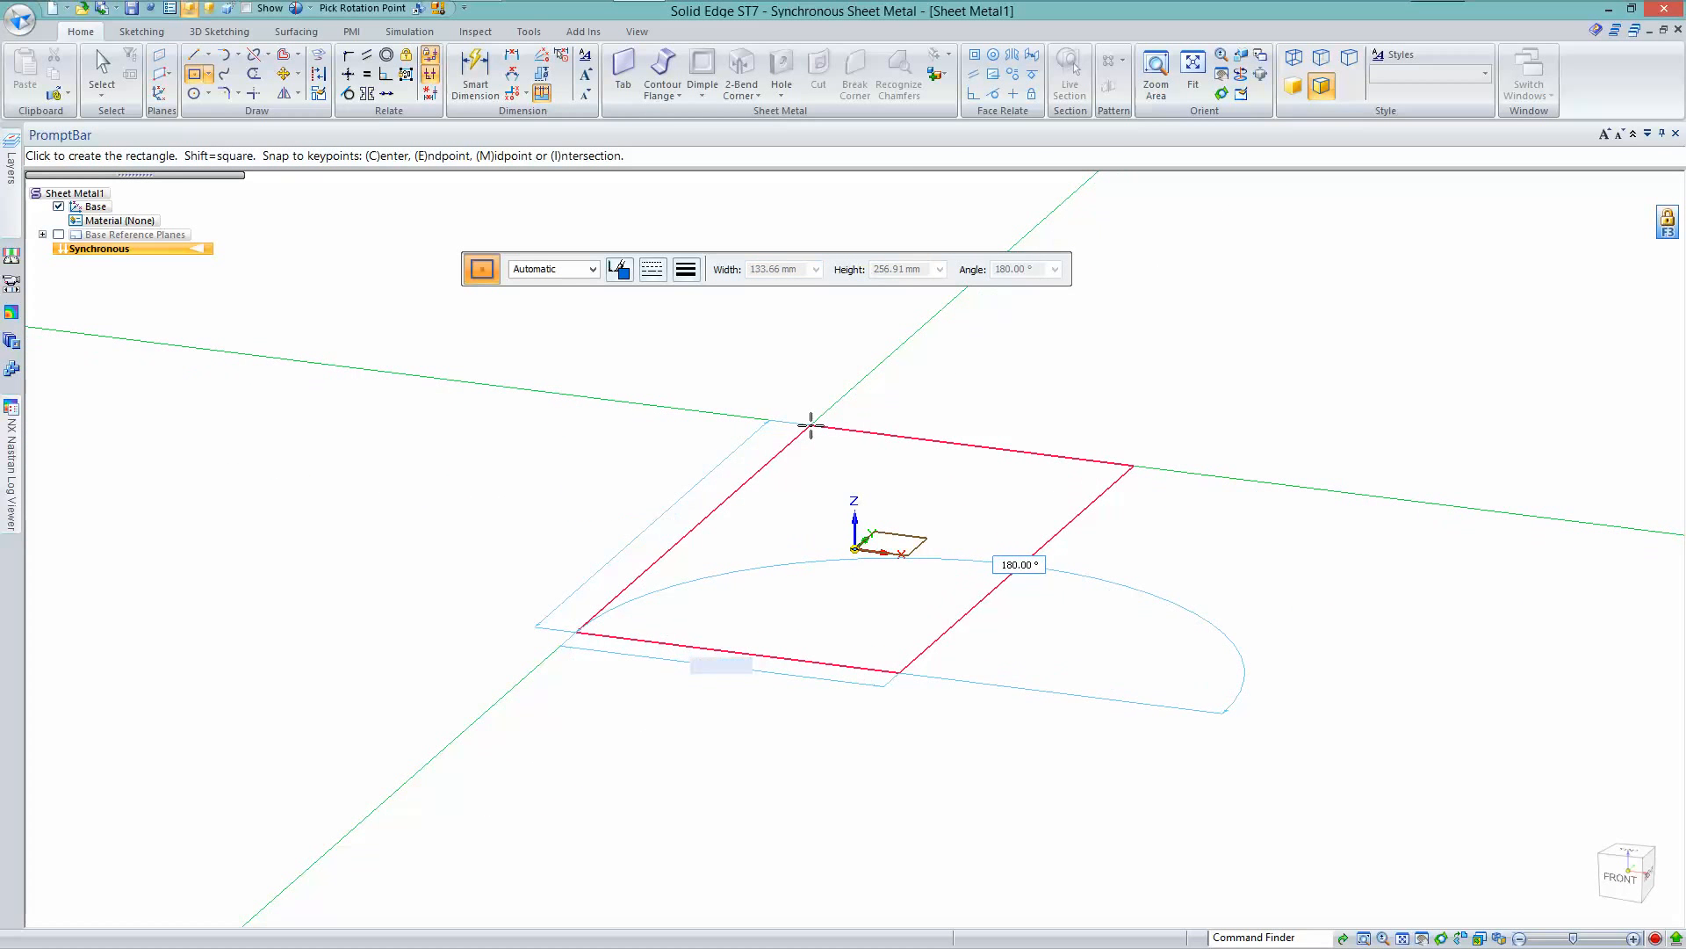
pyautogui.press('Tab')
pyautogui.write('200')
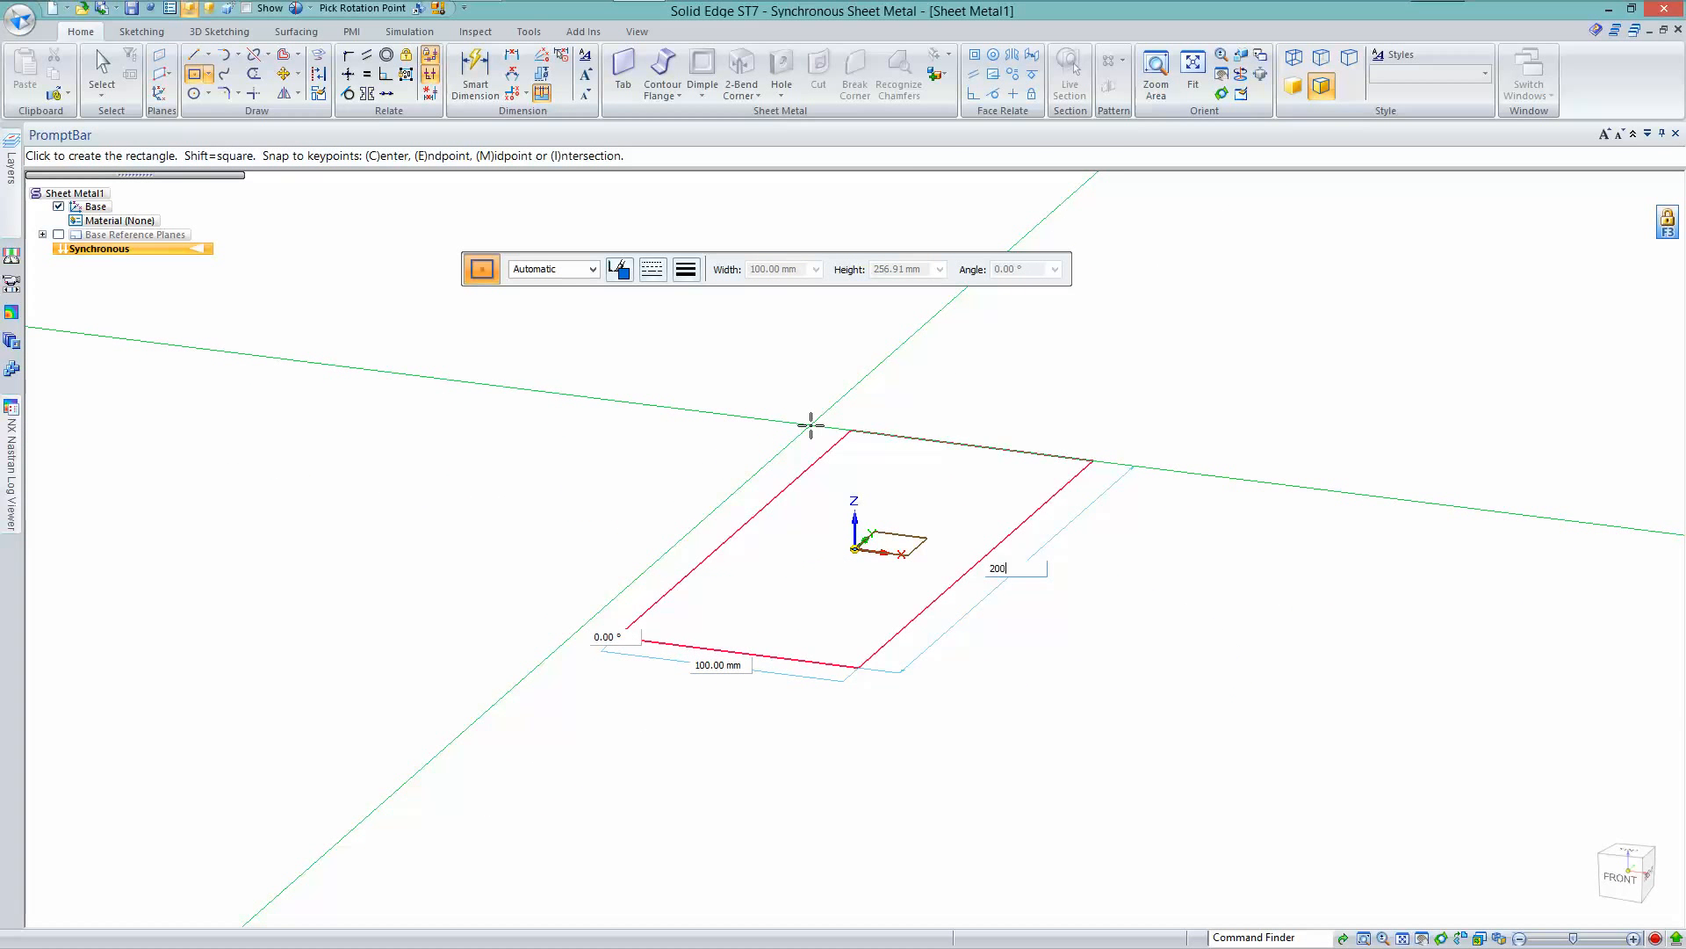
pyautogui.press('Tab')
pyautogui.press('Return')
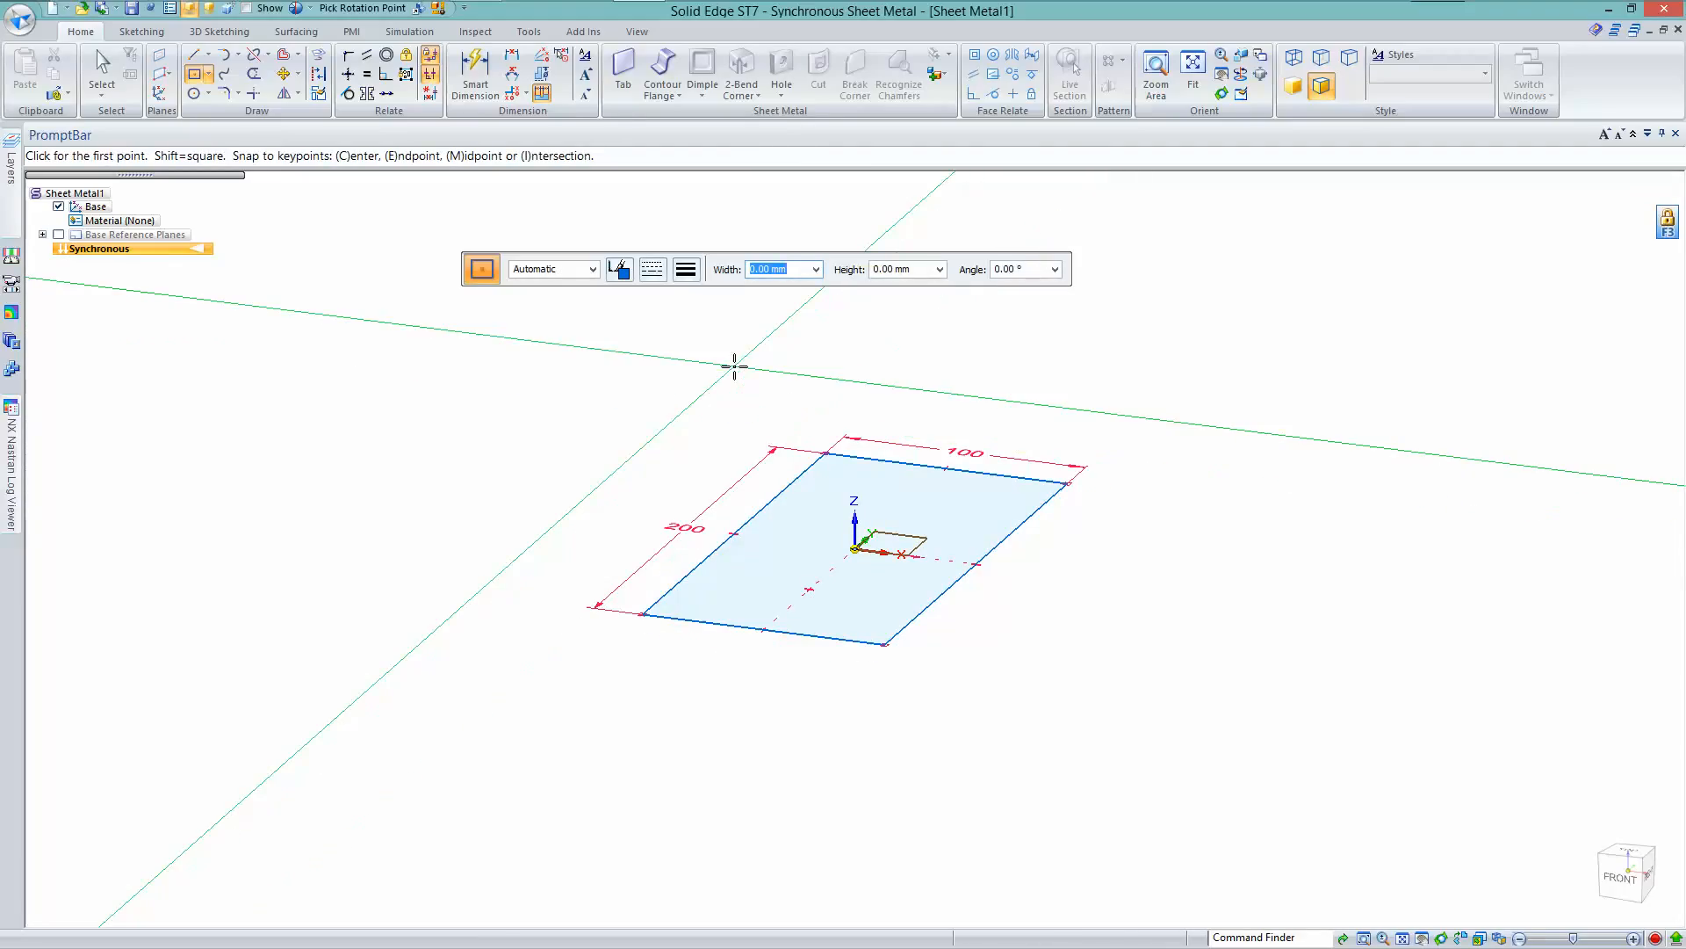
pyautogui.press('Escape')
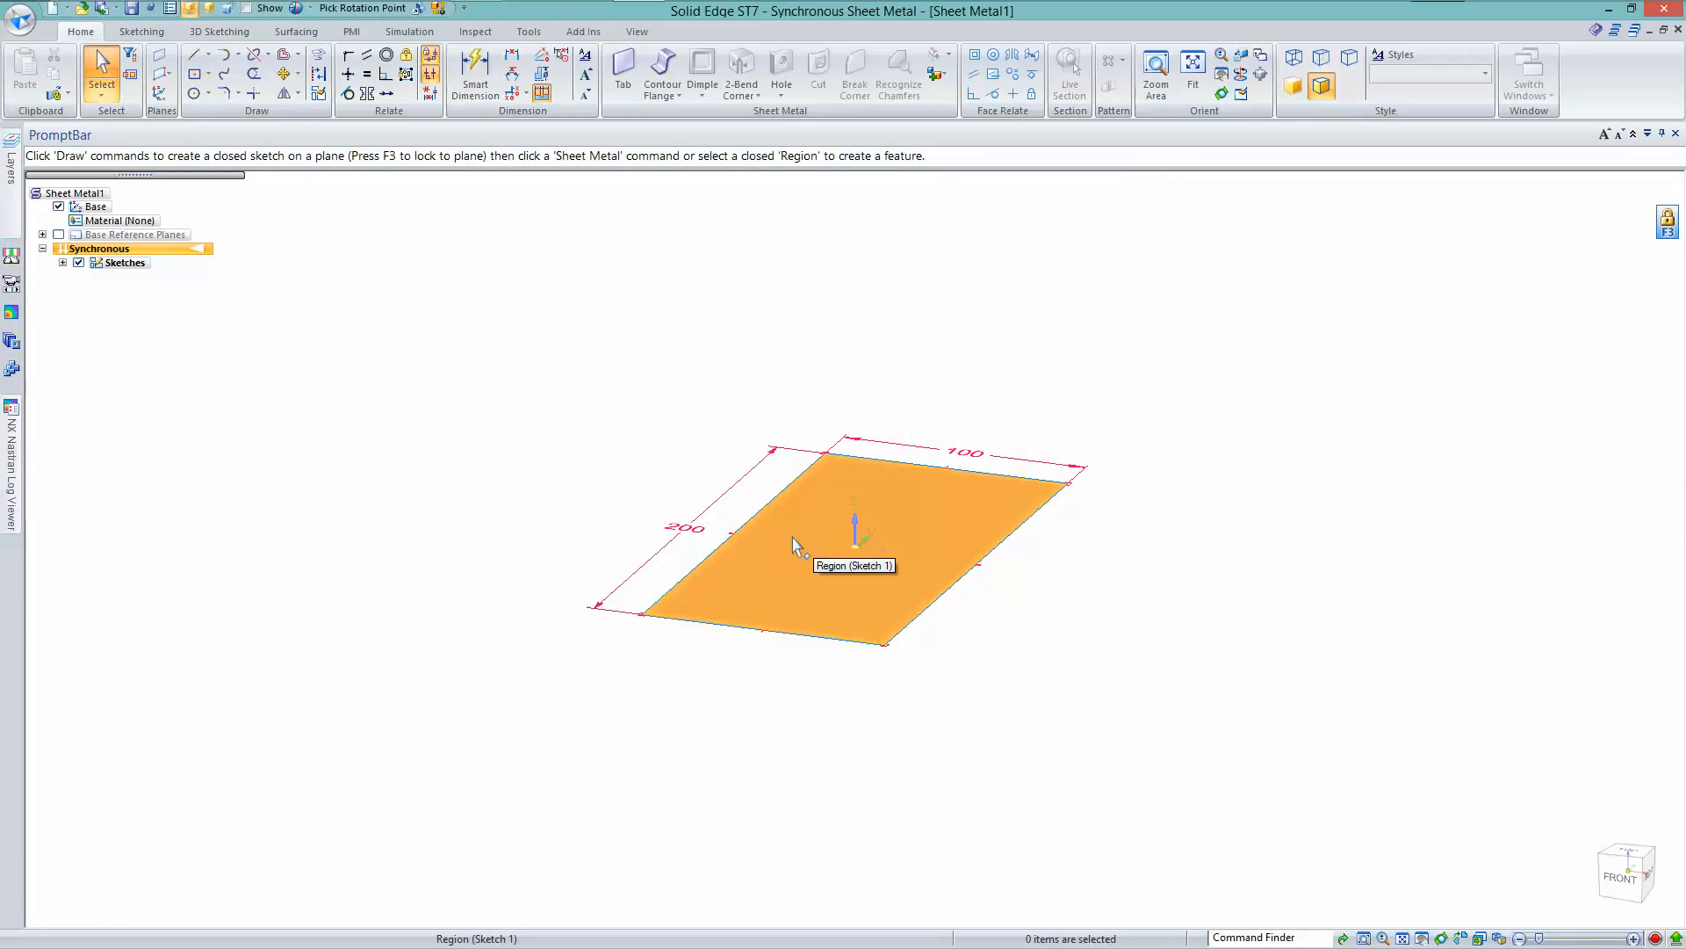
# Create a base tab from the rectangular region with a thickness of 1 mm, directed downward
pyautogui.click(794, 535)
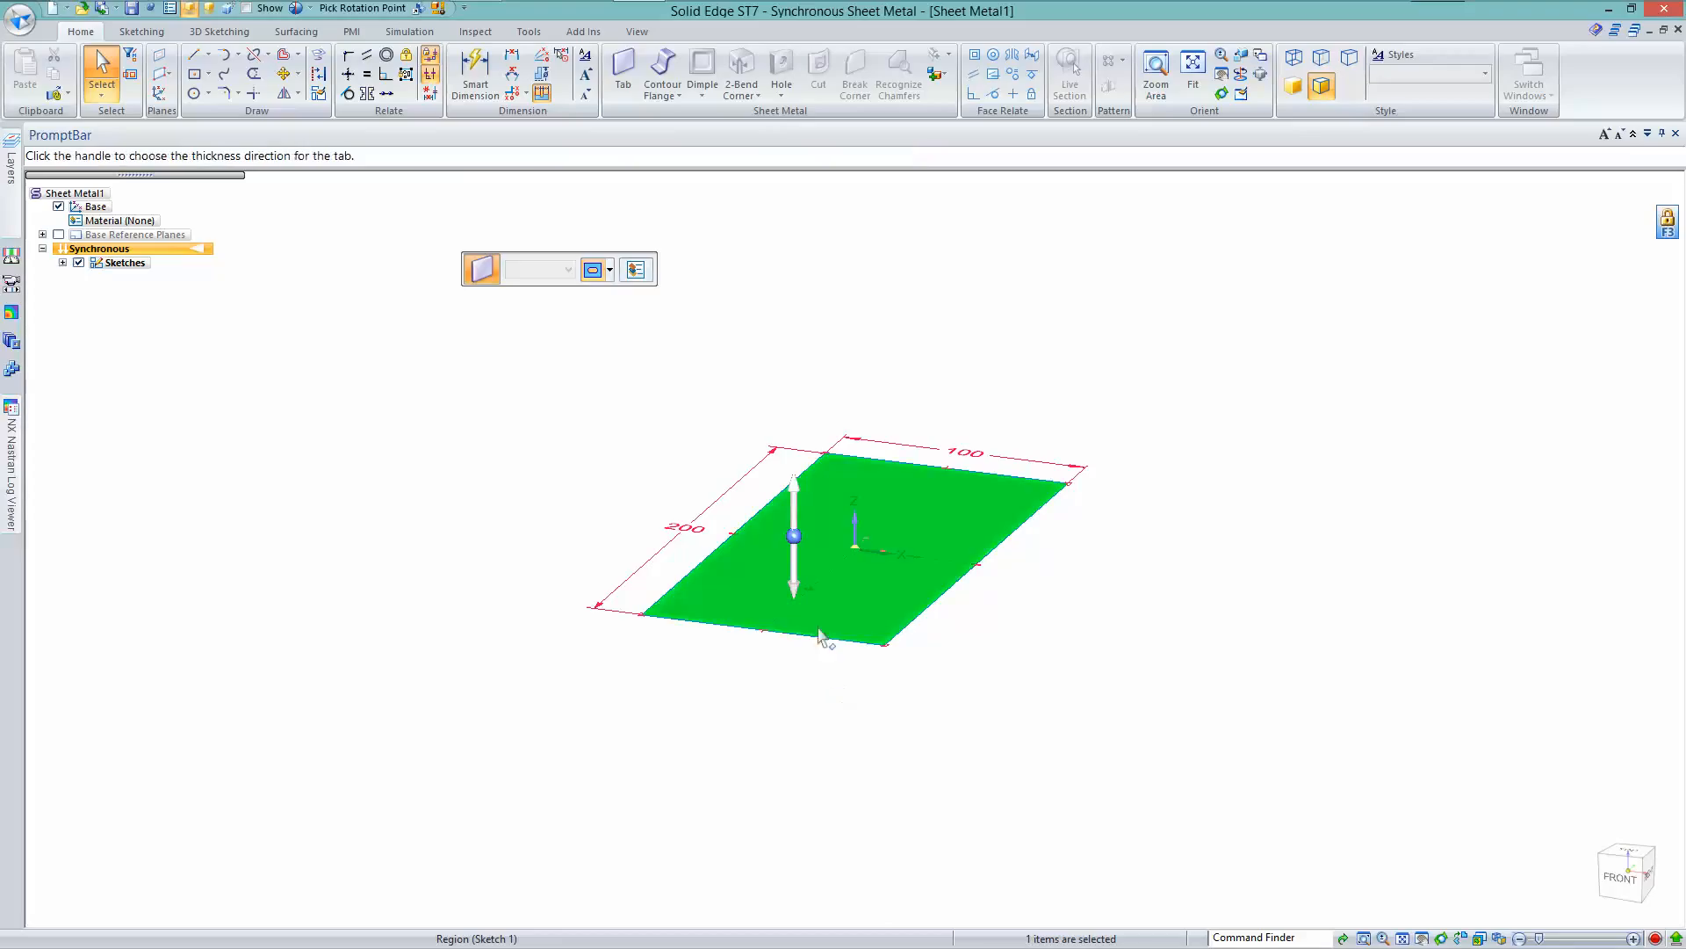
pyautogui.click(790, 453)
pyautogui.click(793, 494)
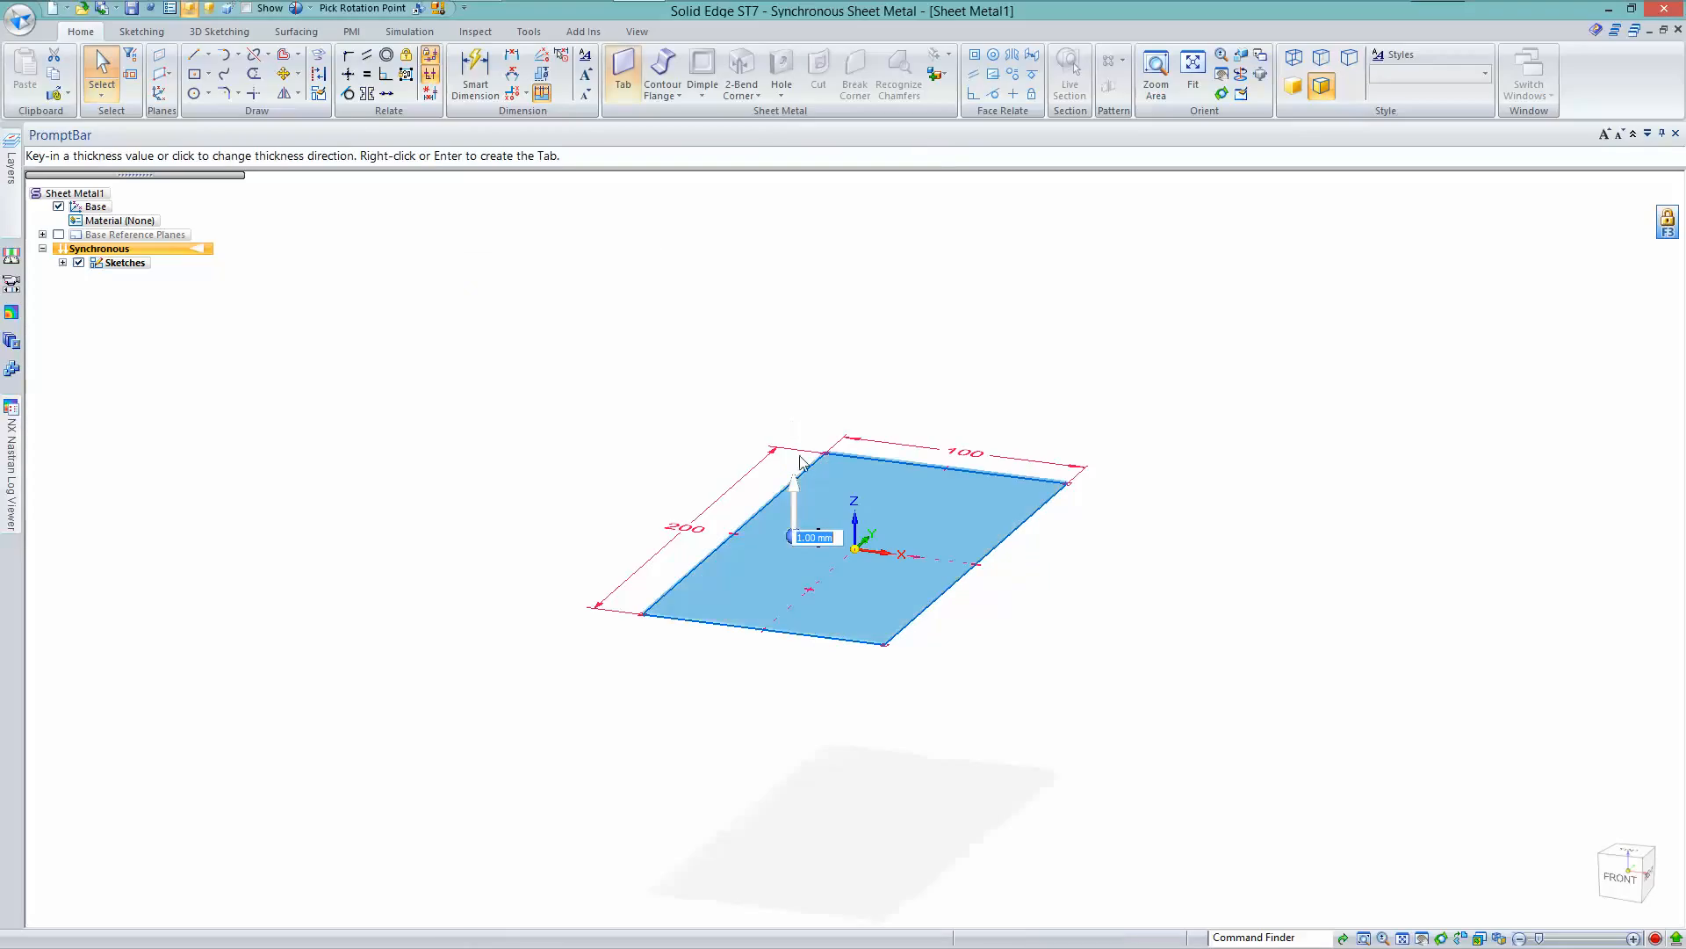
pyautogui.click(795, 489)
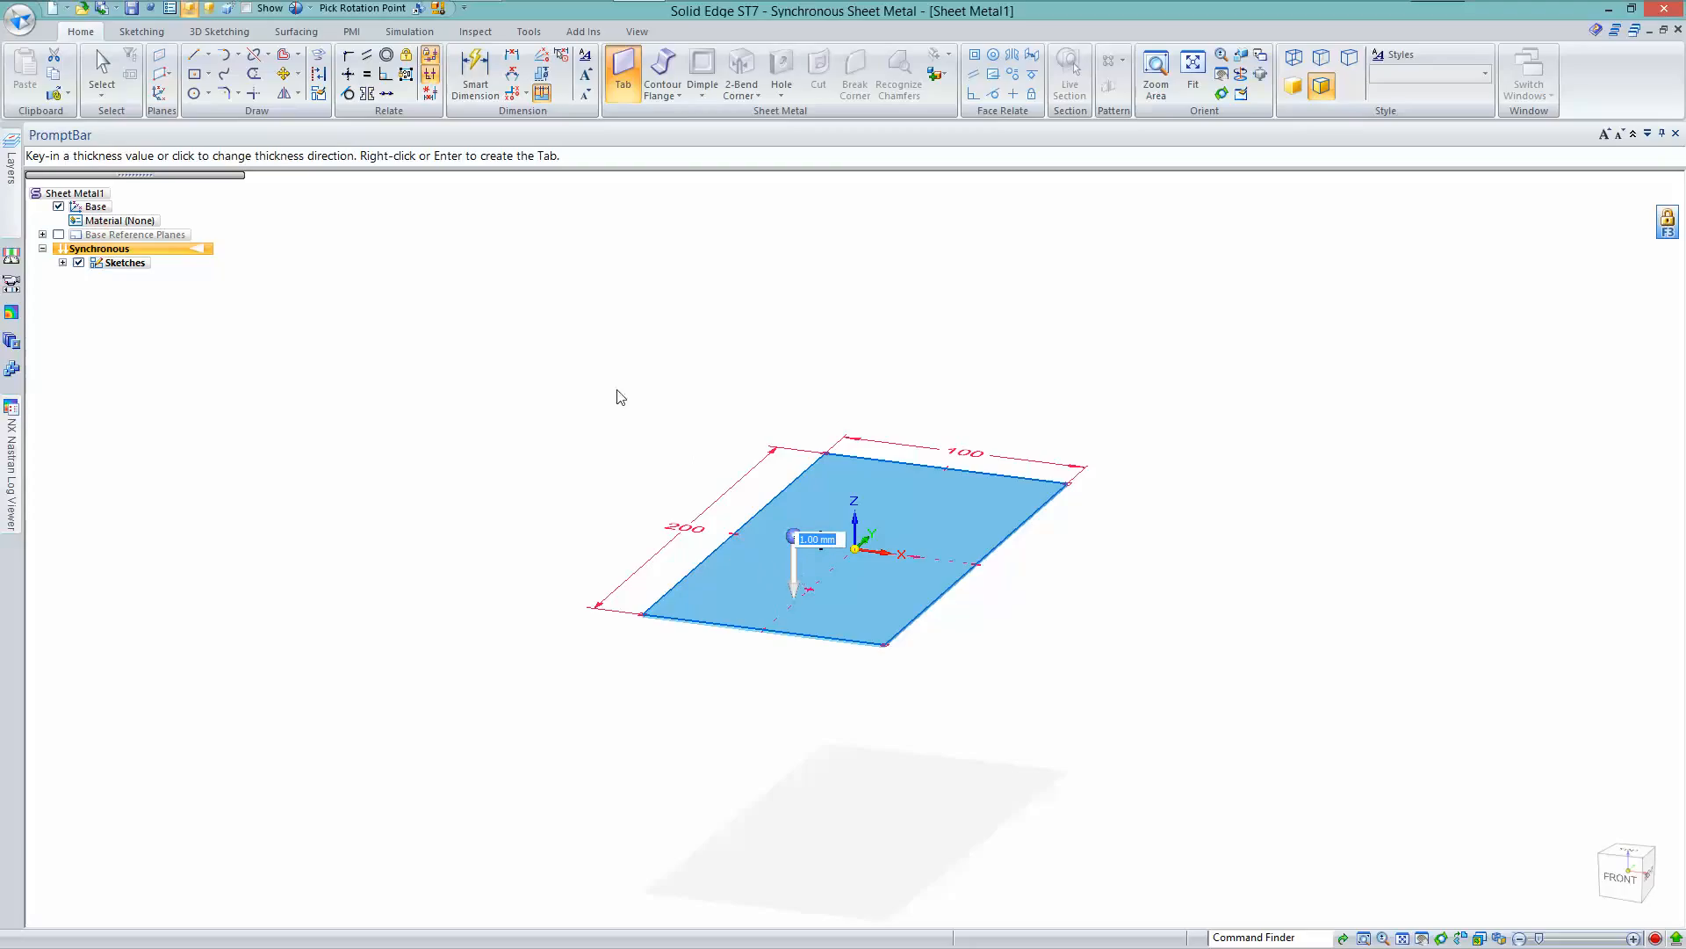
pyautogui.write('1')
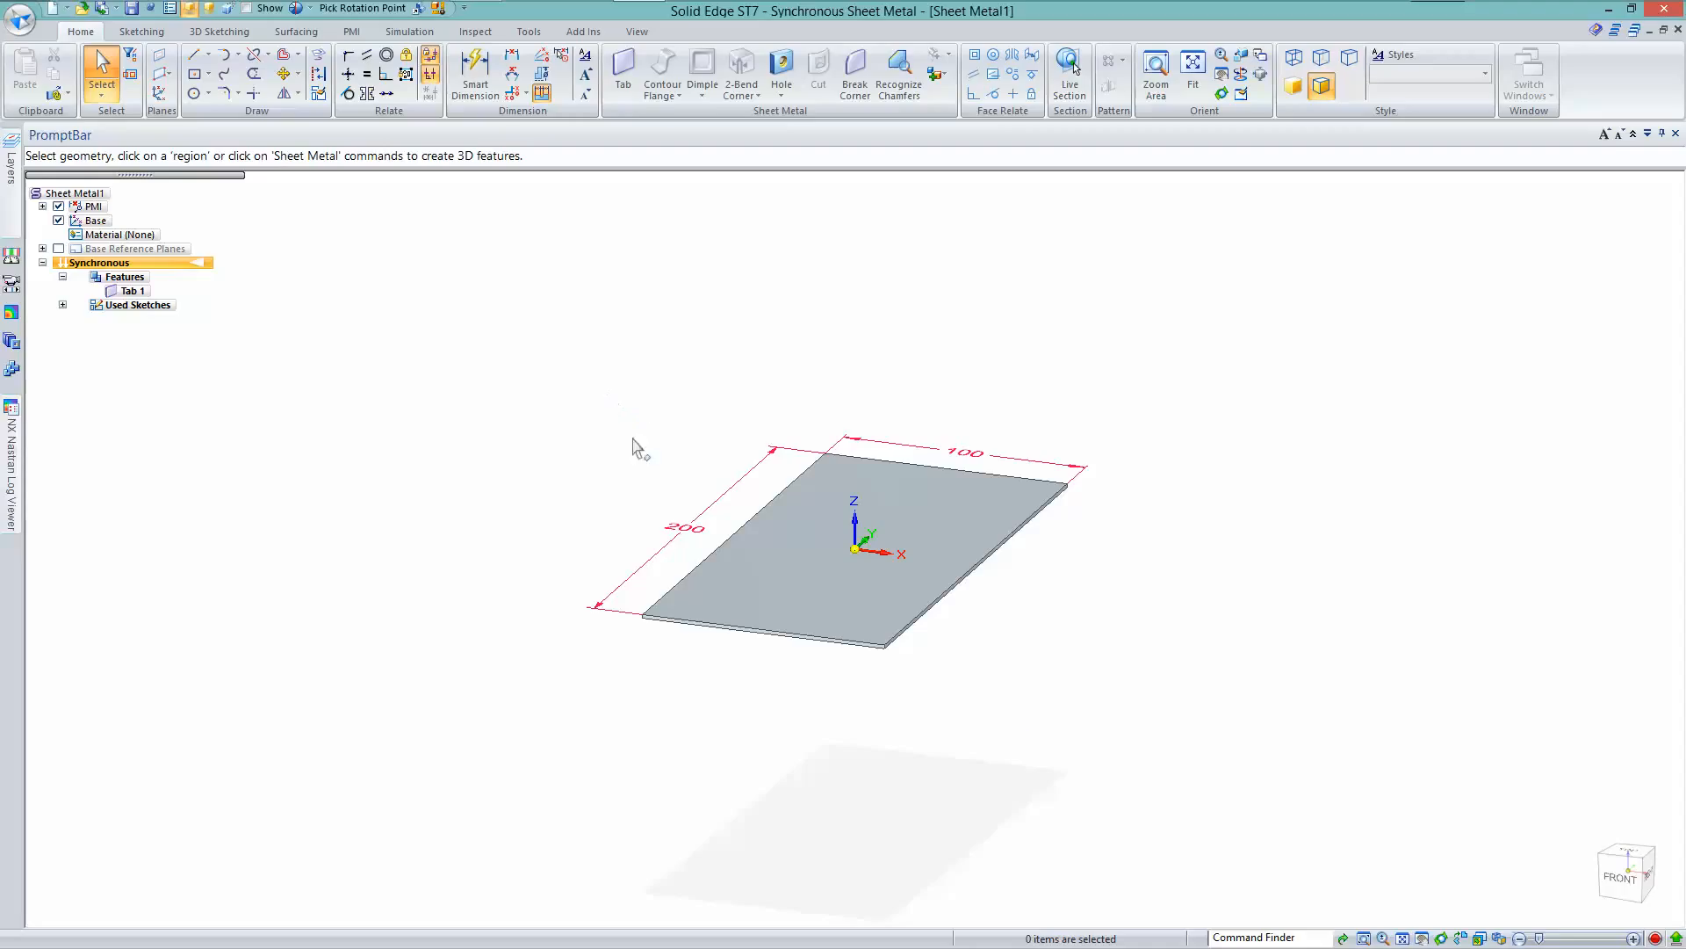
# Add 40 mm upward flanges at 90° along both long edges of the base tab
pyautogui.click(967, 581)
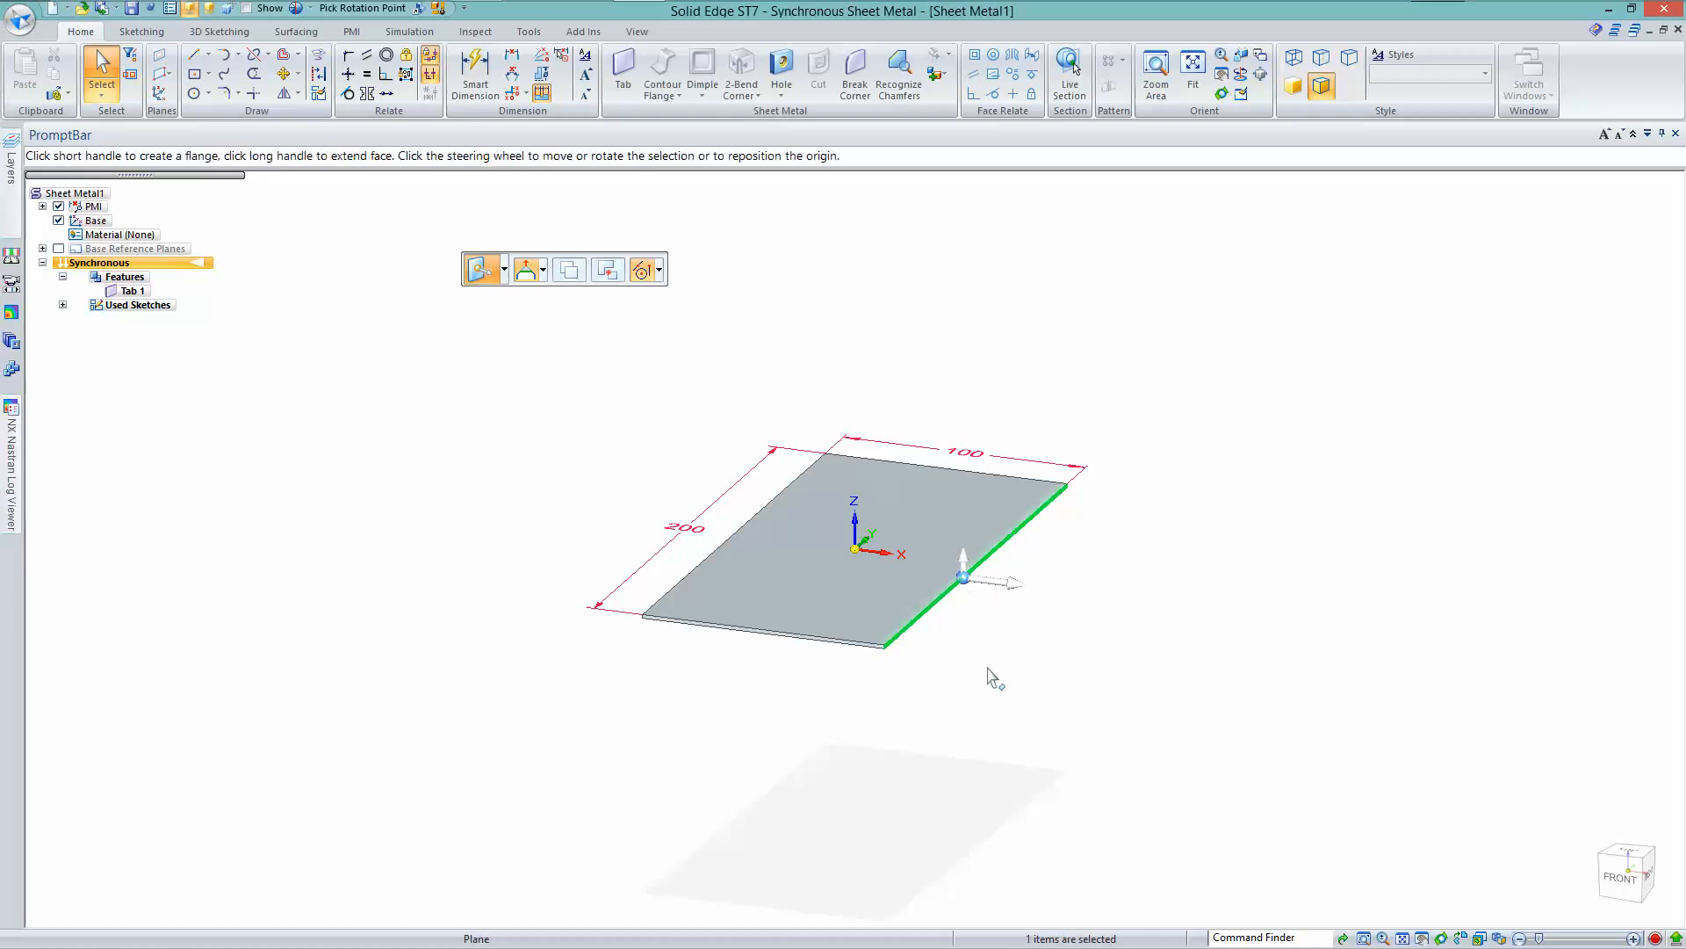
pyautogui.keyDown('ctrl'); pyautogui.click(717, 552); pyautogui.keyUp('ctrl')
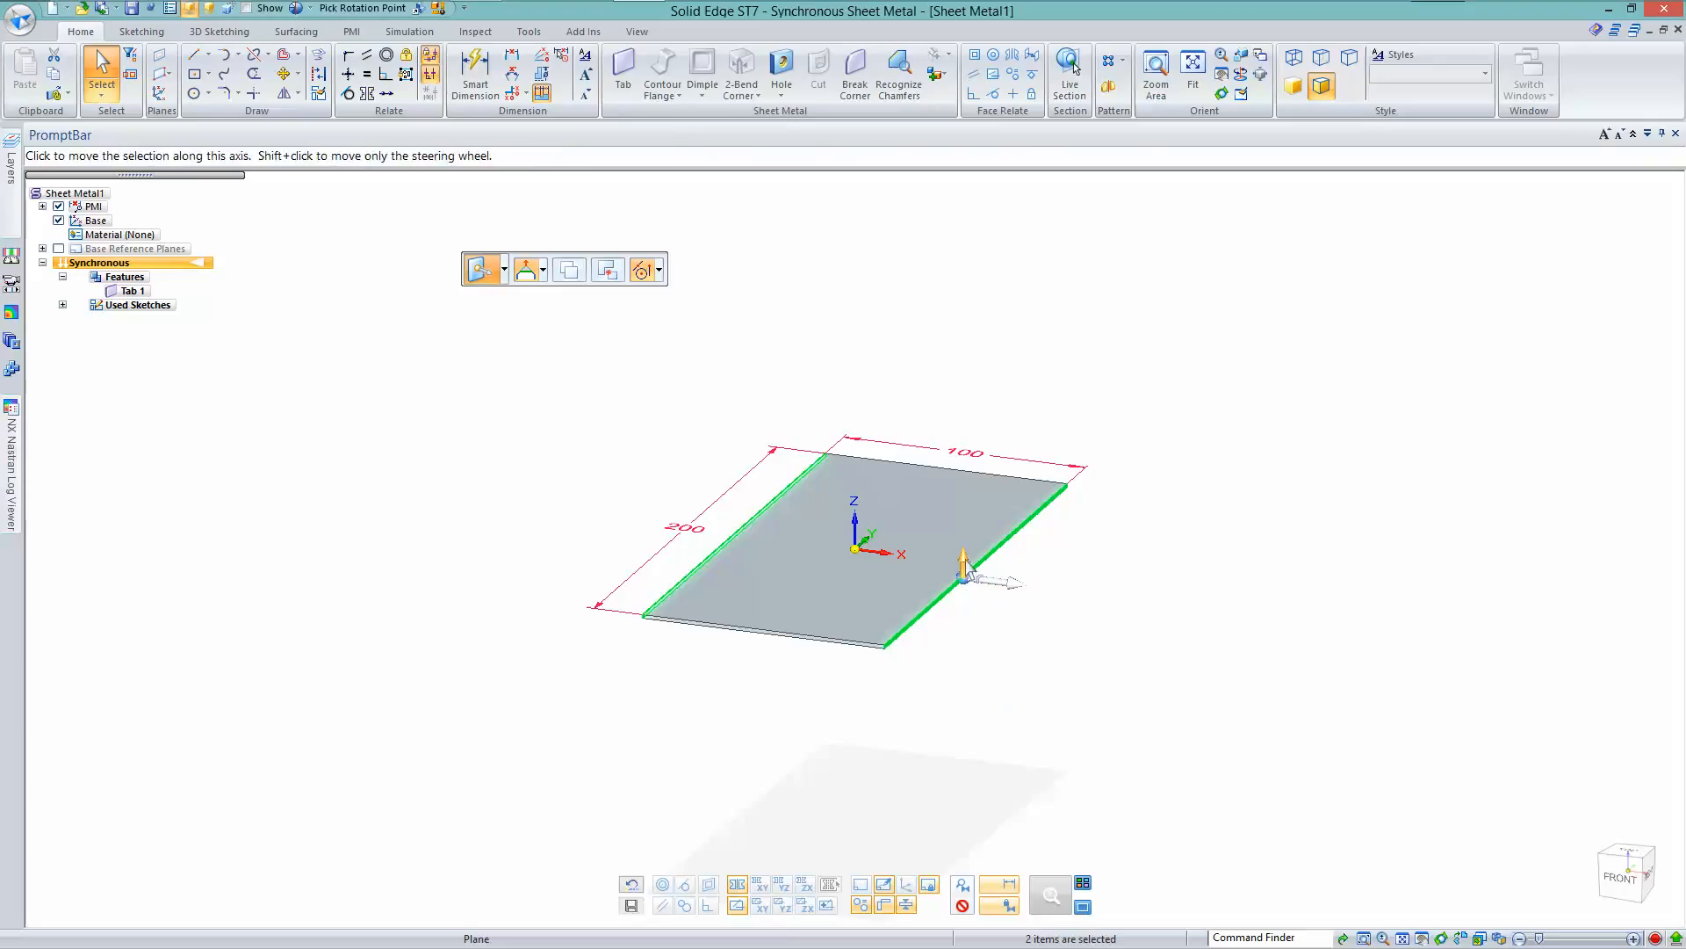
pyautogui.click(964, 563)
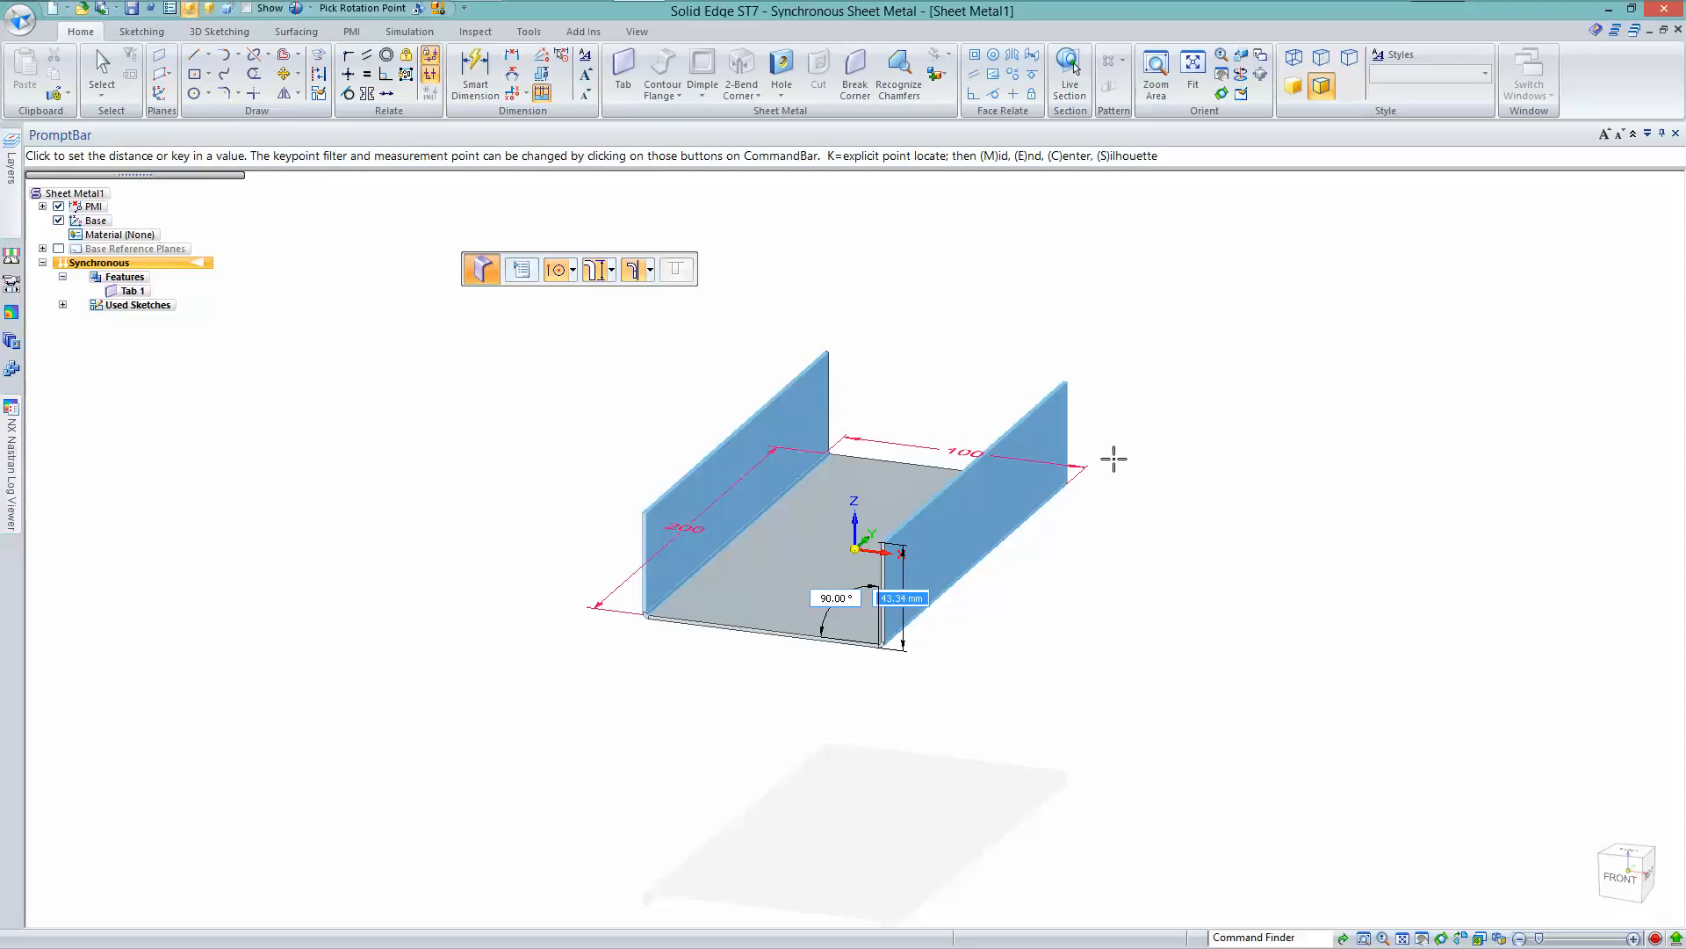
pyautogui.write('40')
pyautogui.press('Tab')
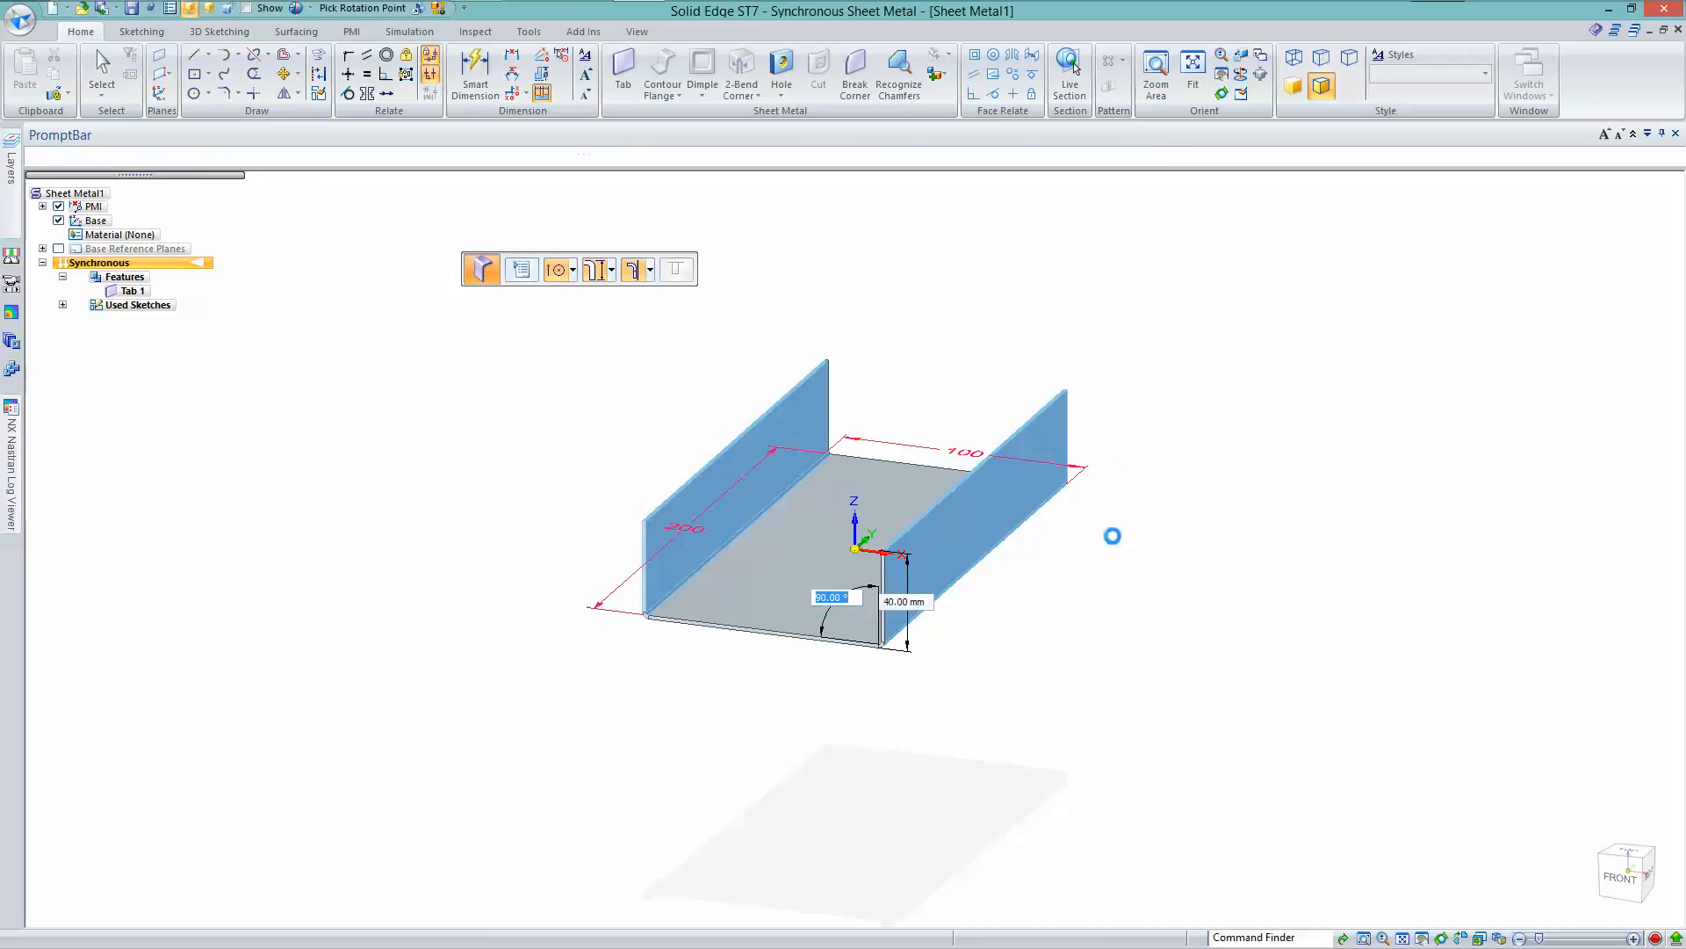
pyautogui.press('Return')
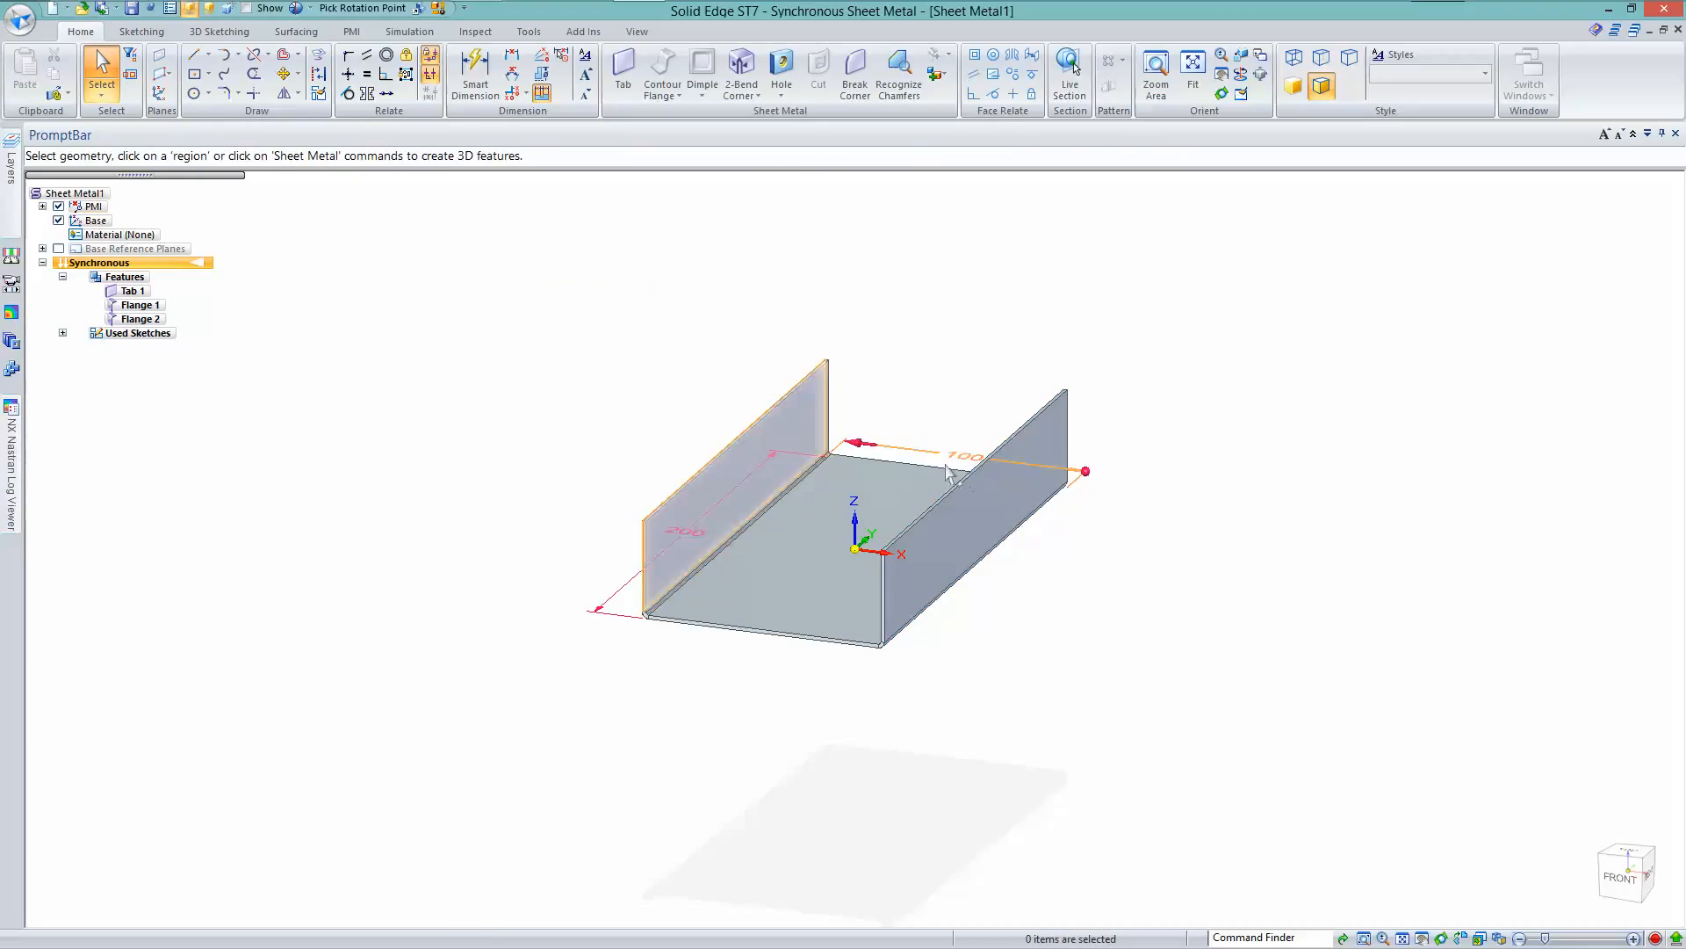
# Add upward flanges about 21 mm high at 90° along both short edges of the base tab
pyautogui.click(947, 469)
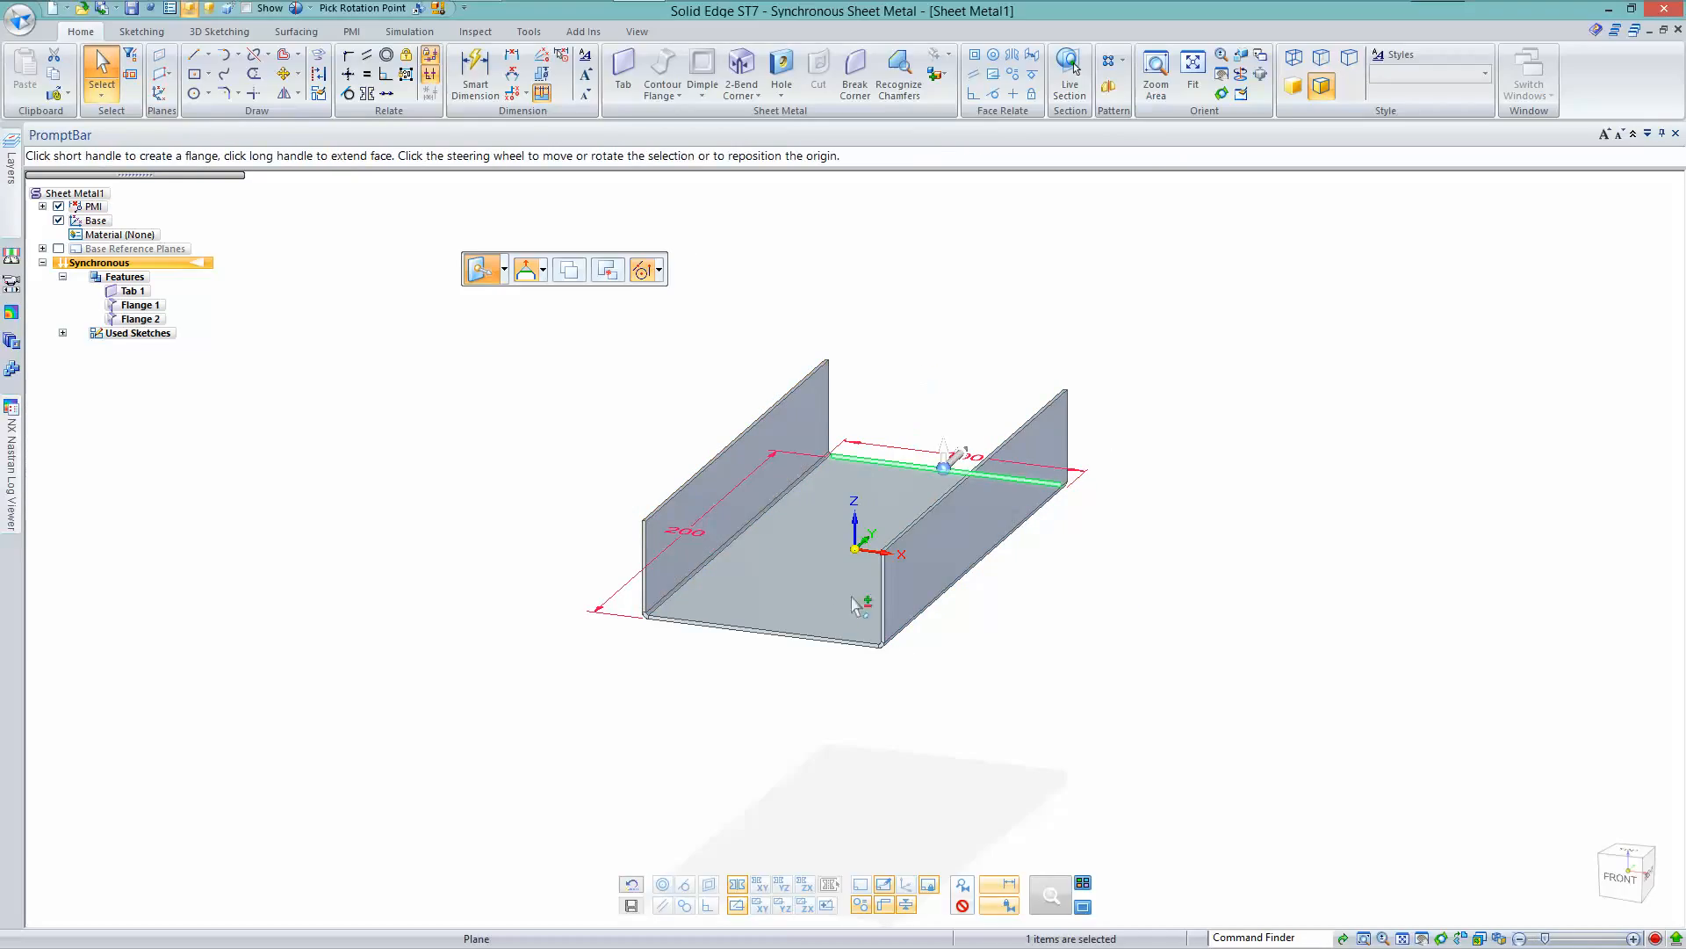
pyautogui.keyDown('ctrl'); pyautogui.click(803, 635); pyautogui.keyUp('ctrl')
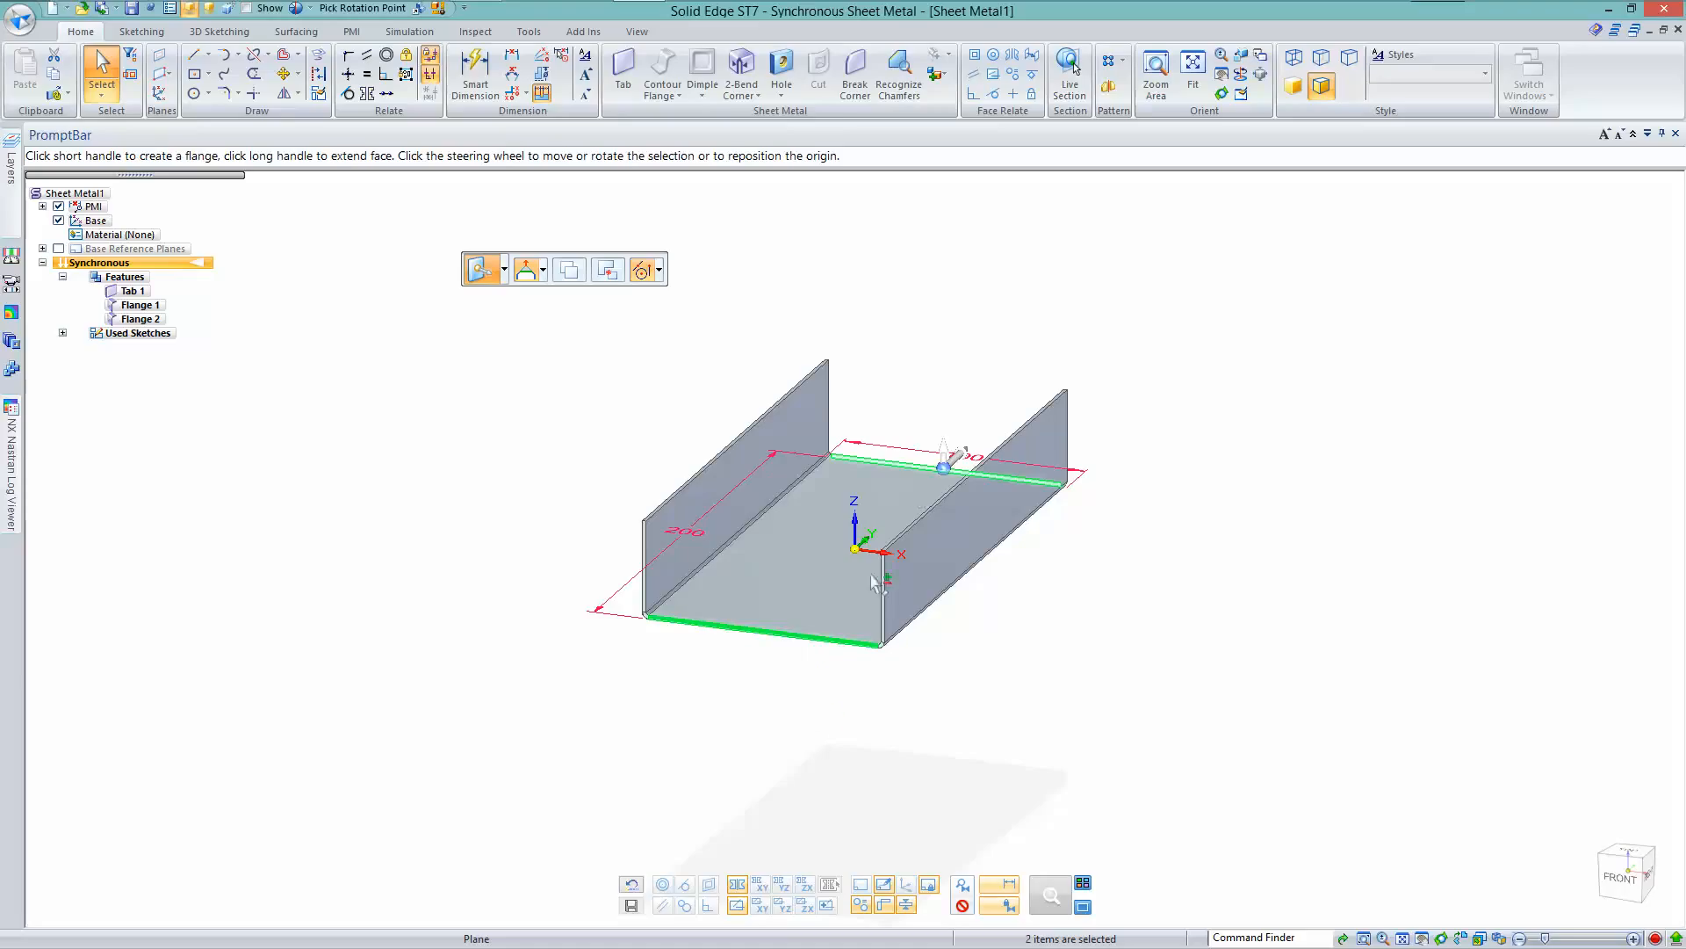
pyautogui.click(948, 448)
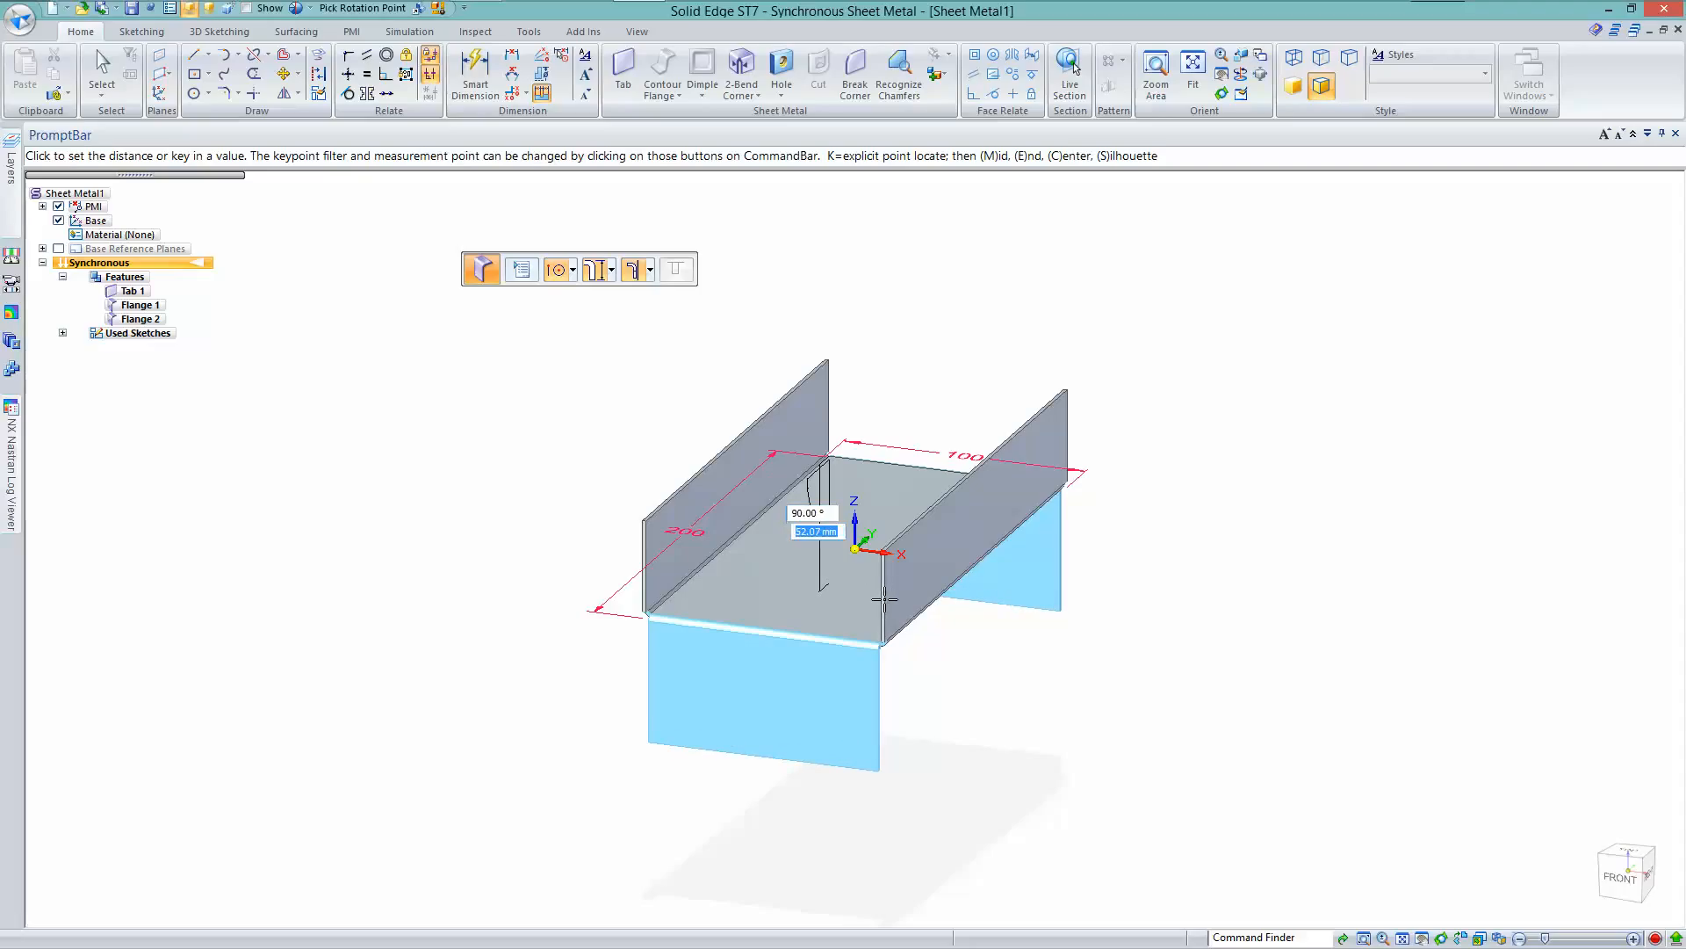
pyautogui.click(886, 598)
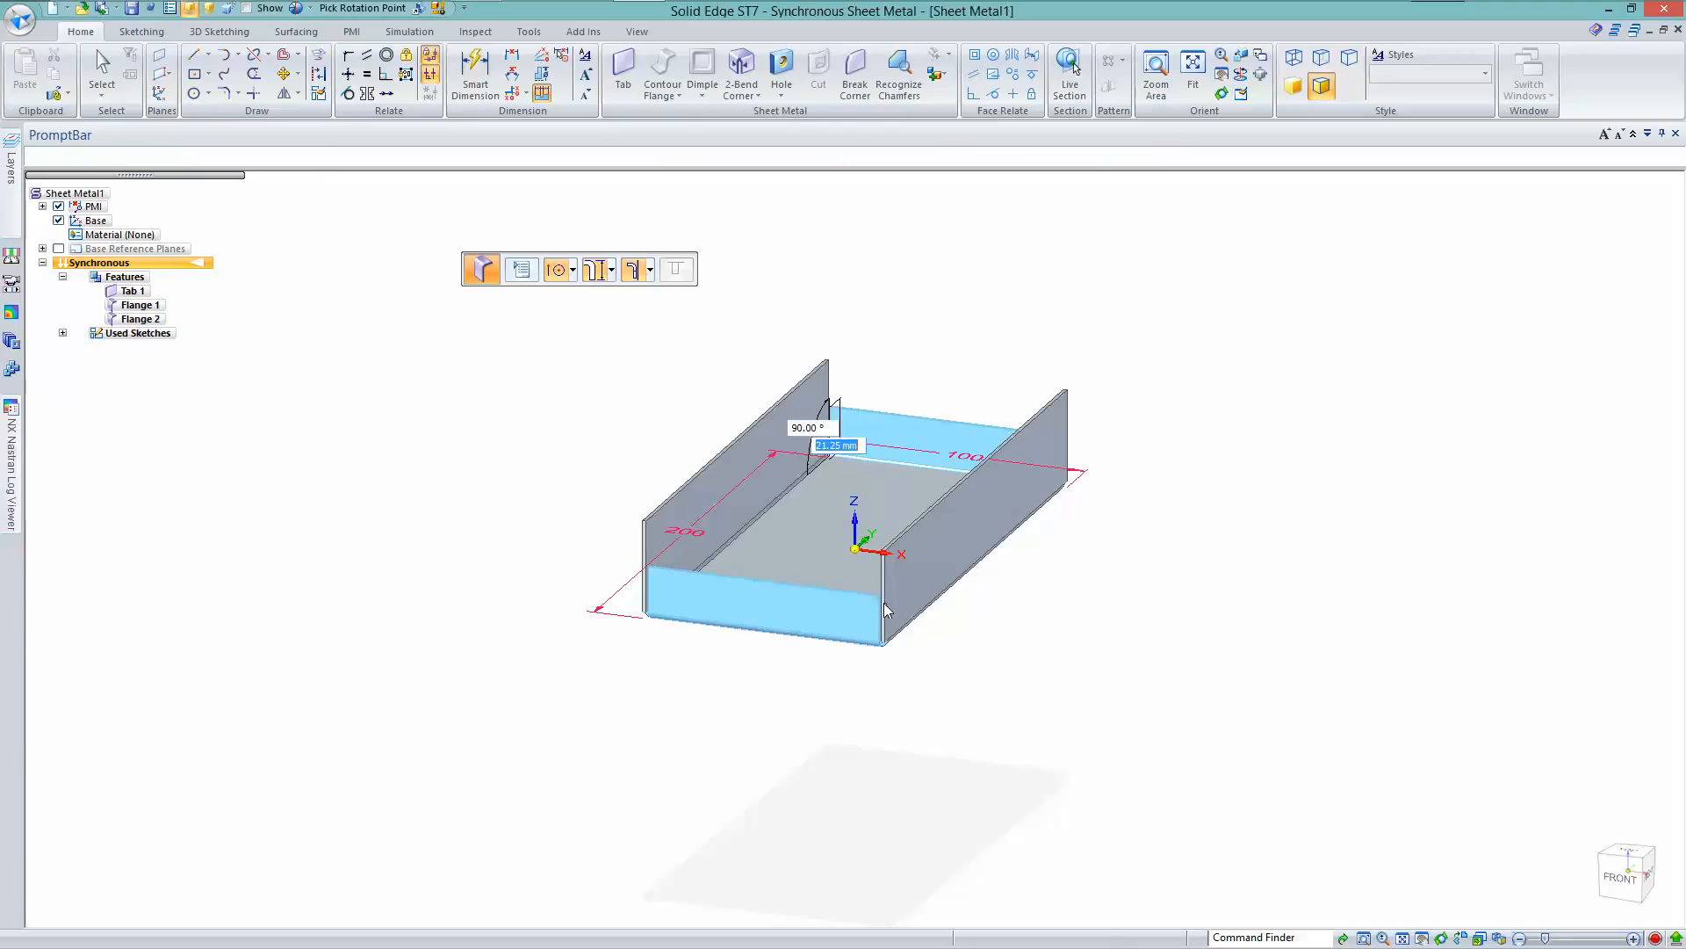
pyautogui.click(1006, 570)
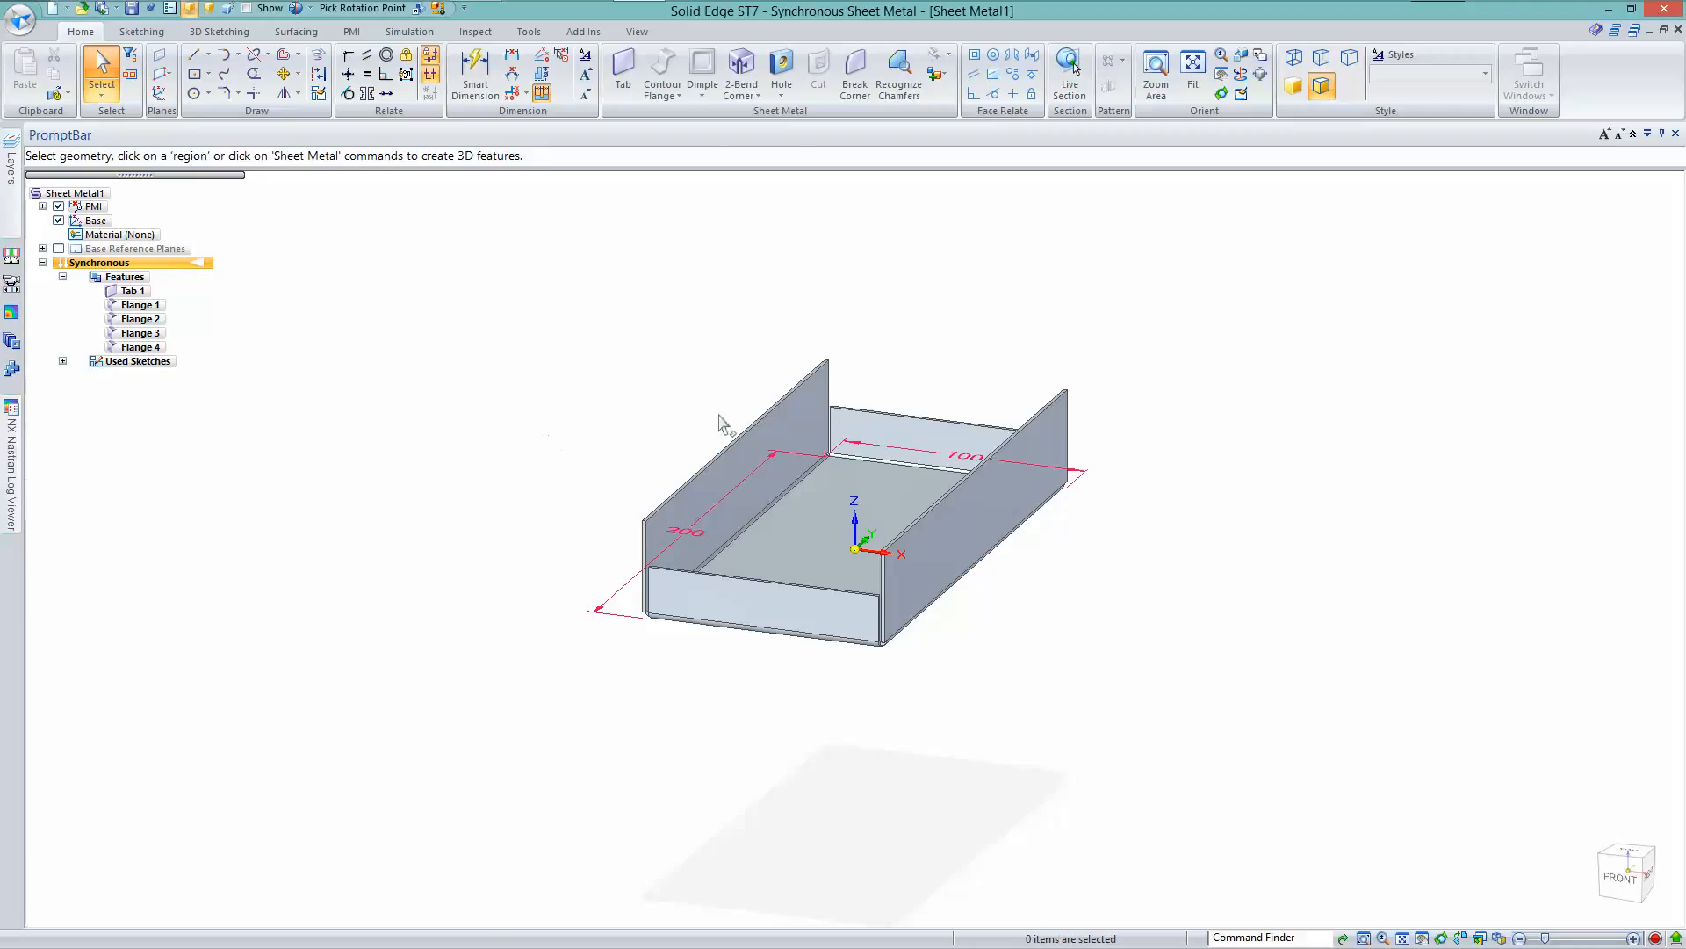
# Add an outward 90° flange about 27 mm long on the top edge of the box's far short flange
pyautogui.click(879, 413)
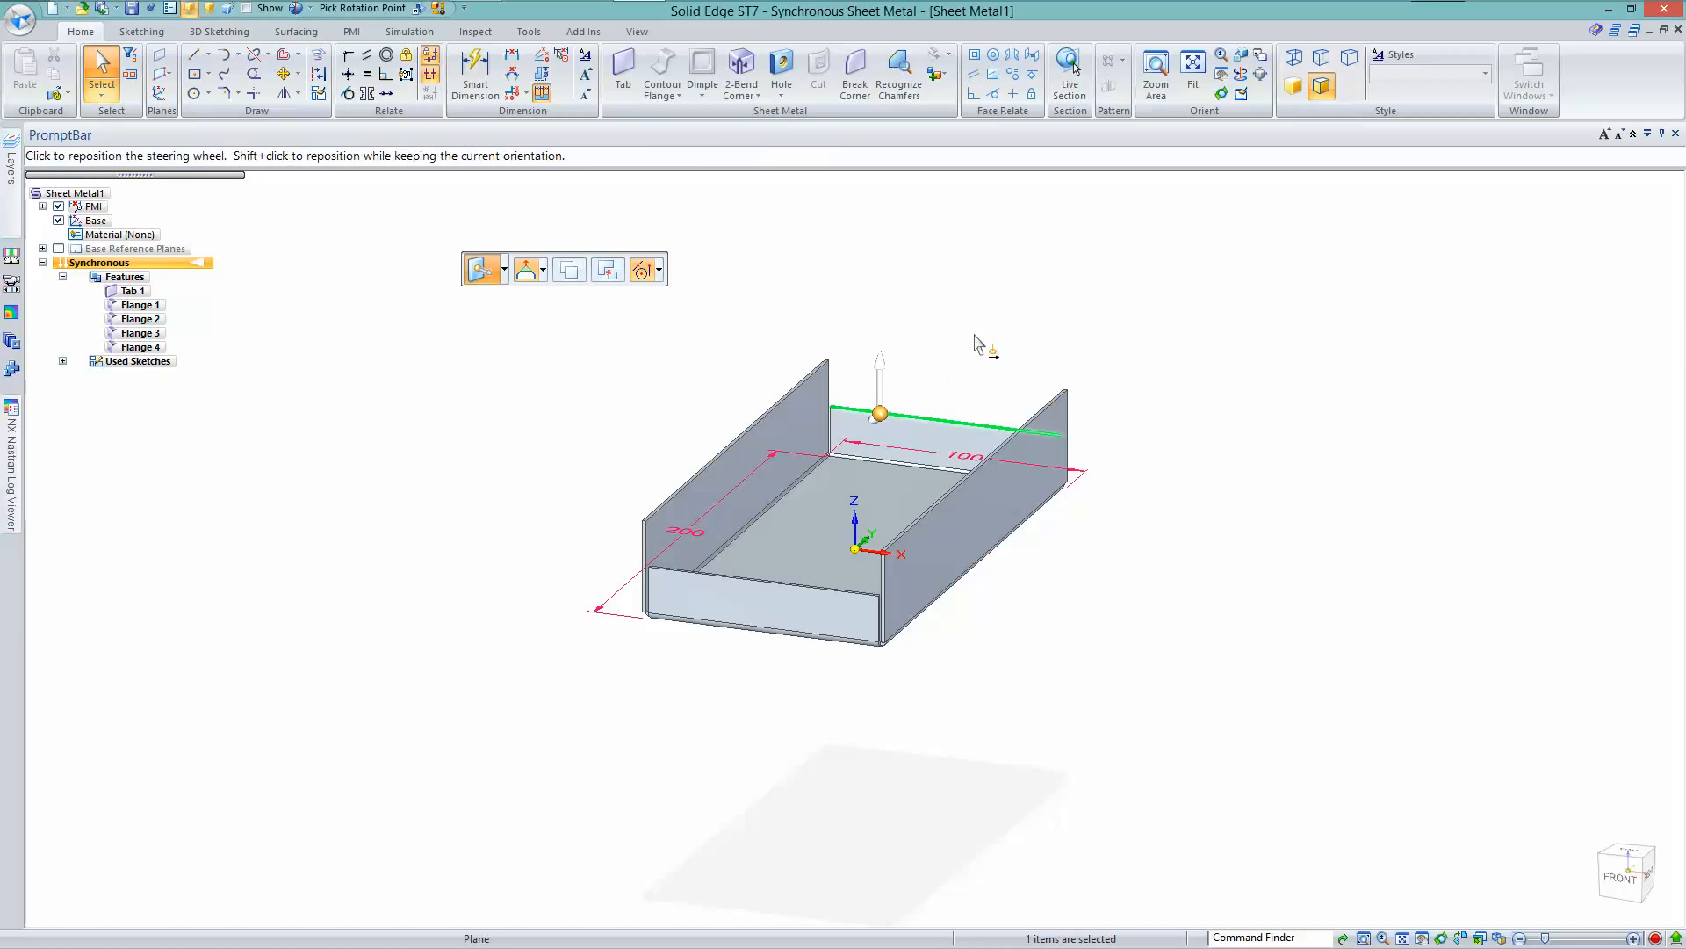
pyautogui.keyDown('ctrl'); pyautogui.click(773, 582); pyautogui.keyUp('ctrl')
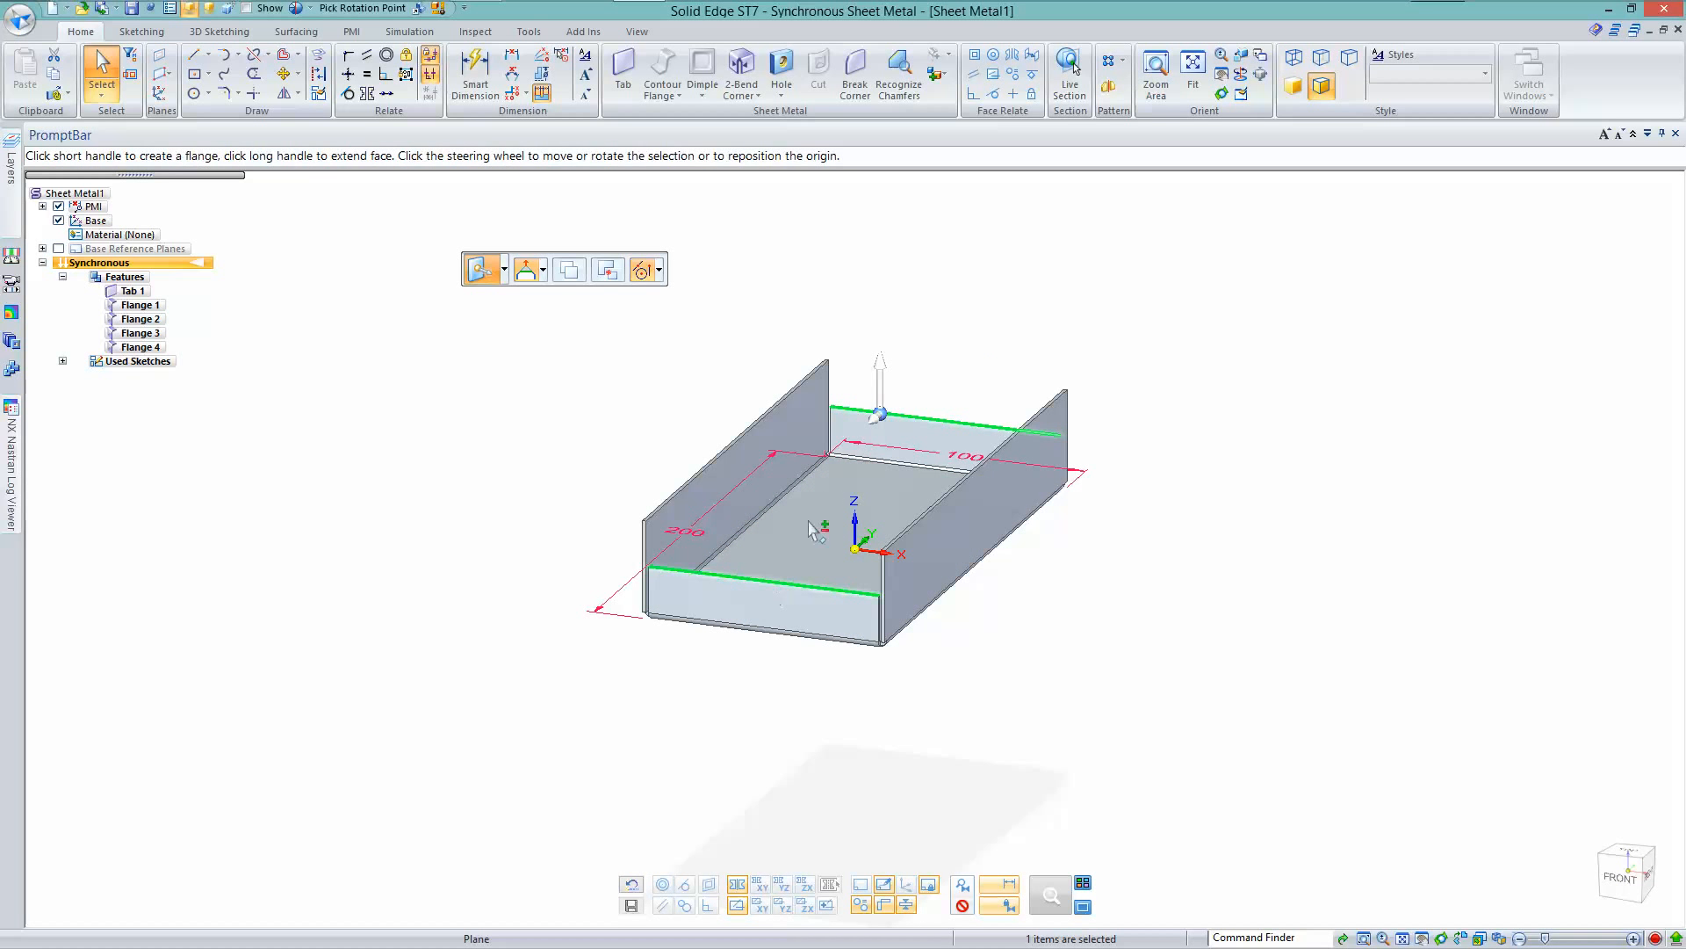
pyautogui.click(878, 420)
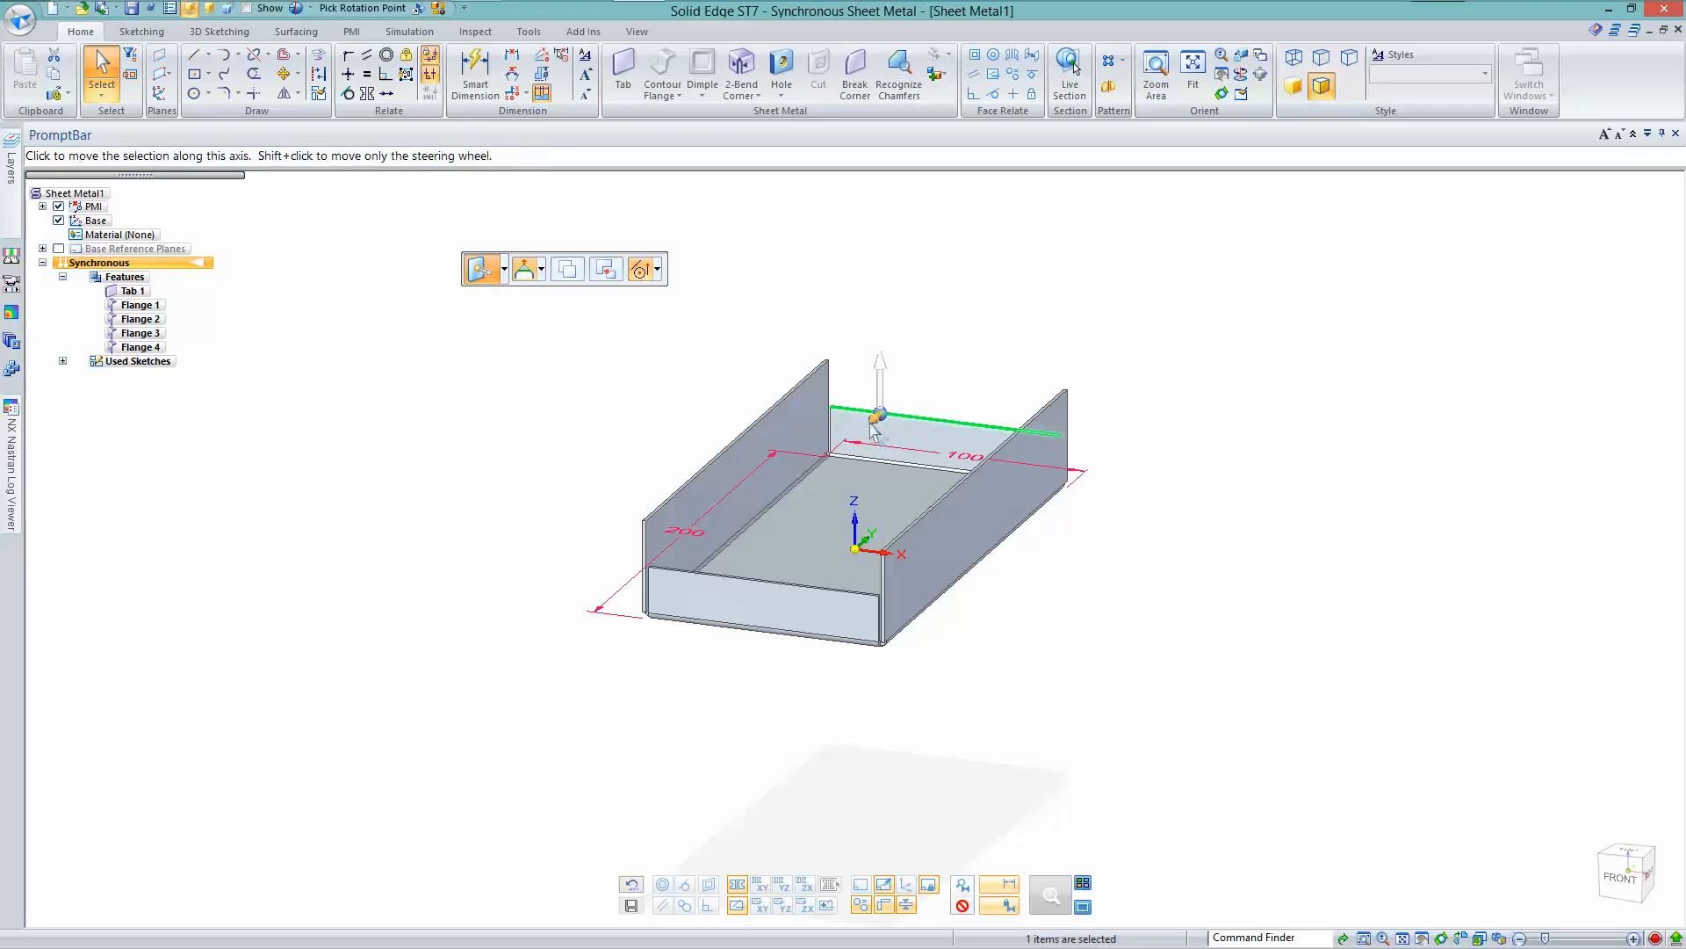
pyautogui.click(880, 369)
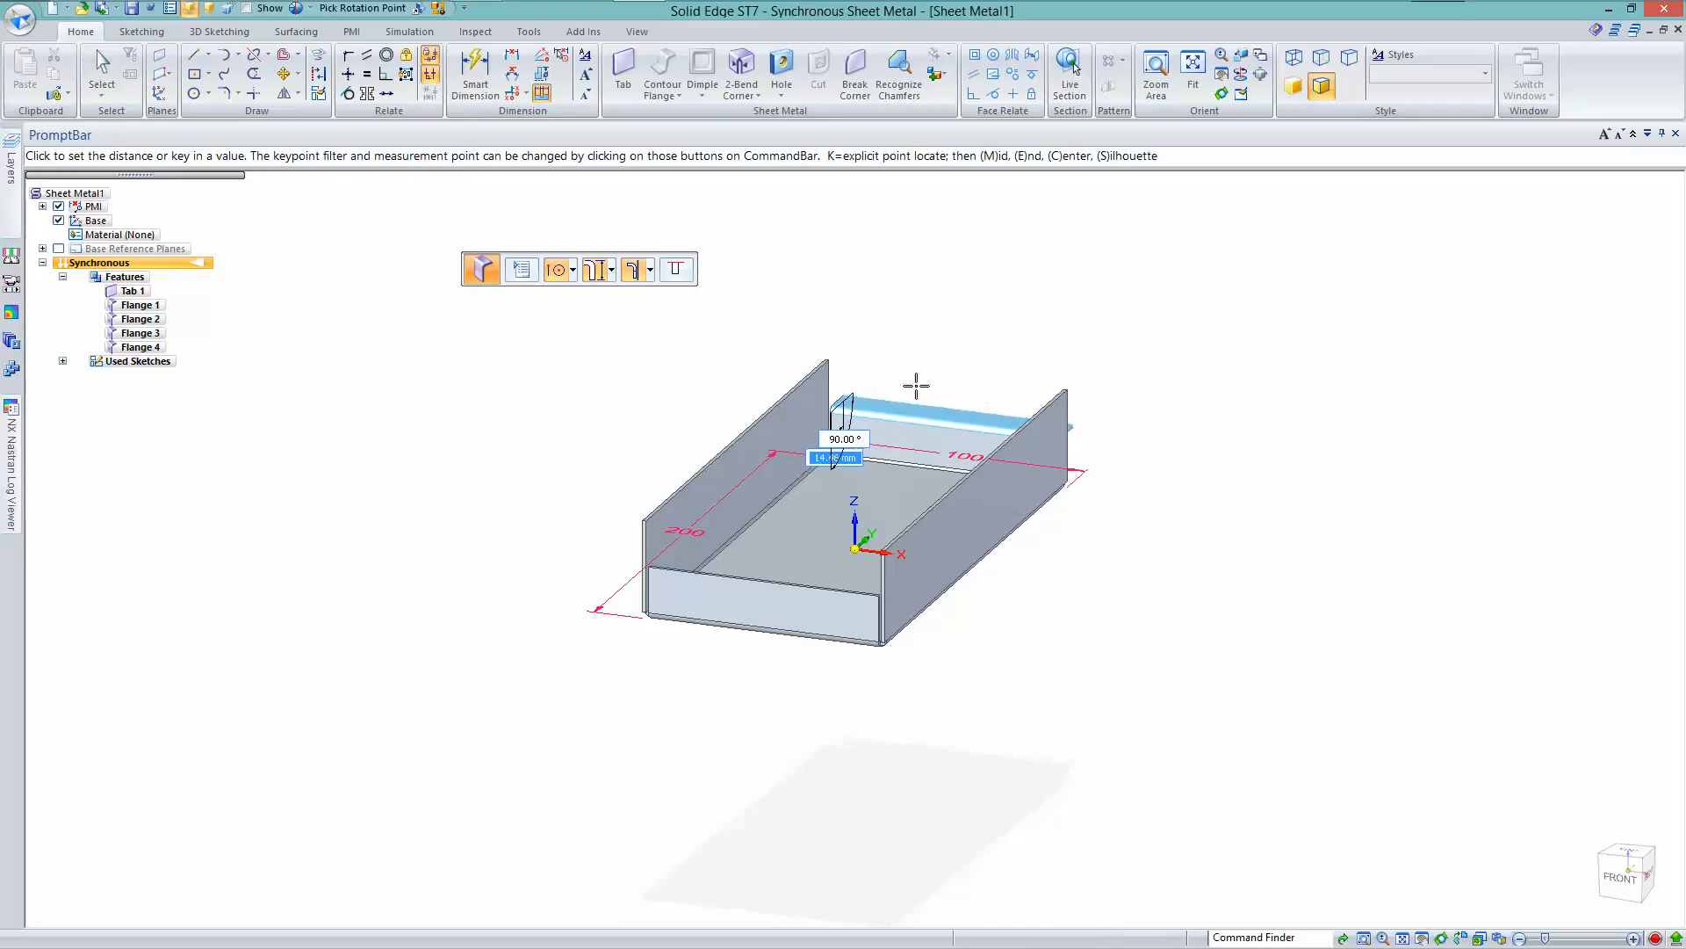
pyautogui.click(921, 341)
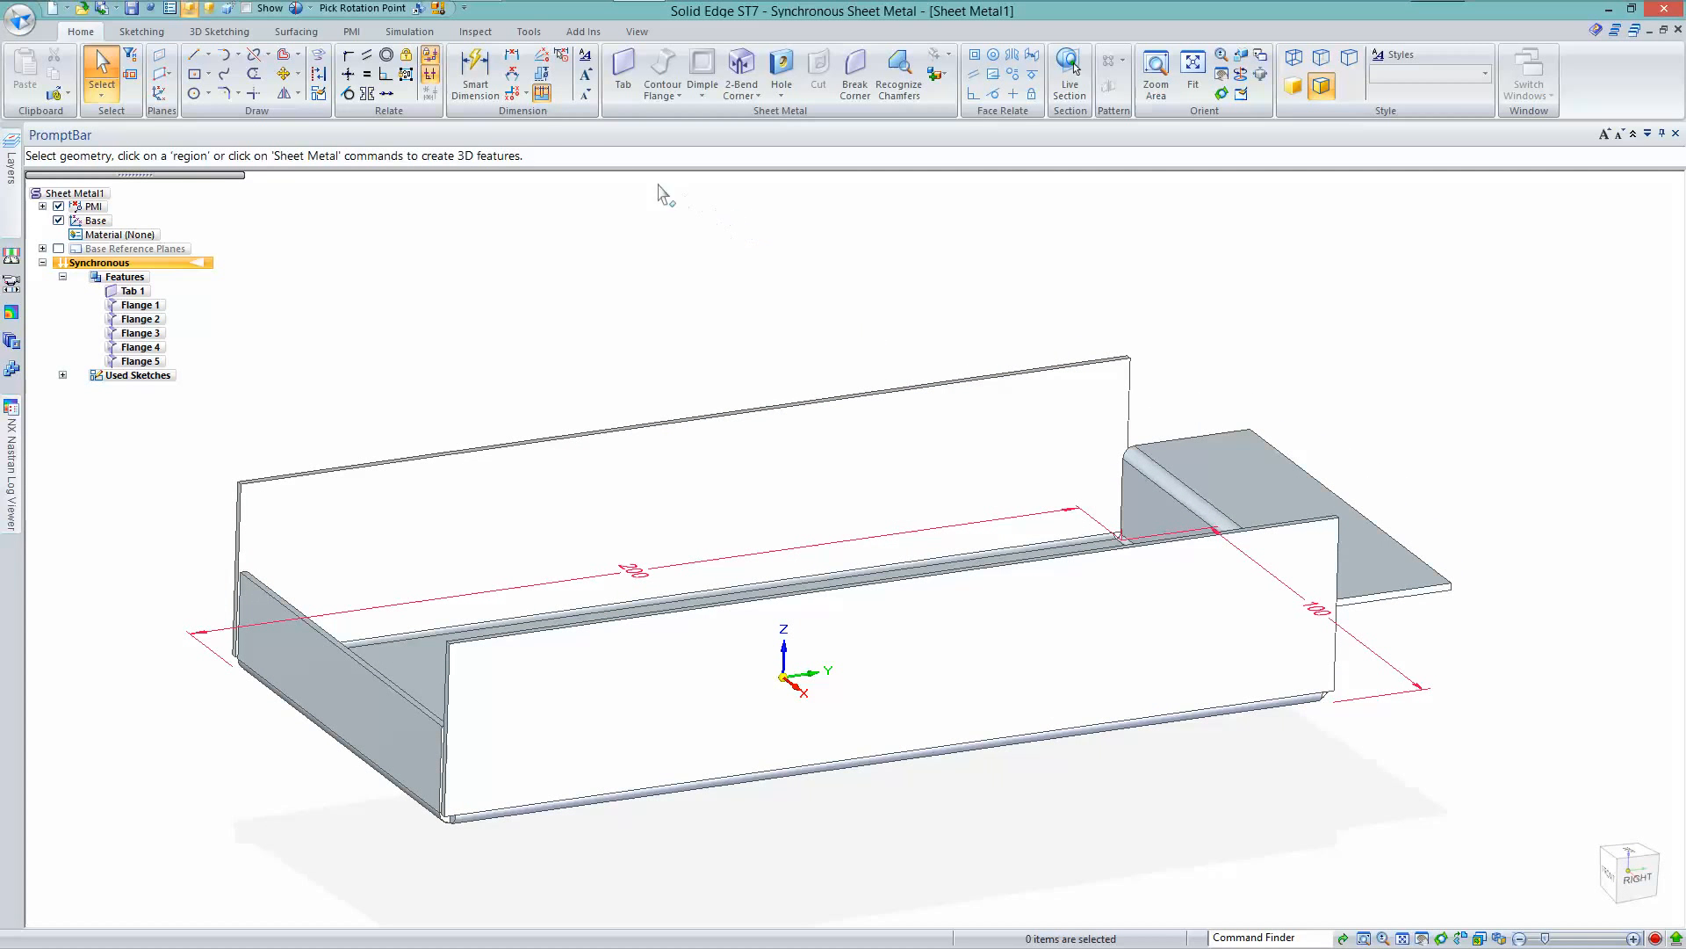
# Dimension the outward flange's outer edge from the end of the adjacent long side flange and set the distance to 25 mm
pyautogui.click(475, 74)
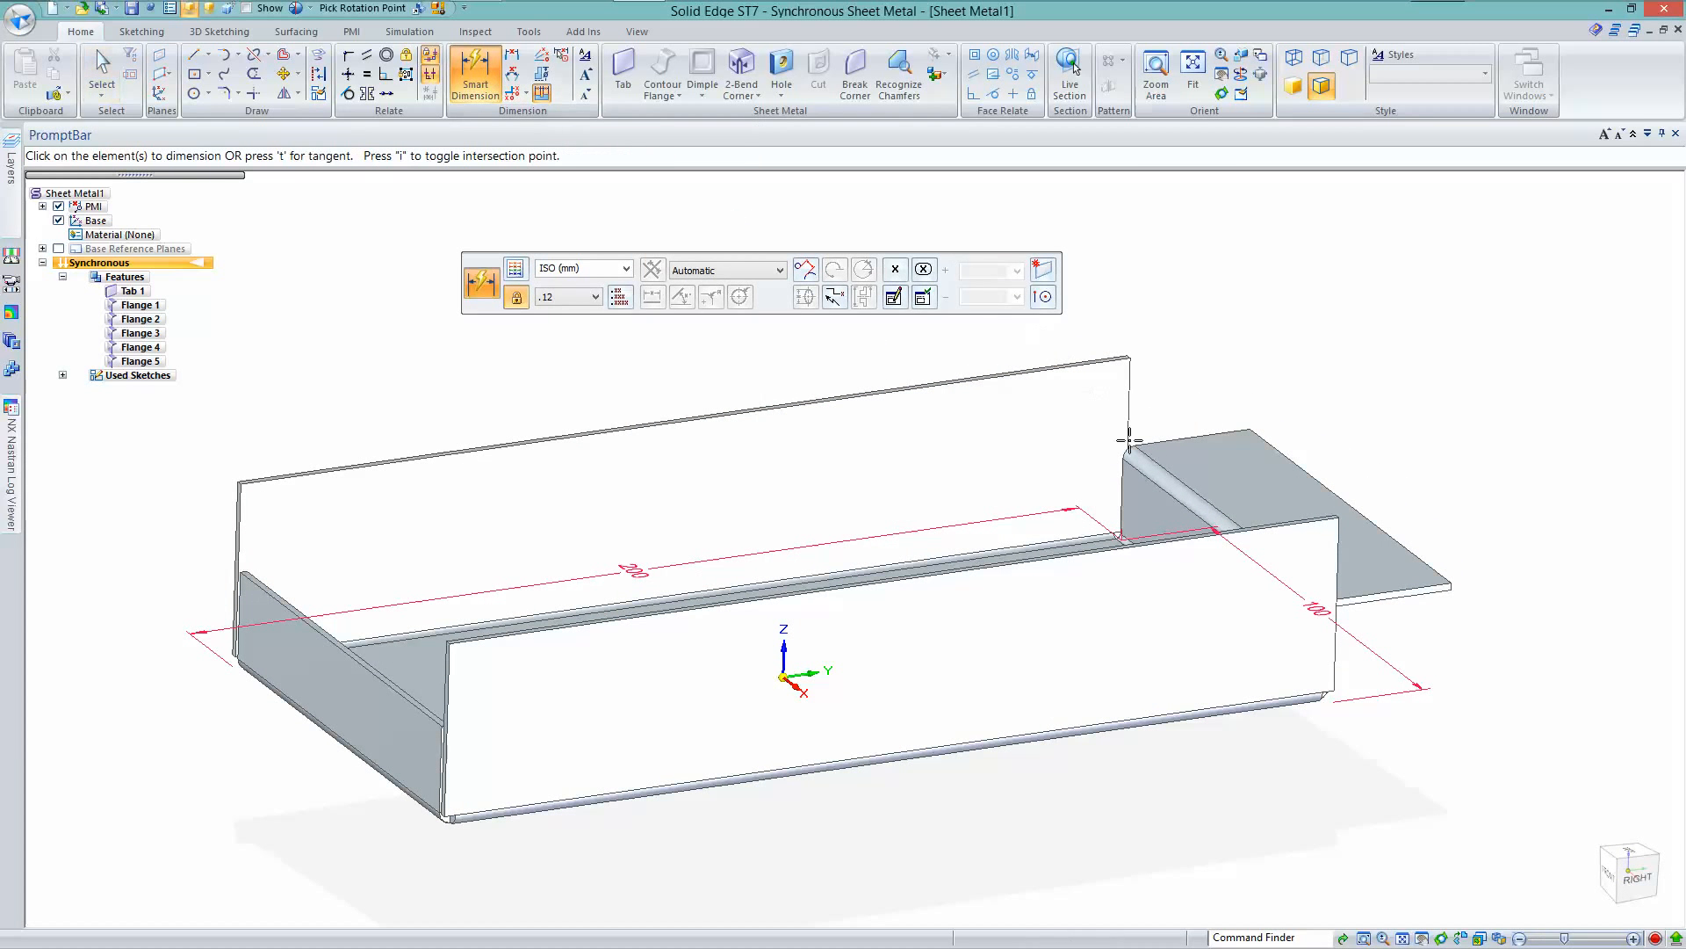
pyautogui.click(1234, 430)
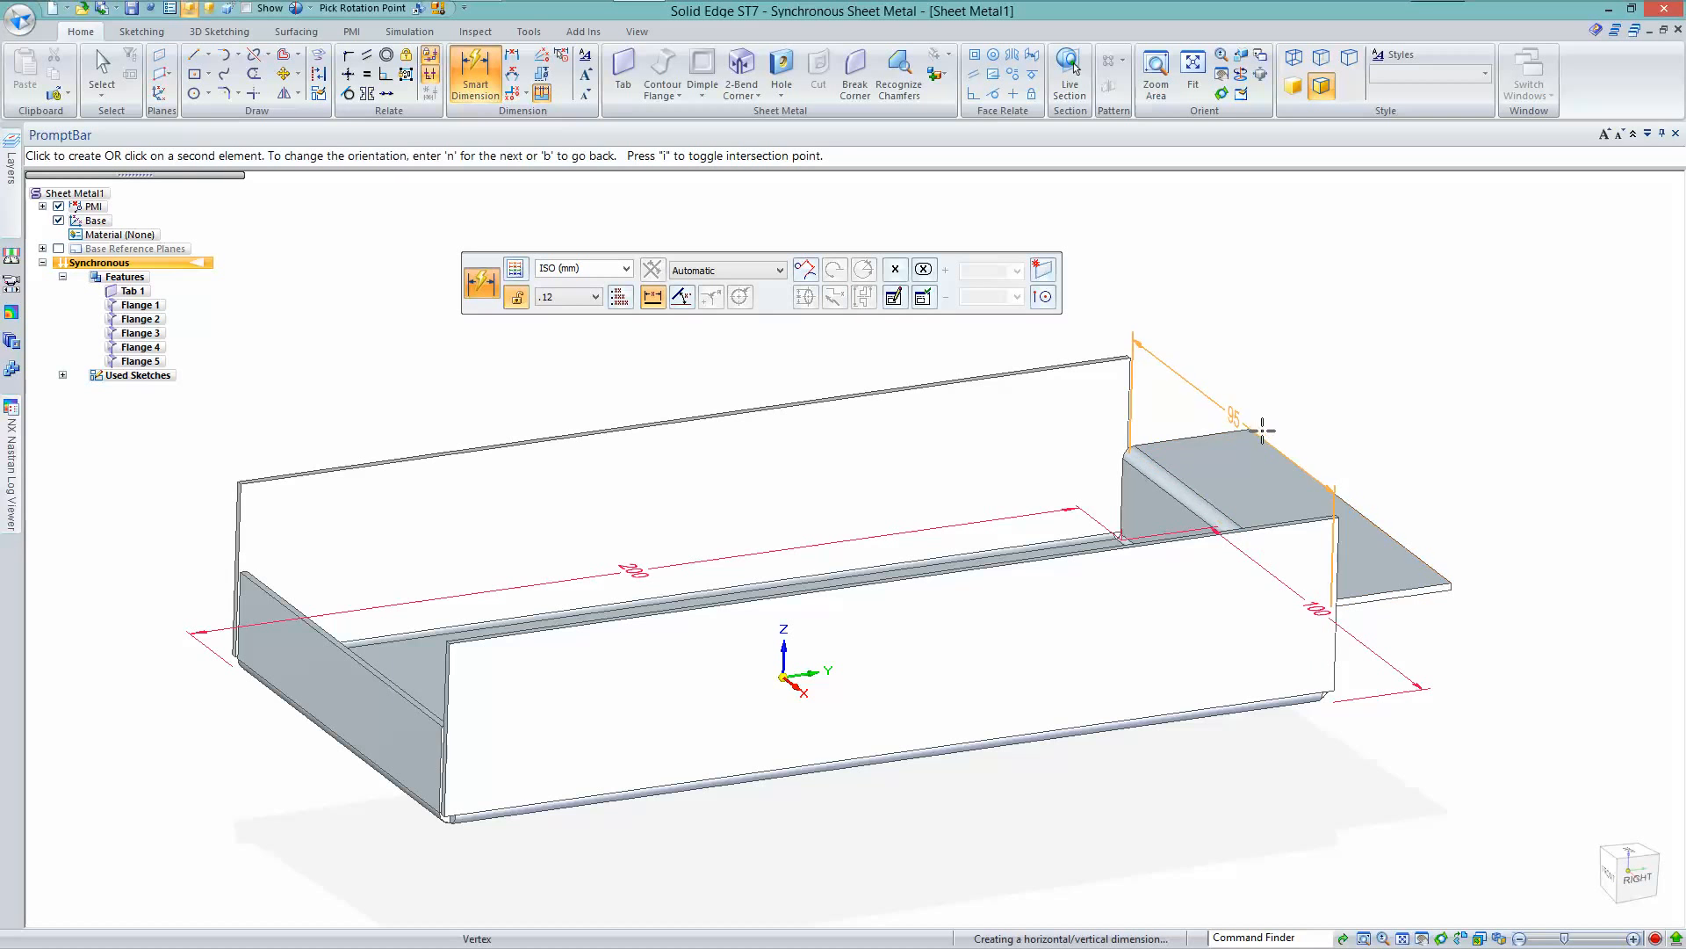
pyautogui.moveTo(1193, 365); pyautogui.dragTo(1239, 369, button='middle')
pyautogui.click(1240, 369)
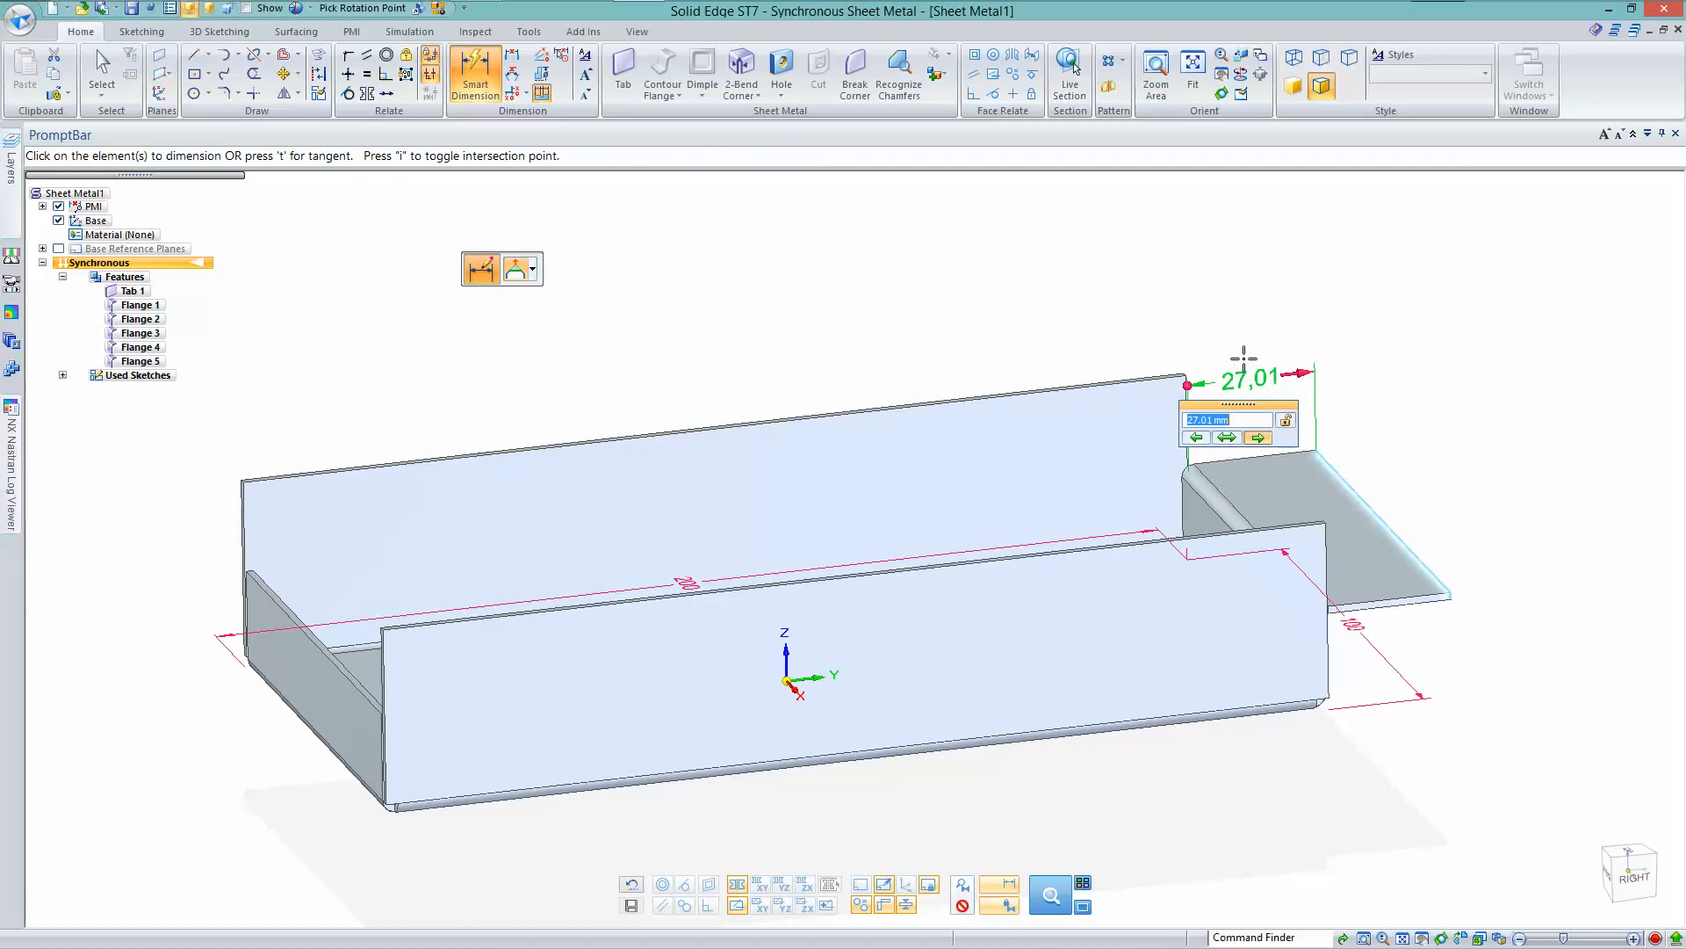
pyautogui.write('25')
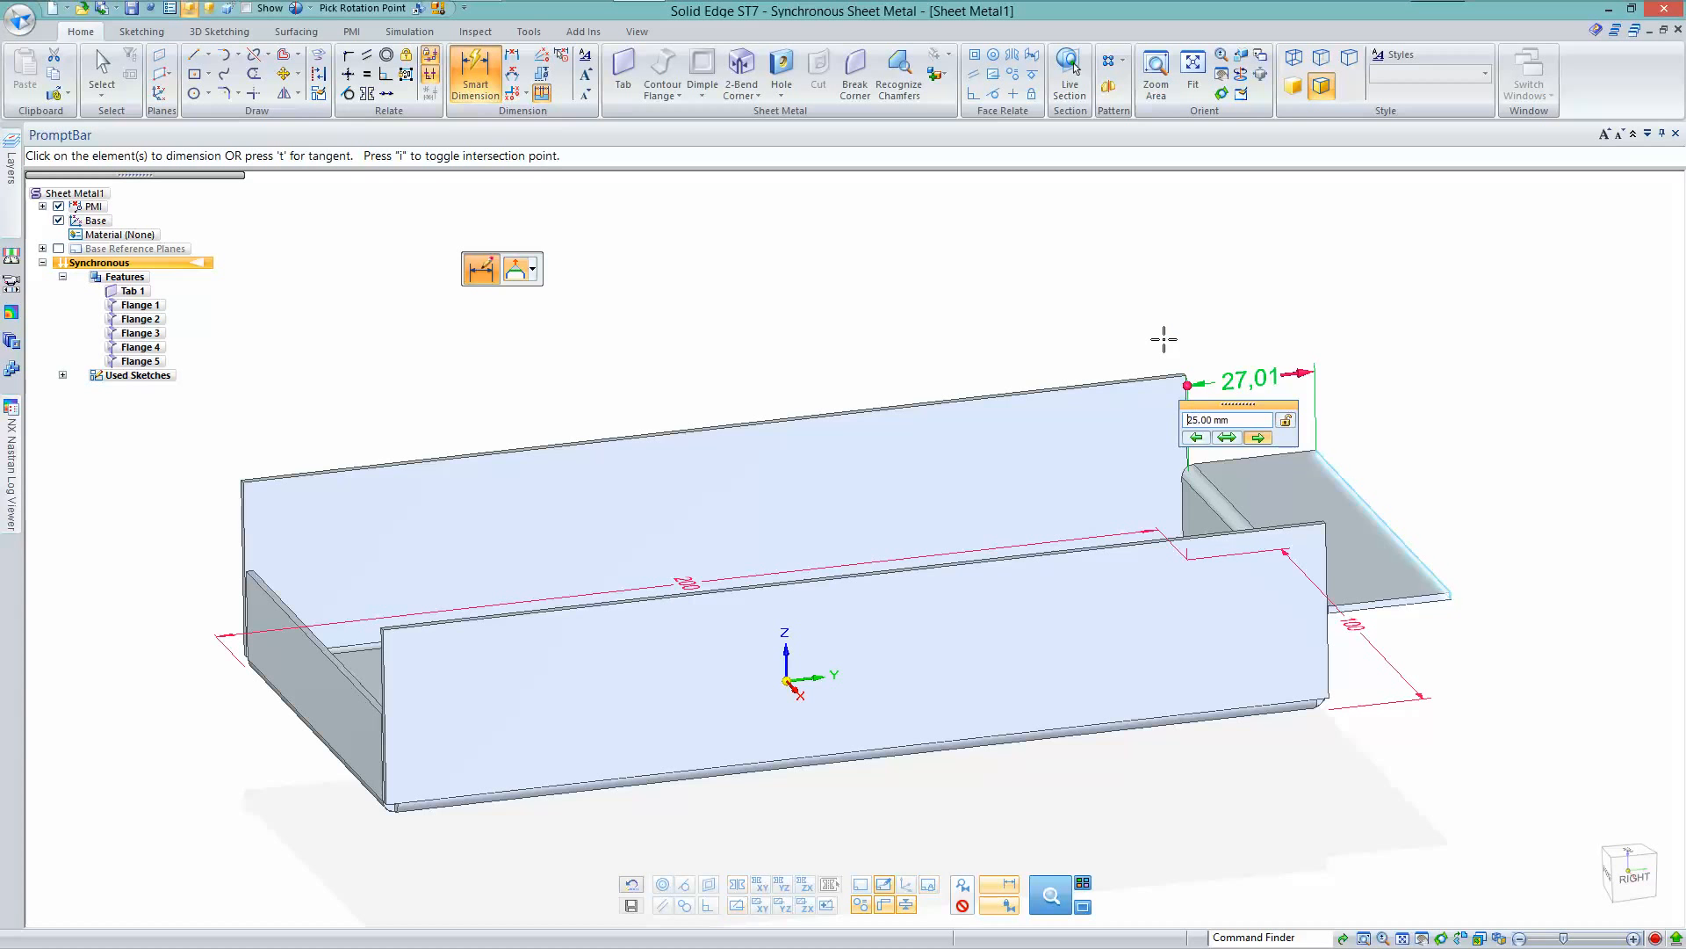
pyautogui.press('Return')
pyautogui.press('Escape')
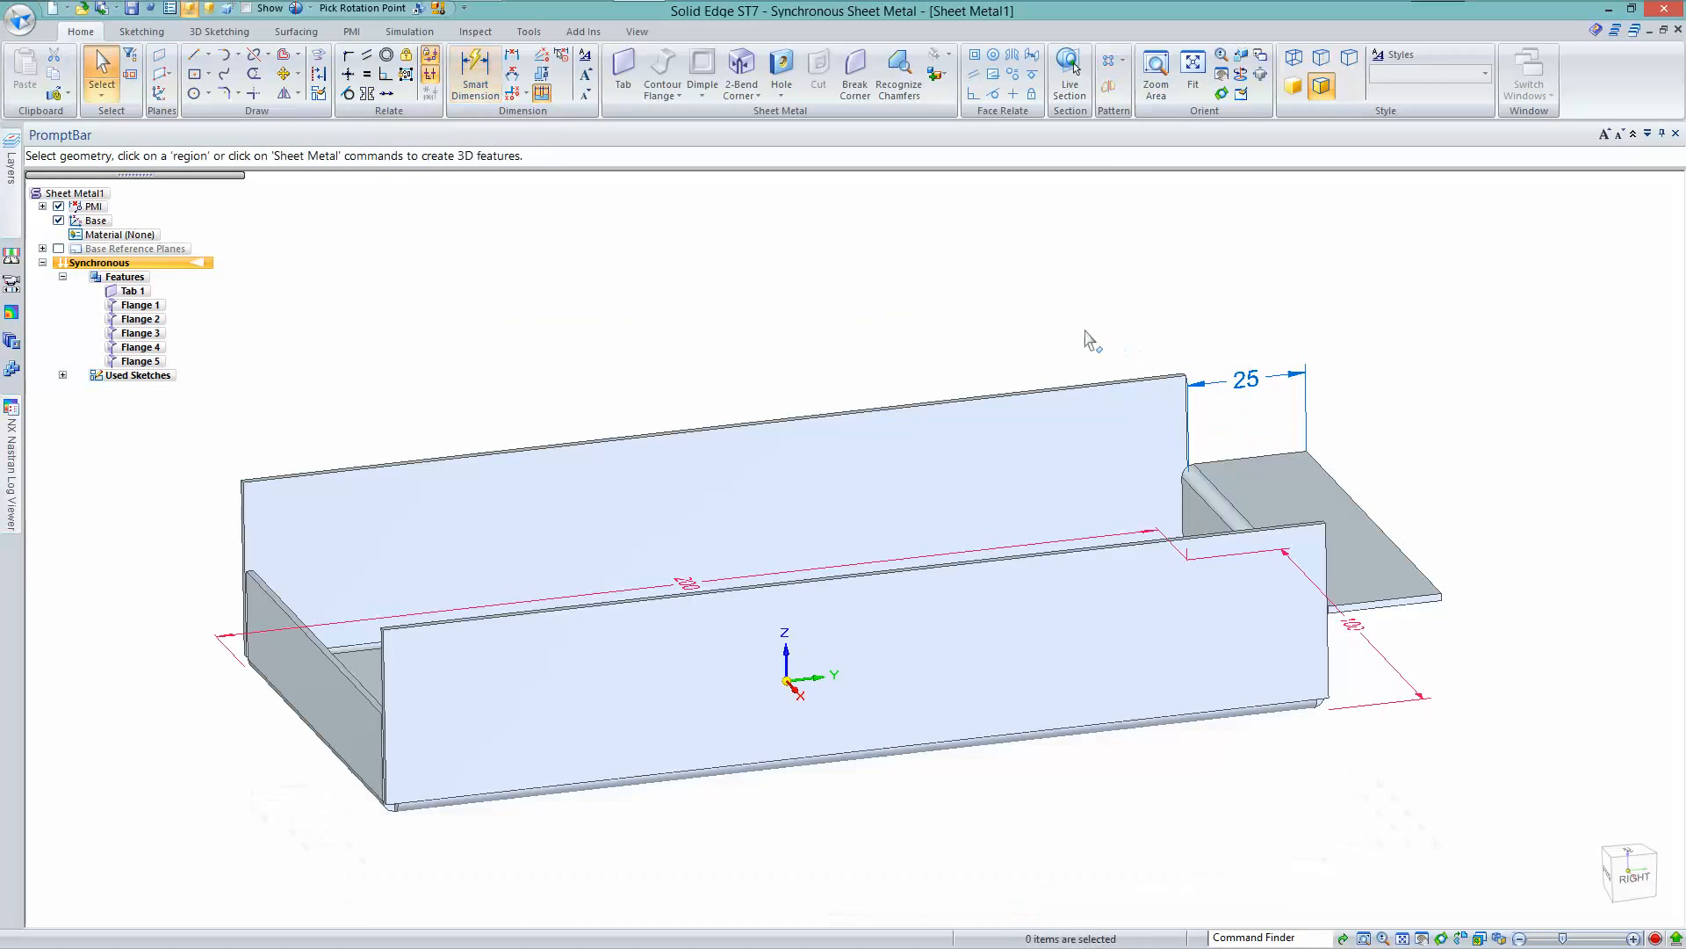
# Close the sheet metal part and open the recent assembly Completed_Electronics.asm
pyautogui.moveTo(1086, 332); pyautogui.dragTo(1243, 356, button='middle')
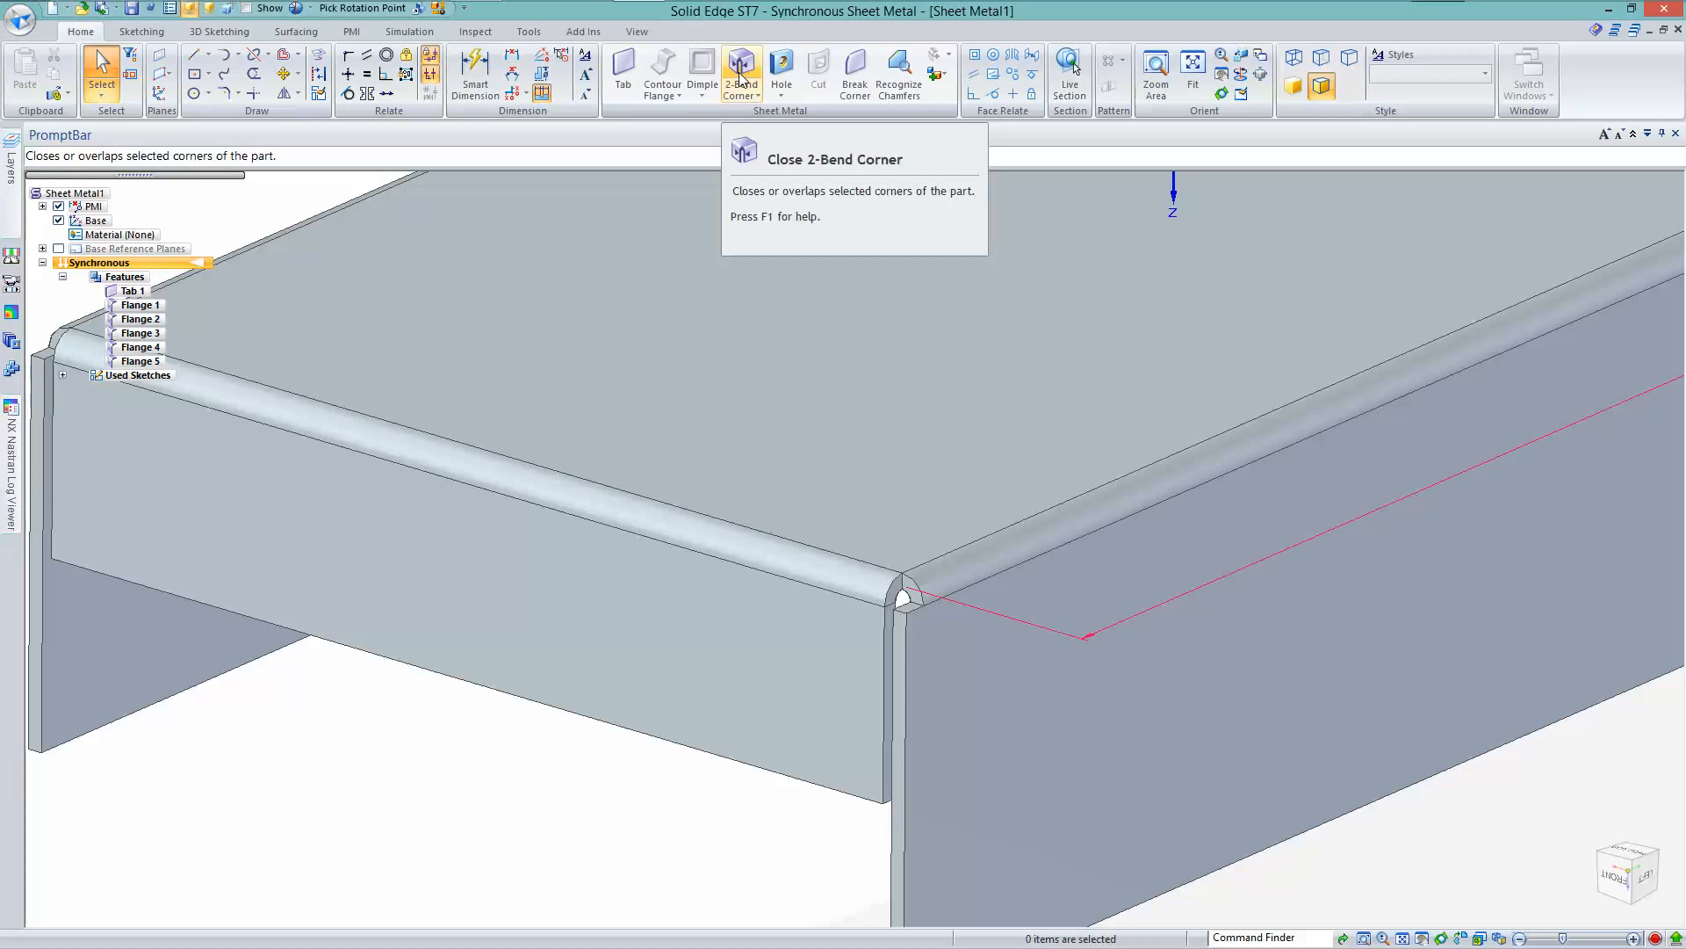
pyautogui.scroll(-3, 497, 773)
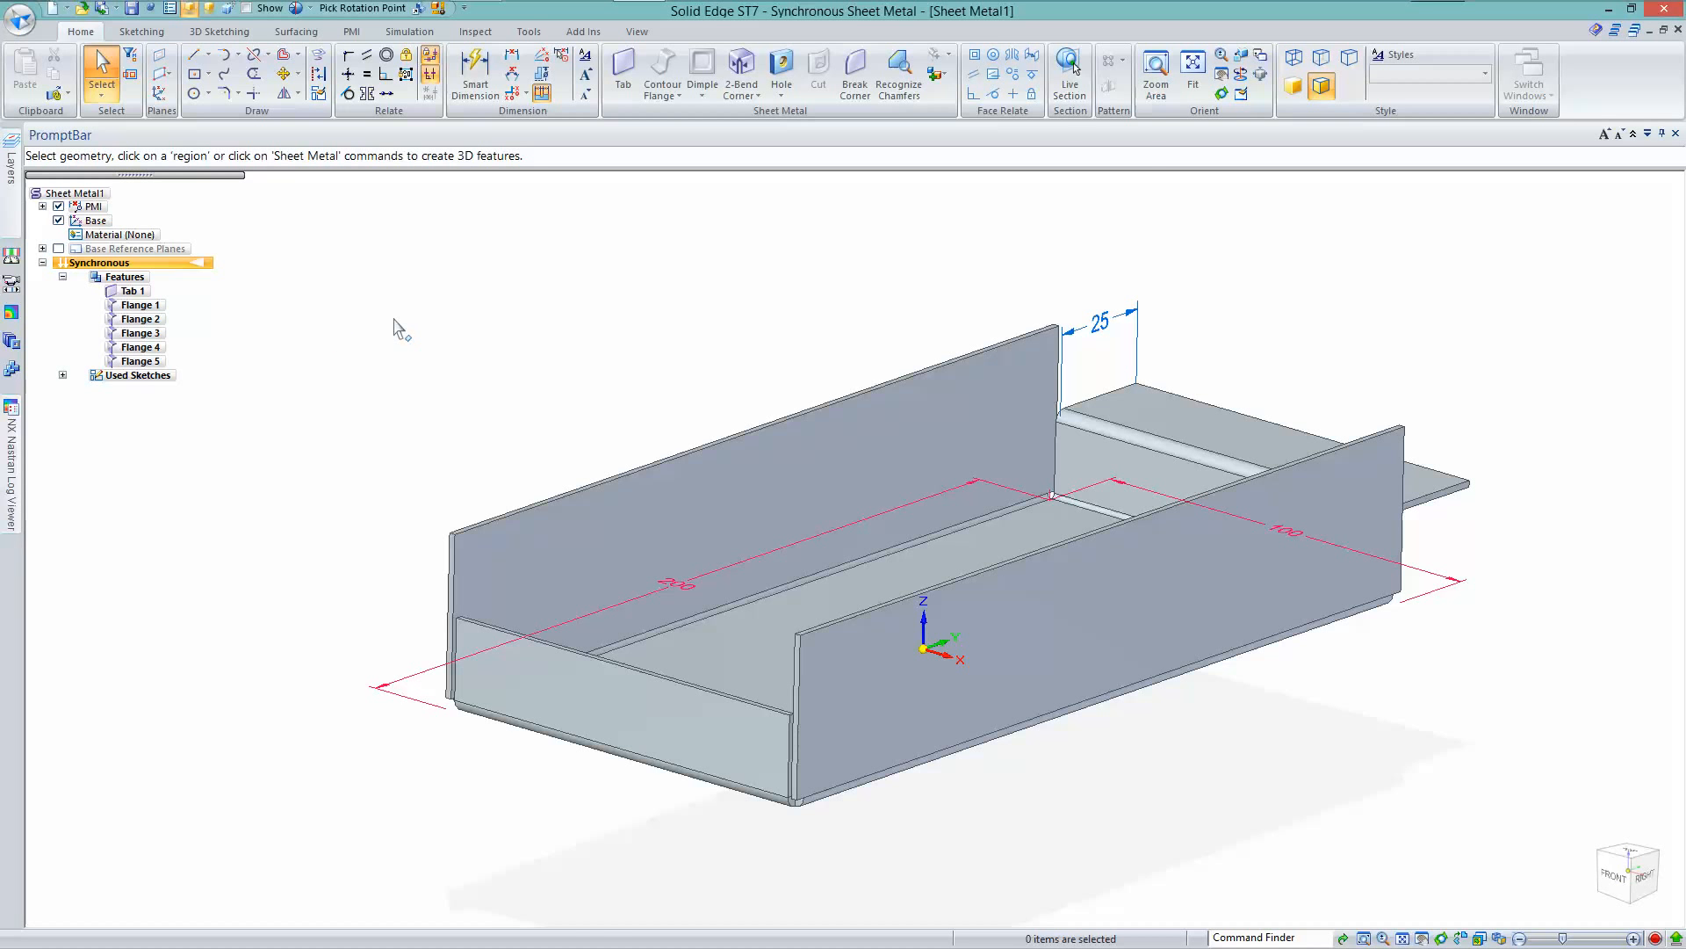
pyautogui.hotkey('alt', 'Tab')
pyautogui.click(1678, 29)
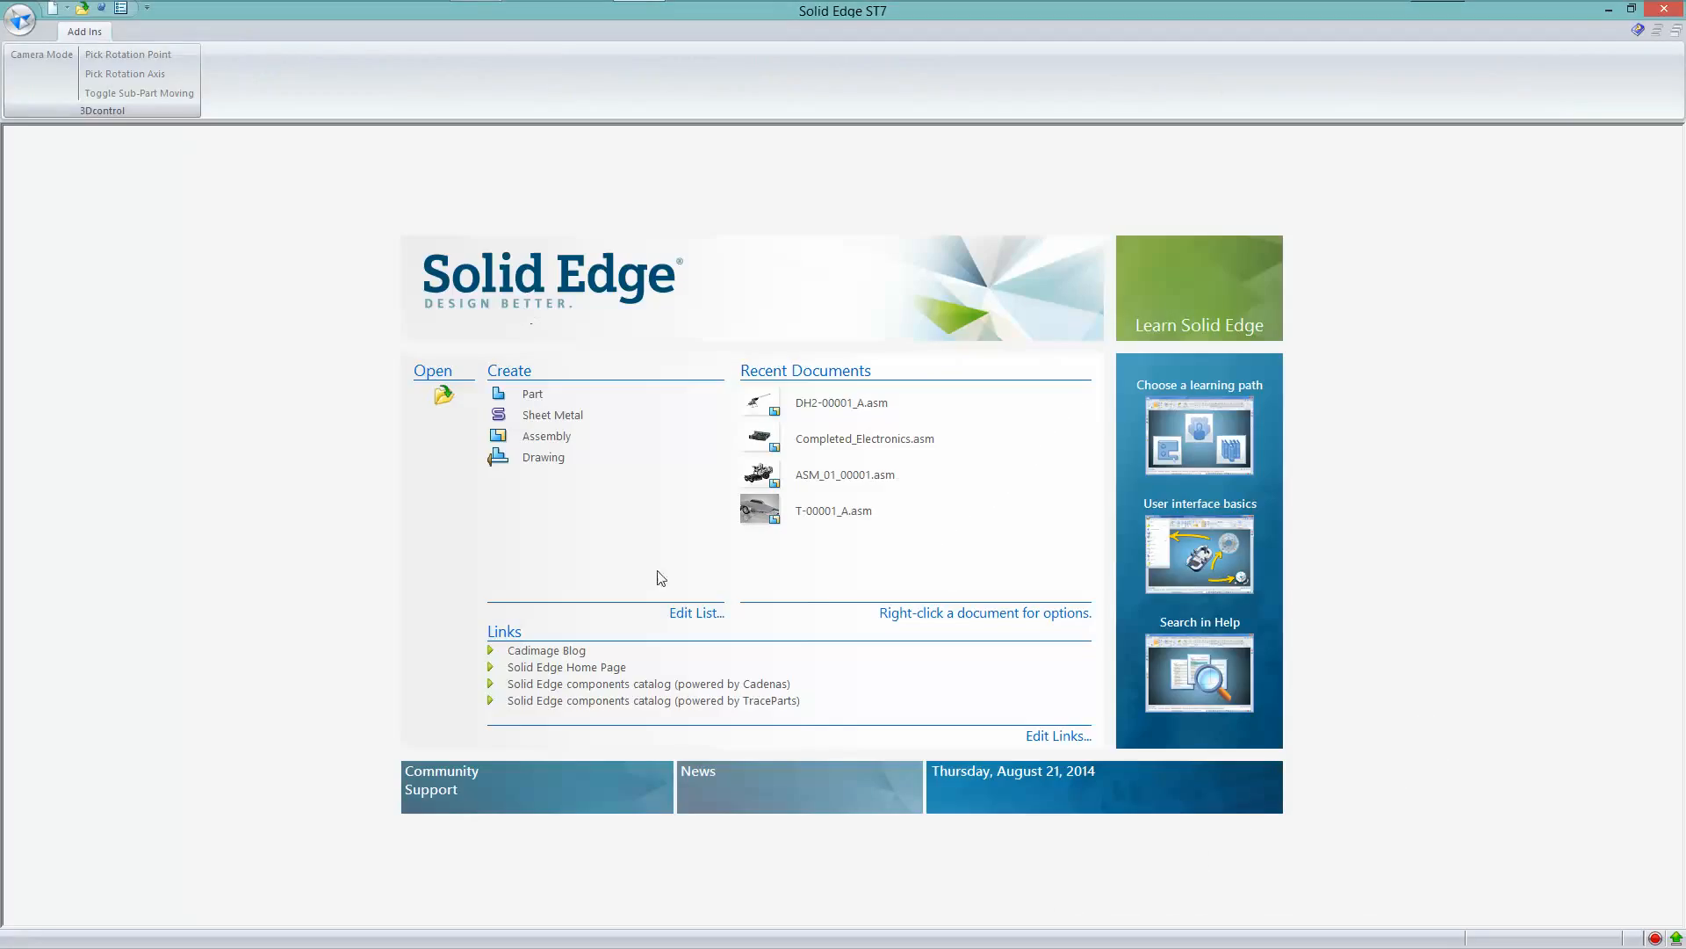
pyautogui.click(873, 442)
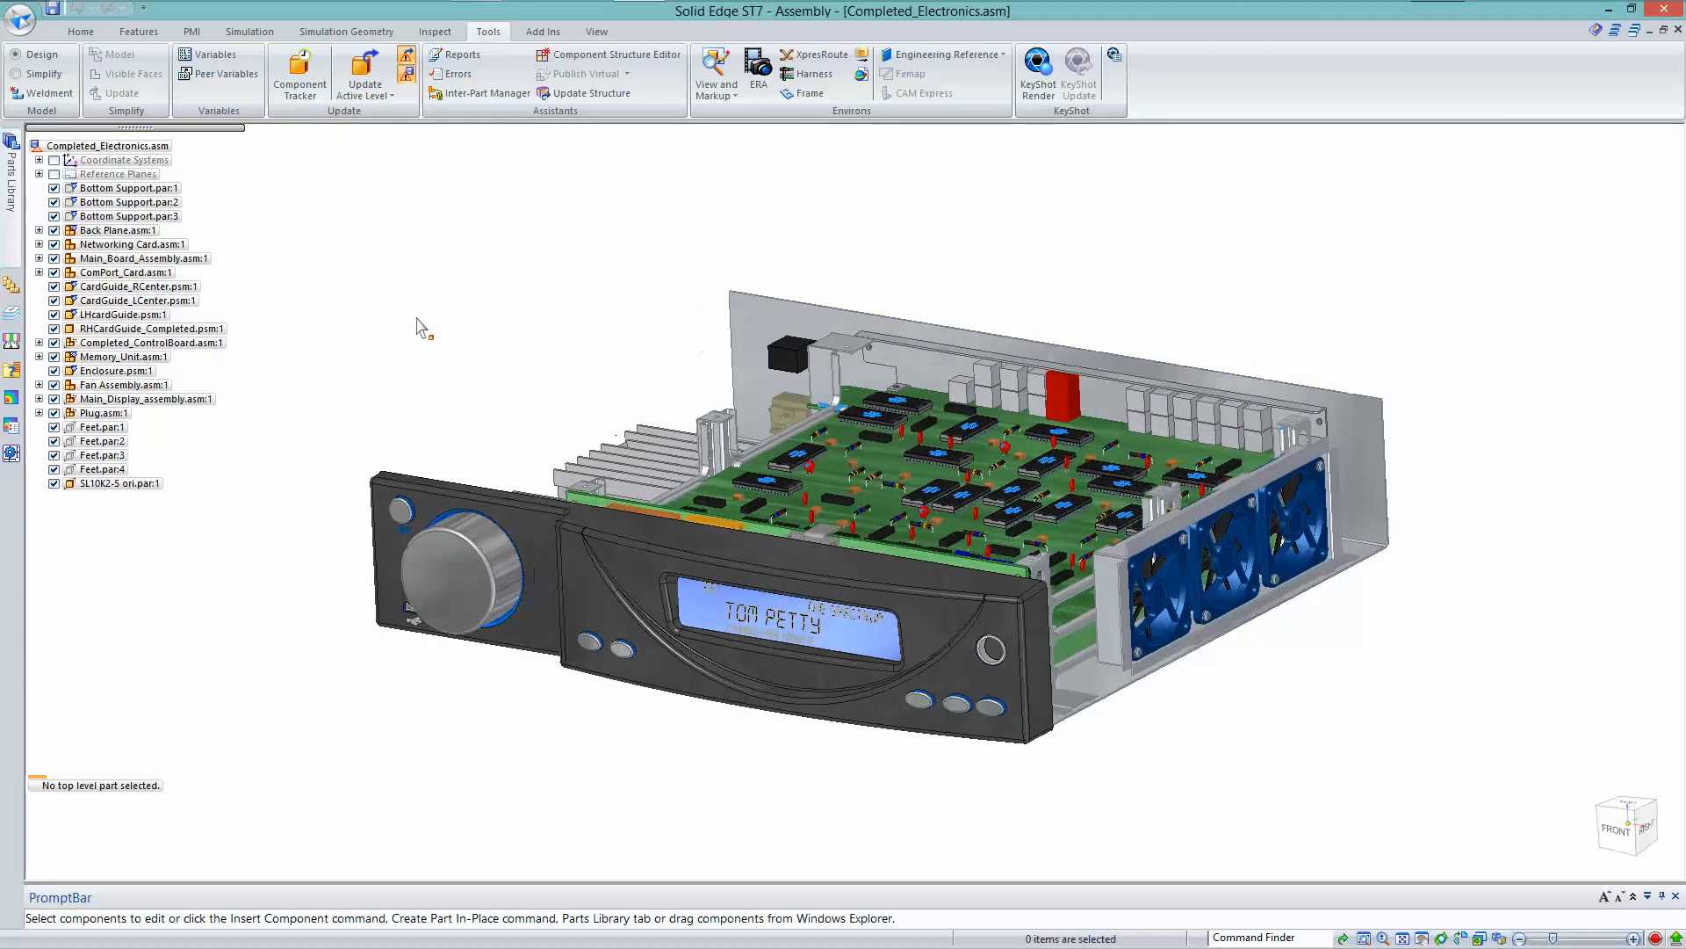
# Apply the 01- Sheet Enclosure display configuration to the assembly
pyautogui.scroll(6, 427, 83)
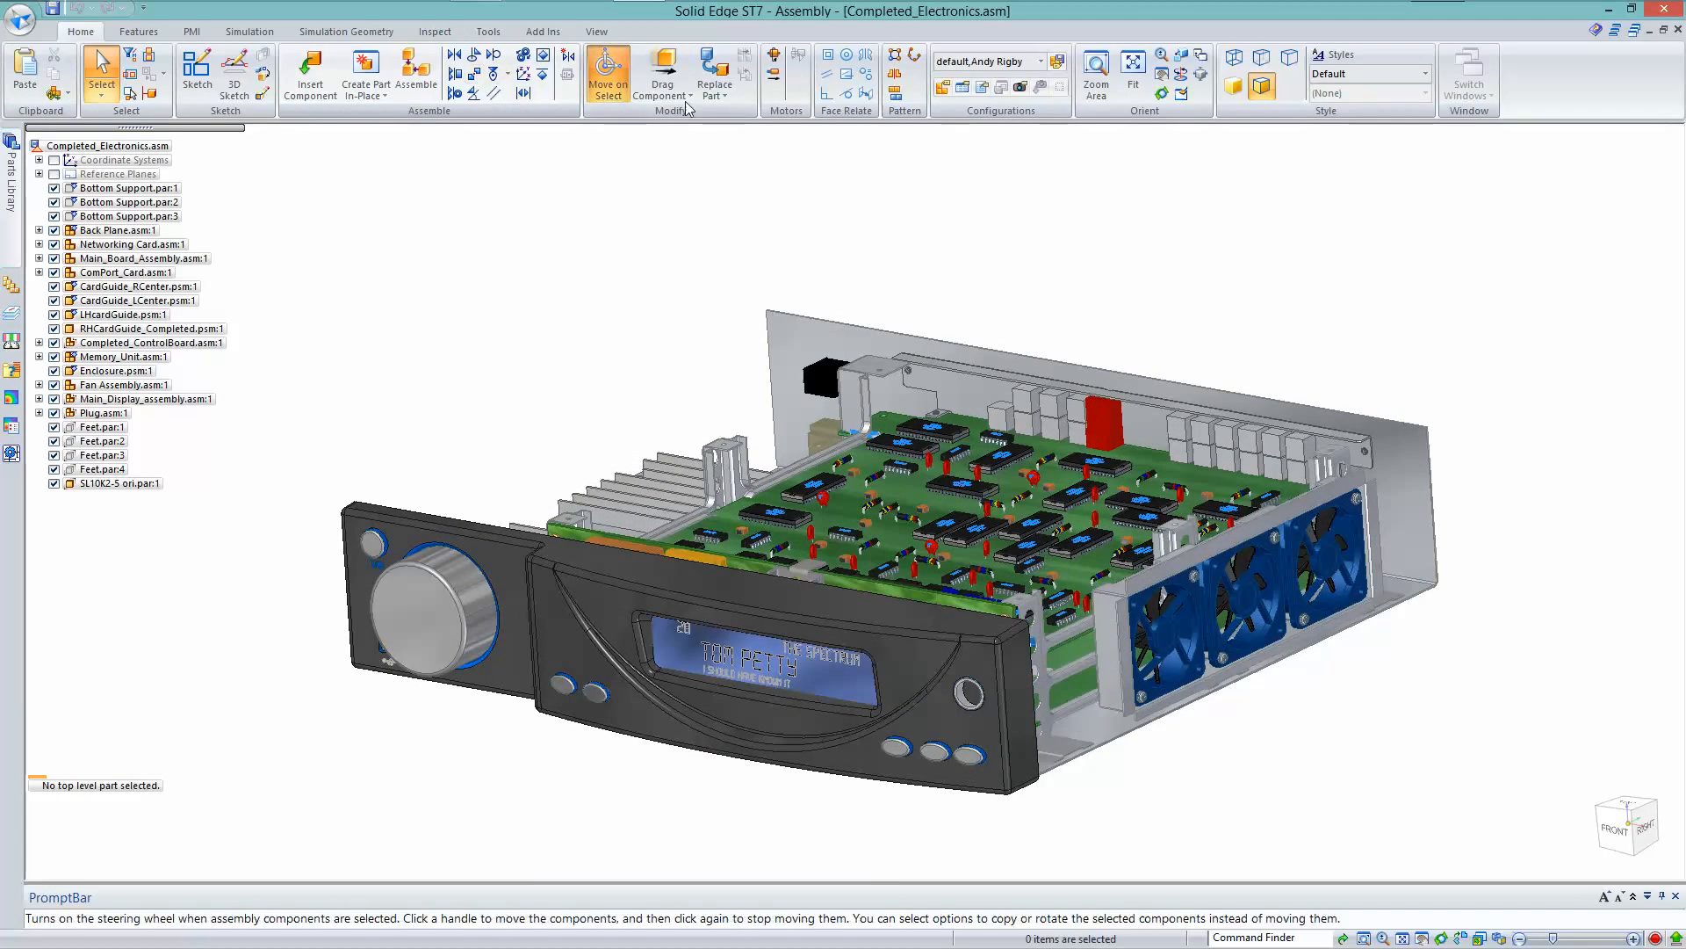
pyautogui.click(1042, 63)
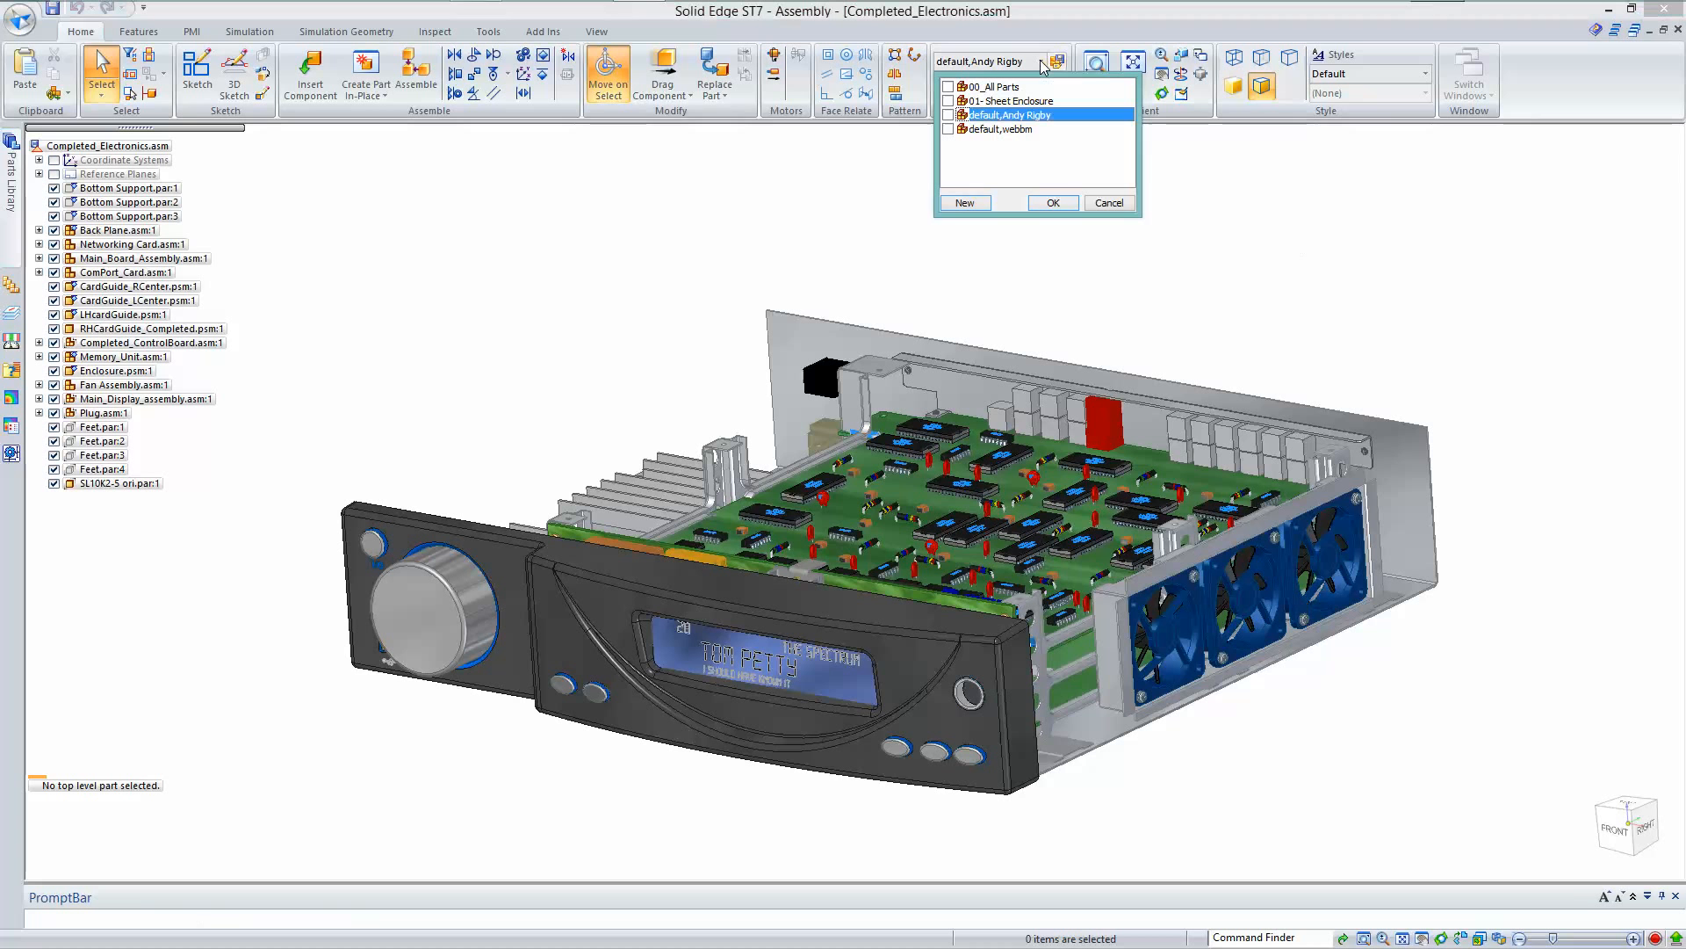
pyautogui.click(1012, 101)
pyautogui.click(1053, 203)
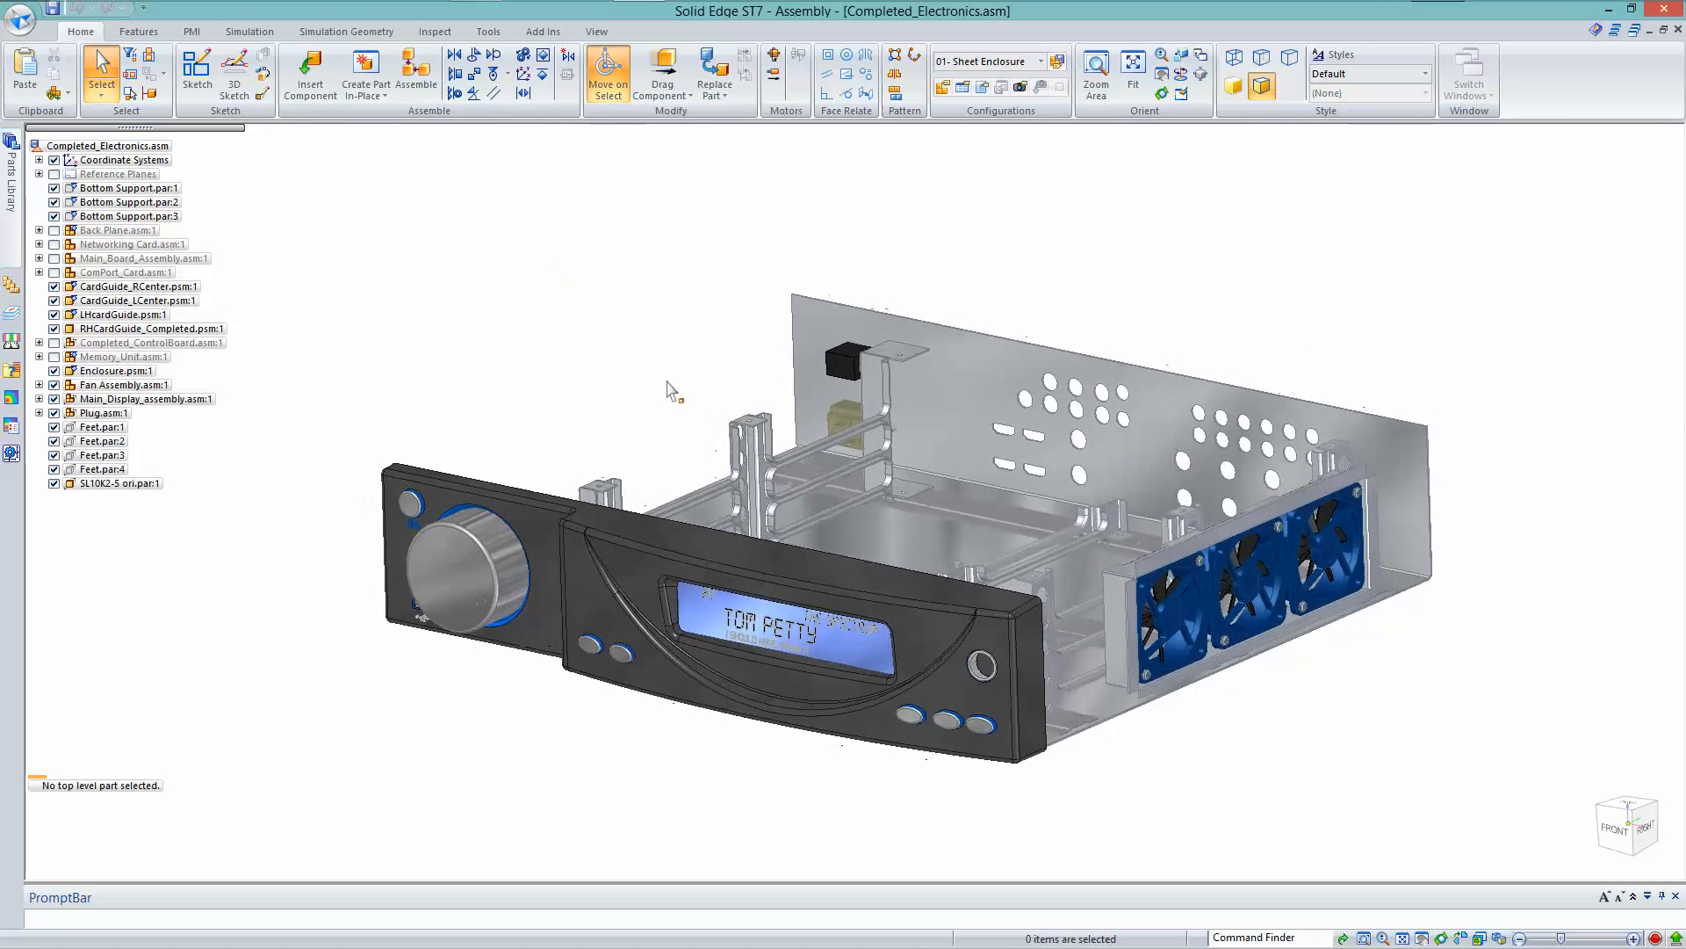
# Add upward 90° flanges with Bend Outside and default options along both side edges of Enclosure.psm's base, up to the rear panel's top corner
pyautogui.click(1297, 499)
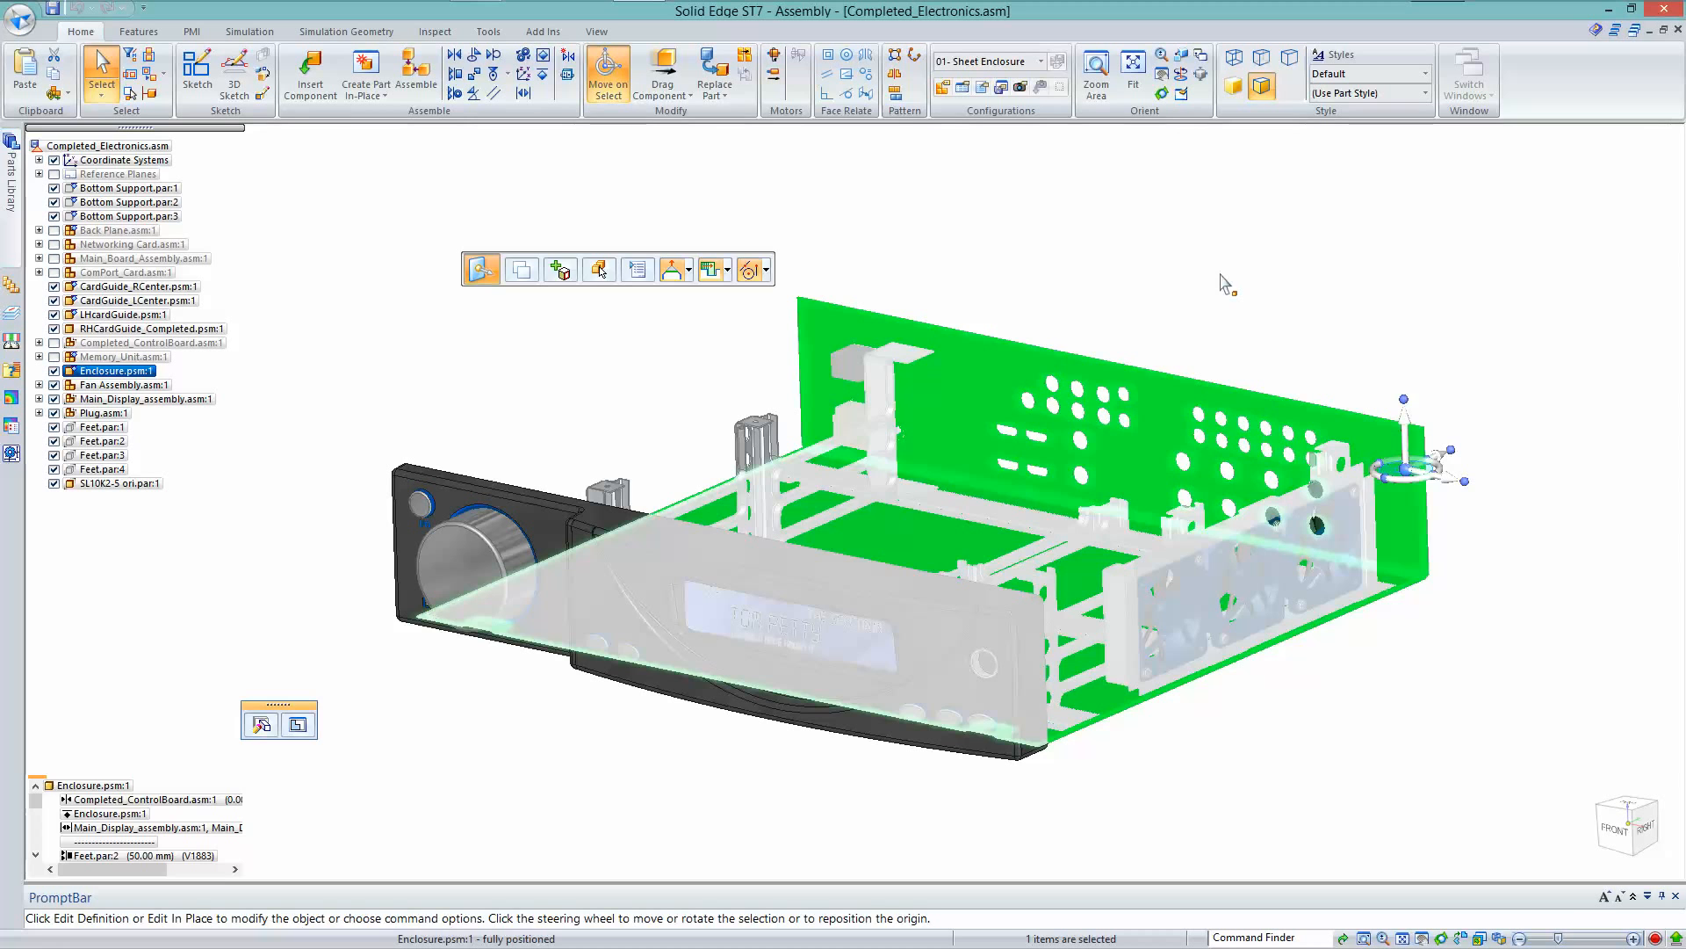
pyautogui.click(1225, 281)
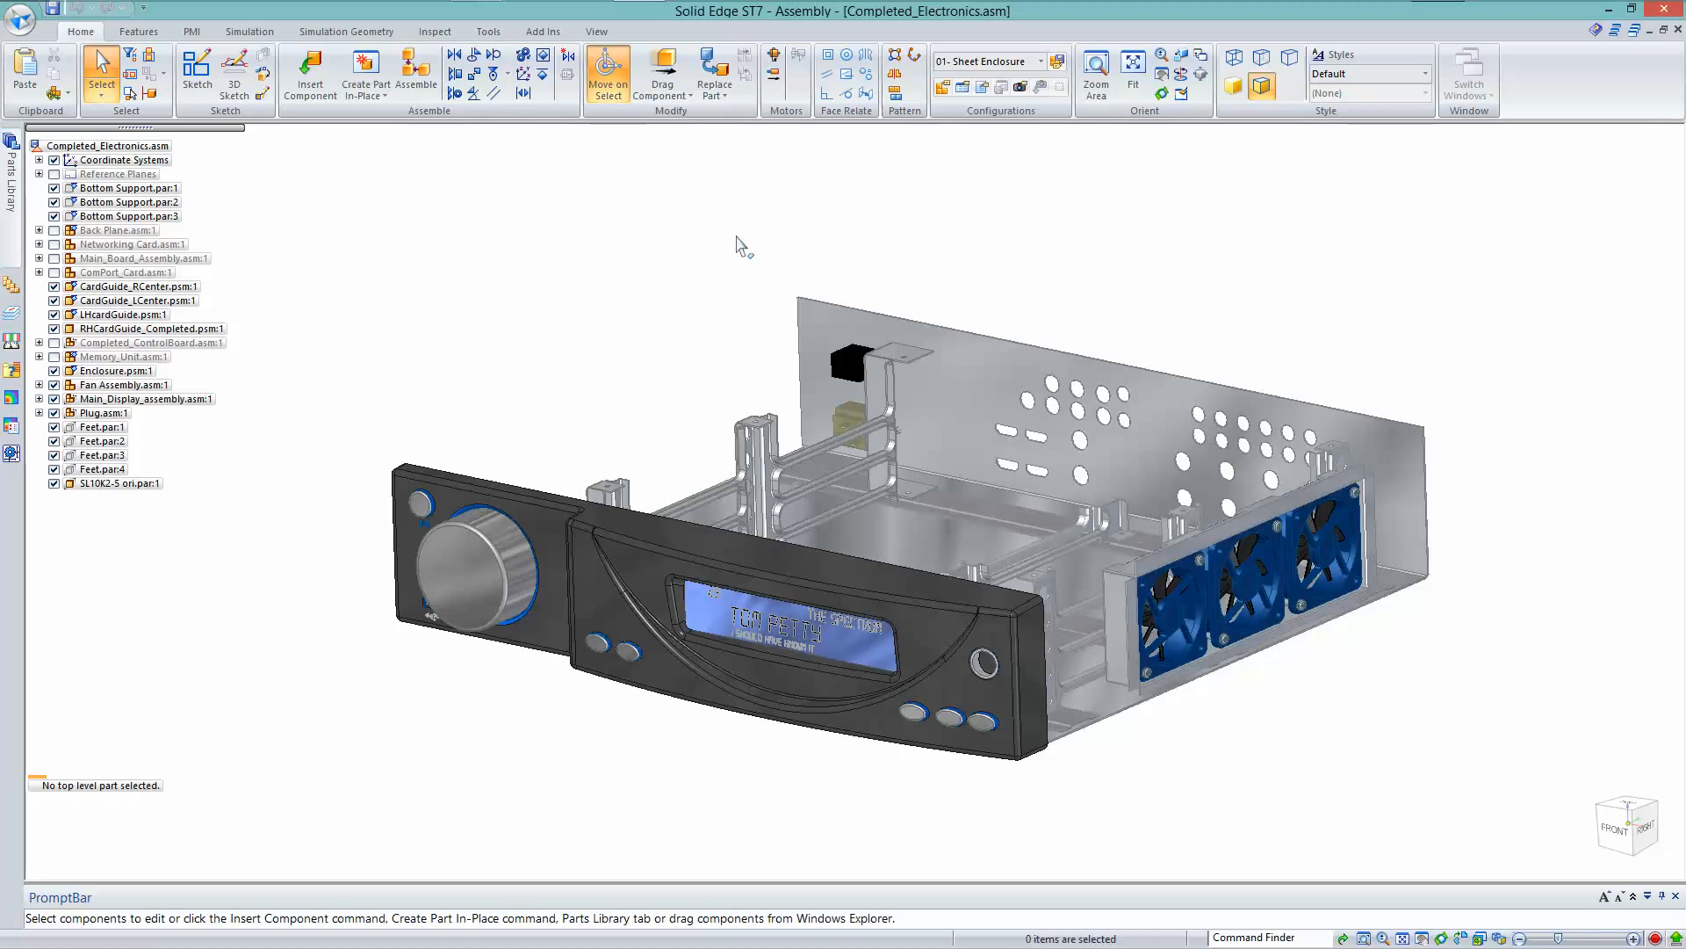
pyautogui.click(1410, 604)
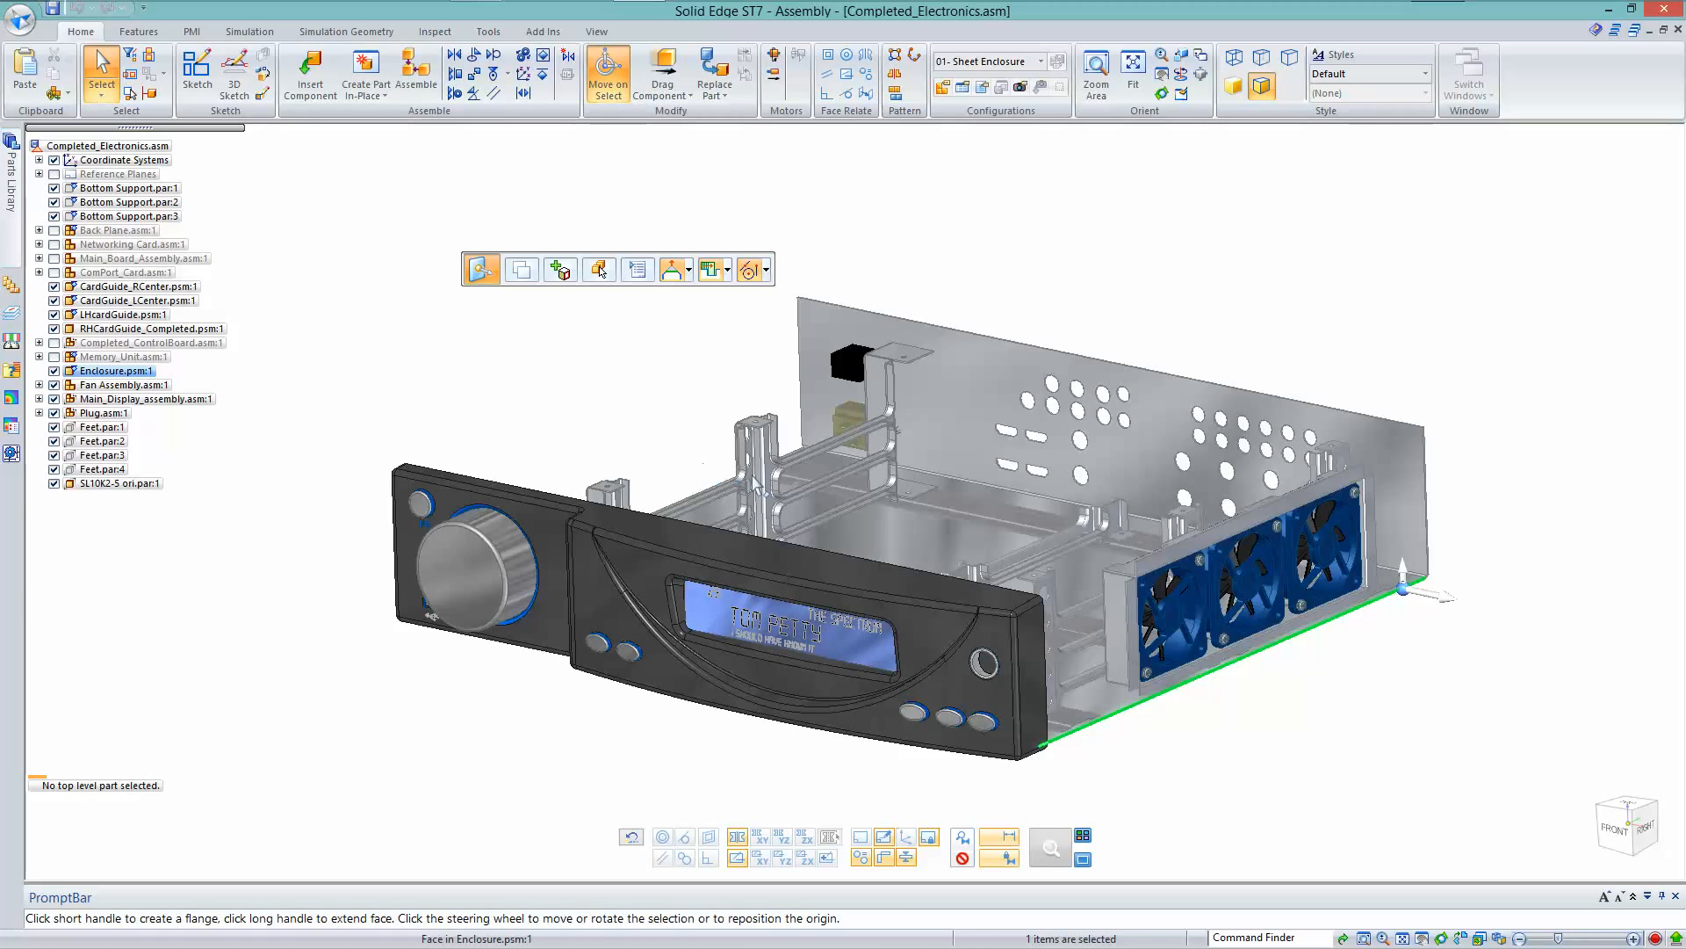
pyautogui.moveTo(663, 432); pyautogui.dragTo(680, 454, button='middle')
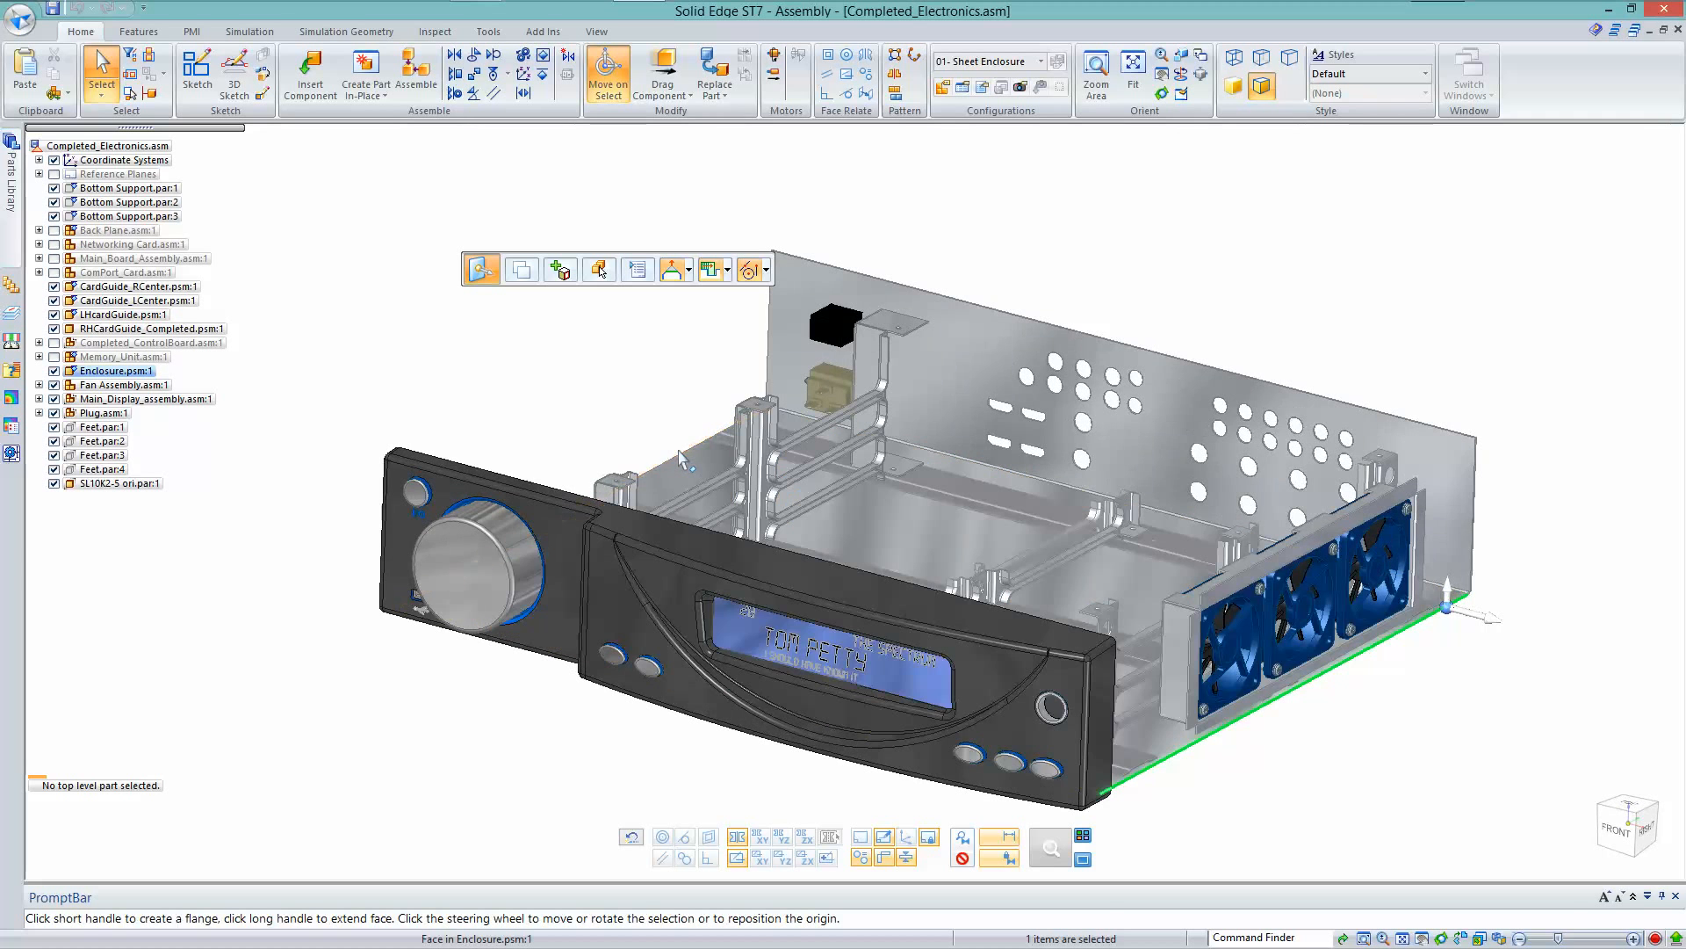
pyautogui.click(679, 454)
pyautogui.moveTo(1205, 773); pyautogui.dragTo(1192, 775, button='middle')
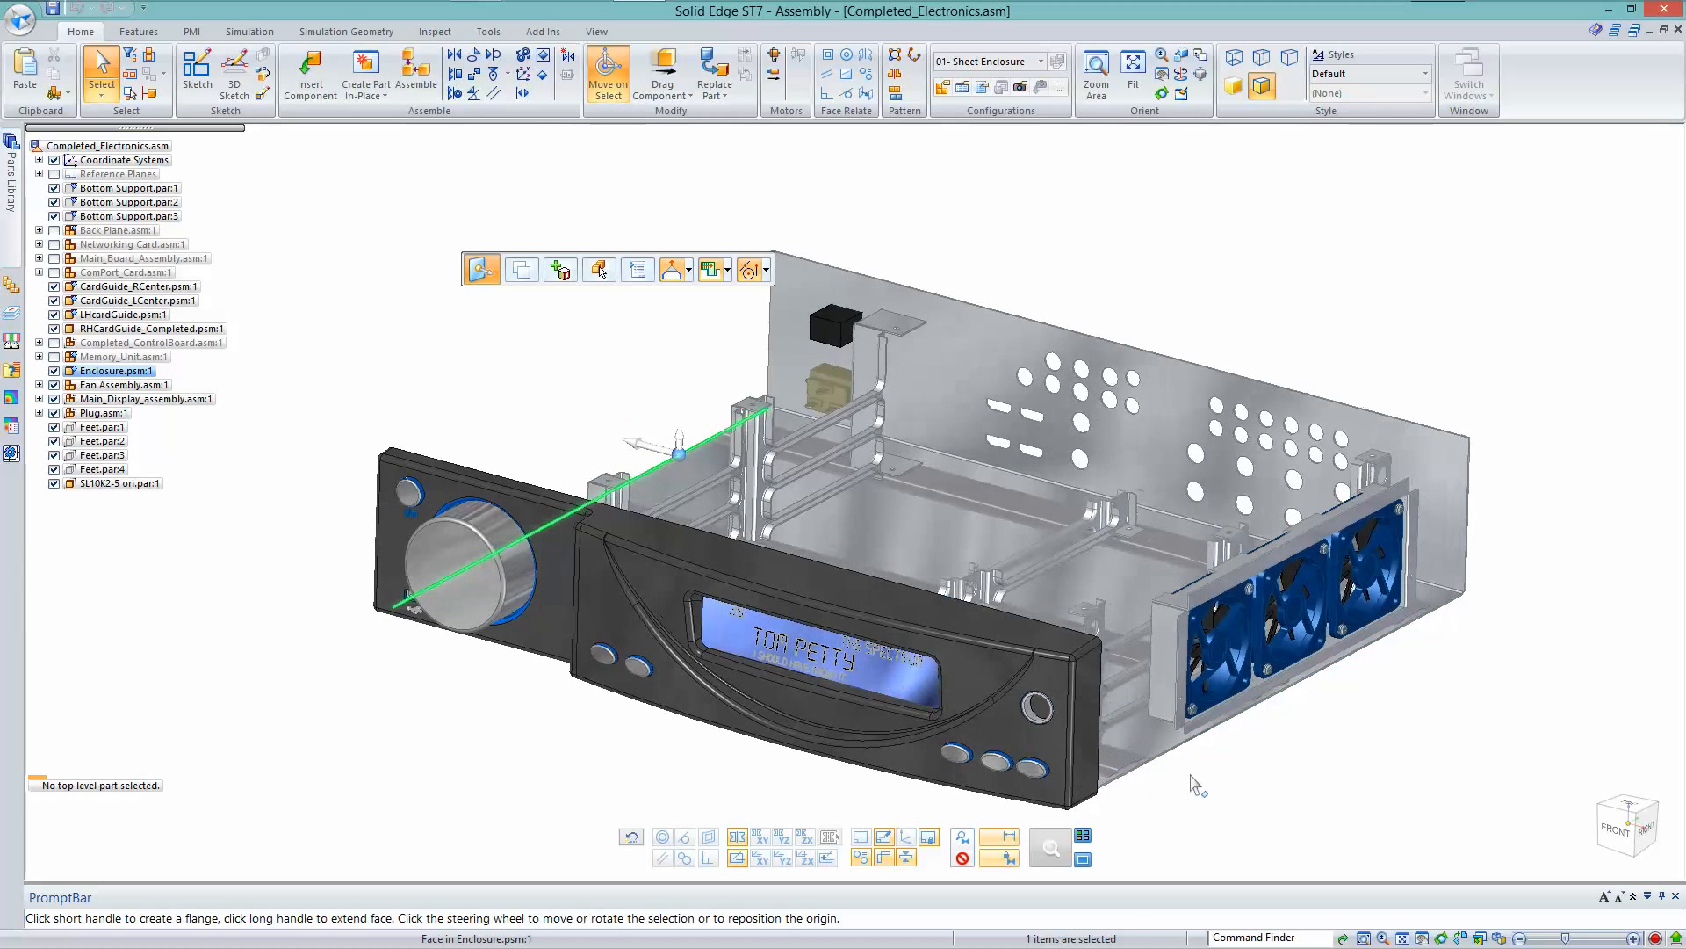
pyautogui.keyDown('ctrl'); pyautogui.click(1247, 711); pyautogui.keyUp('ctrl')
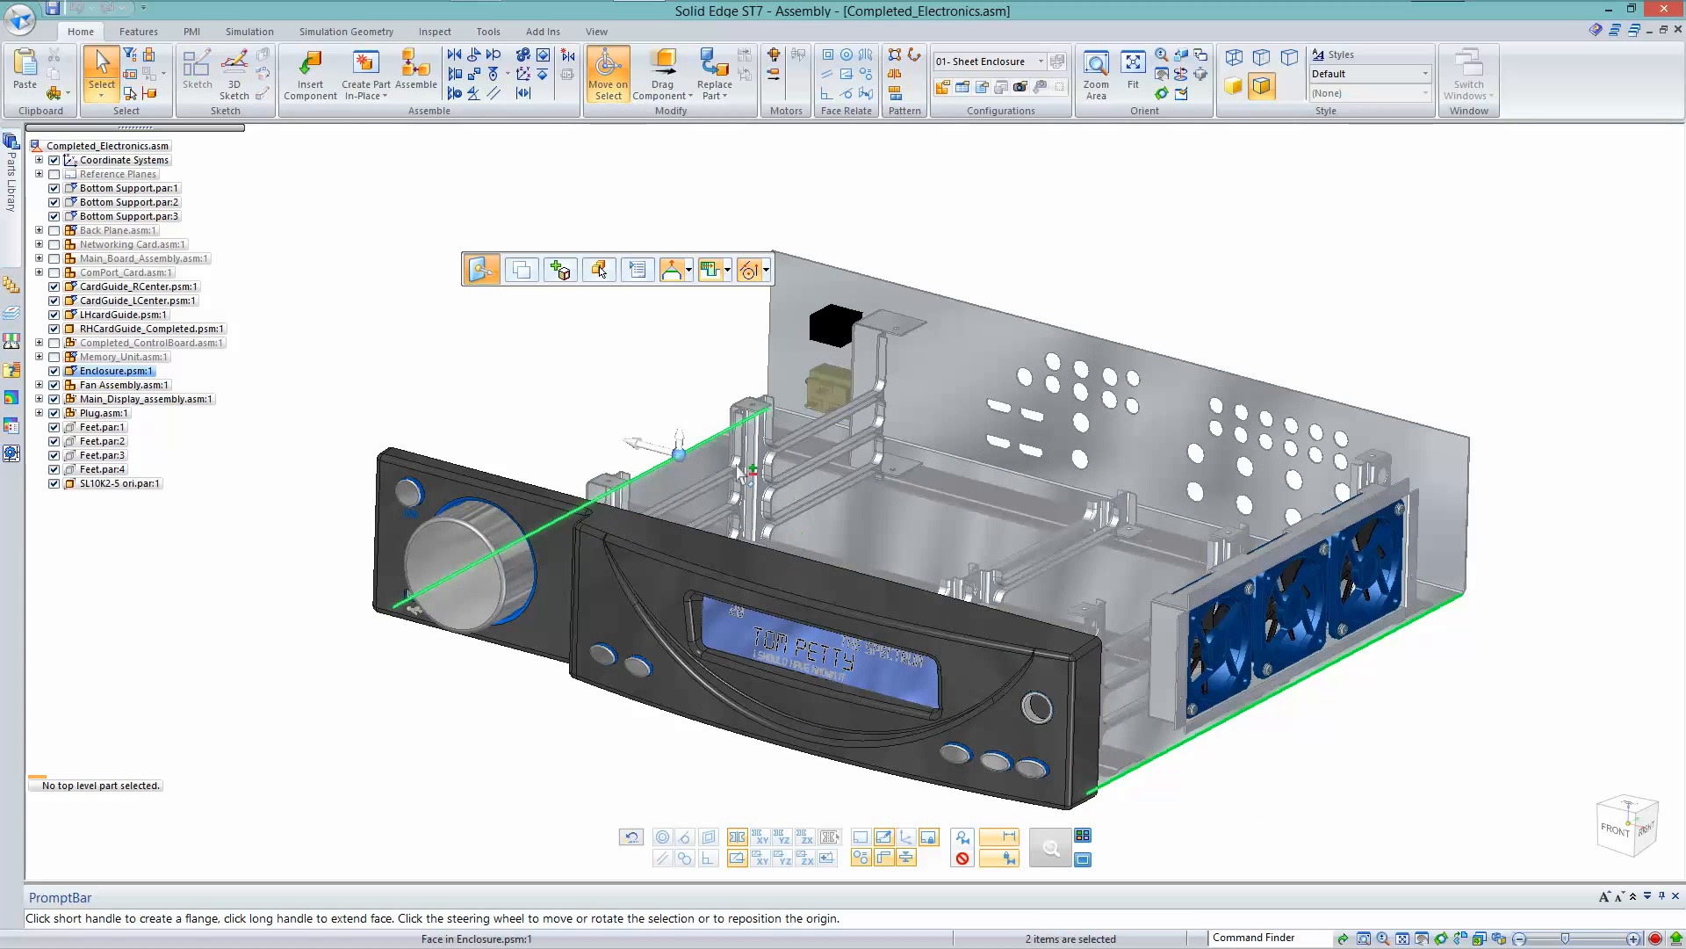
pyautogui.click(679, 437)
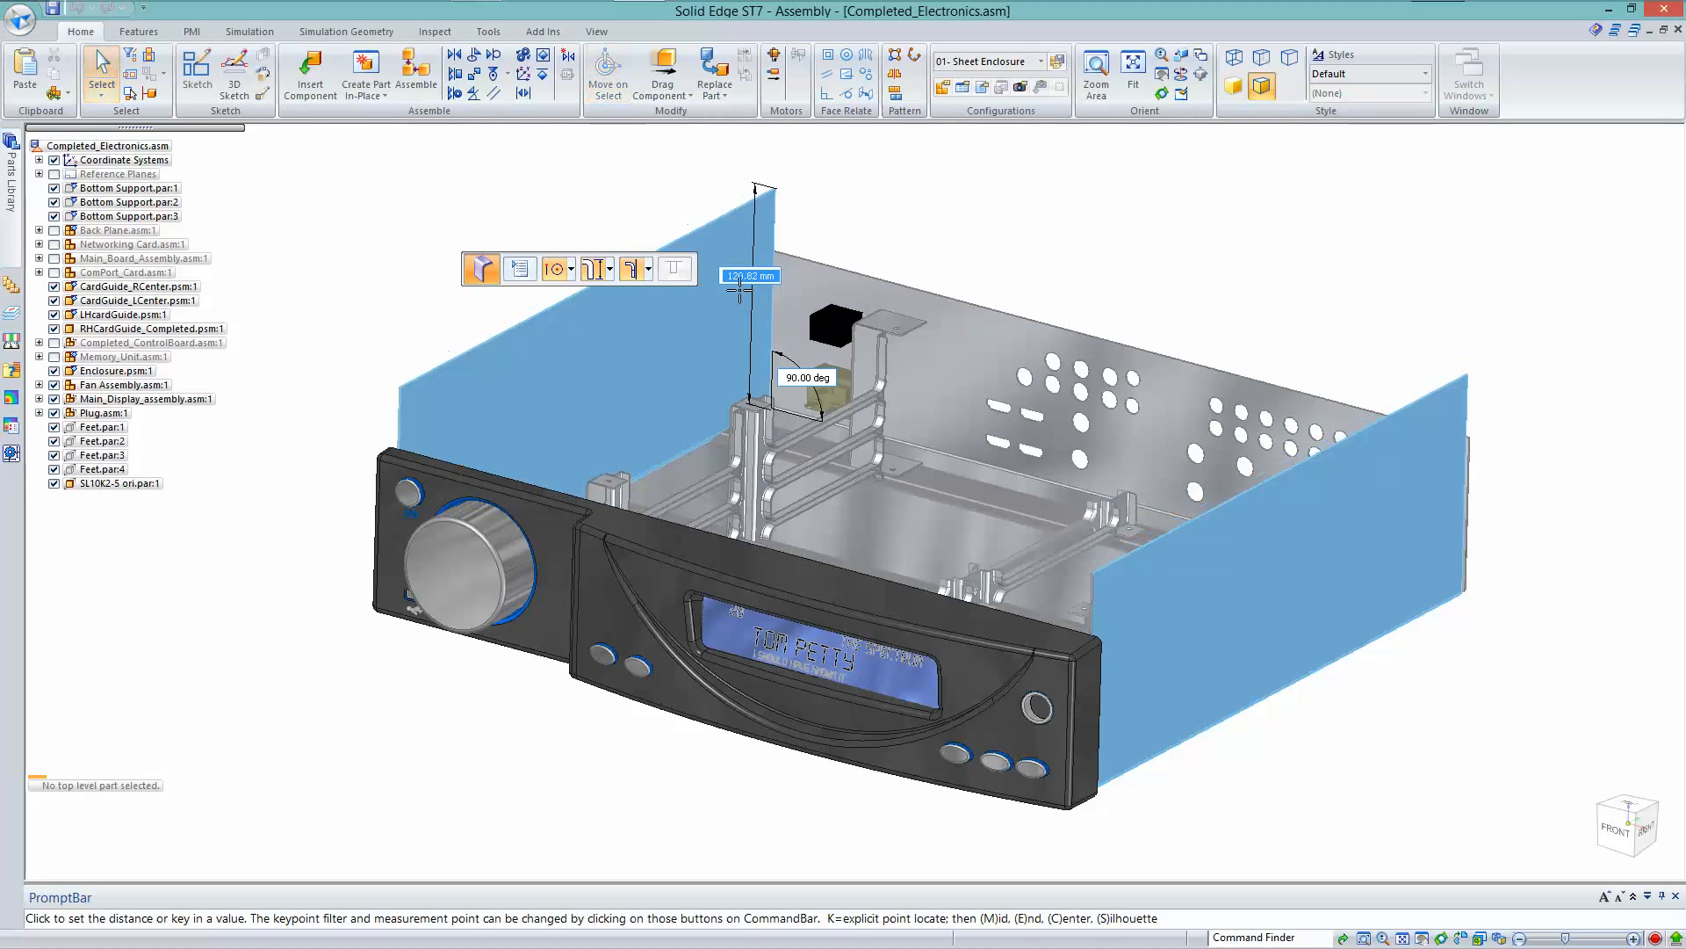
pyautogui.click(650, 272)
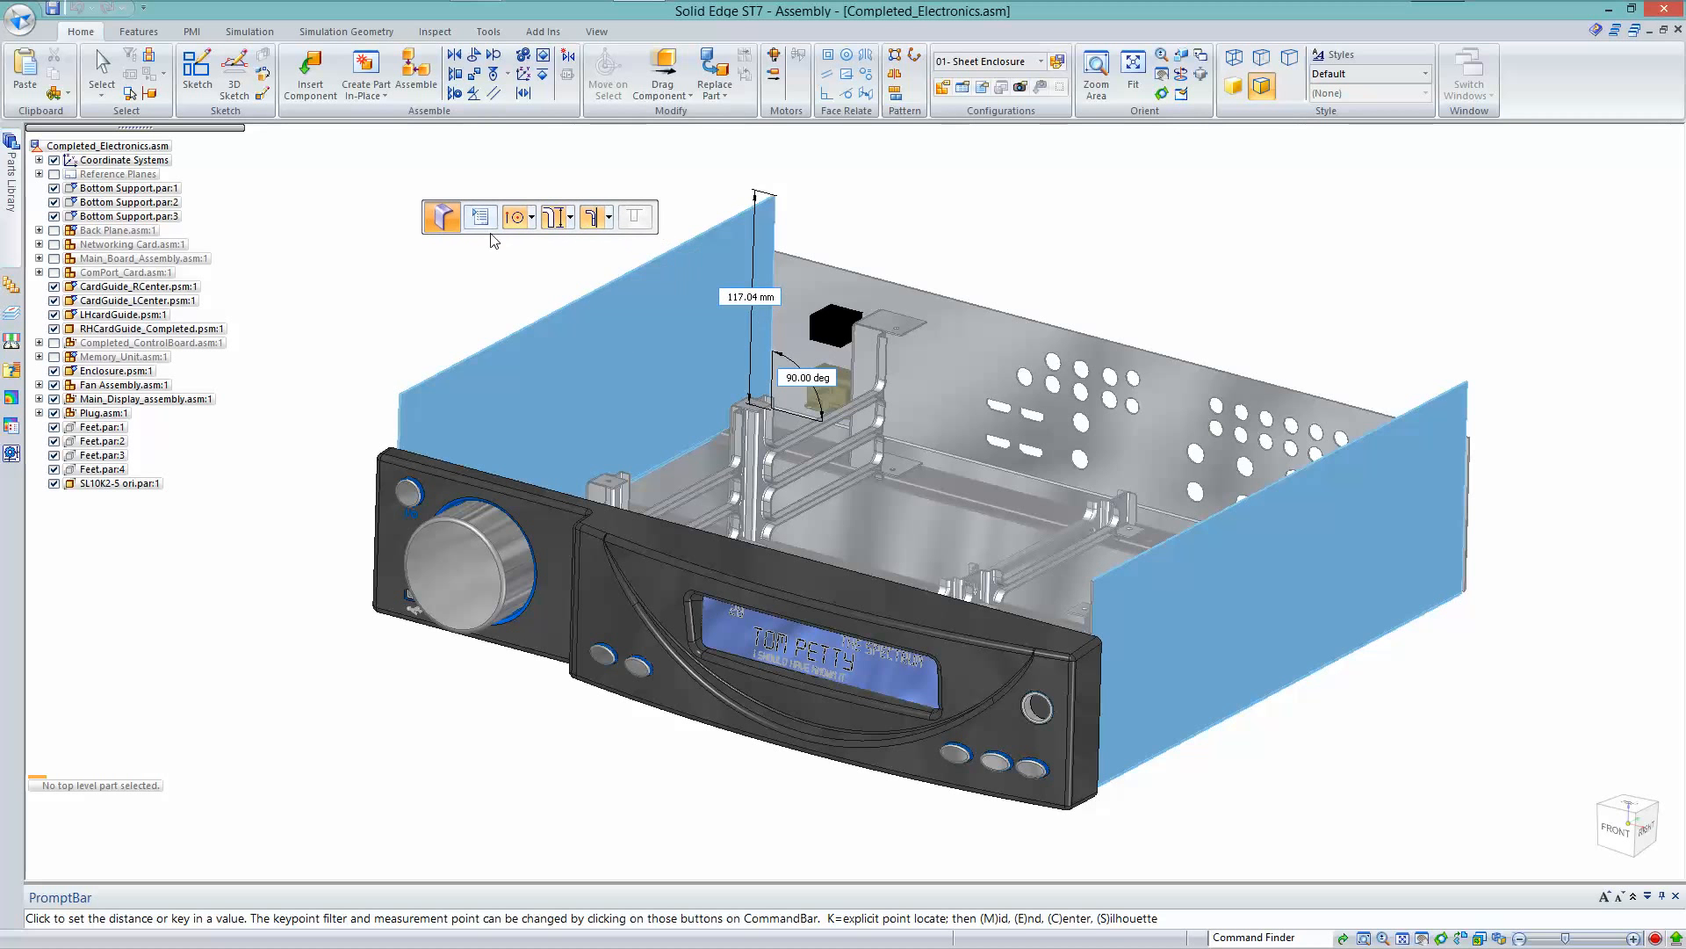
pyautogui.click(608, 218)
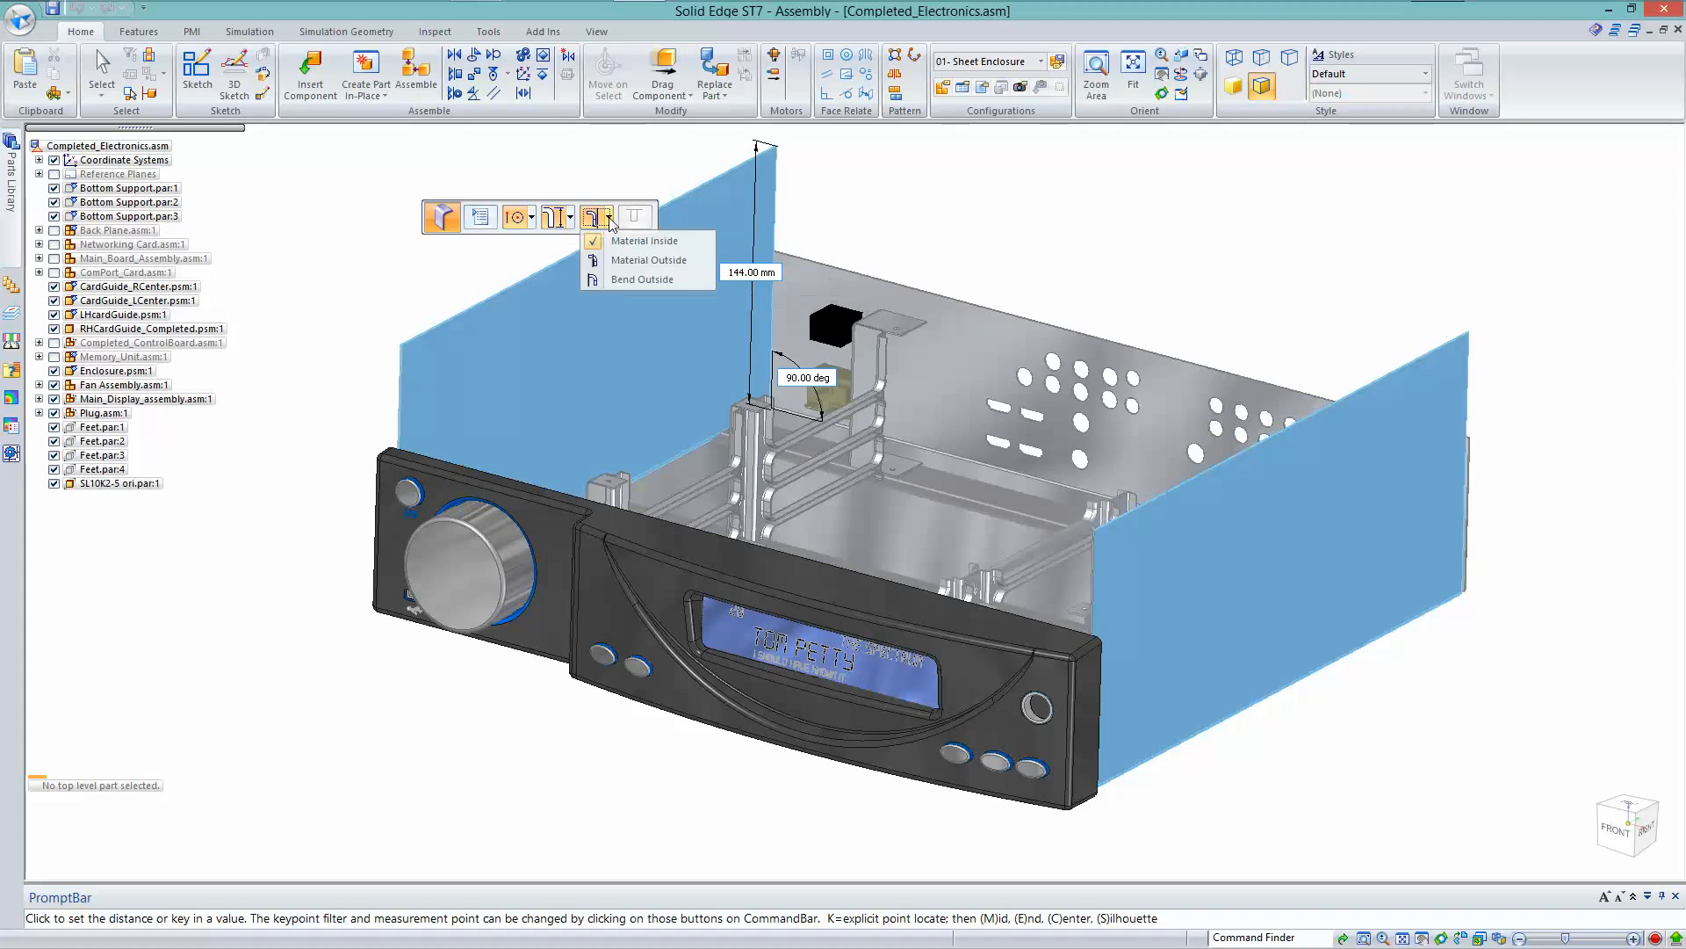
pyautogui.click(624, 279)
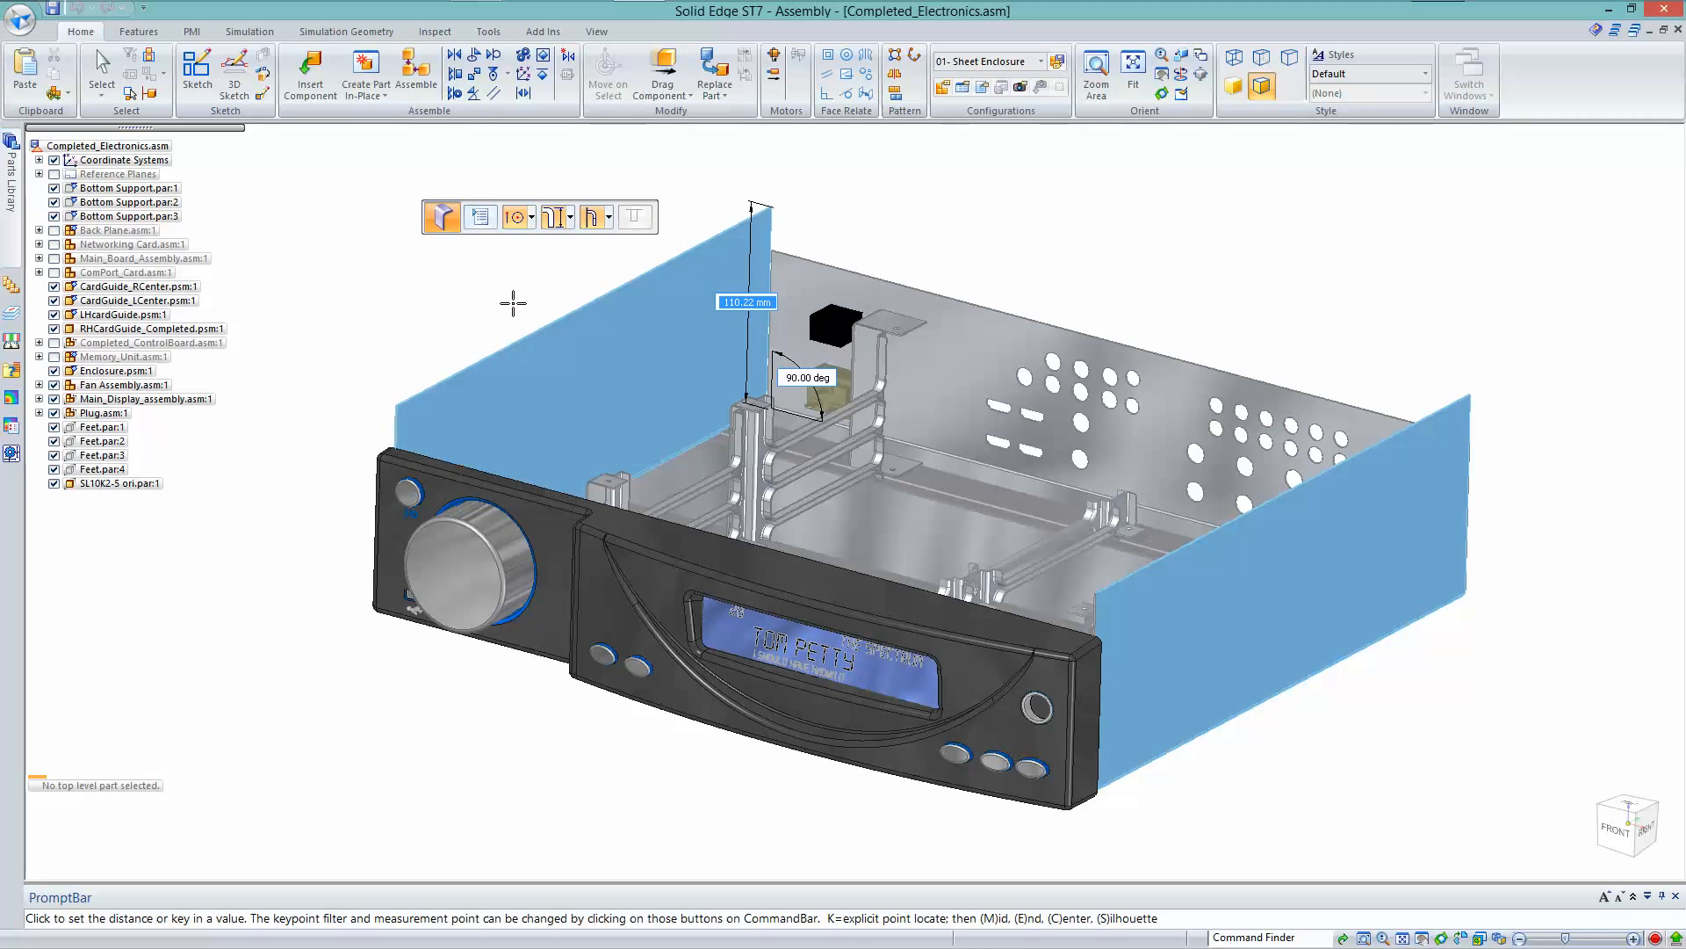
pyautogui.click(480, 217)
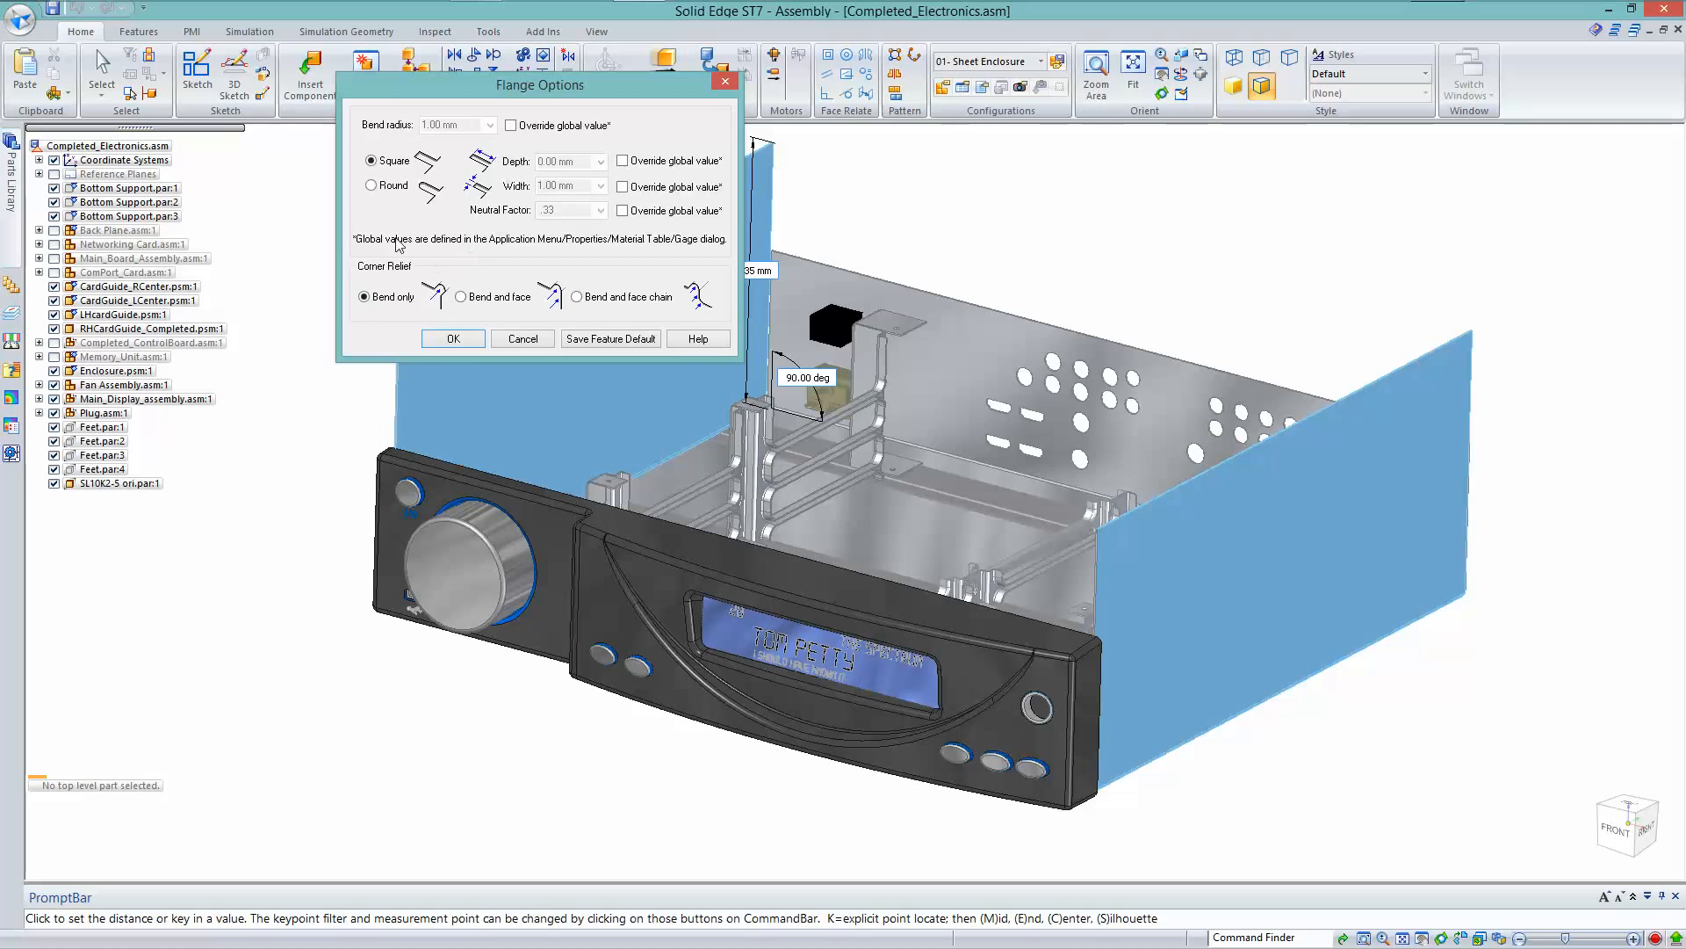
pyautogui.click(461, 343)
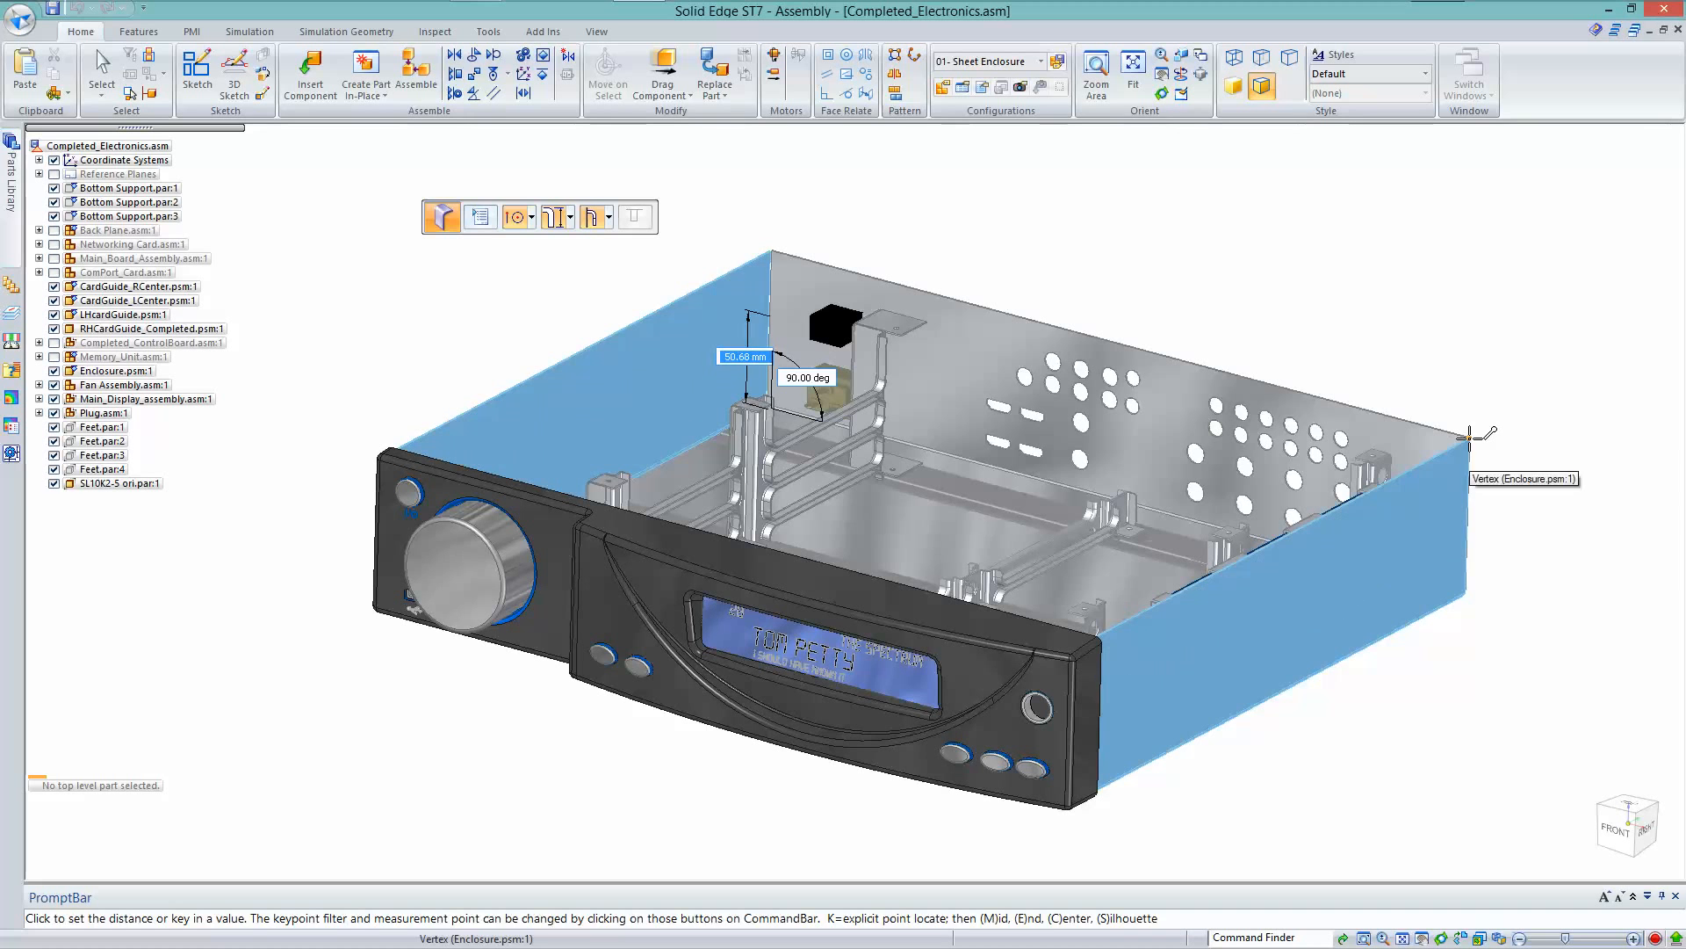
pyautogui.click(1484, 437)
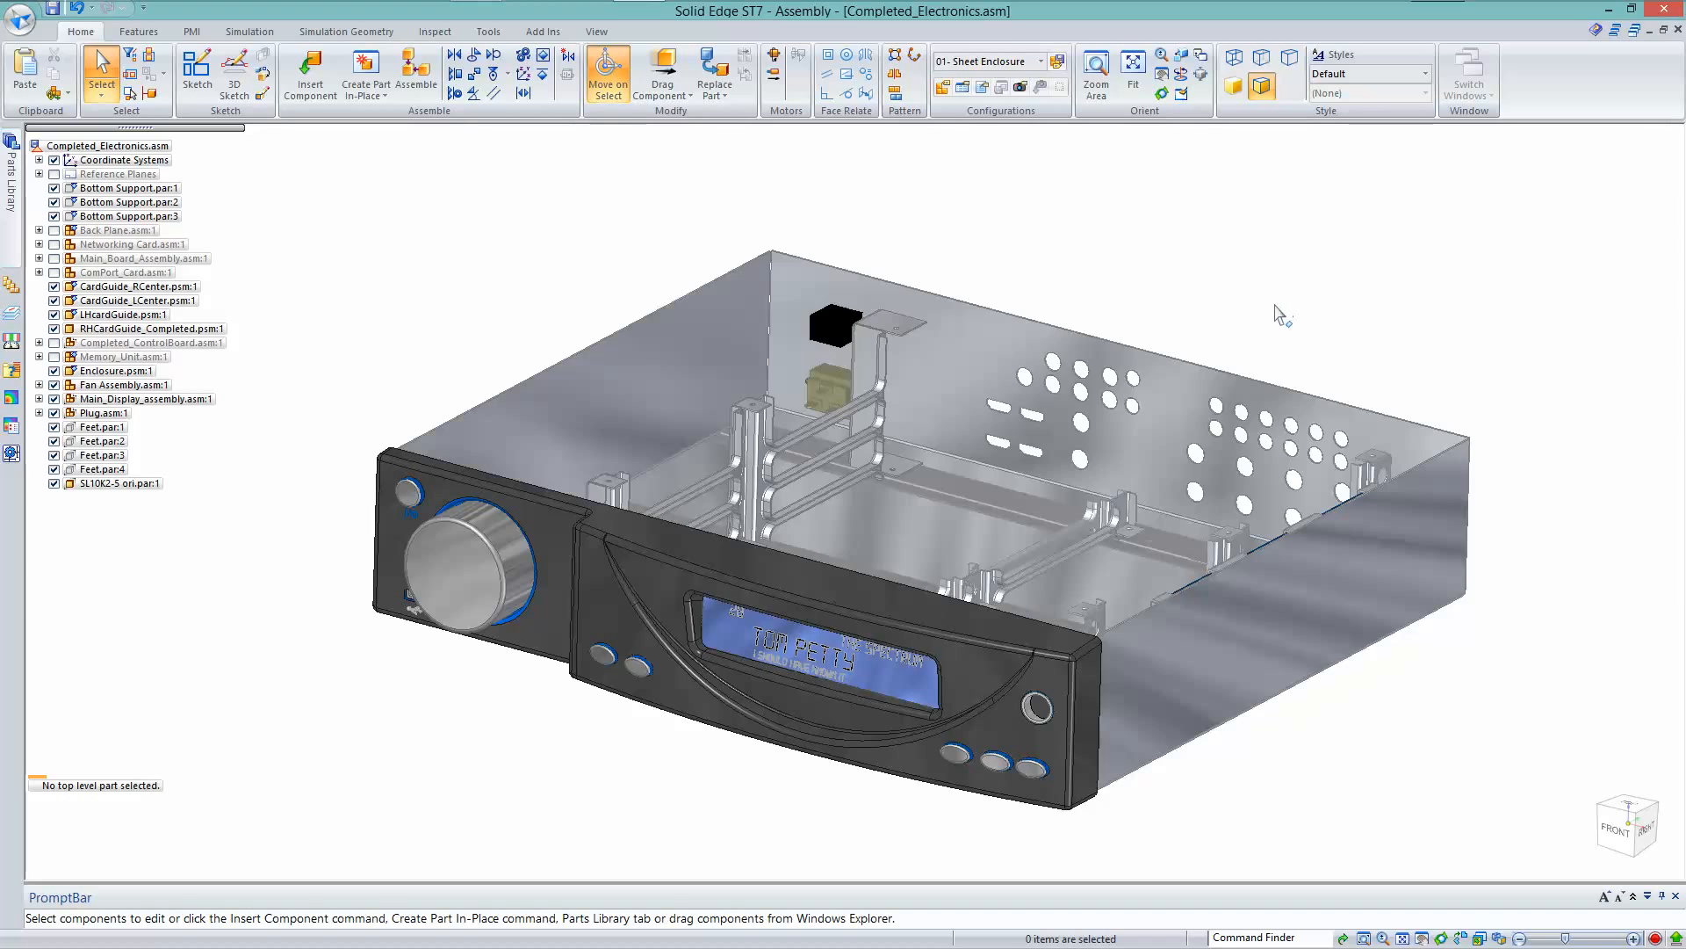
# Start an assembly Cut and set its feature options to create part features
pyautogui.moveTo(1287, 298); pyautogui.dragTo(523, 275, button='middle')
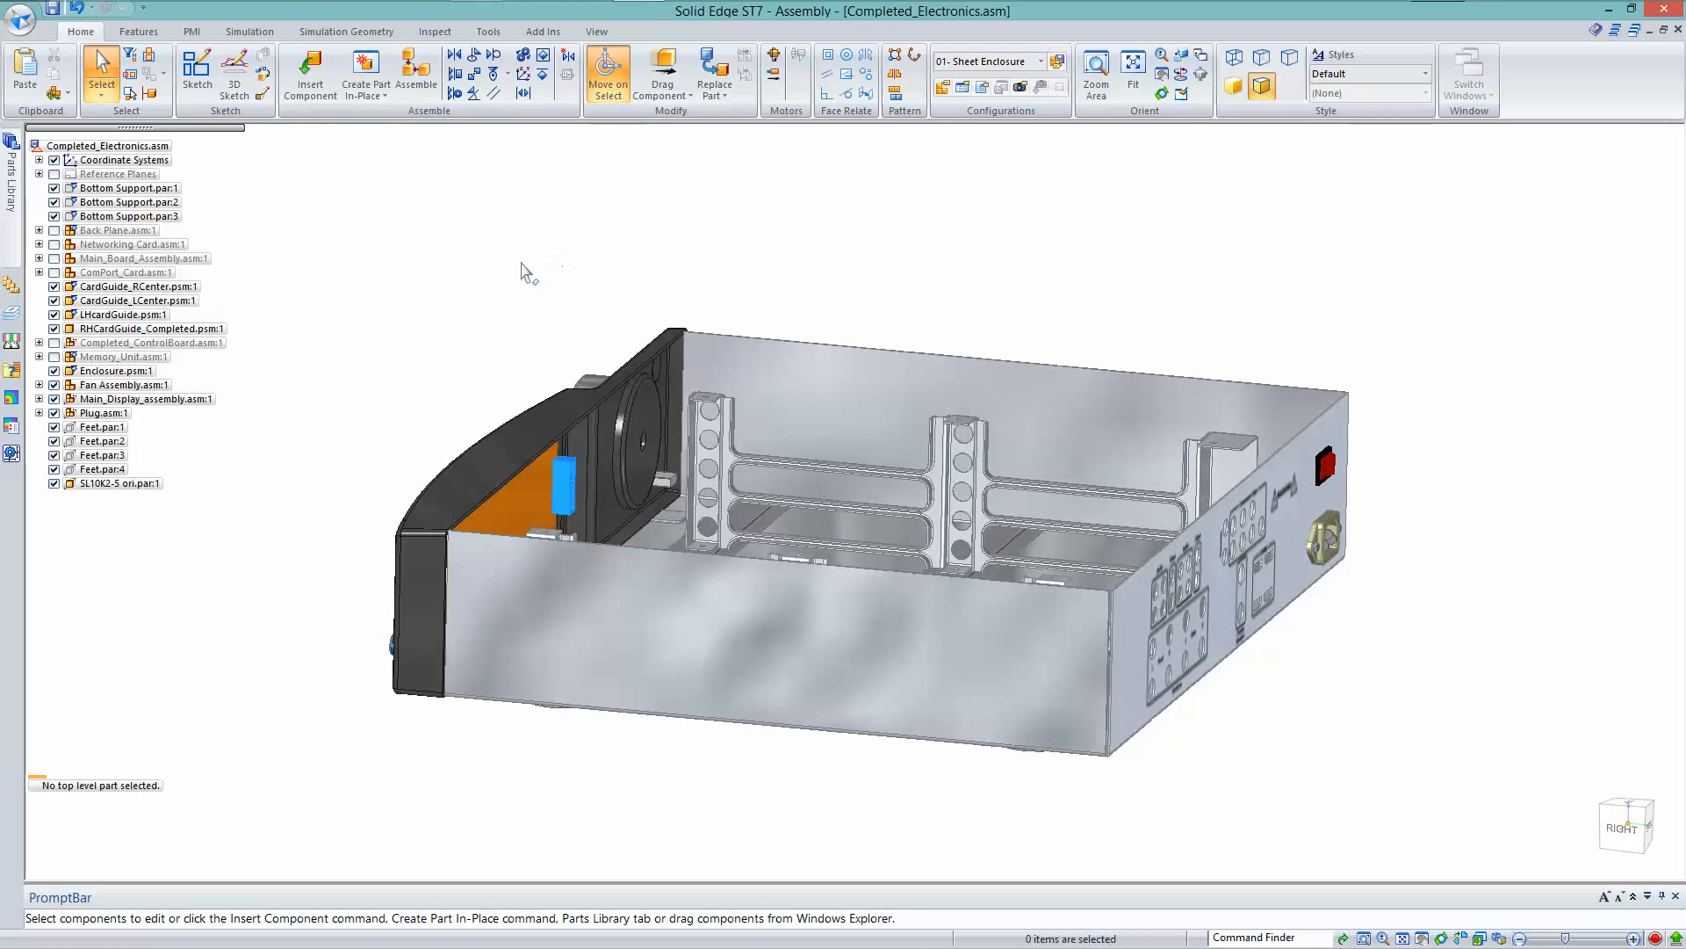
pyautogui.click(142, 35)
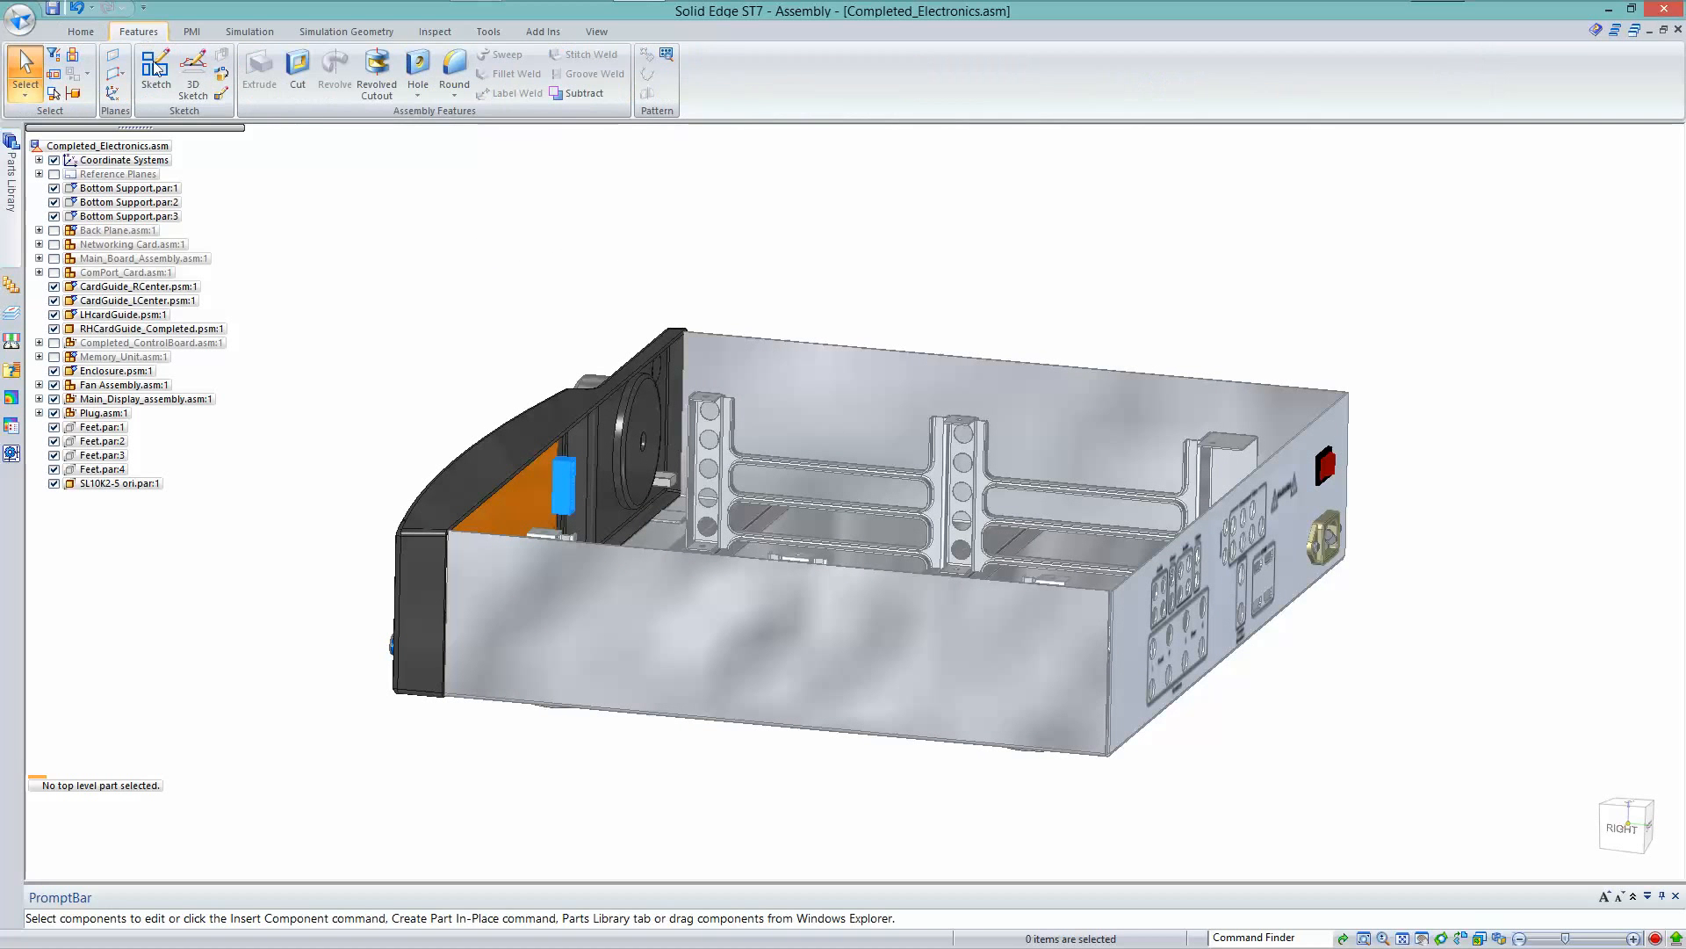
pyautogui.click(297, 71)
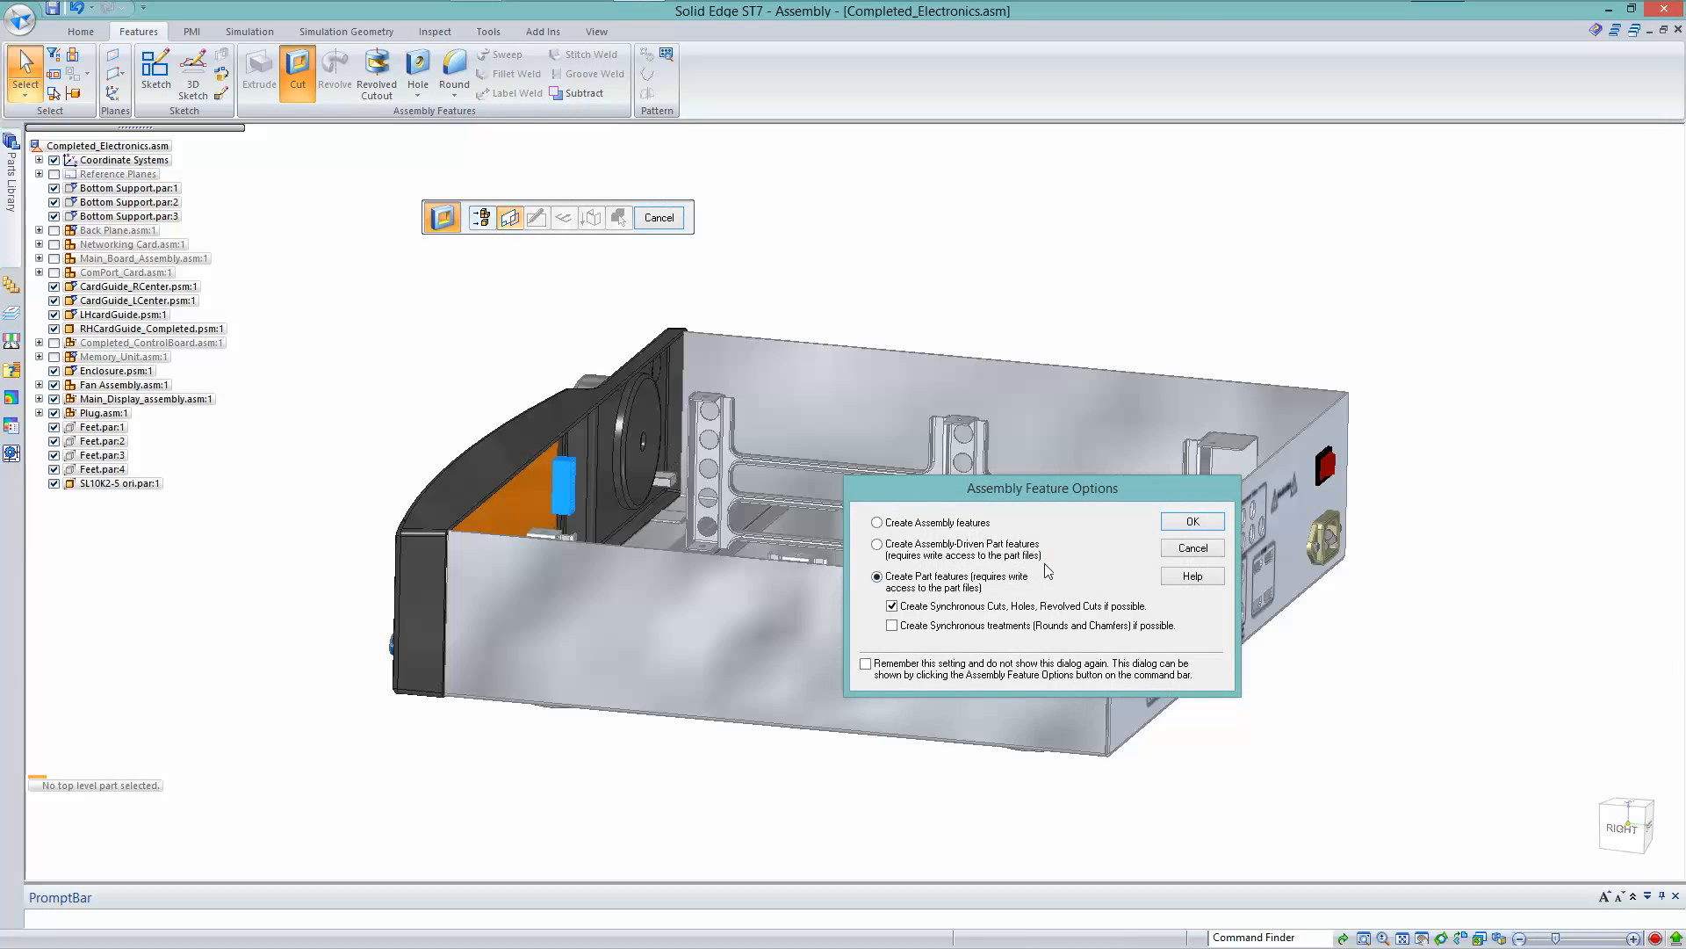
pyautogui.moveTo(1084, 487); pyautogui.dragTo(1003, 162)
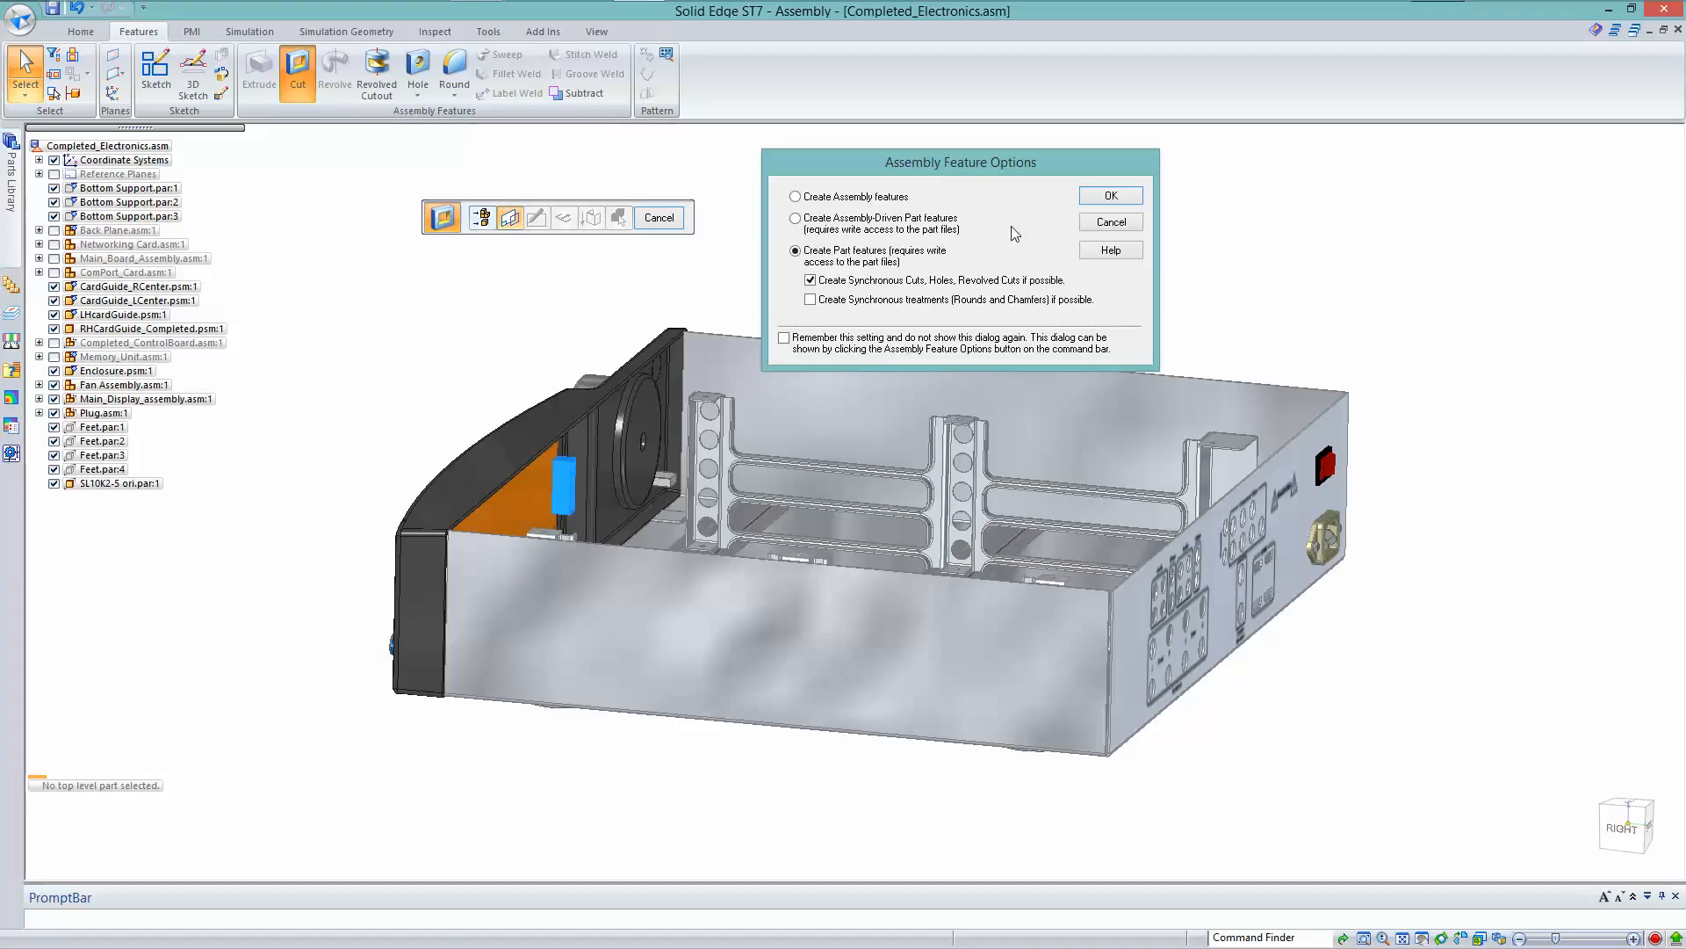
pyautogui.click(867, 198)
pyautogui.click(850, 257)
pyautogui.click(811, 281)
pyautogui.click(1115, 195)
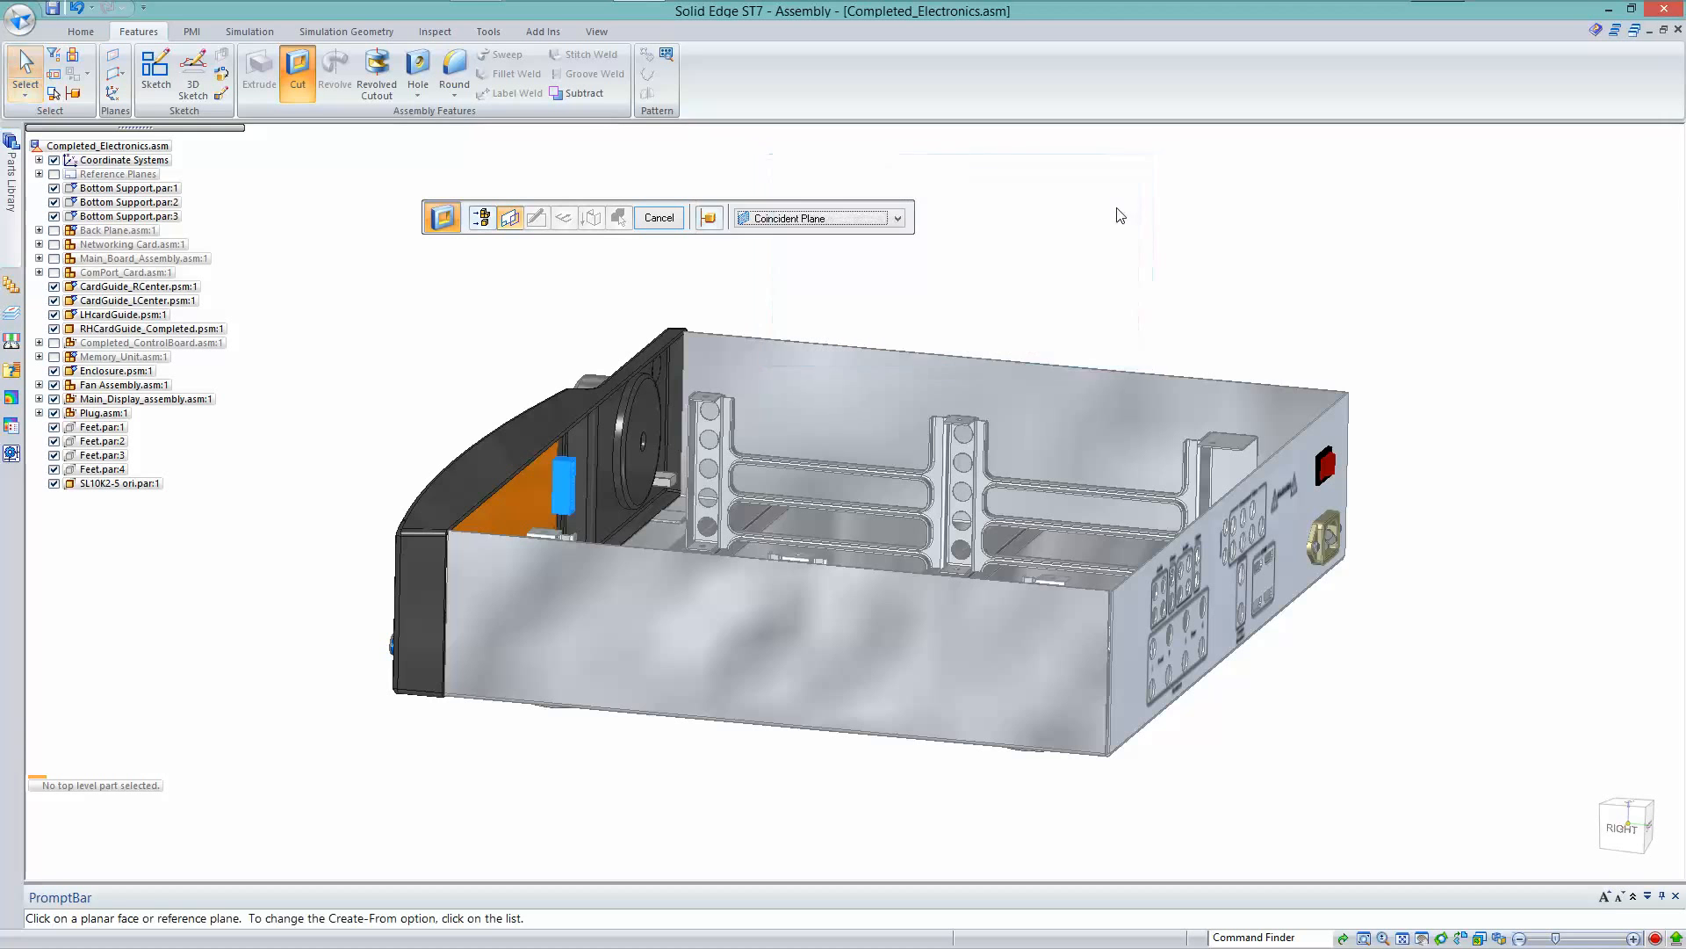
# Sketch a two-point rectangle on the enclosure's side face, from its upper edge to just above the base, and close the sketch
pyautogui.click(760, 657)
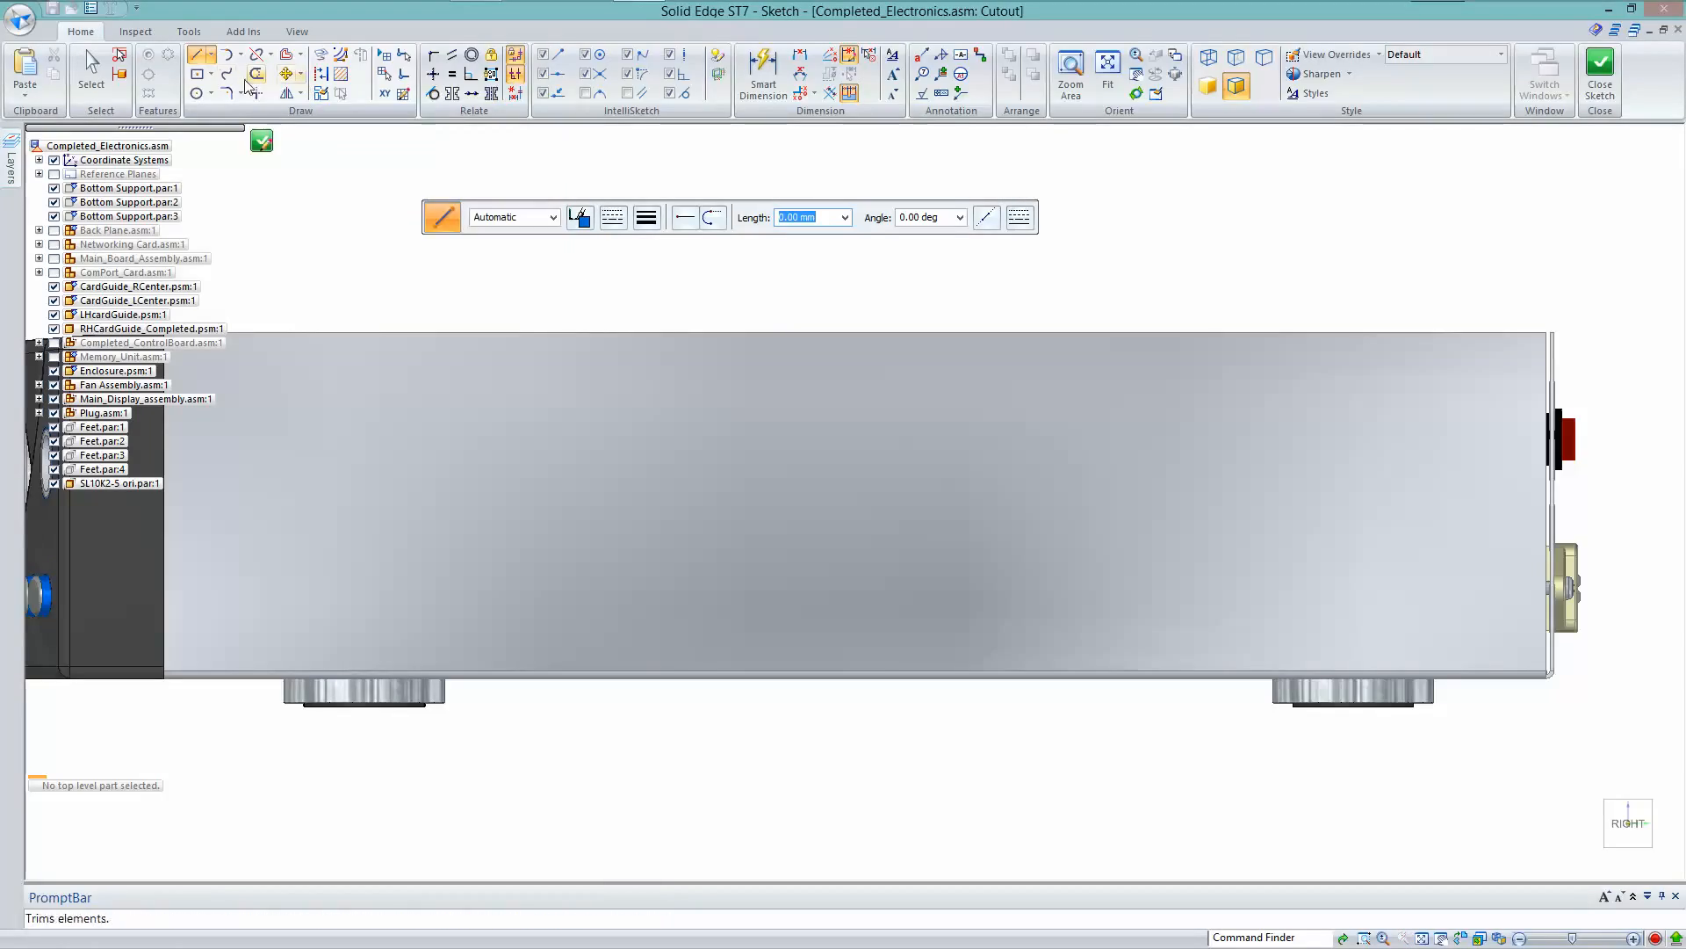
pyautogui.click(209, 75)
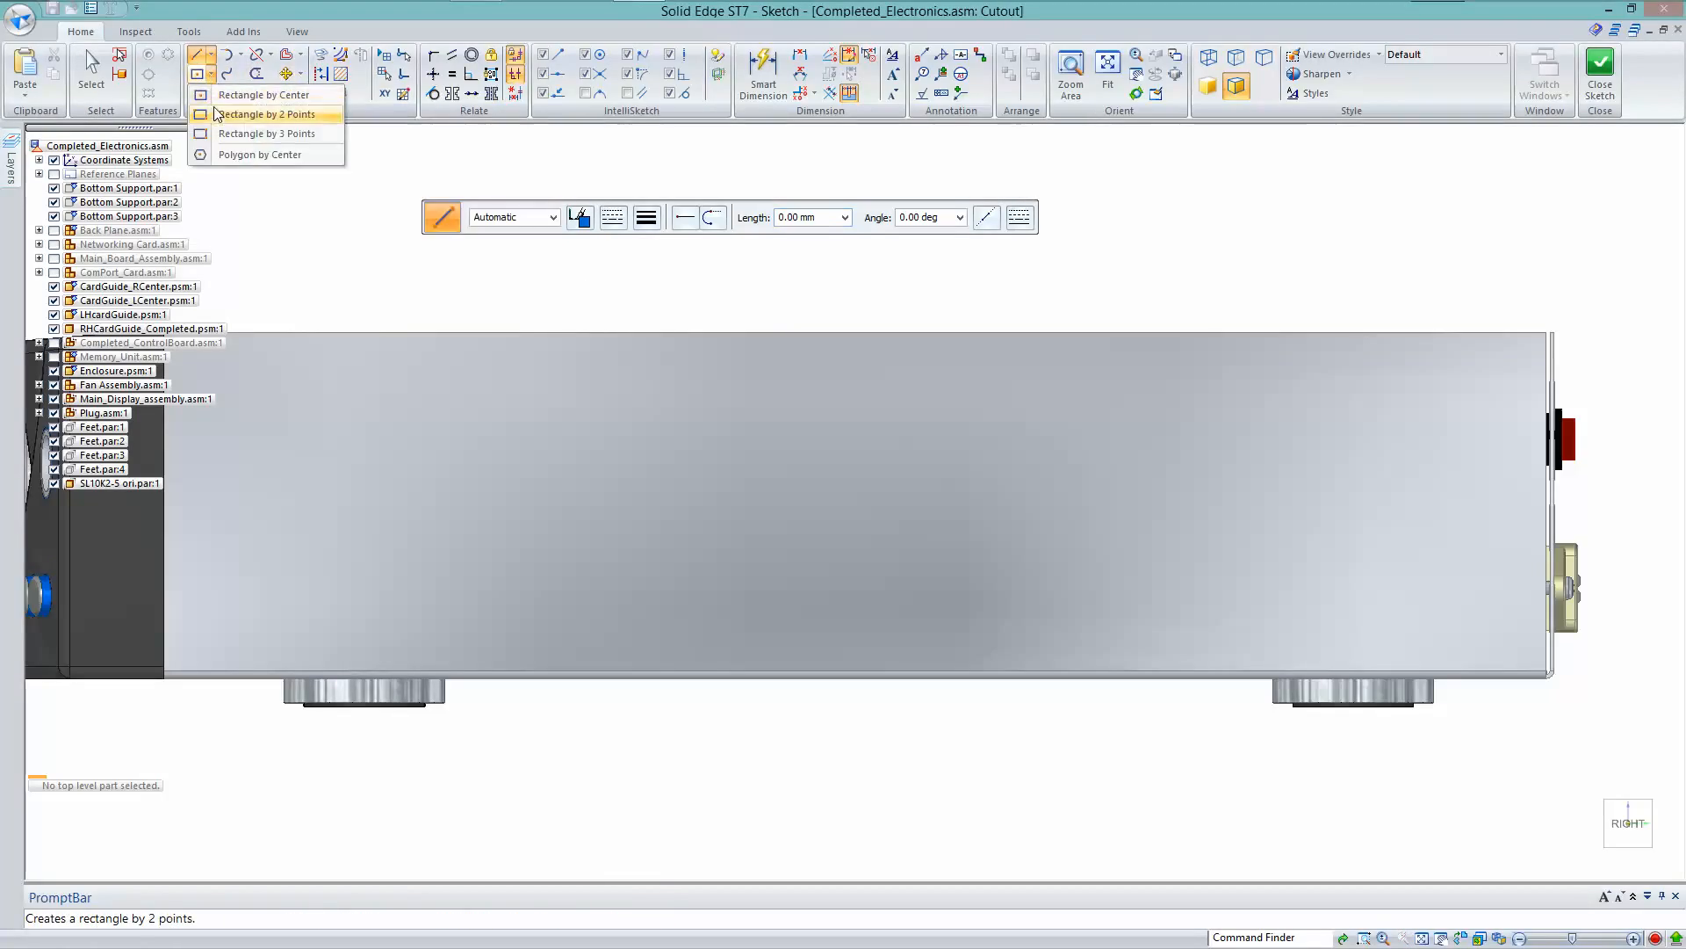
pyautogui.click(219, 115)
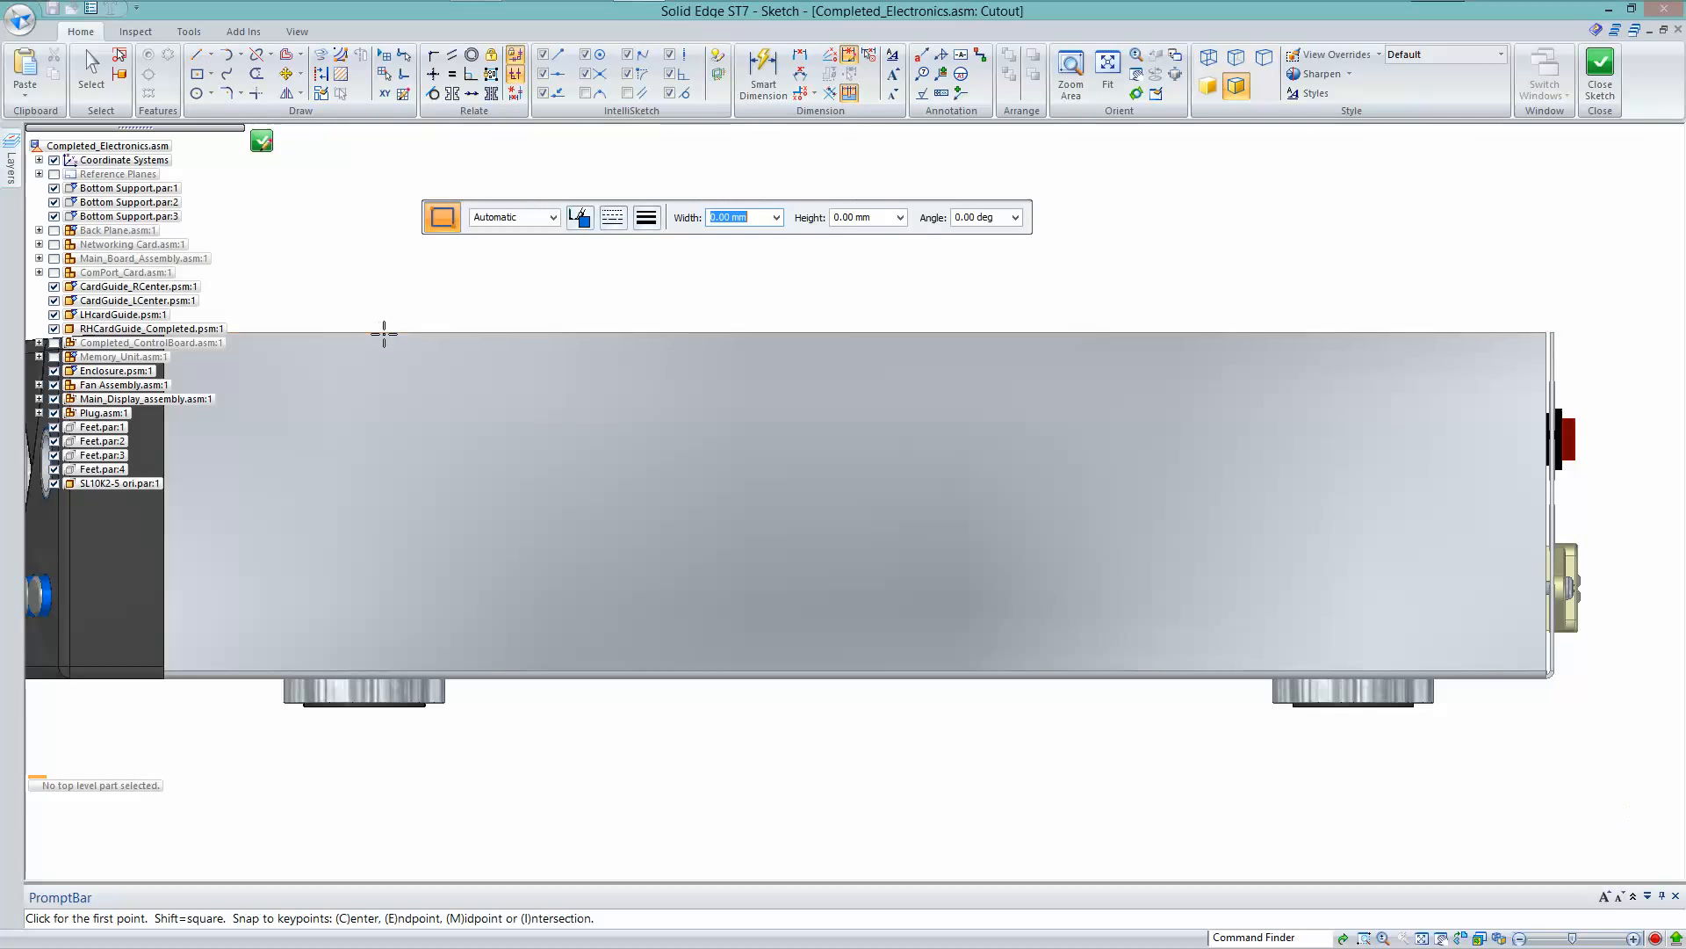
pyautogui.click(383, 333)
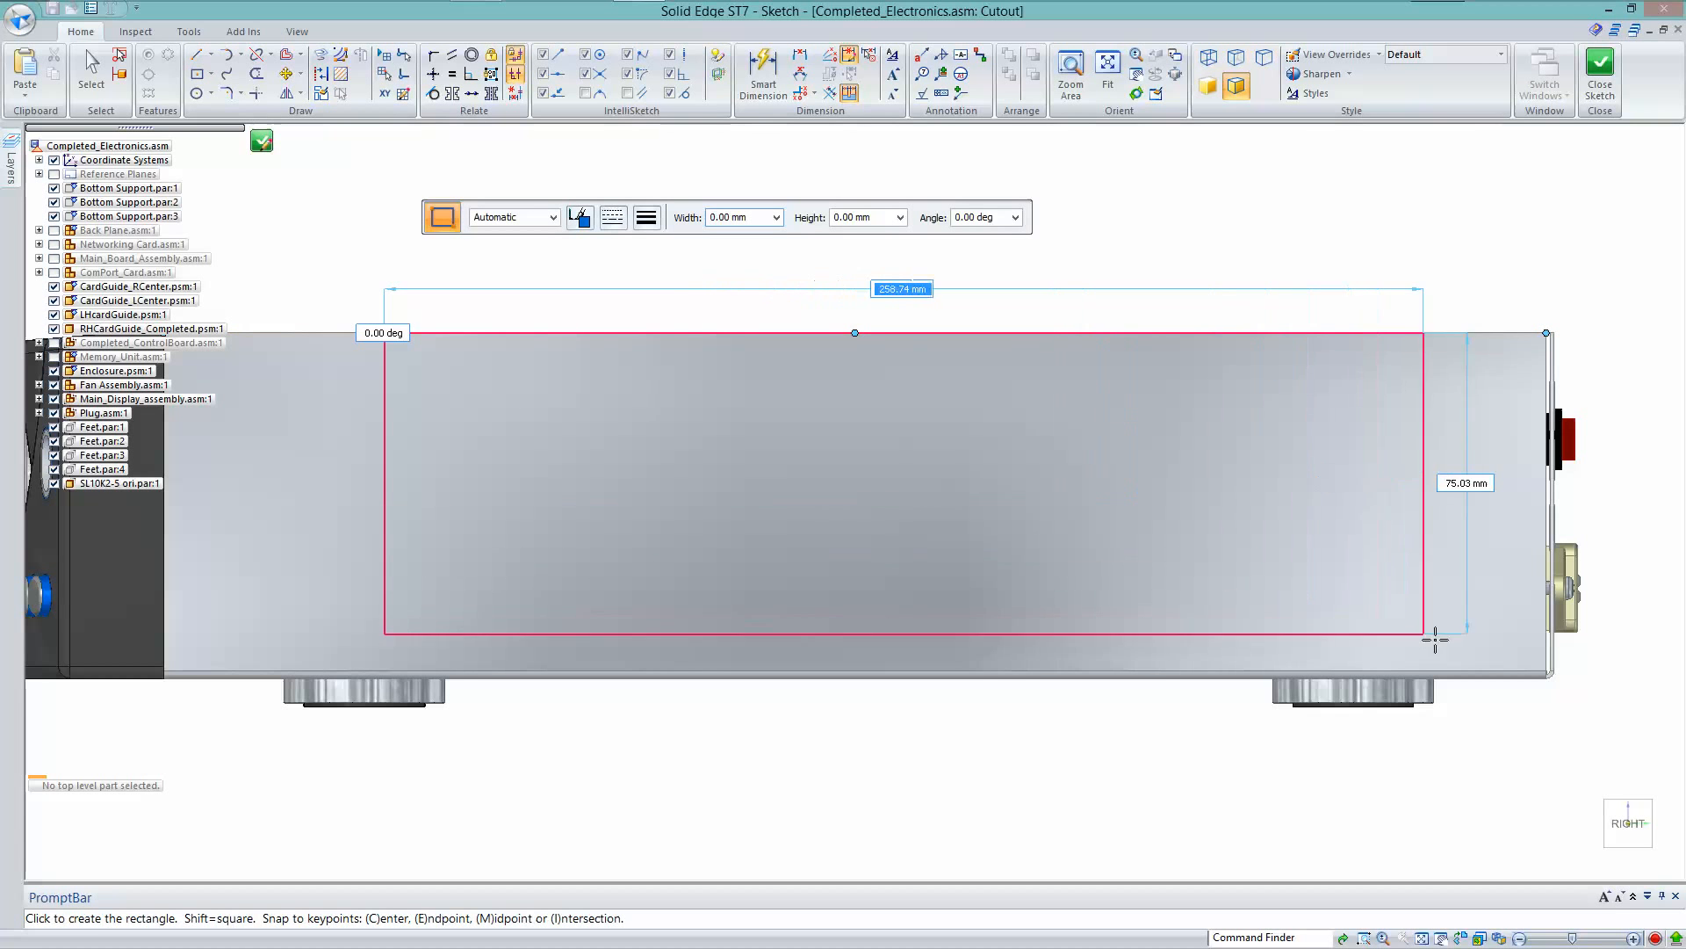
pyautogui.click(1468, 650)
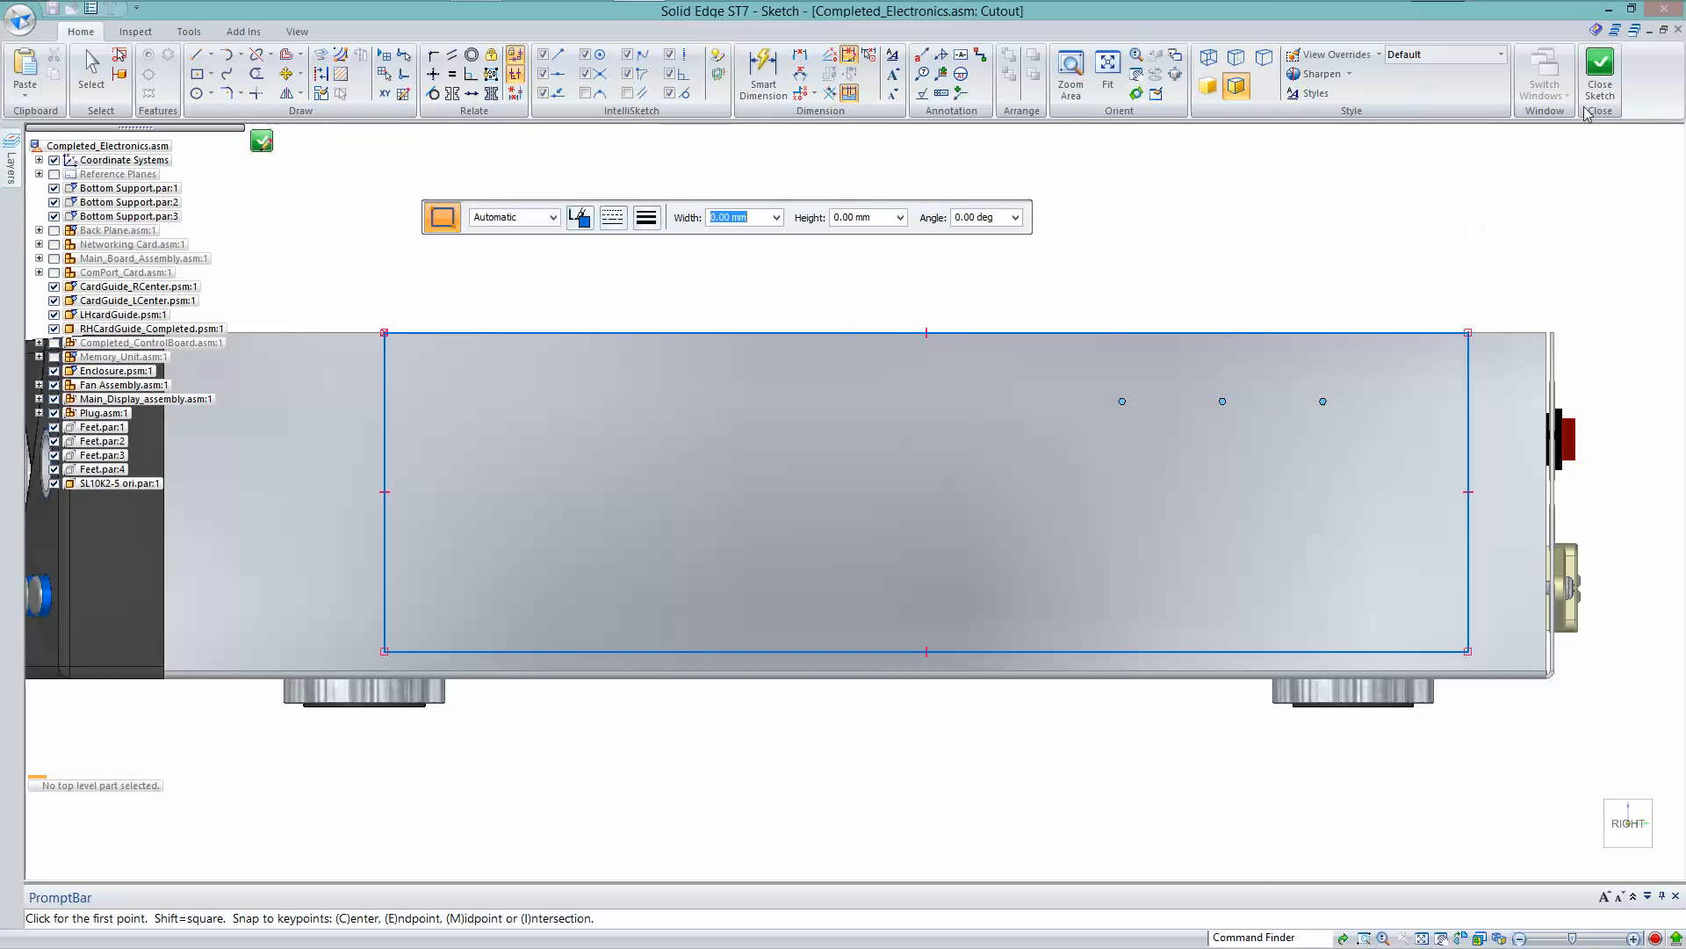
pyautogui.click(1604, 77)
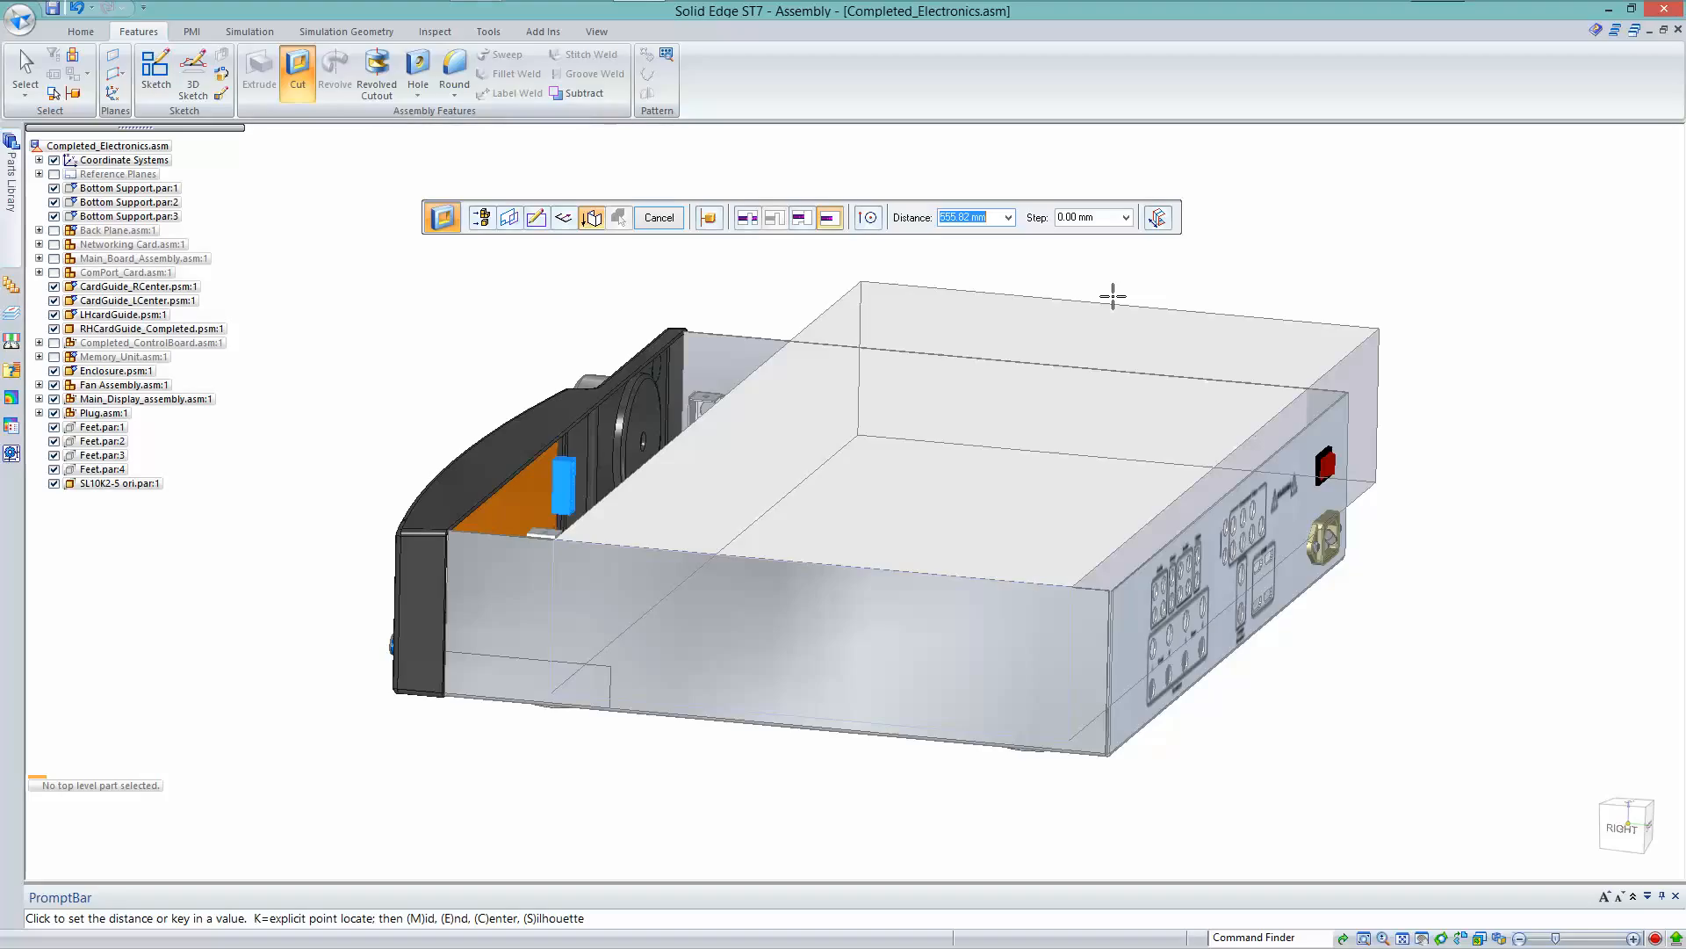
# Extend the cut across the whole enclosure width, restrict it to Enclosure.psm only, and finish the Cut command
pyautogui.click(1112, 297)
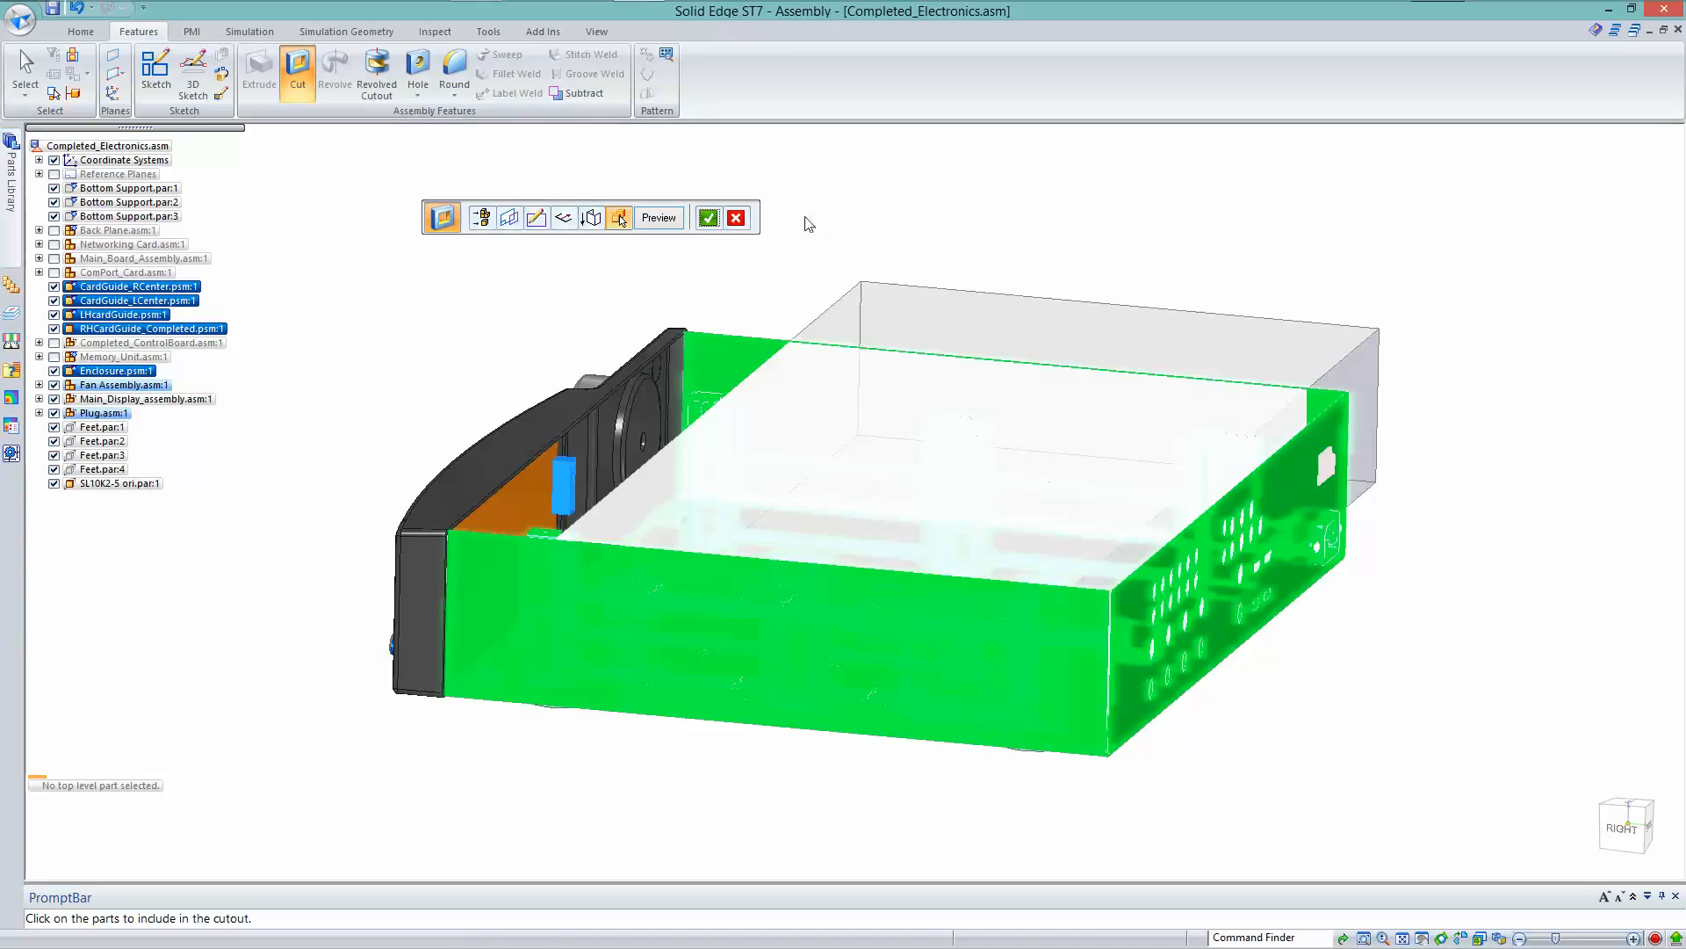
pyautogui.click(736, 218)
pyautogui.click(781, 618)
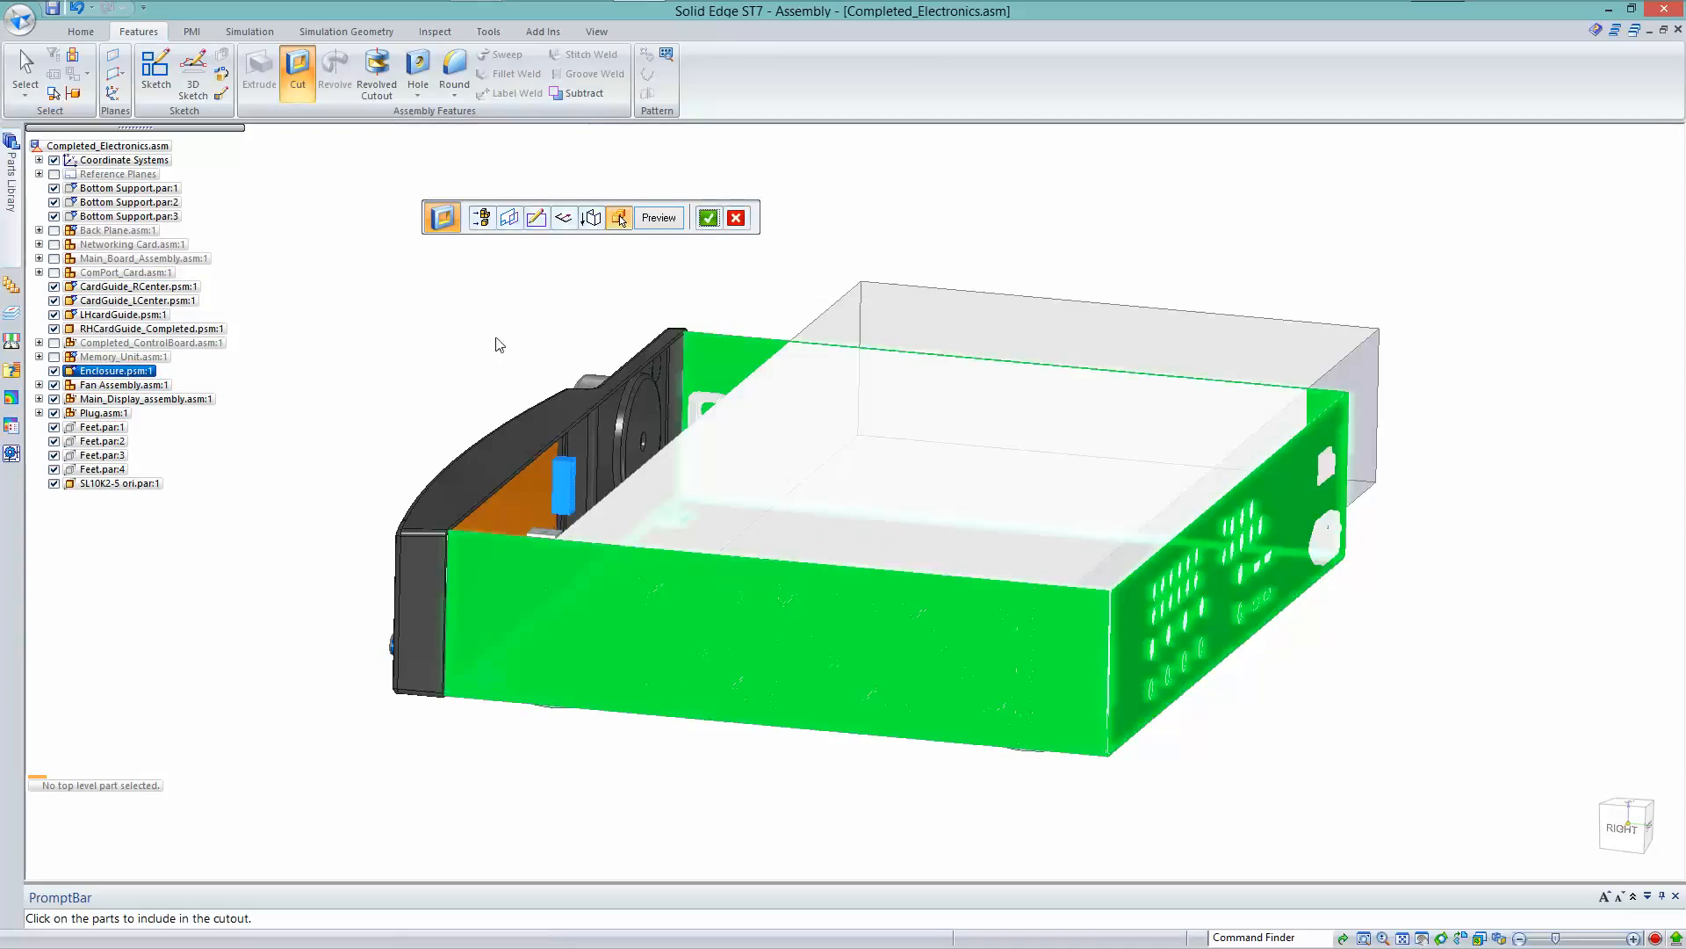
pyautogui.click(708, 218)
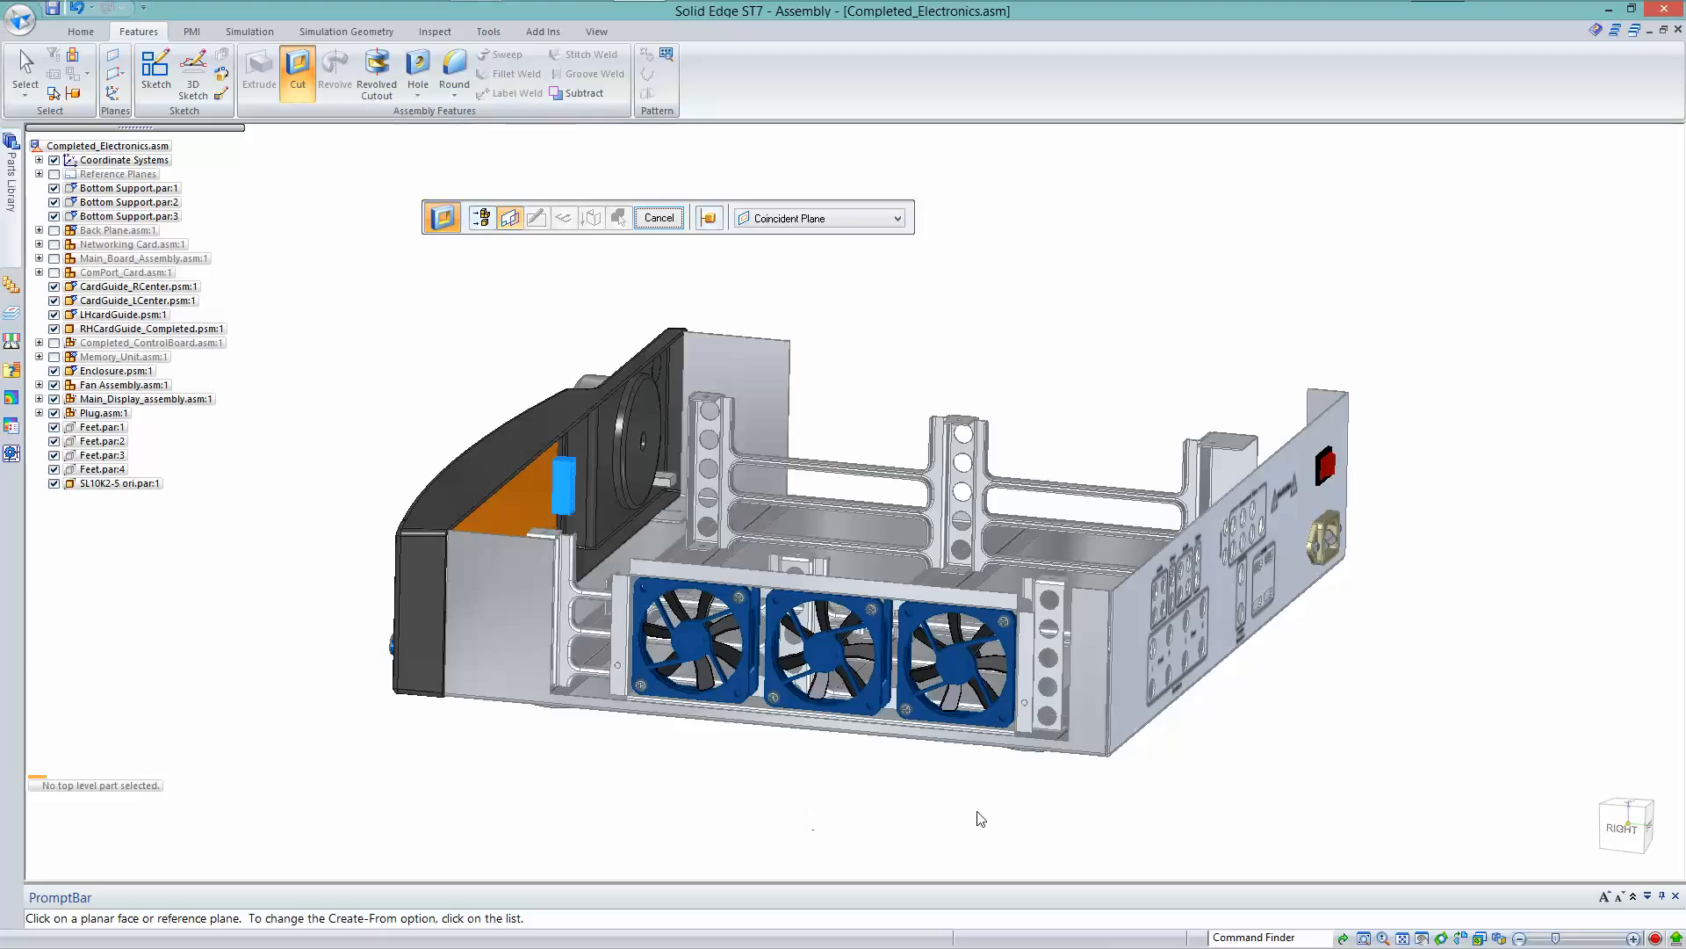
pyautogui.click(659, 217)
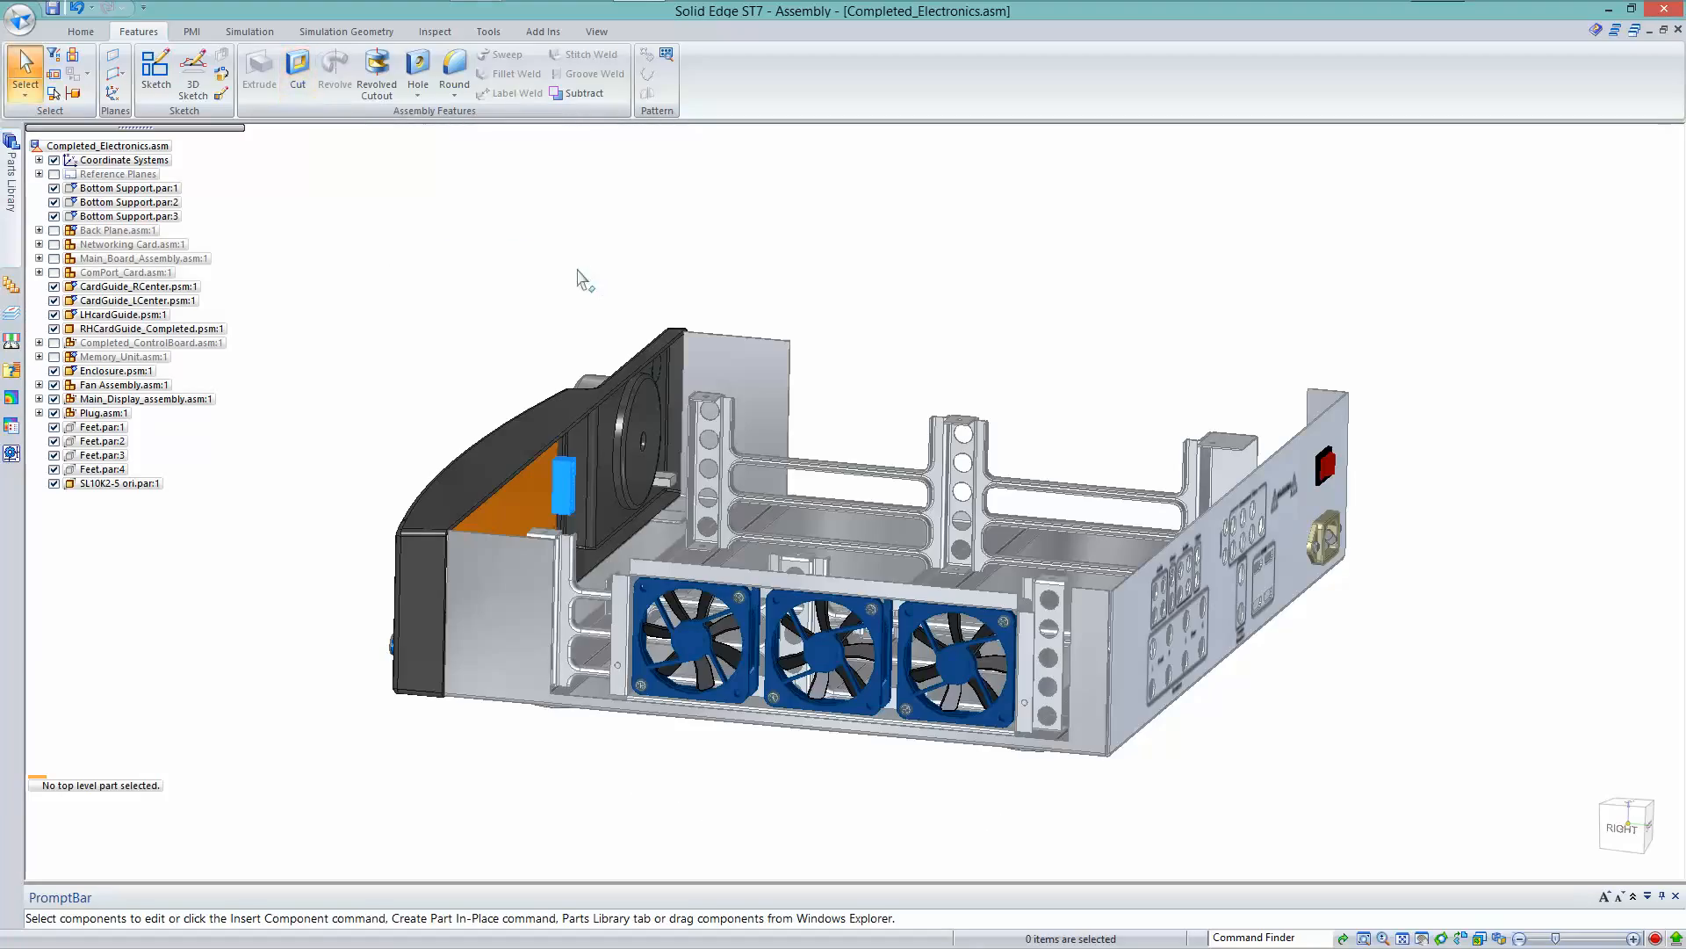
# Move the side opening's vertical face nearest the front display to the adjacent edge of the fan assembly
pyautogui.scroll(5, 334, 482)
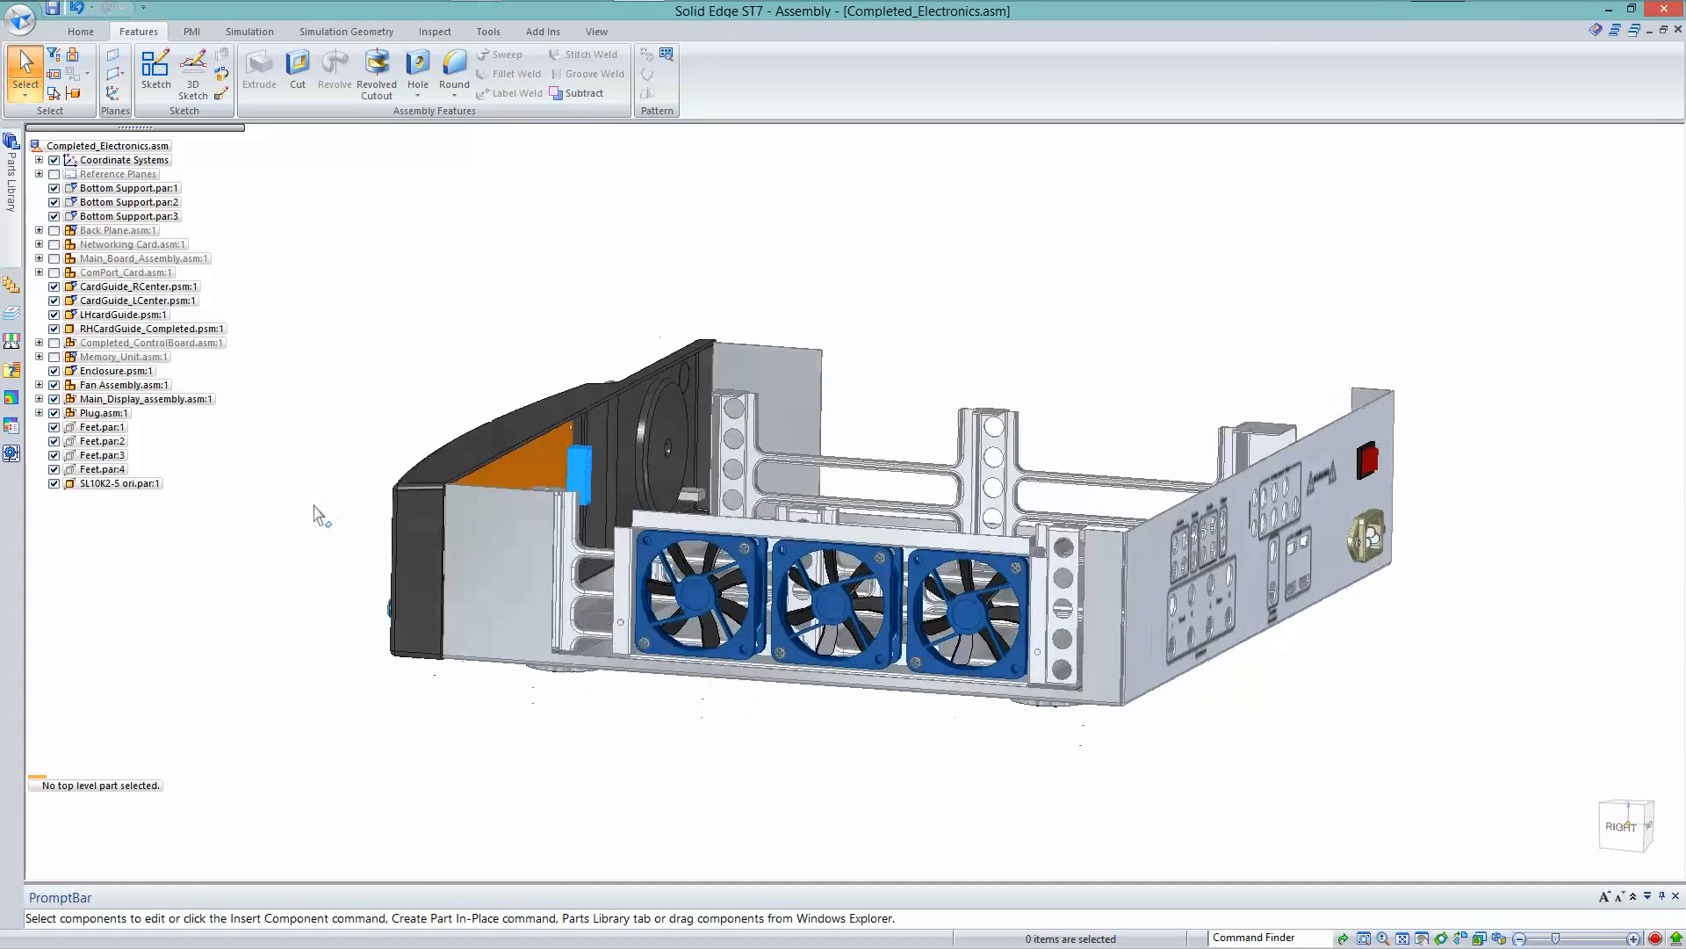
pyautogui.scroll(4, 599, 807)
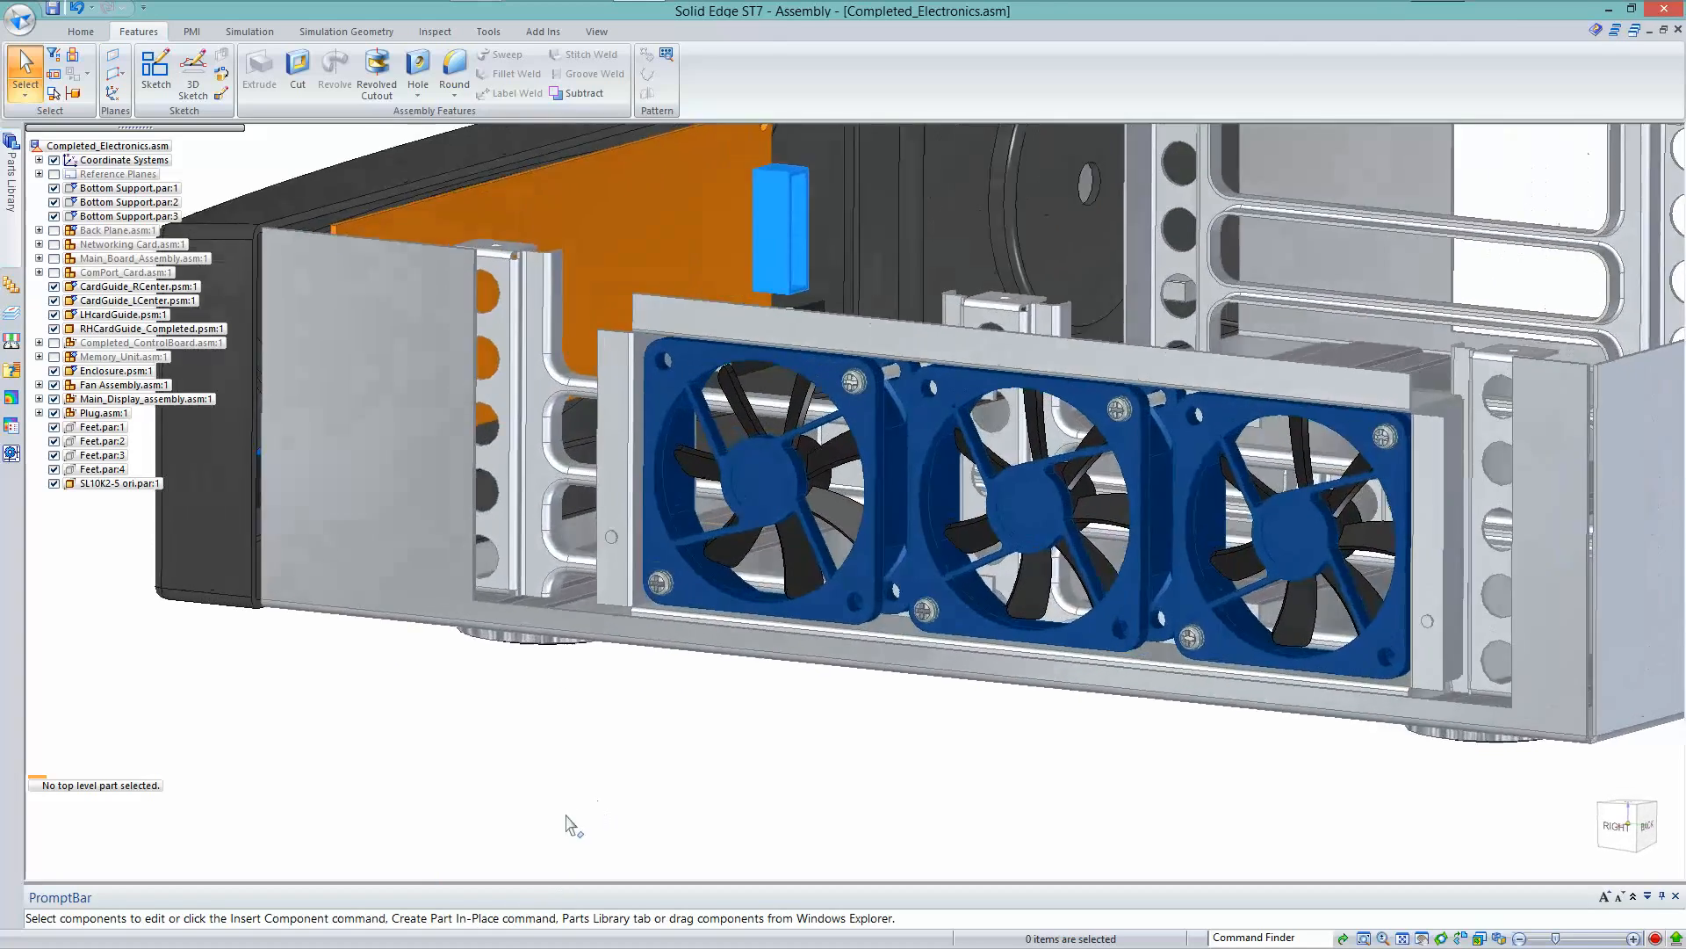
pyautogui.click(684, 665)
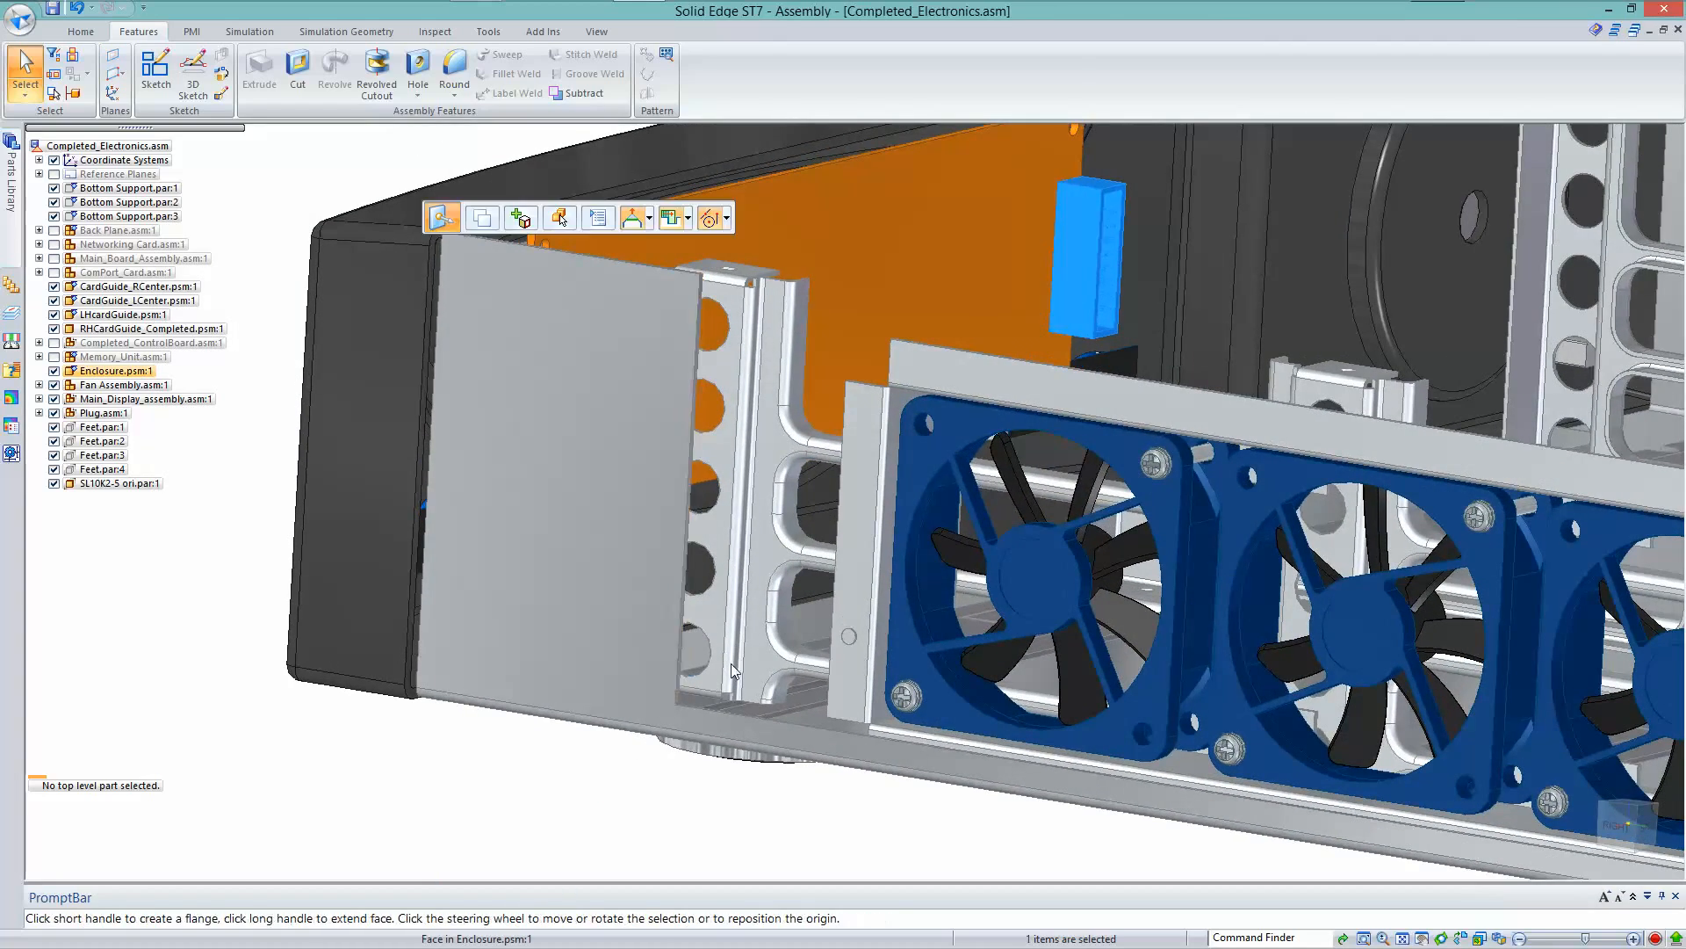
pyautogui.click(708, 662)
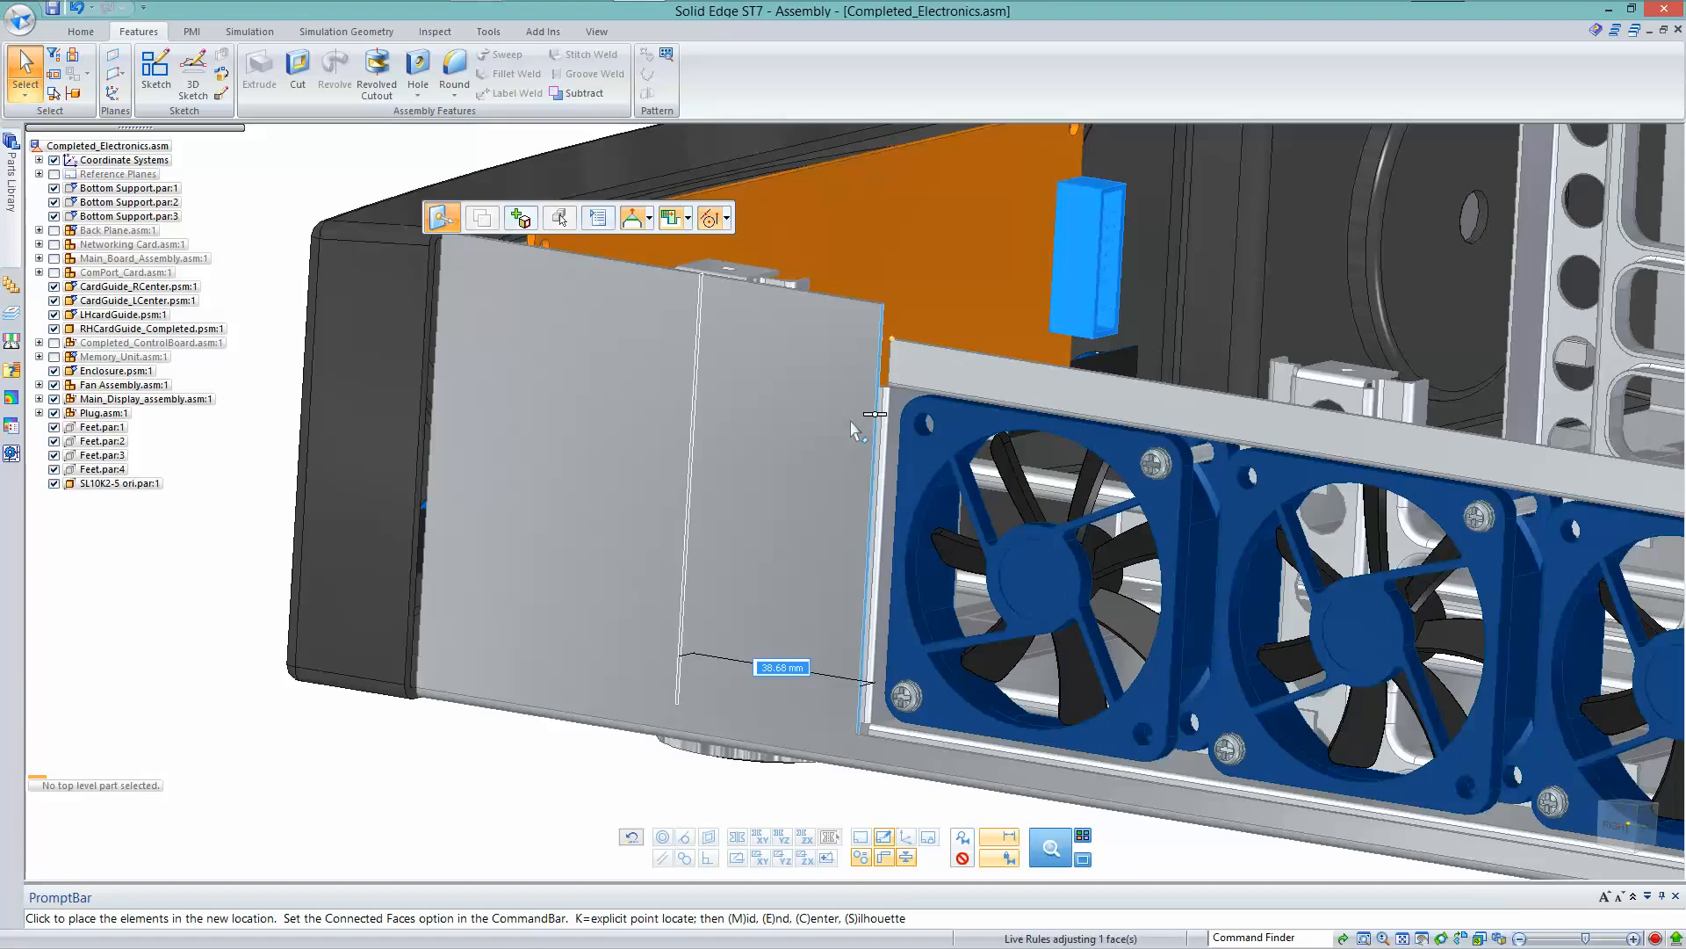
pyautogui.click(850, 421)
# Move the side opening's vertical face nearest the rear panel to the adjacent edge of the fan assembly
pyautogui.moveTo(850, 421); pyautogui.dragTo(1291, 465, button='middle')
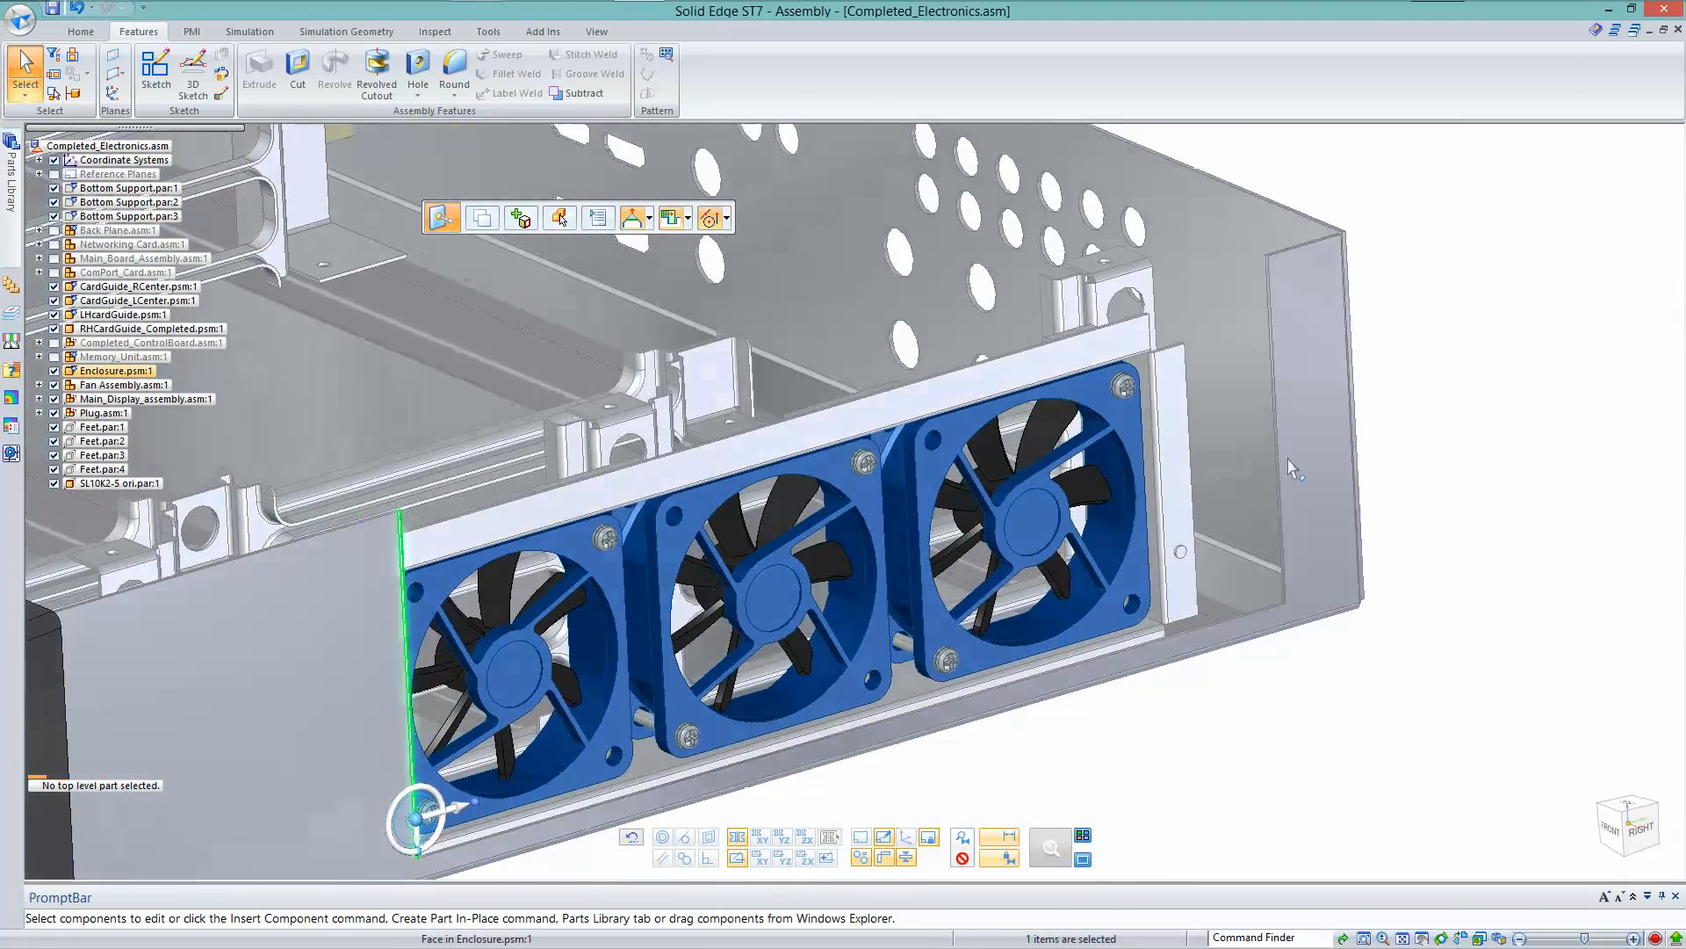
pyautogui.click(1276, 433)
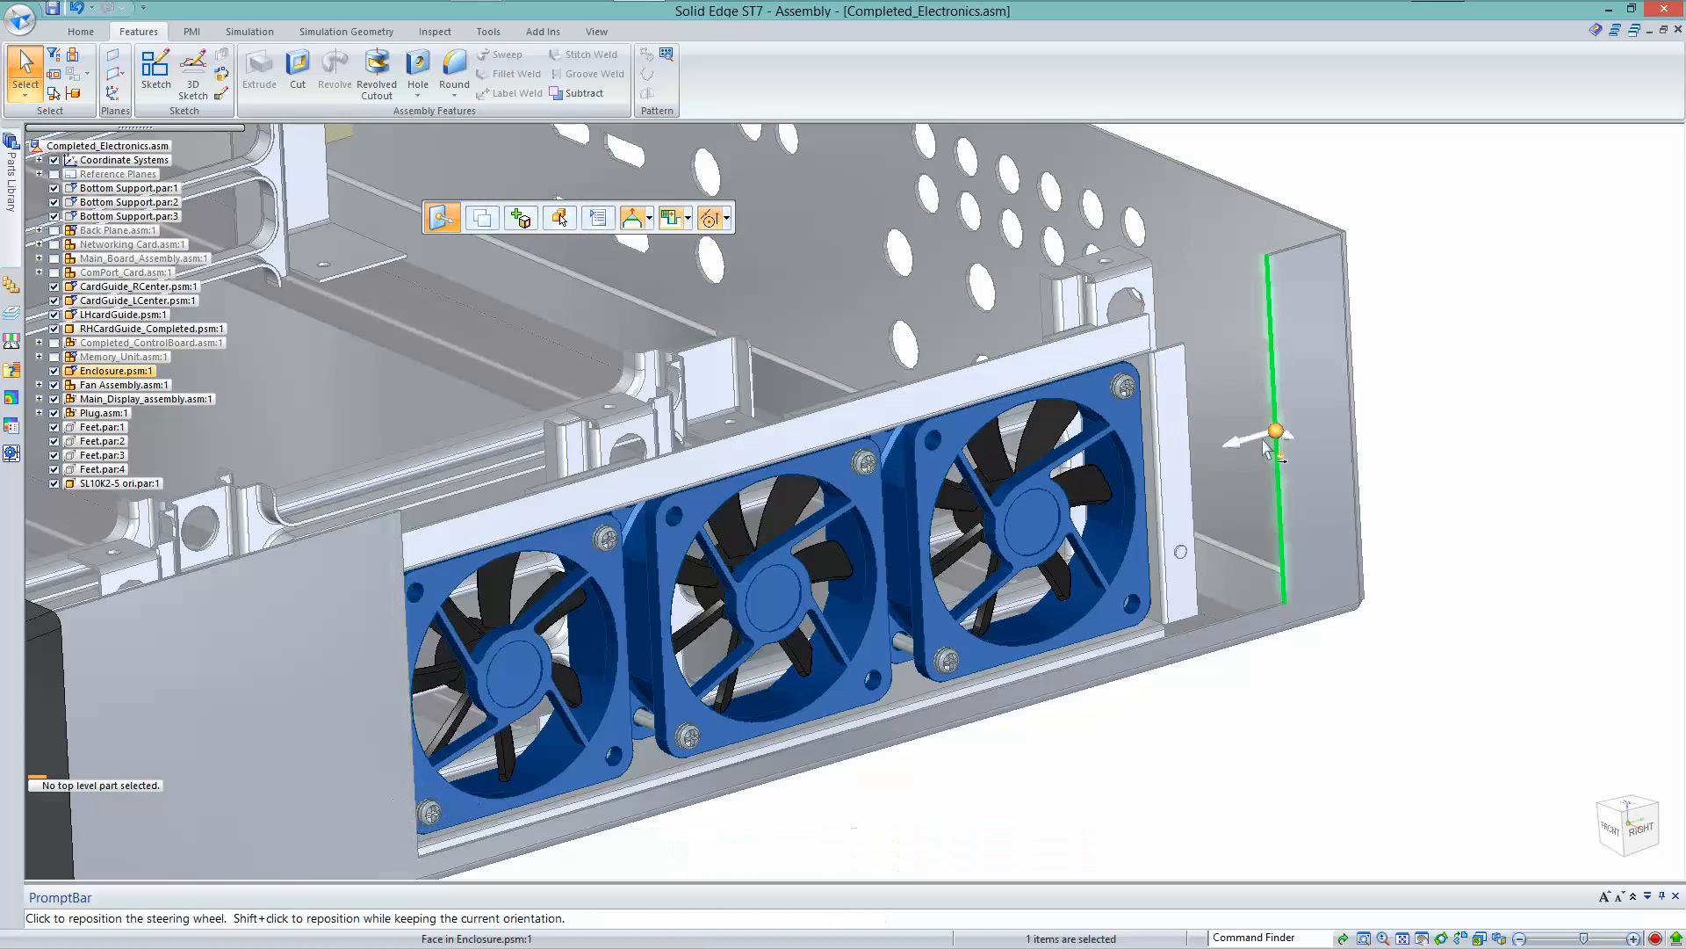
pyautogui.click(1265, 445)
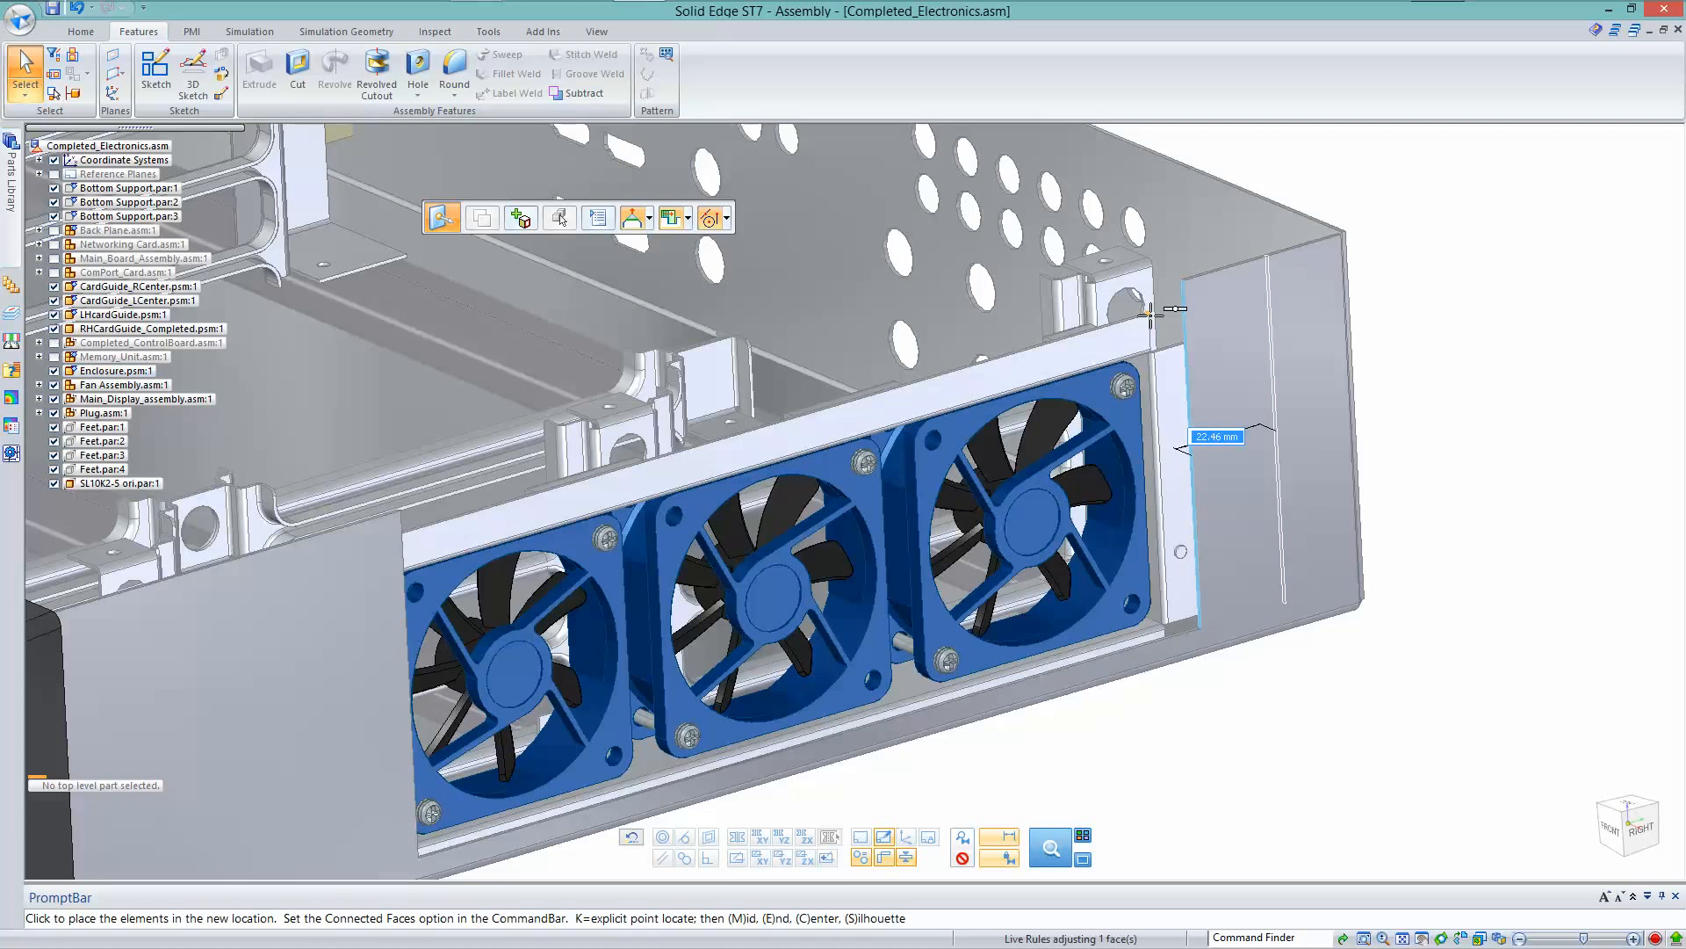
pyautogui.click(1234, 736)
pyautogui.moveTo(1232, 722); pyautogui.dragTo(1306, 777, button='middle')
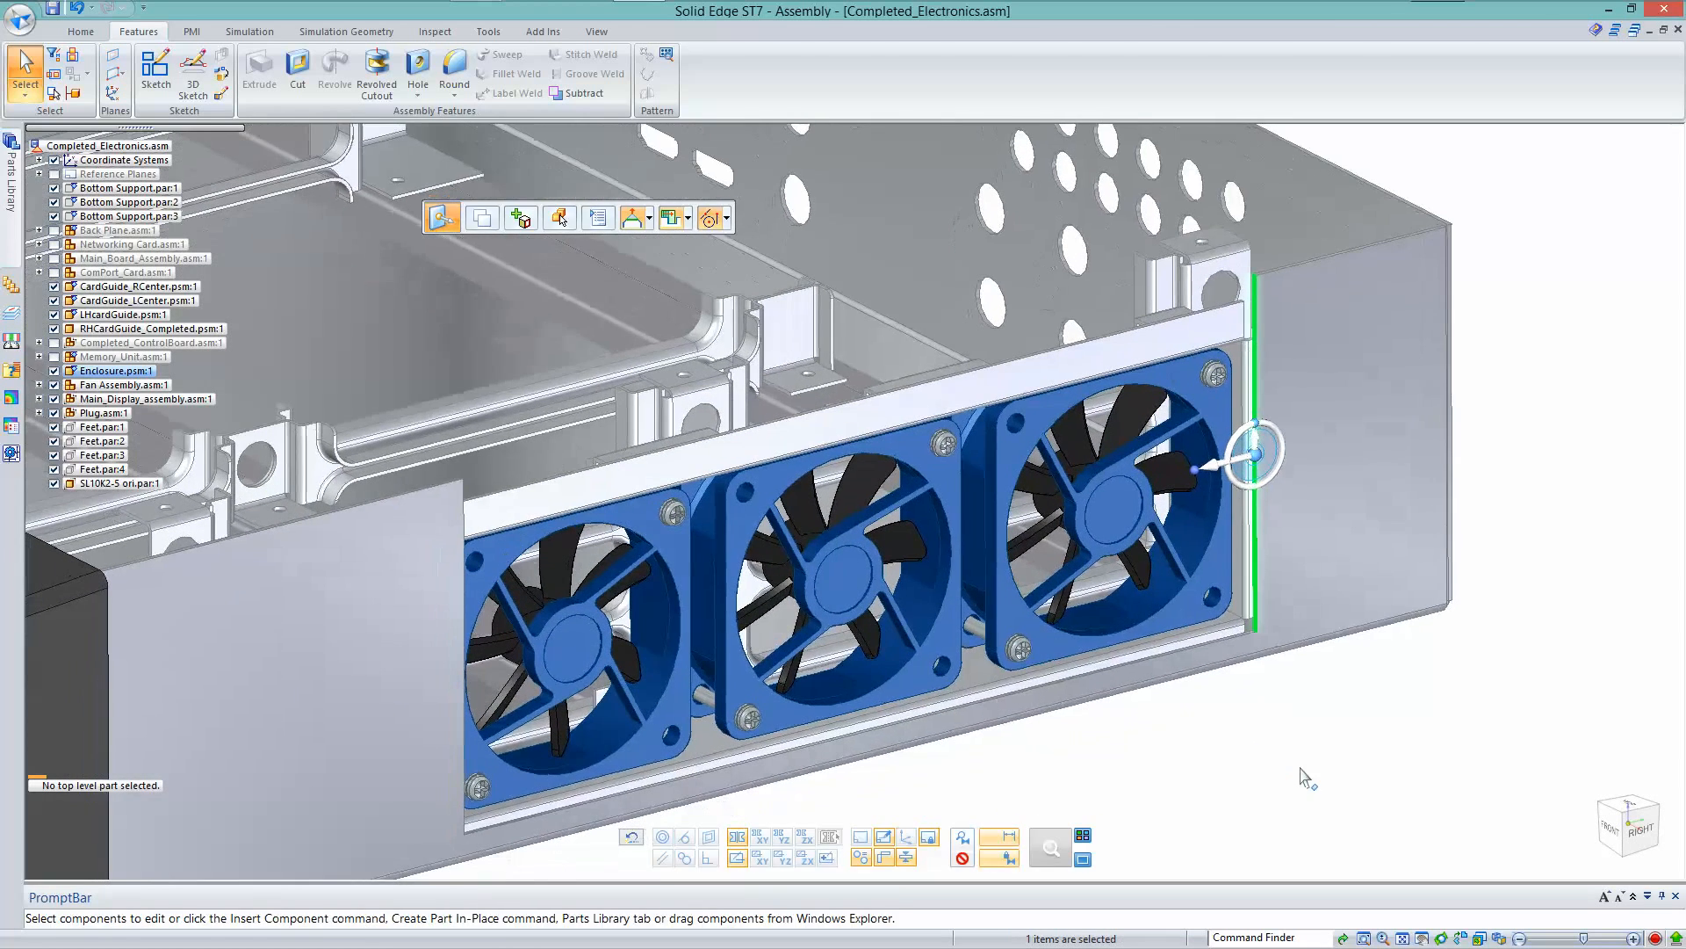
pyautogui.click(1305, 778)
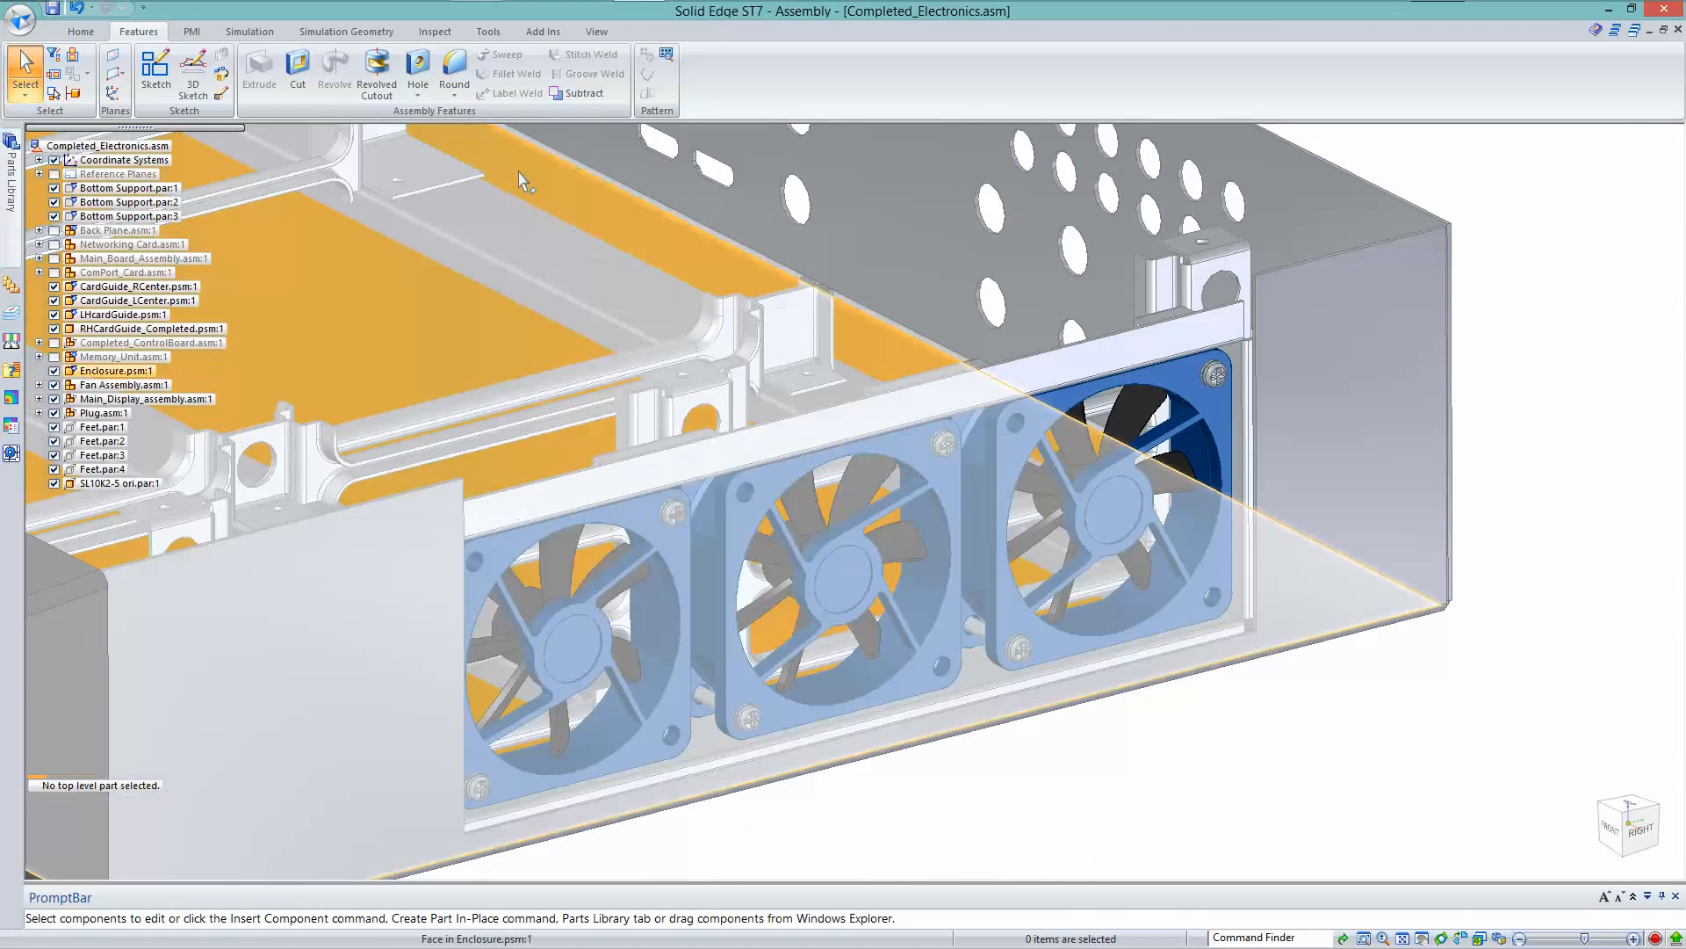
# Make the side opening's lower plane on Enclosure.psm coplanar with the fan housing's Flange 4 plane using the Coplanar face relation
pyautogui.scroll(1, 548, 94)
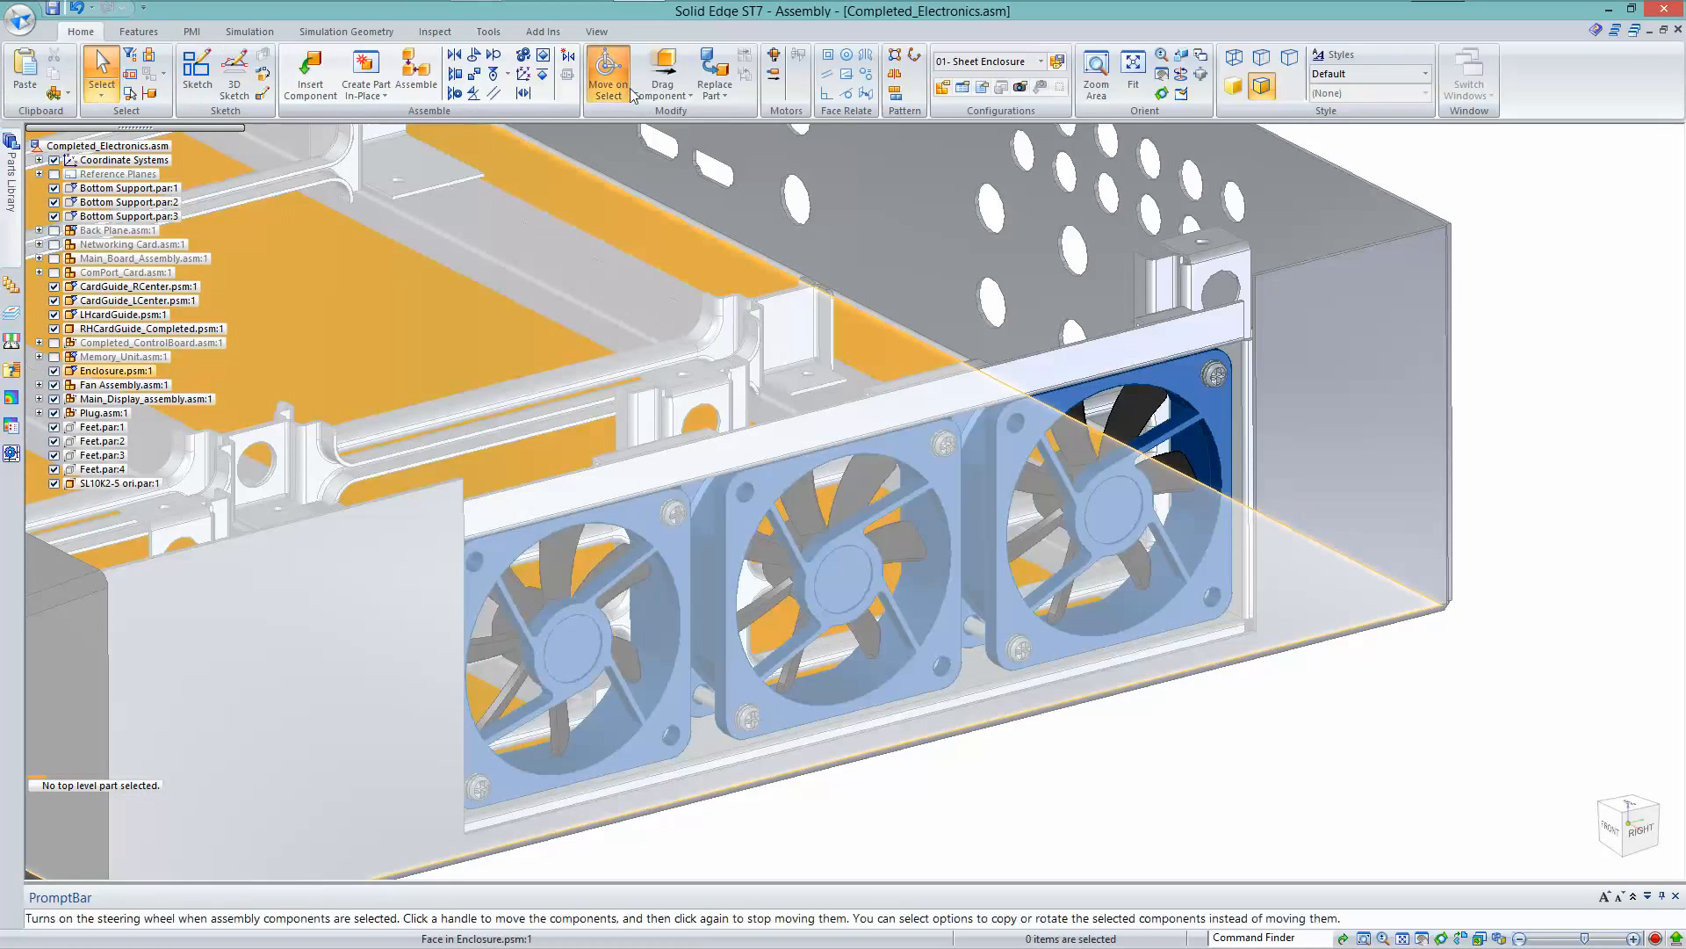
pyautogui.click(829, 56)
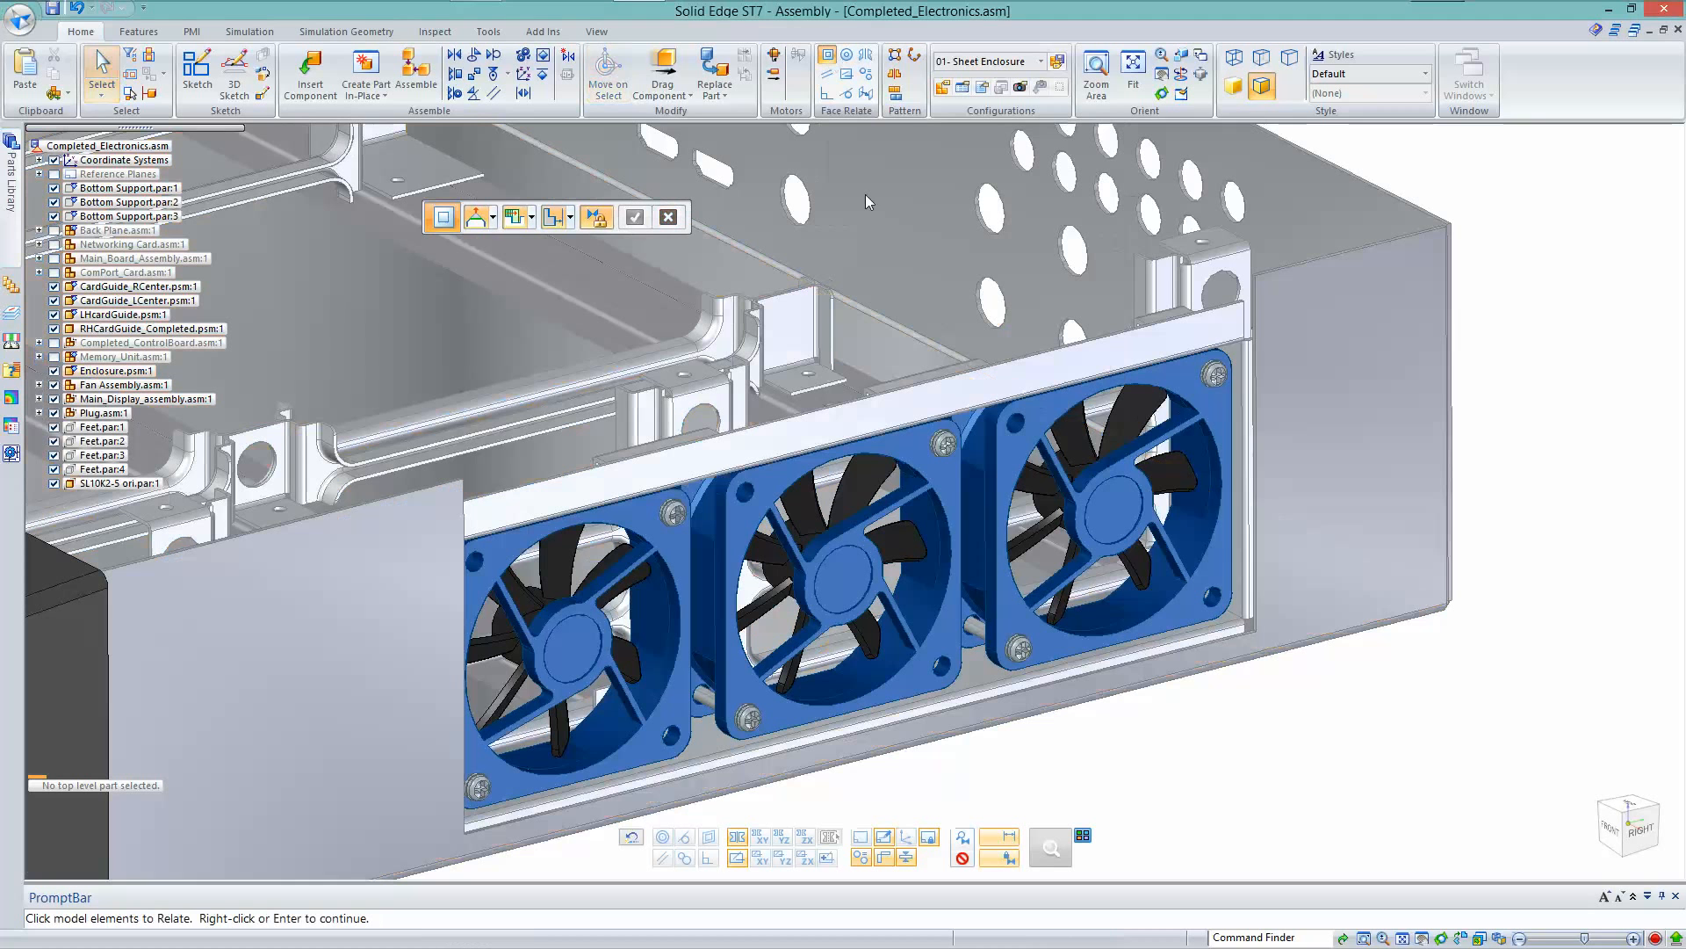
pyautogui.rightClick(1129, 661)
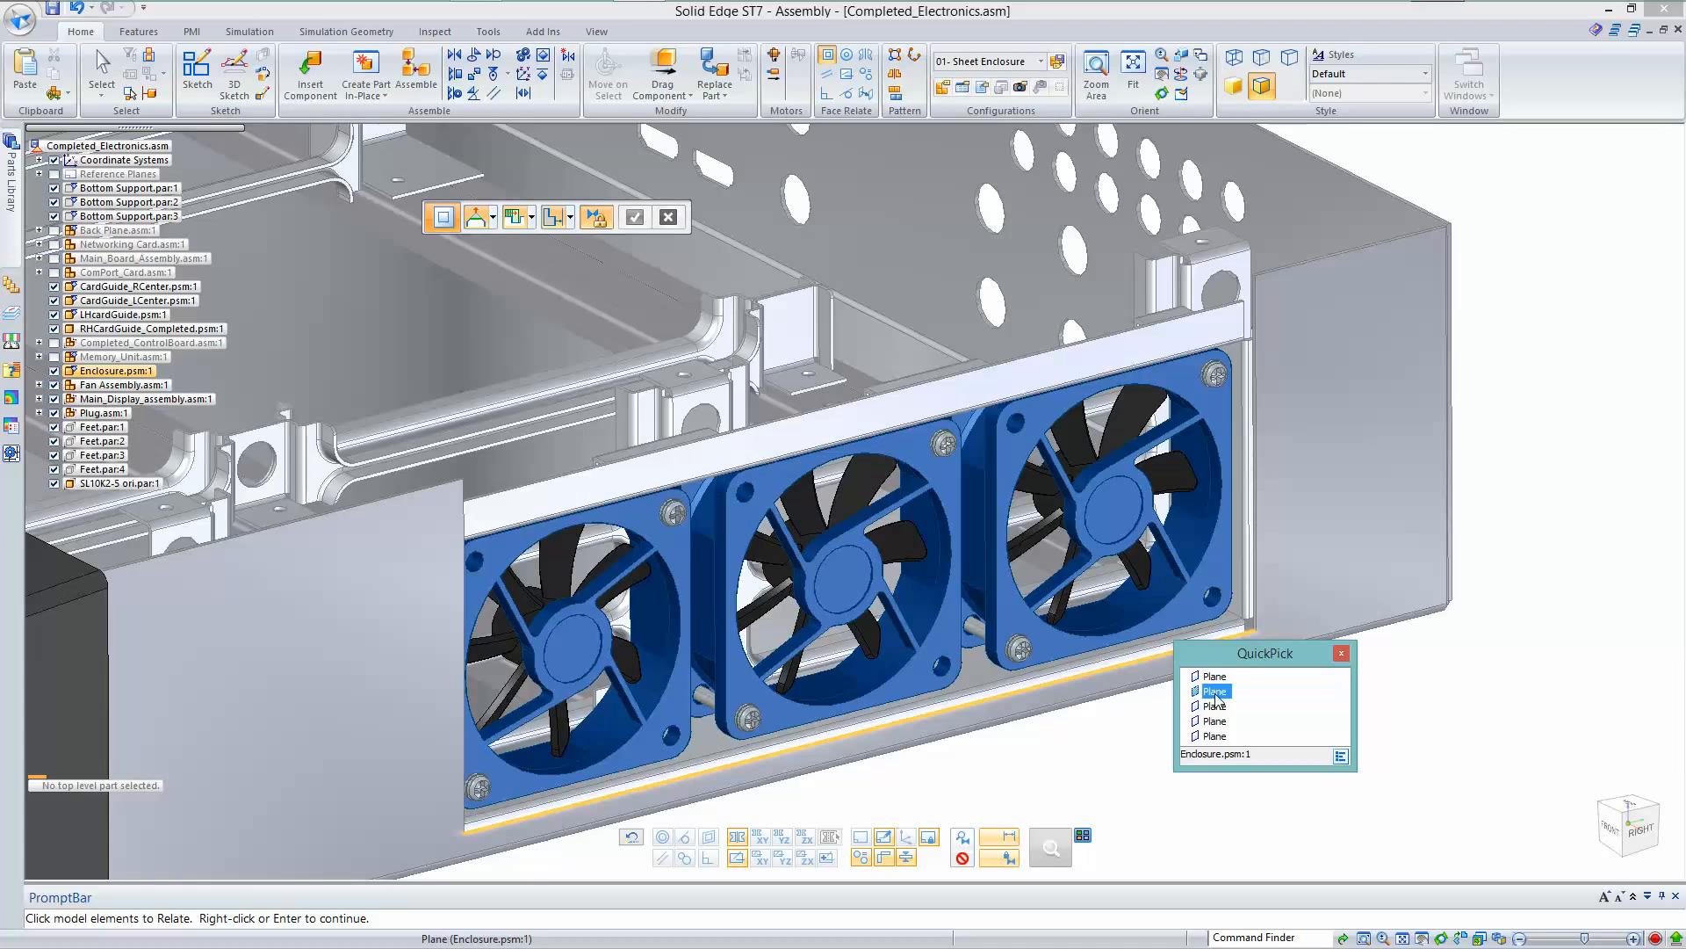
pyautogui.click(1215, 694)
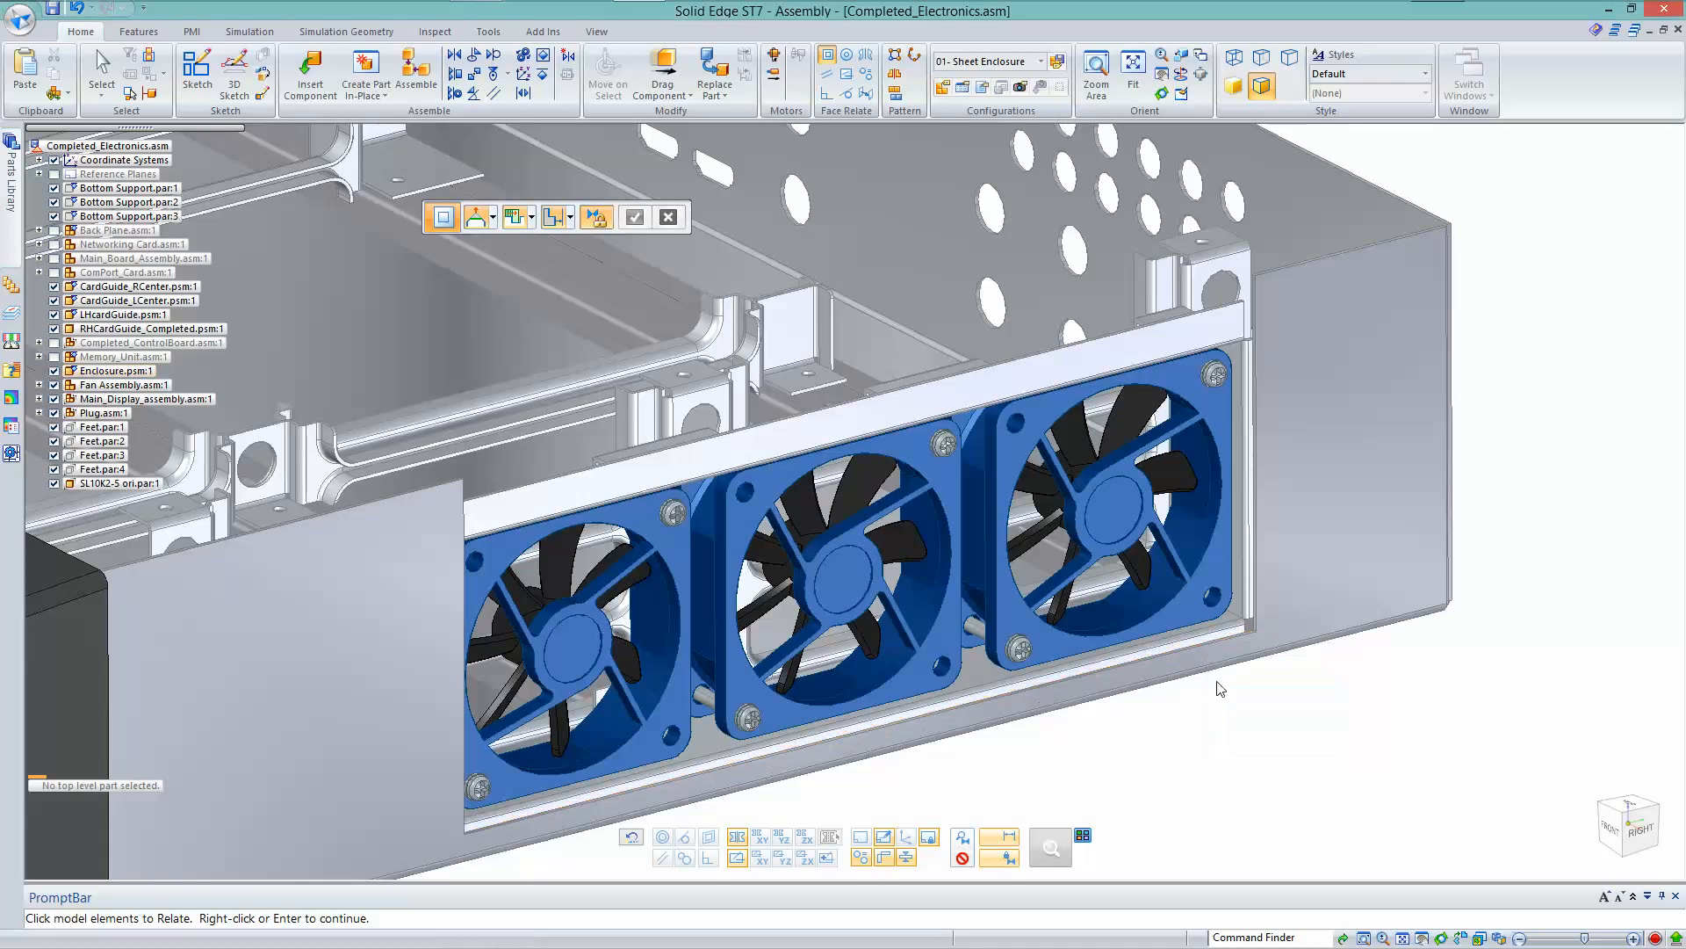
pyautogui.click(831, 58)
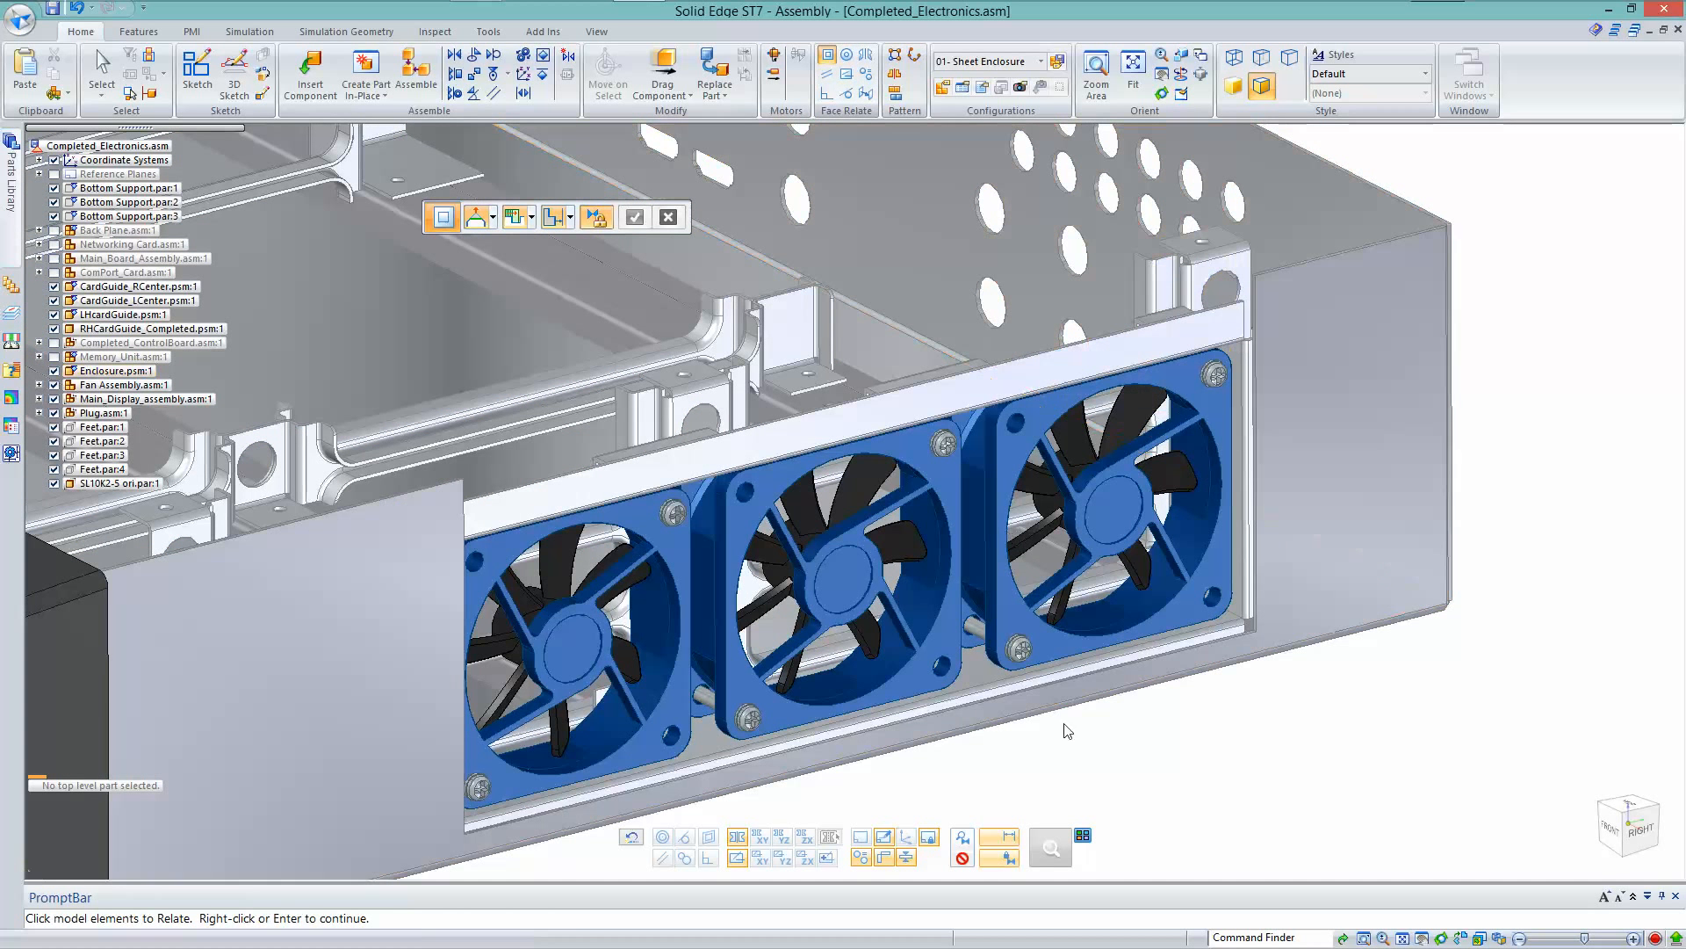
pyautogui.rightClick(1059, 681)
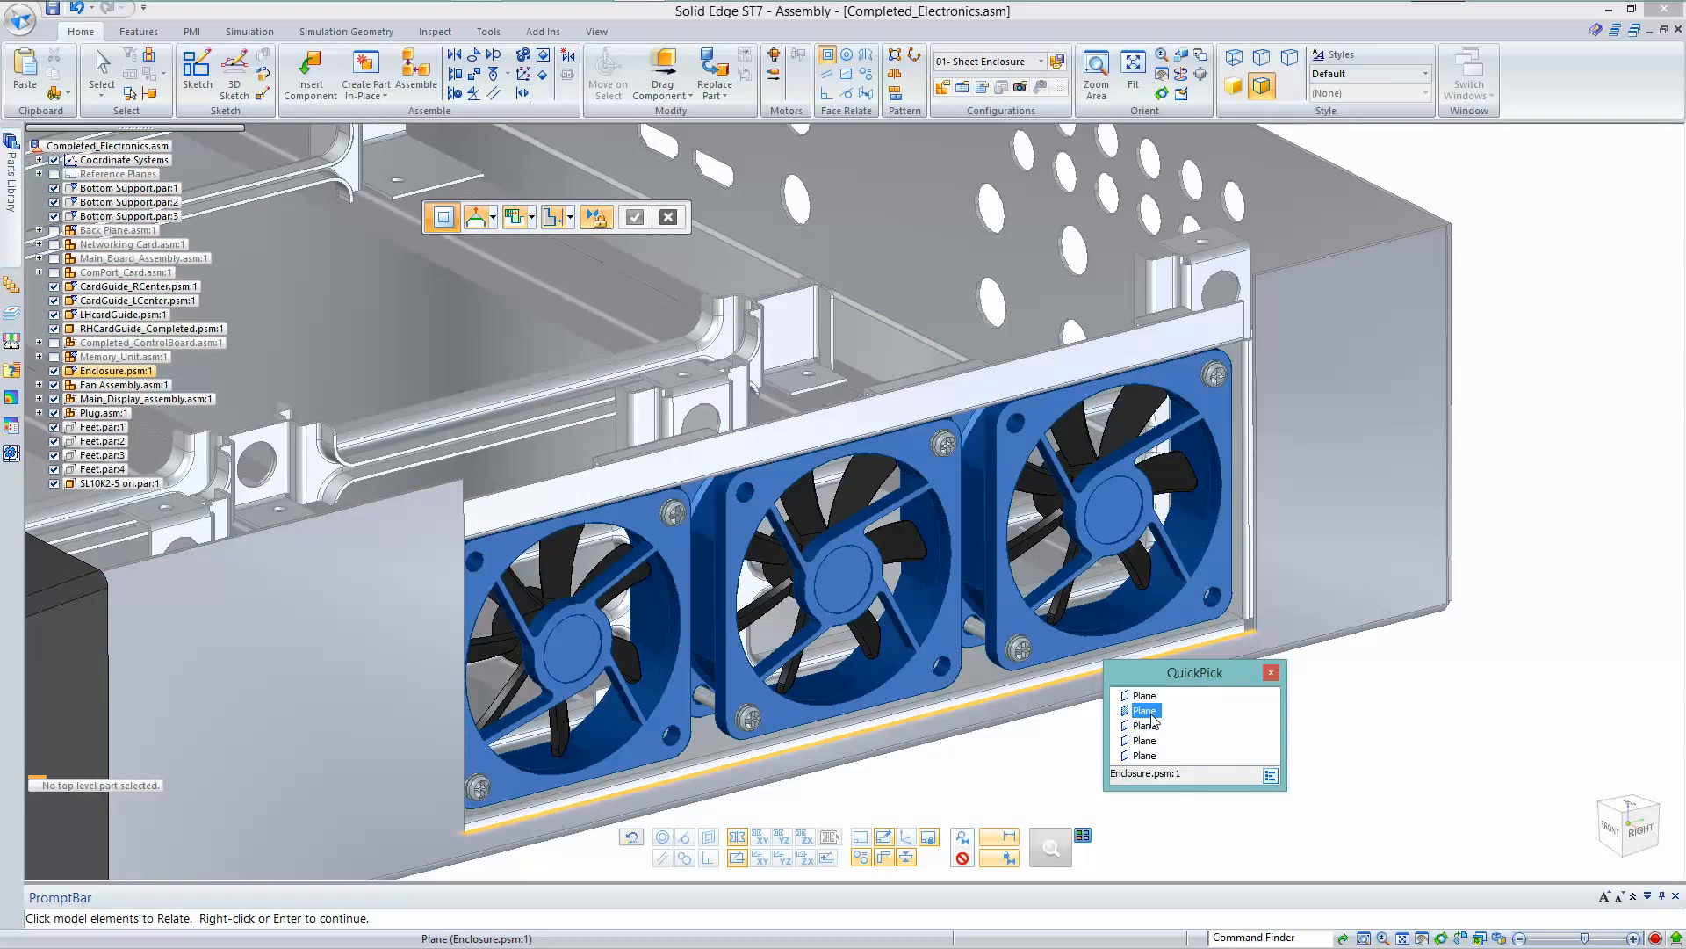
pyautogui.click(1147, 711)
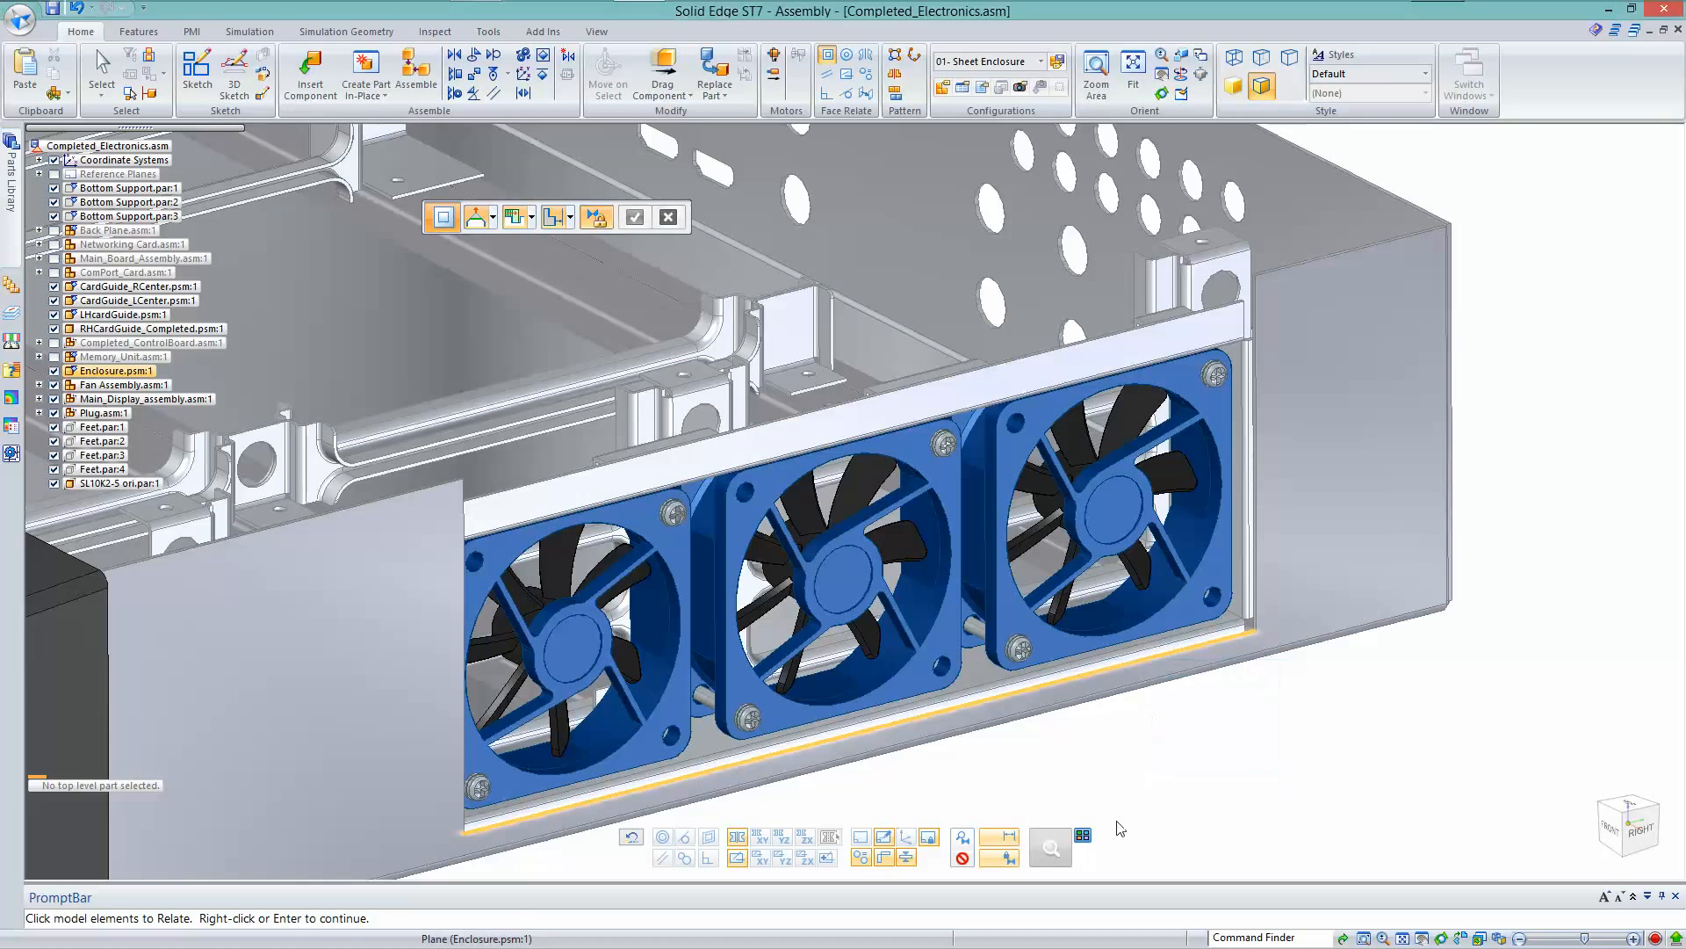
pyautogui.rightClick(1111, 777)
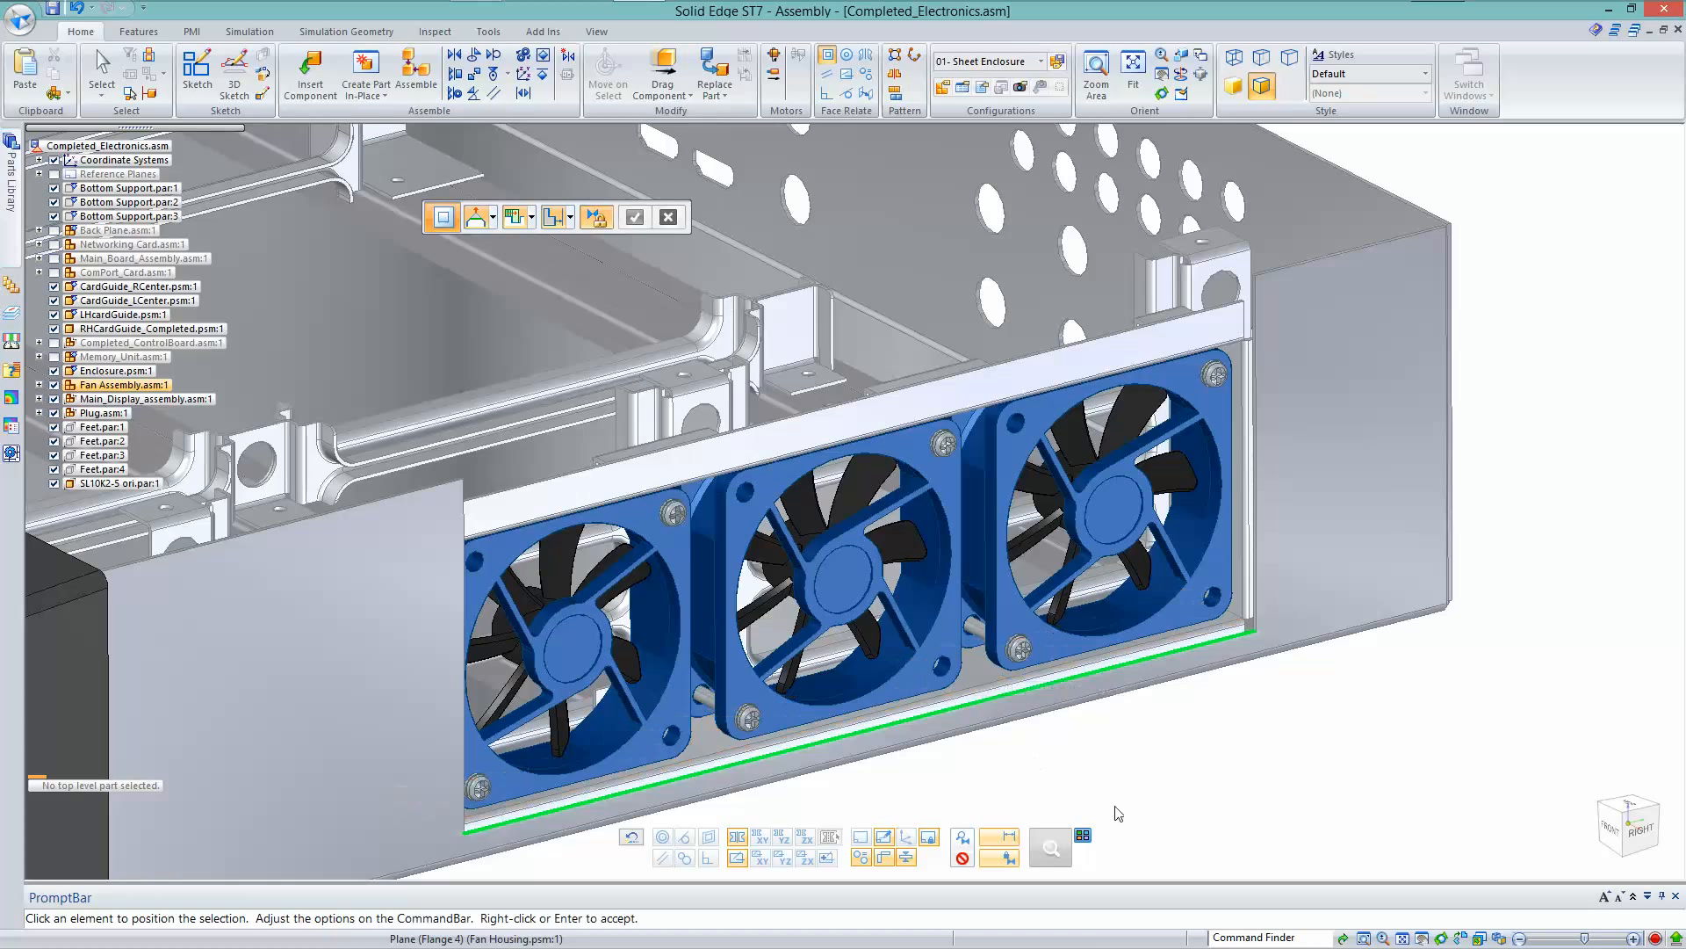
pyautogui.click(1170, 770)
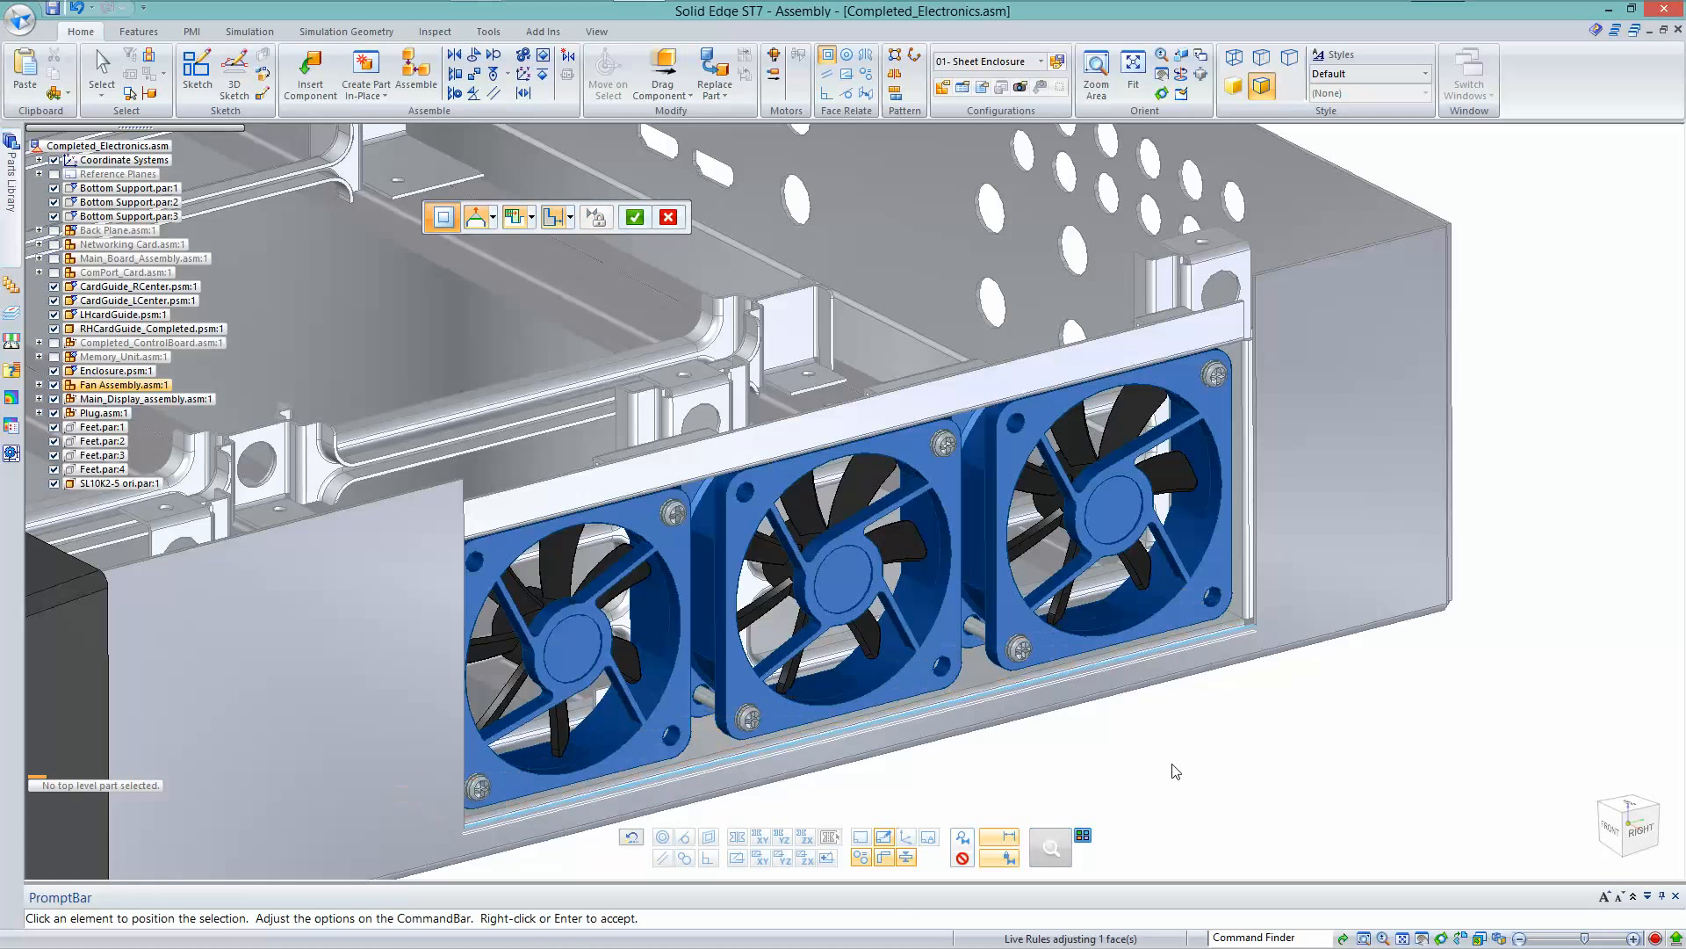
pyautogui.rightClick(1176, 771)
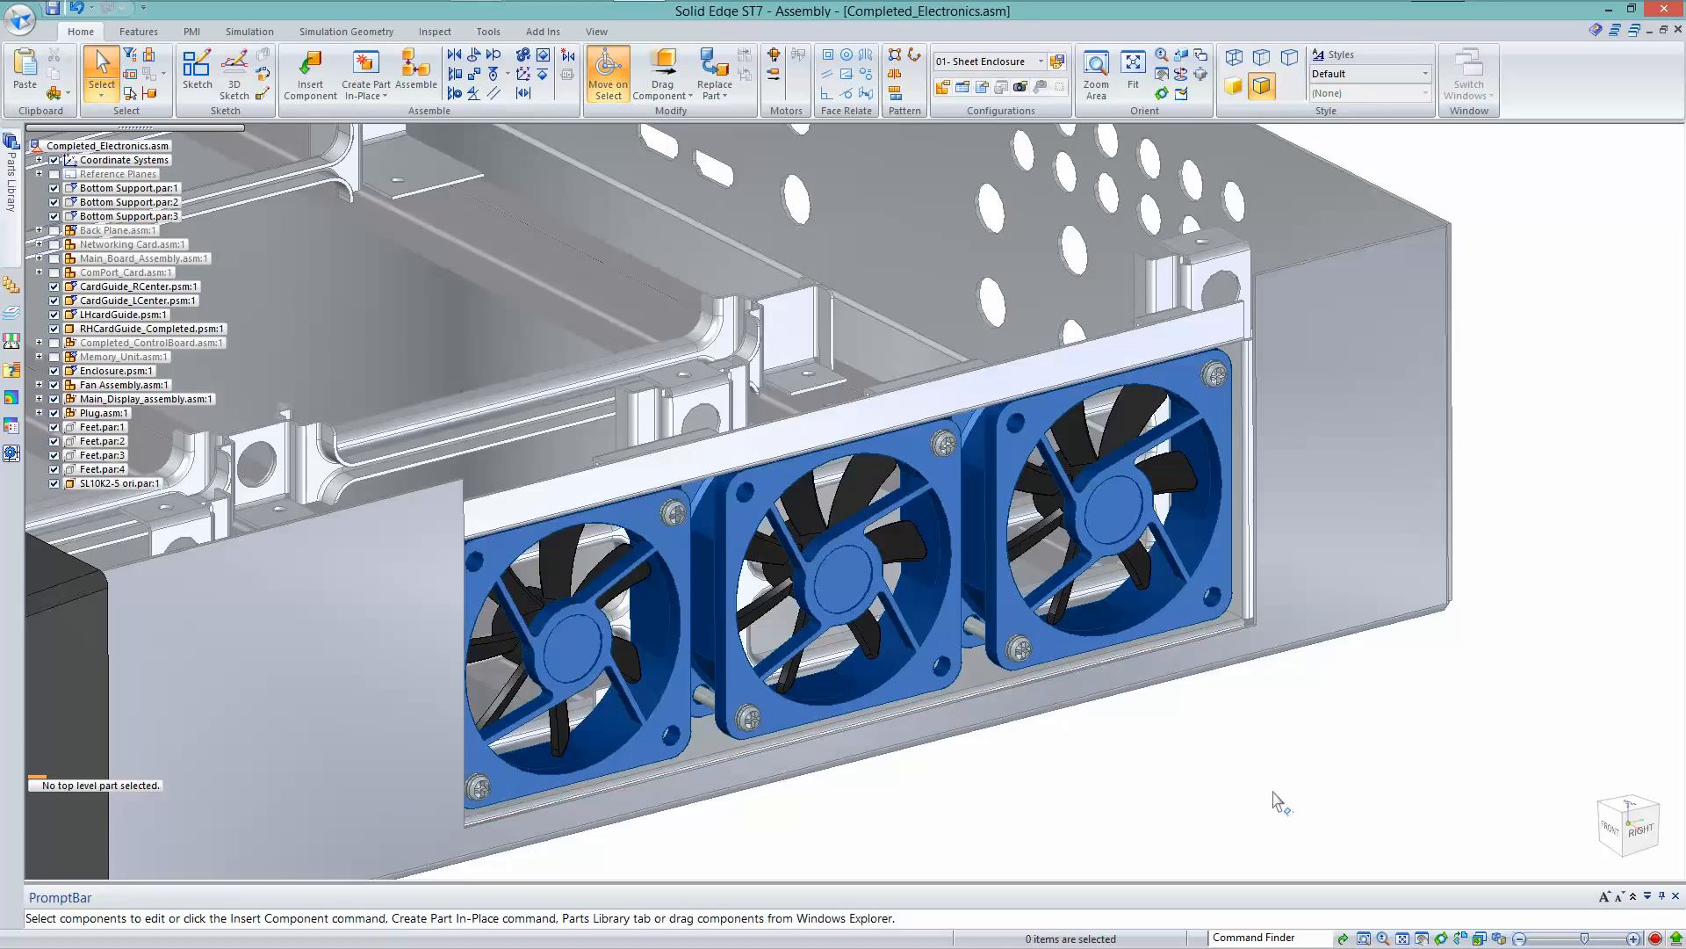
# Open Enclosure.psm for in-place editing and hide the surrounding assembly components
pyautogui.moveTo(1277, 801)
pyautogui.mouseDown(button='middle')
pyautogui.moveTo(1289, 790)
pyautogui.moveTo(1296, 809)
pyautogui.mouseUp(button='middle')
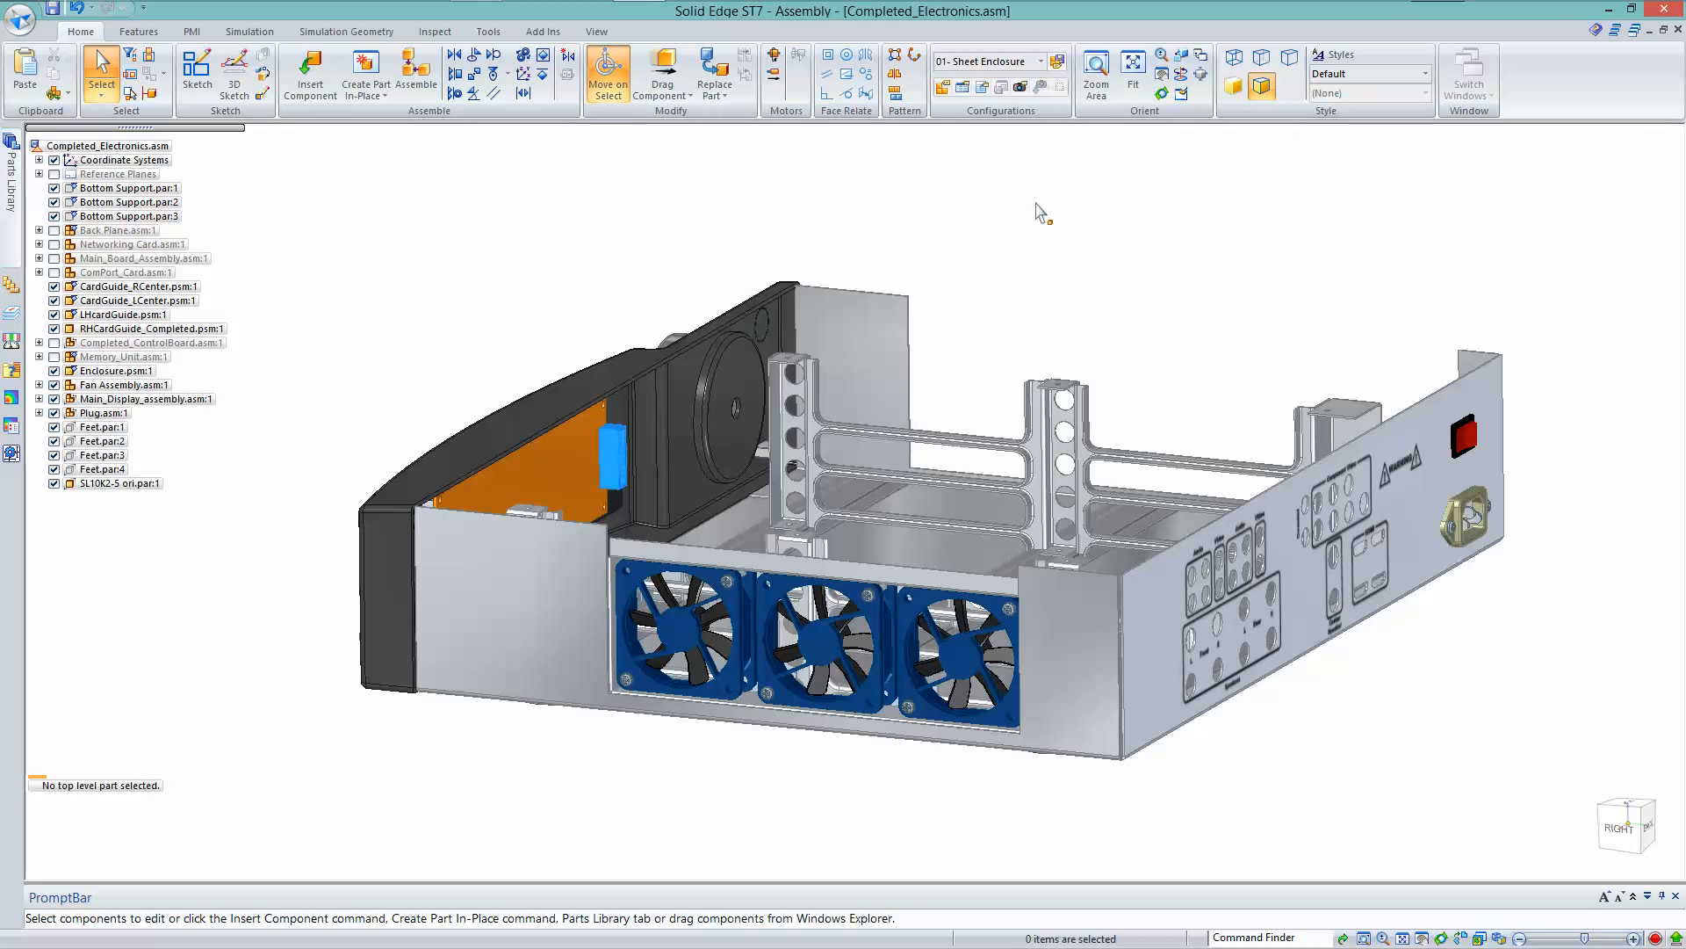
pyautogui.click(1065, 600)
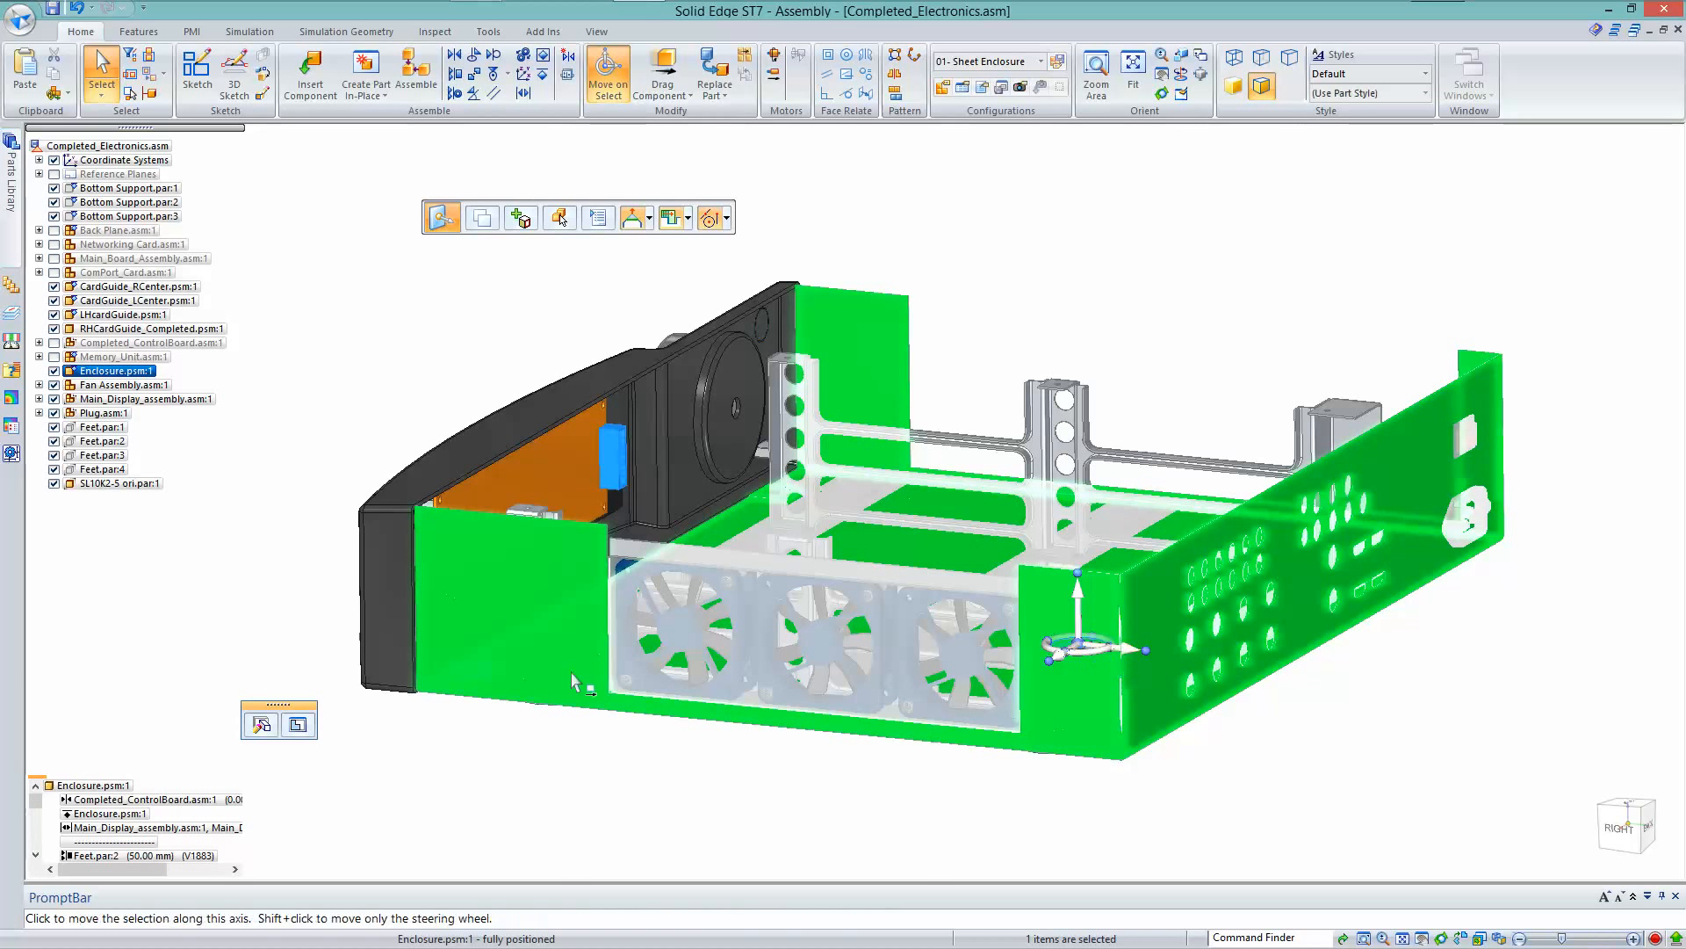
pyautogui.click(298, 725)
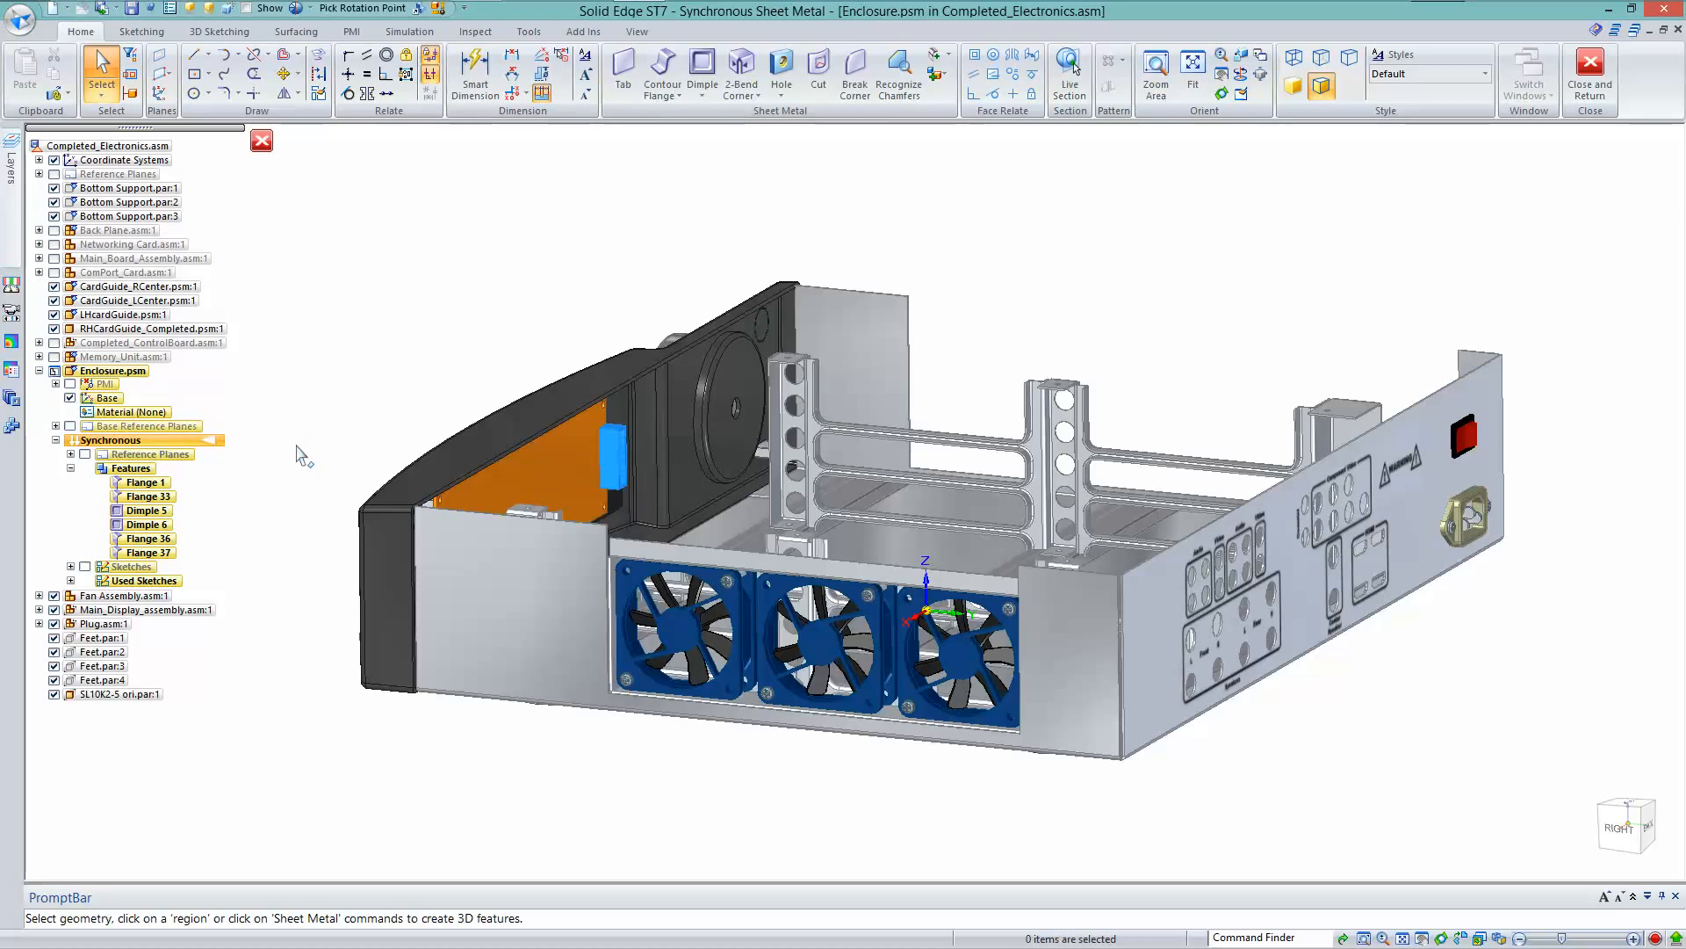
pyautogui.hotkey('ctrl', 'shift', 'p')
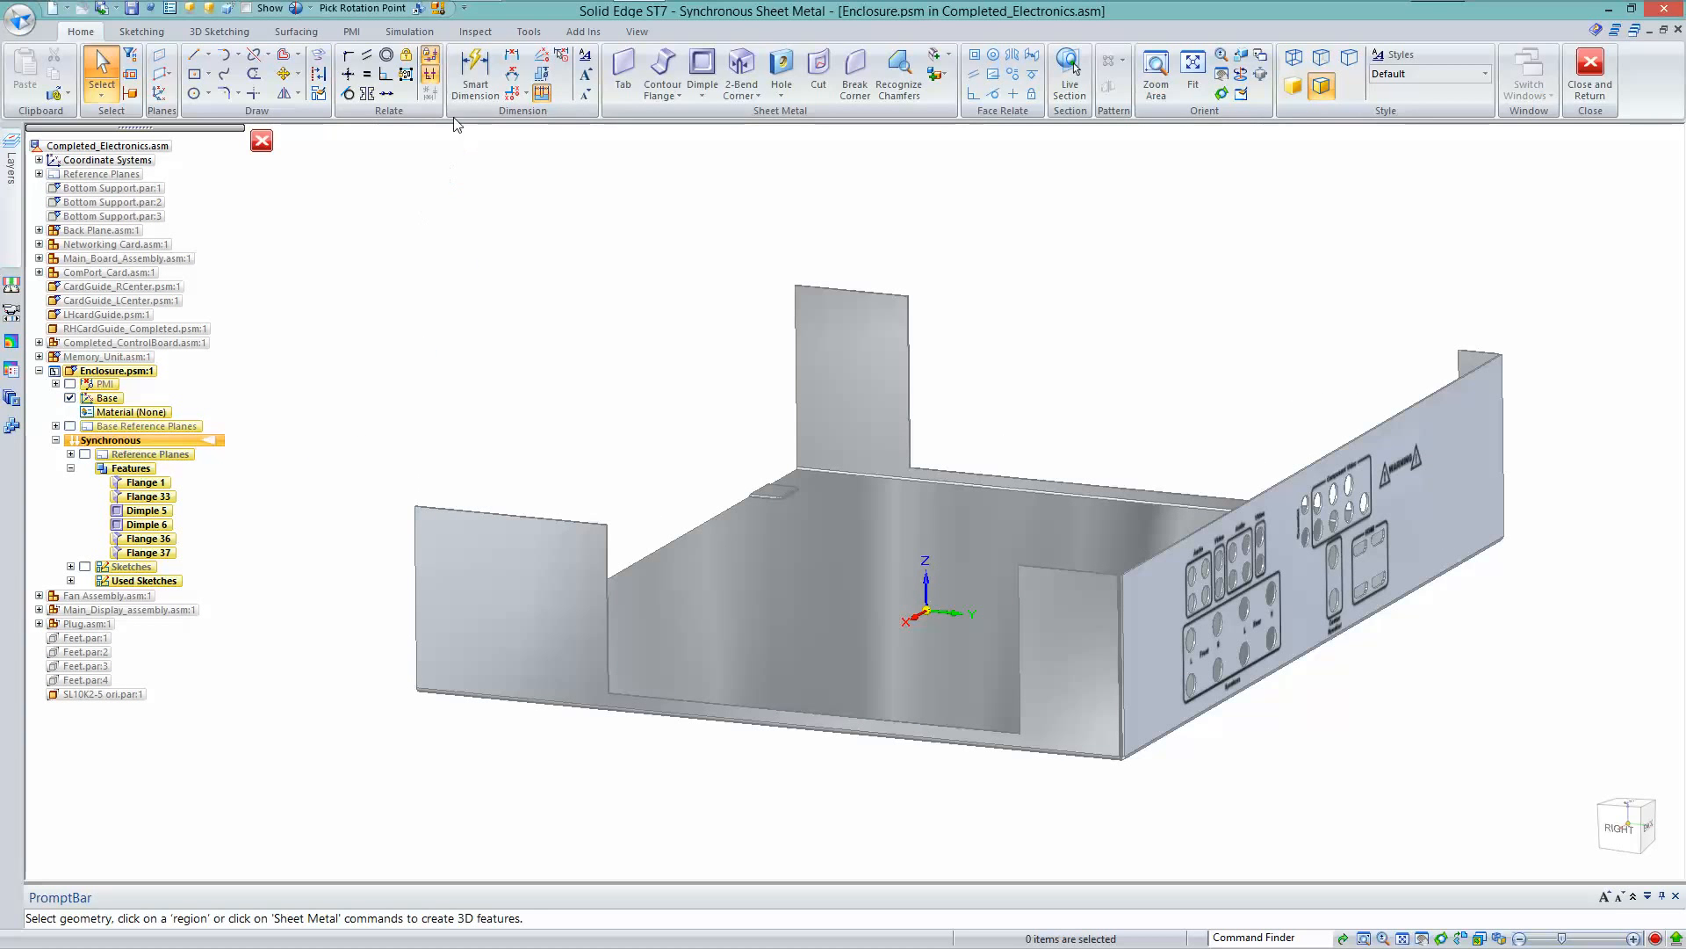
# Measure the side opening's width between its two vertical edges with Smart Dimension
pyautogui.moveTo(444, 378); pyautogui.dragTo(403, 374, button='right')
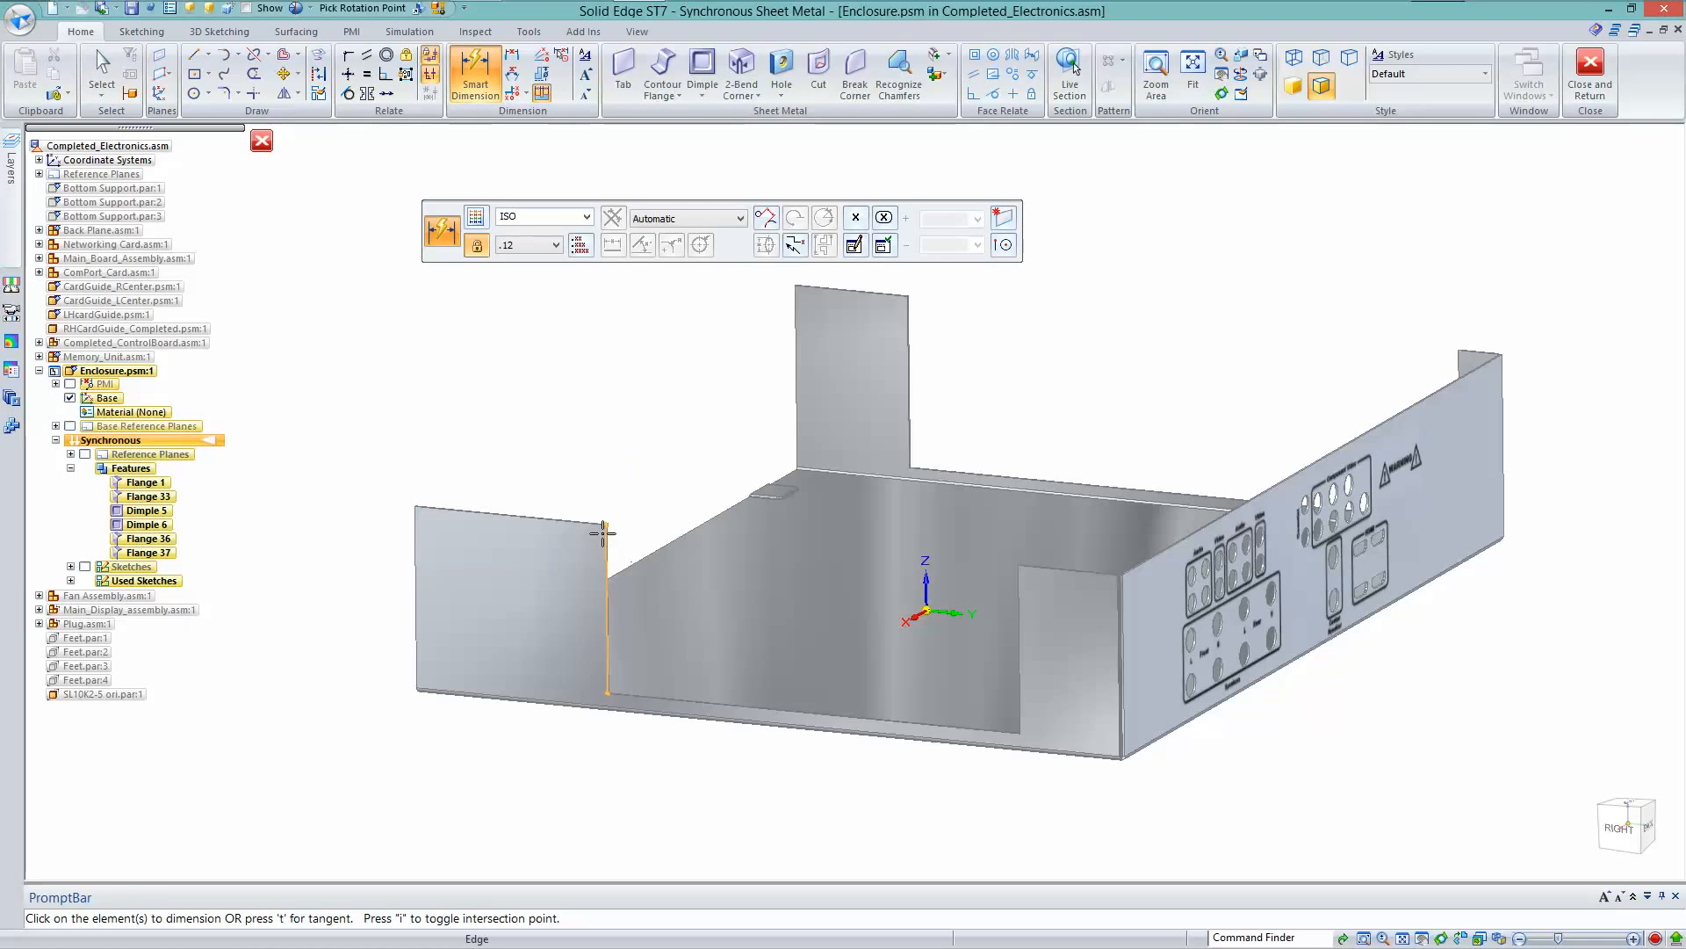
pyautogui.click(606, 541)
pyautogui.click(1018, 606)
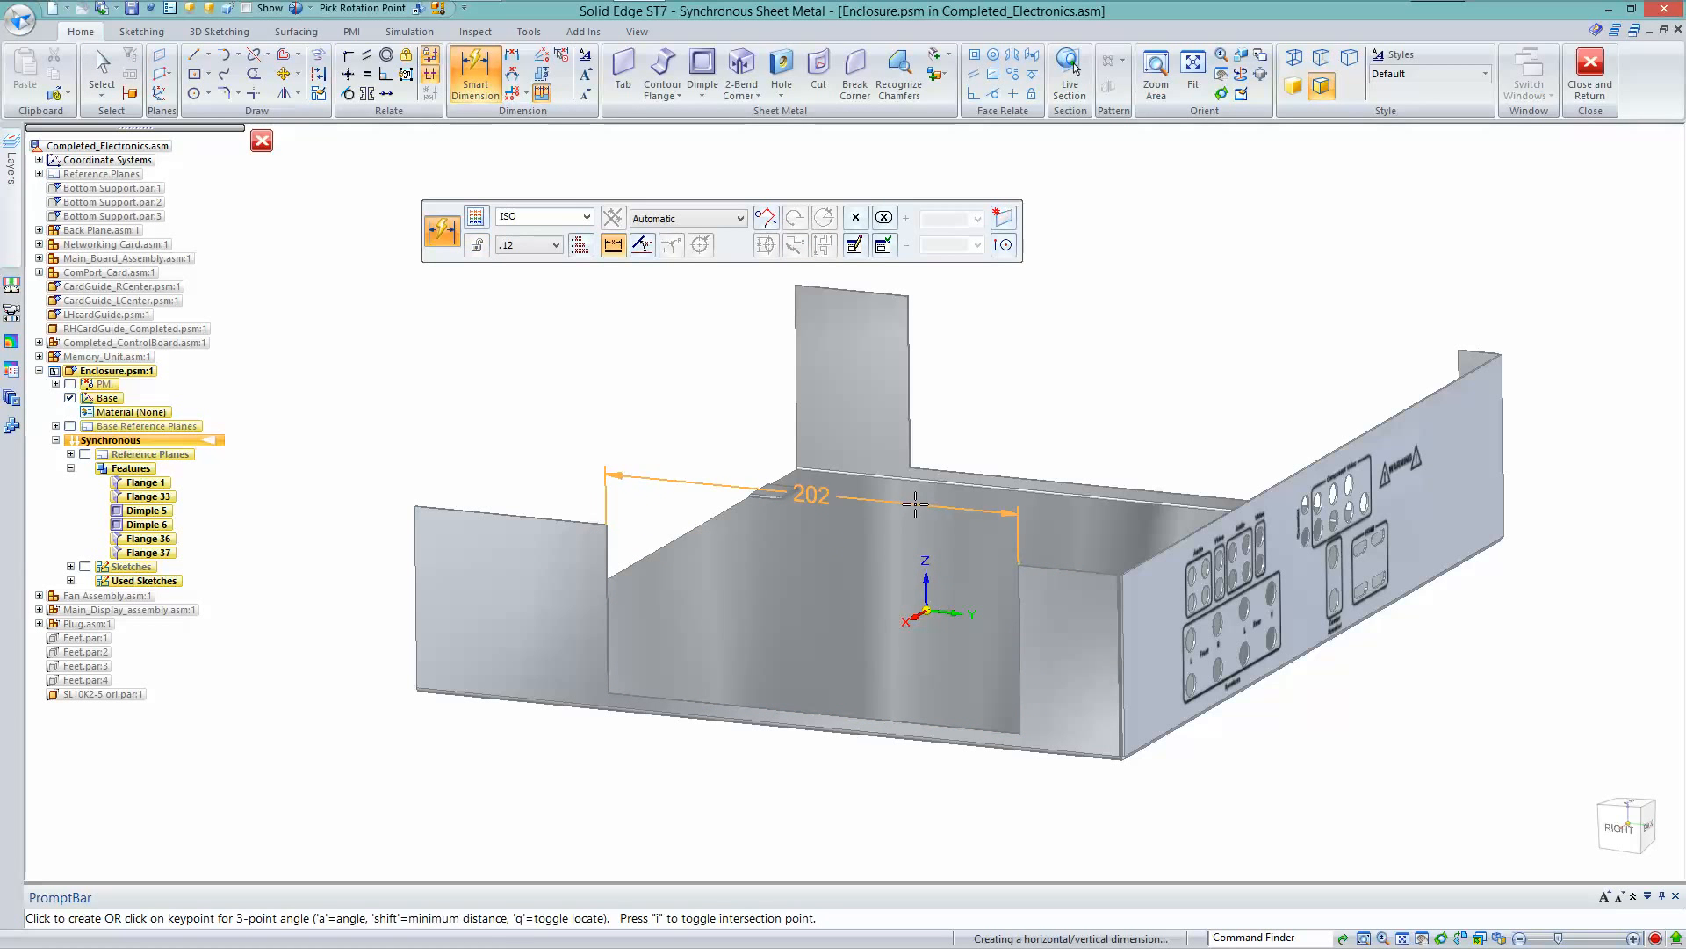
pyautogui.click(915, 504)
pyautogui.press('Escape')
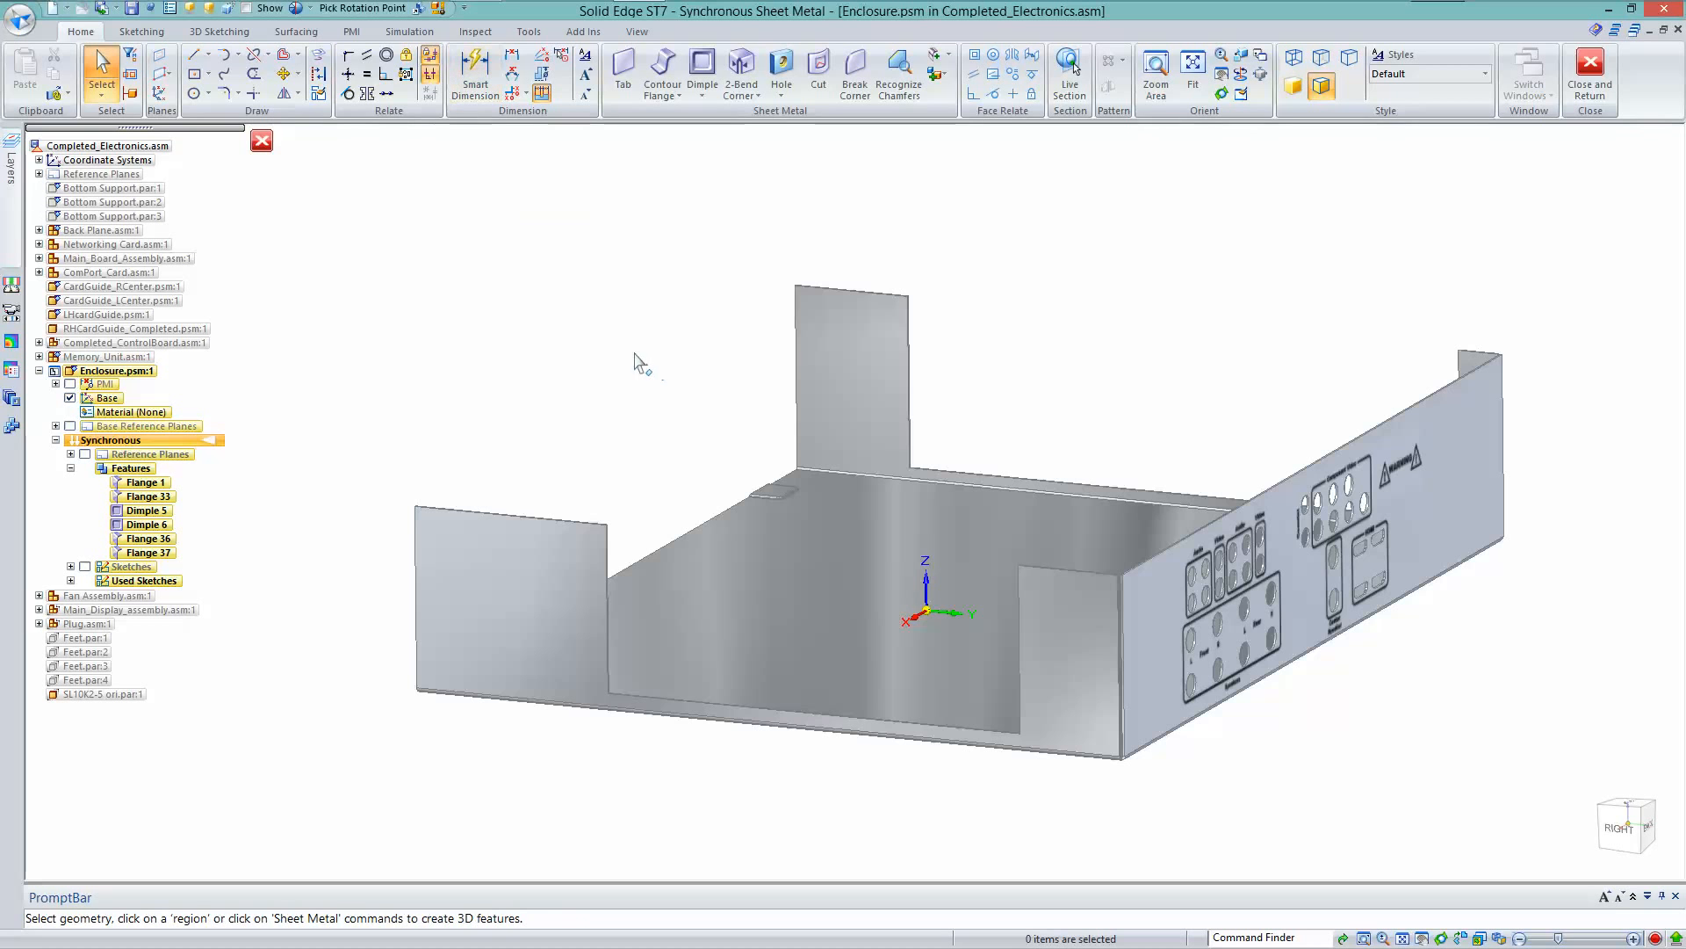
pyautogui.scroll(-1, 634, 410)
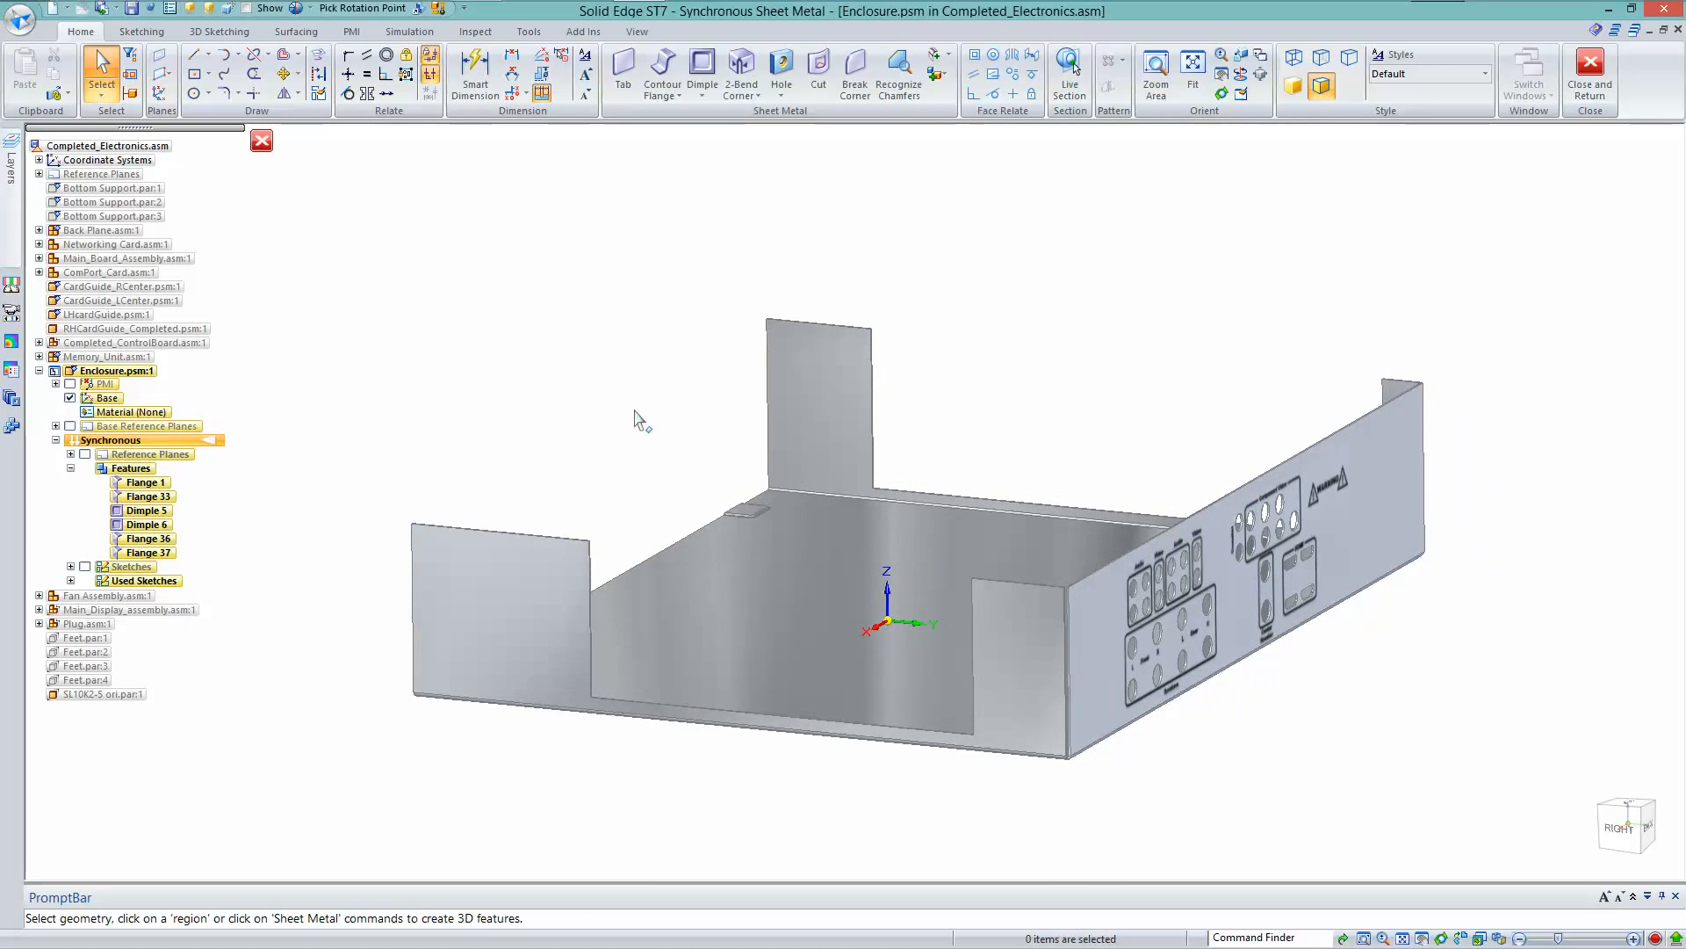
pyautogui.click(1019, 581)
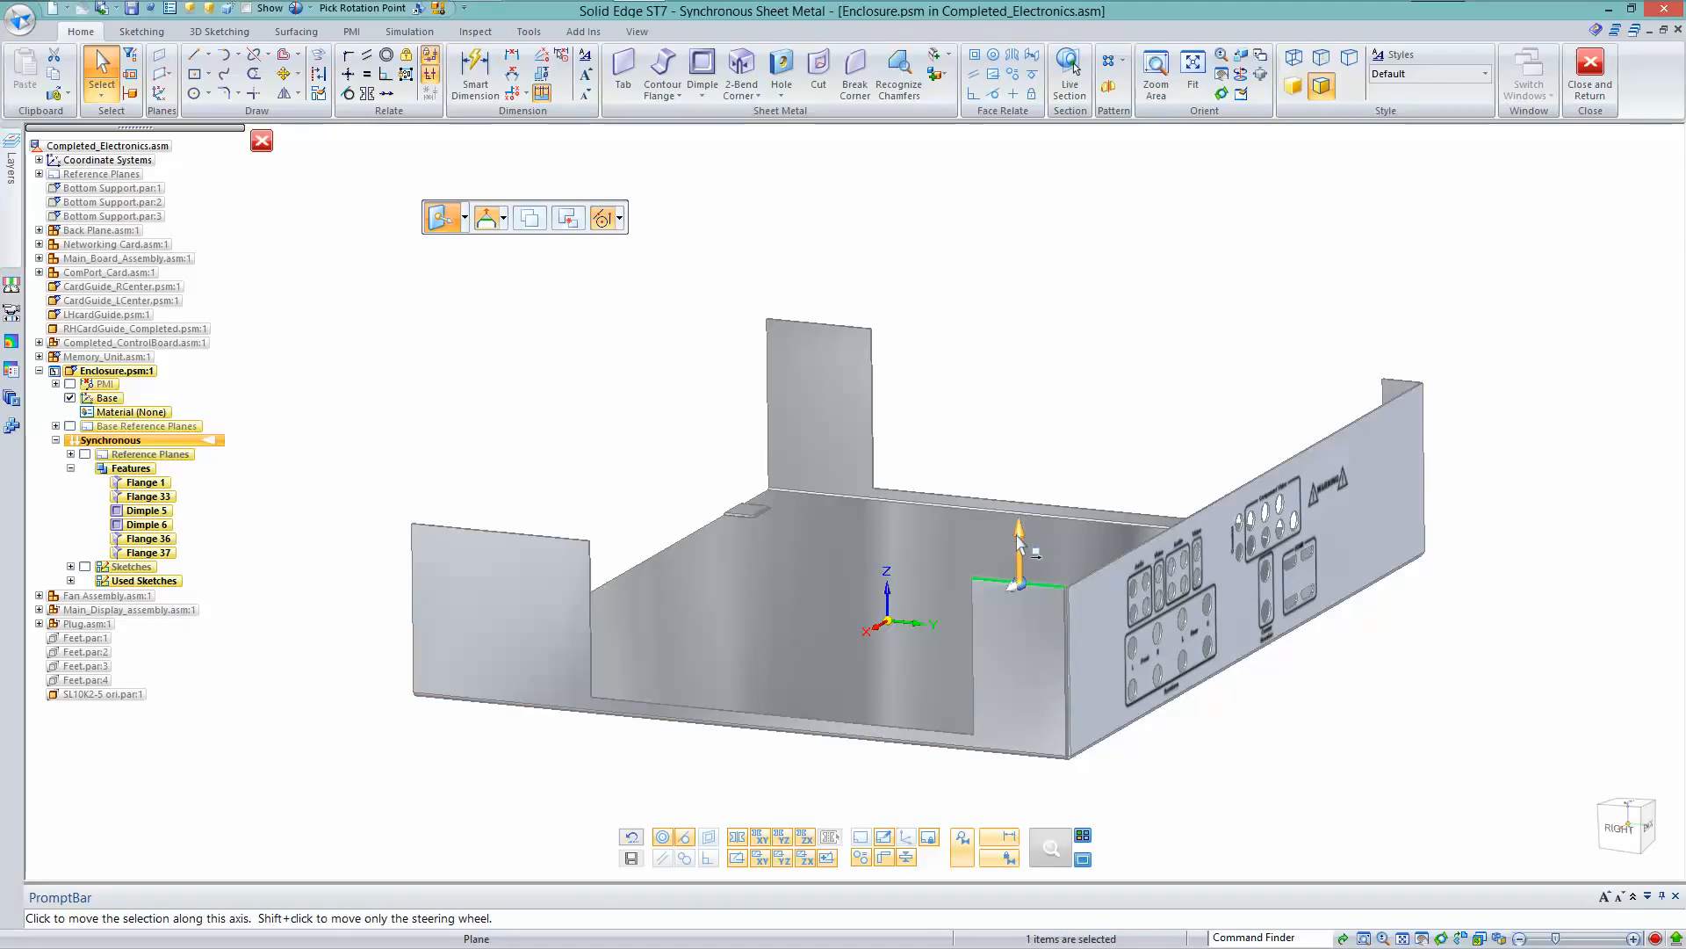
pyautogui.click(1020, 584)
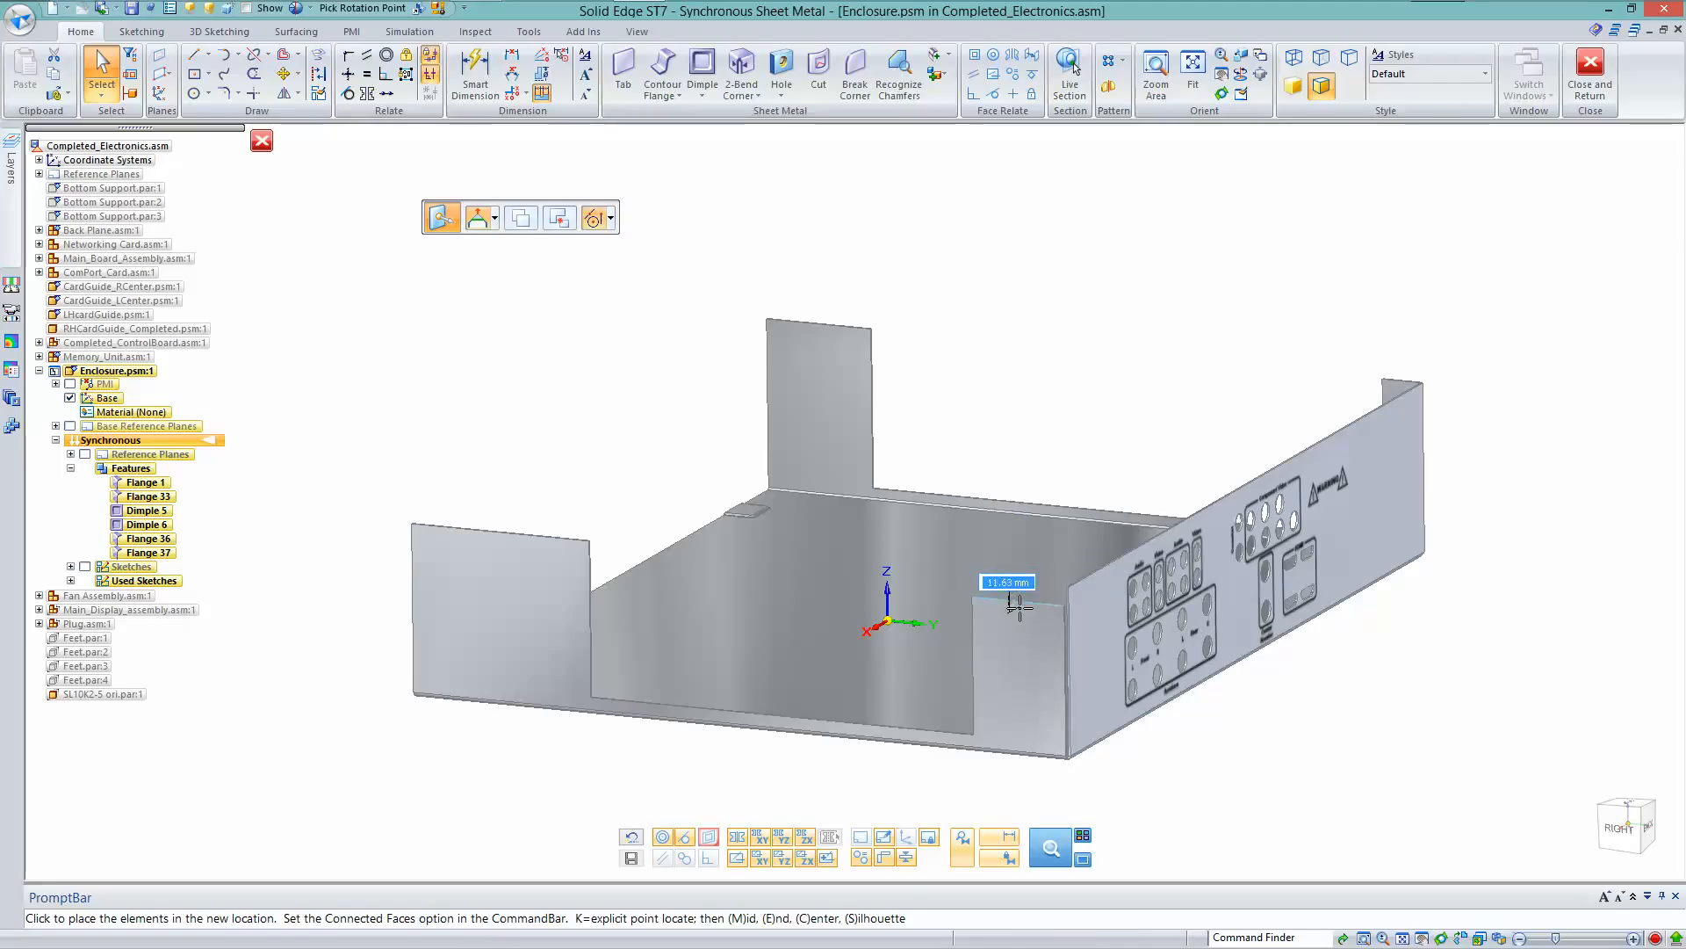
pyautogui.click(1020, 594)
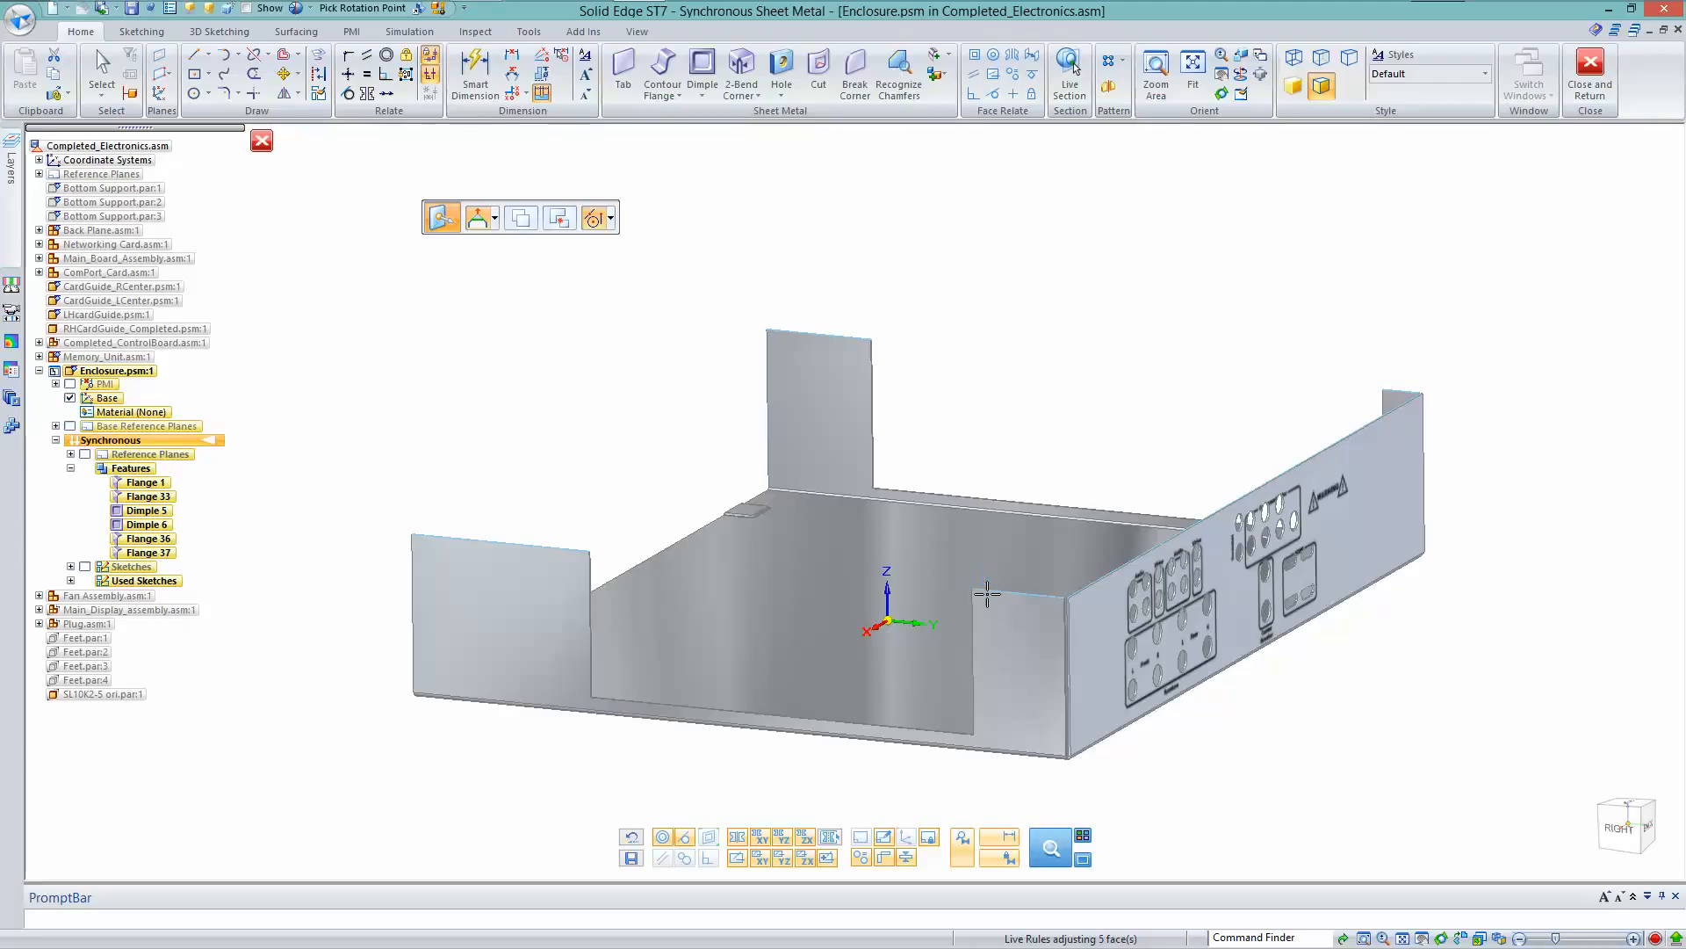
pyautogui.moveTo(987, 594); pyautogui.dragTo(1012, 642)
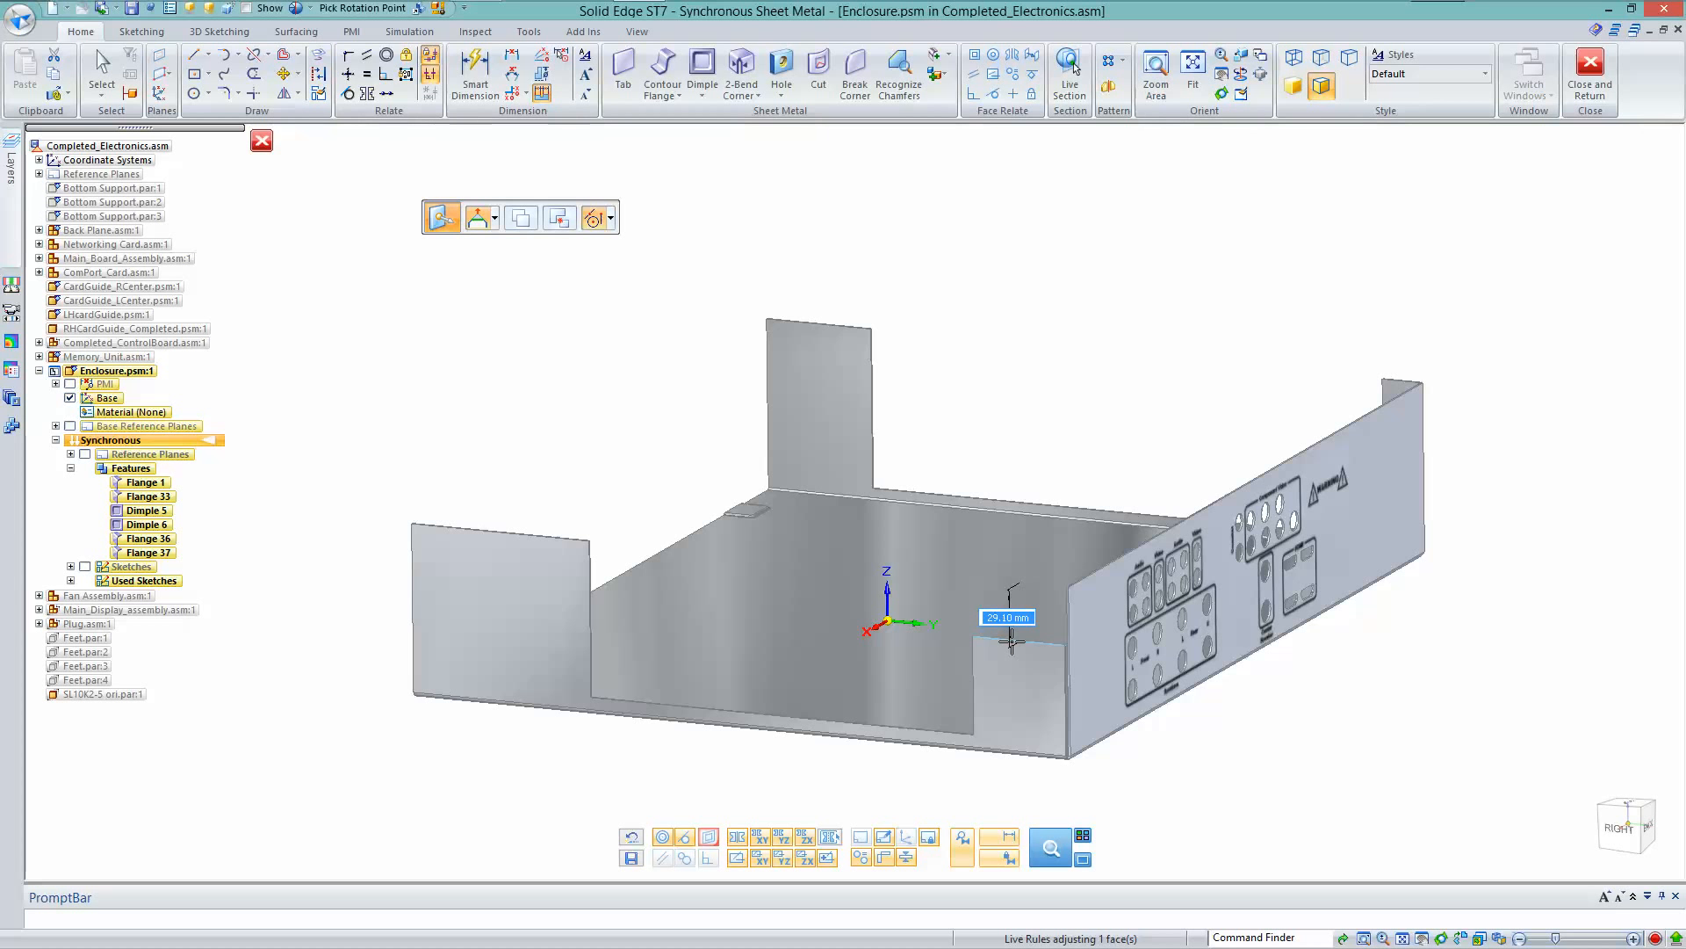
pyautogui.press('Left')
pyautogui.press('Left')
pyautogui.press('Left')
pyautogui.press('Left')
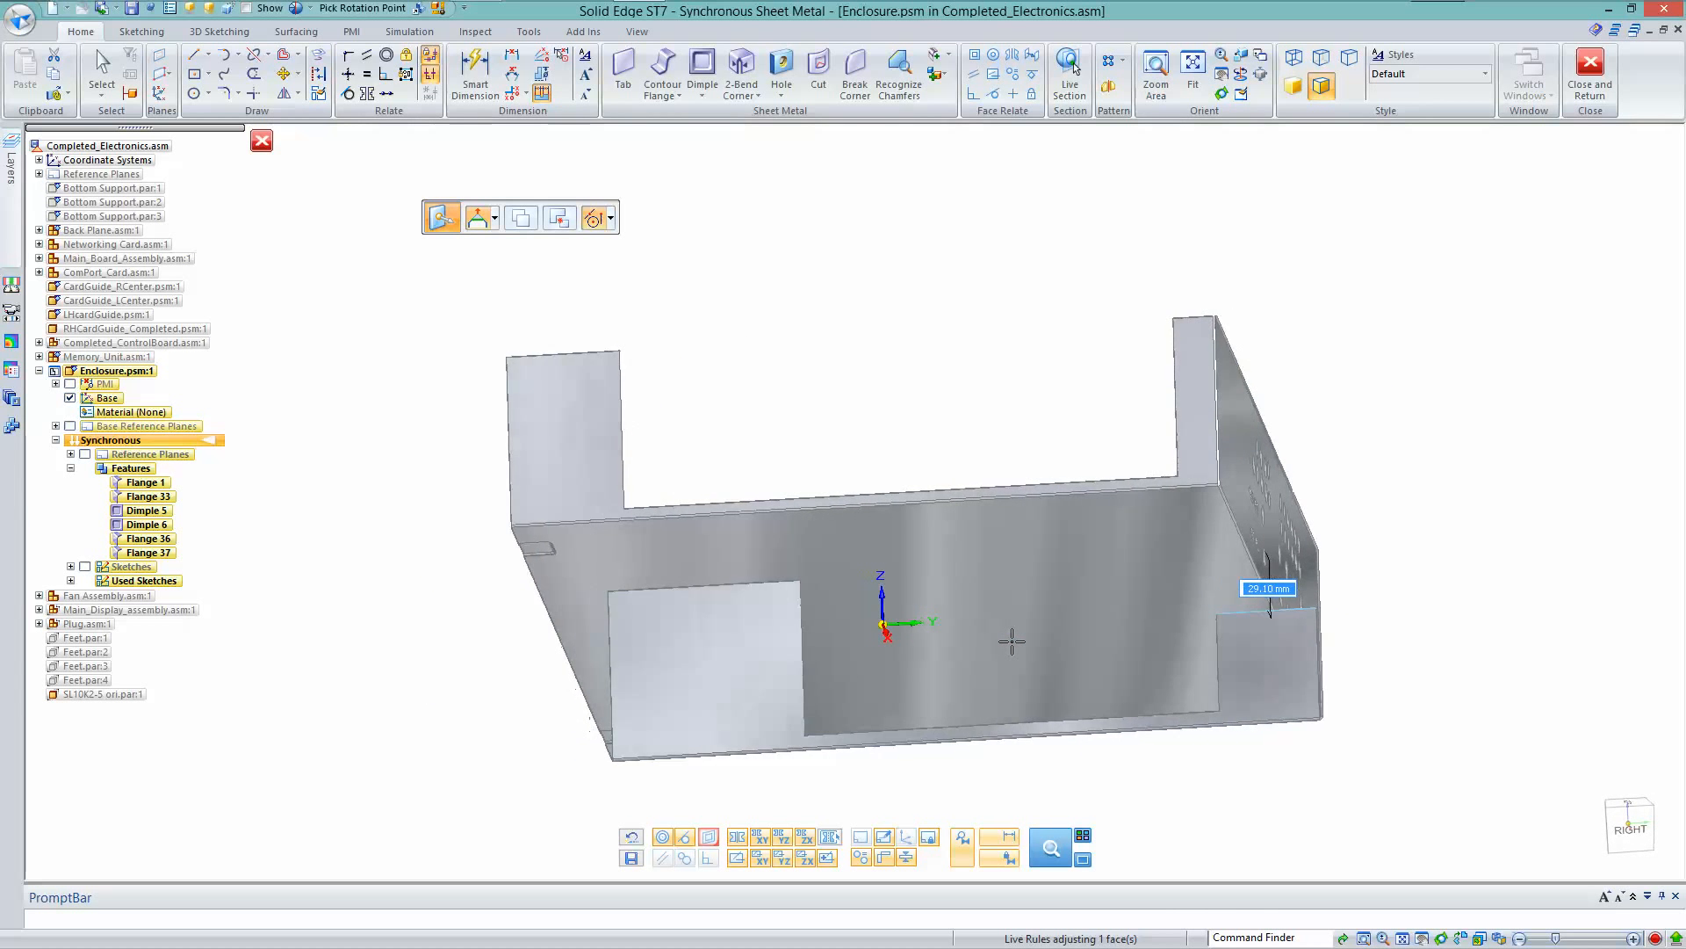
pyautogui.press('Left')
pyautogui.press('Left')
pyautogui.press('Left')
pyautogui.press('Left')
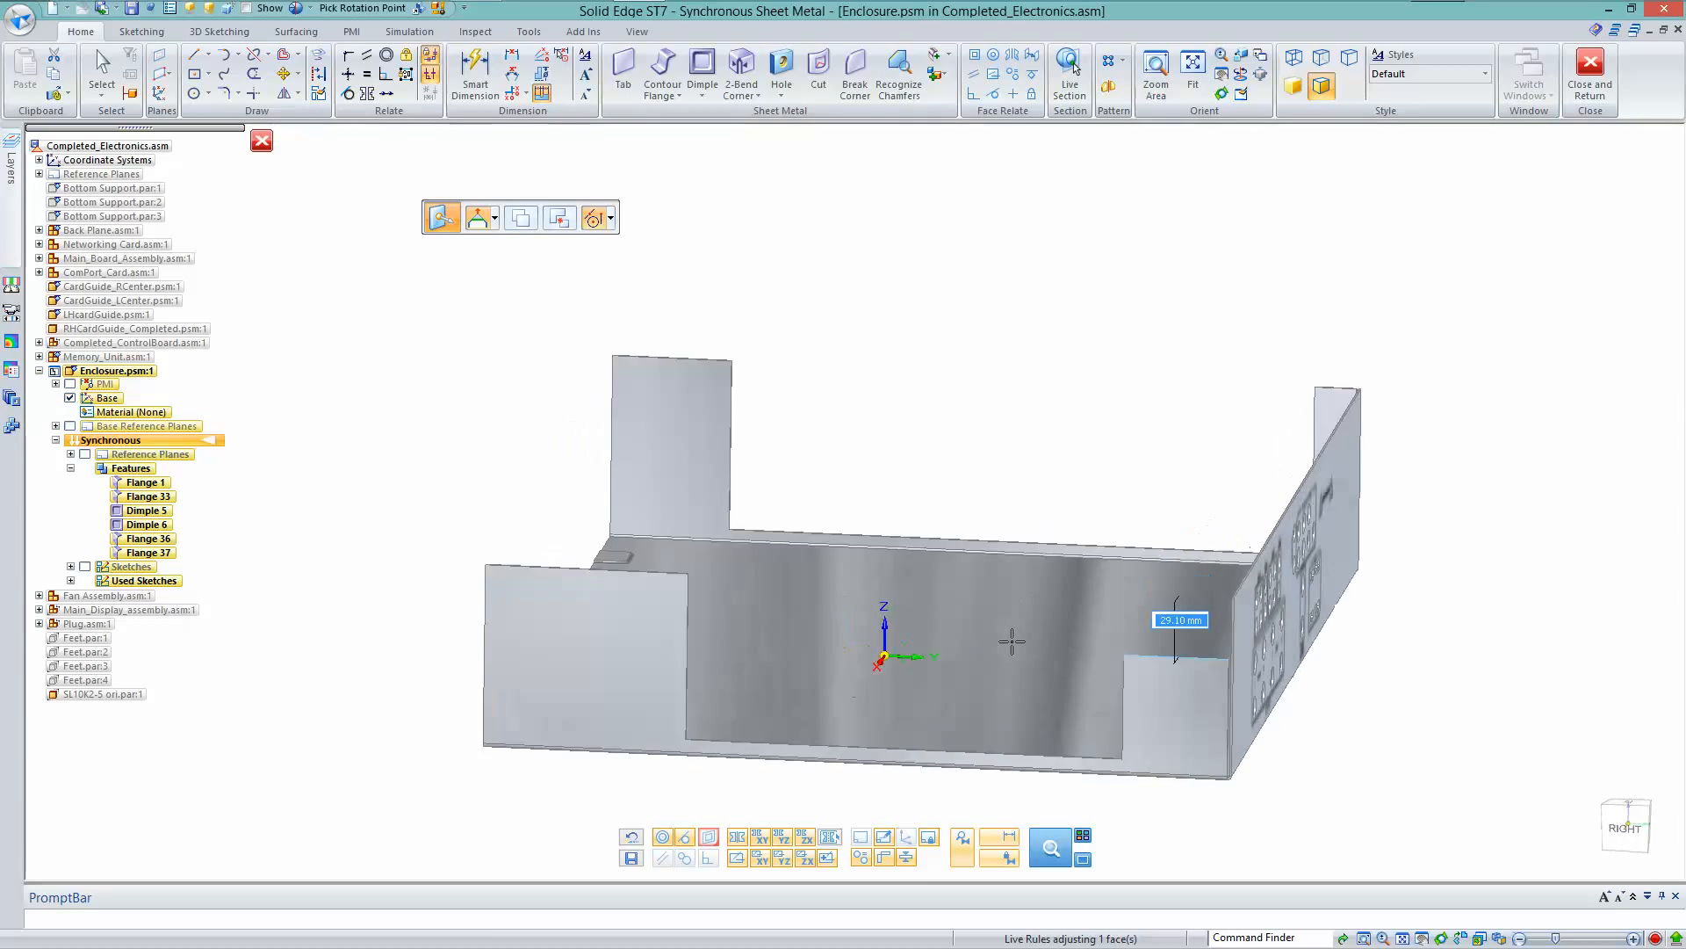
pyautogui.press('Left')
pyautogui.press('Left')
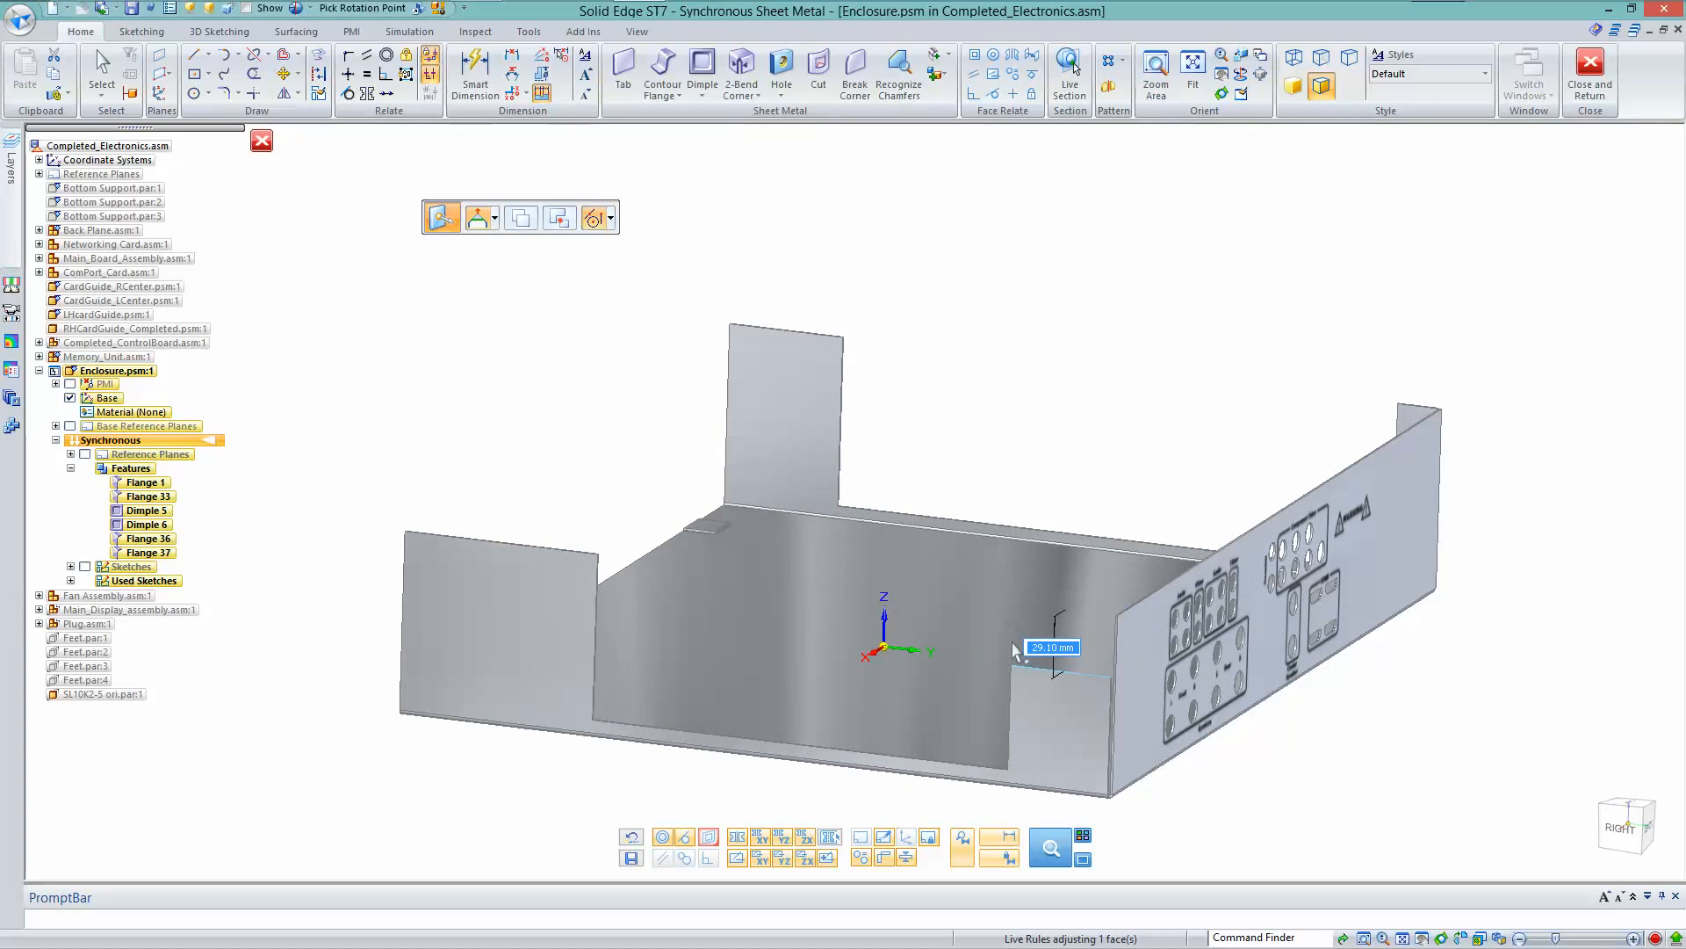
pyautogui.press('Escape')
# Lower the top face of the side flange nearest the rear panel by about 49.5 mm, moving only that face
pyautogui.click(1067, 610)
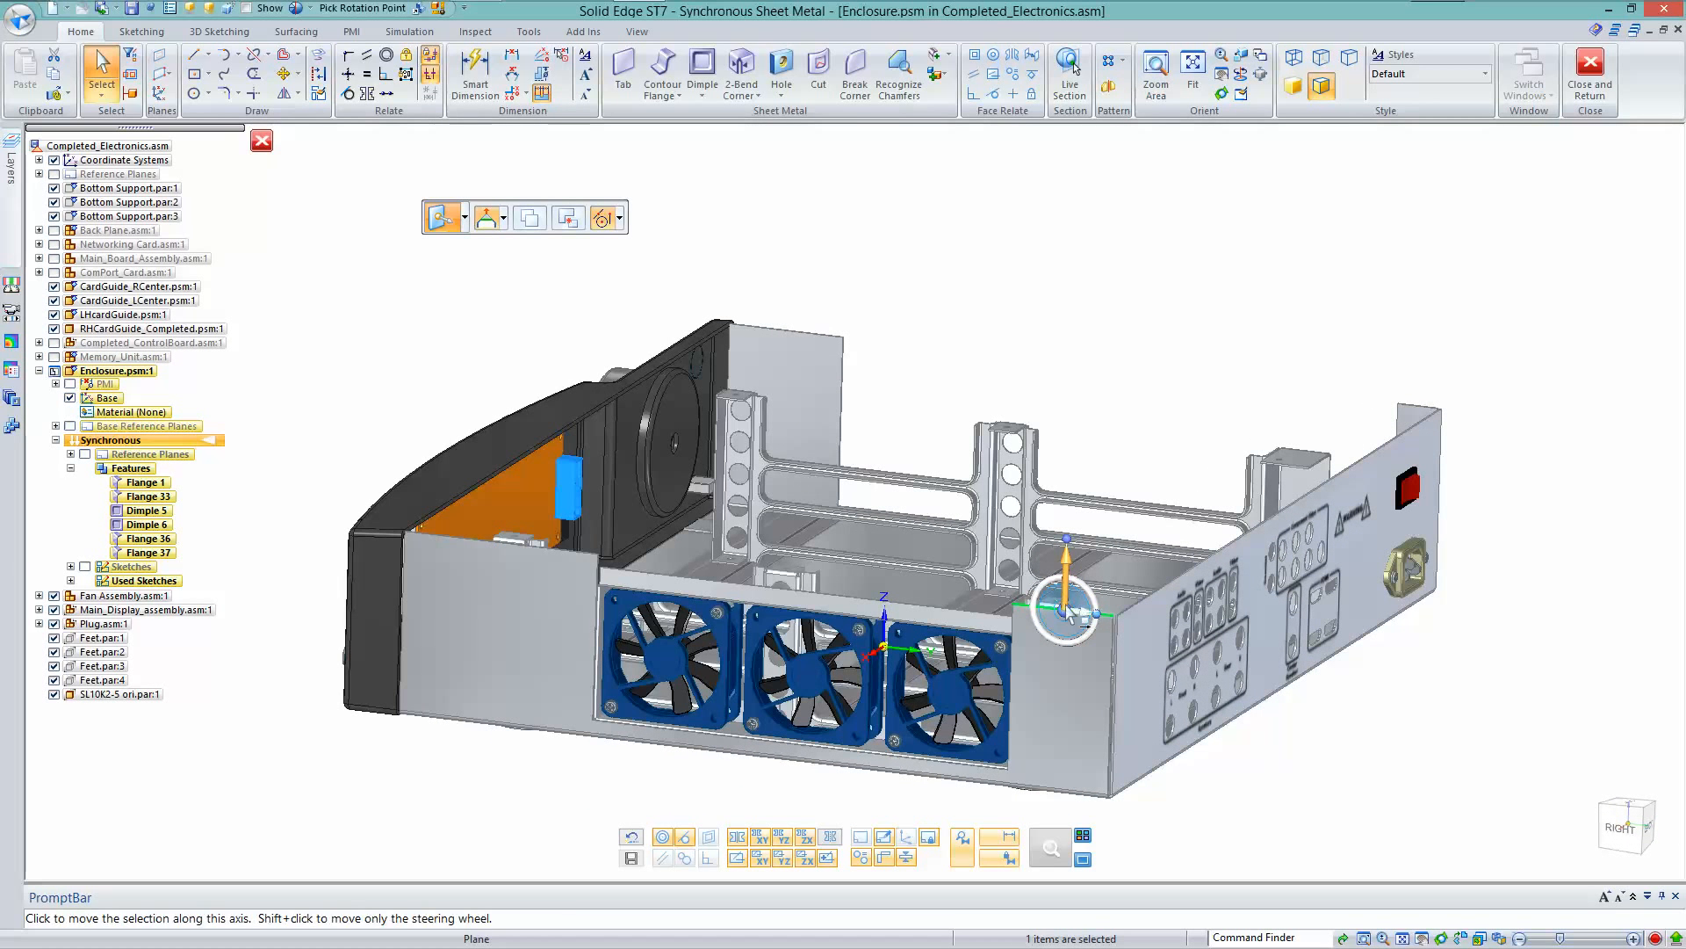
pyautogui.click(1066, 608)
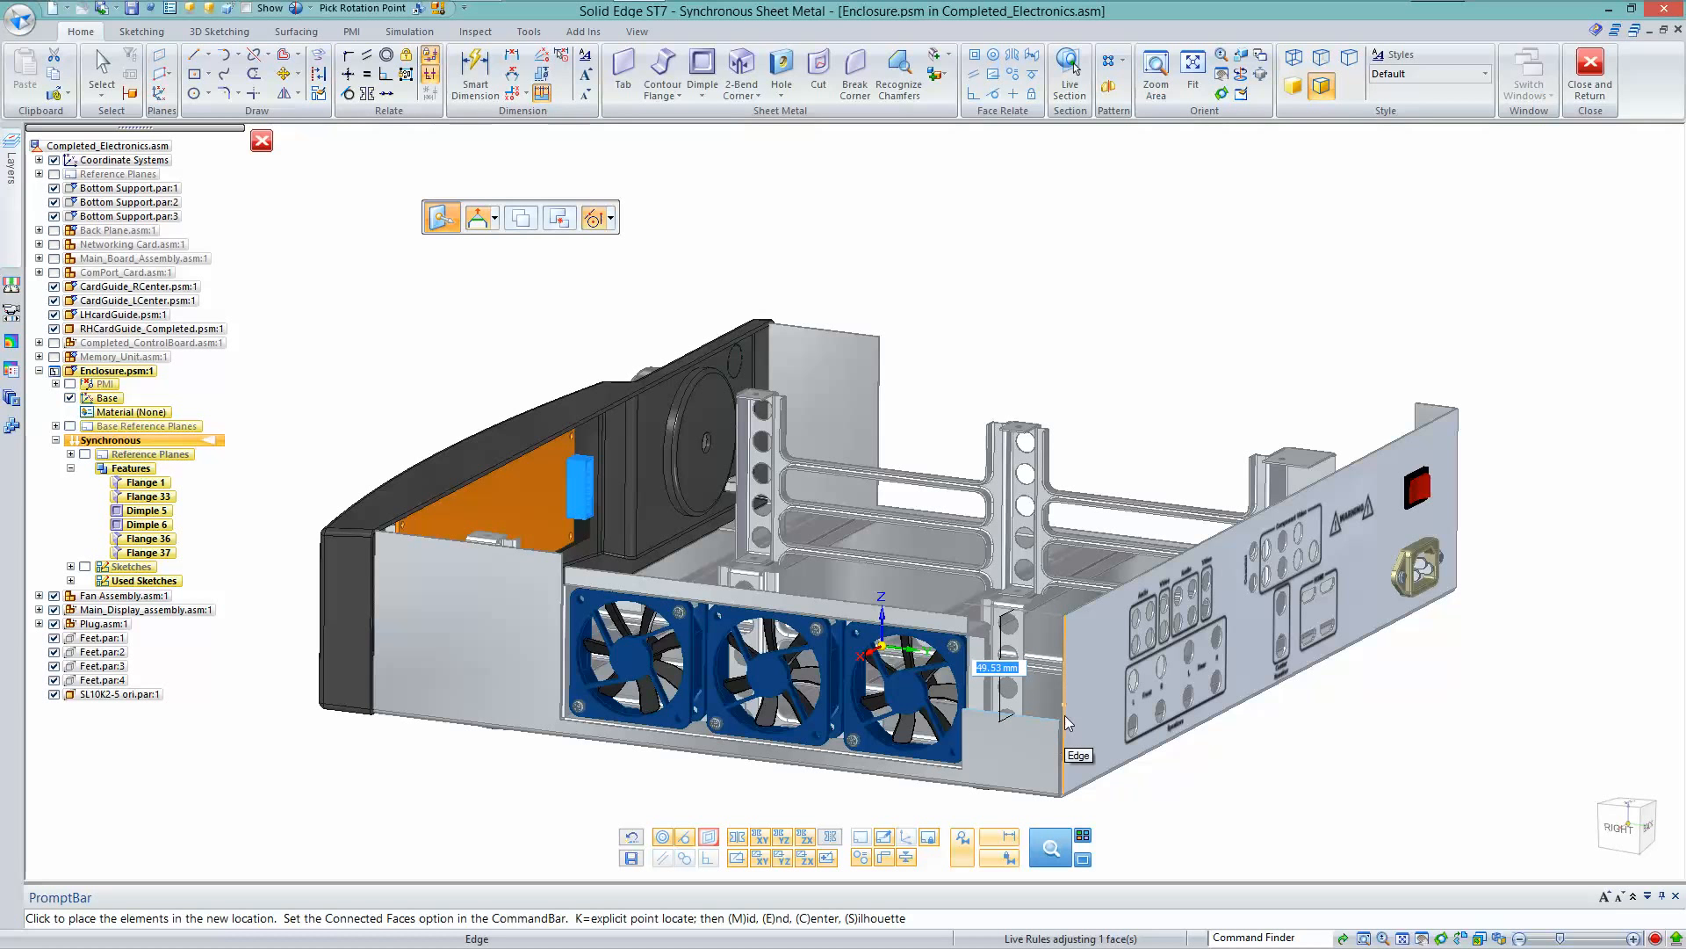
pyautogui.click(1064, 715)
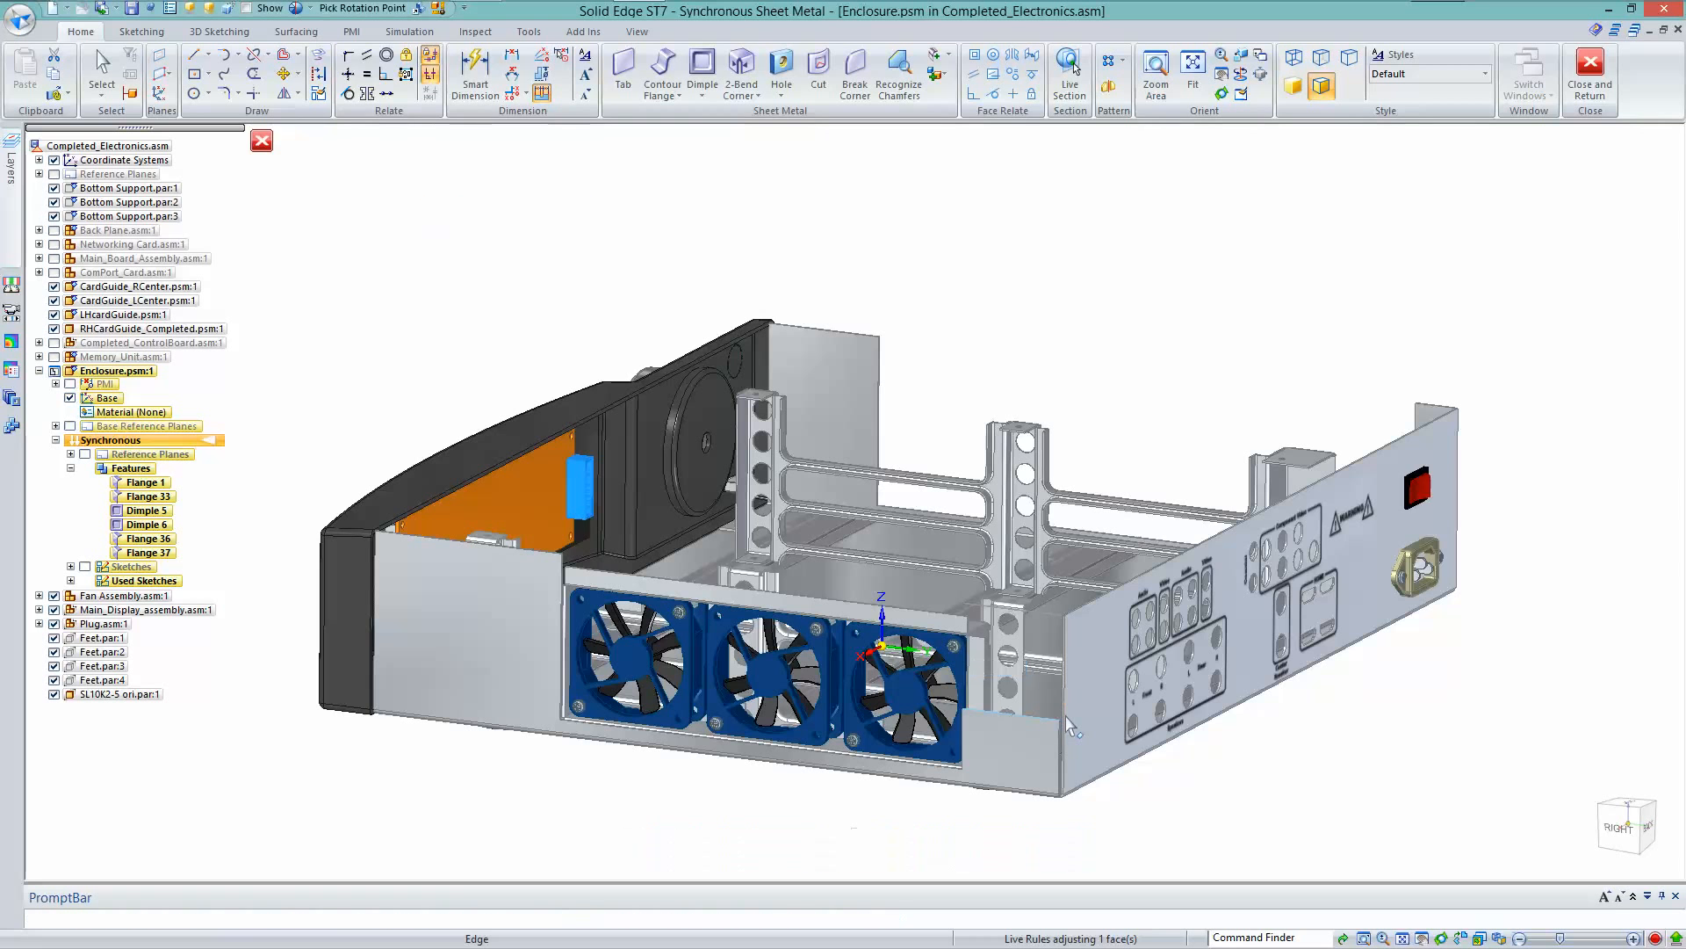
pyautogui.rightClick(1128, 812)
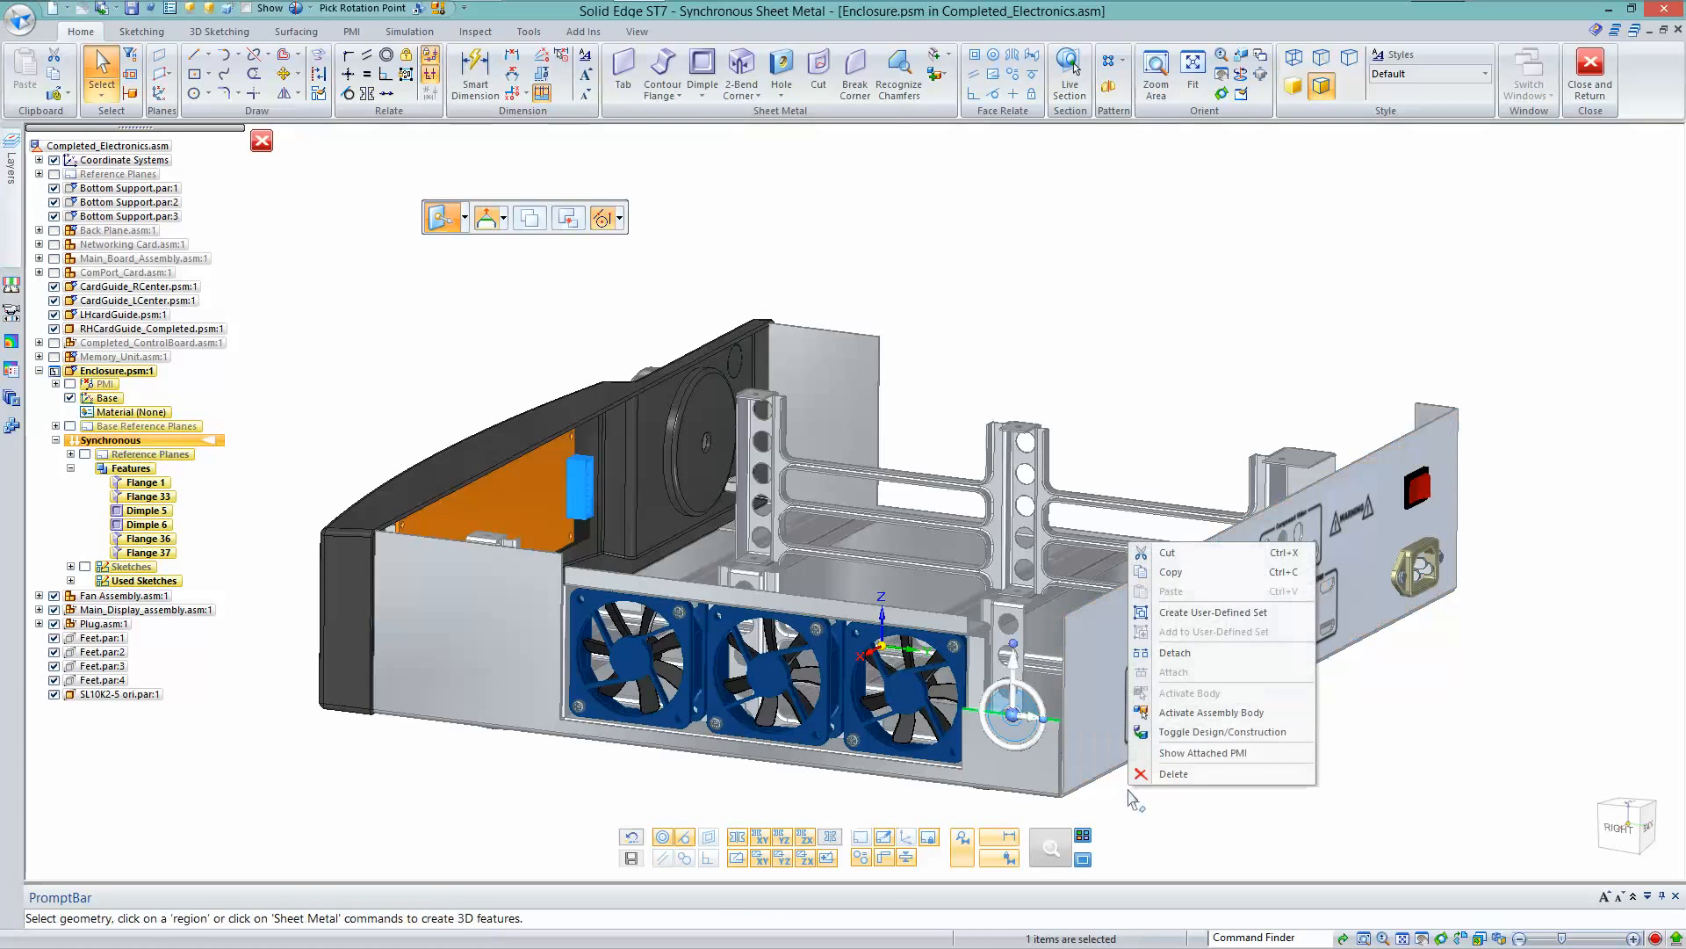
pyautogui.click(1178, 814)
pyautogui.click(1179, 814)
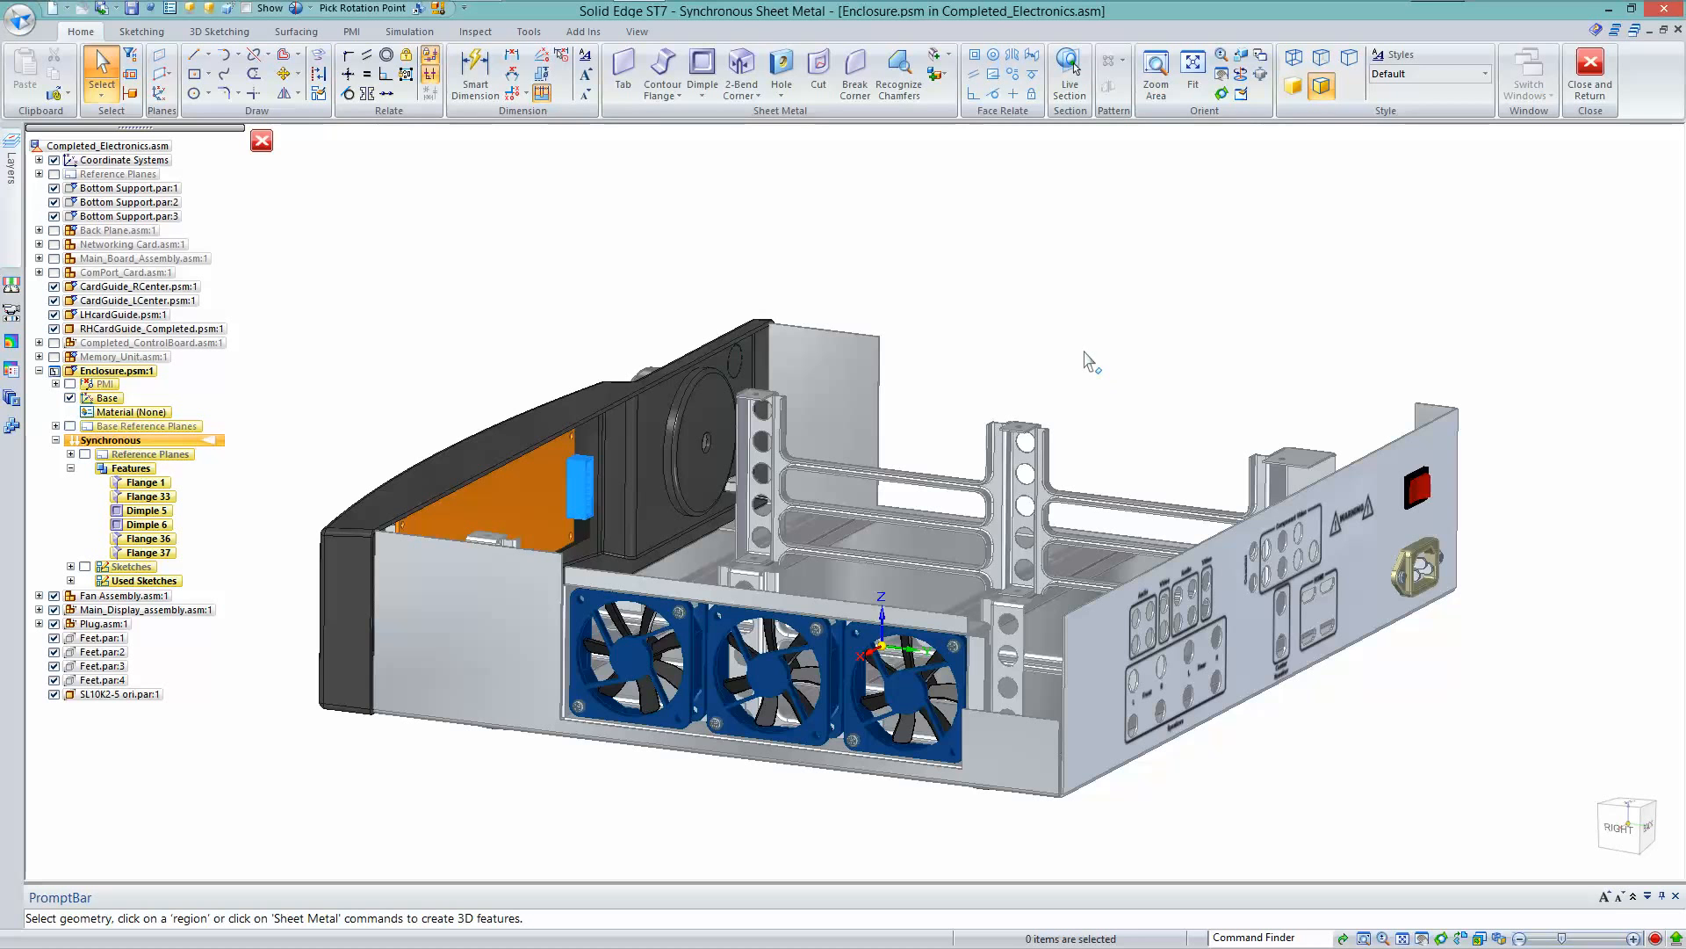
# Hide the surrounding components and add a 30 mm inward partial flange, Material Inside, on the top edge of the side flange nearest the front display
pyautogui.hotkey('ctrl', 'shift', 'p')
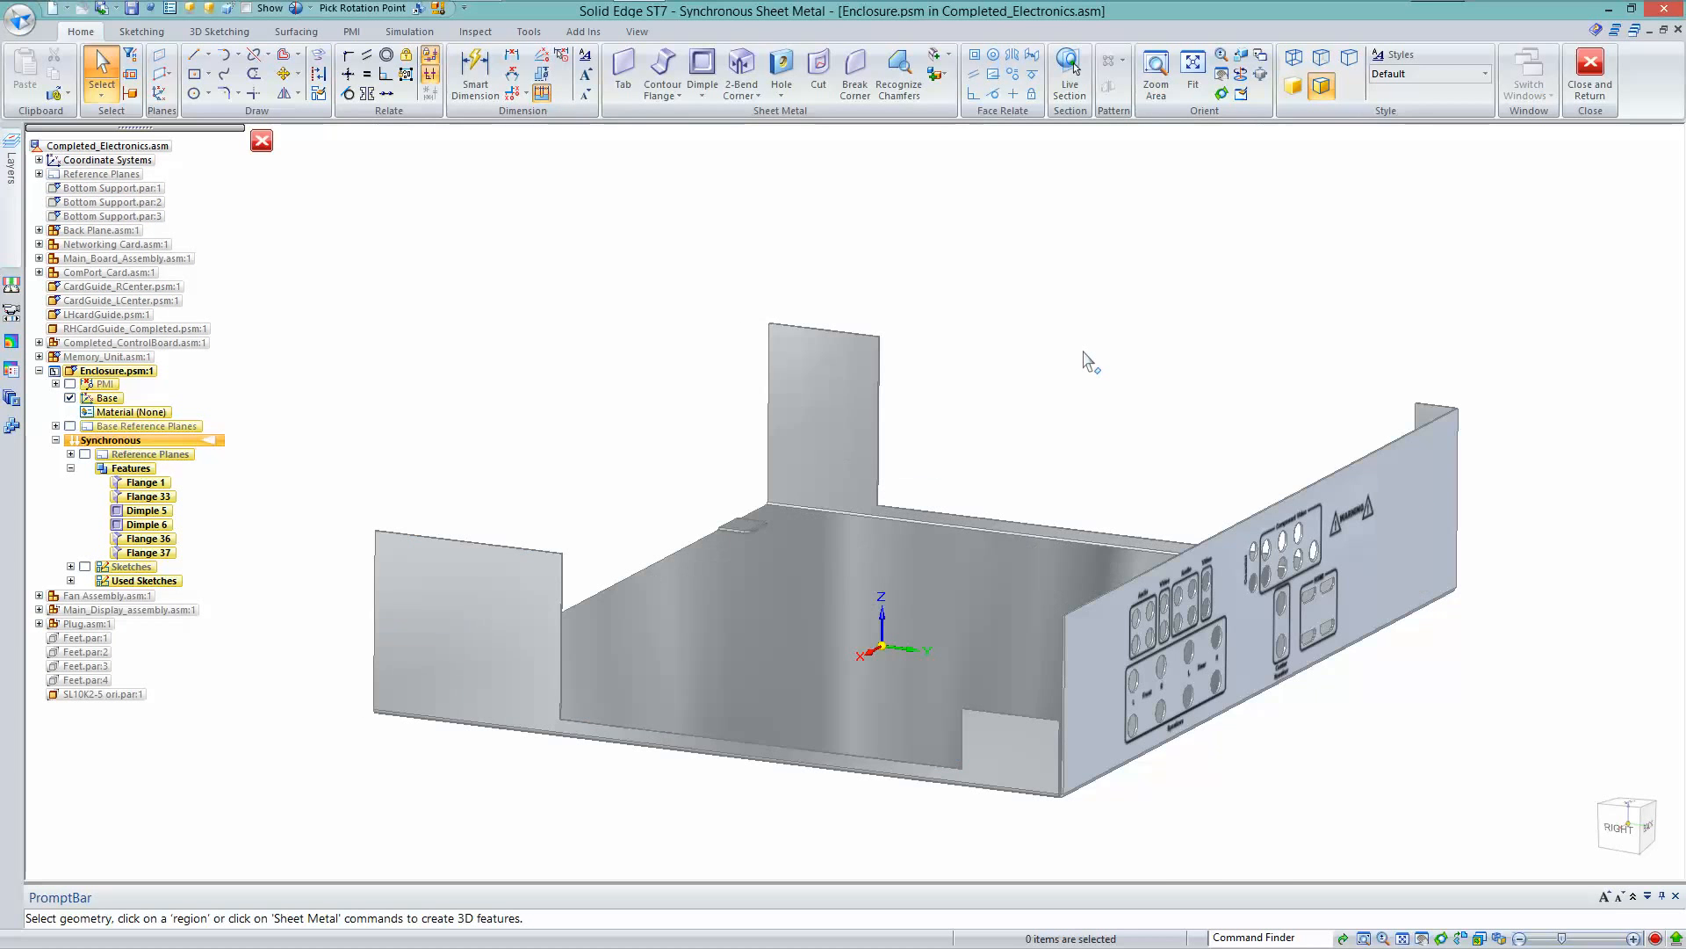
pyautogui.moveTo(1090, 351); pyautogui.dragTo(1347, 338, button='middle')
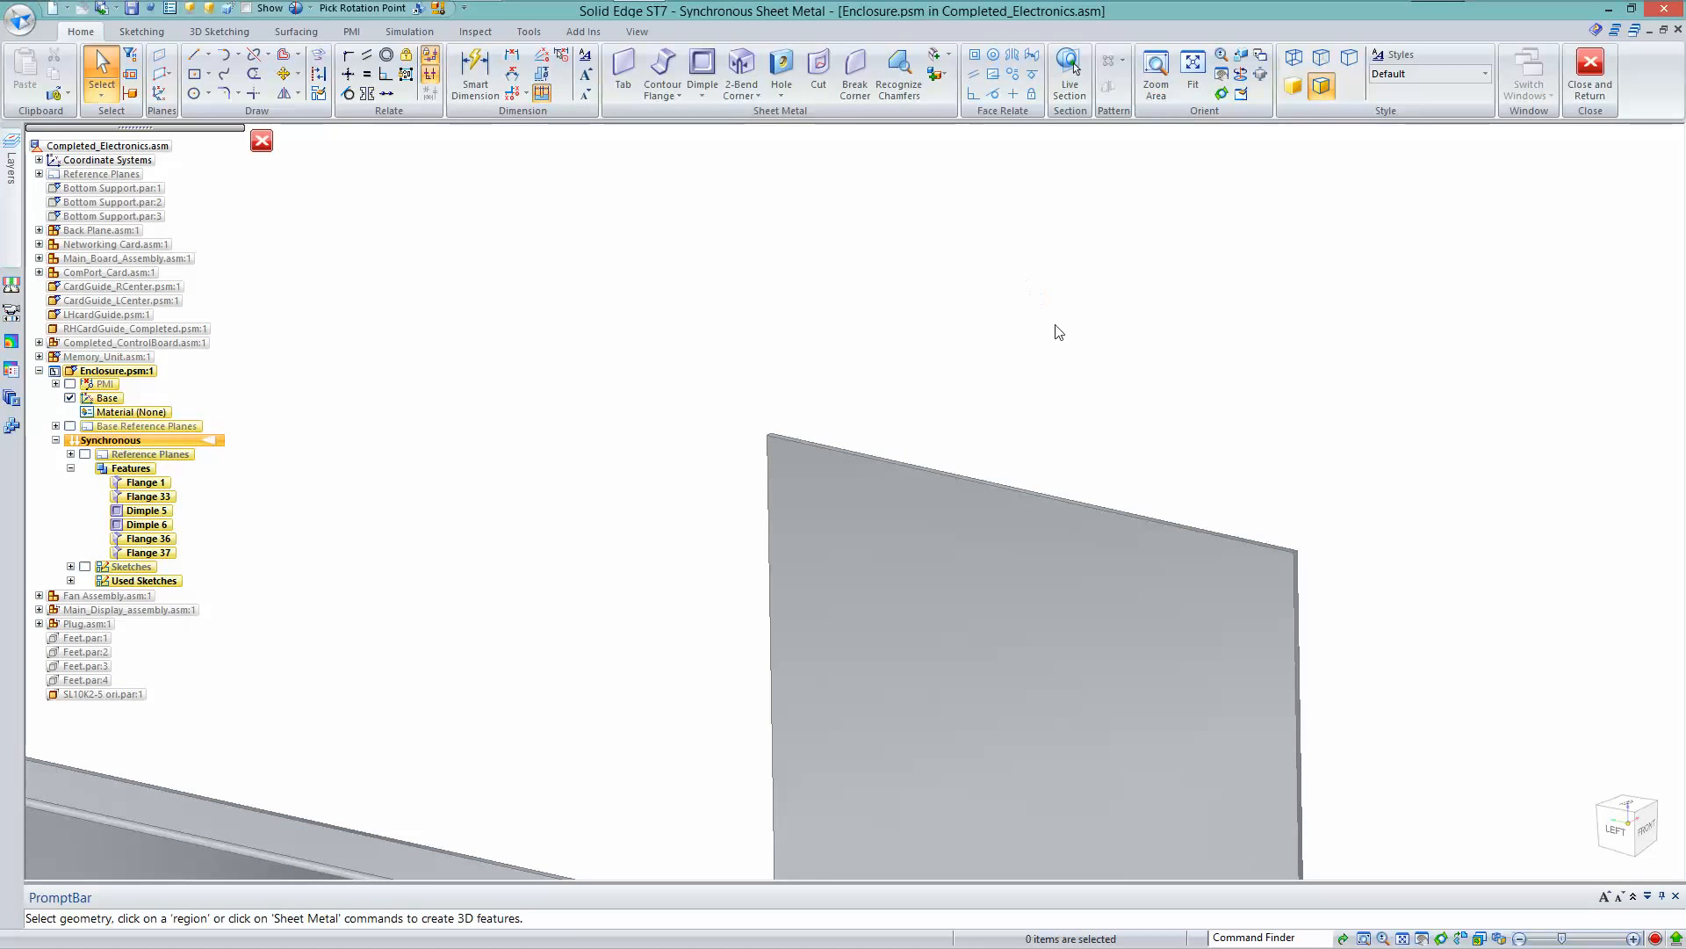
pyautogui.moveTo(1055, 322); pyautogui.dragTo(1064, 371, button='right')
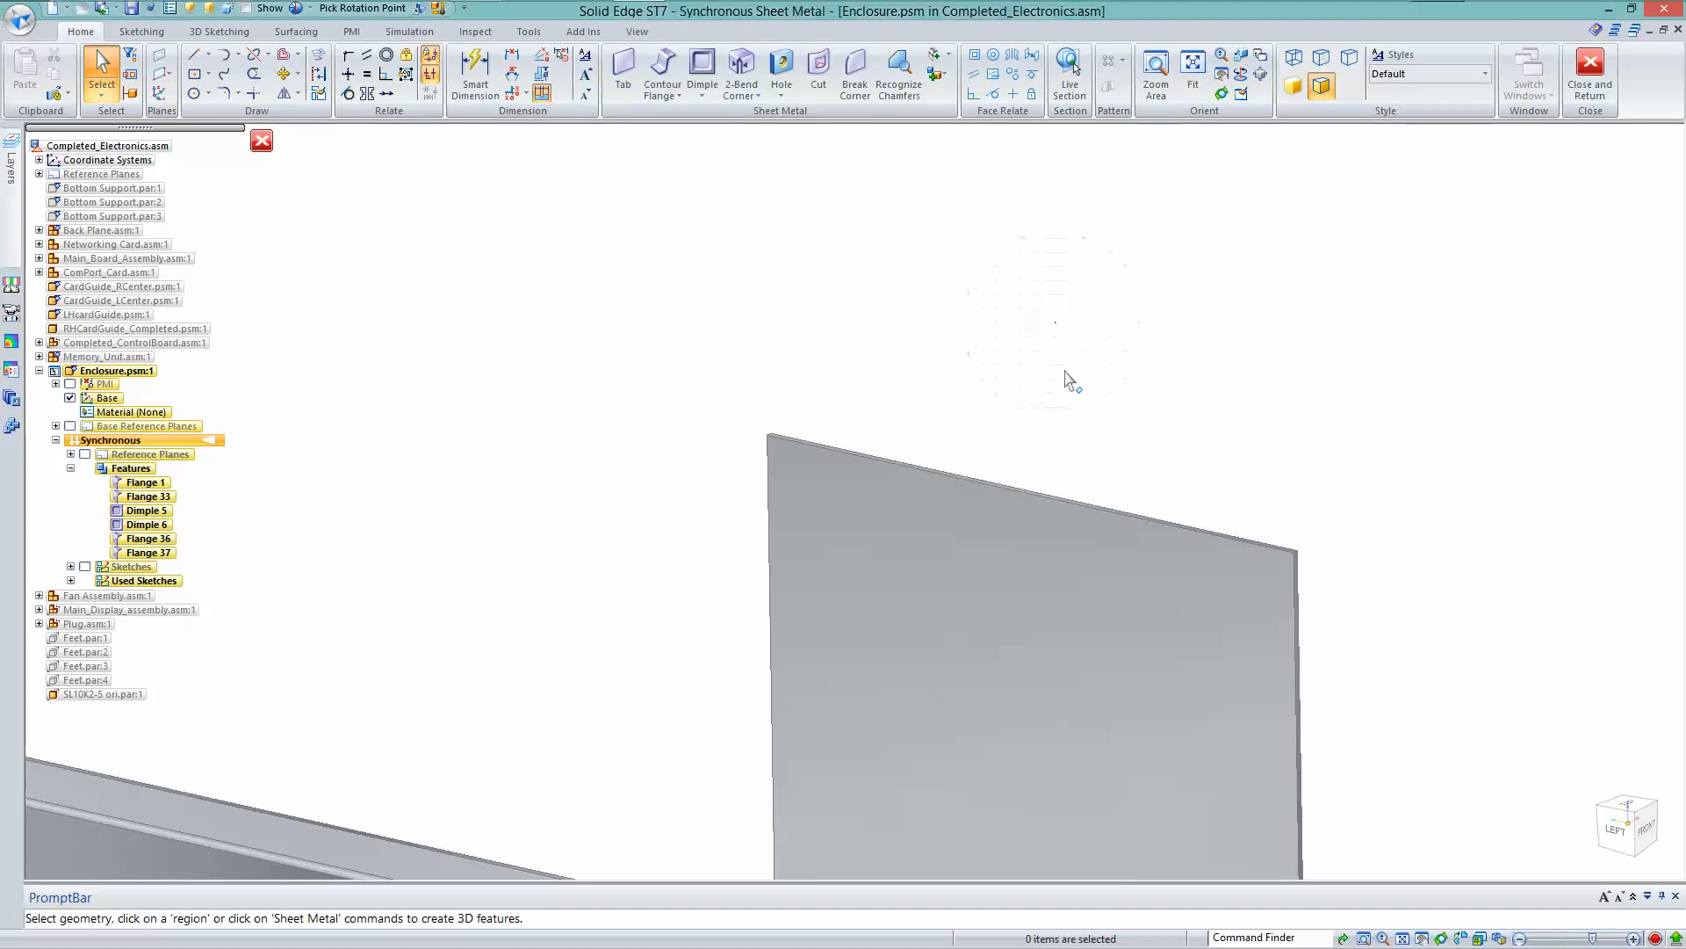
pyautogui.click(1069, 499)
pyautogui.click(1066, 465)
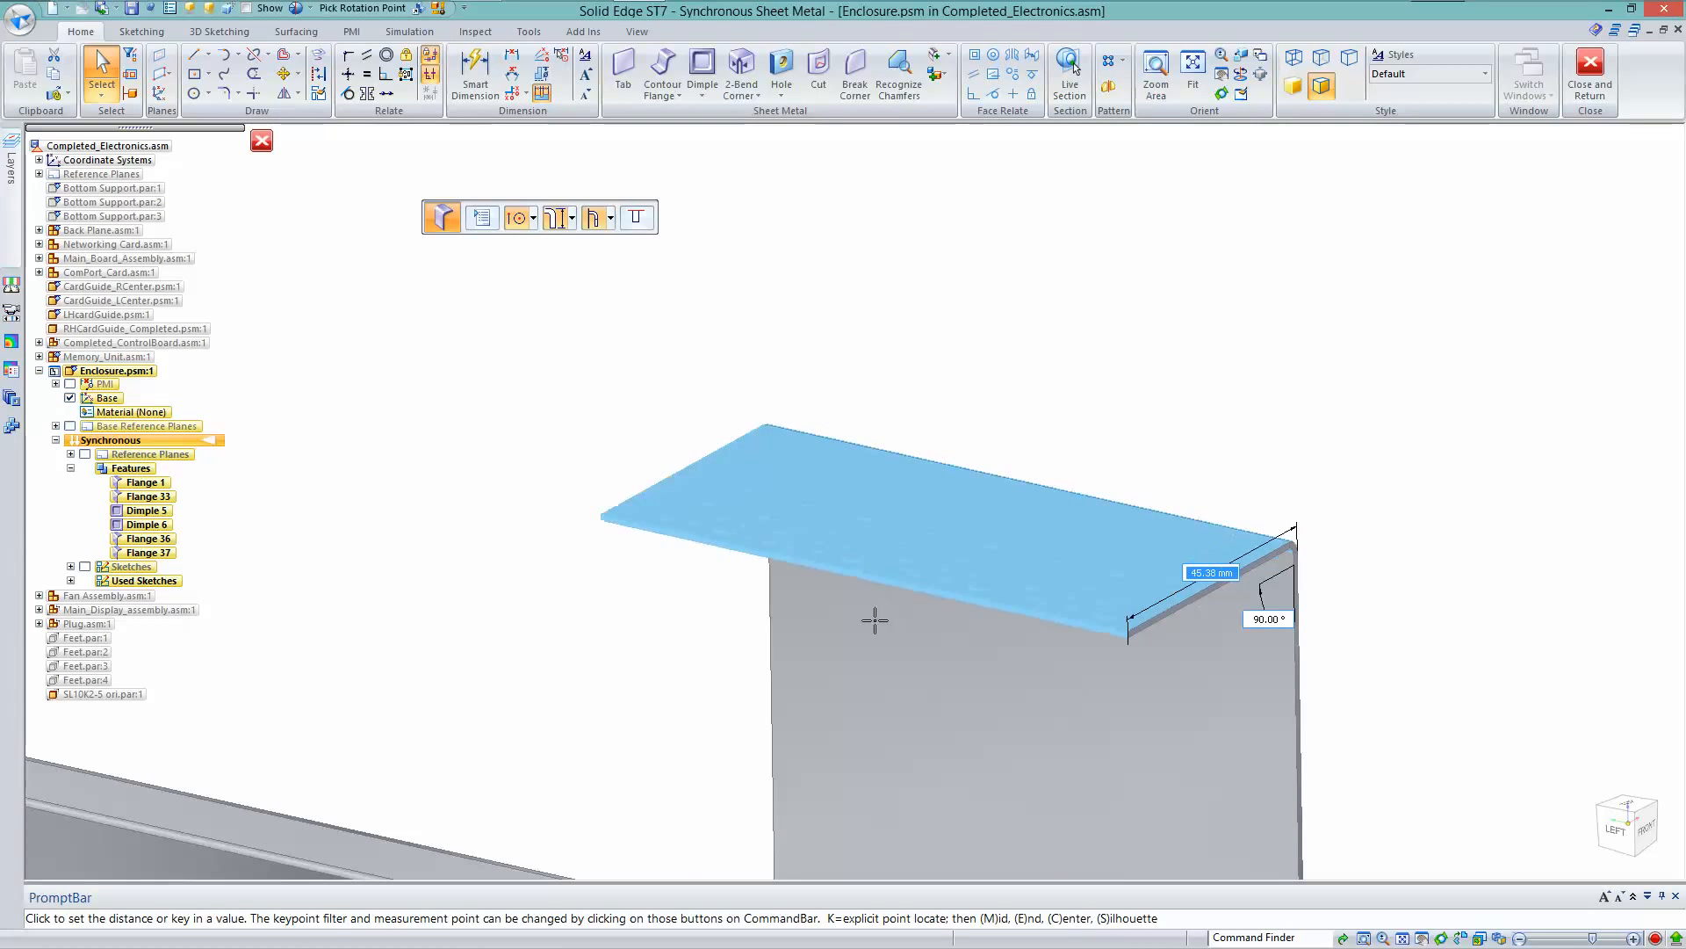
pyautogui.click(637, 217)
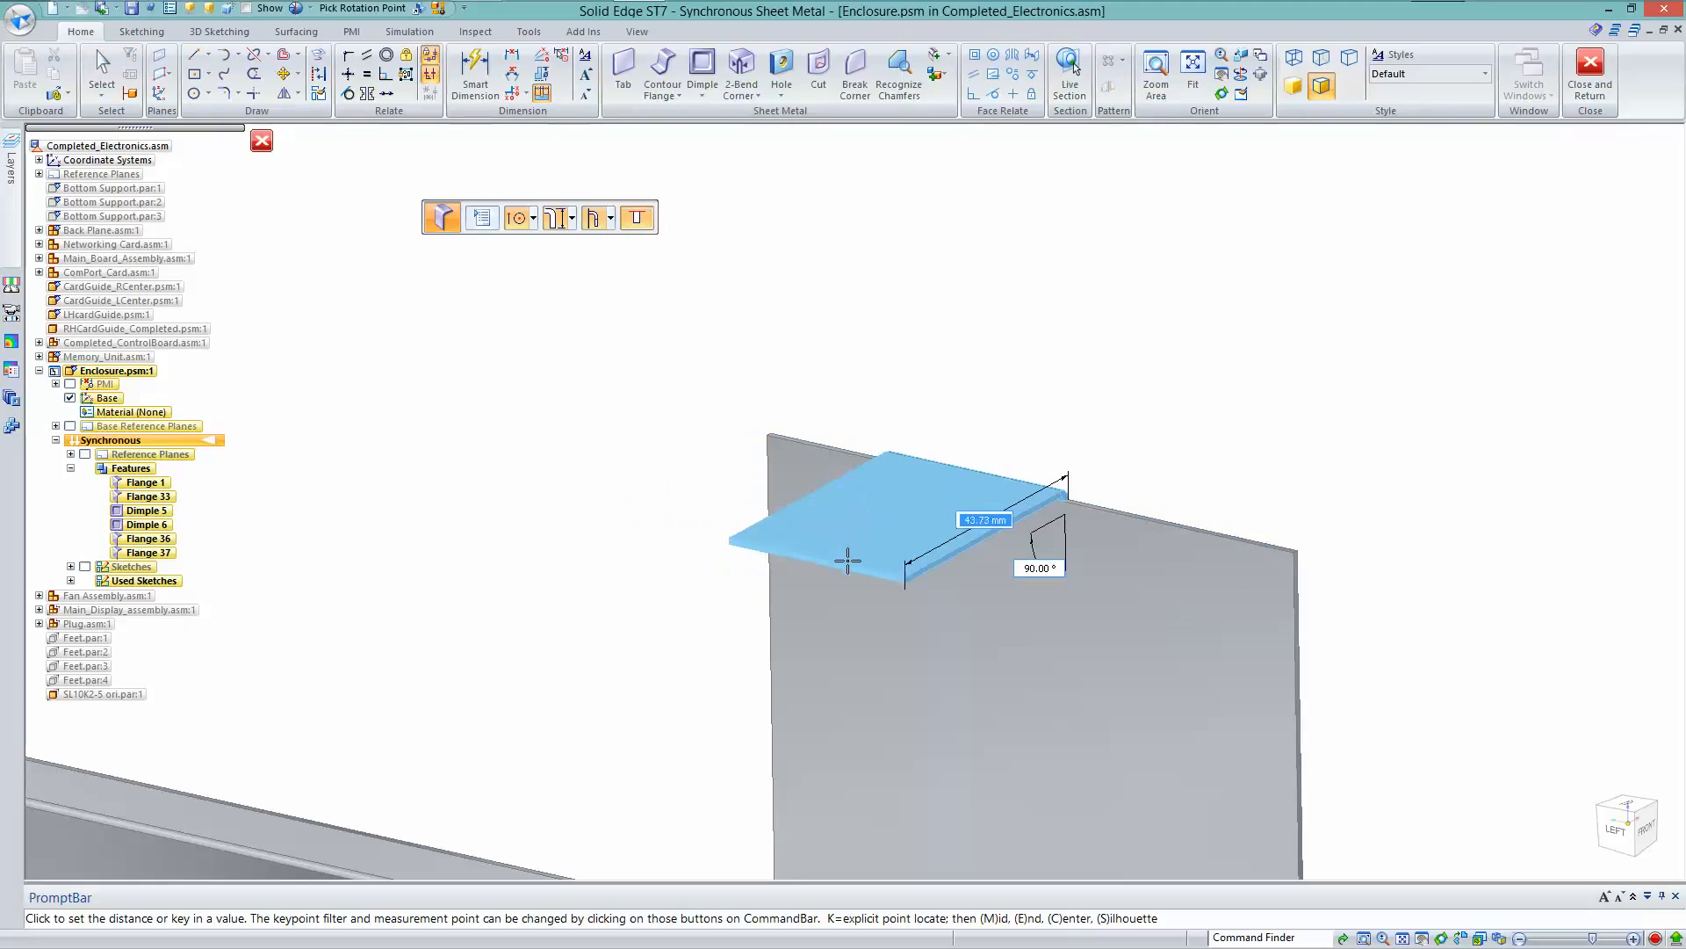
pyautogui.click(610, 217)
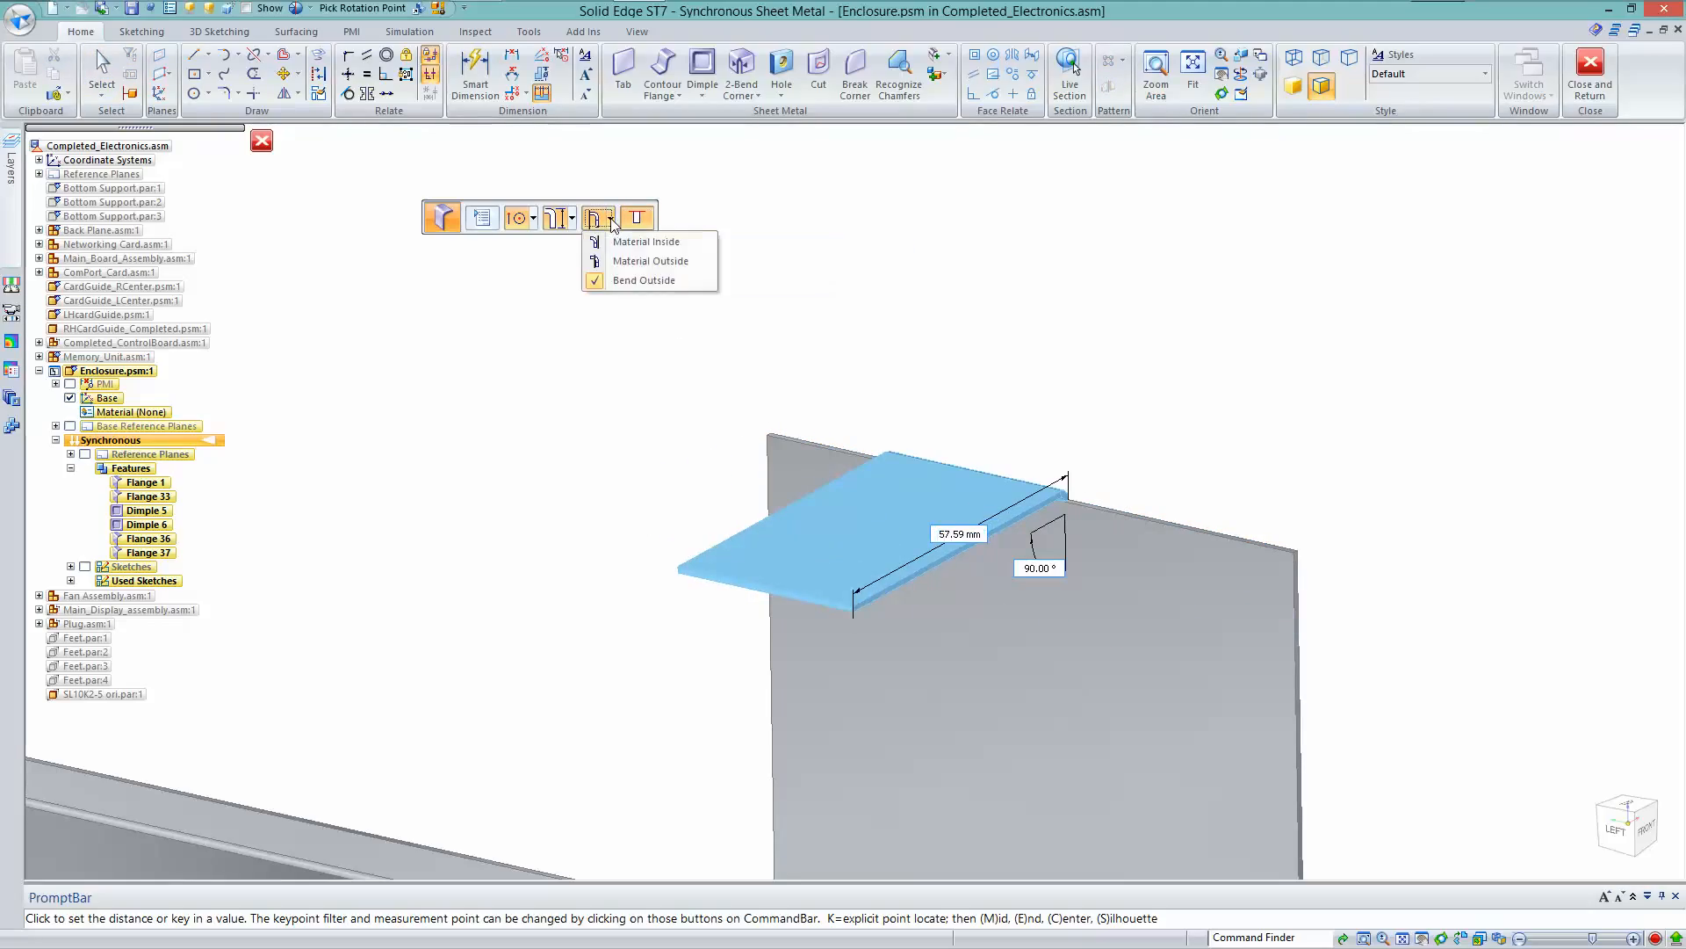
pyautogui.click(674, 243)
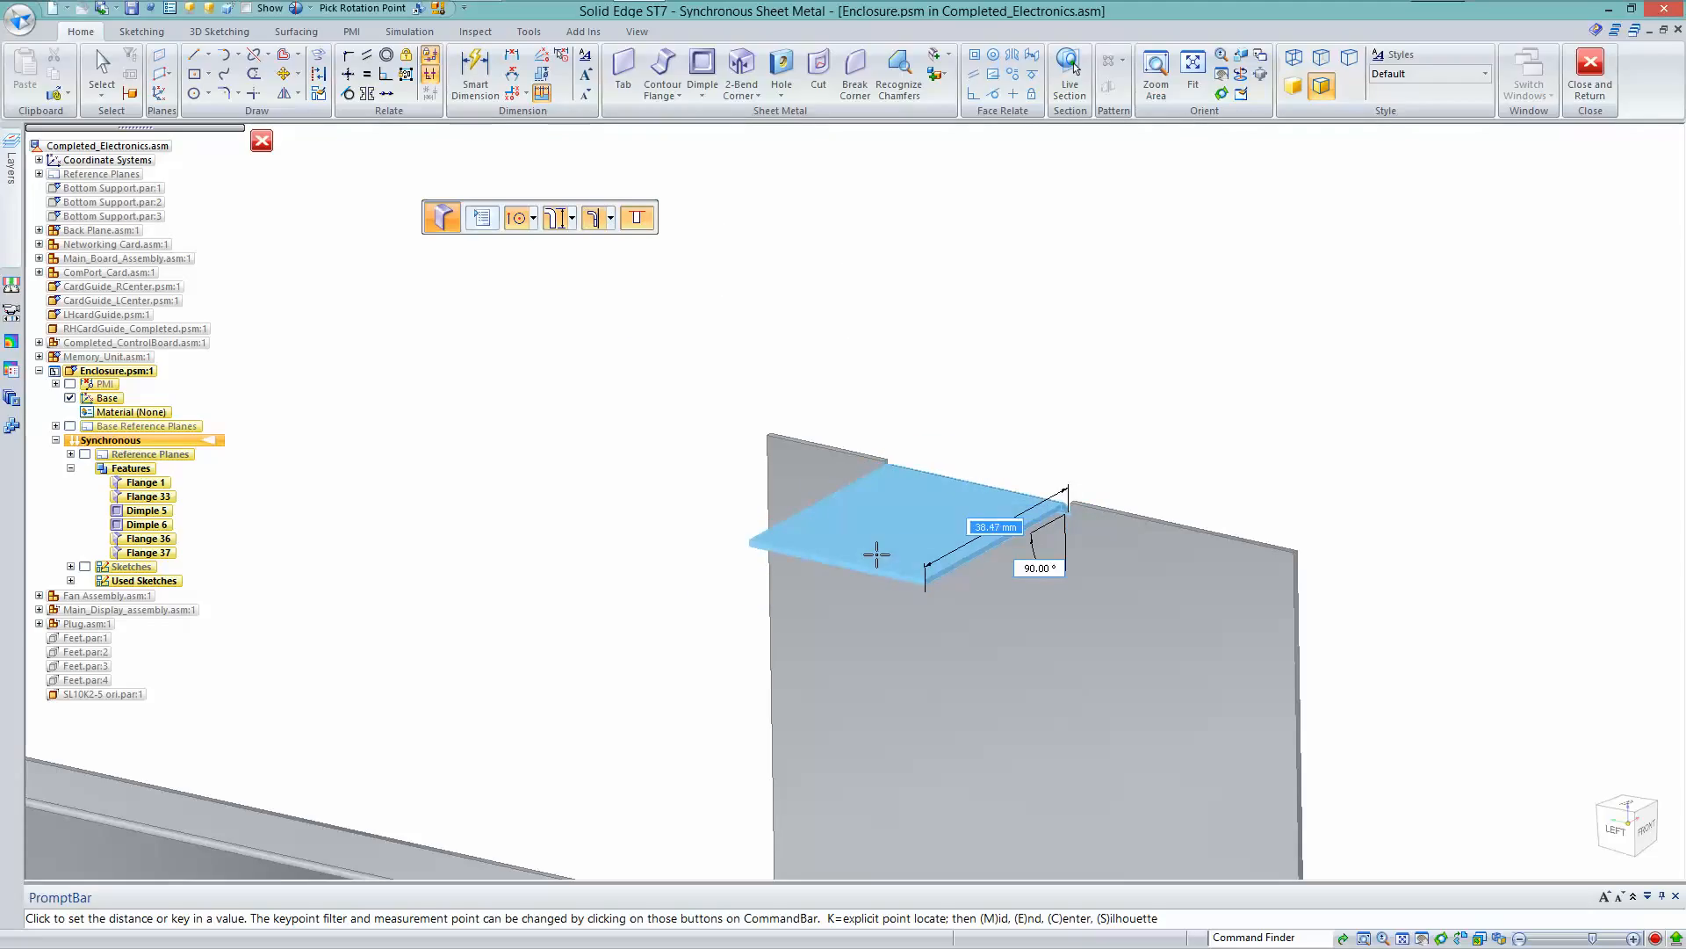
pyautogui.write('30')
pyautogui.press('Tab')
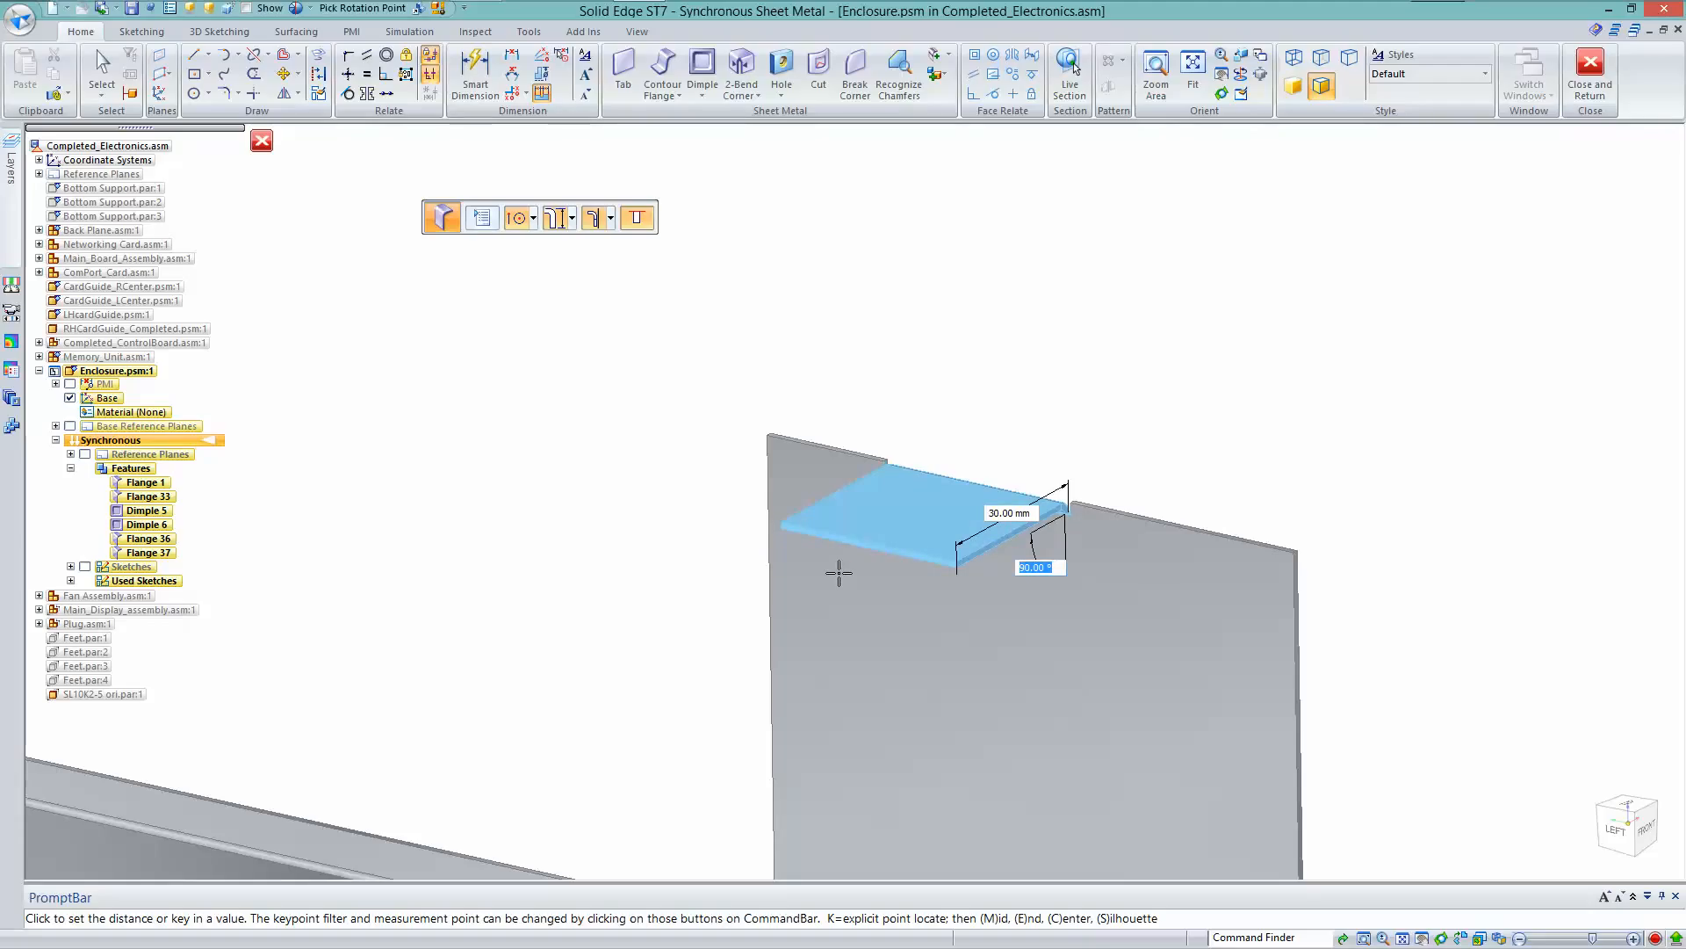
pyautogui.press('Return')
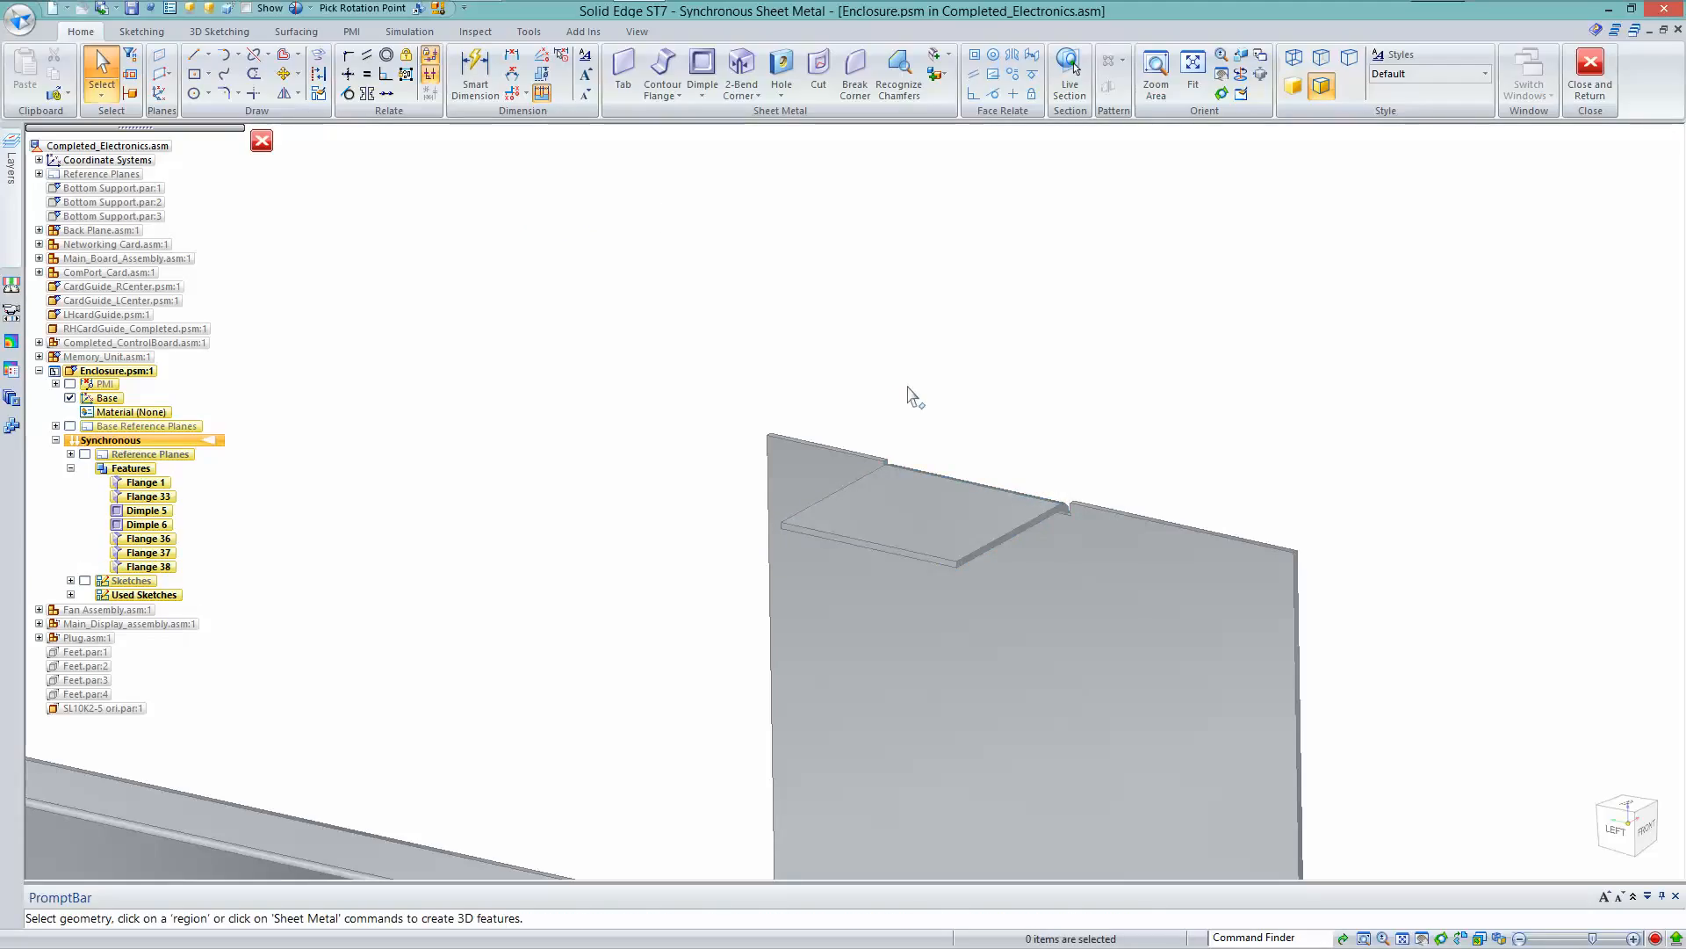
# Dimension the new partial flange's width along the bend and set it to 30 mm, adjusting both sides symmetrically
pyautogui.rightClick(1061, 416)
pyautogui.click(1012, 408)
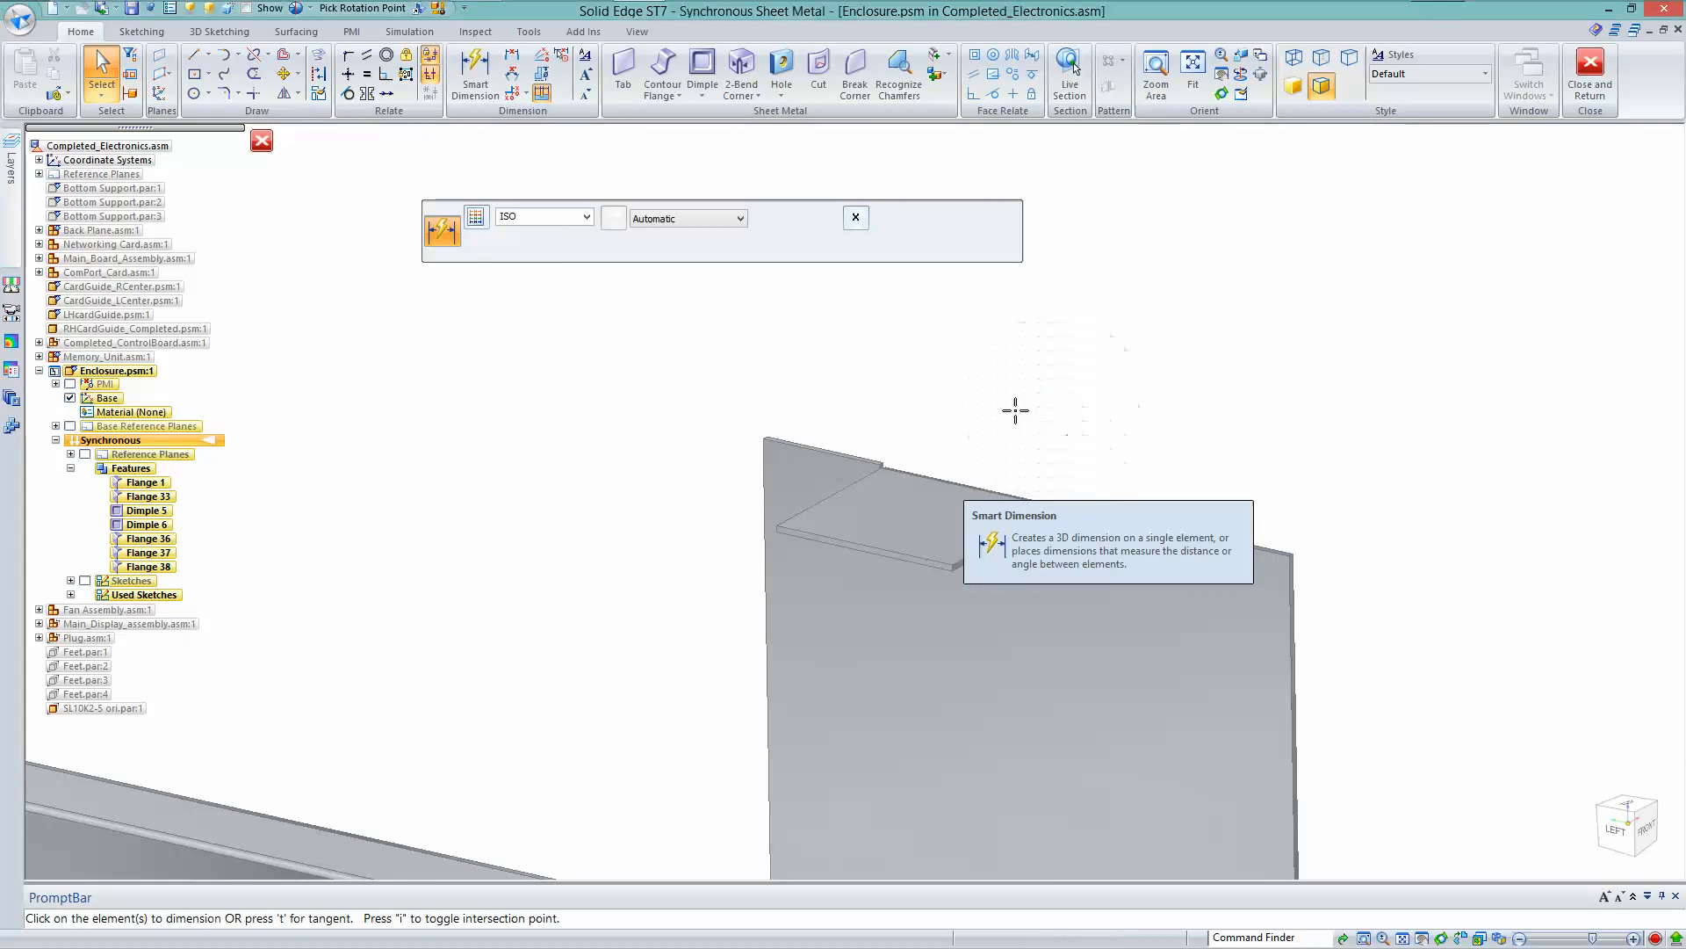
pyautogui.click(986, 483)
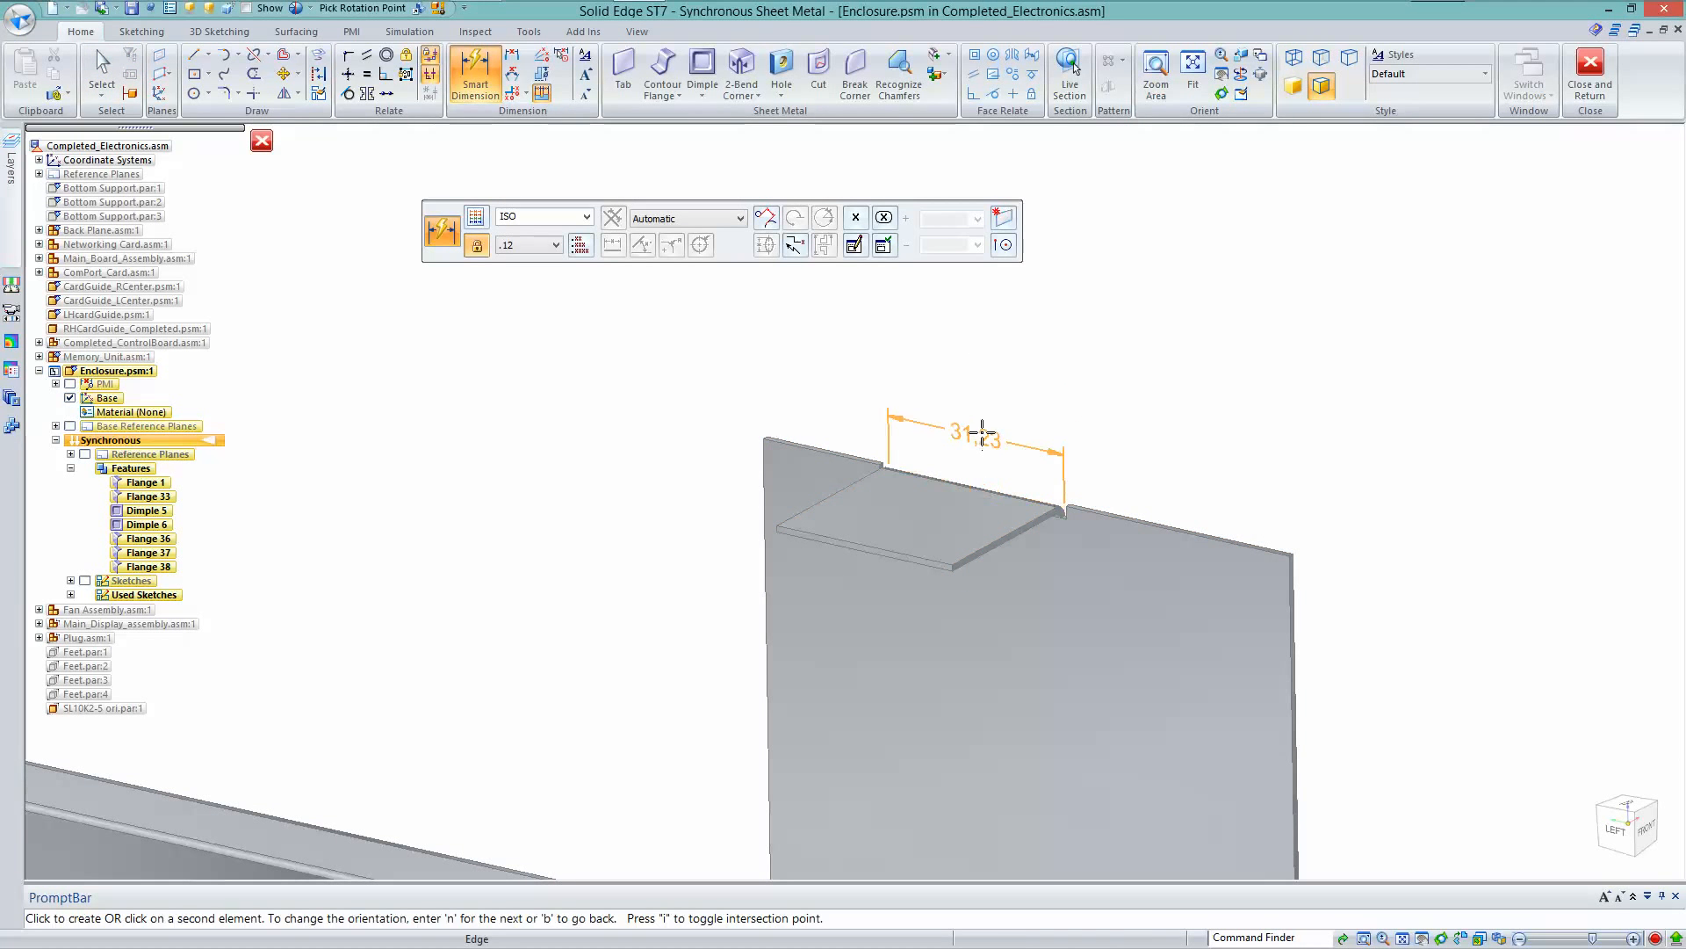
pyautogui.click(985, 422)
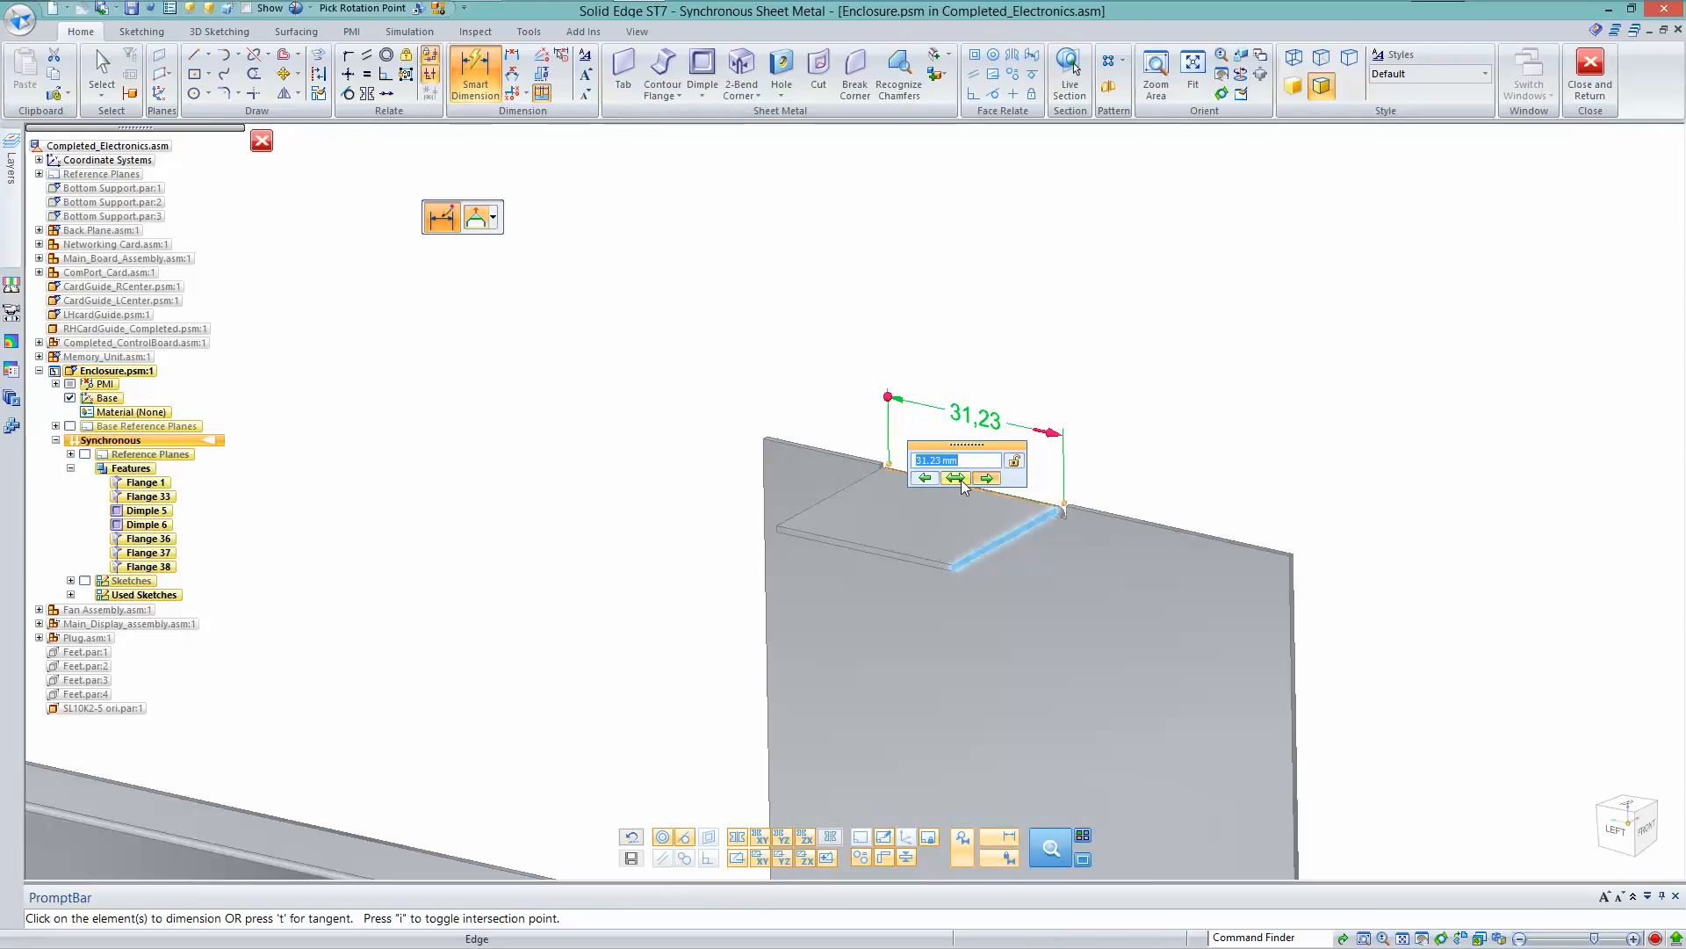
pyautogui.click(961, 477)
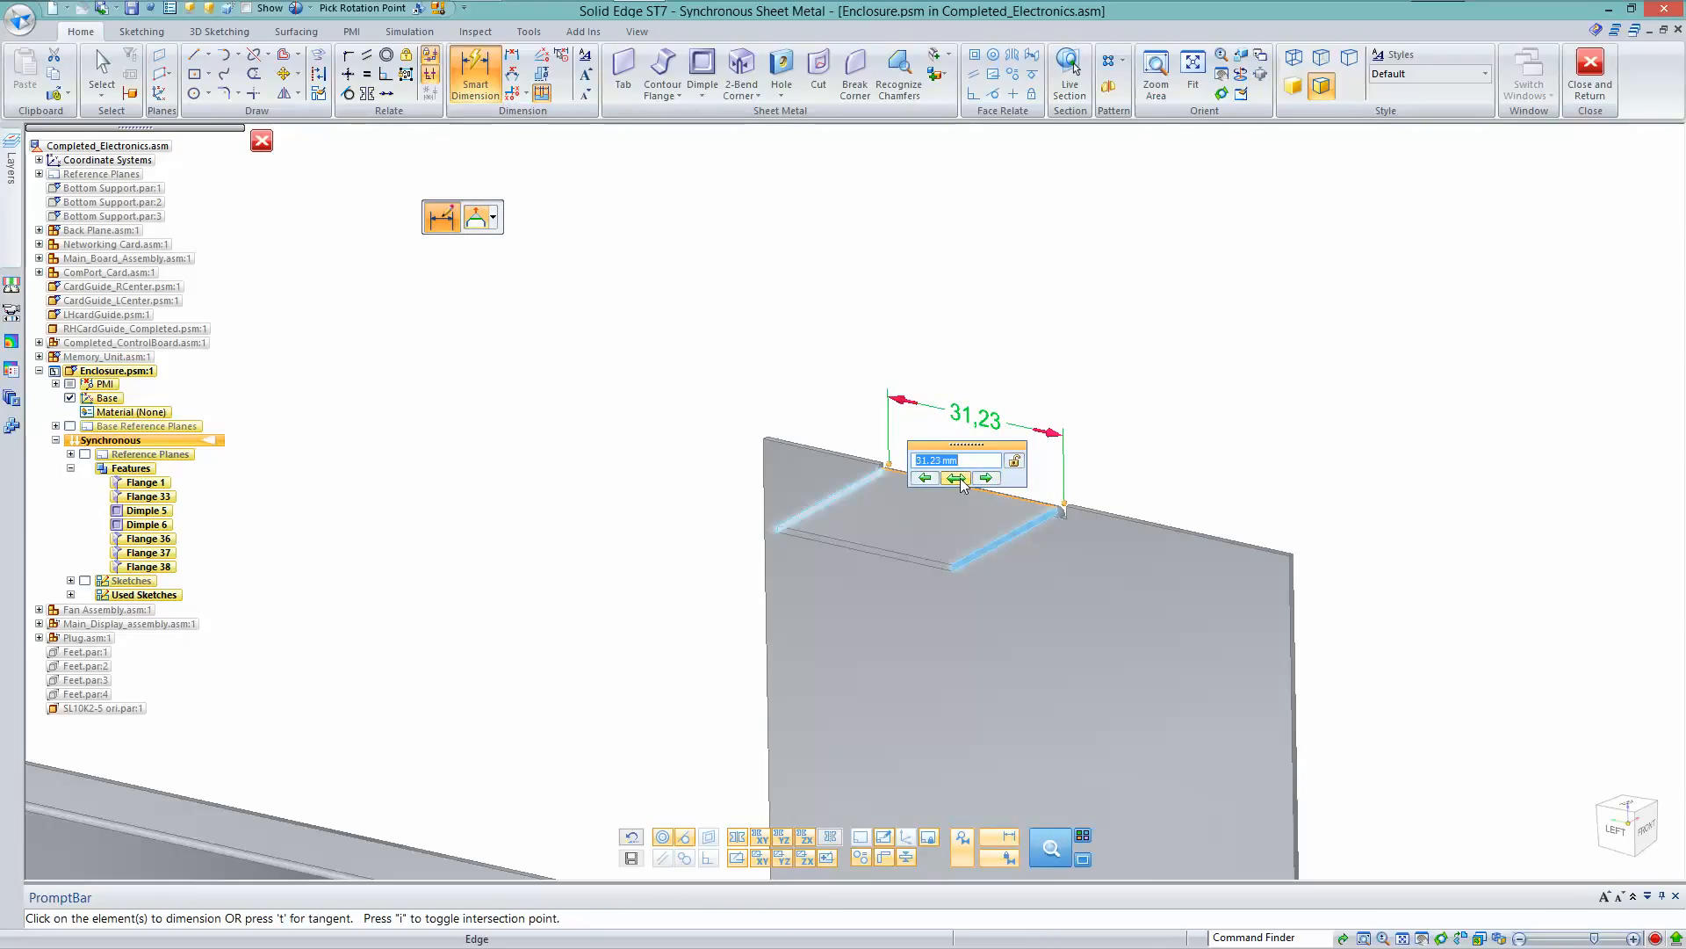
pyautogui.write('30')
pyautogui.press('Return')
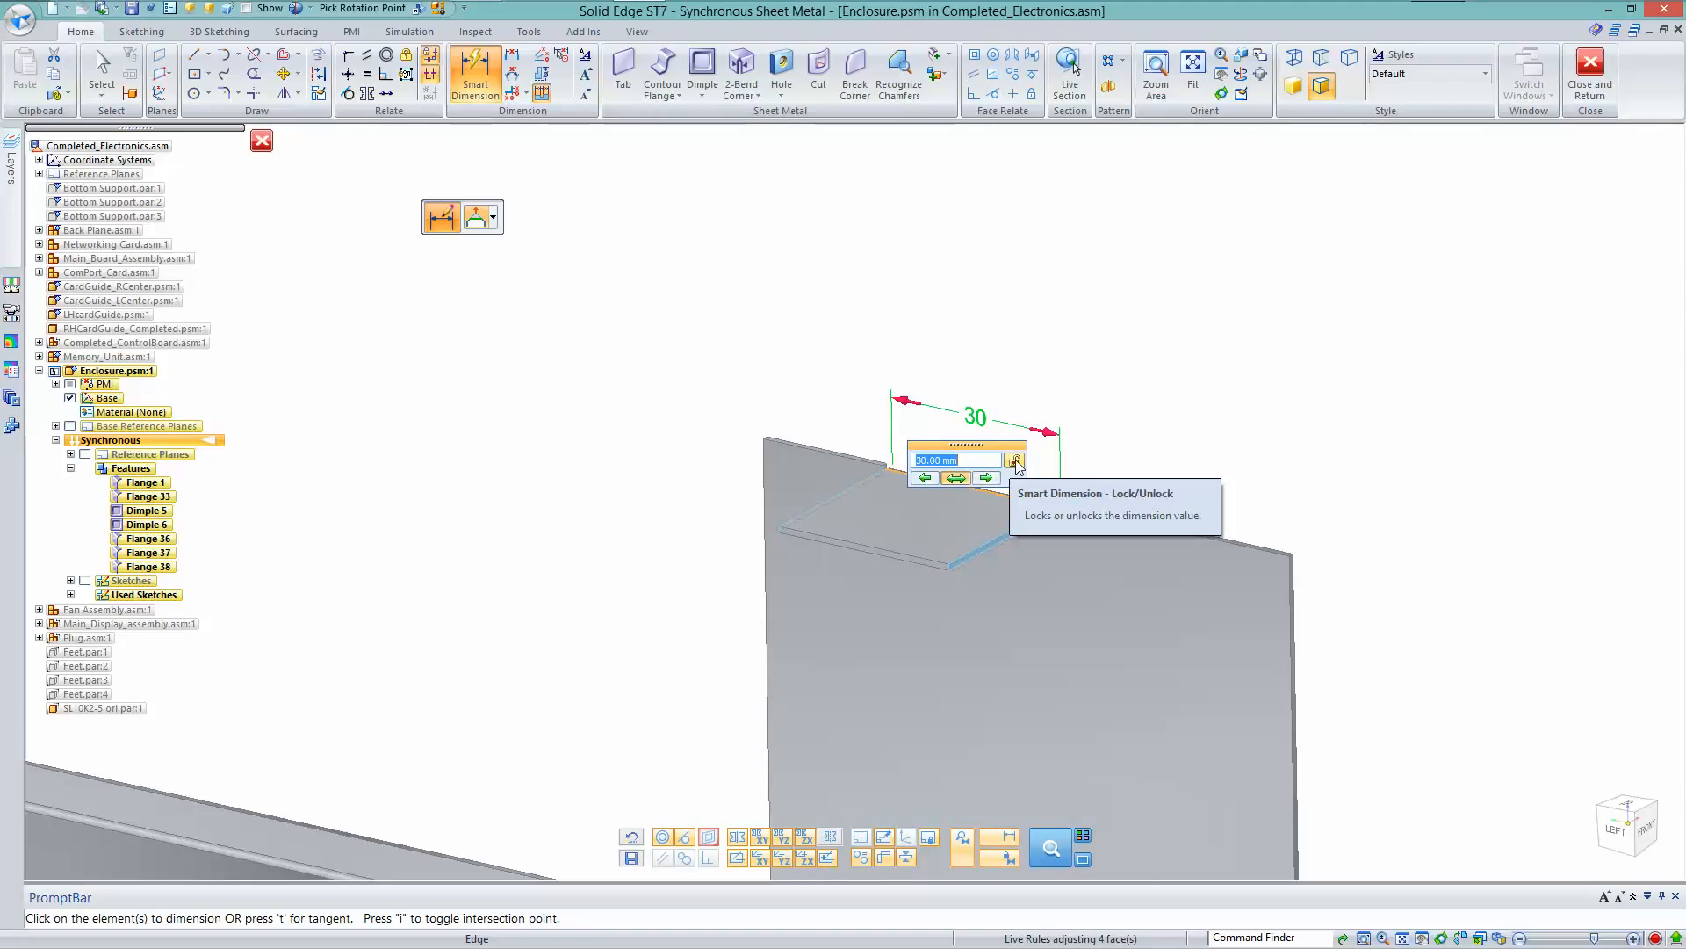
pyautogui.click(1153, 319)
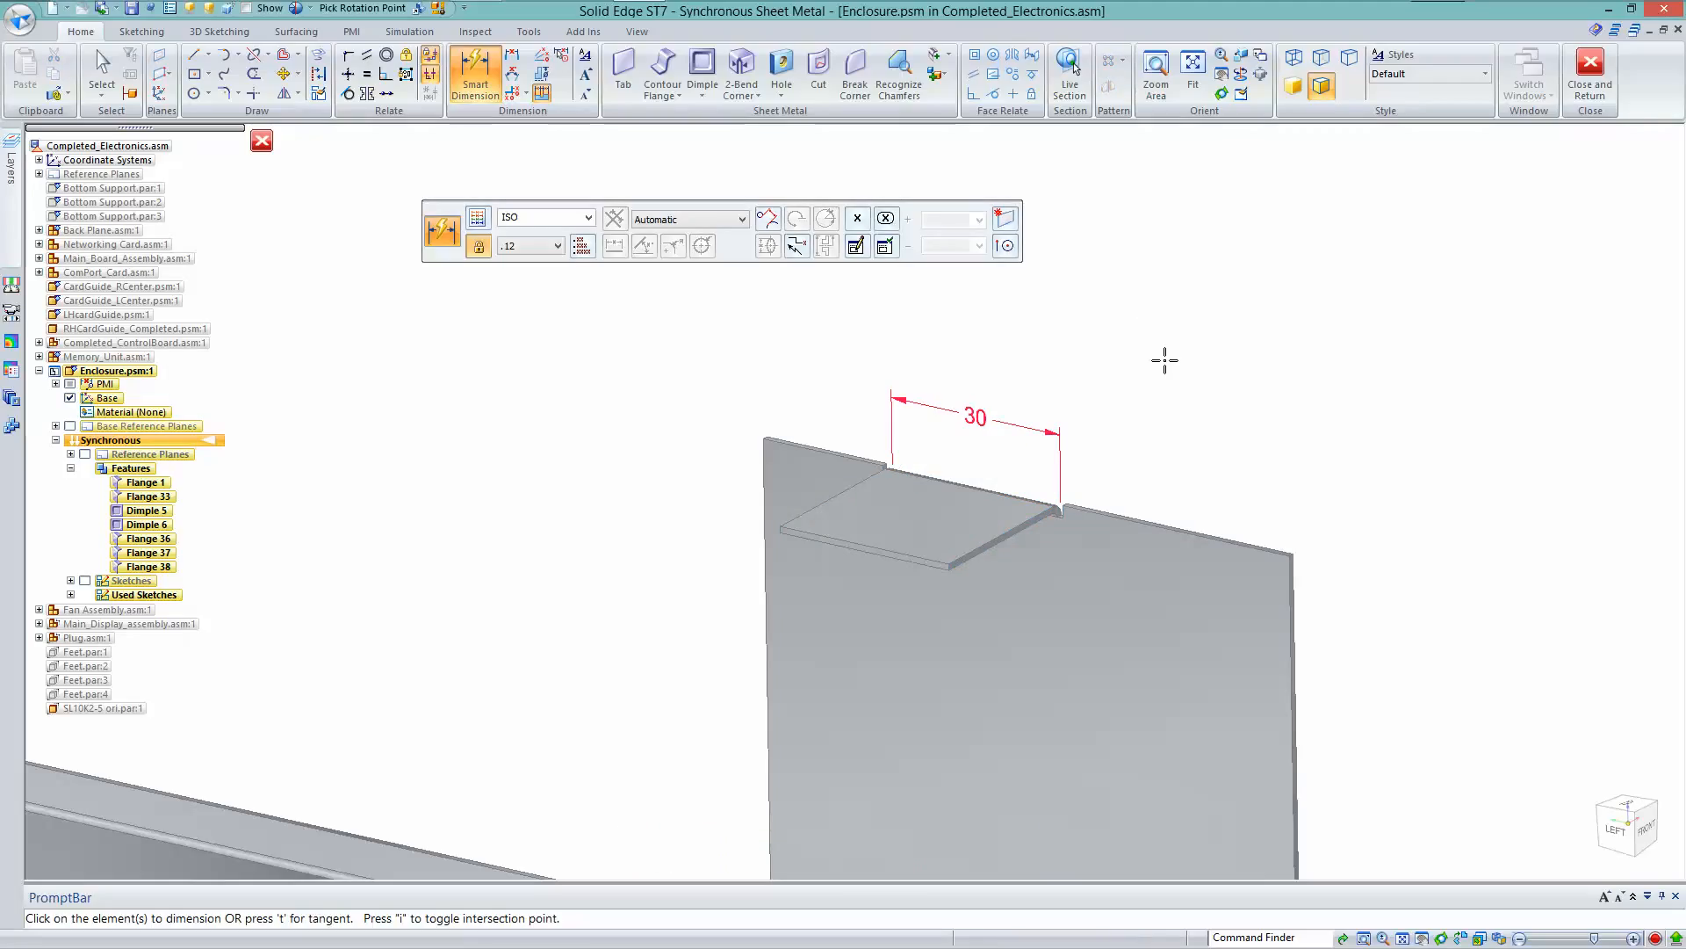
# Dimension the partial flange's side edge to the nearest vertical edge of the side flange and set the distance to 21 mm, moving the partial flange
pyautogui.moveTo(1165, 360); pyautogui.dragTo(1117, 360, button='right')
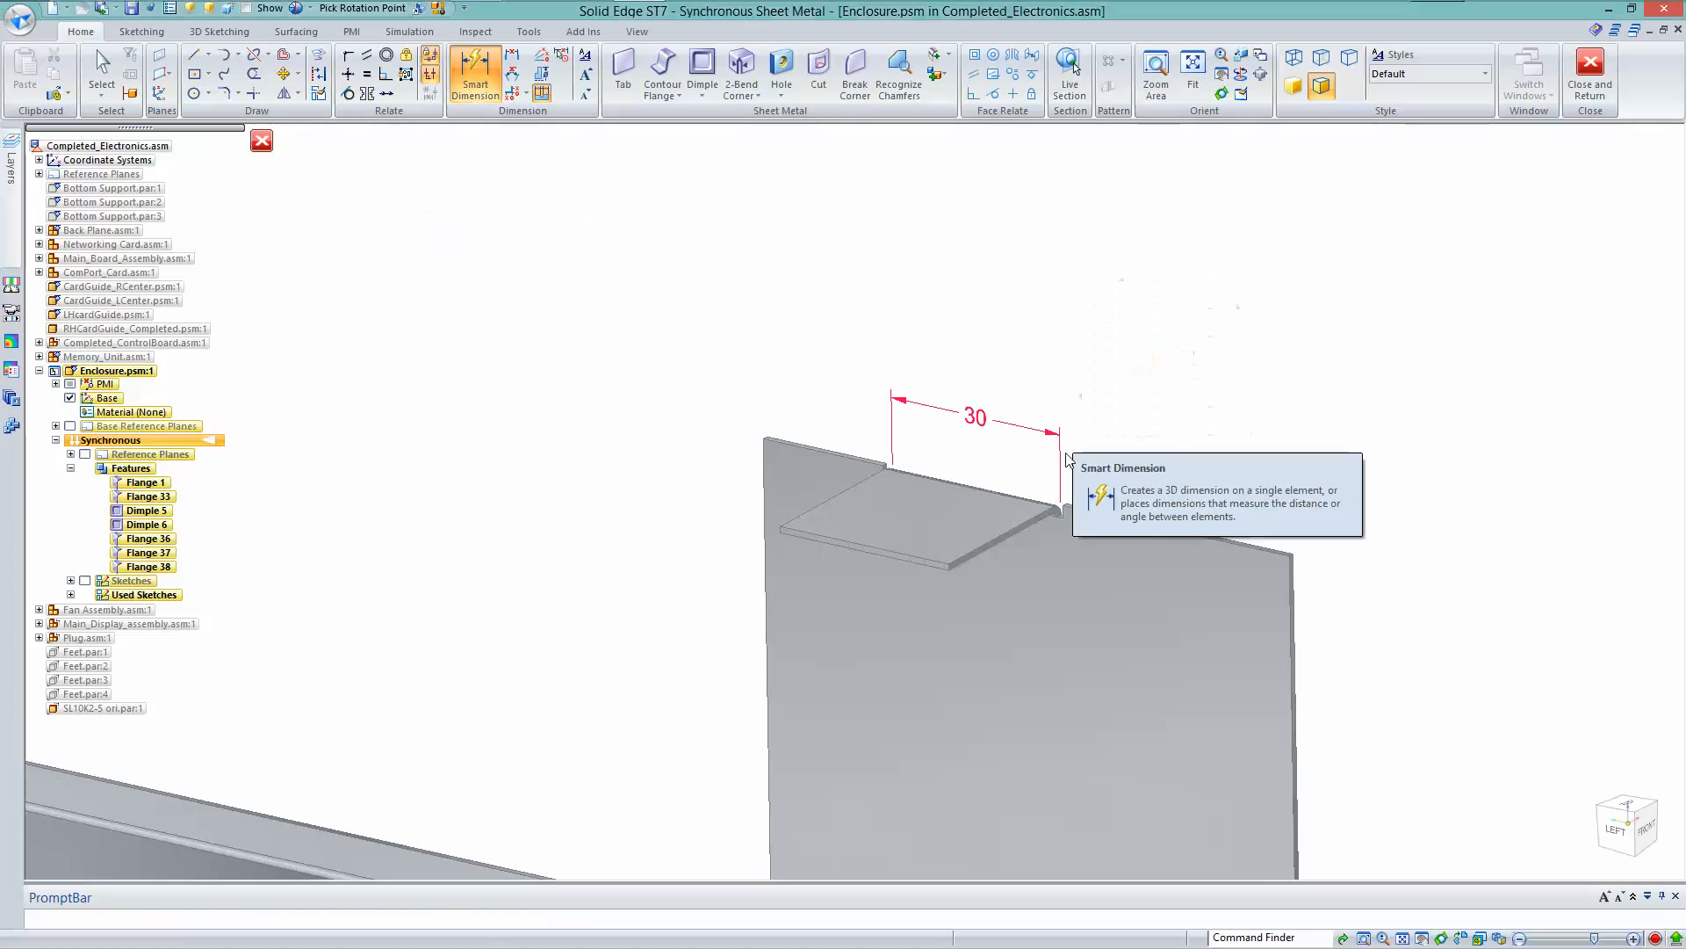
pyautogui.click(1025, 493)
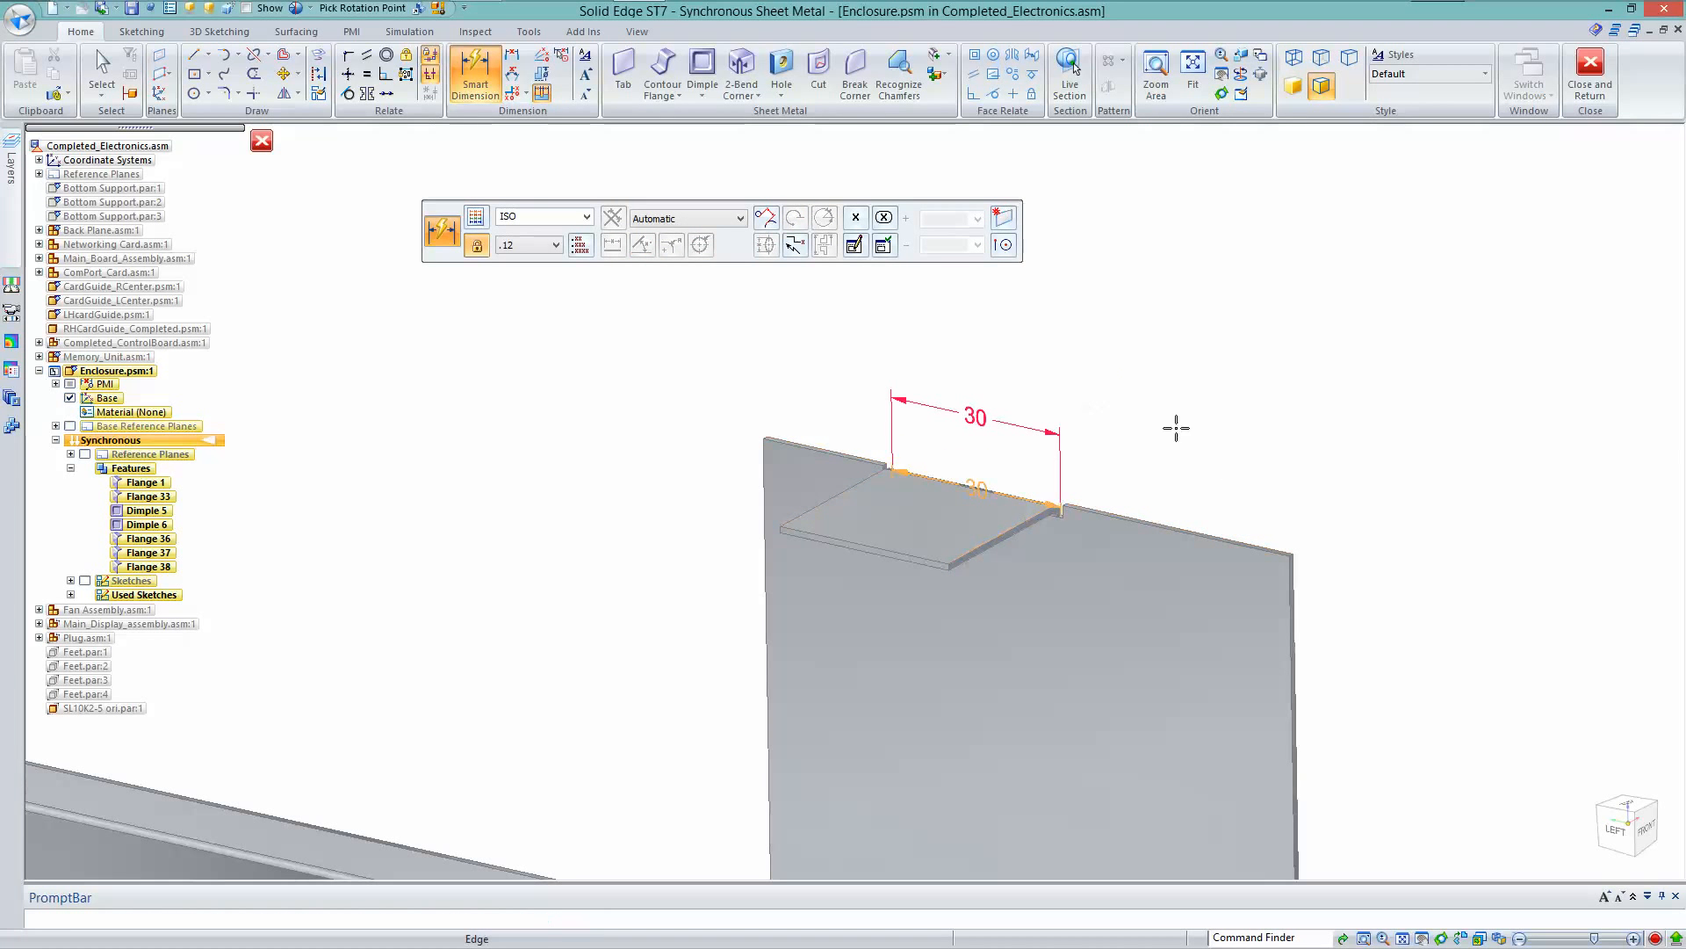
pyautogui.click(1290, 583)
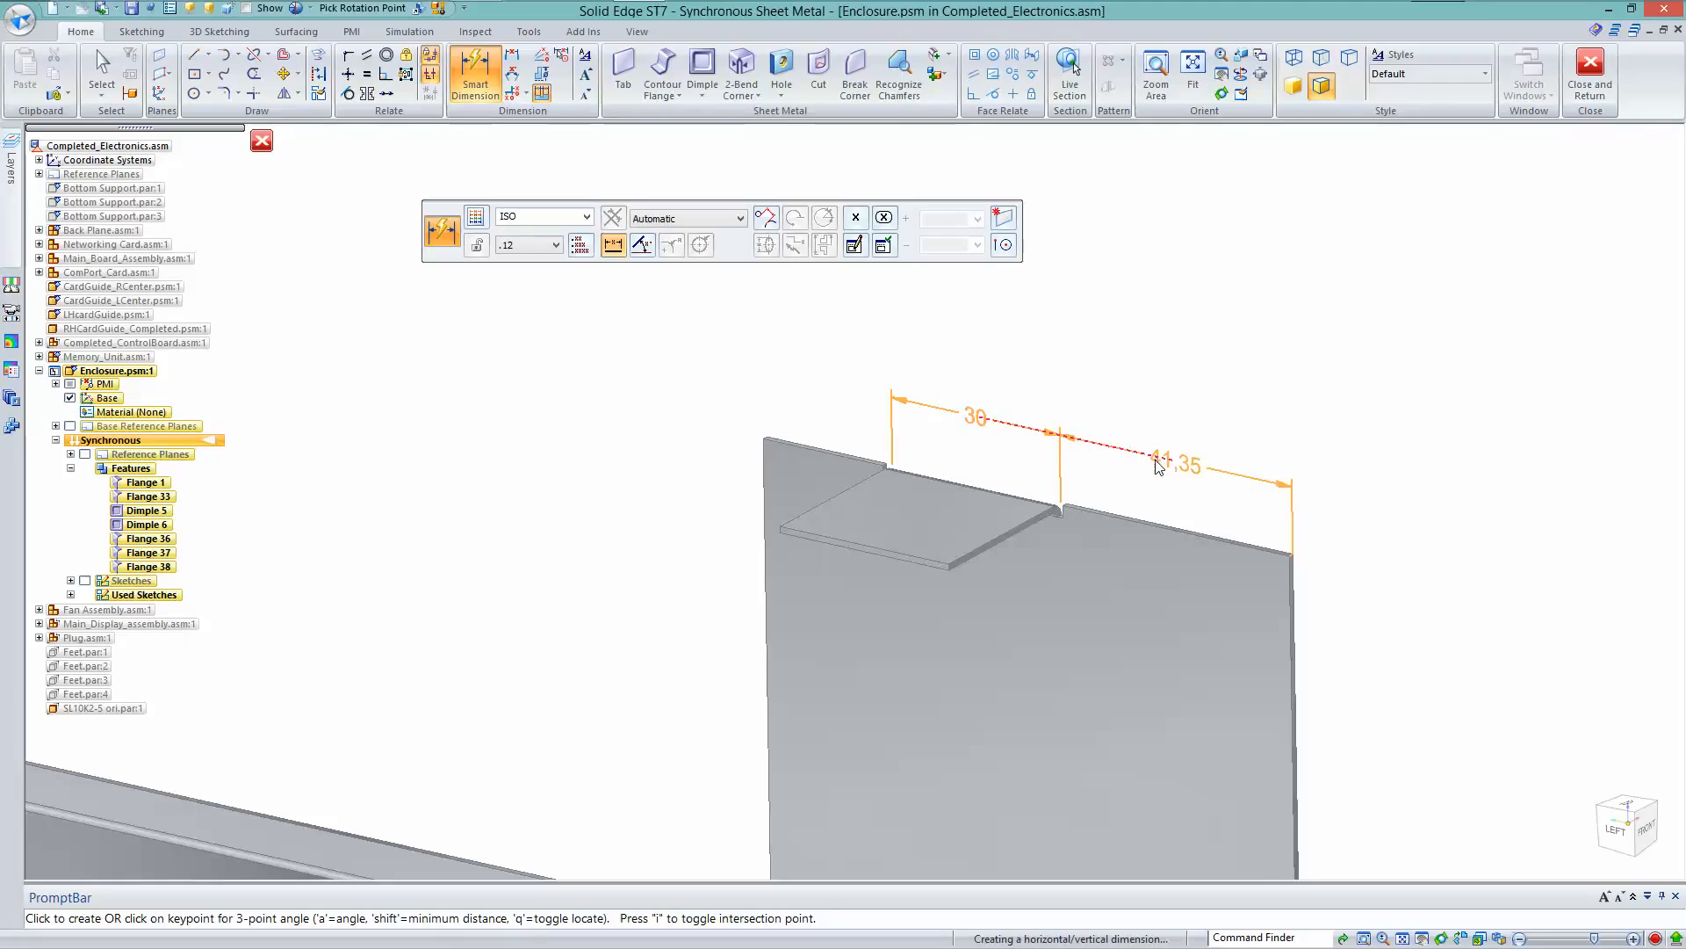
pyautogui.click(1163, 467)
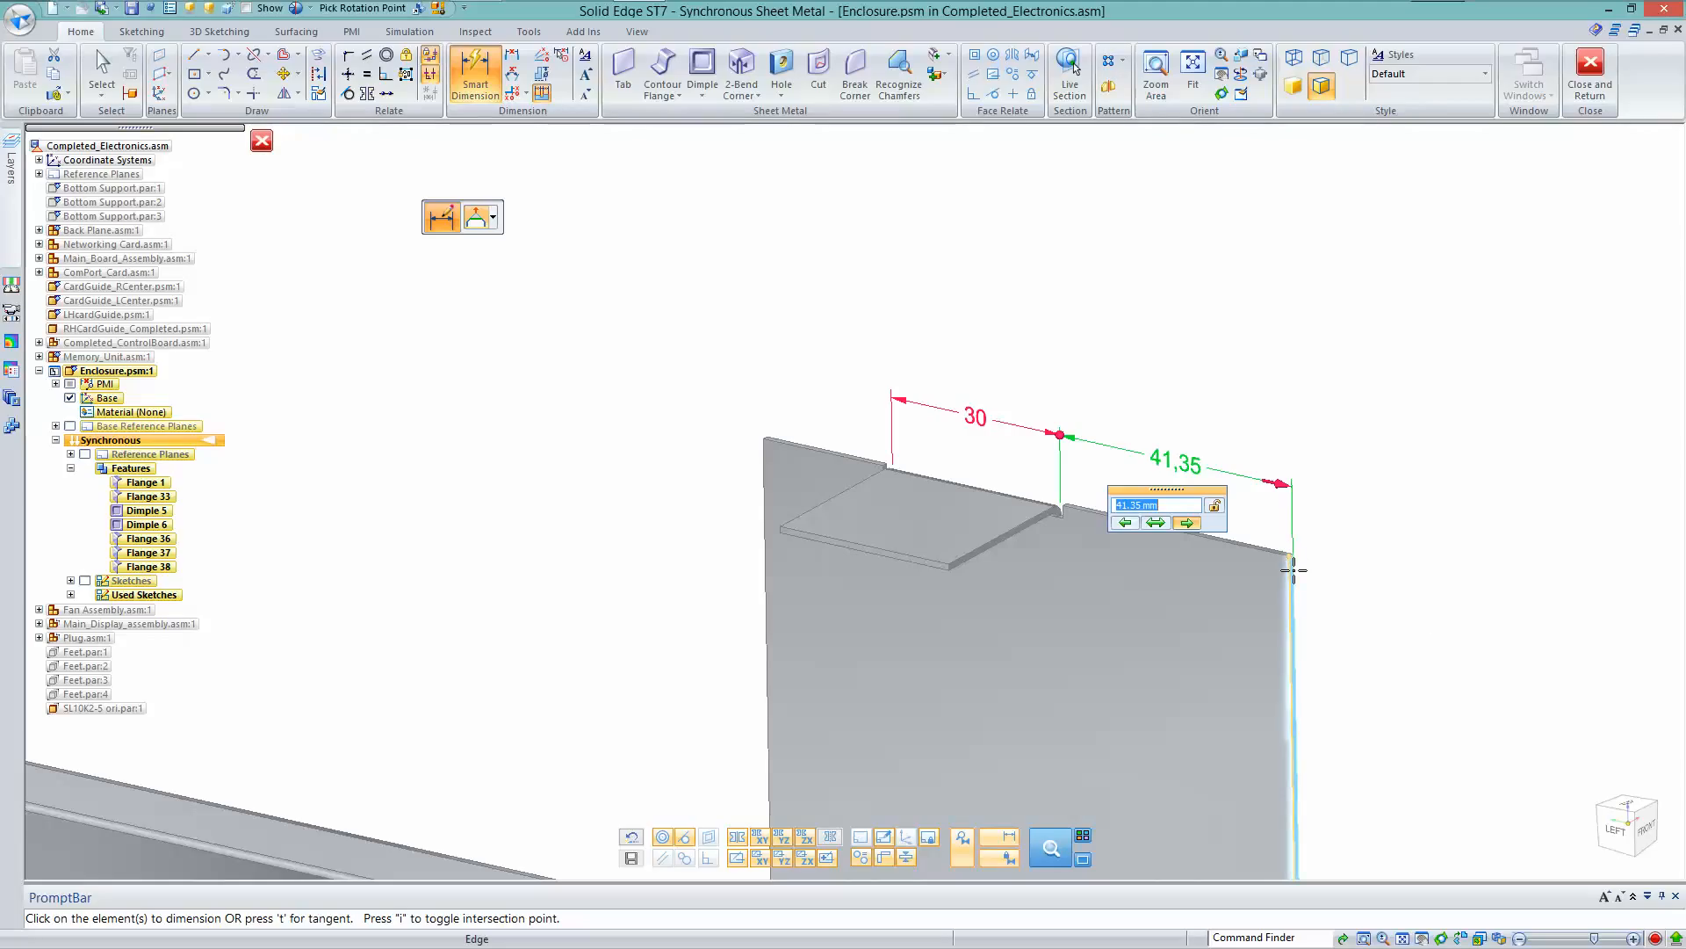
pyautogui.click(1127, 523)
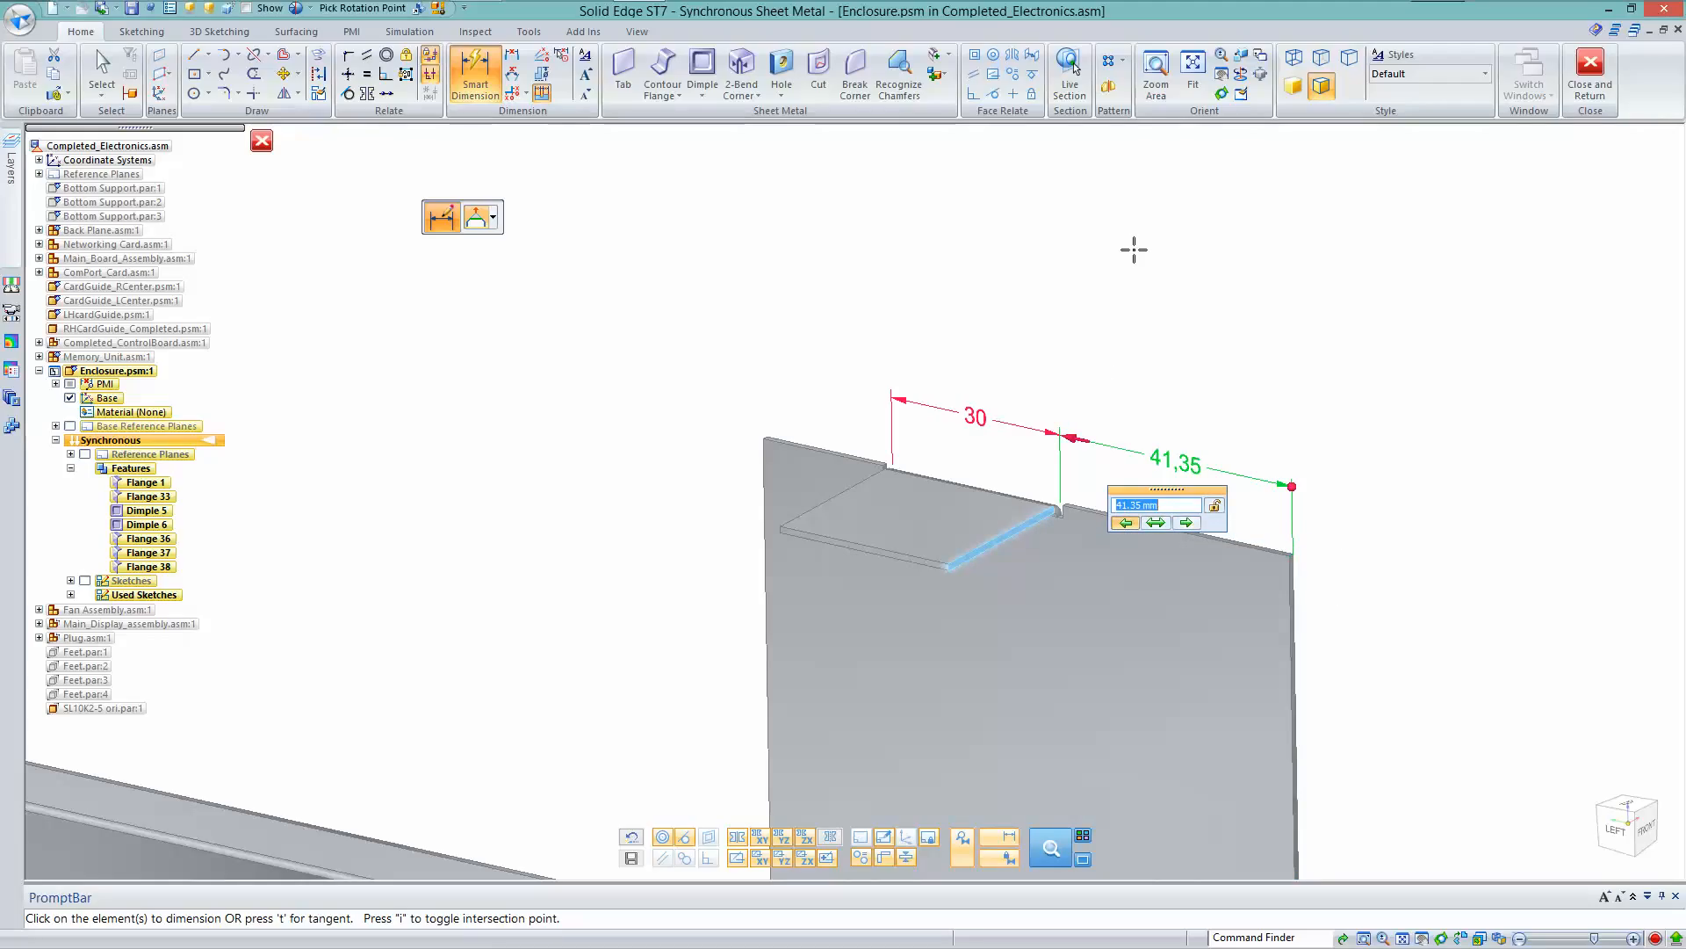
pyautogui.write('21')
pyautogui.press('Return')
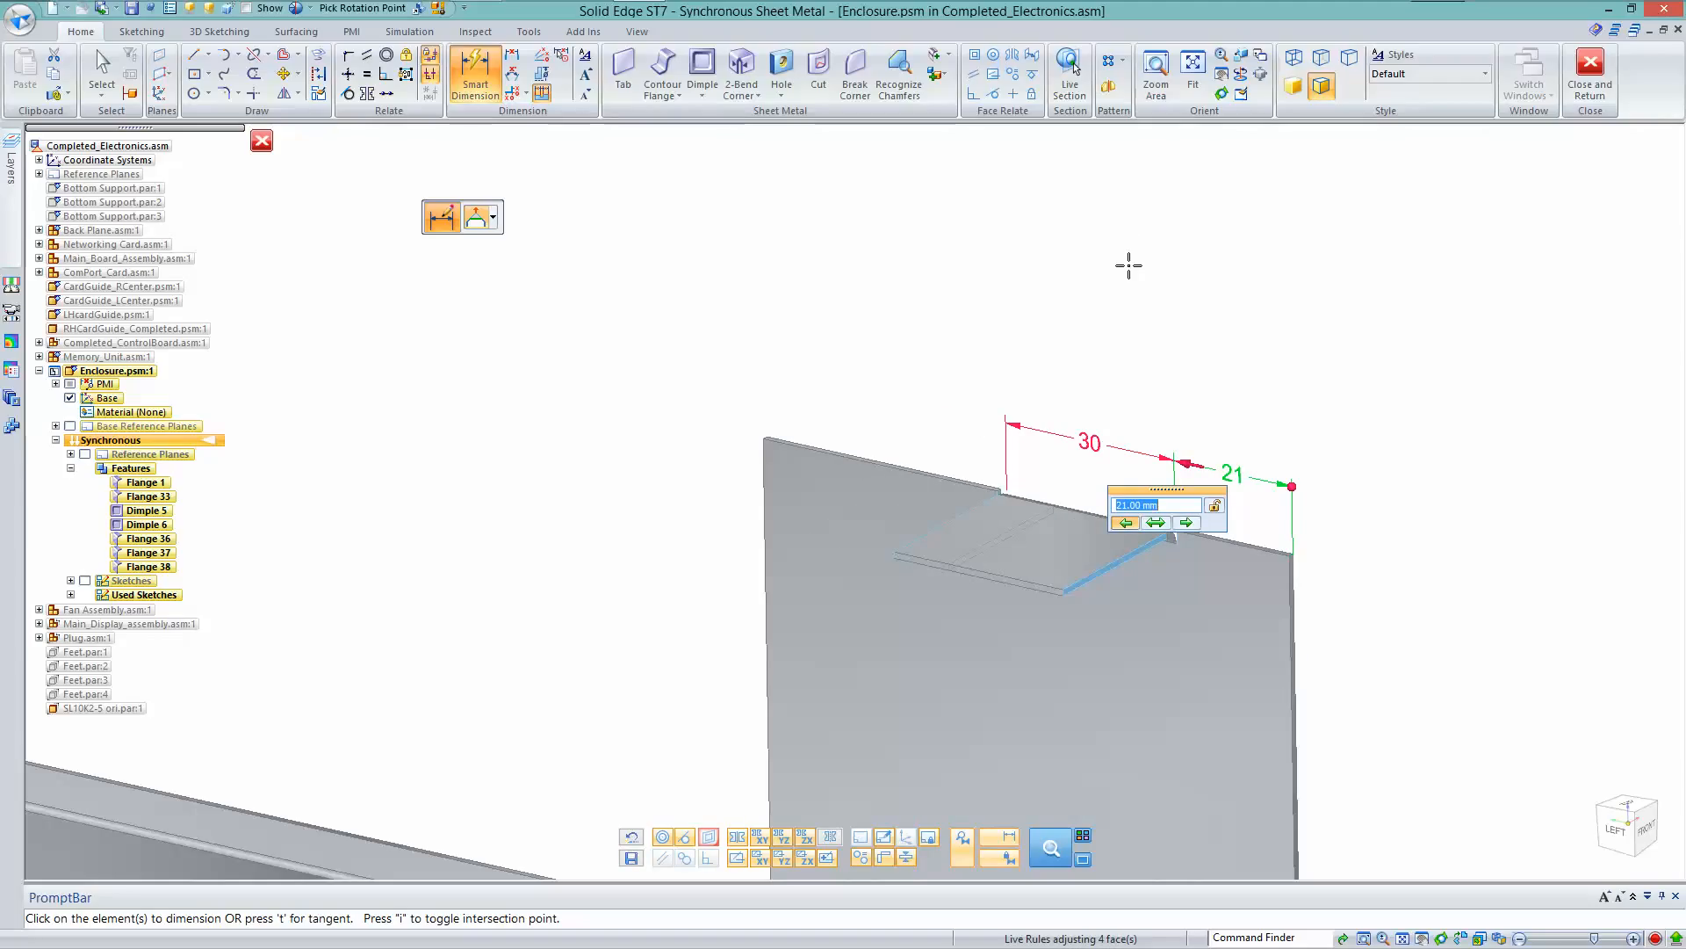
pyautogui.click(1128, 265)
pyautogui.press('Escape')
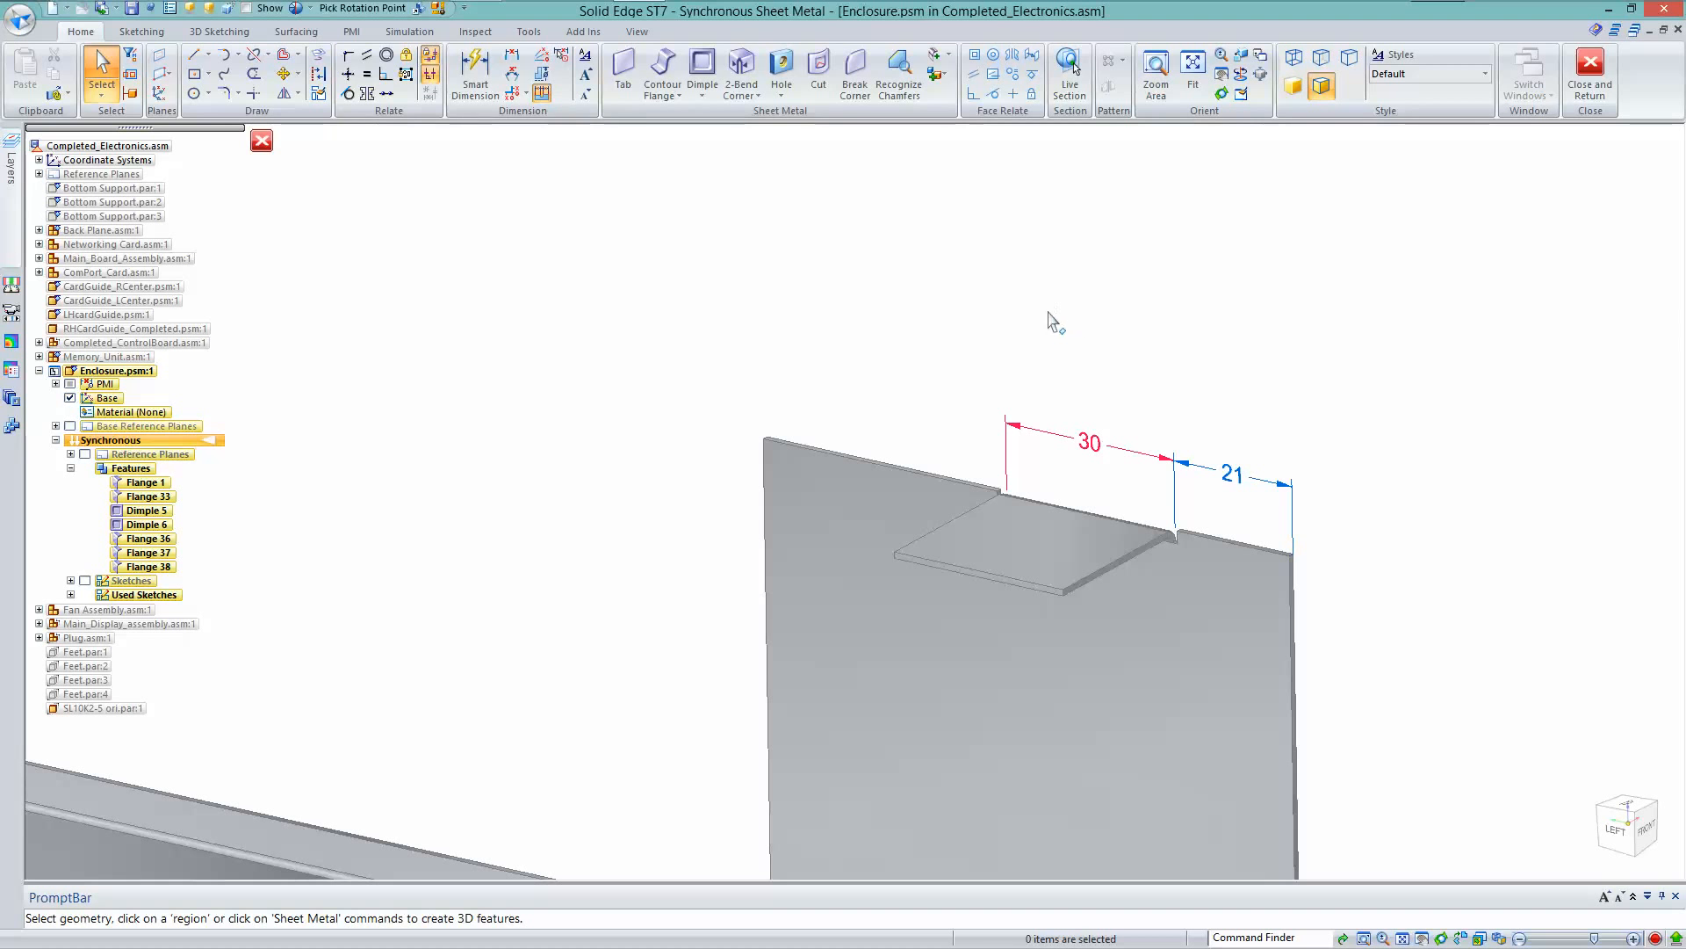
# Show the enclosure's sketches, including the sketched line on the partial flange
pyautogui.click(85, 580)
pyautogui.scroll(3, 866, 255)
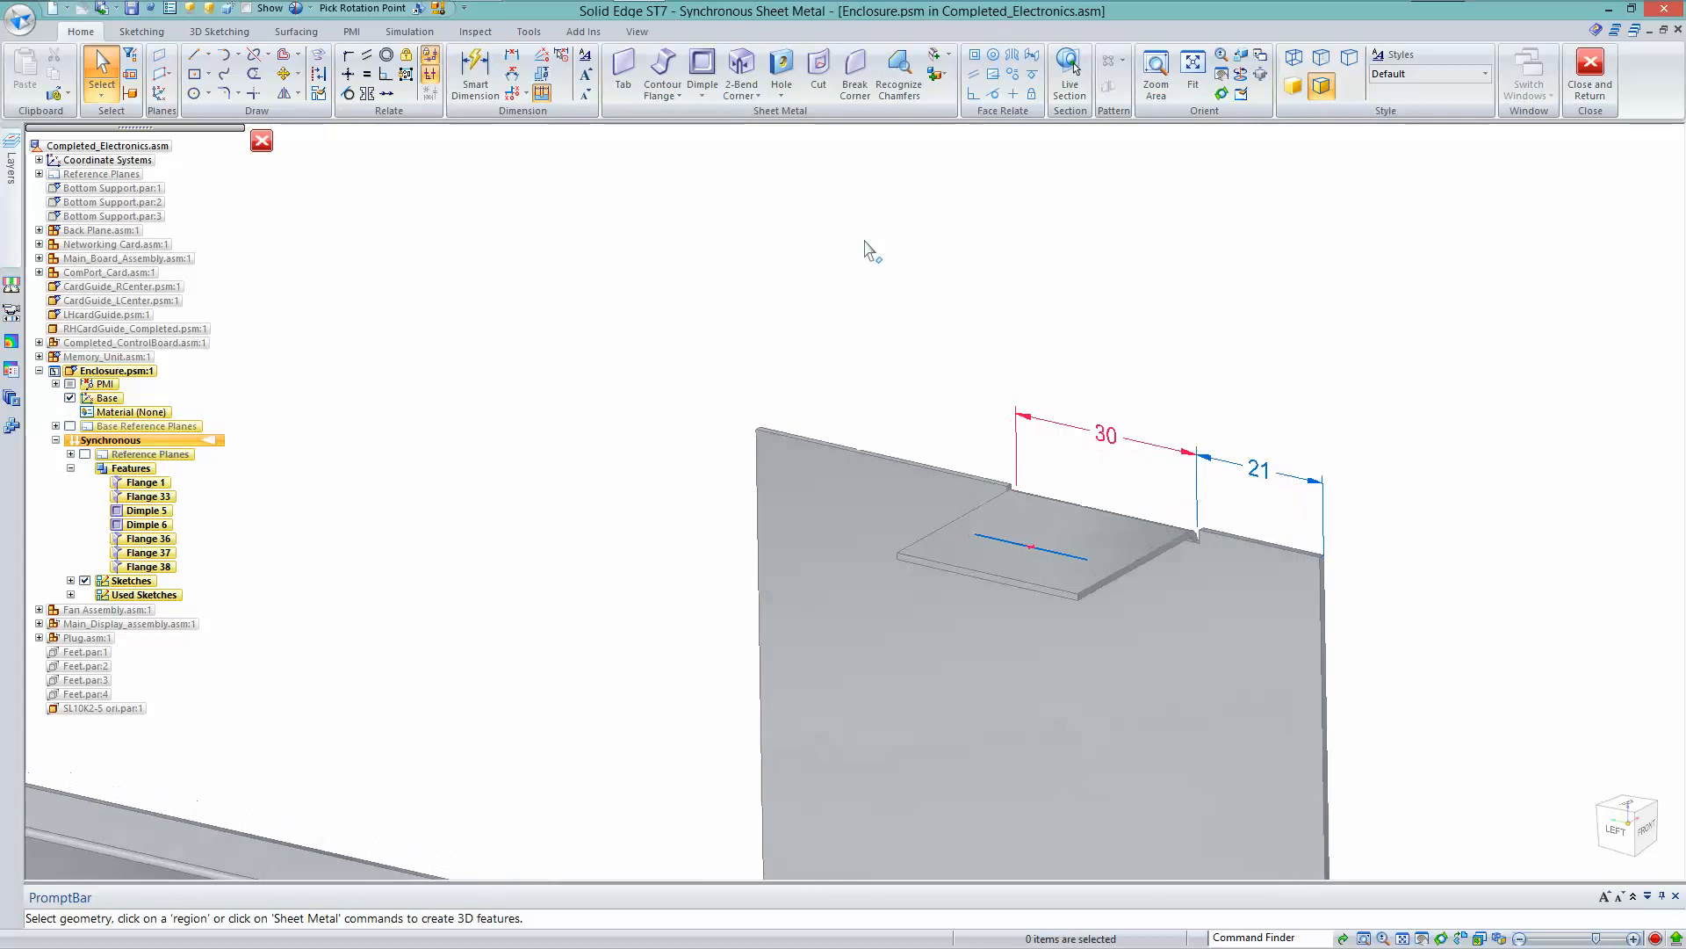
pyautogui.scroll(1, 848, 268)
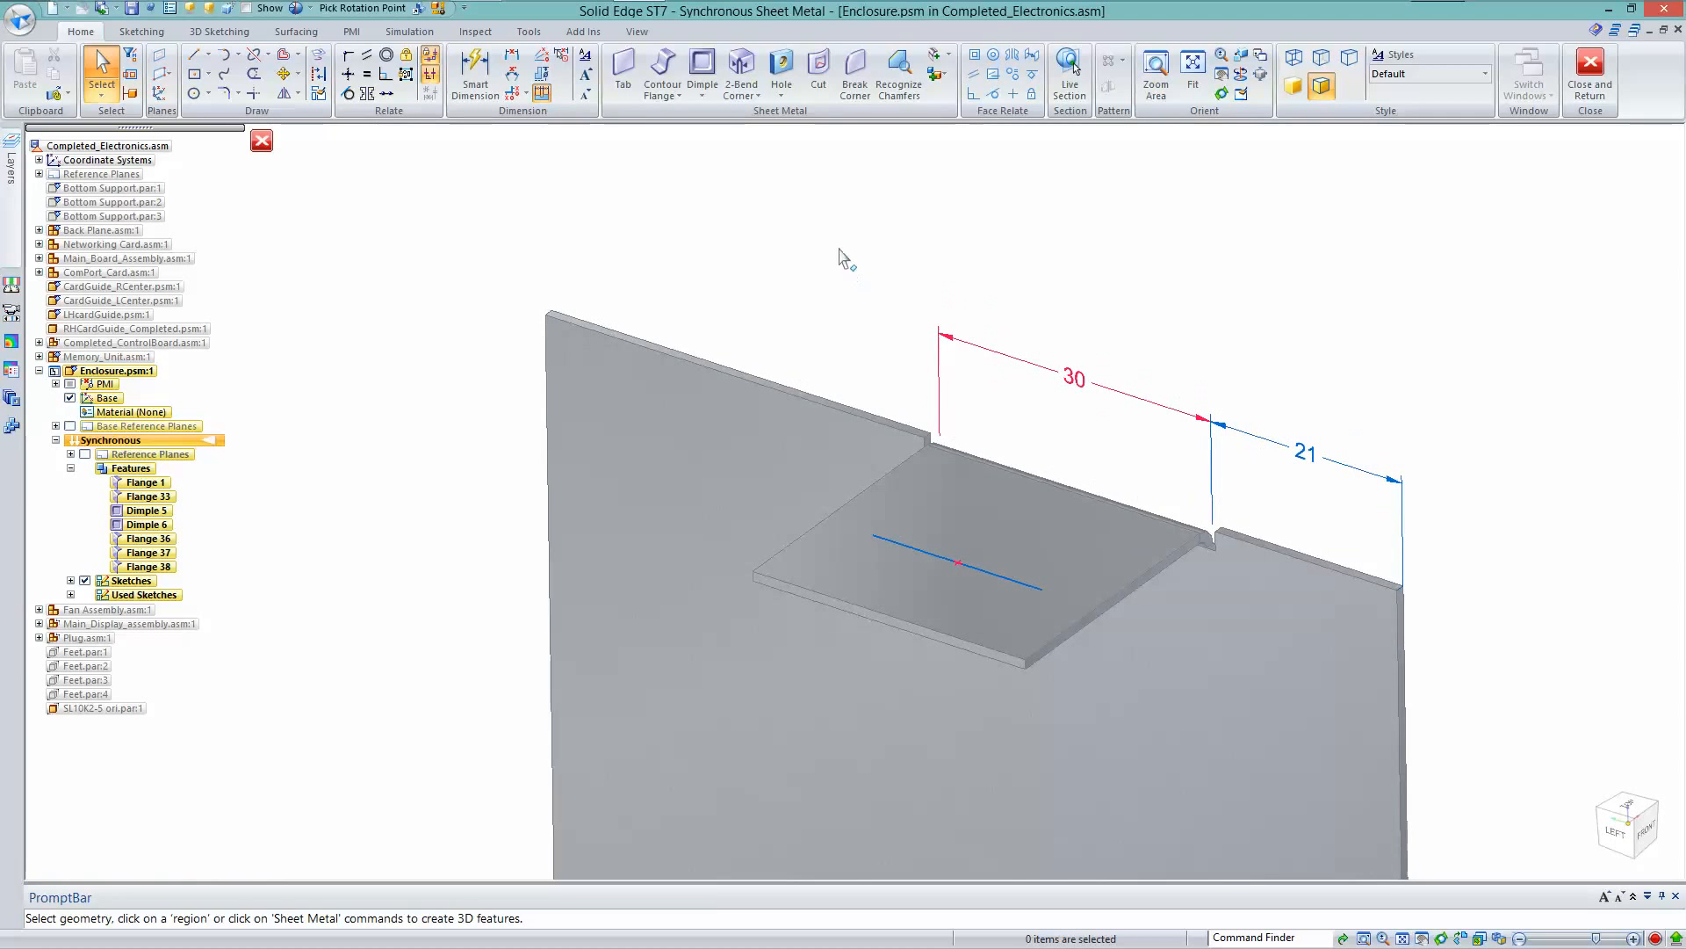
pyautogui.rightClick(841, 255)
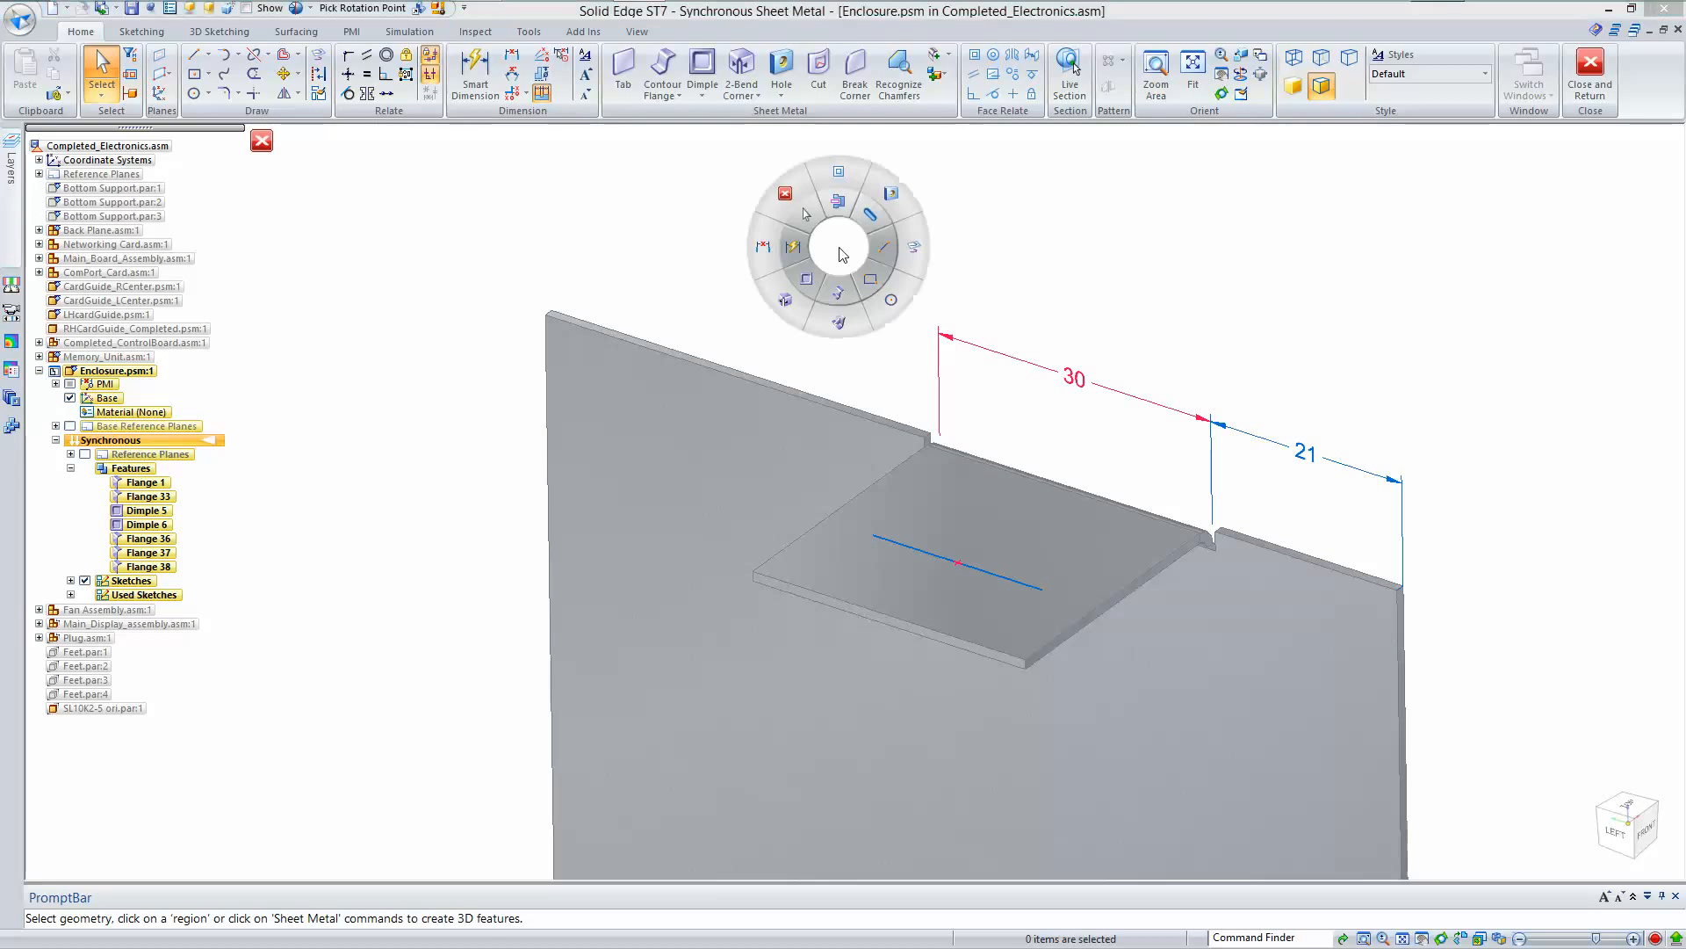
pyautogui.click(879, 209)
pyautogui.press('Escape')
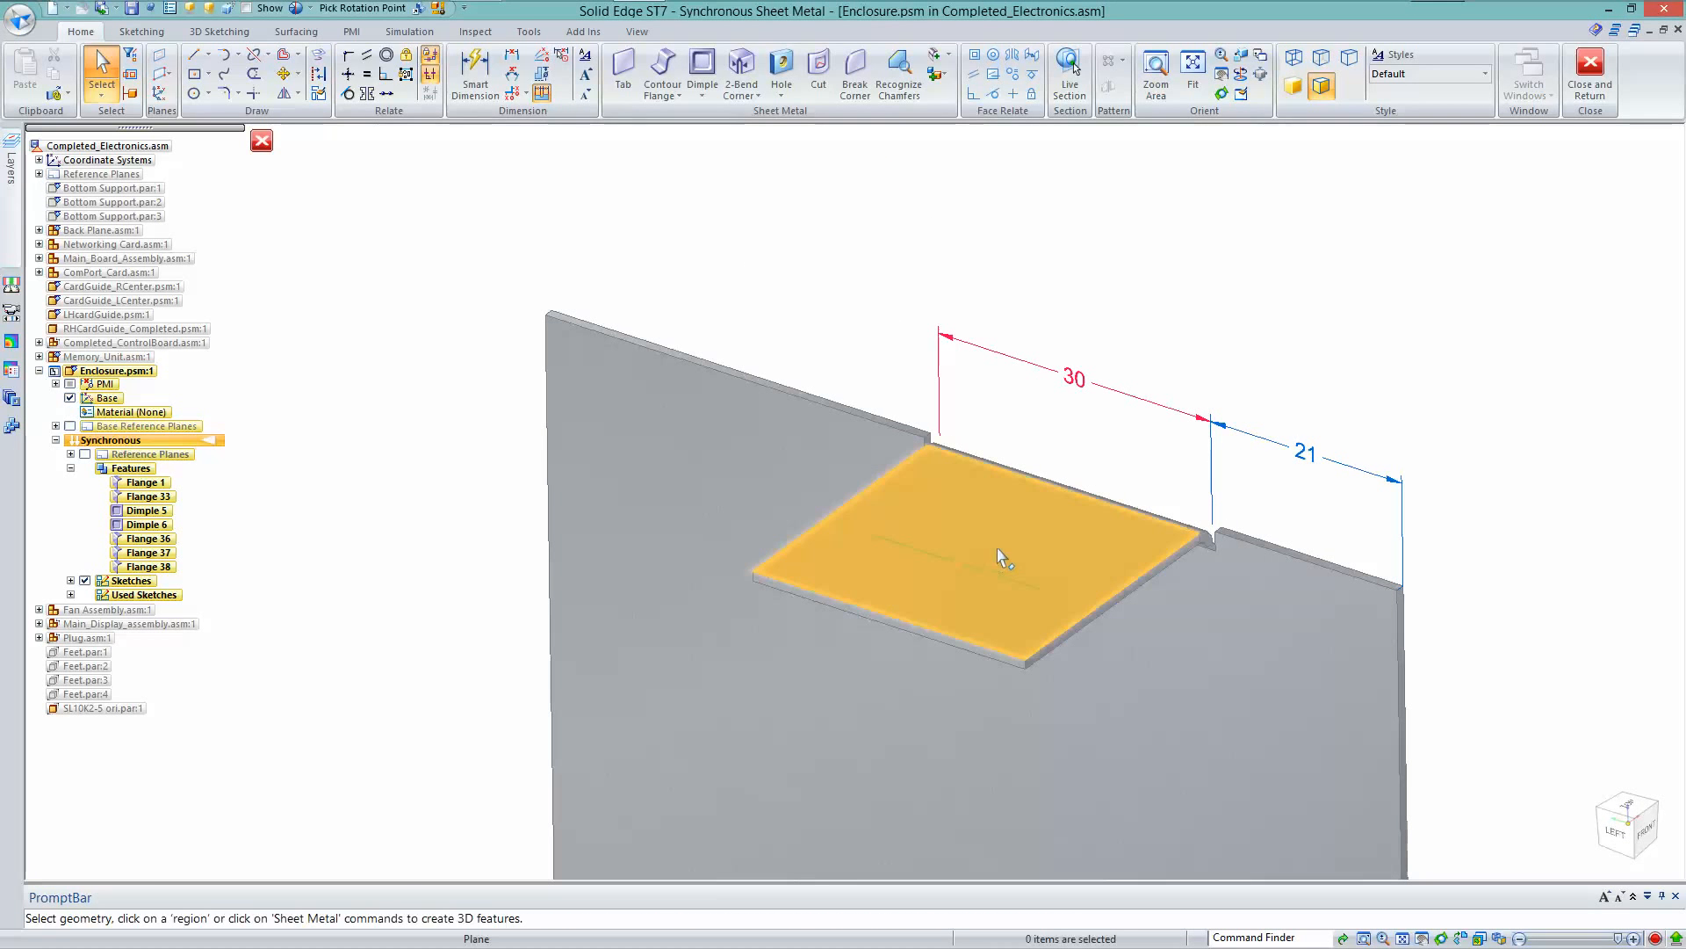
# Place a round hole on the partial flange, locked to its top face and centred on the midpoint of the sketched line
pyautogui.click(780, 72)
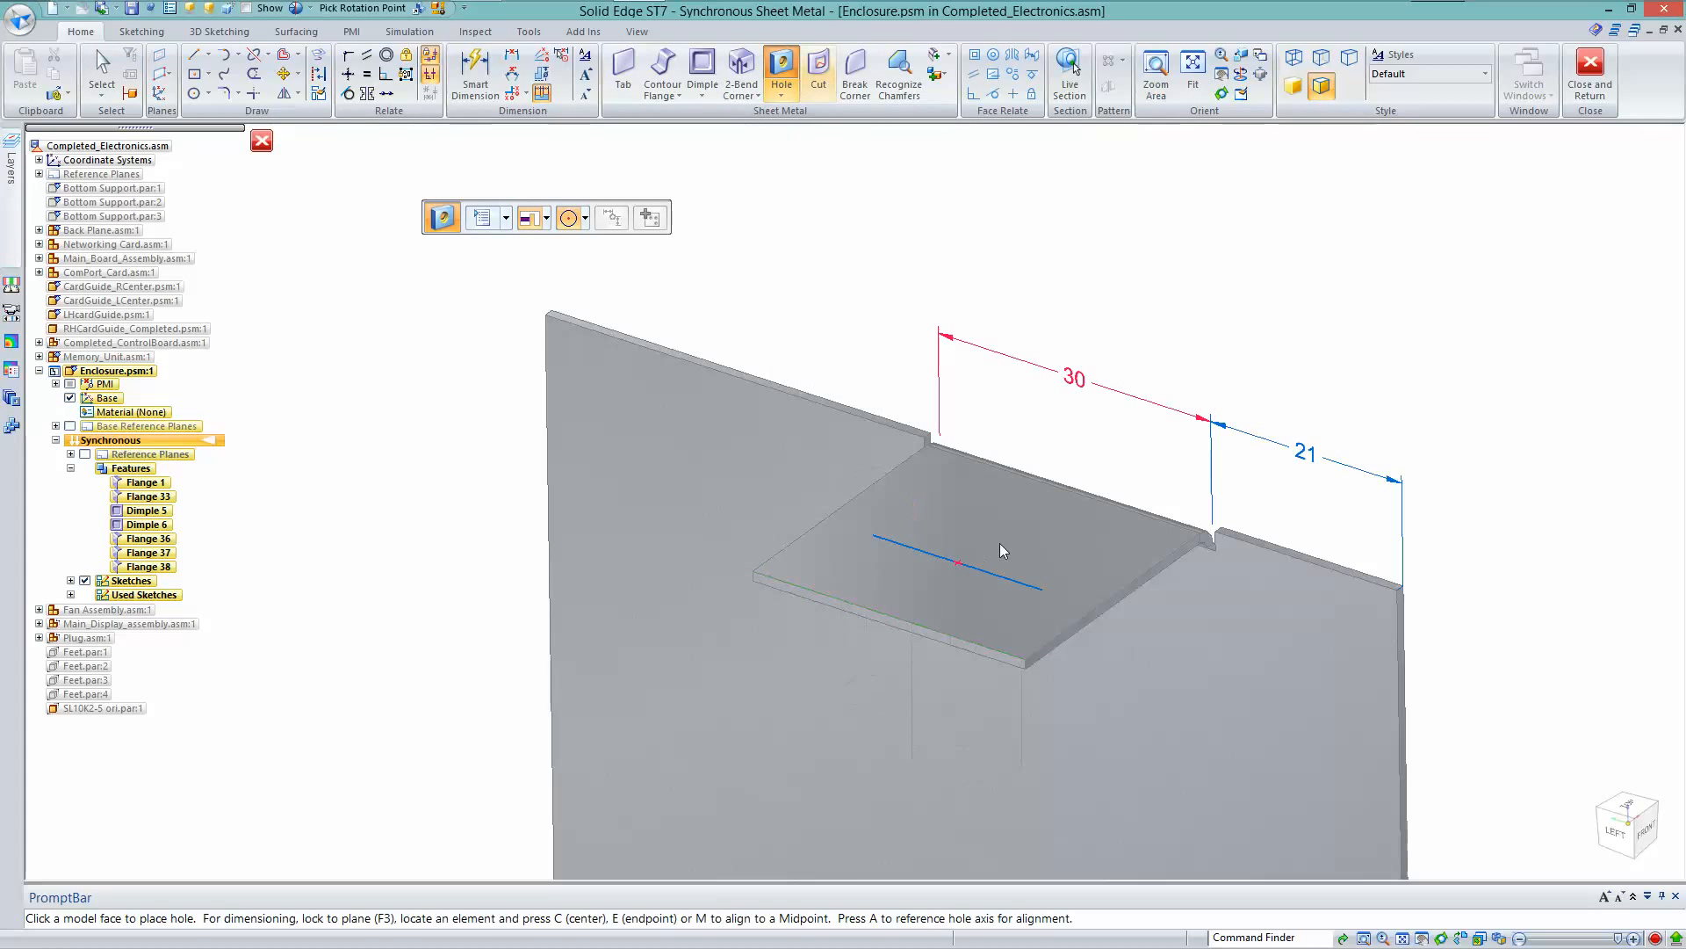
pyautogui.press('F3')
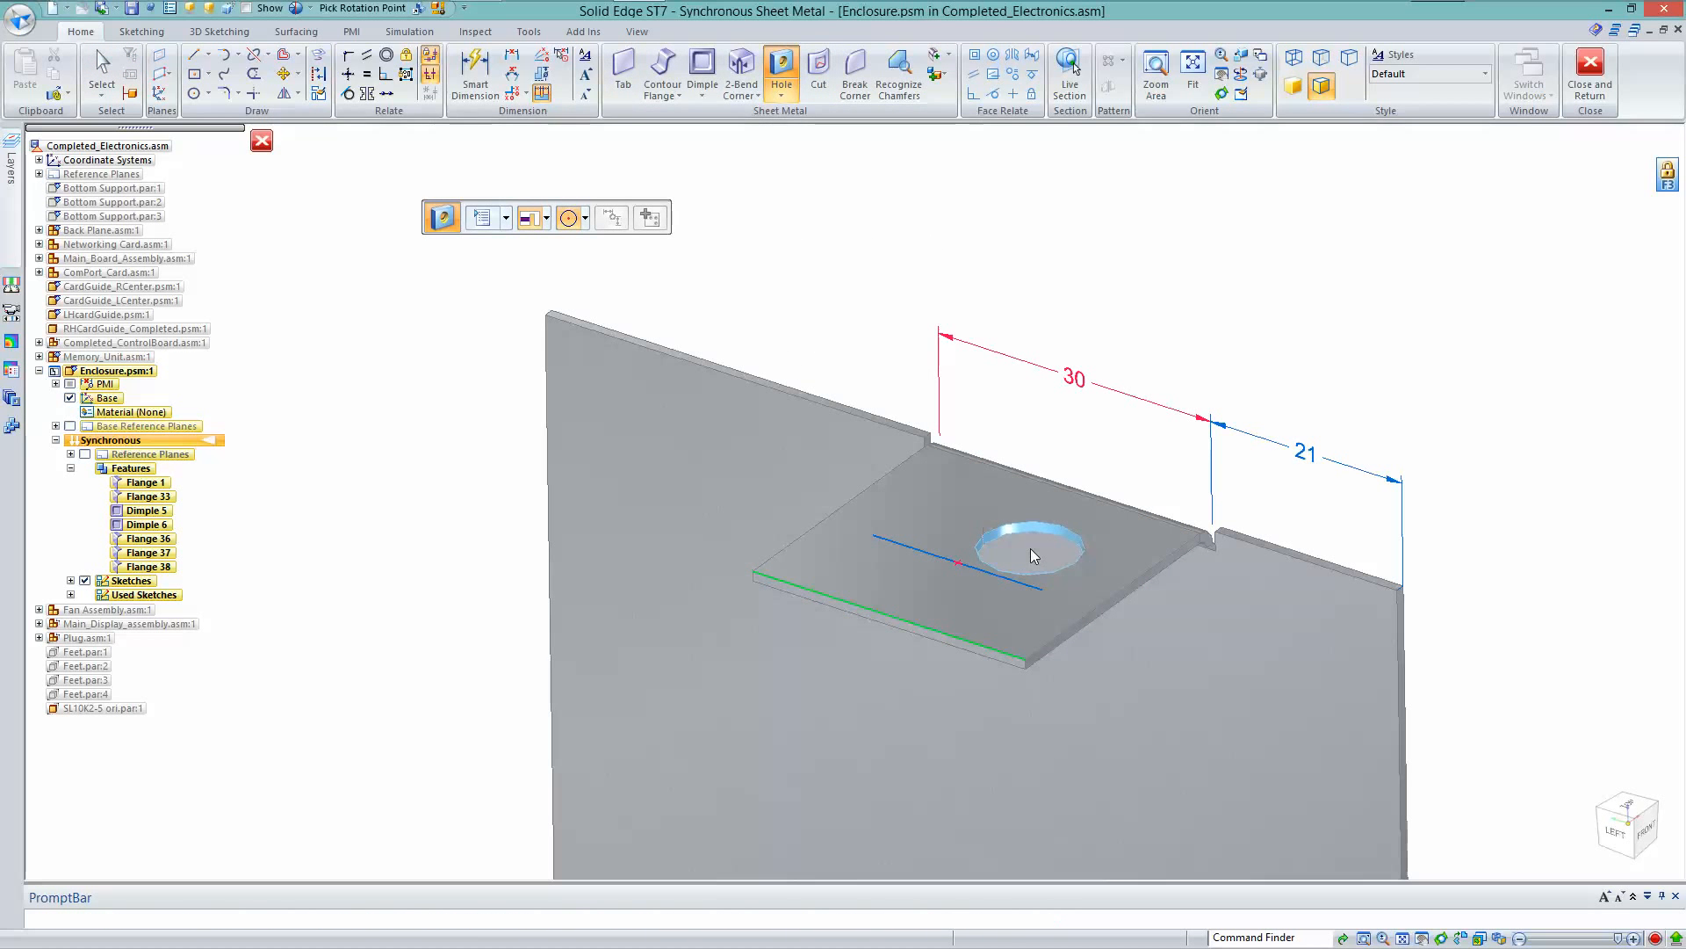
pyautogui.click(1030, 549)
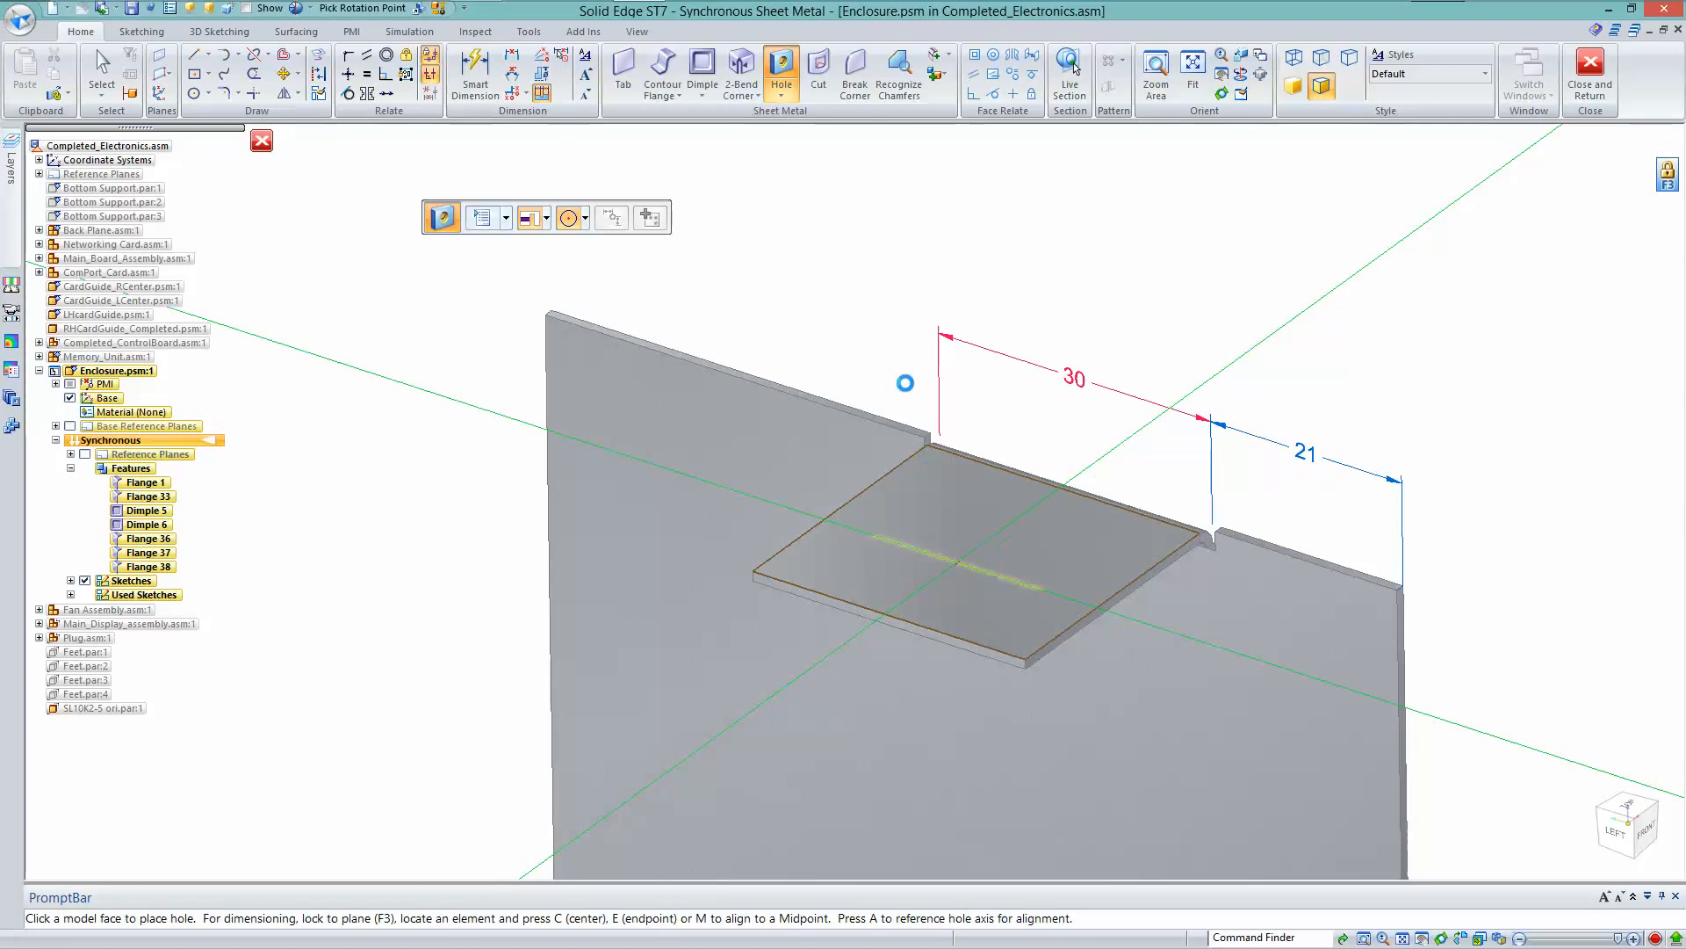
pyautogui.press('Escape')
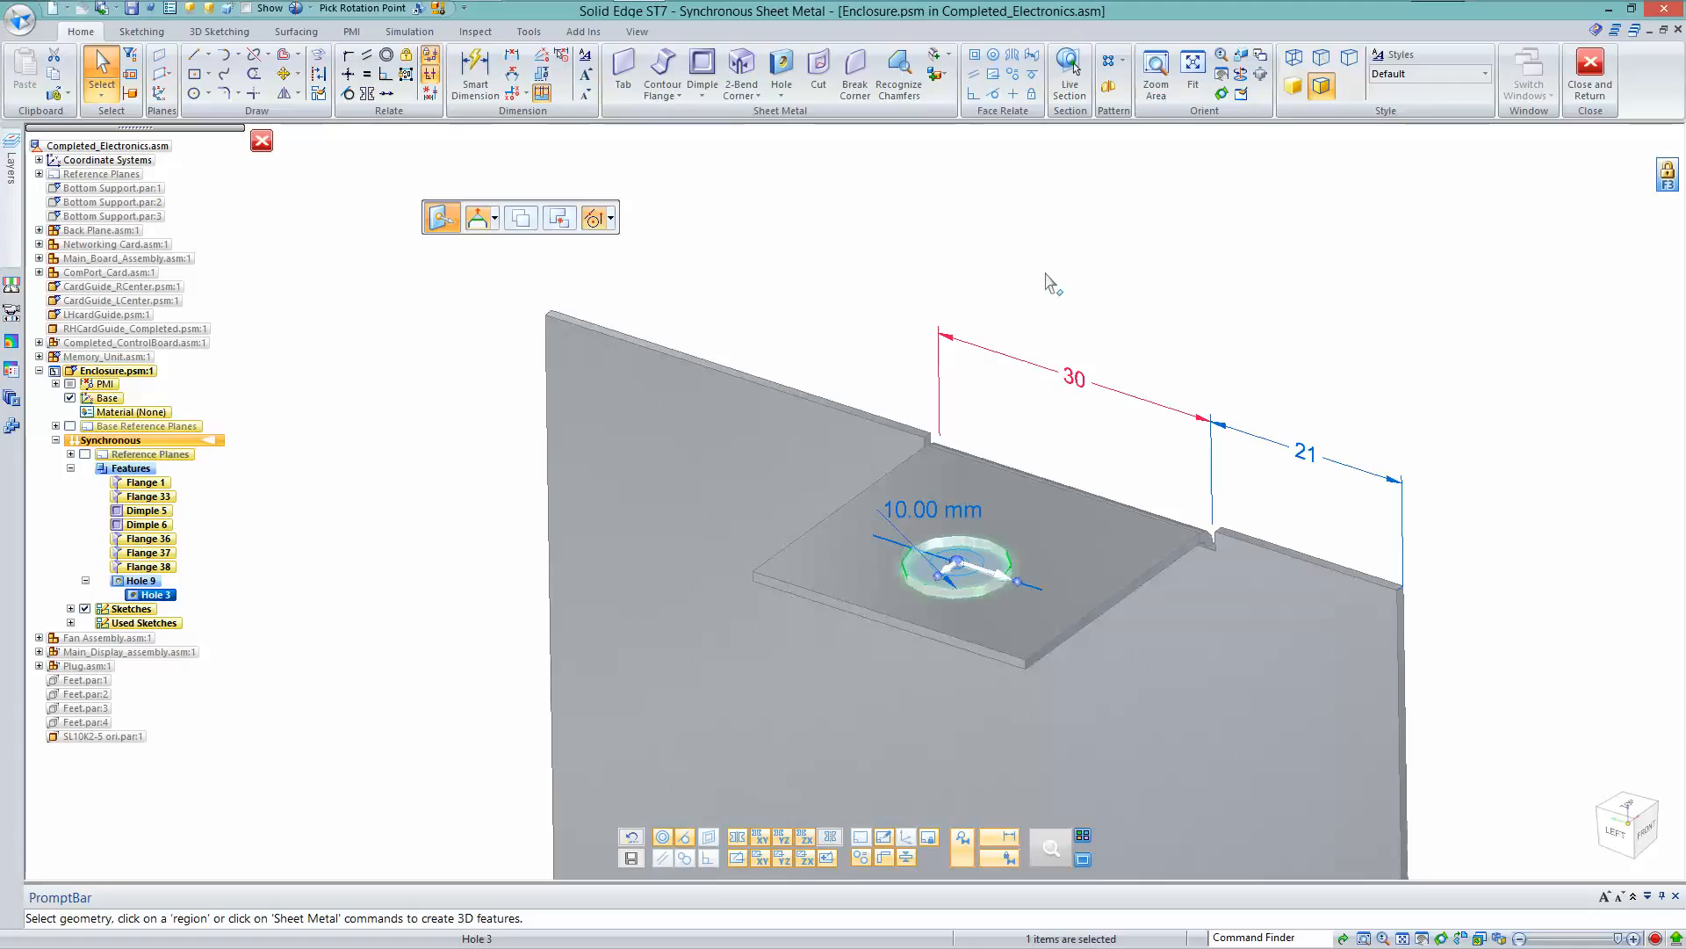
# Set the diameter of the partial flange's hole to 8 mm
pyautogui.click(919, 508)
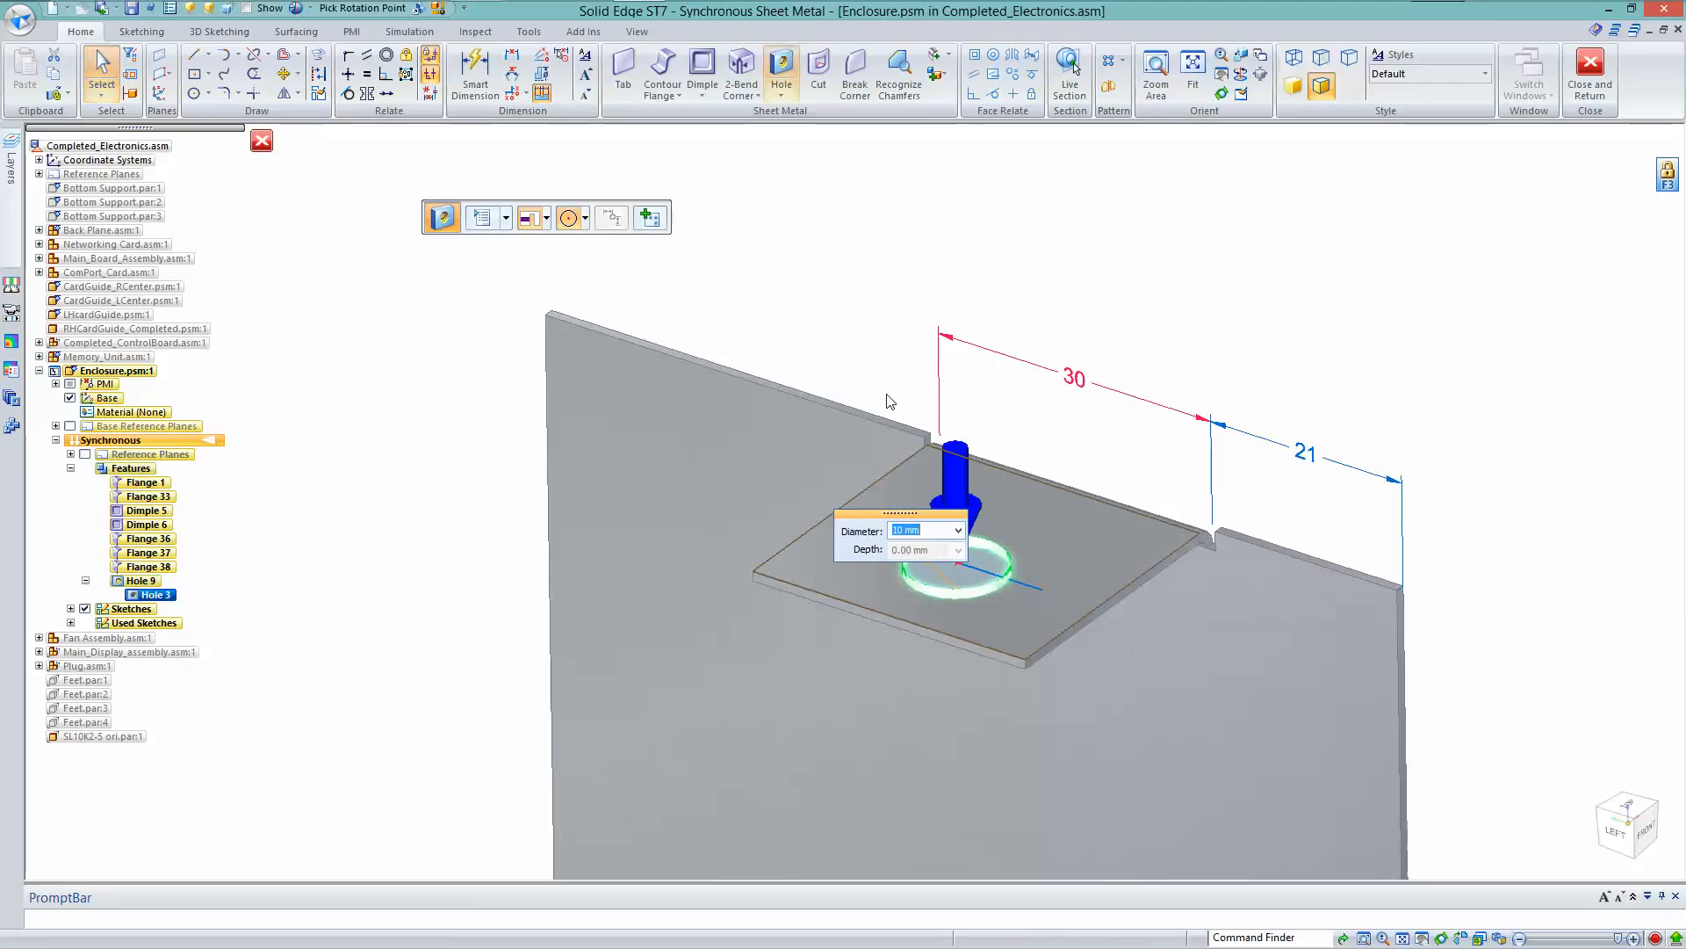
pyautogui.write('8')
pyautogui.press('Return')
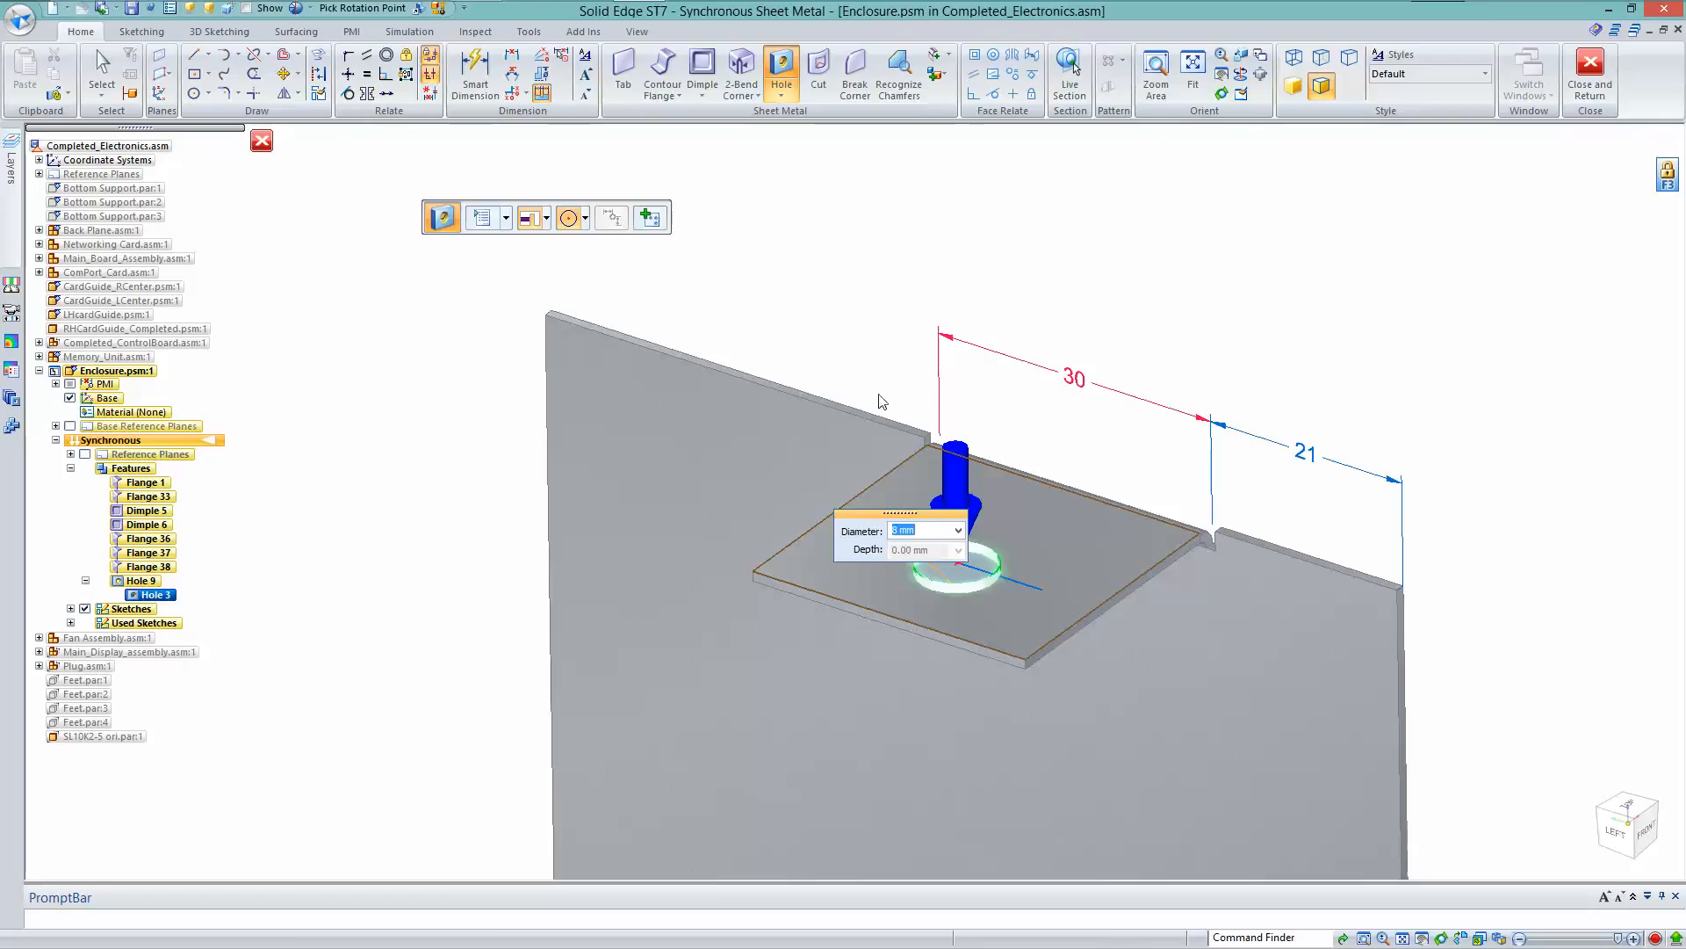
pyautogui.rightClick(872, 362)
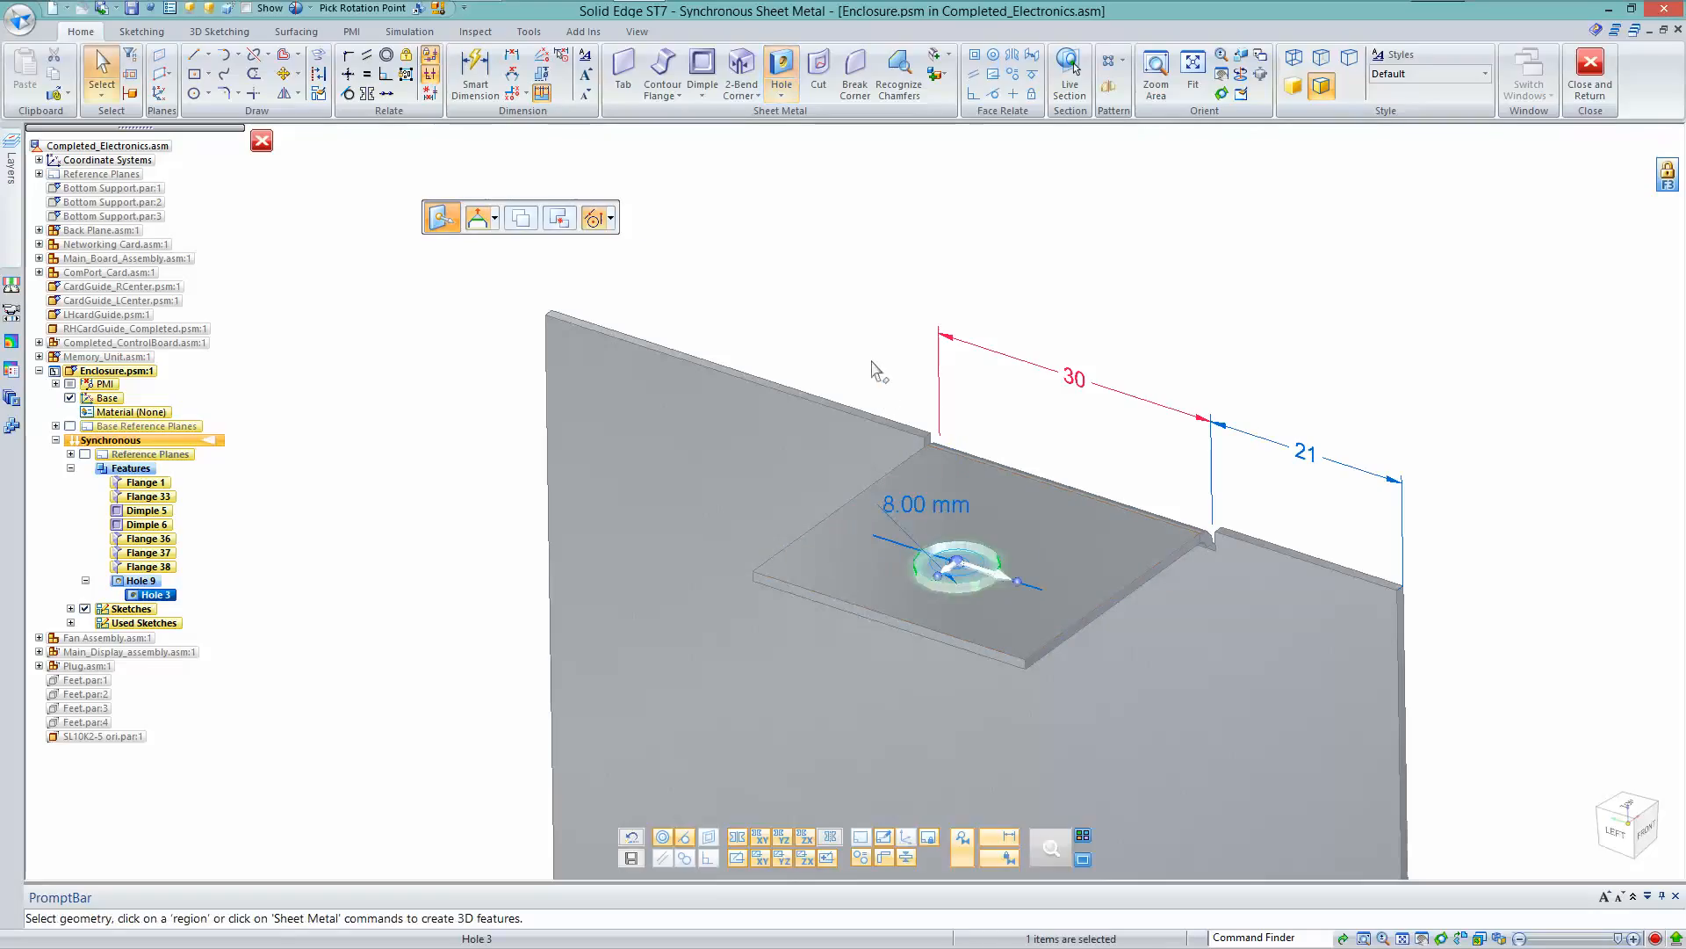
pyautogui.click(857, 283)
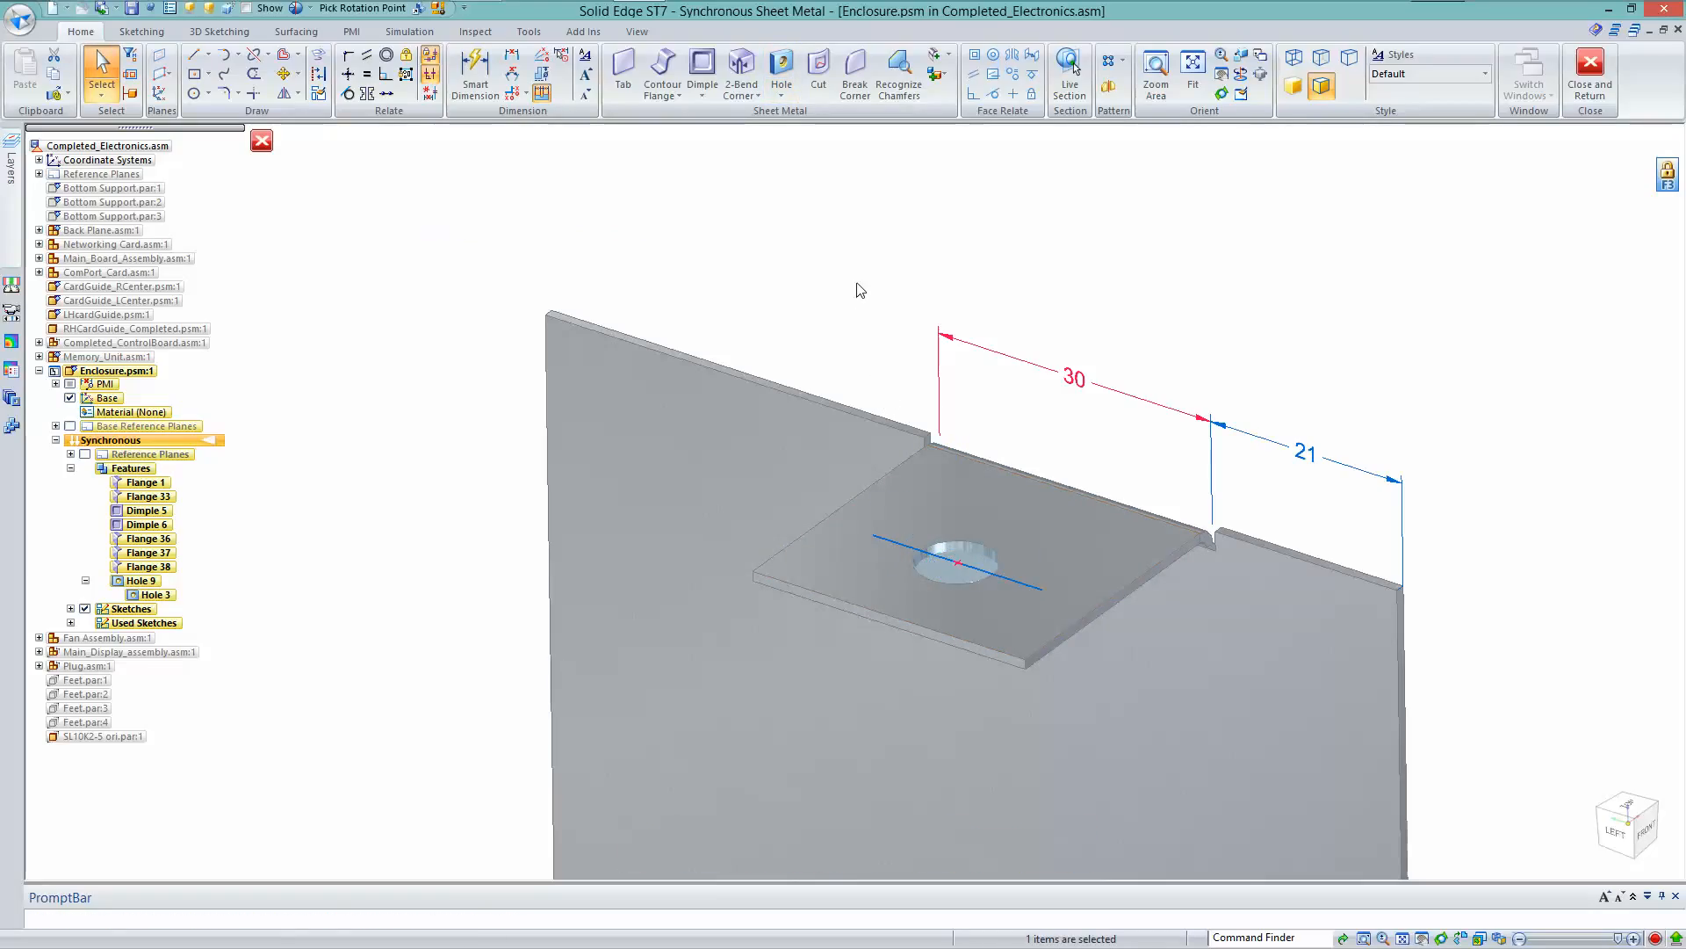
# Cut a 4 mm wide slot with arc ends along the sketched line, running through the hole in the partial flange
pyautogui.moveTo(856, 281); pyautogui.dragTo(881, 256, button='right')
pyautogui.click(885, 251)
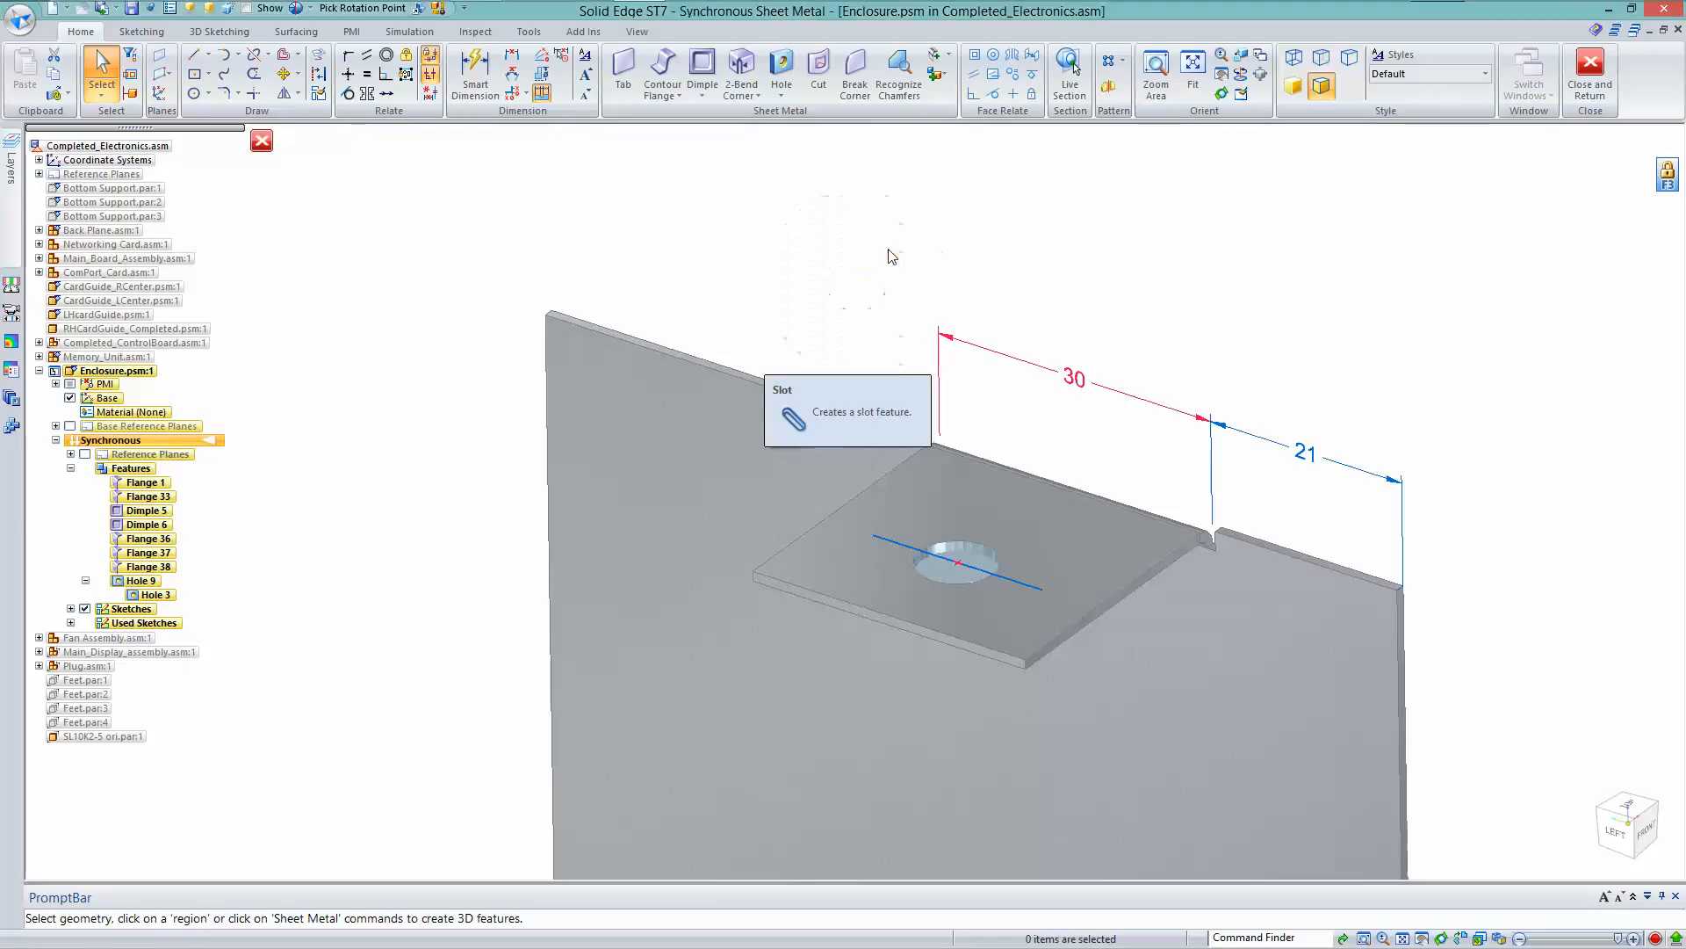
pyautogui.click(903, 545)
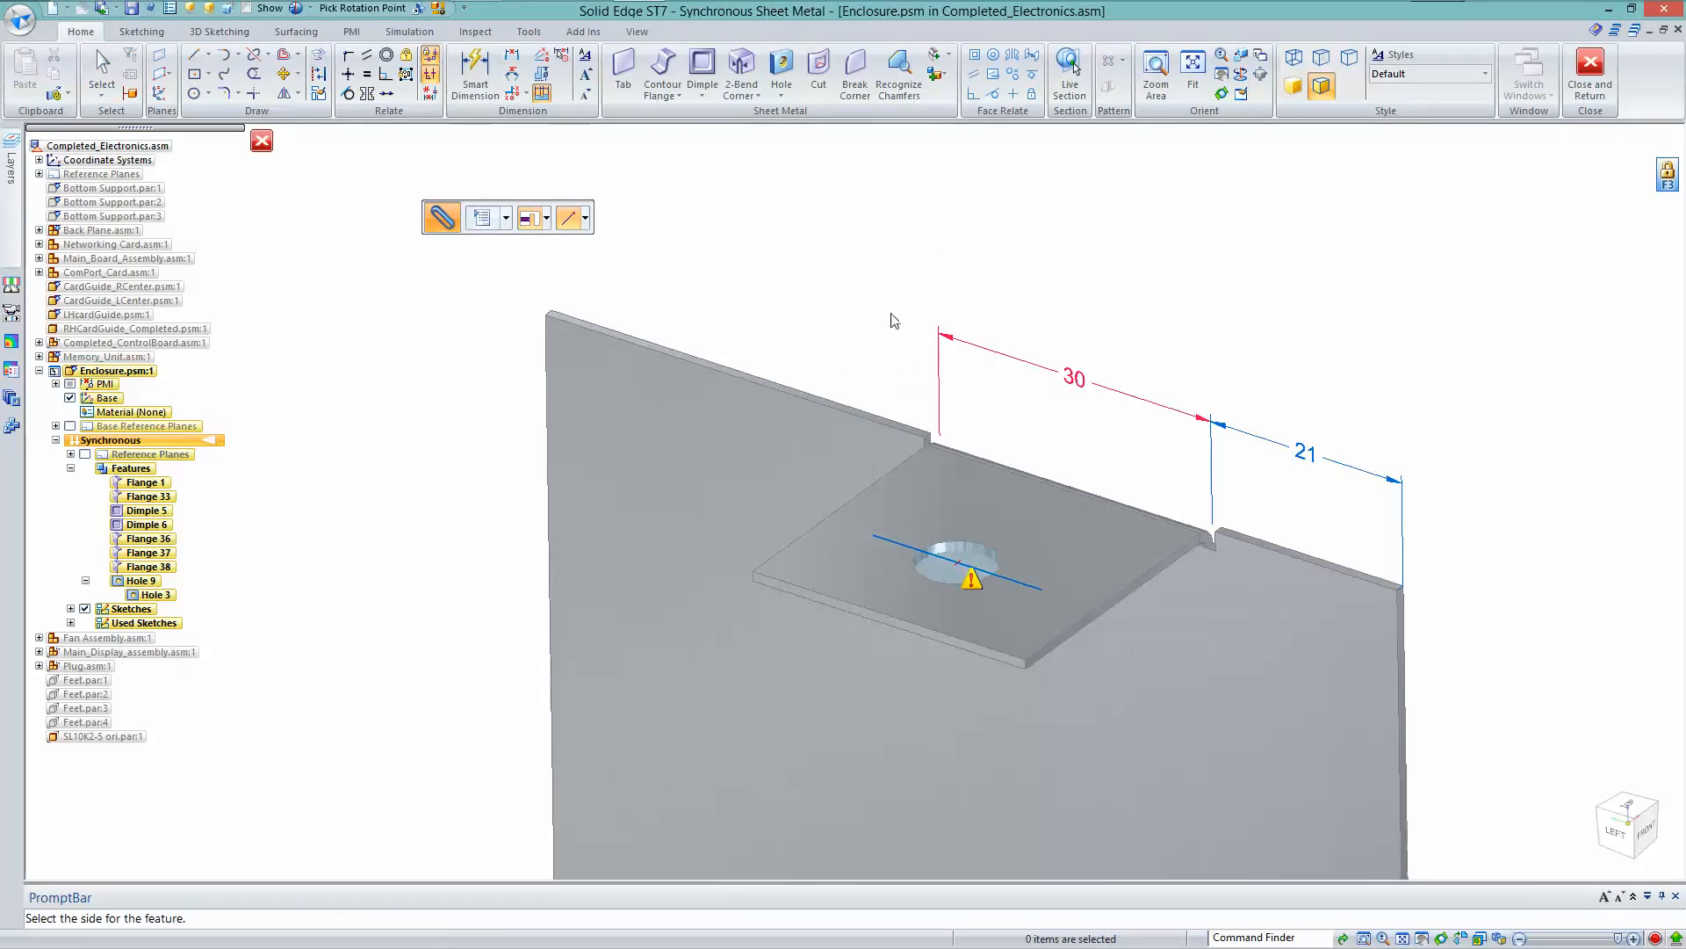
pyautogui.click(981, 779)
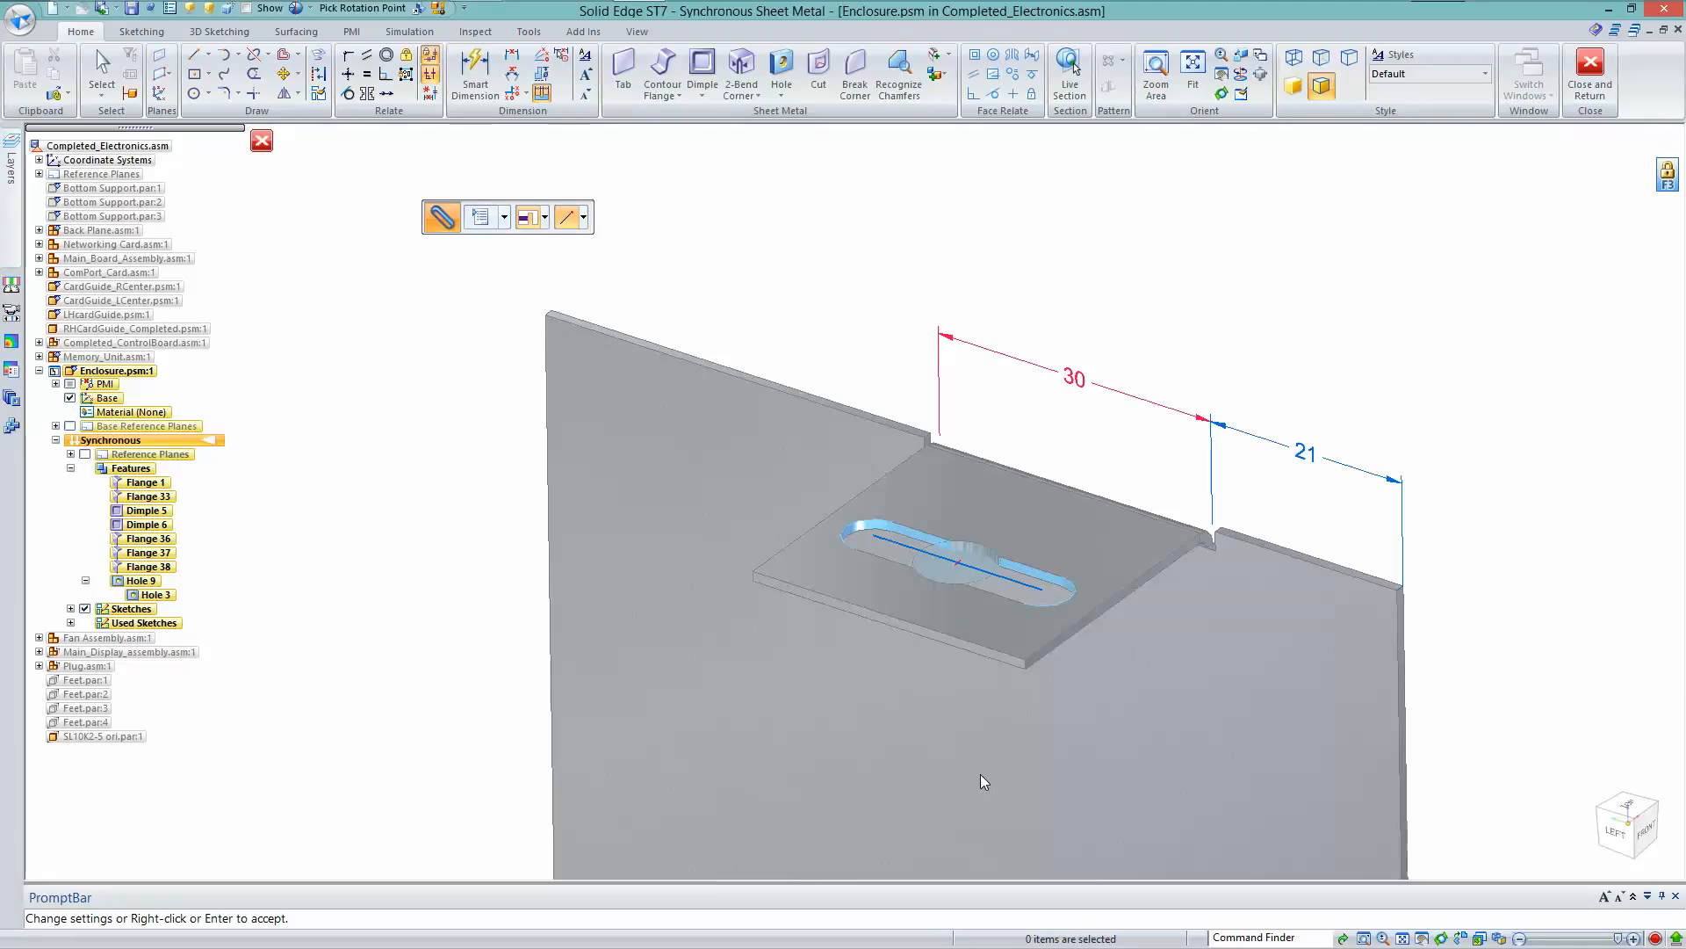
pyautogui.click(481, 223)
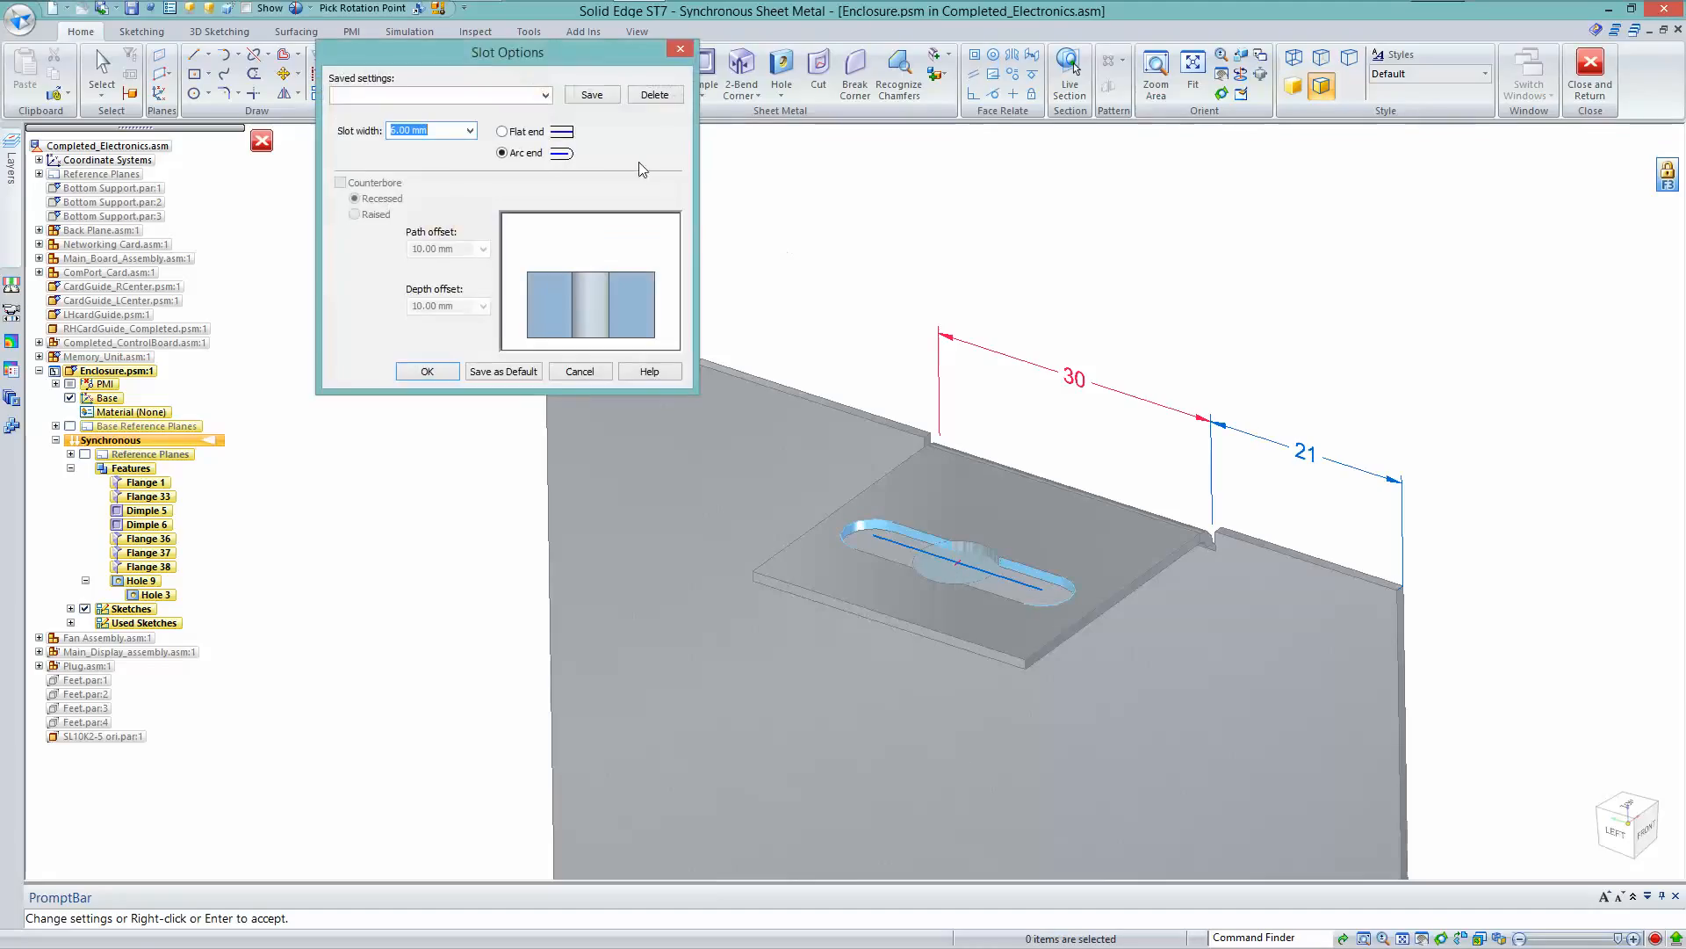
pyautogui.write('4')
pyautogui.press('Tab')
pyautogui.click(428, 372)
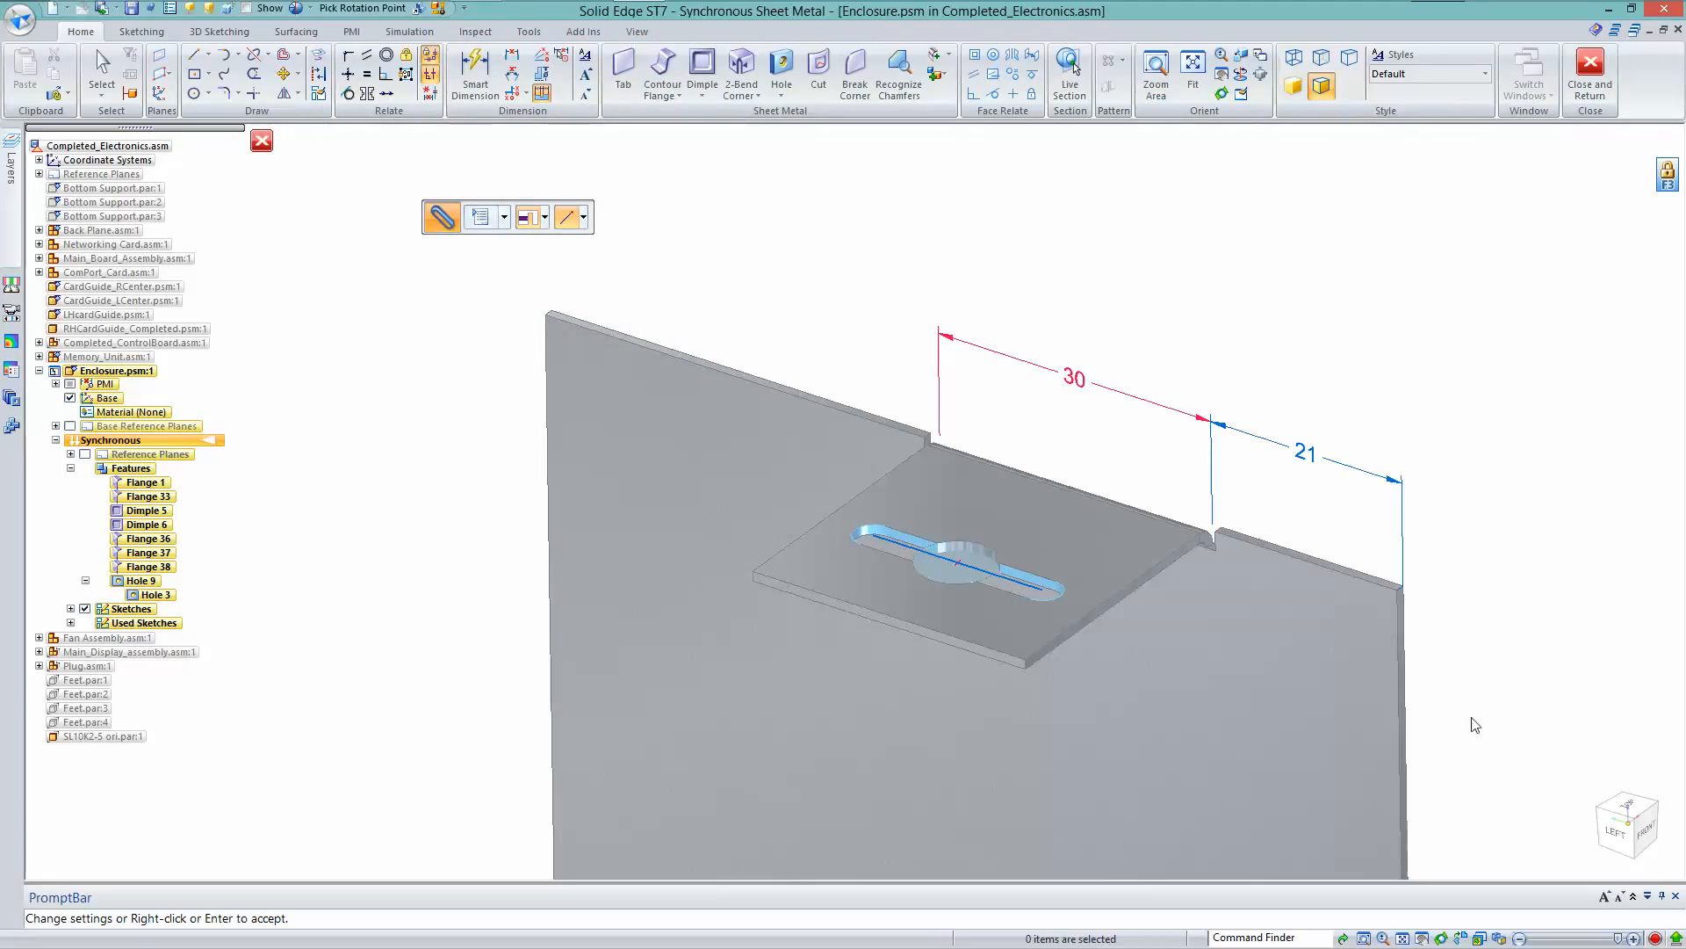
pyautogui.rightClick(1032, 571)
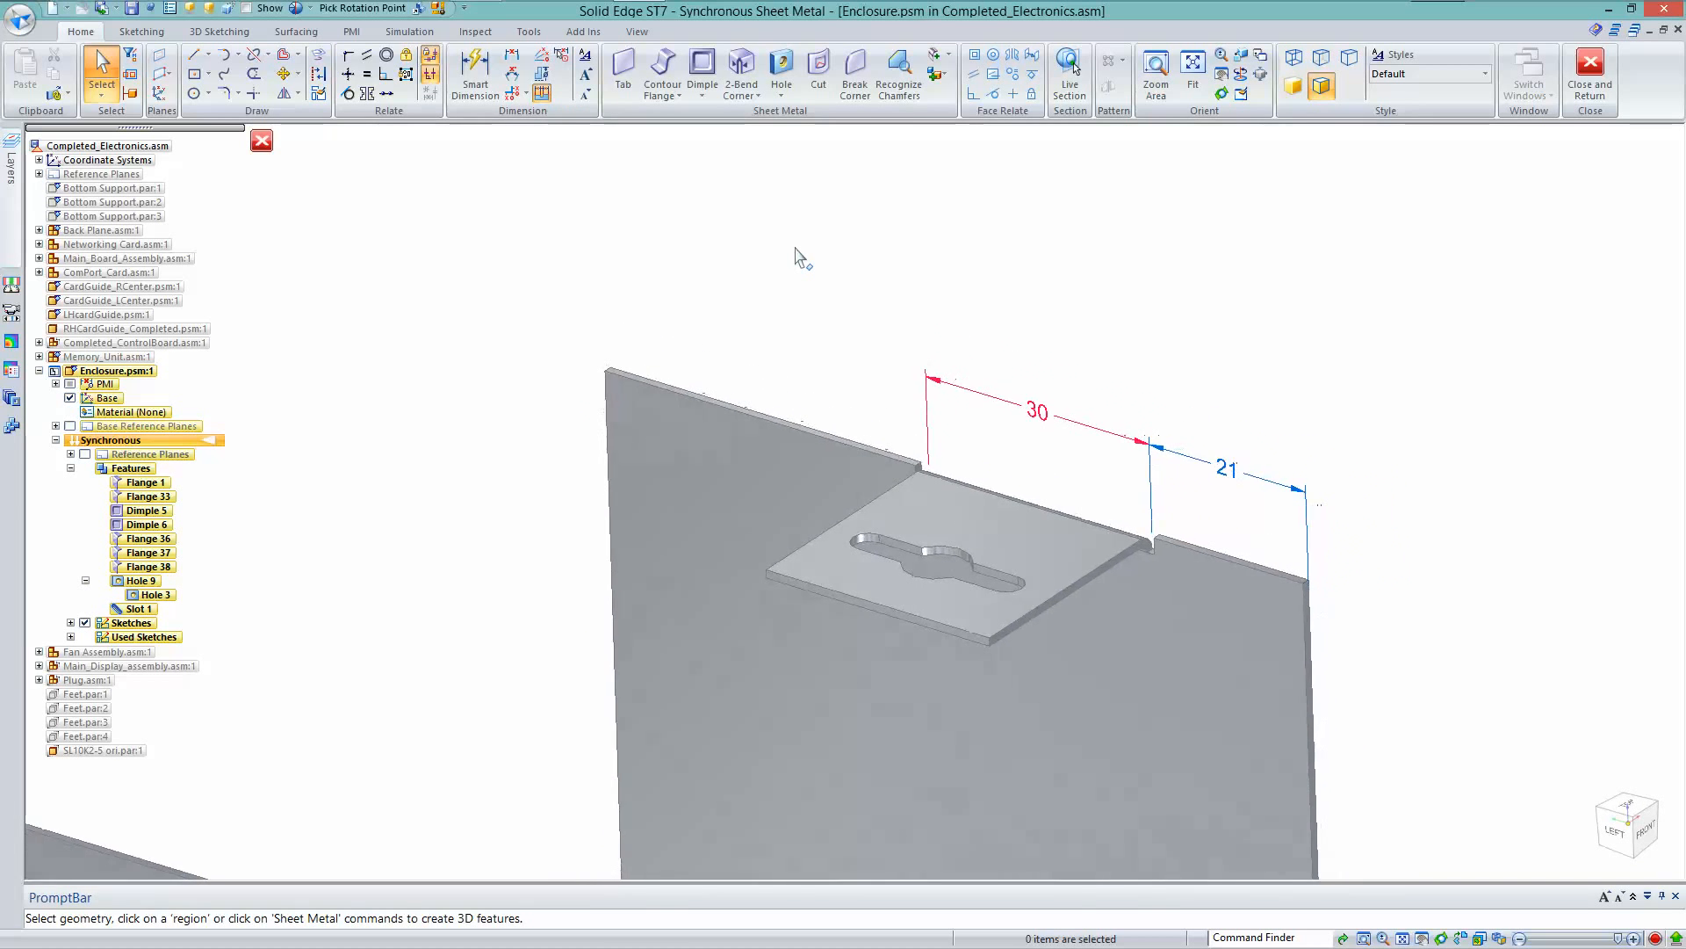
# Round both free outer corners of the partial flange with a 5 mm Break Corner radius
pyautogui.click(850, 72)
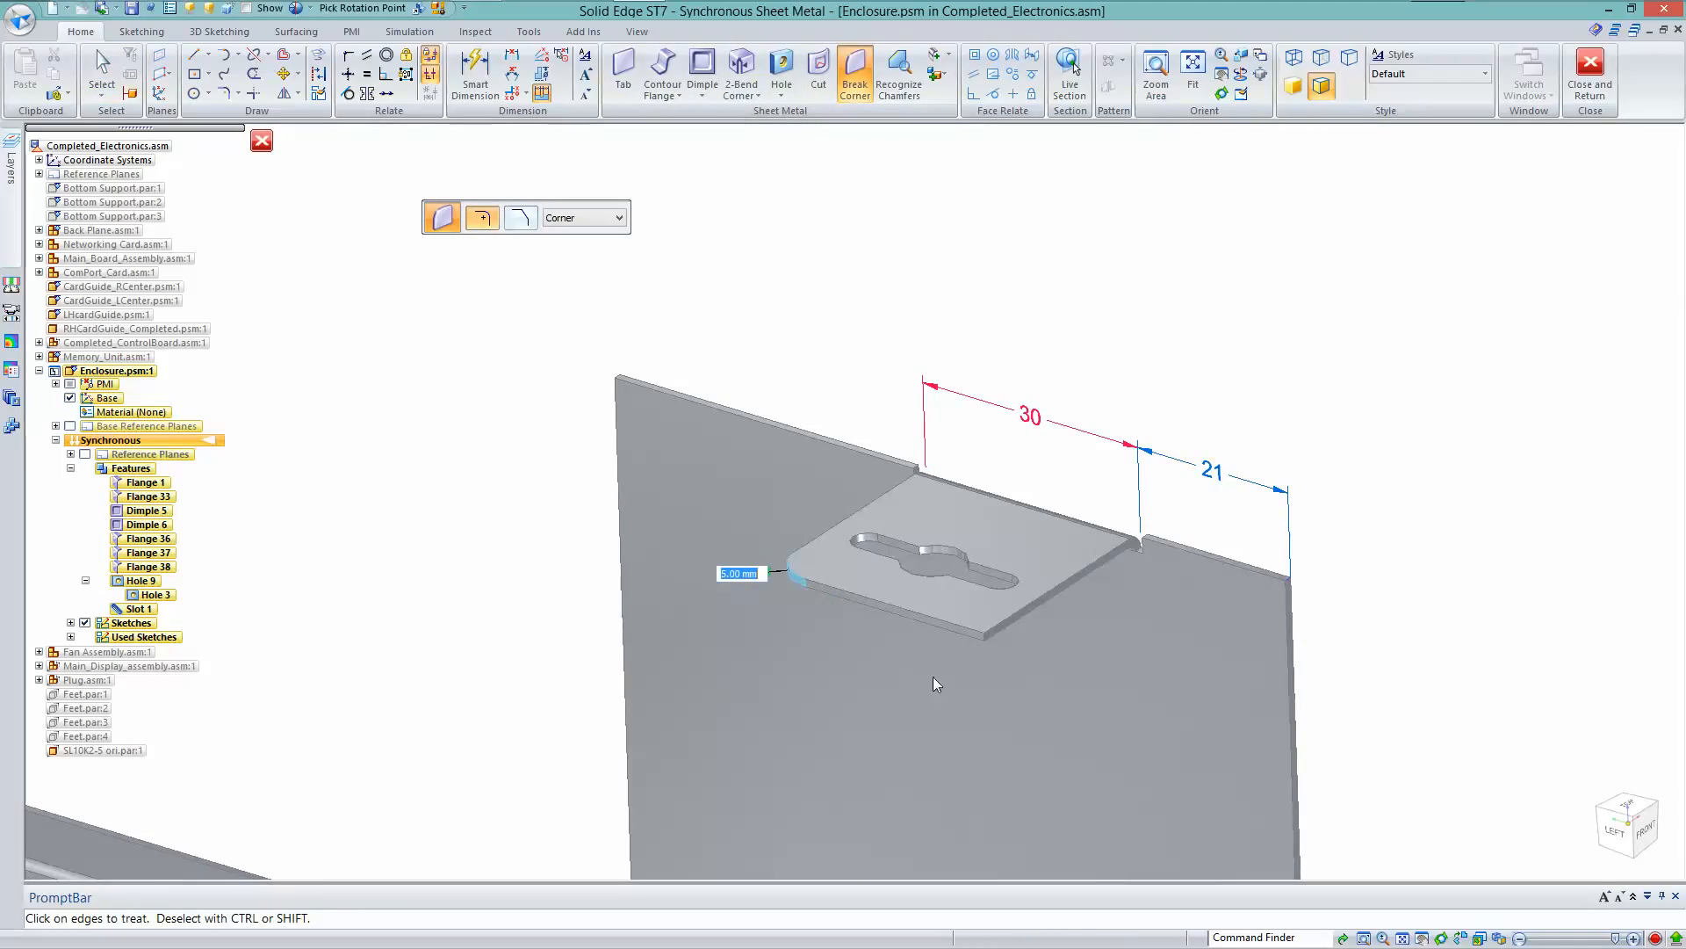
pyautogui.click(1034, 626)
pyautogui.press('Return')
# Move the partial flange's top face slightly downward, keeping its hole, slot and rounded corners attached
pyautogui.click(994, 535)
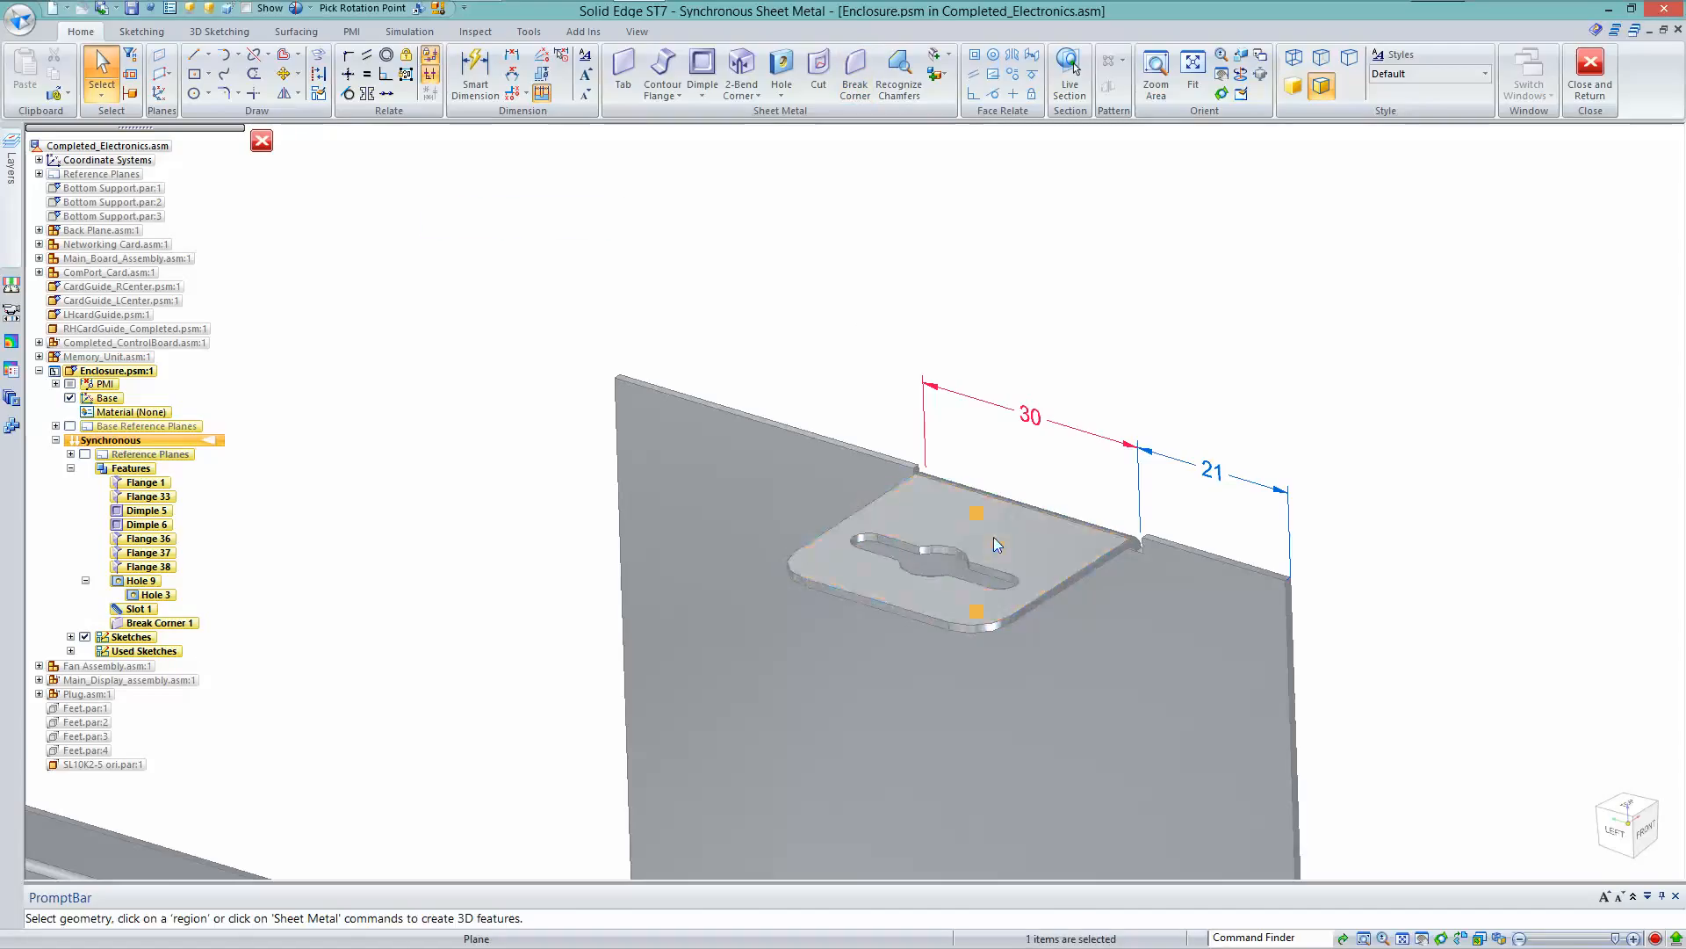
pyautogui.click(993, 545)
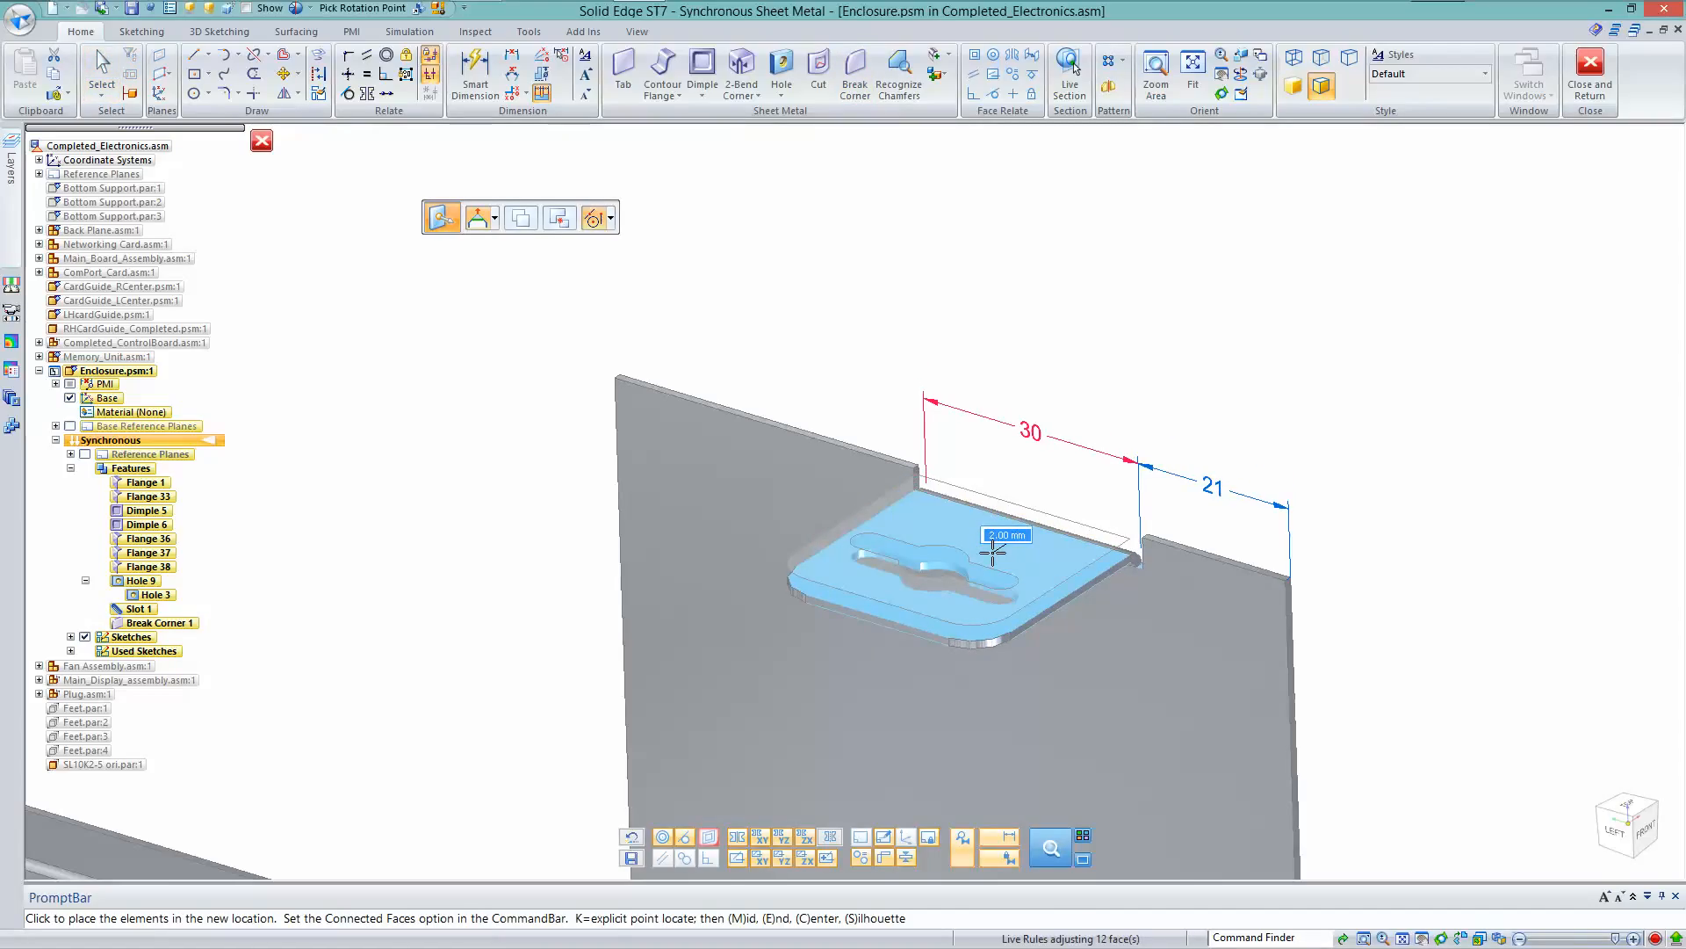
pyautogui.press('BackSpace')
pyautogui.press('Return')
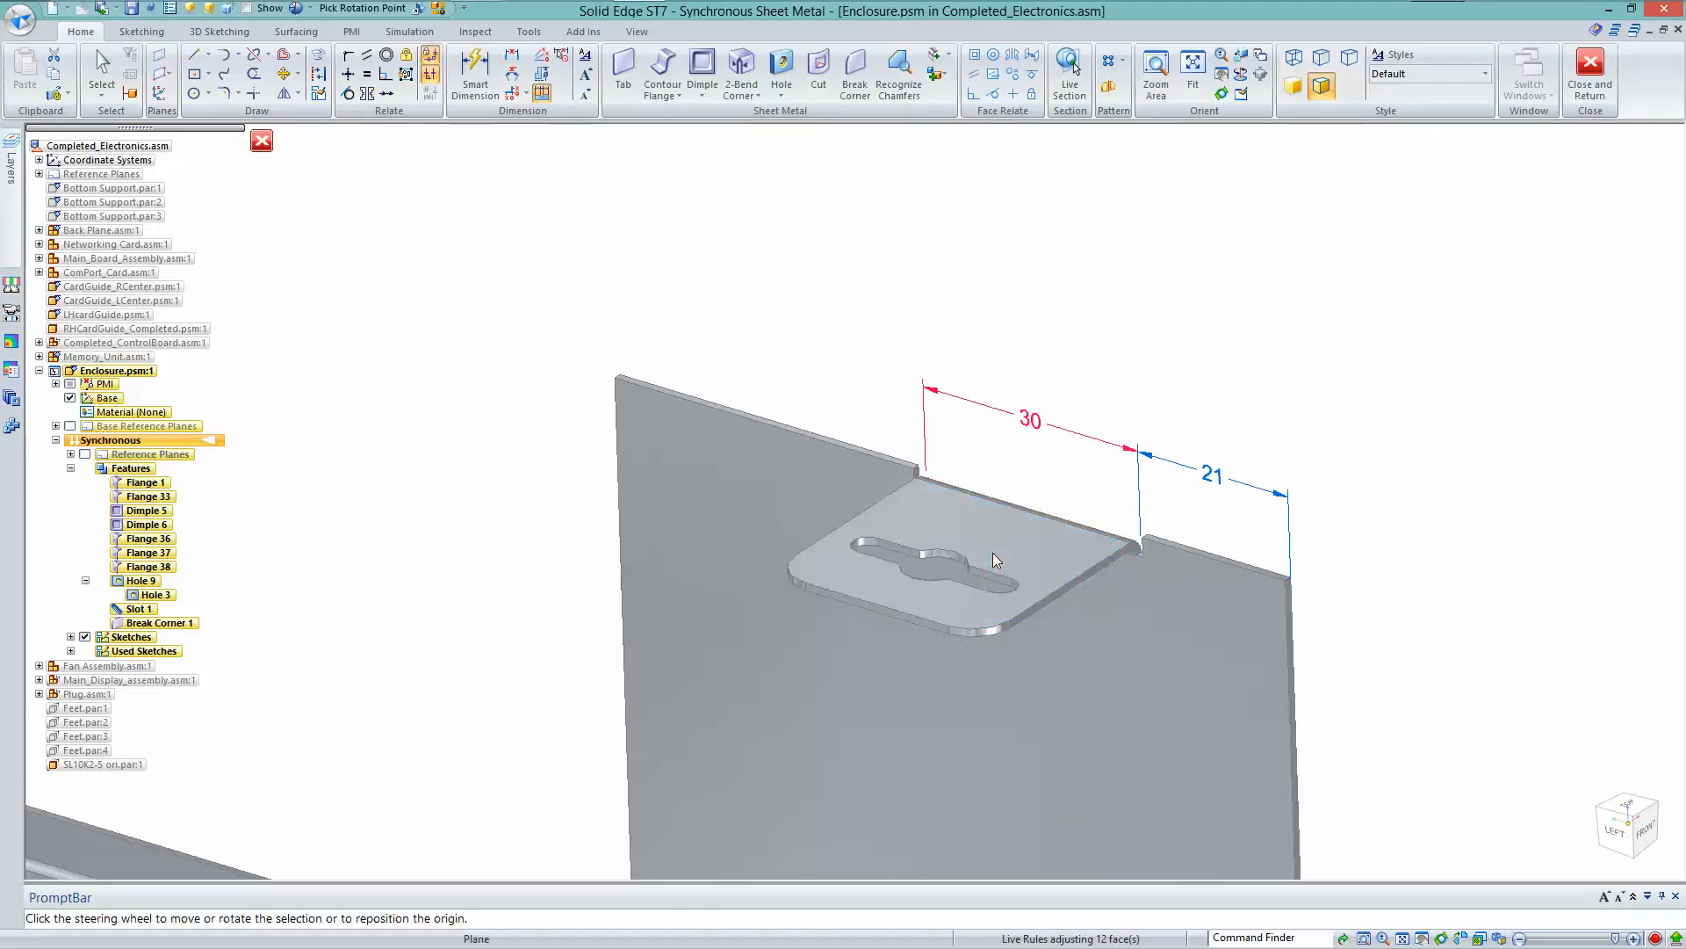
pyautogui.press('Escape')
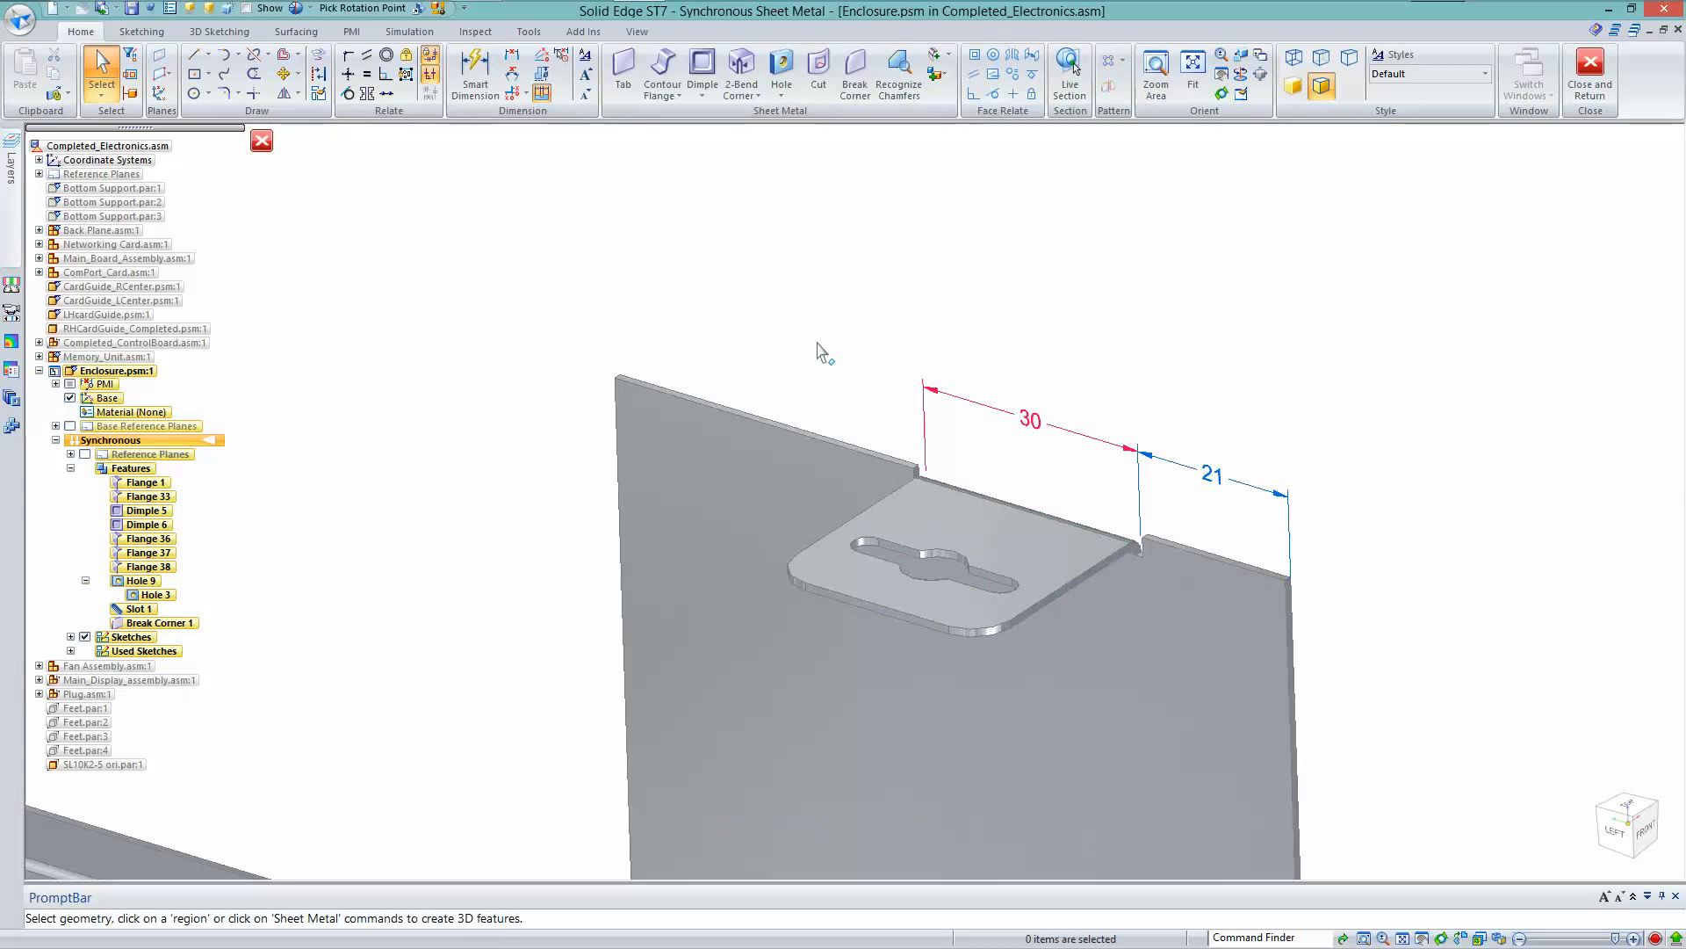
# Start a gusset on the partial flange's bend and include rounding with 1 mm punch and die radii in its options
pyautogui.scroll(-1, 817, 344)
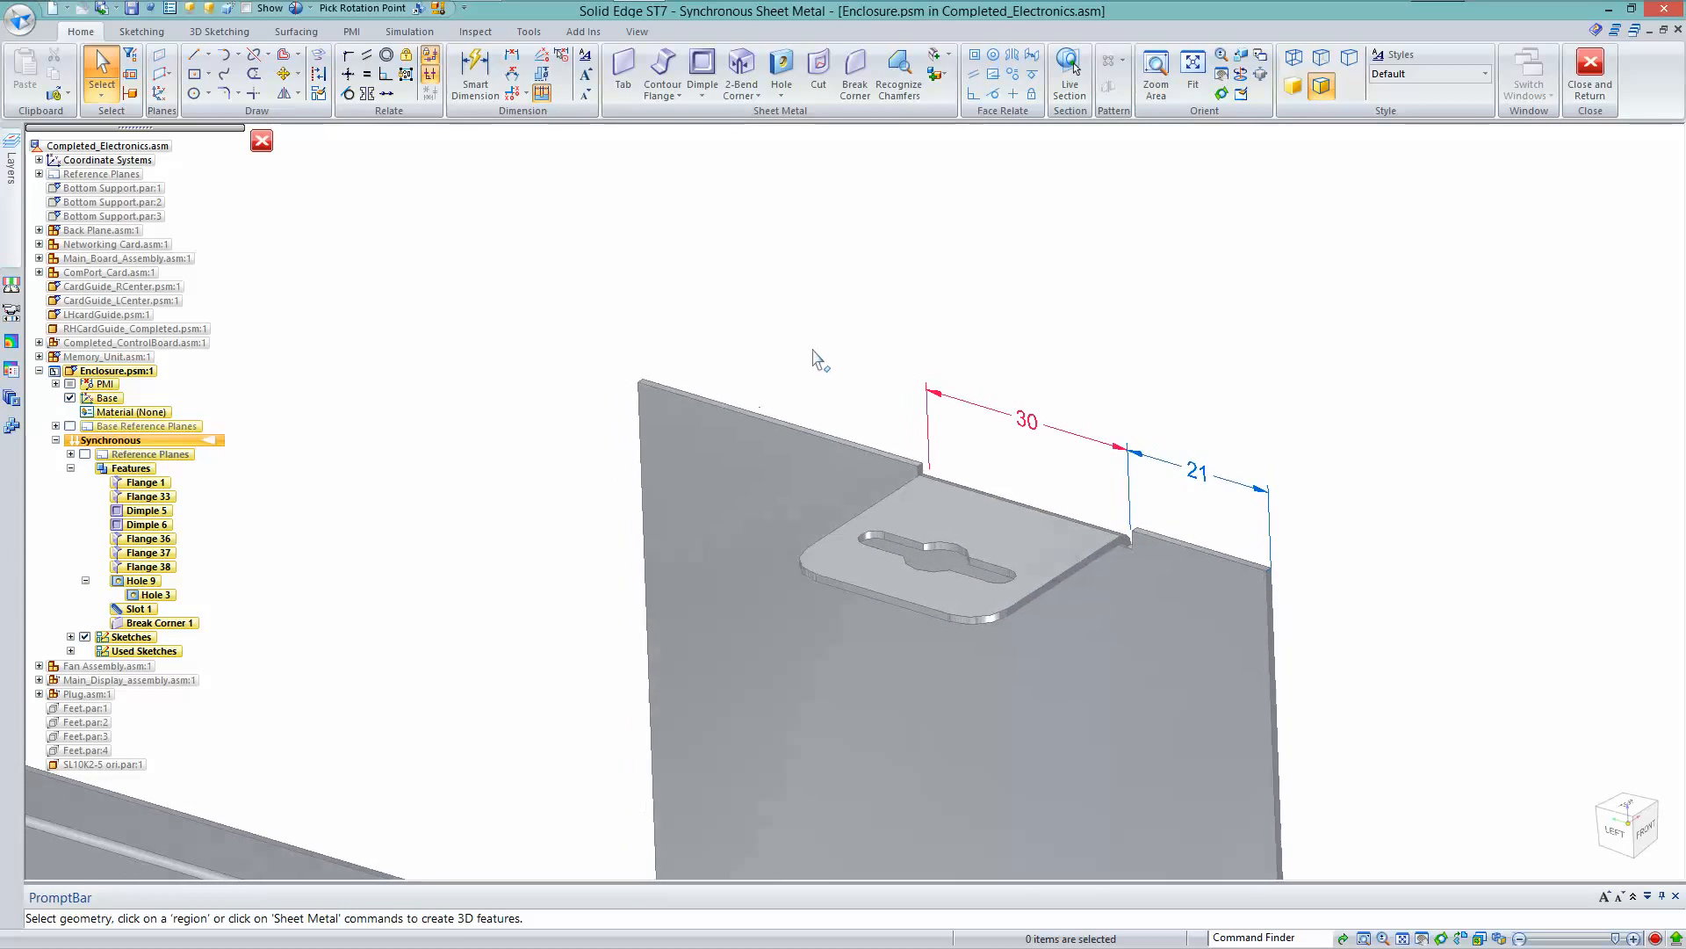
pyautogui.moveTo(819, 360); pyautogui.dragTo(784, 290, button='middle')
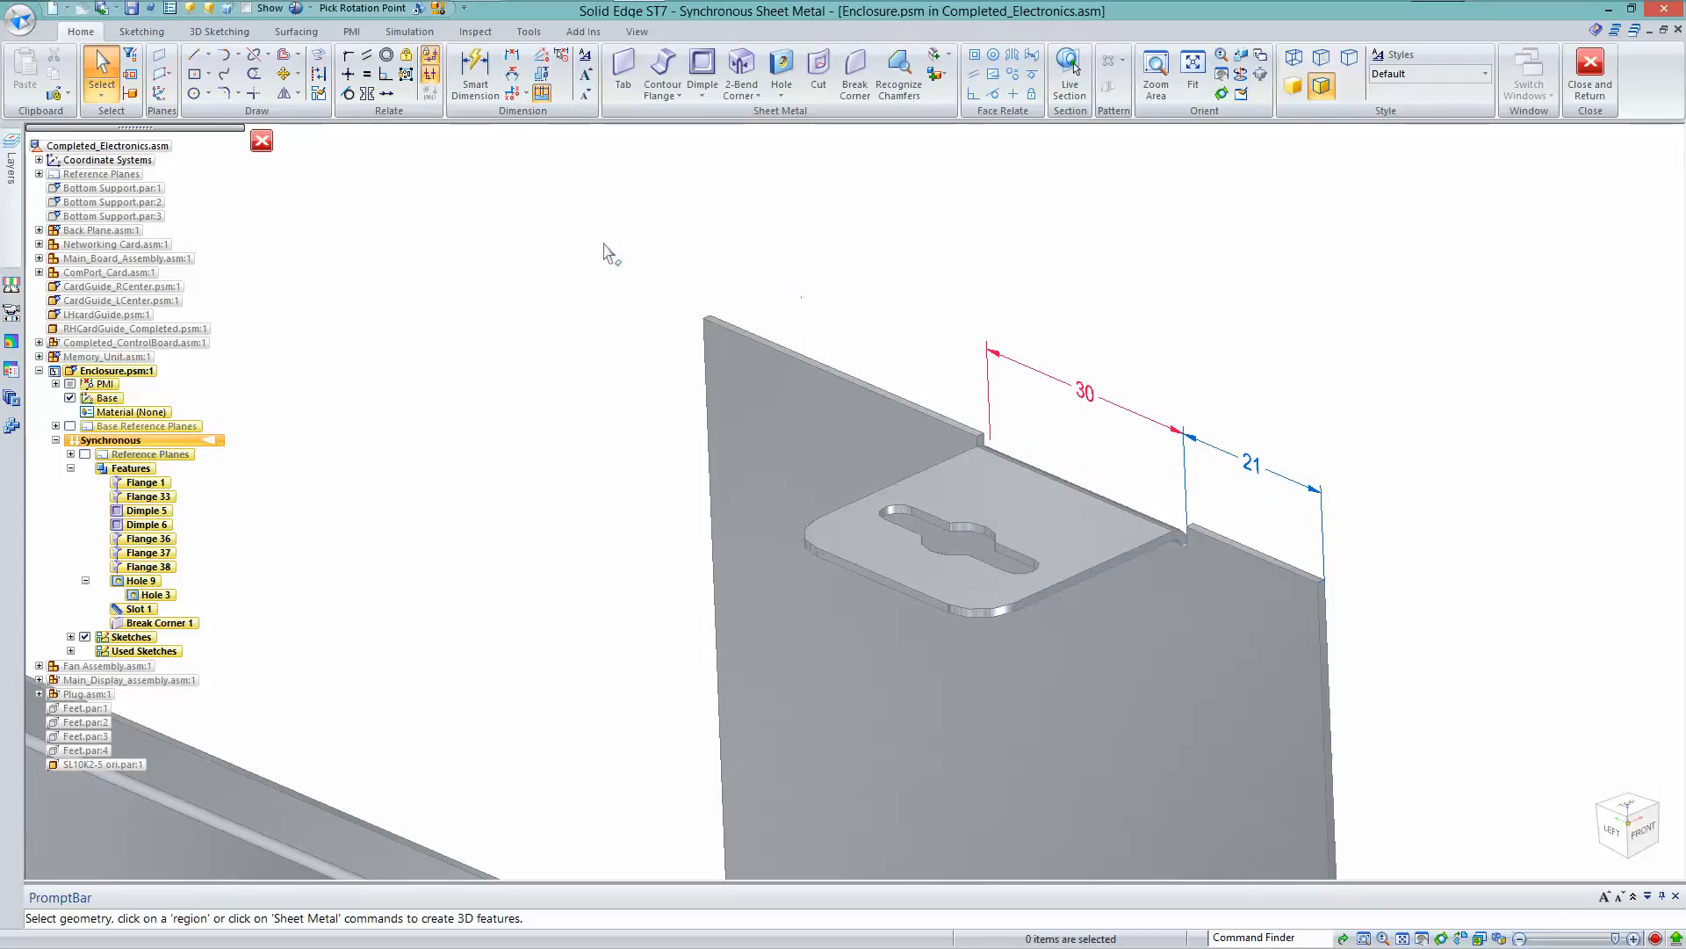
pyautogui.click(706, 90)
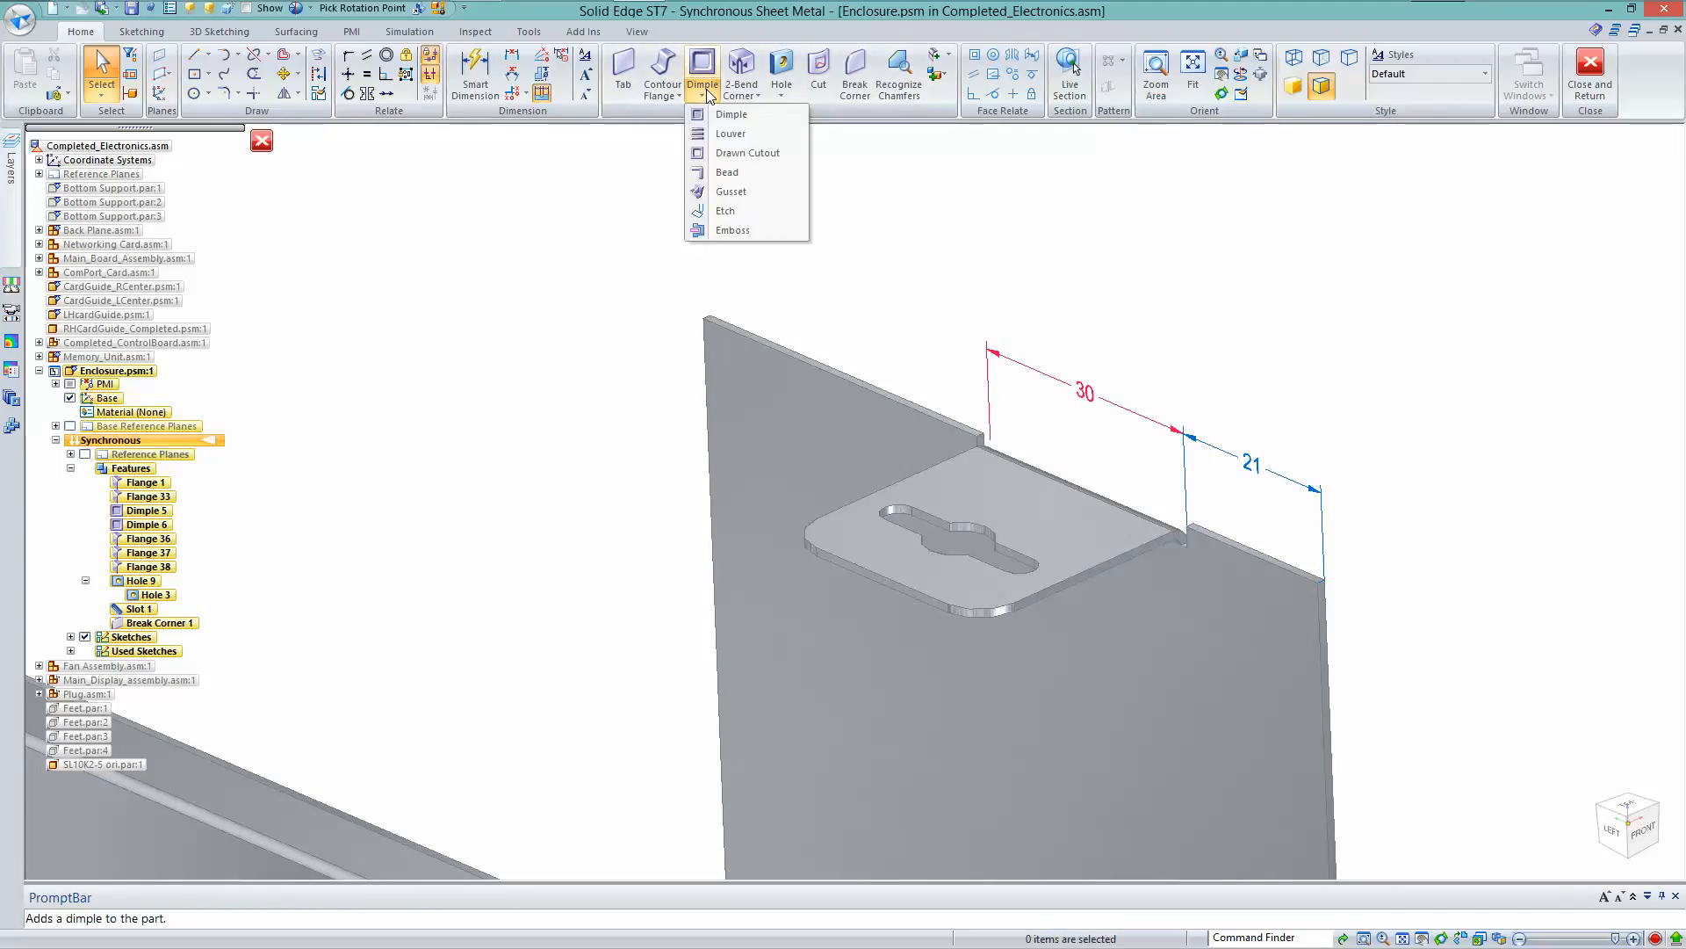
pyautogui.click(738, 192)
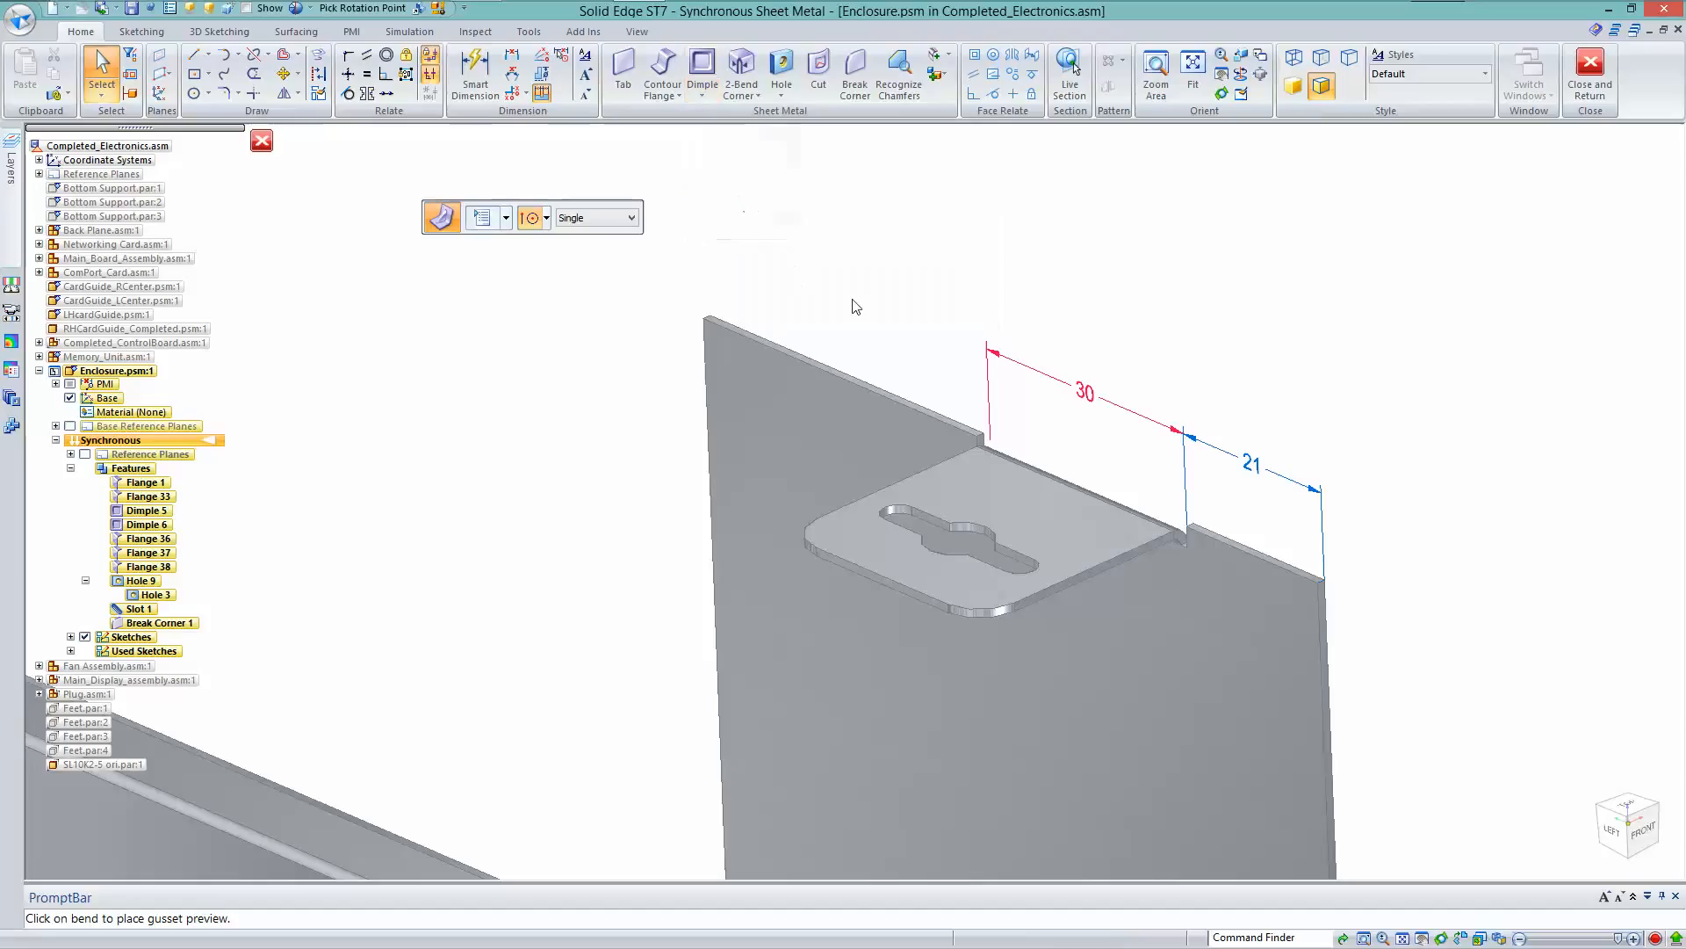
pyautogui.click(1047, 472)
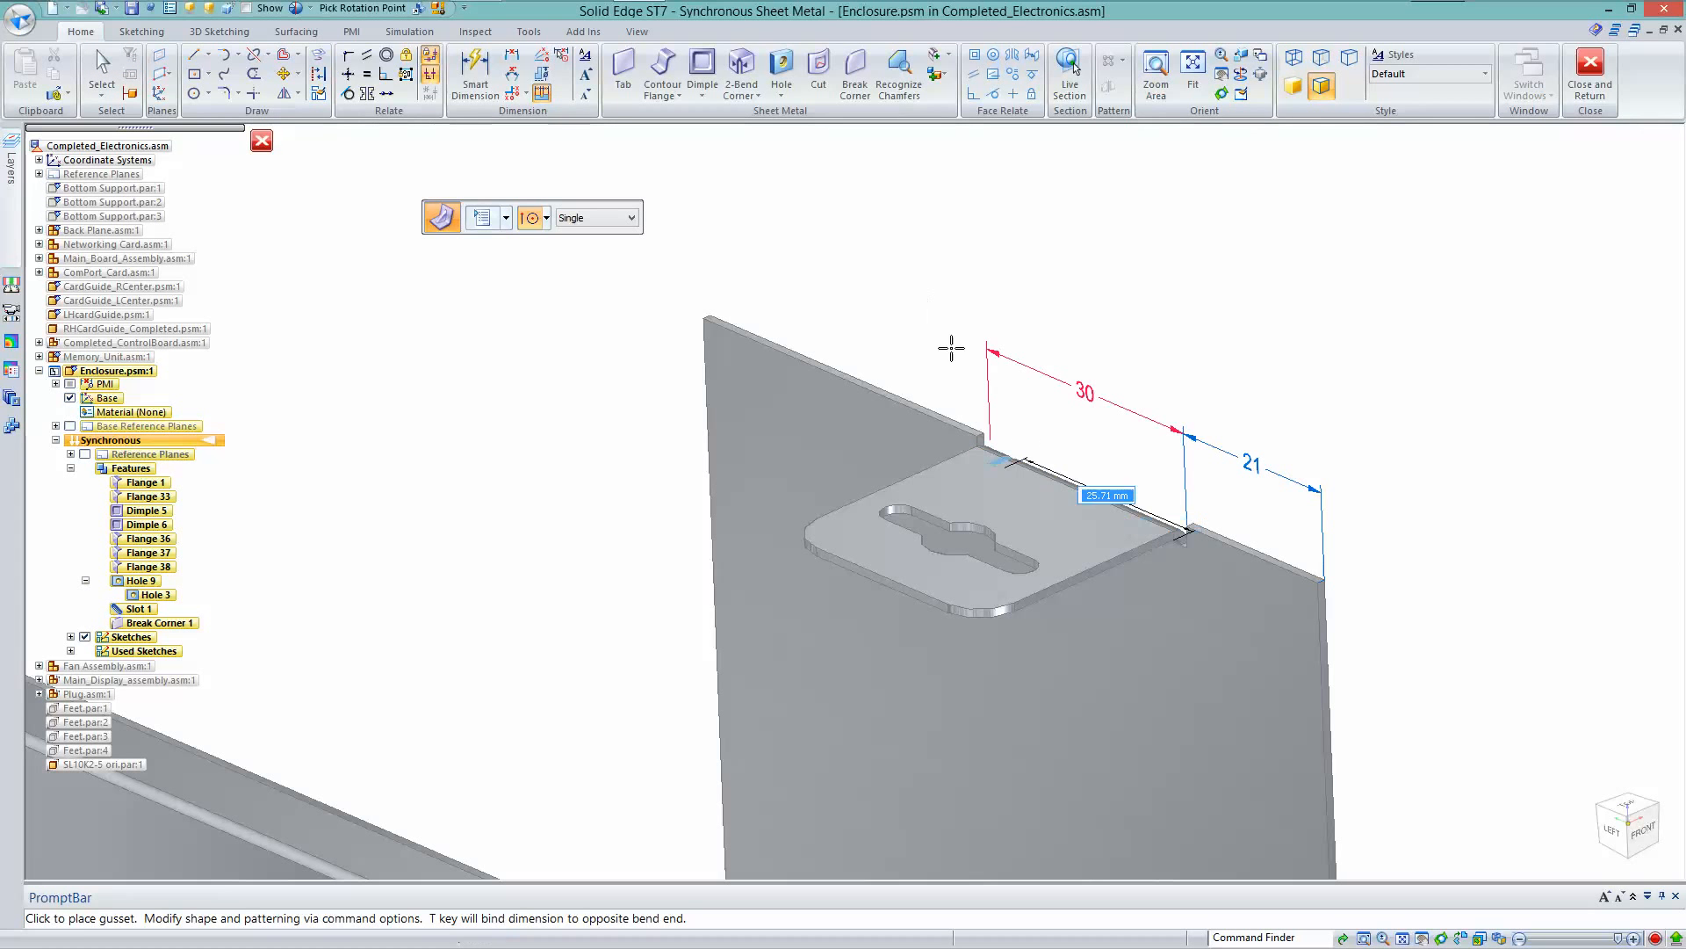
pyautogui.click(485, 223)
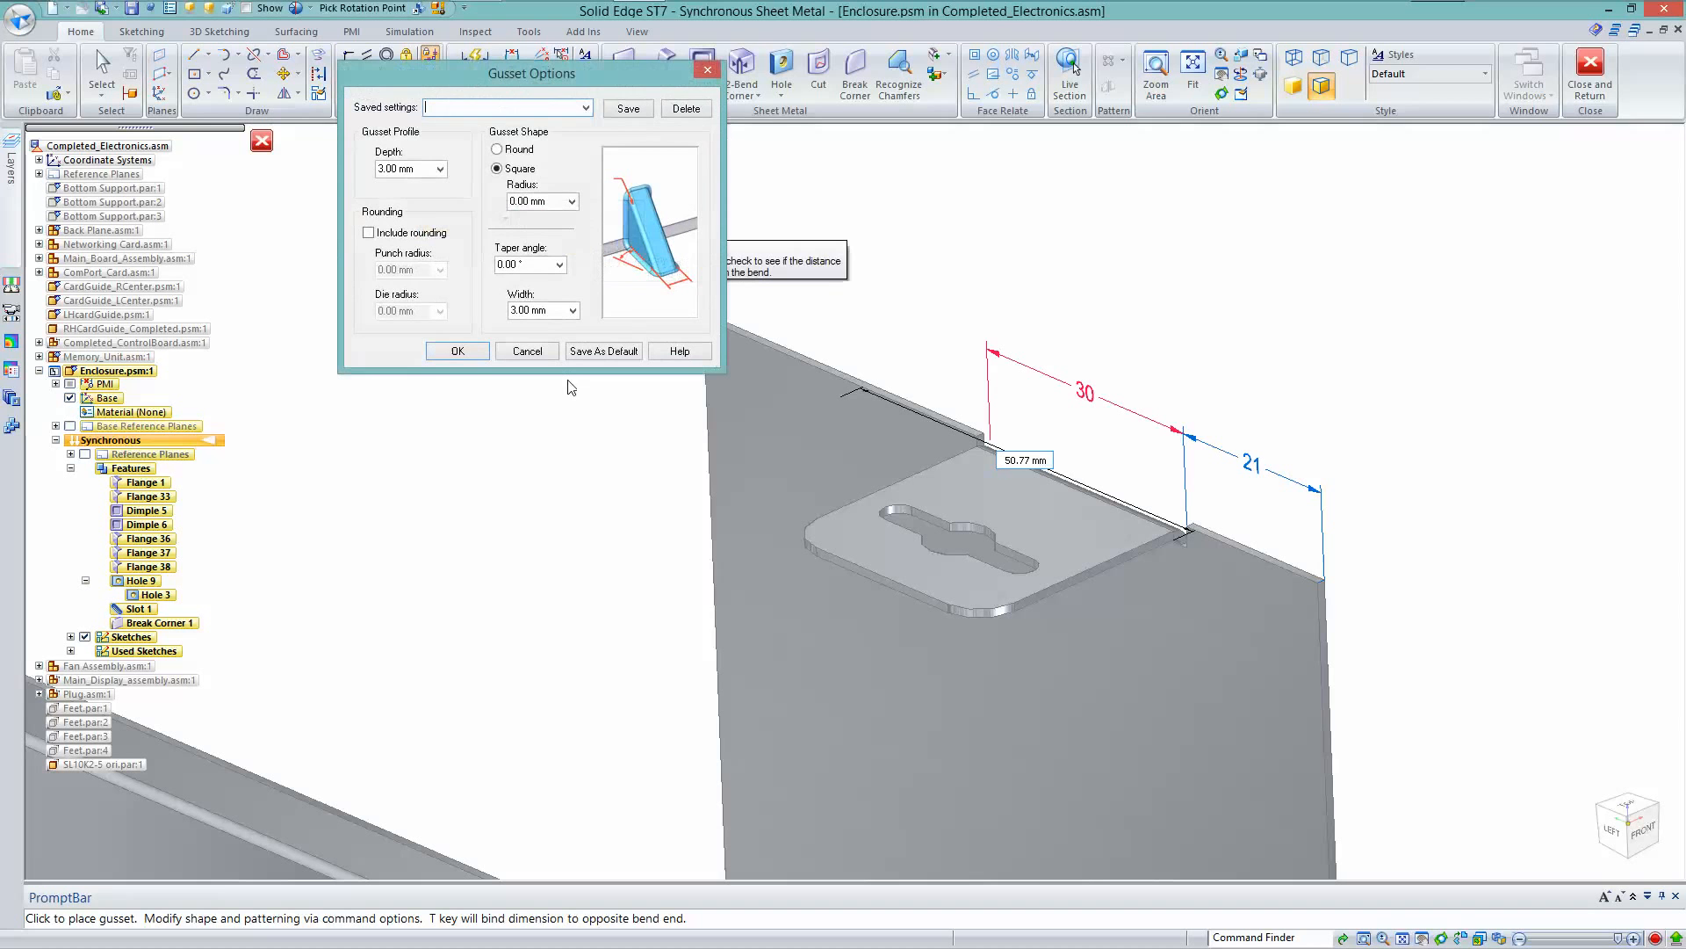
pyautogui.click(404, 233)
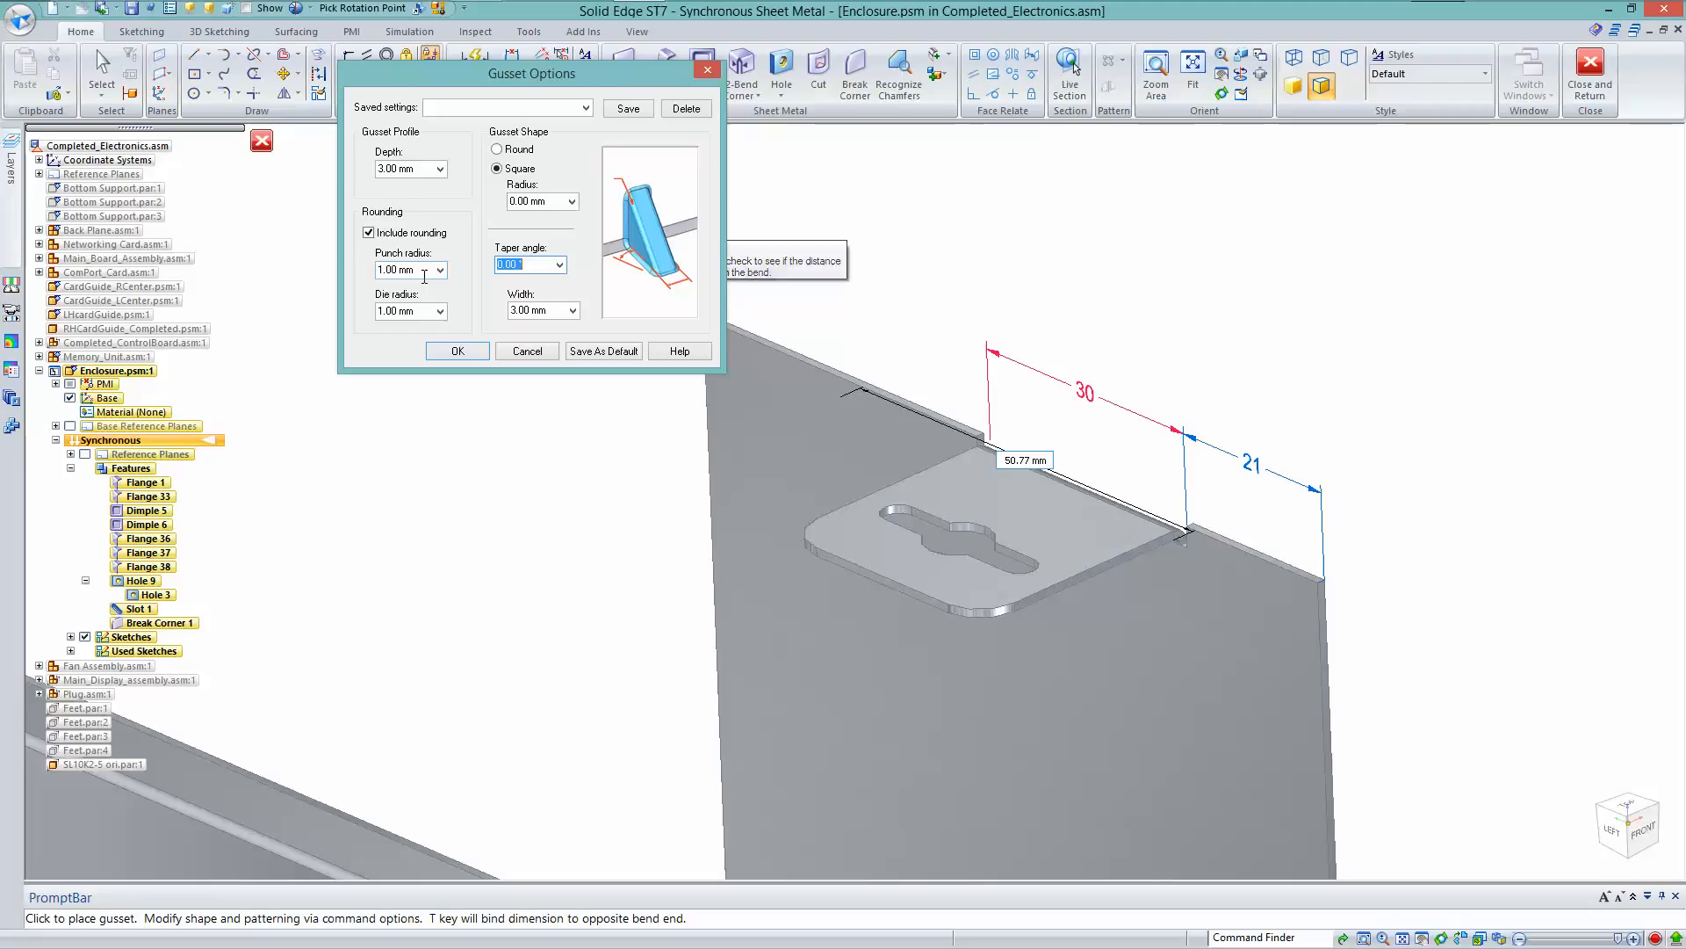
pyautogui.click(456, 352)
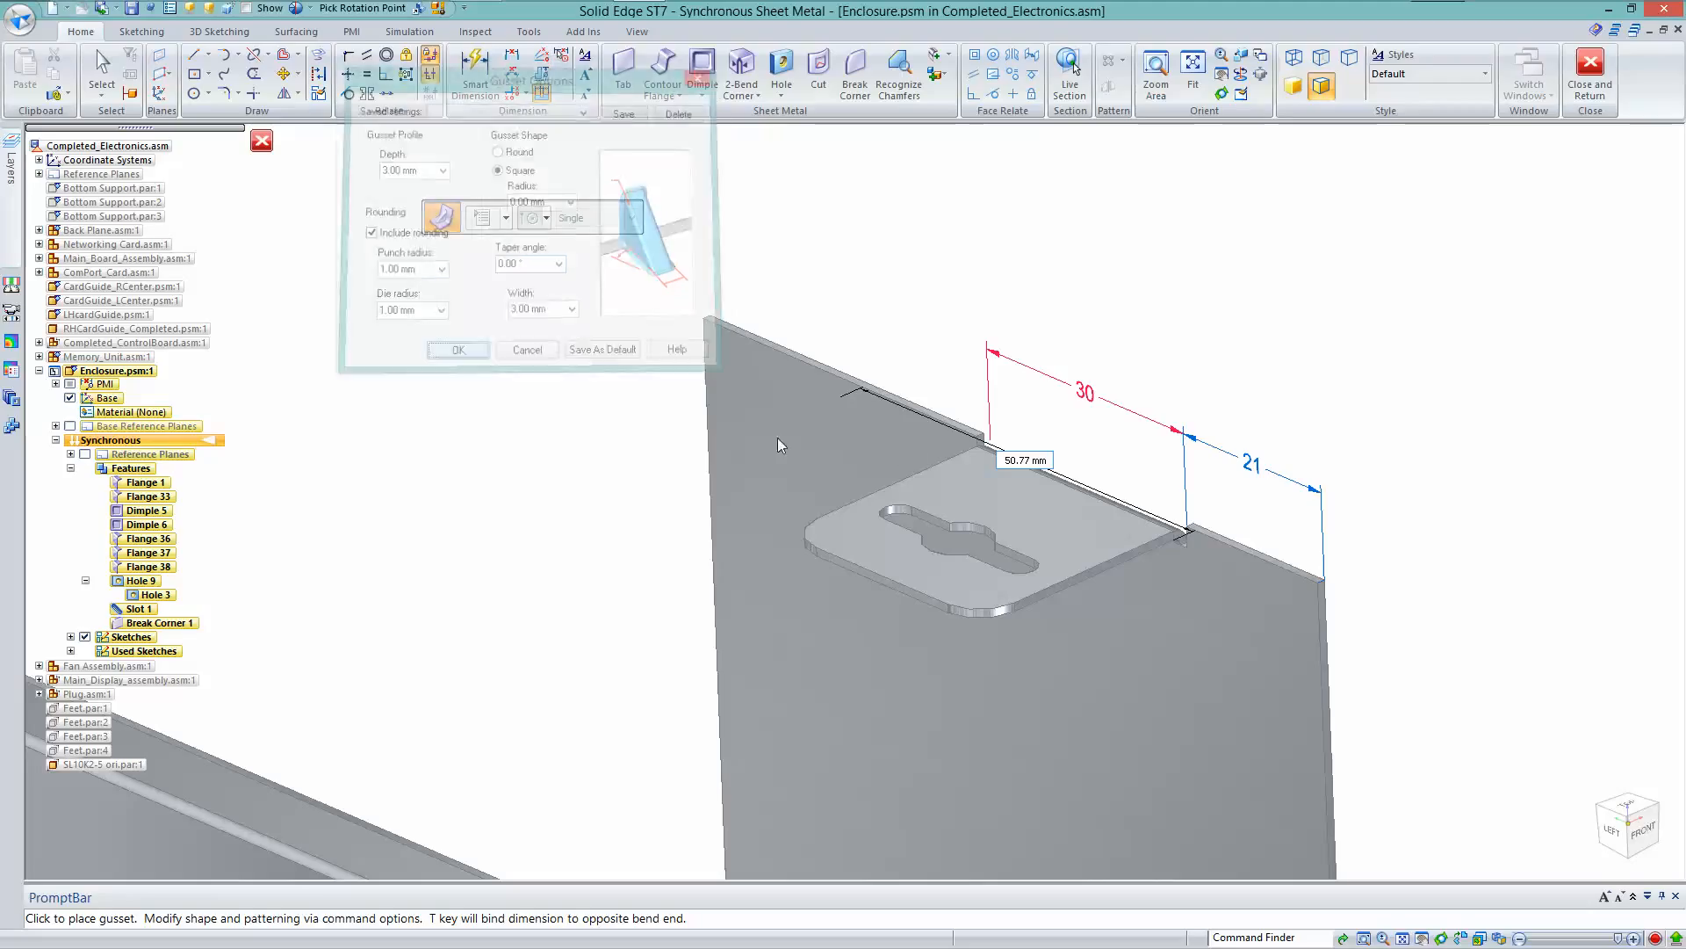
# Place two gussets along the partial flange's bend using the Fit pattern with a count of 2
pyautogui.click(630, 218)
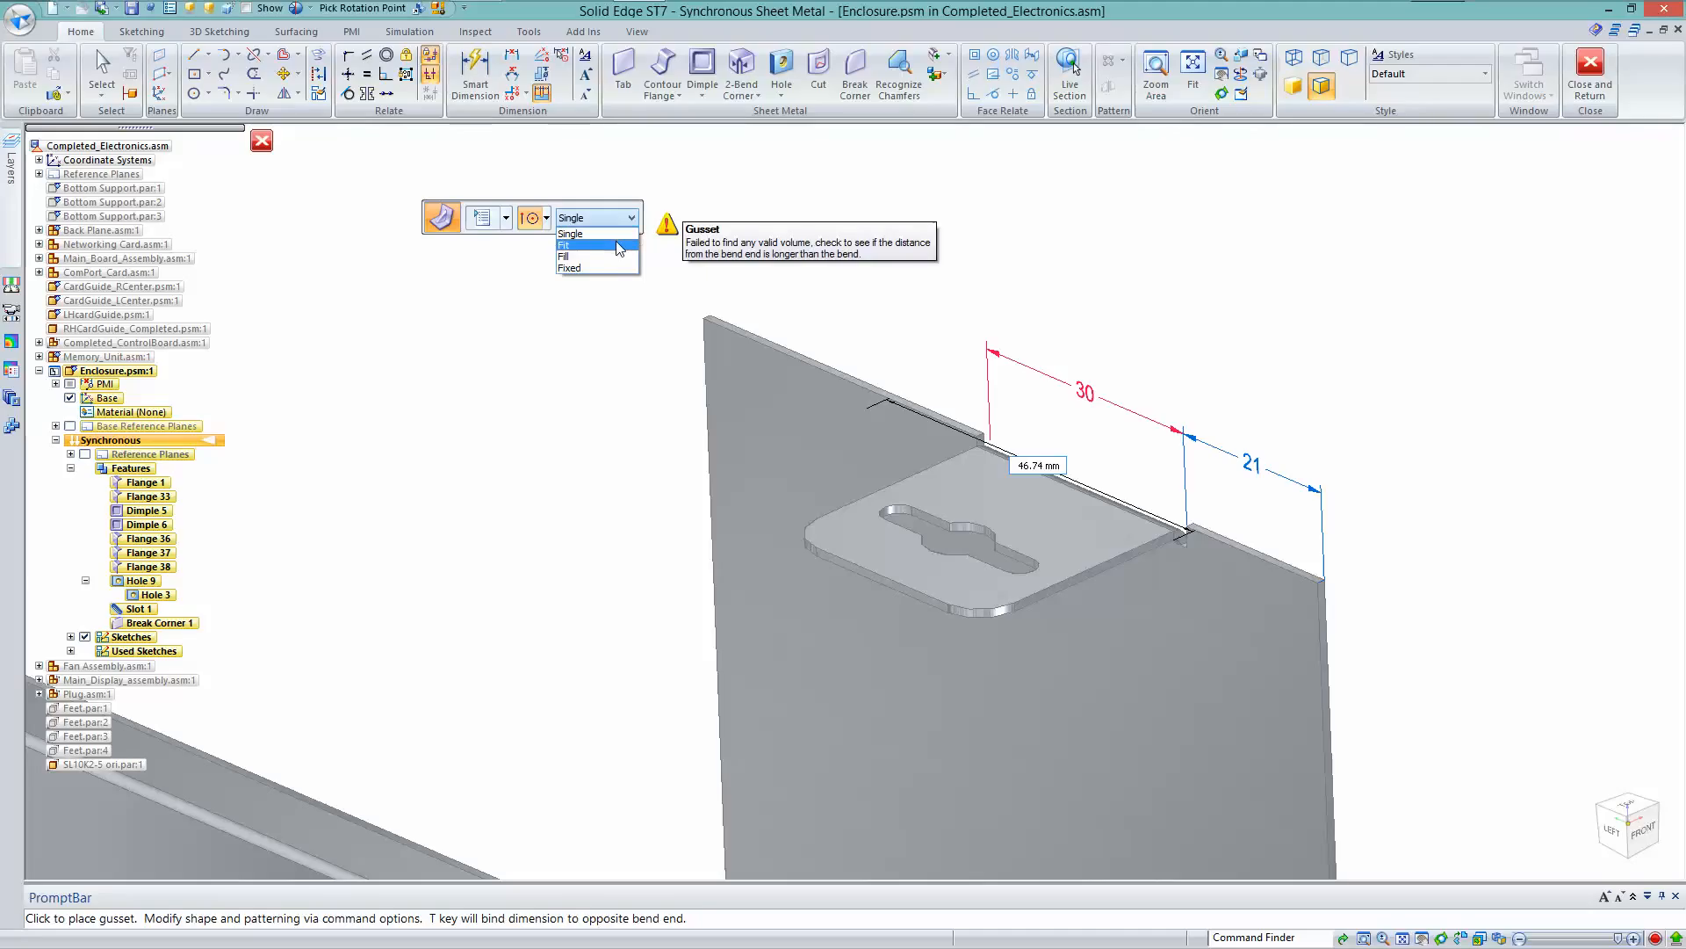
pyautogui.click(616, 243)
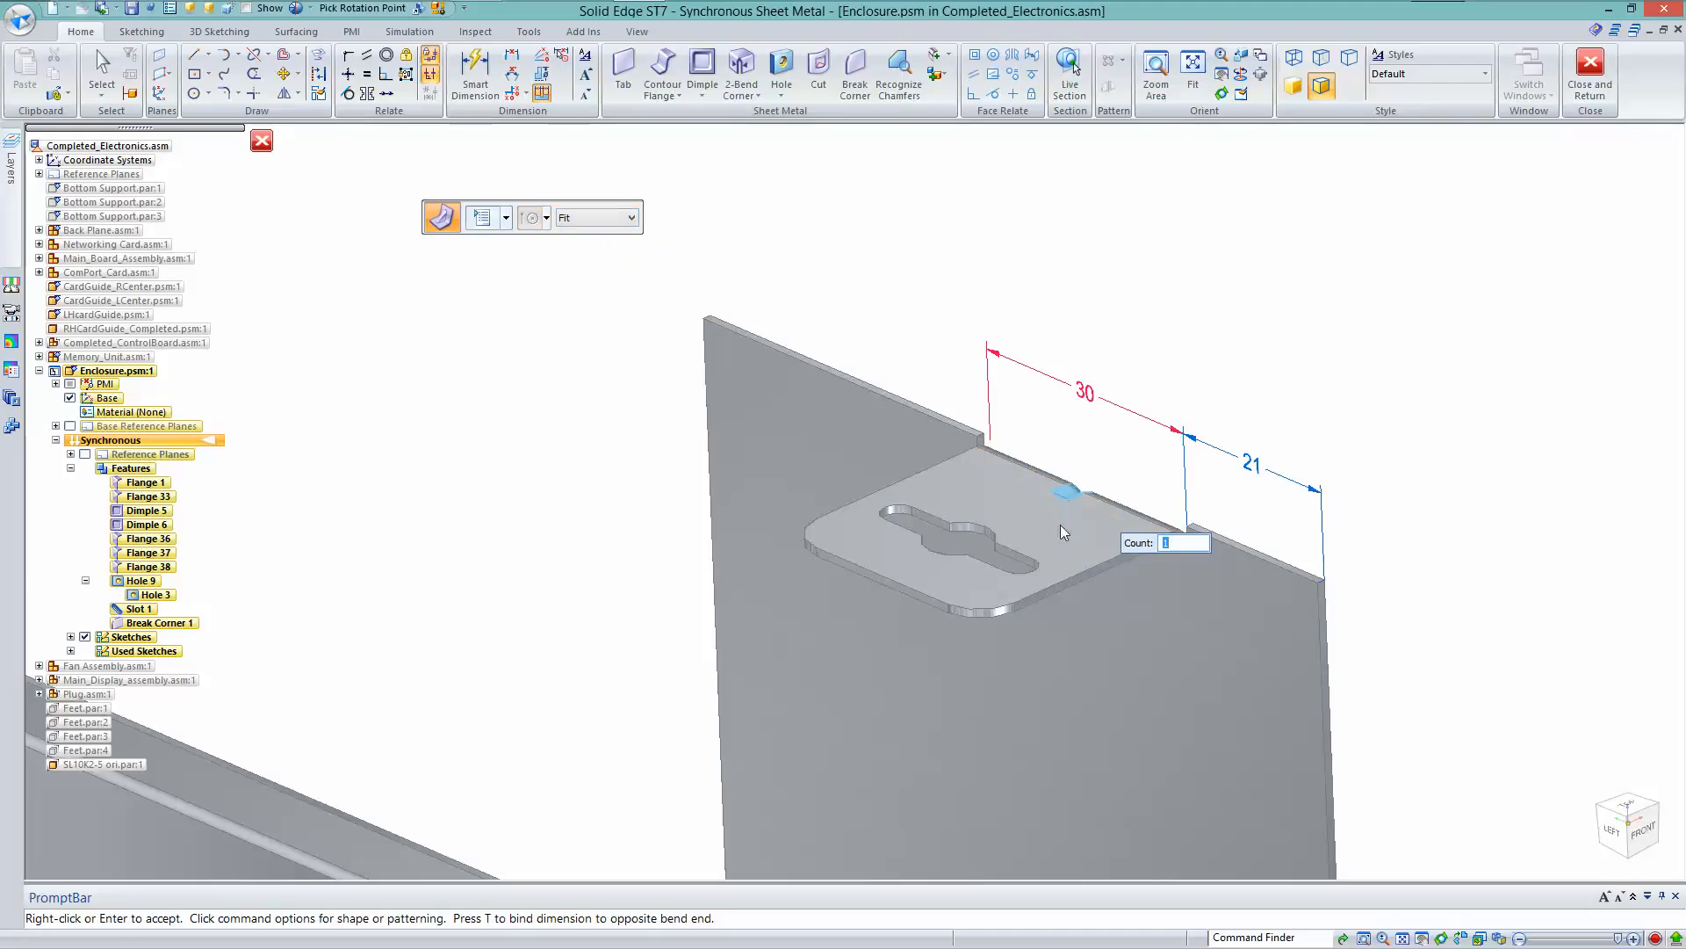
pyautogui.write('2')
pyautogui.moveTo(1156, 557); pyautogui.dragTo(910, 609, button='middle')
pyautogui.rightClick(909, 608)
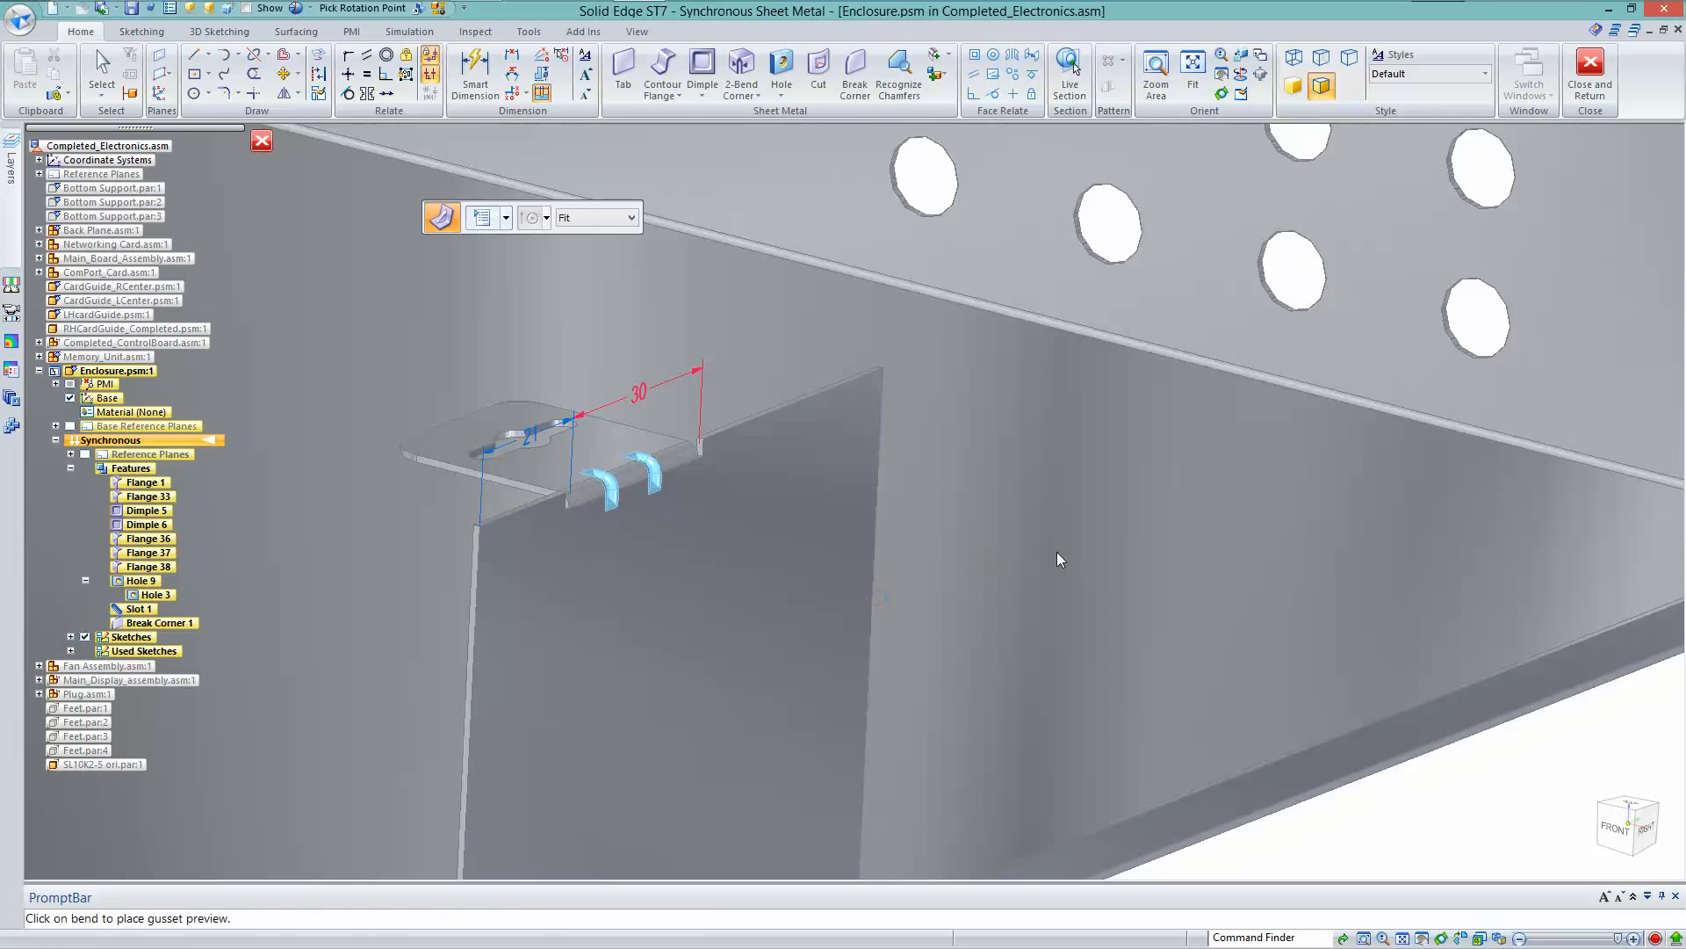
# Hide the enclosure's PMI dimensions and leave the Gusset command
pyautogui.moveTo(757, 628); pyautogui.dragTo(1155, 370, button='middle')
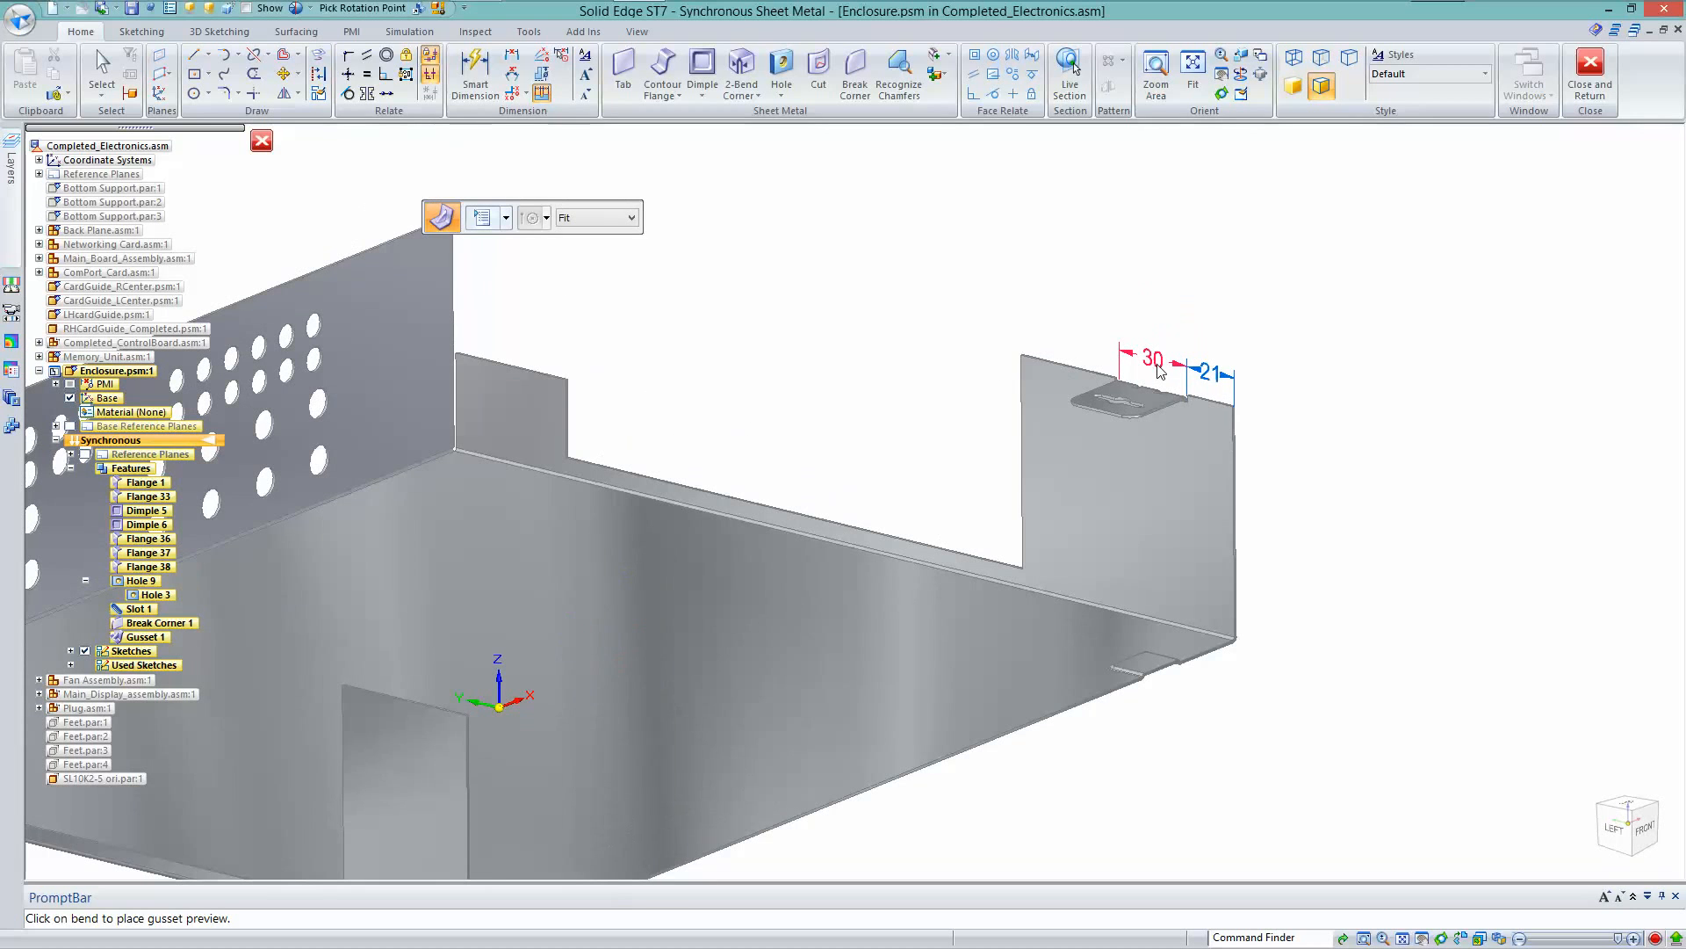
pyautogui.click(69, 384)
pyautogui.moveTo(859, 315); pyautogui.dragTo(966, 462, button='middle')
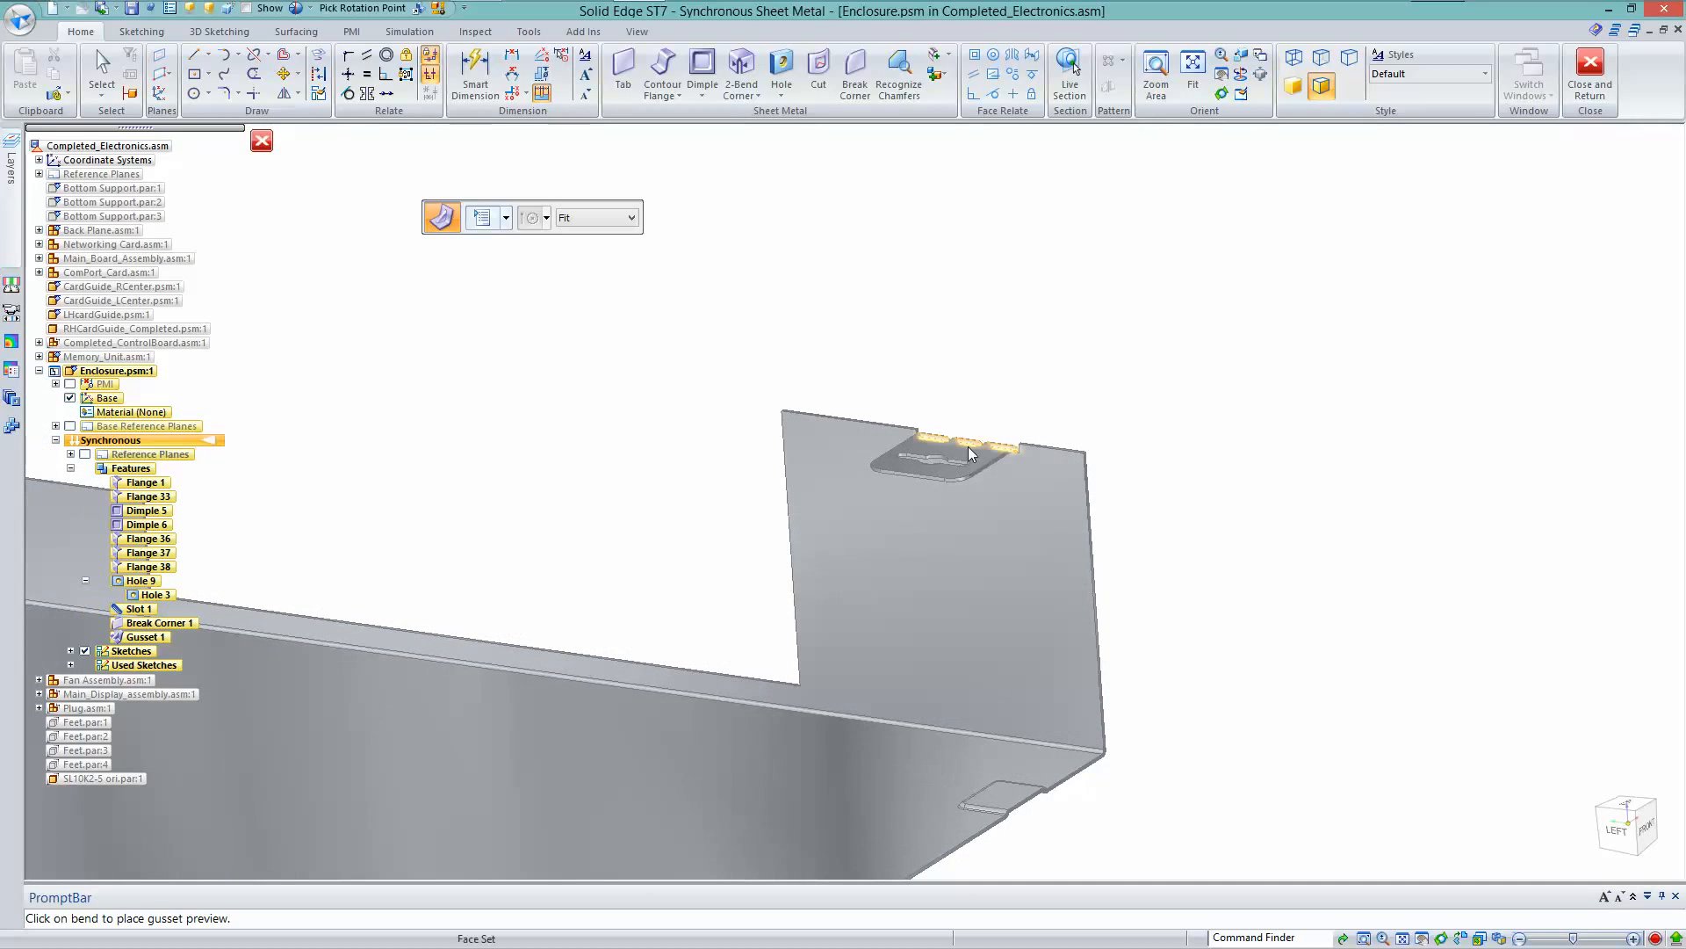
pyautogui.press('Escape')
pyautogui.click(969, 453)
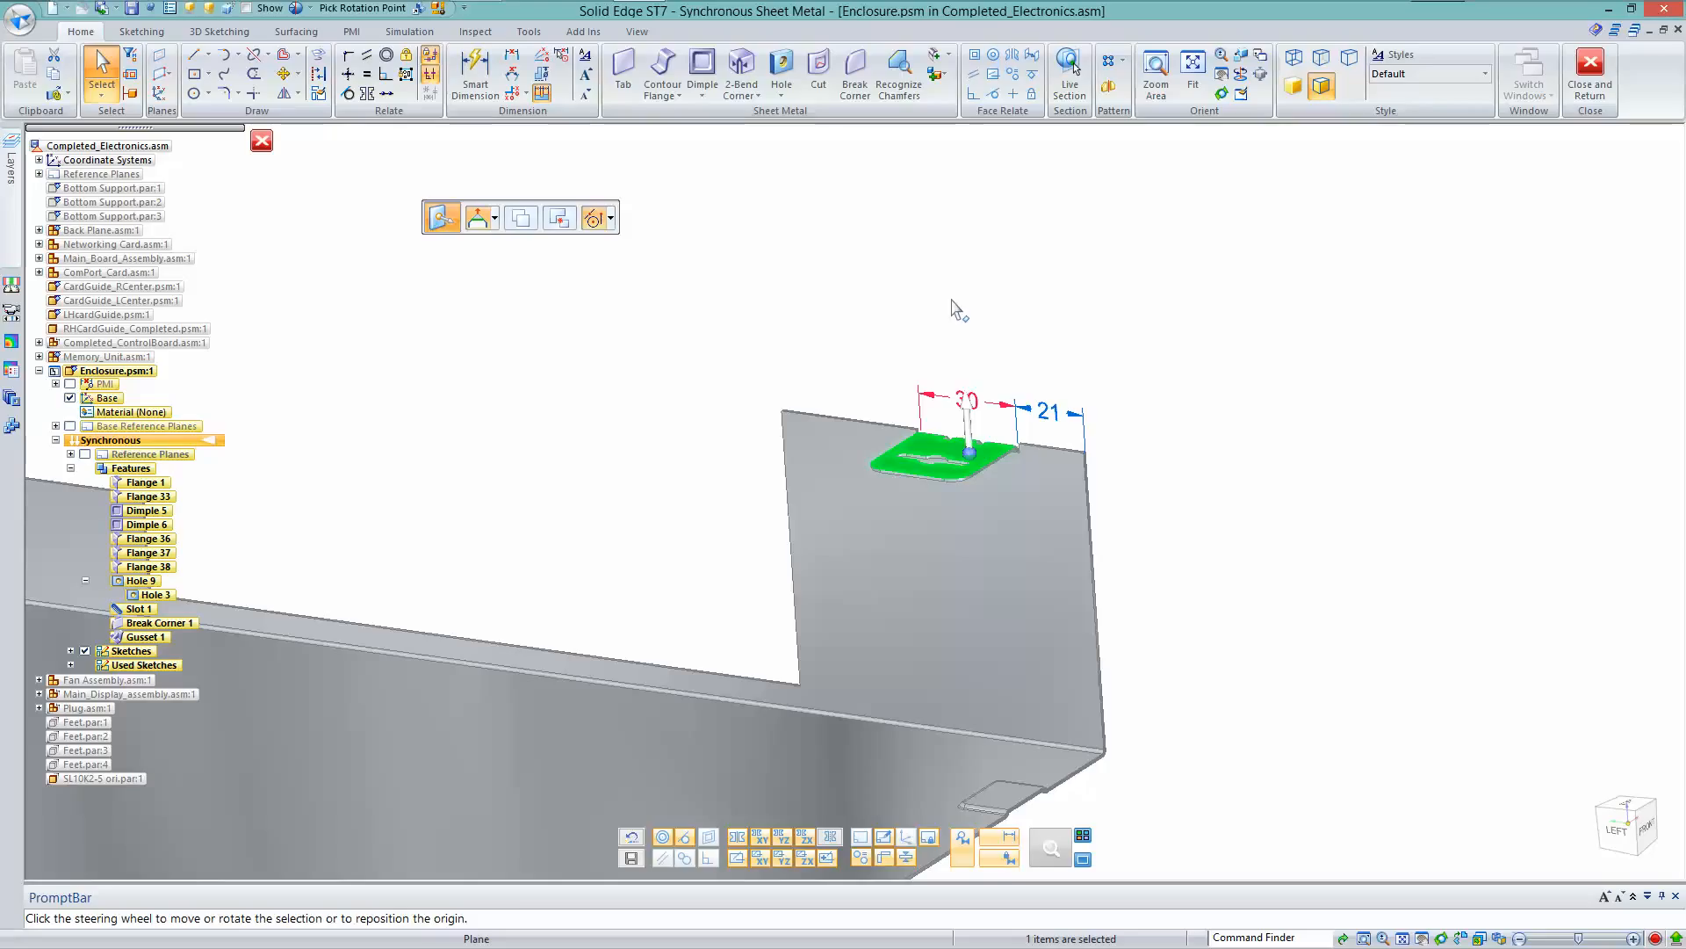
pyautogui.press('Escape')
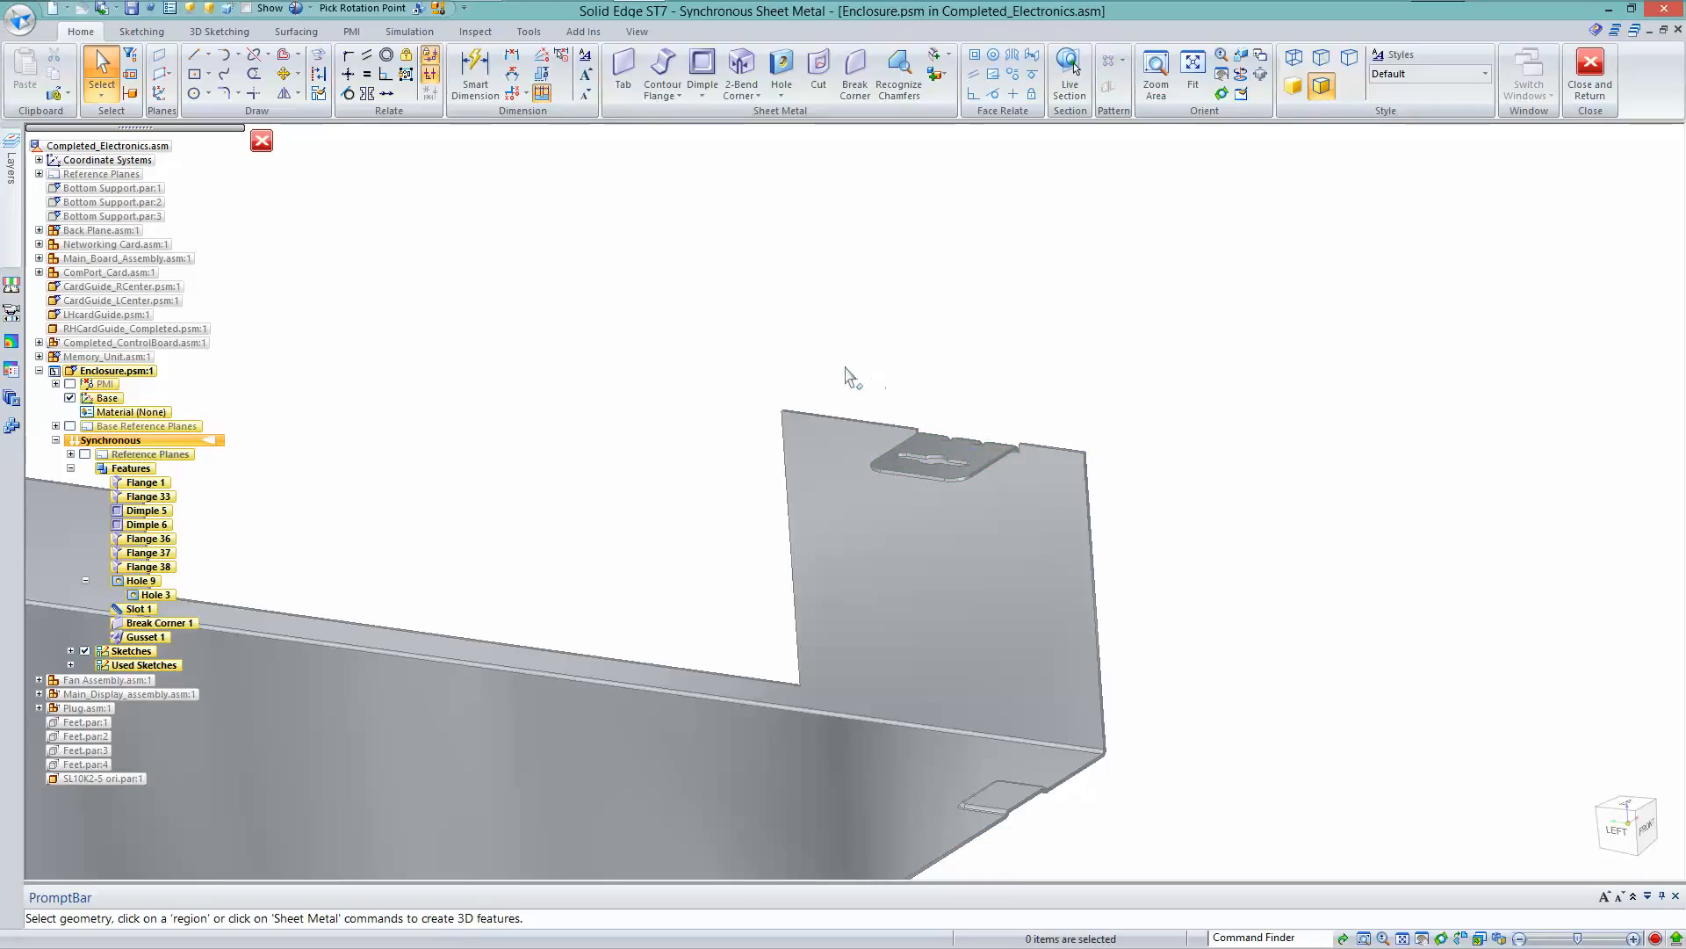
pyautogui.moveTo(850, 376); pyautogui.dragTo(1044, 527)
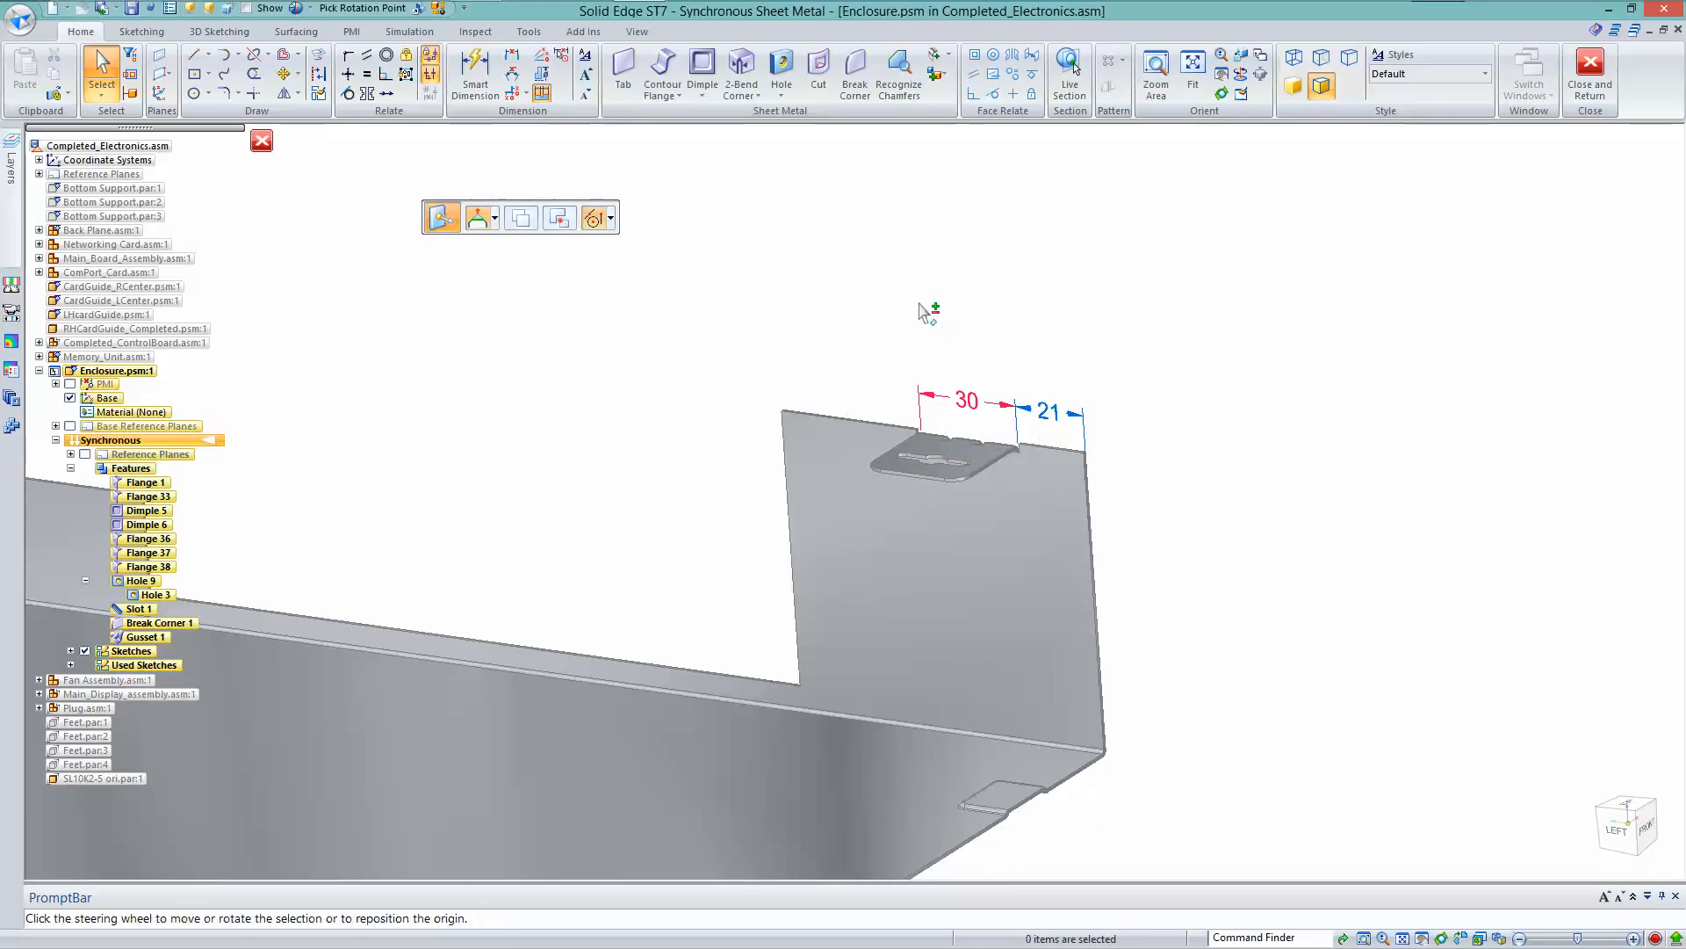
pyautogui.scroll(-3, 928, 312)
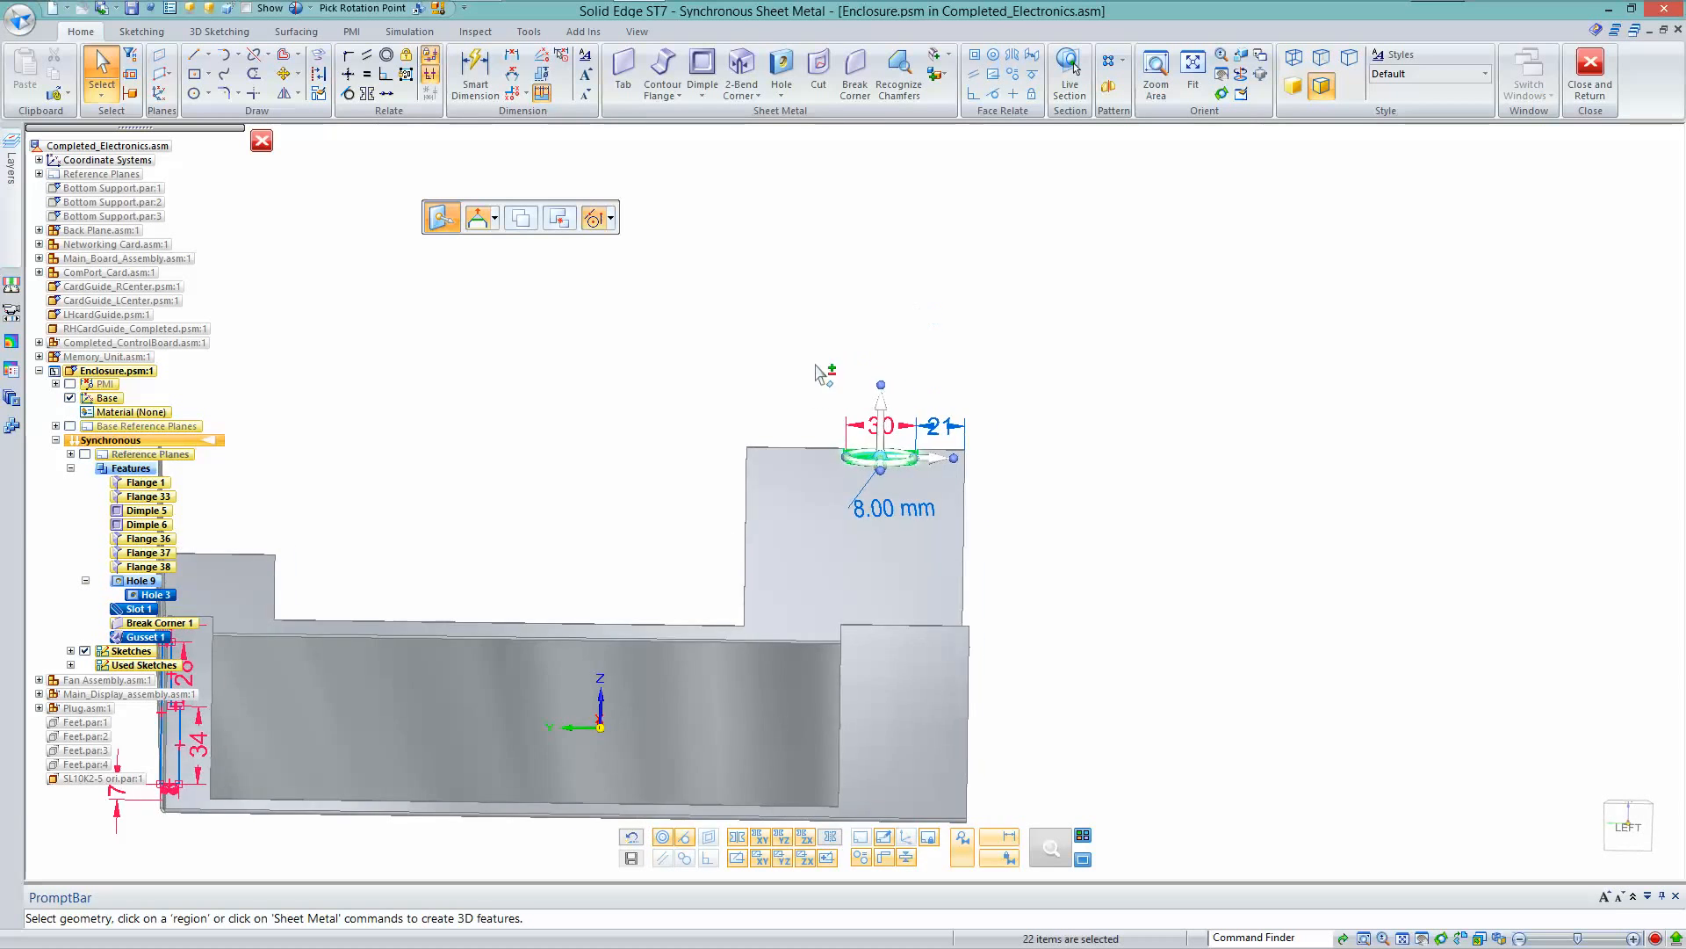
pyautogui.click(809, 395)
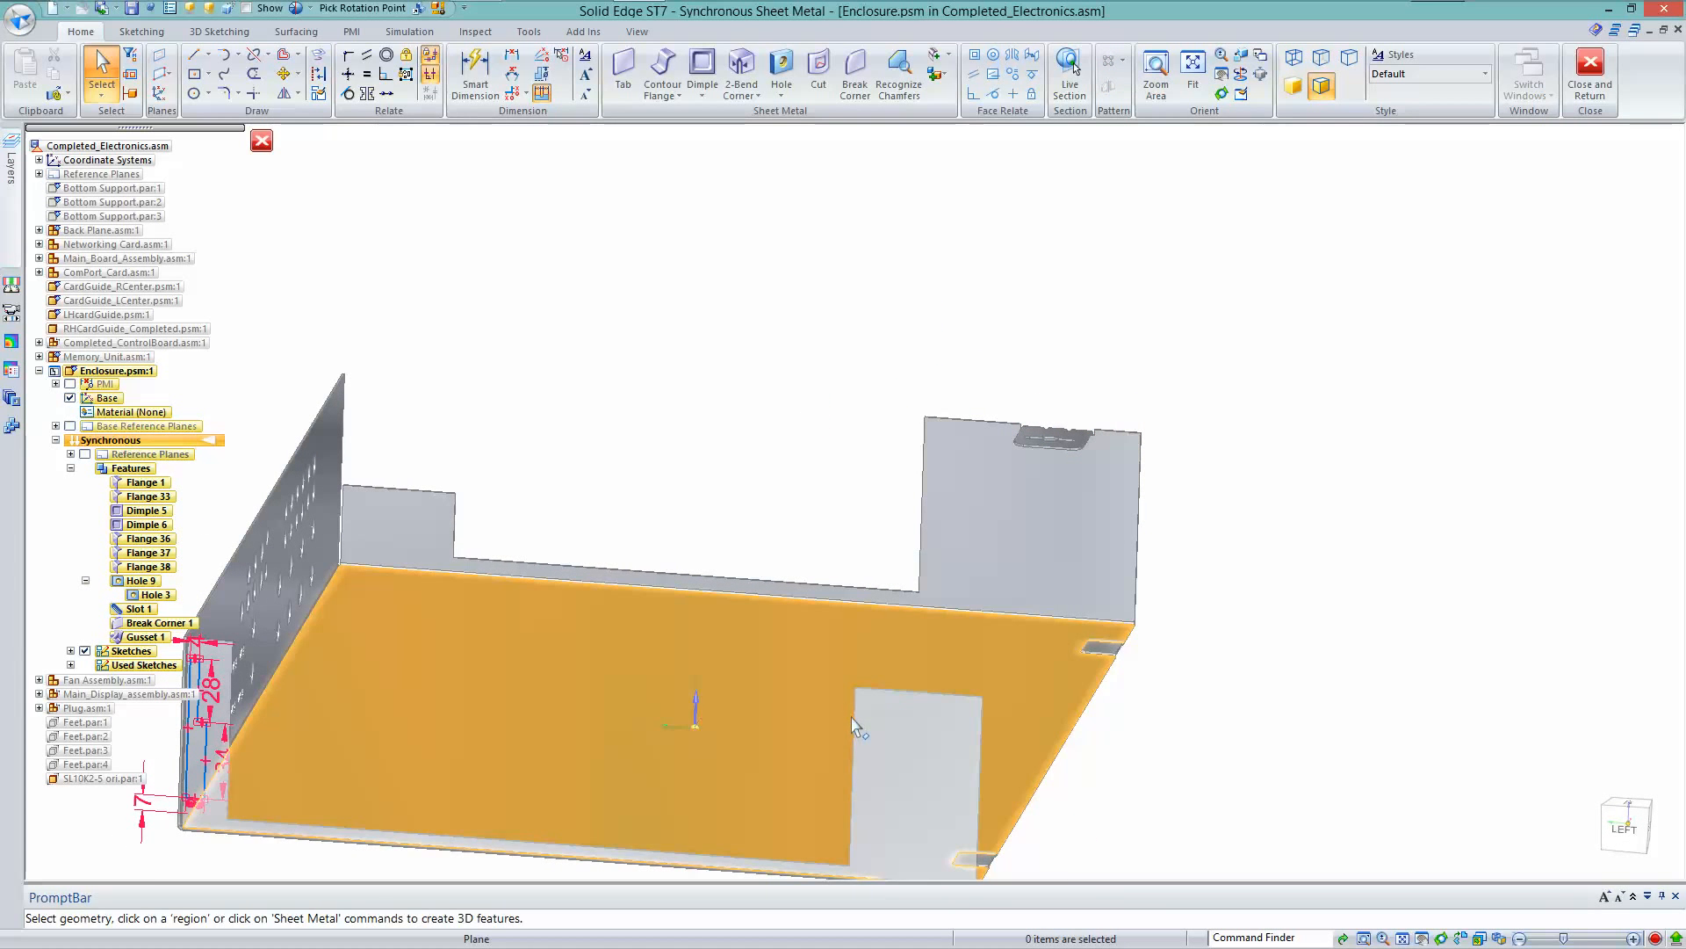
# Widen the narrow flange opposite the slotted one by moving its vertical edge face out to line up with the slotted flange's wall
pyautogui.click(855, 718)
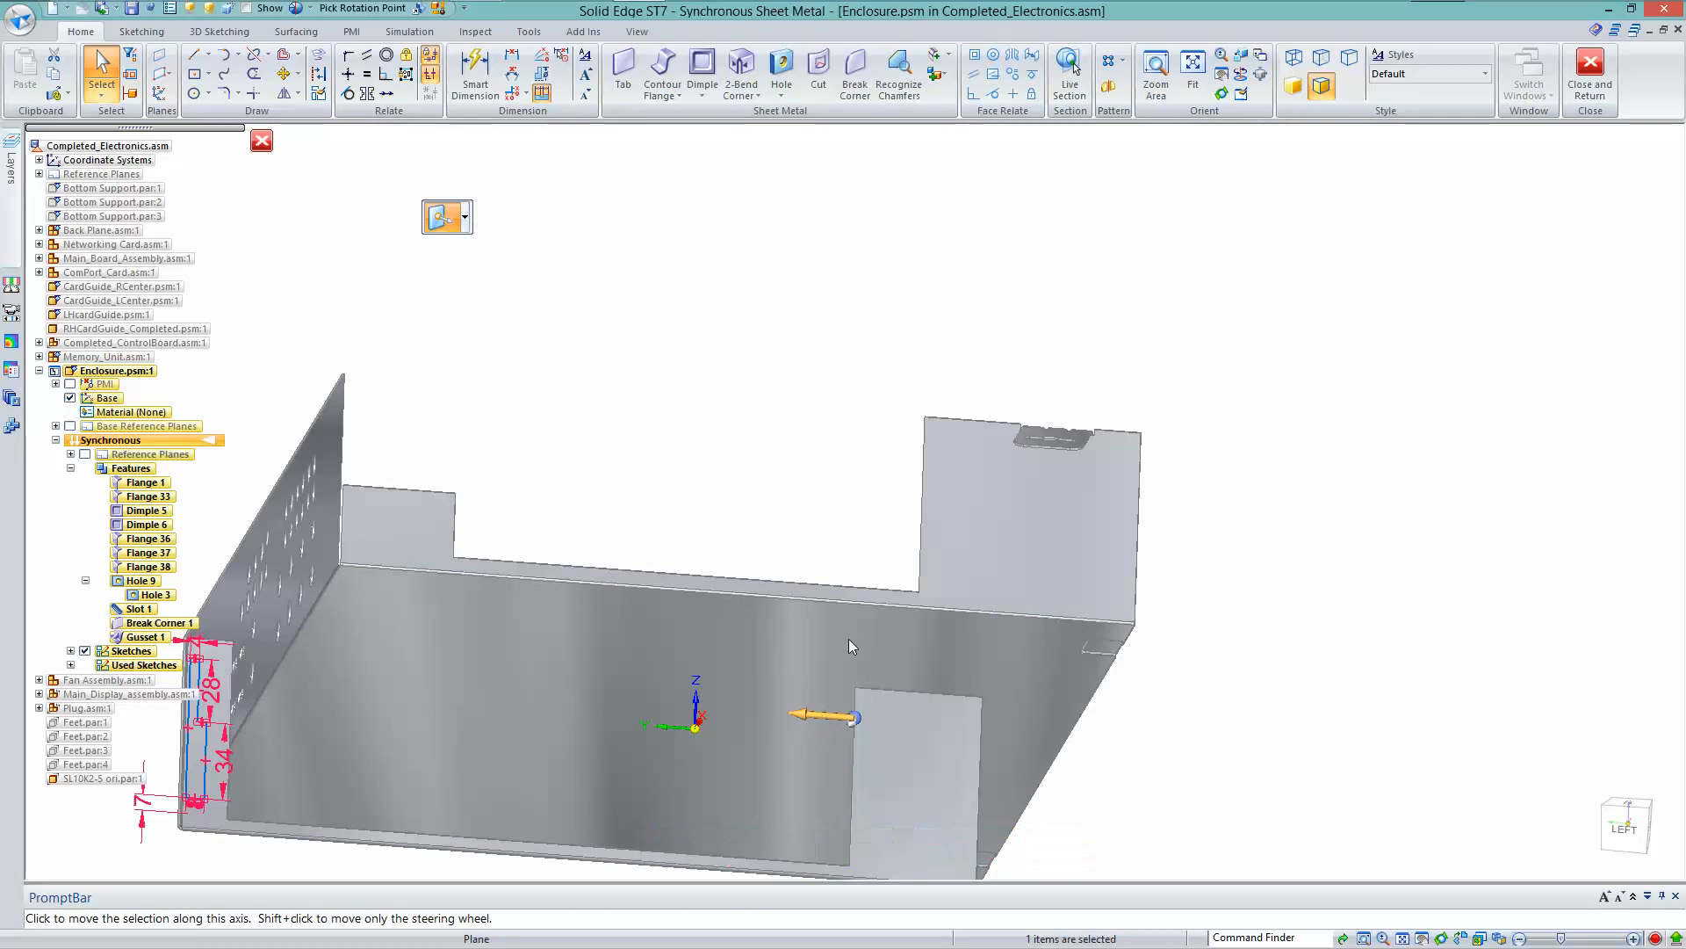
pyautogui.click(821, 715)
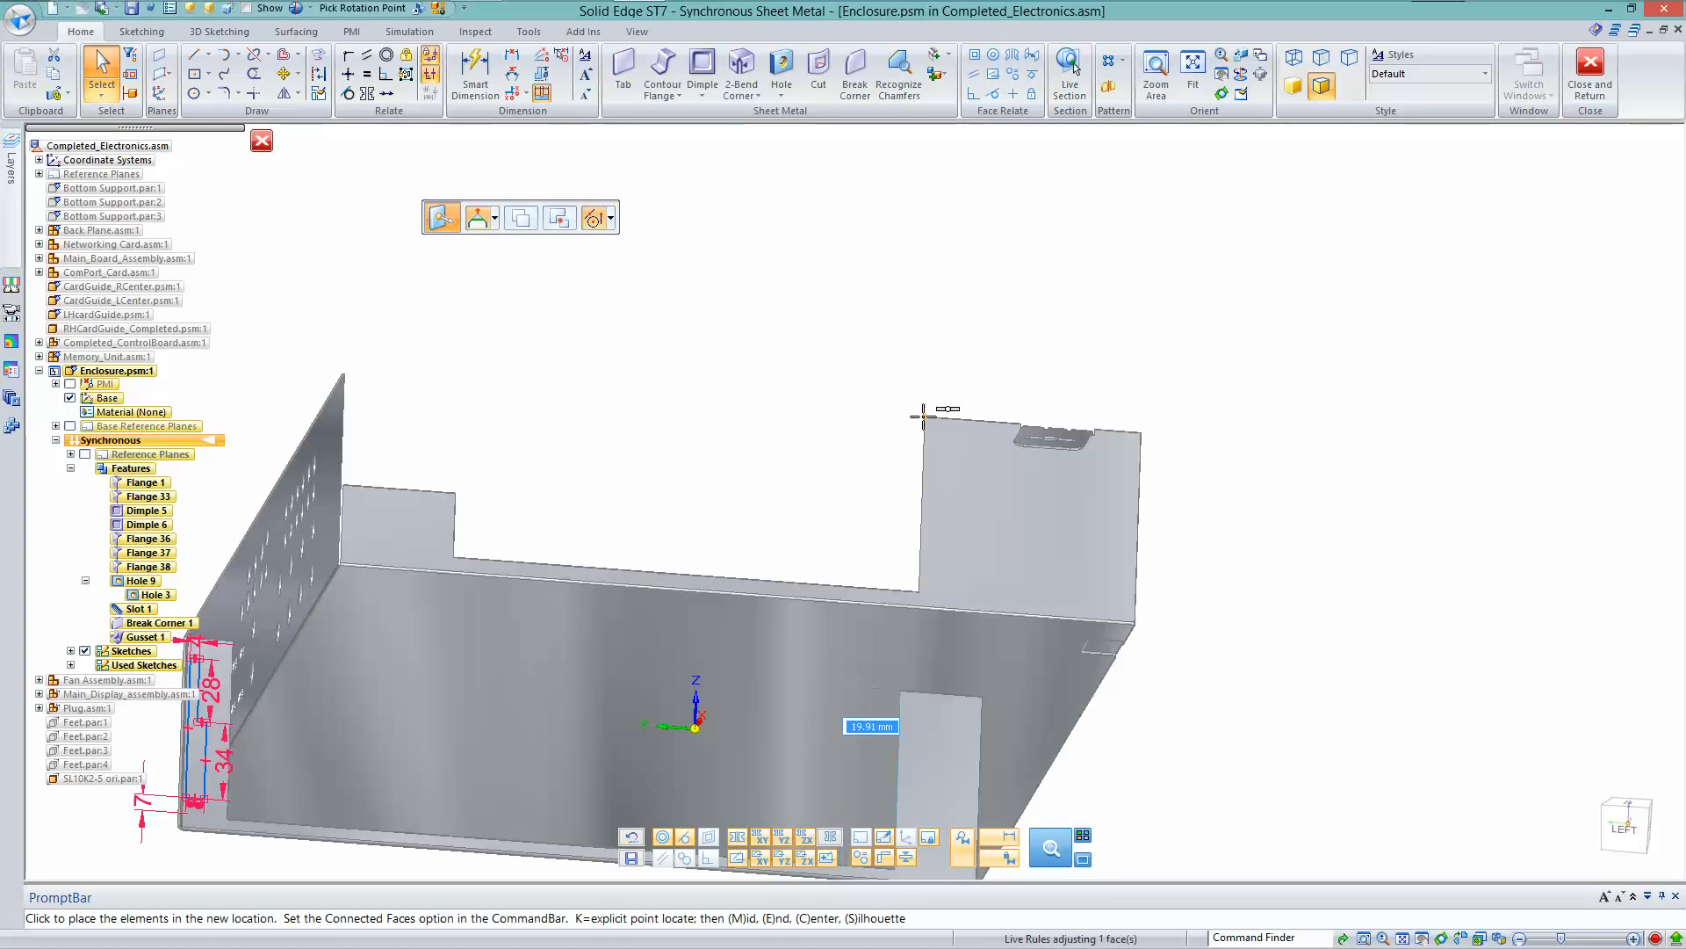
pyautogui.click(825, 387)
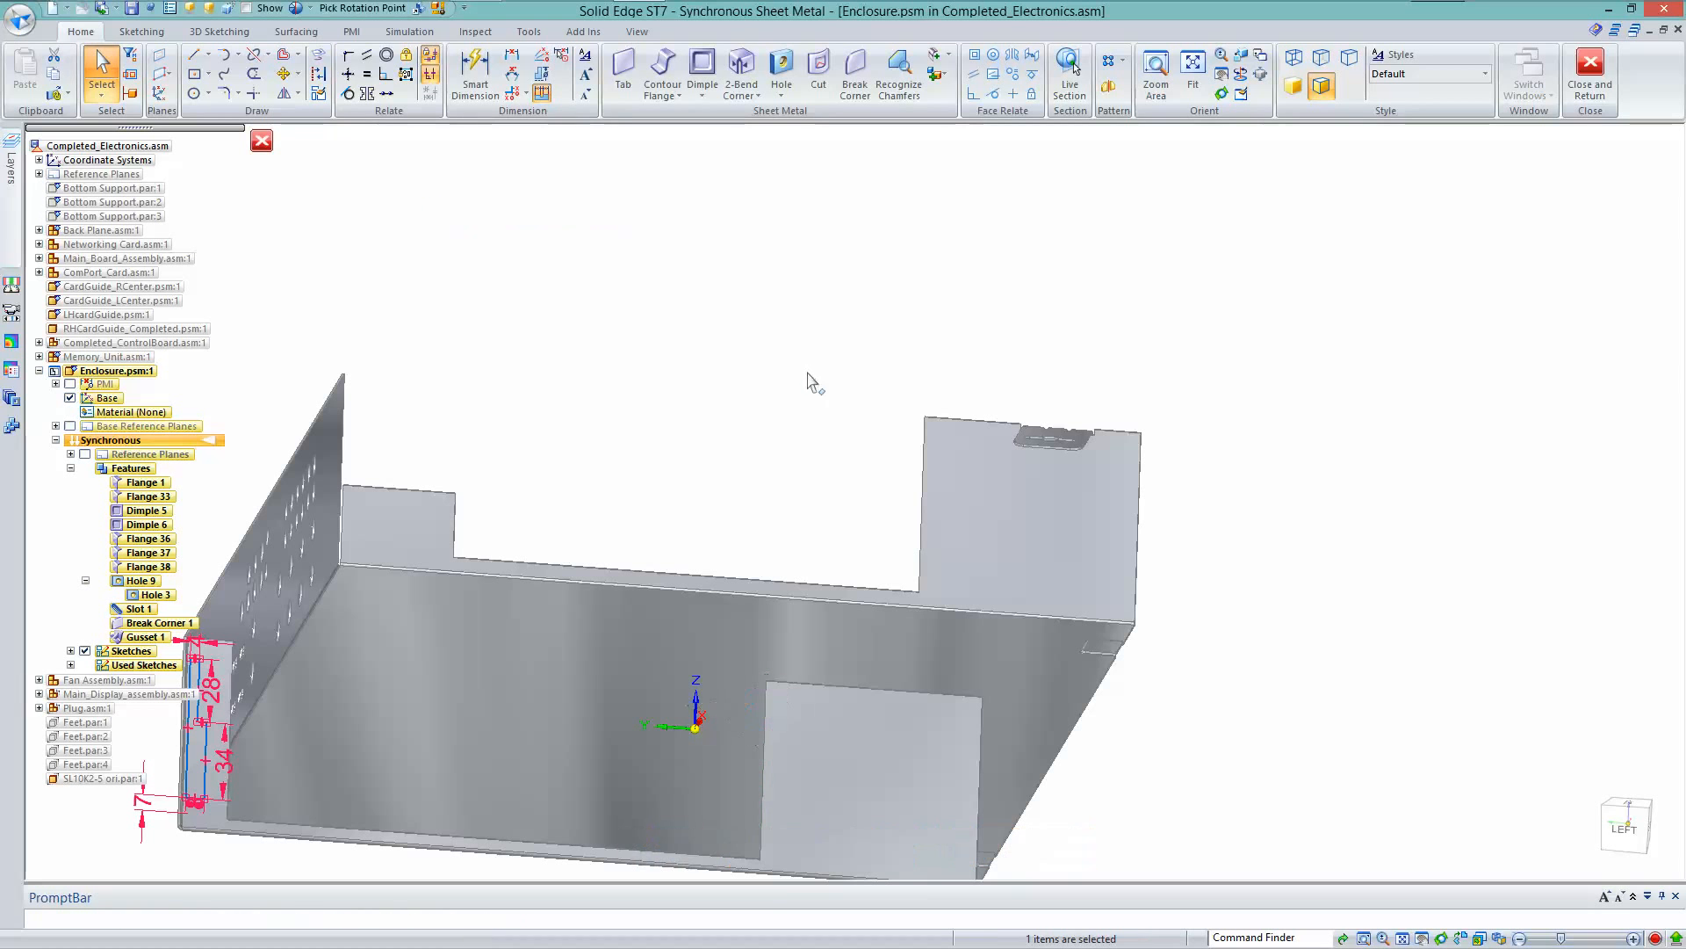
# Mirror the partial flange with its hole, slot, rounded corners and gussets about the base YZ plane onto the opposite wall
pyautogui.moveTo(985, 369); pyautogui.dragTo(1114, 486)
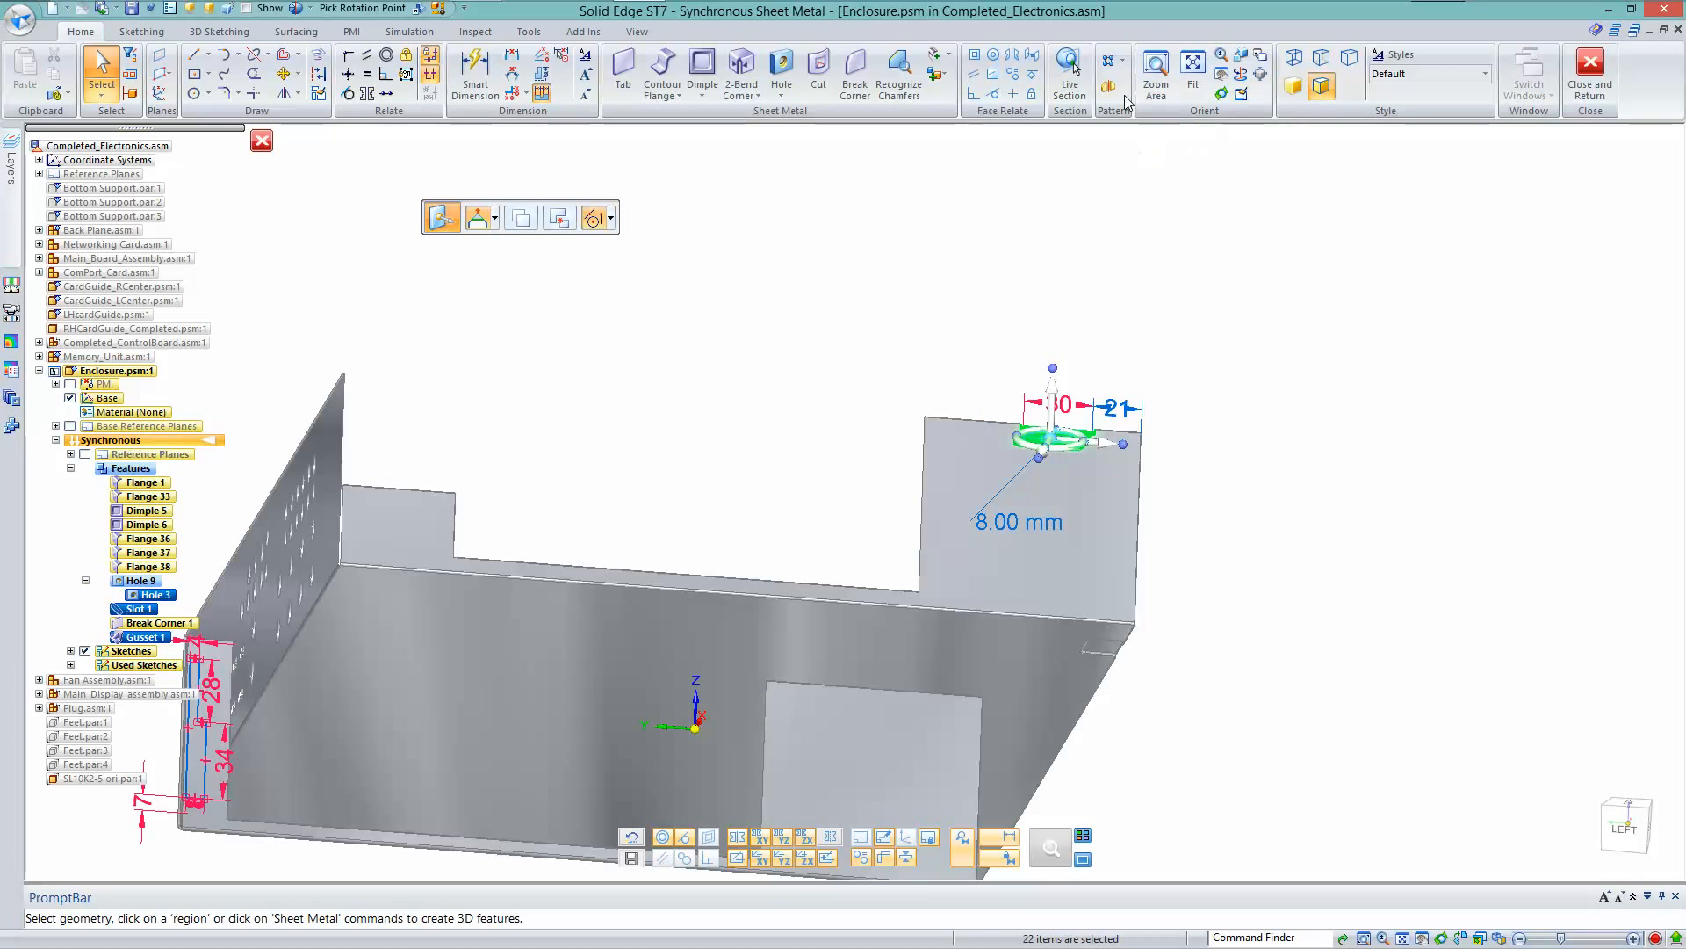
pyautogui.click(1111, 88)
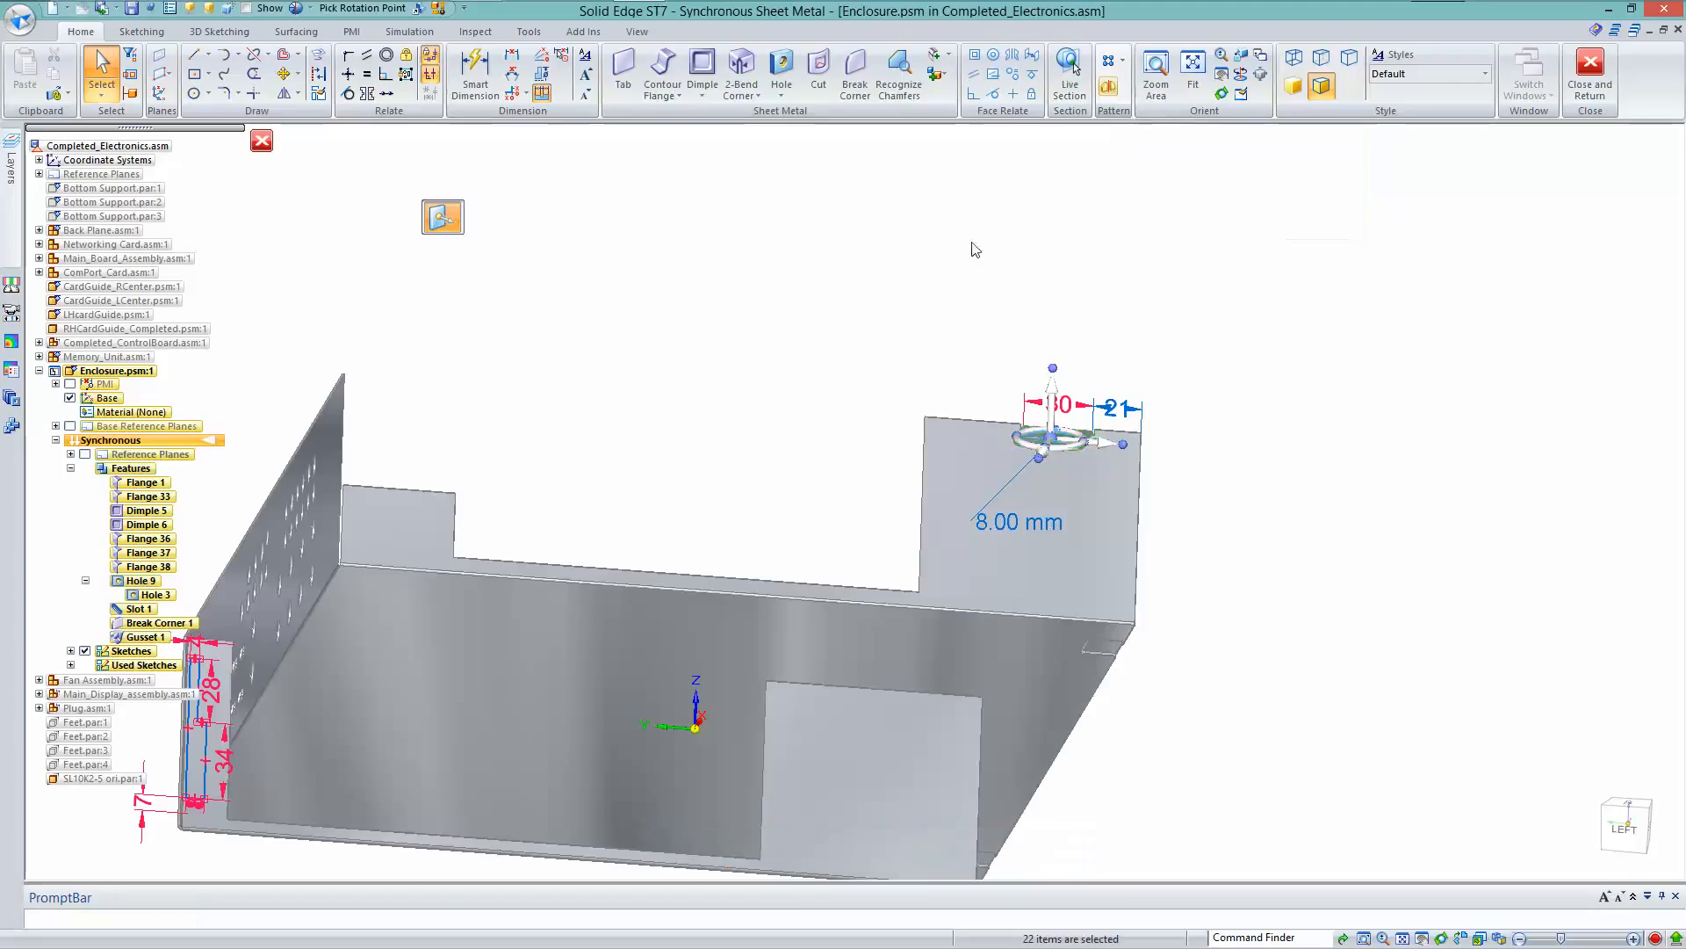
pyautogui.click(668, 700)
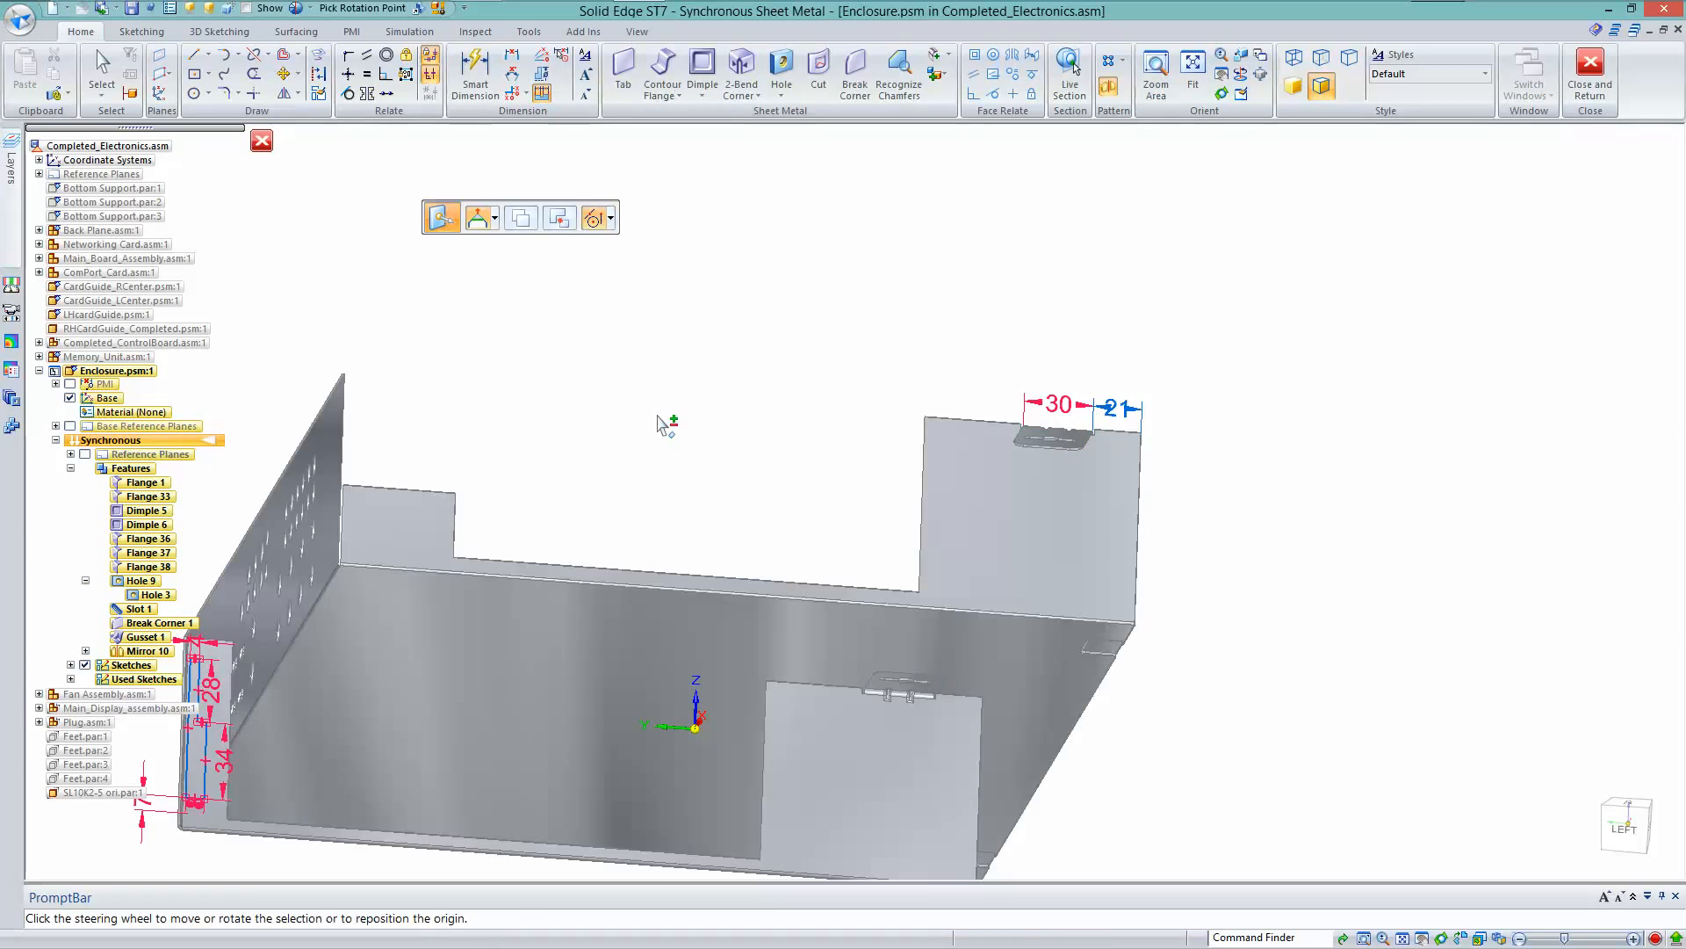
pyautogui.rightClick(702, 399)
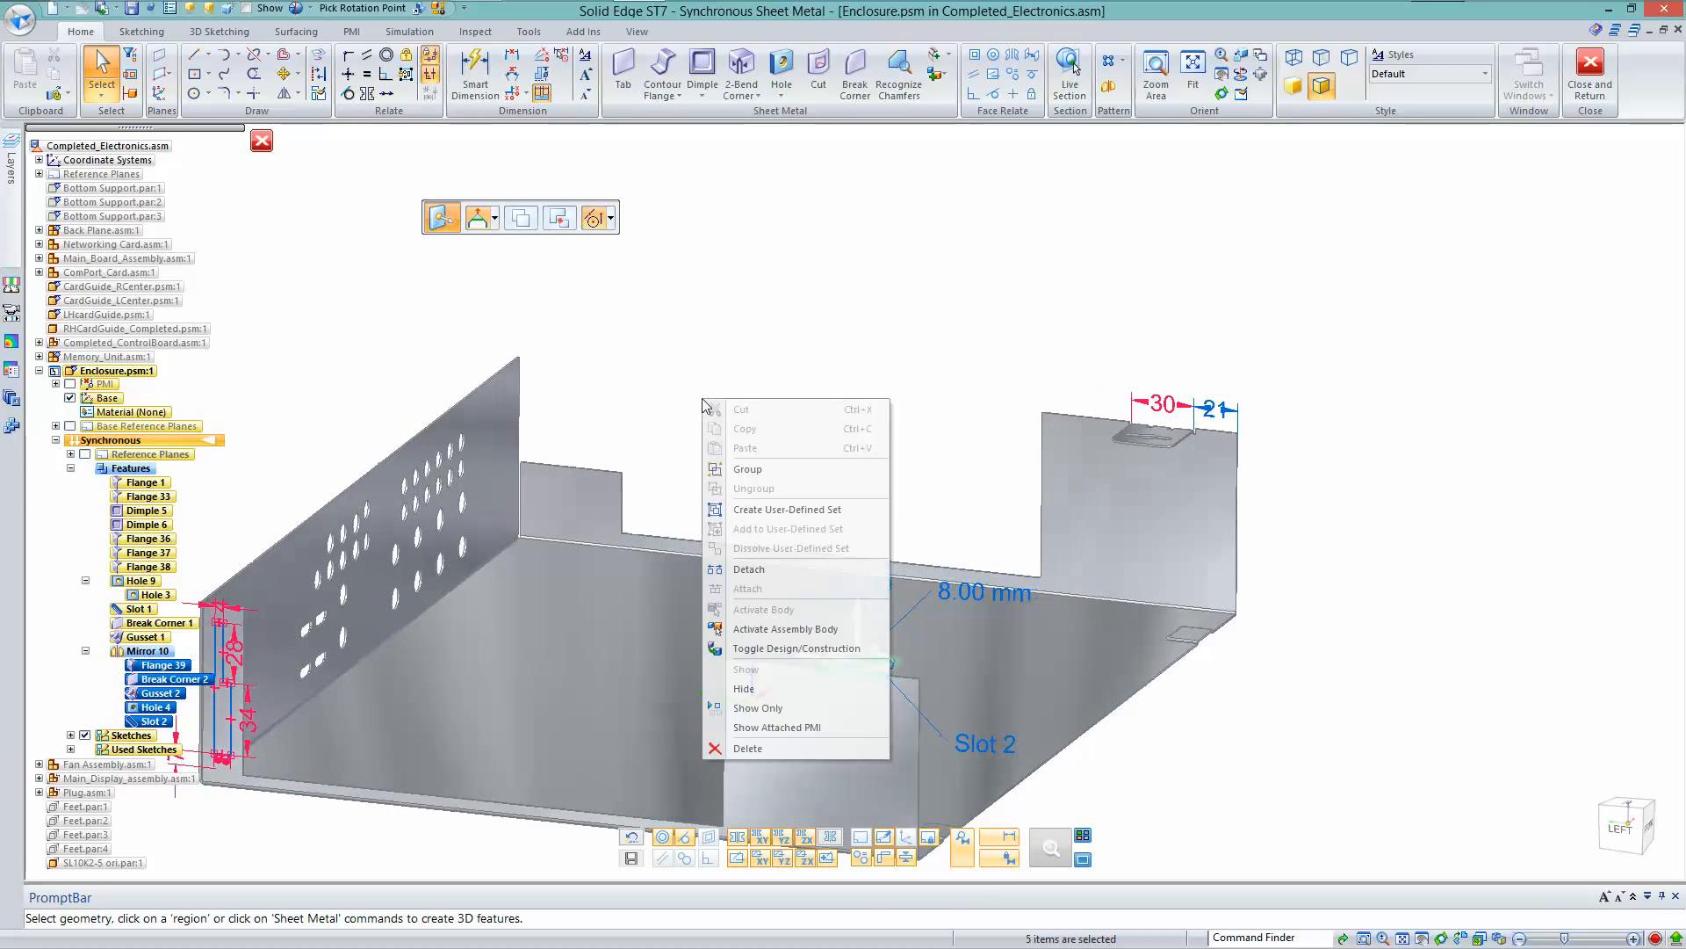
pyautogui.click(657, 319)
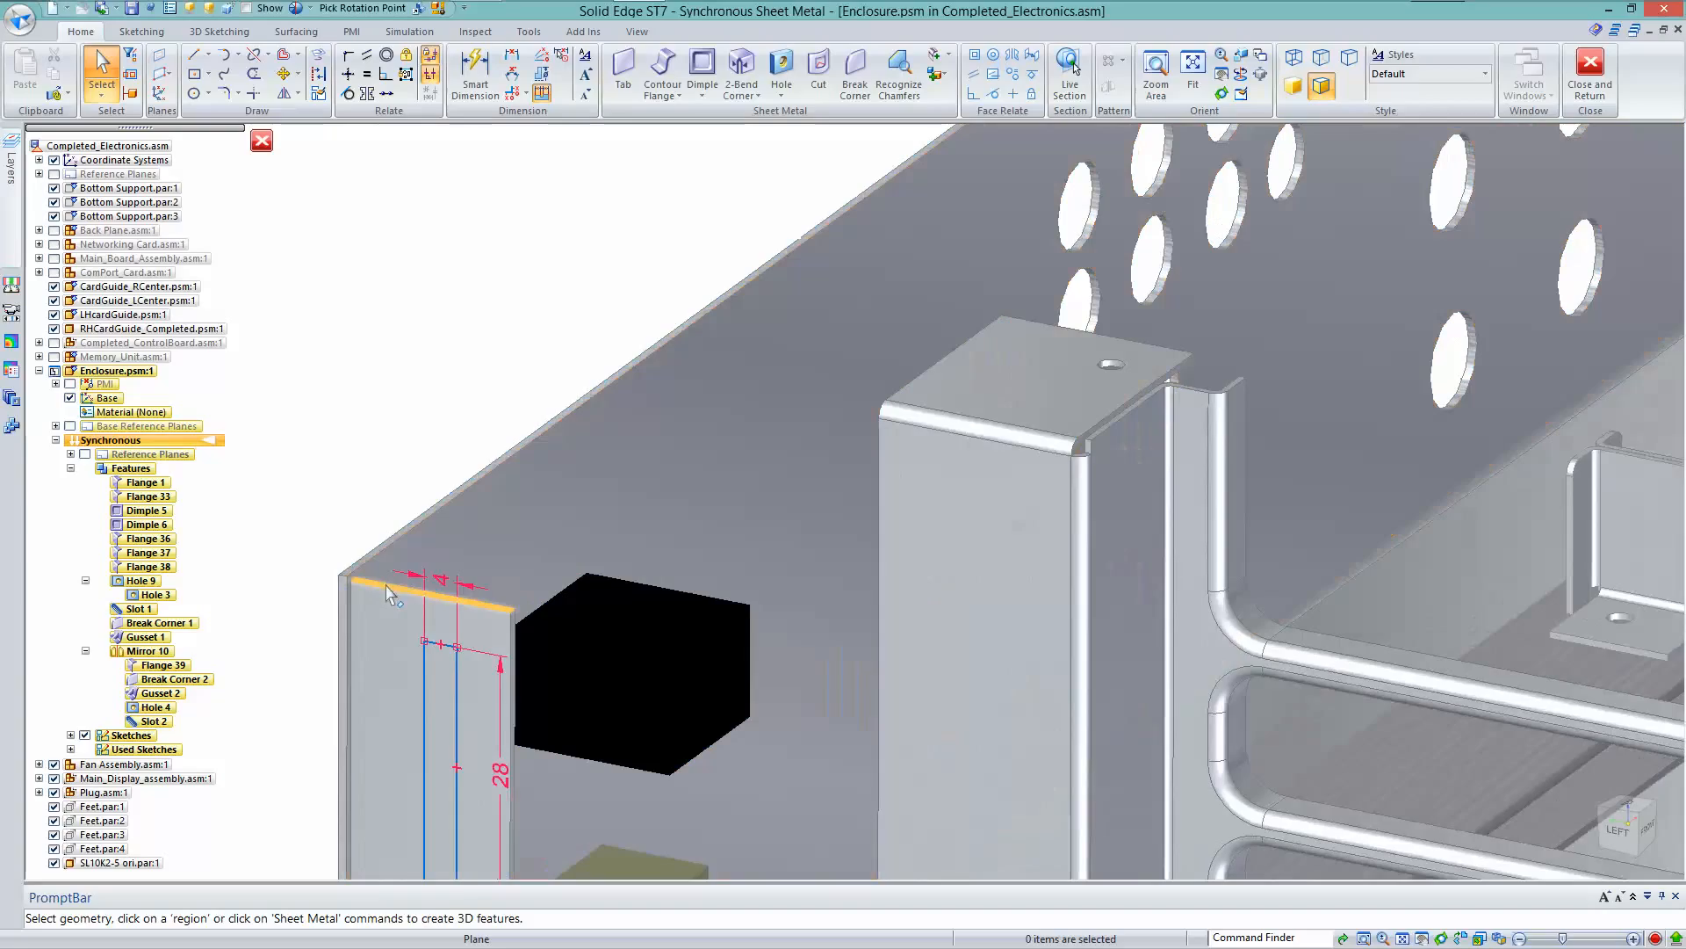
# Lower the top face of the small corner flange beside the power connector by about 42 mm
pyautogui.click(399, 586)
pyautogui.click(387, 552)
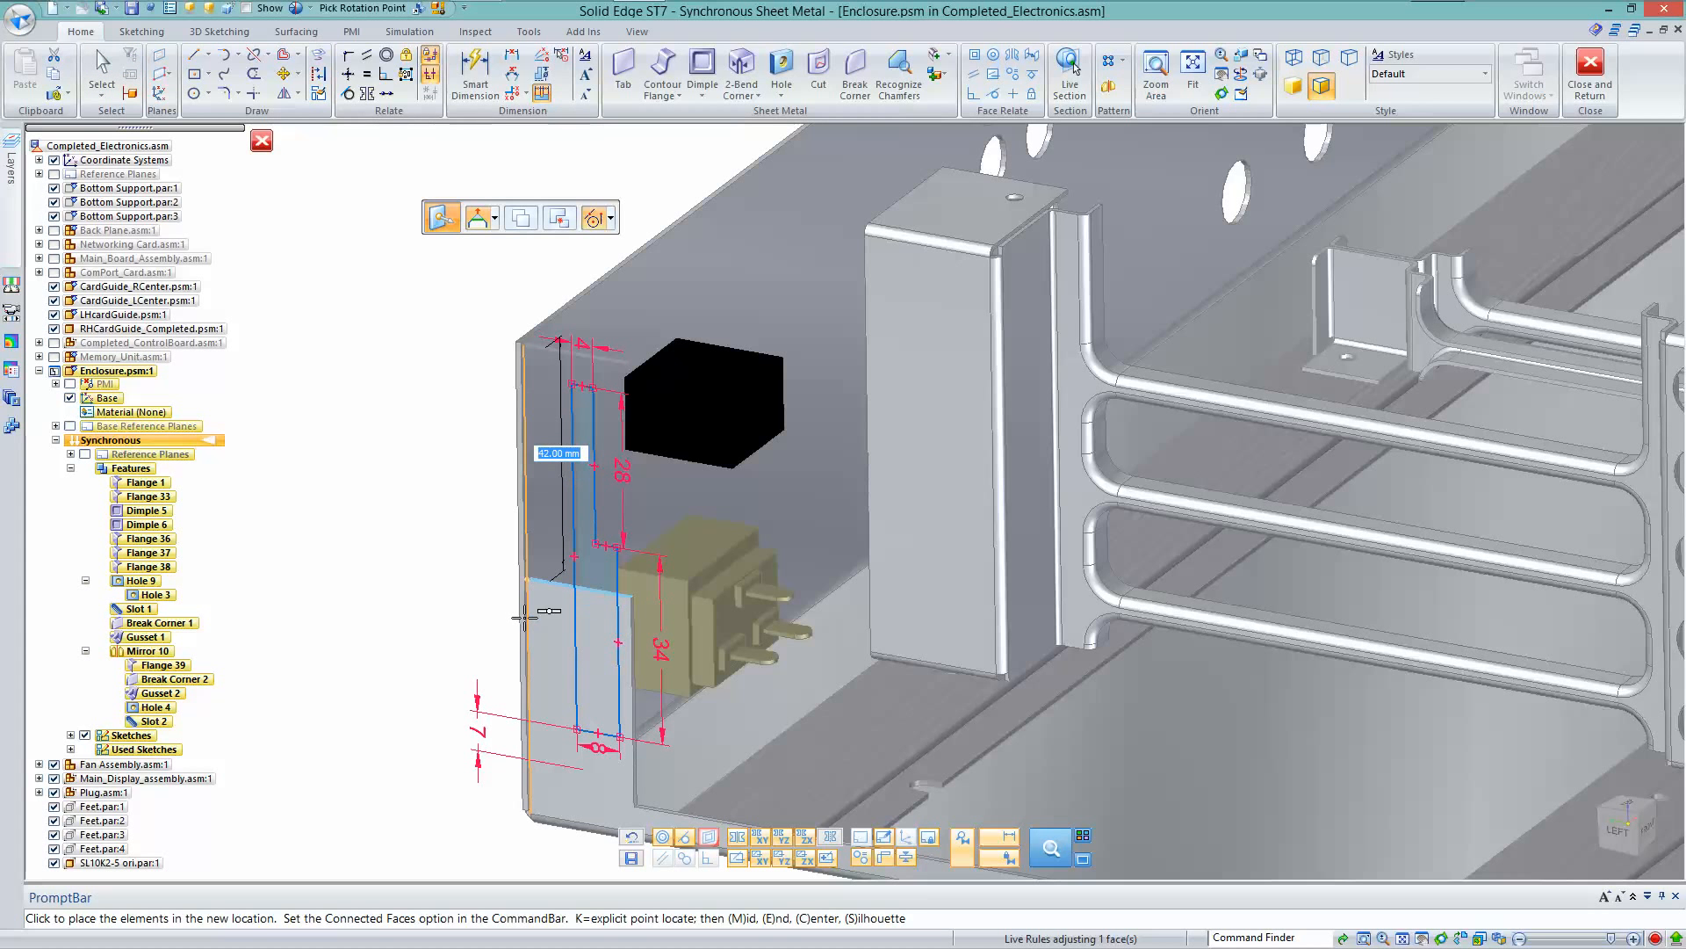
pyautogui.click(459, 589)
pyautogui.press('Escape')
pyautogui.moveTo(385, 486); pyautogui.dragTo(333, 477, button='middle')
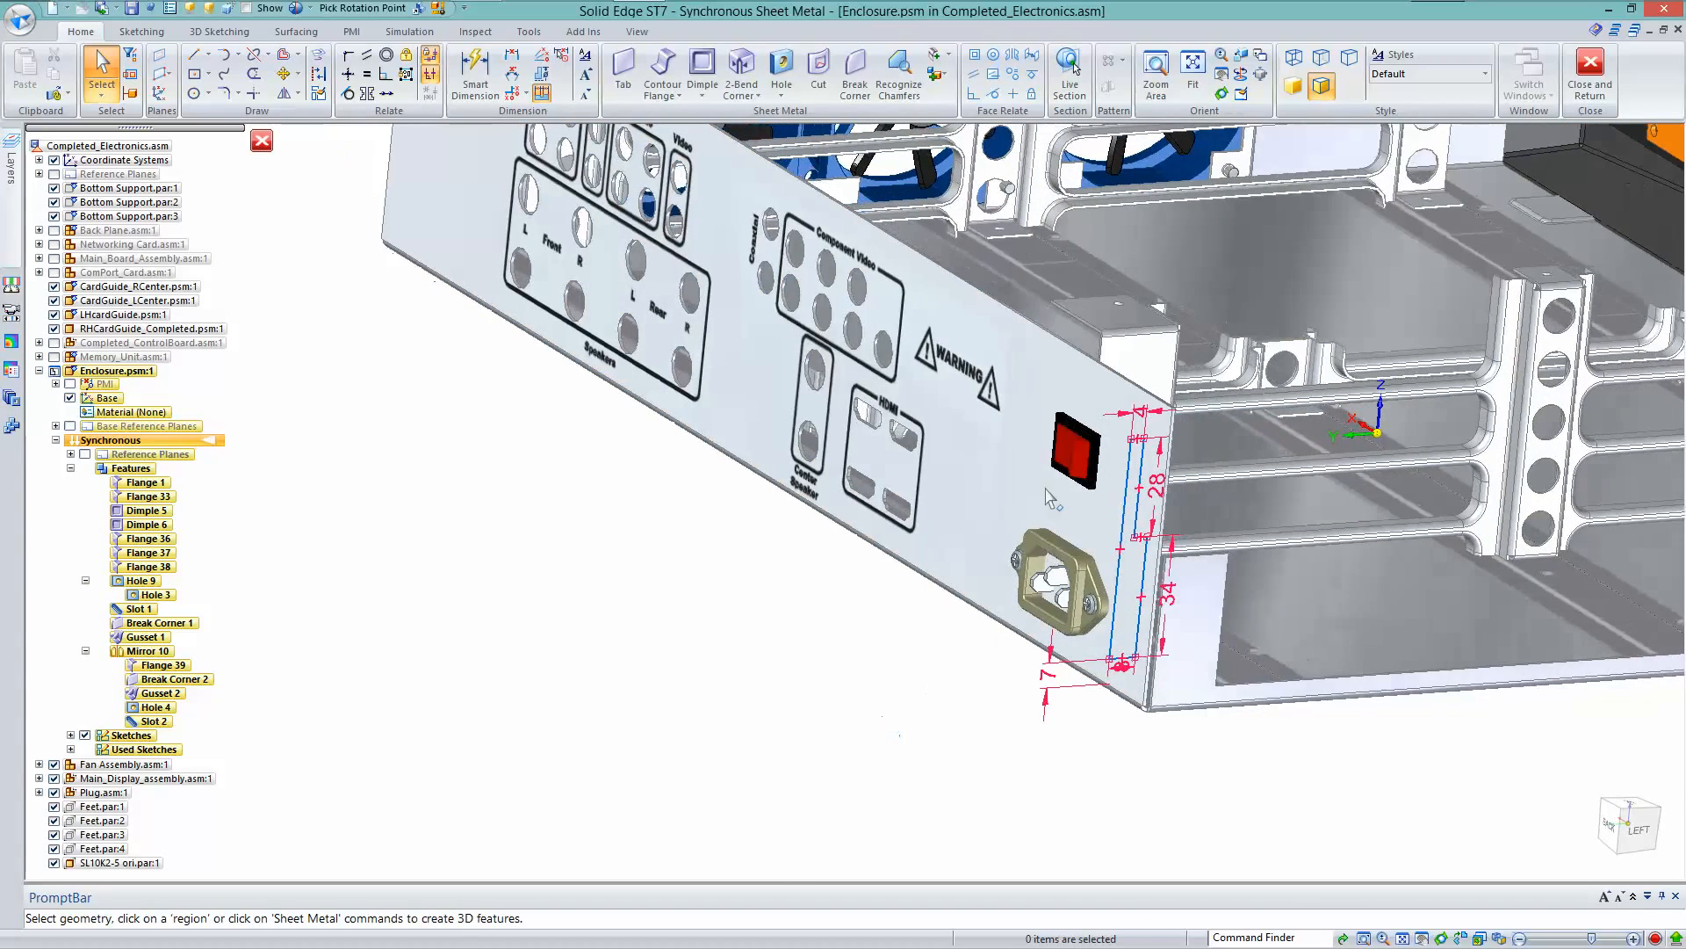
# Add a part body named "tool" to the enclosure and name the initial body "Sheet metal"
pyautogui.moveTo(970, 700); pyautogui.dragTo(413, 315, button='middle')
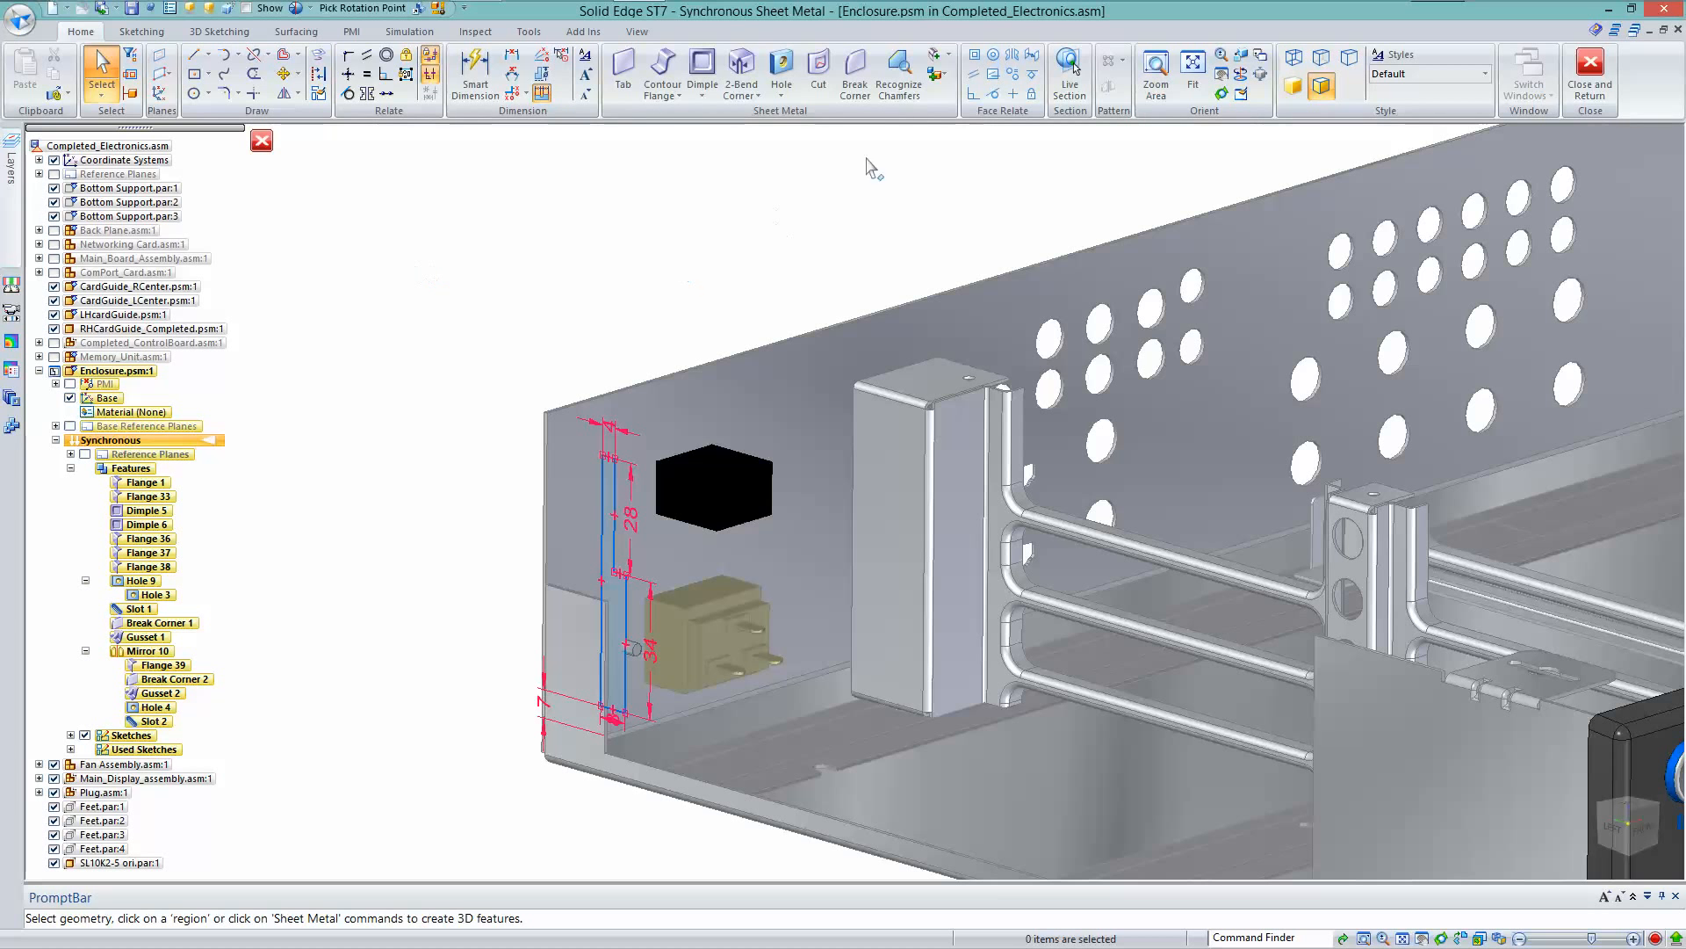
pyautogui.click(938, 74)
pyautogui.click(949, 113)
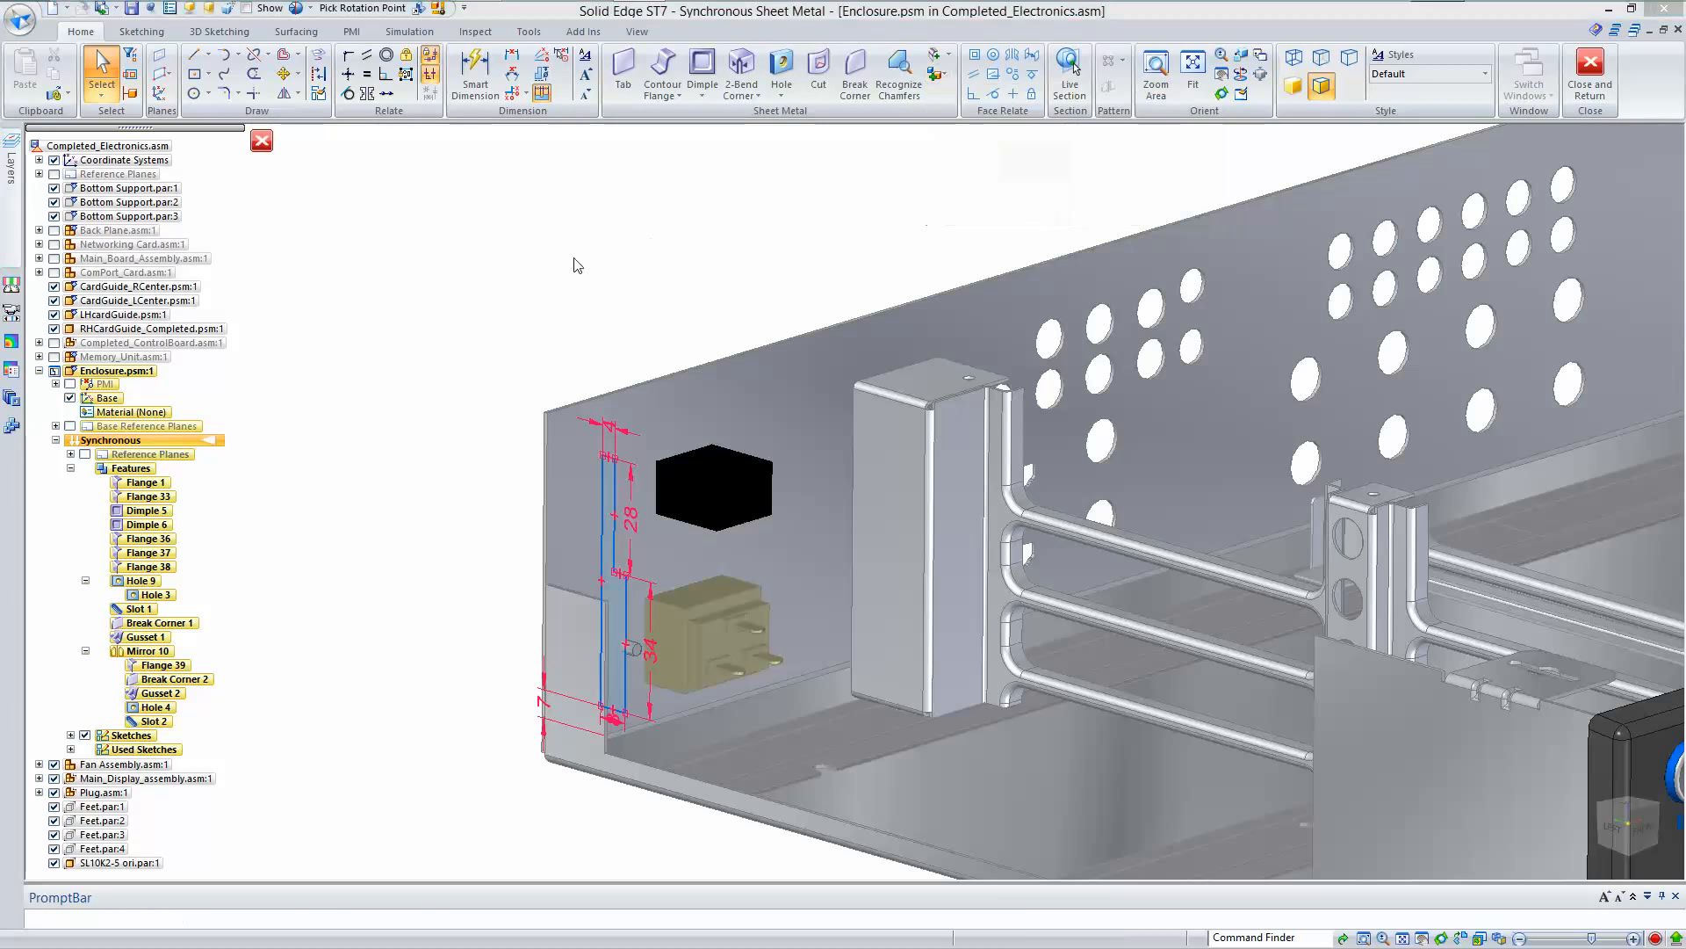
pyautogui.hotkey('shift', 'Tab')
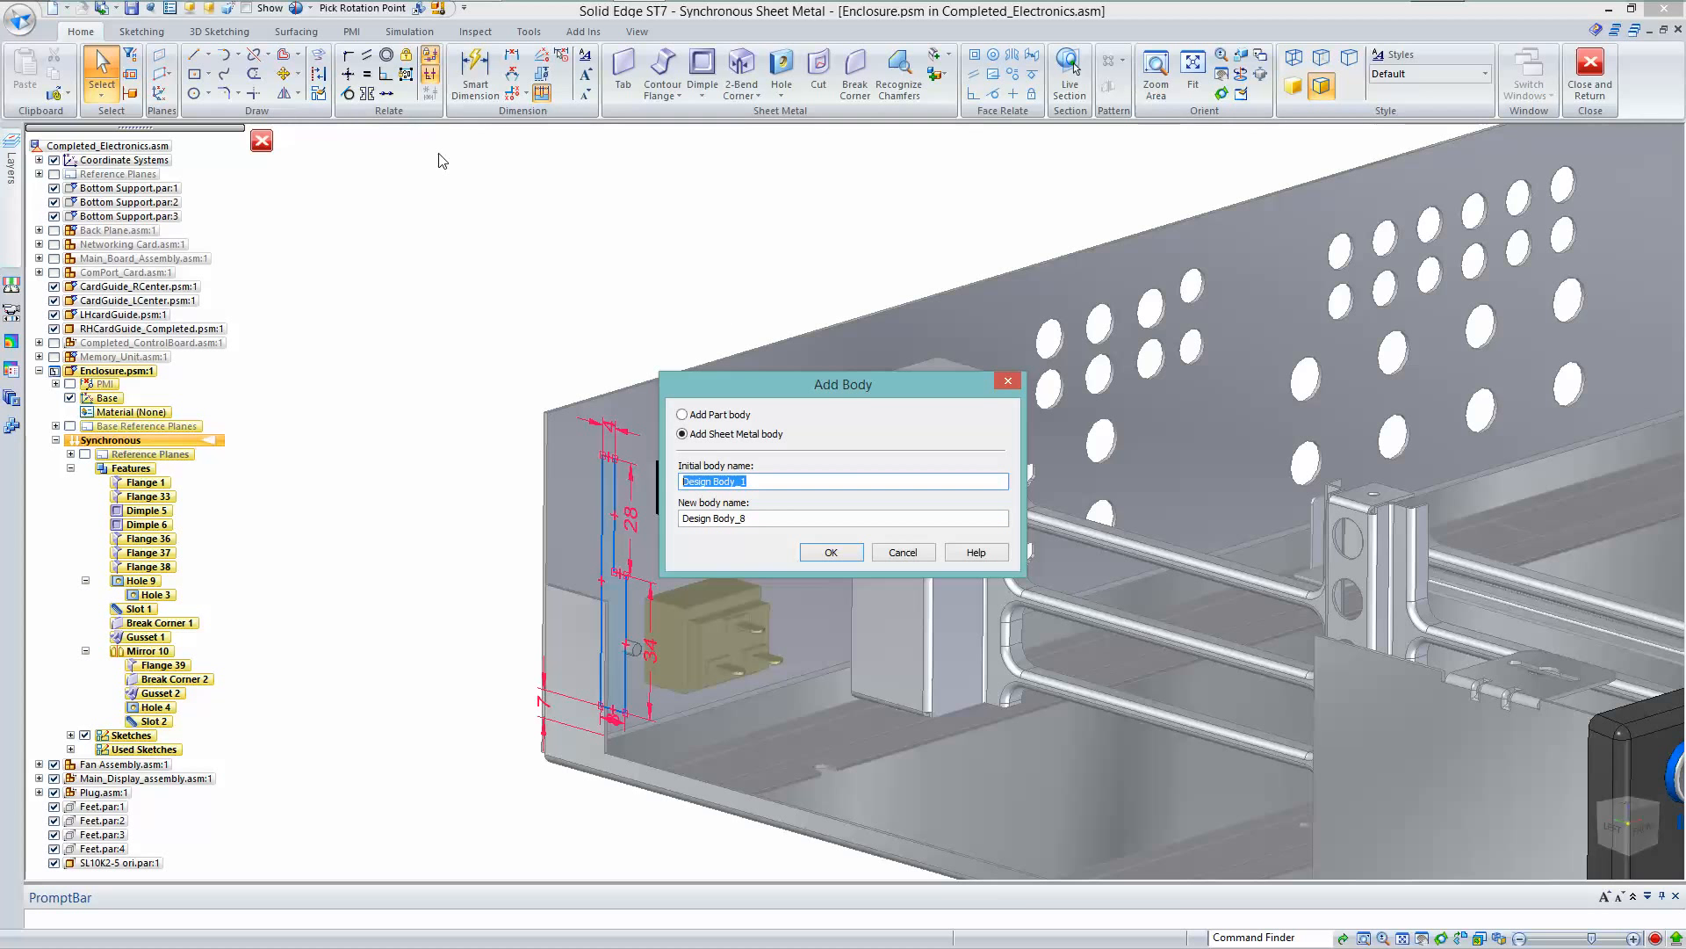
pyautogui.write('Sheet metal')
pyautogui.press('Tab')
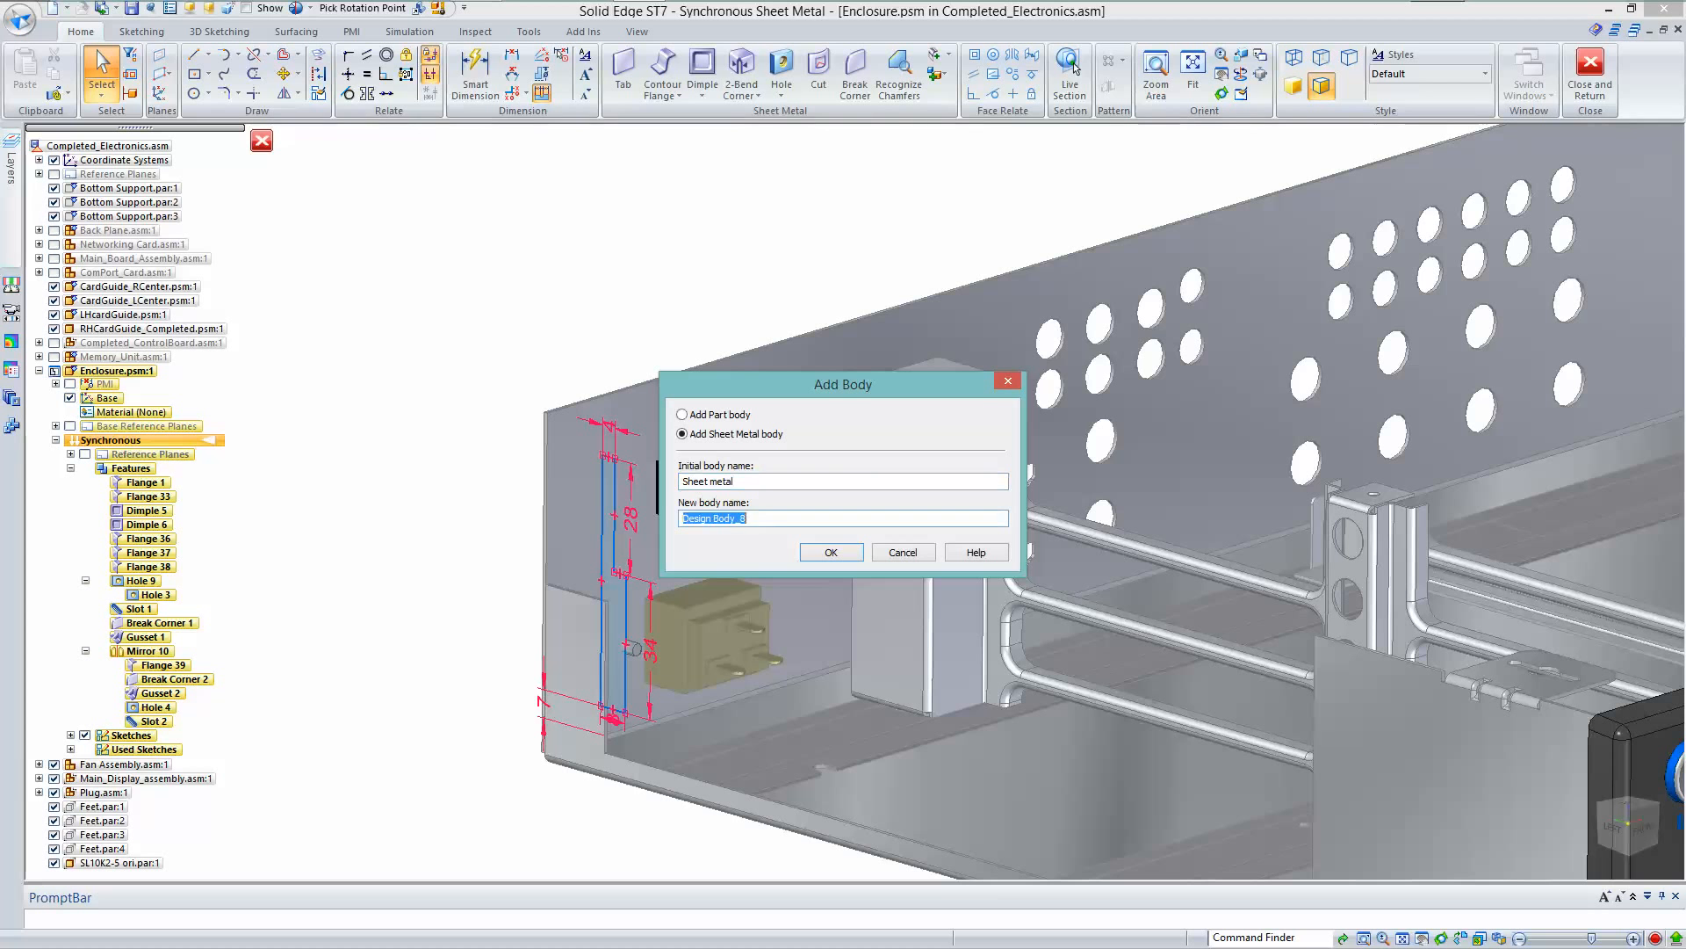
pyautogui.write('tool')
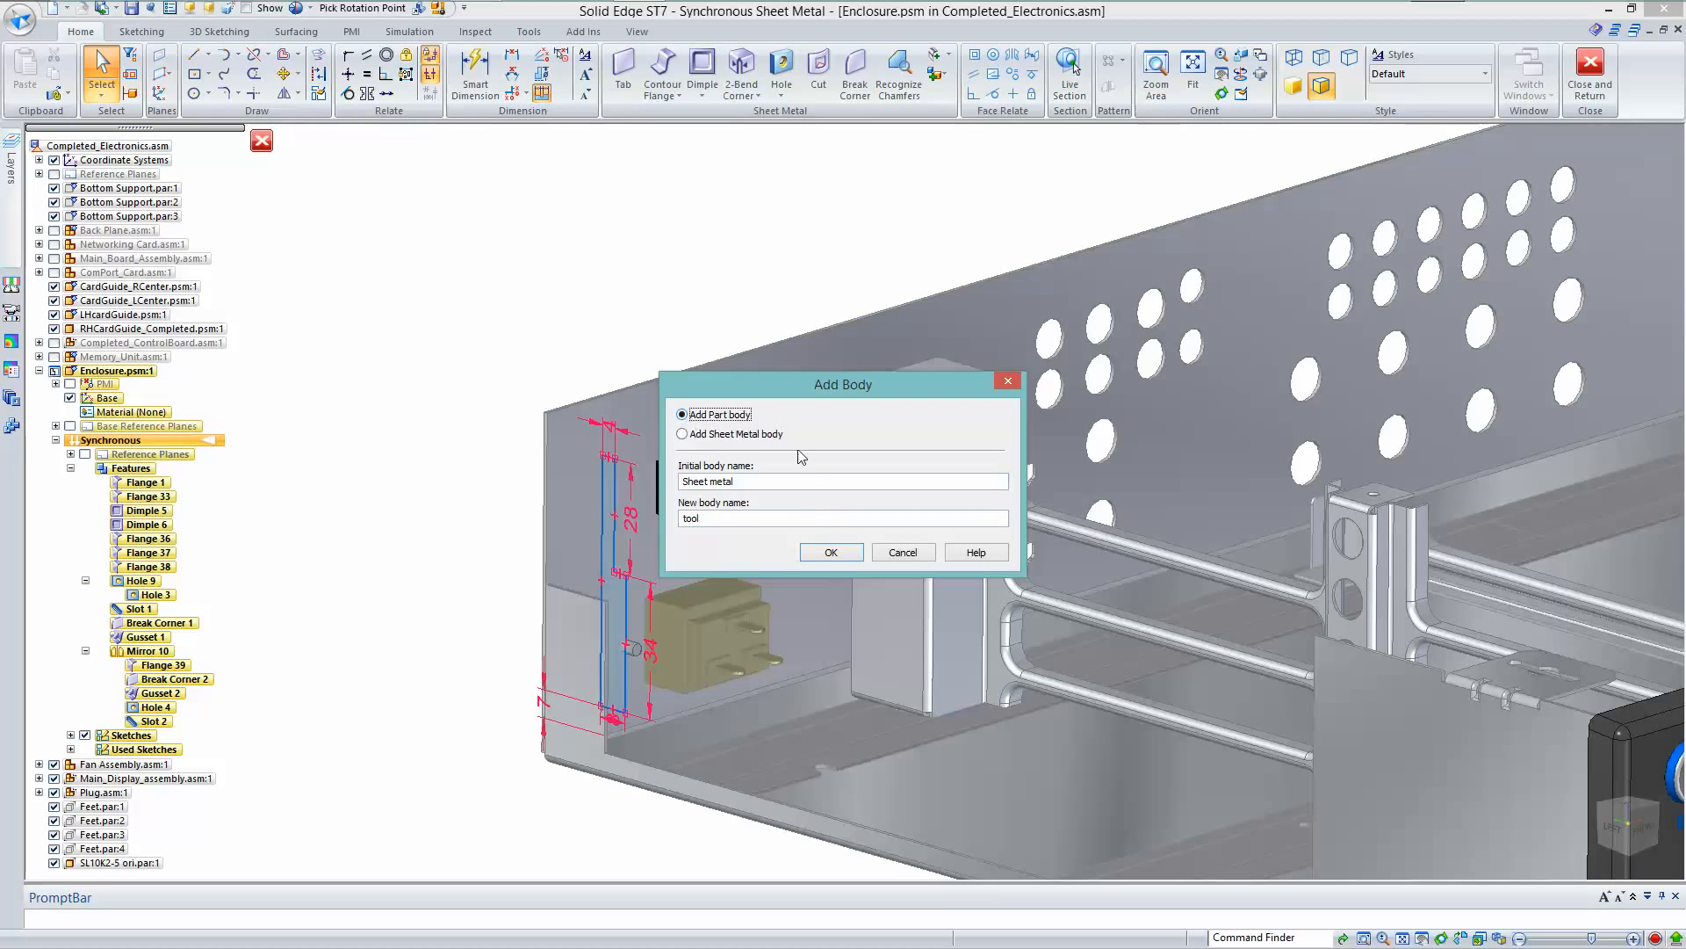
pyautogui.click(834, 552)
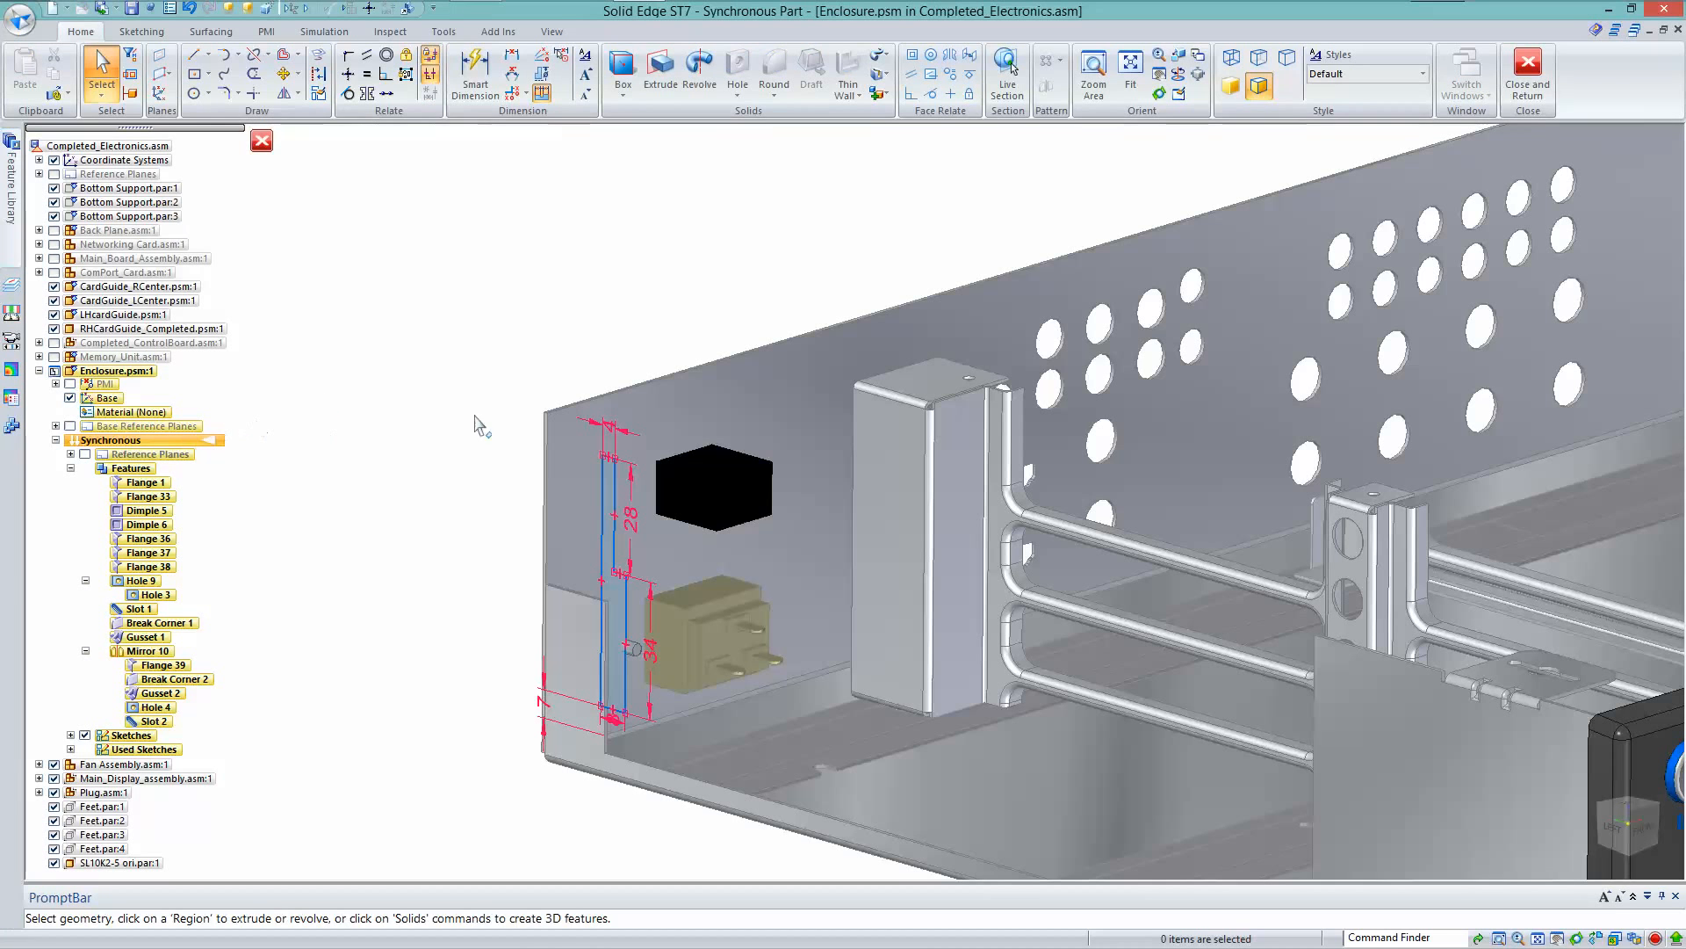
pyautogui.click(627, 605)
pyautogui.click(652, 600)
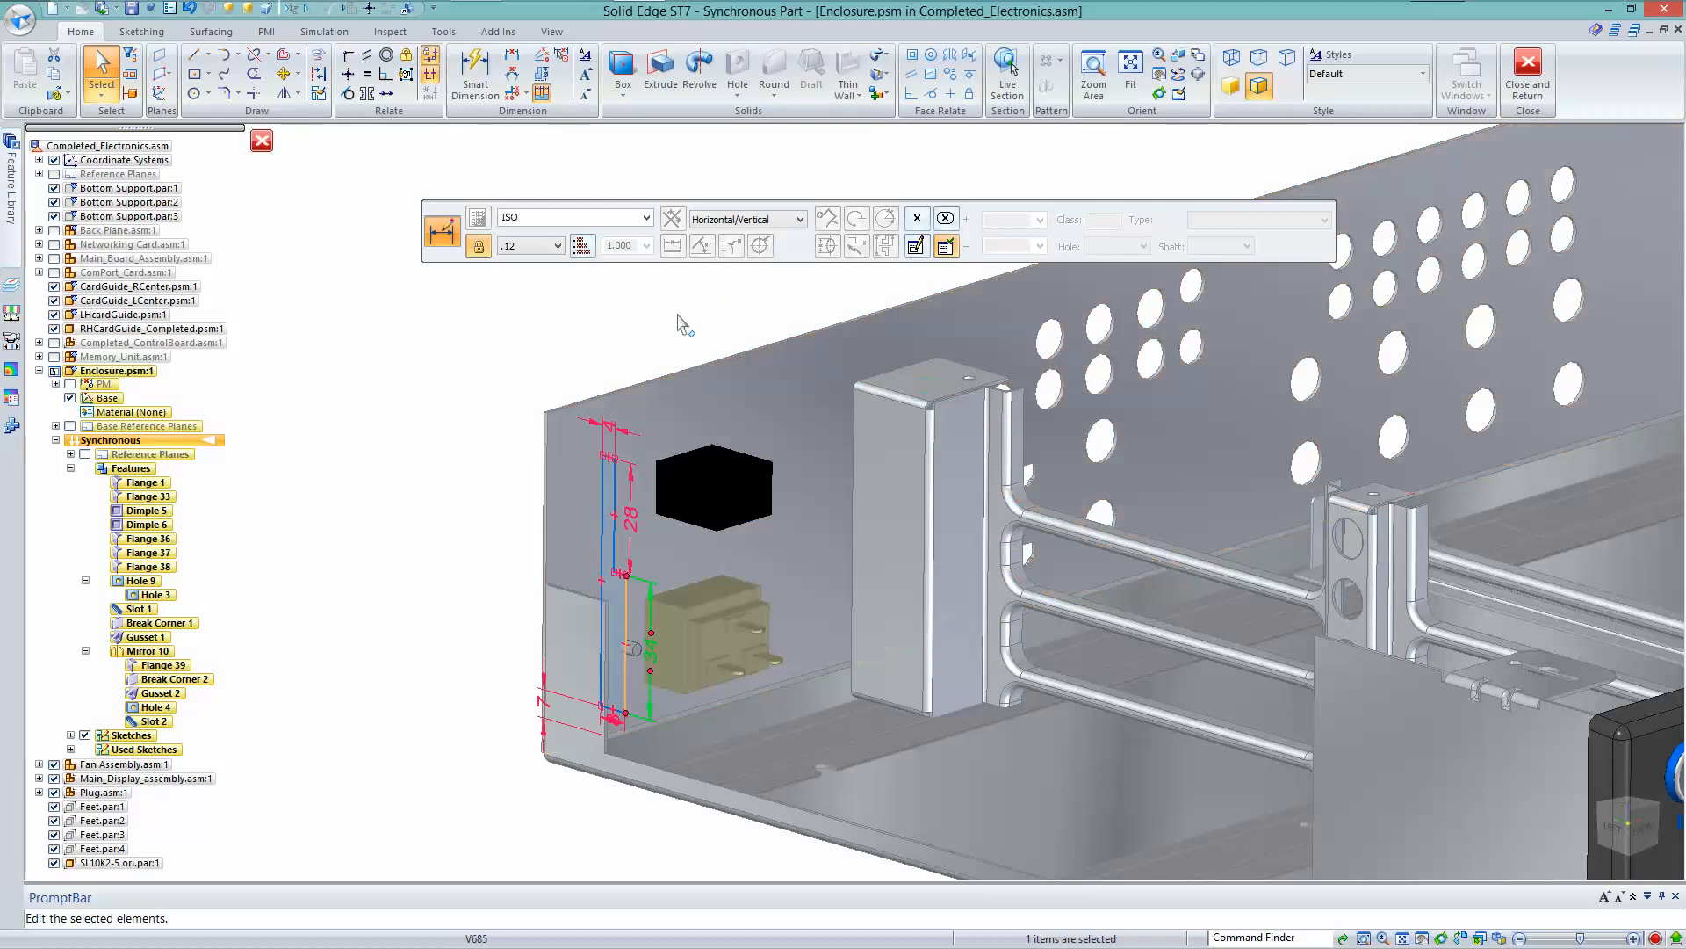
pyautogui.press('Escape')
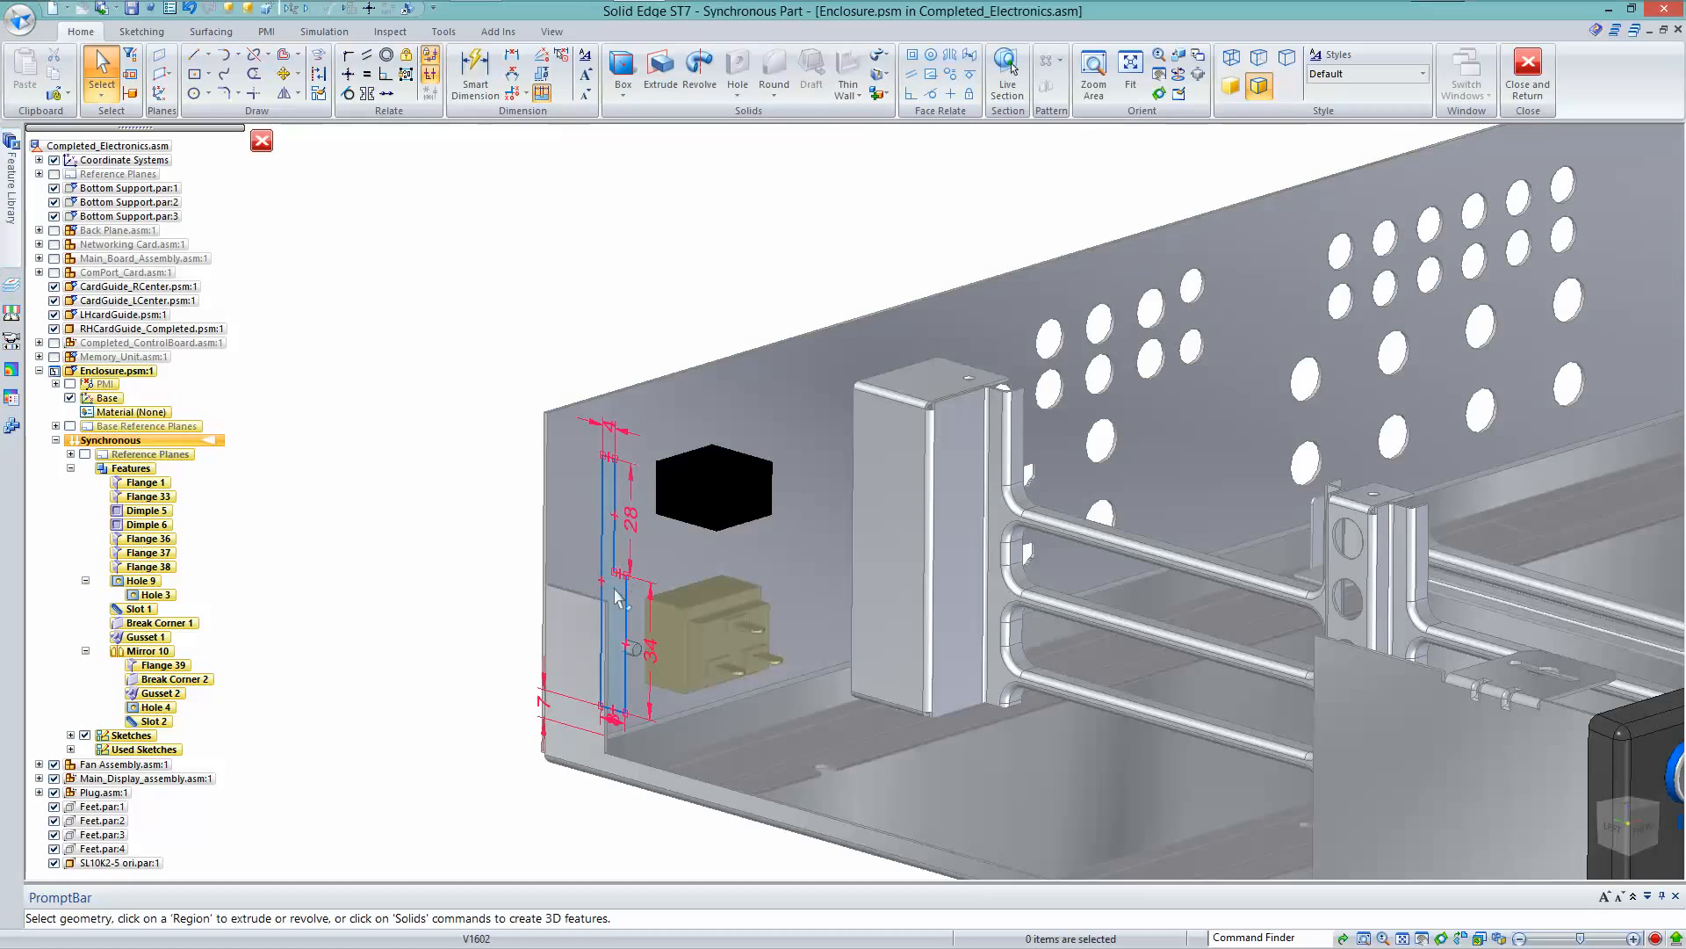
pyautogui.click(615, 587)
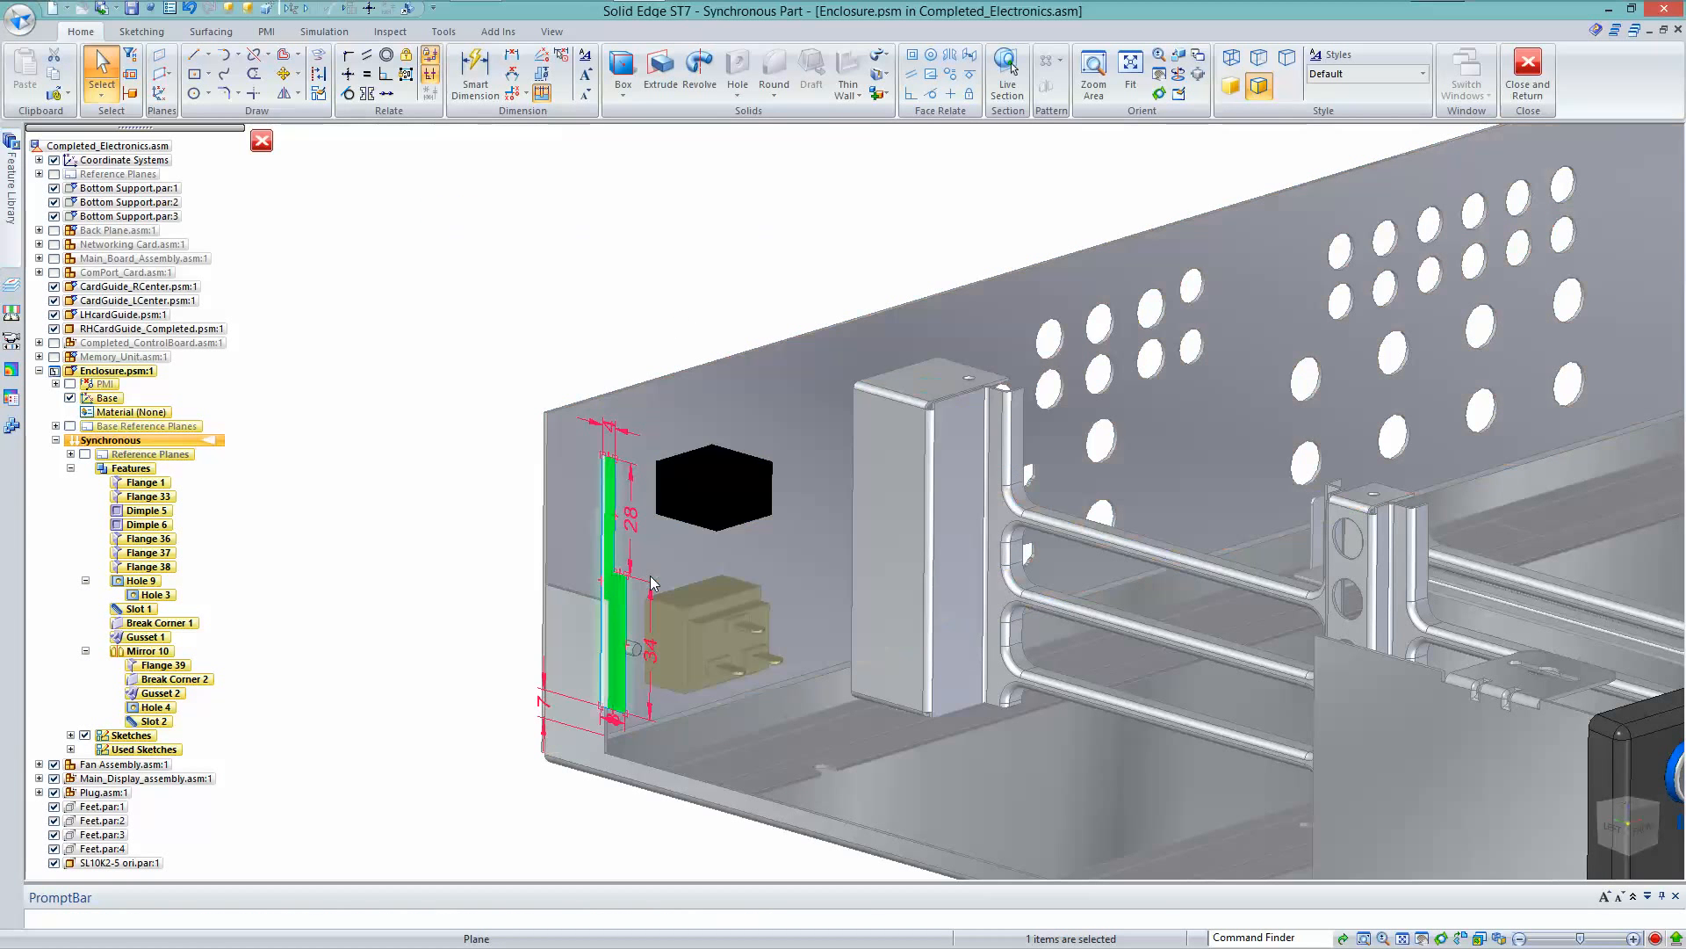
pyautogui.click(649, 582)
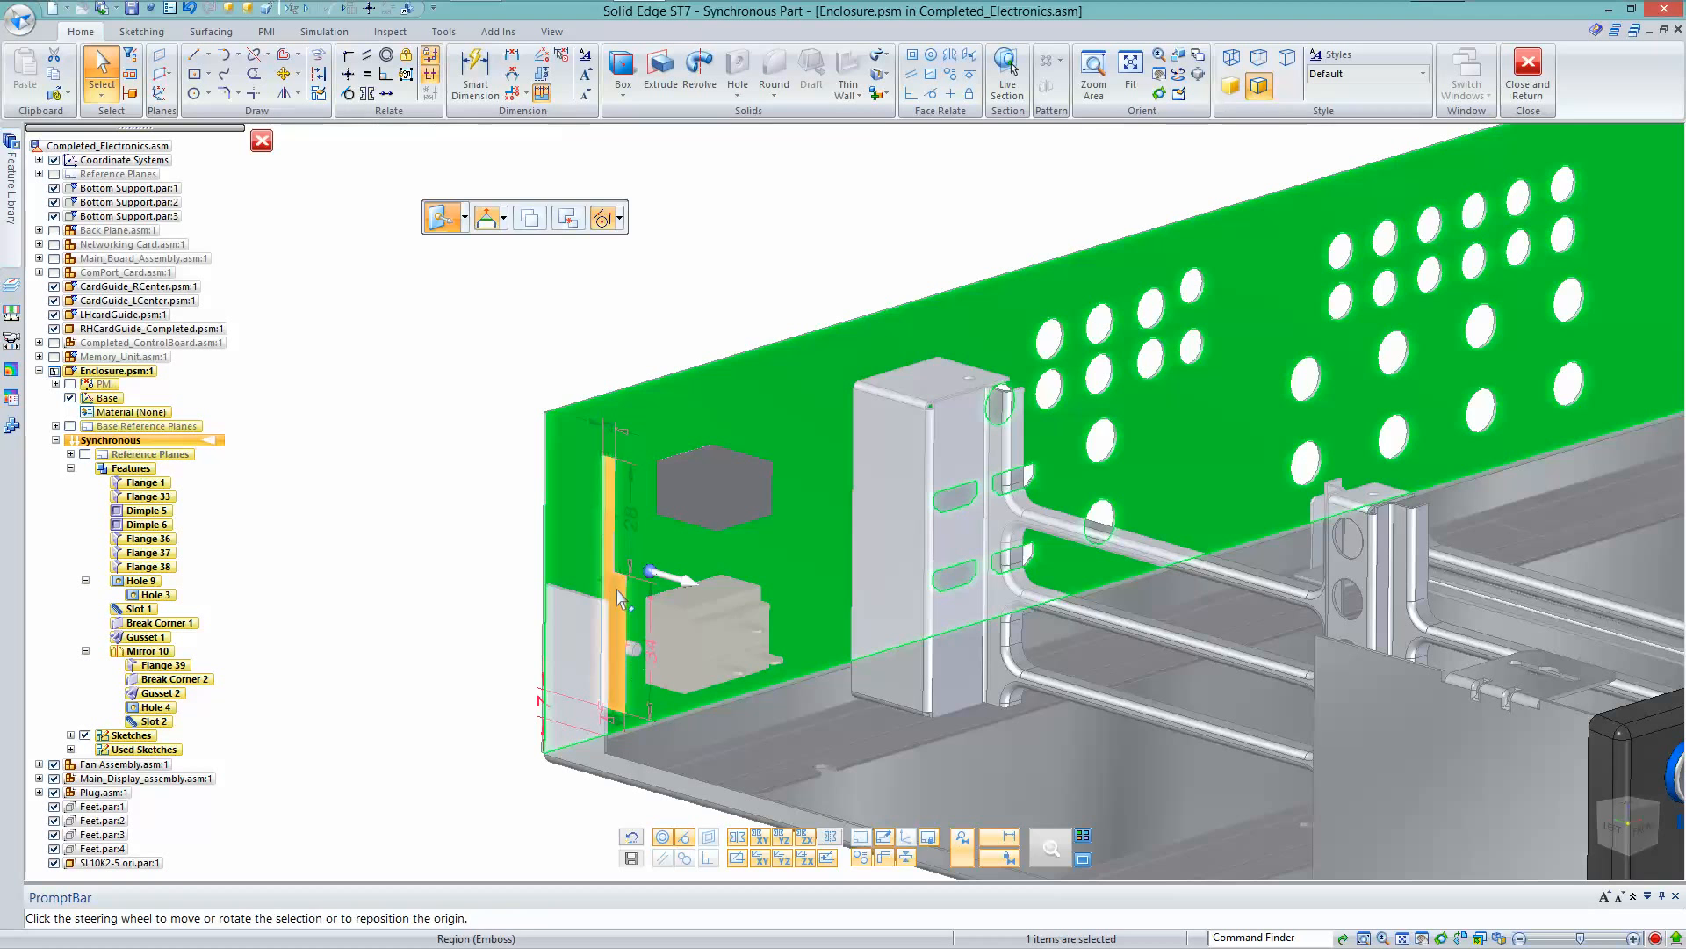
# Extrude the stepped profile region beside the black block and power connector 55 mm to one side along the wall
pyautogui.click(618, 597)
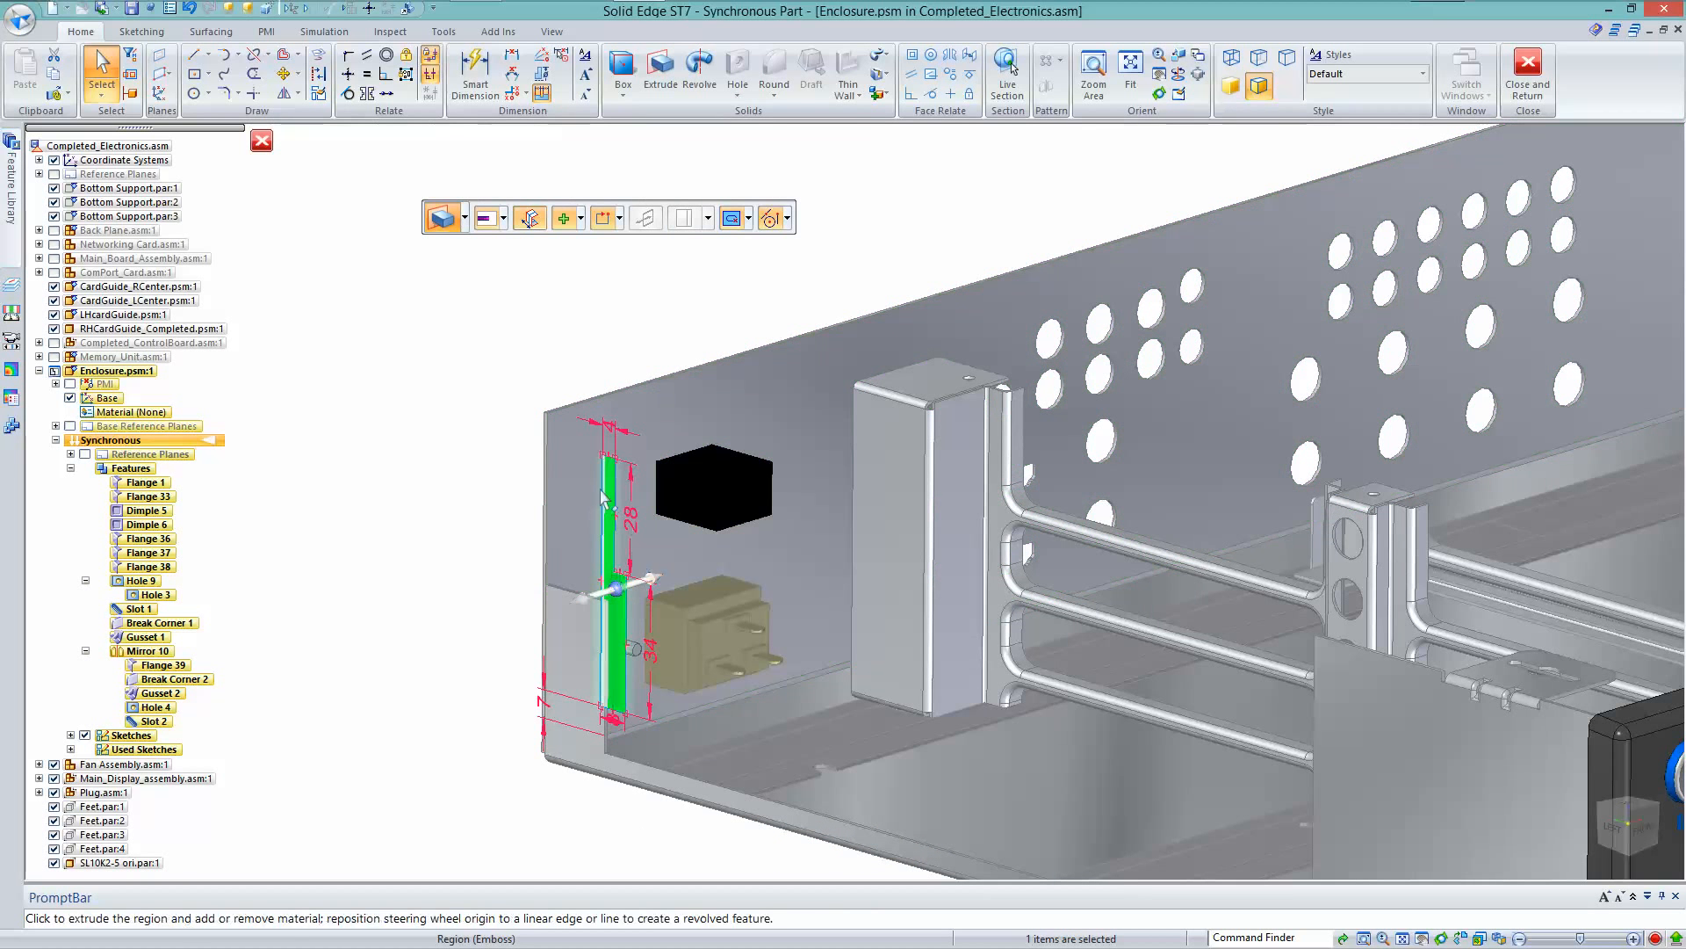
pyautogui.click(657, 584)
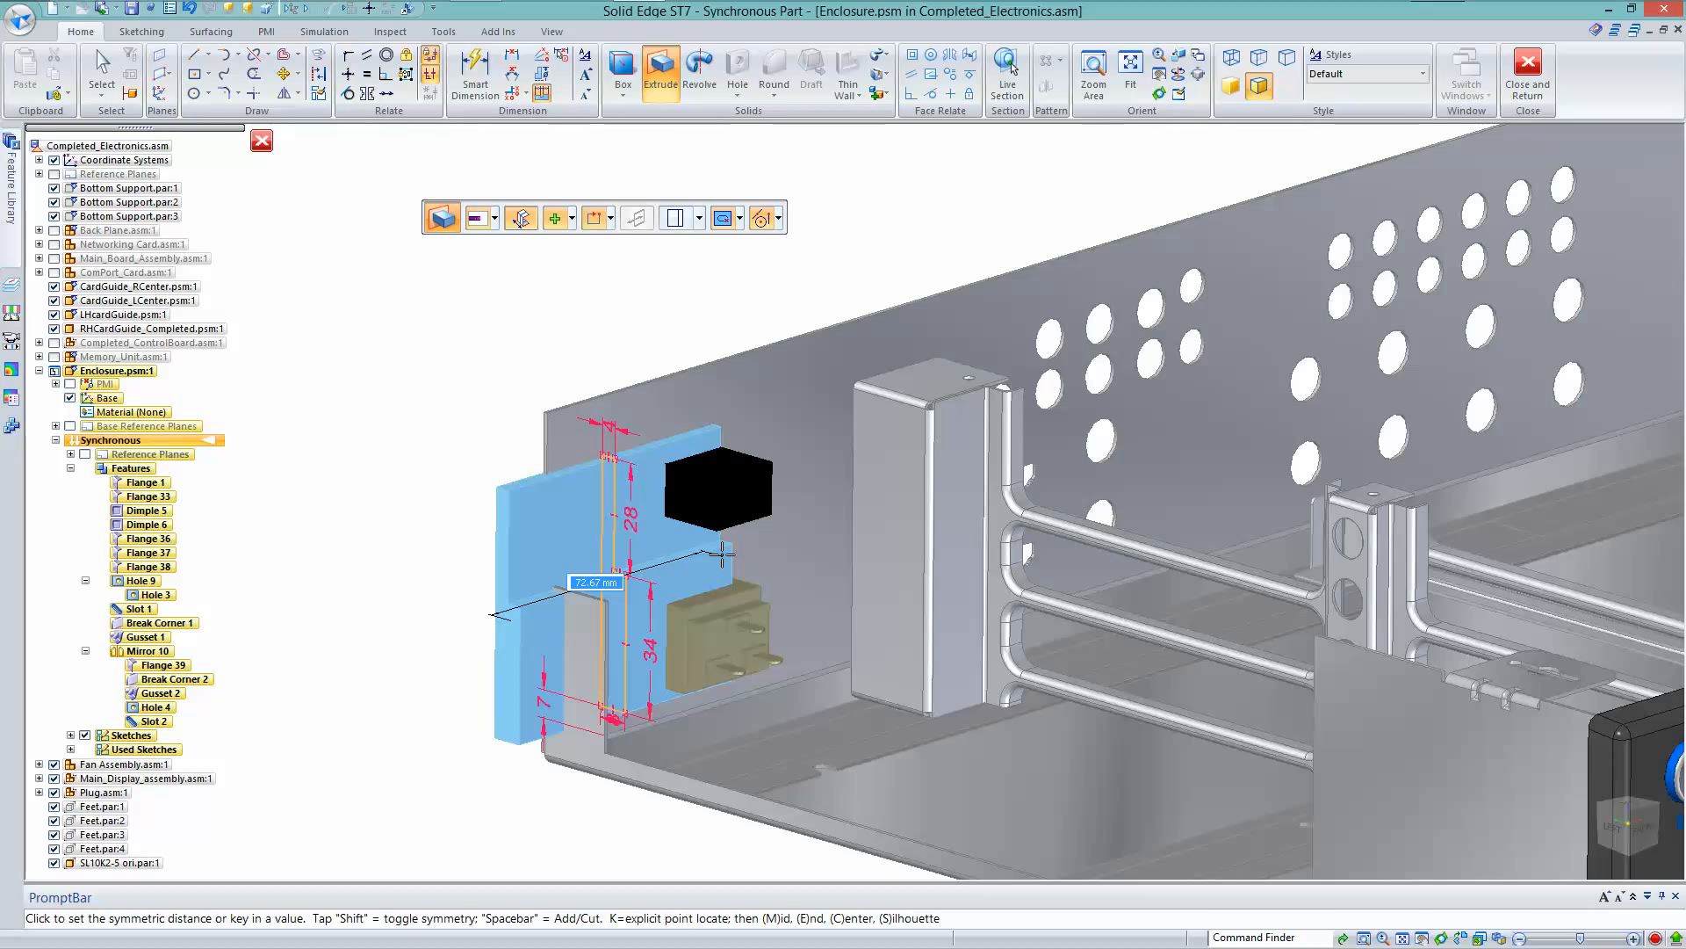
pyautogui.press('shift')
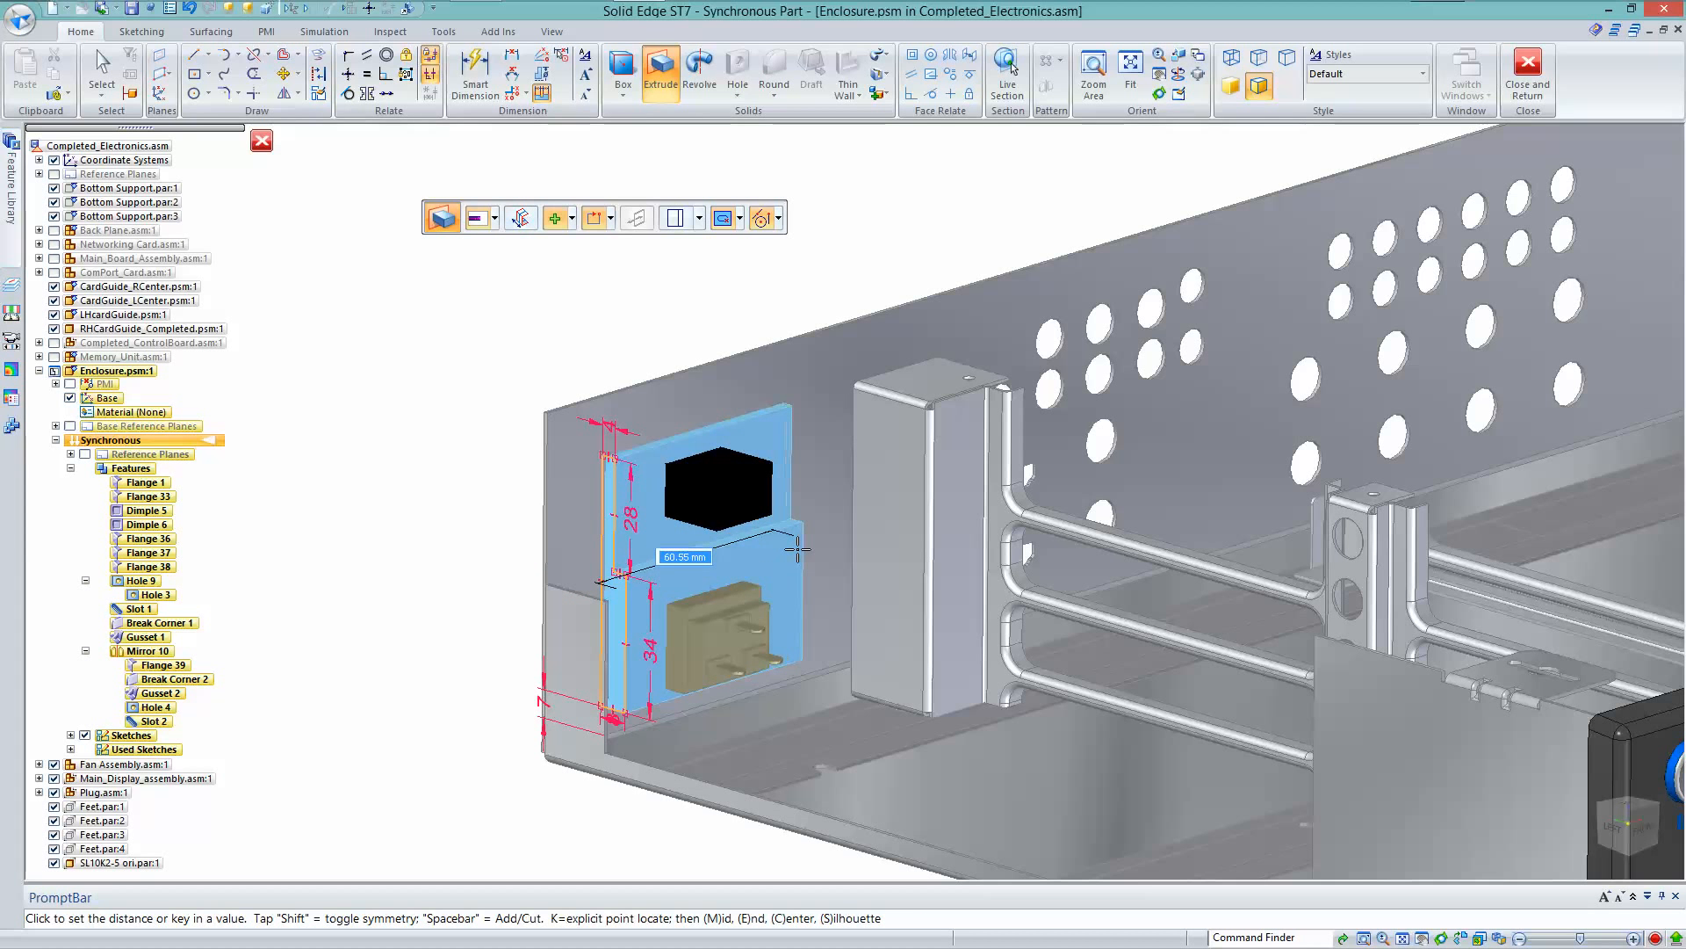
pyautogui.write('55')
pyautogui.press('Return')
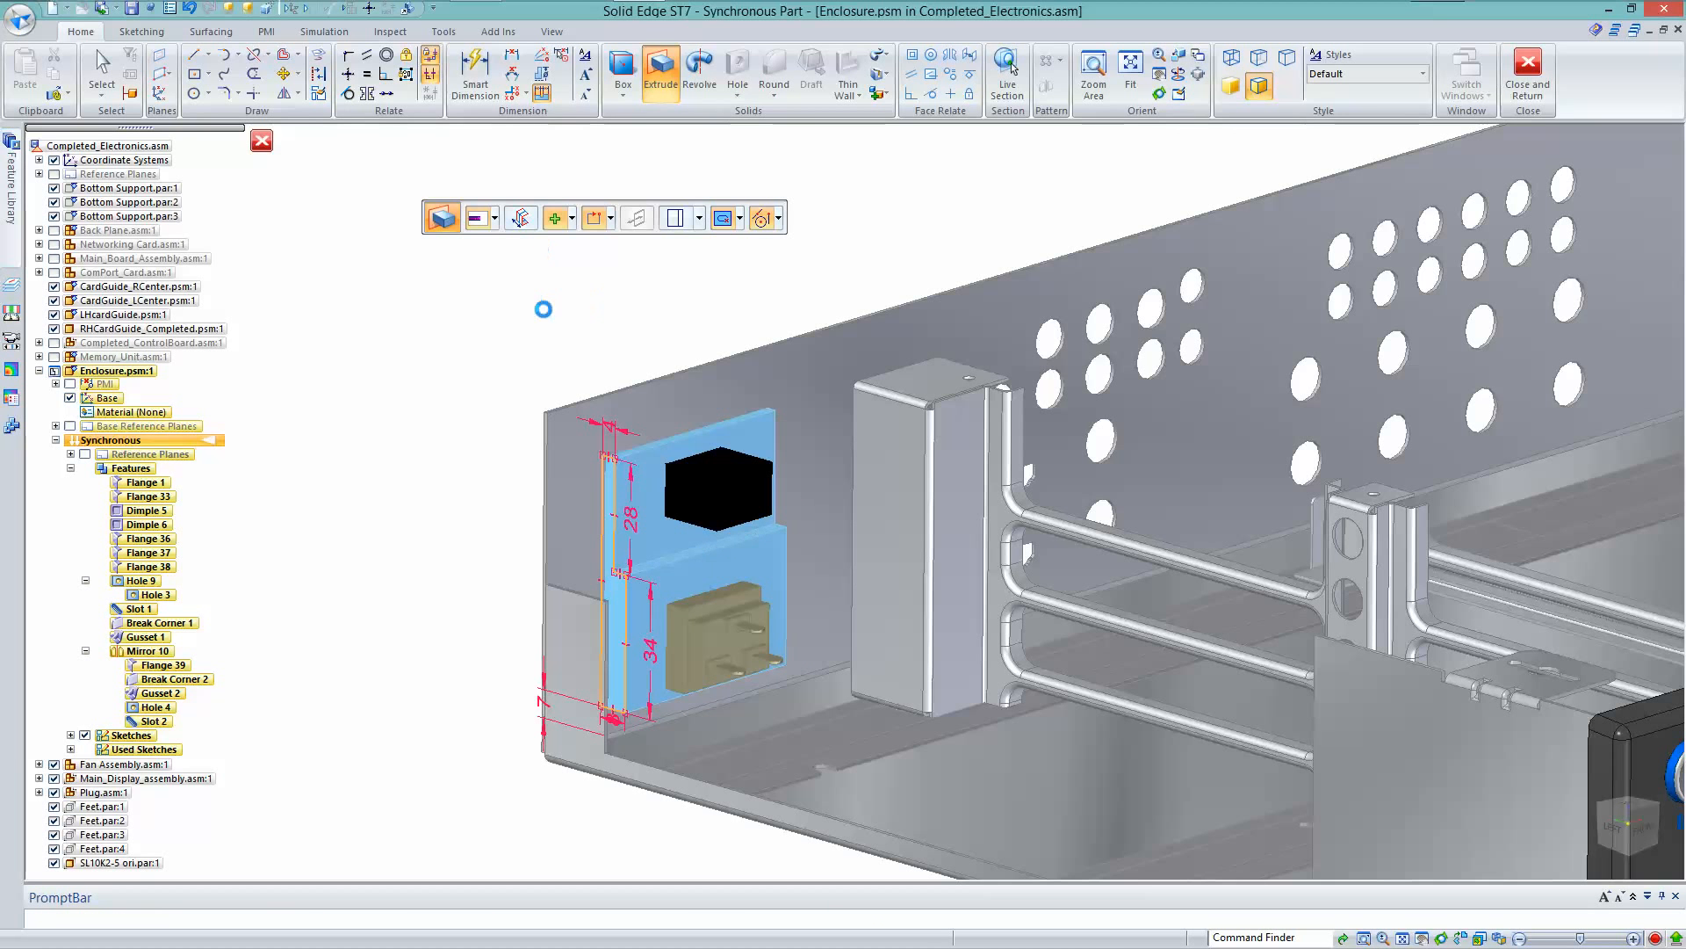
pyautogui.click(554, 313)
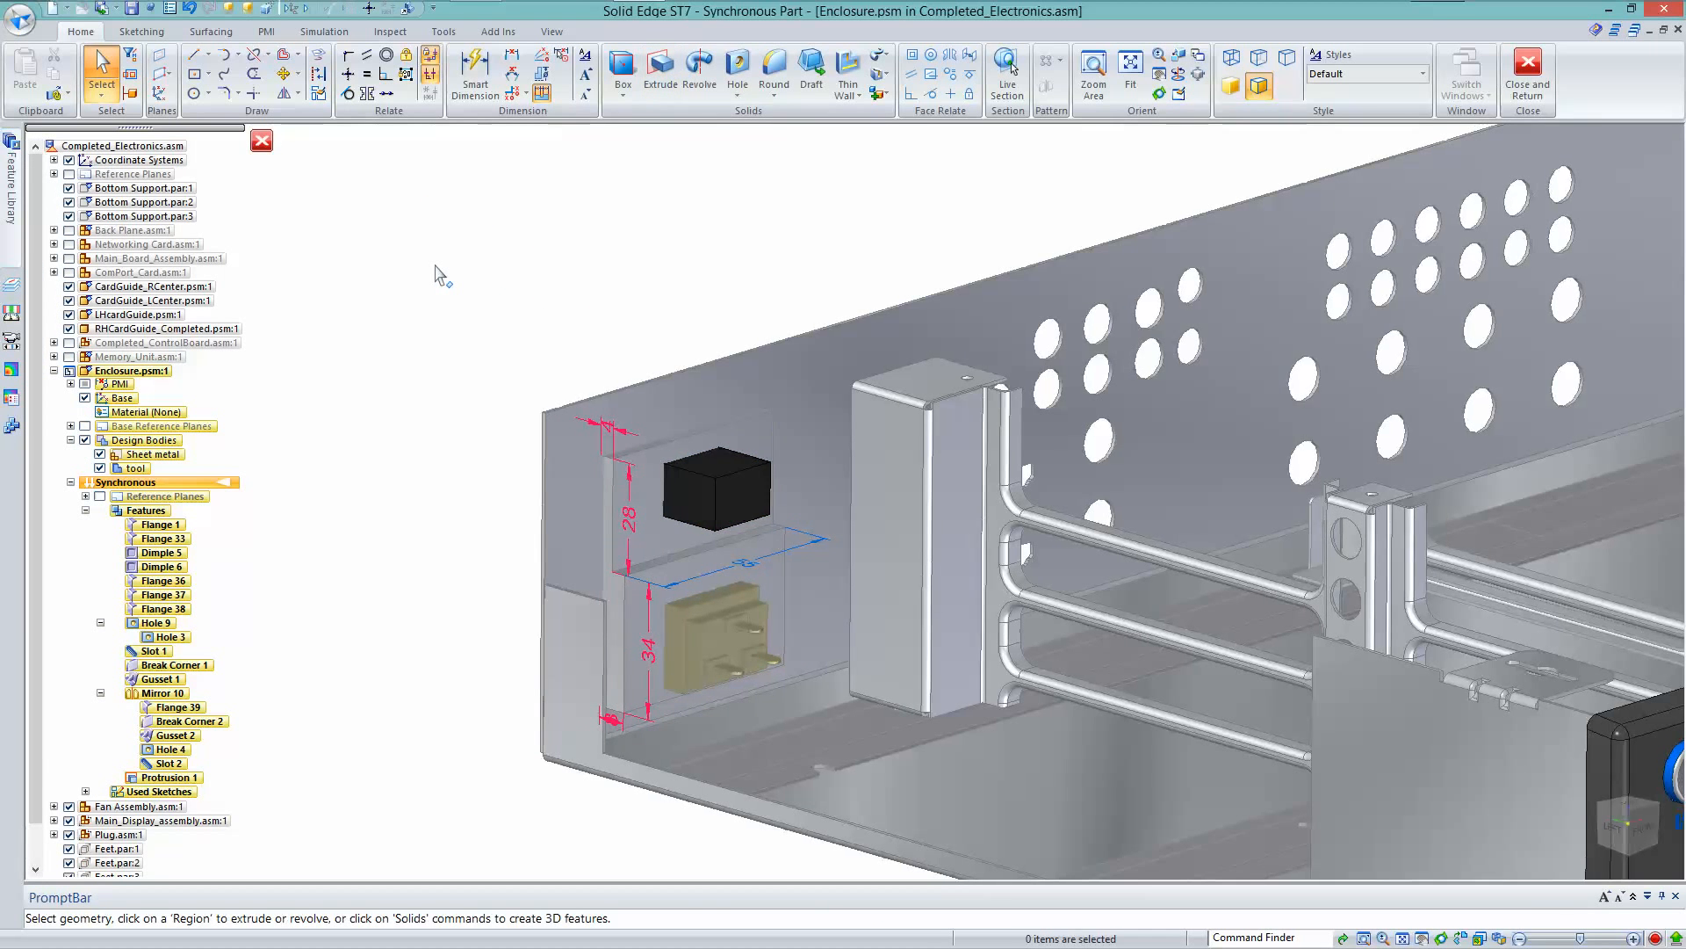
# Hide the other assembly components and draft all faces normal to the tool body's lower front face by 10°
pyautogui.hotkey('ctrl', 'shift', 'p')
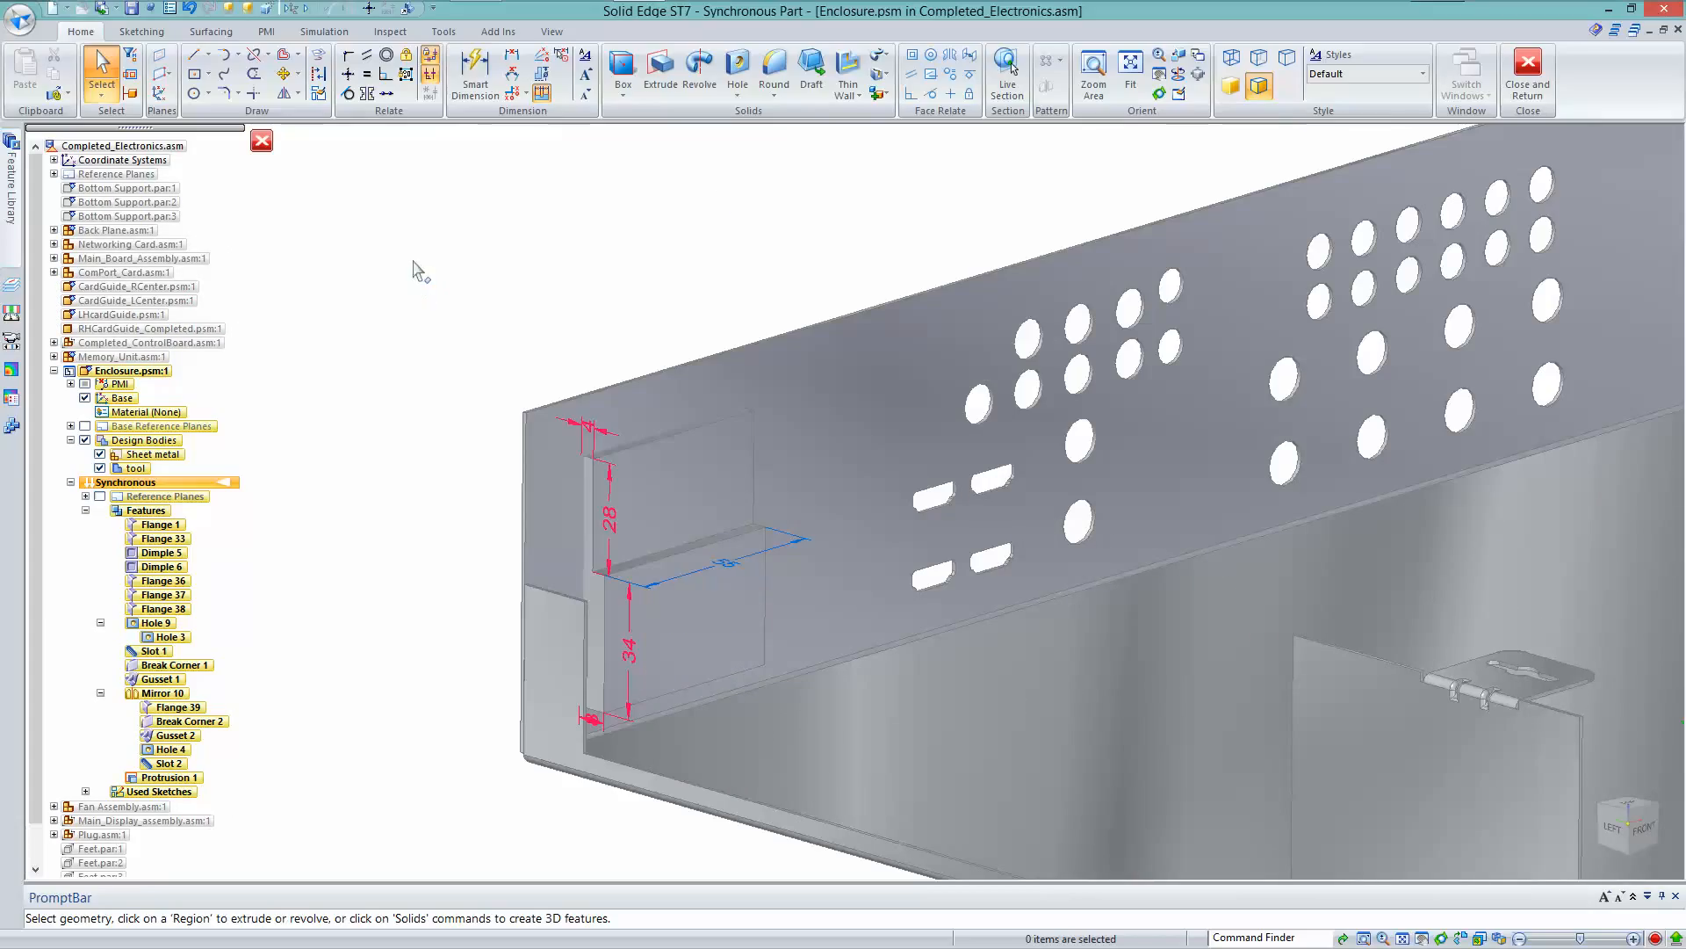
pyautogui.click(813, 74)
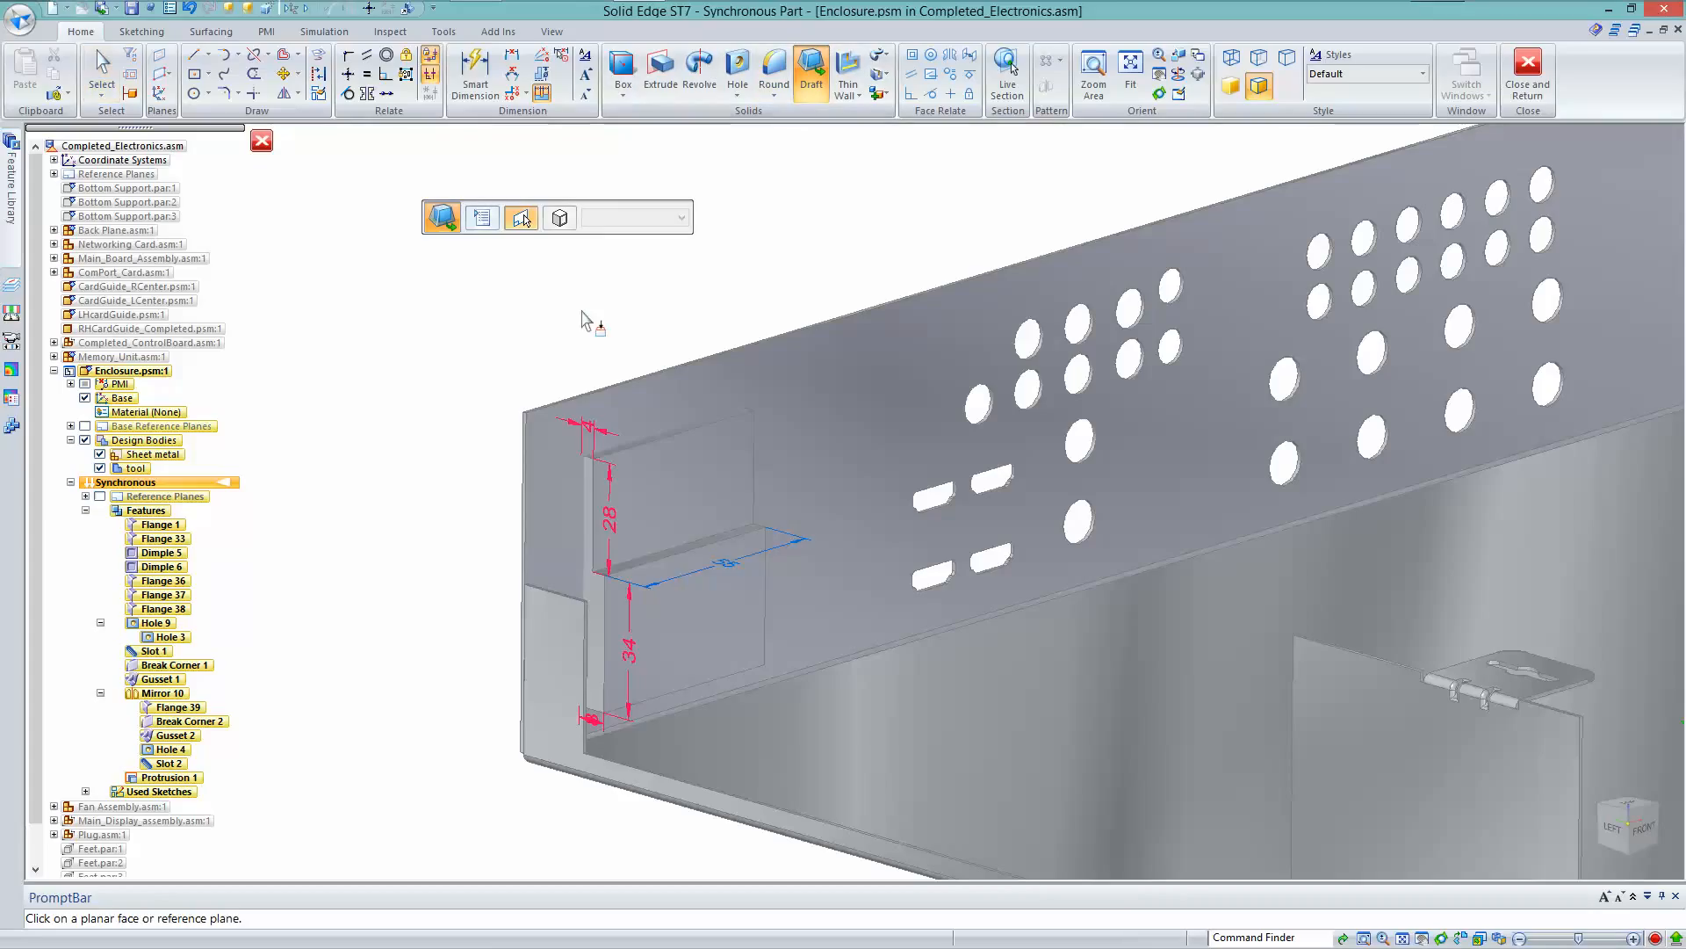
pyautogui.click(720, 613)
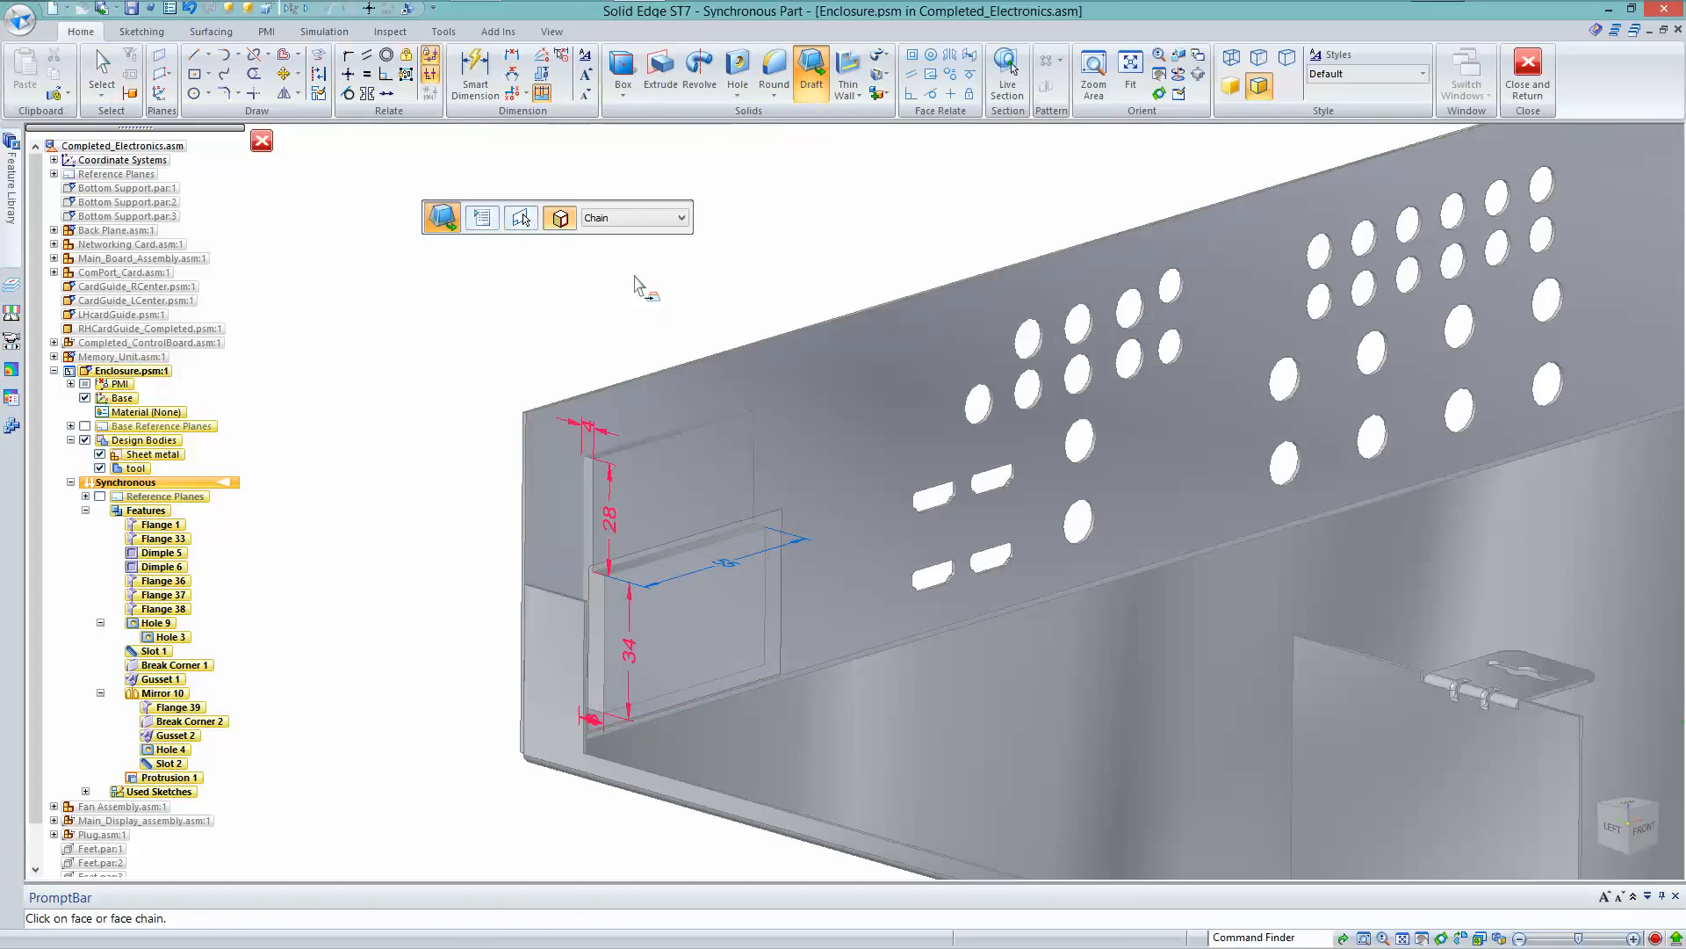
pyautogui.click(668, 218)
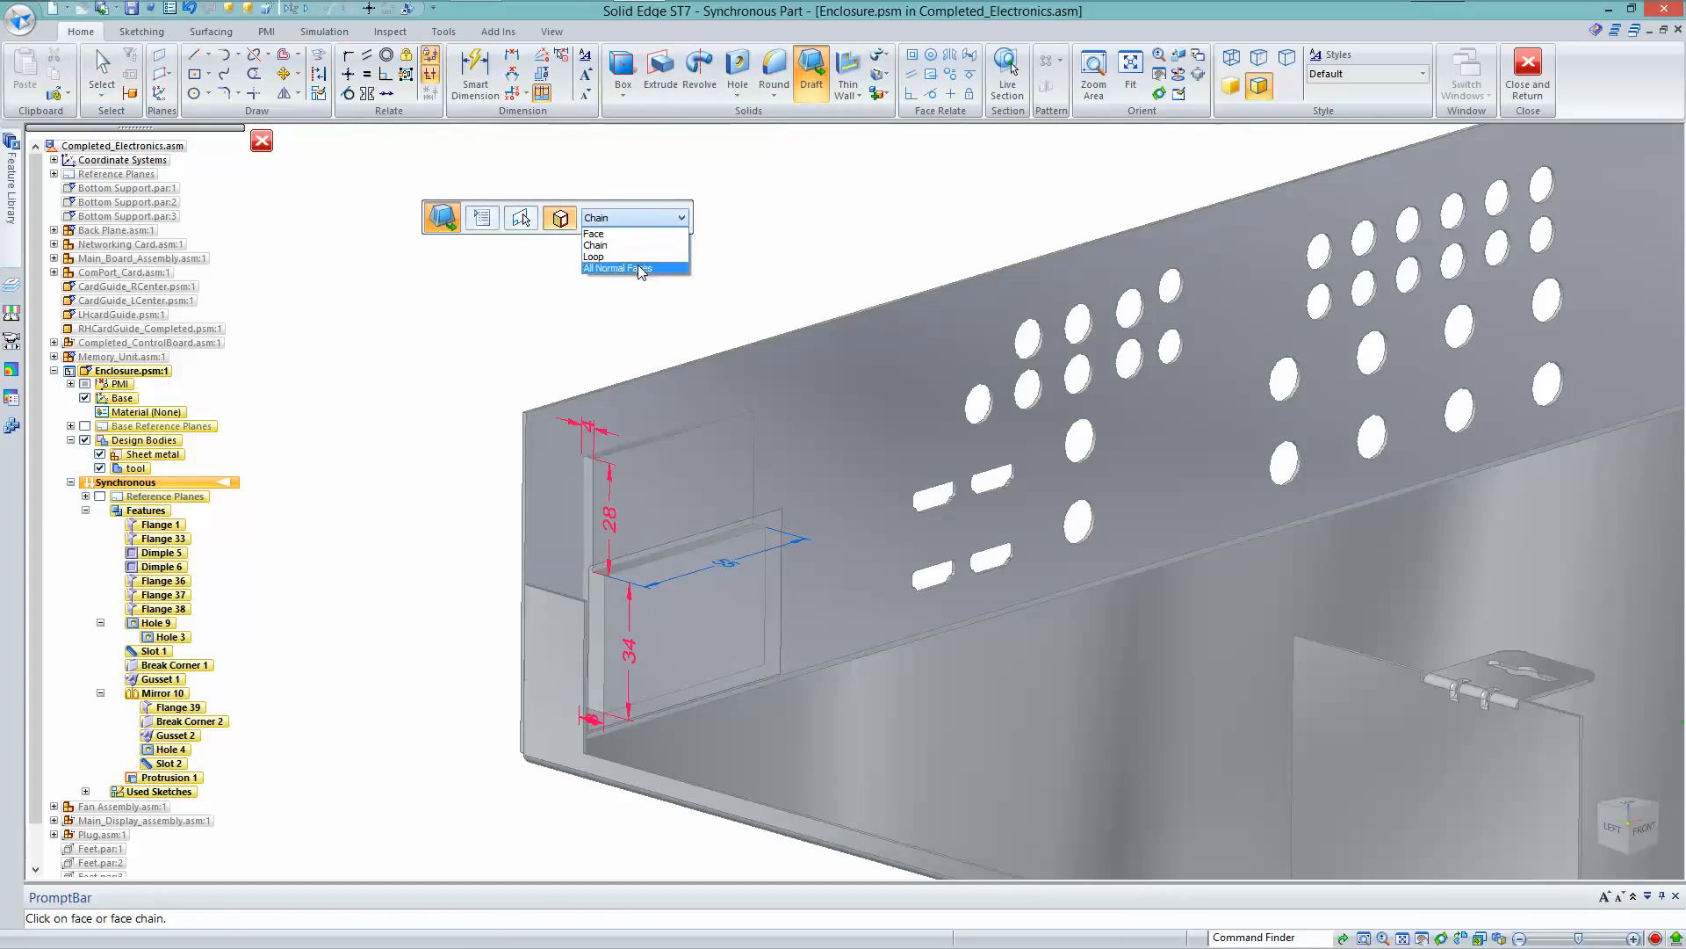
pyautogui.click(648, 265)
pyautogui.click(672, 488)
pyautogui.rightClick(407, 367)
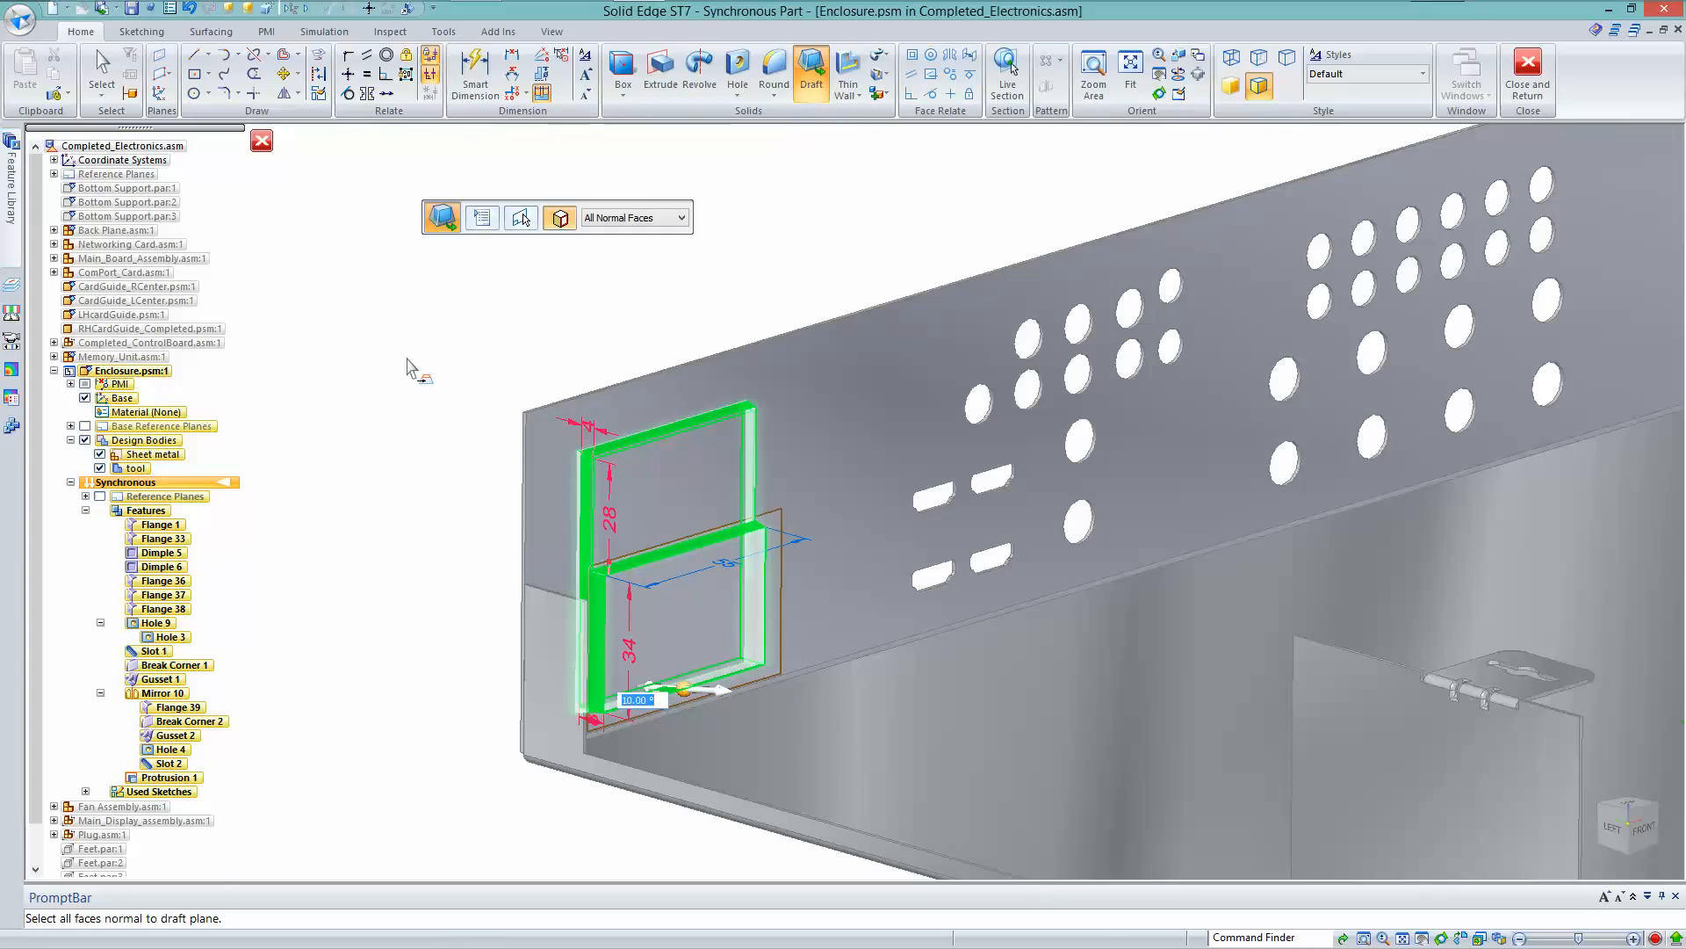
pyautogui.rightClick(406, 359)
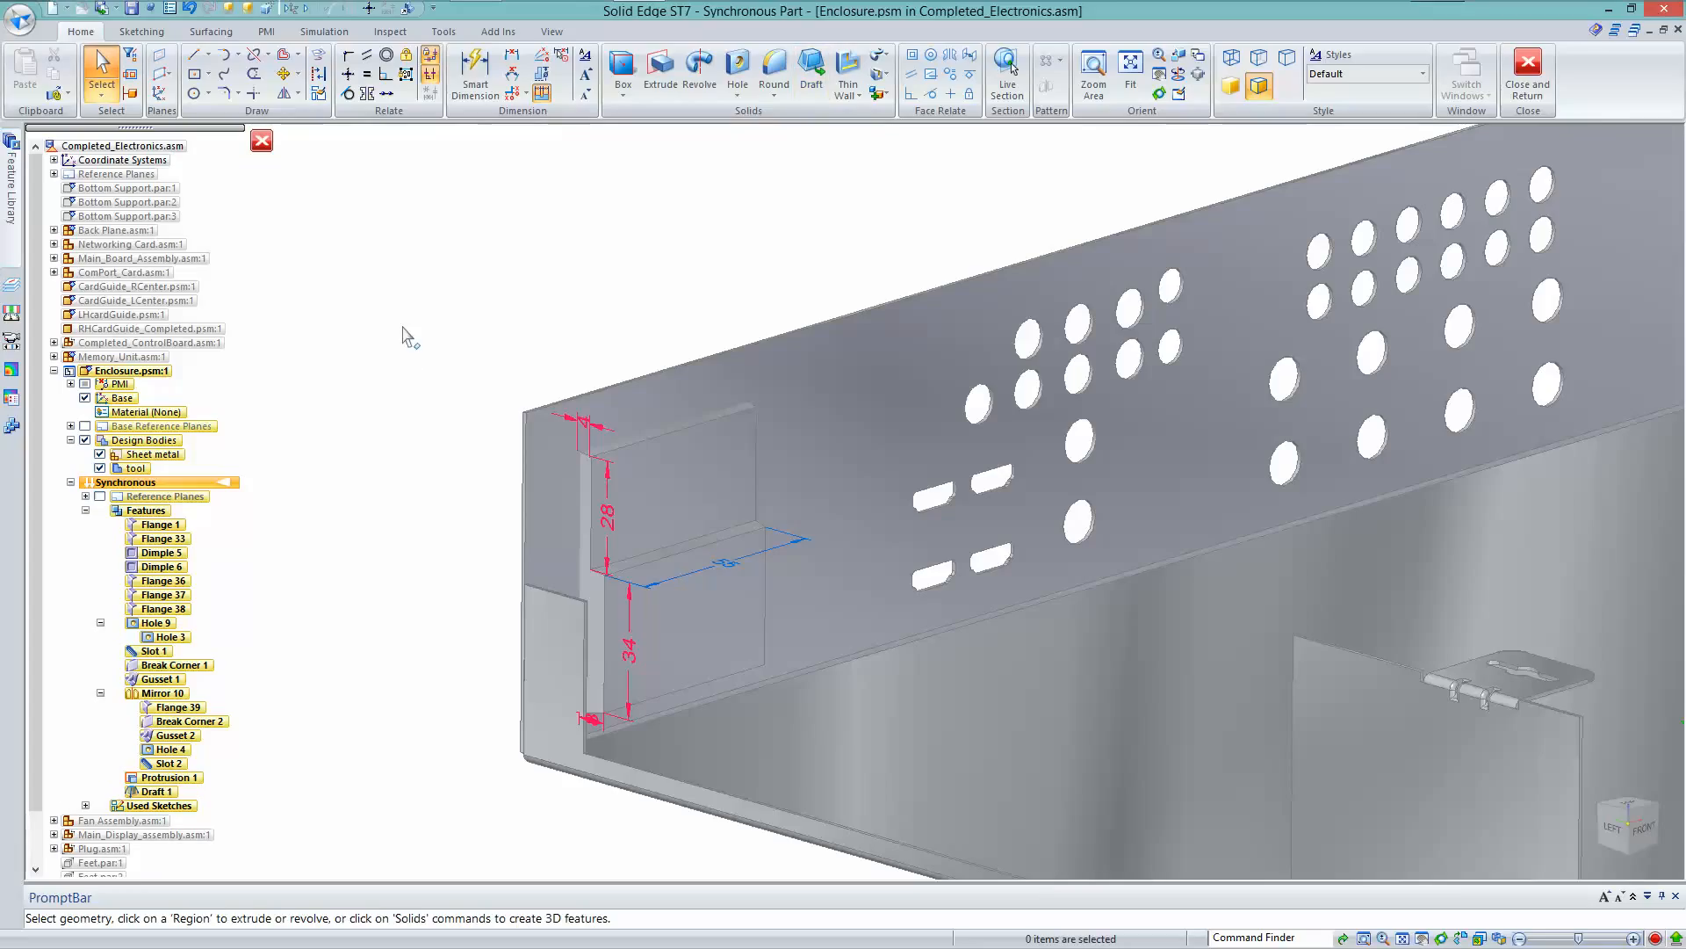
# Emboss the Sheet metal body with the tool body, keeping 1 mm die-side rounding and 1 mm punch-side corner rounding
pyautogui.click(850, 97)
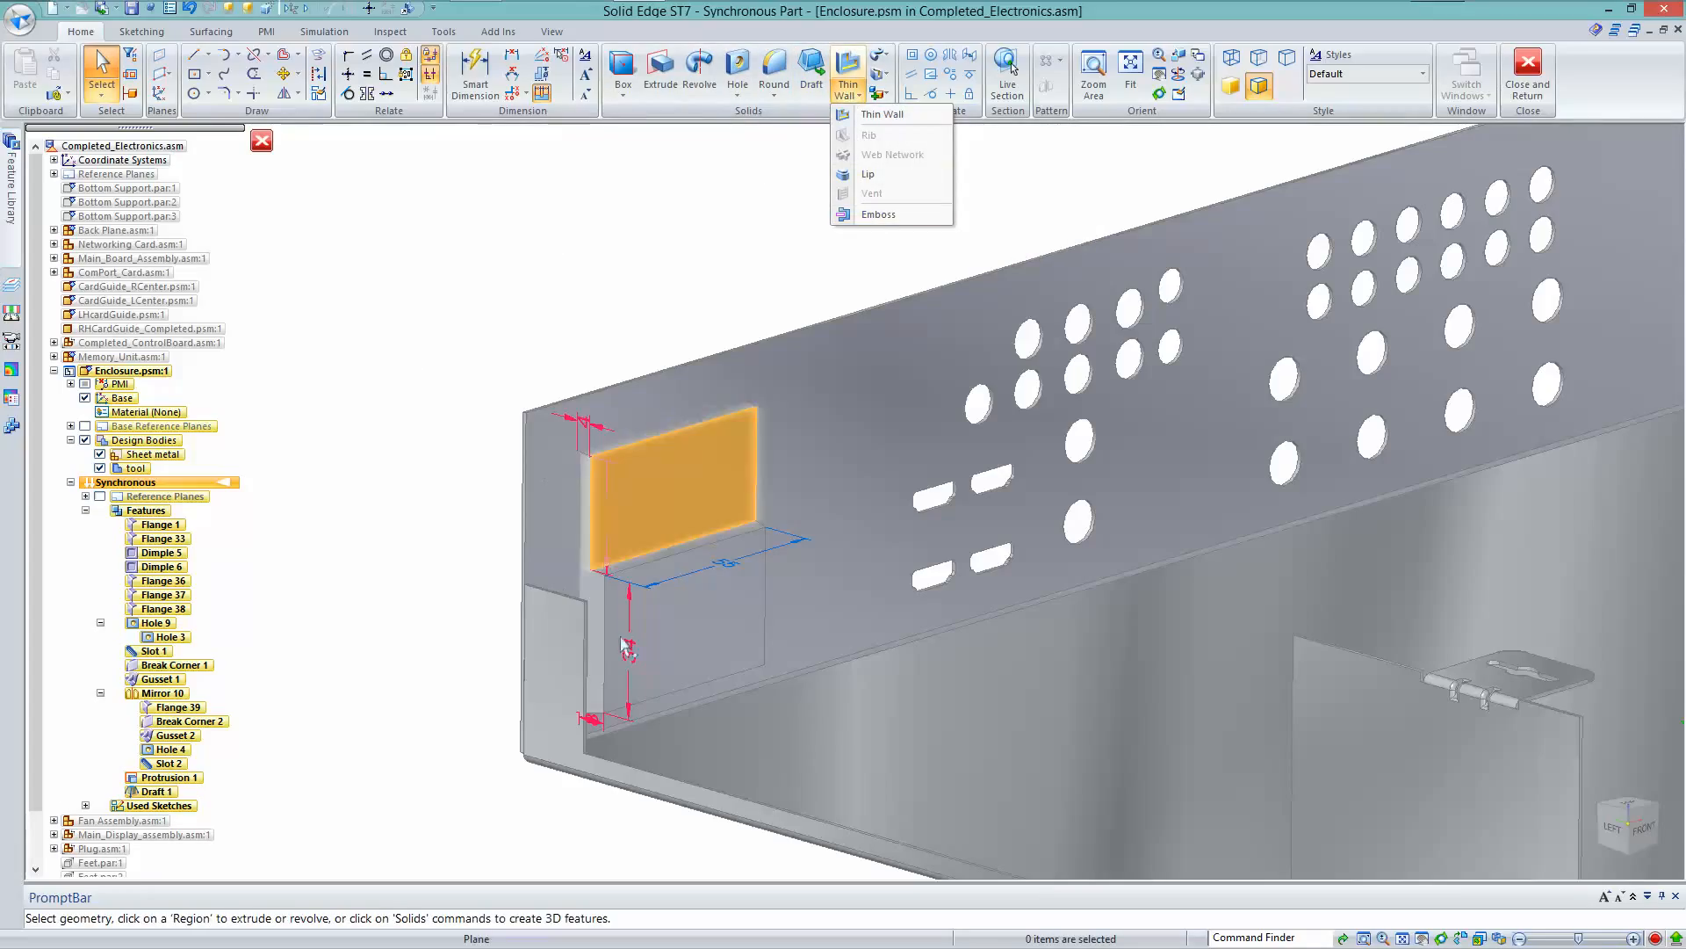
pyautogui.click(878, 214)
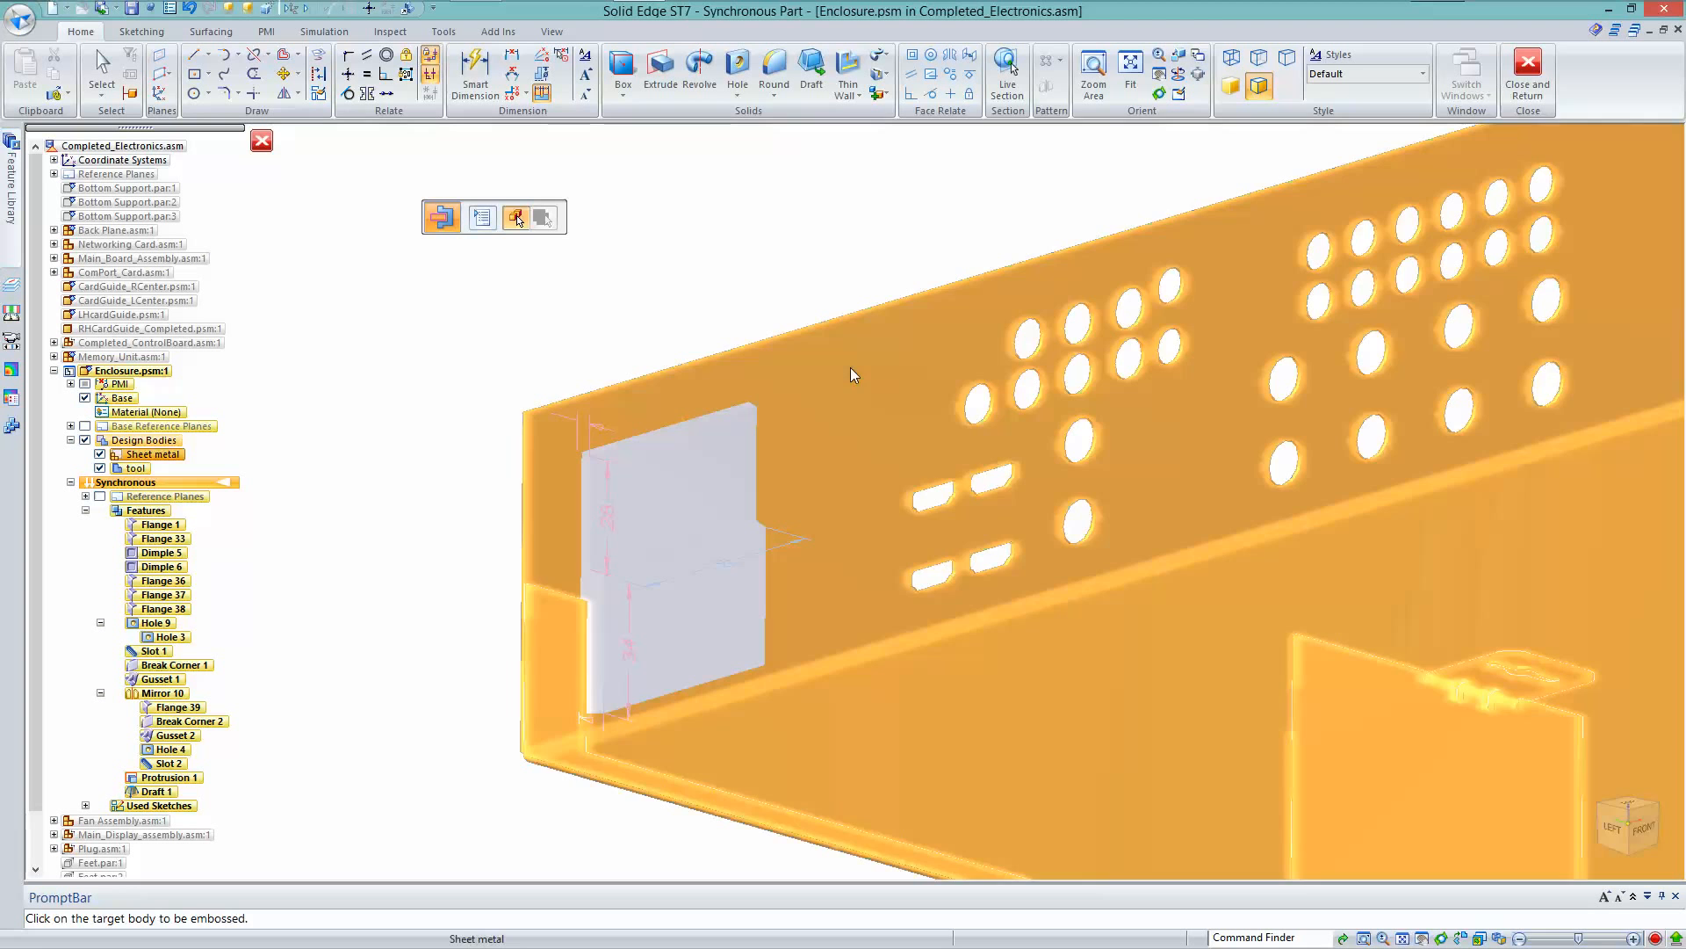
pyautogui.click(851, 368)
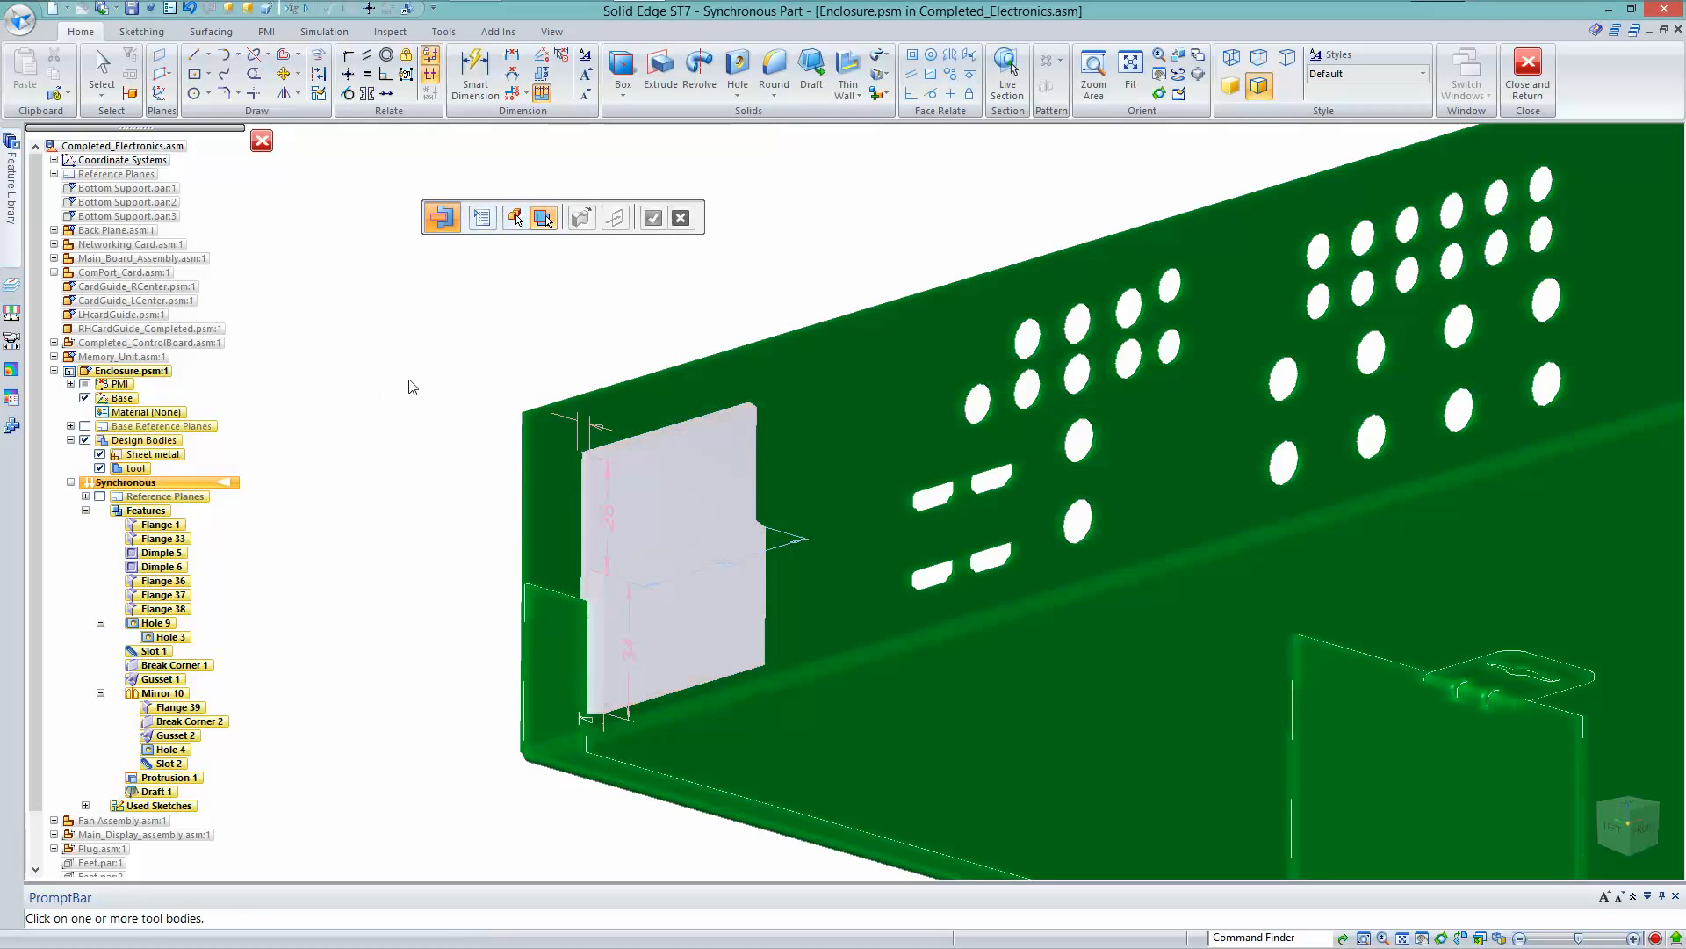
pyautogui.click(717, 485)
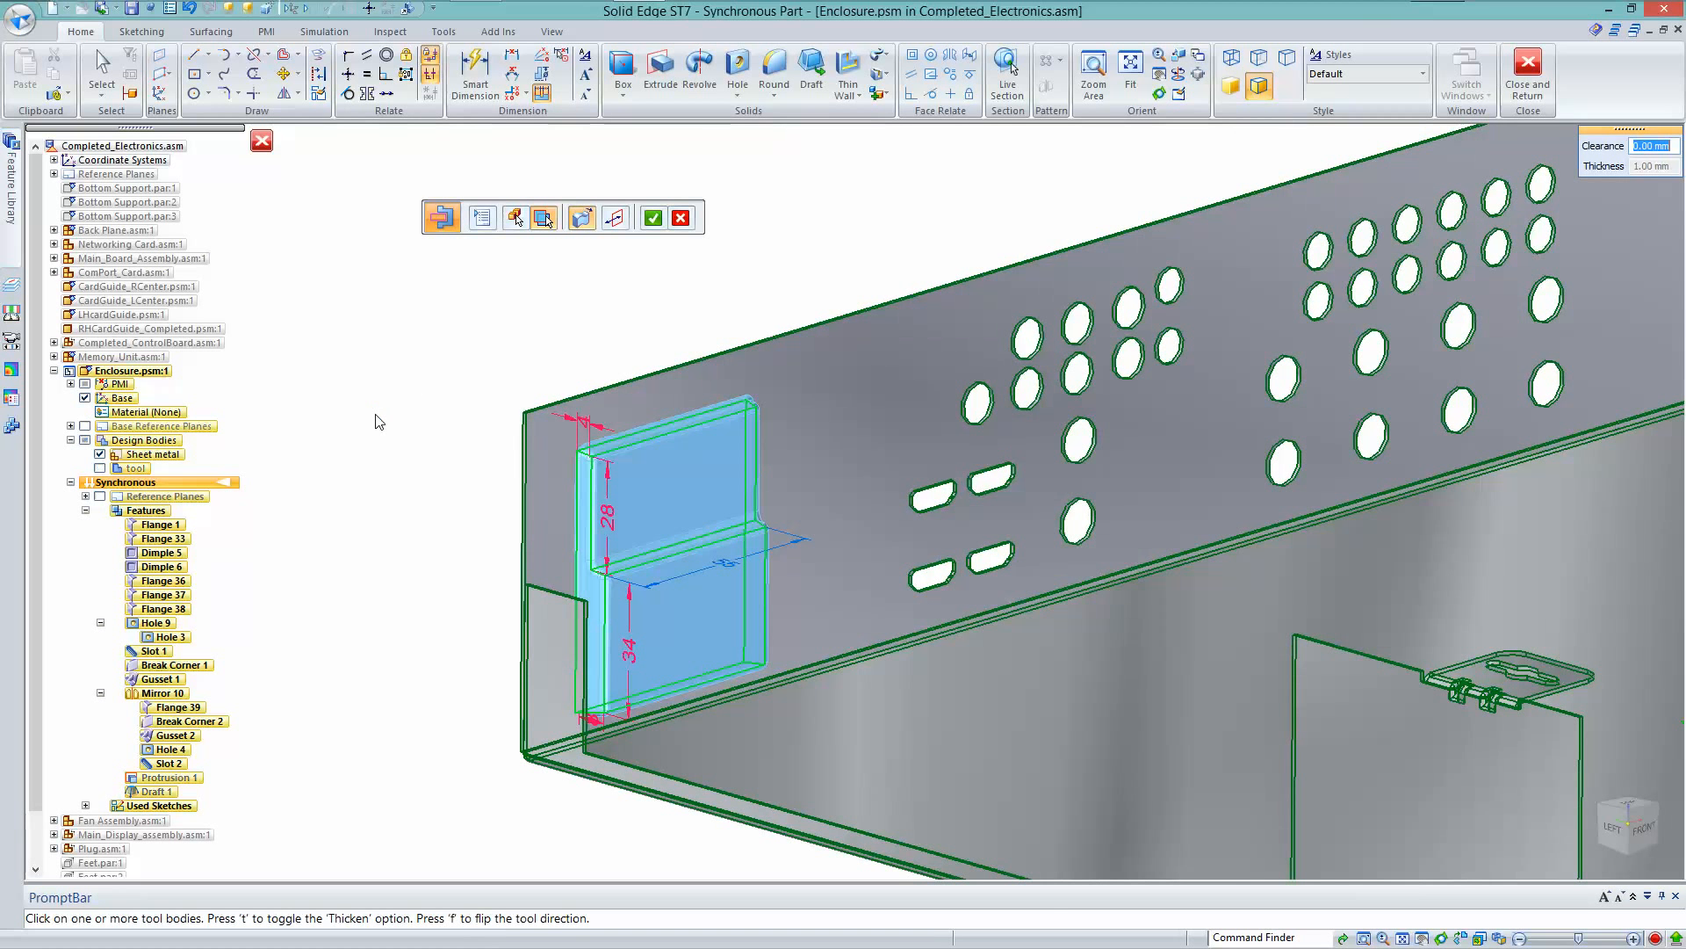
pyautogui.click(483, 220)
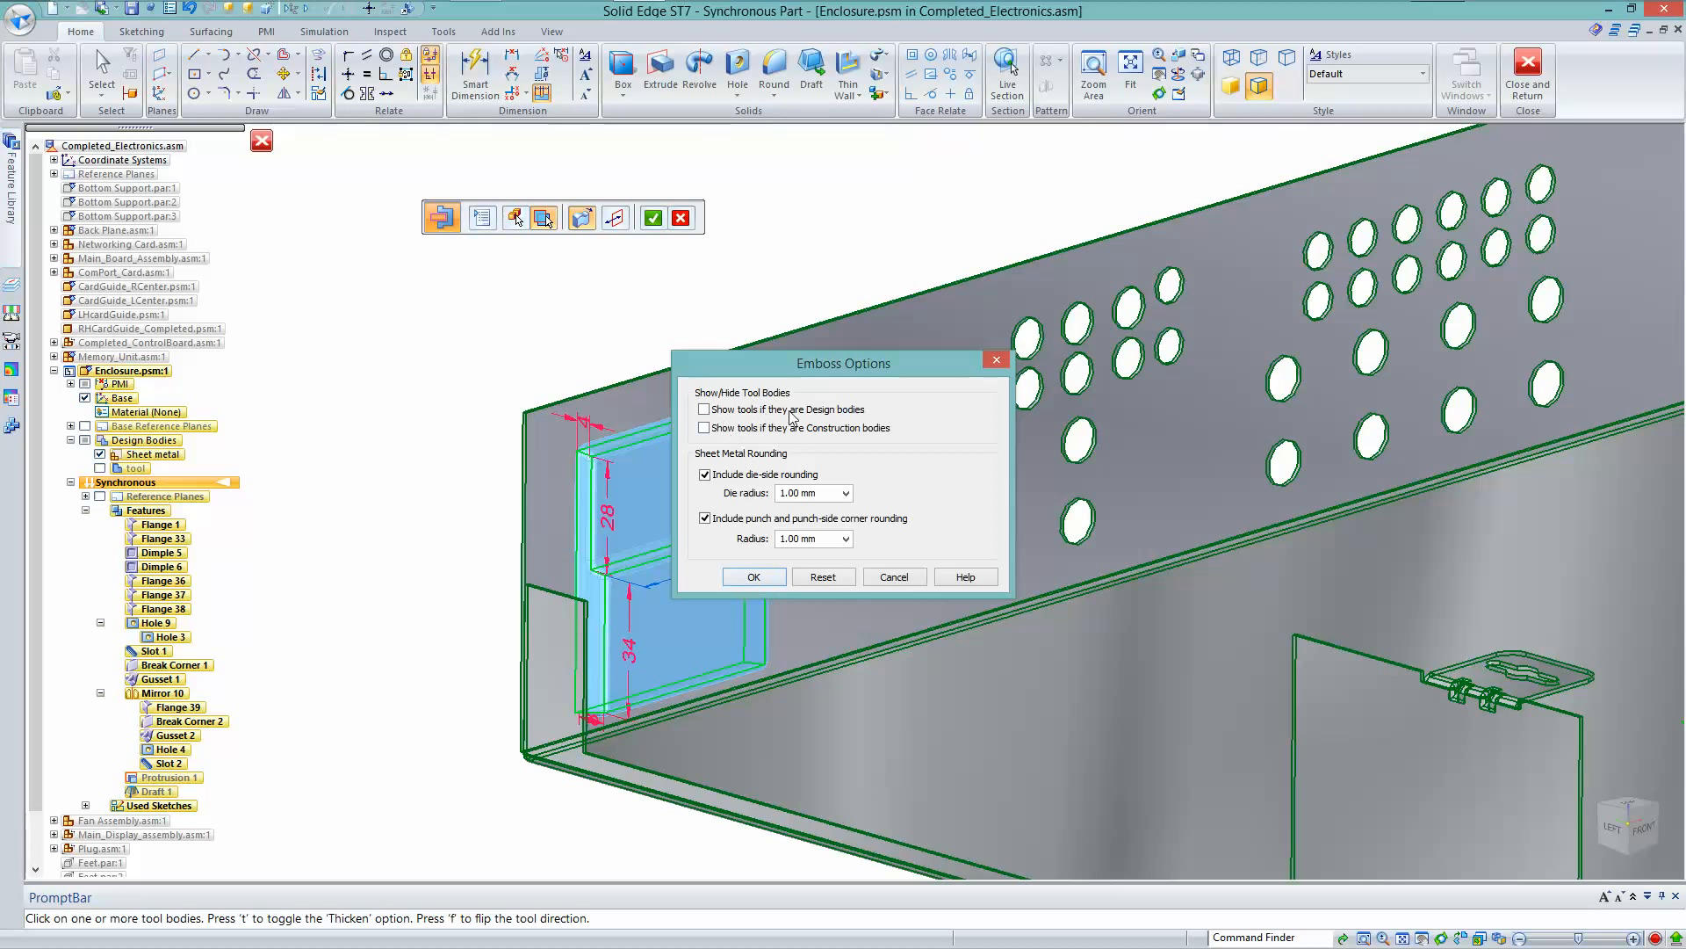
pyautogui.click(754, 577)
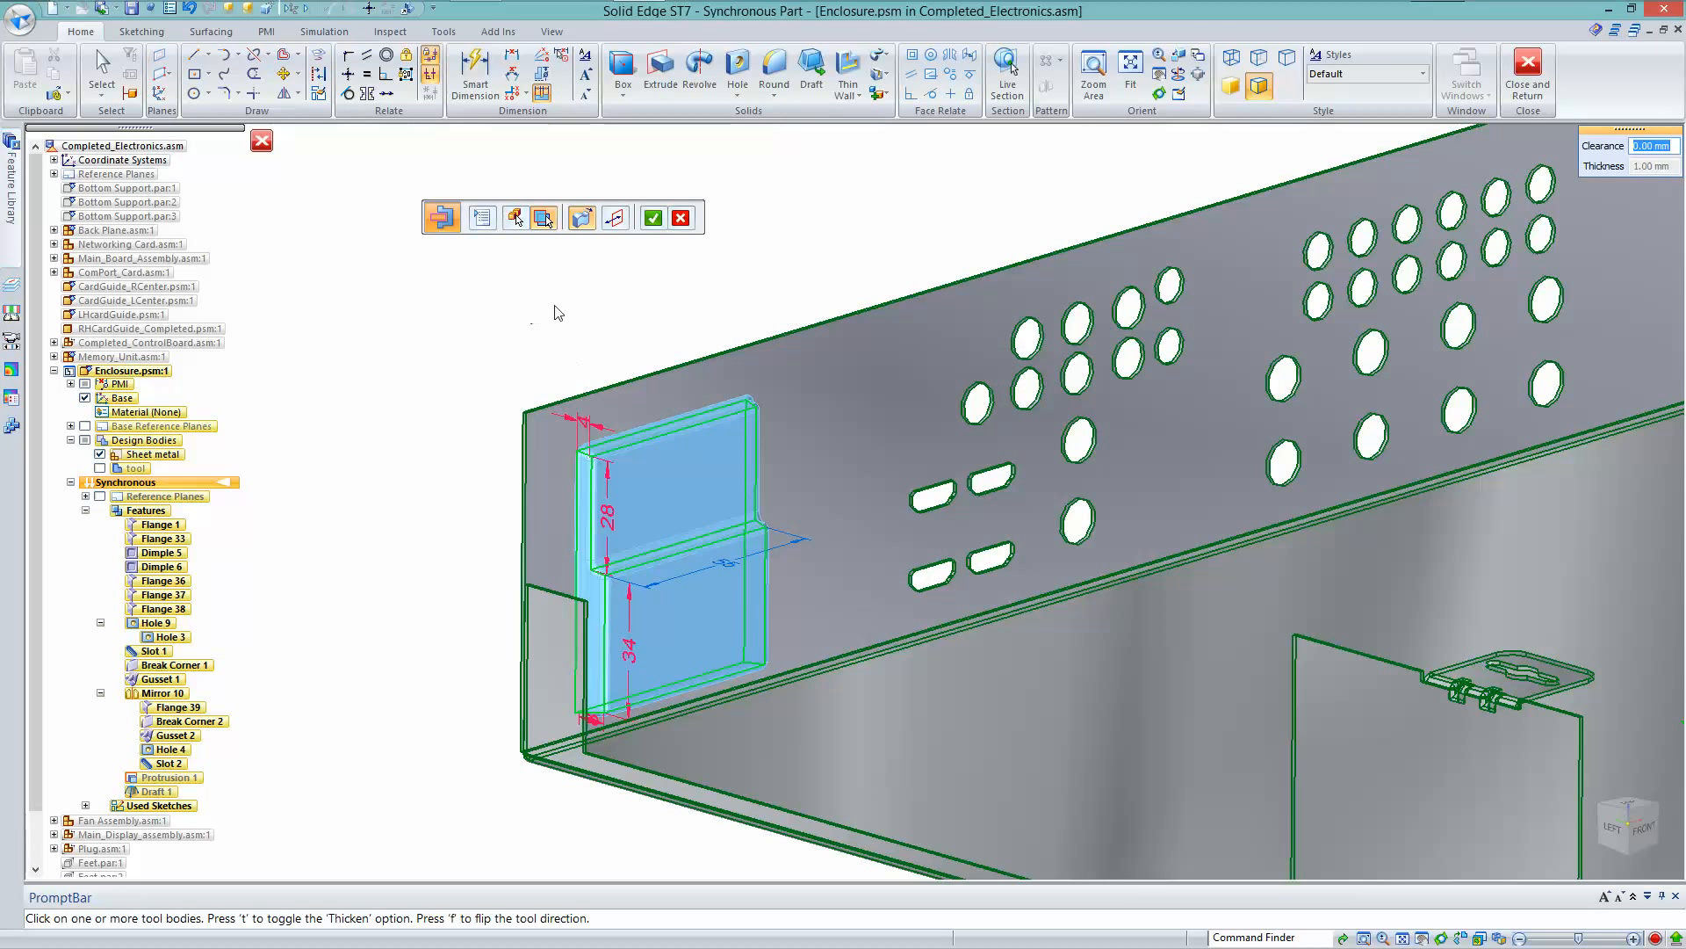
pyautogui.click(652, 219)
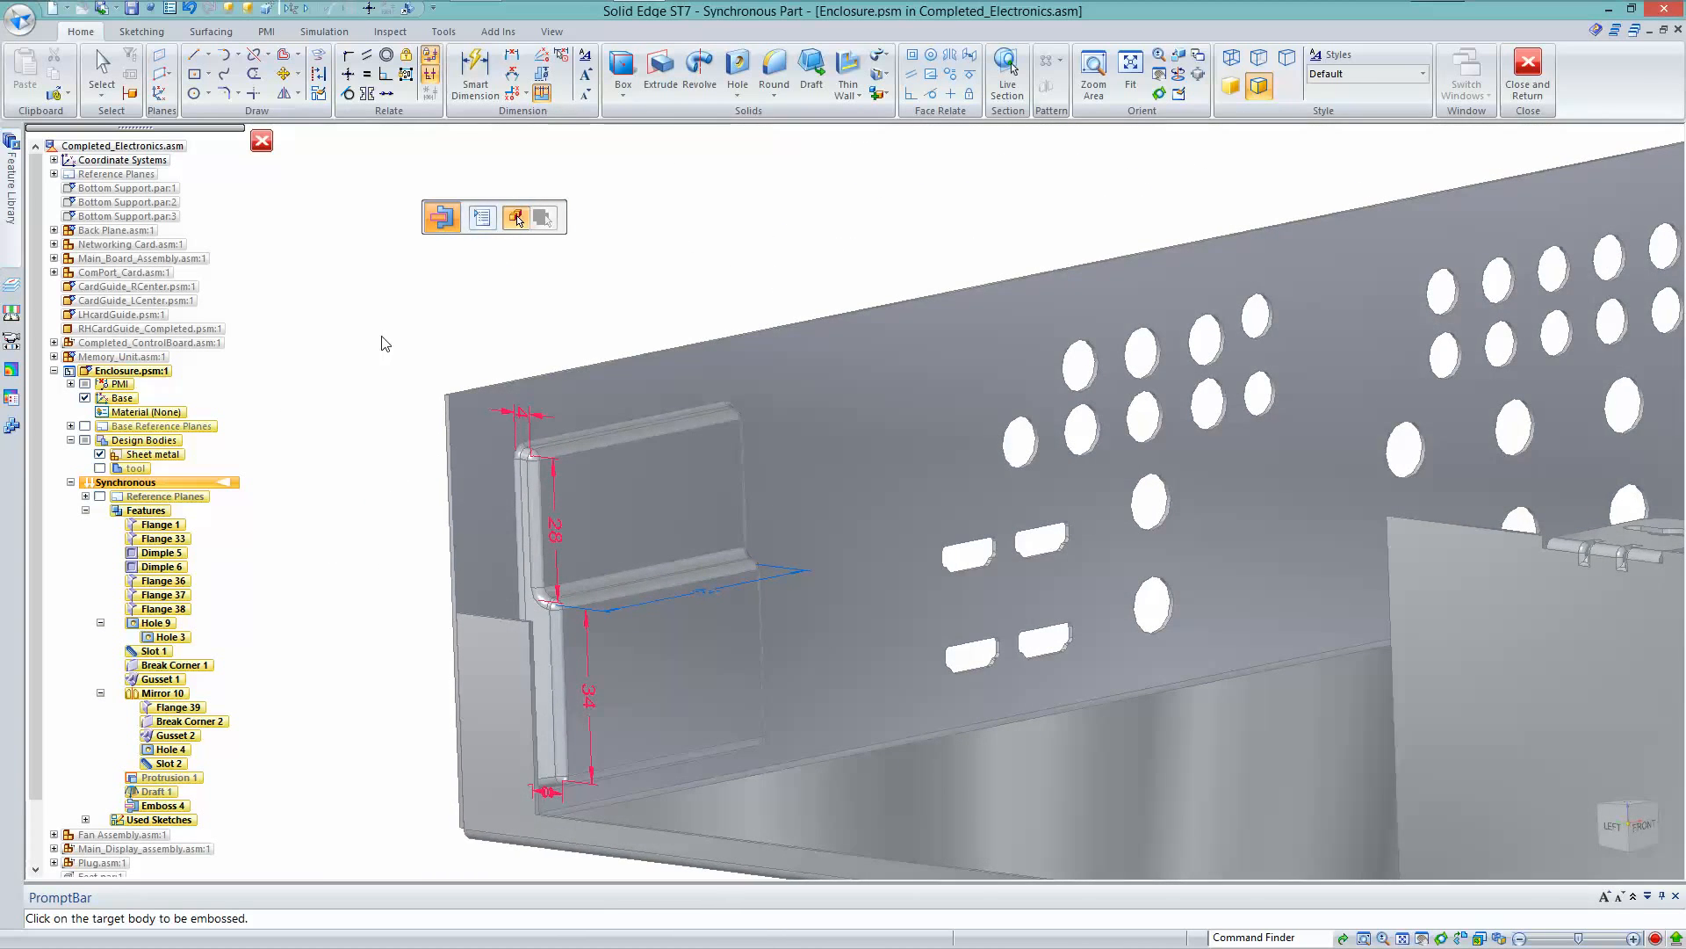
pyautogui.press('Escape')
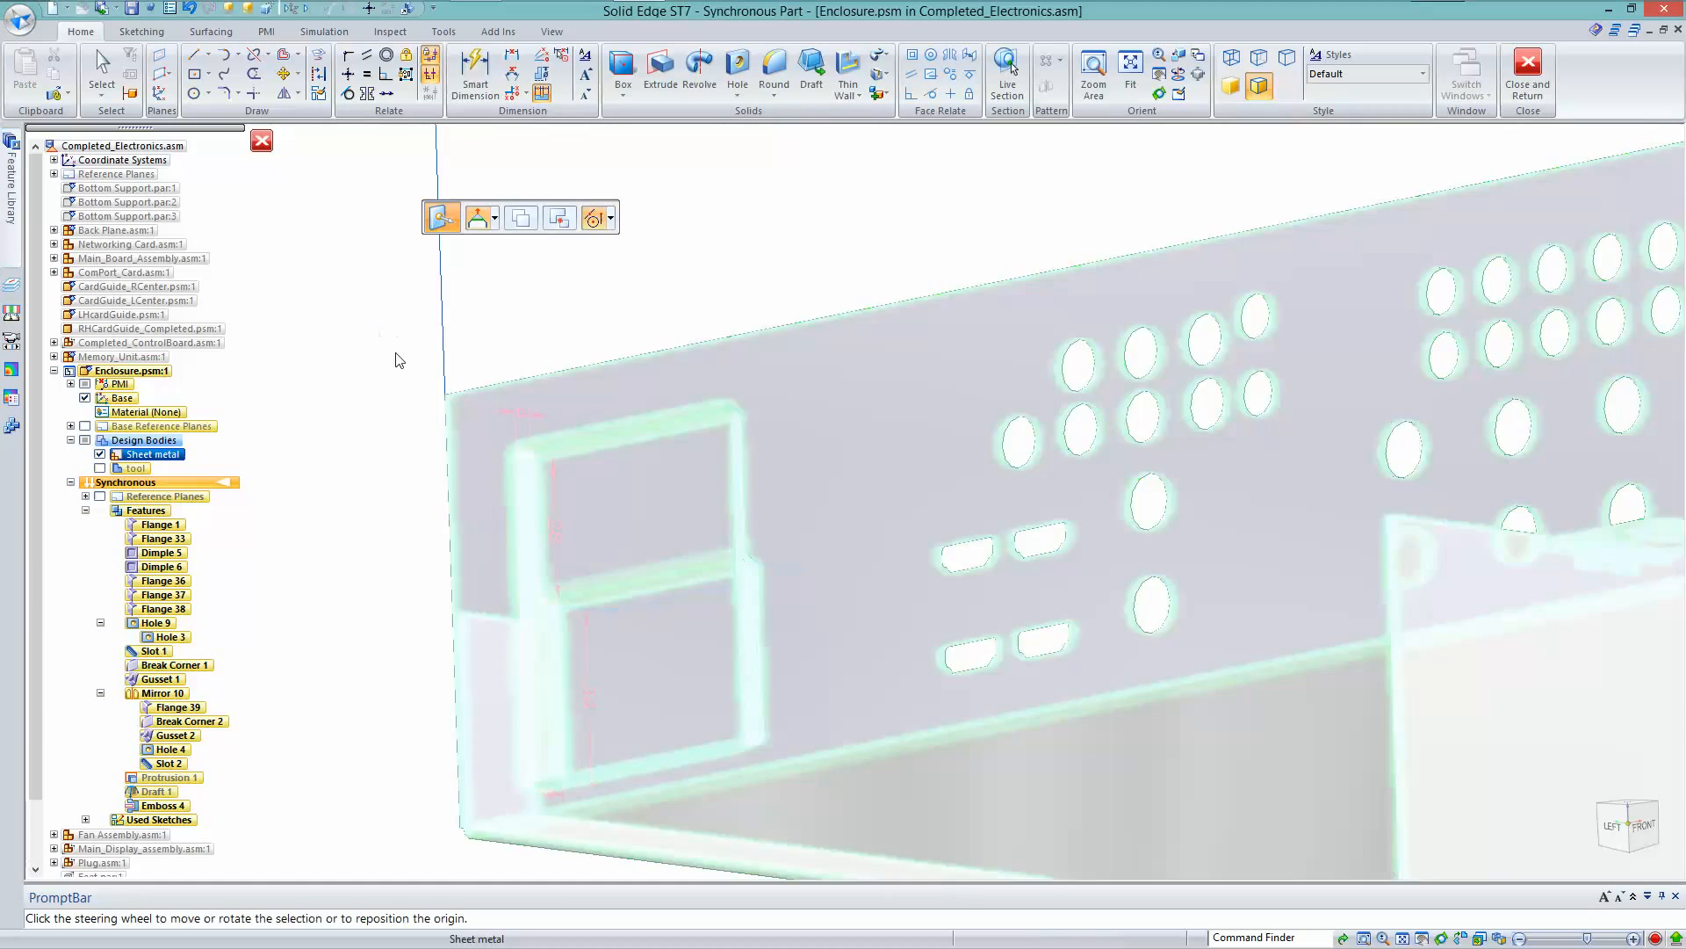
# Show the other components again and subtract the black block and the power connector from the Sheet metal body
pyautogui.click(736, 224)
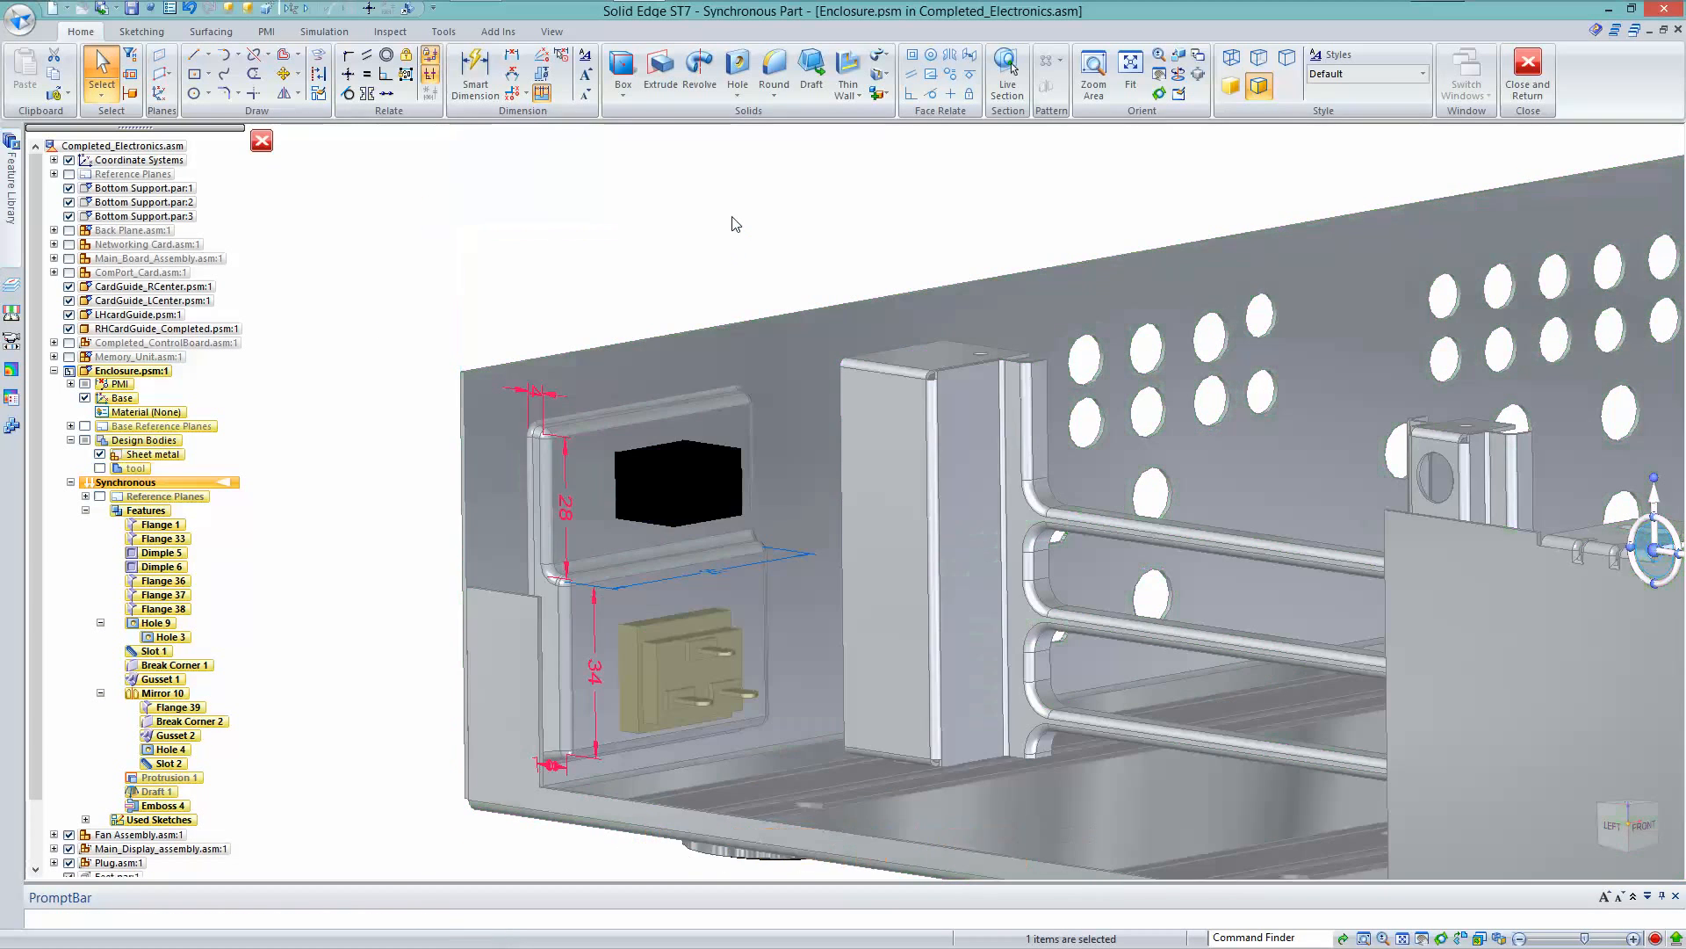
pyautogui.scroll(3, 732, 217)
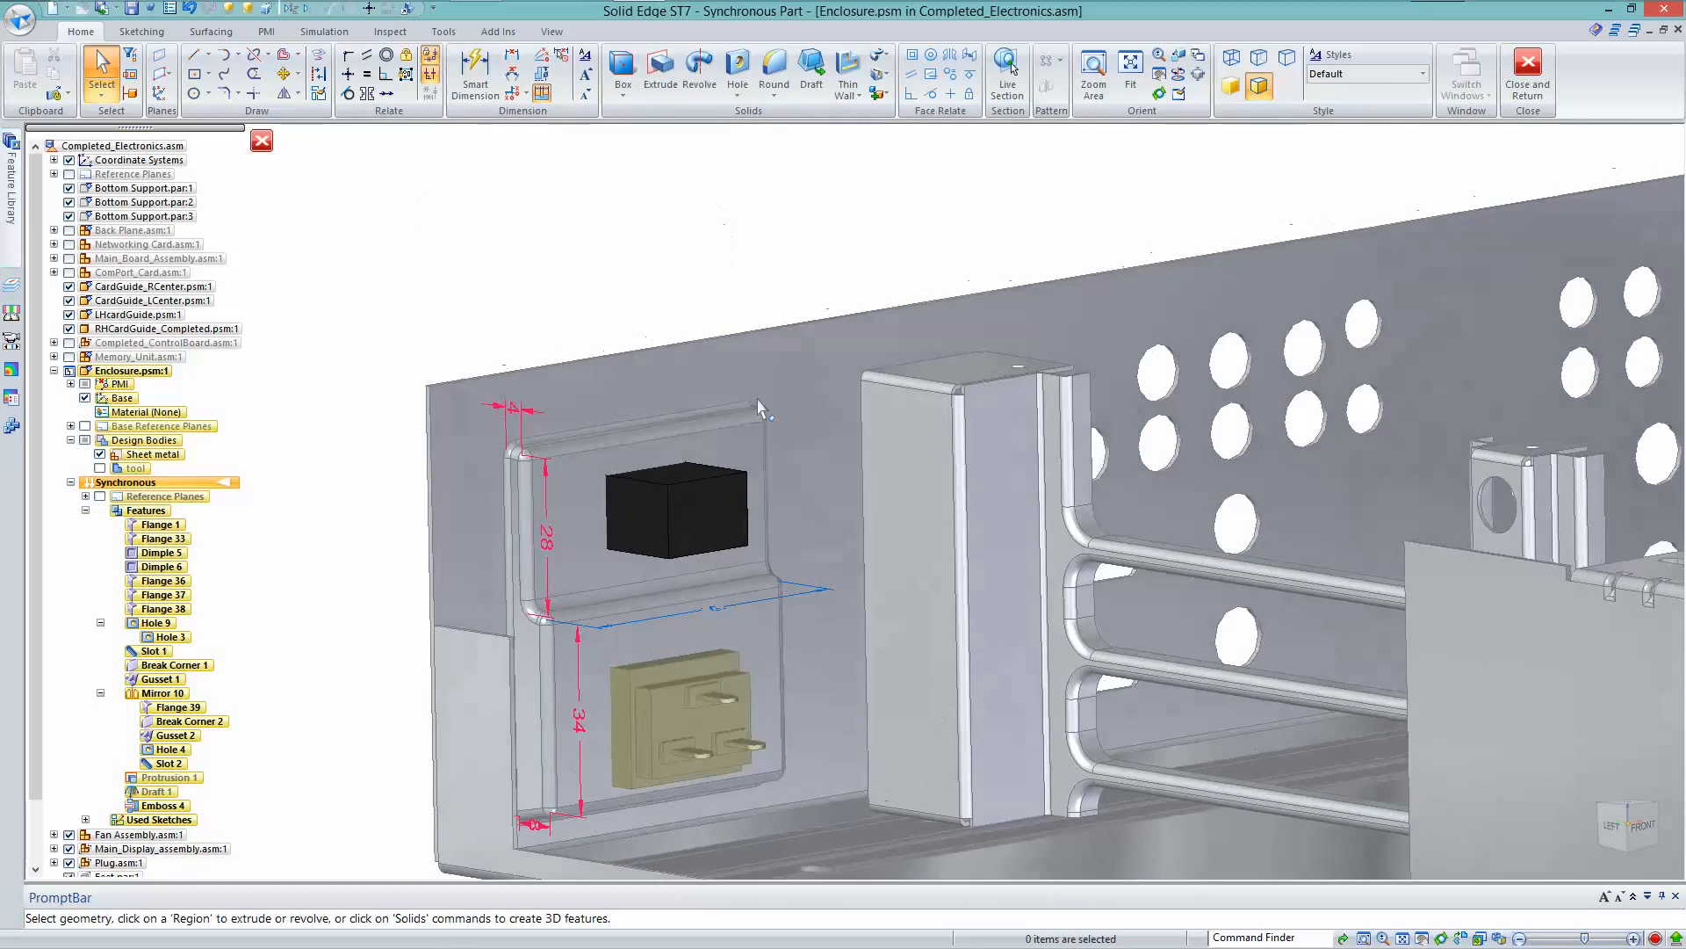
pyautogui.moveTo(760, 409); pyautogui.dragTo(683, 210, button='middle')
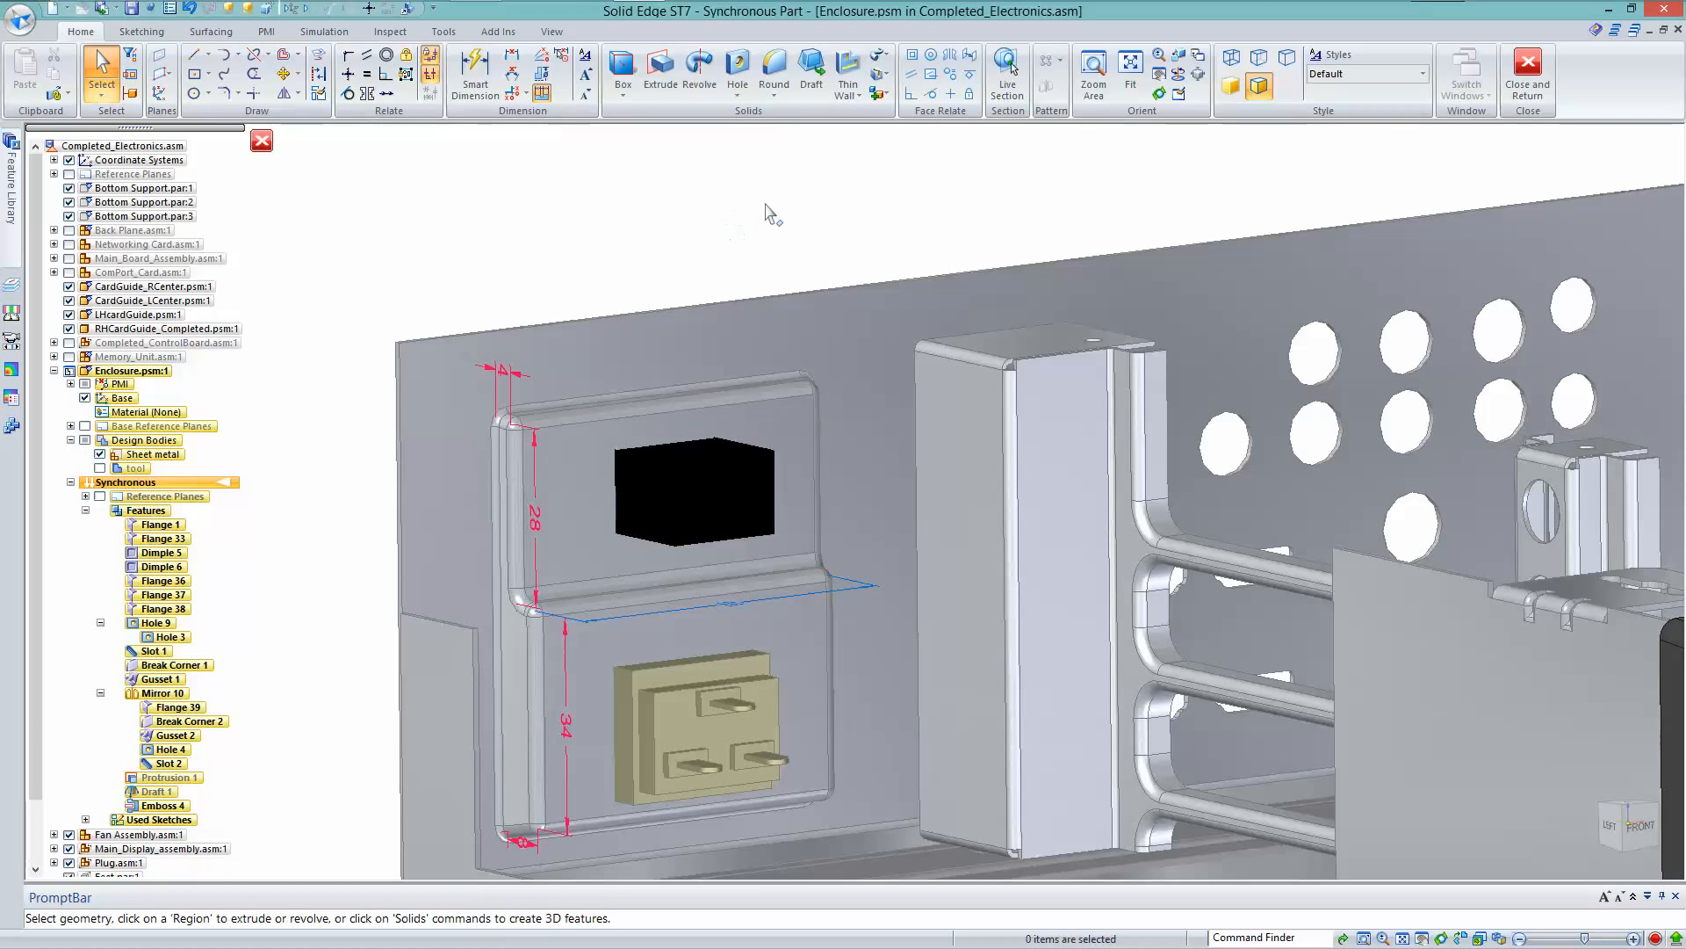
pyautogui.click(879, 74)
pyautogui.click(913, 179)
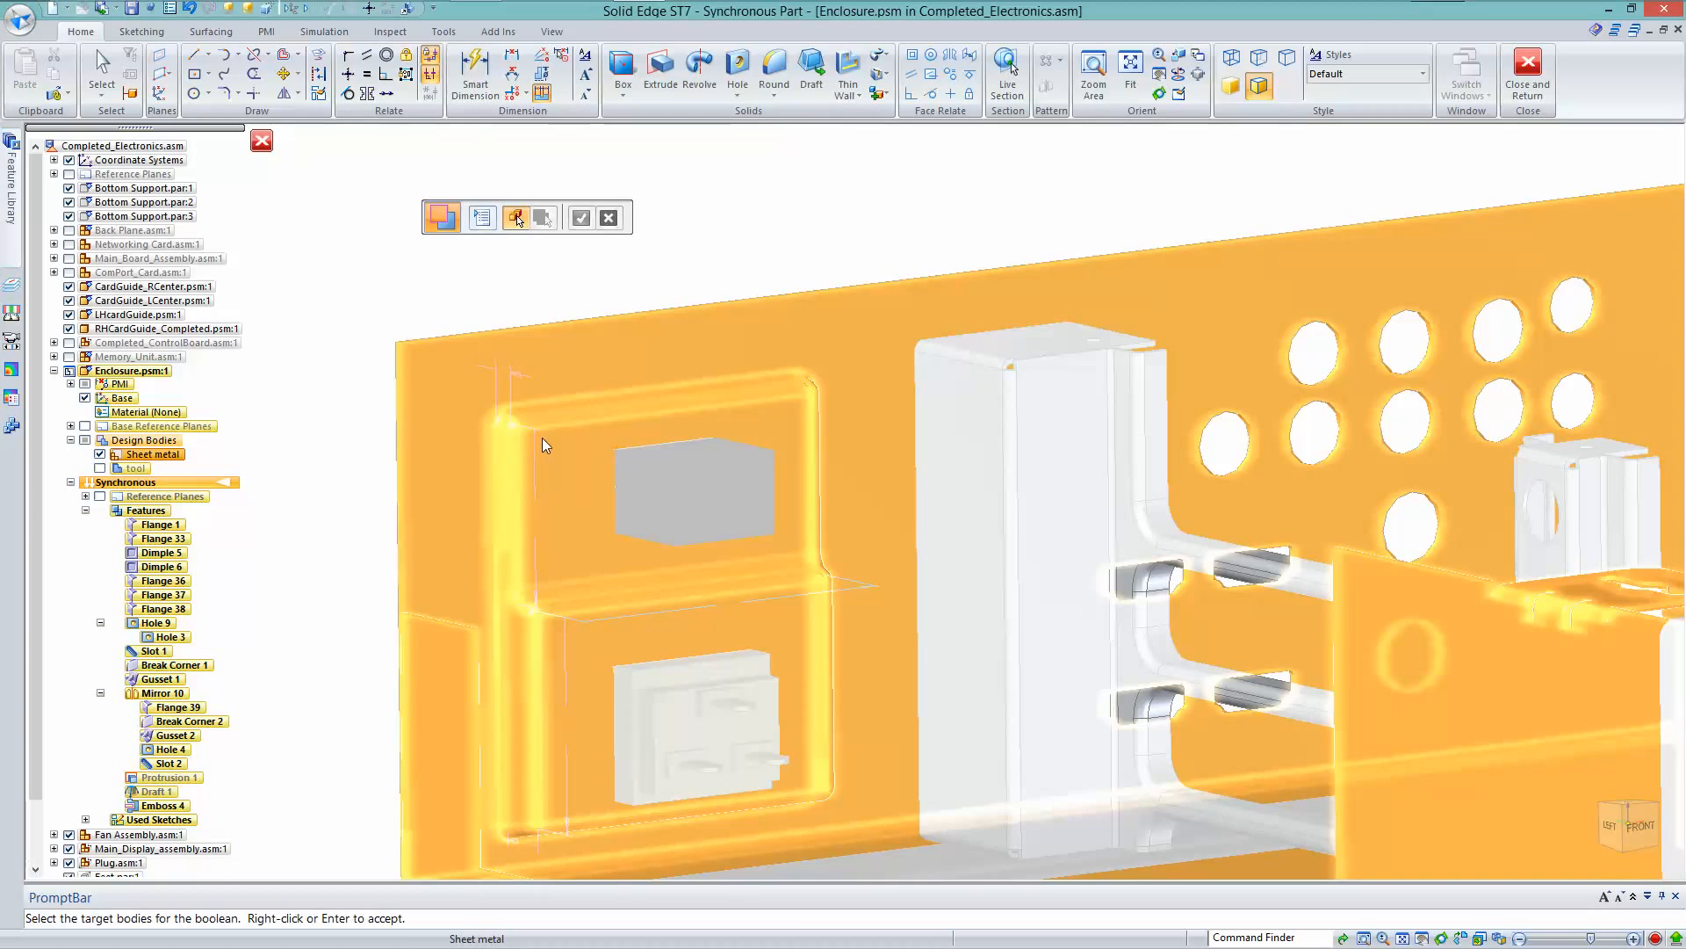
pyautogui.click(541, 437)
pyautogui.rightClick(716, 234)
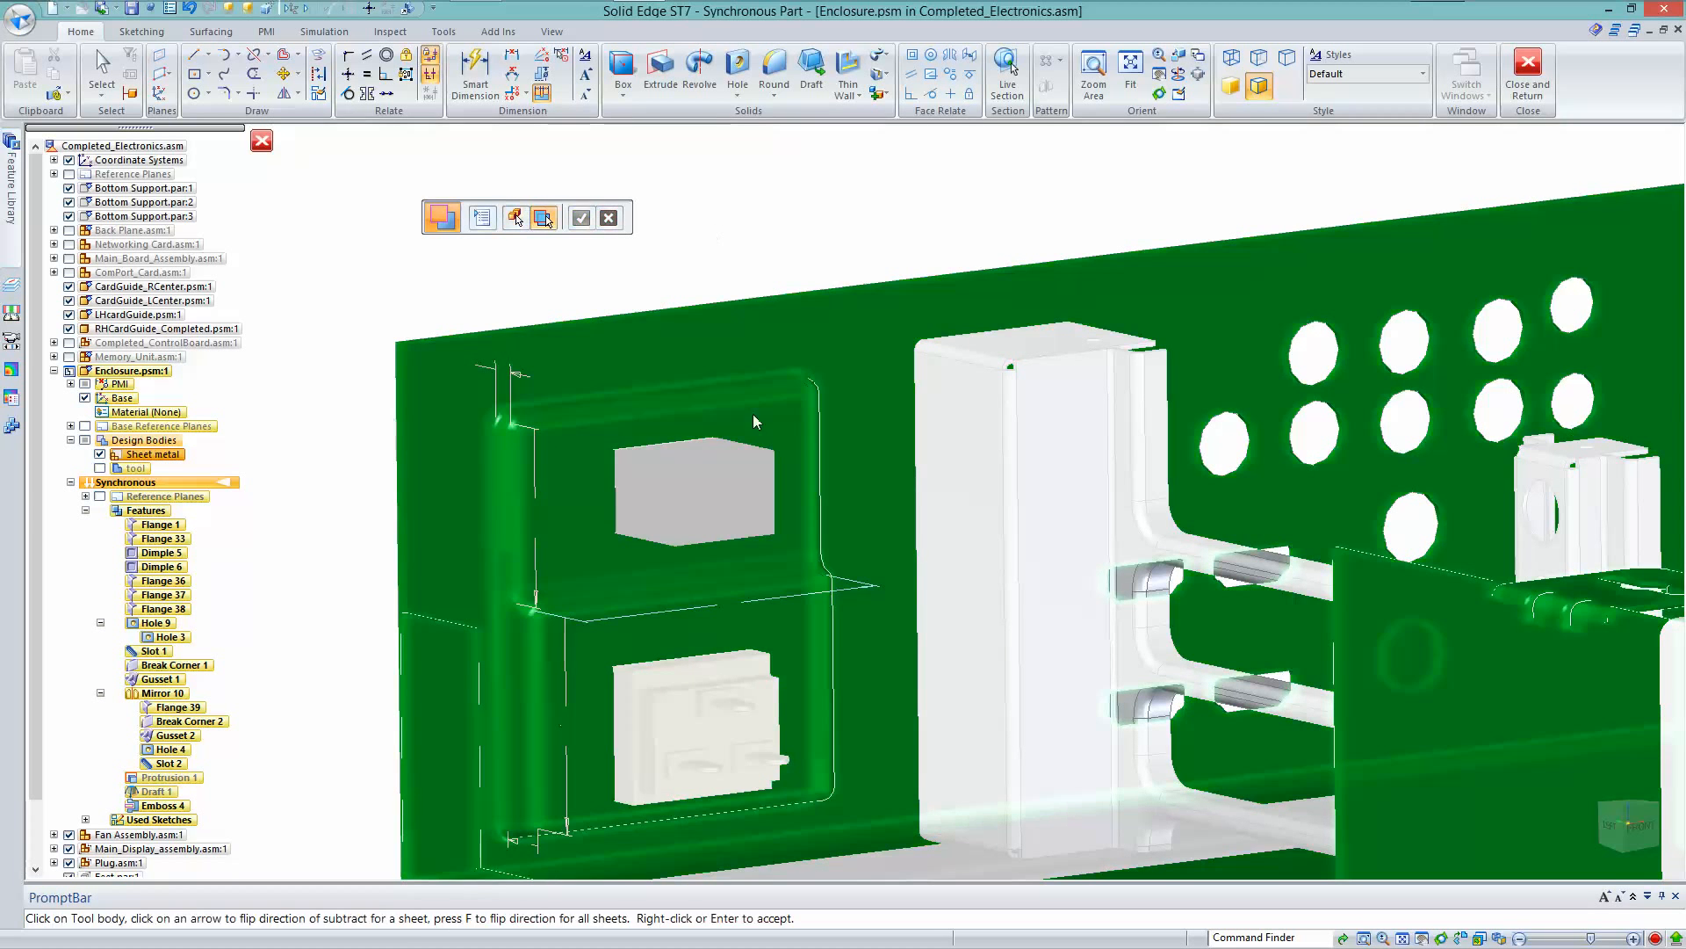
pyautogui.click(718, 488)
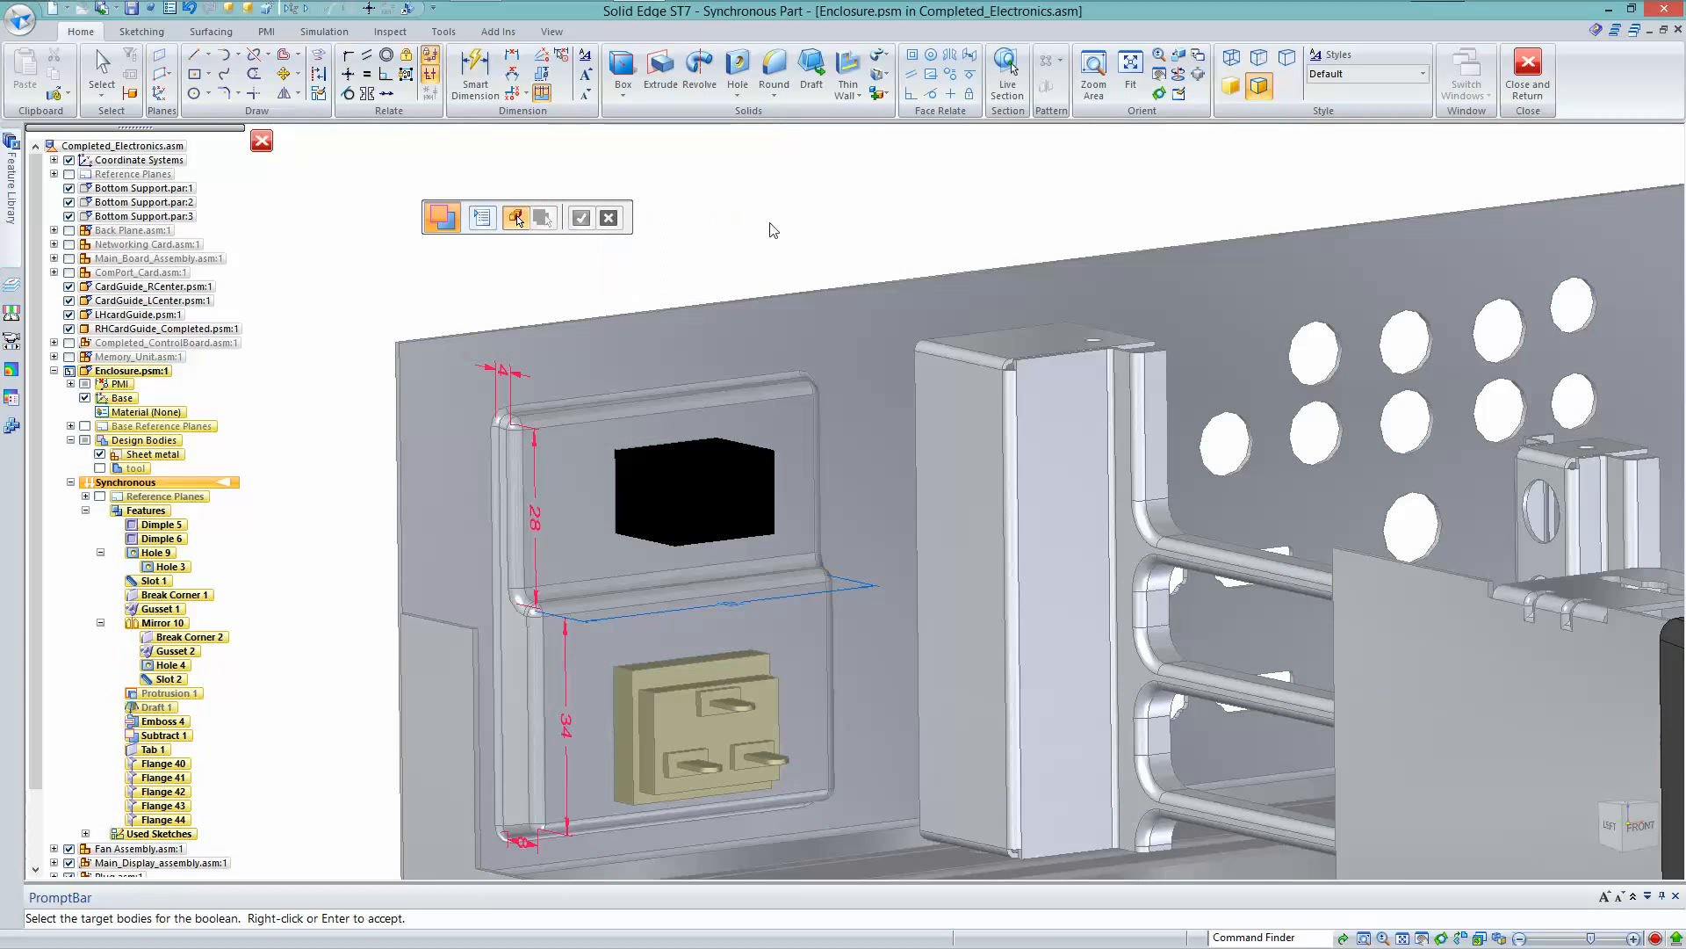
pyautogui.press('Escape')
# With the other components hidden, dimension the upper rectangular cutout's width and set it to 18.9 mm, changing both sides symmetrically
pyautogui.hotkey('ctrl', 'shift', 'p')
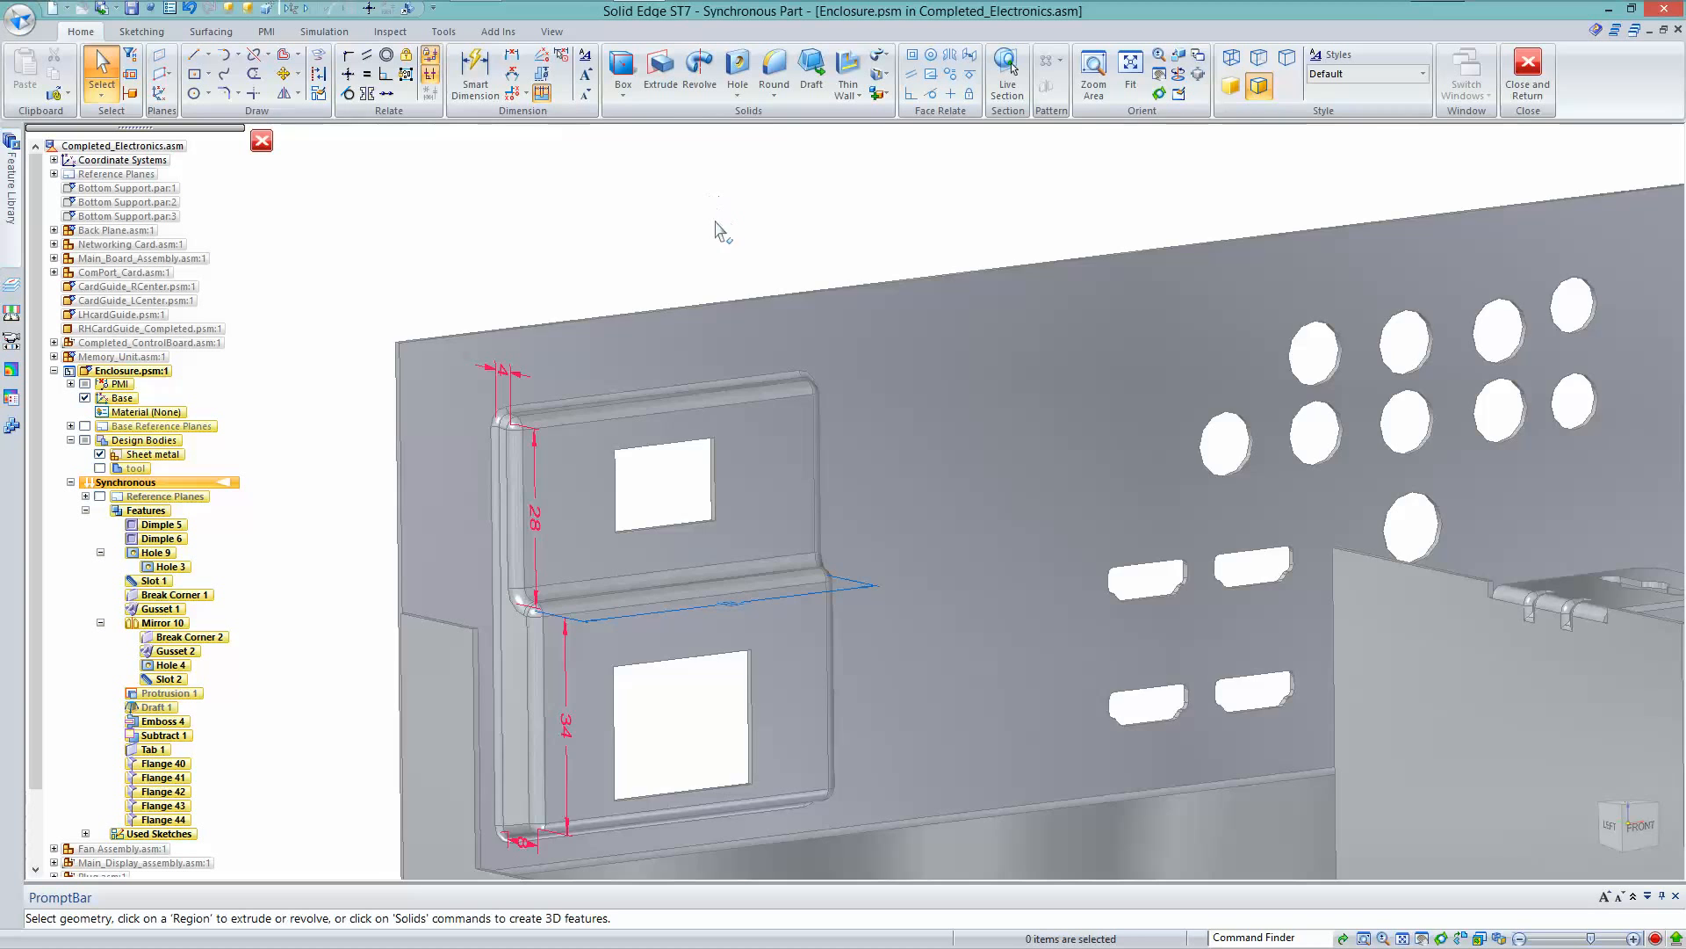
pyautogui.scroll(3, 717, 230)
pyautogui.click(476, 75)
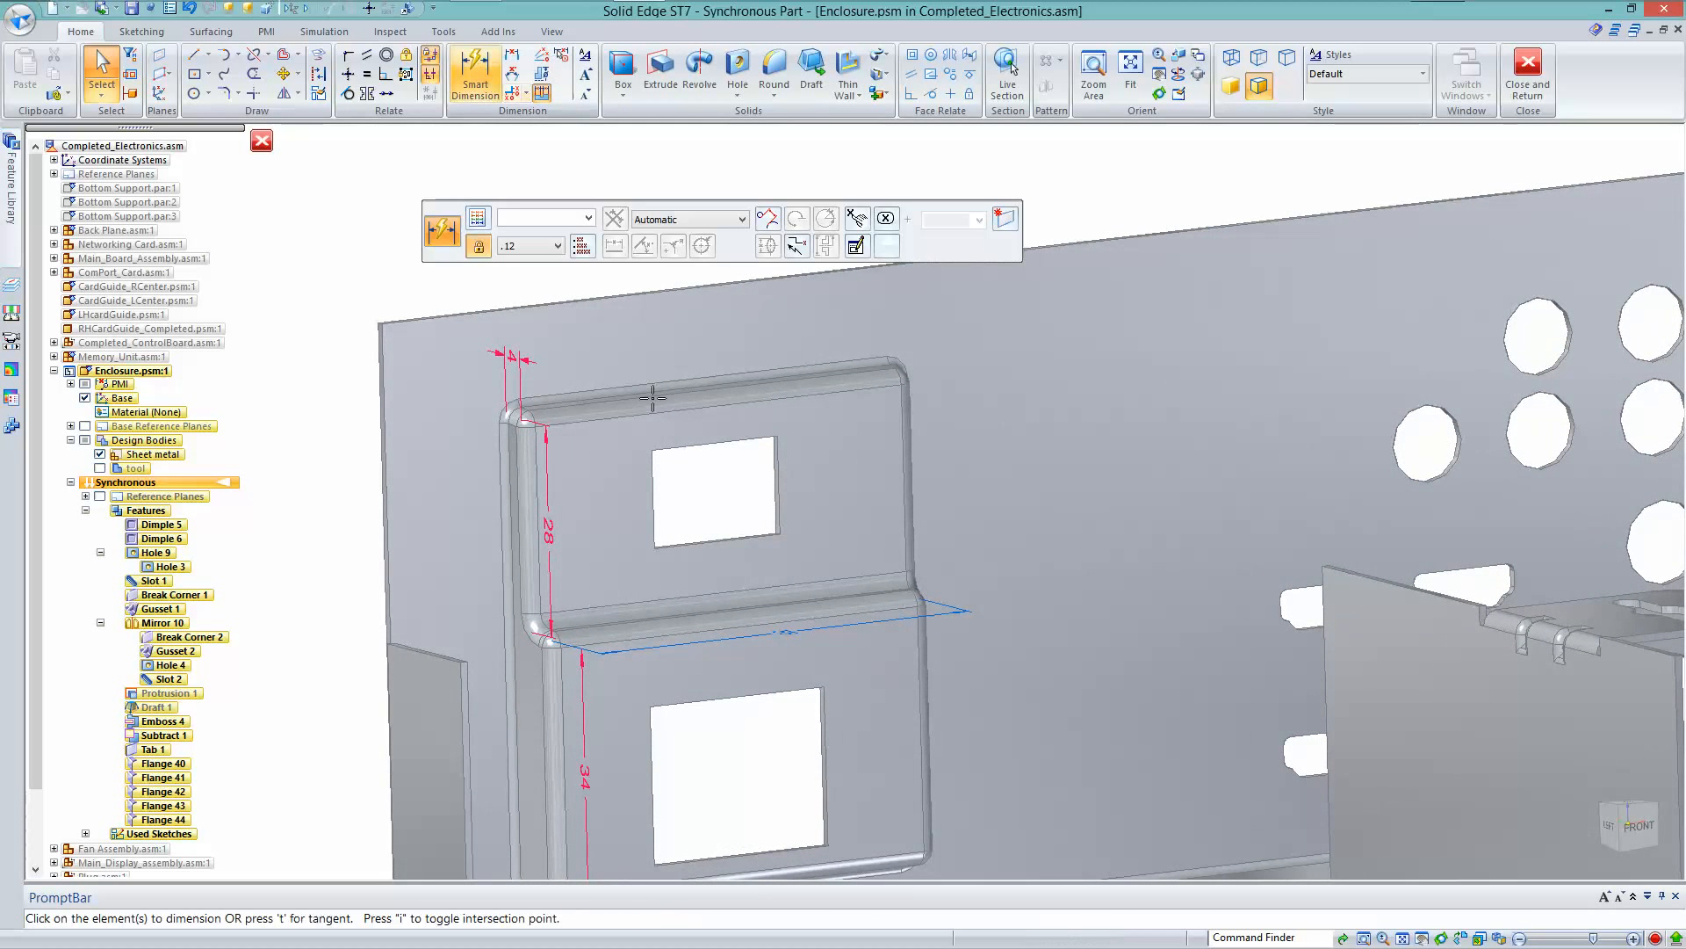
pyautogui.click(700, 443)
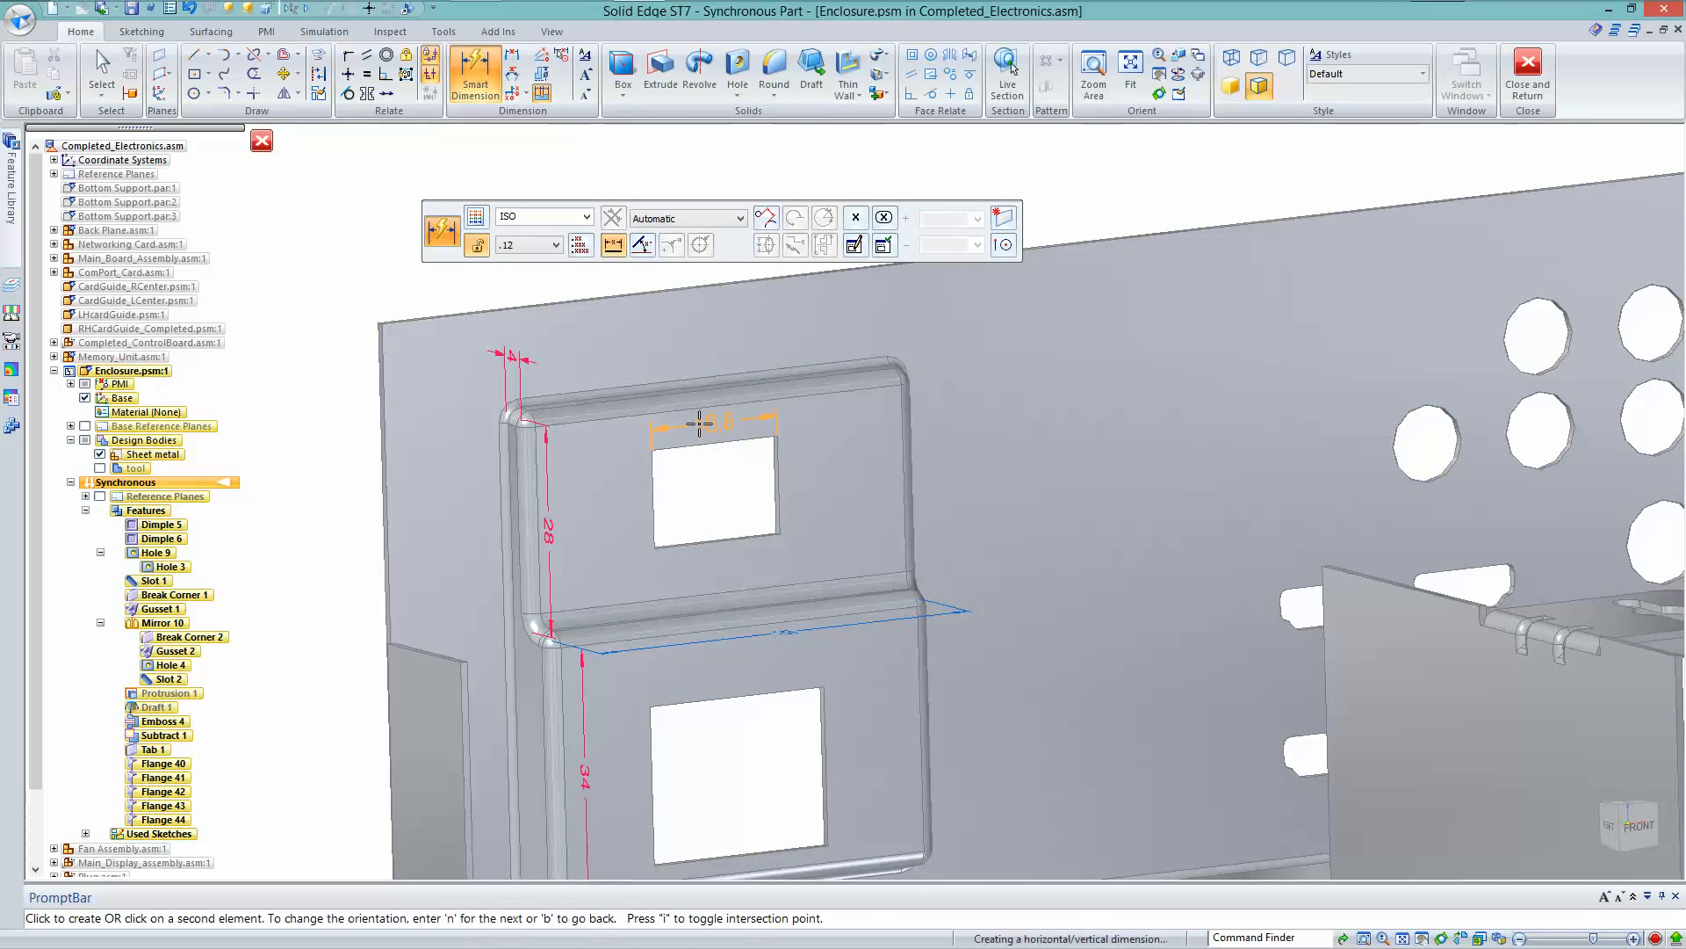
pyautogui.click(700, 423)
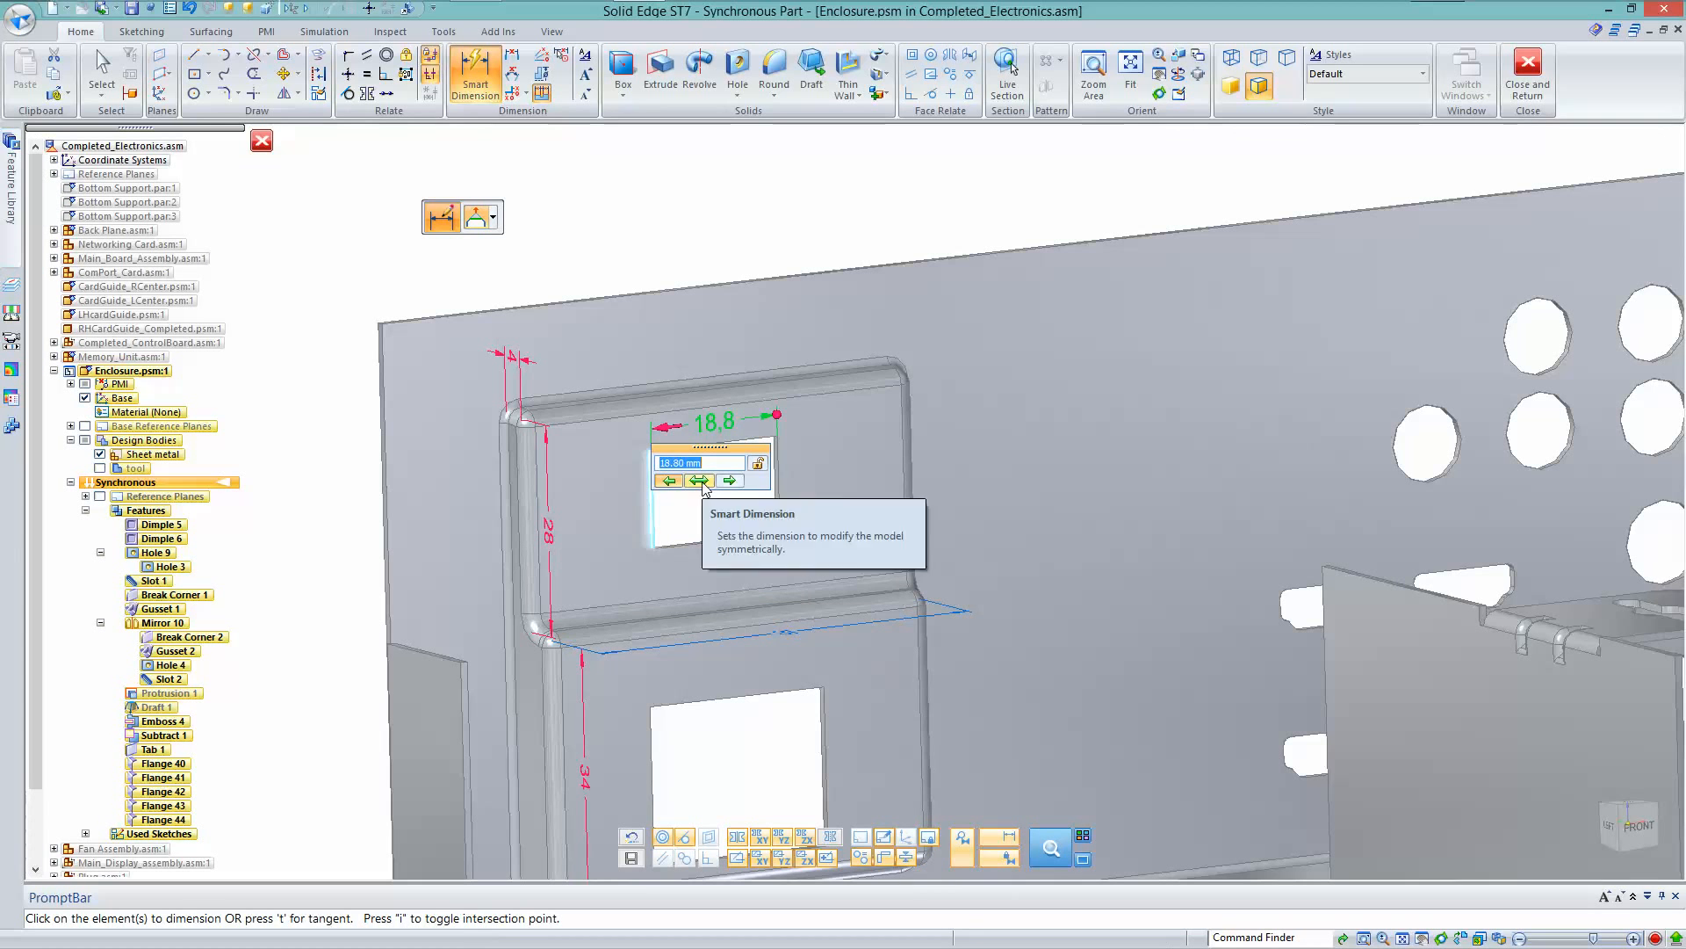
pyautogui.click(701, 481)
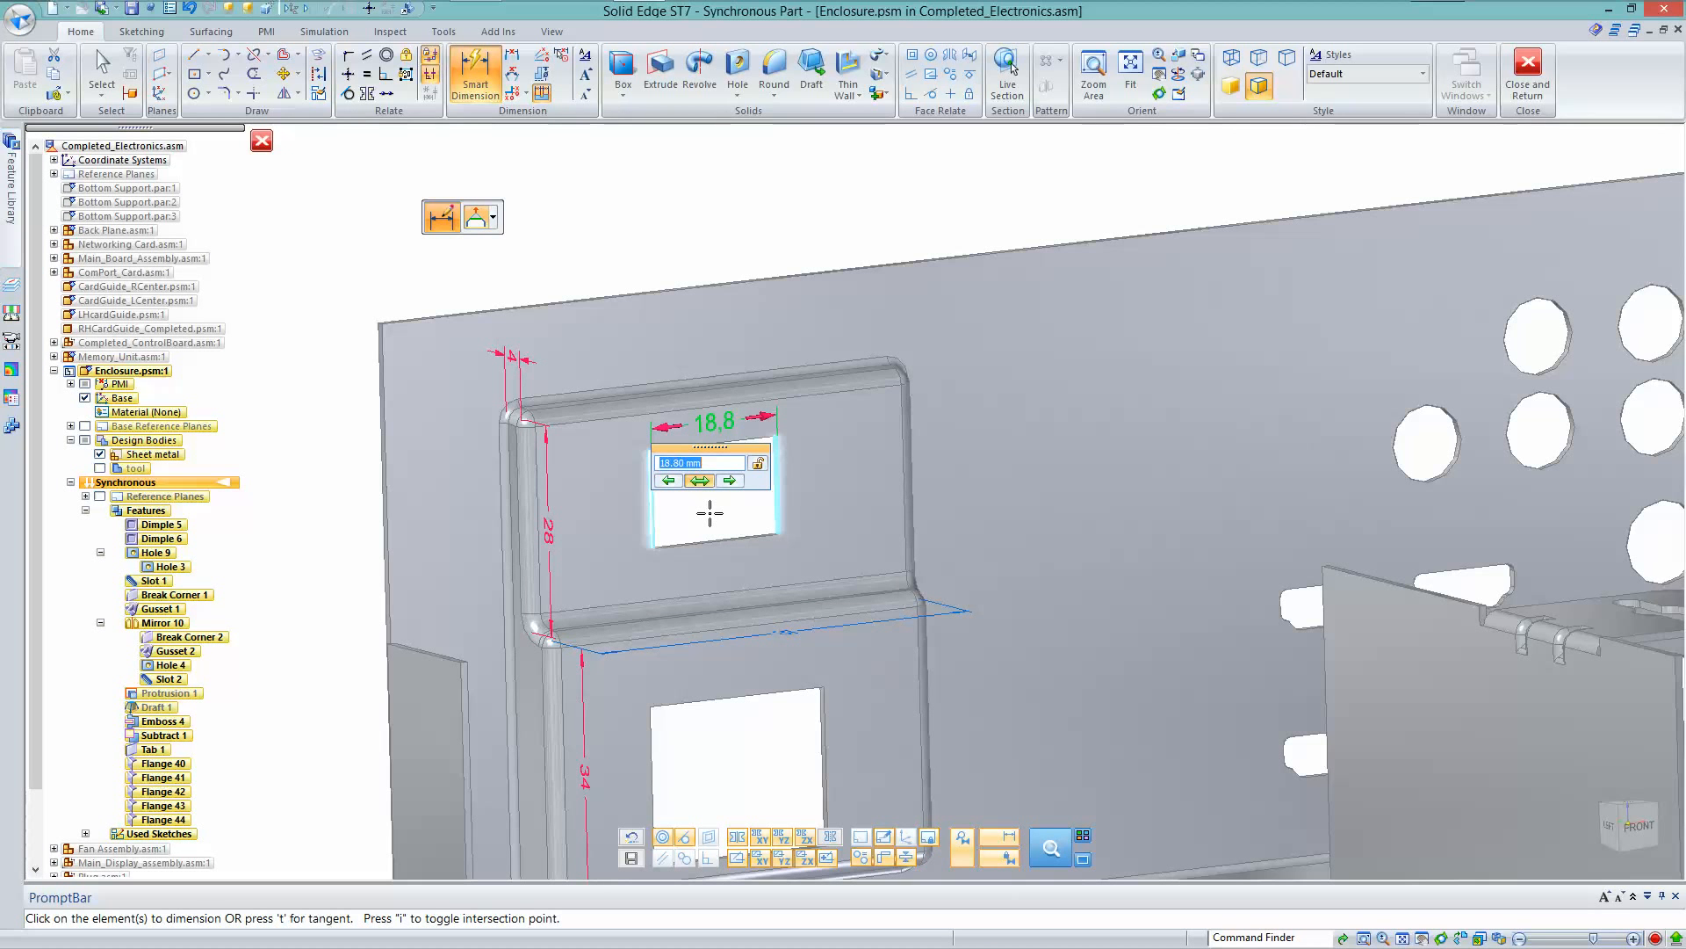
pyautogui.write('18.9')
pyautogui.press('Return')
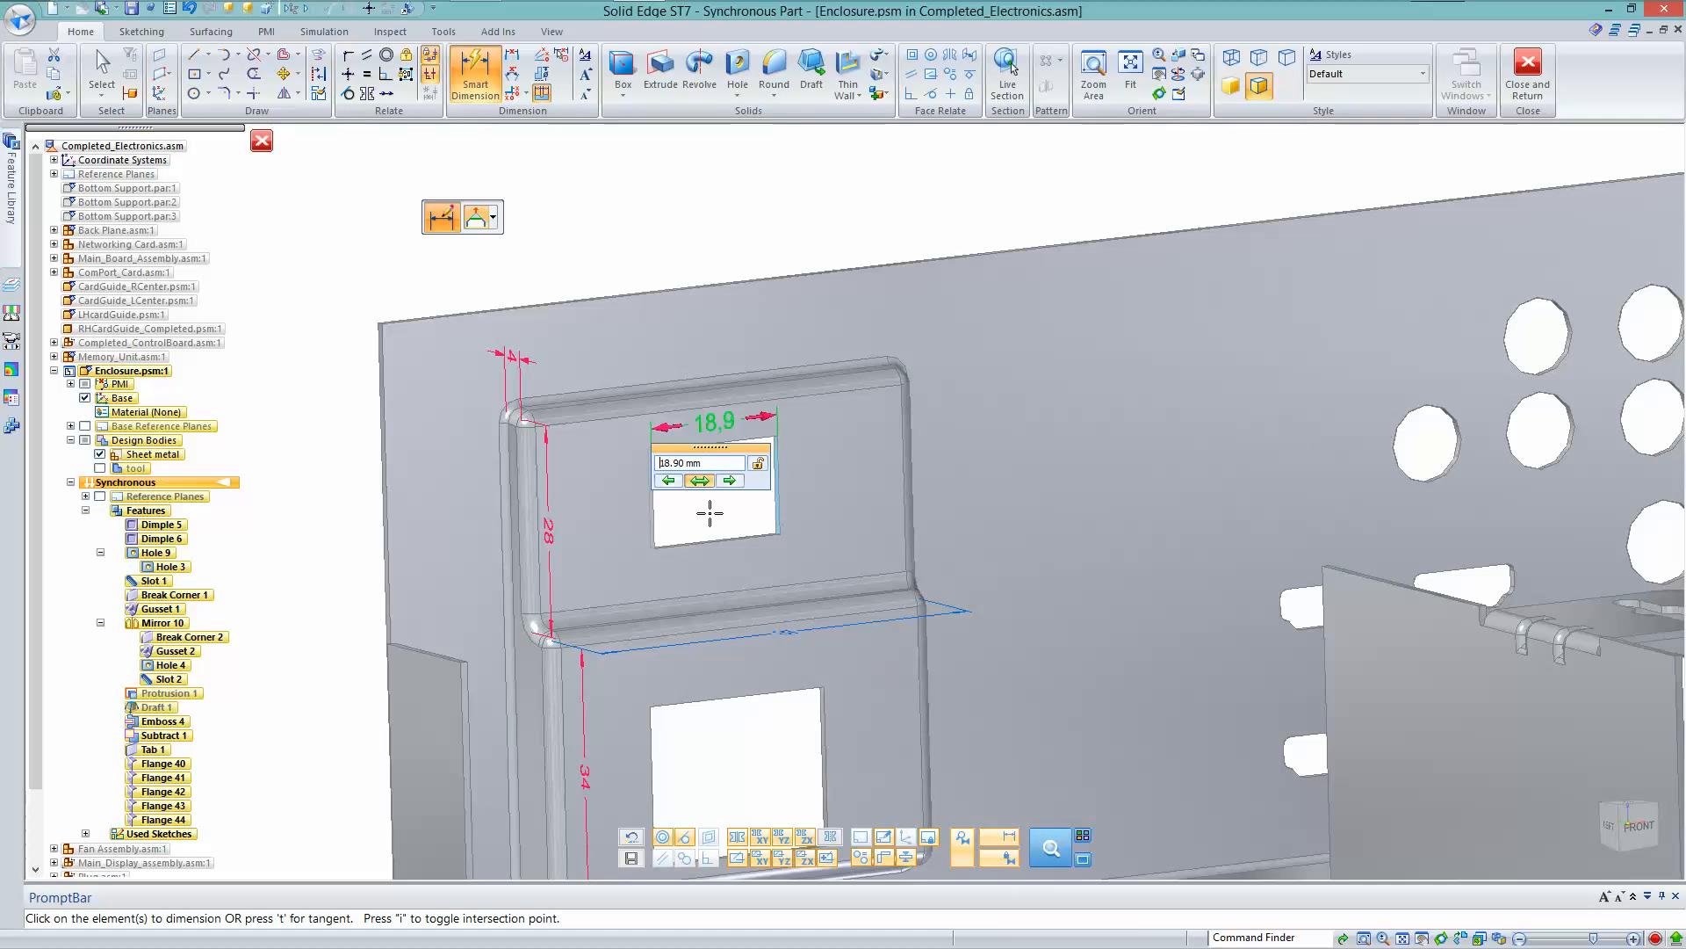
# Finish the cutout dimension edit and return from the Enclosure part to the Completed_Electronics assembly
pyautogui.press('Escape')
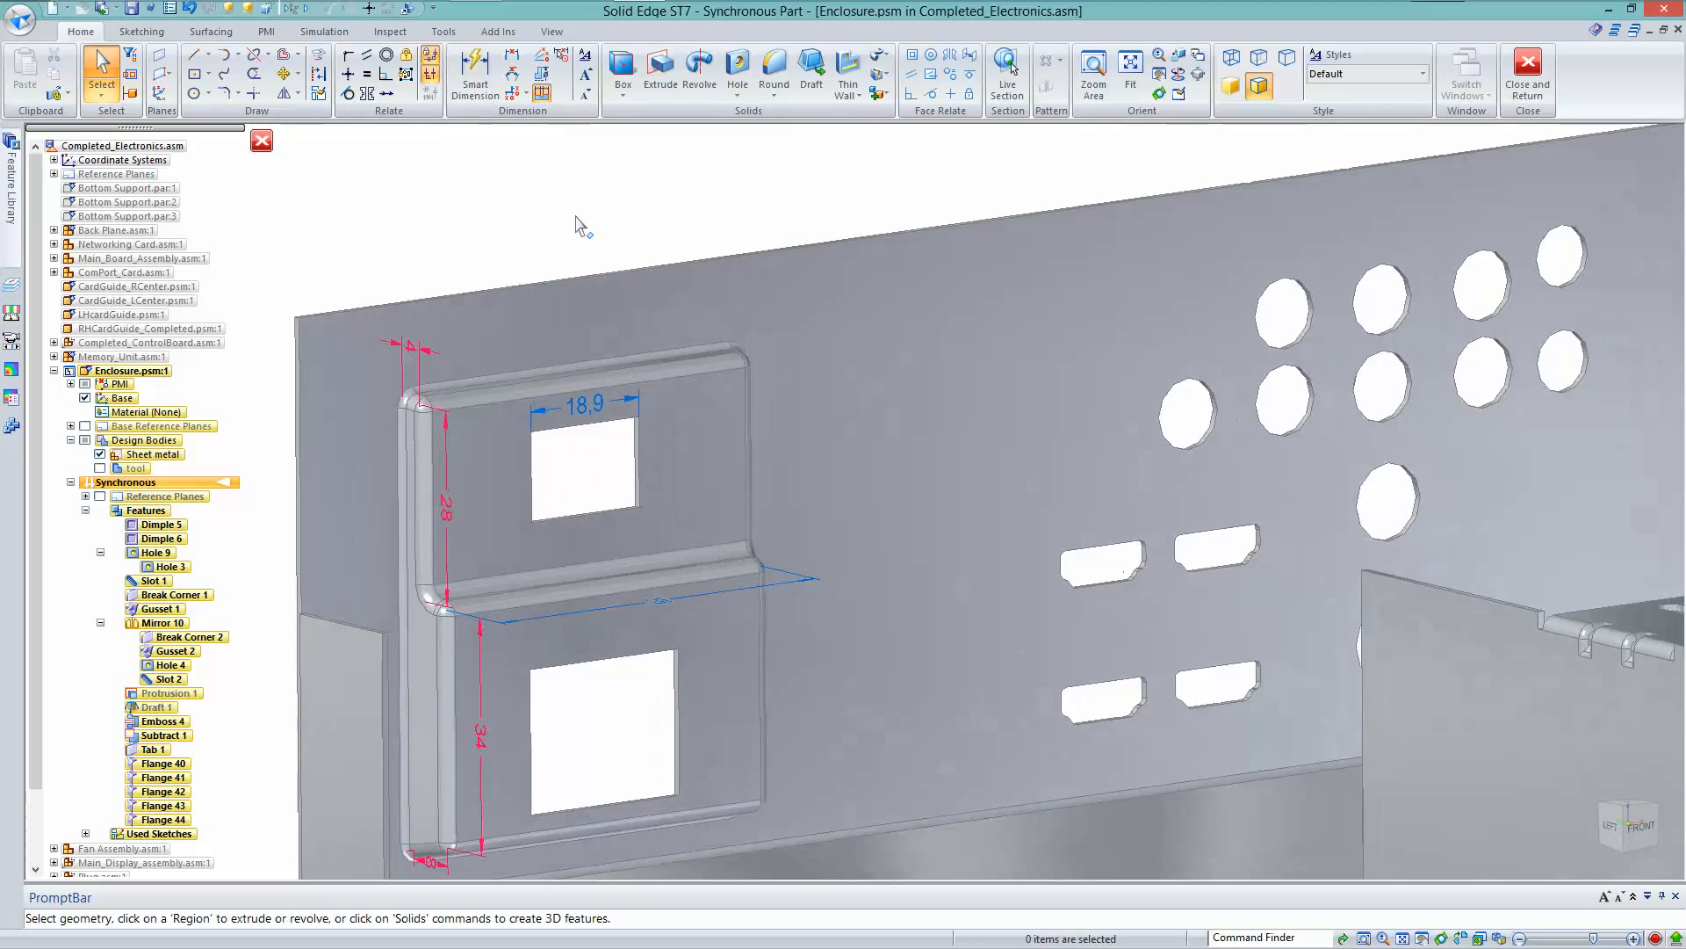
pyautogui.scroll(-5, 576, 220)
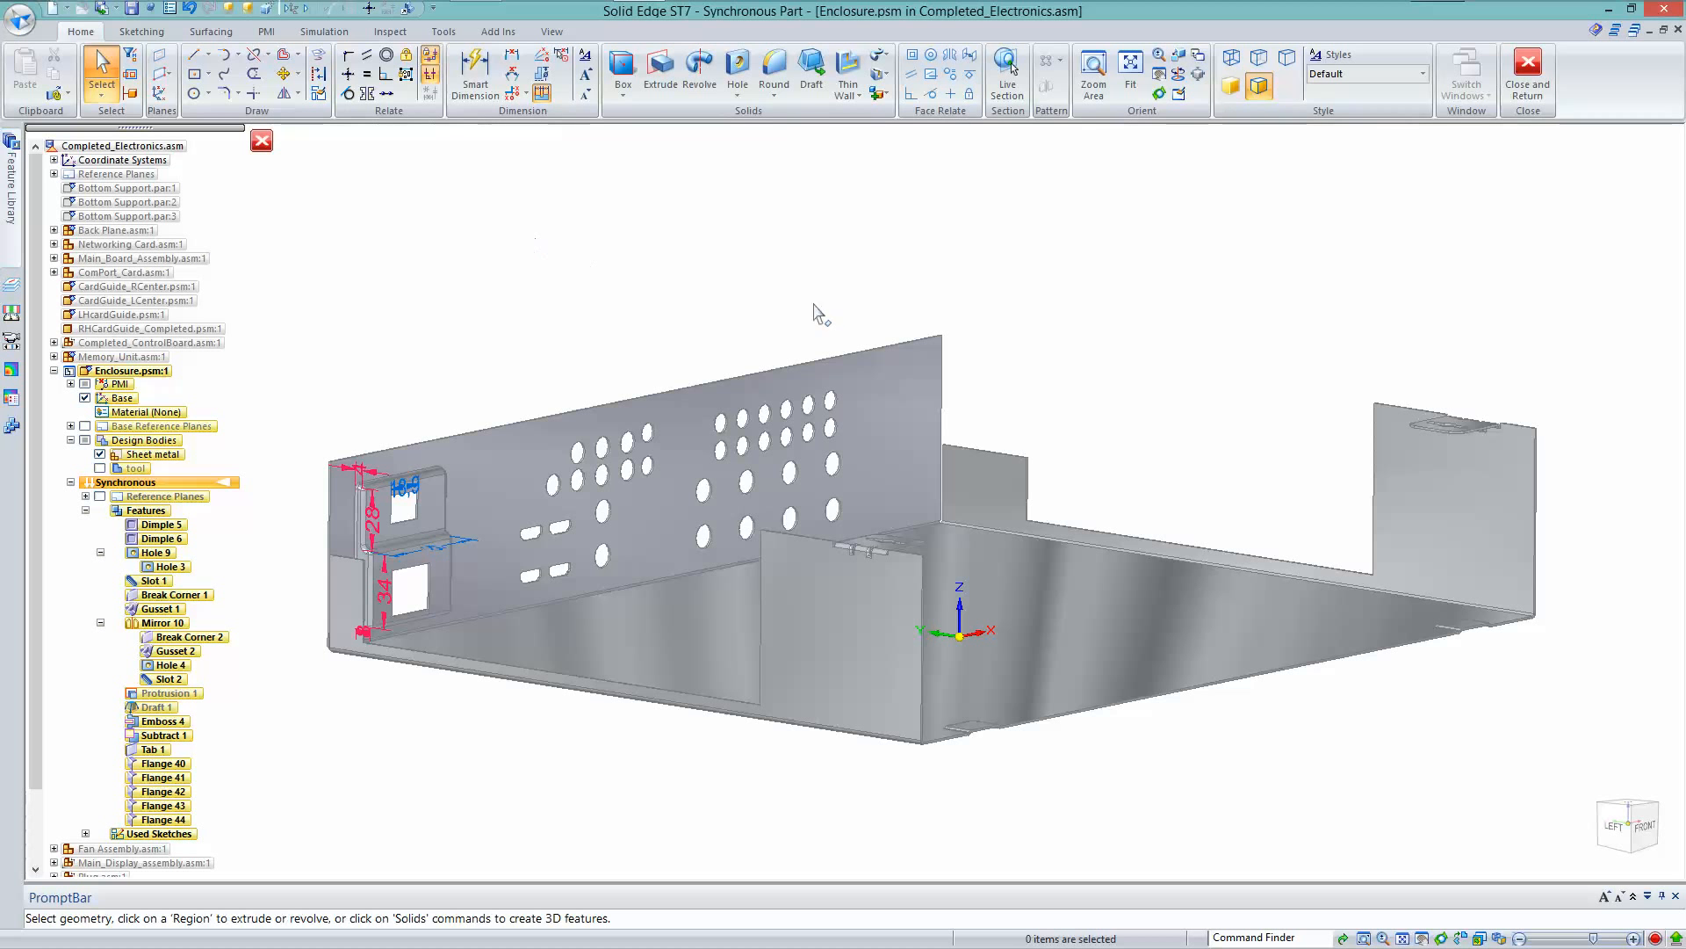
pyautogui.click(1529, 87)
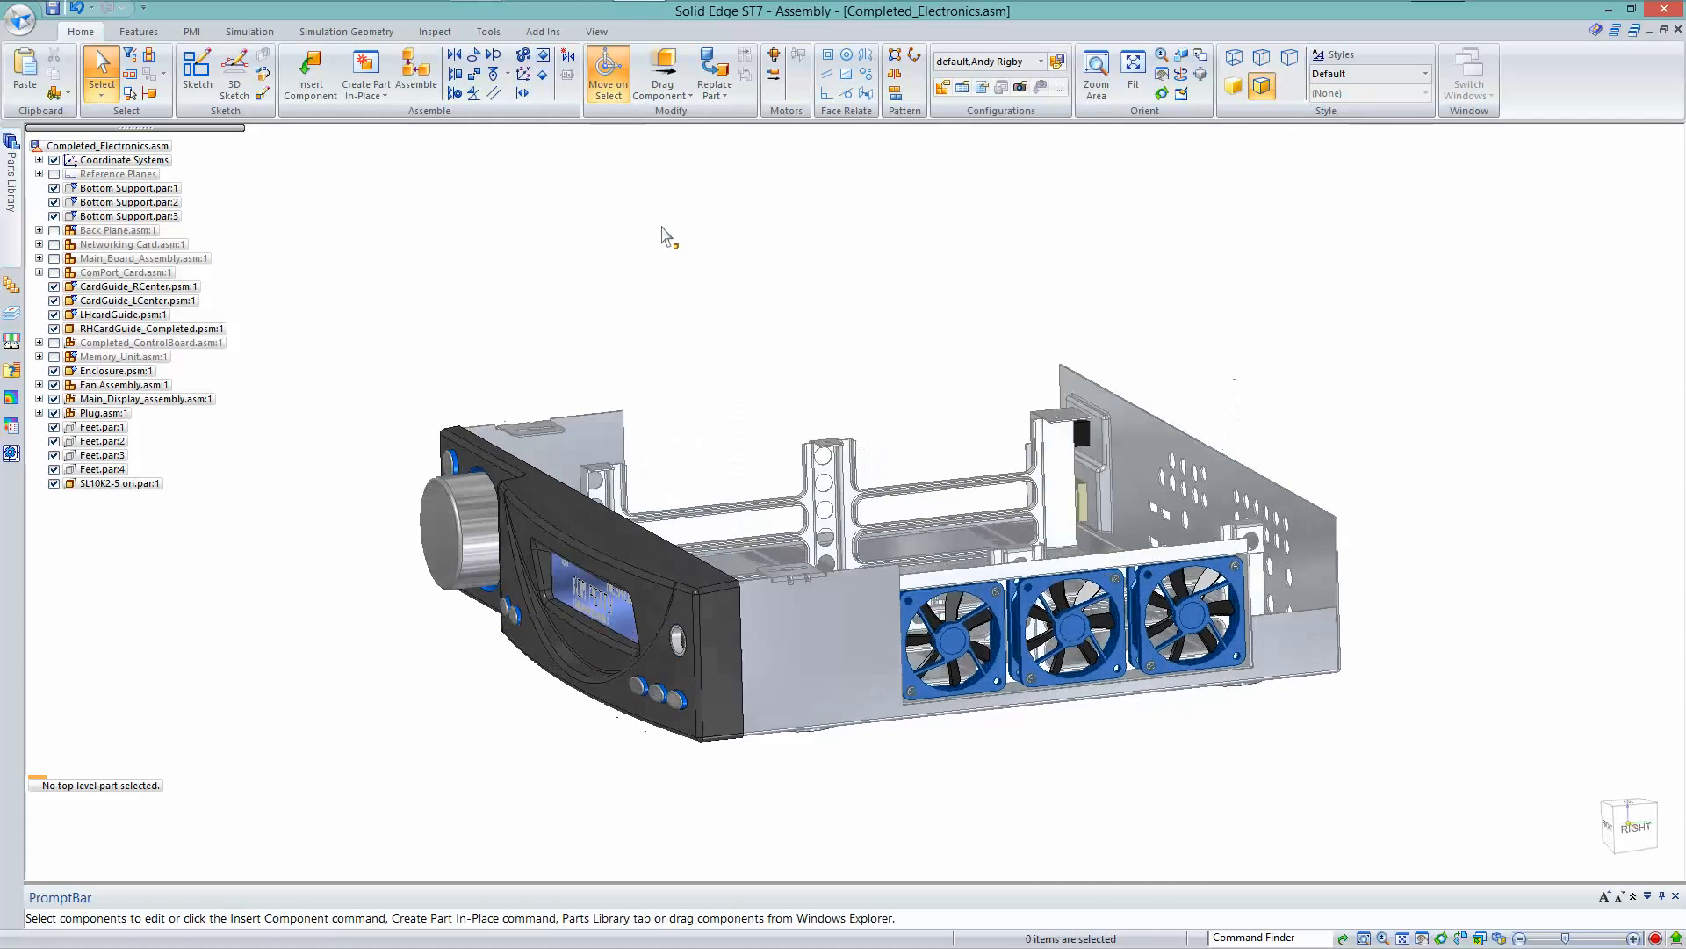
pyautogui.hotkey('alt', 'Tab')
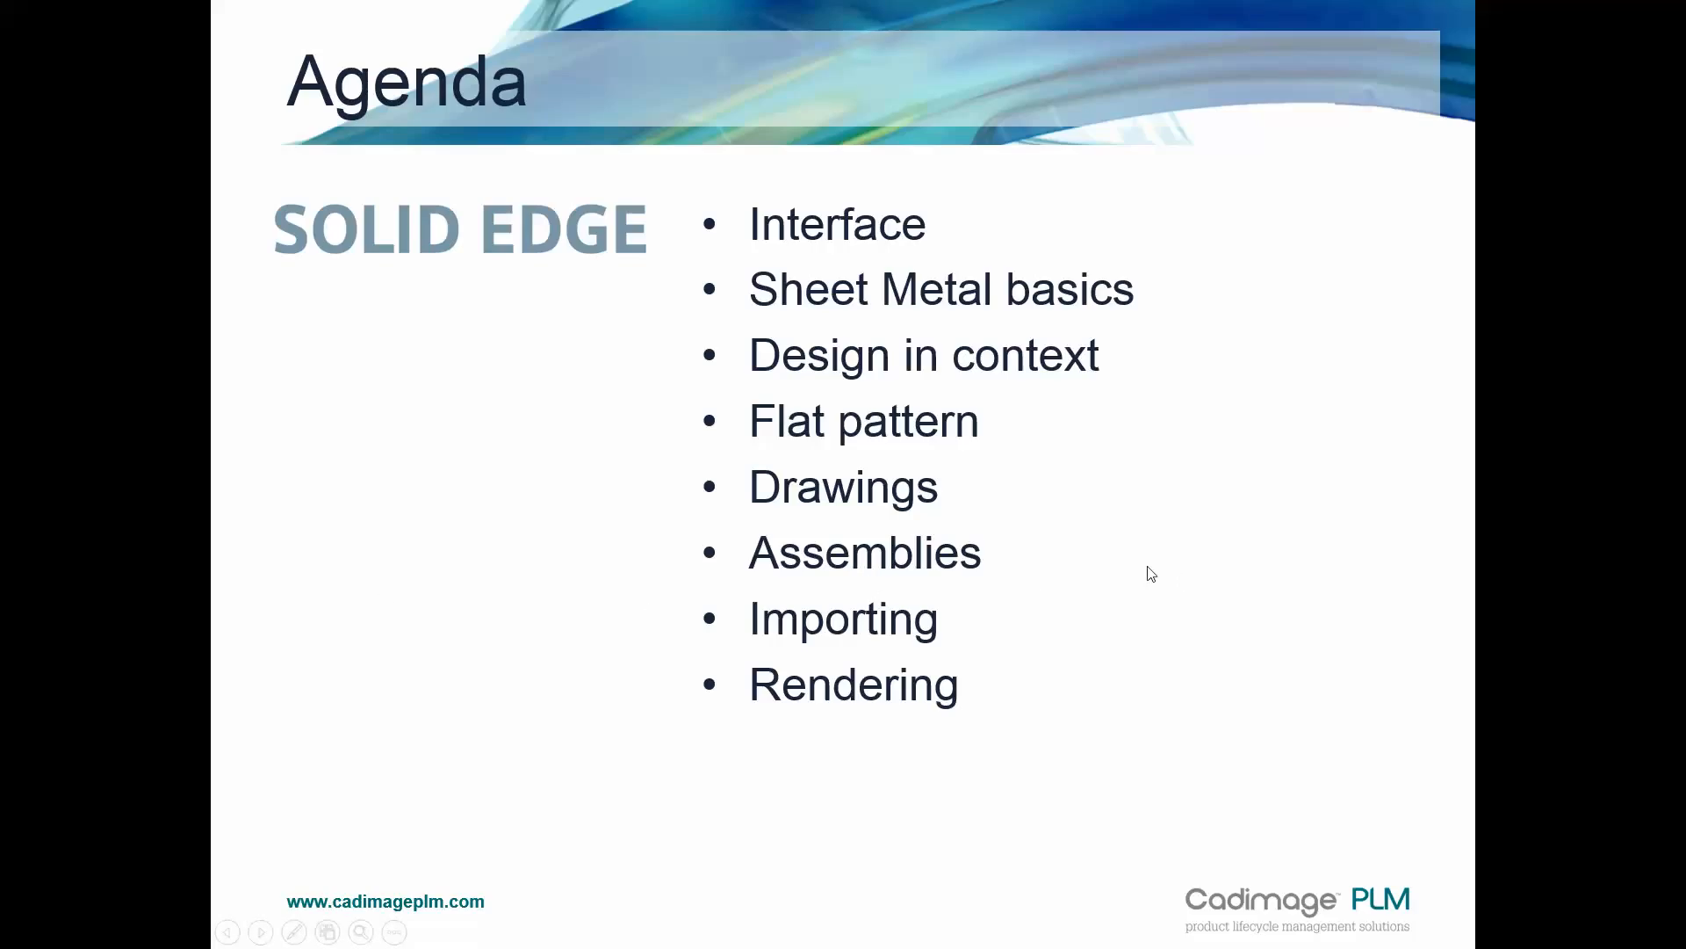
pyautogui.hotkey('alt', 'Tab')
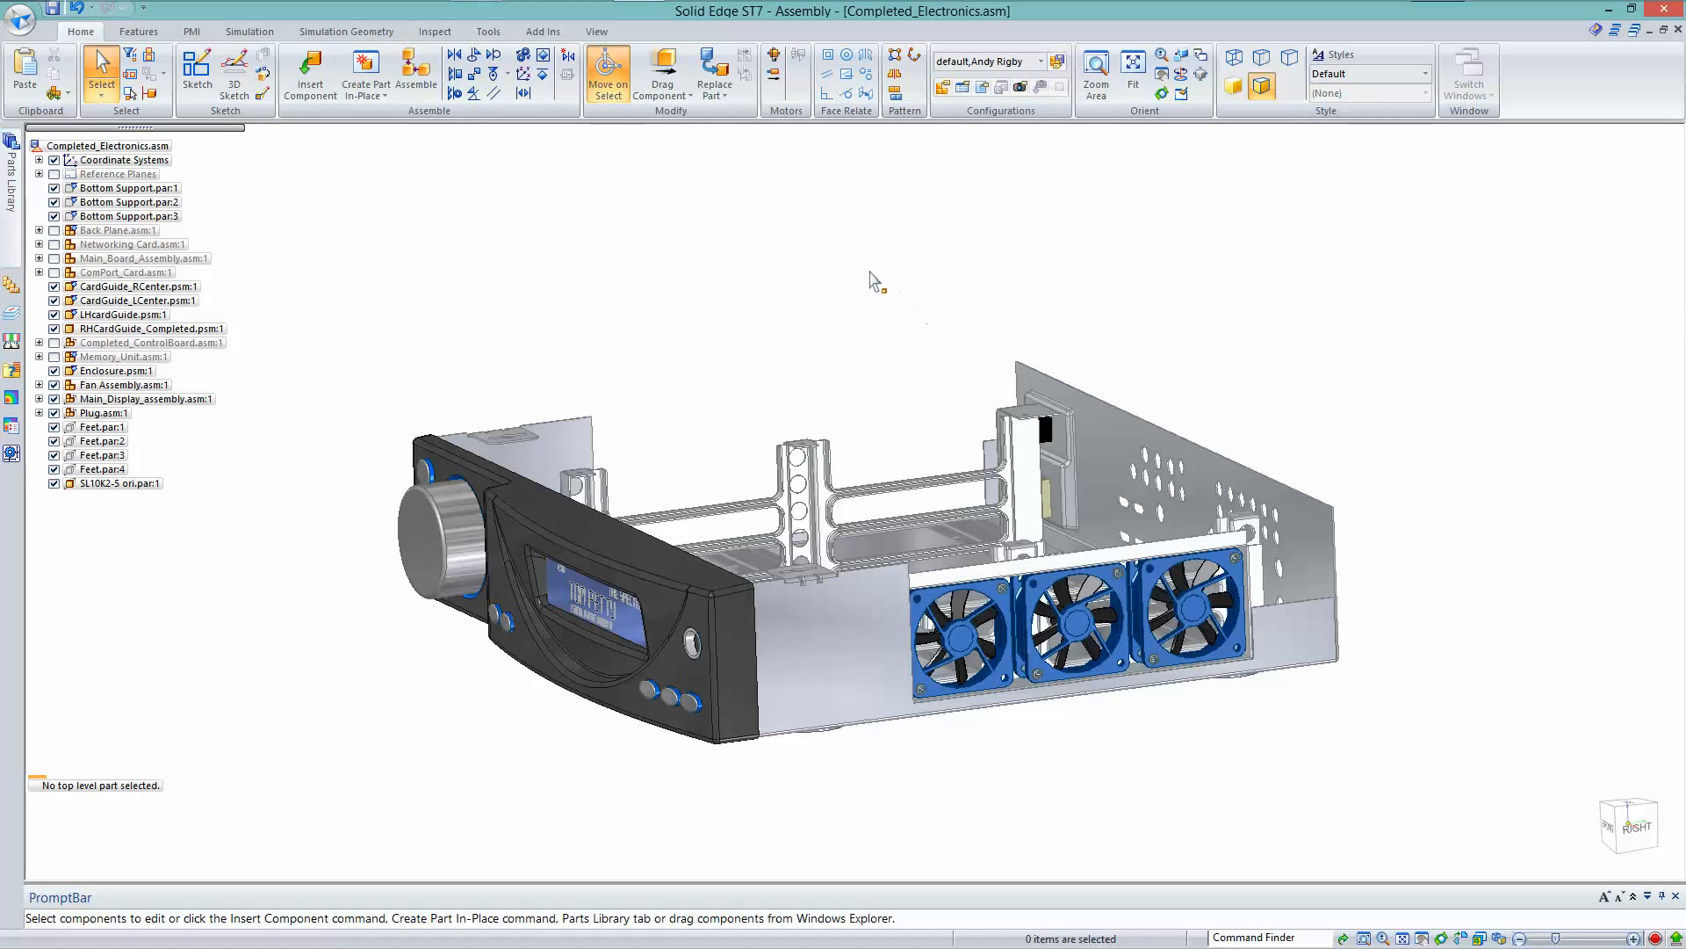
# Open the pinned helicopter assembly DH2-00001_A.asm
pyautogui.click(31, 27)
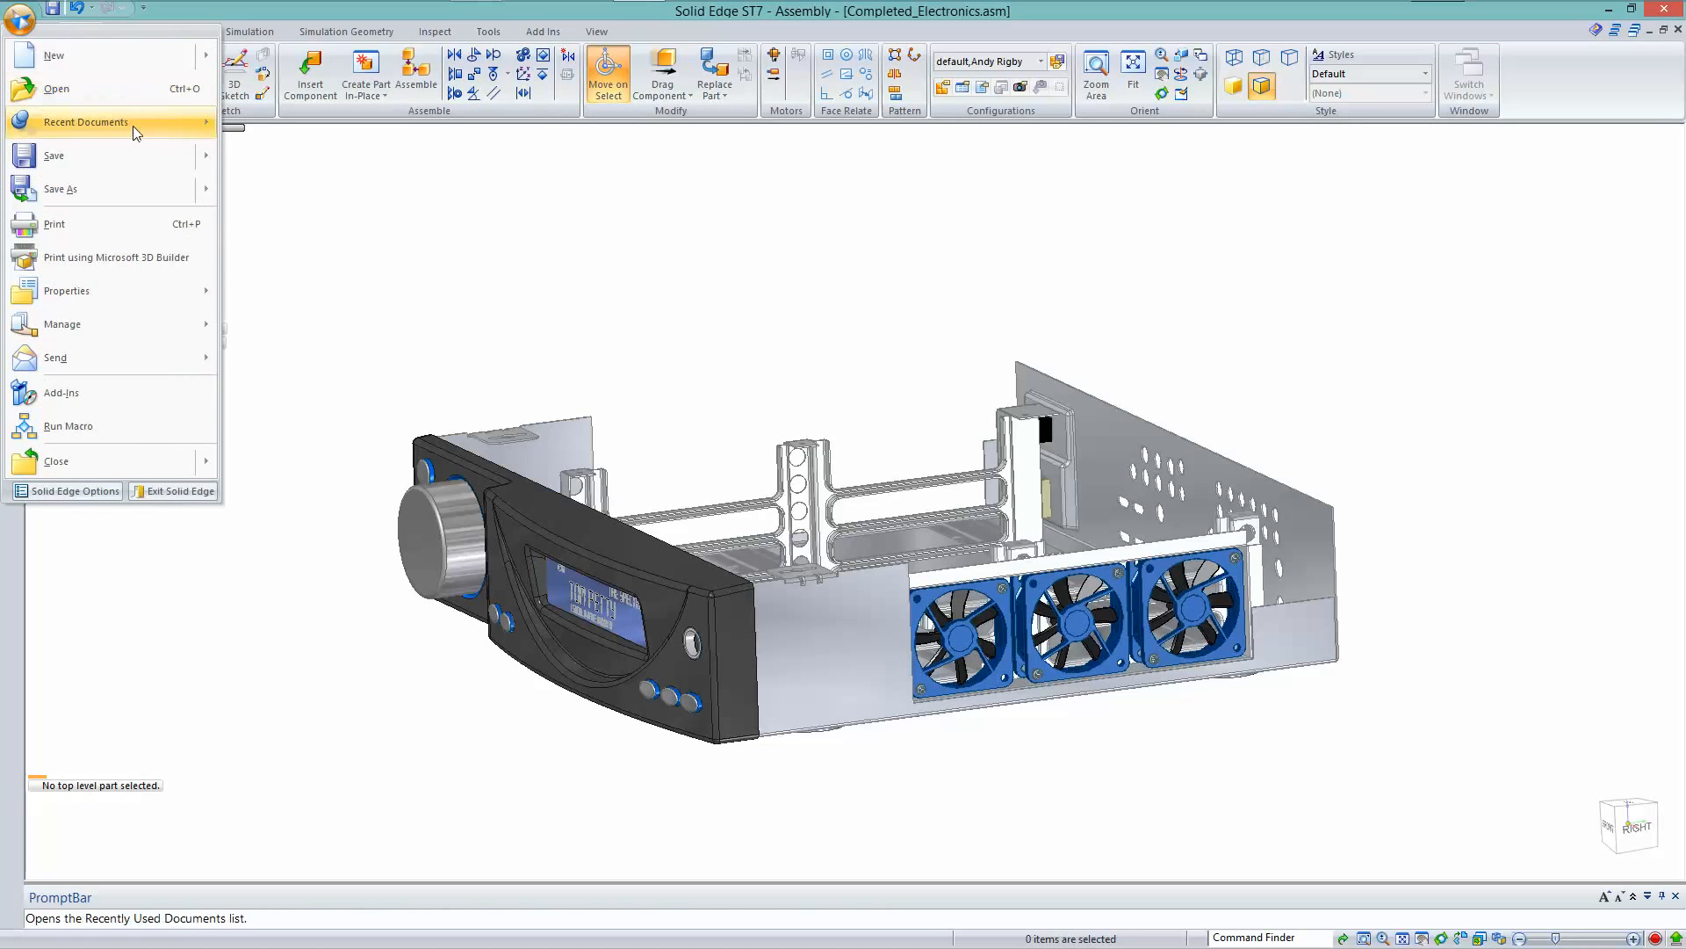
pyautogui.moveTo(136, 130)
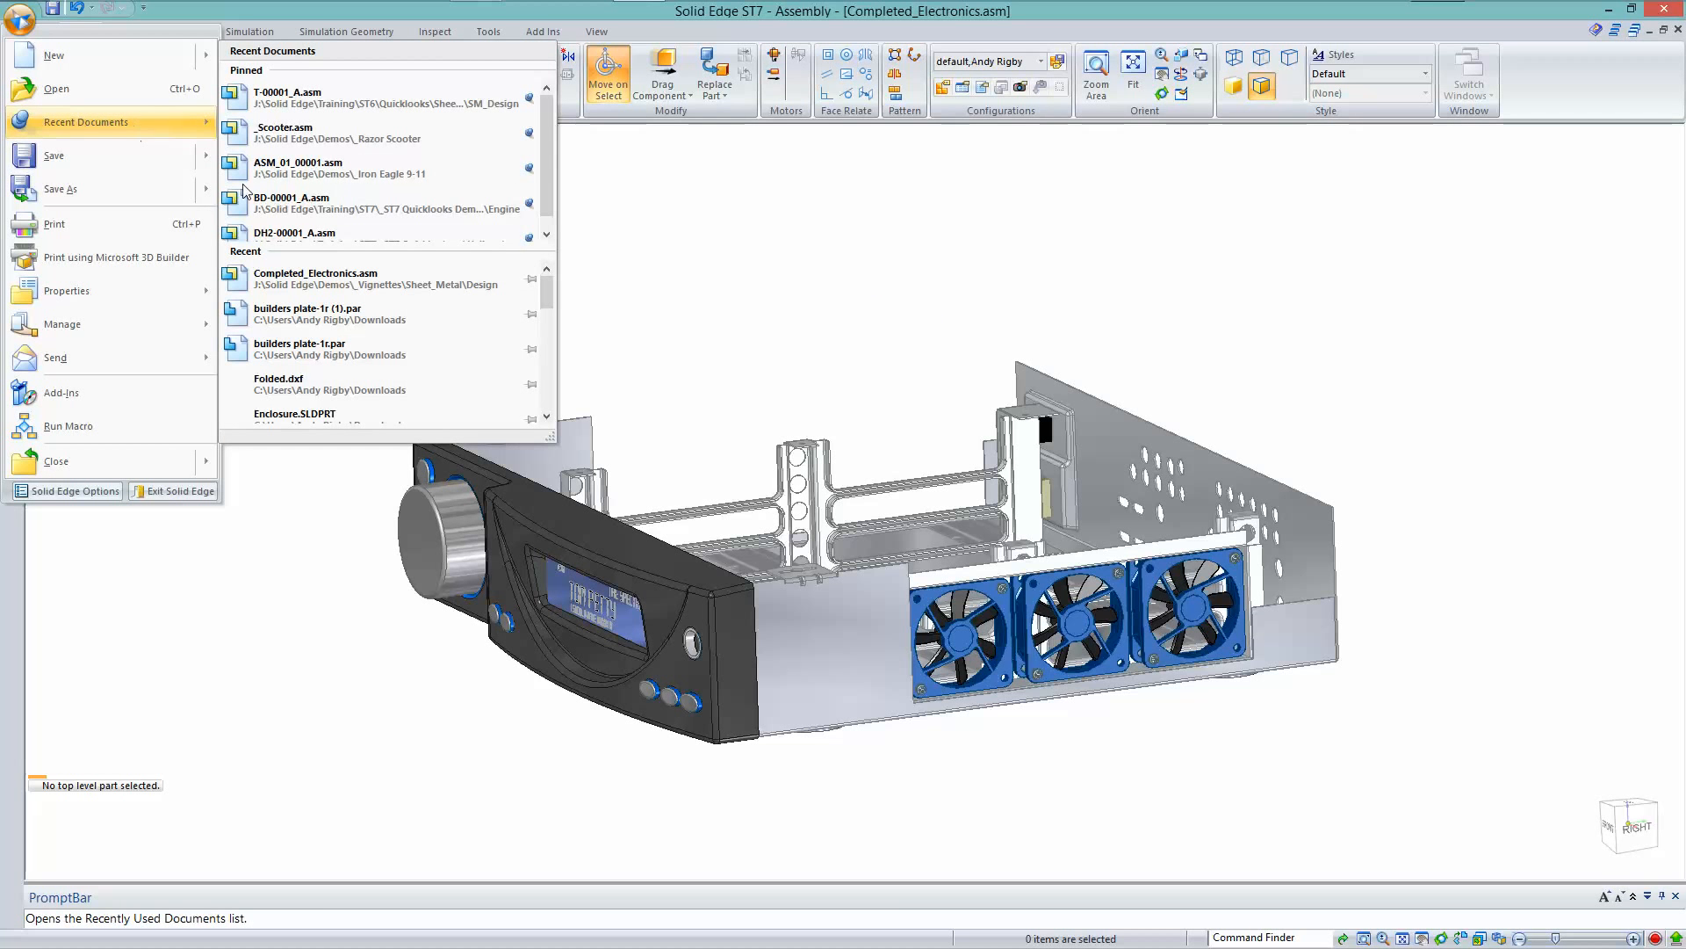
pyautogui.click(286, 232)
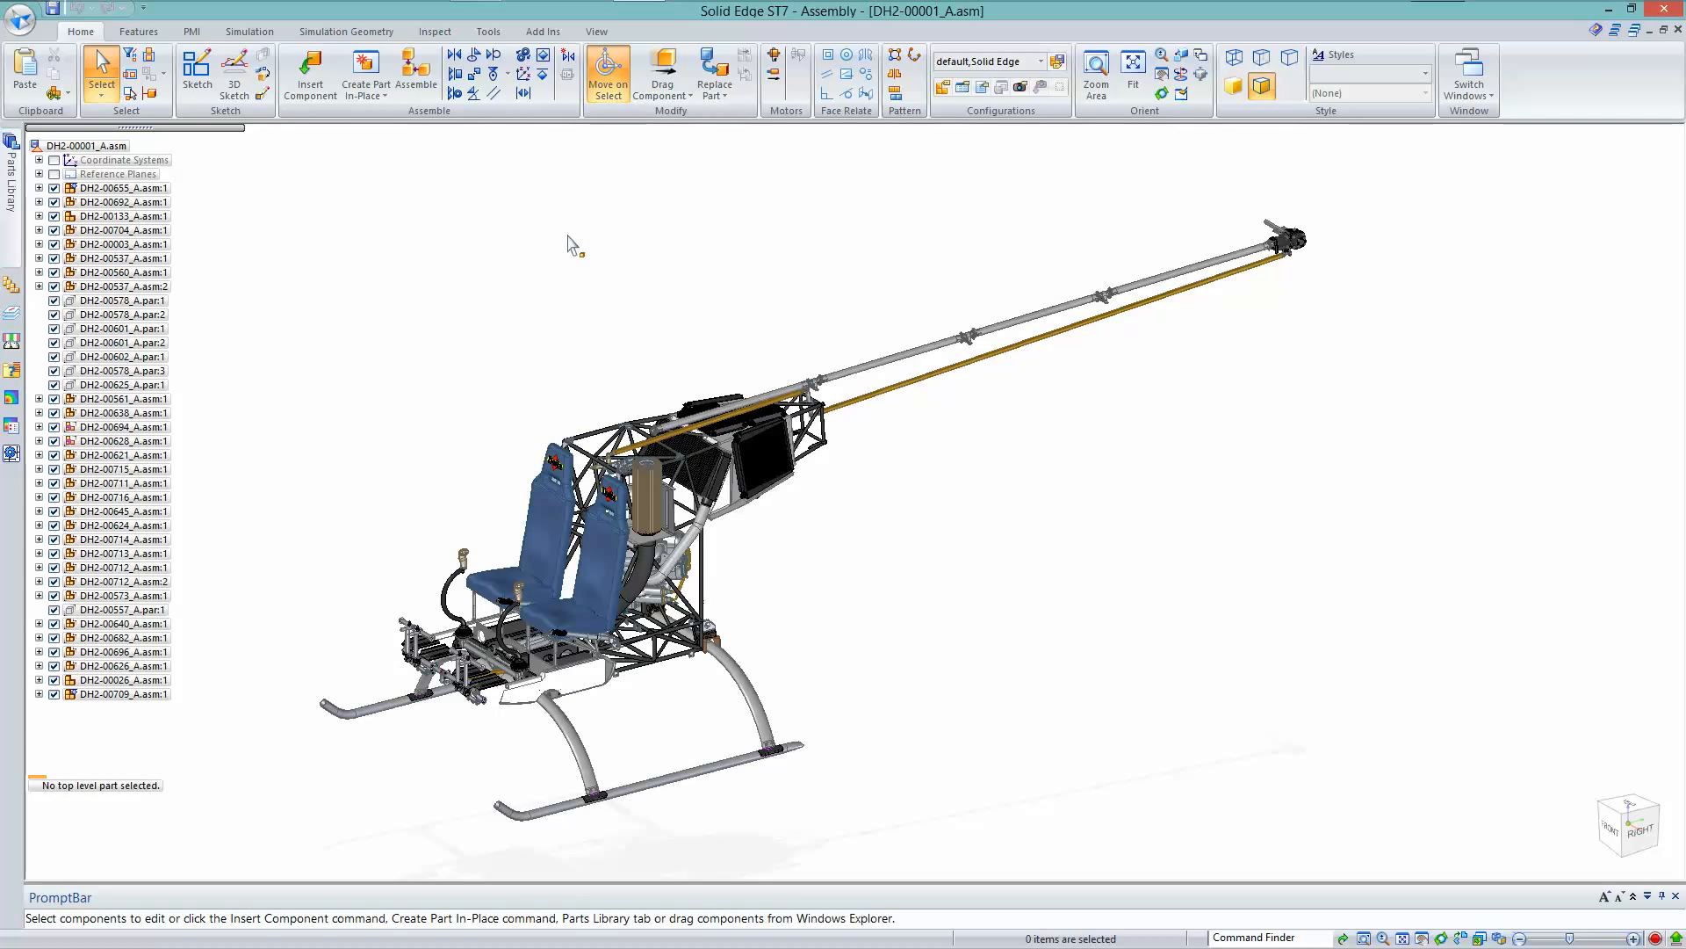
pyautogui.moveTo(568, 237); pyautogui.dragTo(568, 236, button='middle')
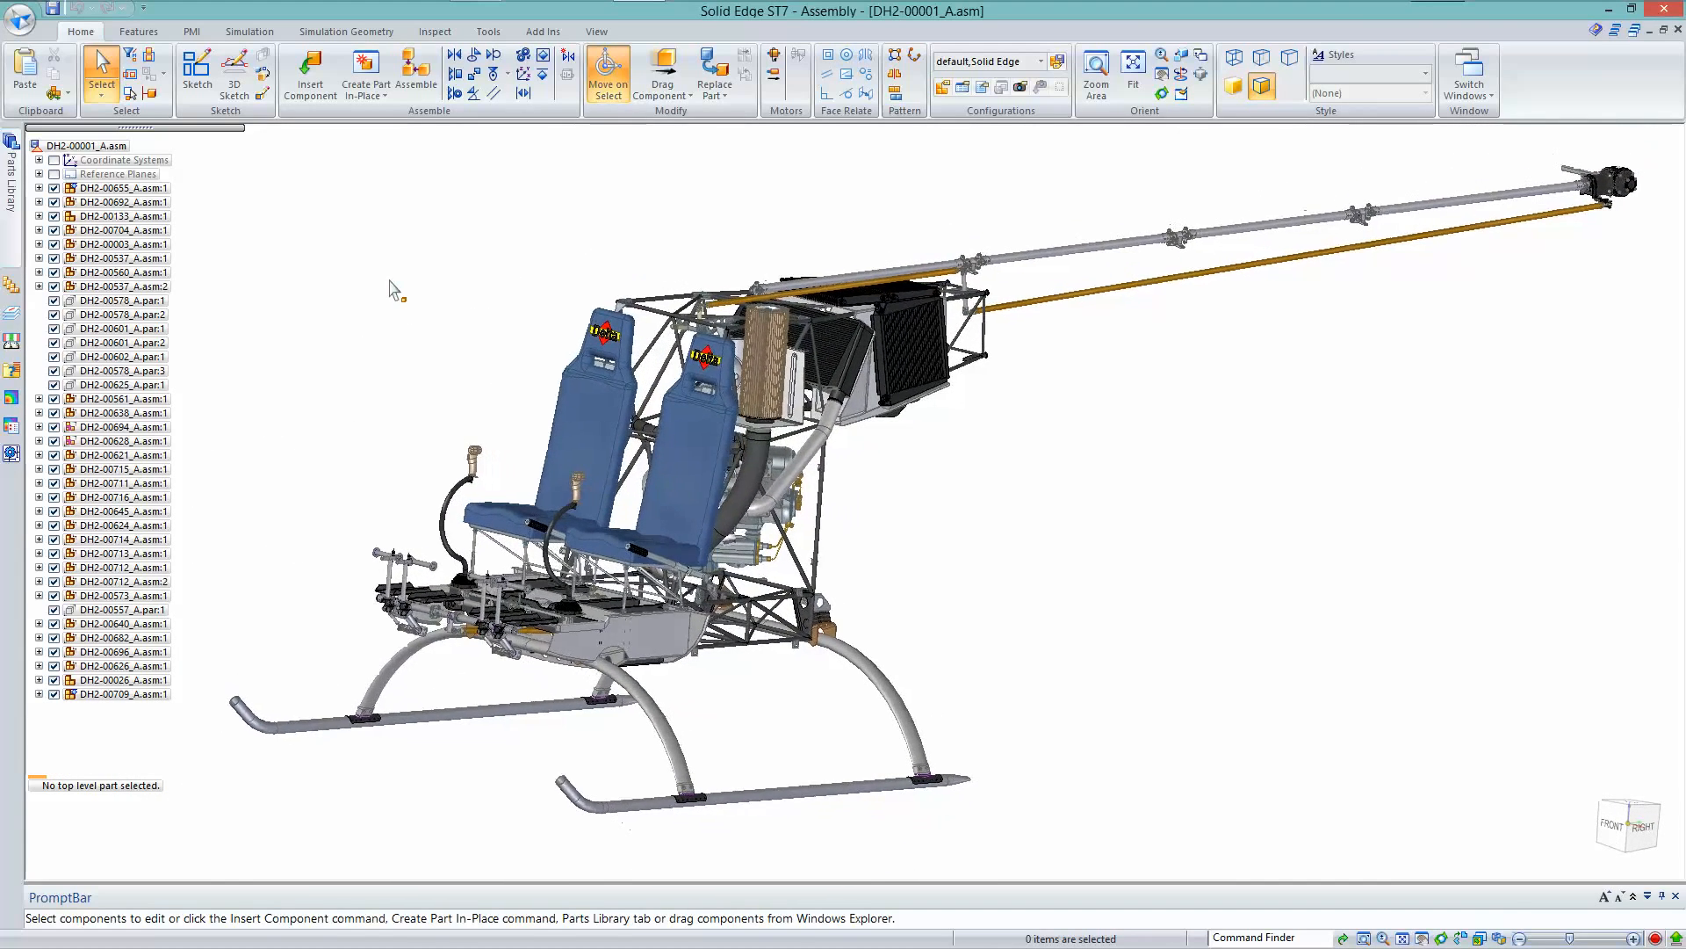
pyautogui.click(141, 189)
pyautogui.rightClick(140, 189)
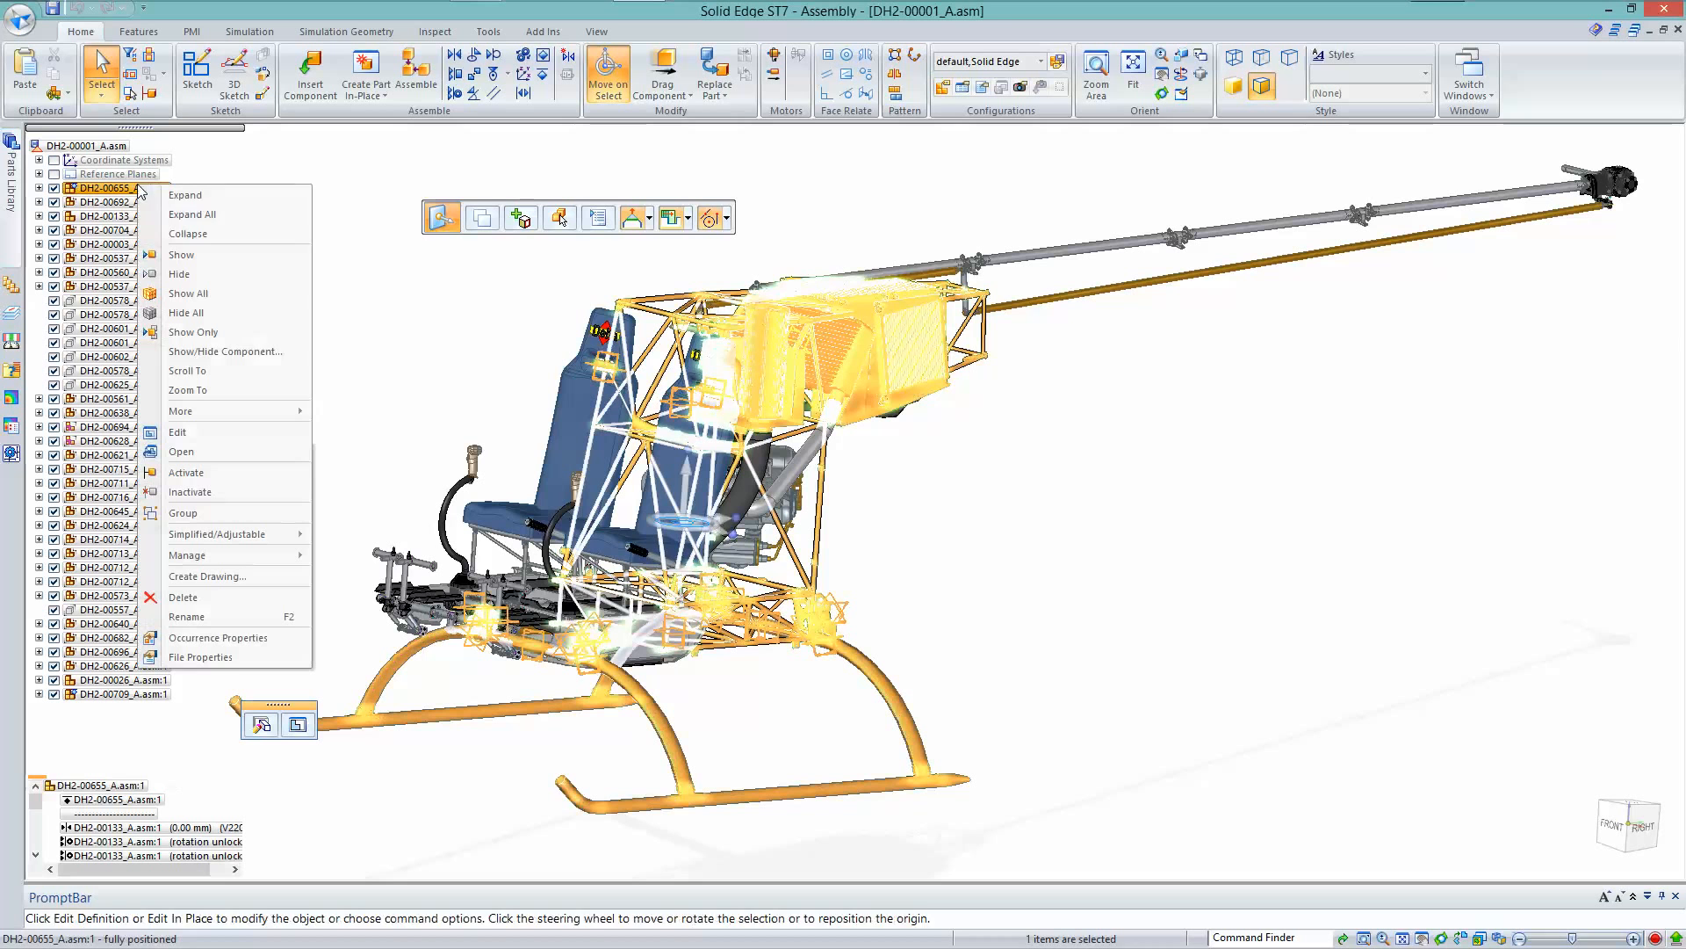
pyautogui.click(242, 293)
pyautogui.click(214, 202)
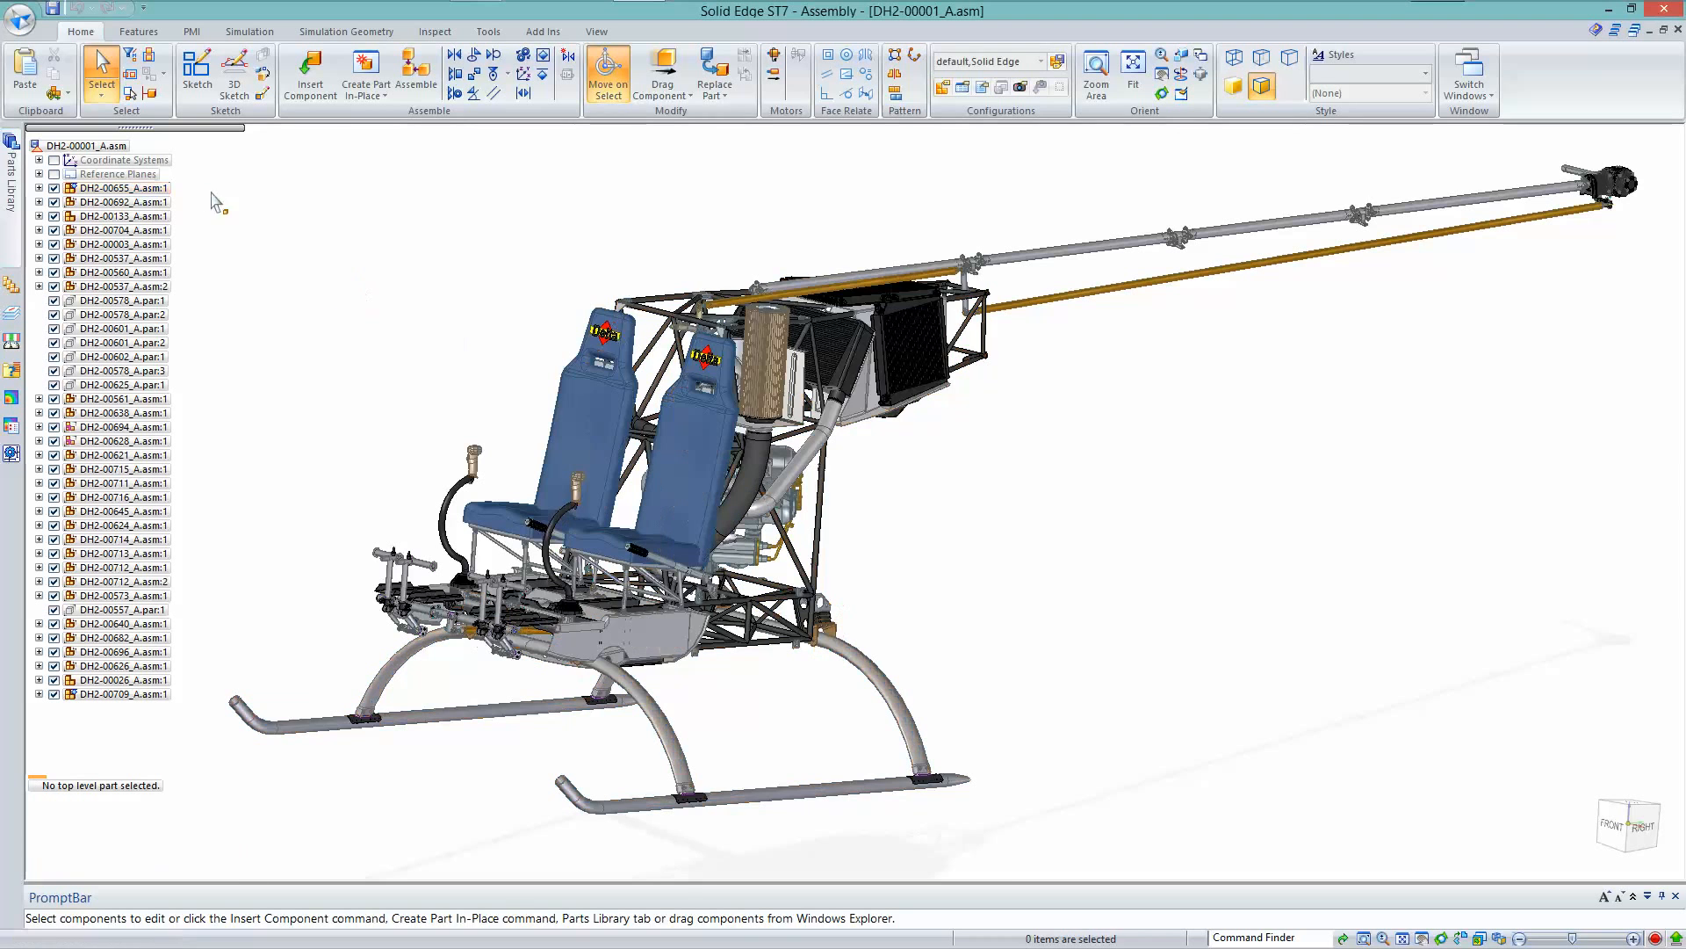
# Show only the frame subassembly DH2-00655_A.asm, hiding all other components of the helicopter
pyautogui.click(158, 188)
pyautogui.rightClick(157, 188)
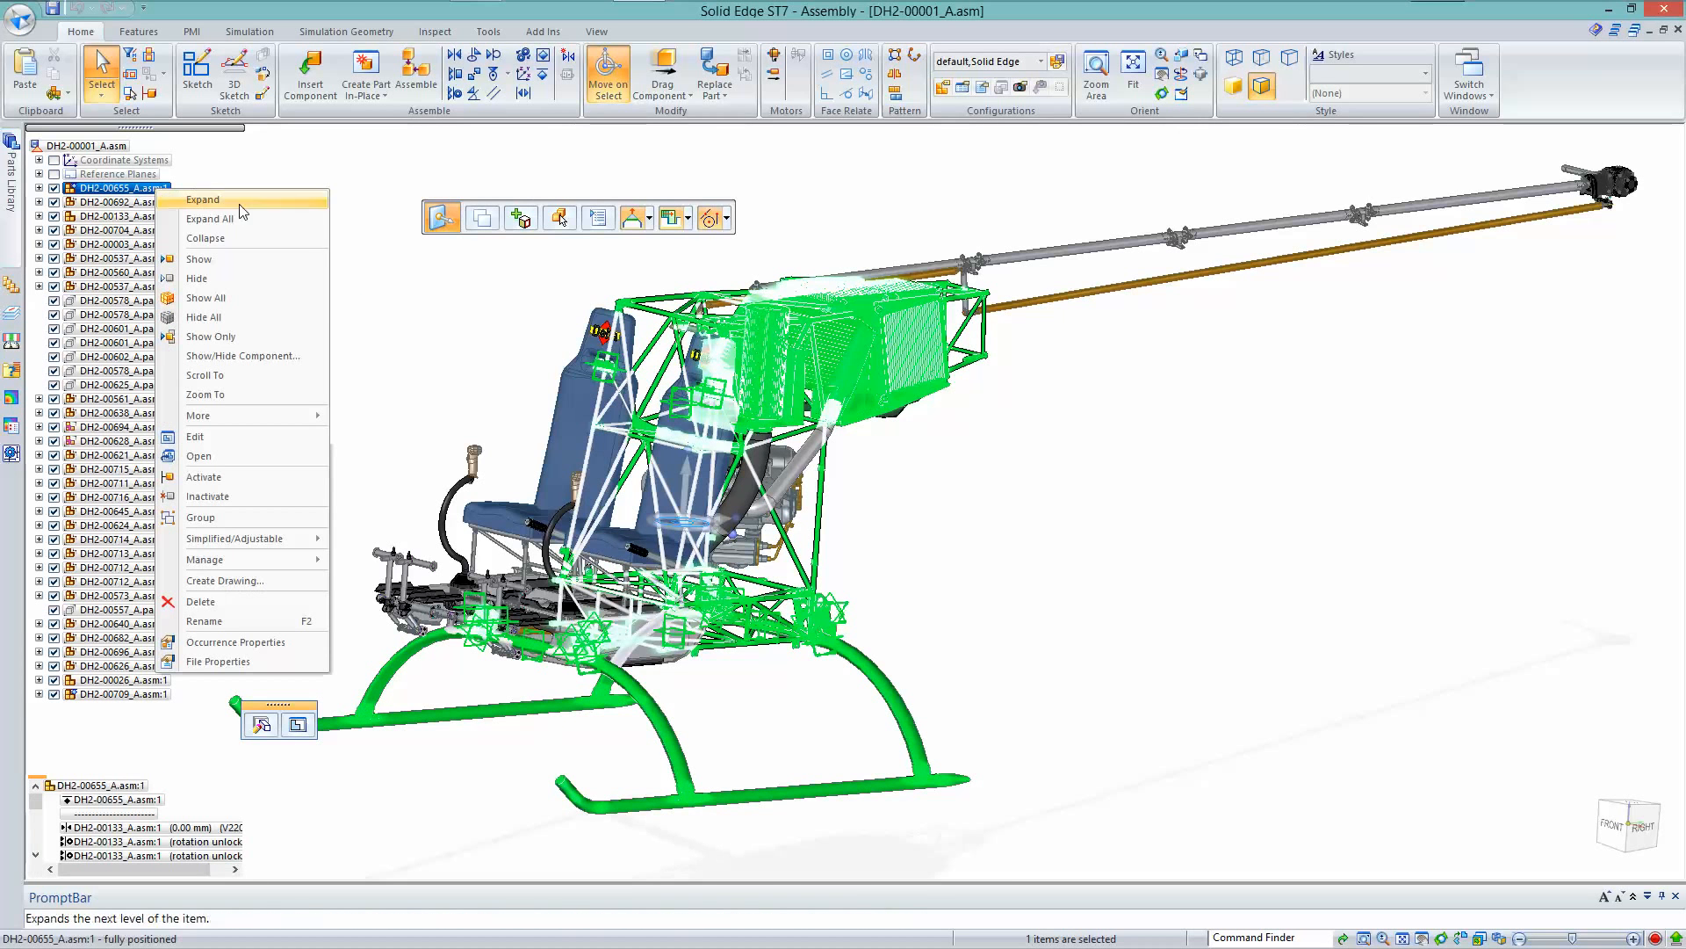
pyautogui.click(230, 337)
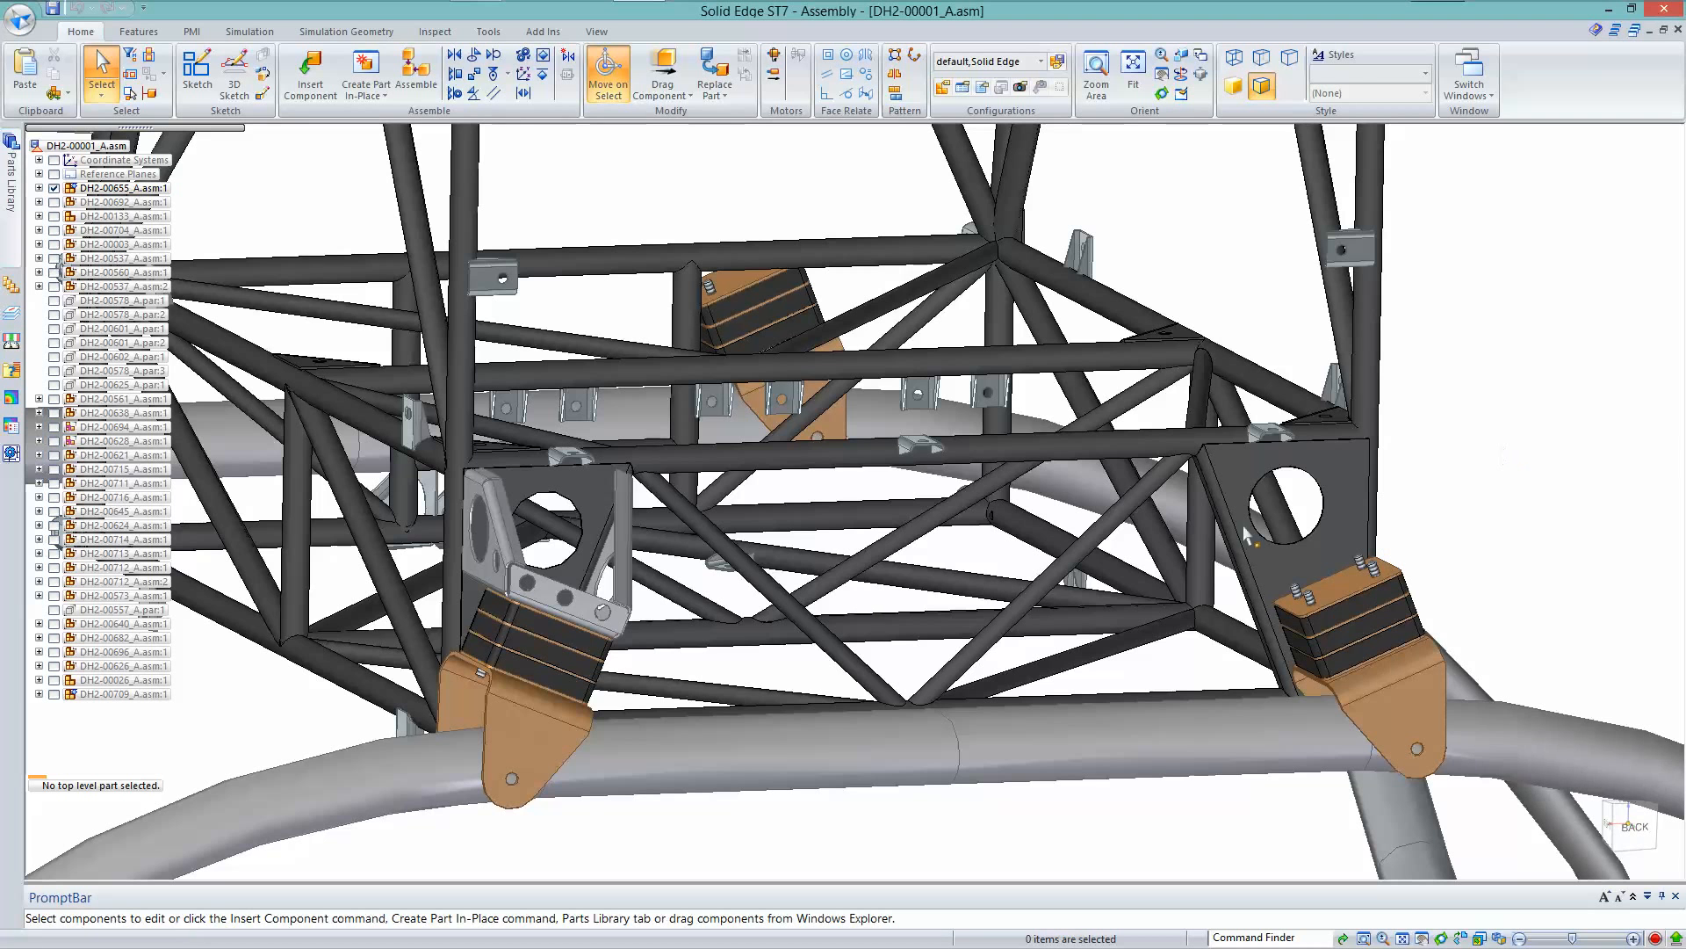
# Locate the grey bracket above the rubber mount in the assembly structure and clear the selection
pyautogui.click(629, 603)
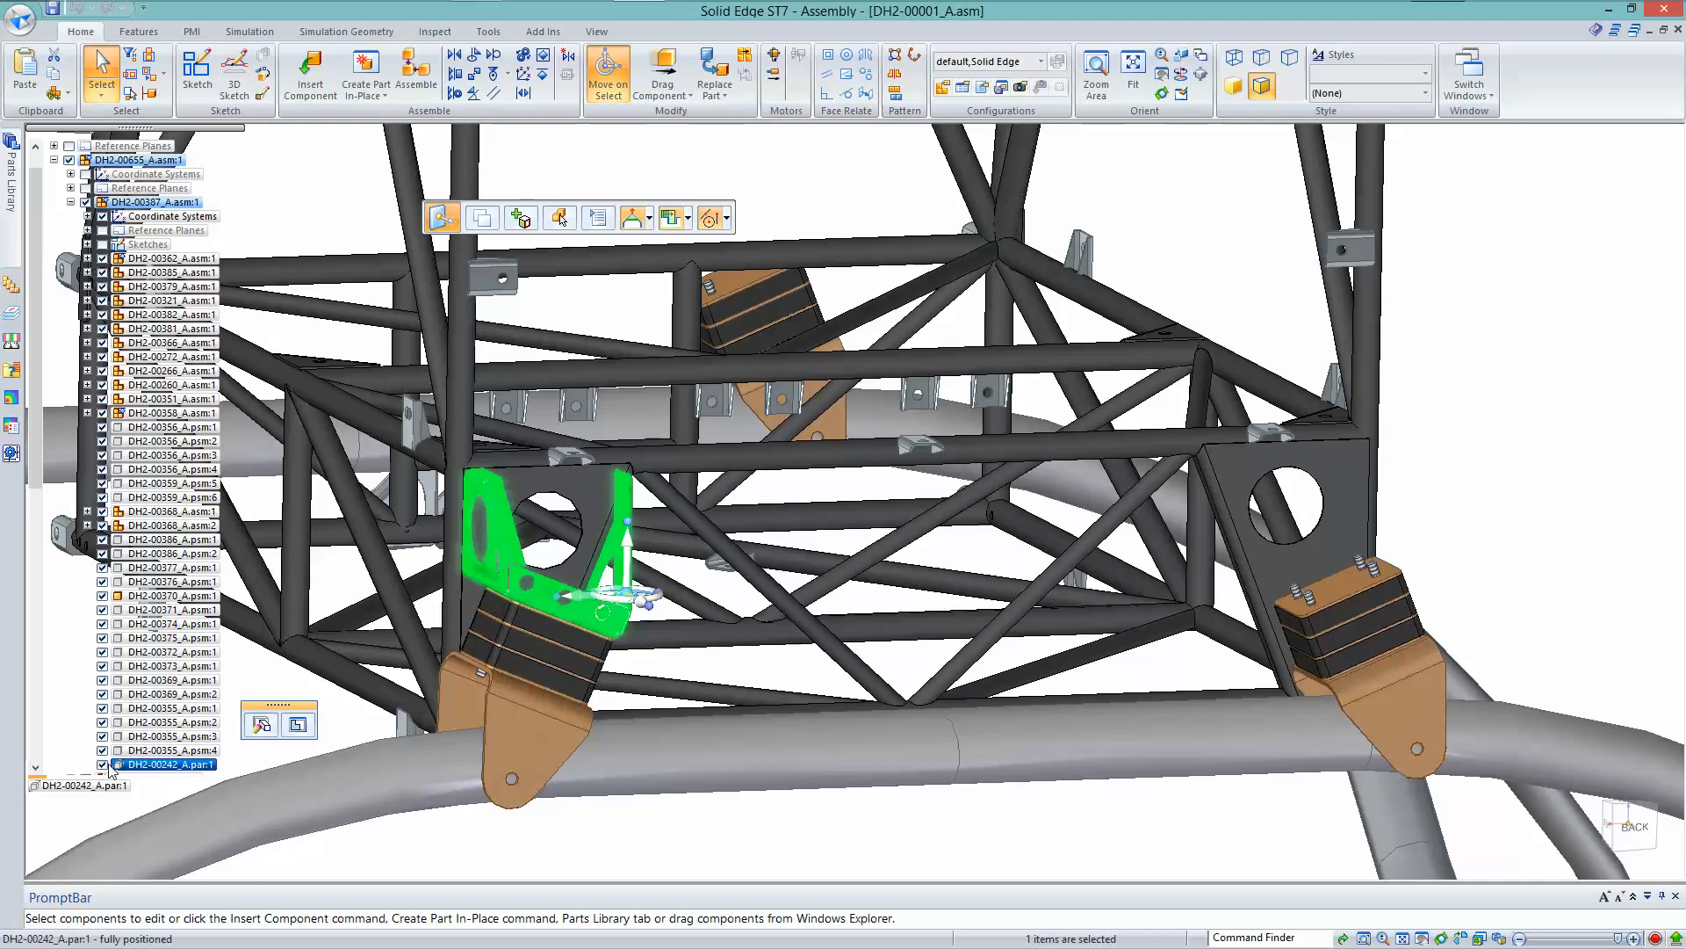
pyautogui.scroll(1, 109, 770)
pyautogui.moveTo(37, 424); pyautogui.dragTo(37, 473)
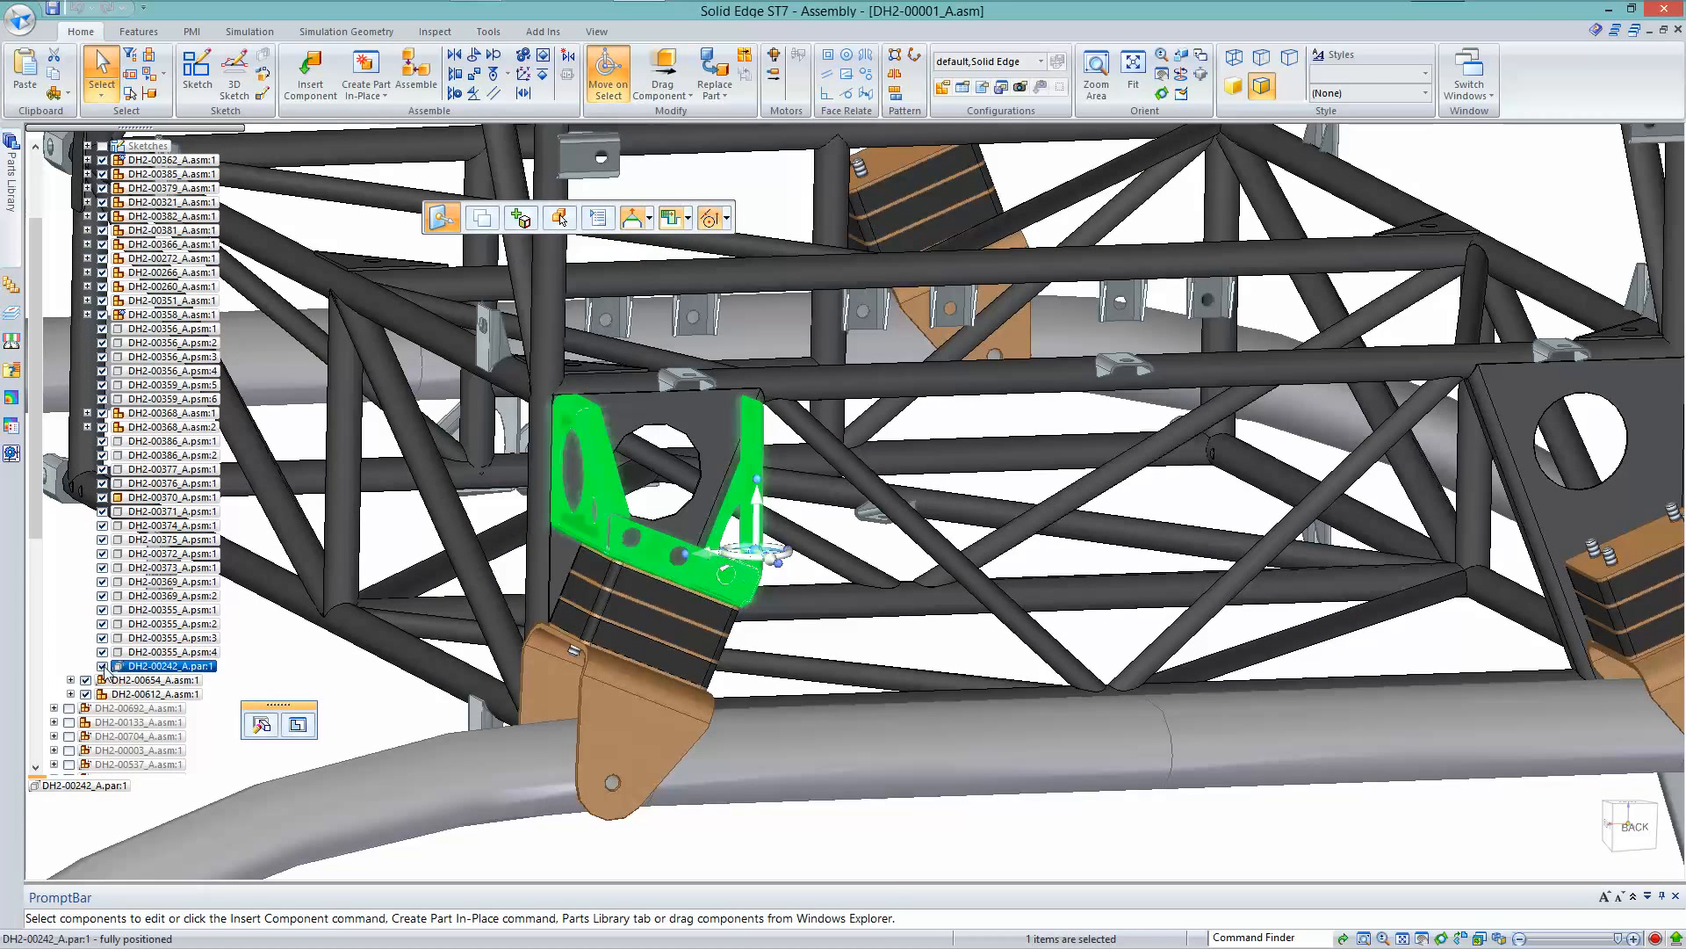
pyautogui.click(302, 678)
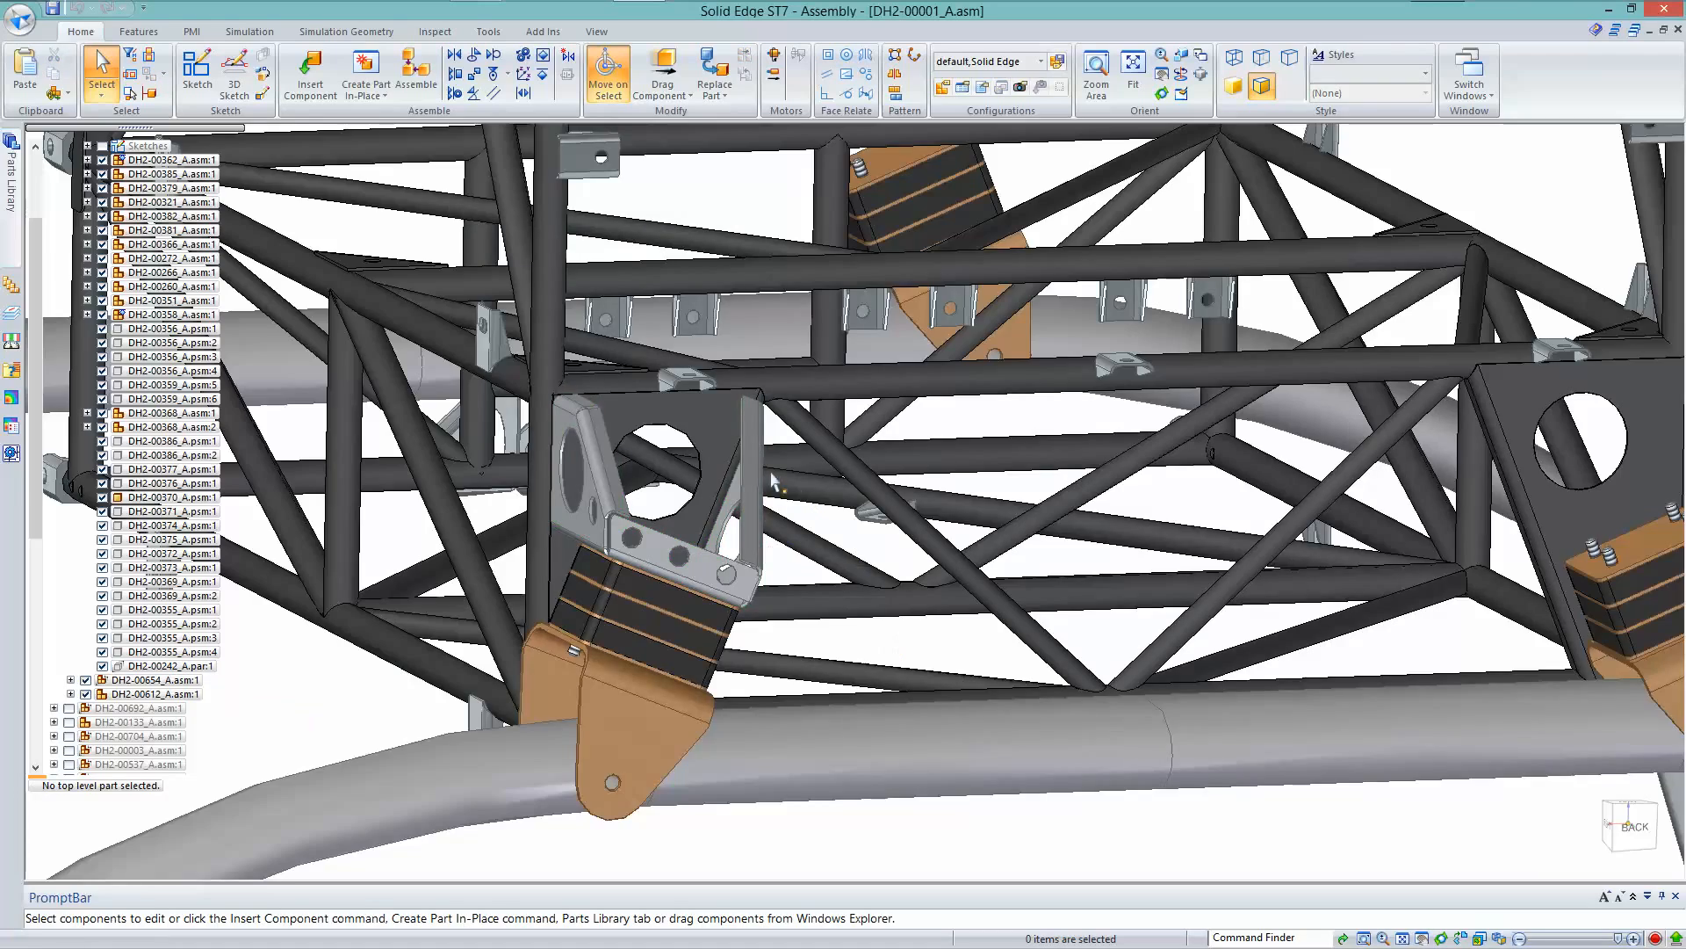
# Create a part in place from the Part.par template, with its origin at the centre of the unbracketed rubber mount's top face
pyautogui.moveTo(1150, 596); pyautogui.dragTo(1453, 421, button='middle')
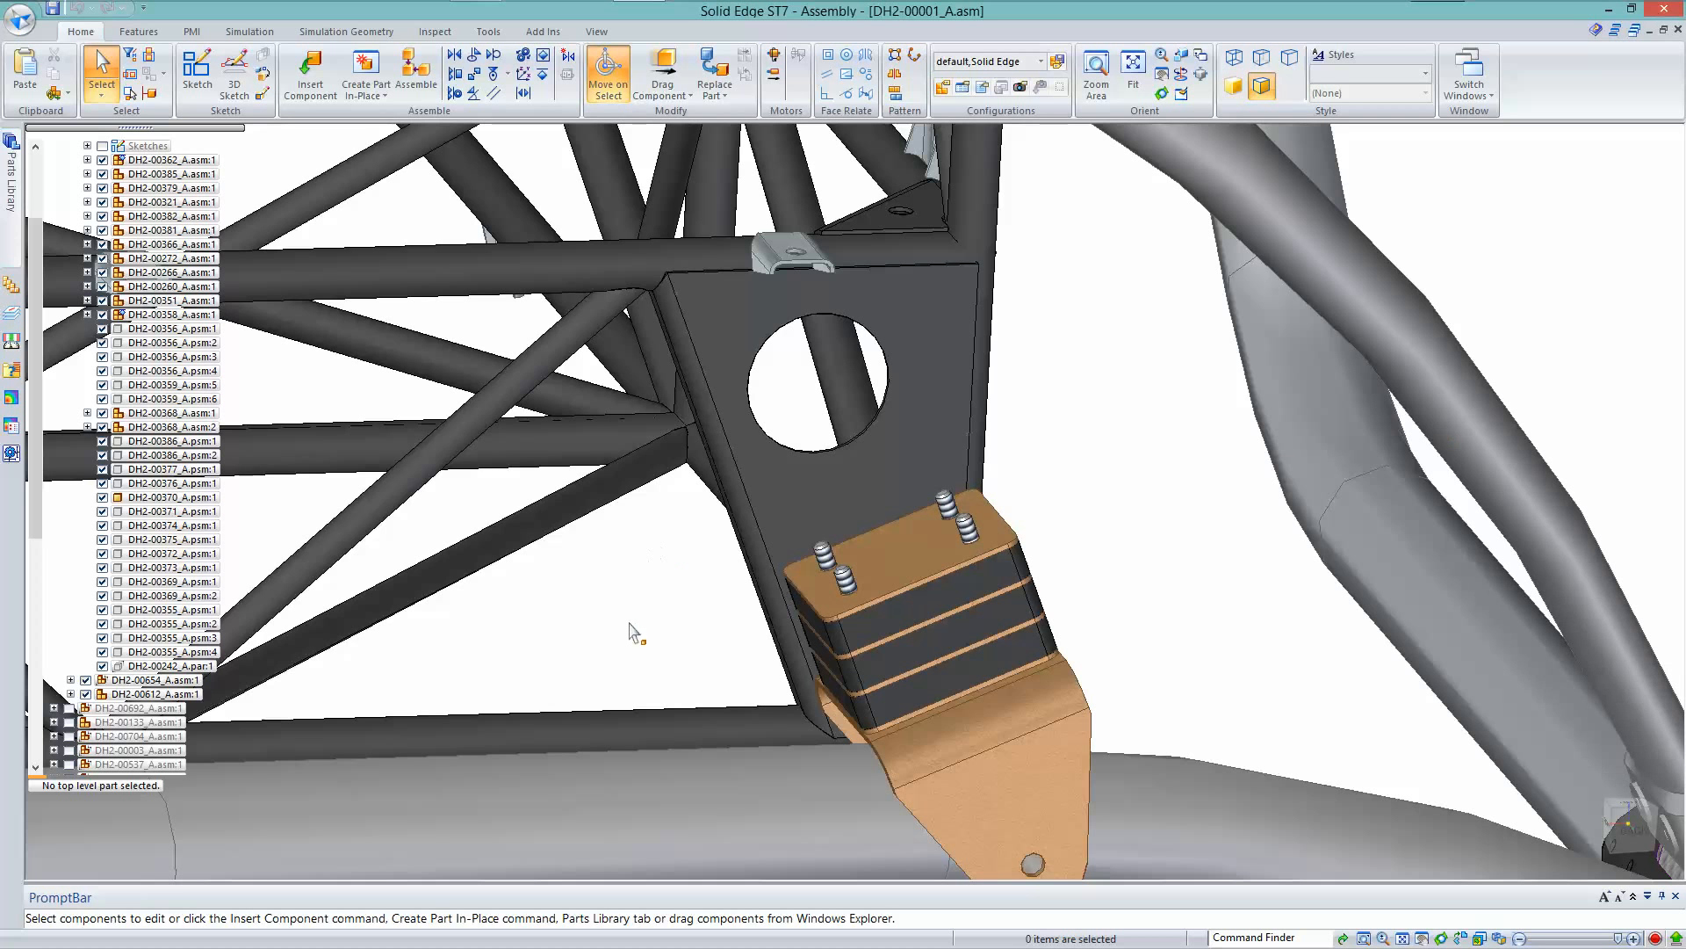
pyautogui.click(369, 69)
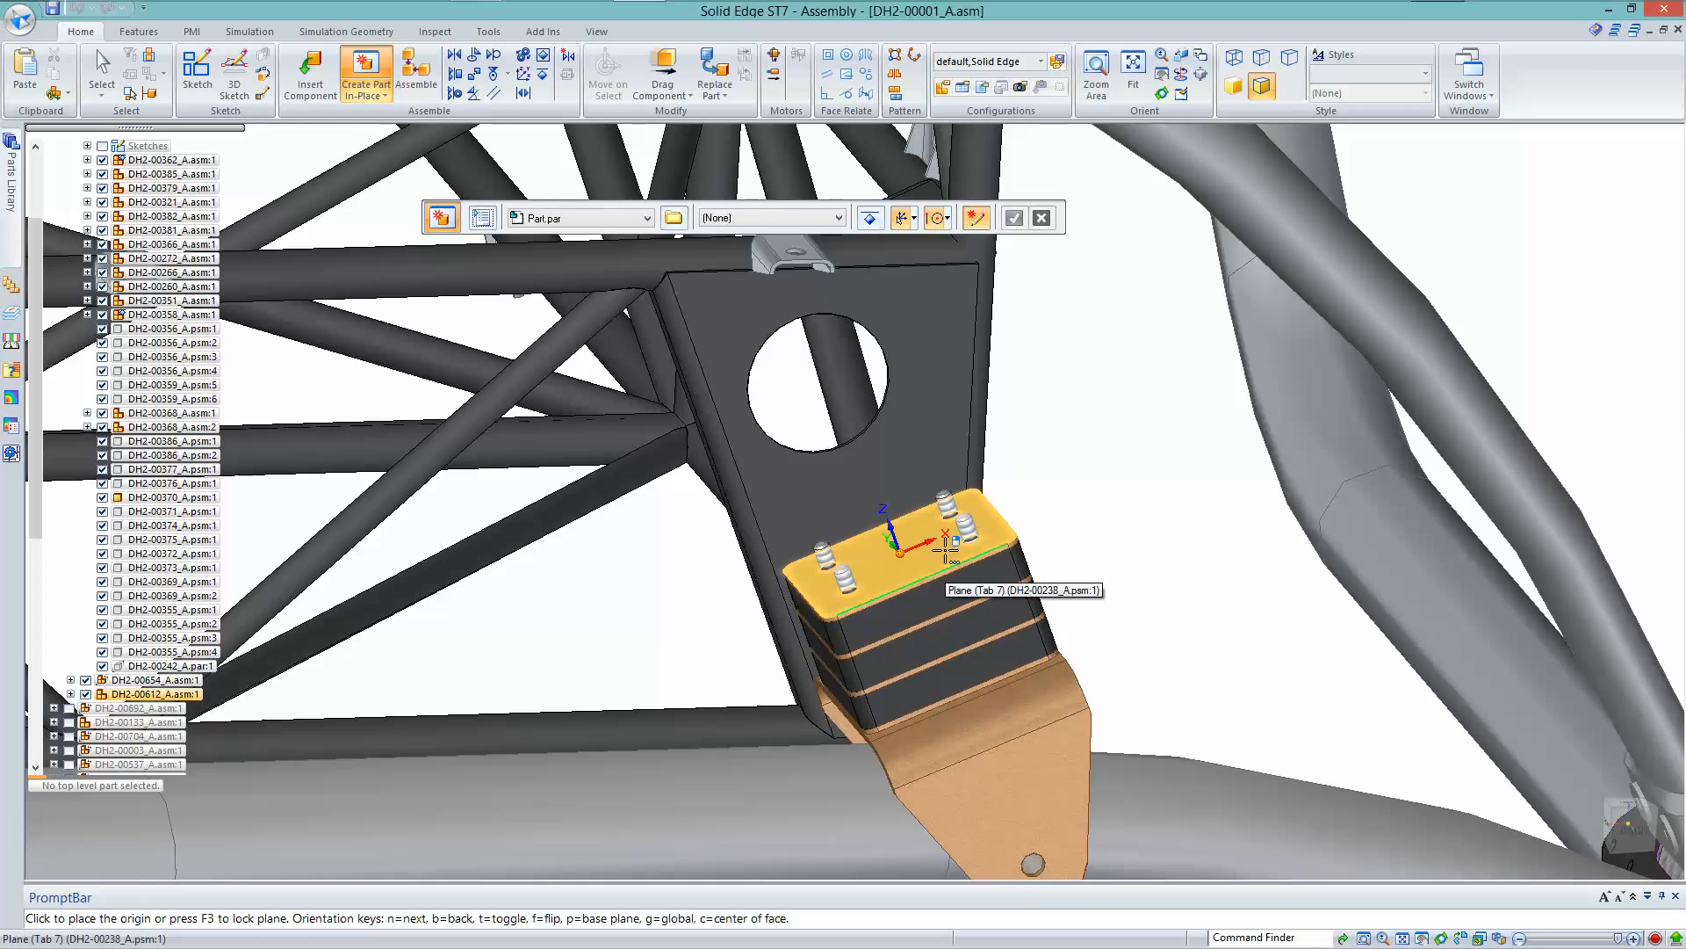
pyautogui.press('n')
pyautogui.press('n')
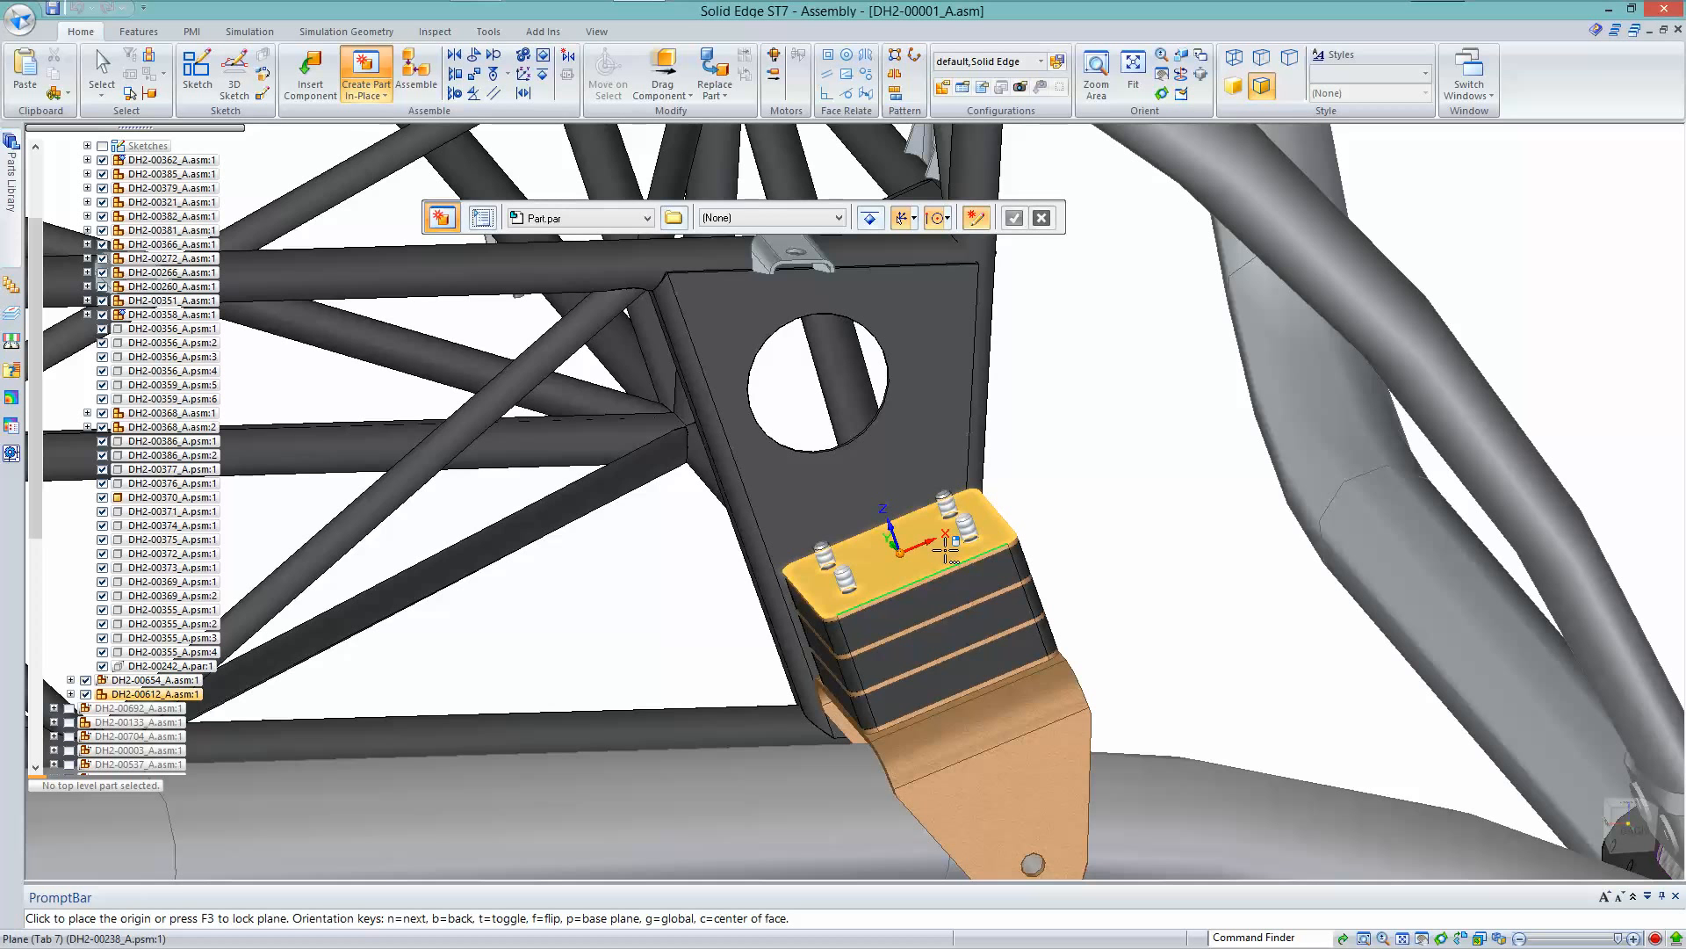
pyautogui.click(945, 550)
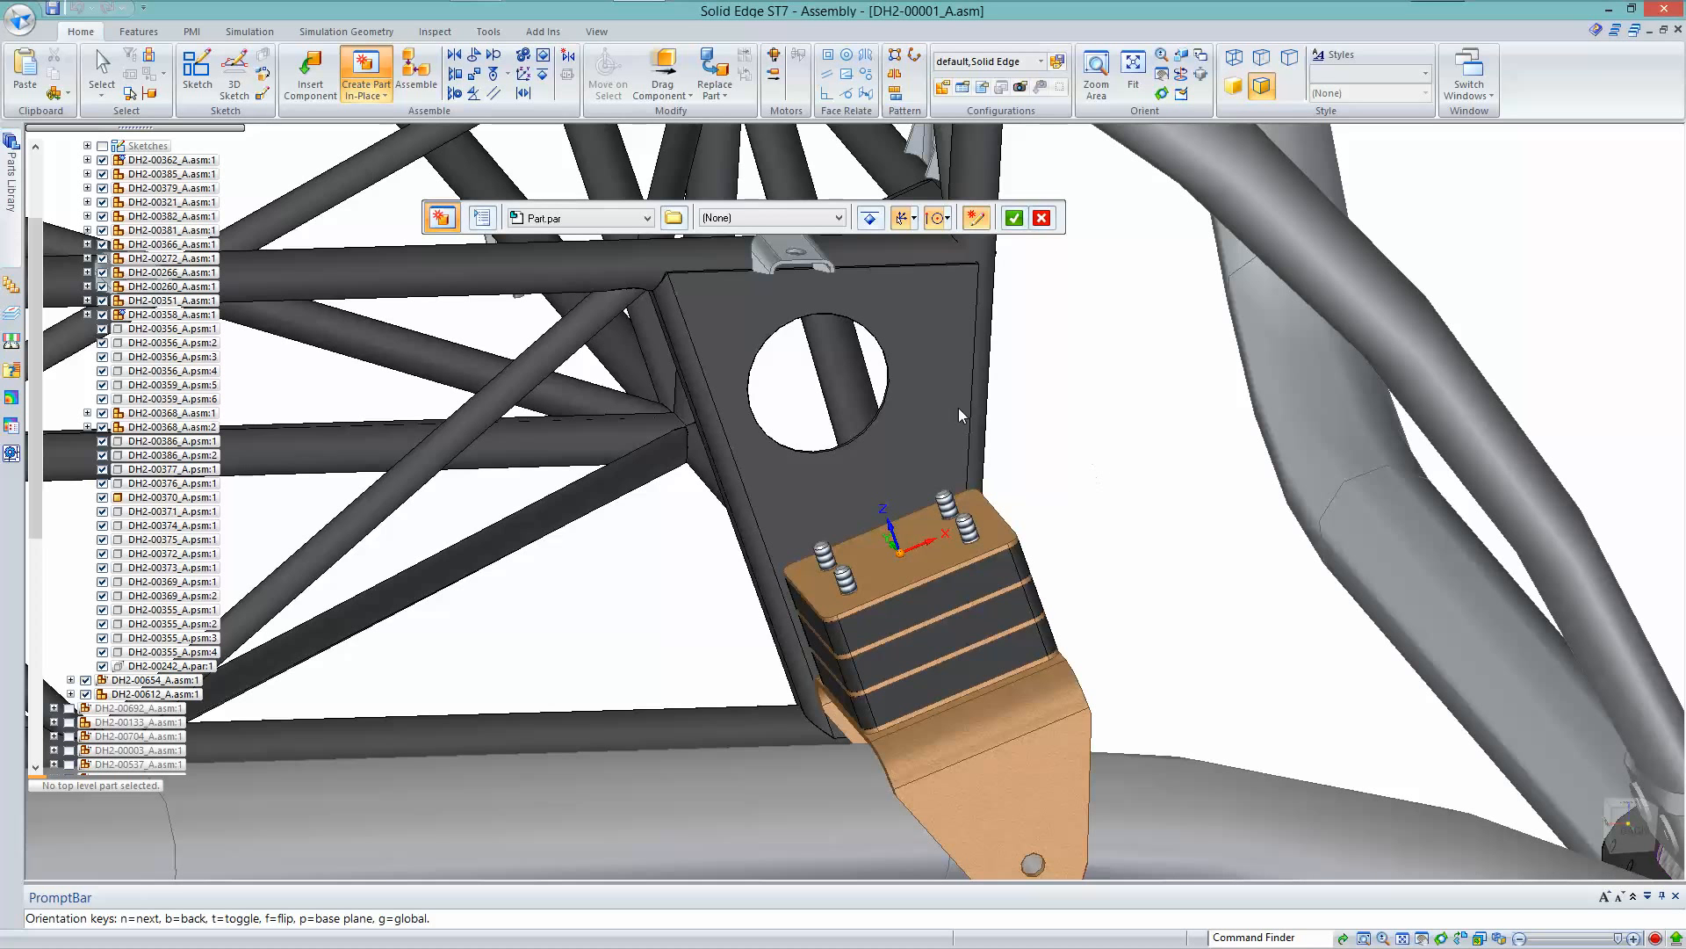
# Assign the material Stainless Steel, 303 to the in-place part and save it as 5436334
pyautogui.click(833, 220)
pyautogui.click(777, 256)
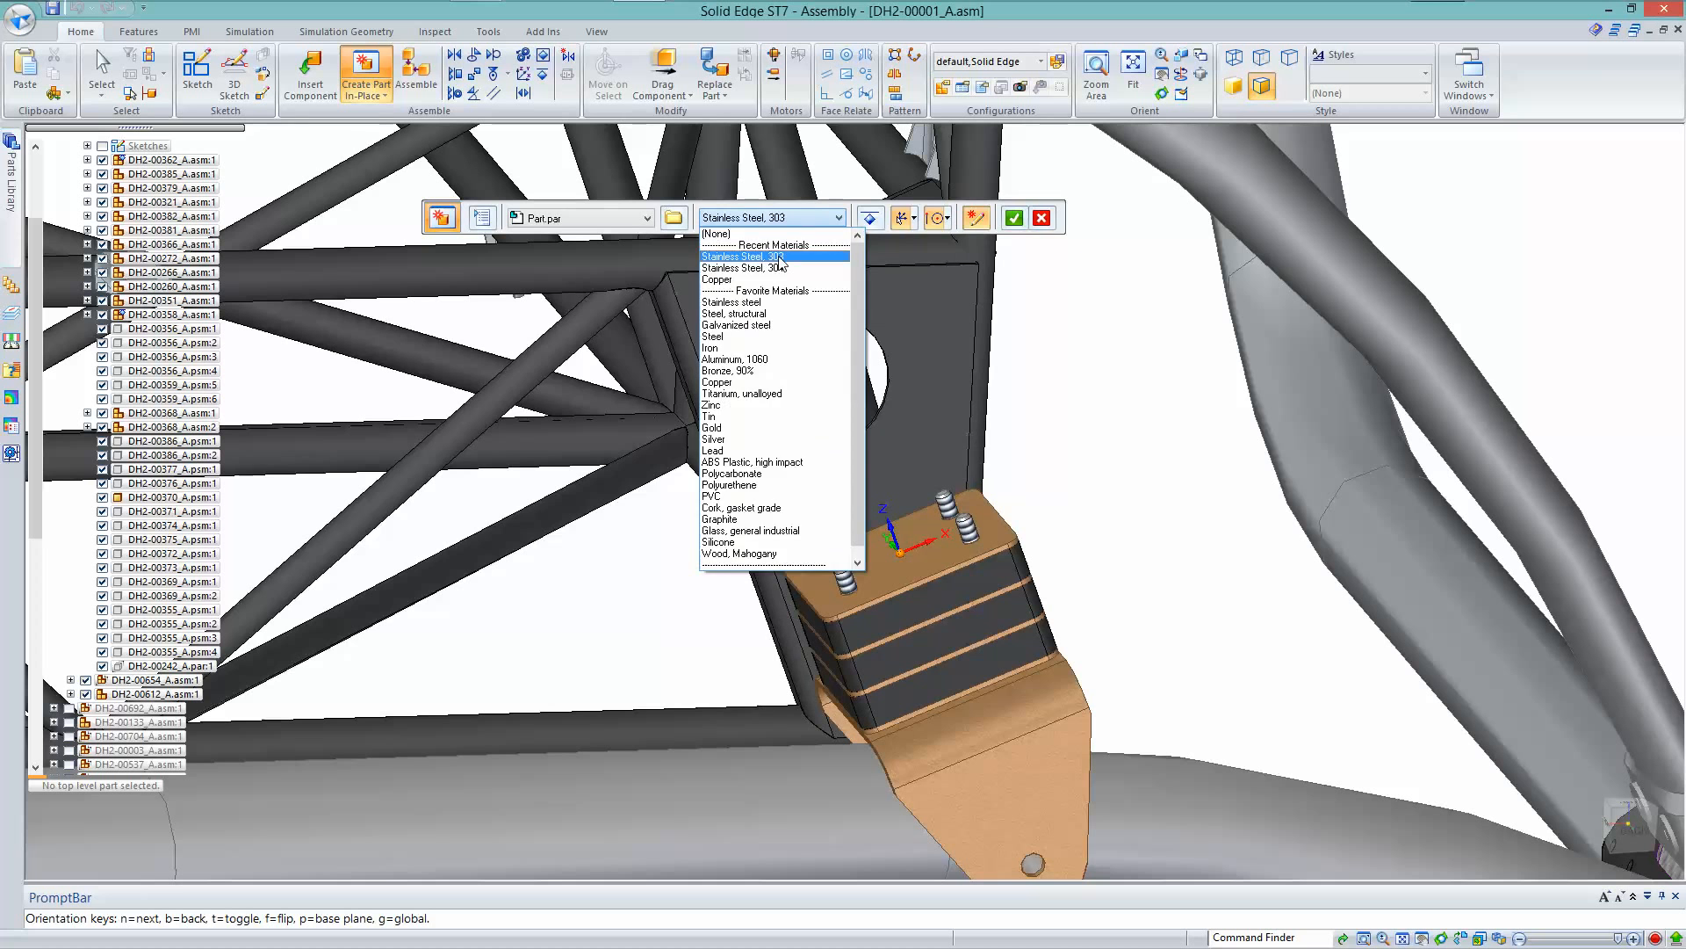
pyautogui.click(1015, 219)
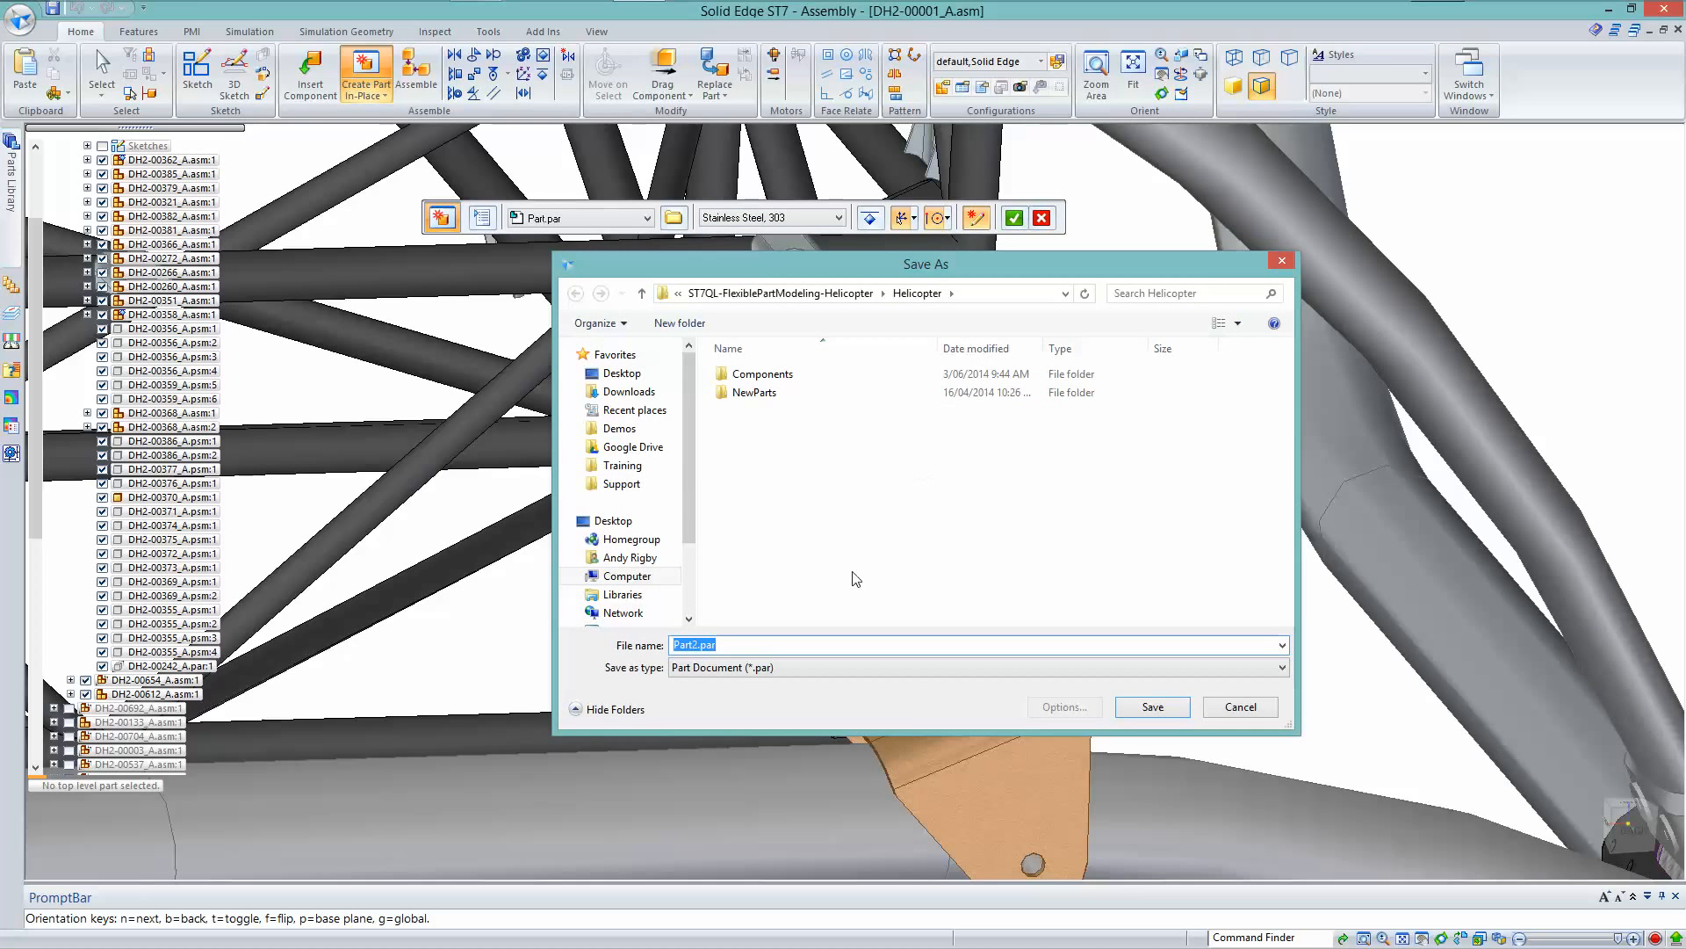
pyautogui.write('5436334')
pyautogui.click(1173, 711)
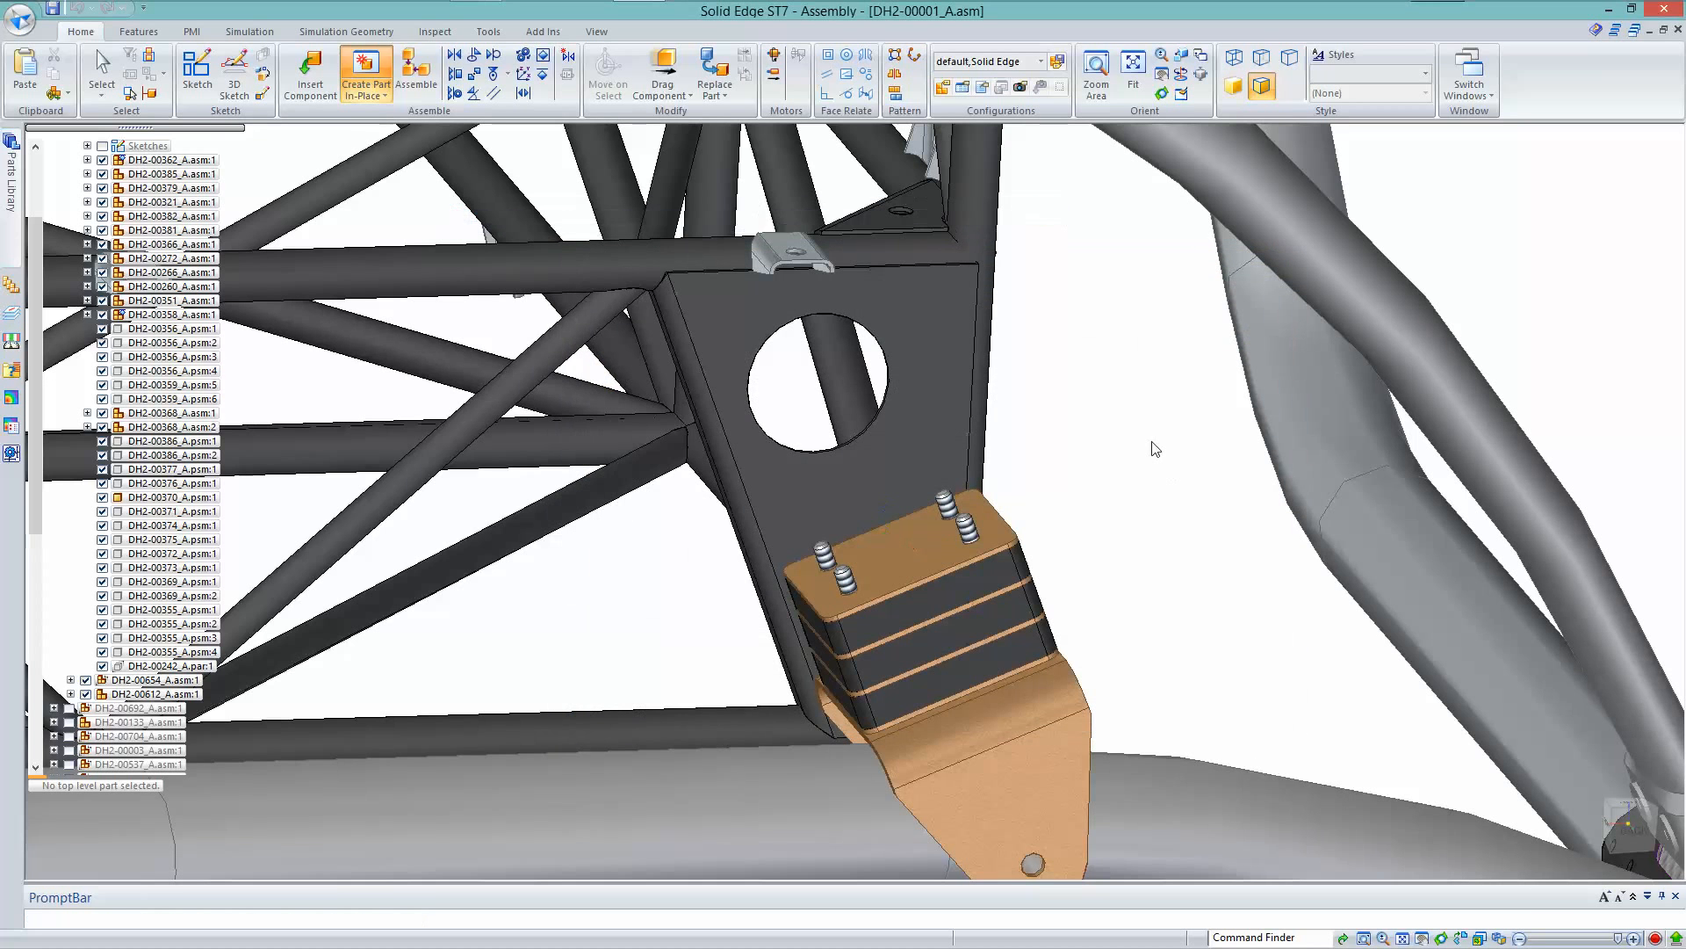
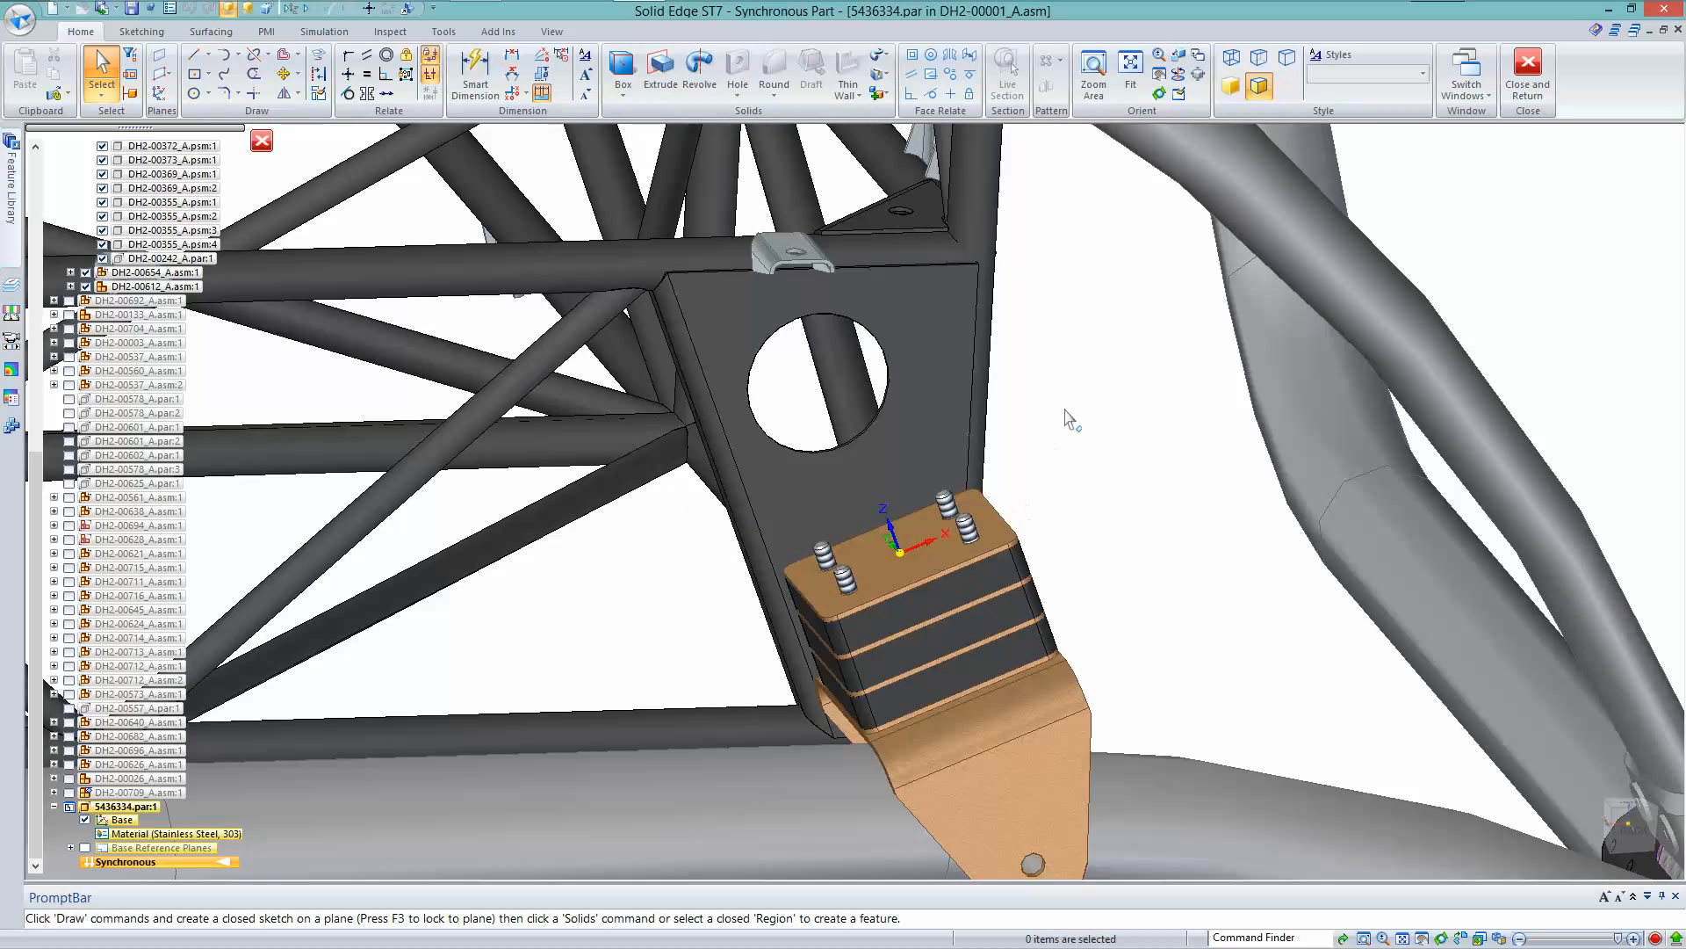
# Draw a 2-point box profile about 84 by 114 mm on the vertical plane through the origin, ending at the frame plate's upper corner
pyautogui.click(621, 71)
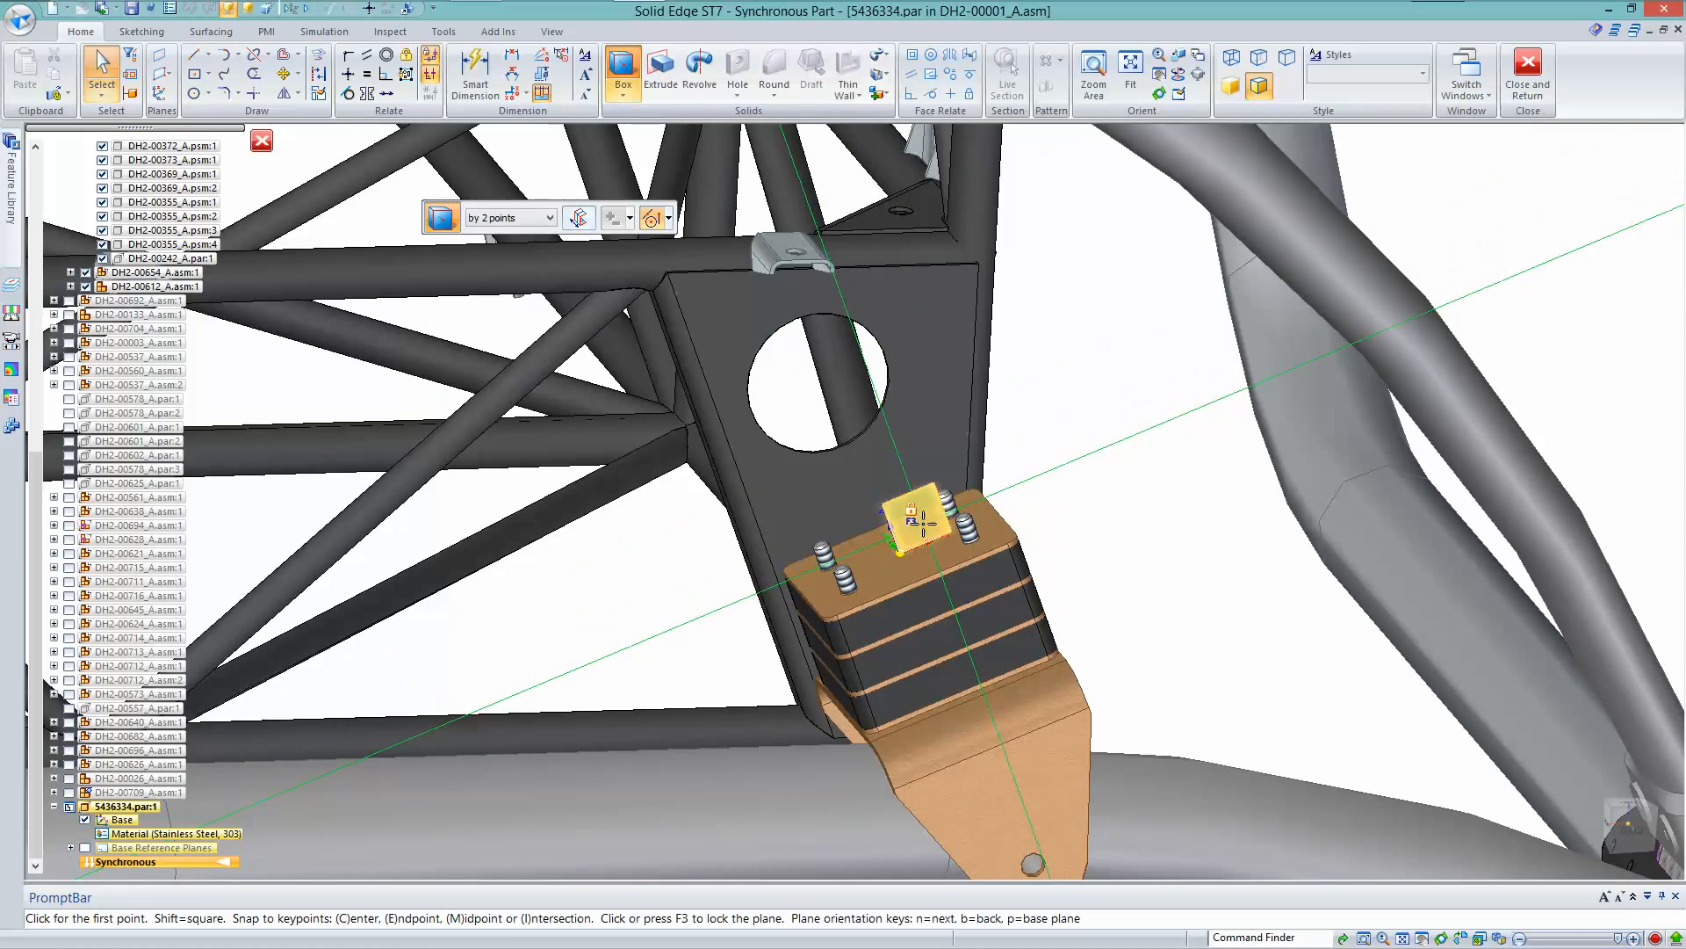
pyautogui.press('F3')
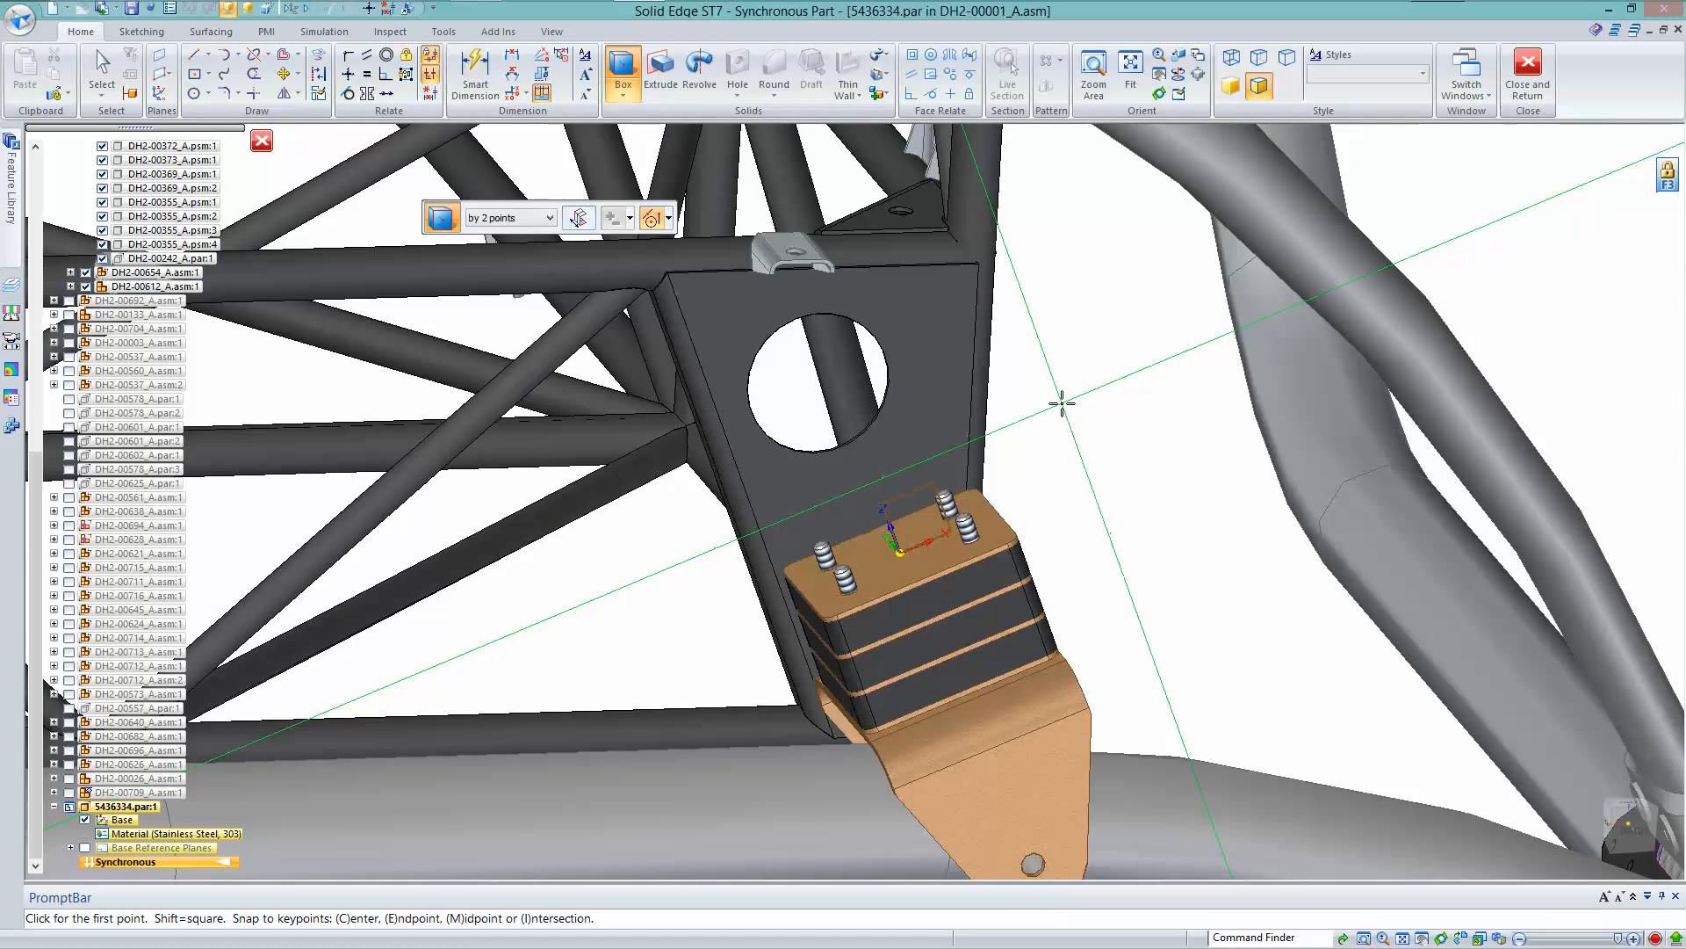
pyautogui.hotkey('ctrl', 'h')
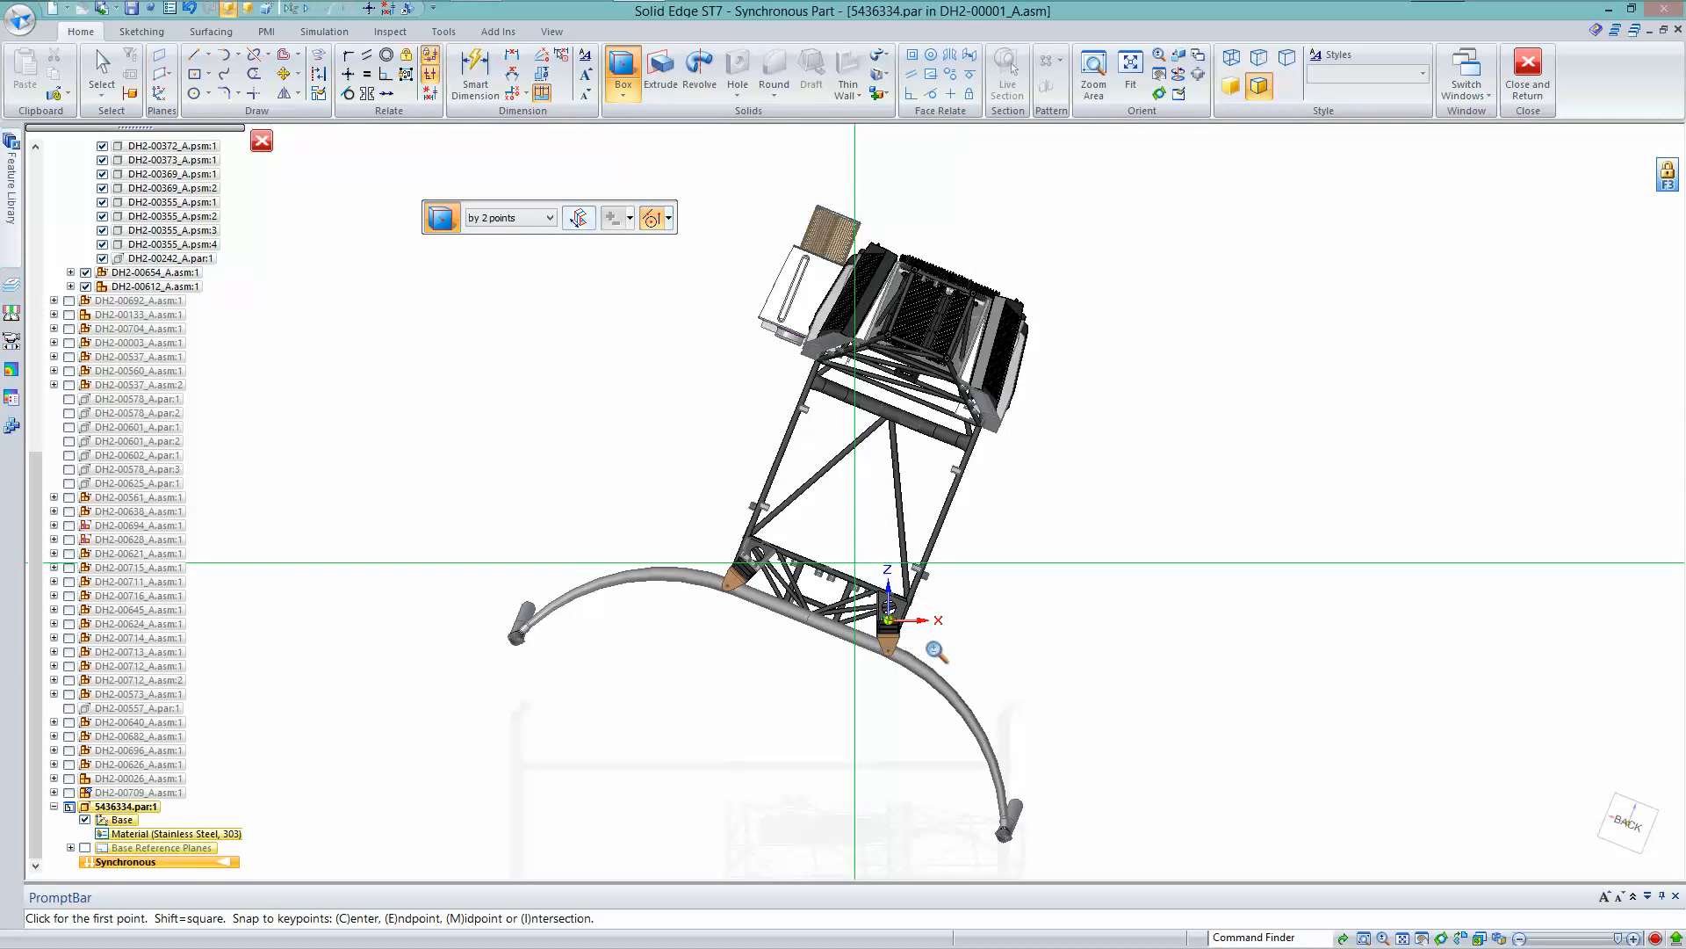
pyautogui.scroll(5, 929, 646)
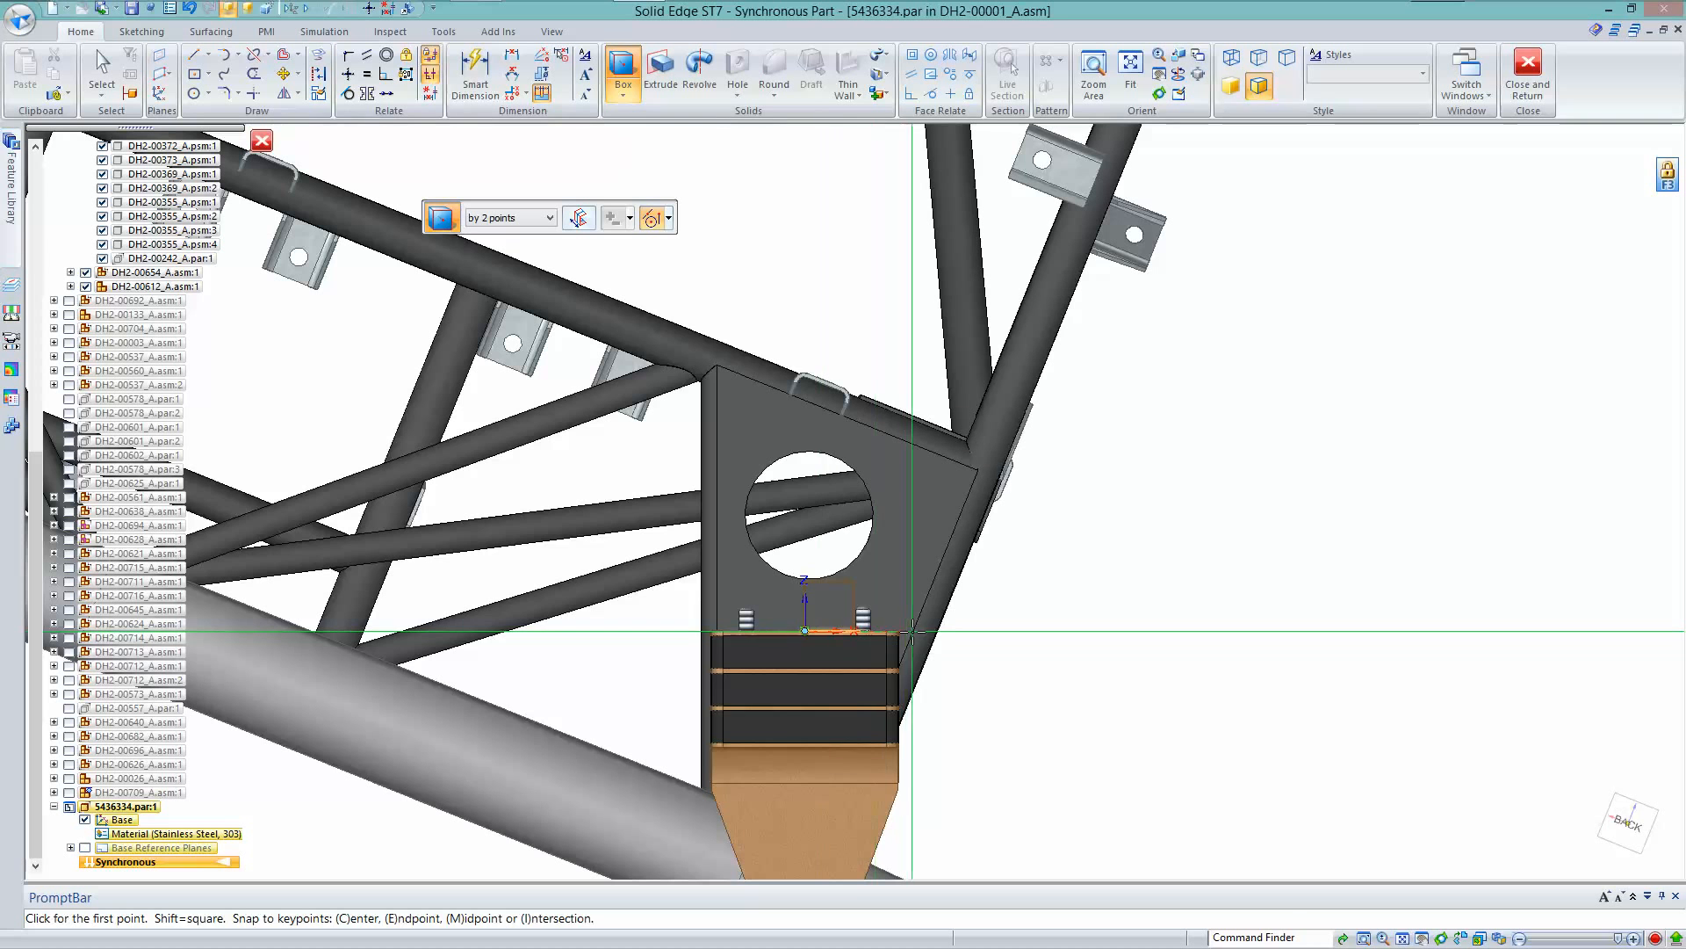
pyautogui.click(914, 630)
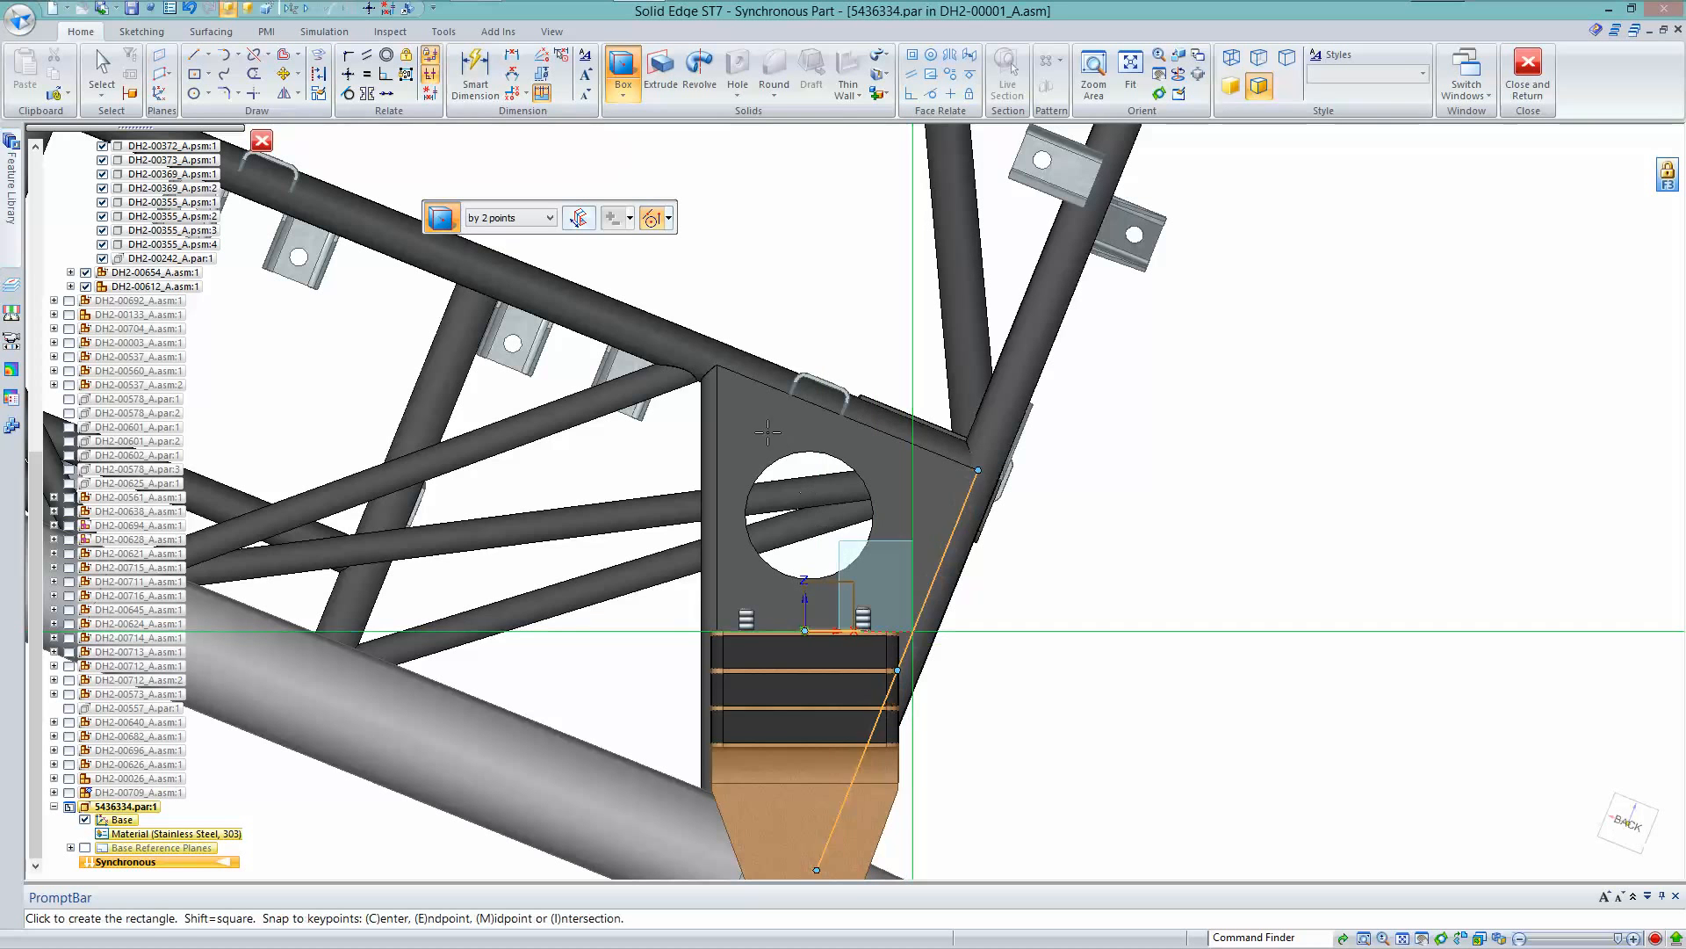
pyautogui.click(716, 364)
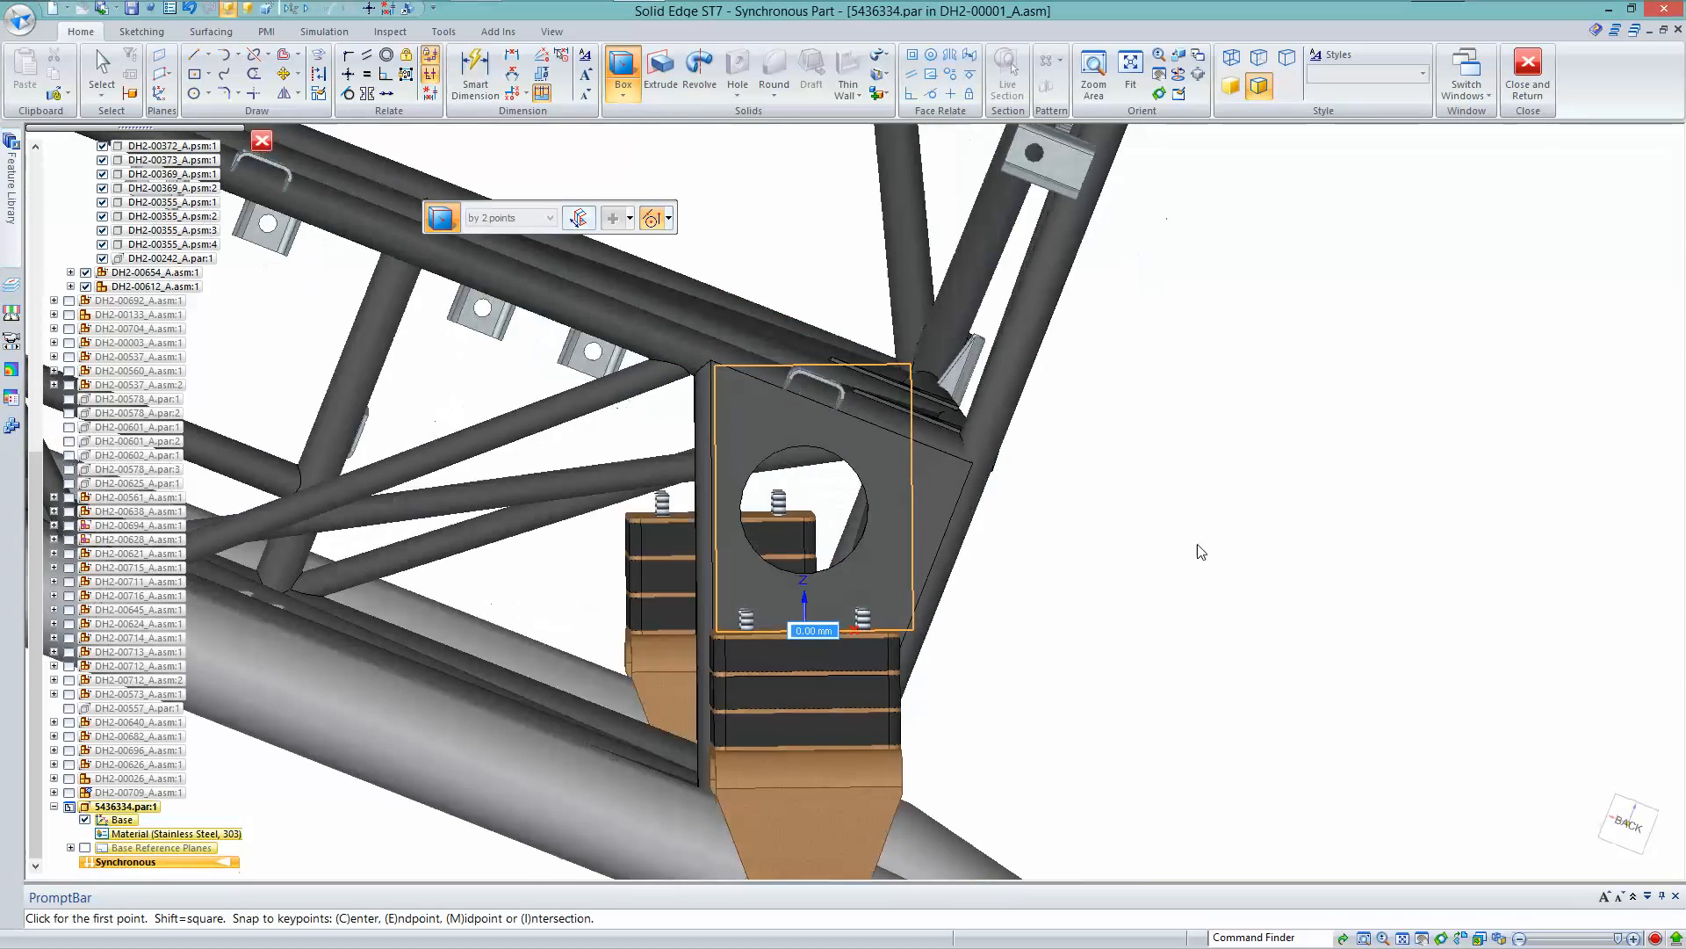
# Extend the box symmetrically about its profile plane up to the front edge of the mount's top plate
pyautogui.moveTo(1201, 551); pyautogui.dragTo(1182, 582, button='middle')
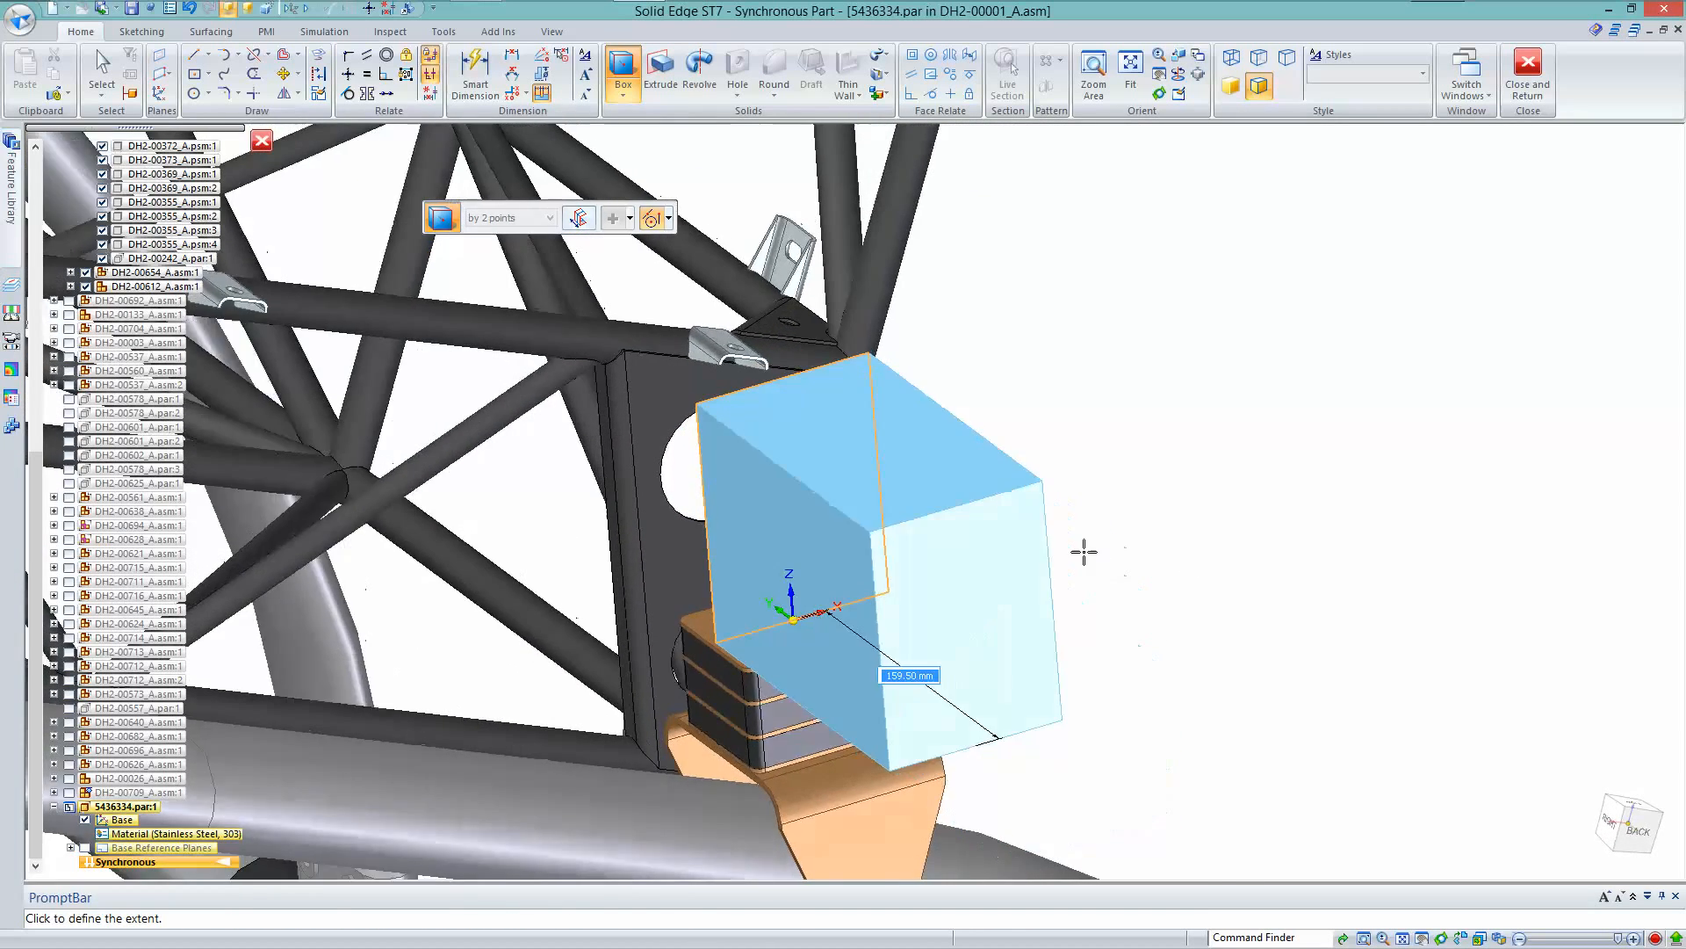
pyautogui.moveTo(1083, 552); pyautogui.dragTo(1095, 493, button='middle')
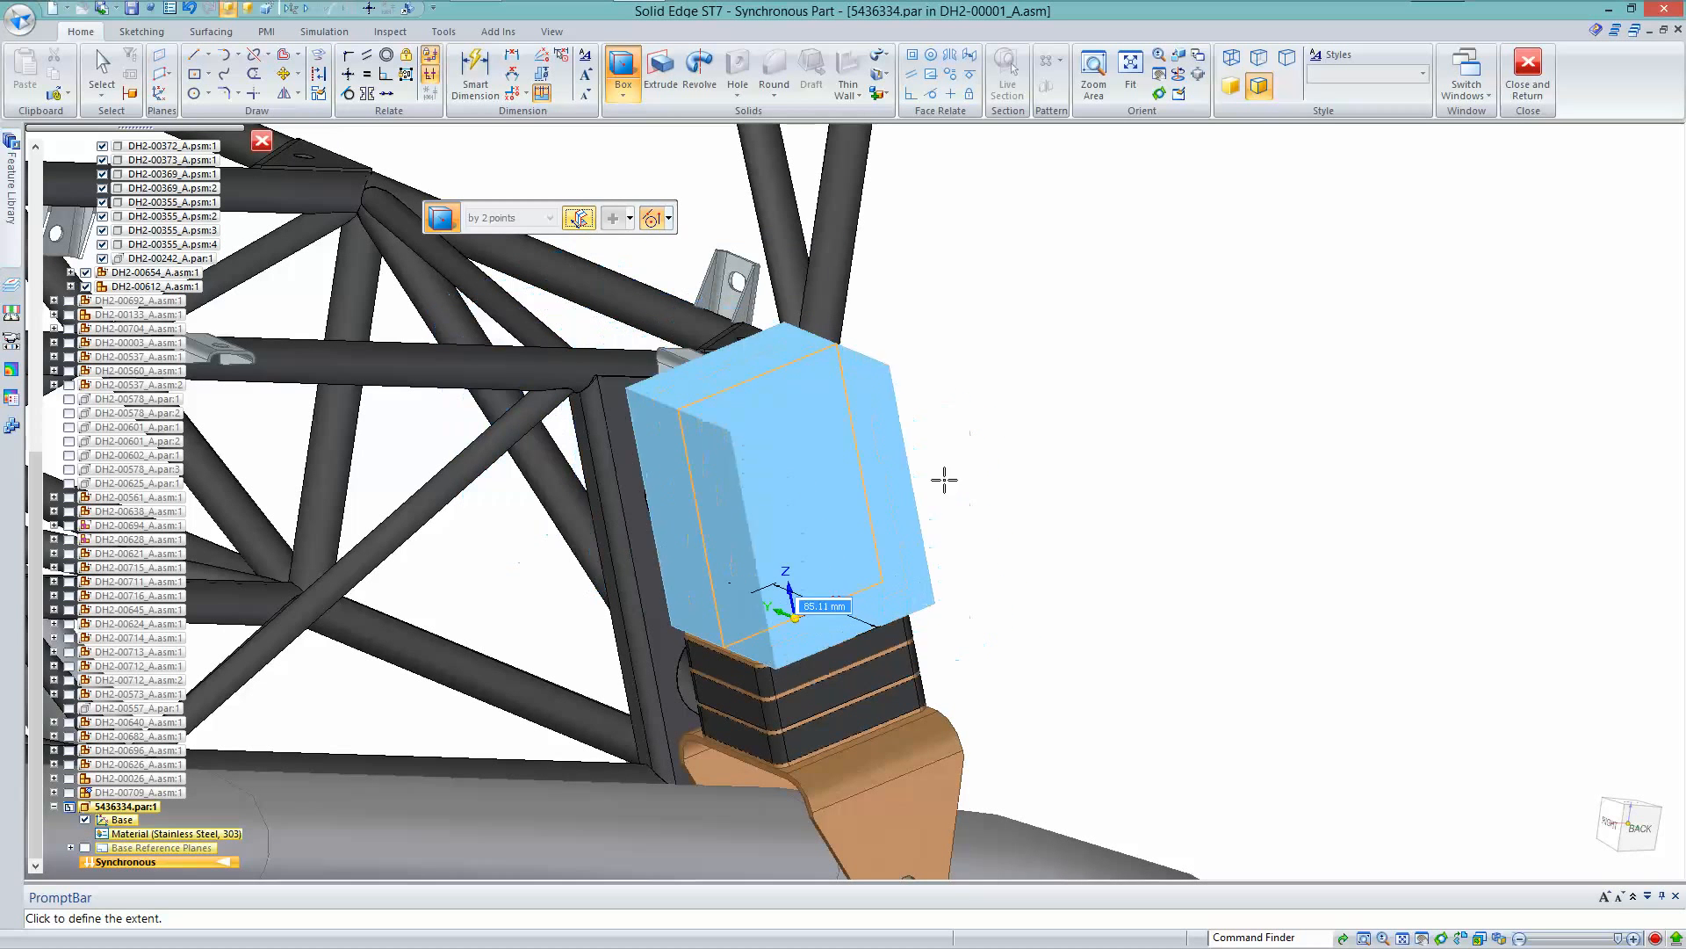
pyautogui.click(771, 662)
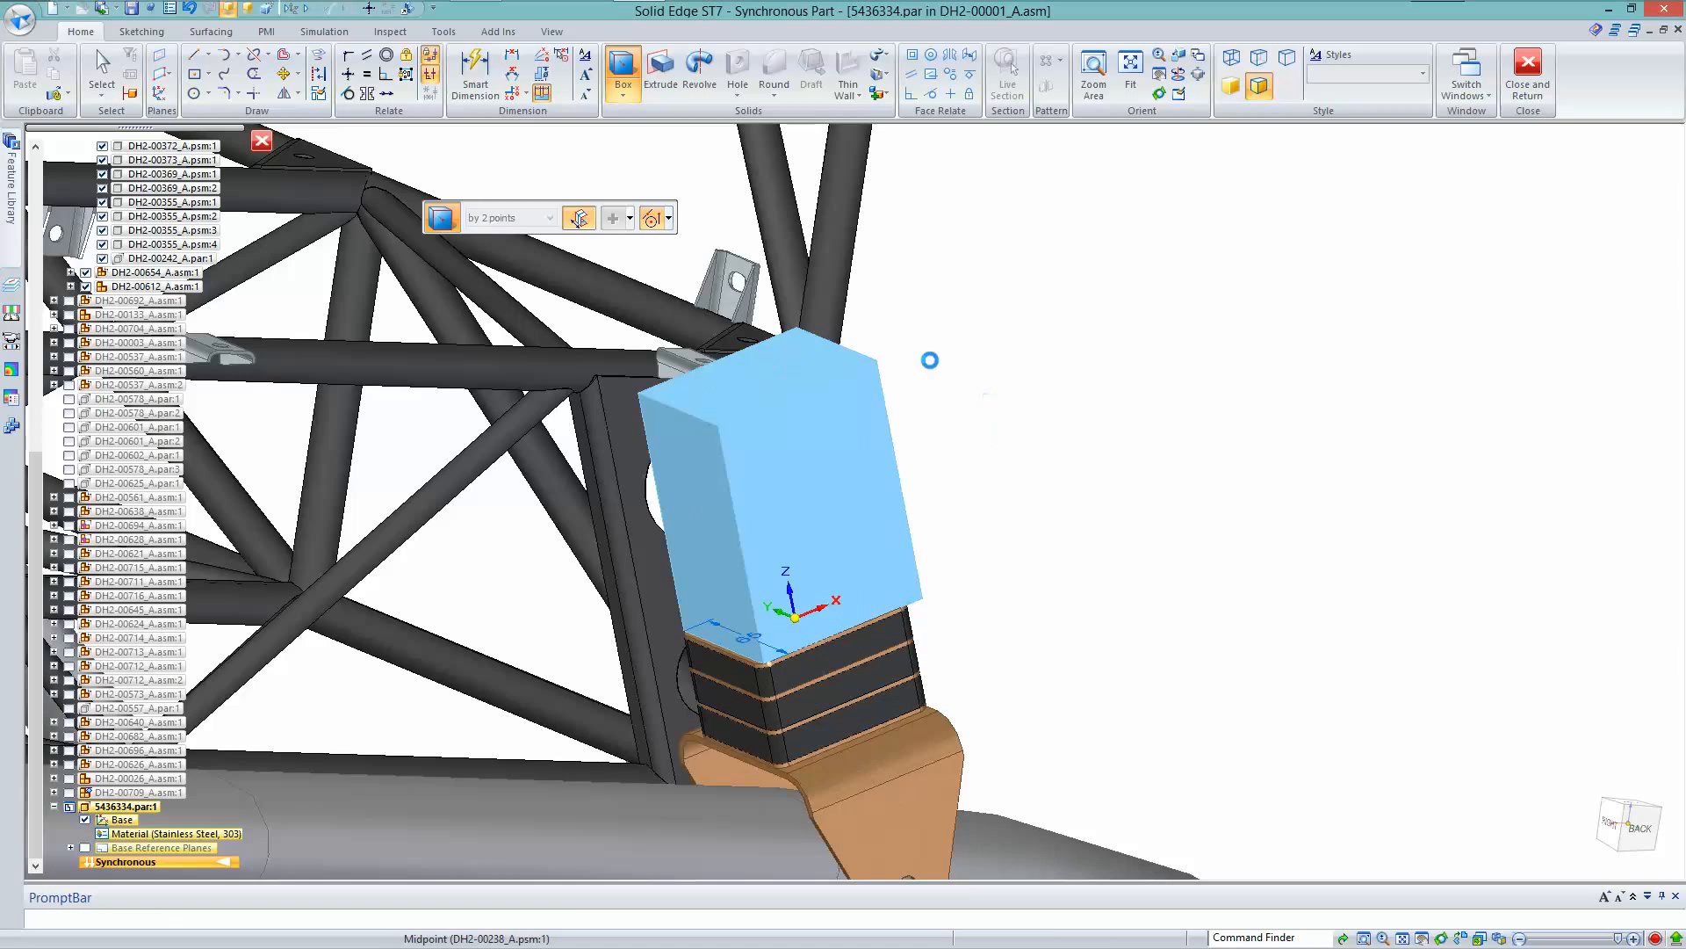
# Move the box's rear face back to the frame, leaving its front face in place
pyautogui.moveTo(1025, 366); pyautogui.dragTo(1176, 353, button='middle')
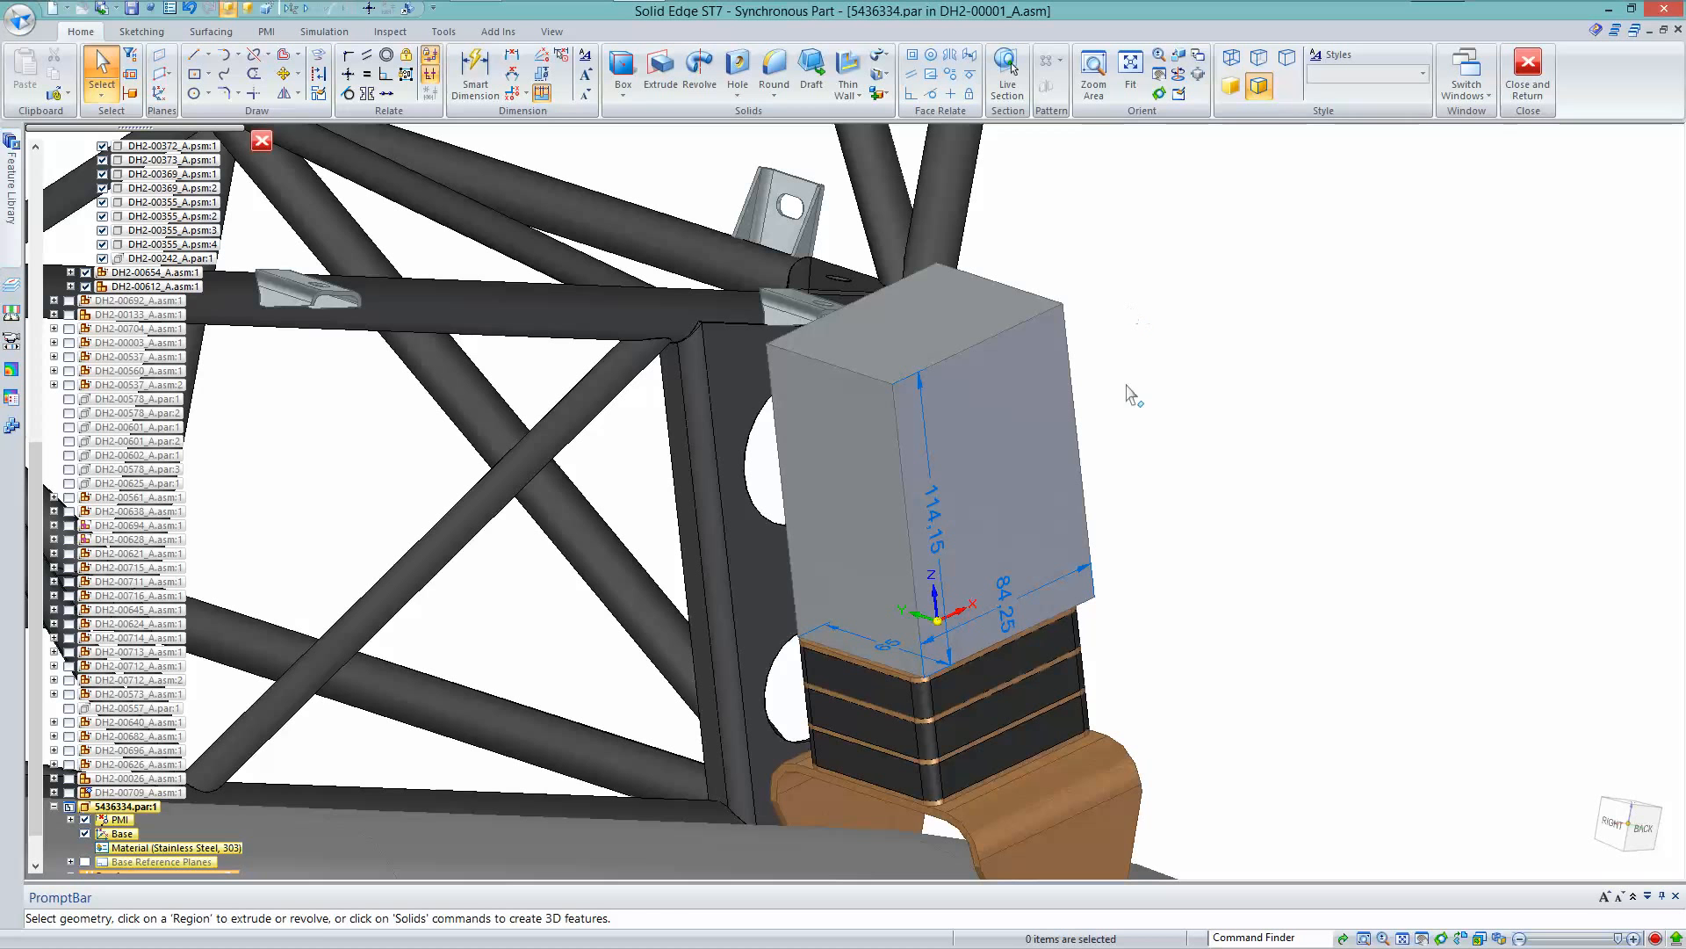
pyautogui.rightClick(799, 551)
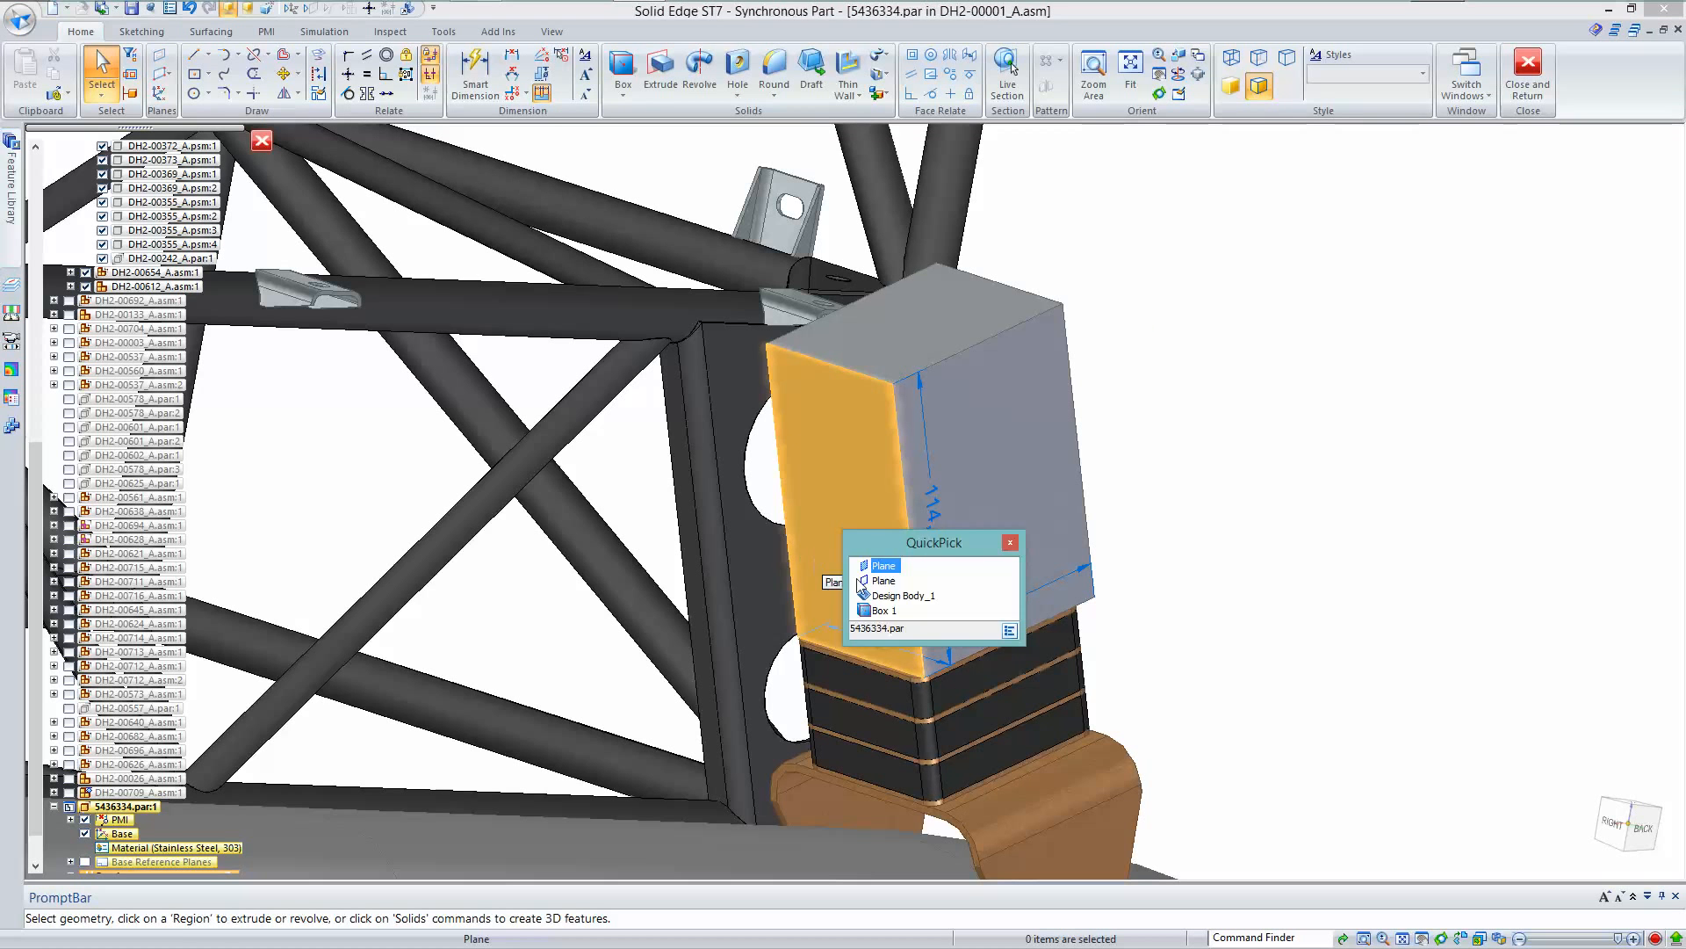
pyautogui.click(868, 577)
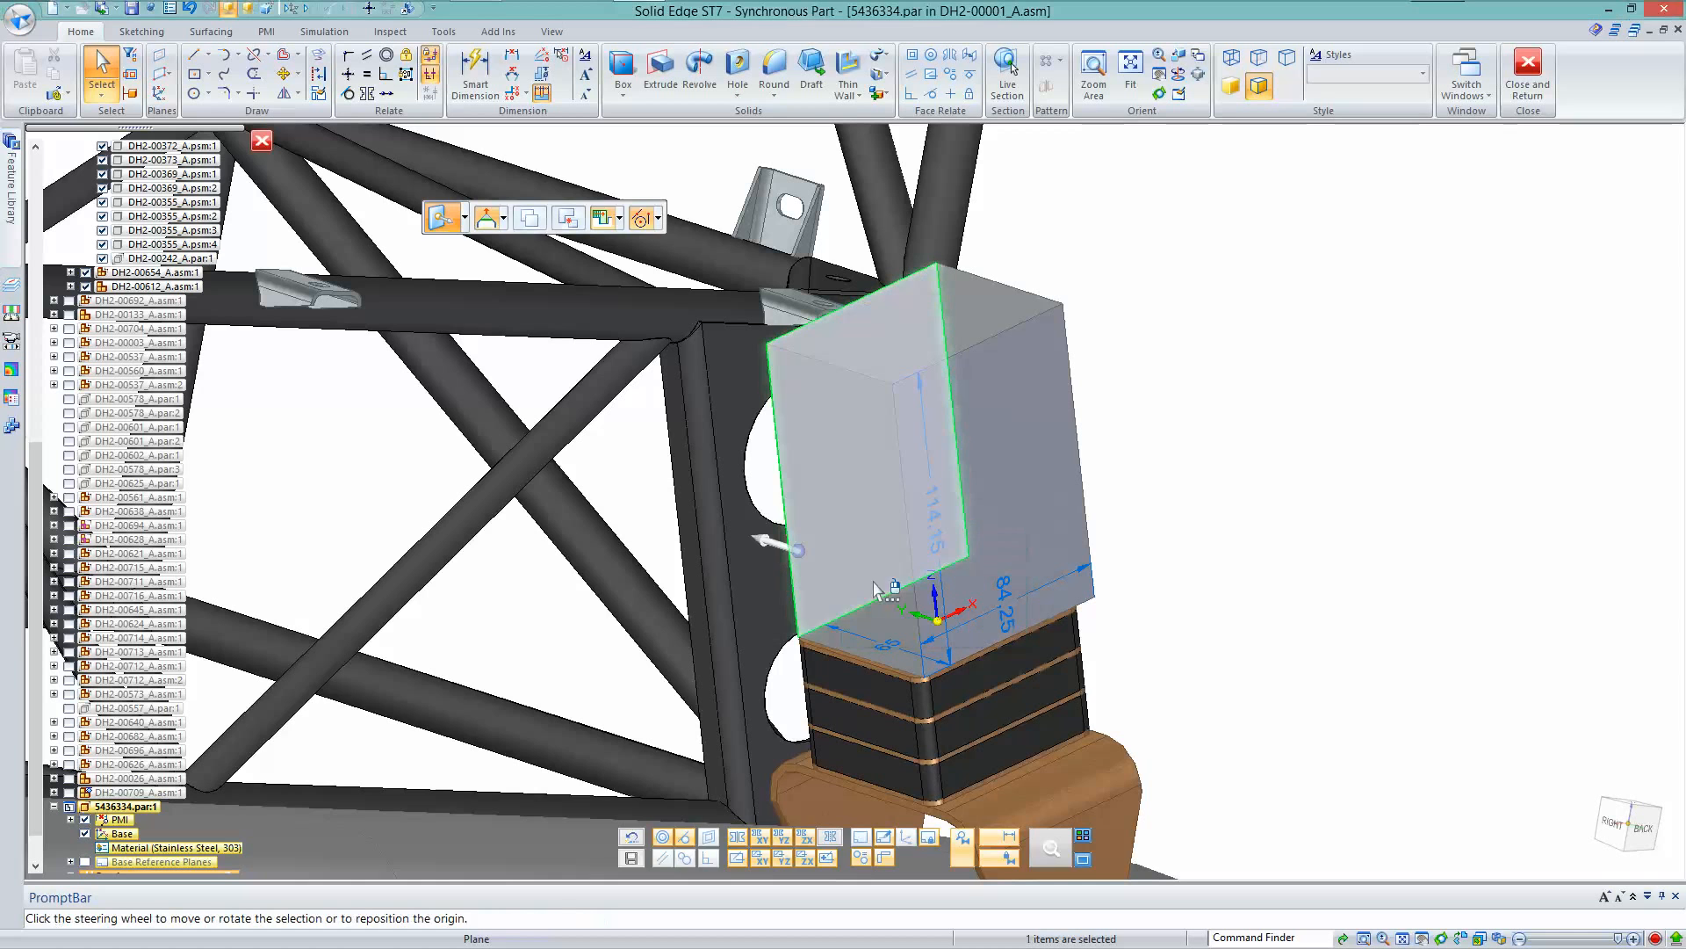
pyautogui.click(773, 548)
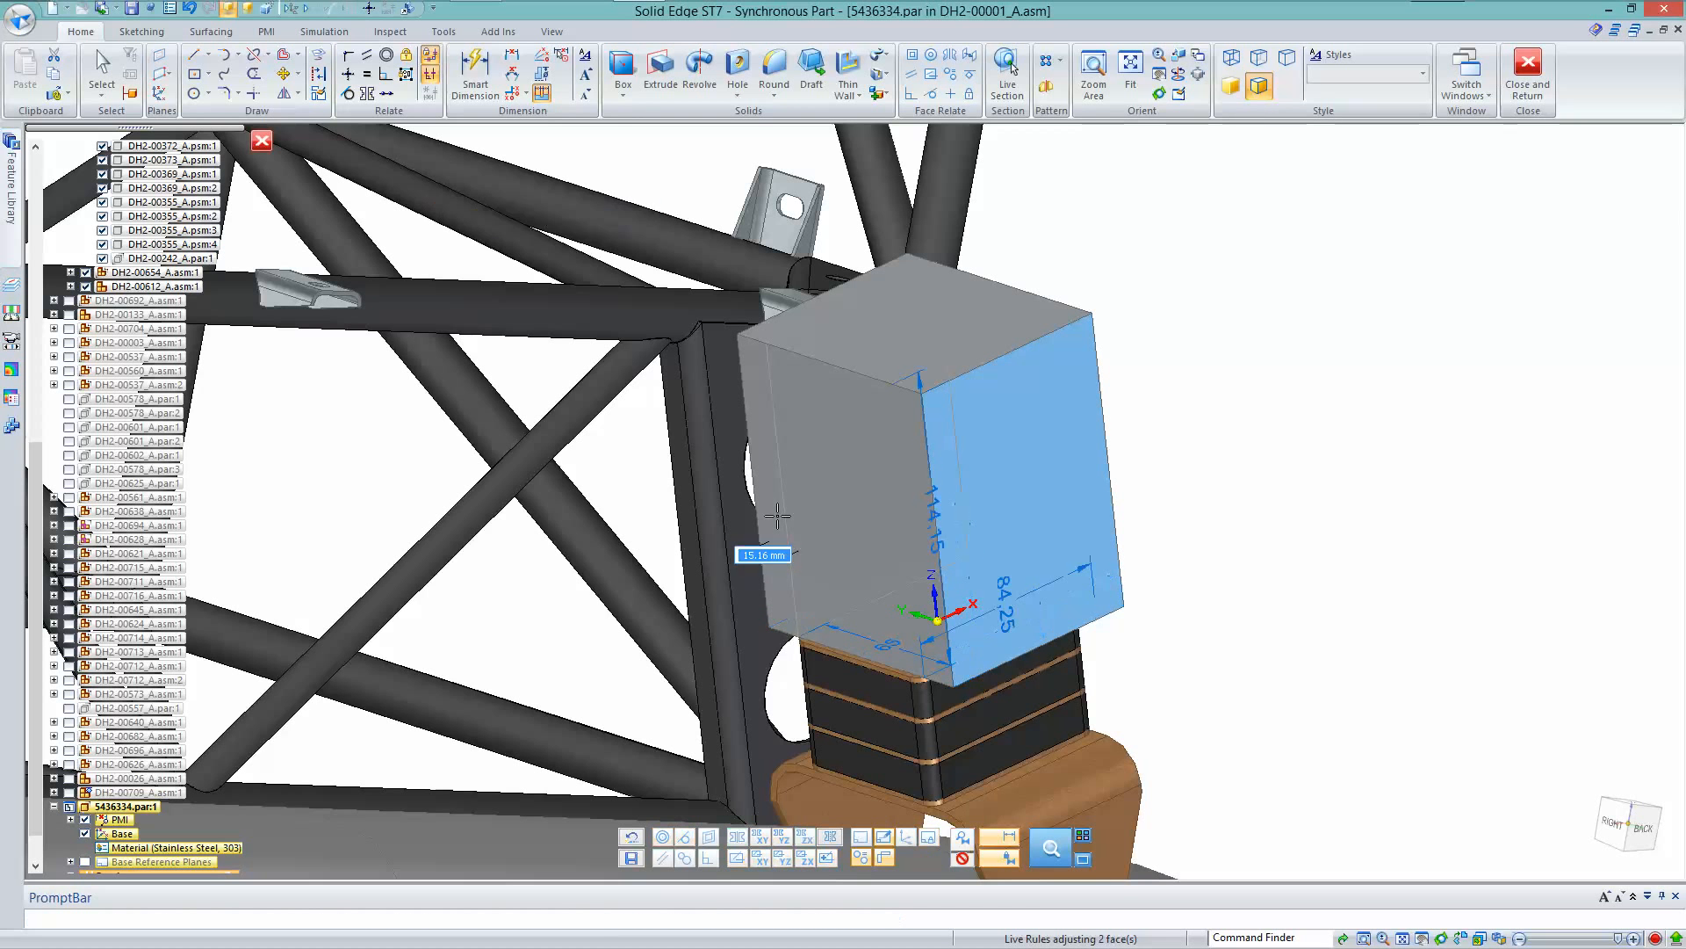
pyautogui.click(752, 502)
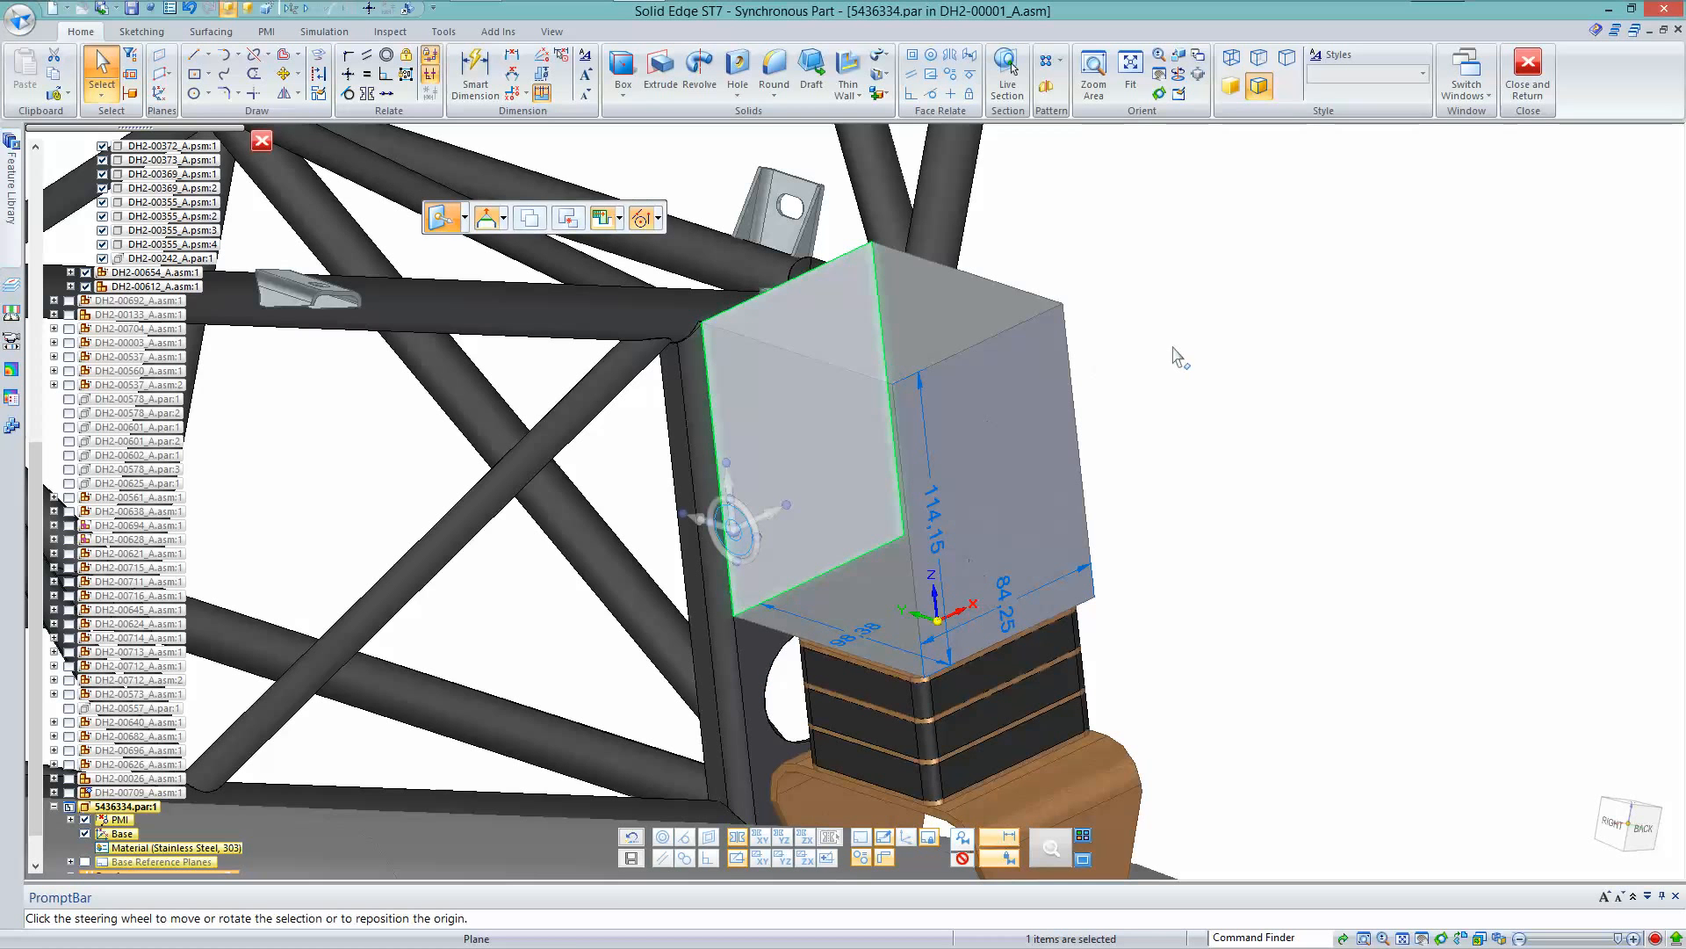
pyautogui.press('Escape')
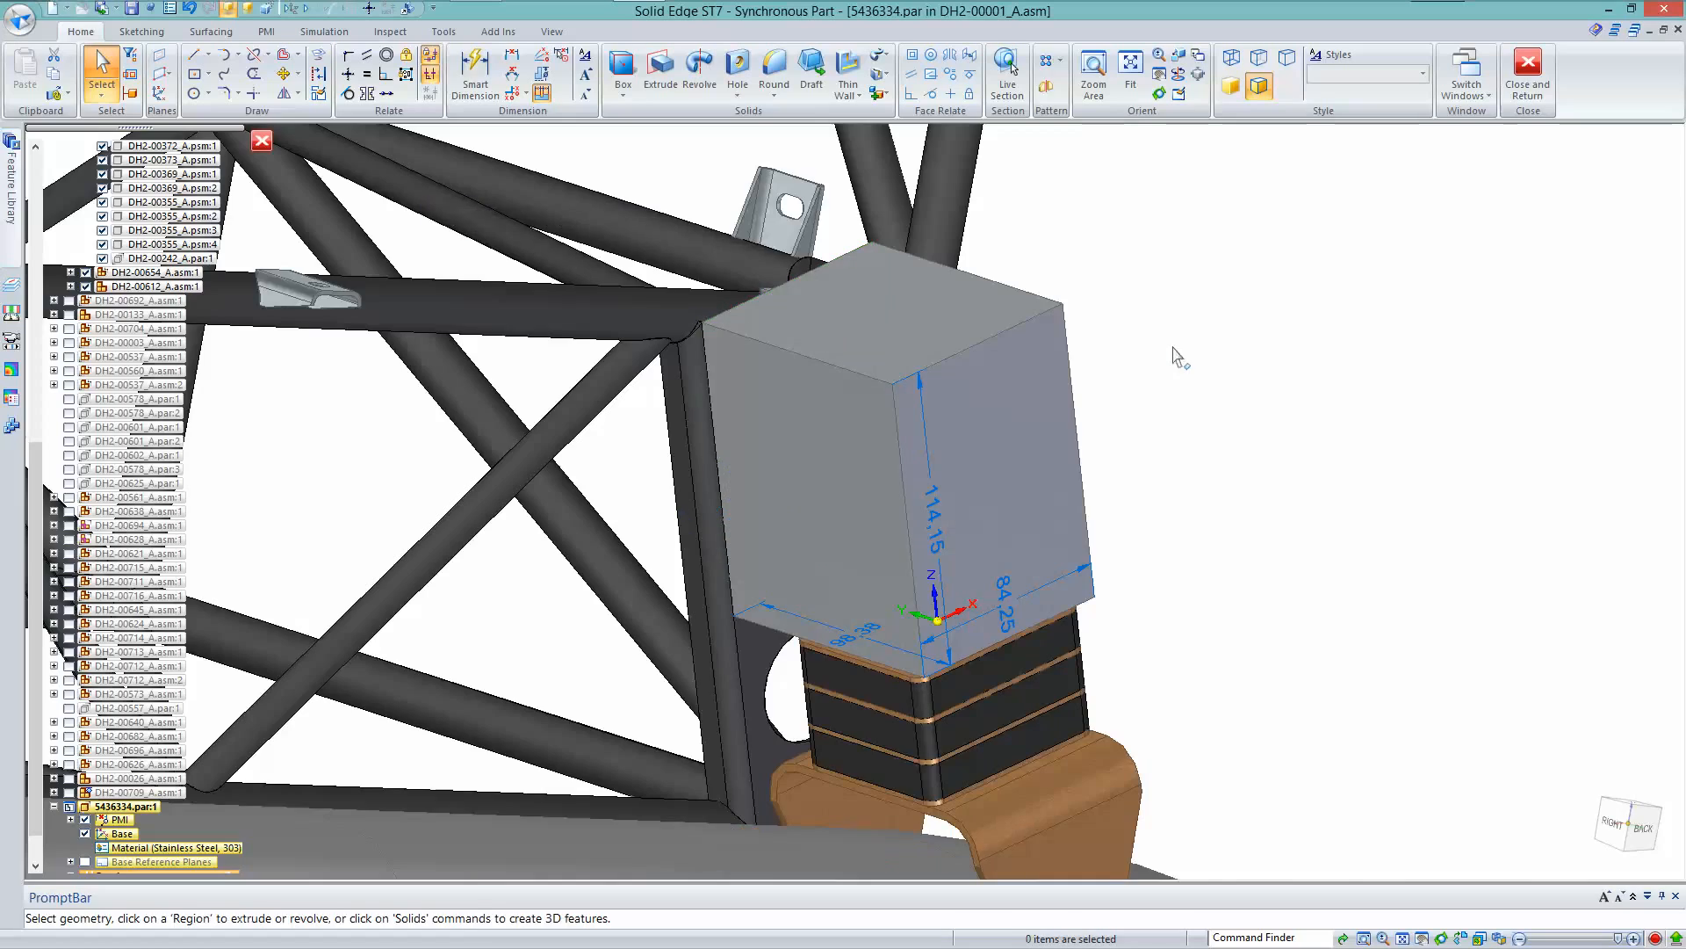
# Make the box's end face coplanar with the adjacent flat face of frame part DH2-00370_A
pyautogui.moveTo(1290, 389); pyautogui.dragTo(1283, 762, button='middle')
pyautogui.rightClick(1280, 759)
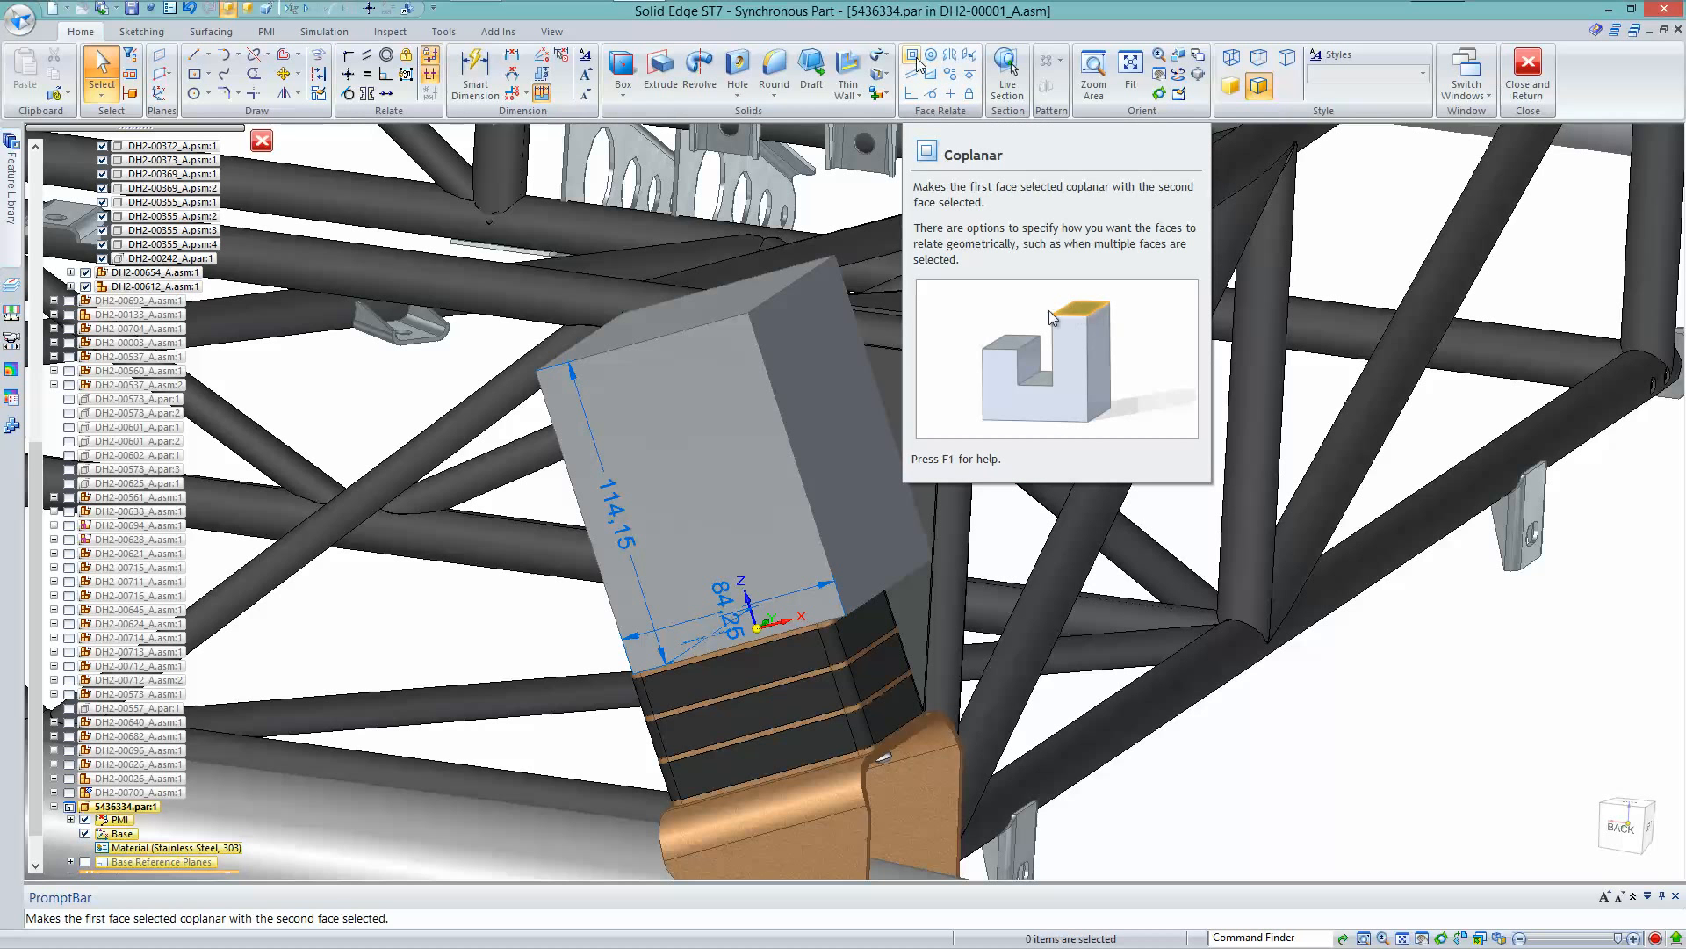
pyautogui.click(915, 59)
pyautogui.click(895, 509)
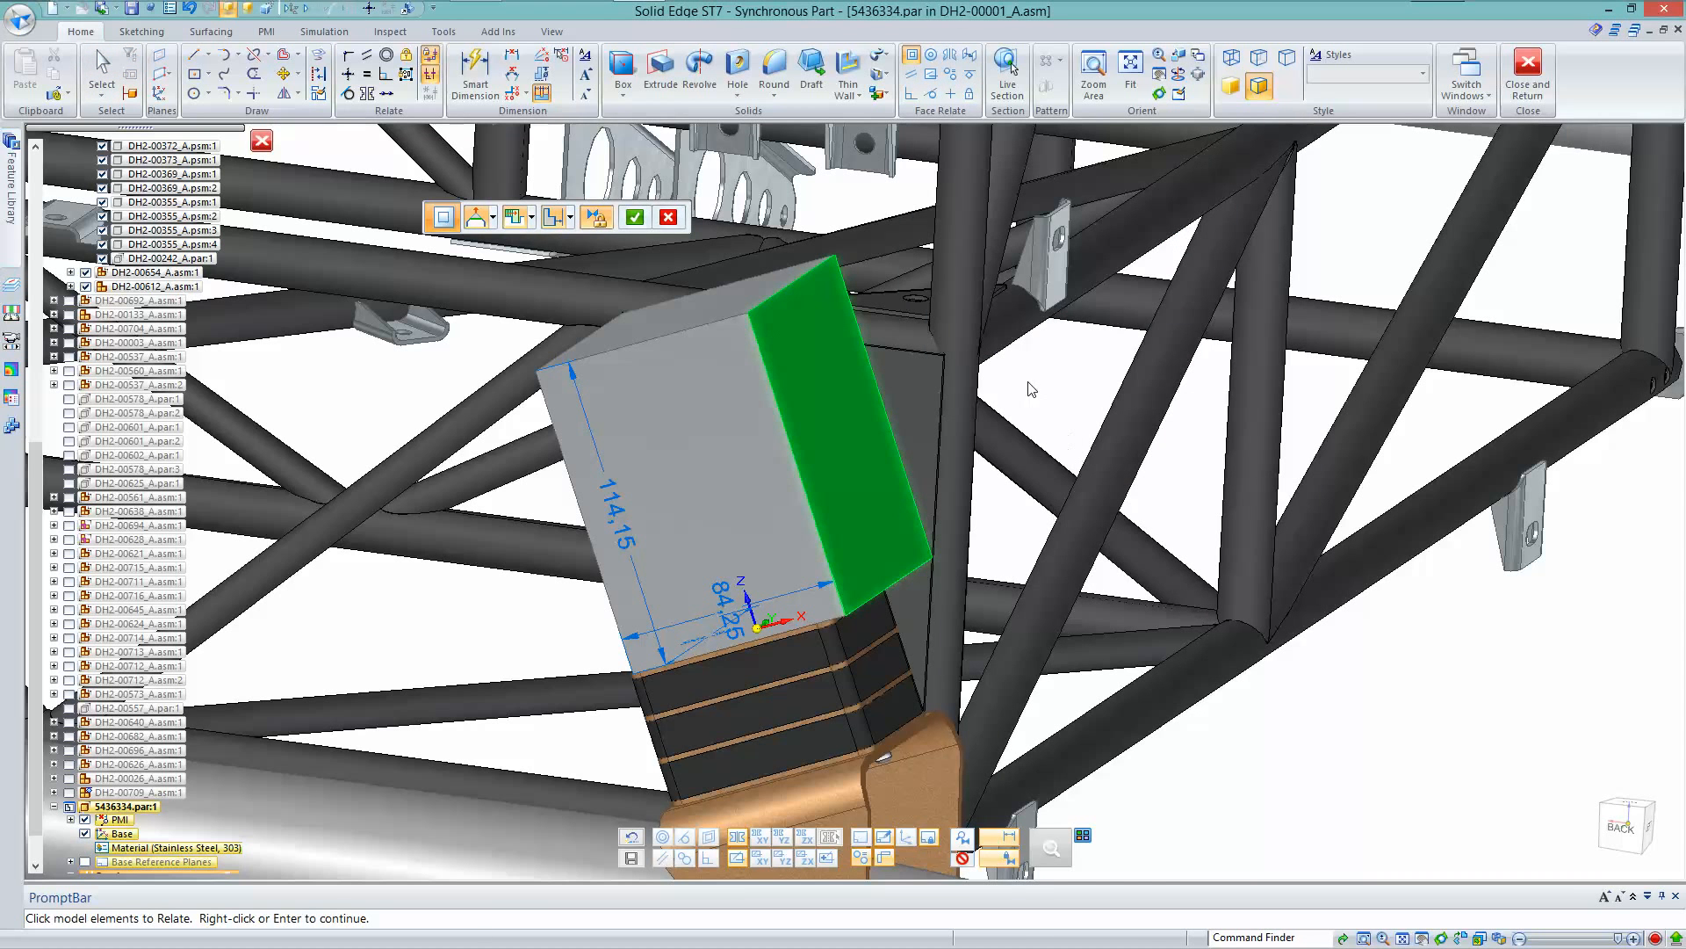
pyautogui.moveTo(1052, 396); pyautogui.dragTo(1112, 482, button='middle')
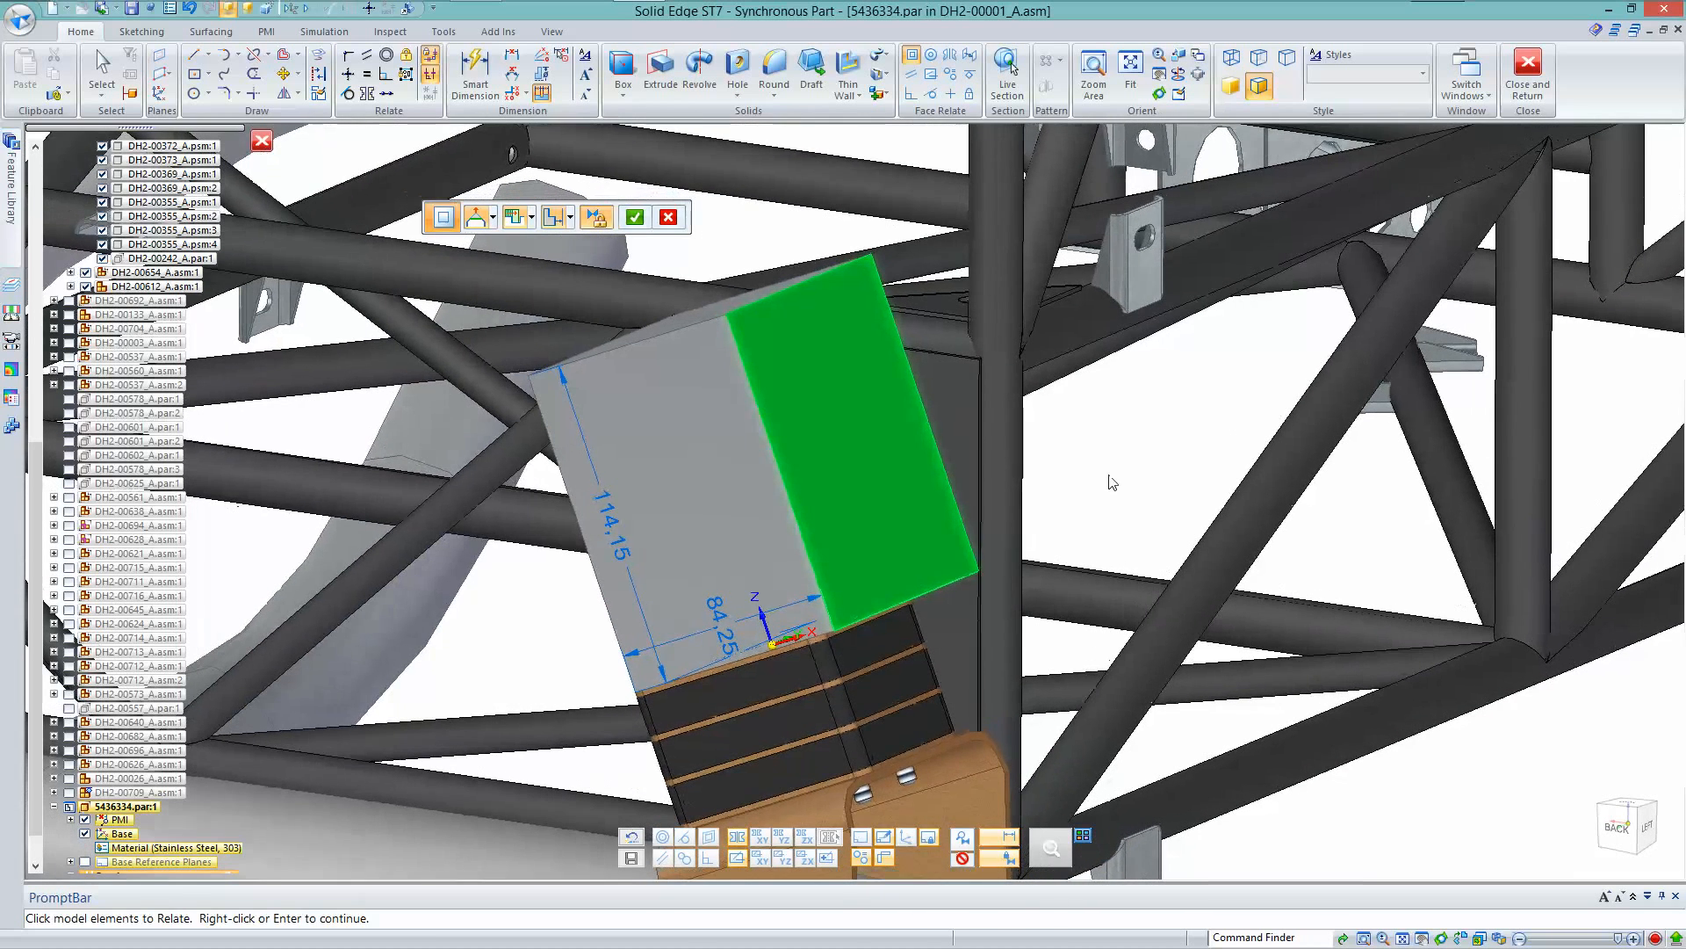
pyautogui.rightClick(1112, 482)
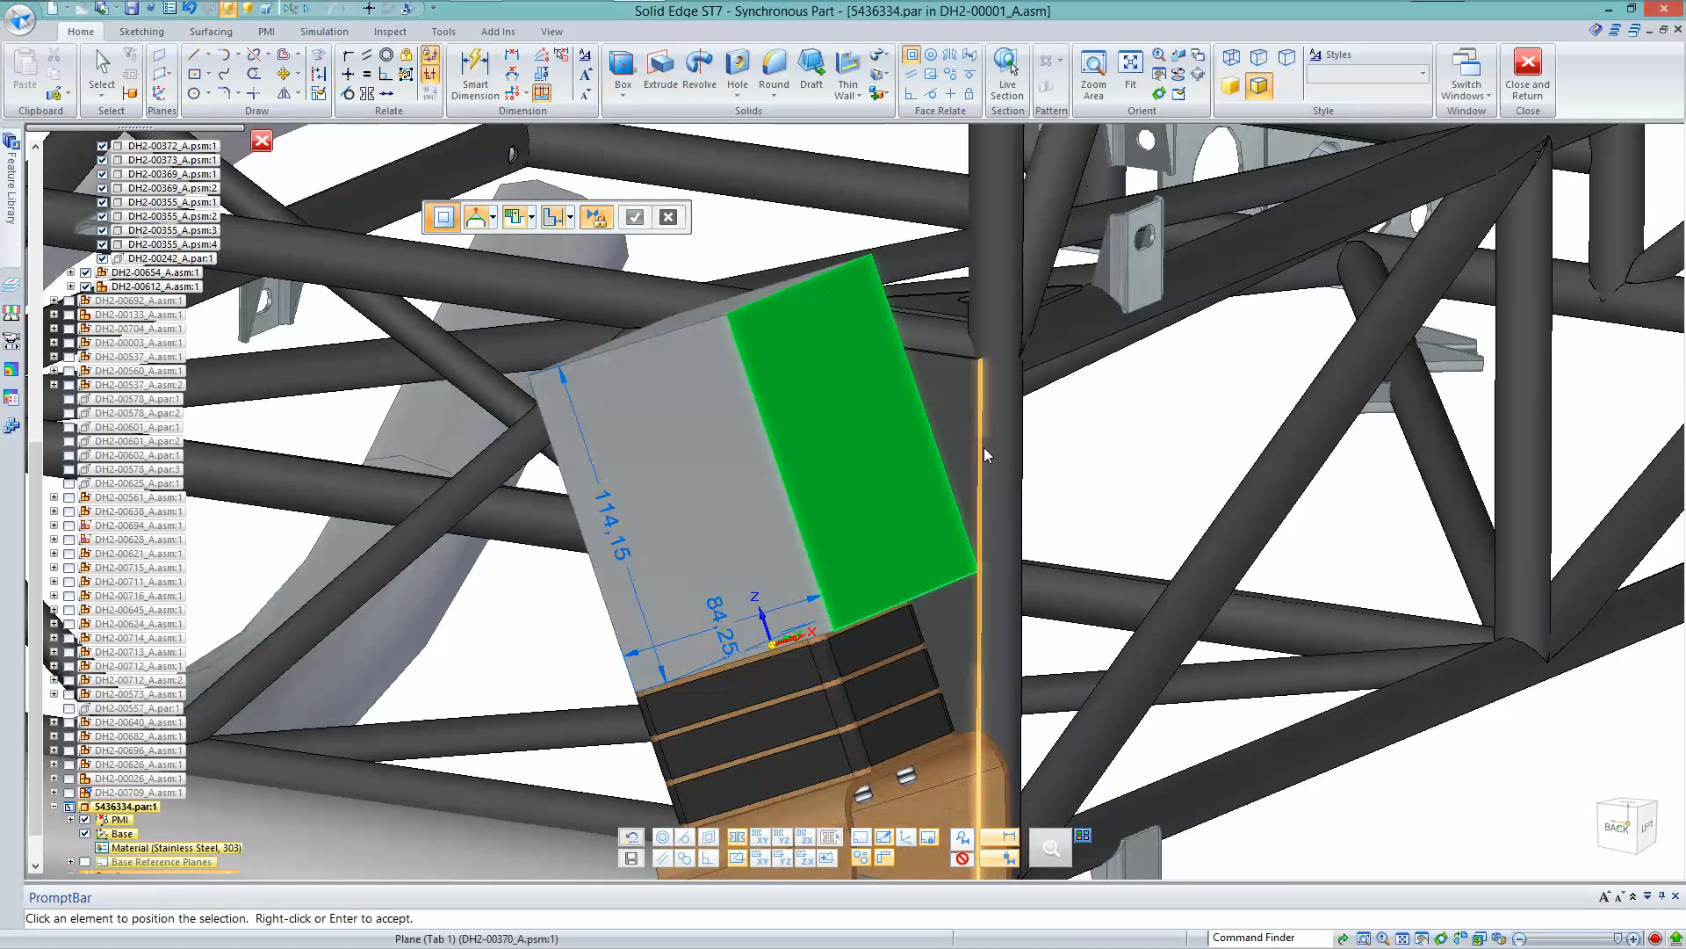
pyautogui.click(1103, 475)
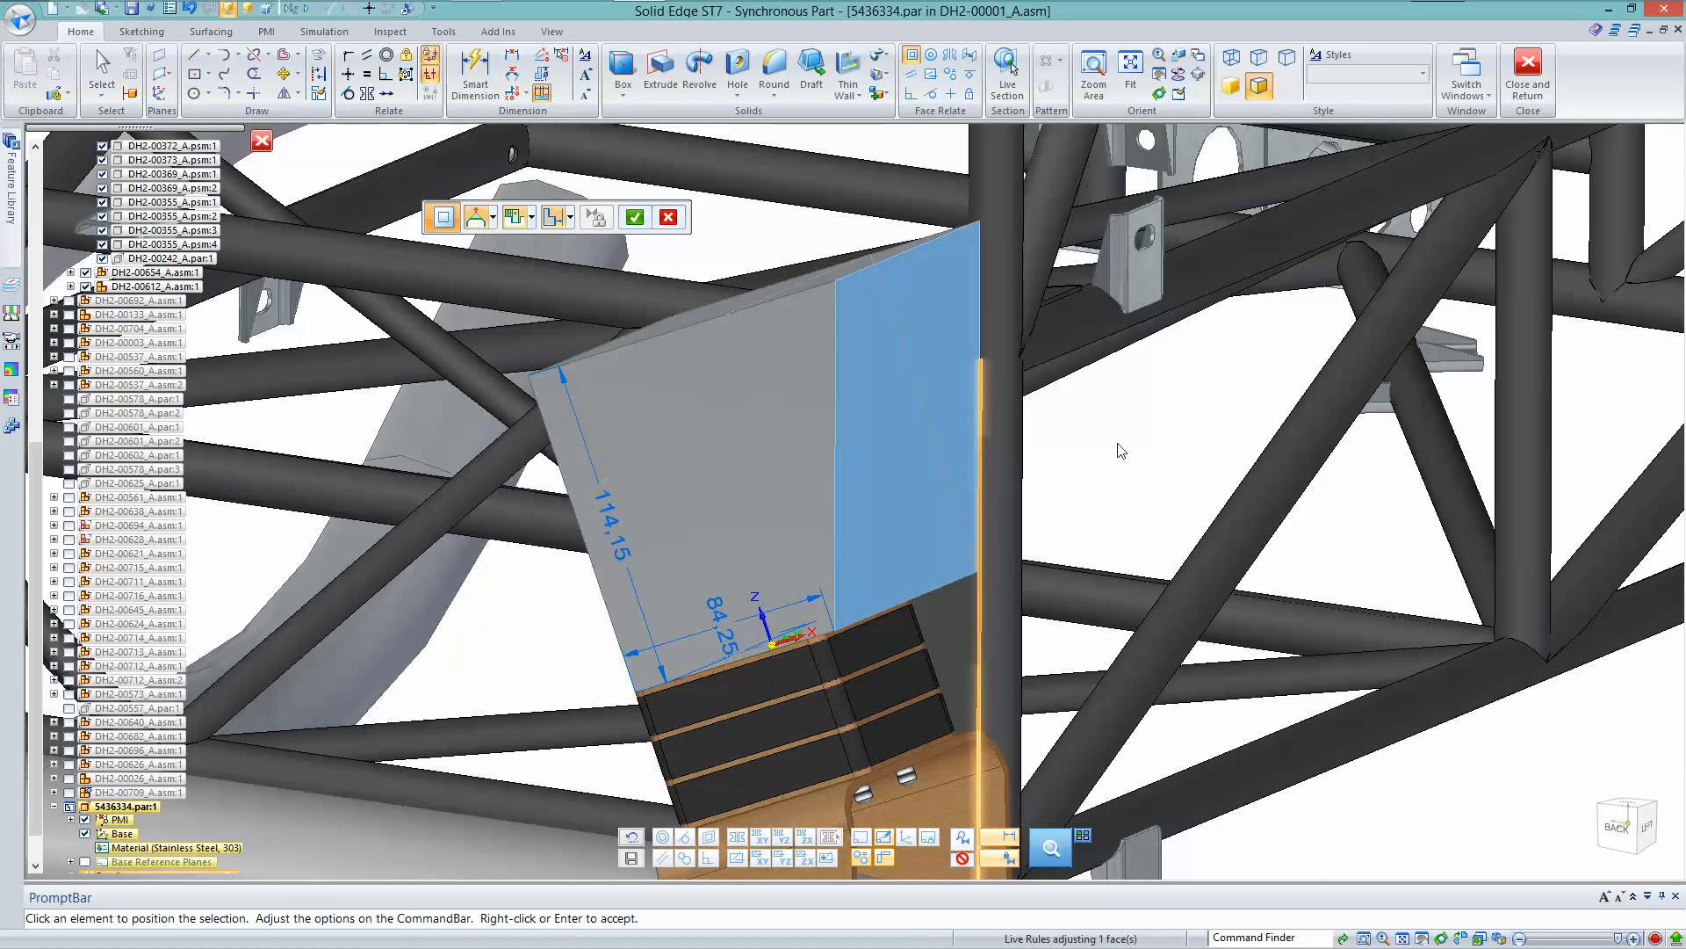
pyautogui.rightClick(1121, 457)
pyautogui.moveTo(1123, 474); pyautogui.dragTo(1219, 466, button='middle')
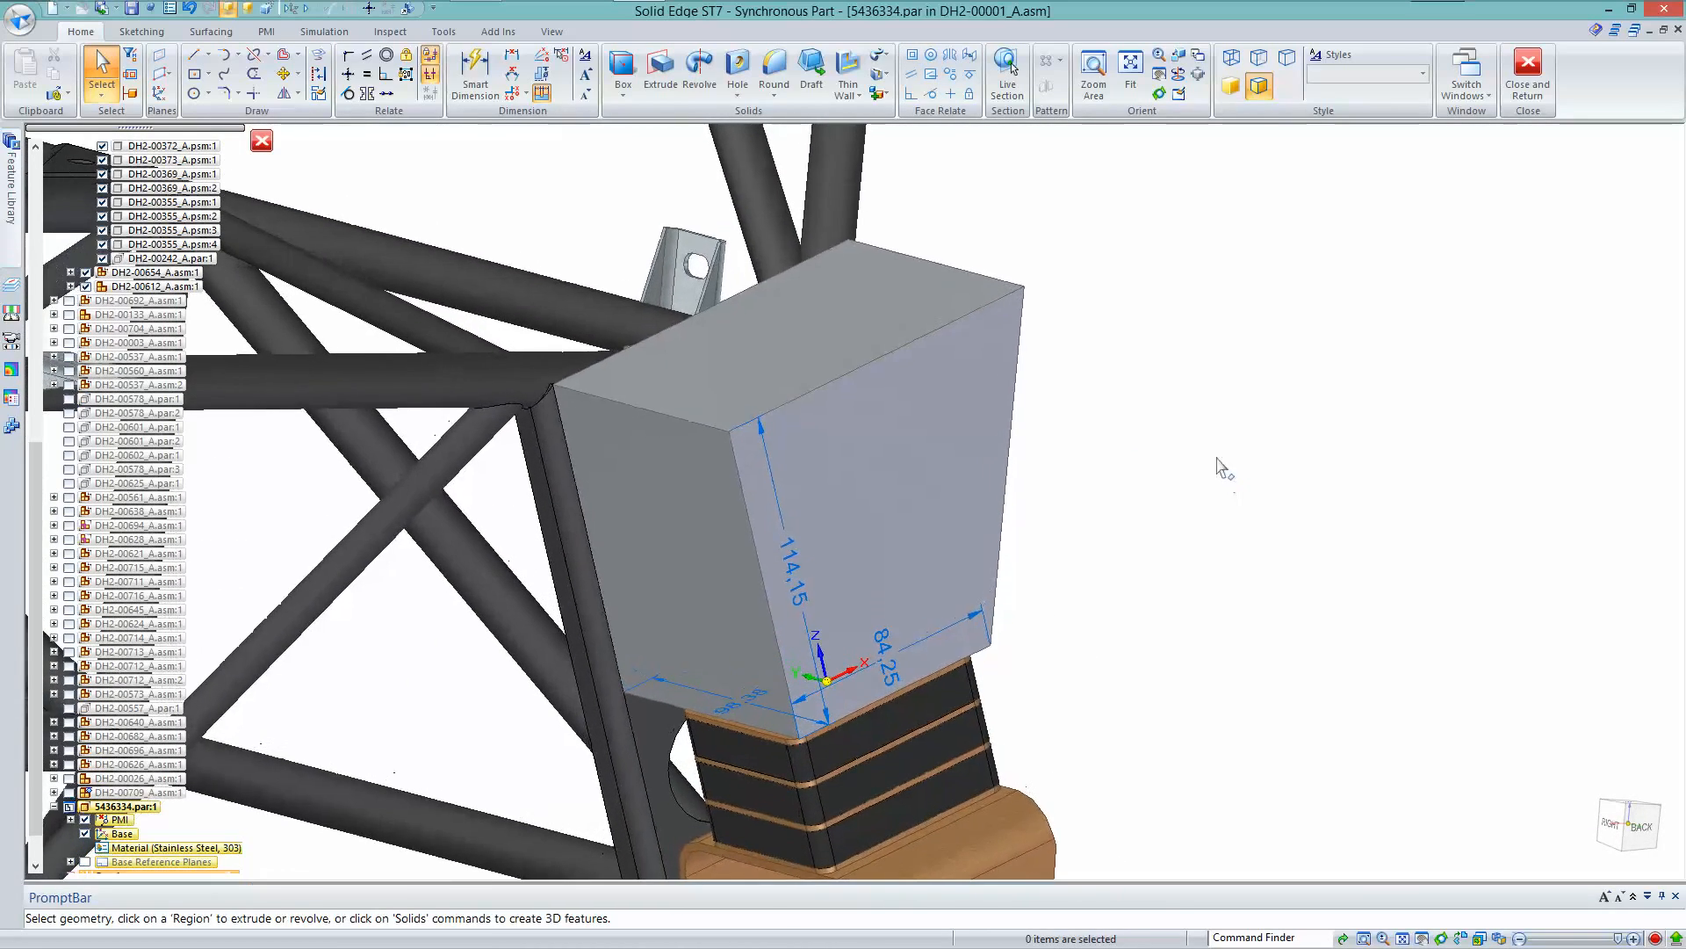
pyautogui.click(806, 355)
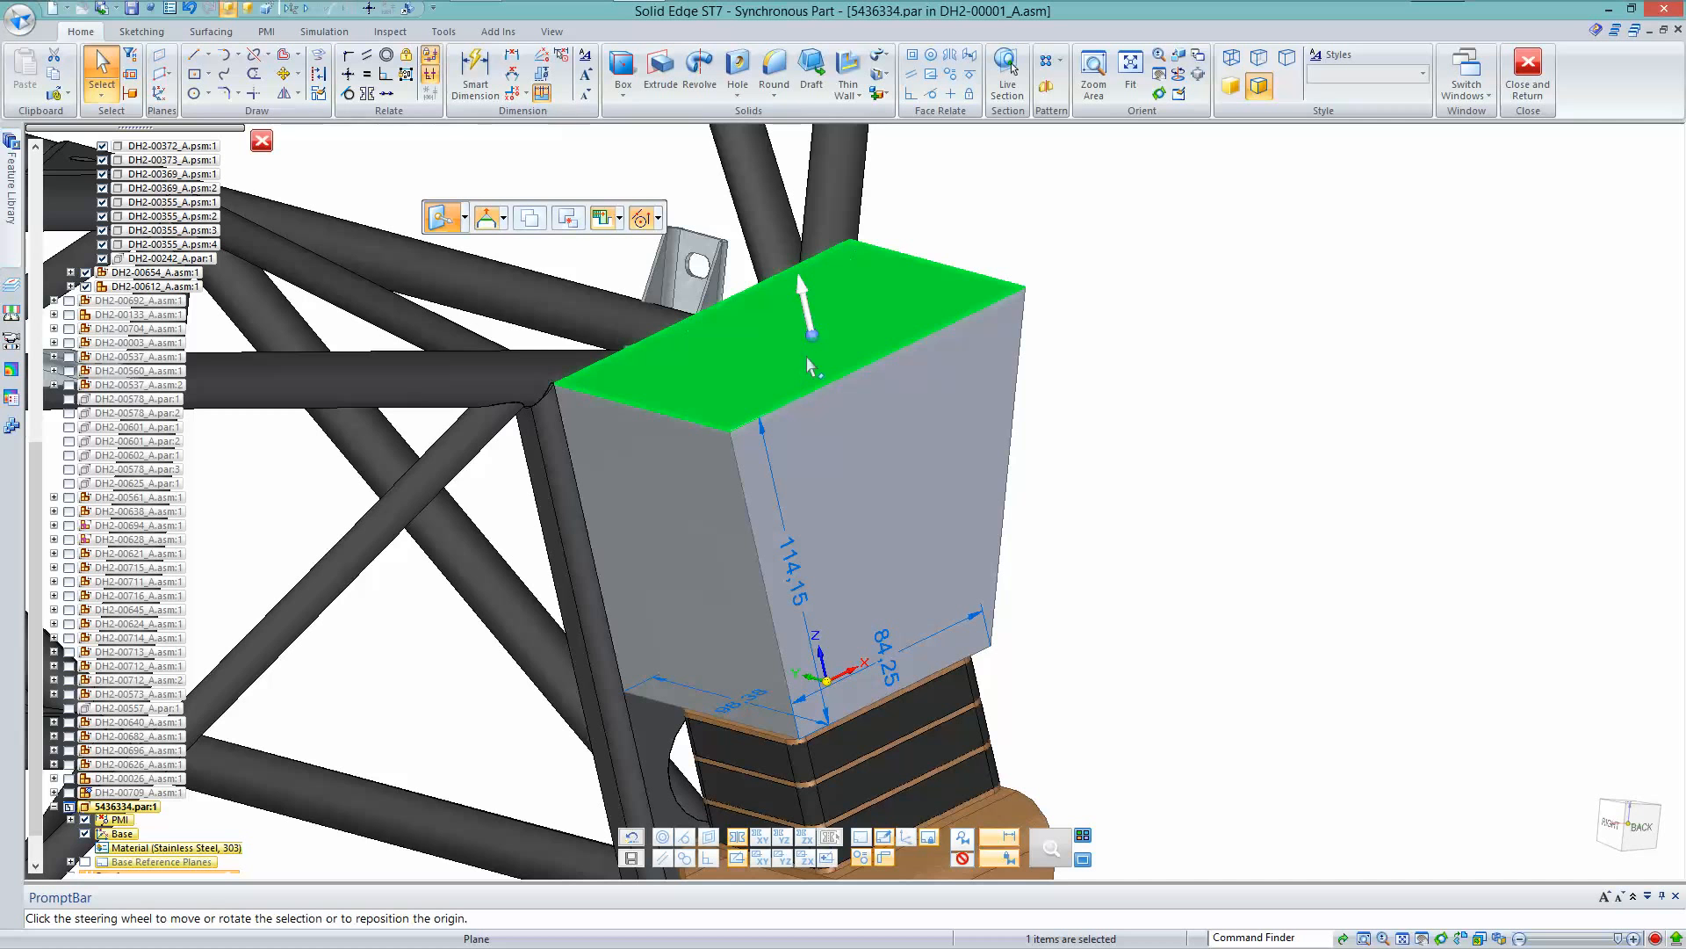
pyautogui.click(814, 339)
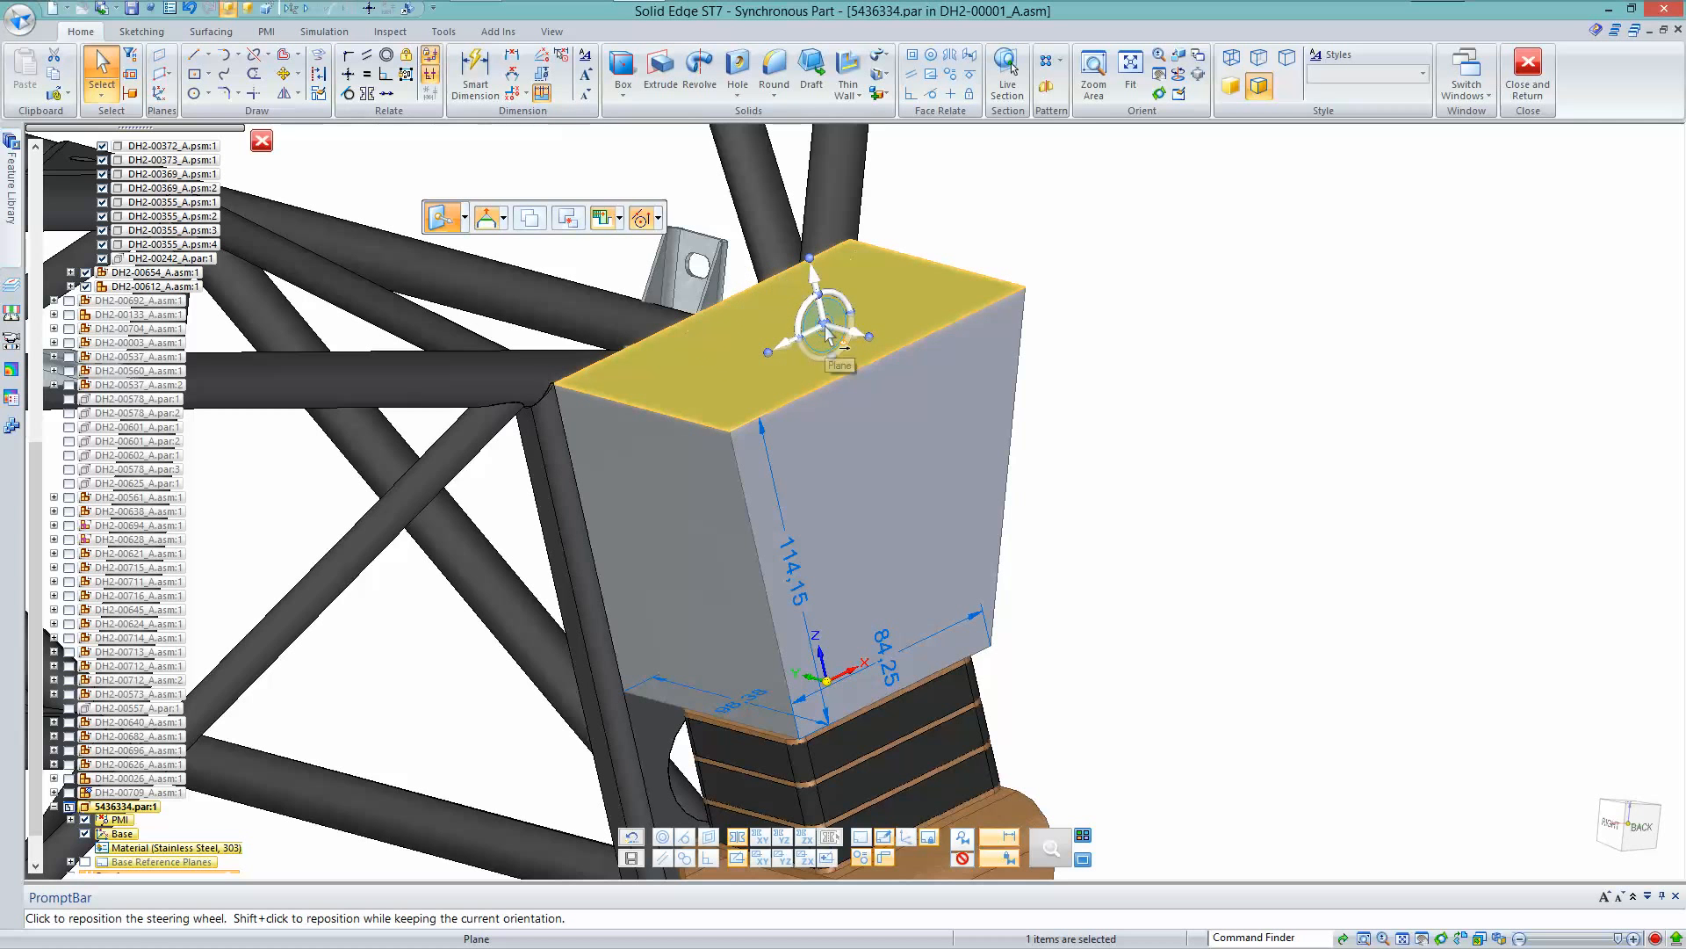
pyautogui.click(821, 325)
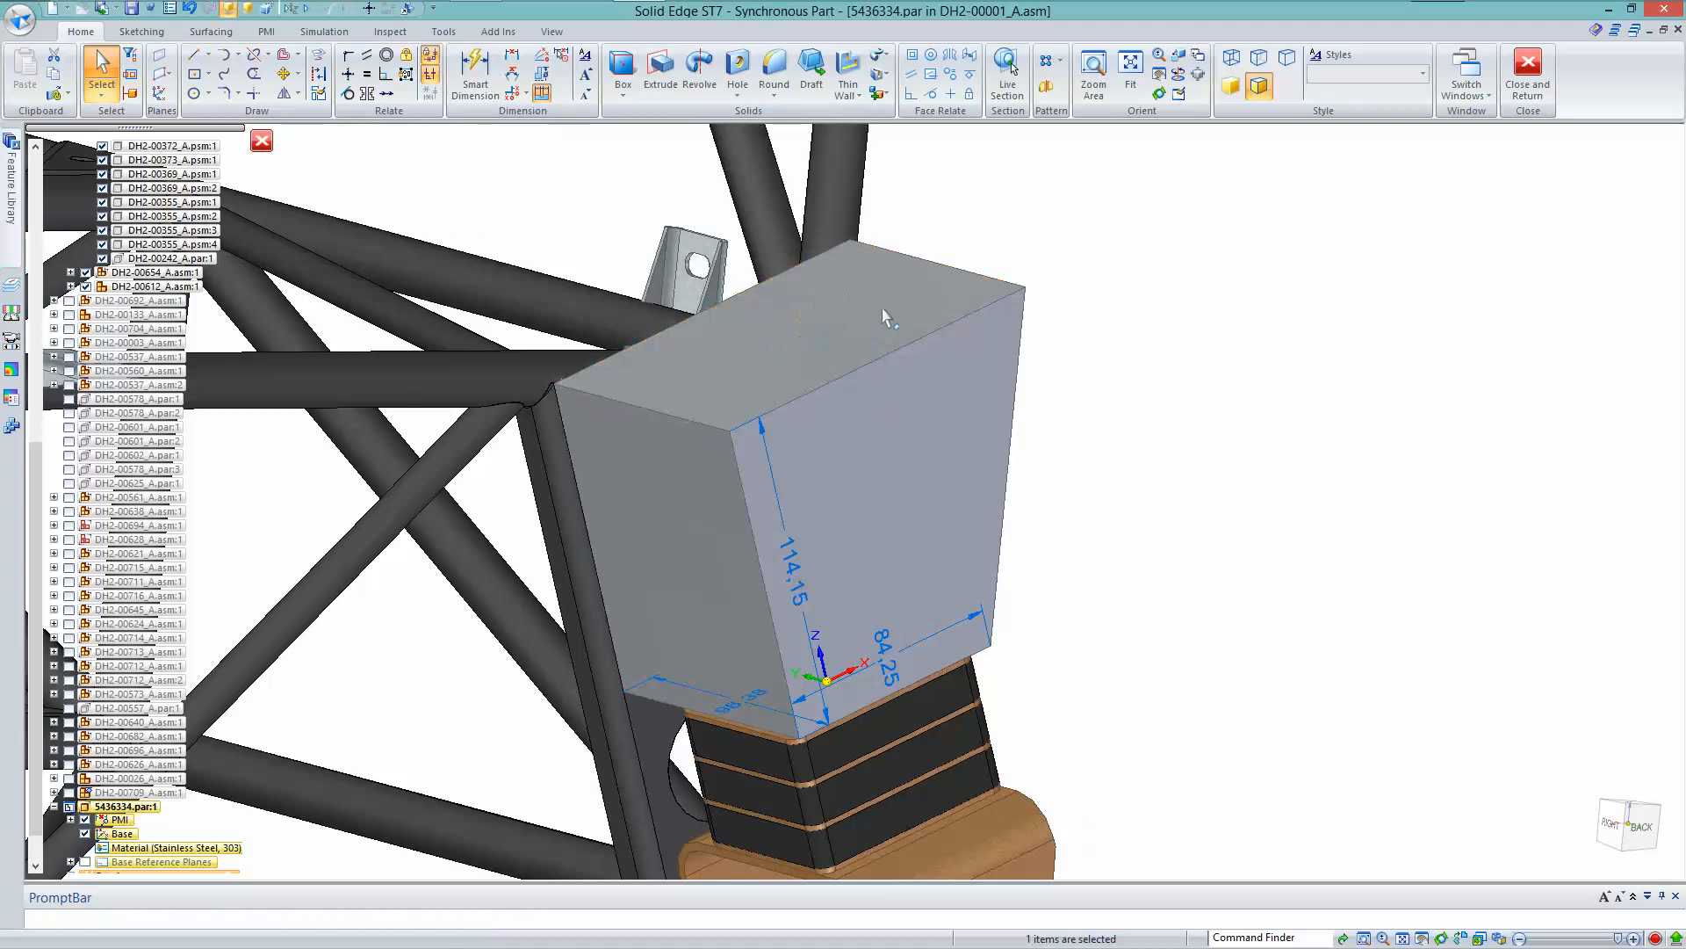
pyautogui.click(934, 269)
pyautogui.click(861, 268)
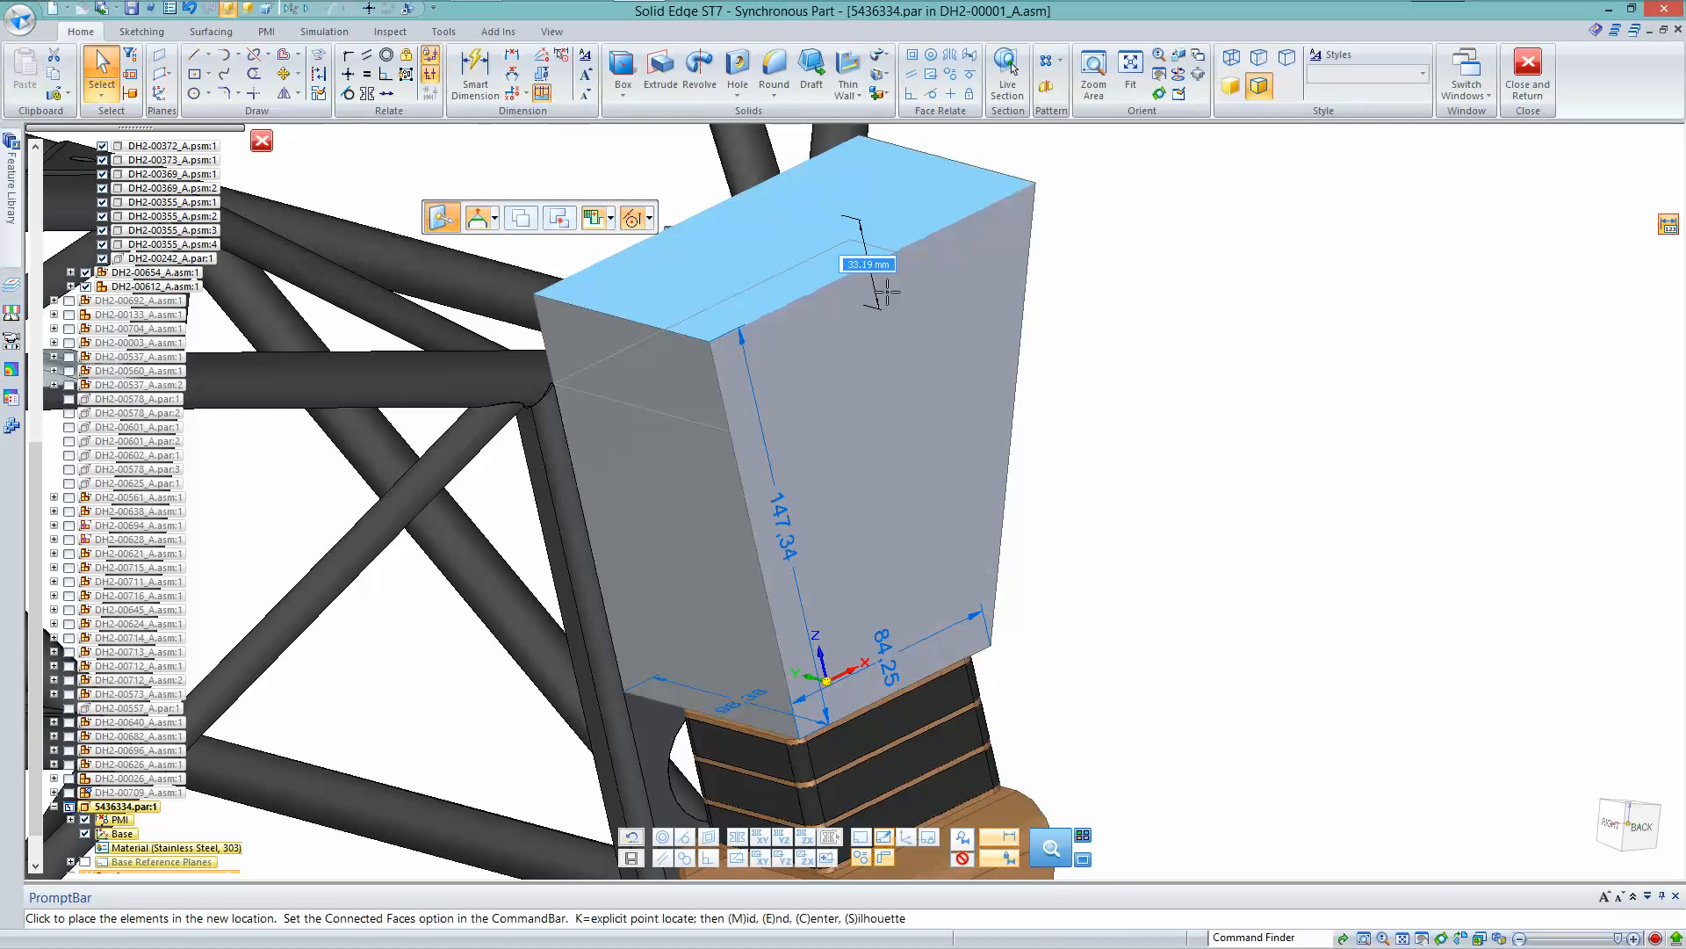
pyautogui.click(899, 318)
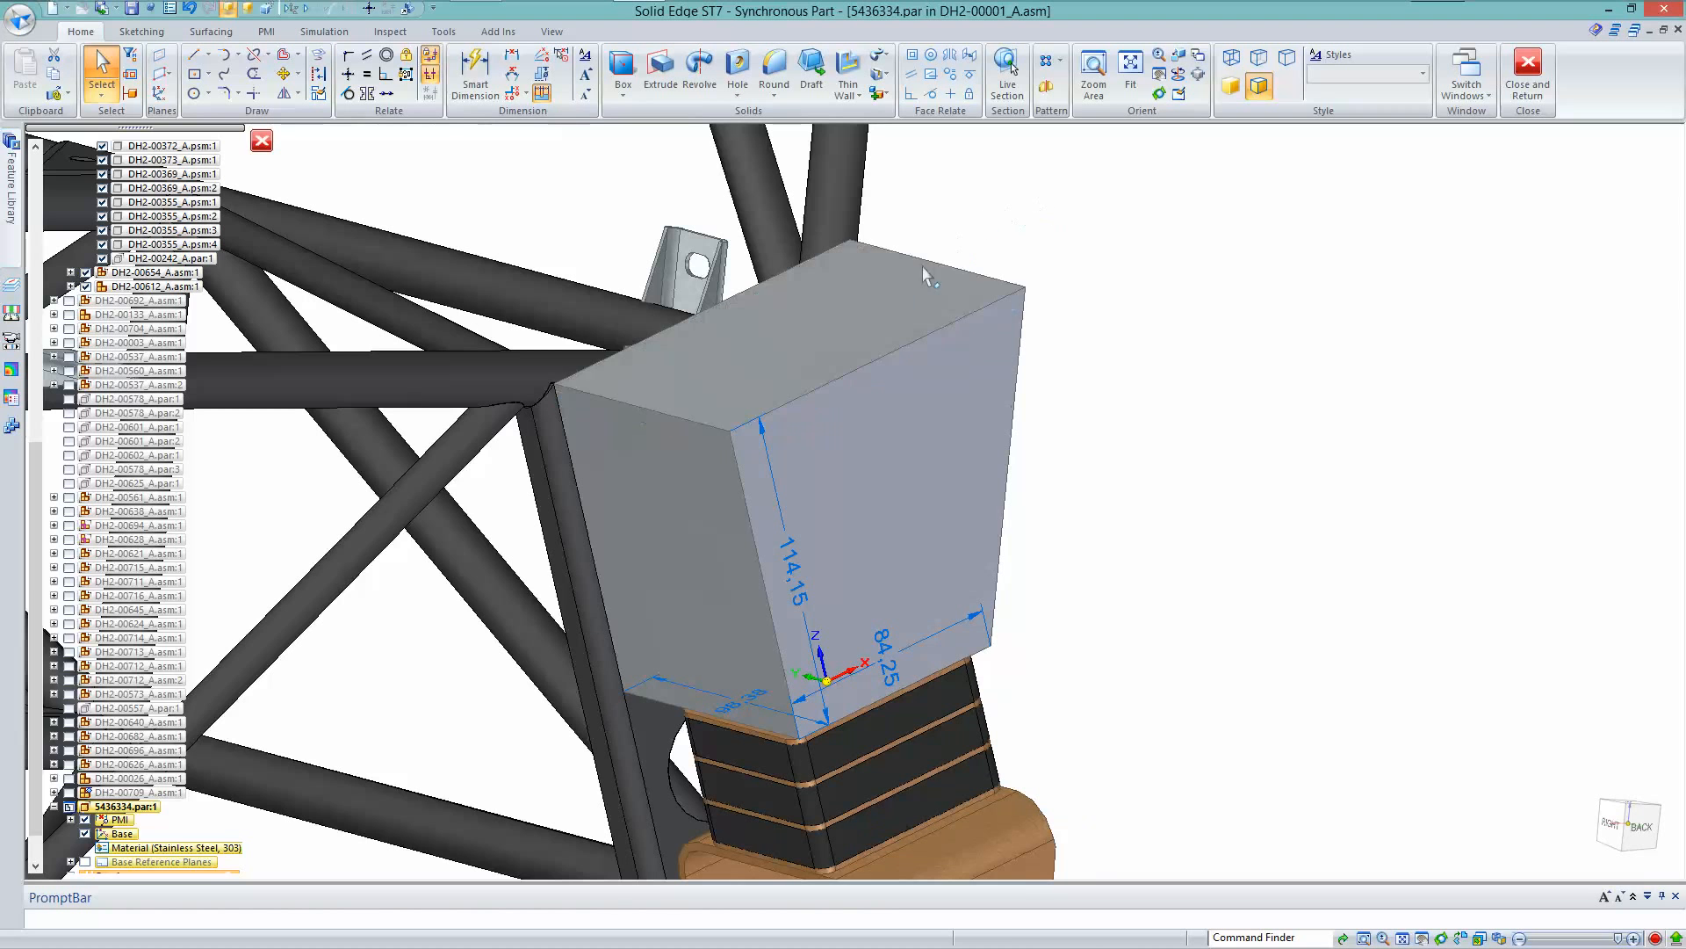
pyautogui.click(851, 309)
pyautogui.click(865, 302)
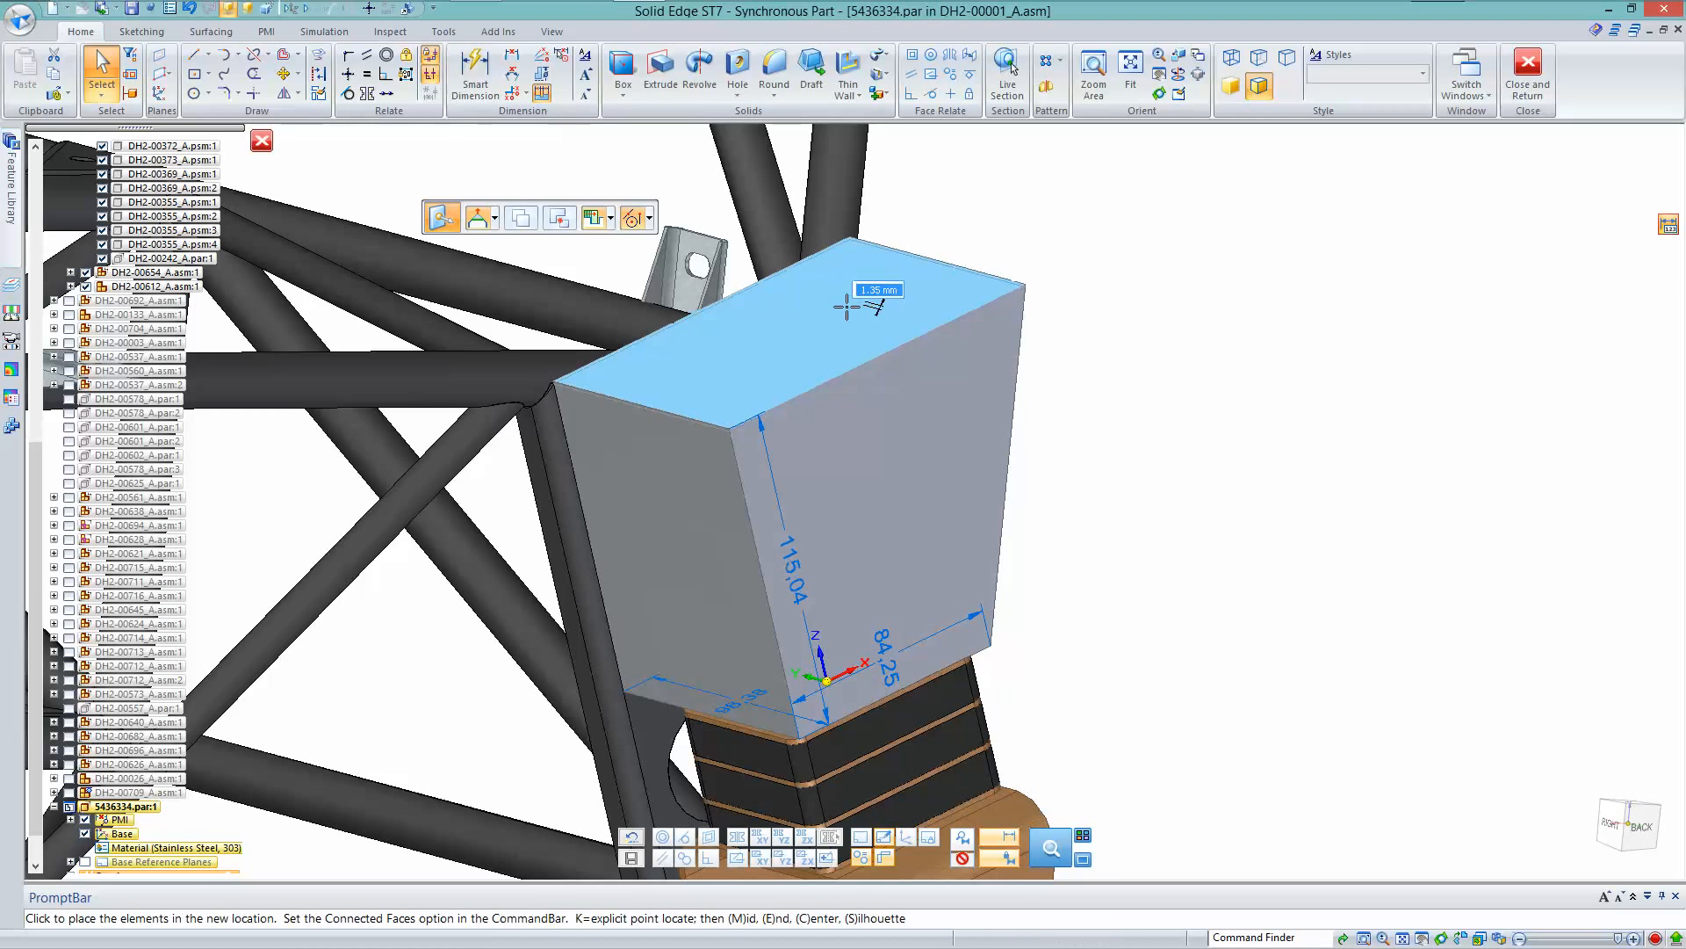
pyautogui.click(864, 306)
pyautogui.press('Escape')
pyautogui.click(855, 313)
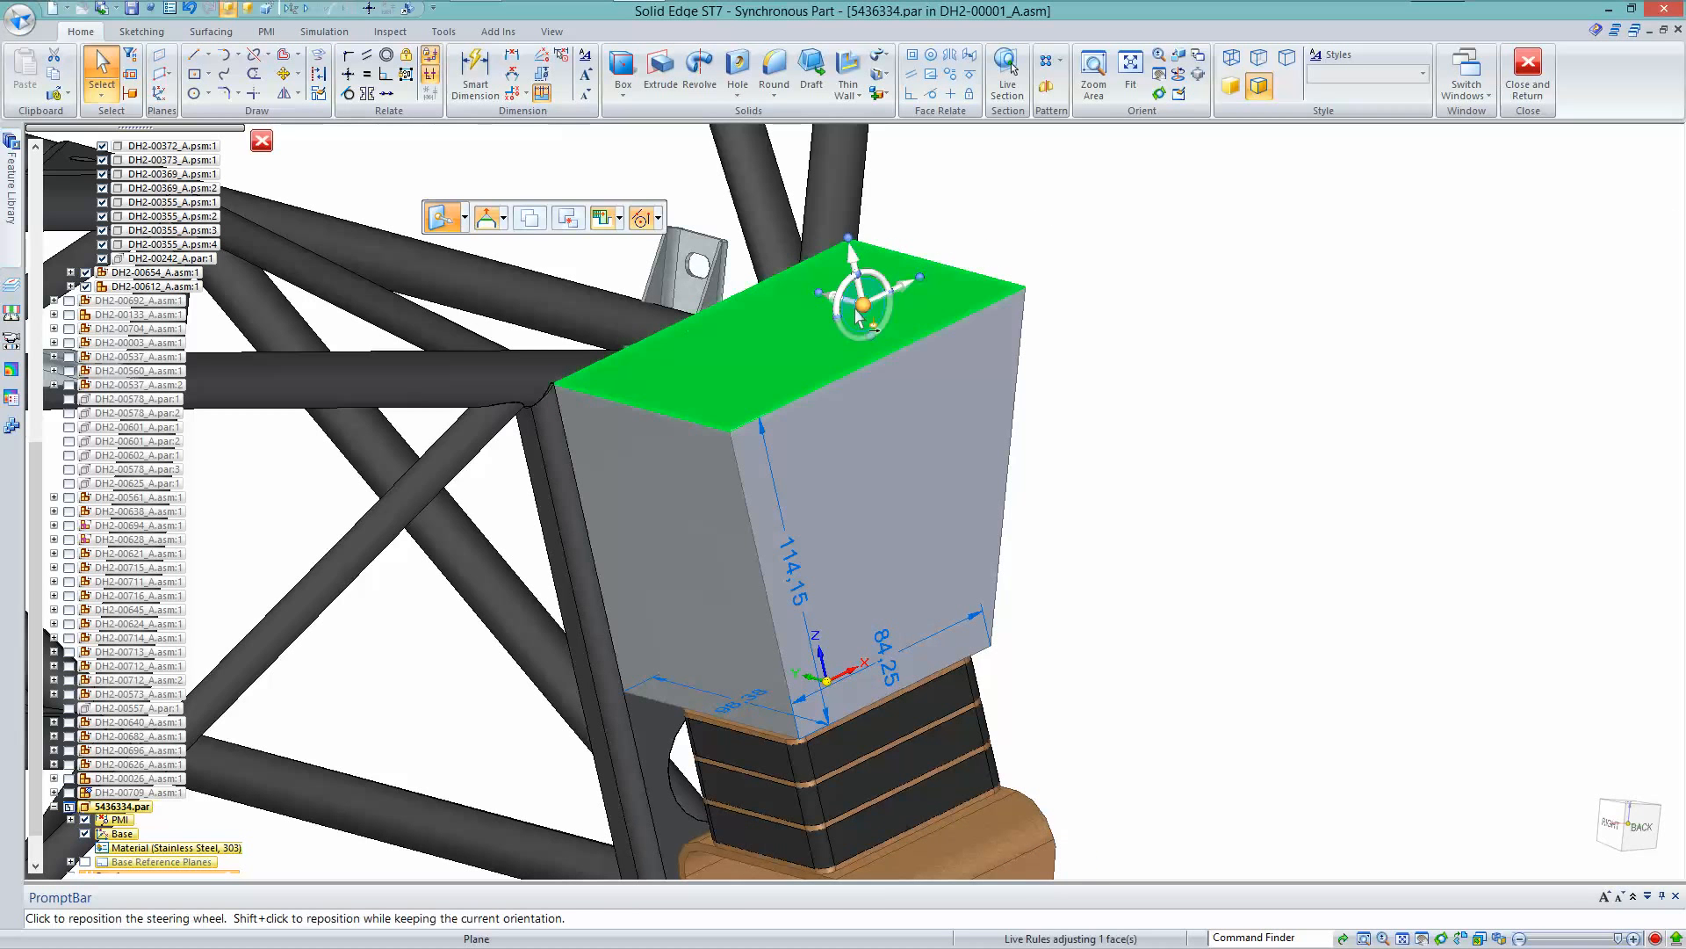
pyautogui.click(863, 303)
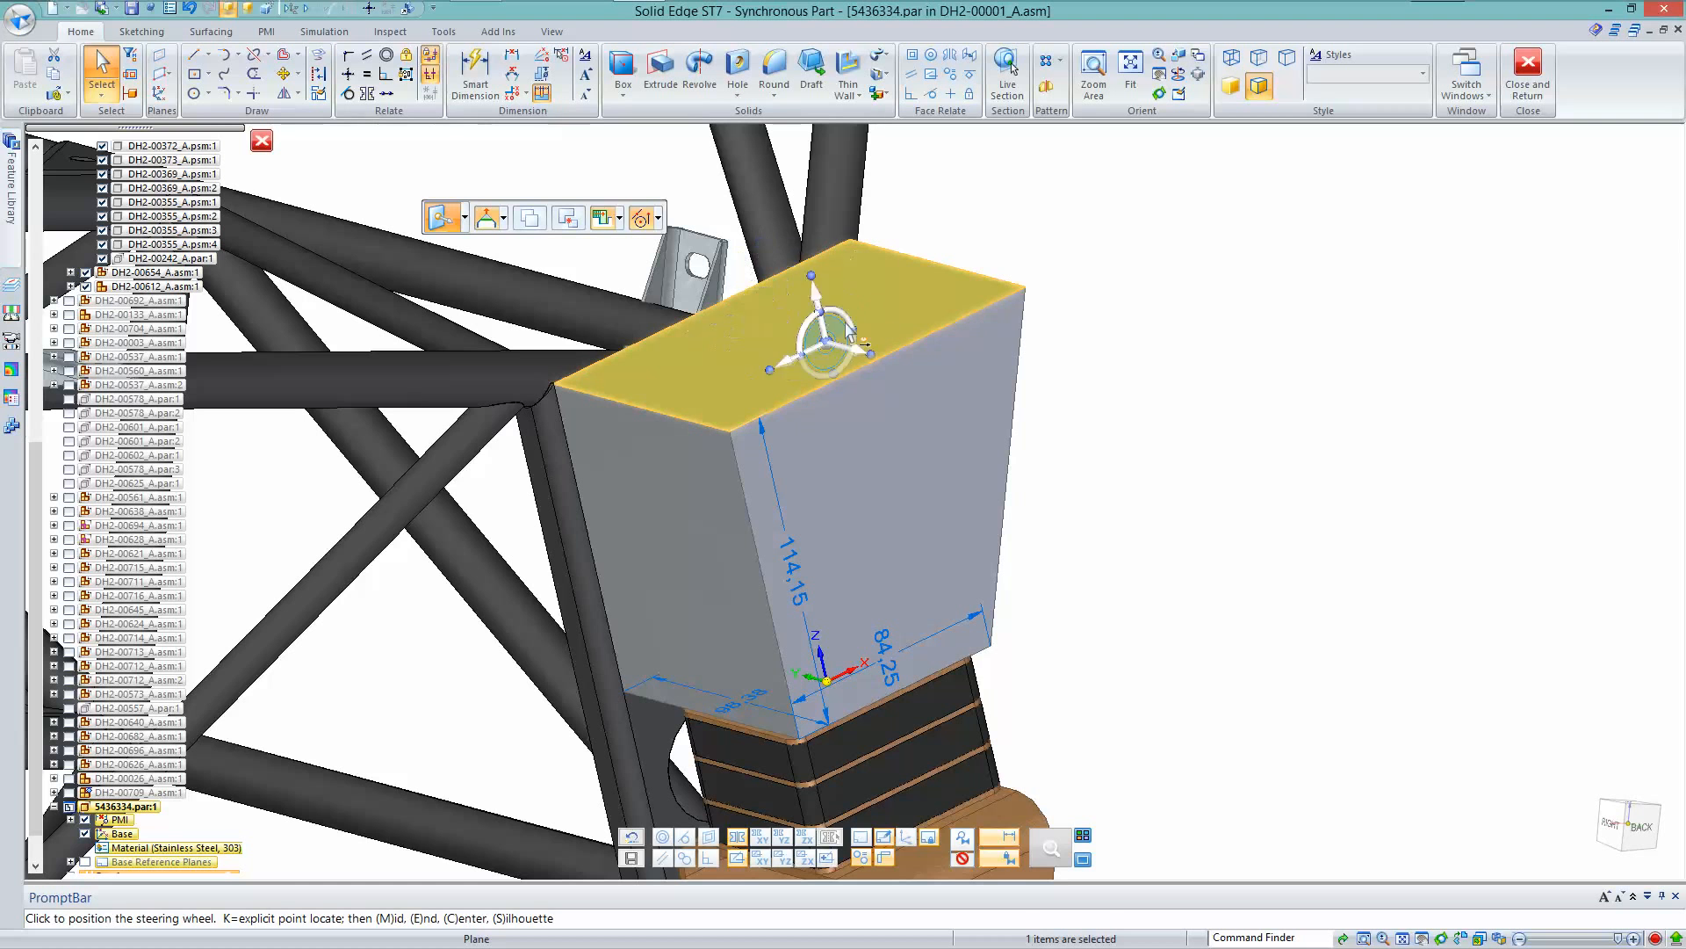
pyautogui.click(832, 324)
pyautogui.press('Escape')
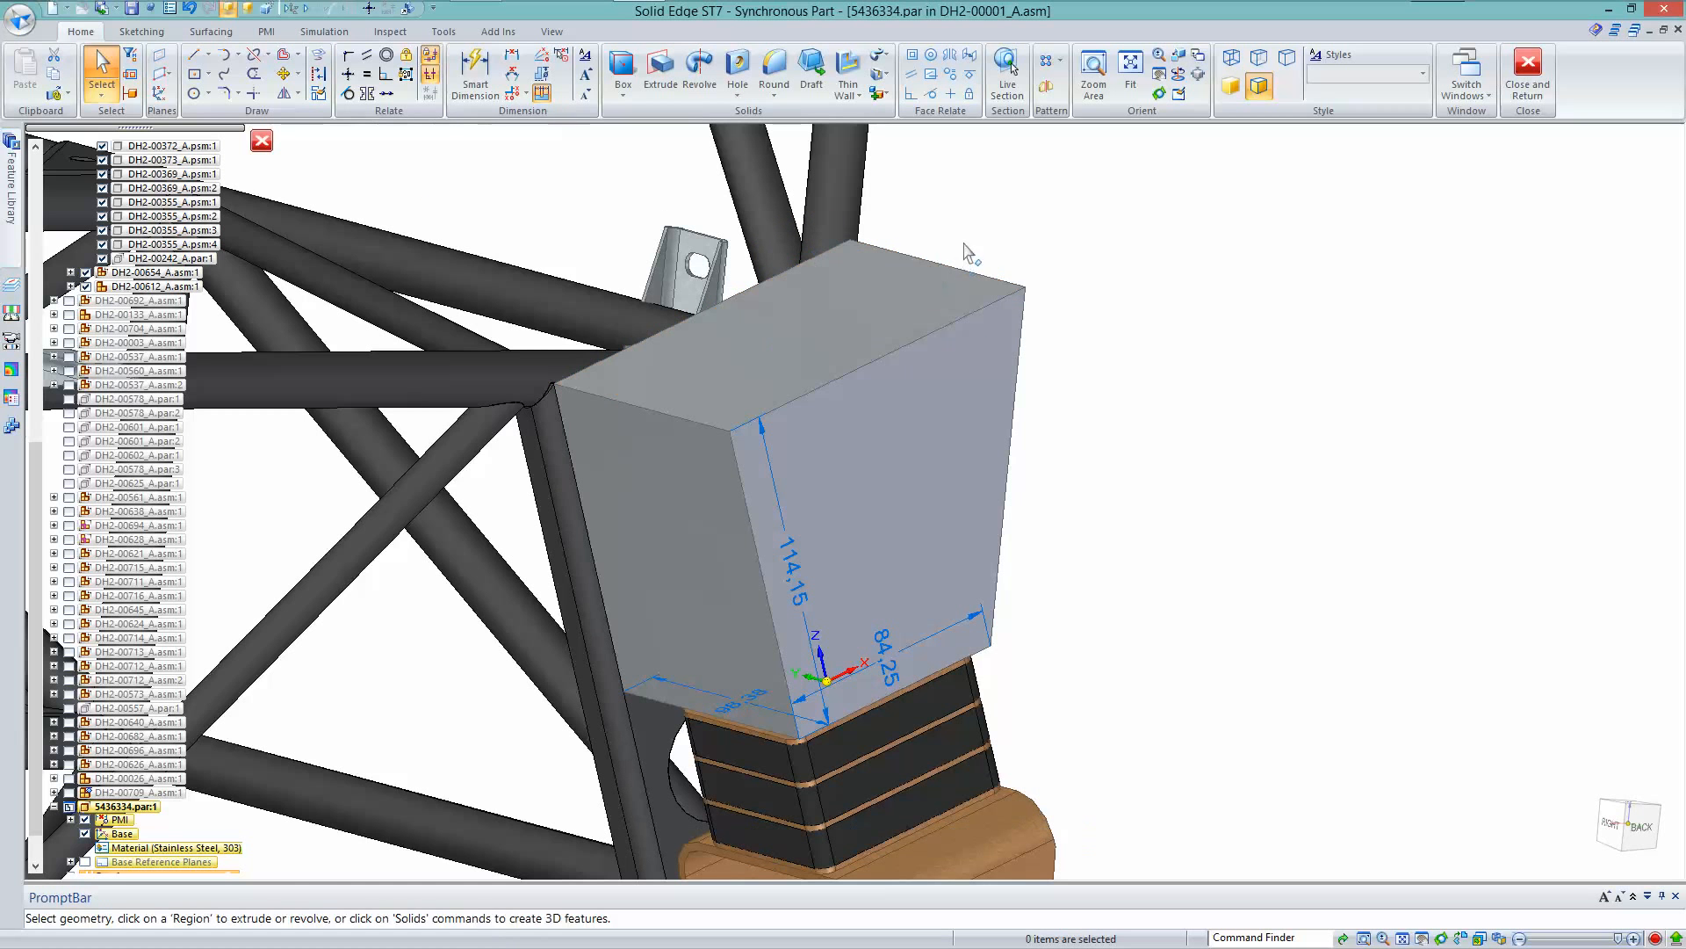
# Rotate the box's top face 40° about its rear edge so that it slopes down toward the front
pyautogui.click(831, 325)
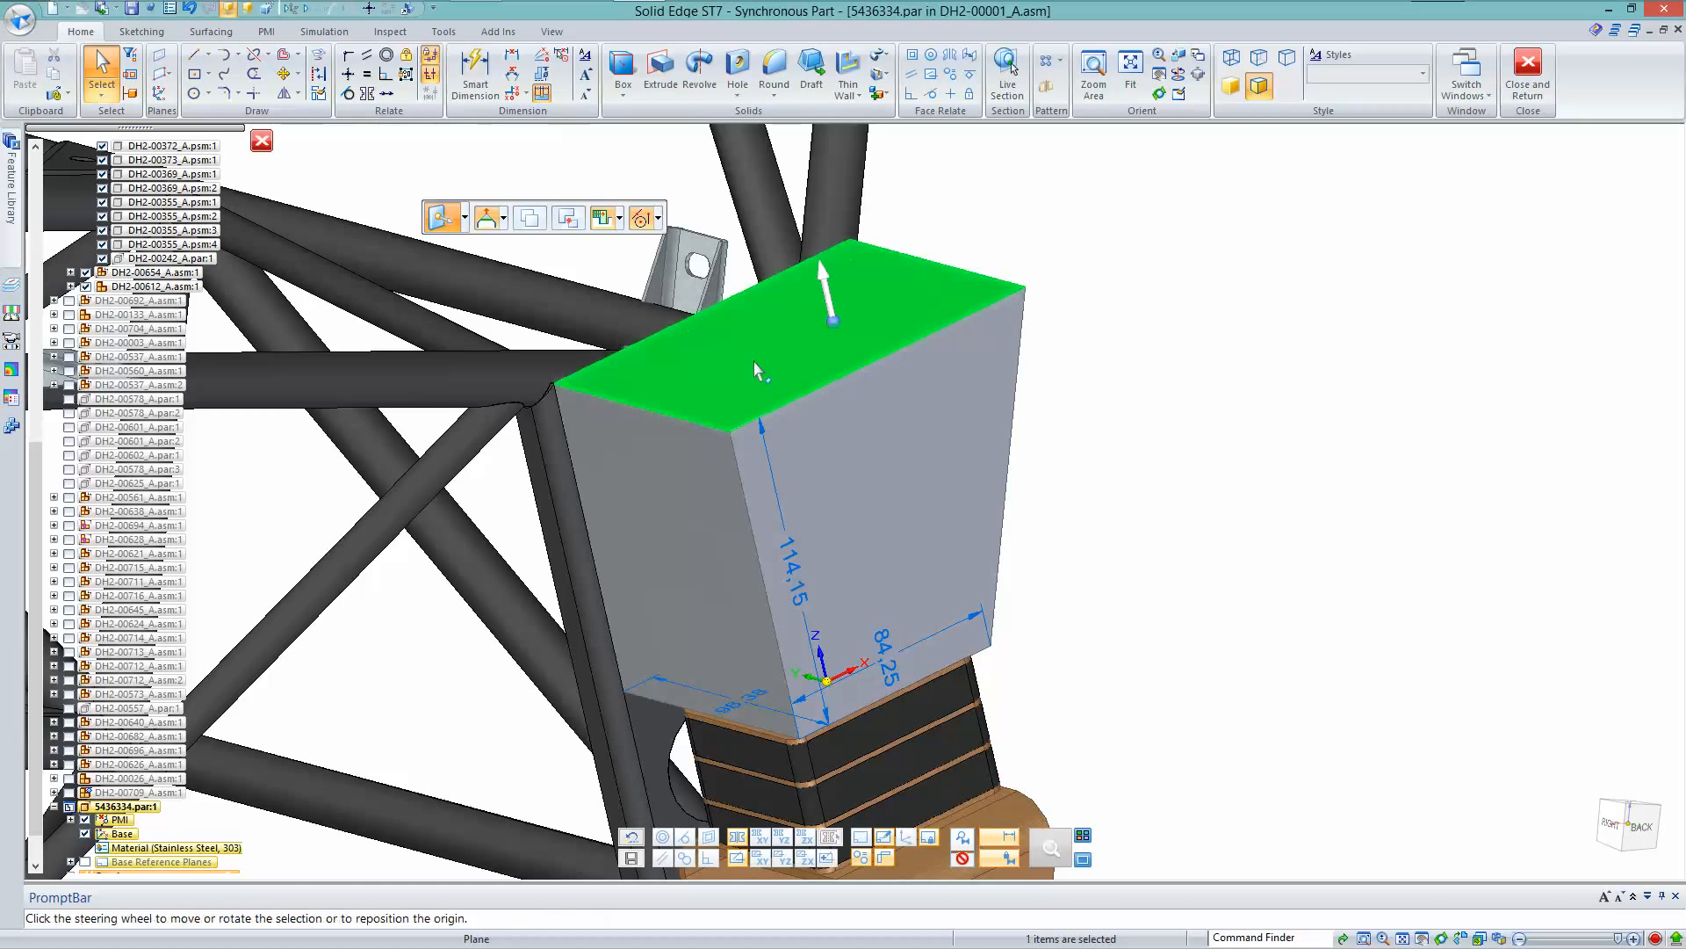
pyautogui.click(834, 334)
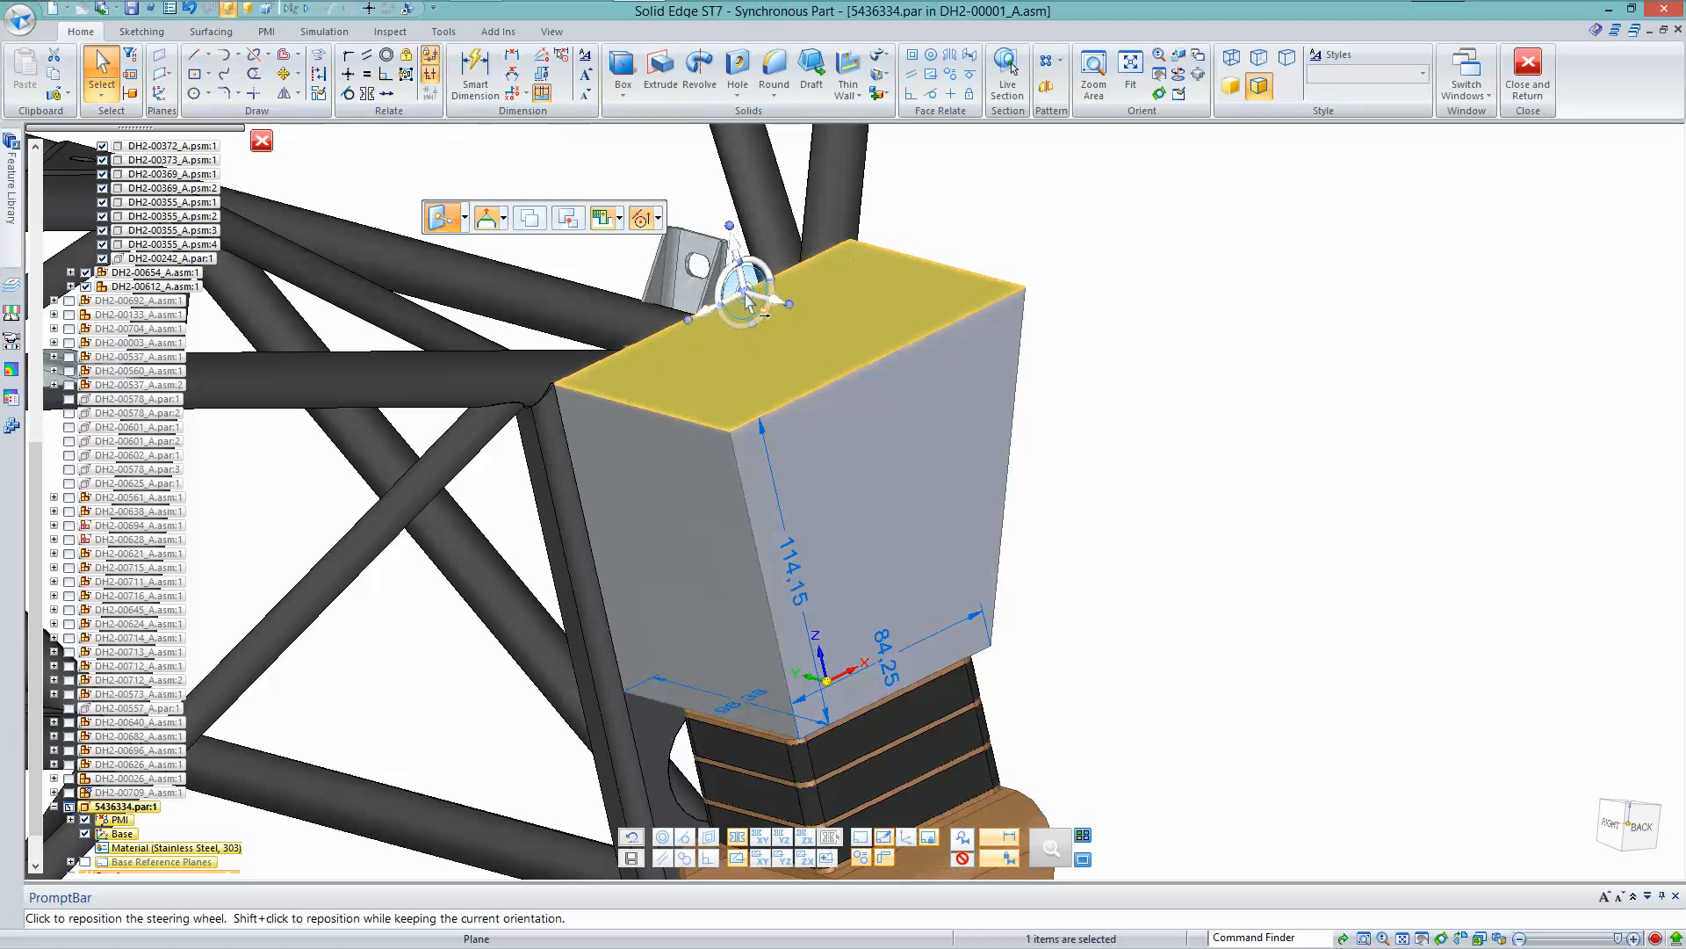
pyautogui.click(746, 300)
pyautogui.click(757, 295)
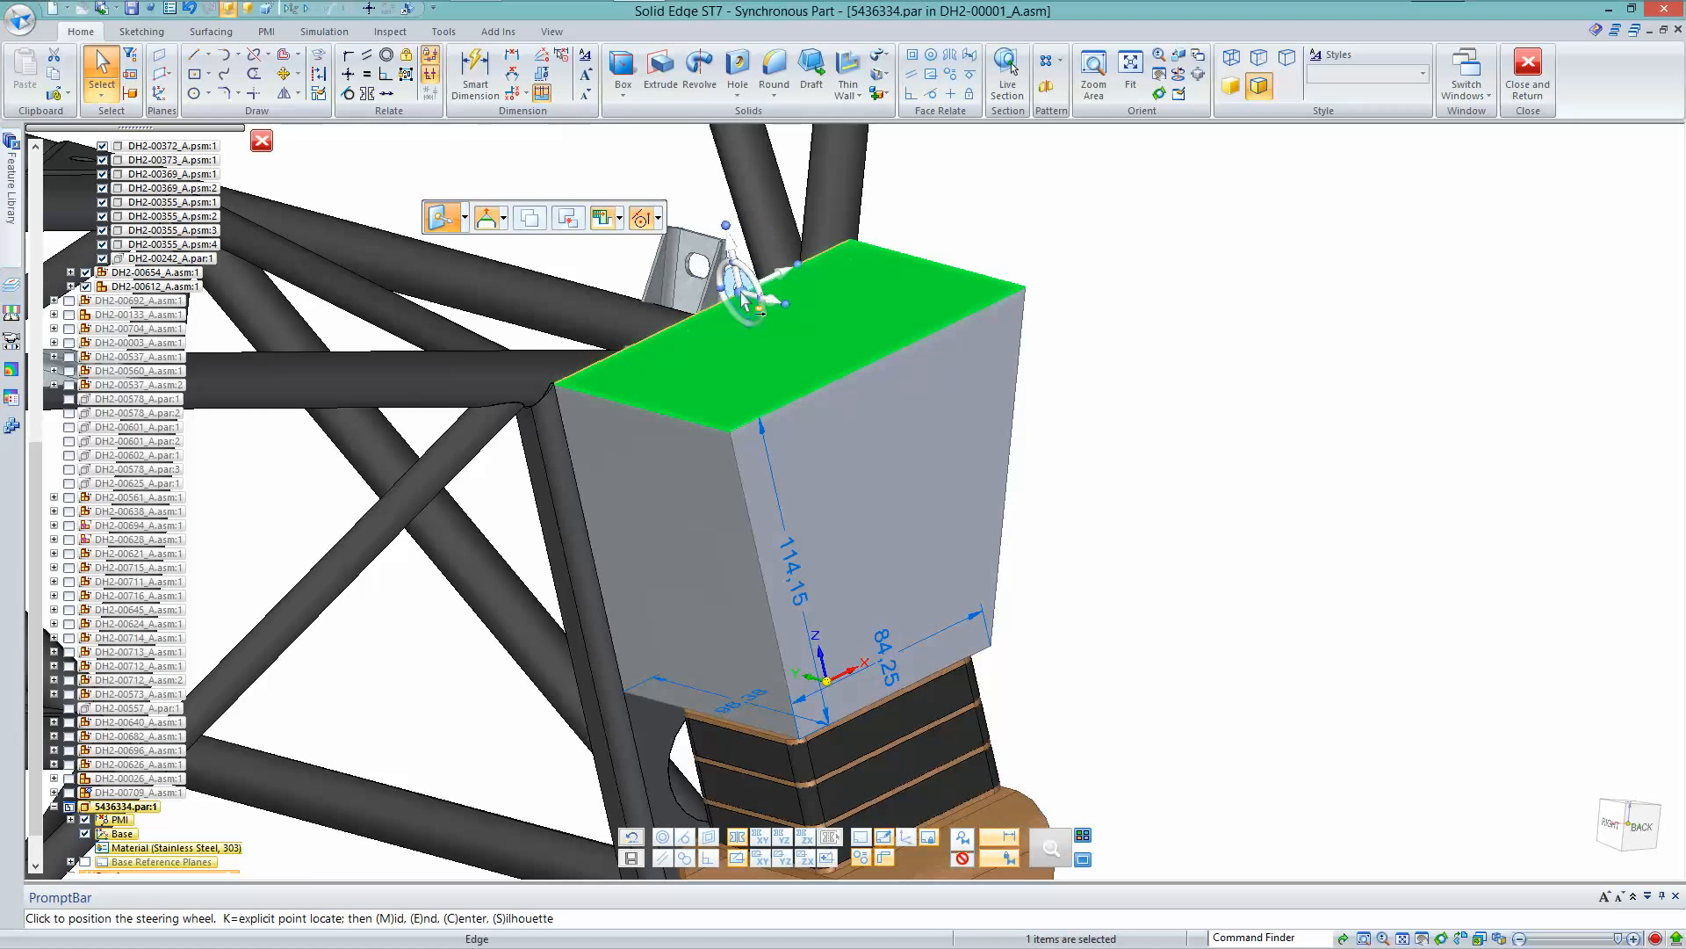
pyautogui.click(747, 301)
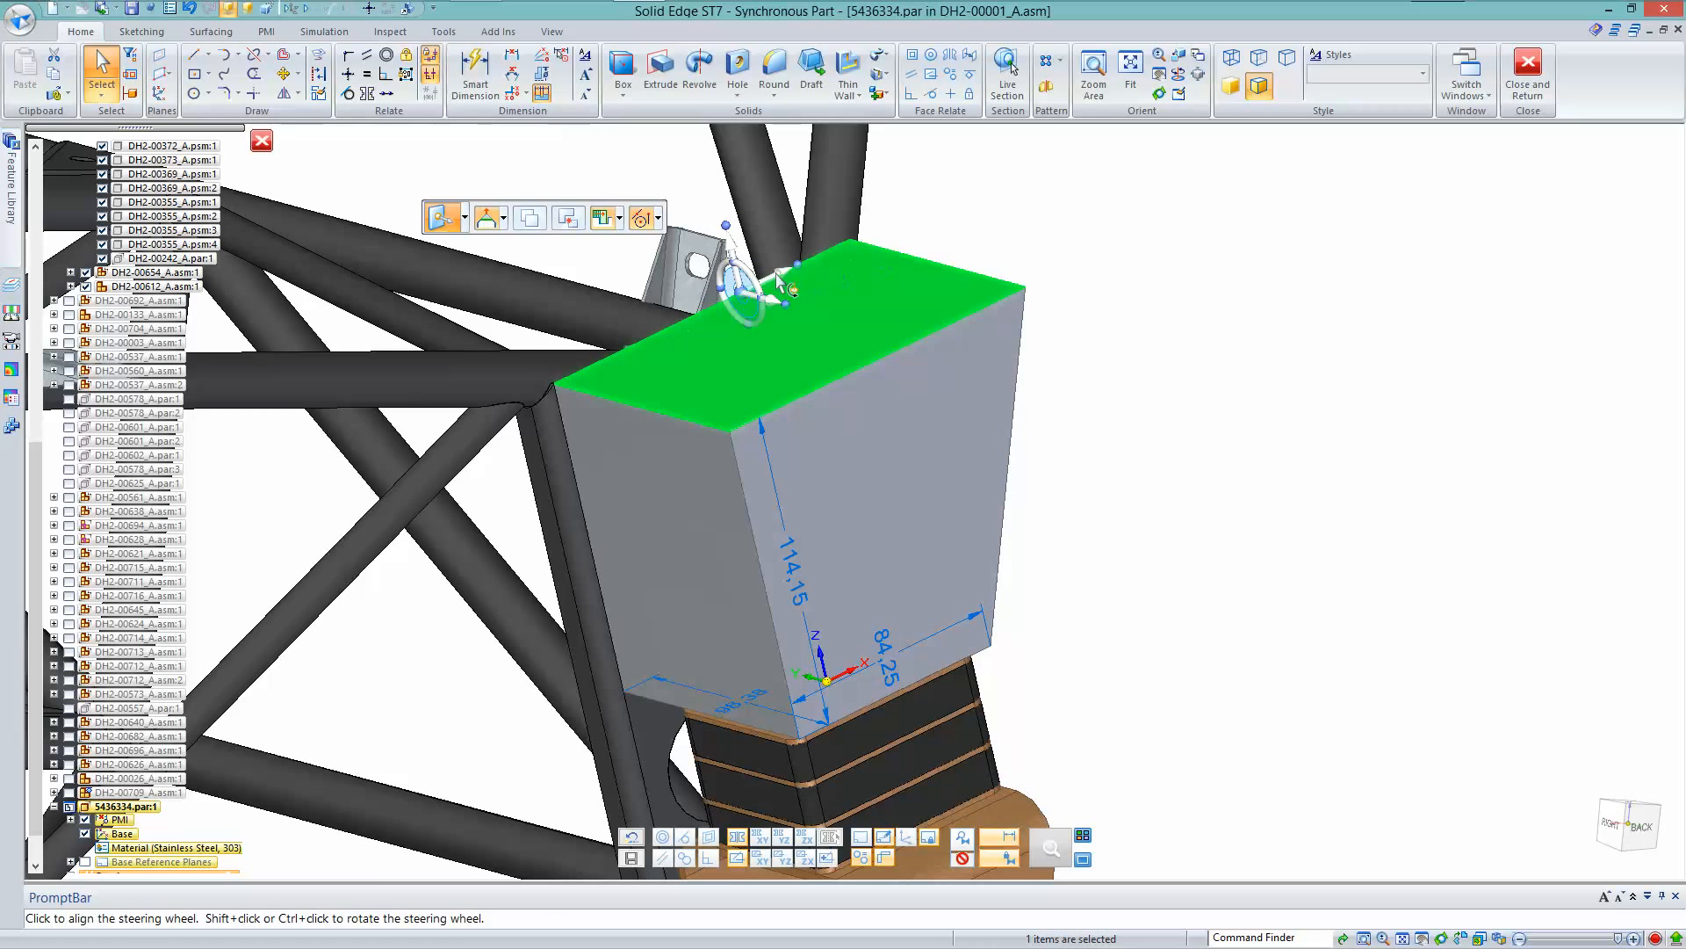
pyautogui.click(746, 289)
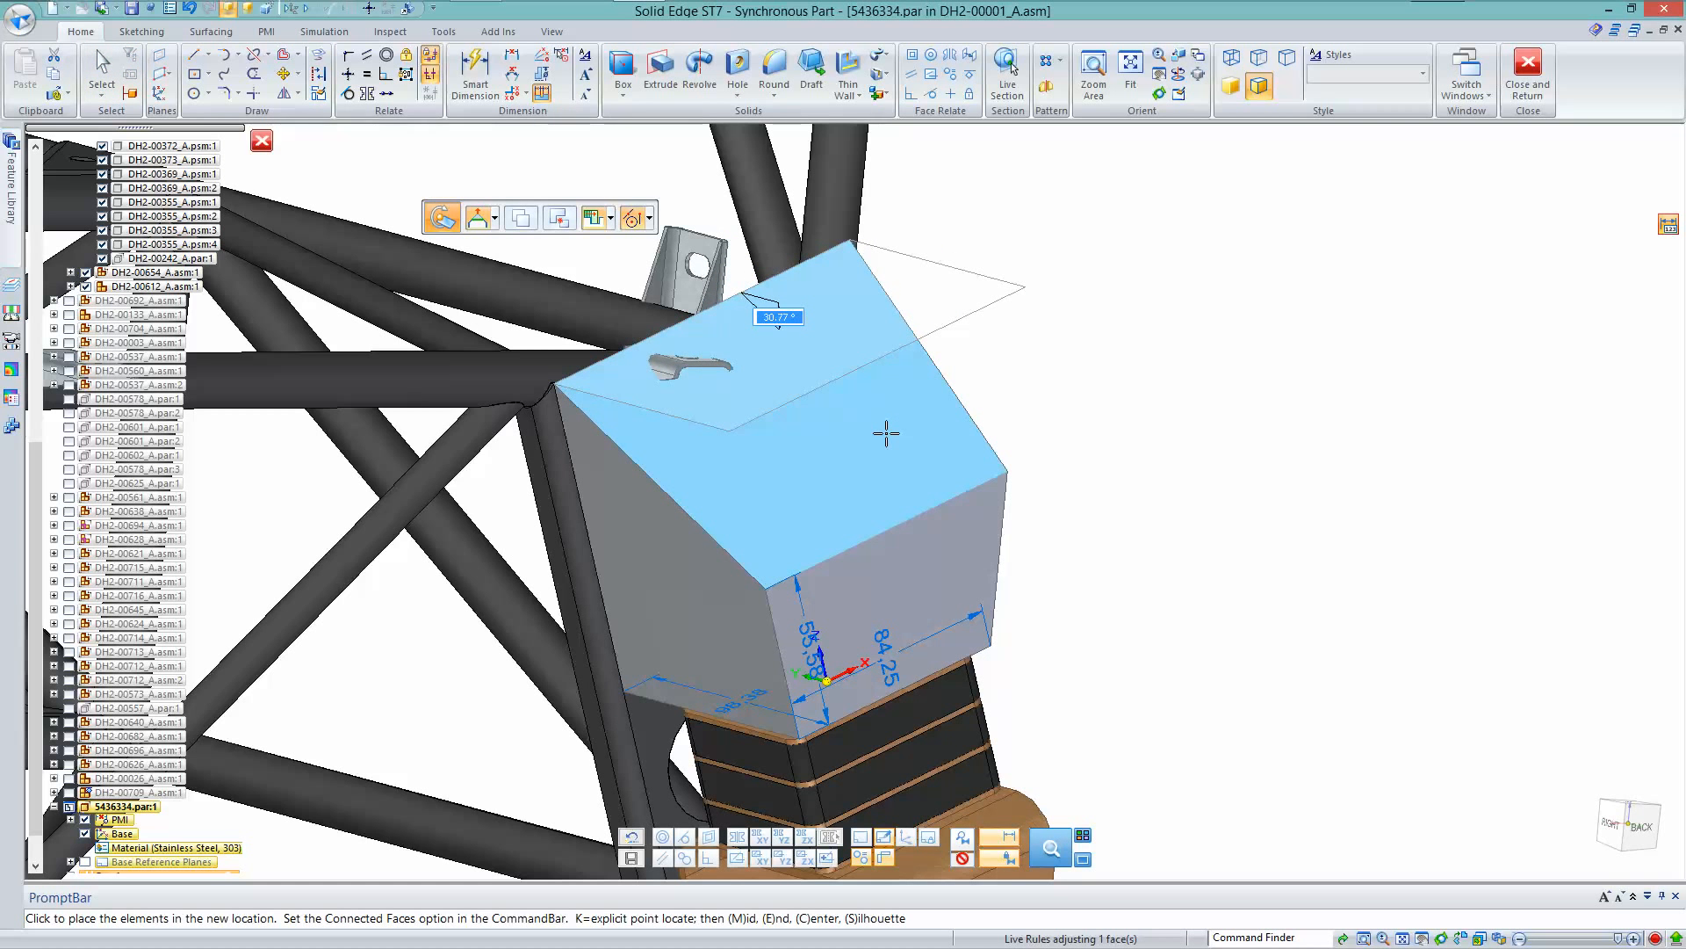
pyautogui.write('40')
pyautogui.press('Return')
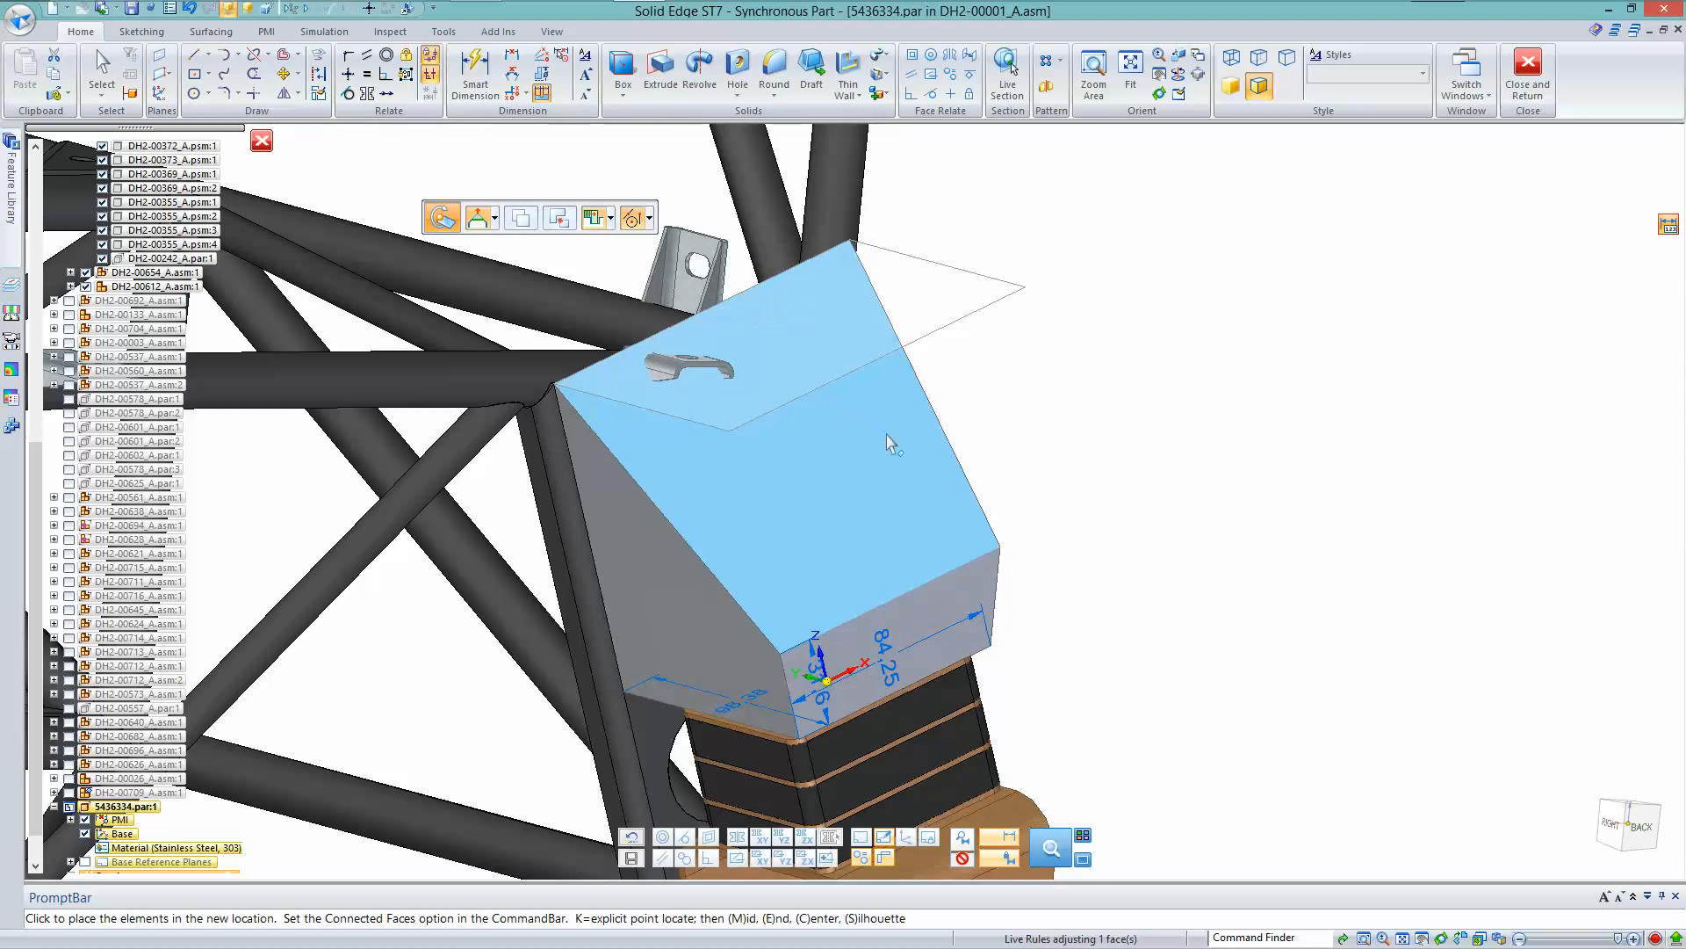
pyautogui.click(1023, 492)
pyautogui.rightClick(1032, 471)
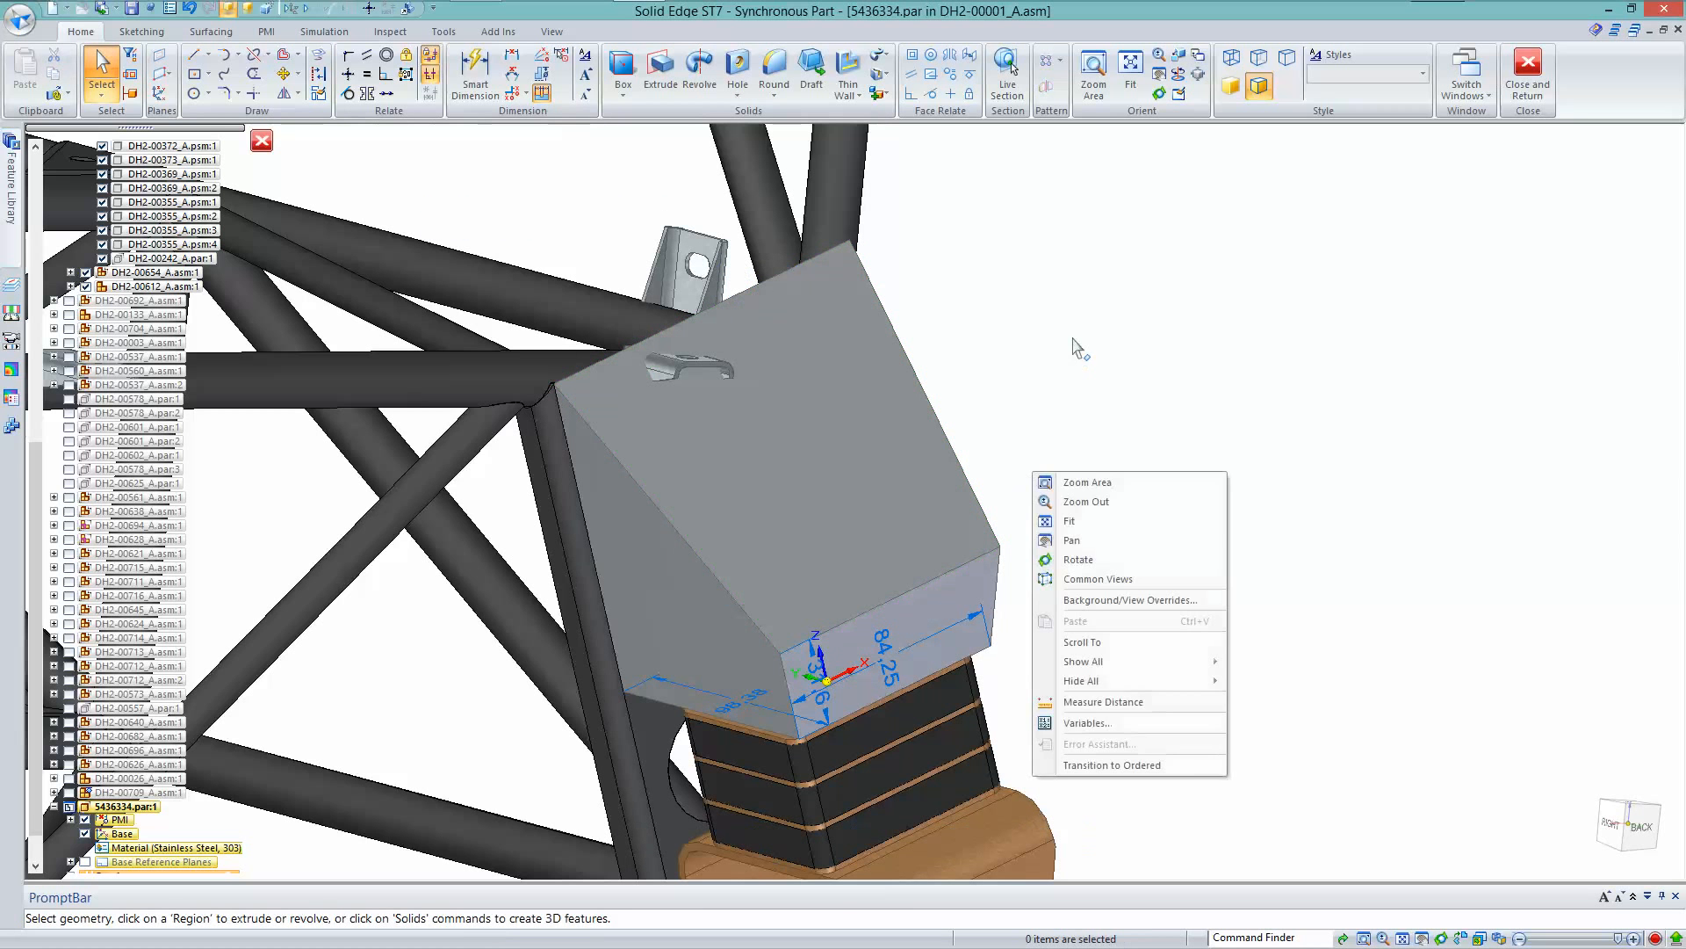
pyautogui.click(1064, 333)
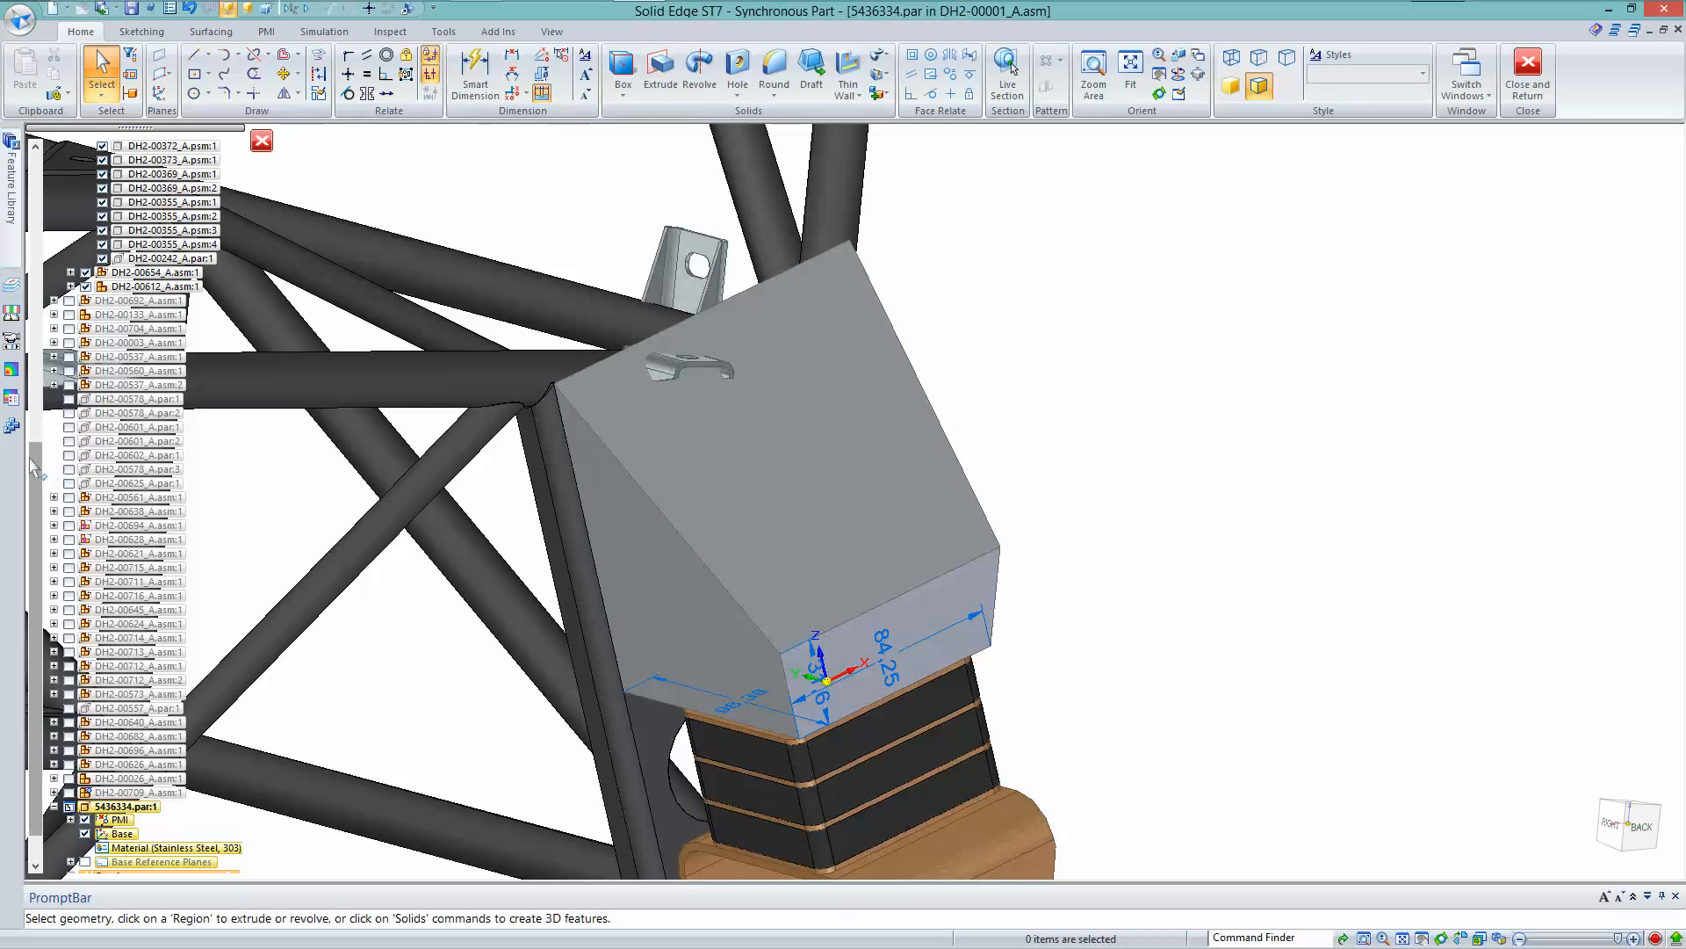
# Project a frame edge beside the box's upper corner onto the plane of the box's small front face
pyautogui.scroll(-1, 63, 465)
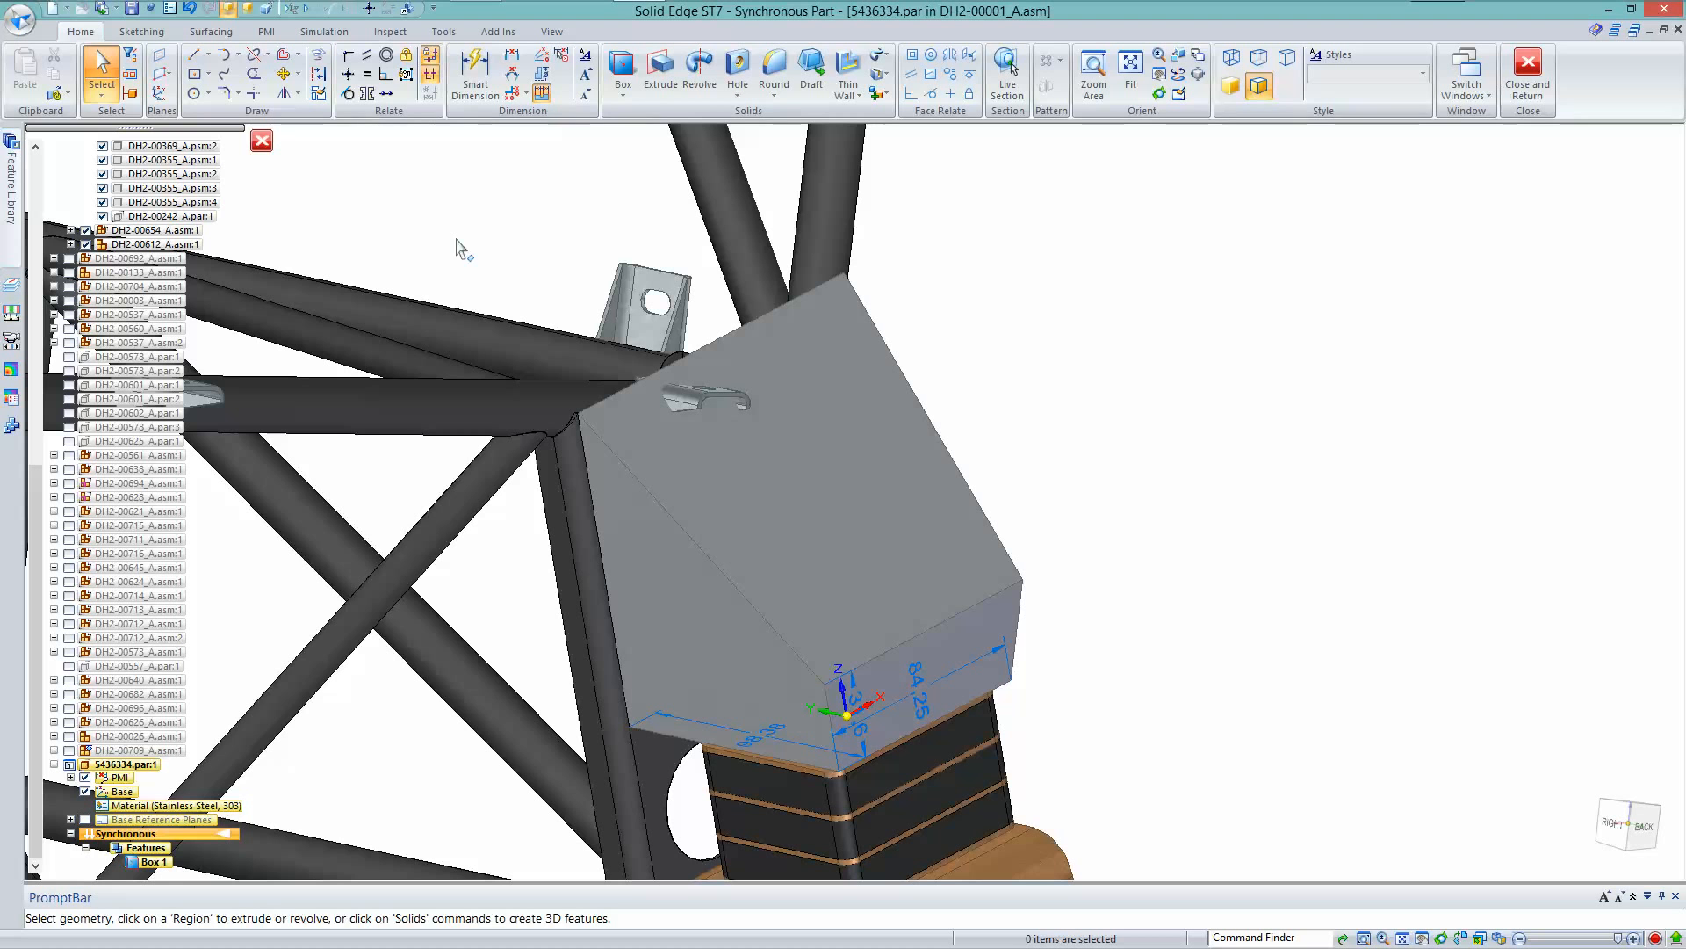
pyautogui.click(318, 62)
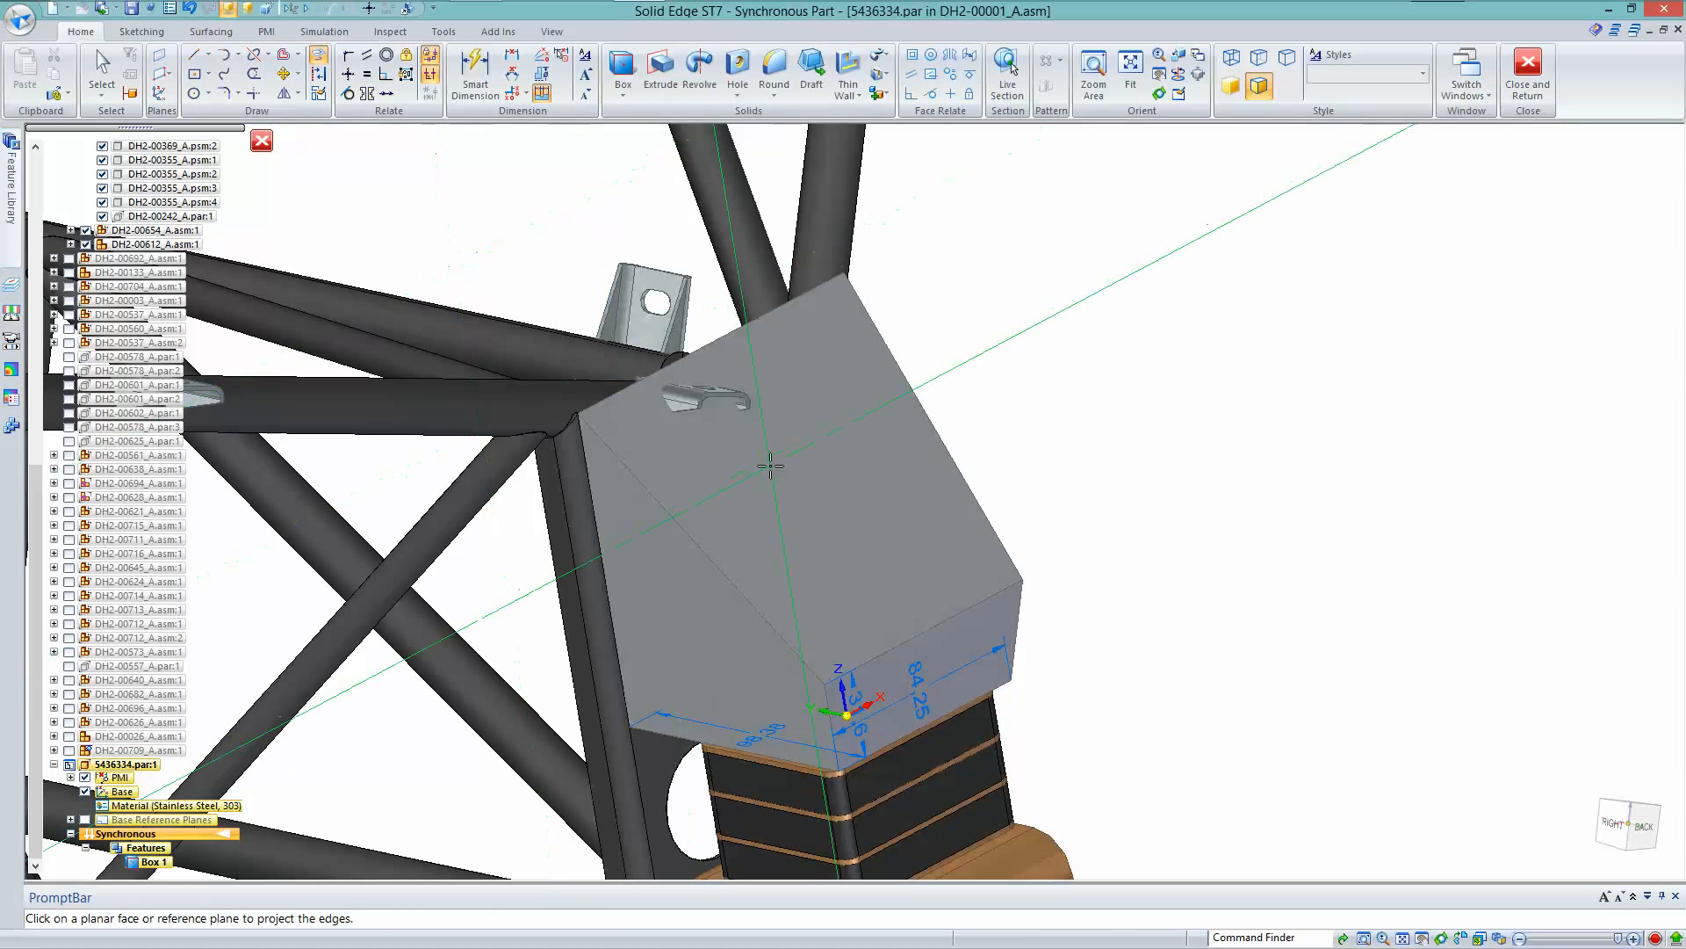
pyautogui.click(947, 640)
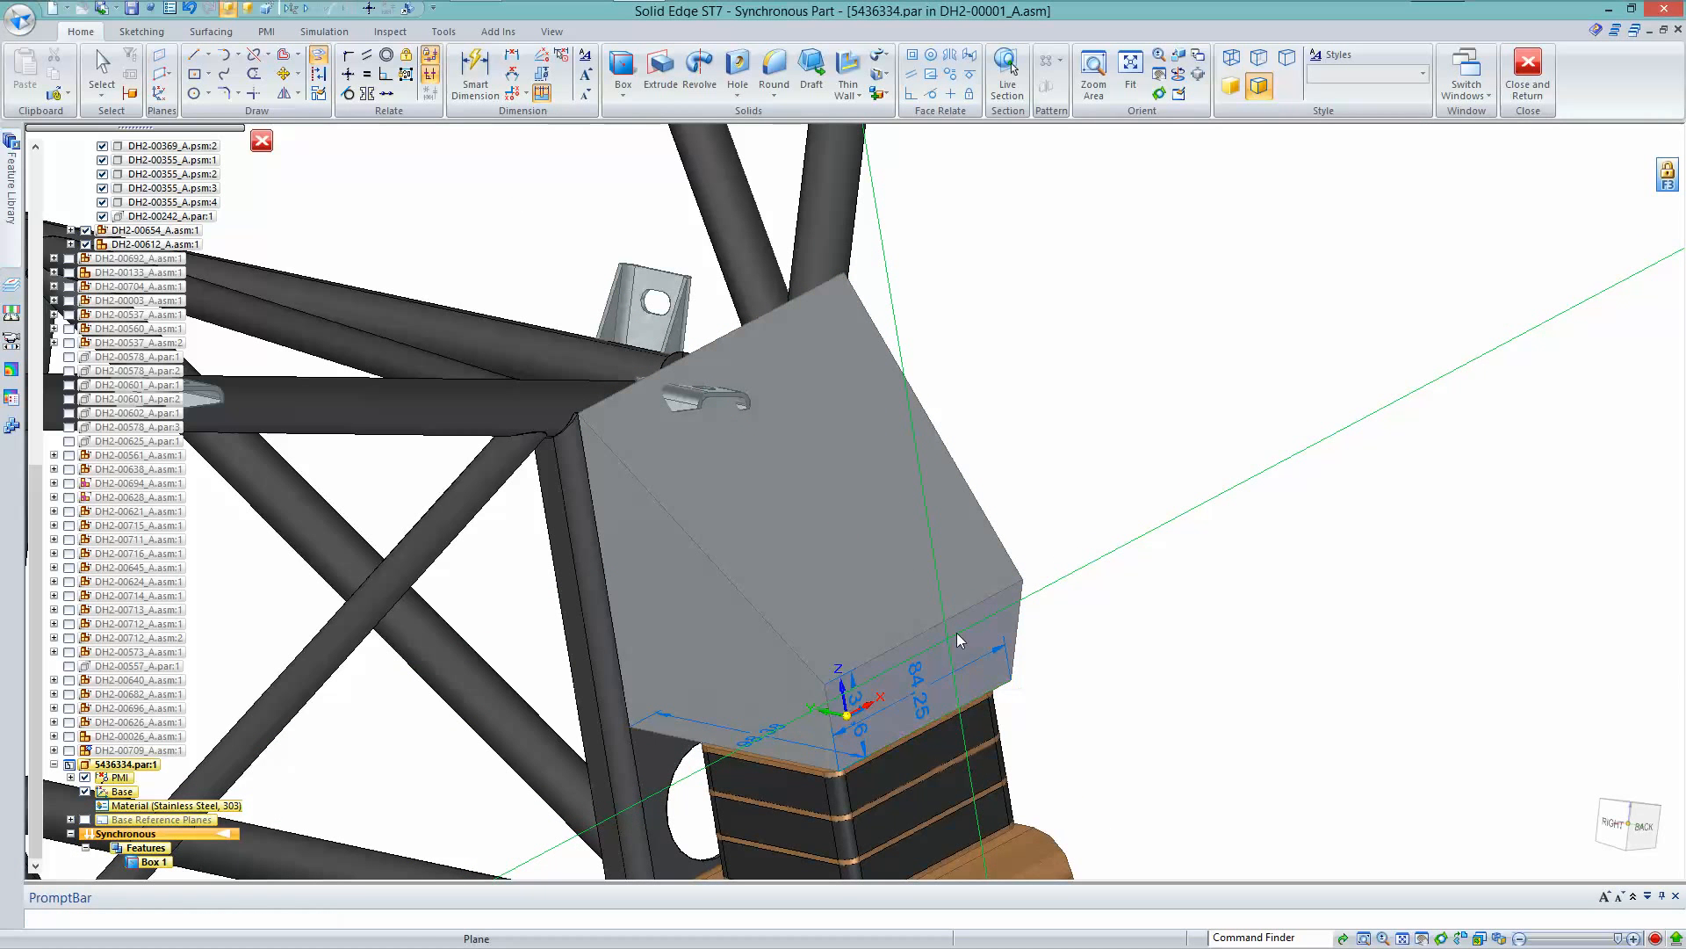
pyautogui.click(614, 418)
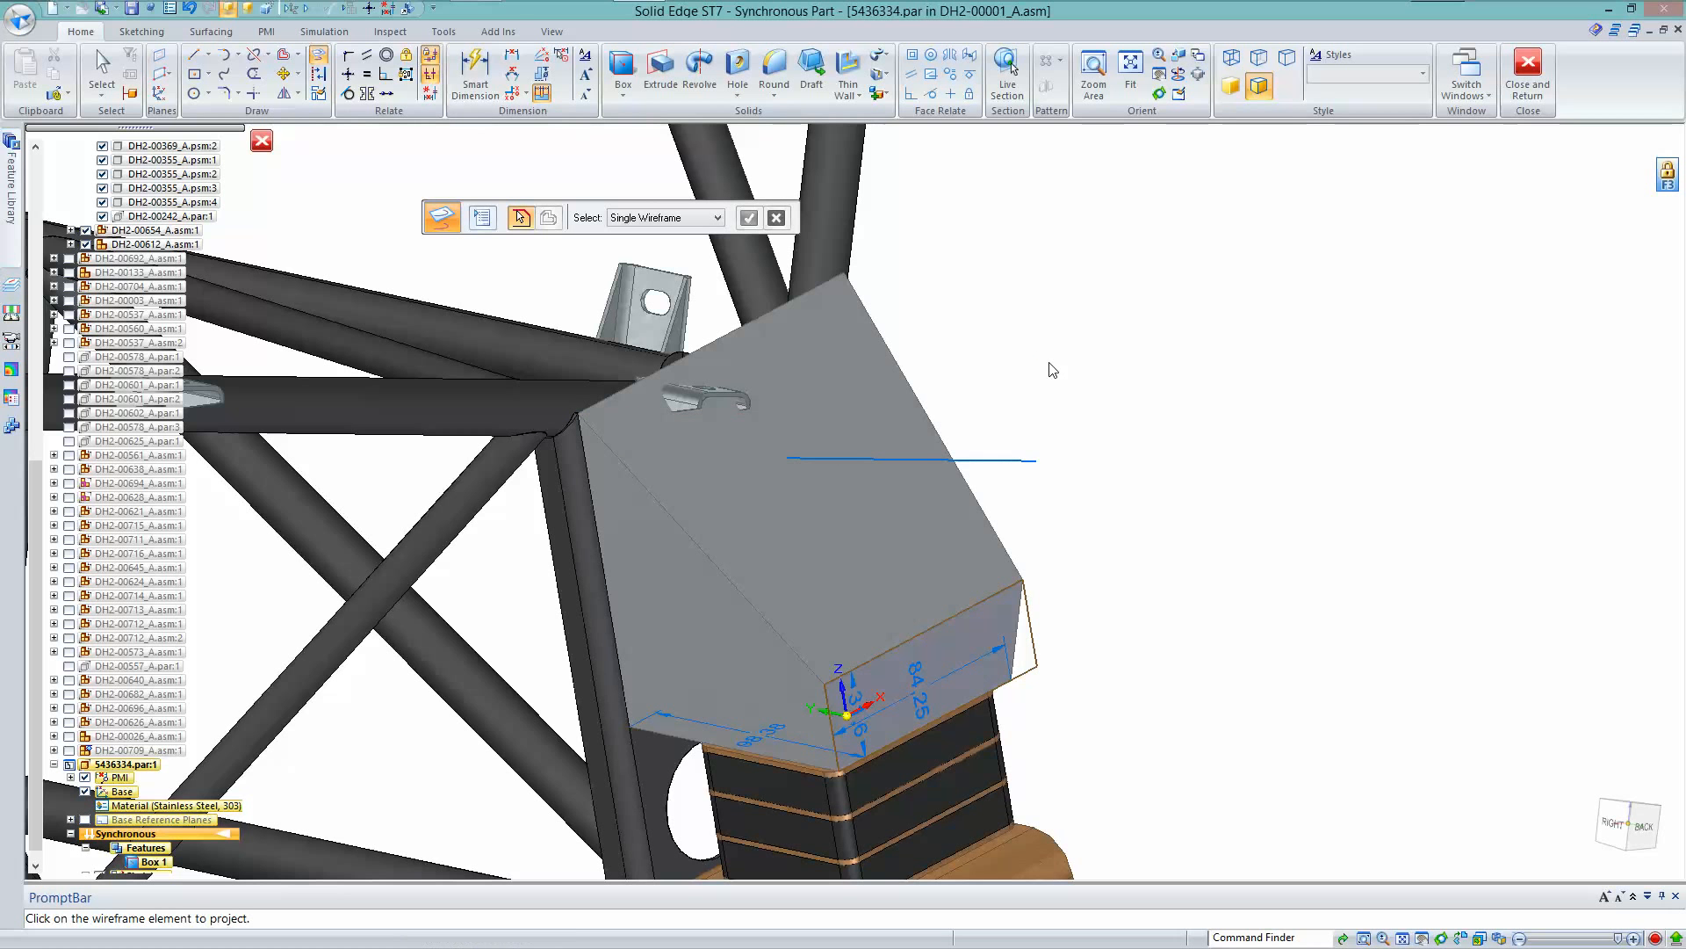
# Extrude the projected line symmetrically as a cut that removes the part of the box above the frame edge
pyautogui.rightClick(1092, 354)
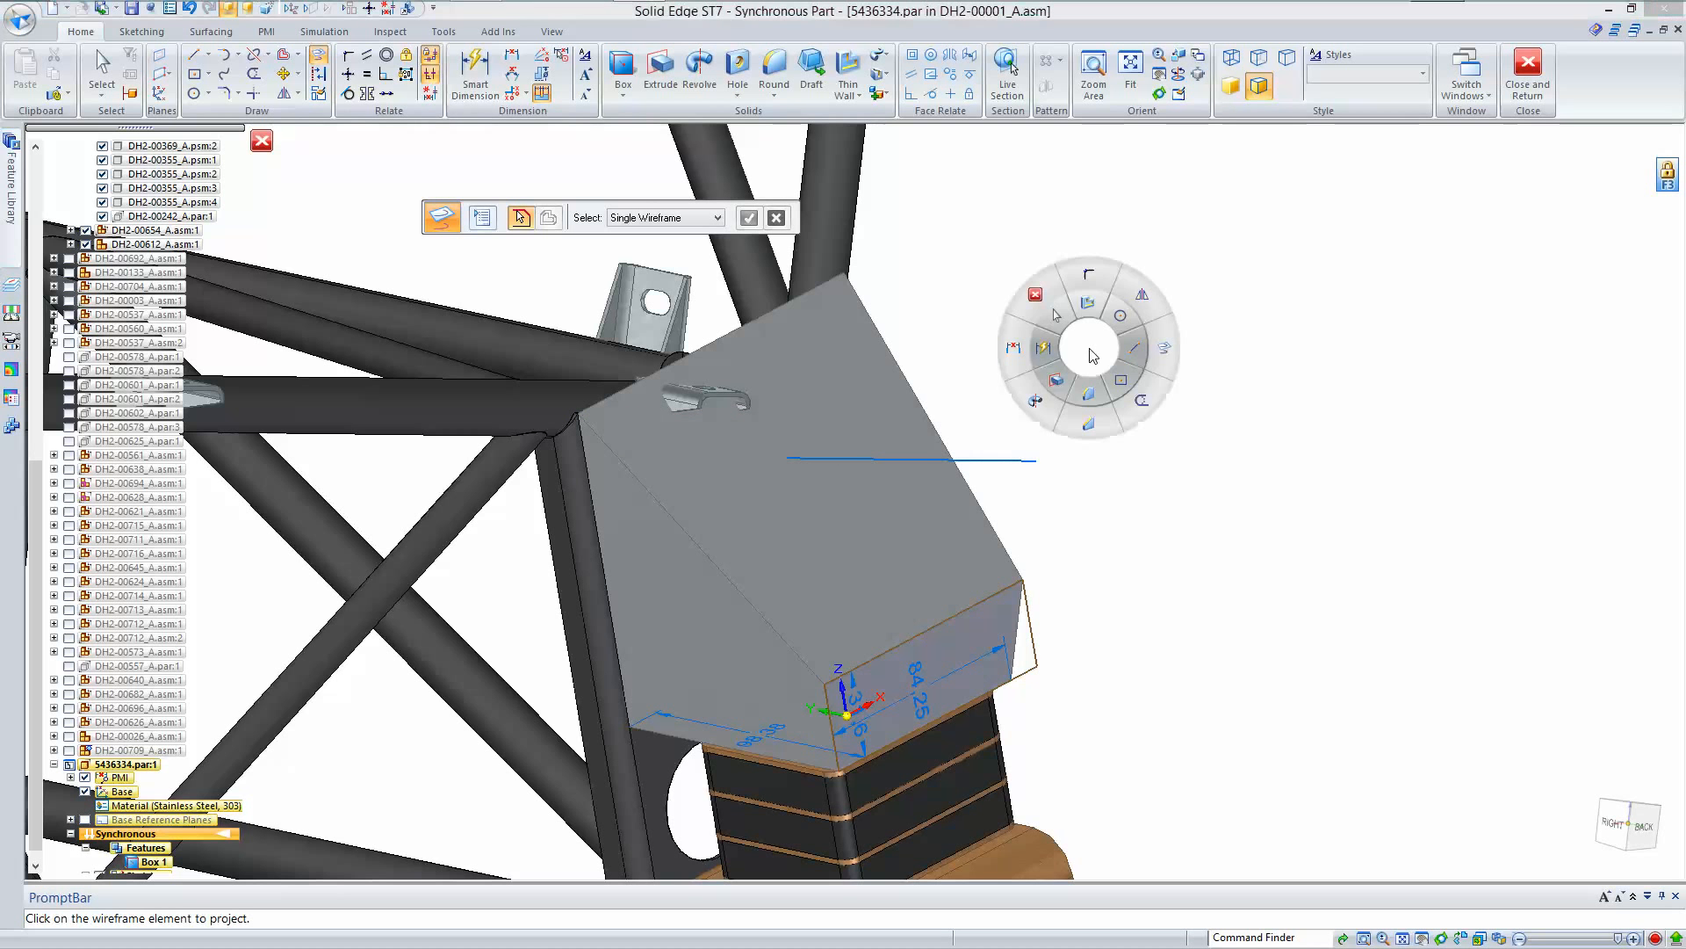
pyautogui.click(1060, 382)
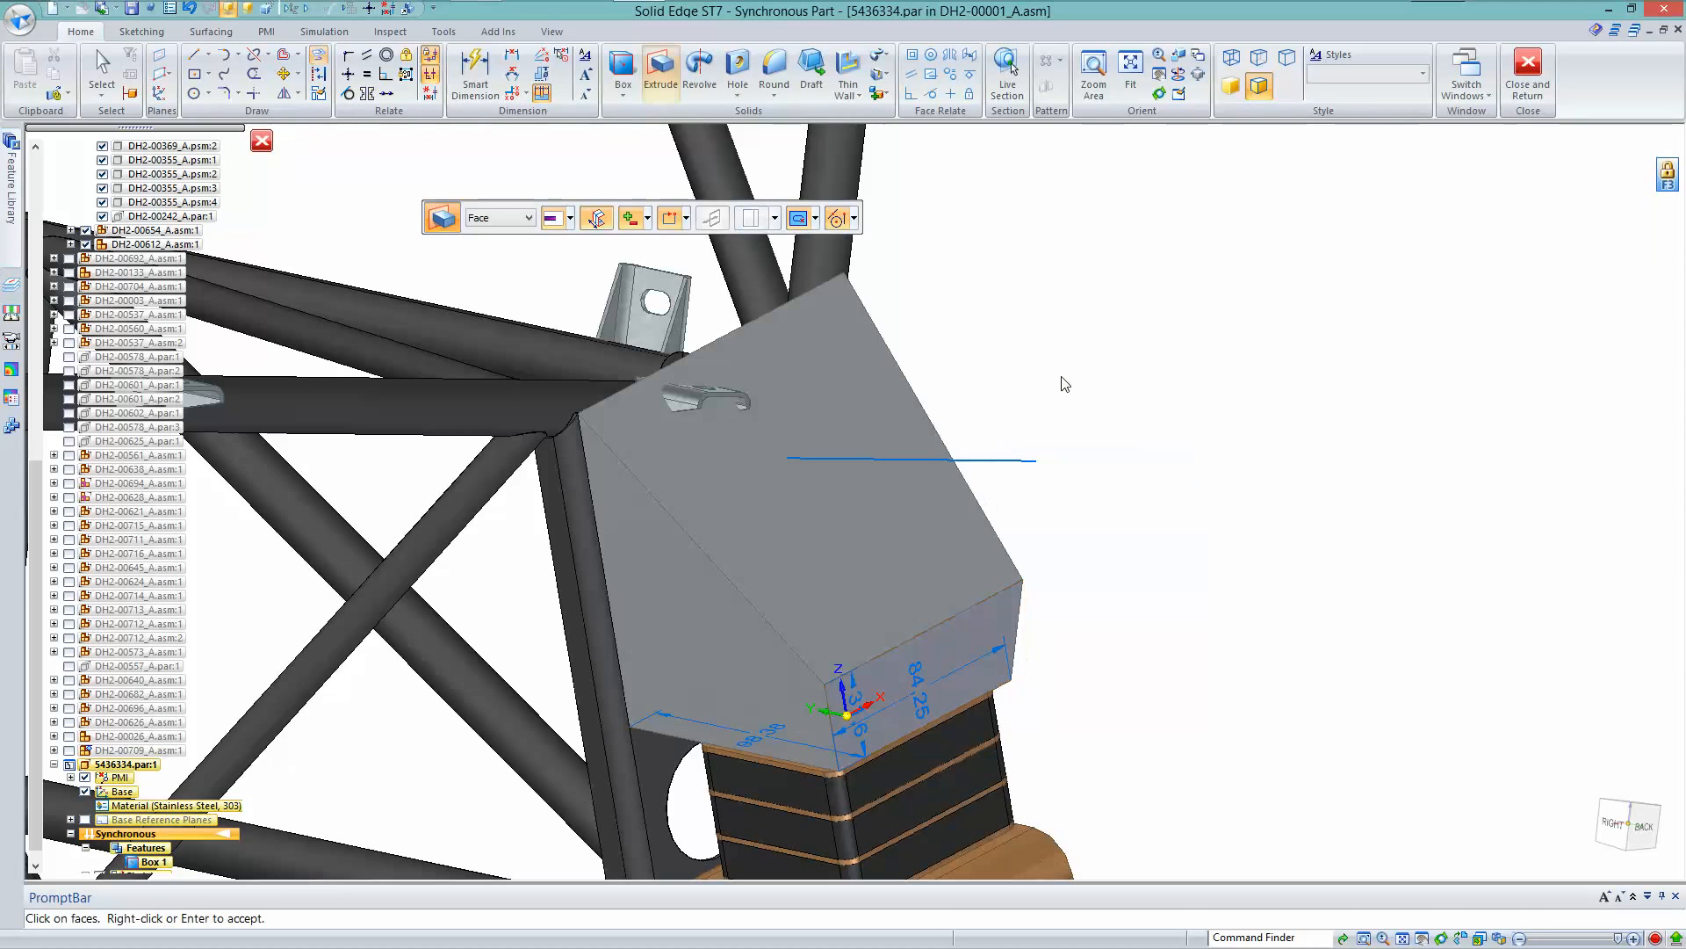
pyautogui.click(514, 218)
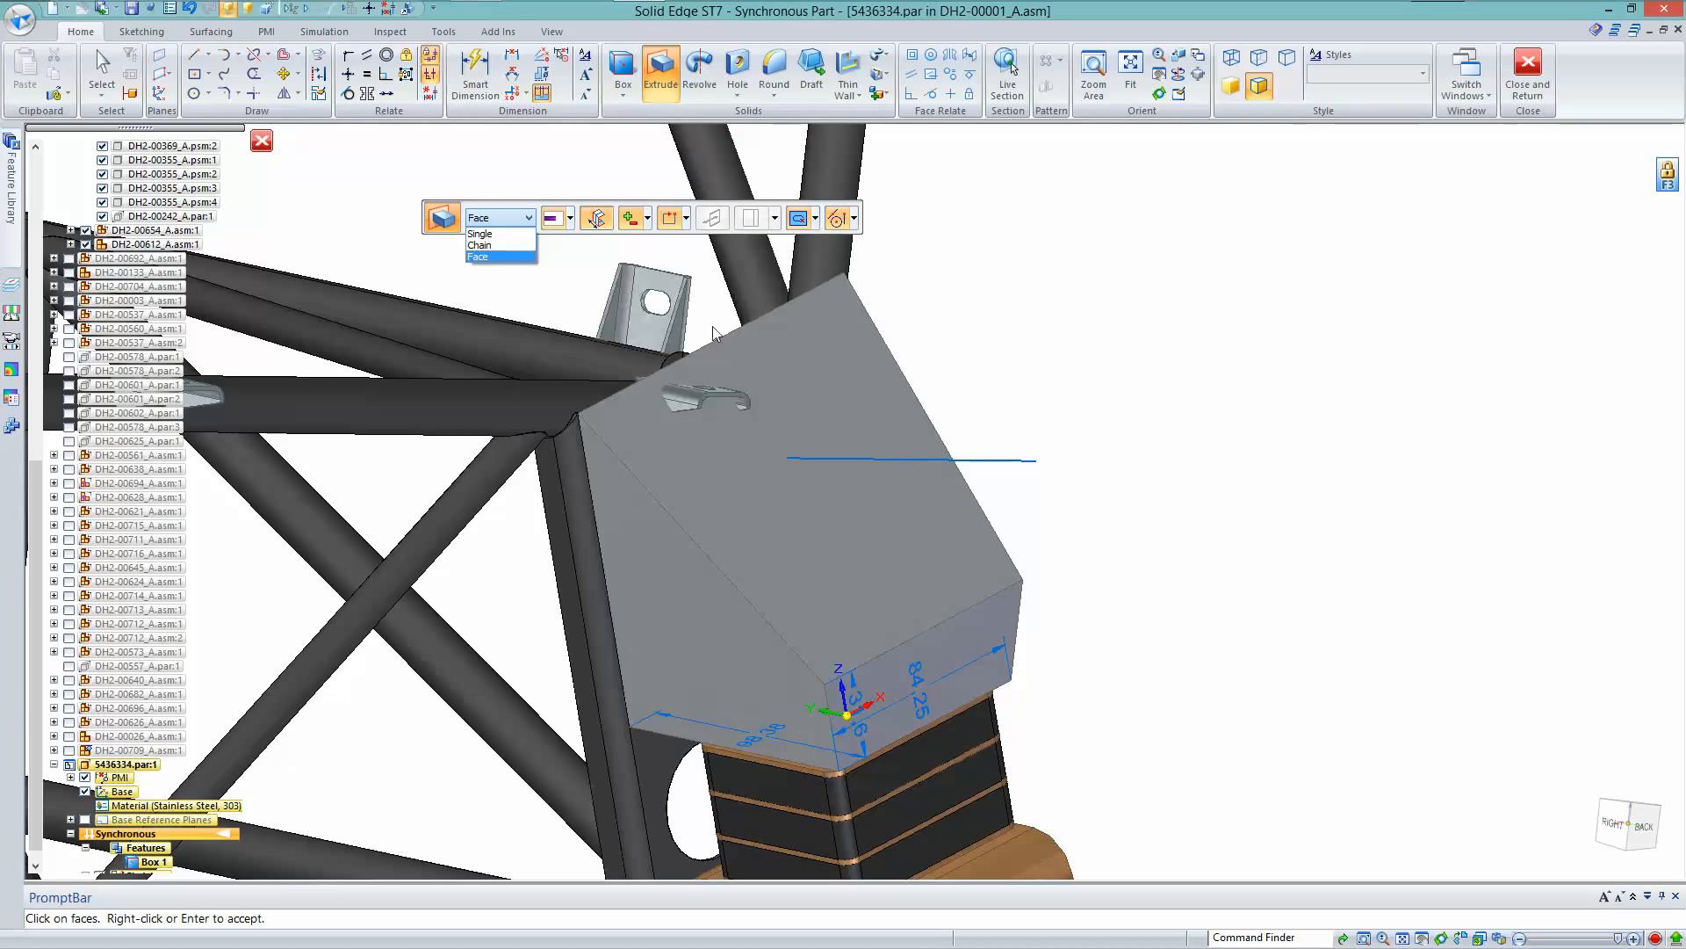
pyautogui.click(481, 233)
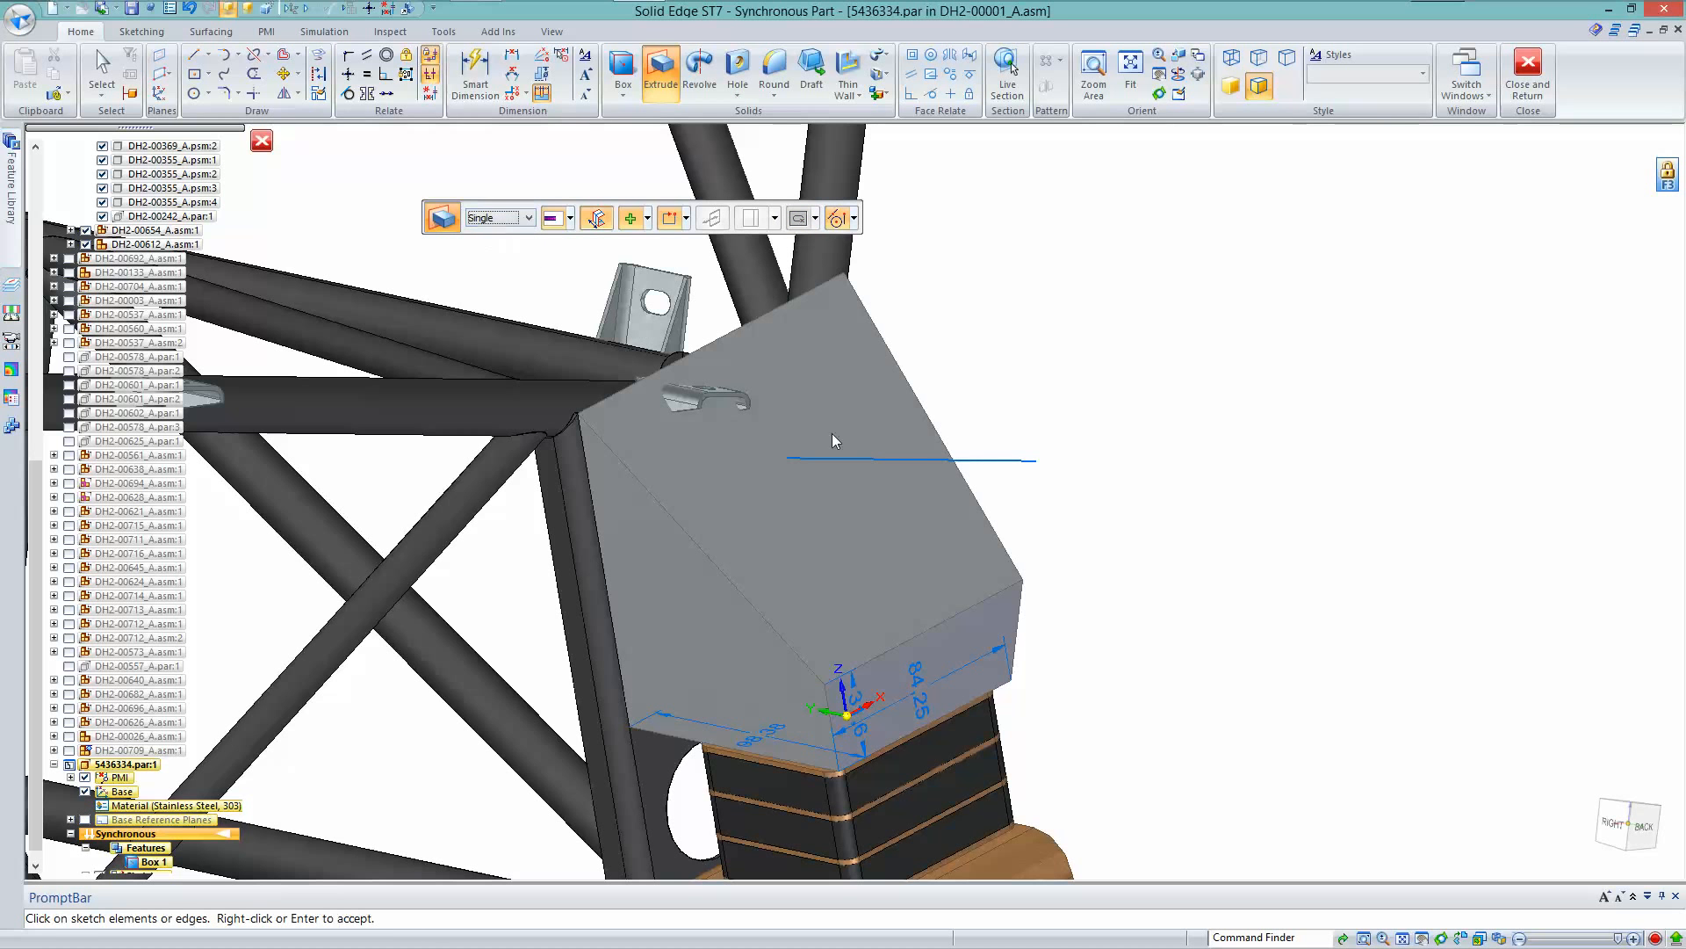
pyautogui.click(898, 459)
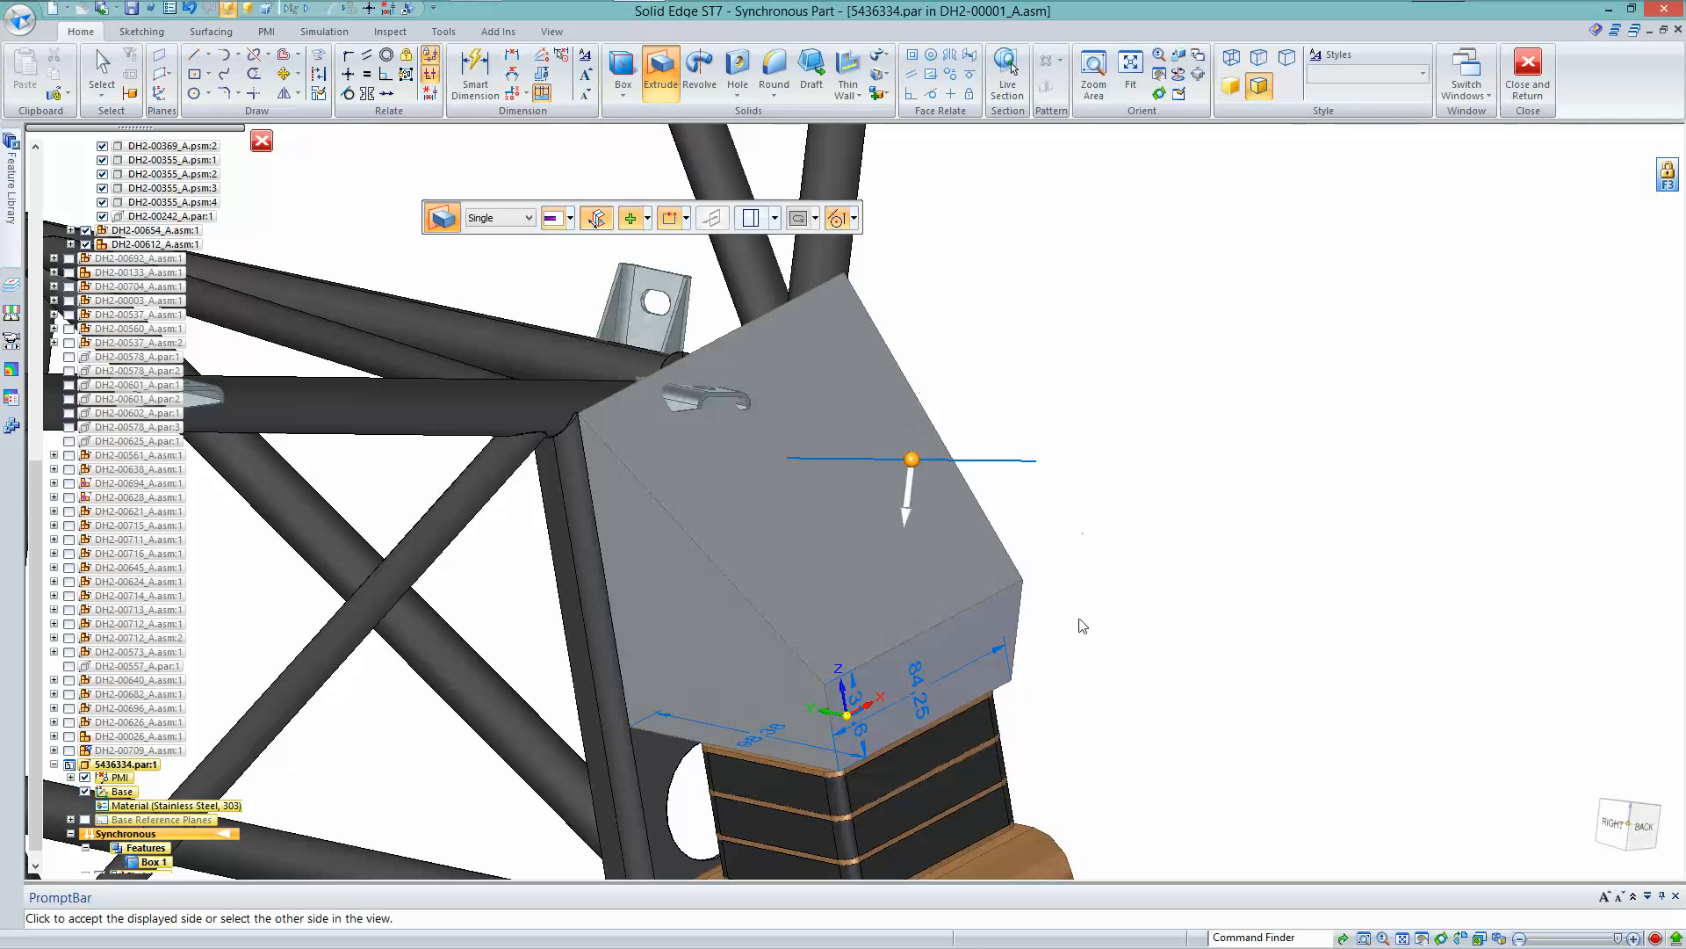
pyautogui.click(1047, 294)
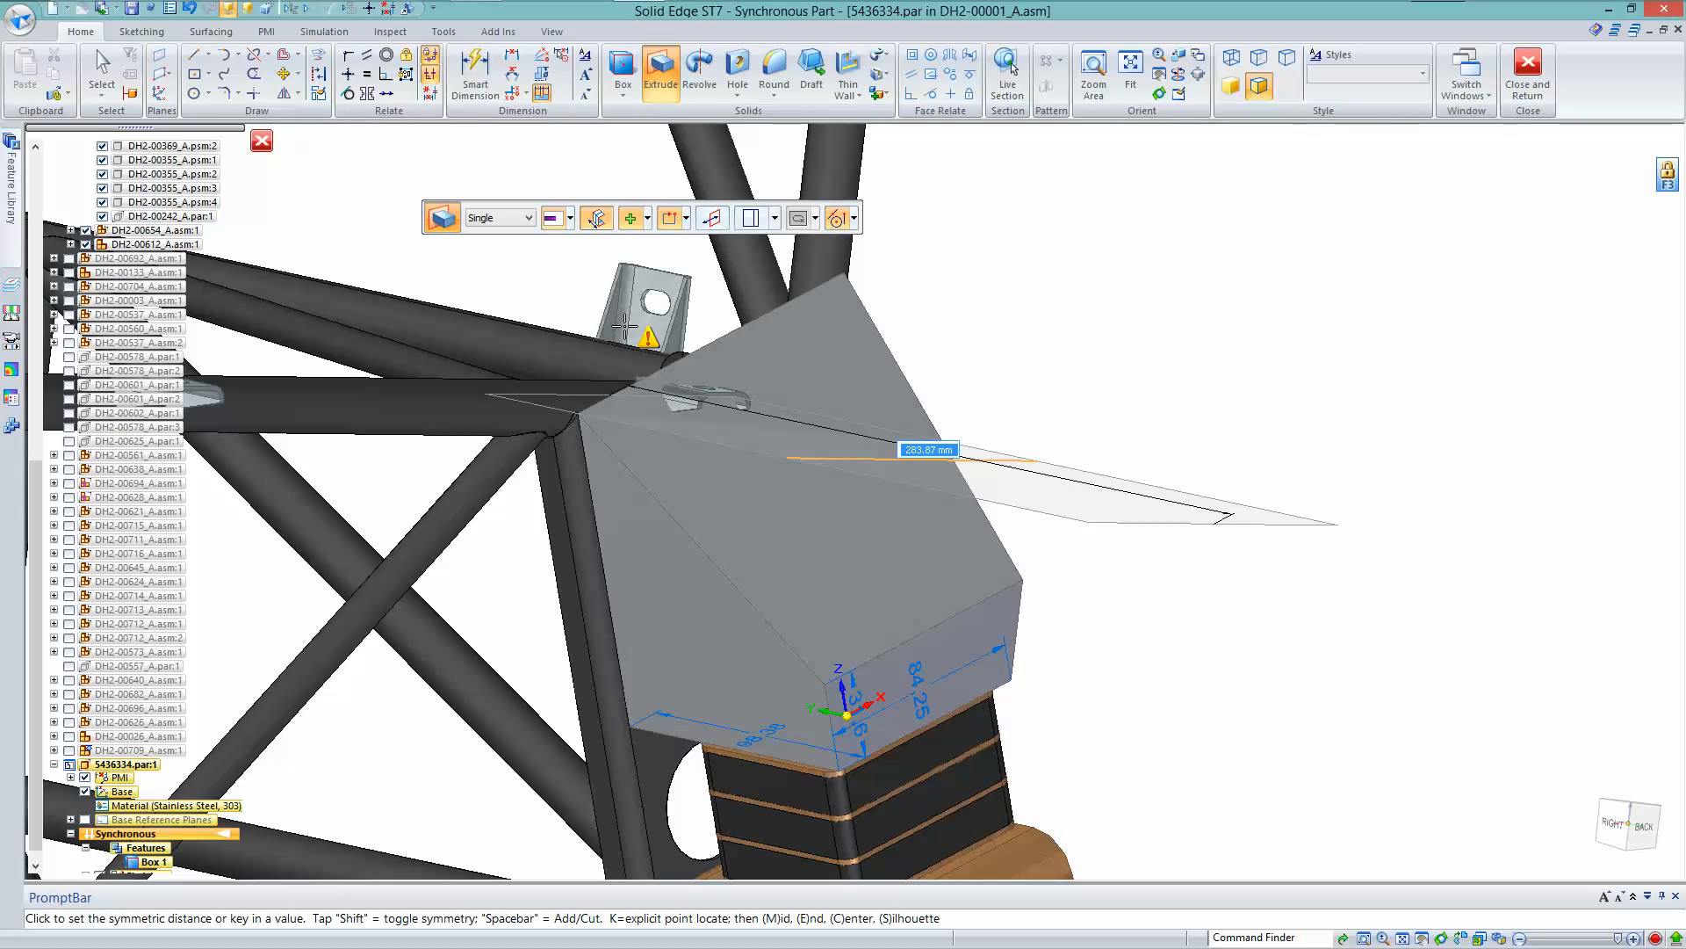
pyautogui.press('space')
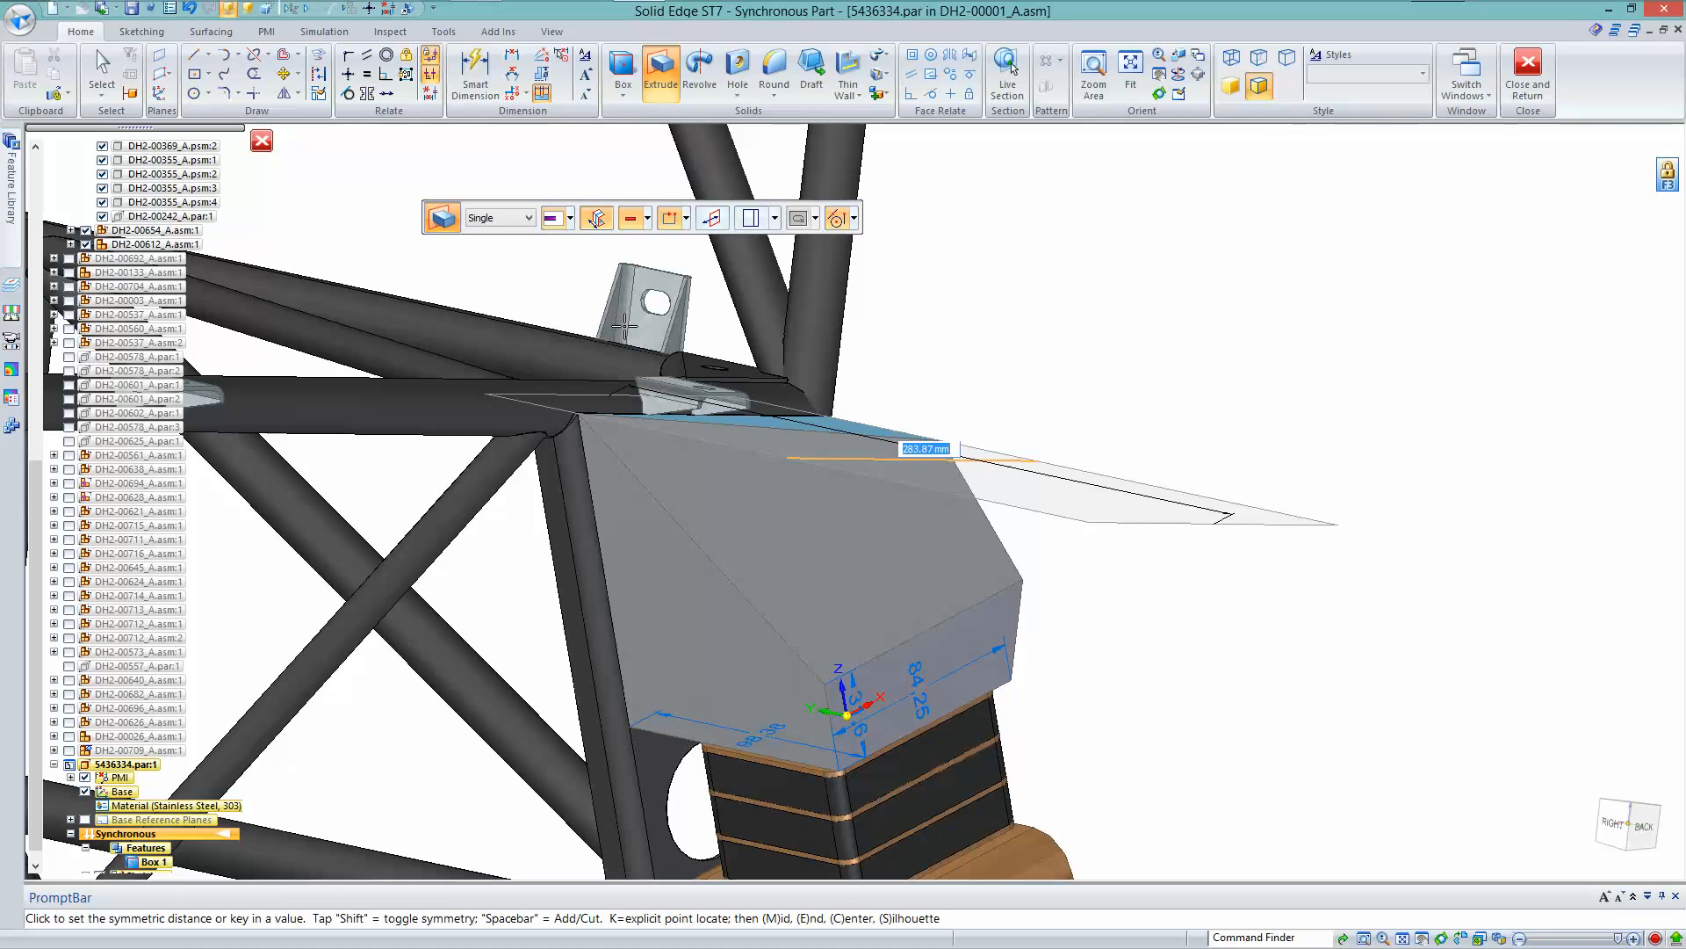
pyautogui.click(583, 288)
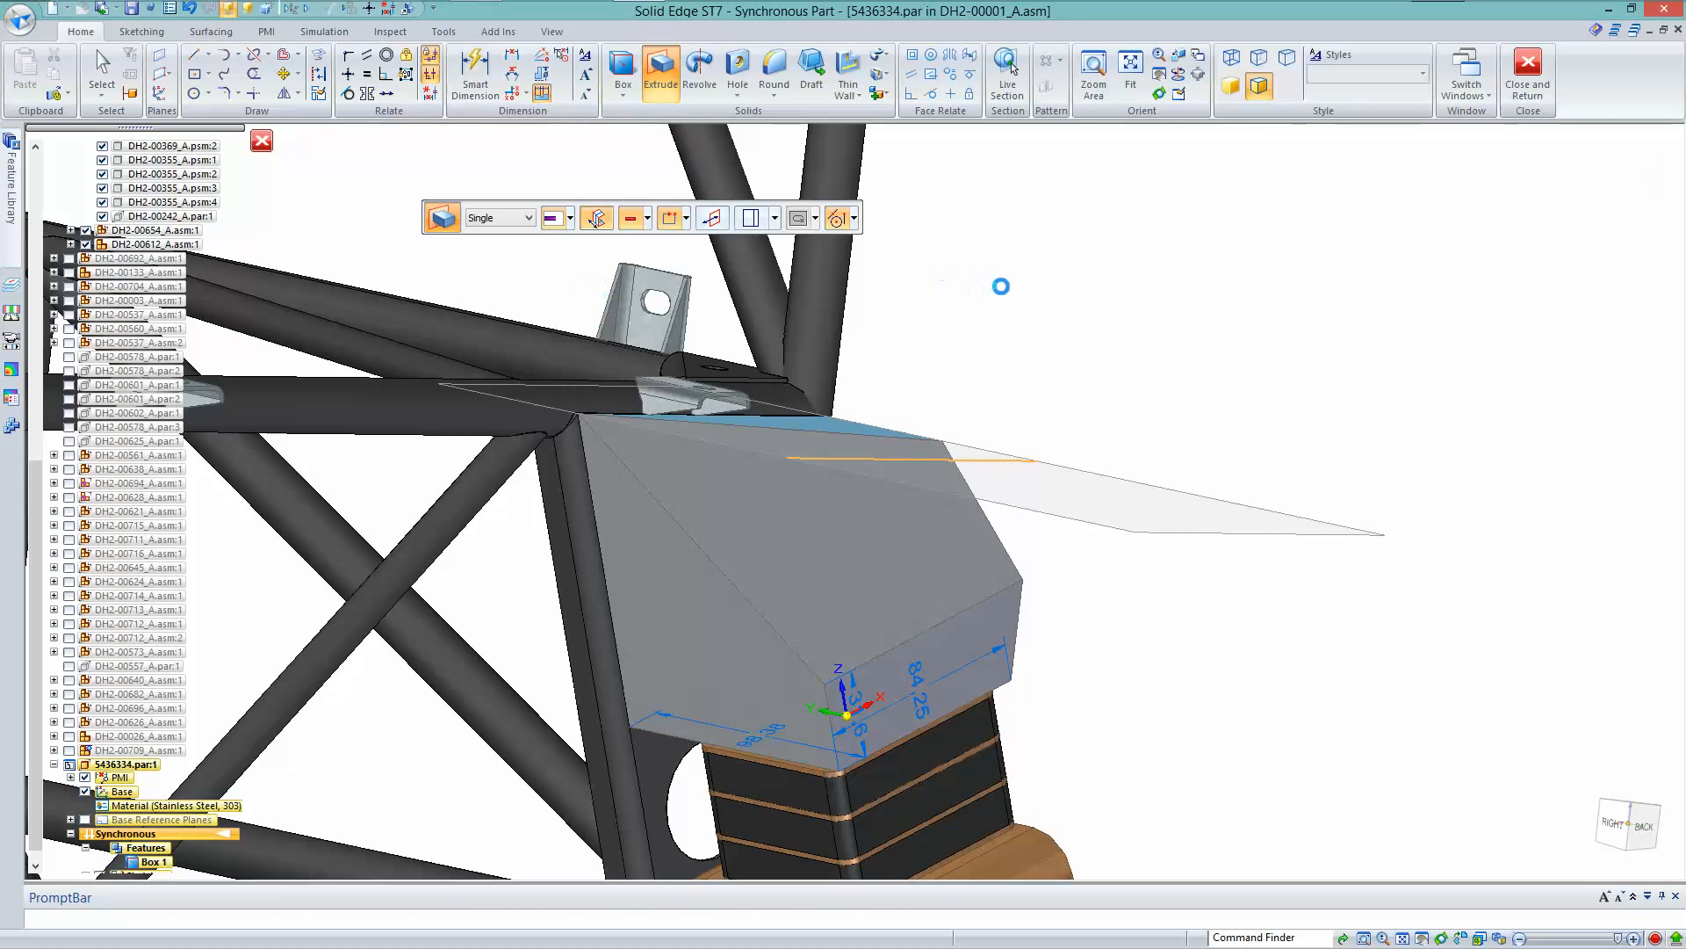
# Hide the surrounding assembly components so that only the bracket part is displayed
pyautogui.moveTo(1065, 338); pyautogui.dragTo(1094, 543, button='middle')
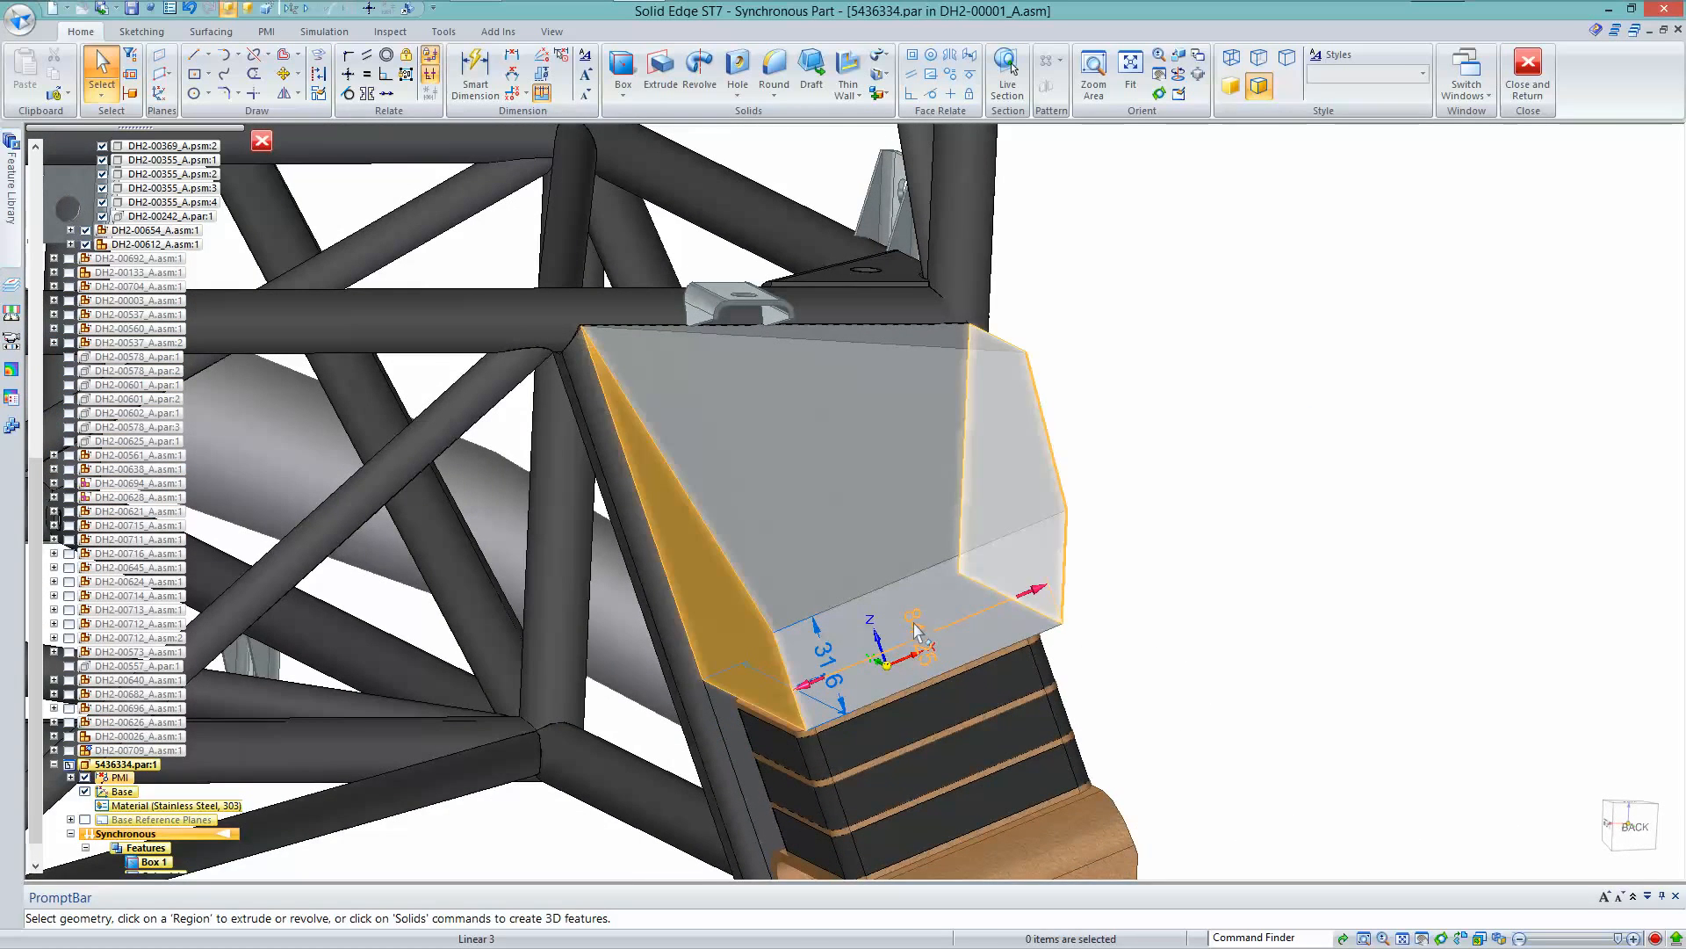
pyautogui.moveTo(1215, 437); pyautogui.dragTo(1280, 391, button='middle')
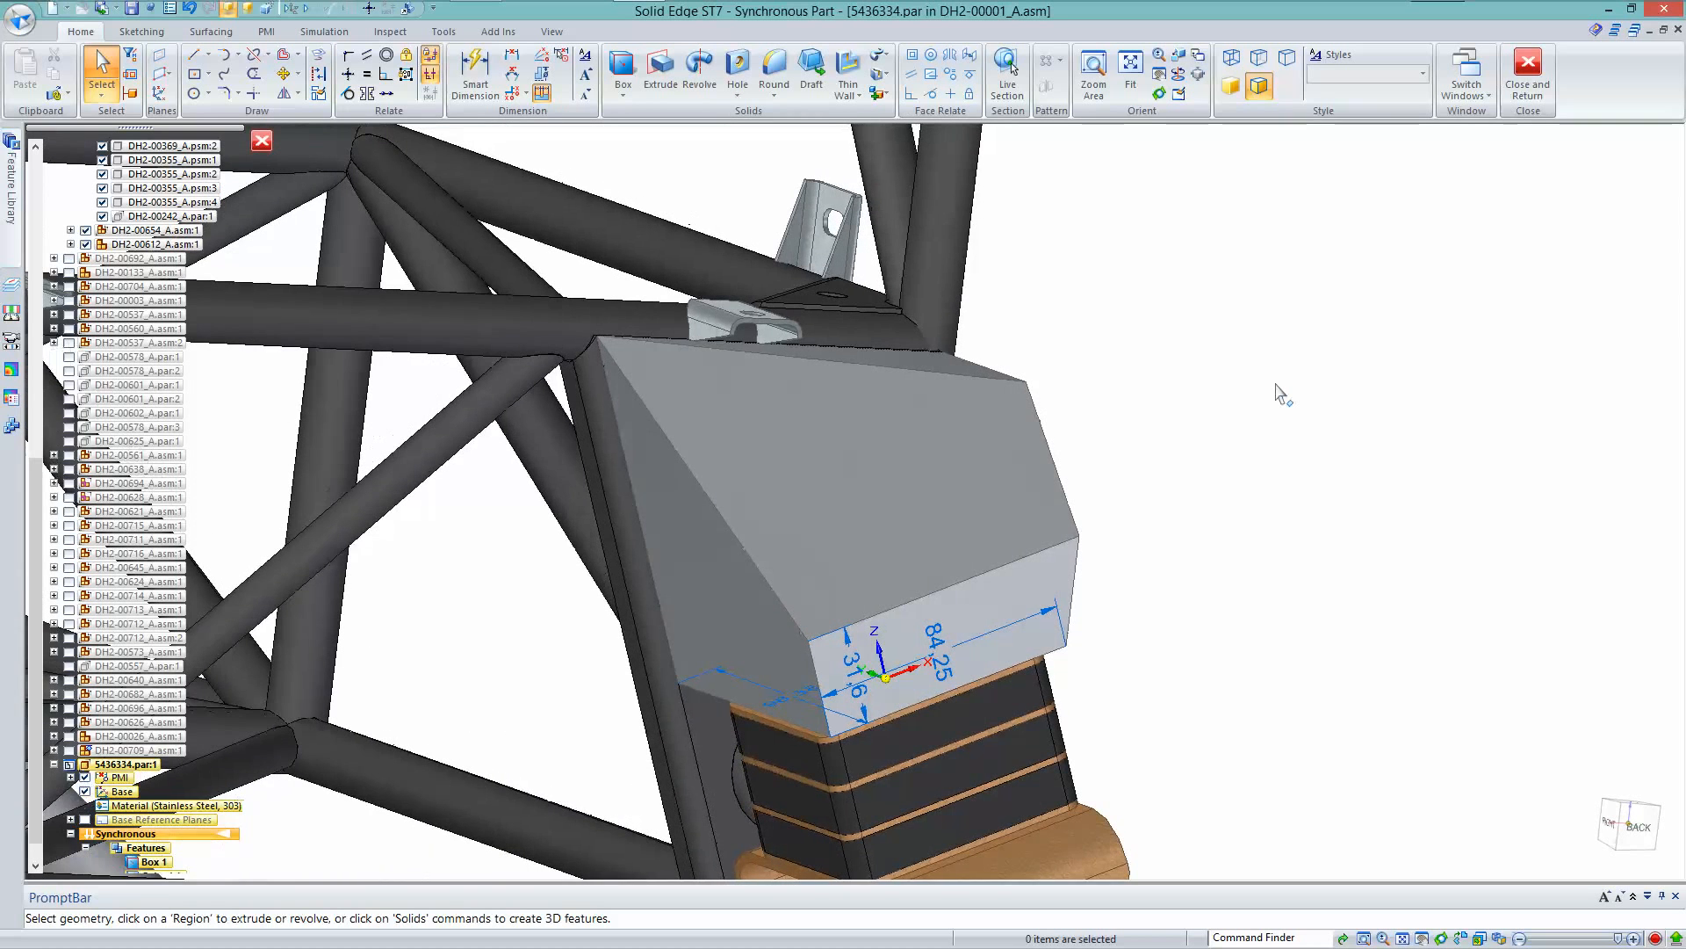
pyautogui.scroll(-2, 29, 494)
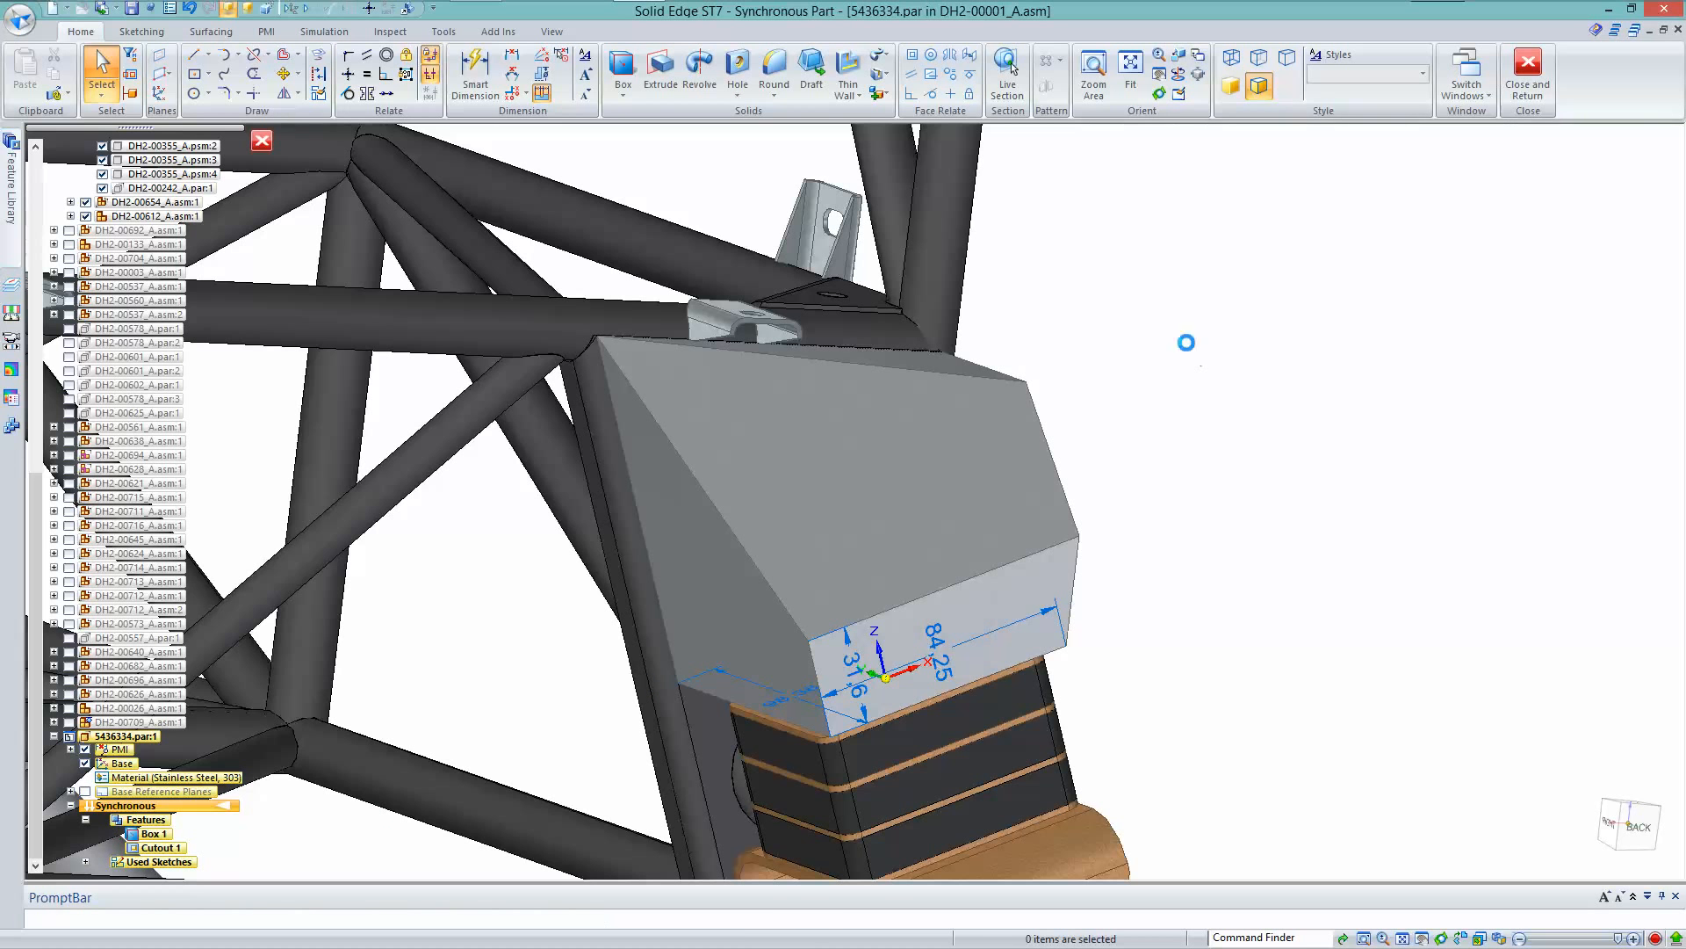
pyautogui.hotkey('ctrl', 'h')
pyautogui.moveTo(661, 232); pyautogui.dragTo(611, 263, button='middle')
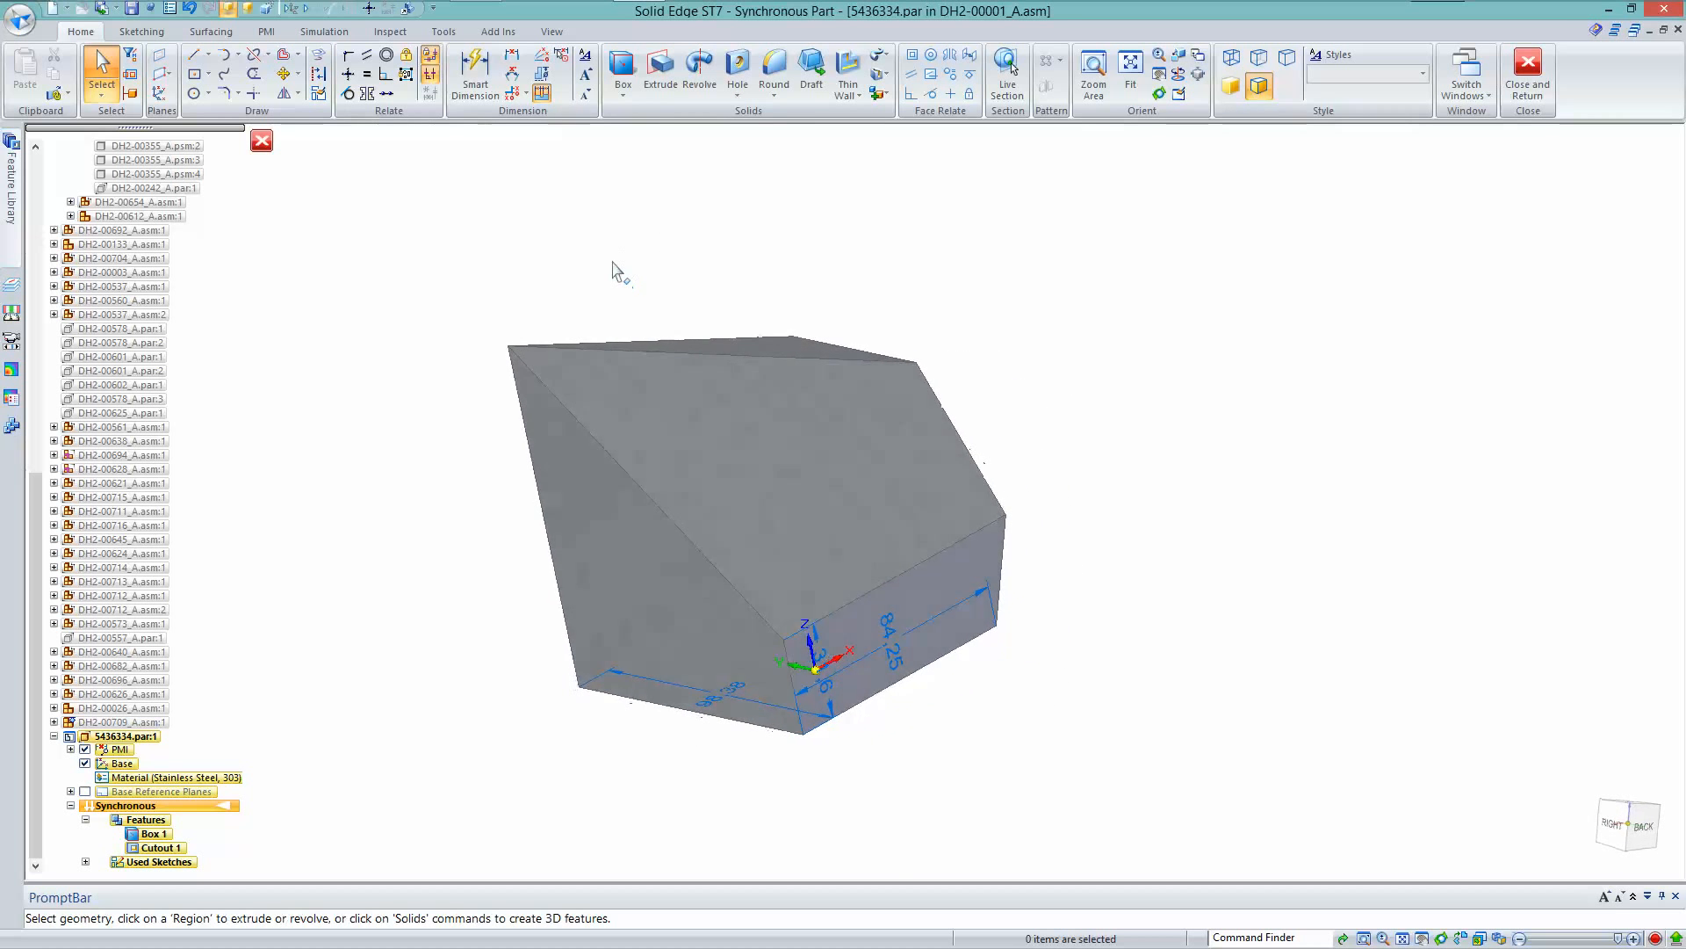
# Switch the bracket part to the Sheet Metal environment and transition it to Ordered modelling
pyautogui.click(409, 9)
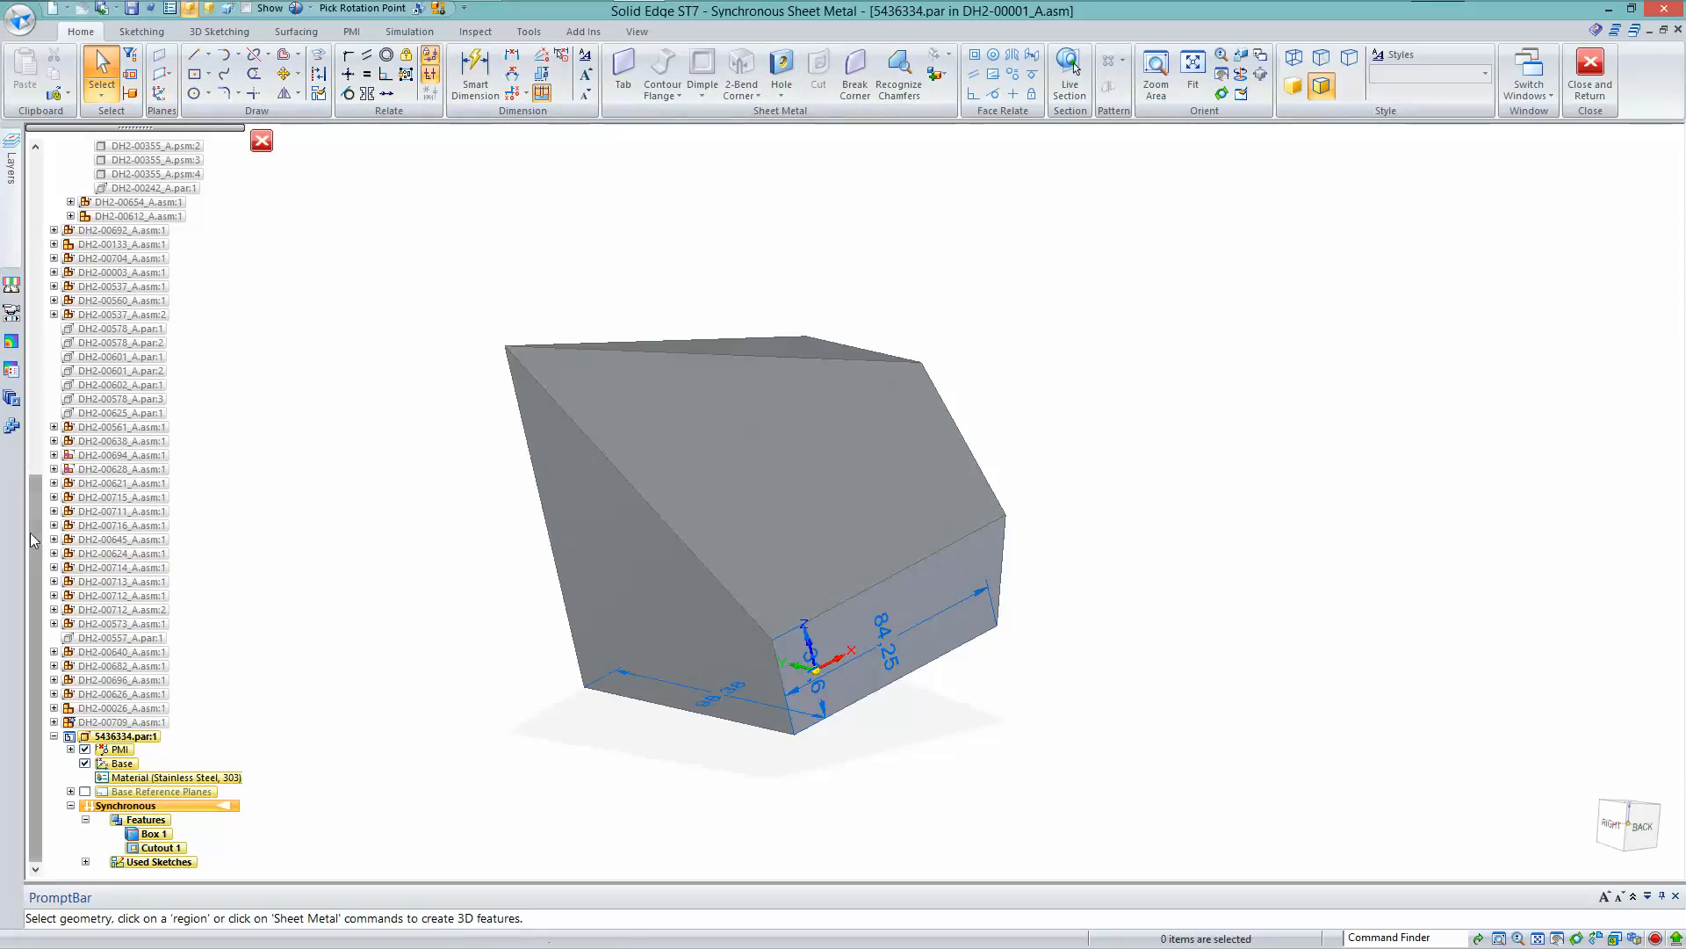
pyautogui.rightClick(228, 812)
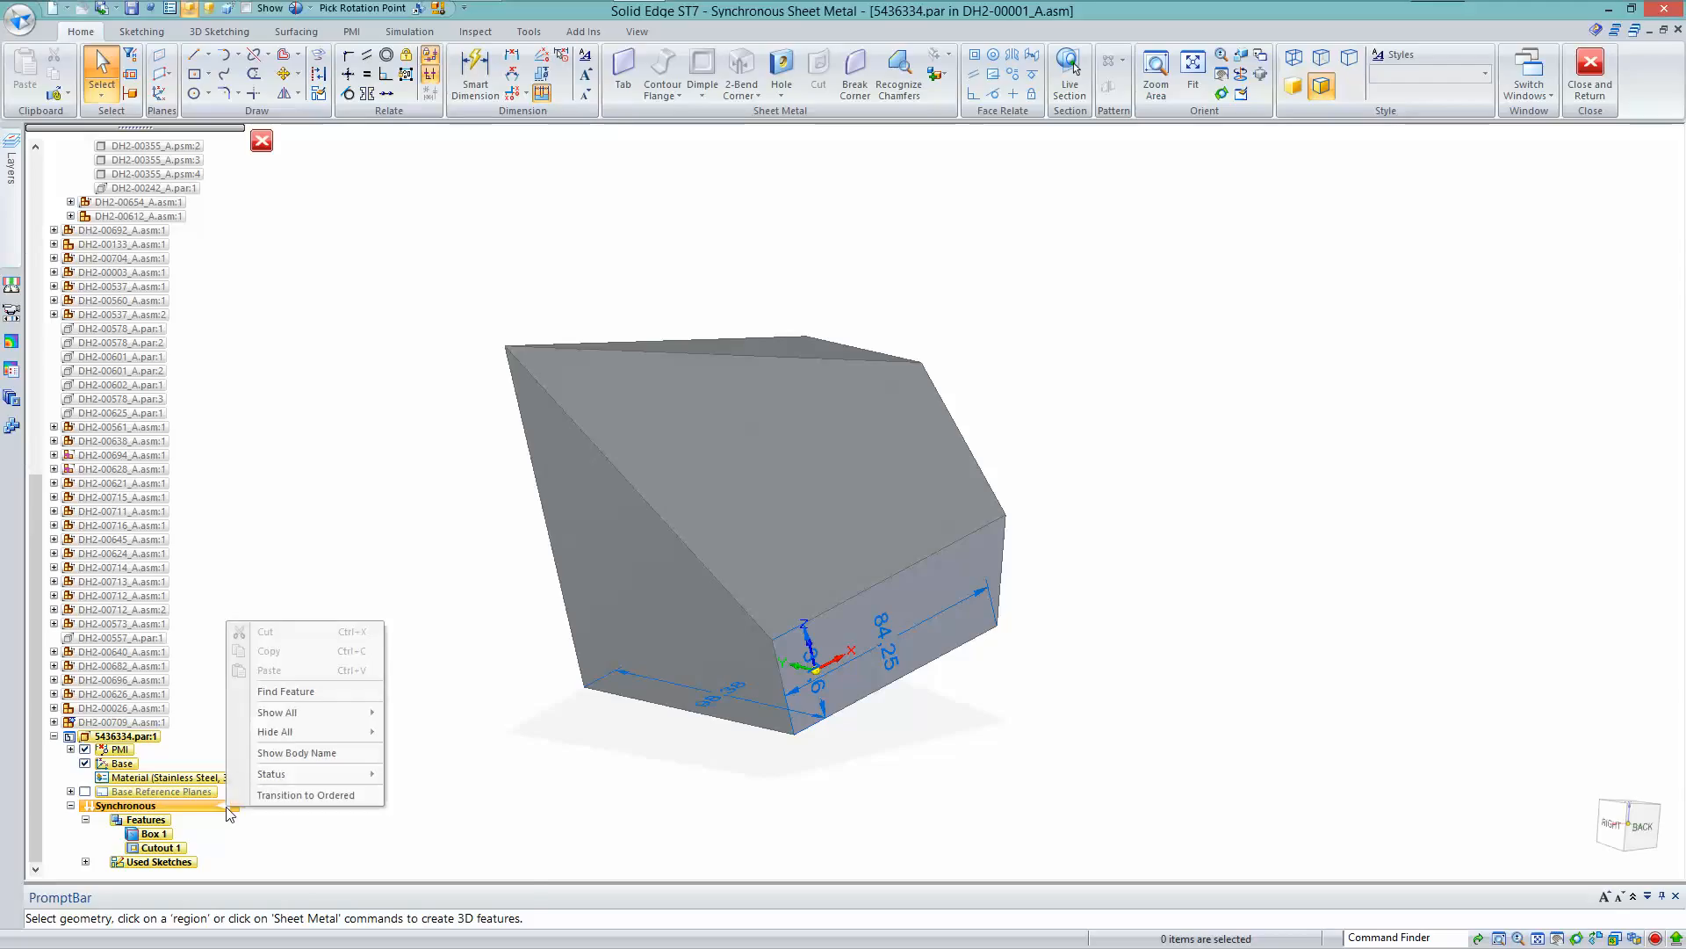
pyautogui.click(281, 796)
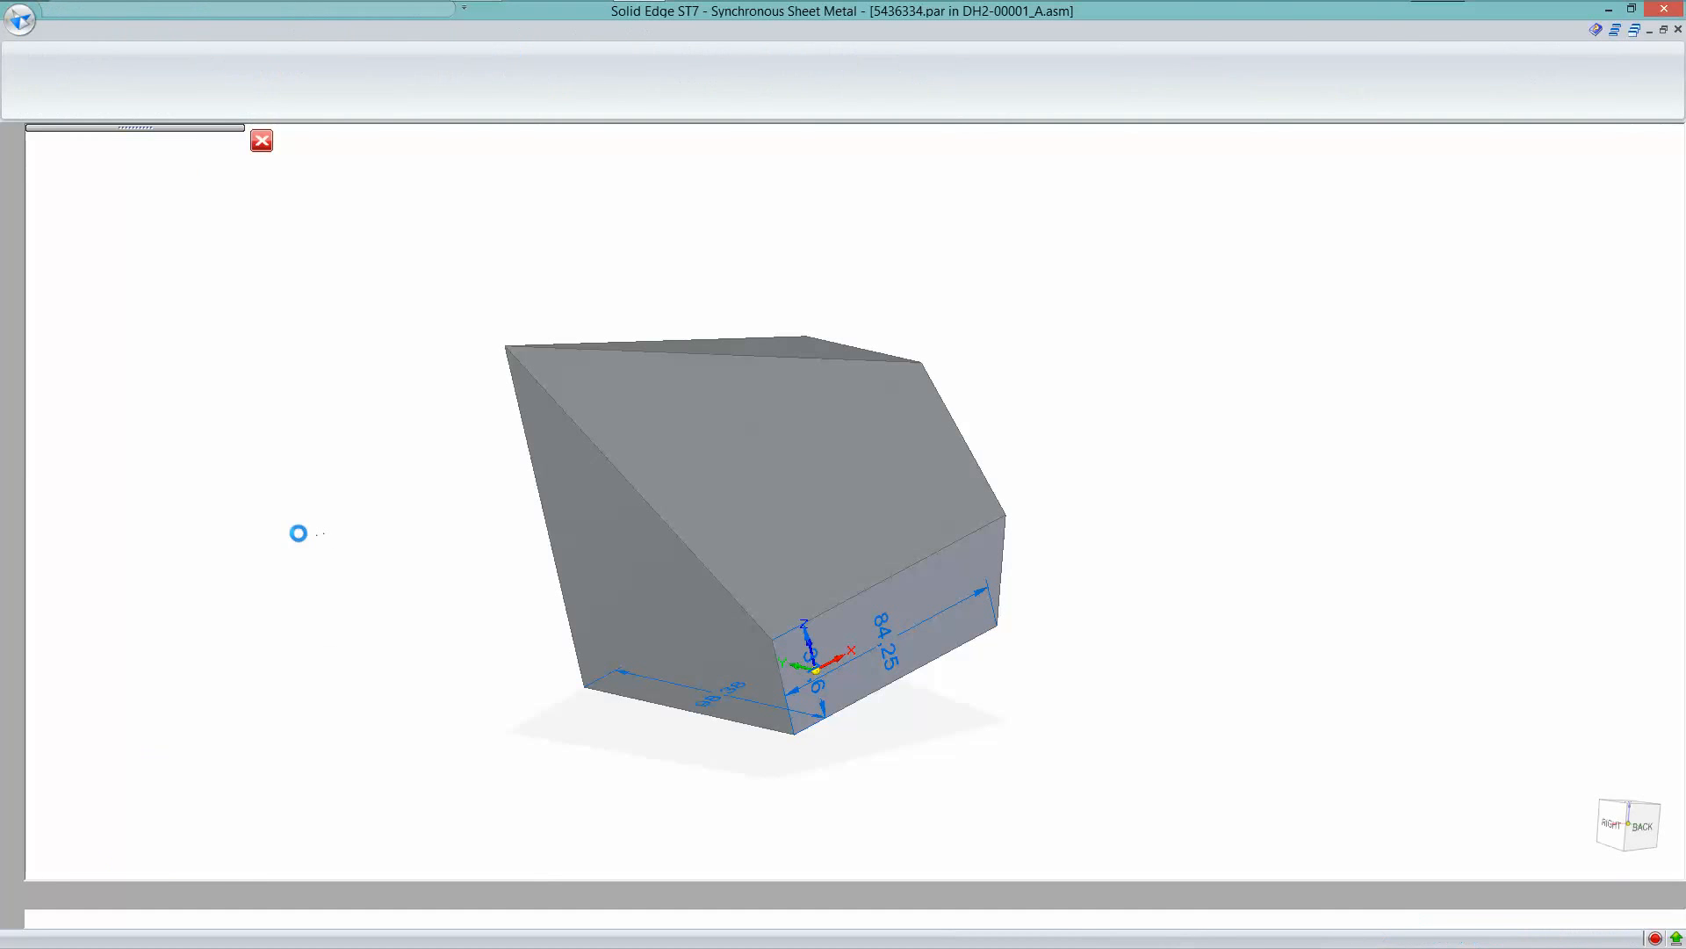
pyautogui.moveTo(36, 546); pyautogui.dragTo(40, 620)
pyautogui.scroll(5, 327, 99)
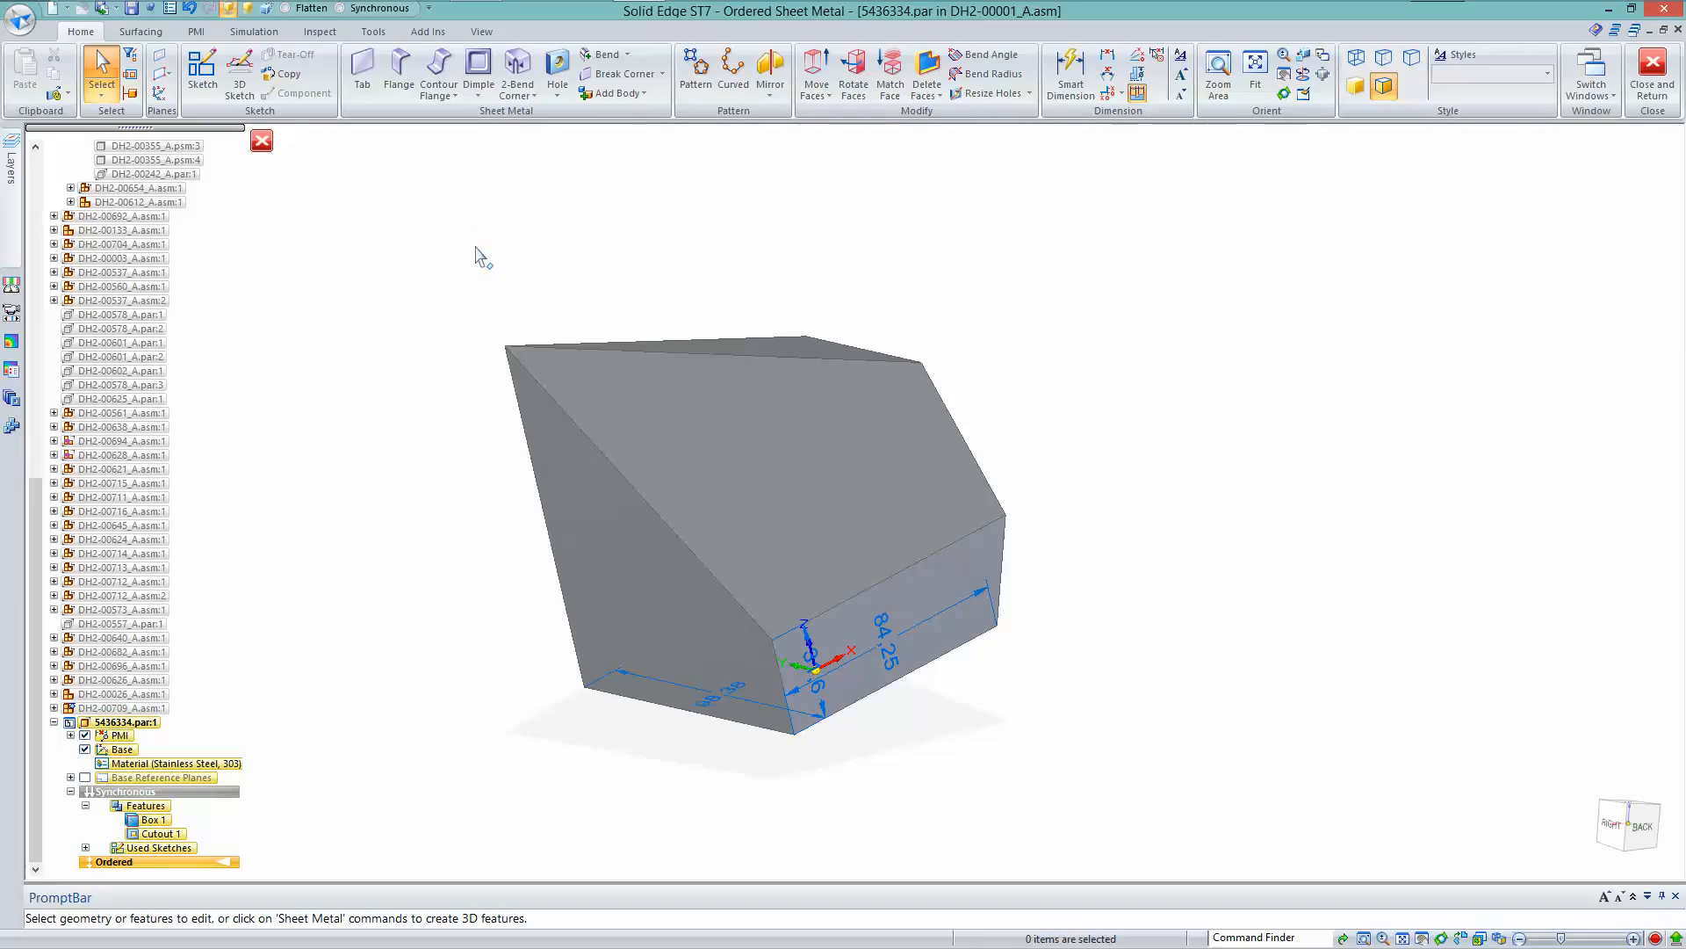
# Begin a Part to Sheet Metal conversion with 5 mm bend radius and open corners, picking the base's side and front edges as bends
pyautogui.click(373, 32)
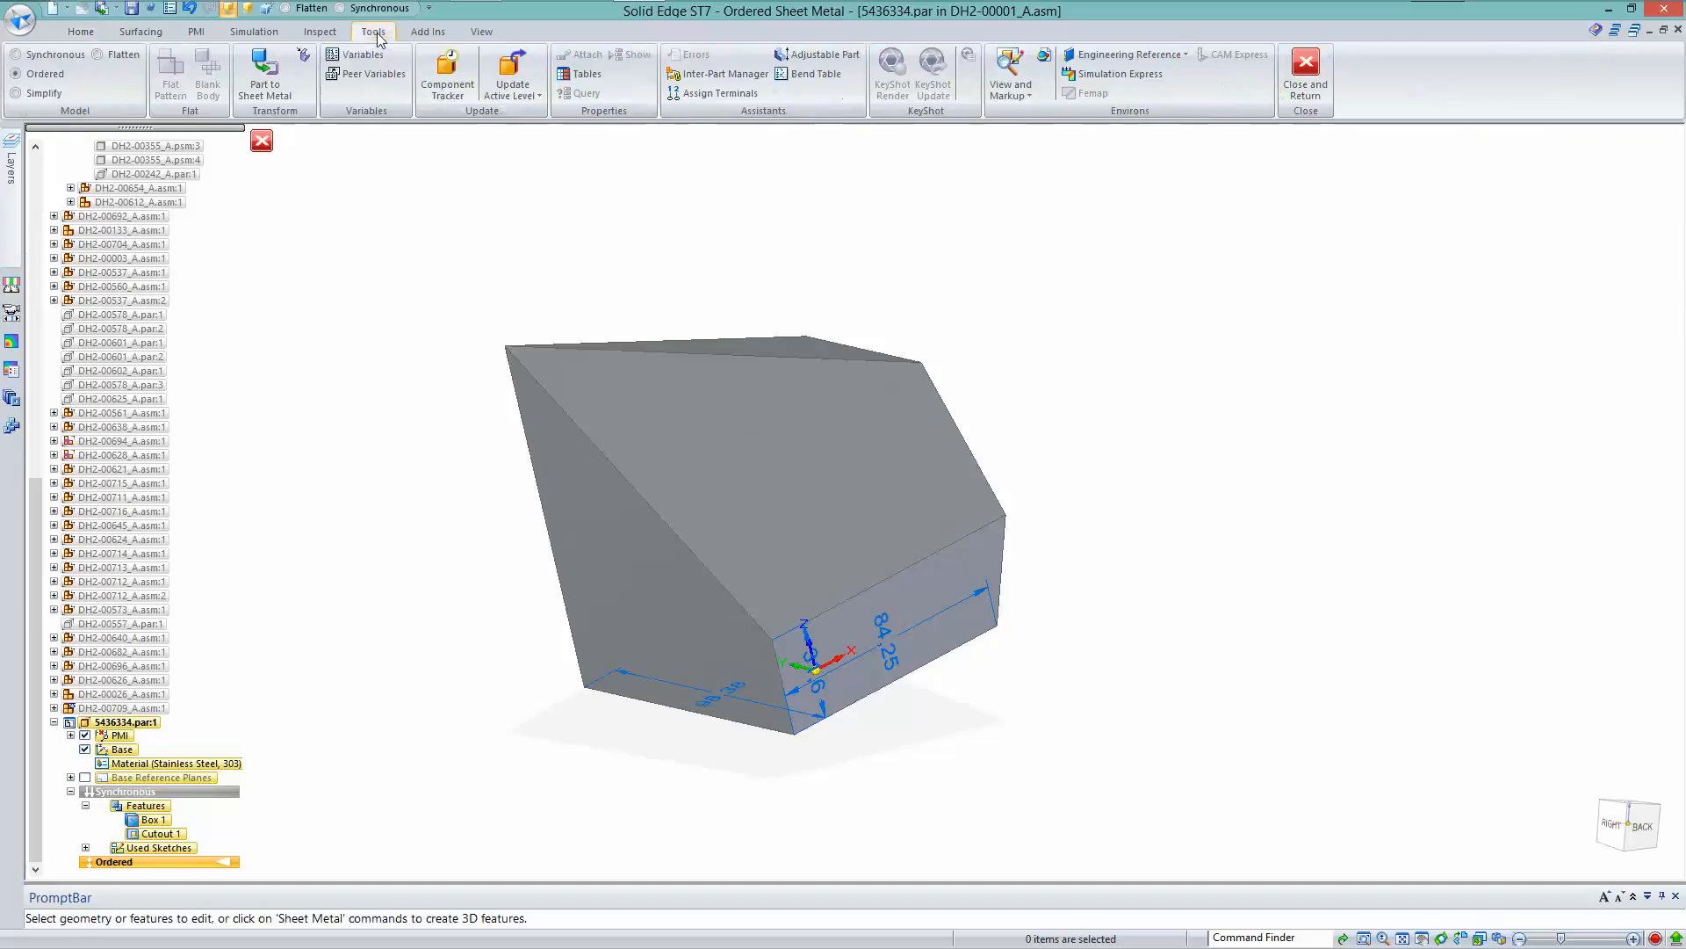
pyautogui.click(265, 79)
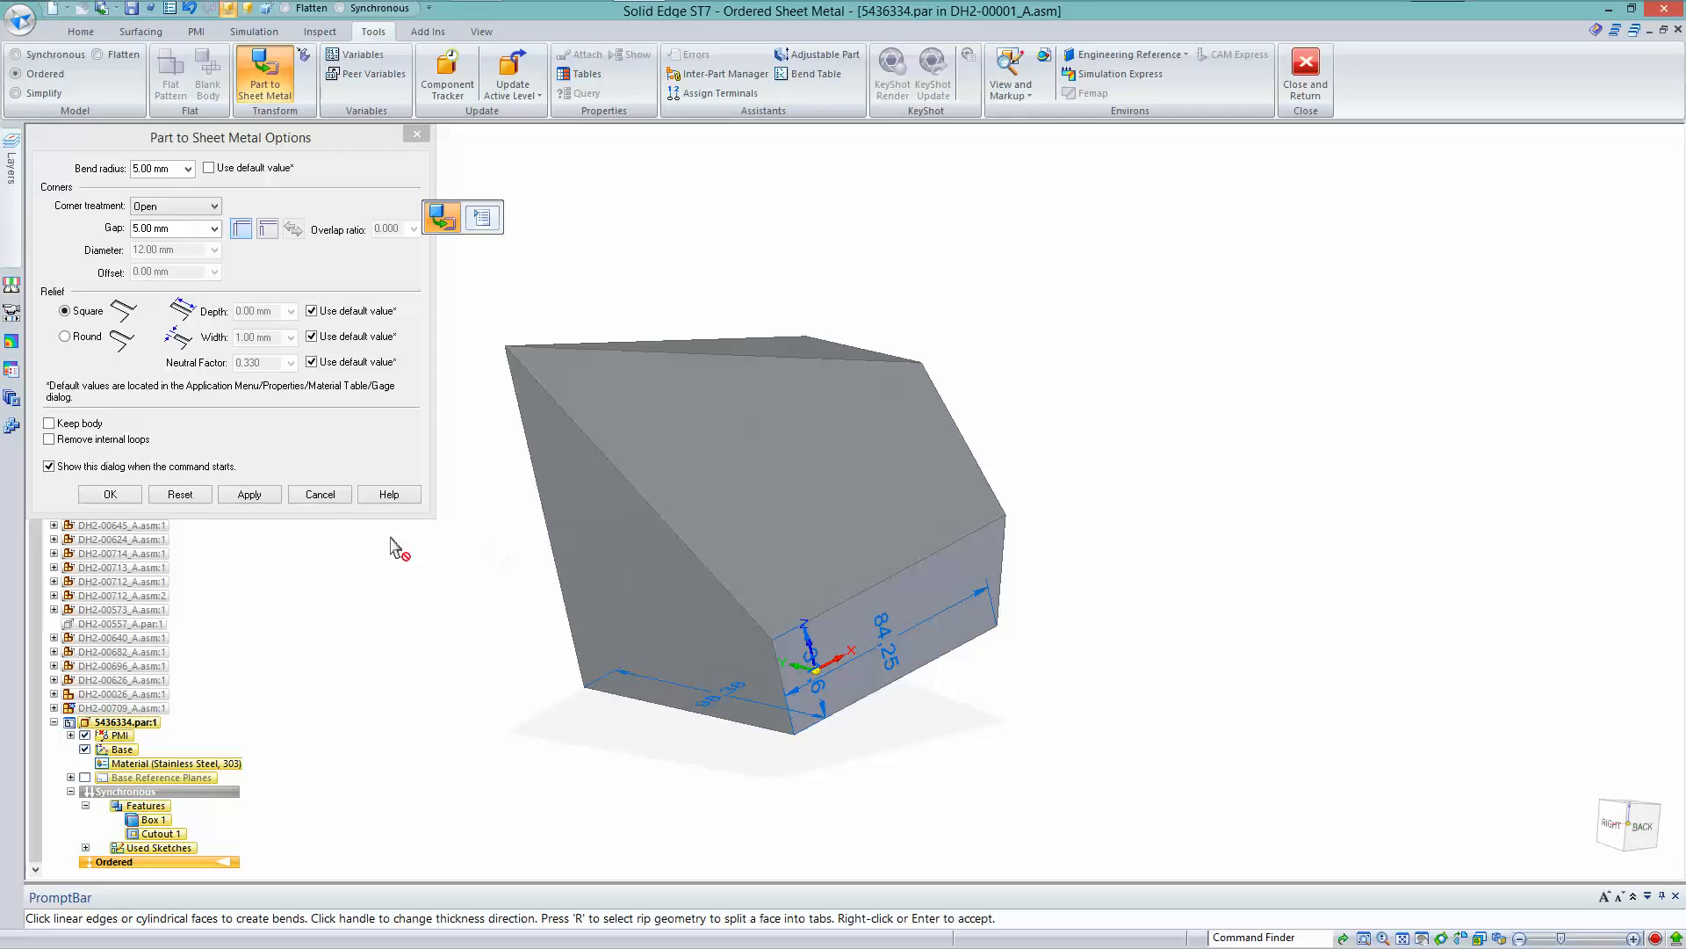
pyautogui.click(246, 495)
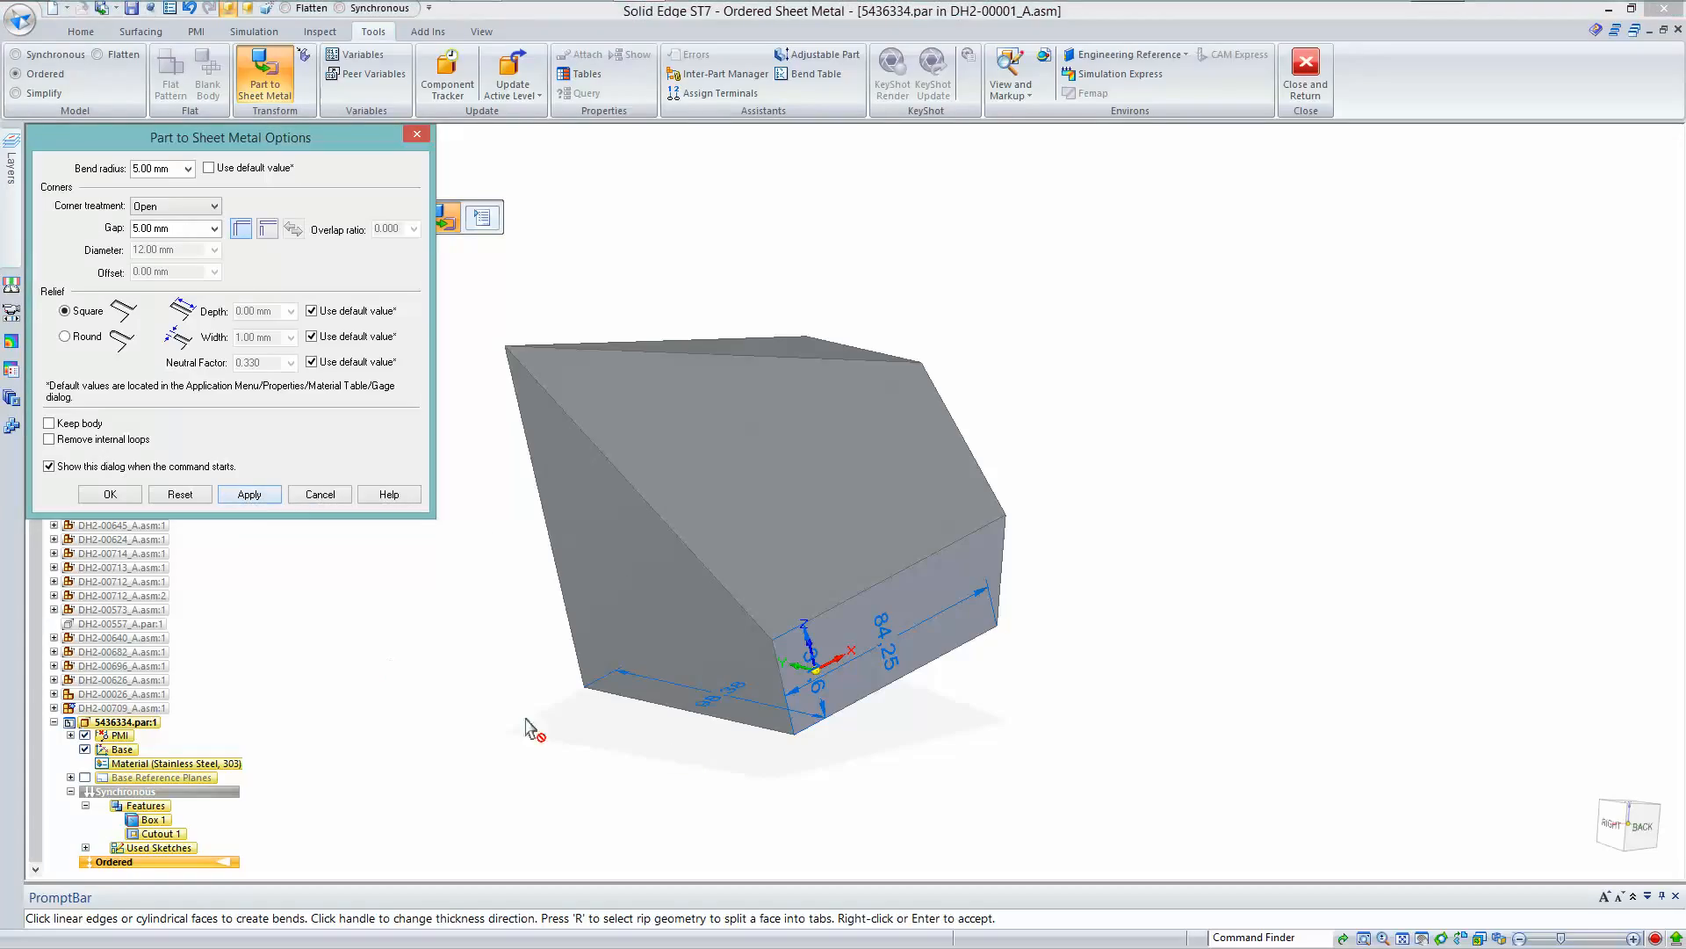
pyautogui.click(718, 725)
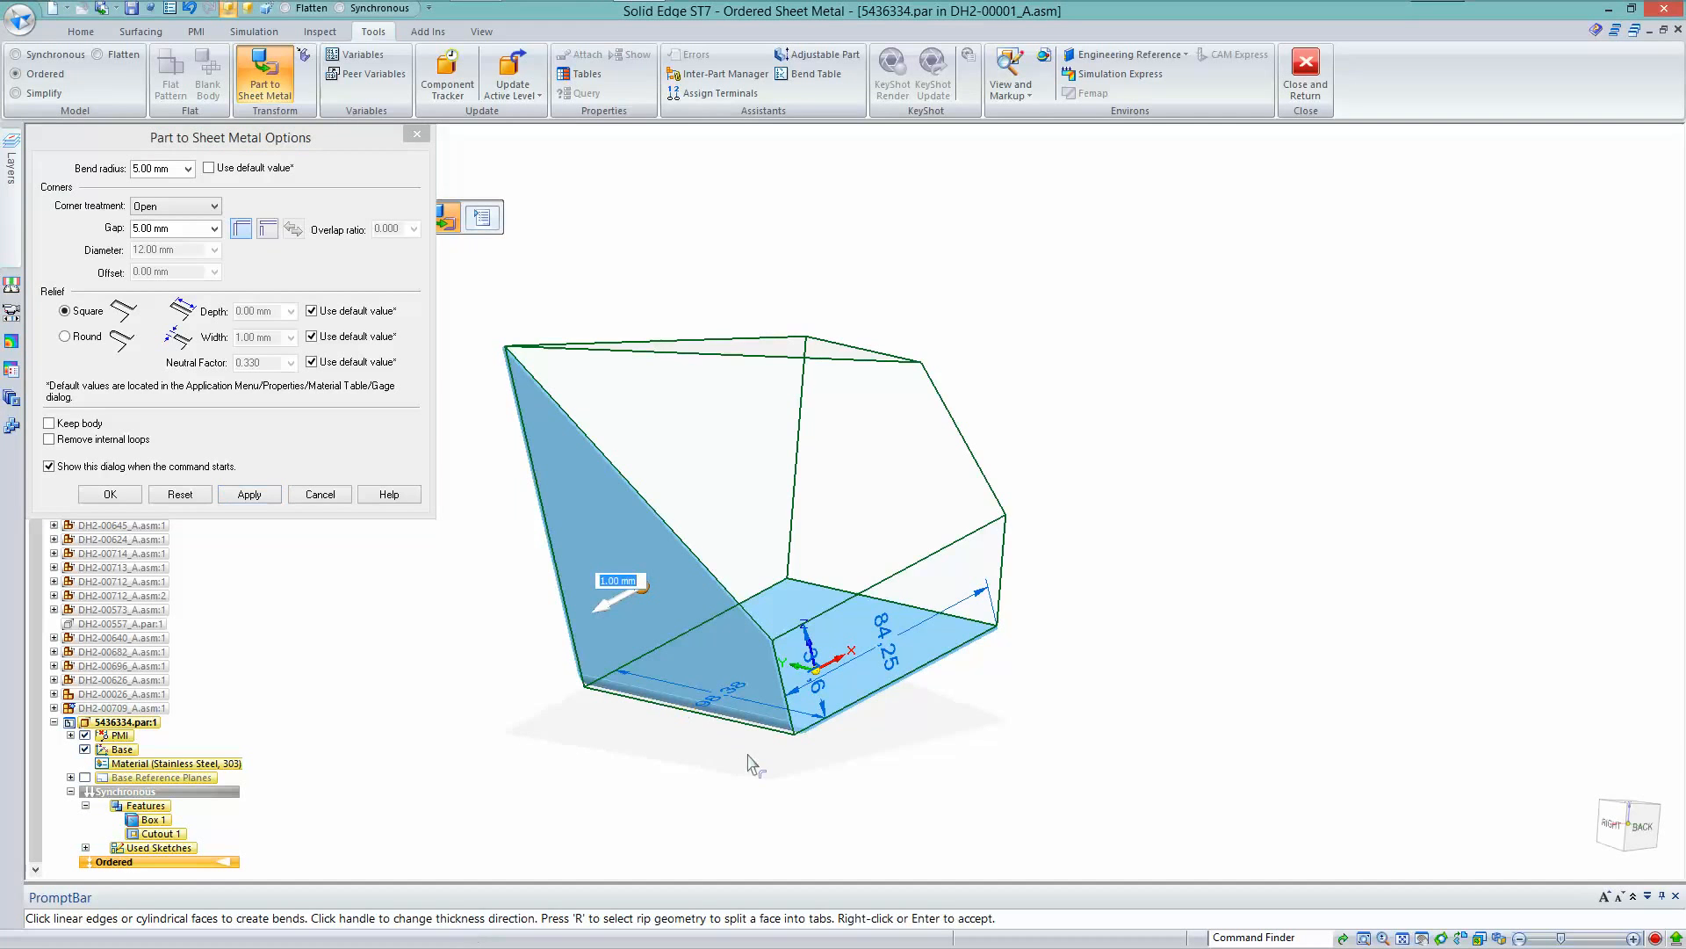
pyautogui.click(887, 605)
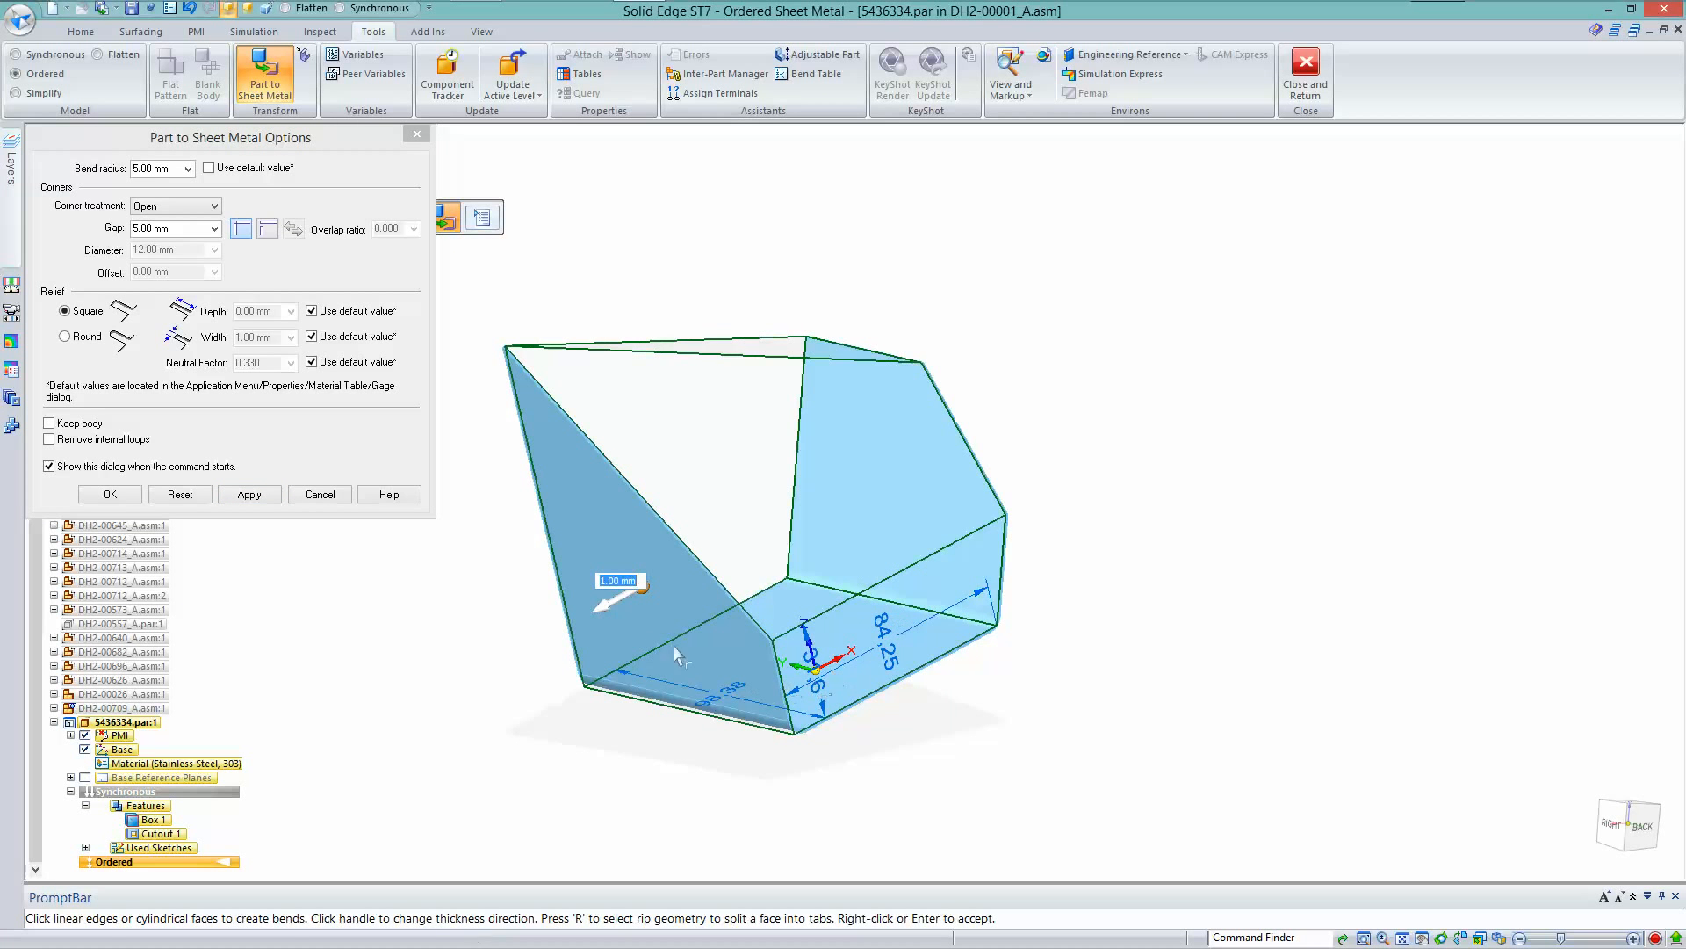
# Set the sheet thickness to 1.5 mm and direct the material toward the inside of the box
pyautogui.click(642, 586)
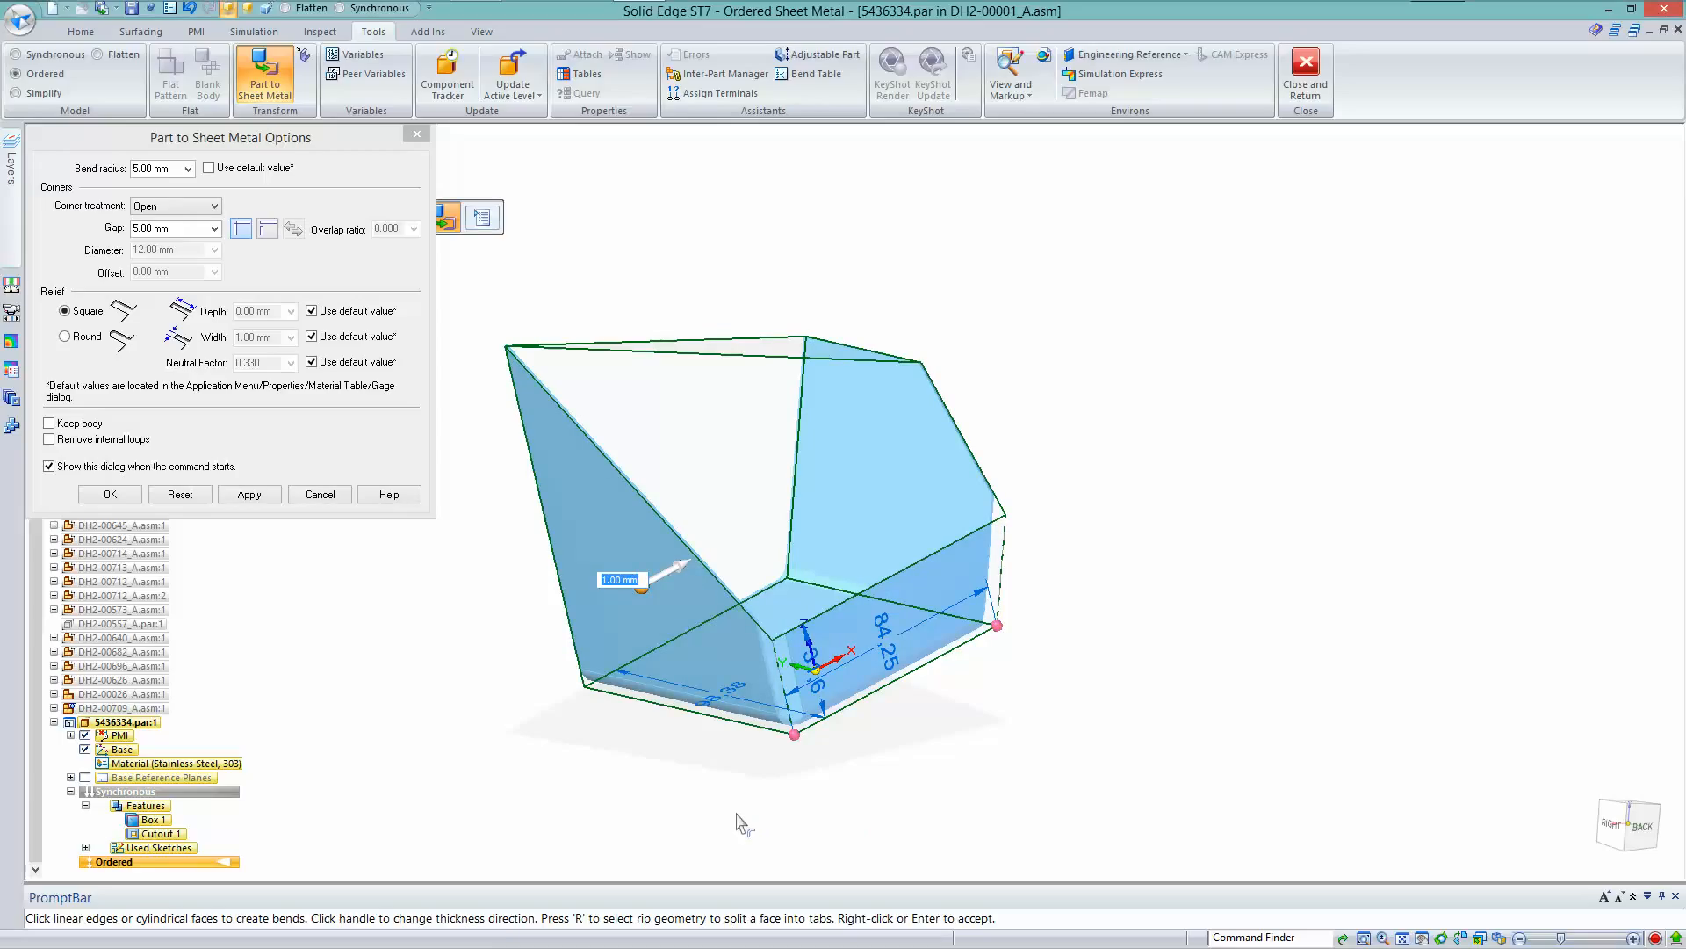
pyautogui.write('1.5')
pyautogui.press('Return')
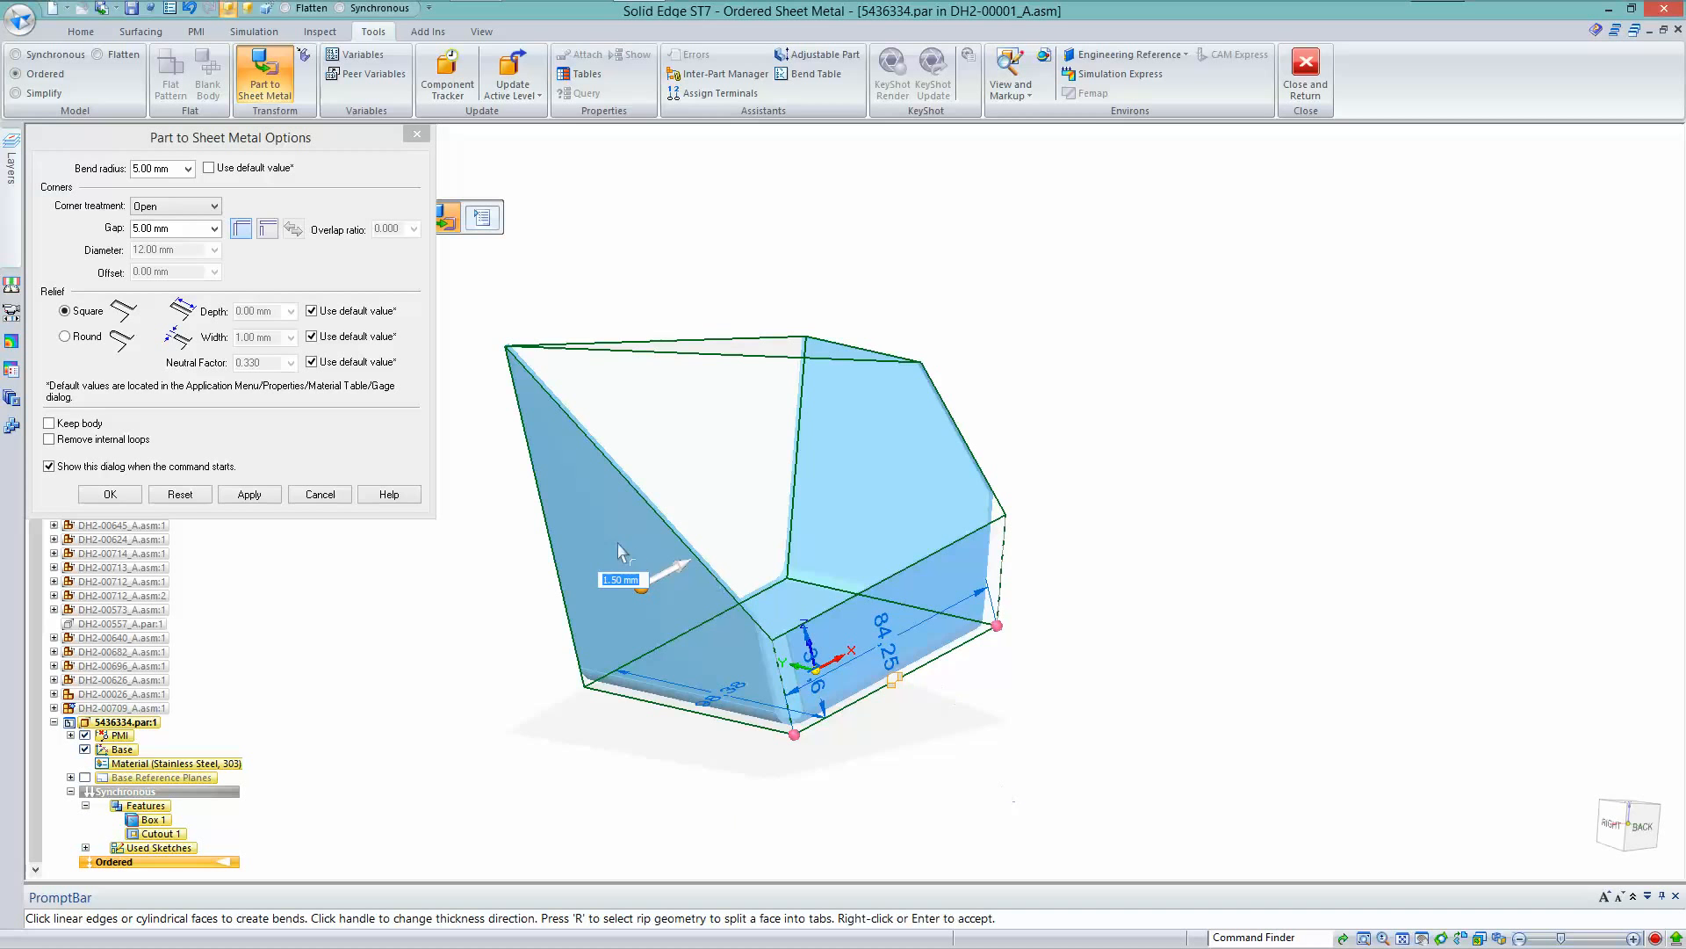
pyautogui.click(675, 580)
pyautogui.click(626, 620)
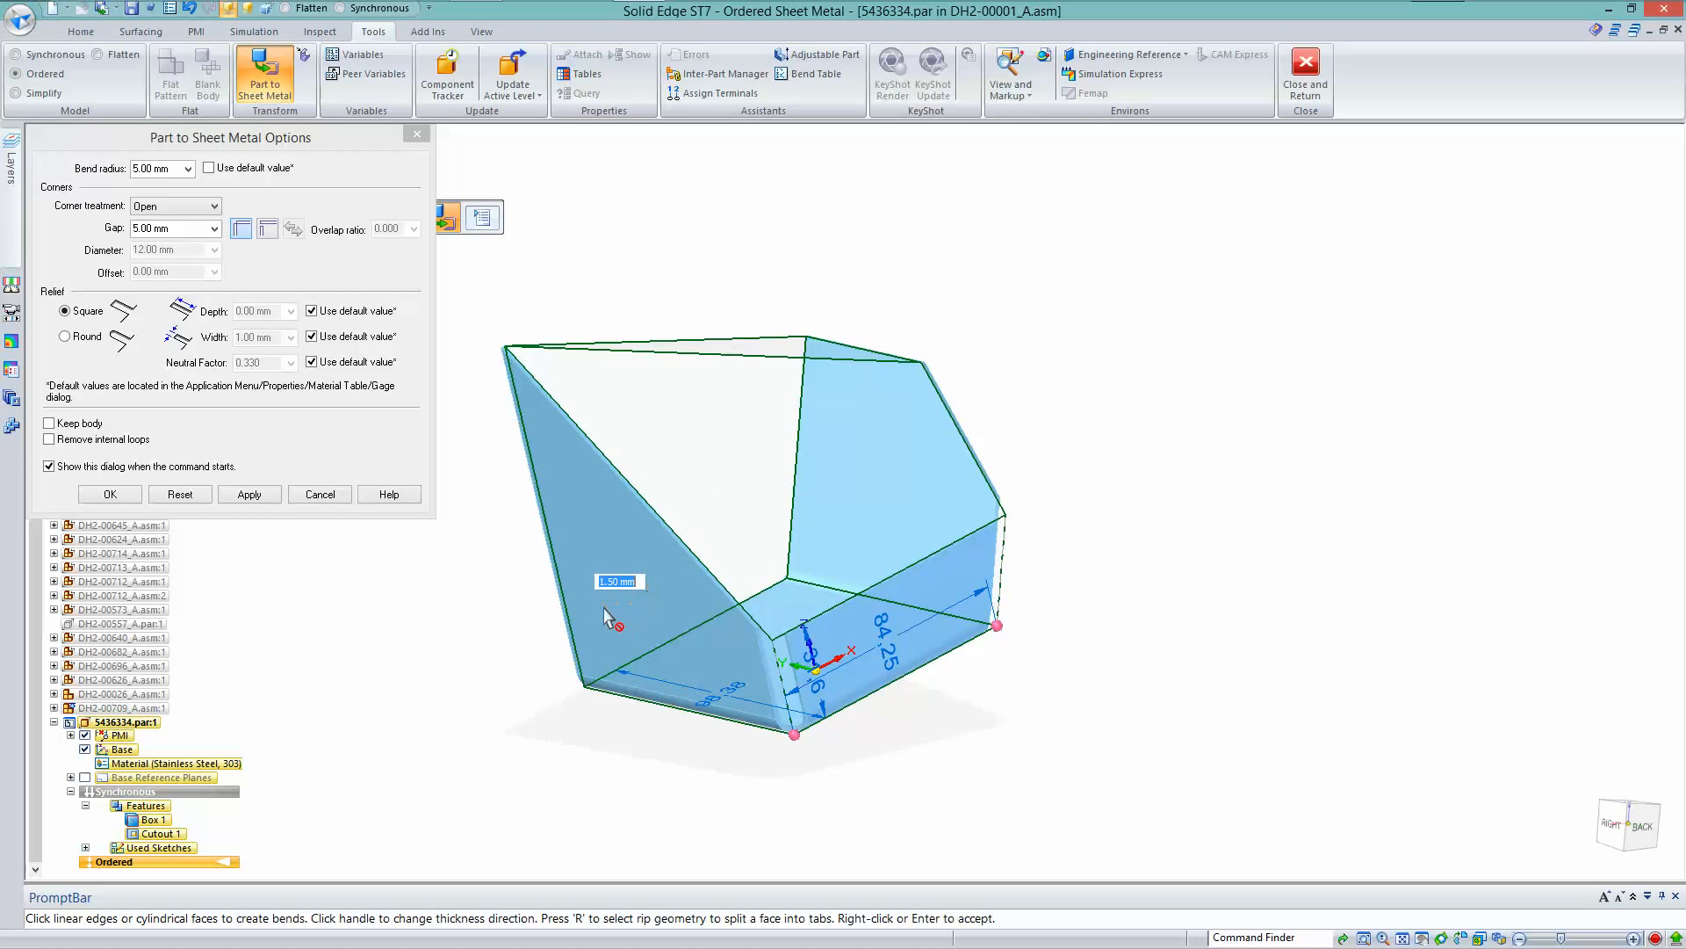
# Examine the override settings for the side bend and the treatment options for the adjacent front corner
pyautogui.moveTo(727, 483); pyautogui.dragTo(850, 742, button='middle')
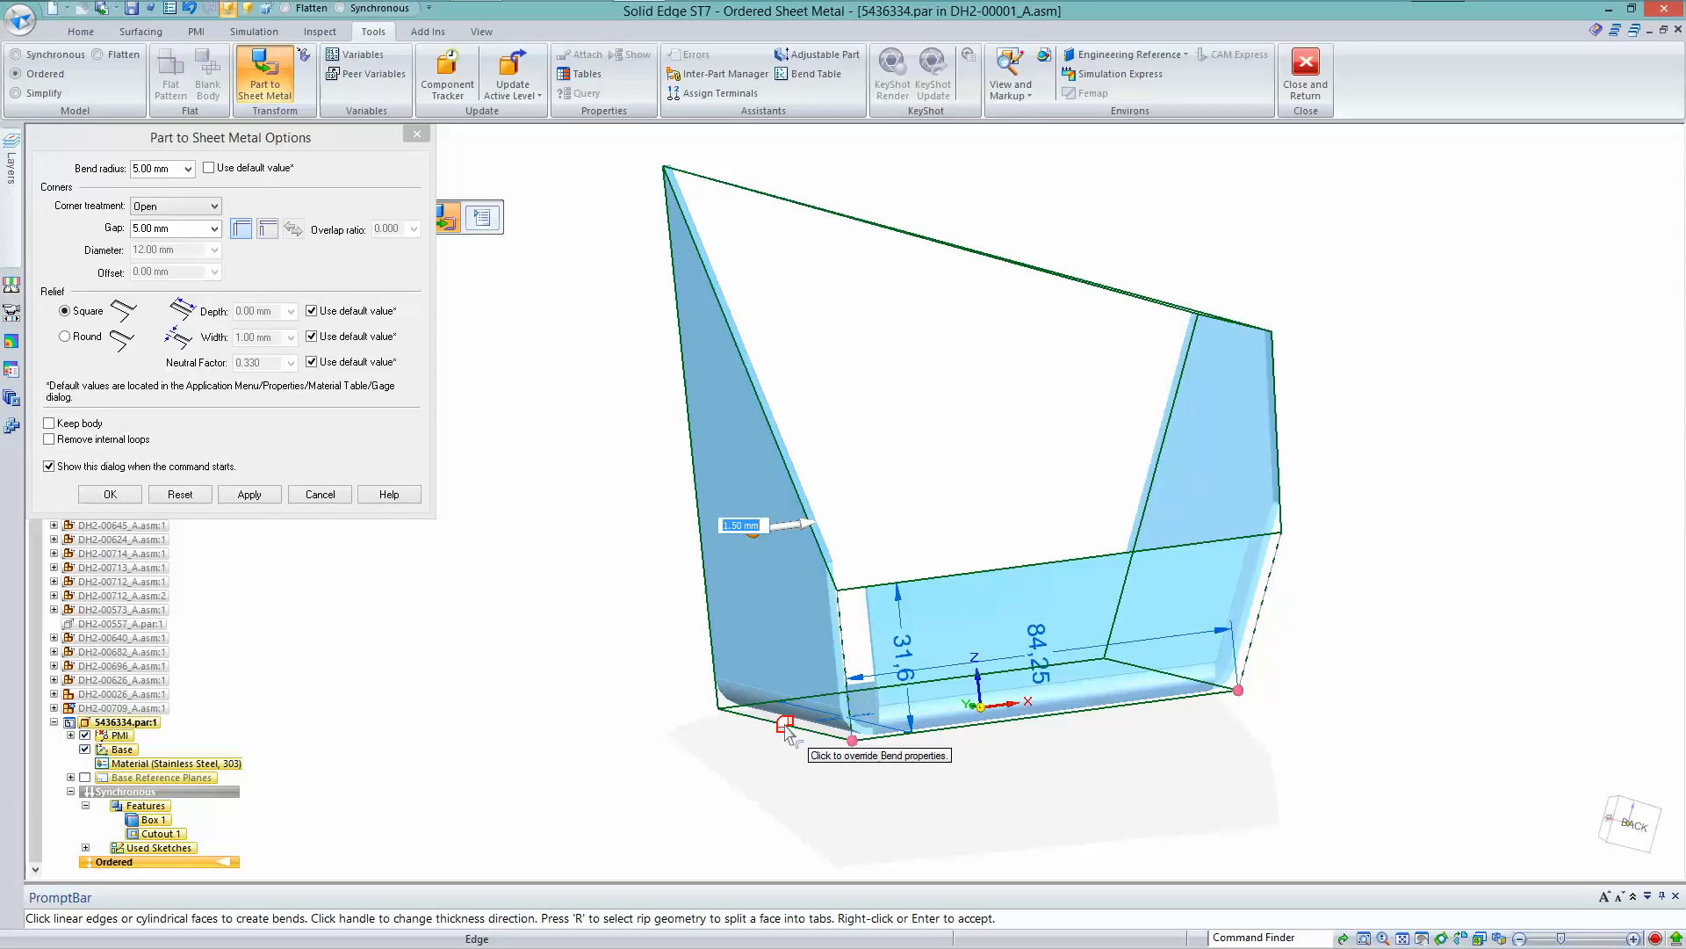
pyautogui.click(785, 726)
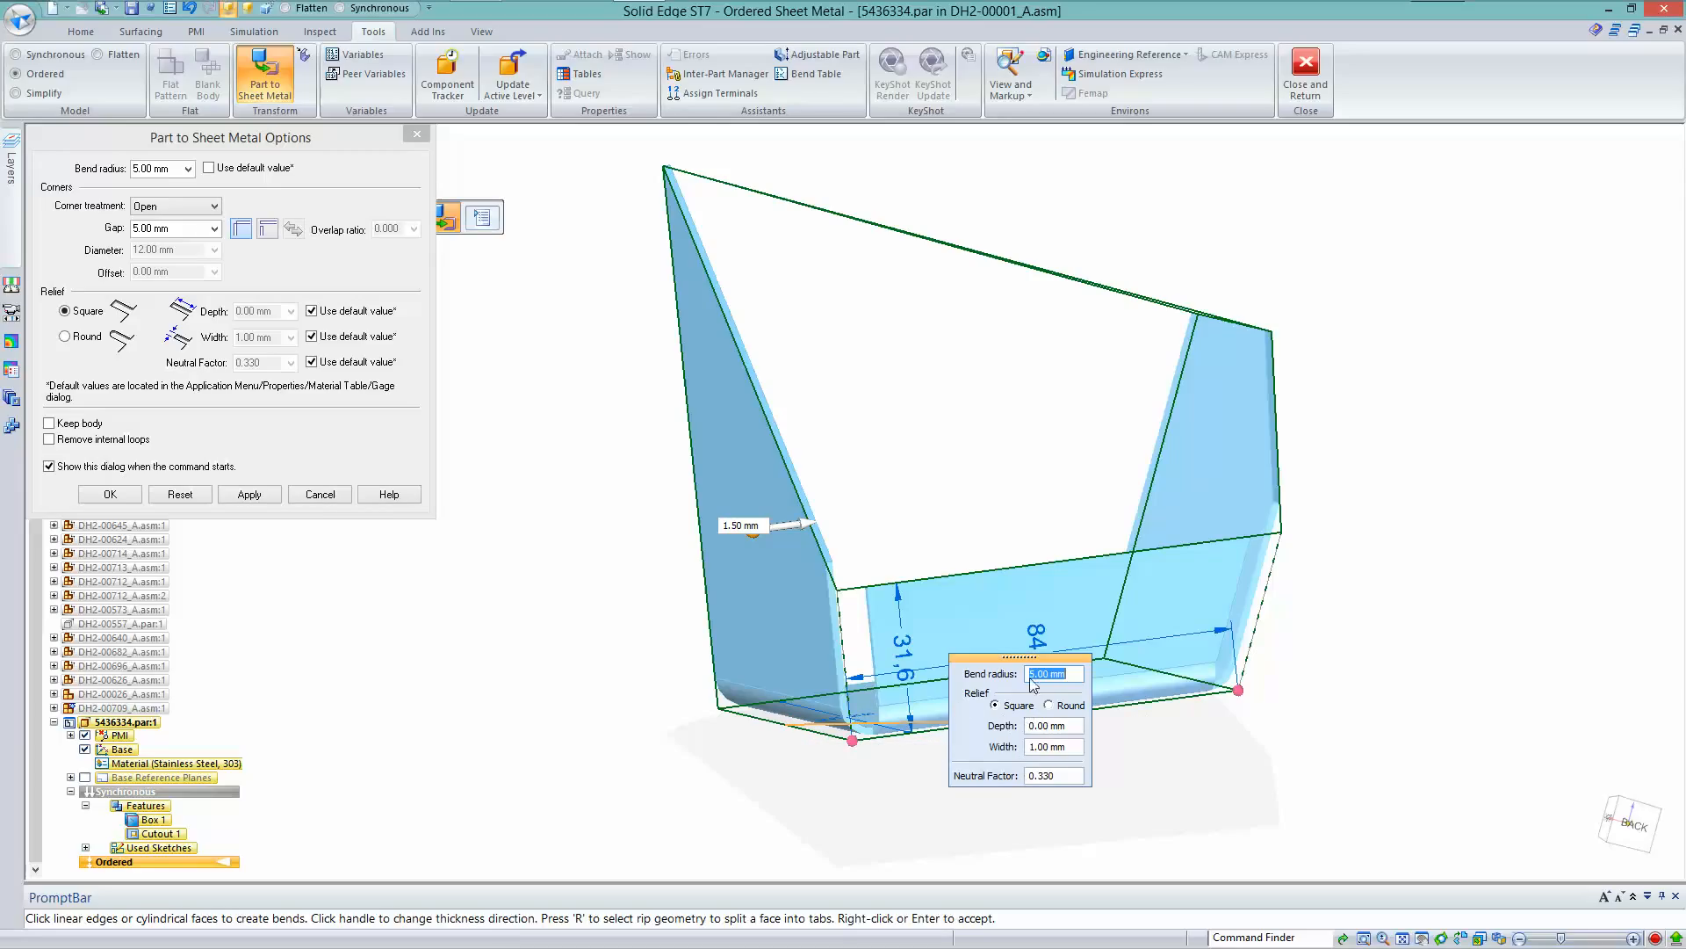
pyautogui.click(856, 751)
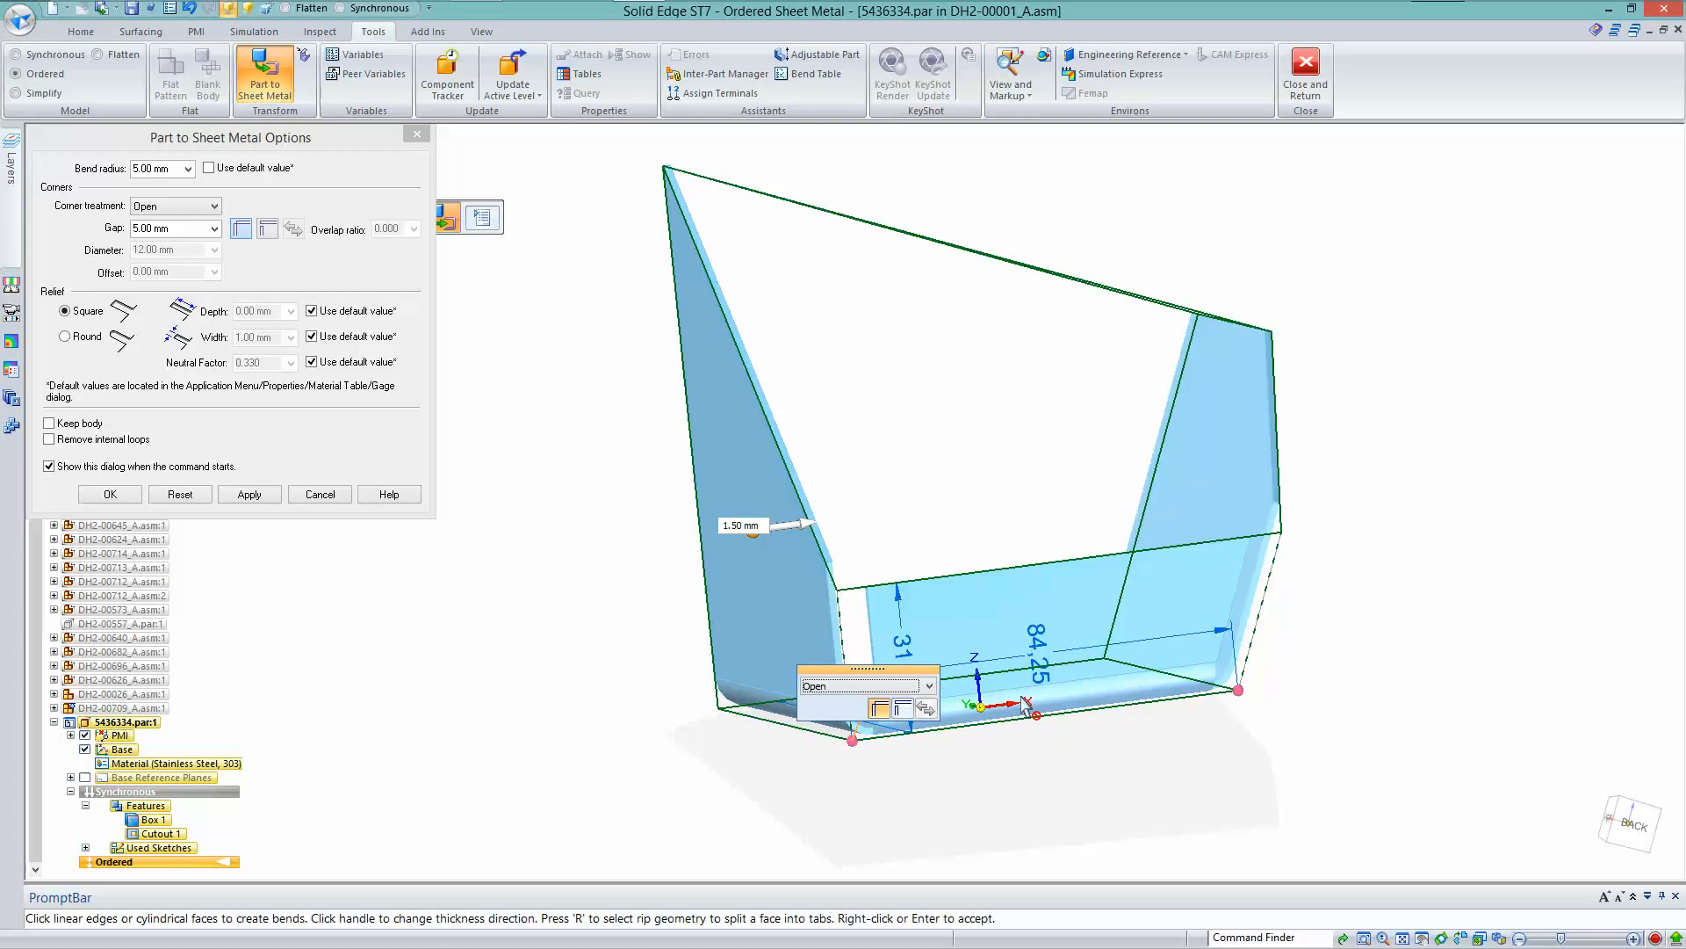
pyautogui.click(878, 690)
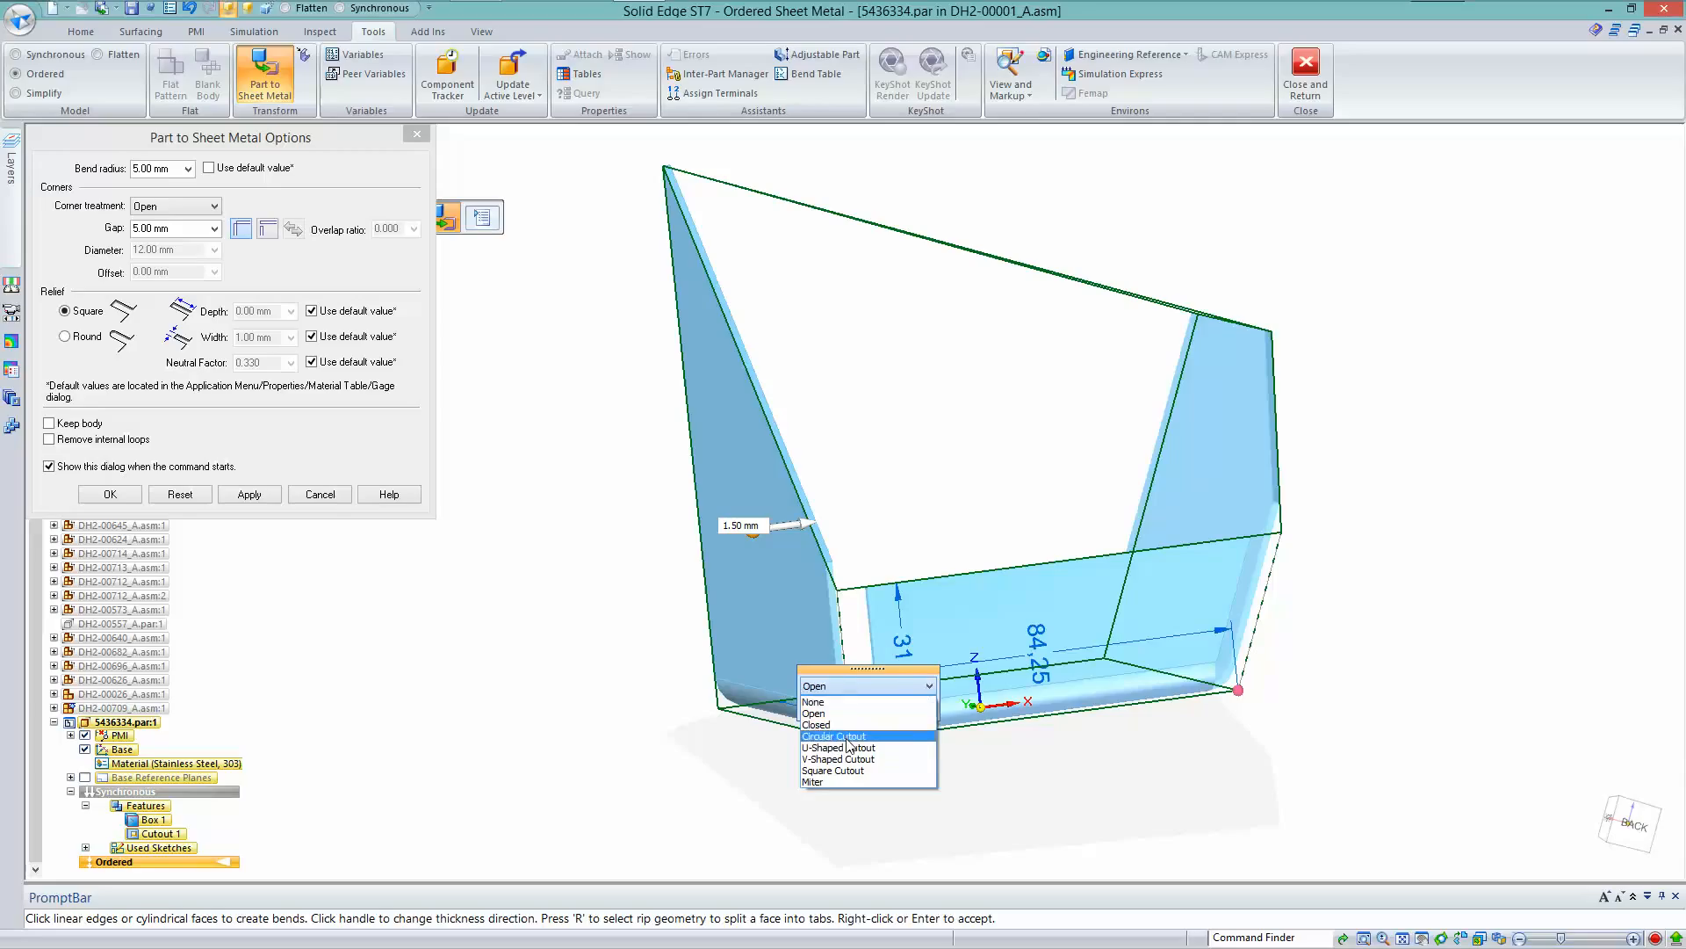
pyautogui.click(856, 676)
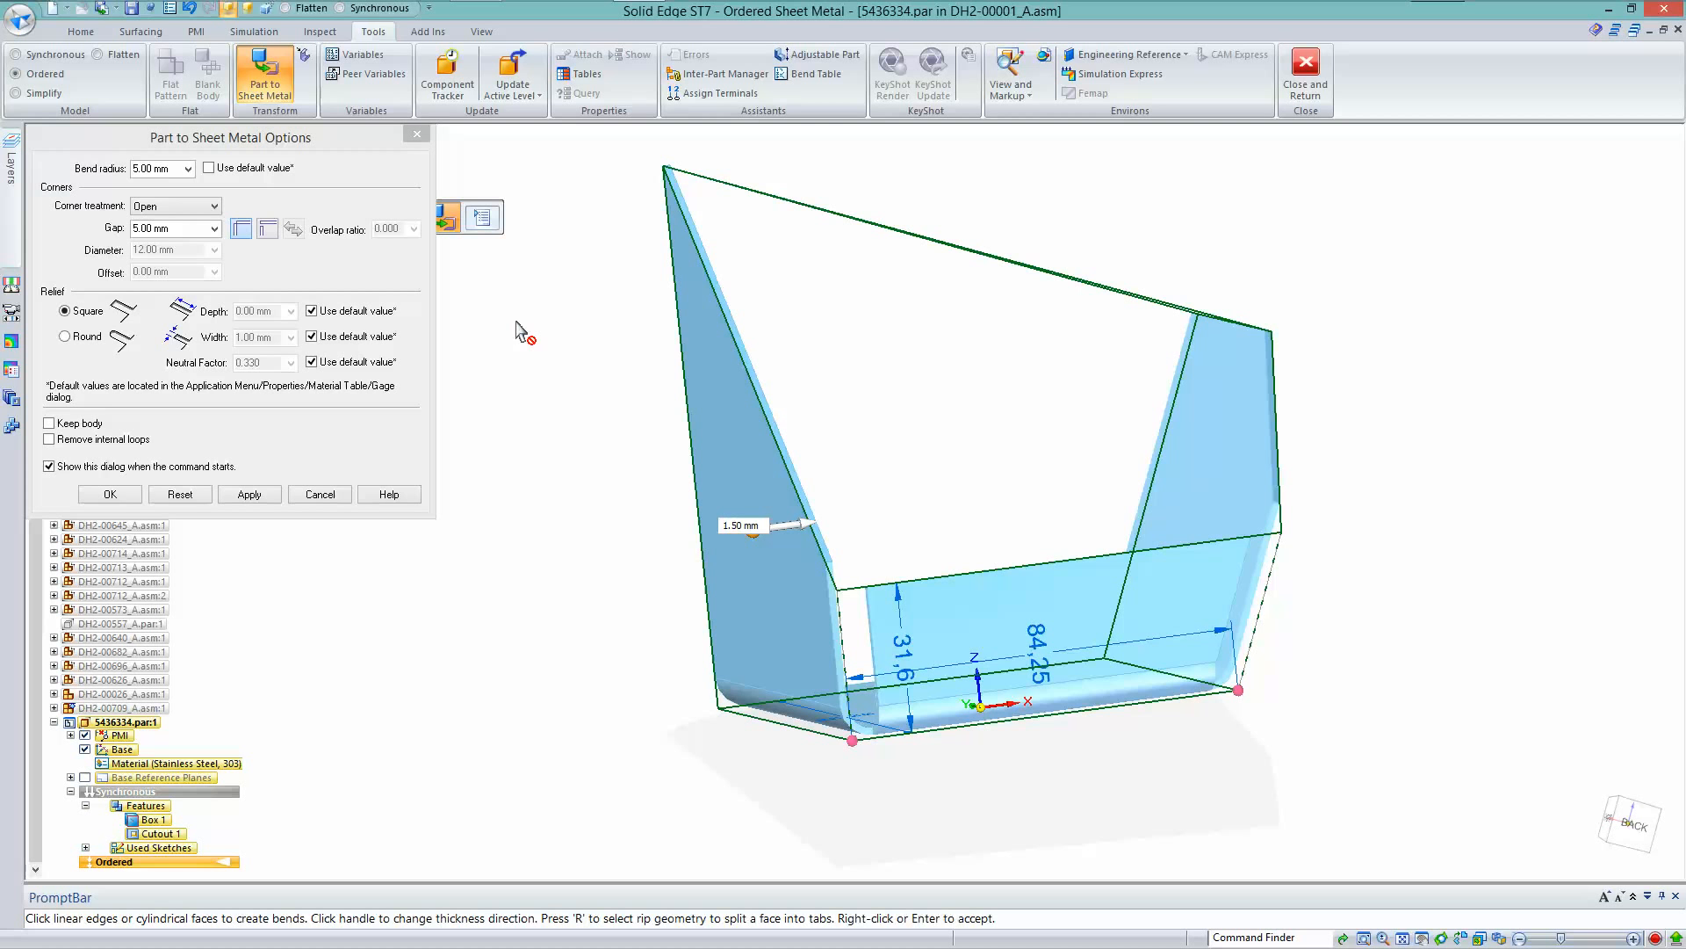
# Complete the Part to Sheet Metal conversion to turn the box into a bent bracket with three upright walls
pyautogui.rightClick(576, 404)
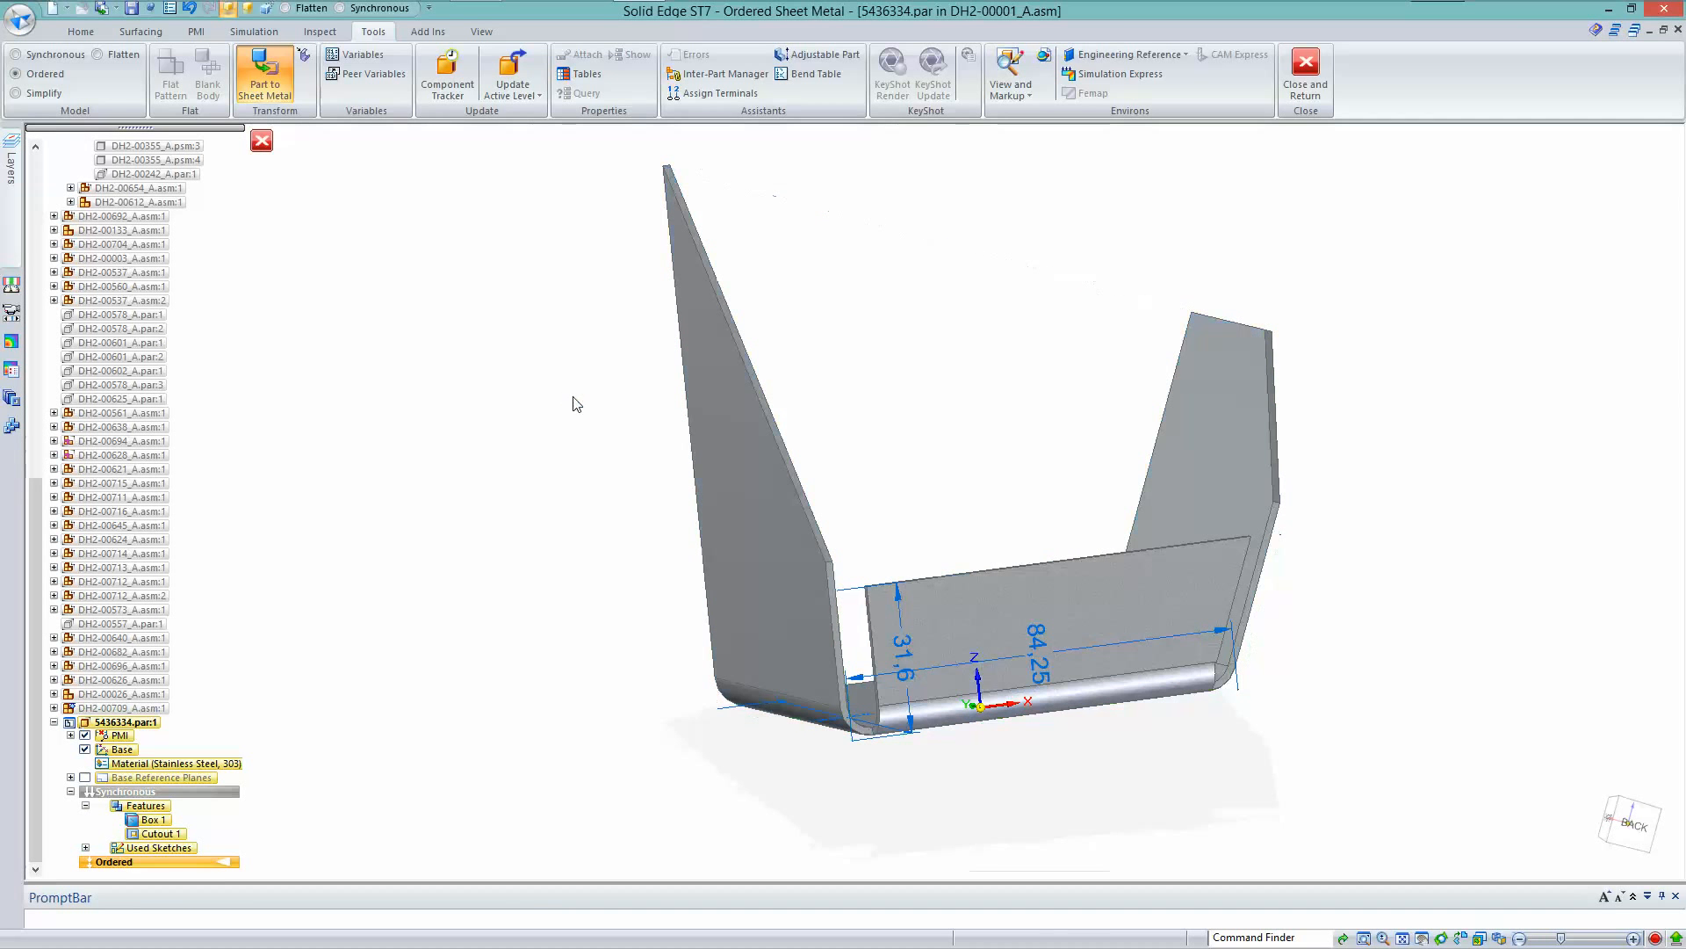
pyautogui.moveTo(516, 374); pyautogui.dragTo(461, 411, button='middle')
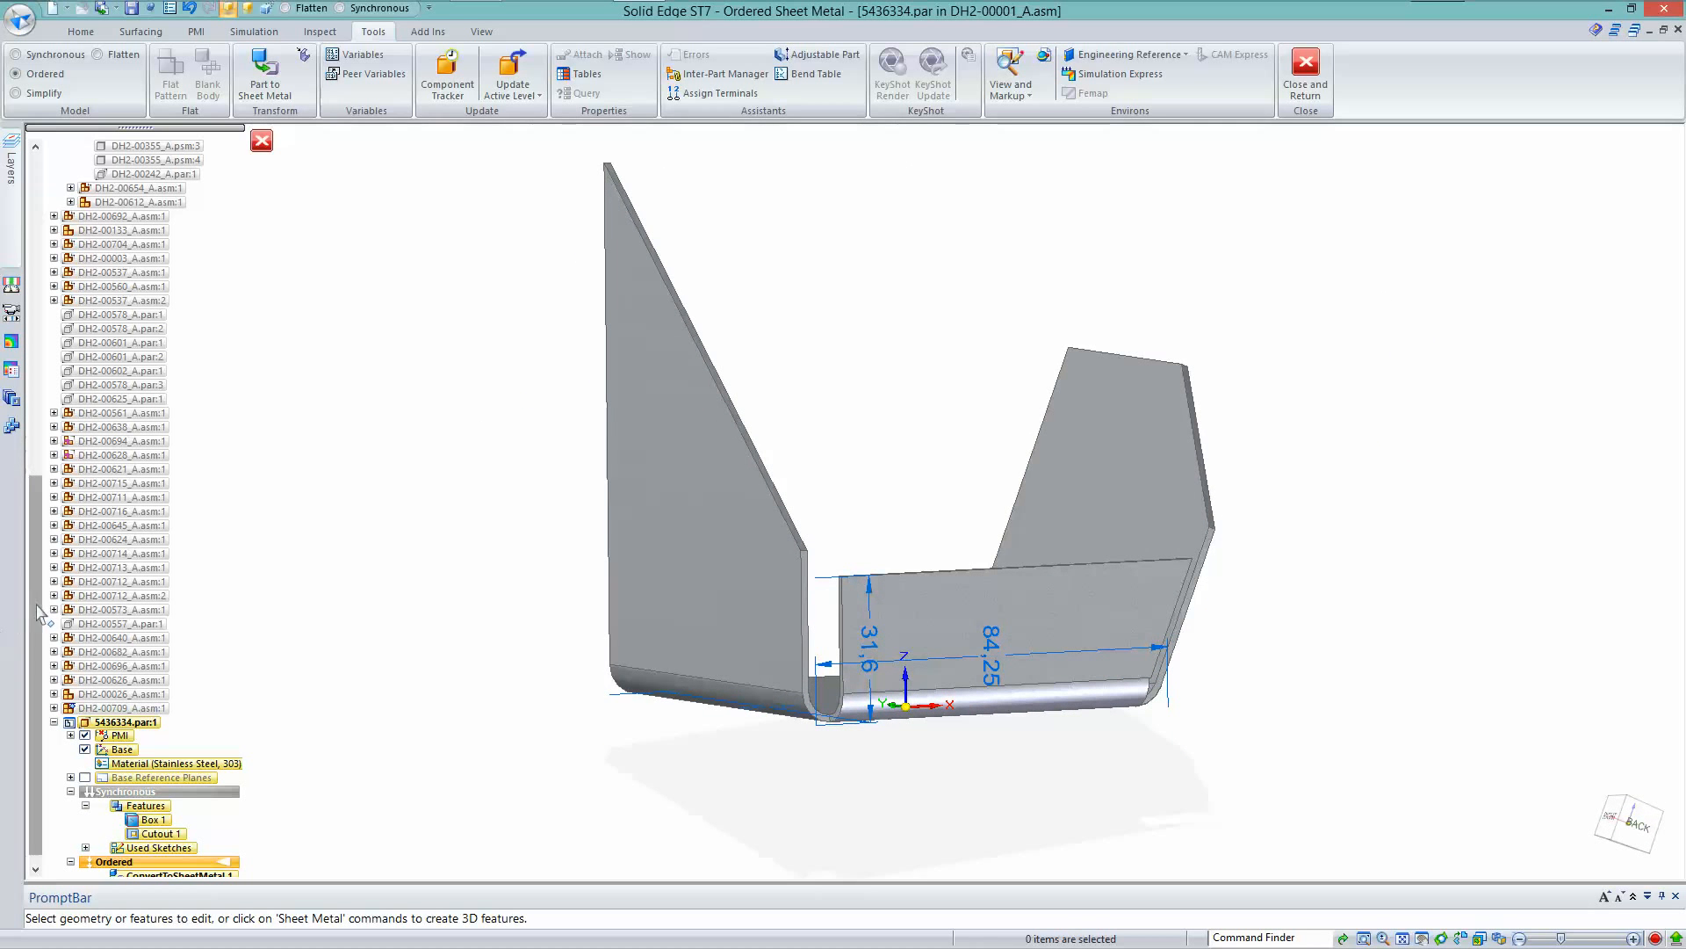
pyautogui.scroll(-1, 39, 700)
pyautogui.moveTo(385, 778); pyautogui.dragTo(266, 833, button='middle')
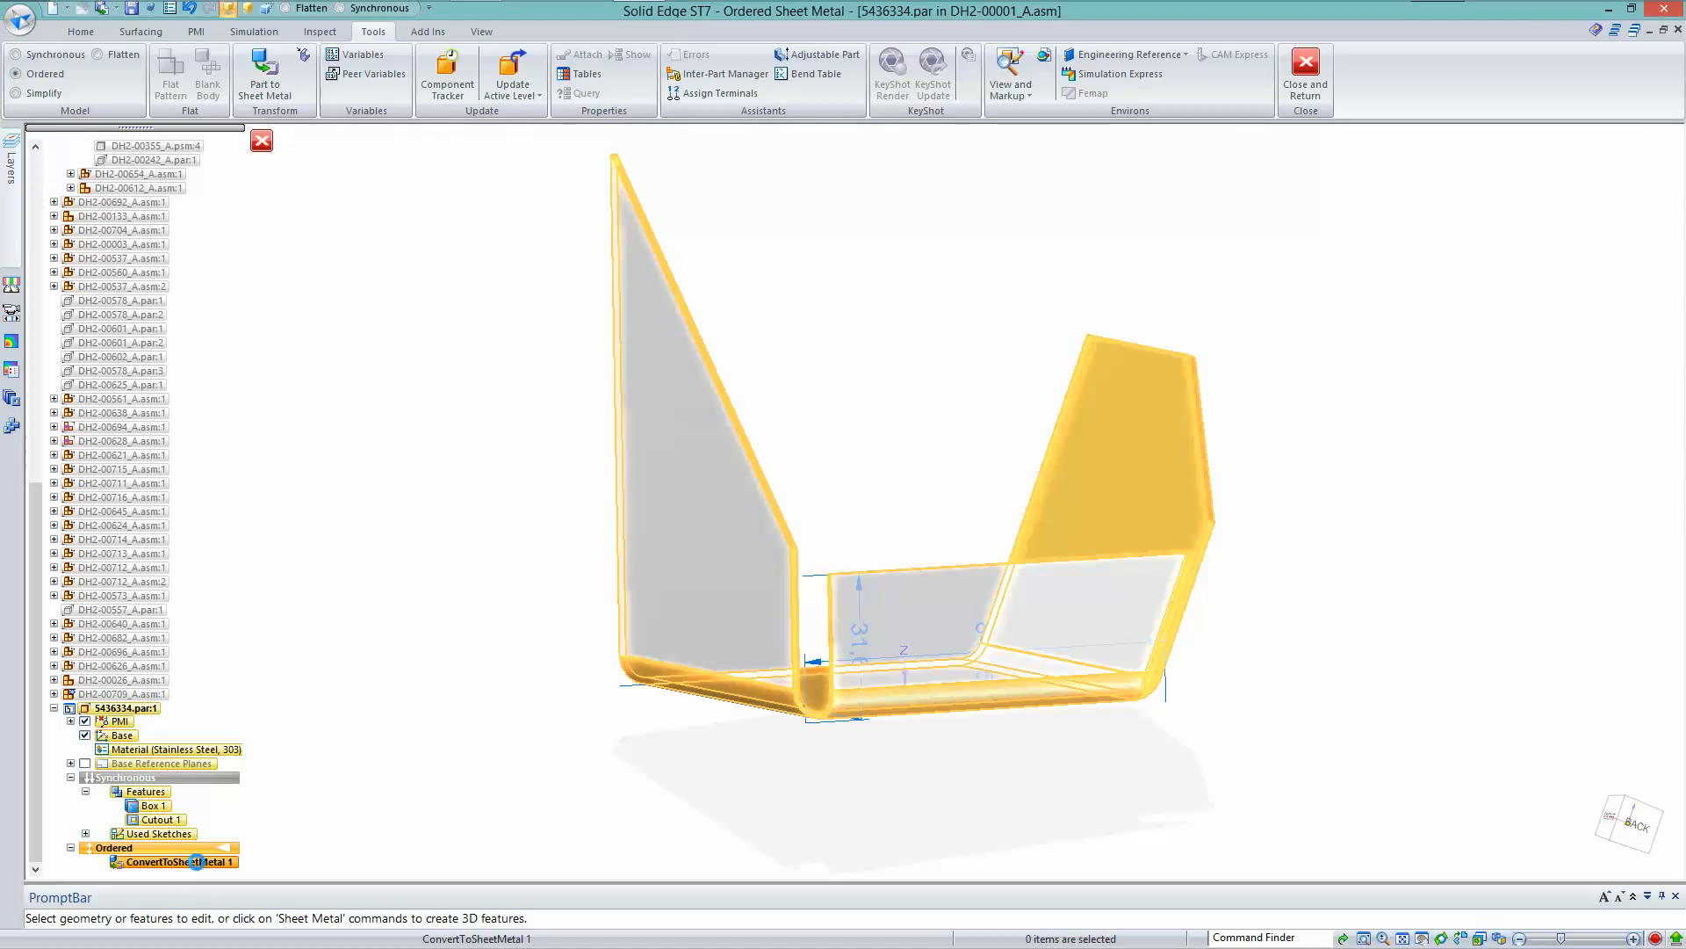
# Move ConvertToSheetMetal 1 to Synchronous, activate the Synchronous environment and hide the part's PMI dimensions
pyautogui.rightClick(196, 862)
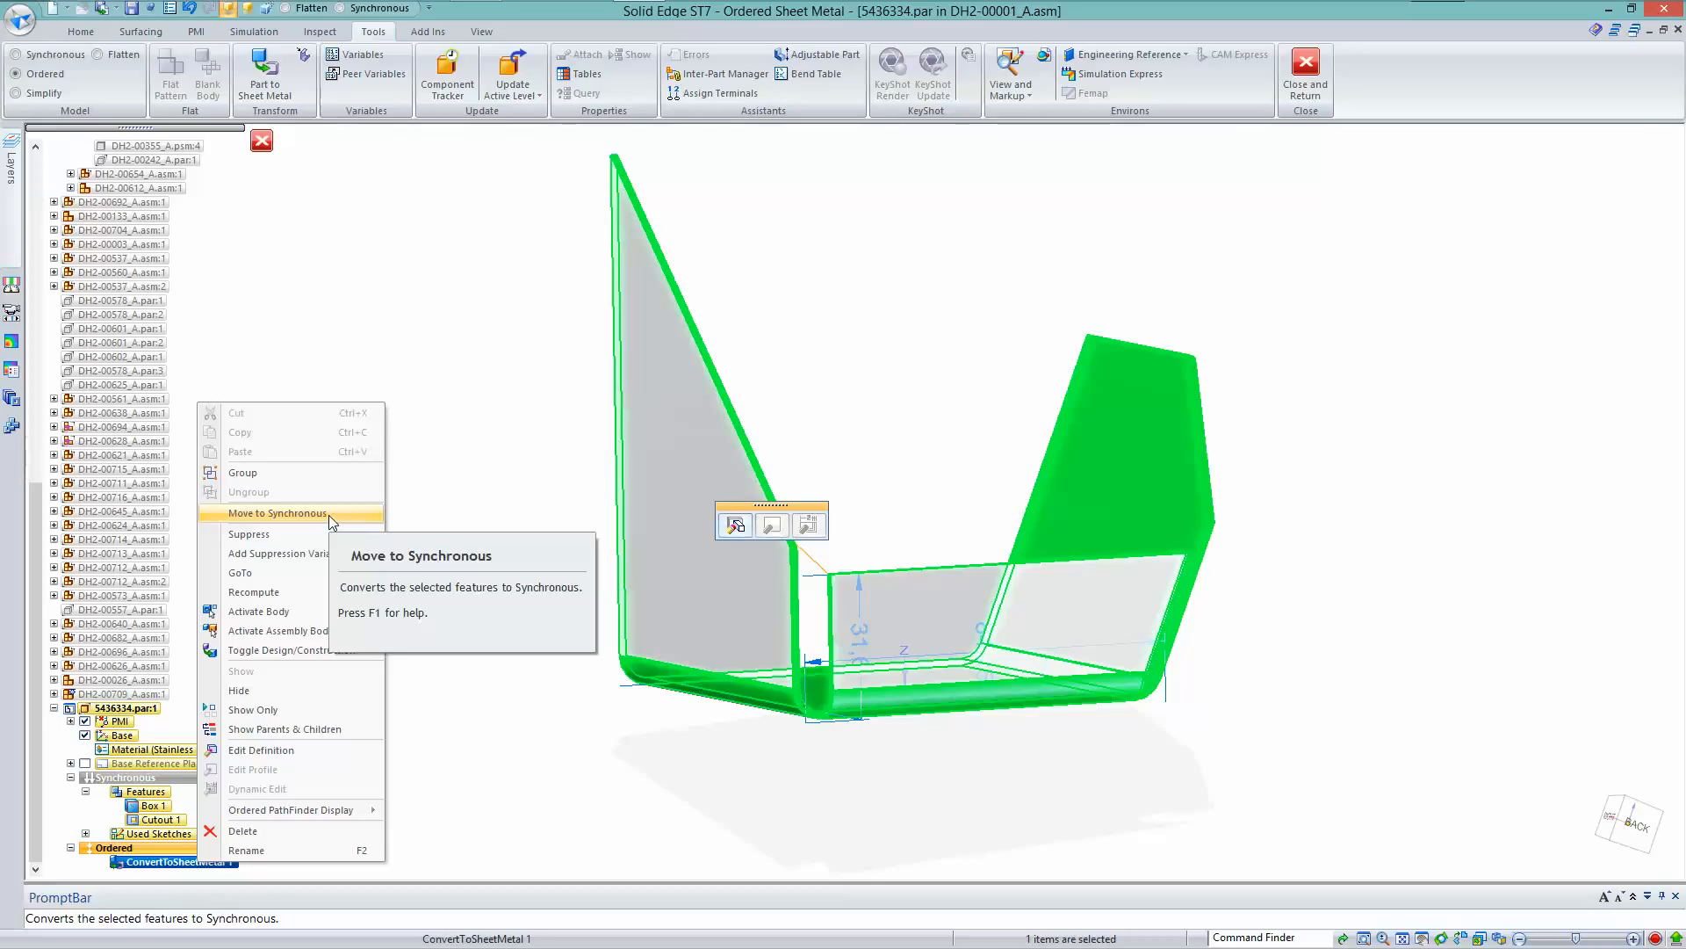
pyautogui.click(329, 515)
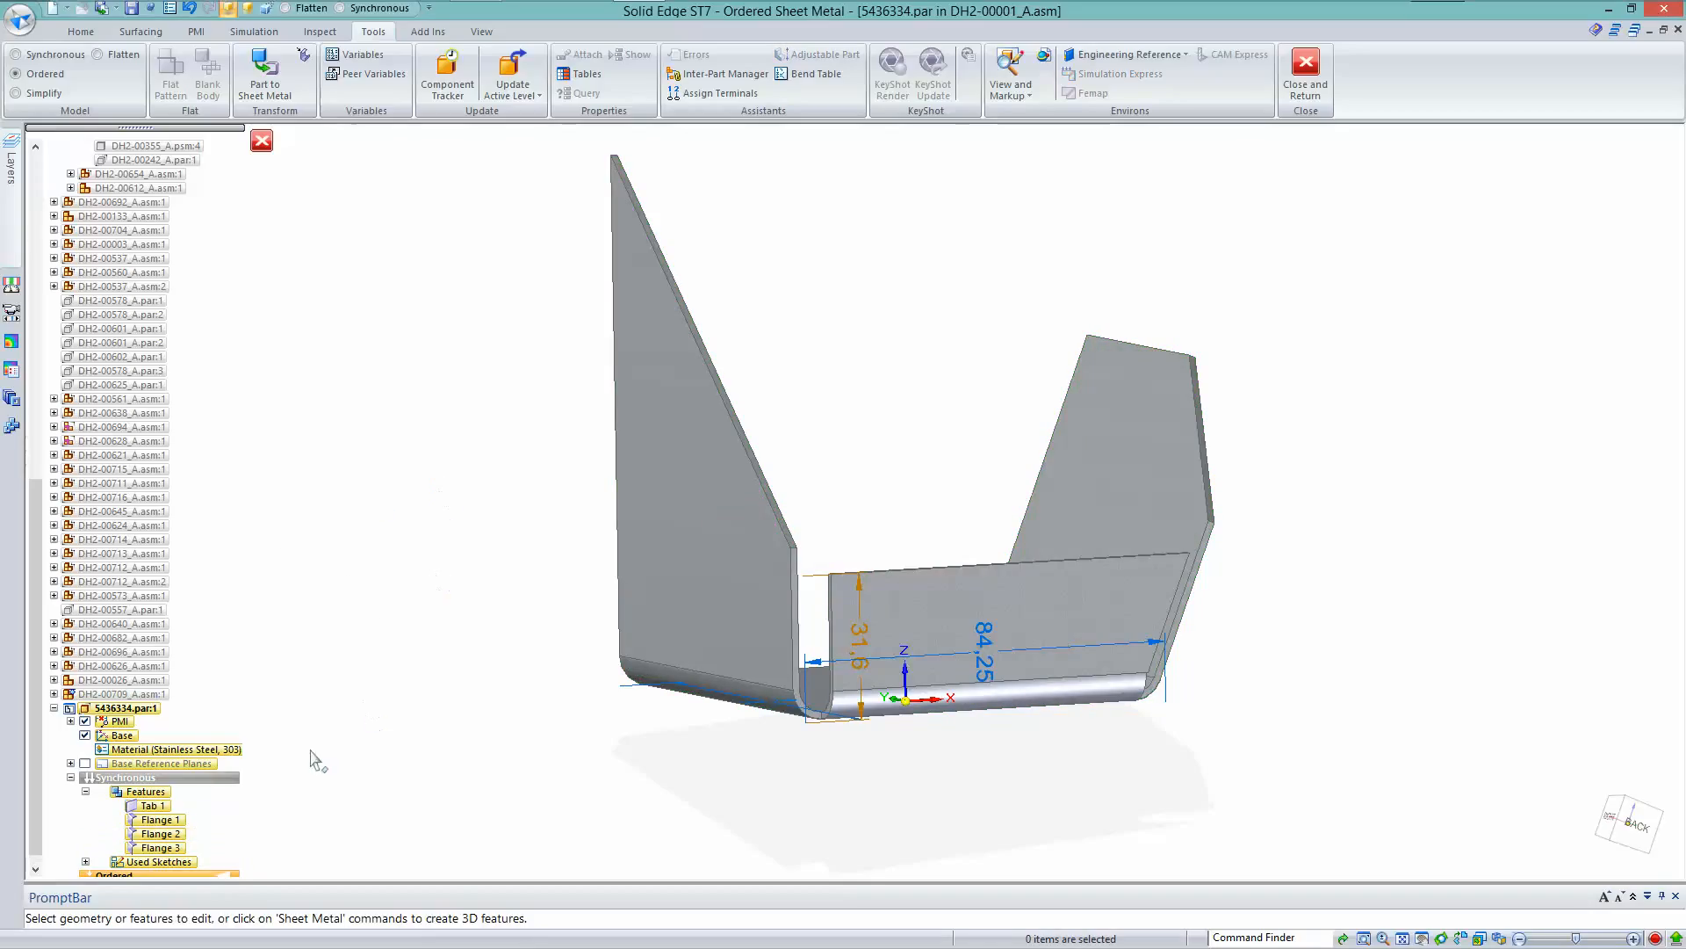
pyautogui.click(220, 778)
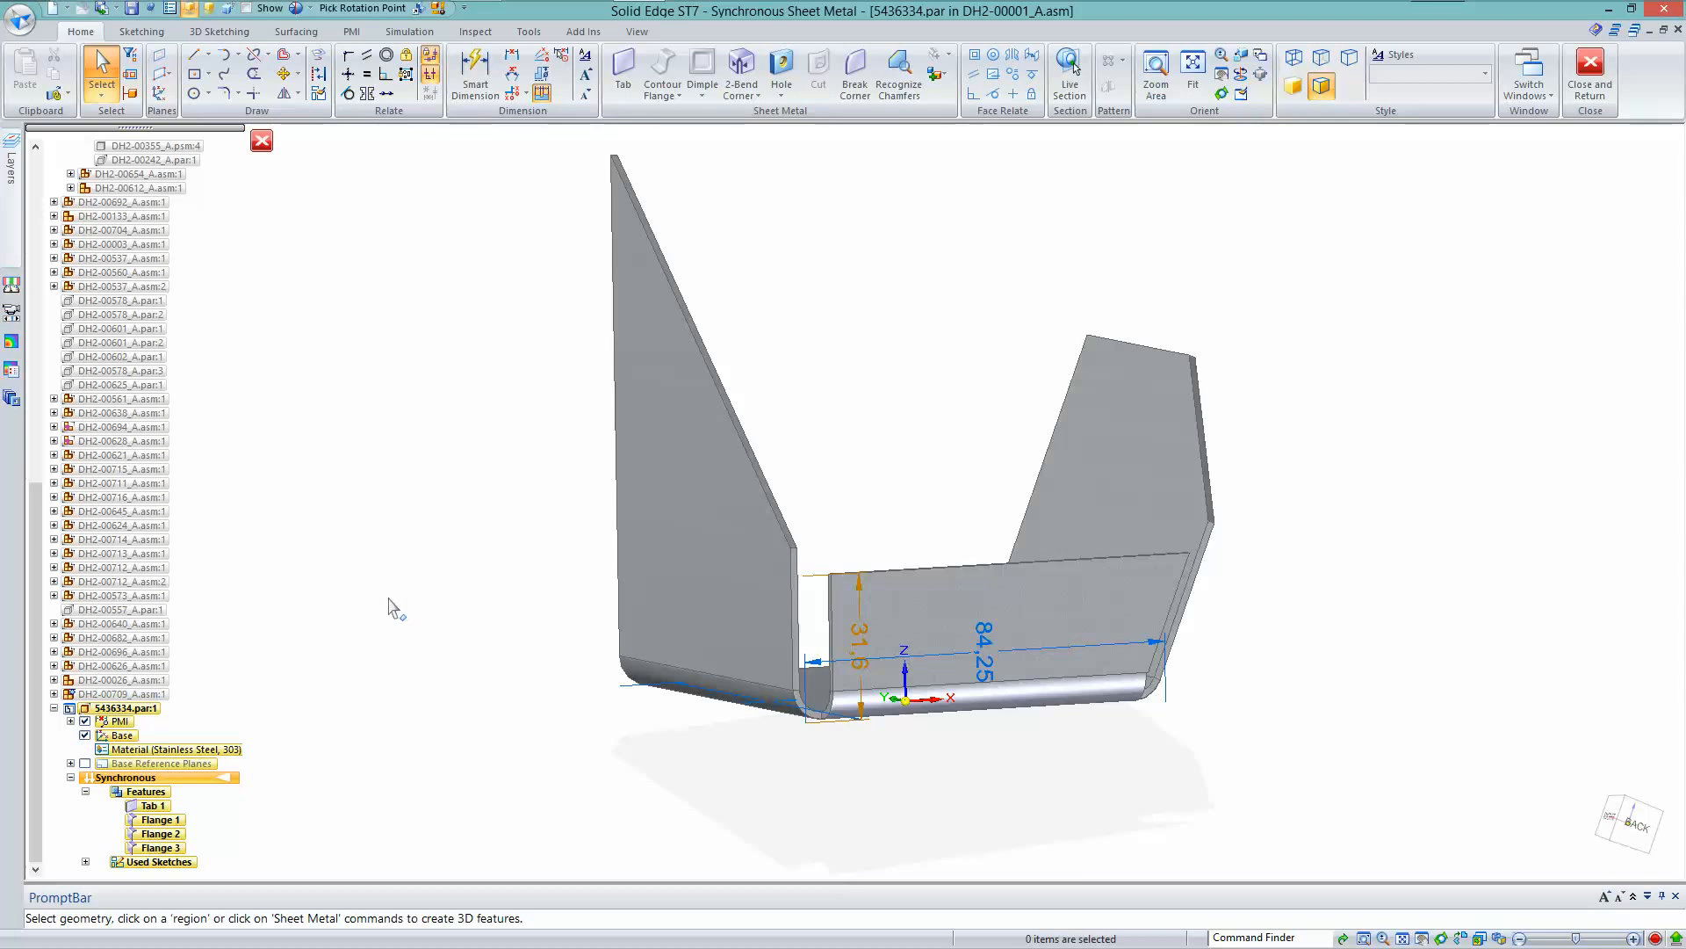
pyautogui.click(86, 721)
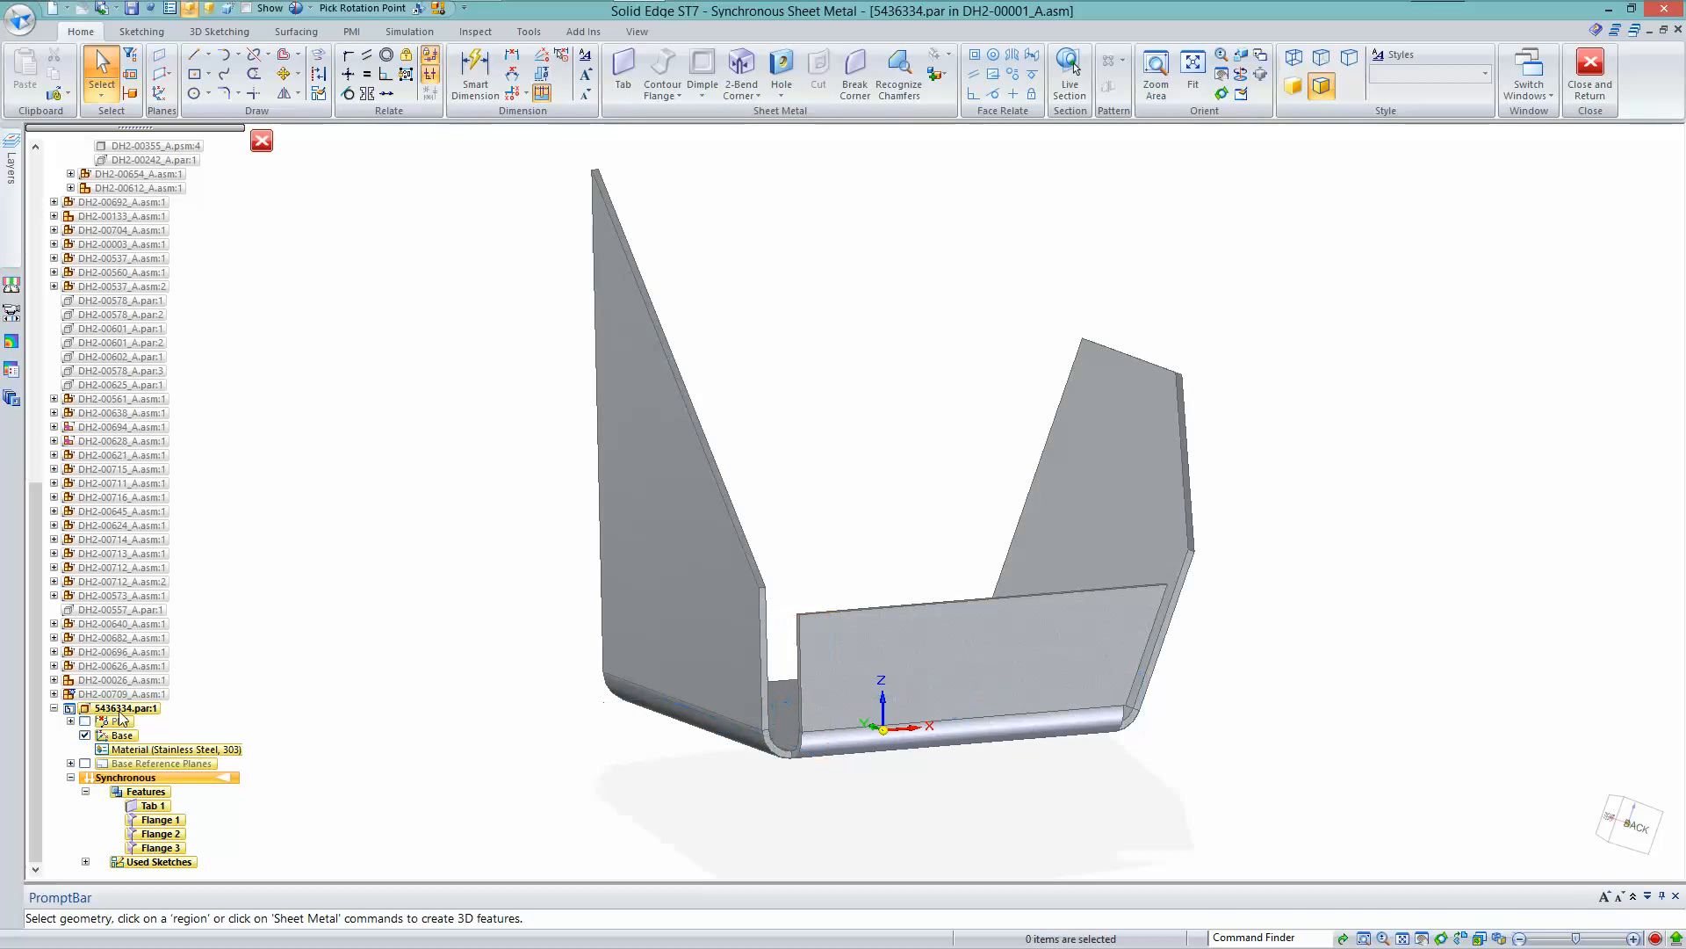
pyautogui.rightClick(437, 458)
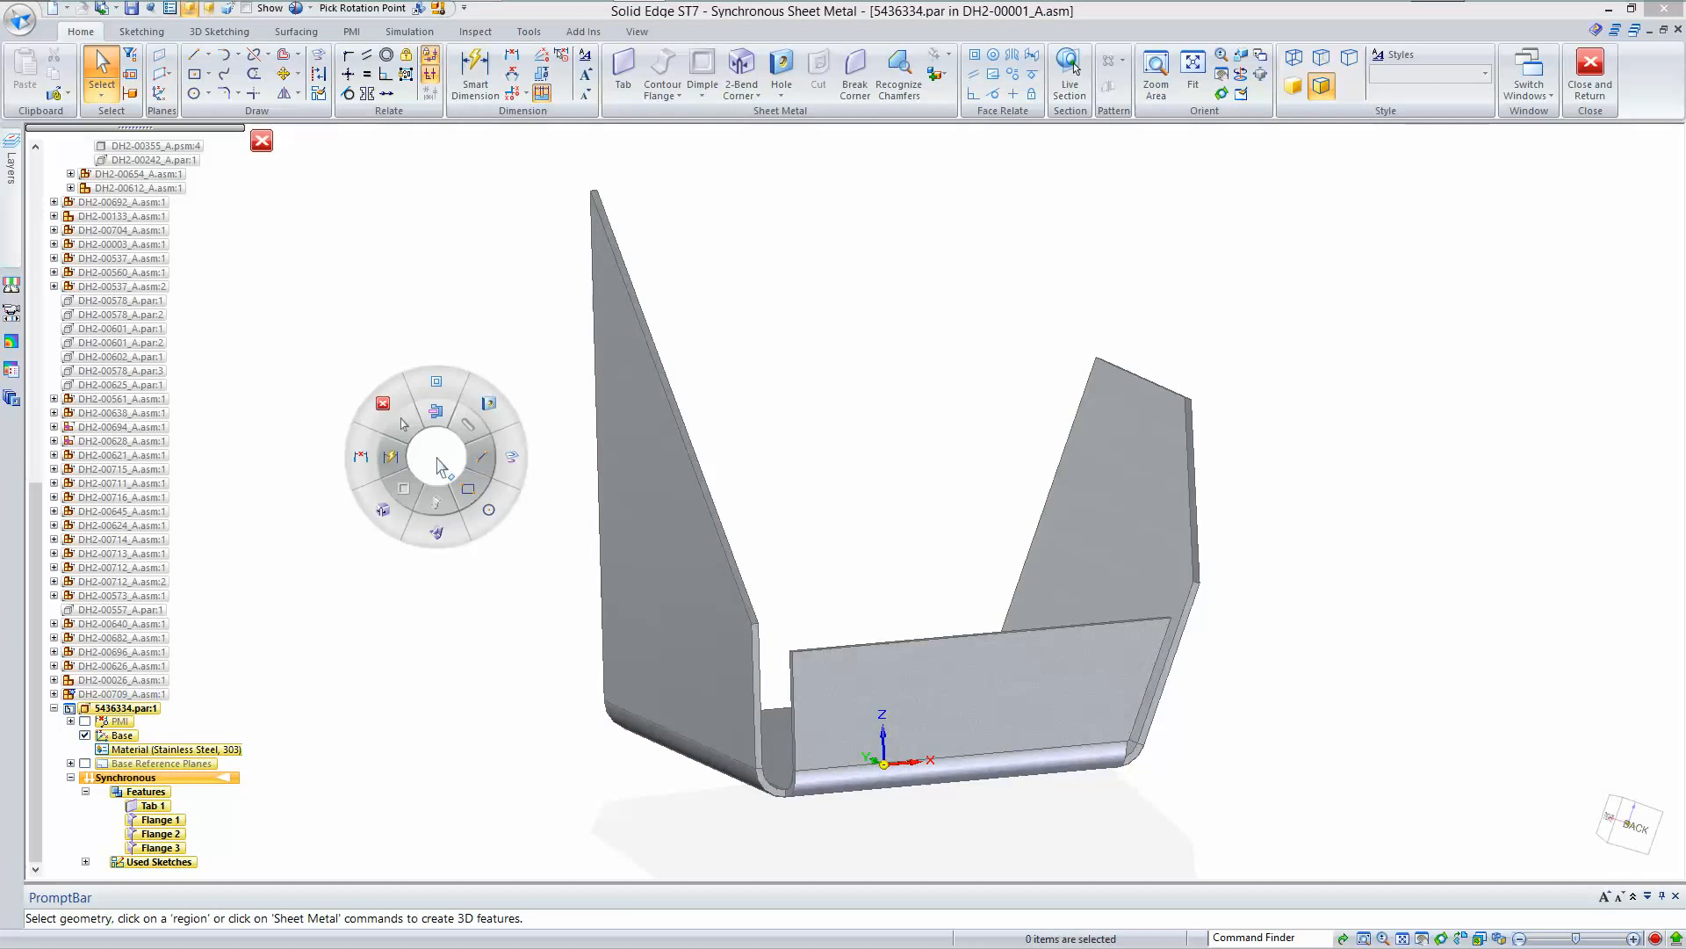
# Add 15 mm flanges at 90° with Bend Outside along the tall side's sloped edge and the shorter side's two upper edges
pyautogui.click(703, 471)
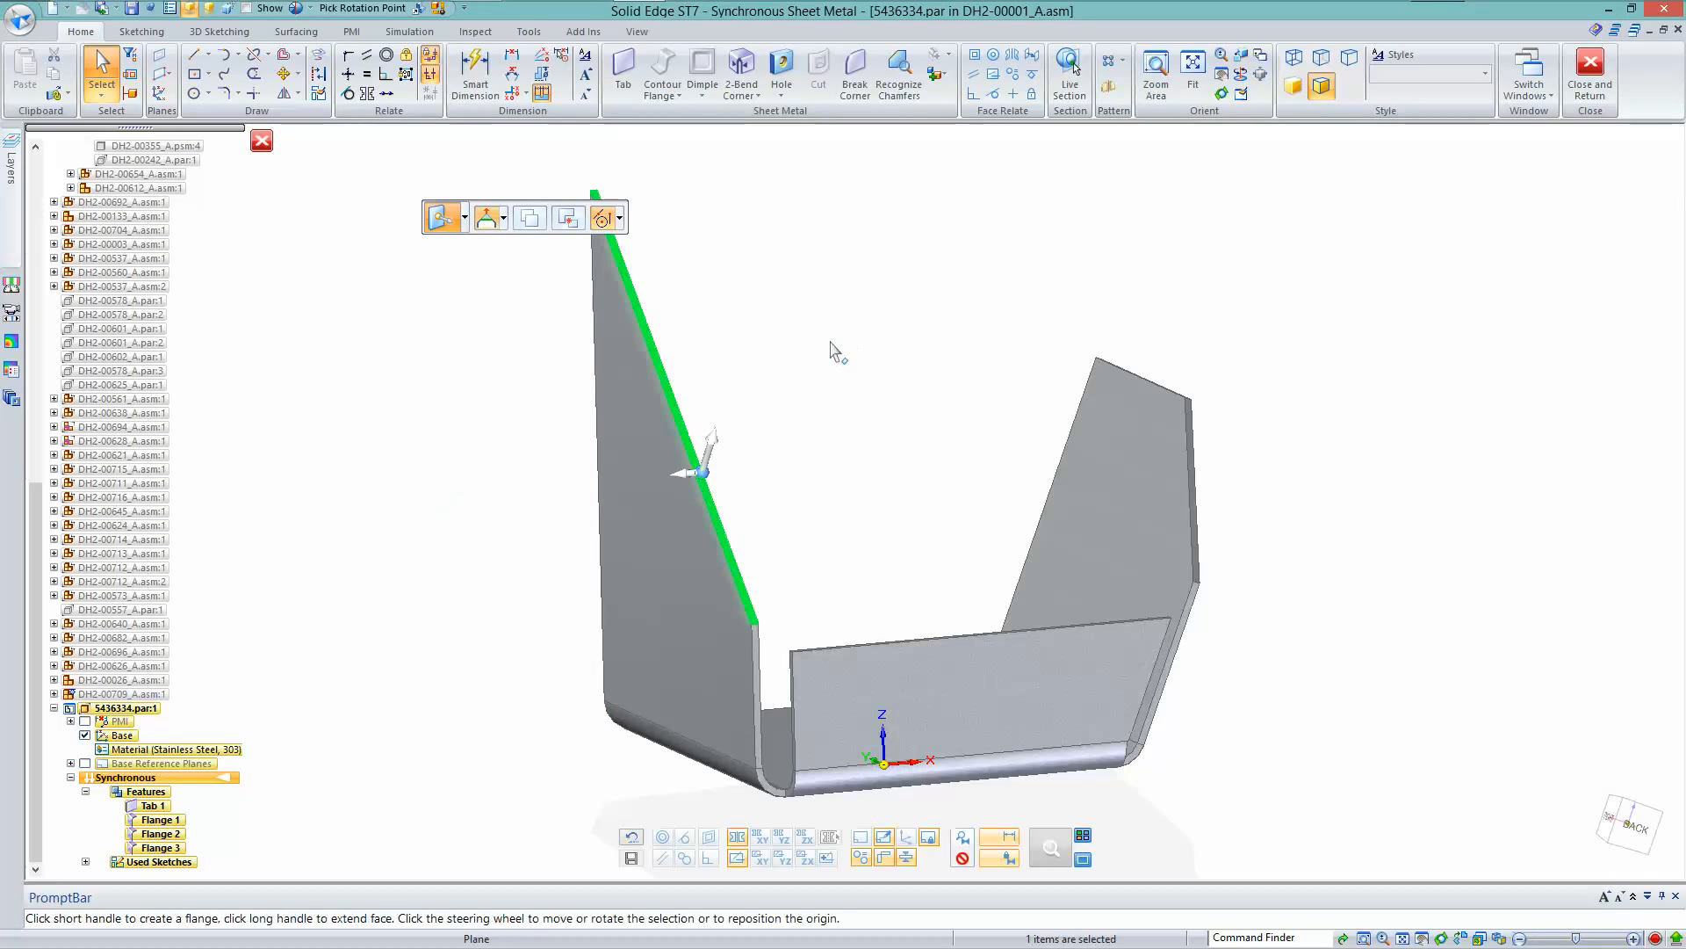
pyautogui.keyDown('ctrl'); pyautogui.click(1161, 388); pyautogui.keyUp('ctrl')
pyautogui.keyDown('ctrl'); pyautogui.click(1193, 435); pyautogui.keyUp('ctrl')
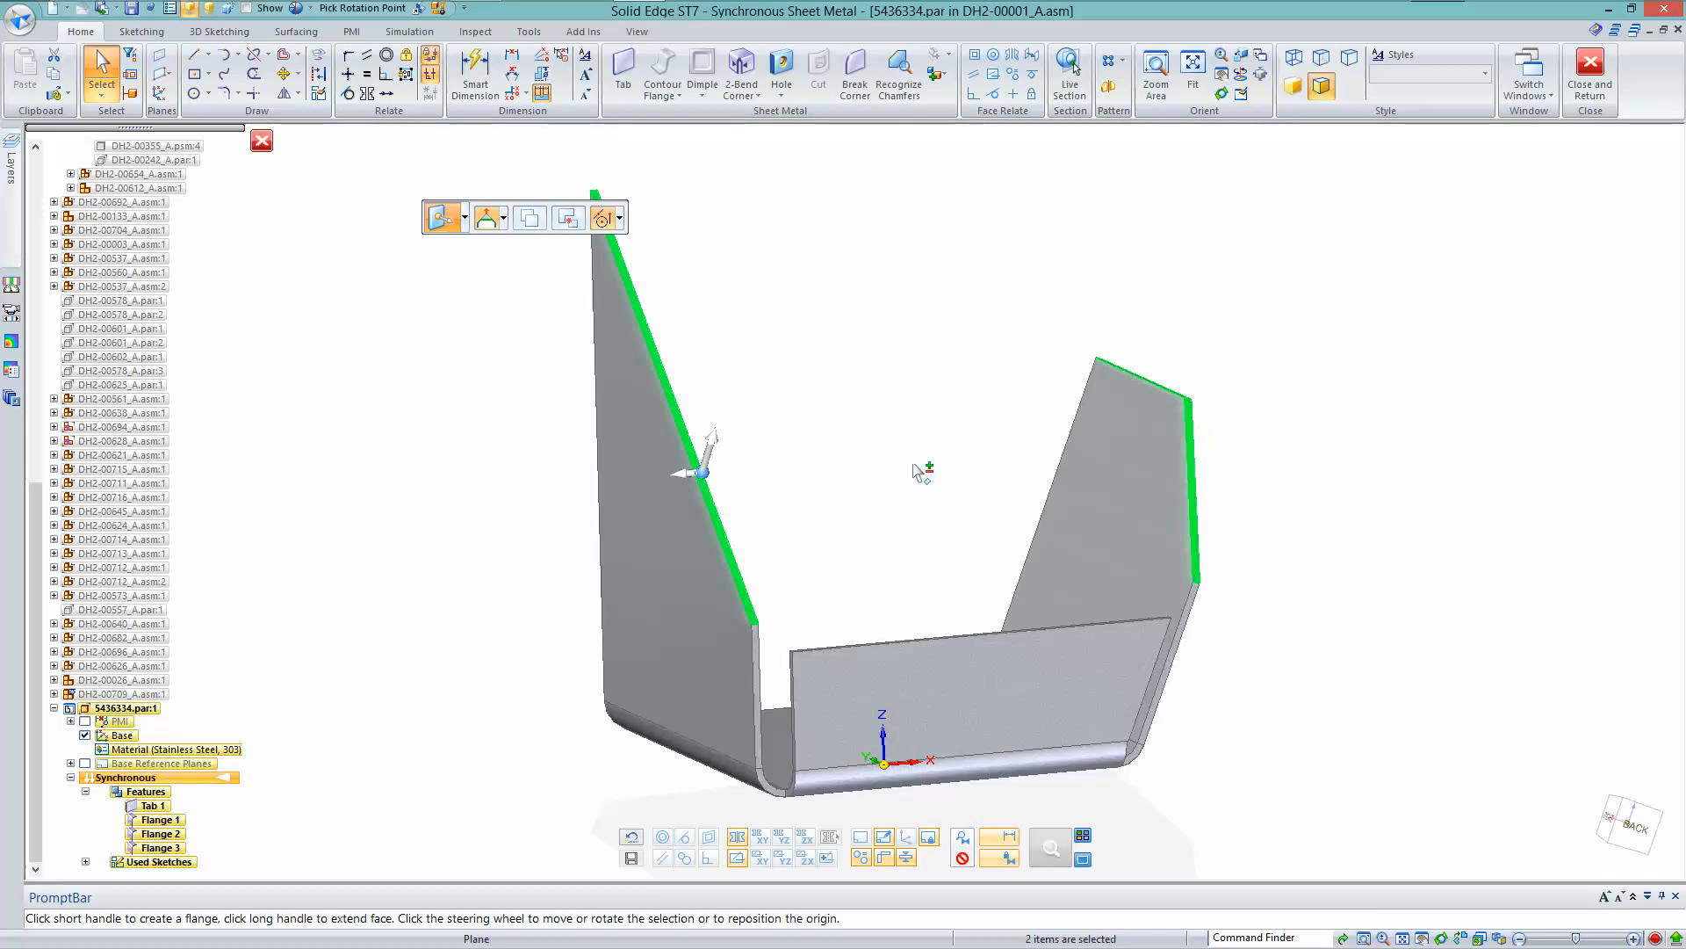
pyautogui.click(692, 477)
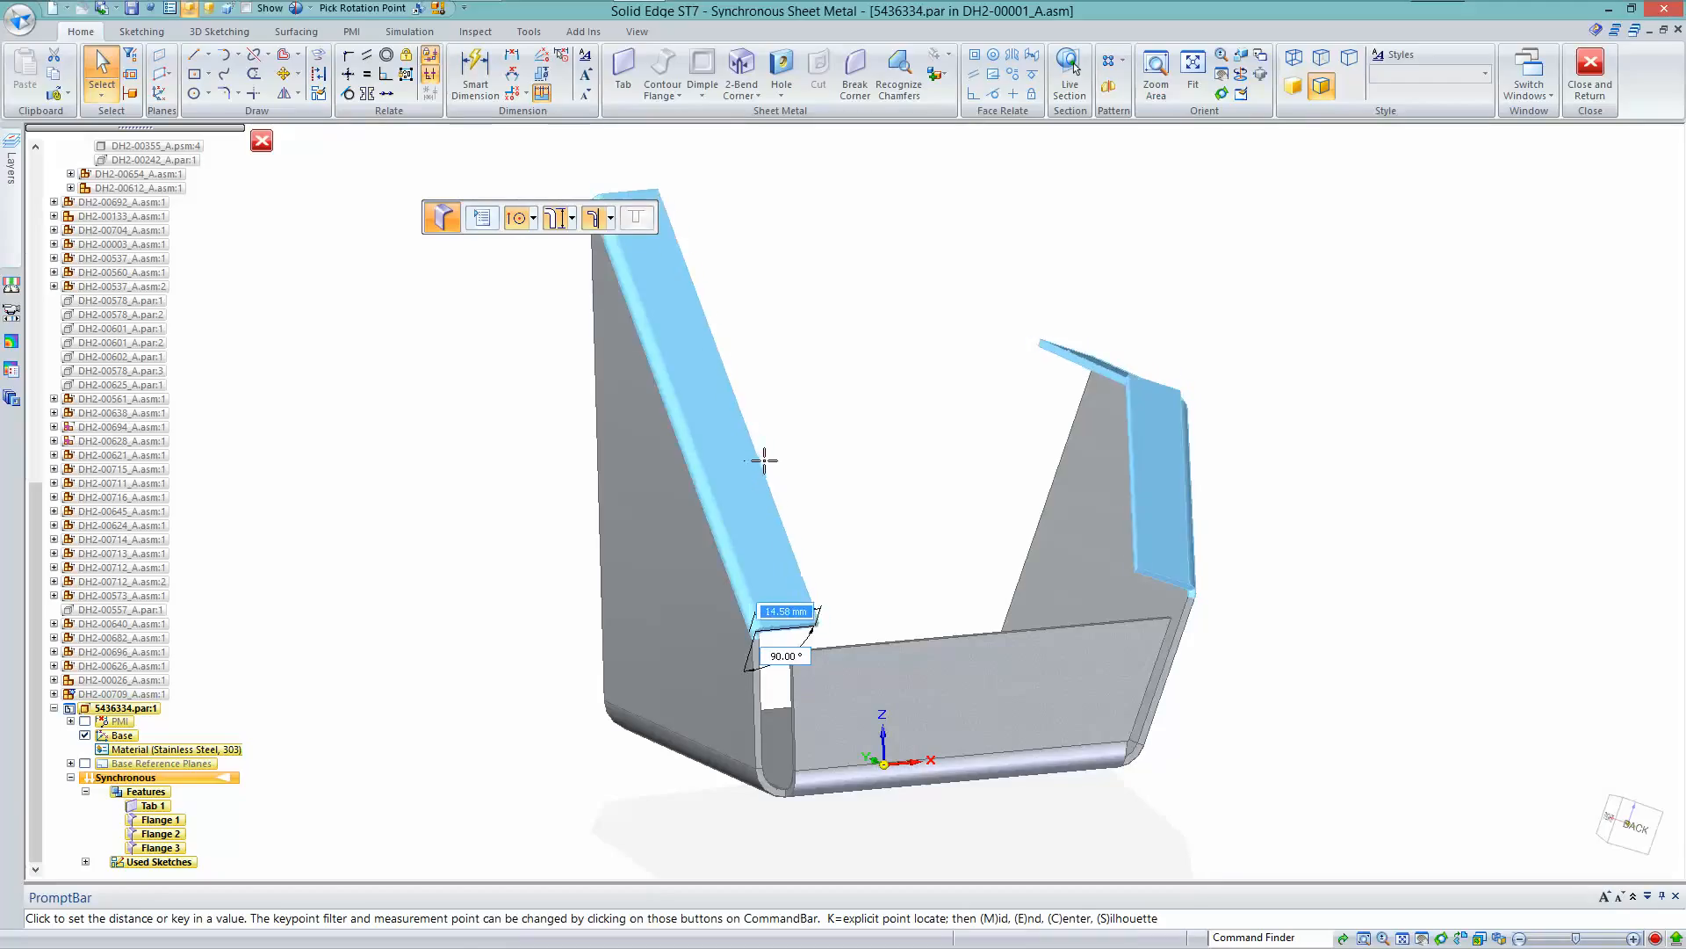
pyautogui.click(611, 219)
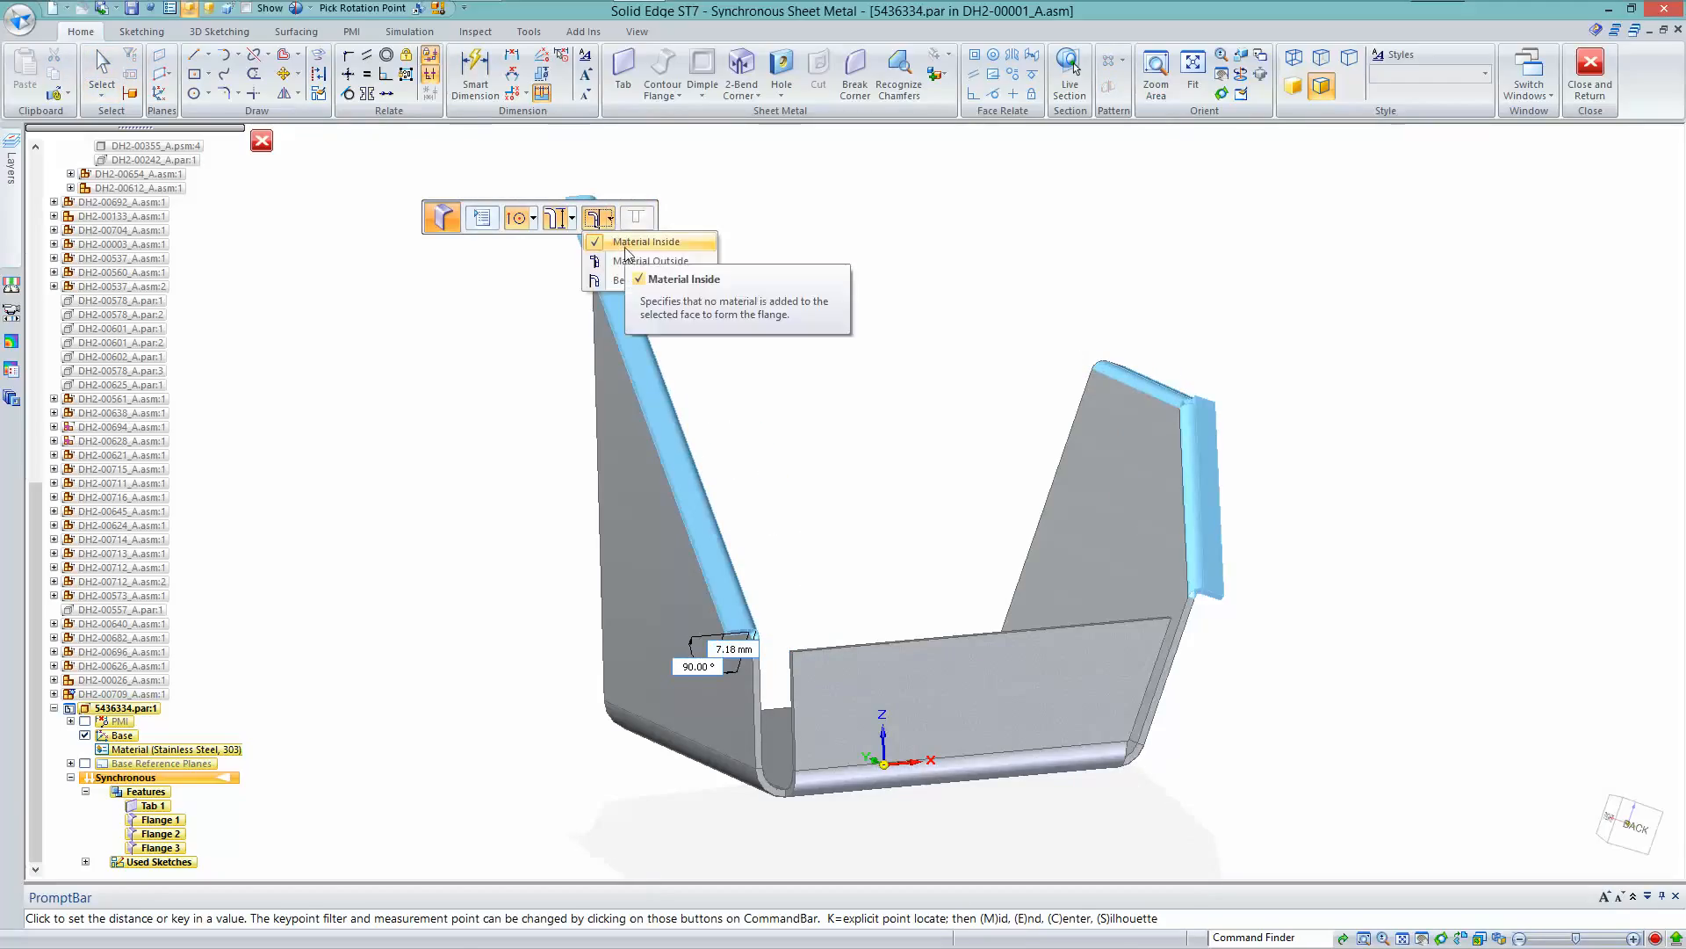
pyautogui.click(631, 281)
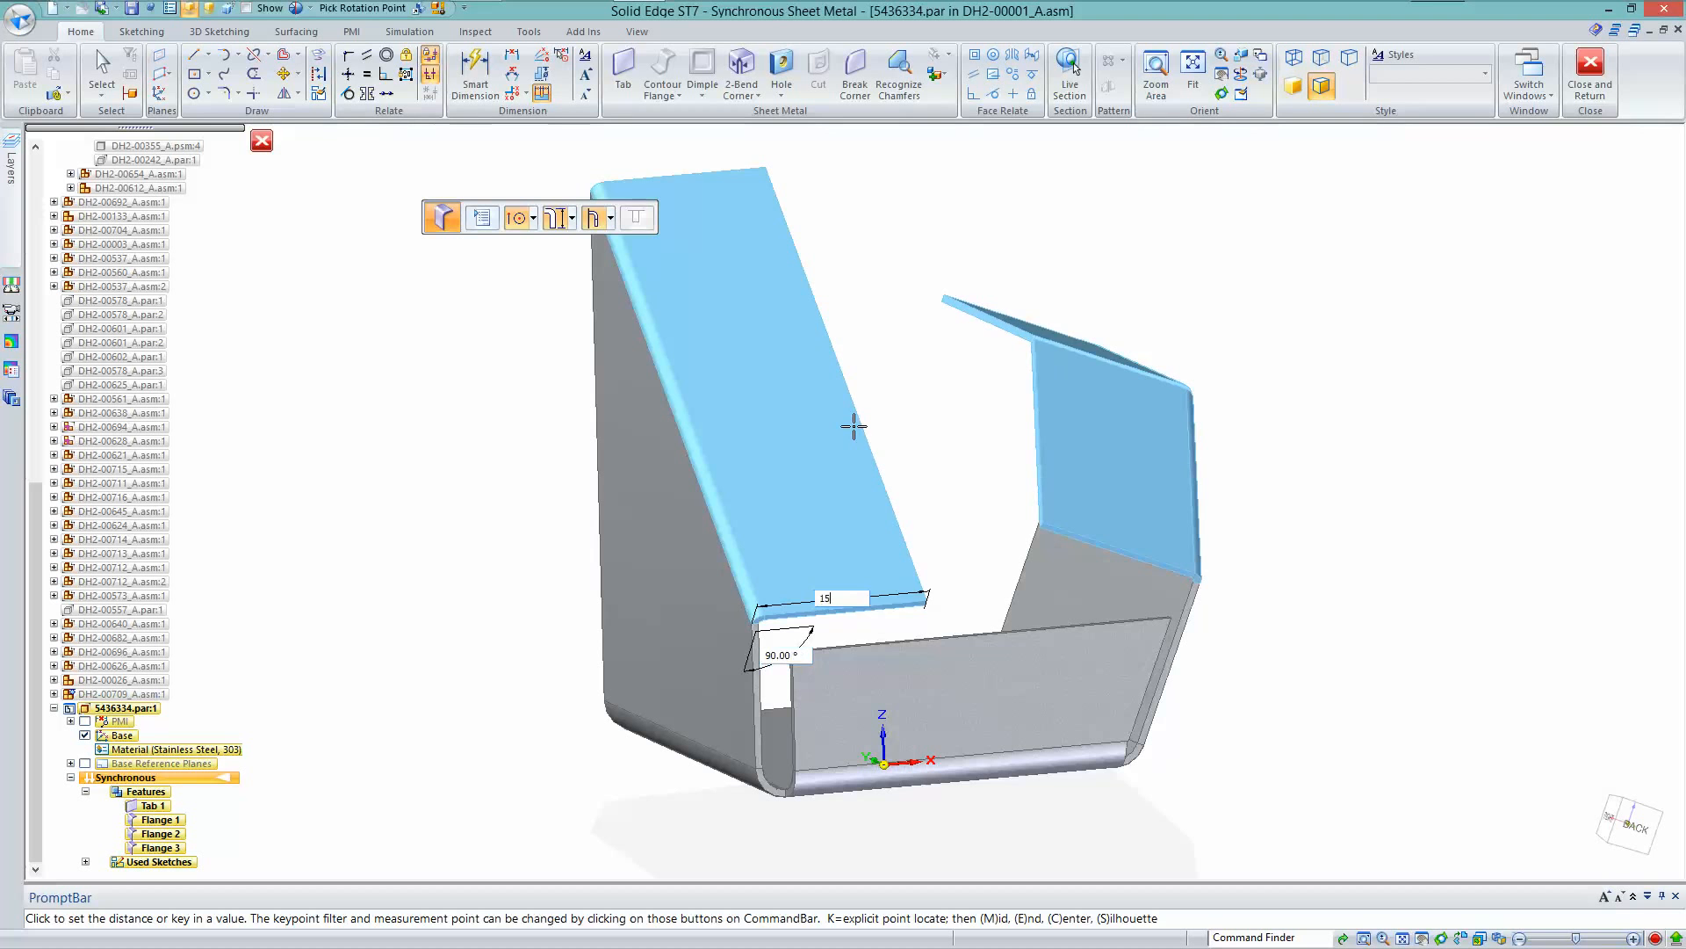
pyautogui.write('15')
pyautogui.press('Return')
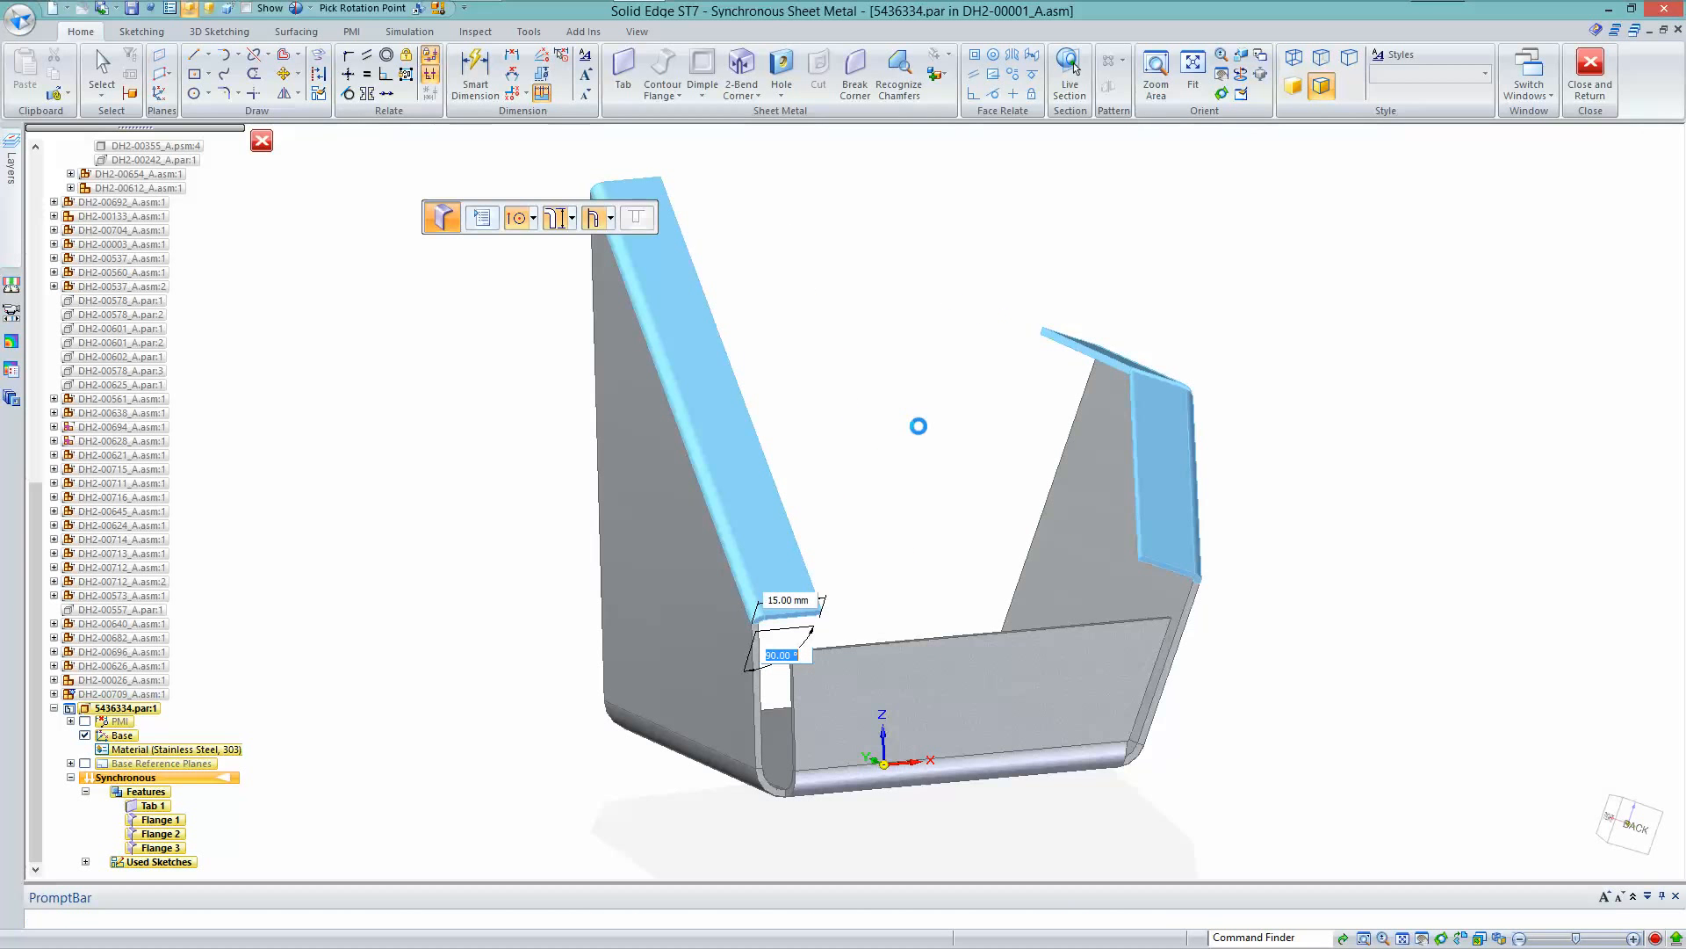
pyautogui.rightClick(921, 428)
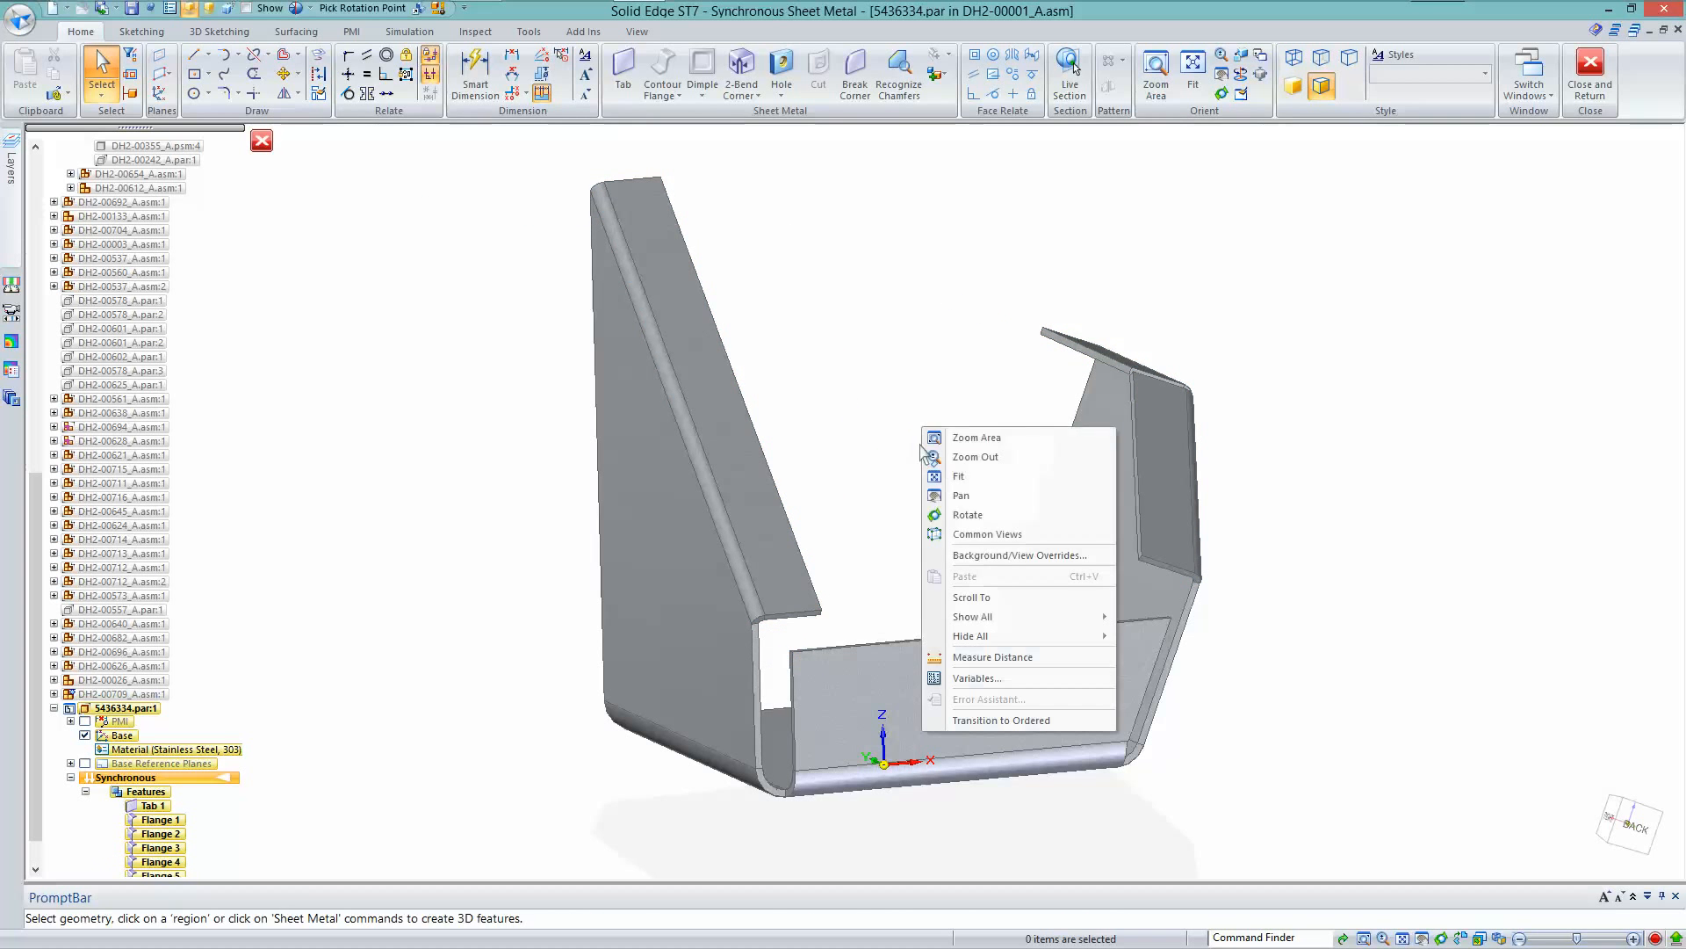
# Add 15 mm flanges at 90° with Material Inside along the straight upright edges of both side plates
pyautogui.moveTo(870, 422); pyautogui.dragTo(559, 597, button='middle')
pyautogui.click(554, 585)
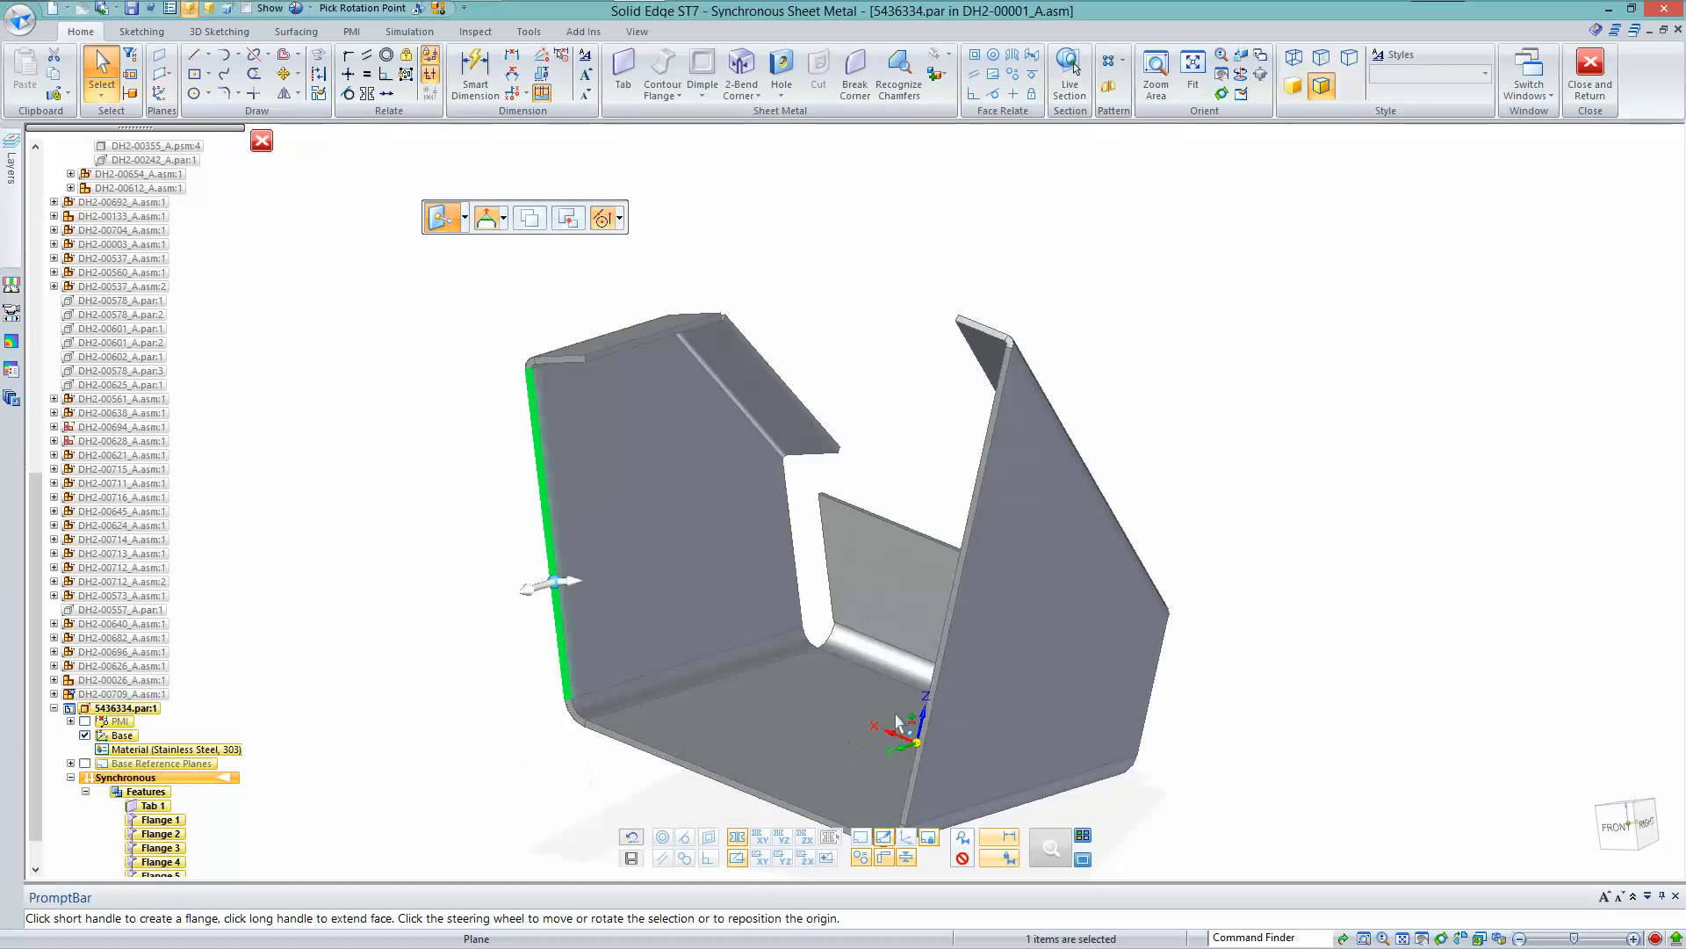
pyautogui.keyDown('ctrl'); pyautogui.click(944, 650); pyautogui.keyUp('ctrl')
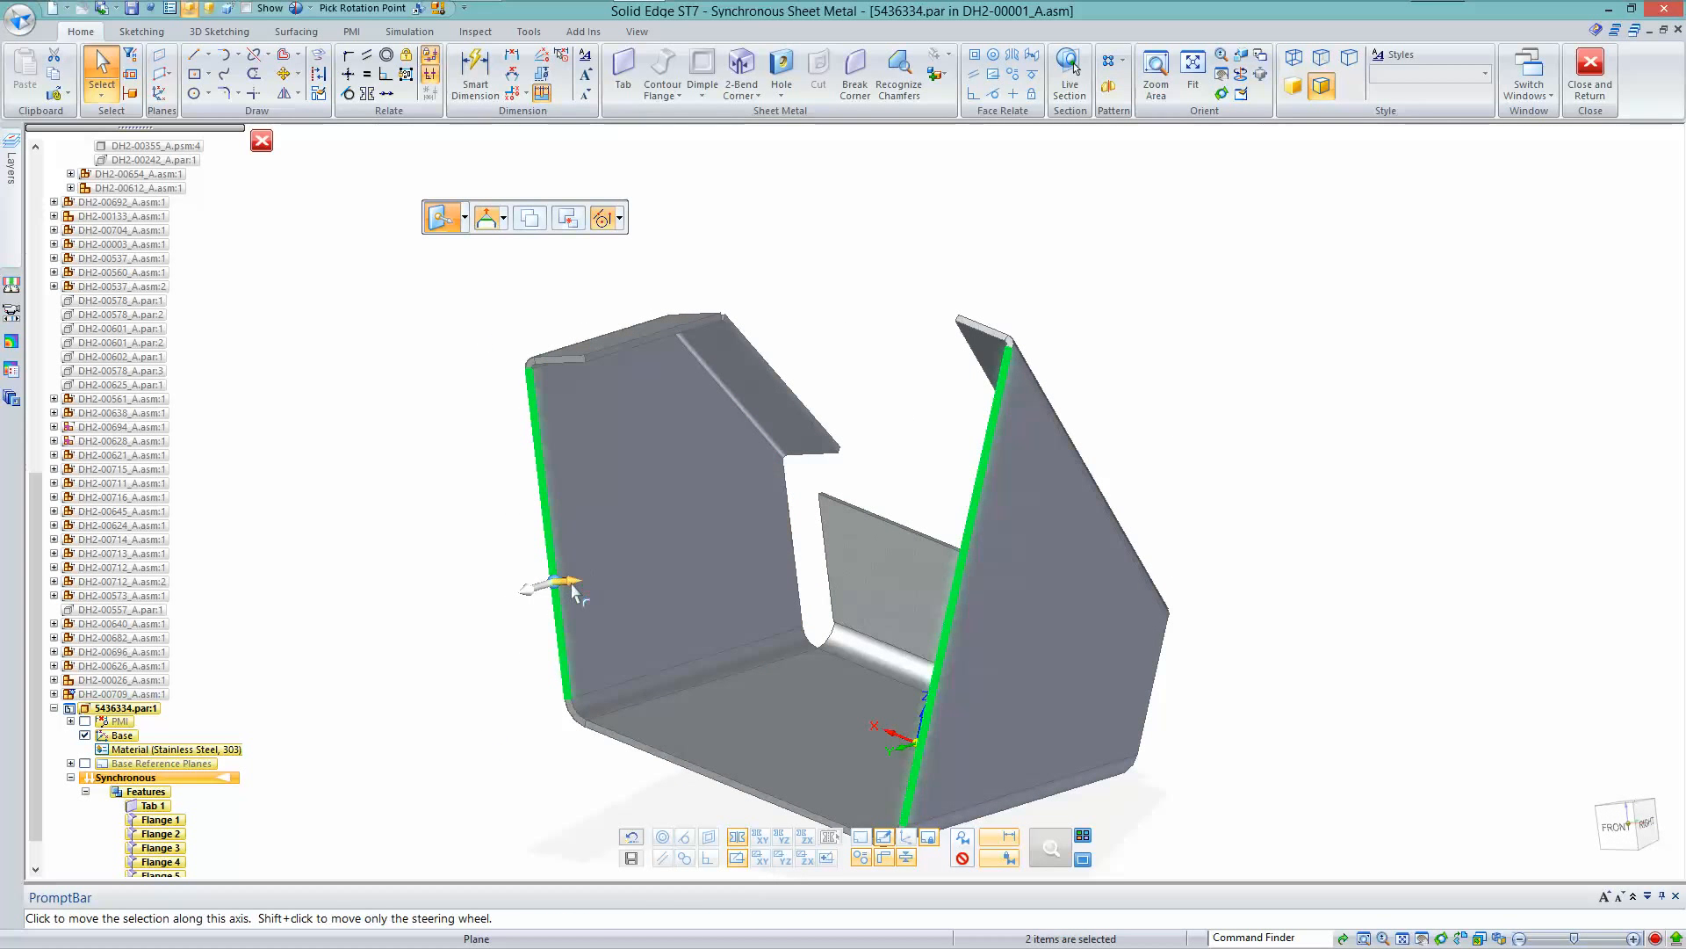
pyautogui.click(583, 584)
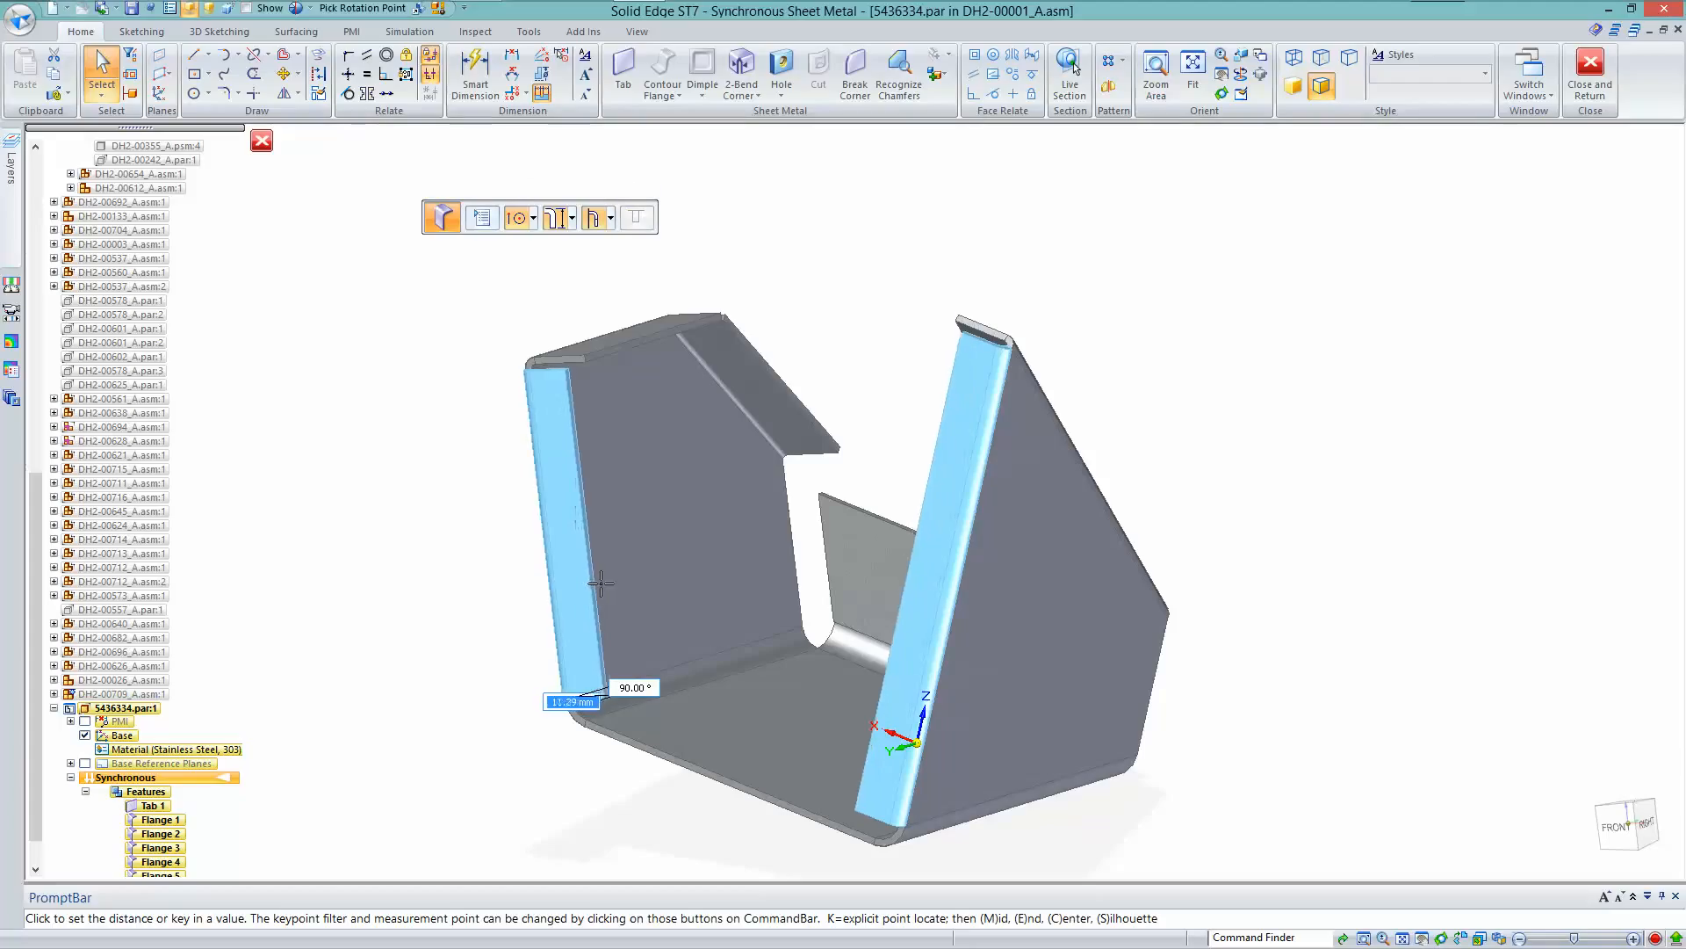
pyautogui.click(611, 218)
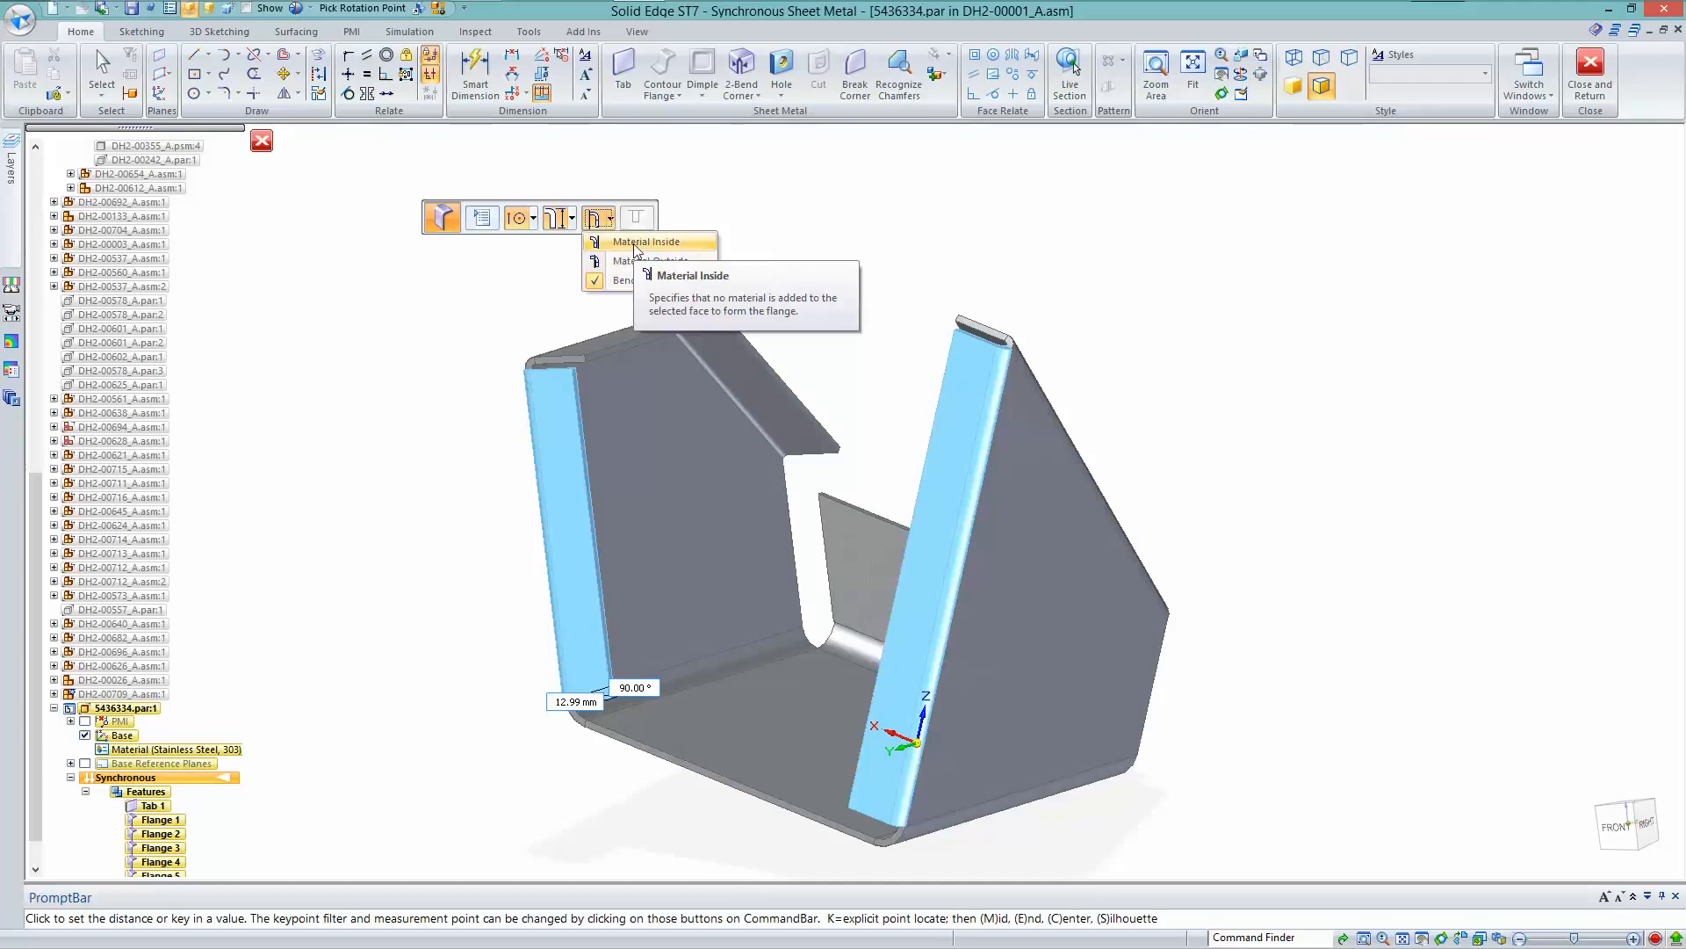
pyautogui.click(638, 250)
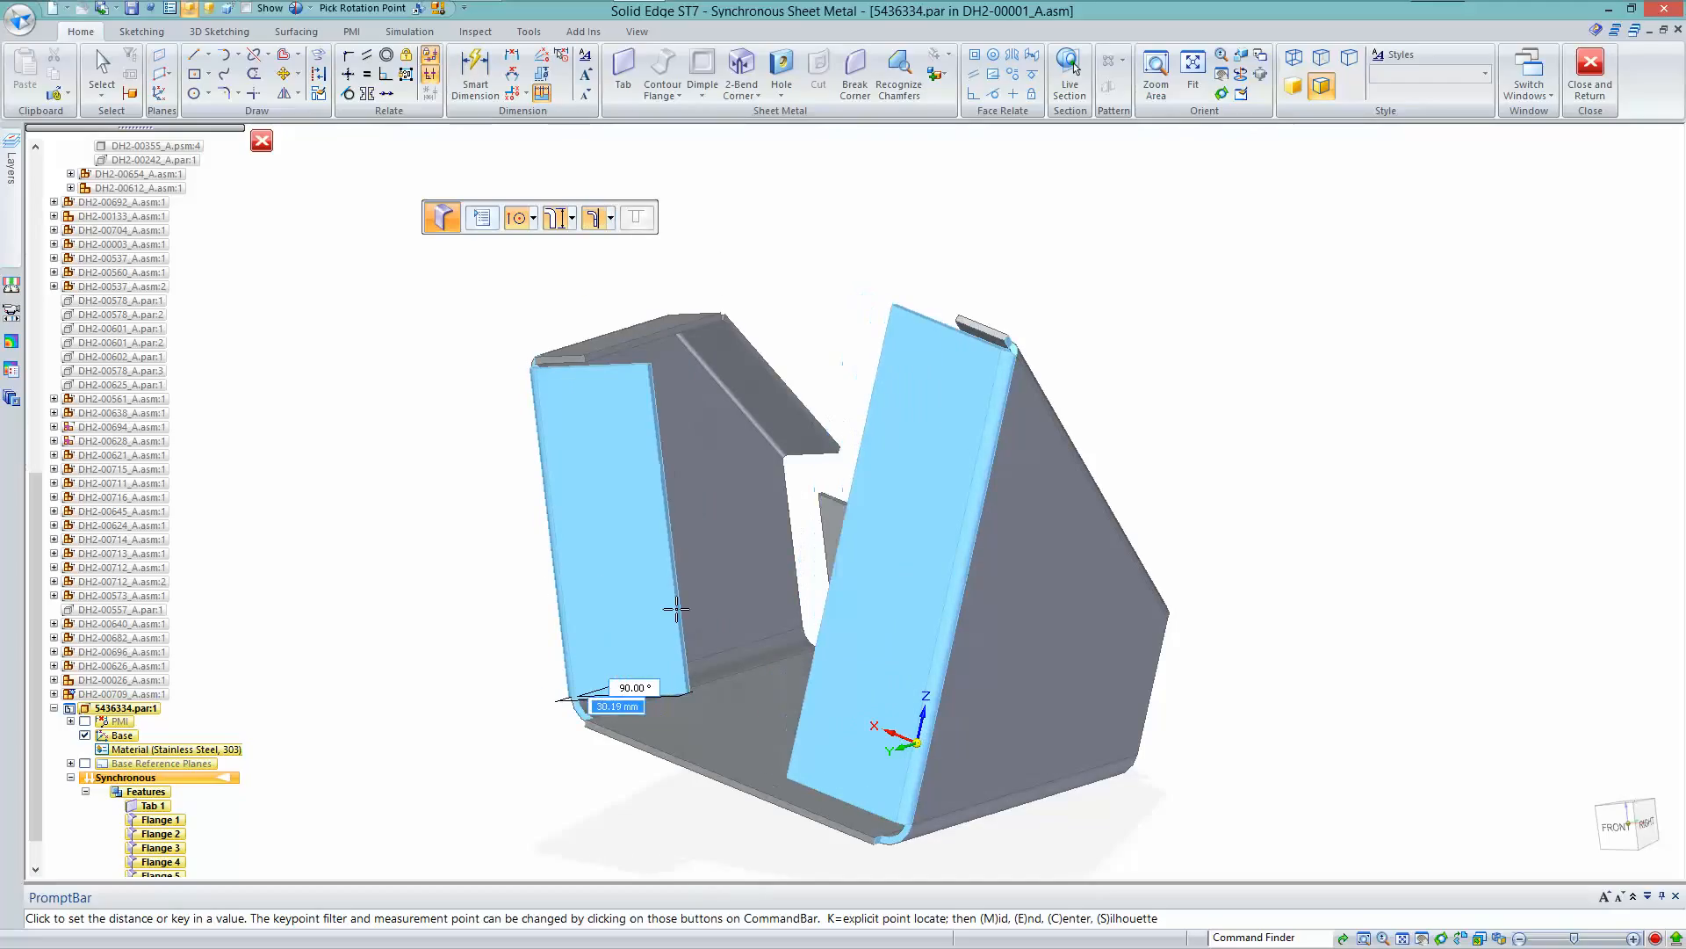
pyautogui.write('15.00')
pyautogui.press('Tab')
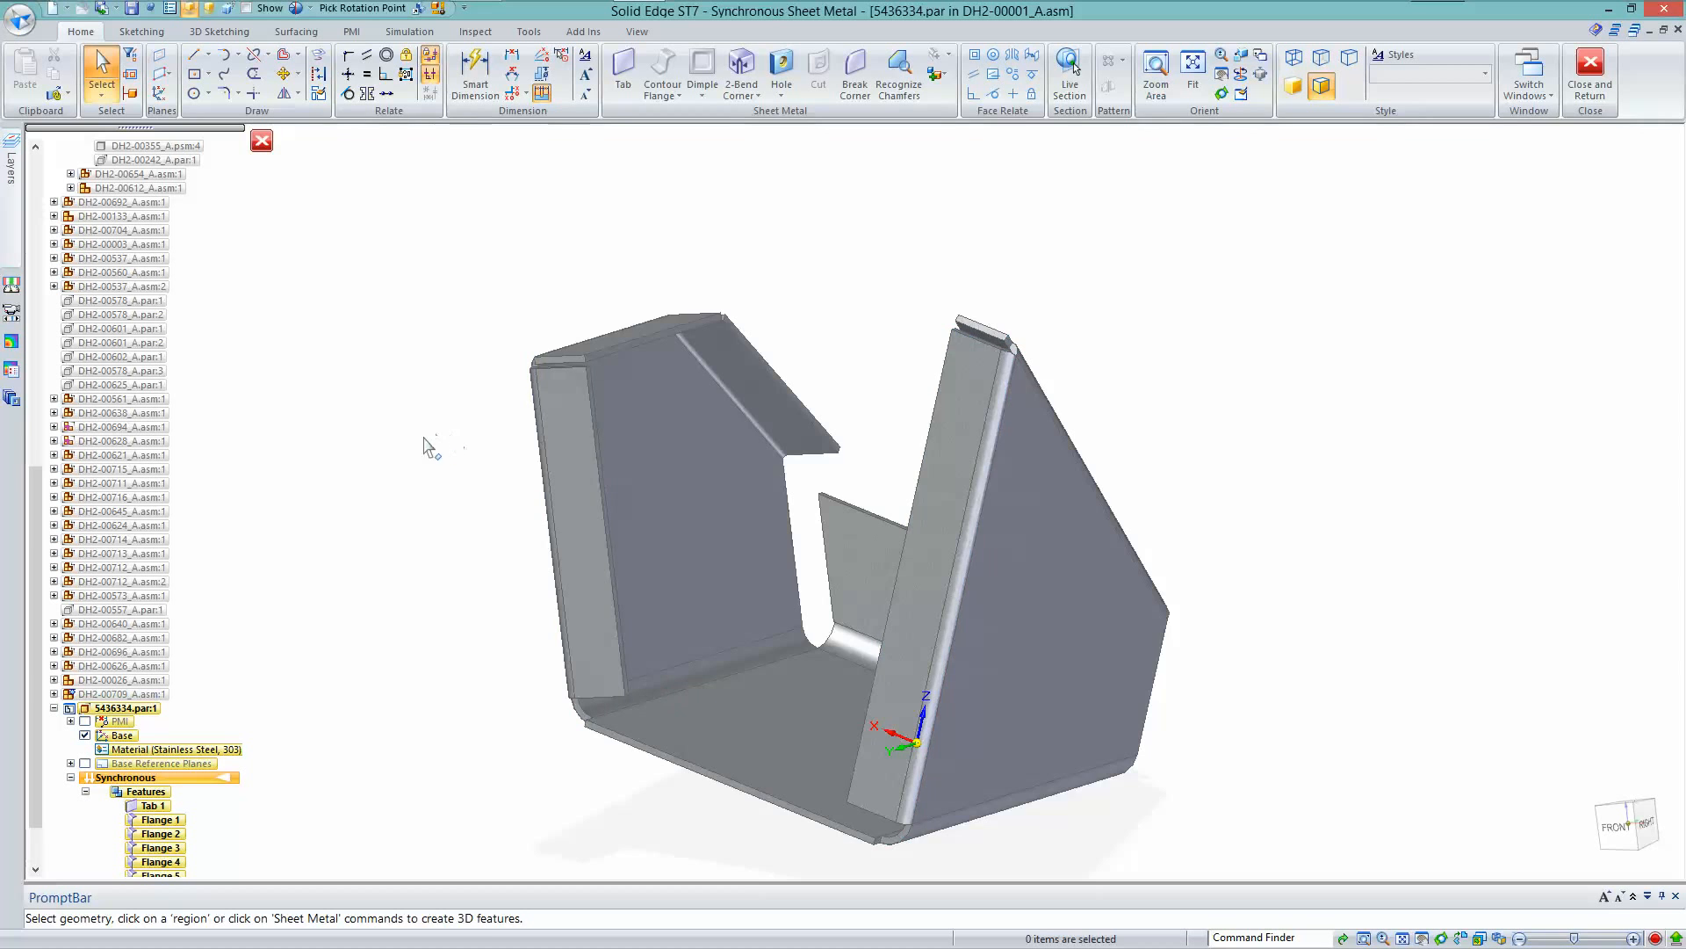
# Delete the small strip of the base tab that projects past the side plates at the lower corner
pyautogui.moveTo(431, 415); pyautogui.dragTo(498, 532, button='middle')
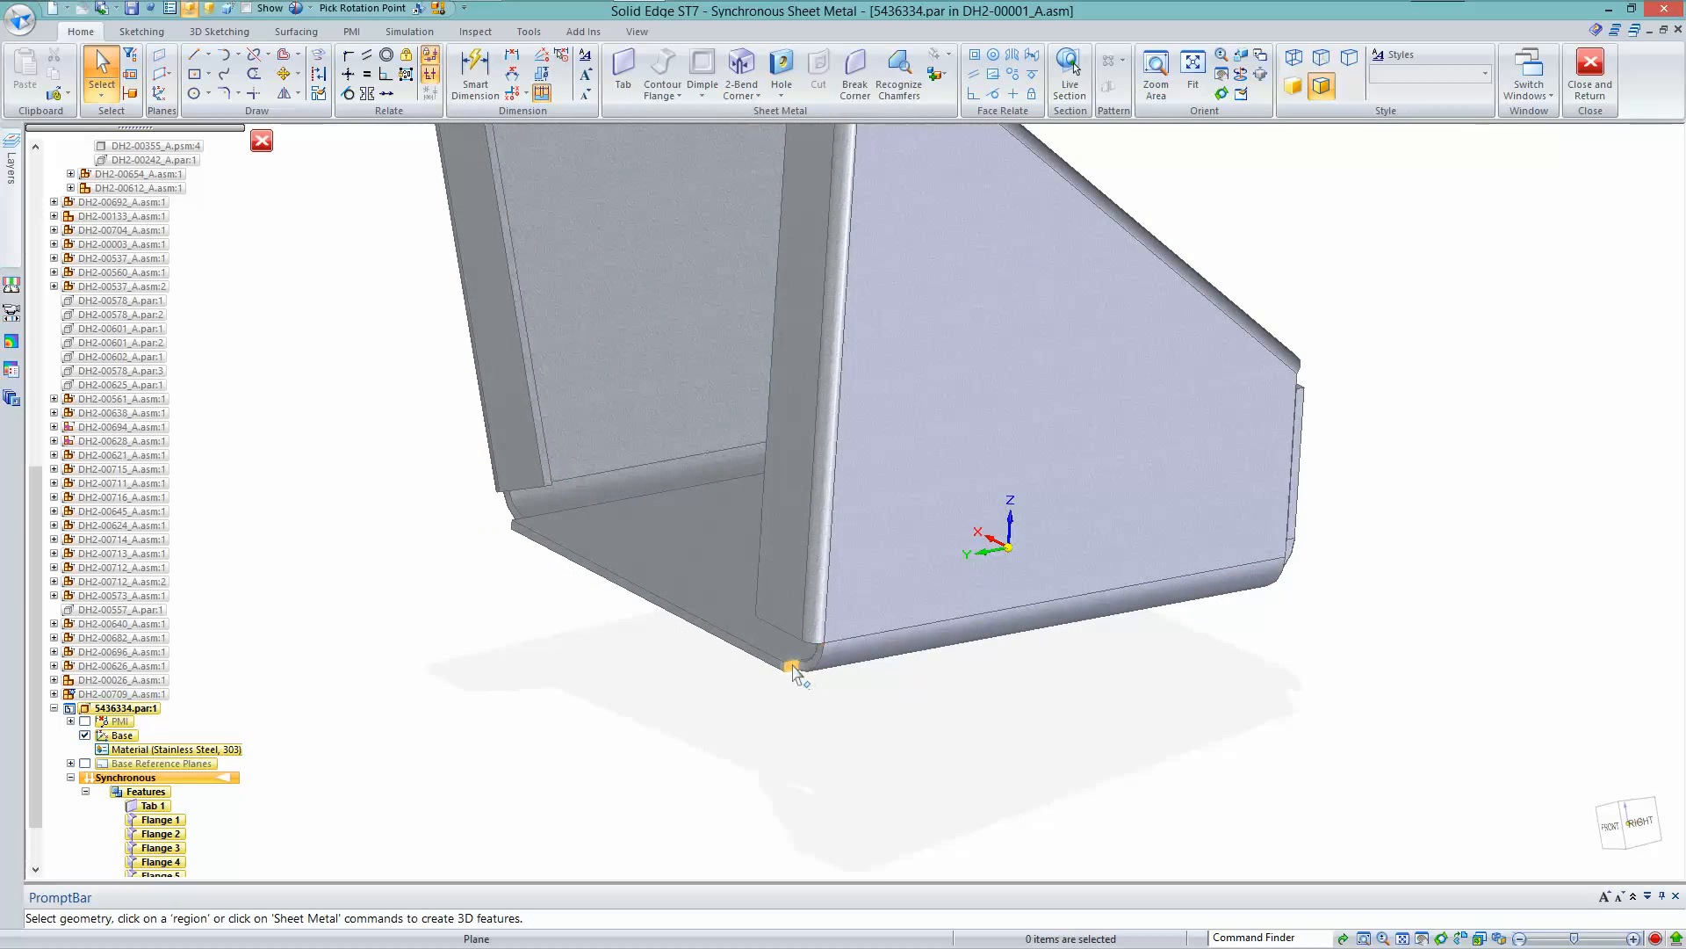
pyautogui.moveTo(767, 668); pyautogui.dragTo(716, 757, button='middle')
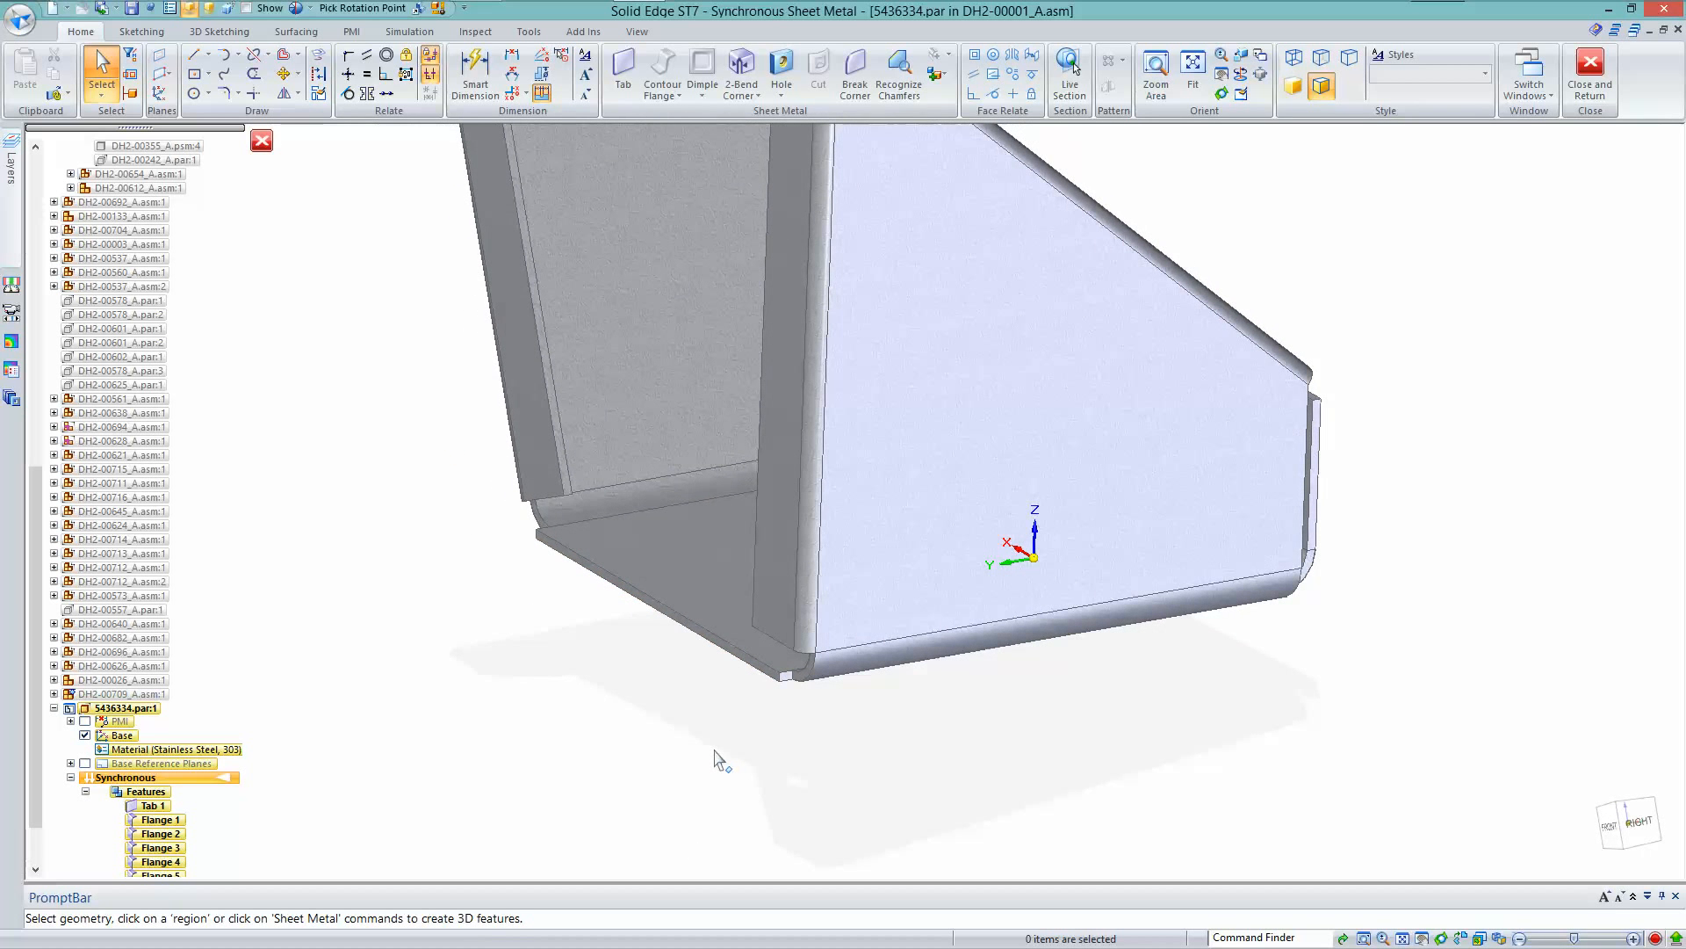
pyautogui.hotkey('ctrl', 'r')
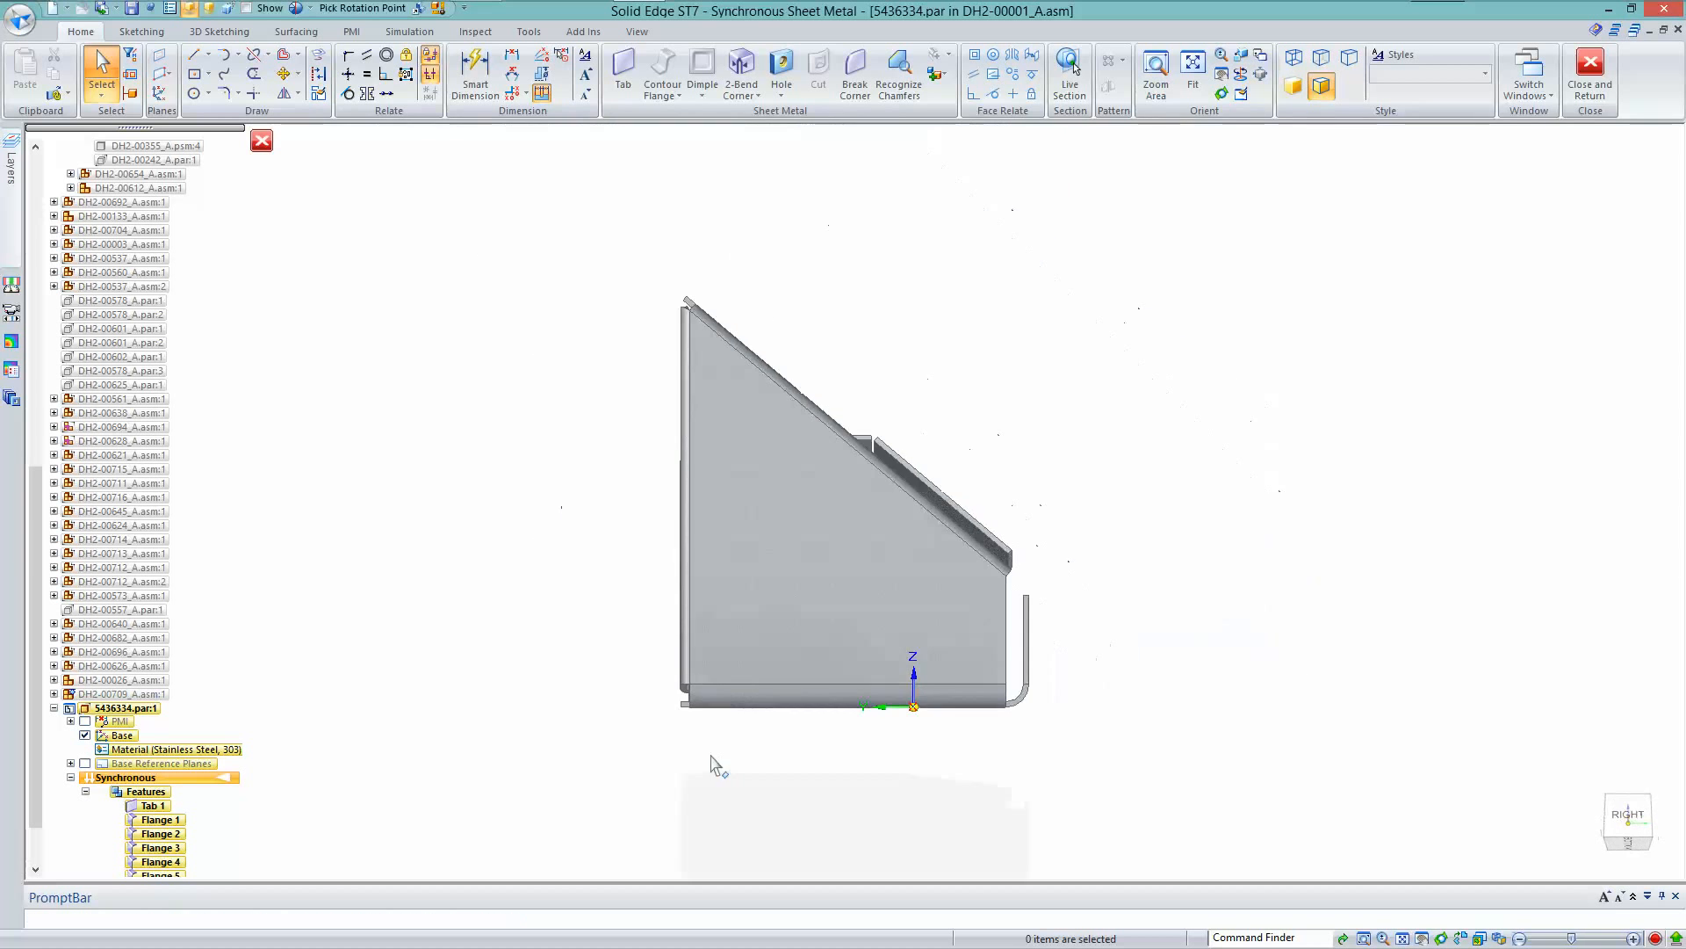
pyautogui.moveTo(634, 644); pyautogui.dragTo(746, 775)
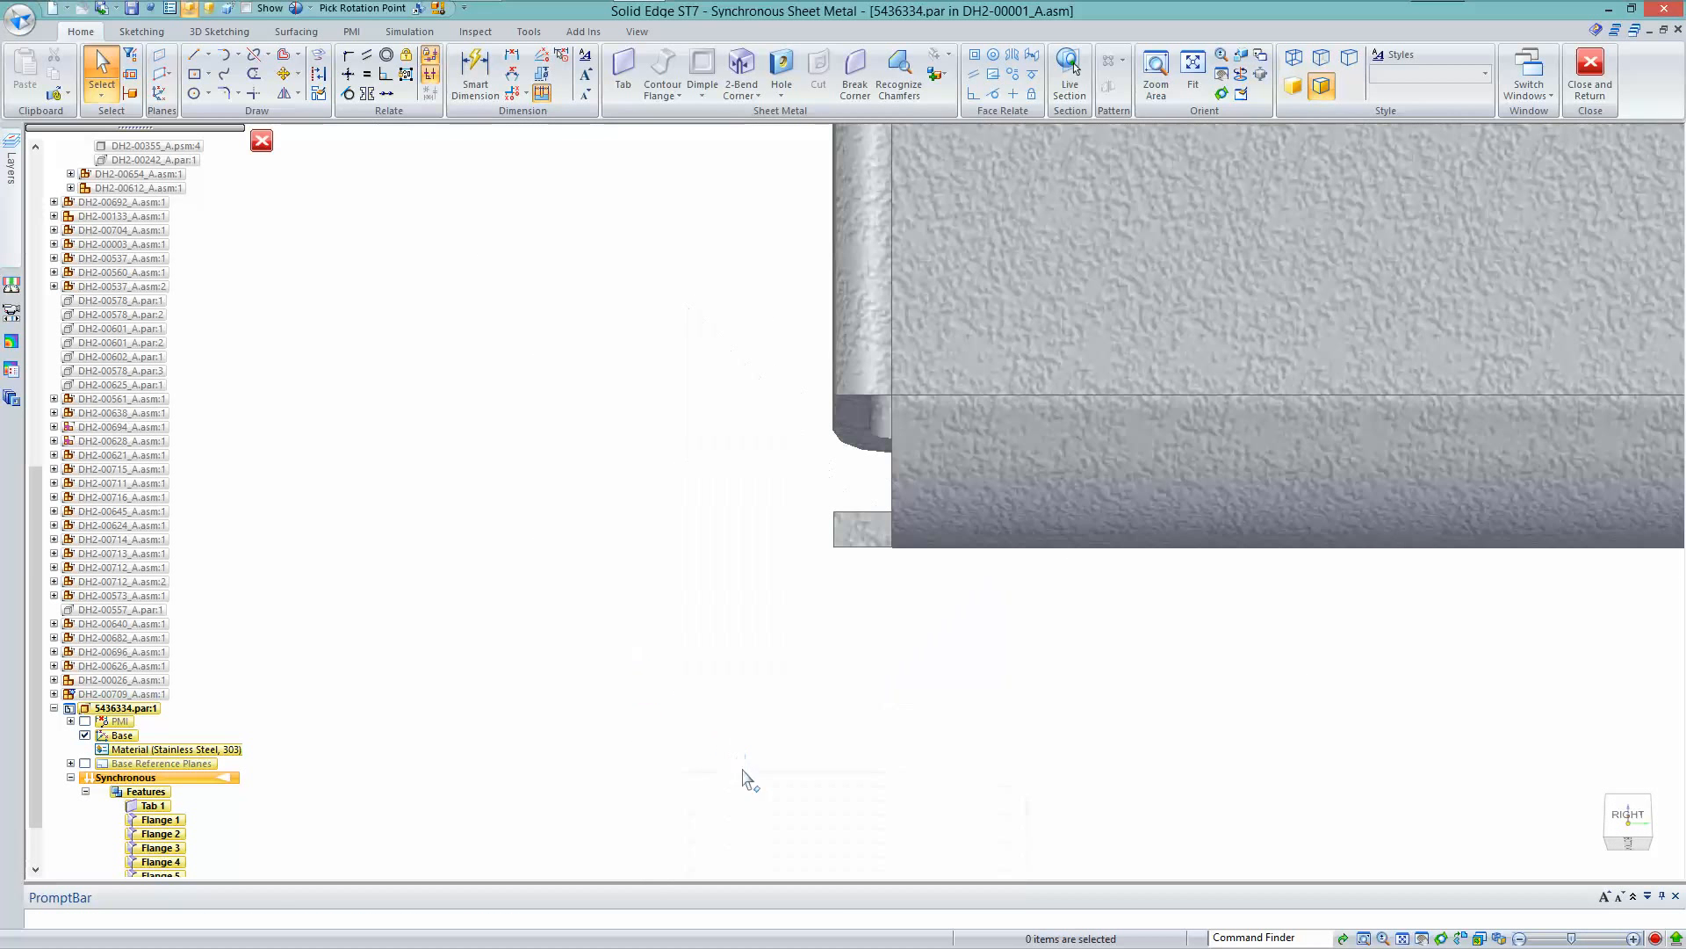
pyautogui.moveTo(788, 479); pyautogui.dragTo(941, 629)
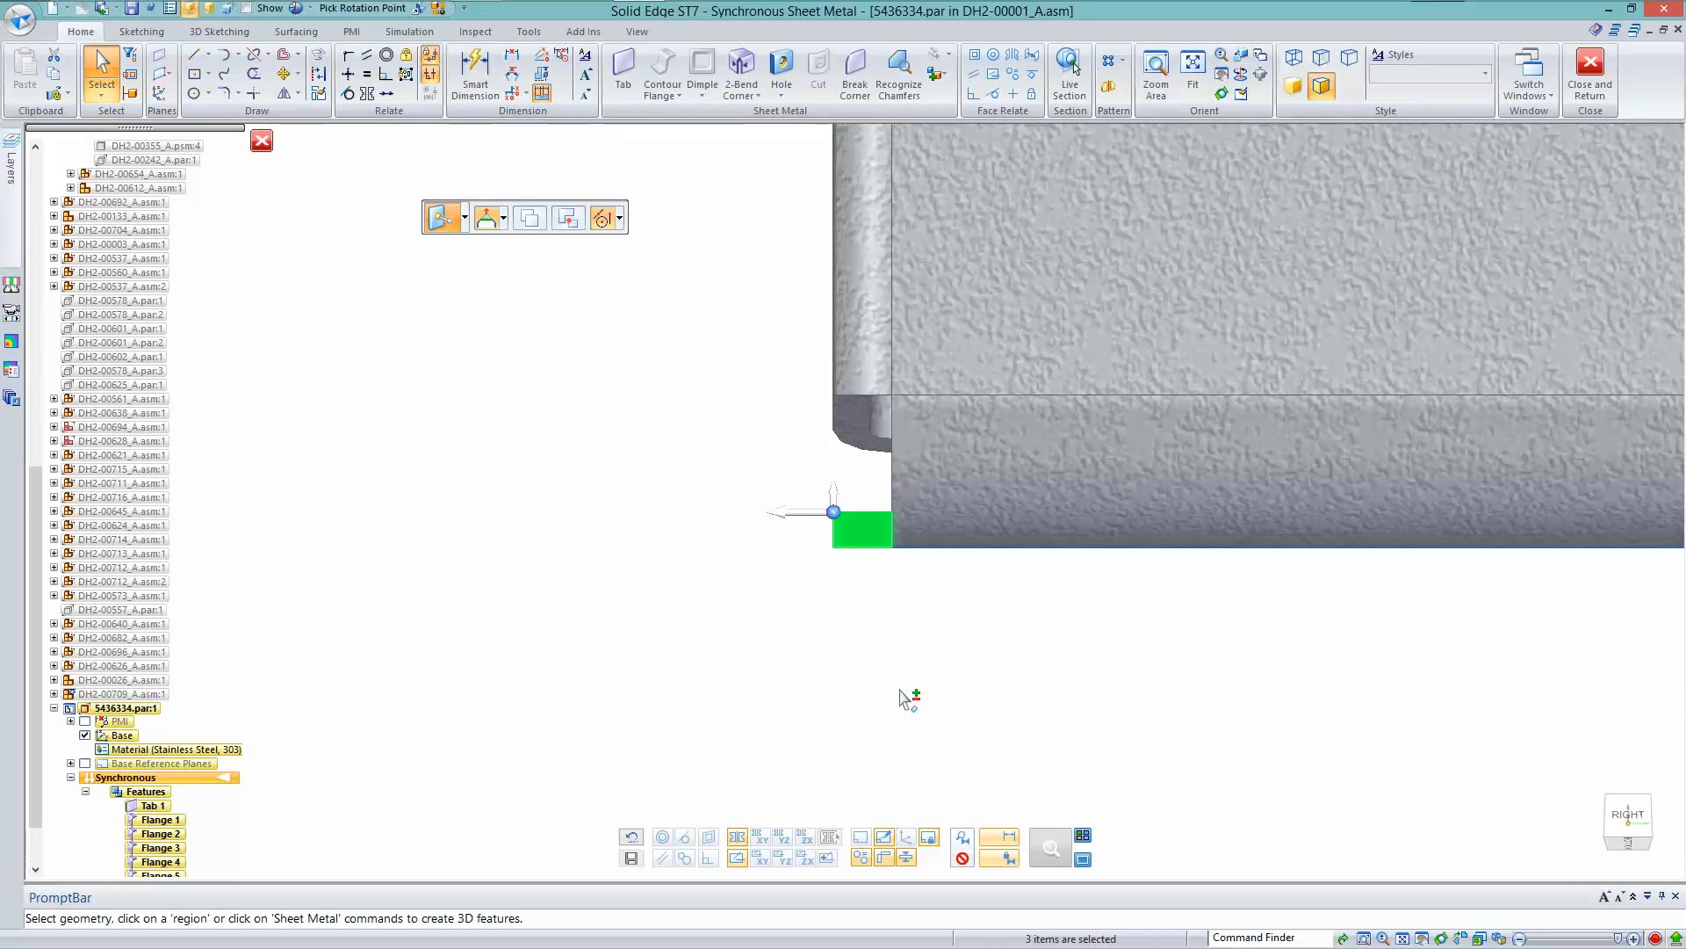
pyautogui.press('Delete')
# Move the end face of the tall side's sloped flange back to its bend at the upper corner
pyautogui.moveTo(736, 626); pyautogui.dragTo(1244, 435, button='middle')
pyautogui.scroll(-10, 736, 626)
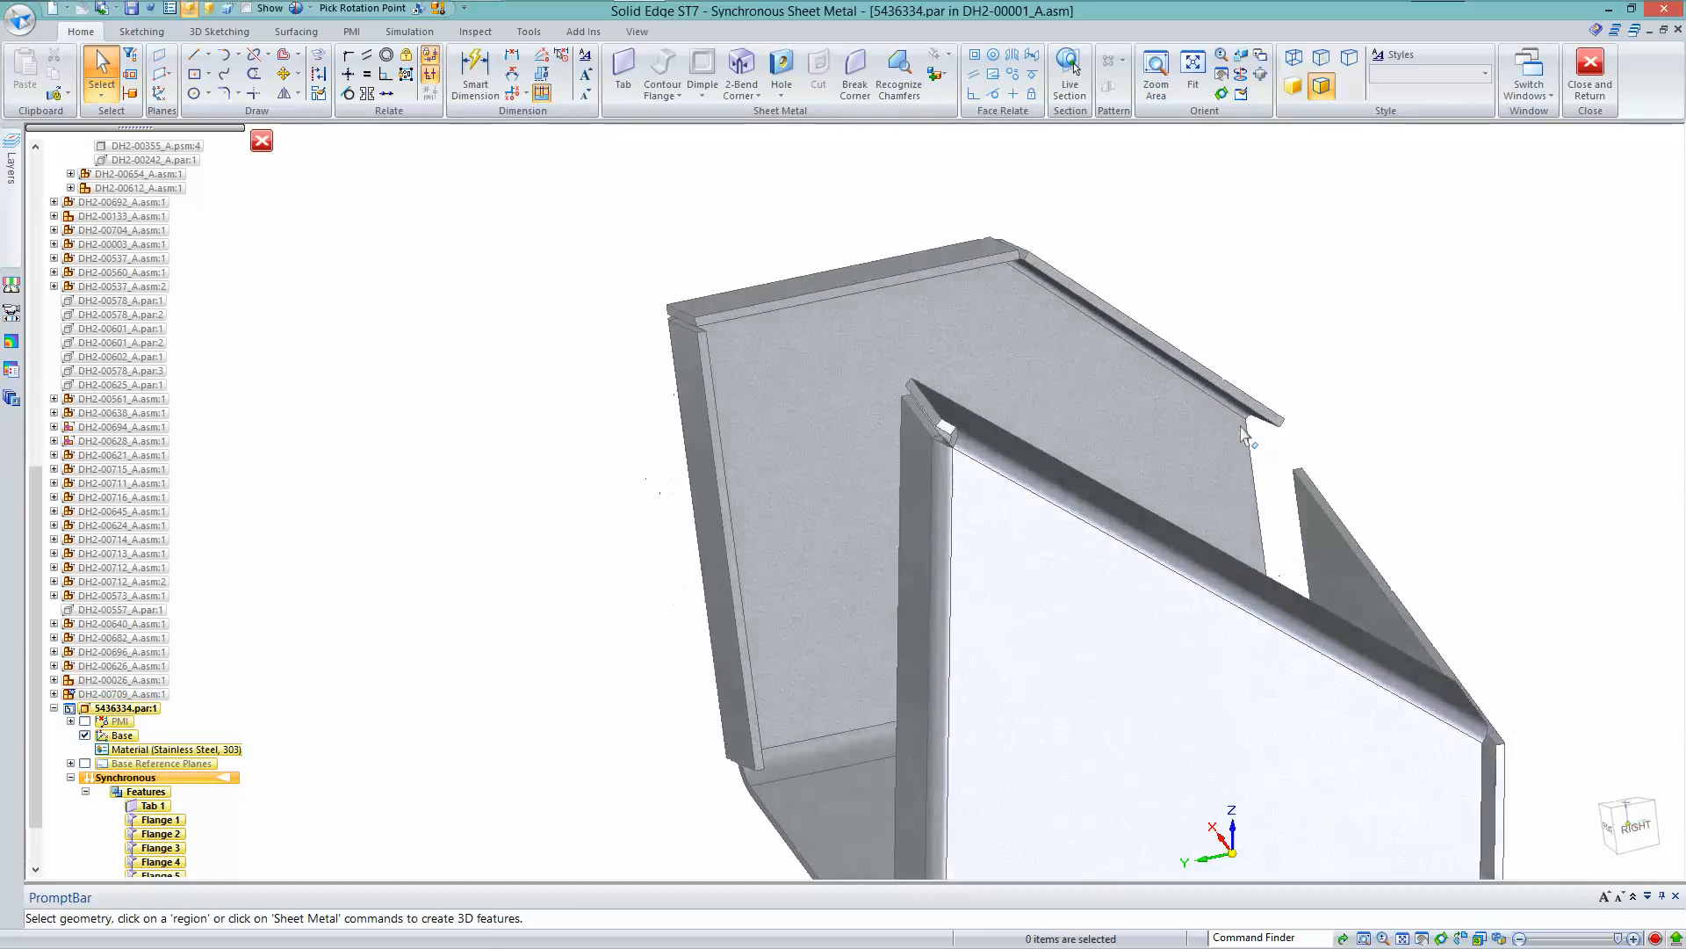
pyautogui.scroll(6, 1244, 433)
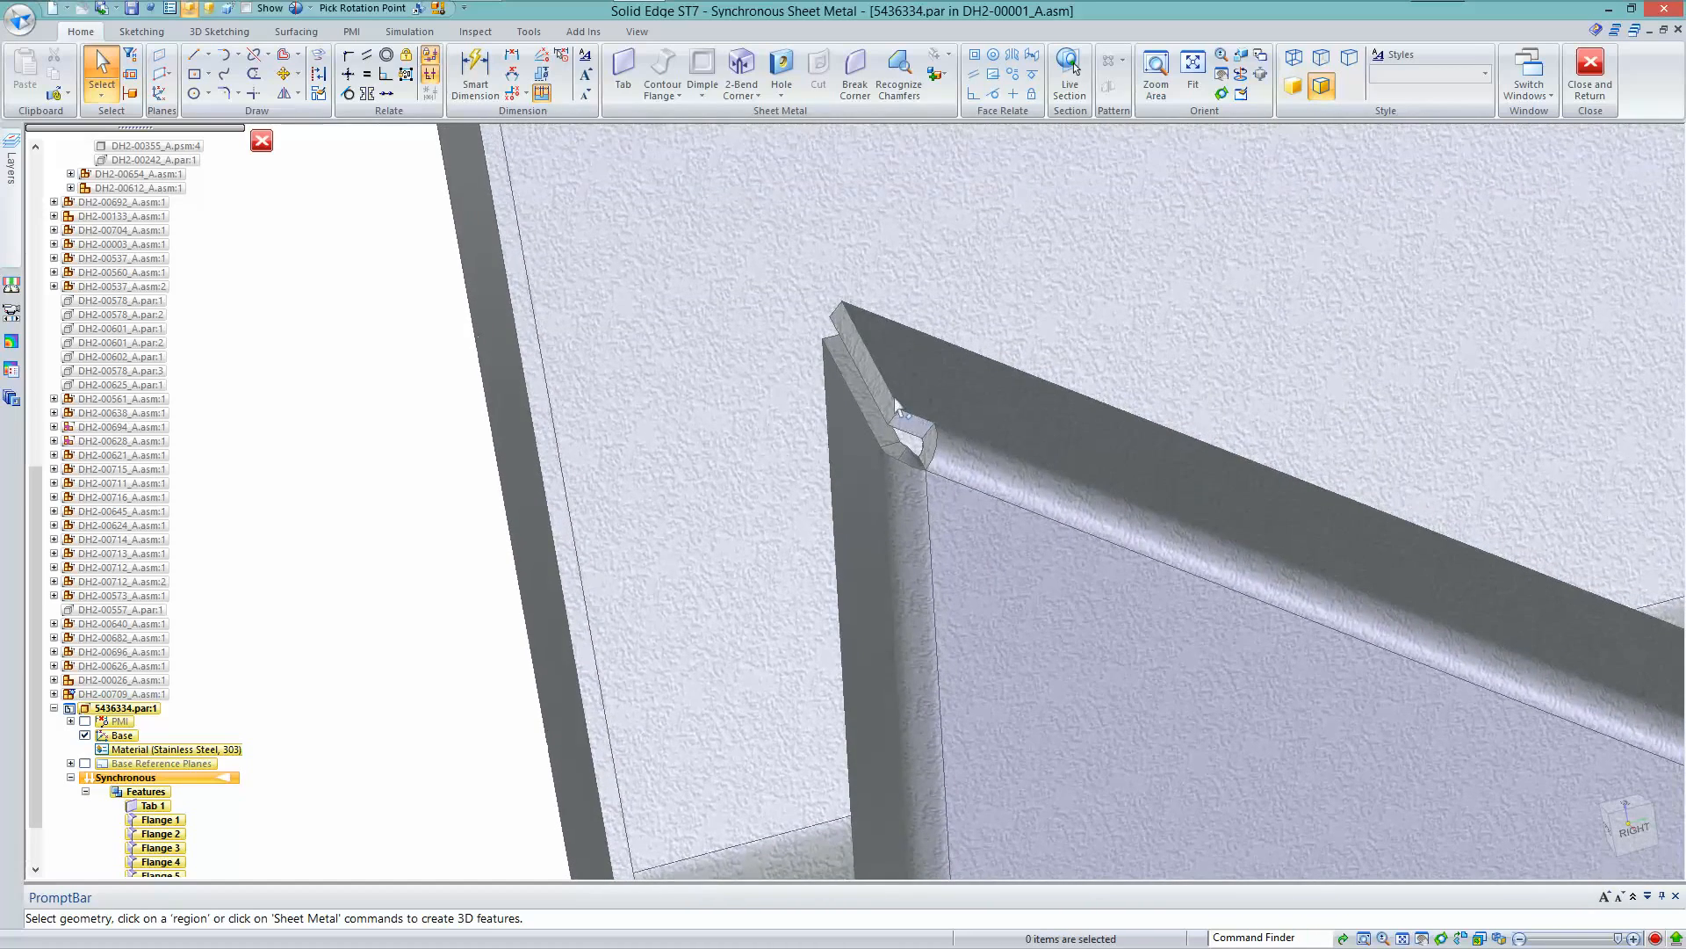
pyautogui.click(881, 391)
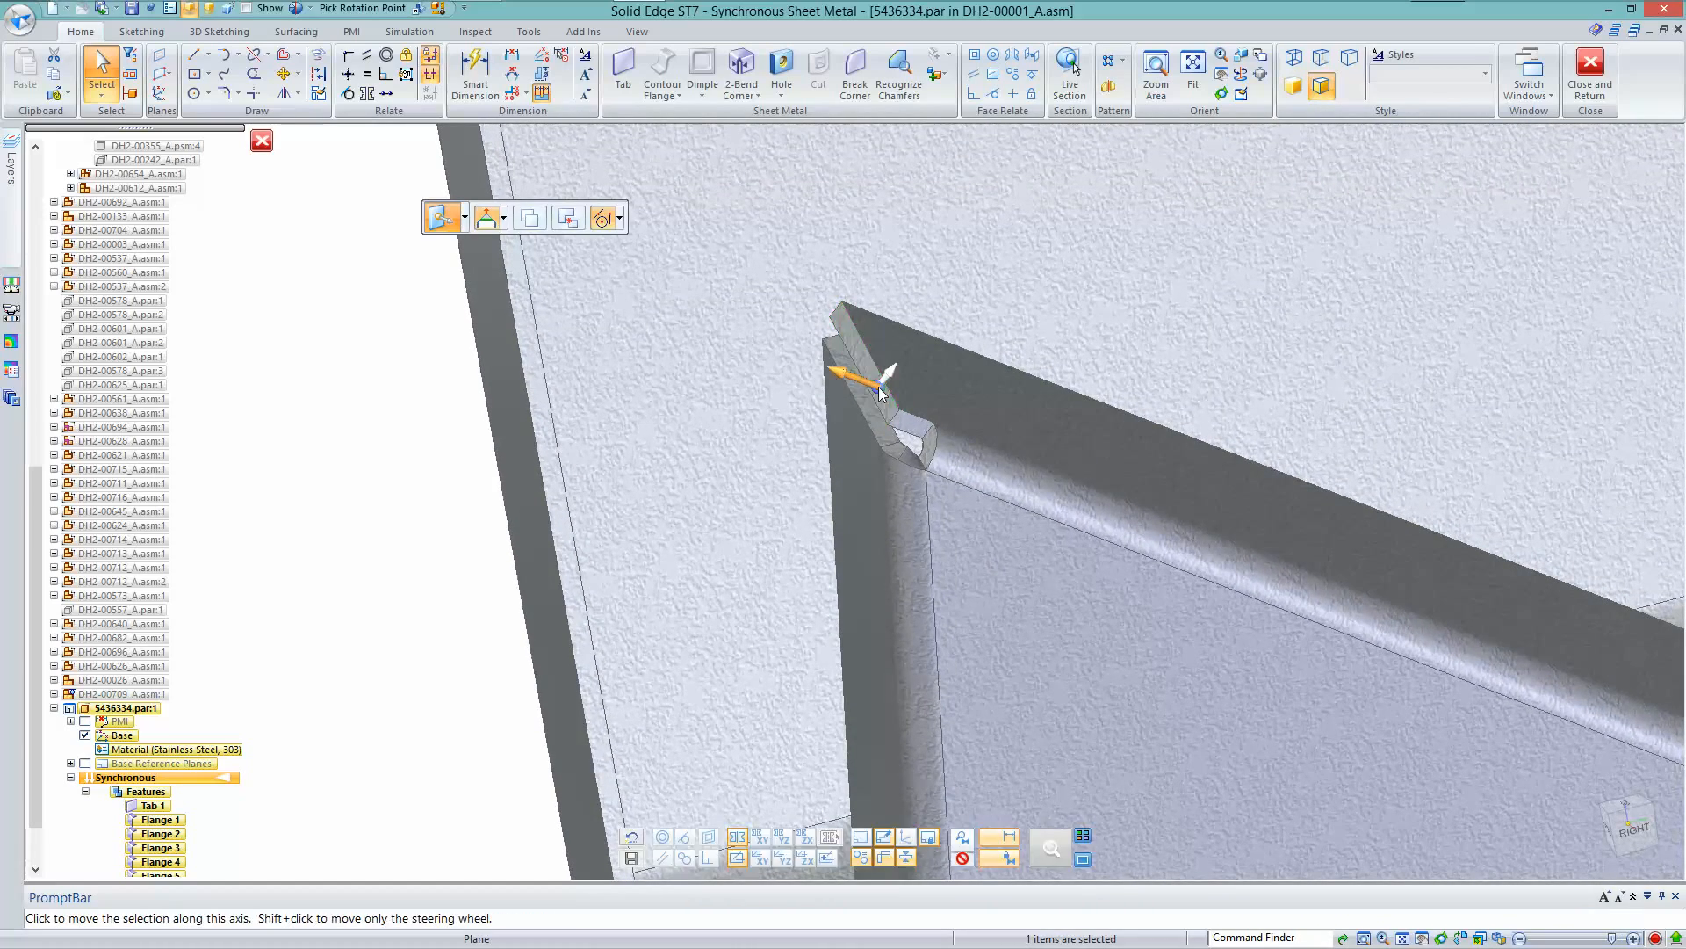
pyautogui.click(881, 391)
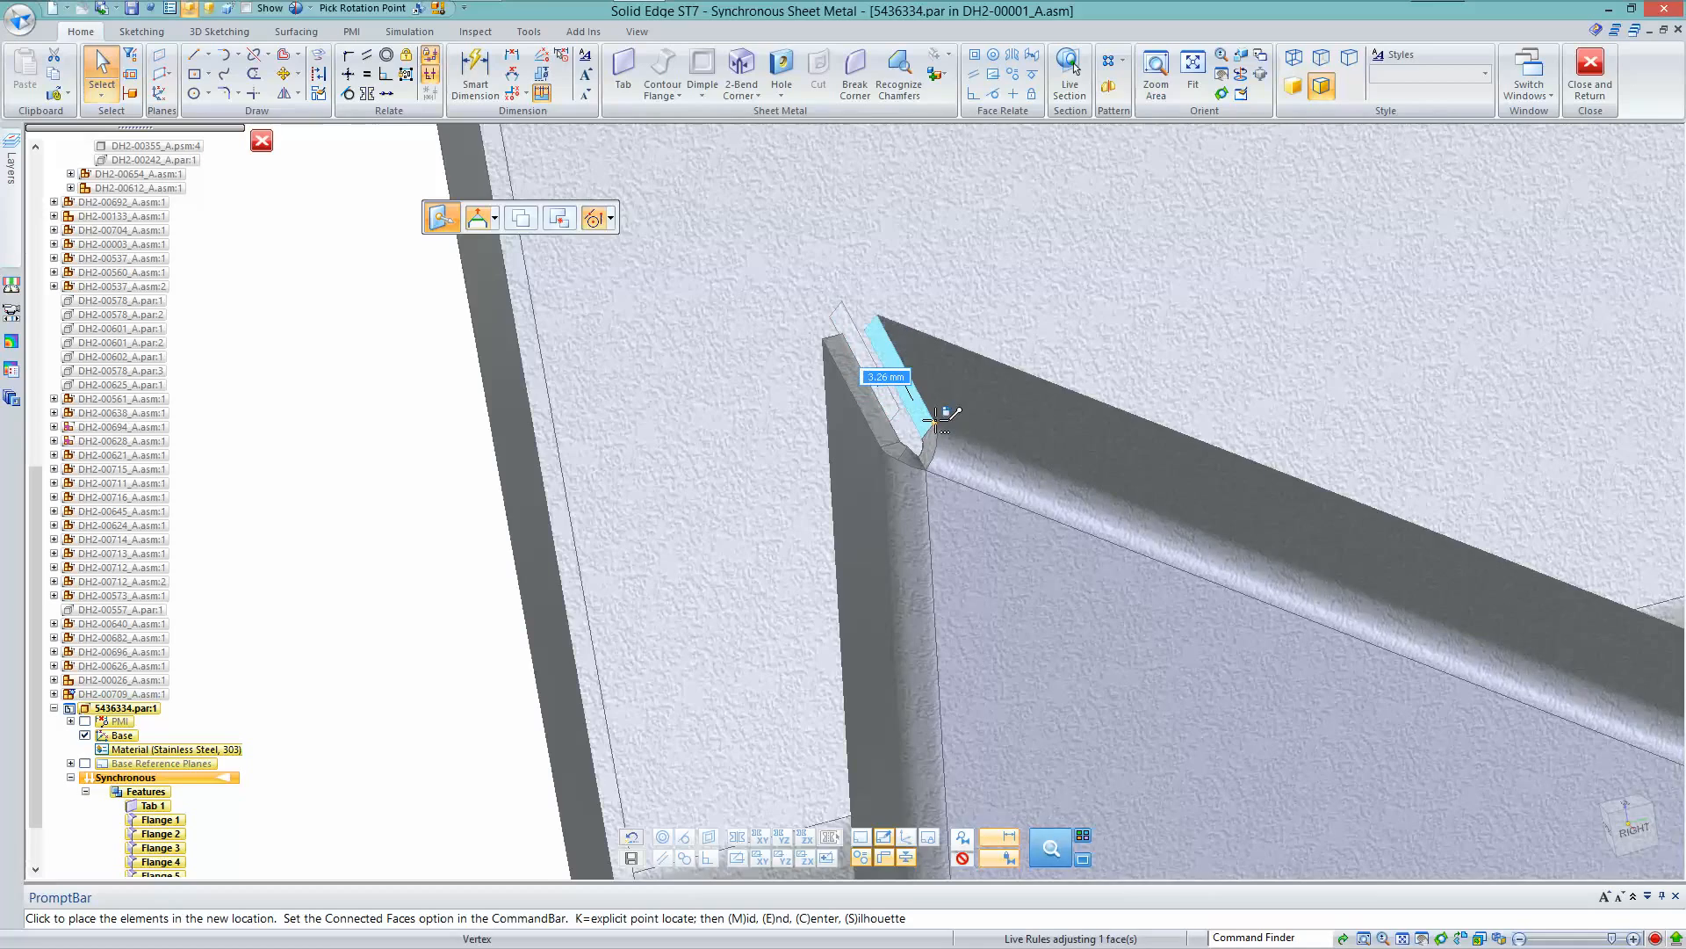
pyautogui.click(943, 557)
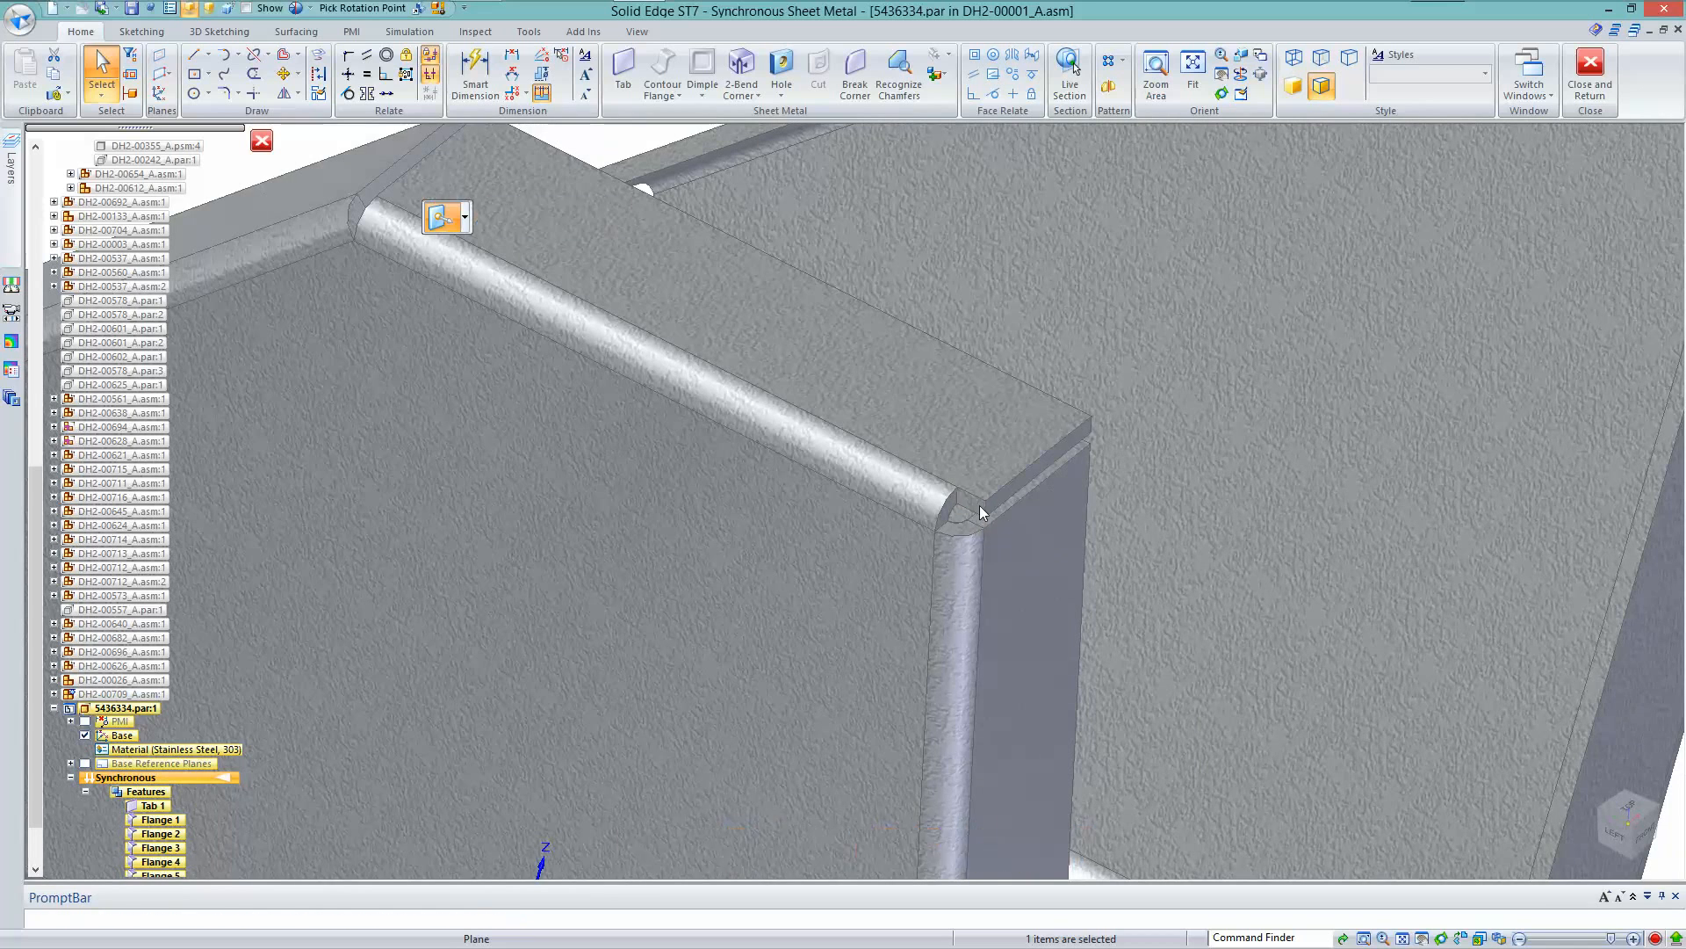
# Trim the upper flange's end faces on the shorter side plate back to the bend beside the upright flange
pyautogui.click(977, 506)
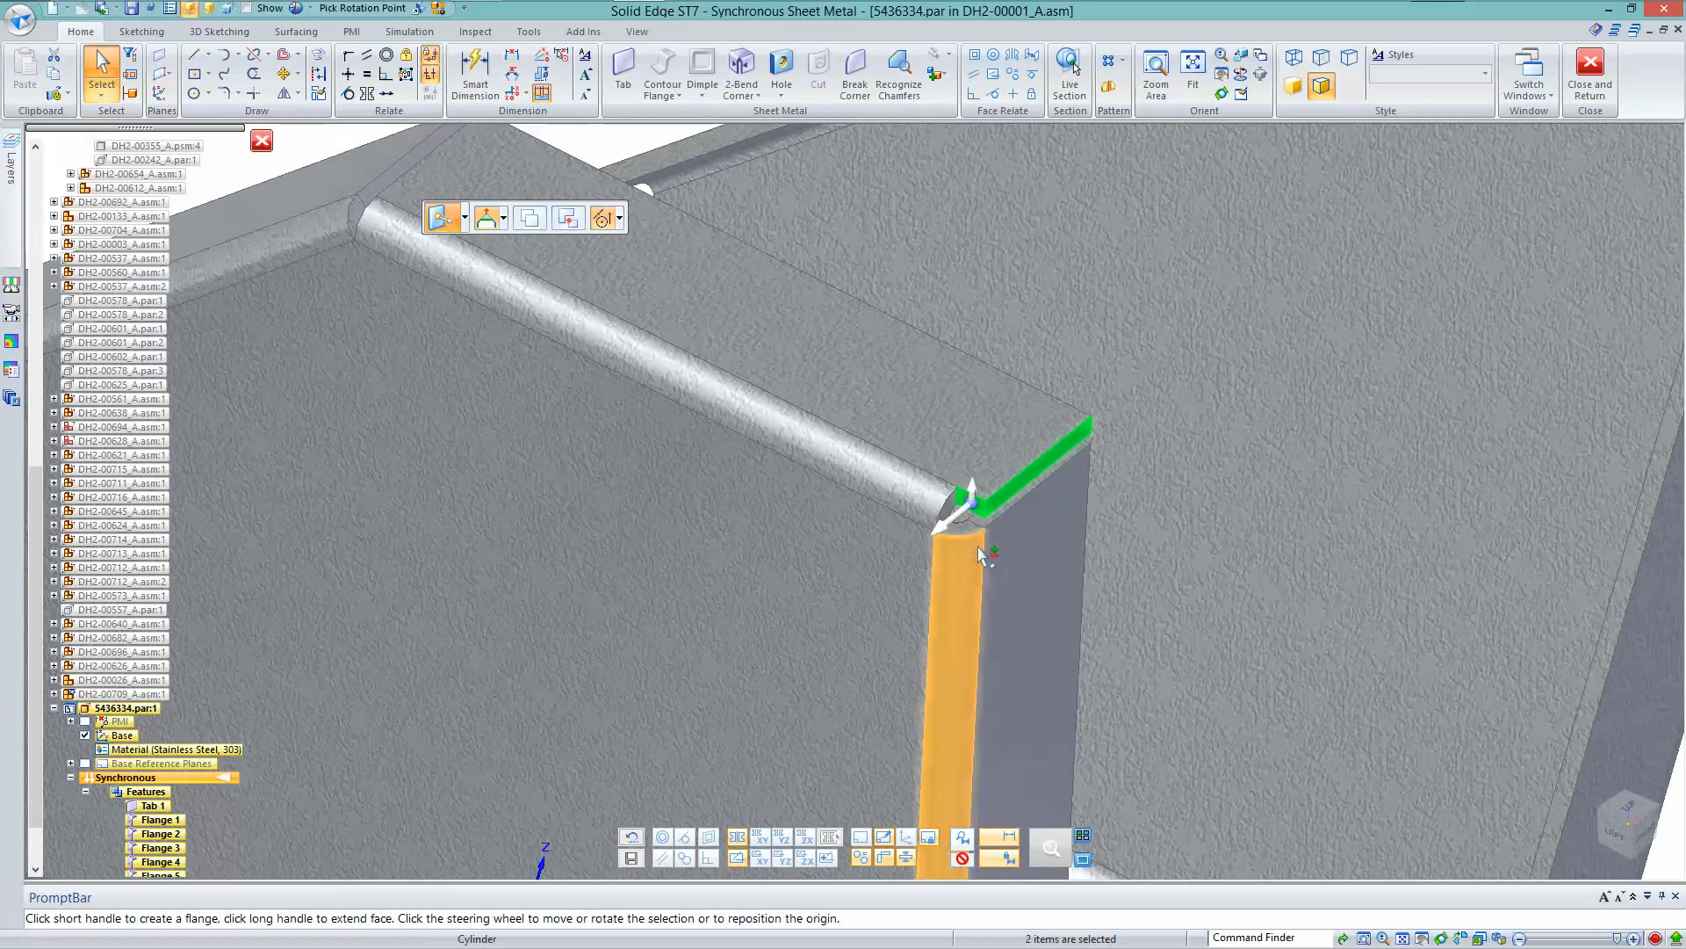
pyautogui.click(951, 521)
pyautogui.click(978, 546)
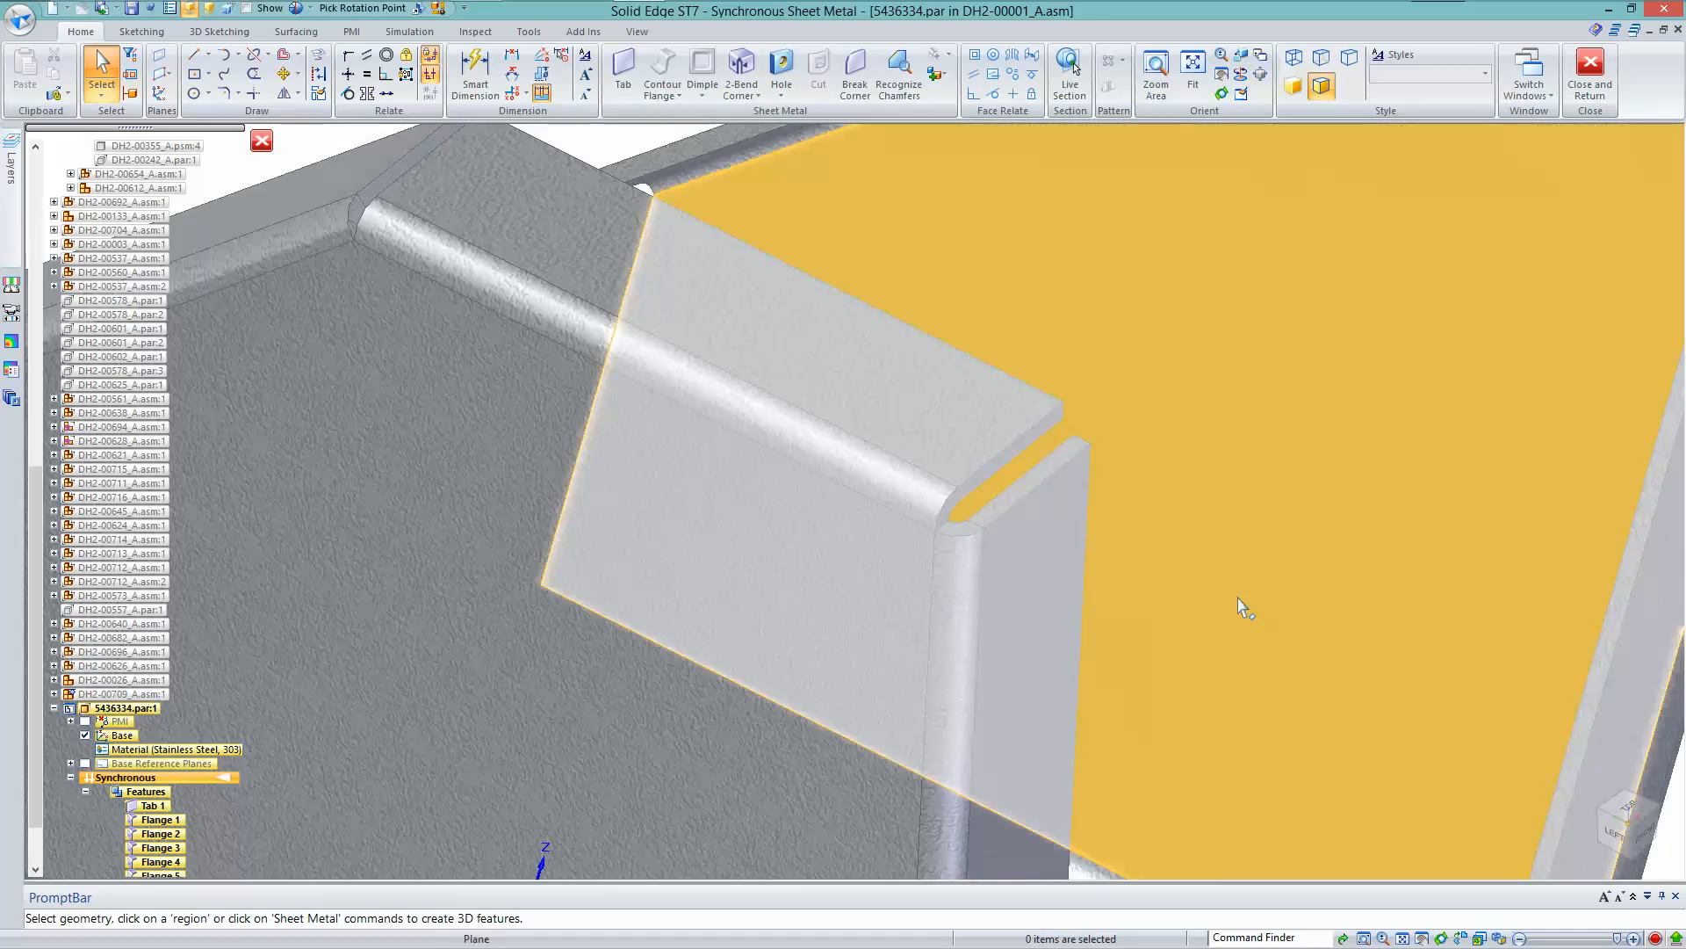
pyautogui.scroll(-4, 1242, 606)
pyautogui.moveTo(1241, 606); pyautogui.dragTo(1386, 480, button='middle')
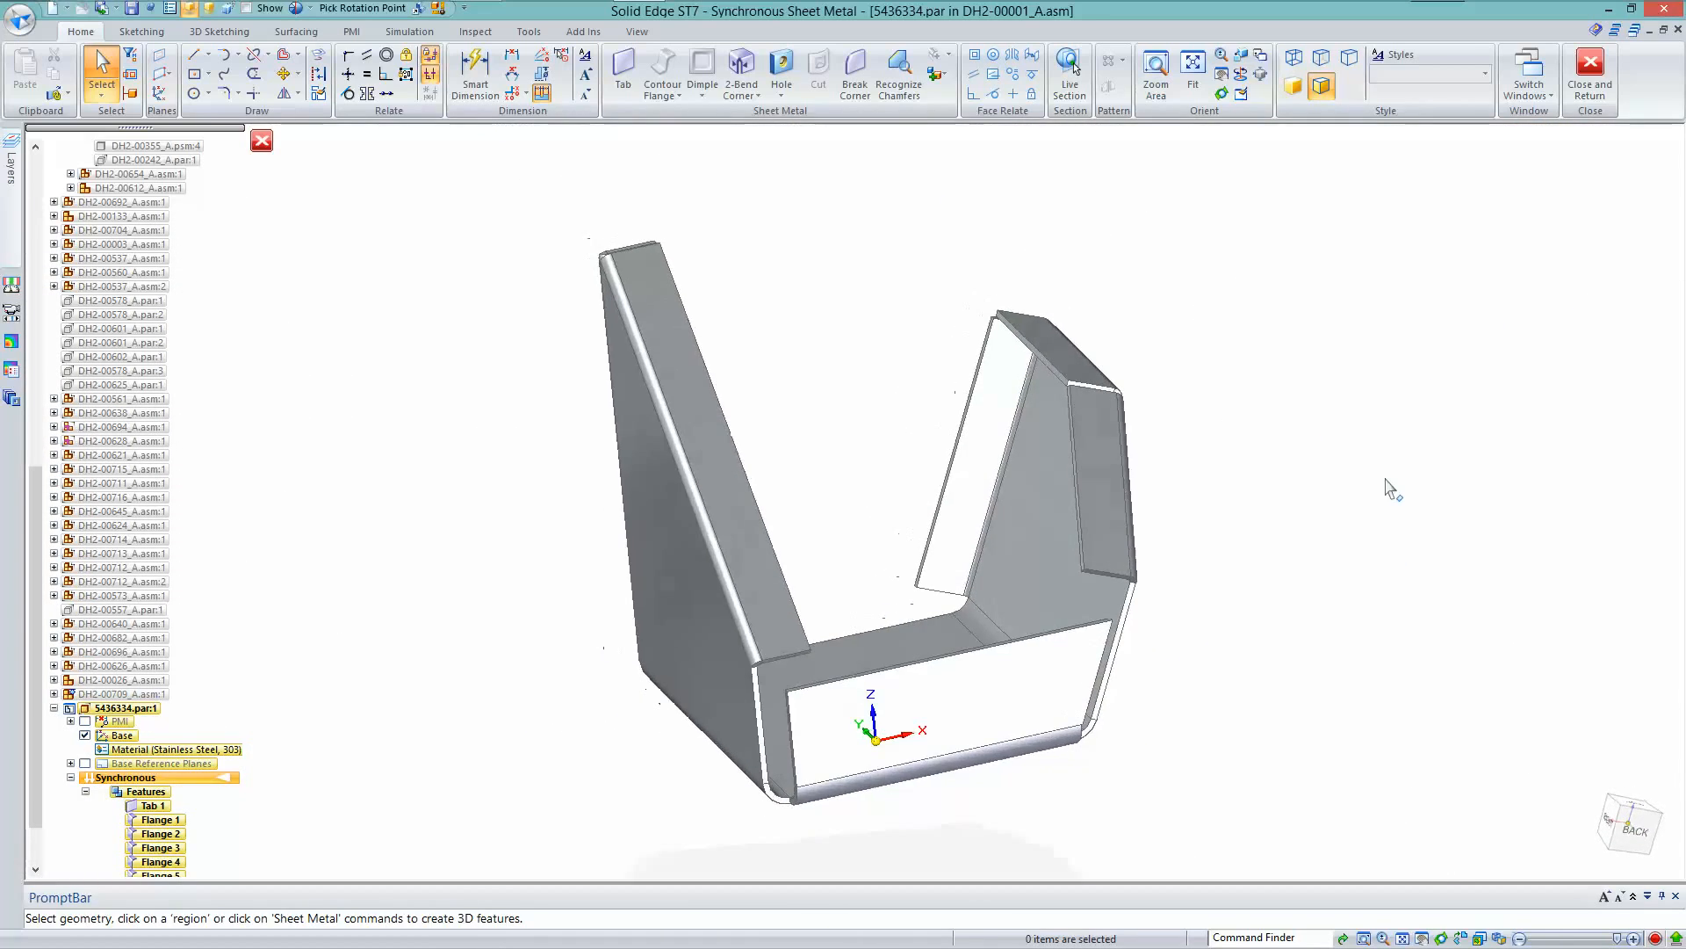
# Check the bracket within the surrounding assembly and round all its sheet metal corners with Break Corner
pyautogui.hotkey('ctrl', 'shift', 'p')
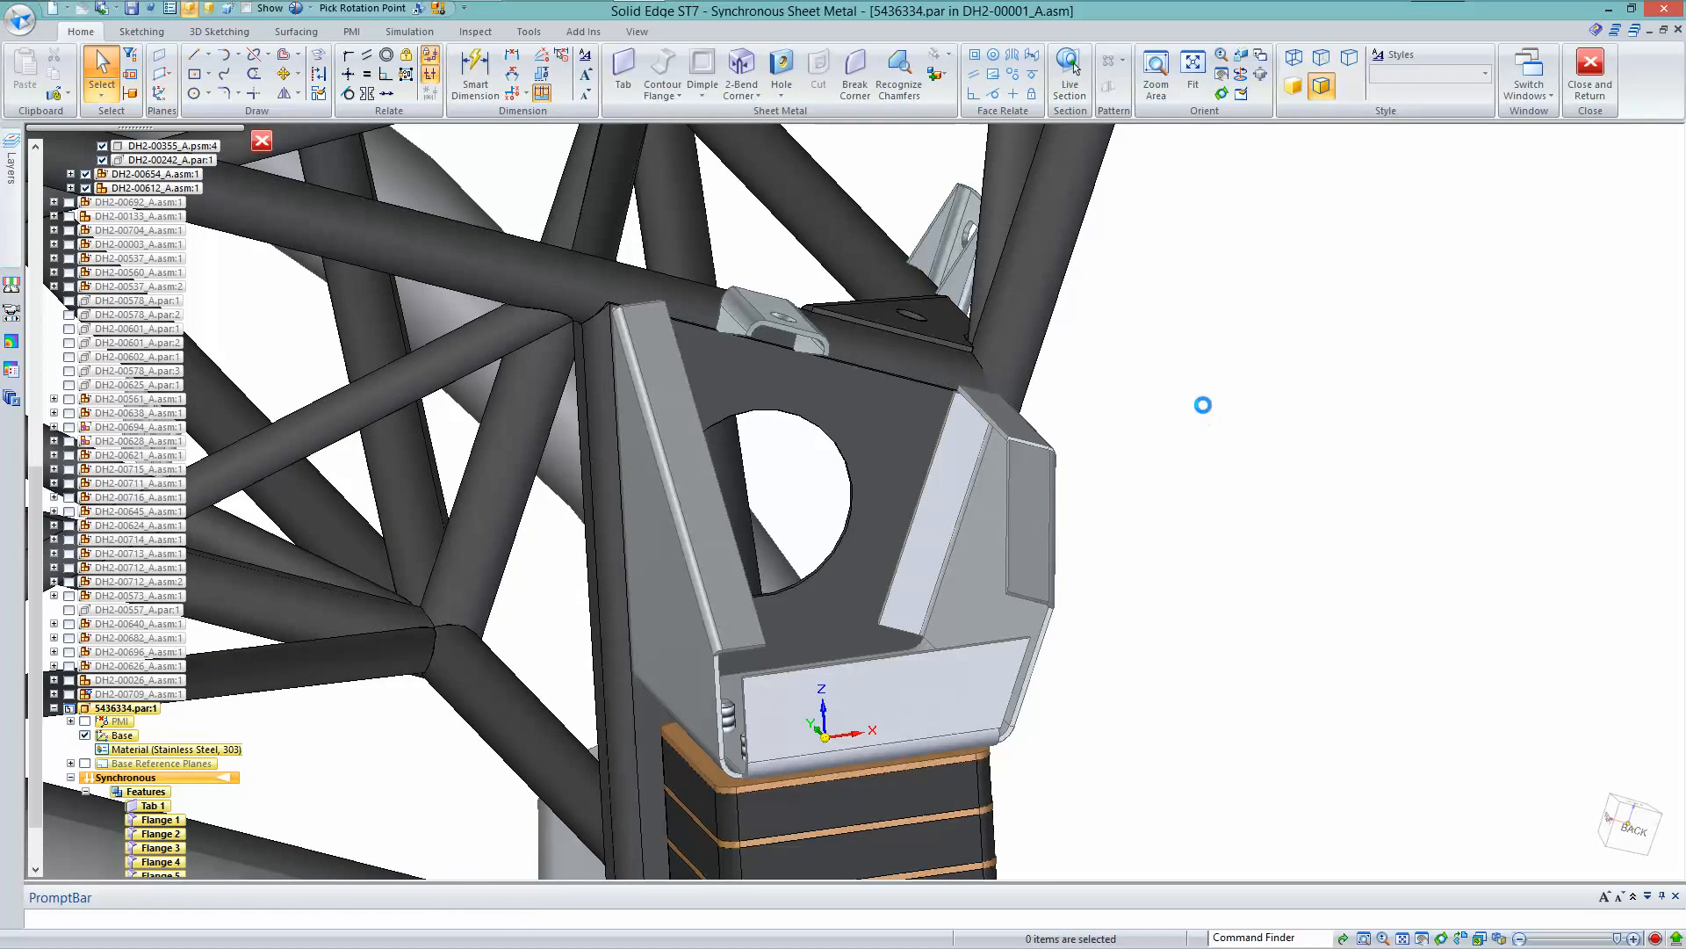
pyautogui.click(860, 68)
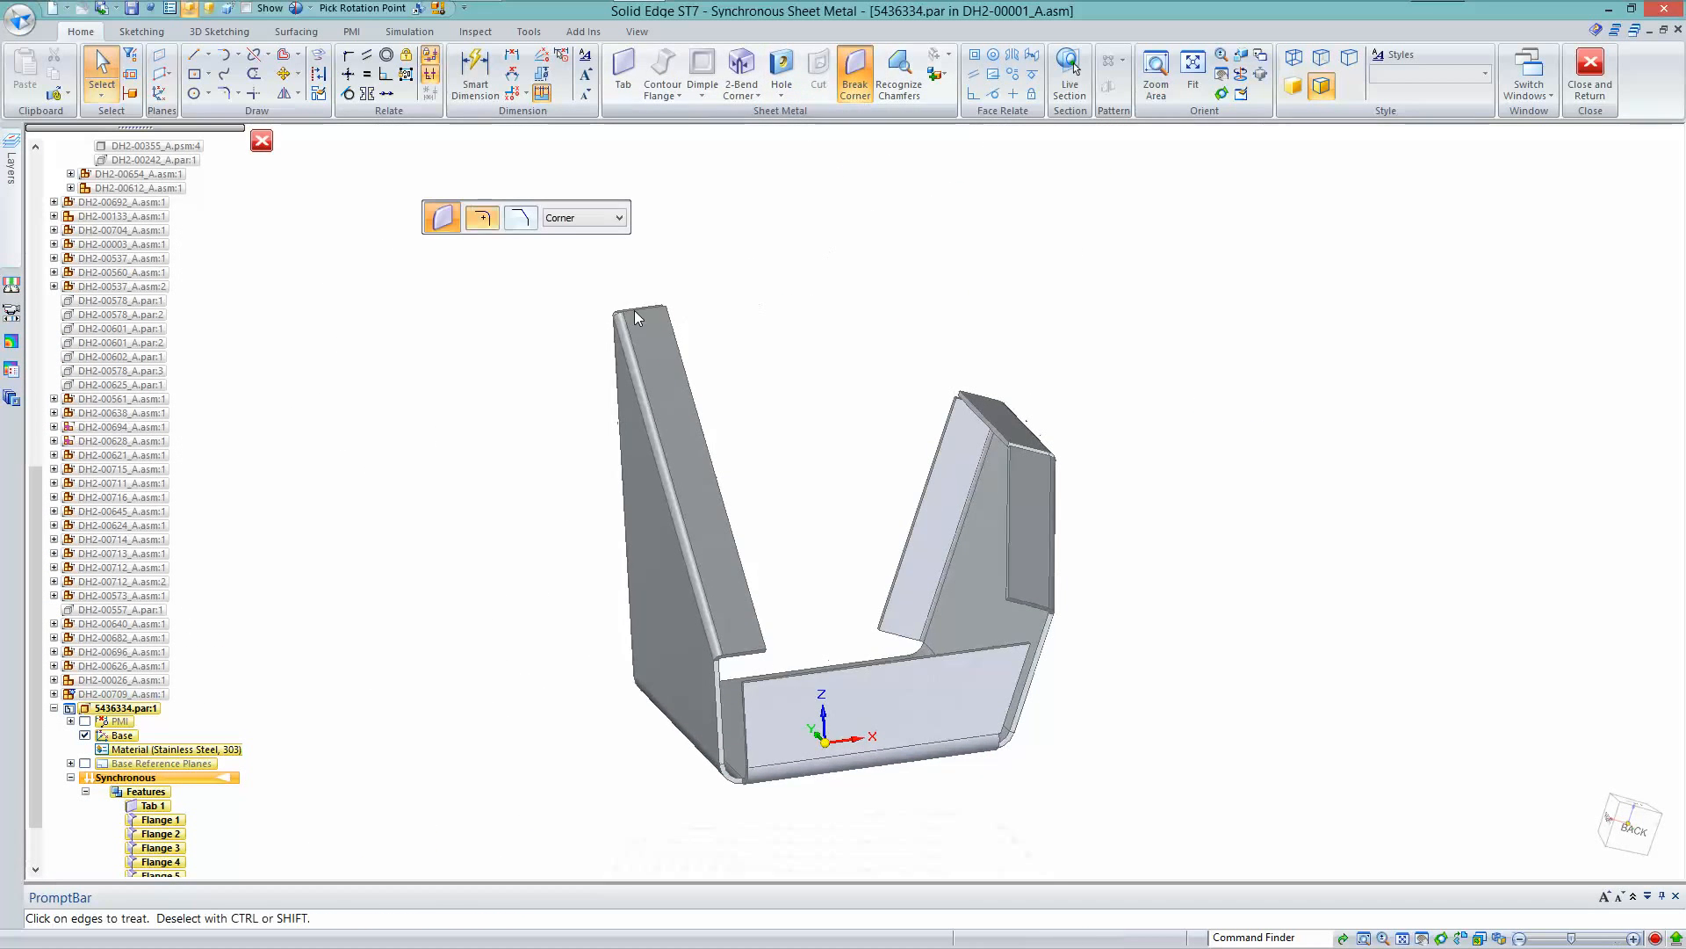
pyautogui.moveTo(557, 274); pyautogui.dragTo(1160, 707)
pyautogui.moveTo(1151, 707); pyautogui.dragTo(1186, 524, button='middle')
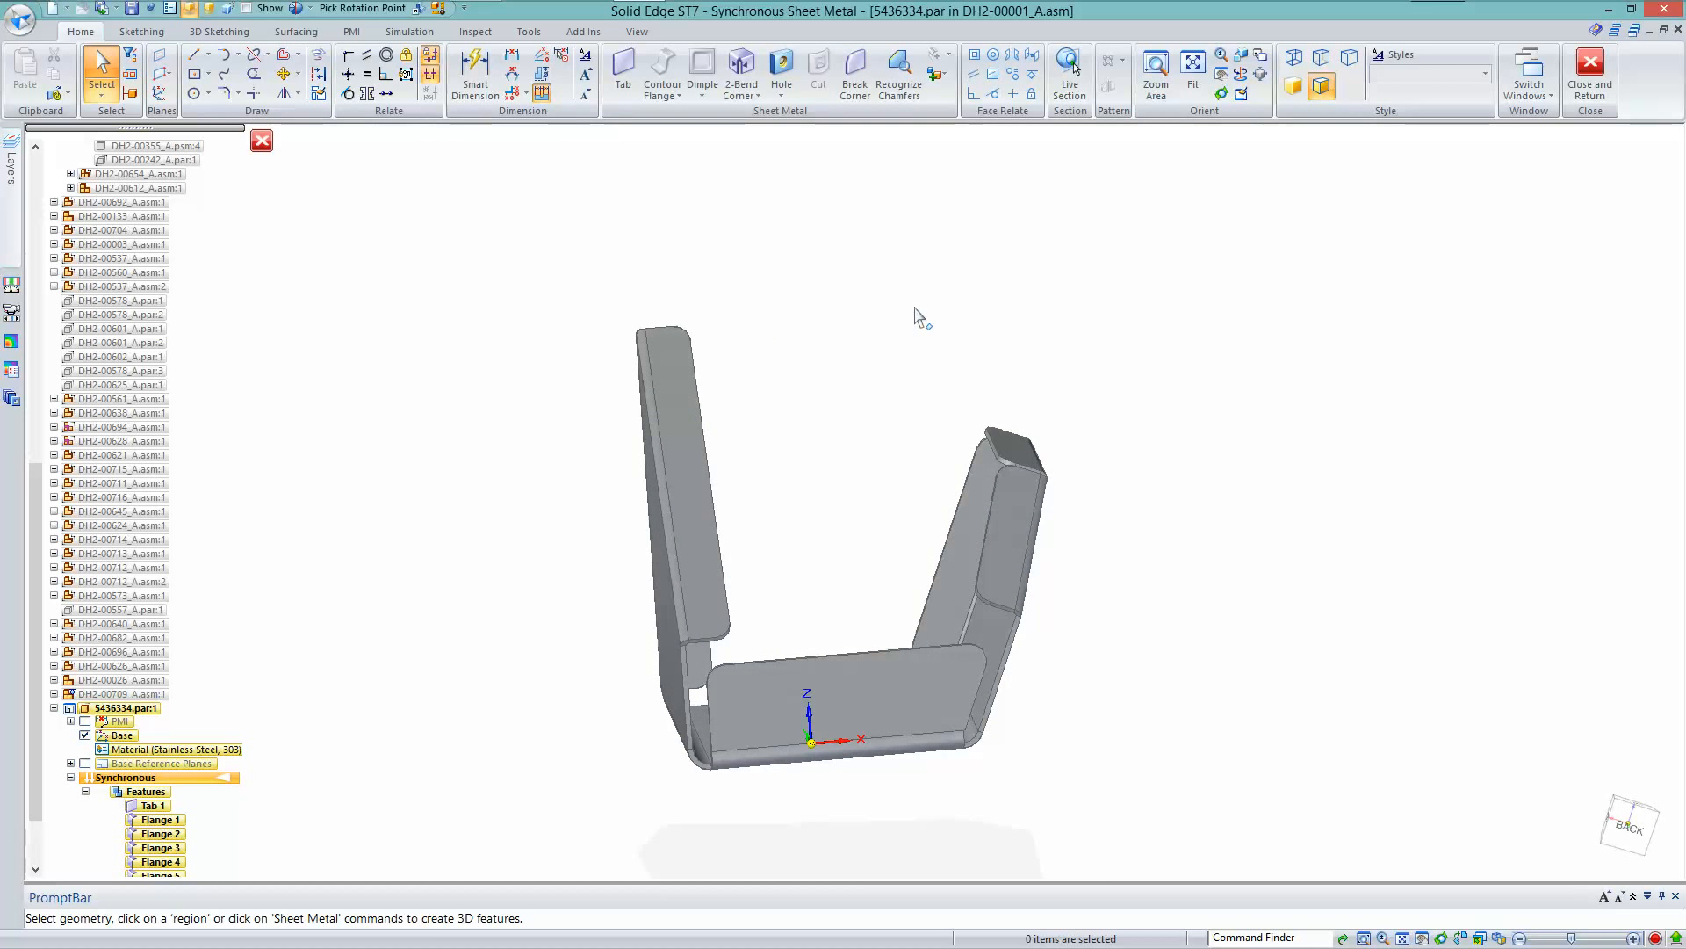
pyautogui.moveTo(918, 316); pyautogui.dragTo(881, 687, button='middle')
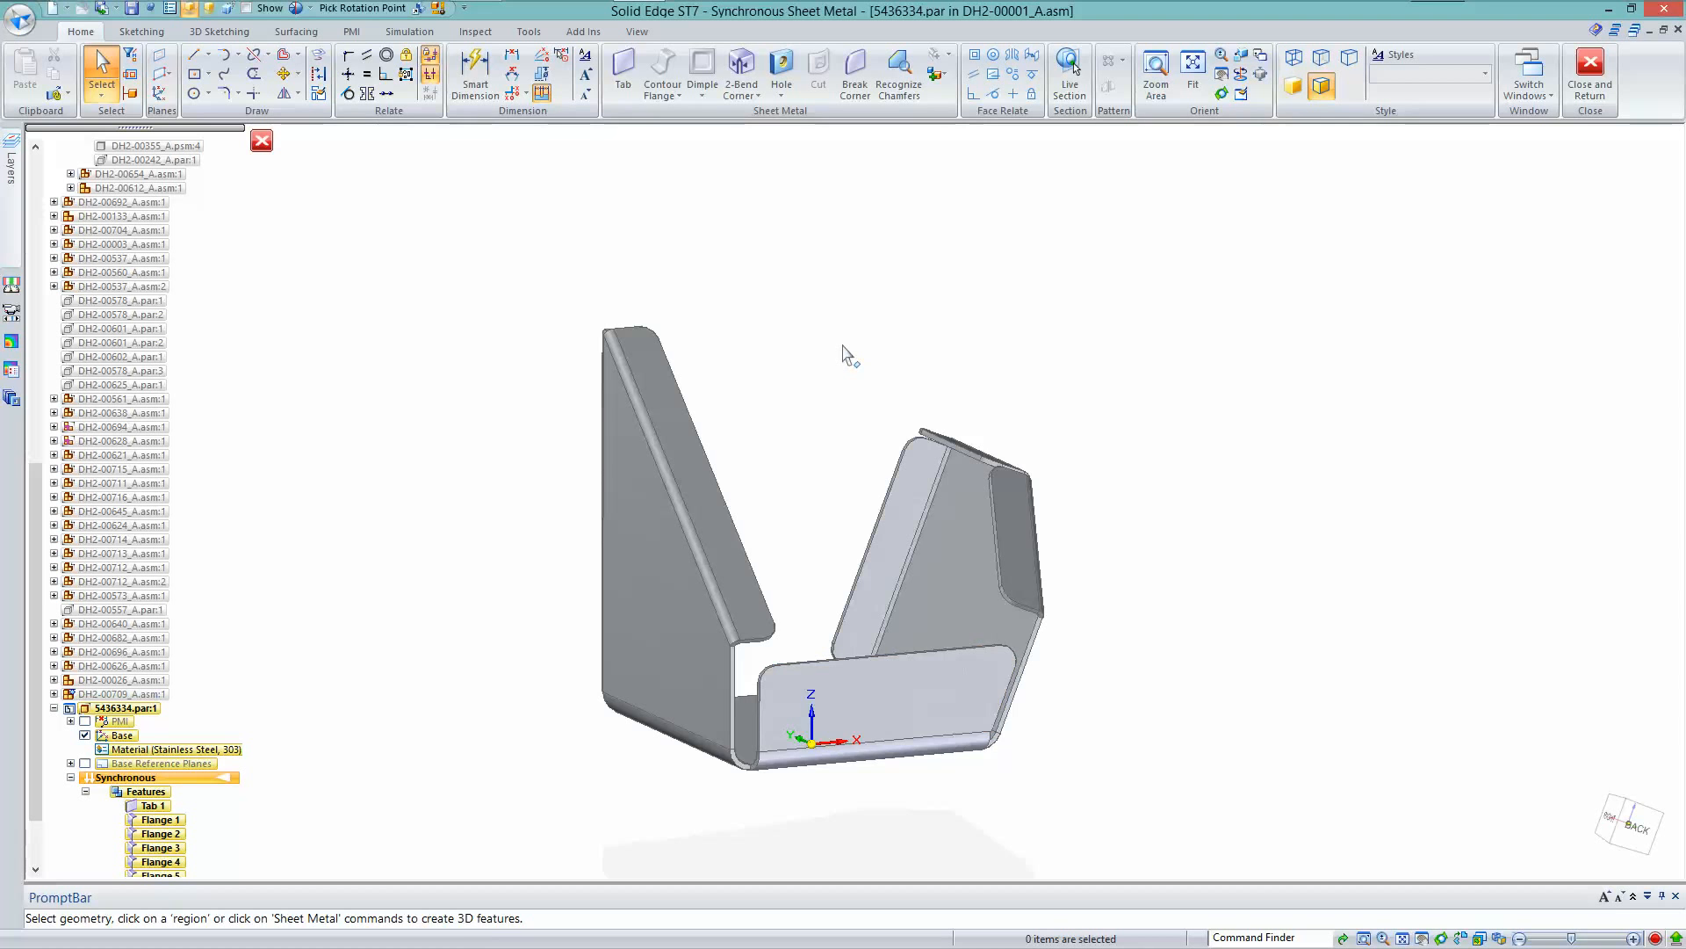
# Create a flat pattern of the bracket with the base tab's inner face upward and the x-axis along the front flange's bend edge
pyautogui.scroll(4, 843, 351)
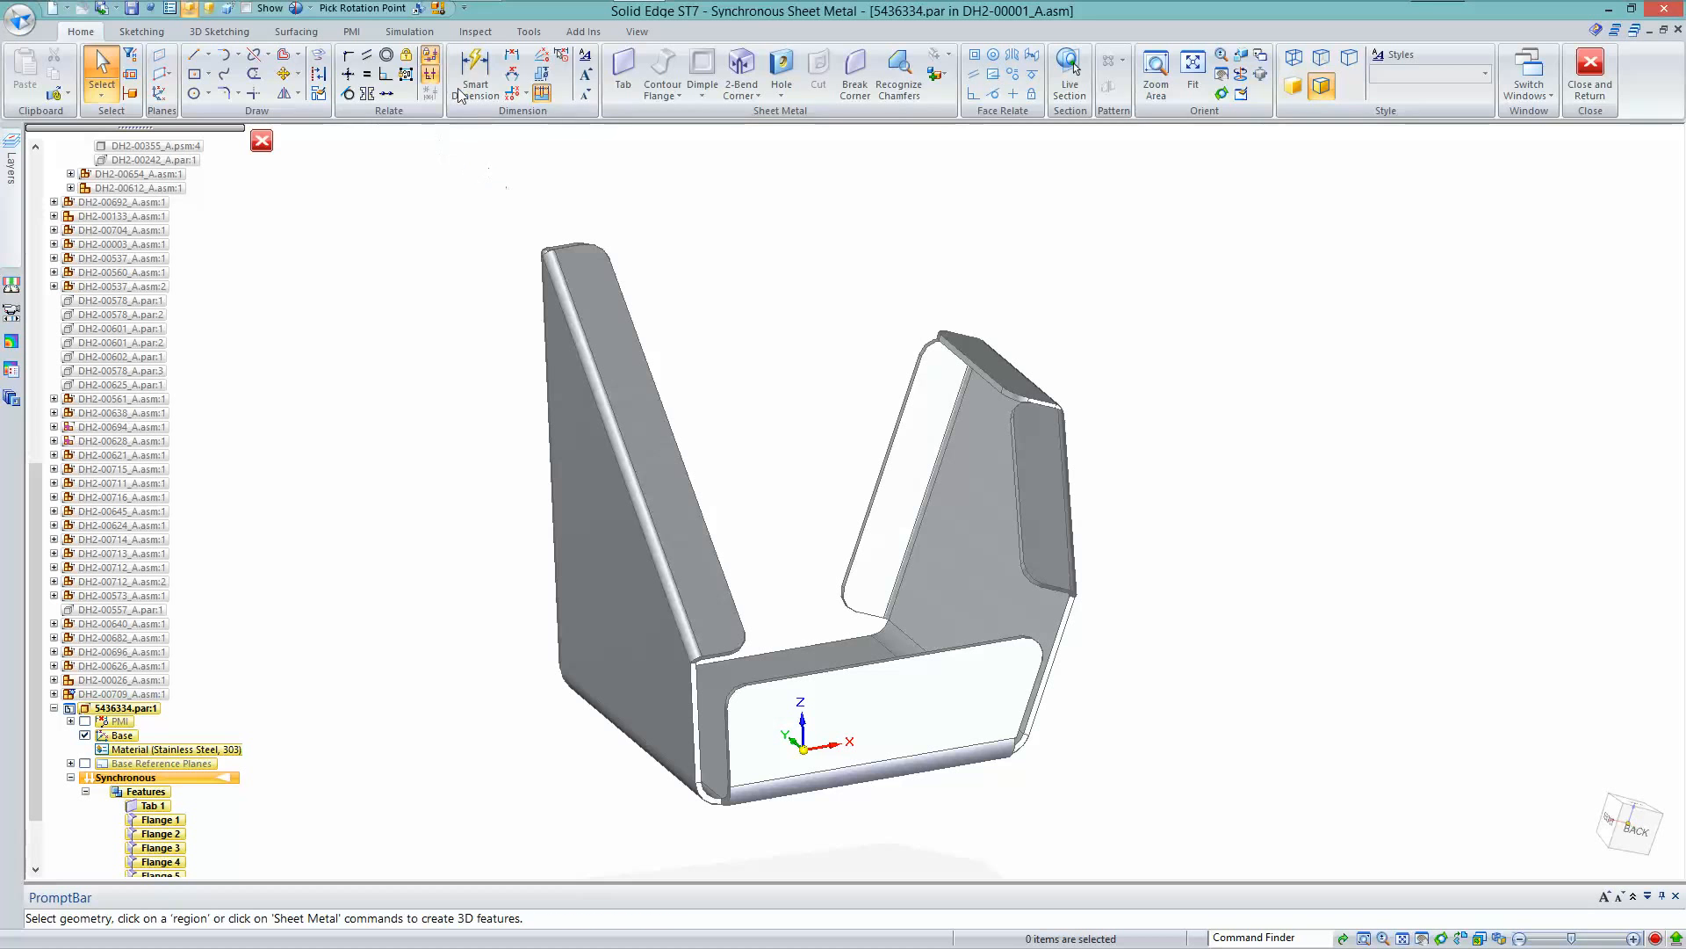
pyautogui.click(531, 33)
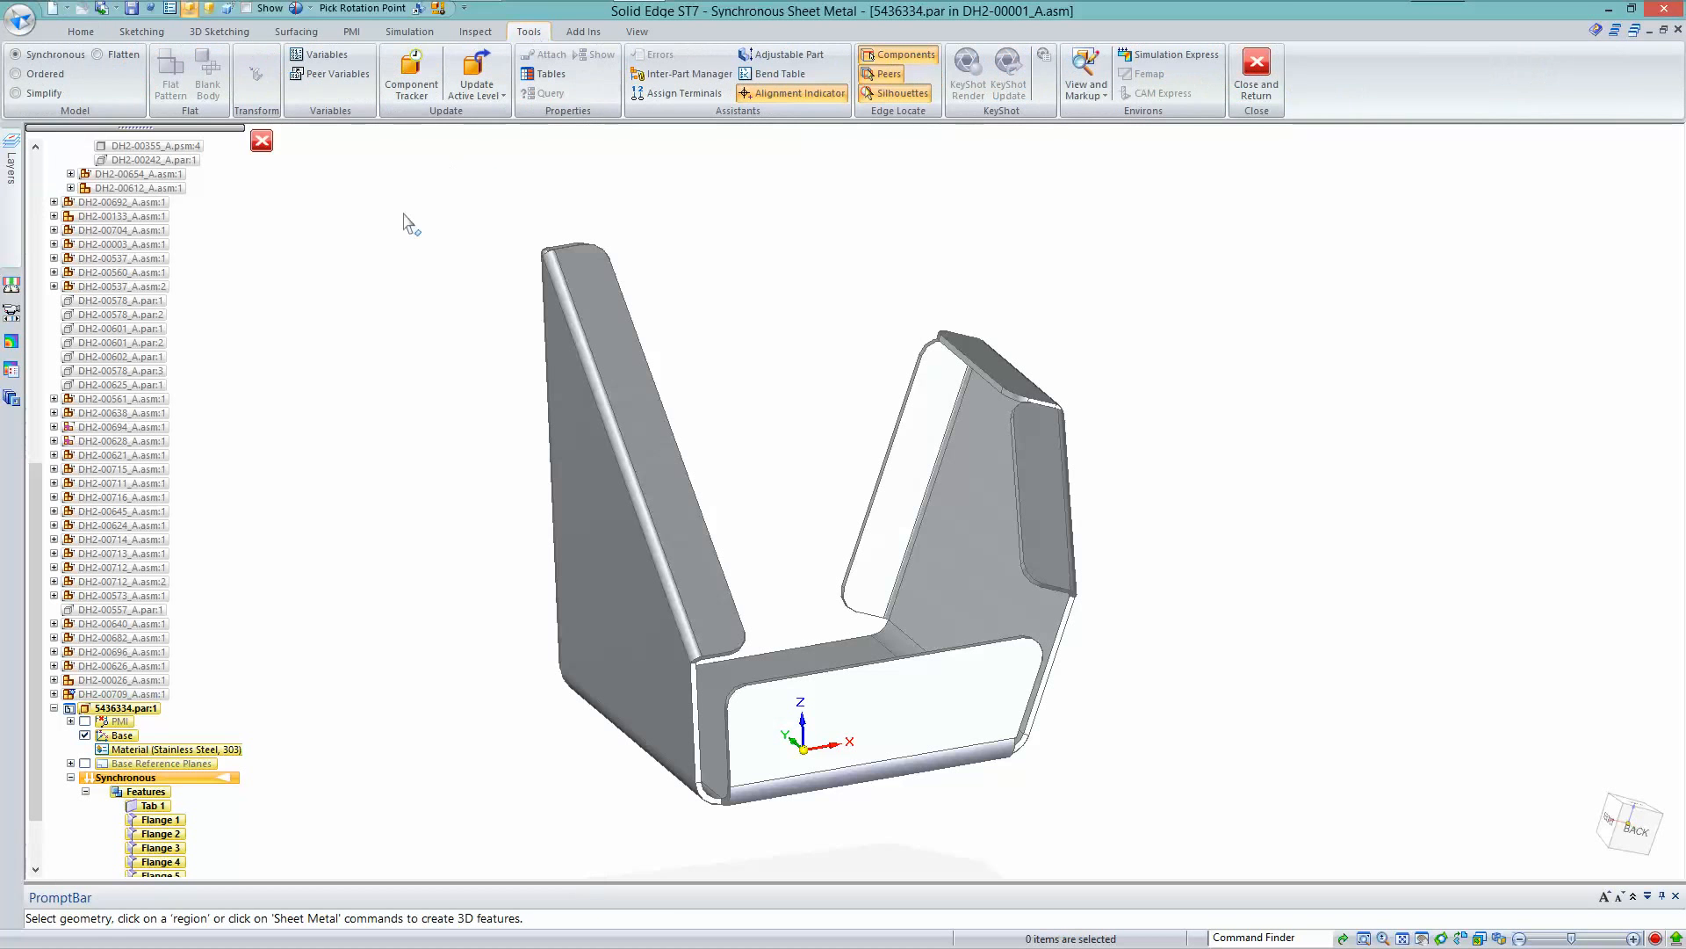
pyautogui.click(100, 54)
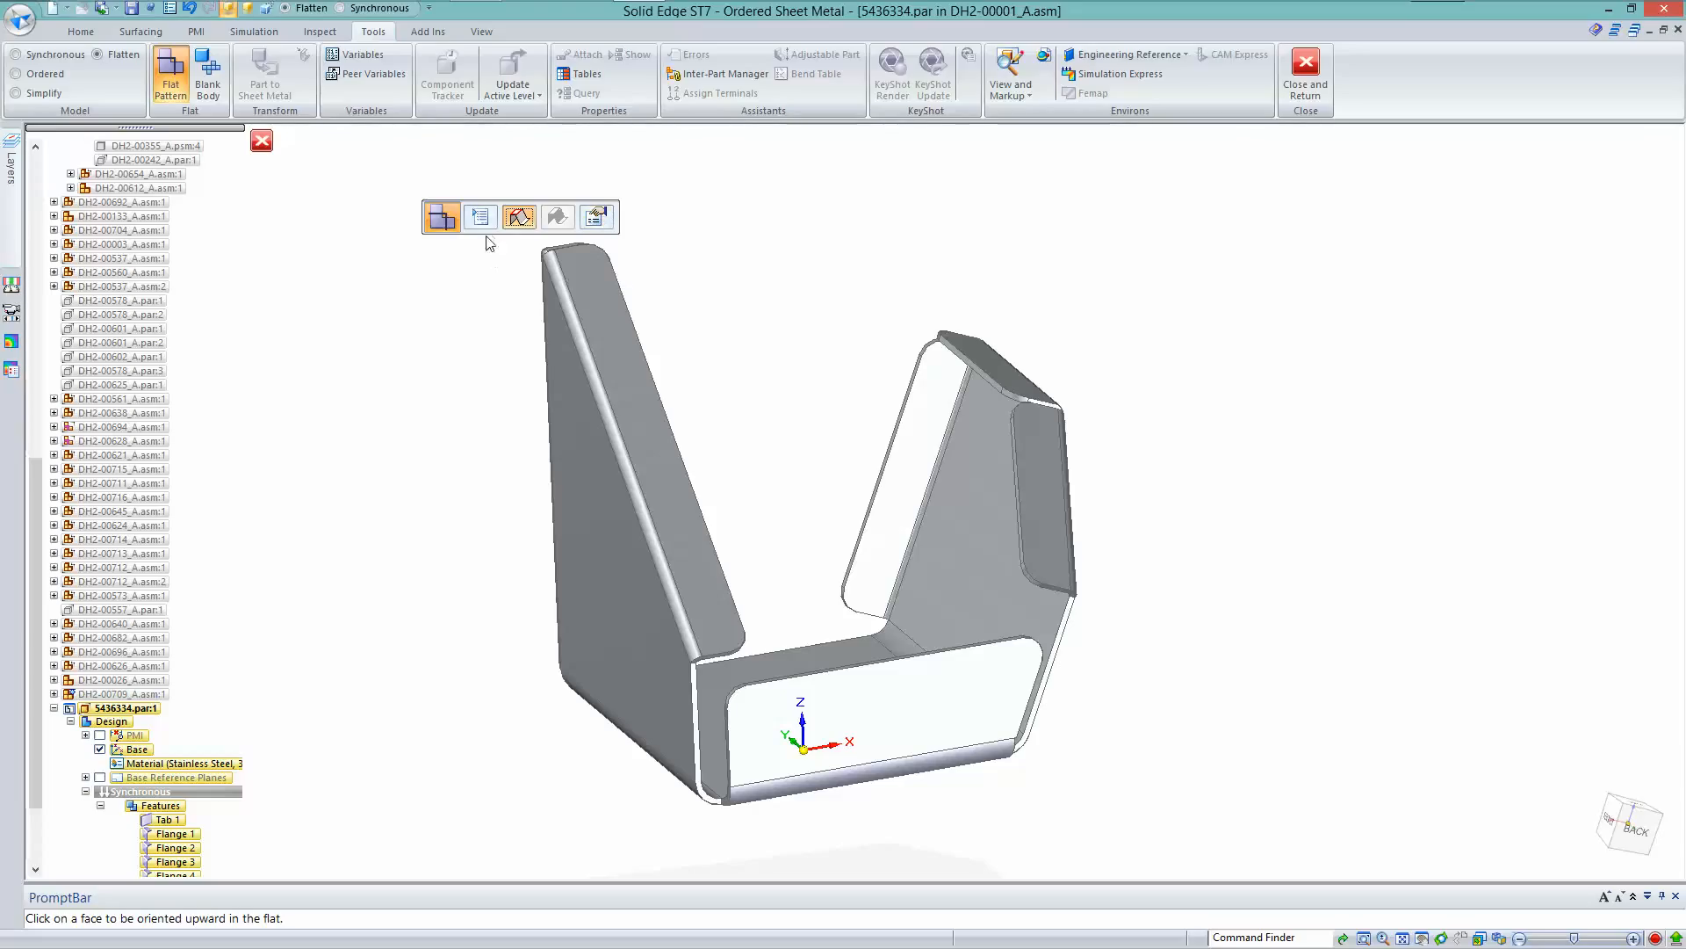
pyautogui.moveTo(488, 233); pyautogui.dragTo(444, 192)
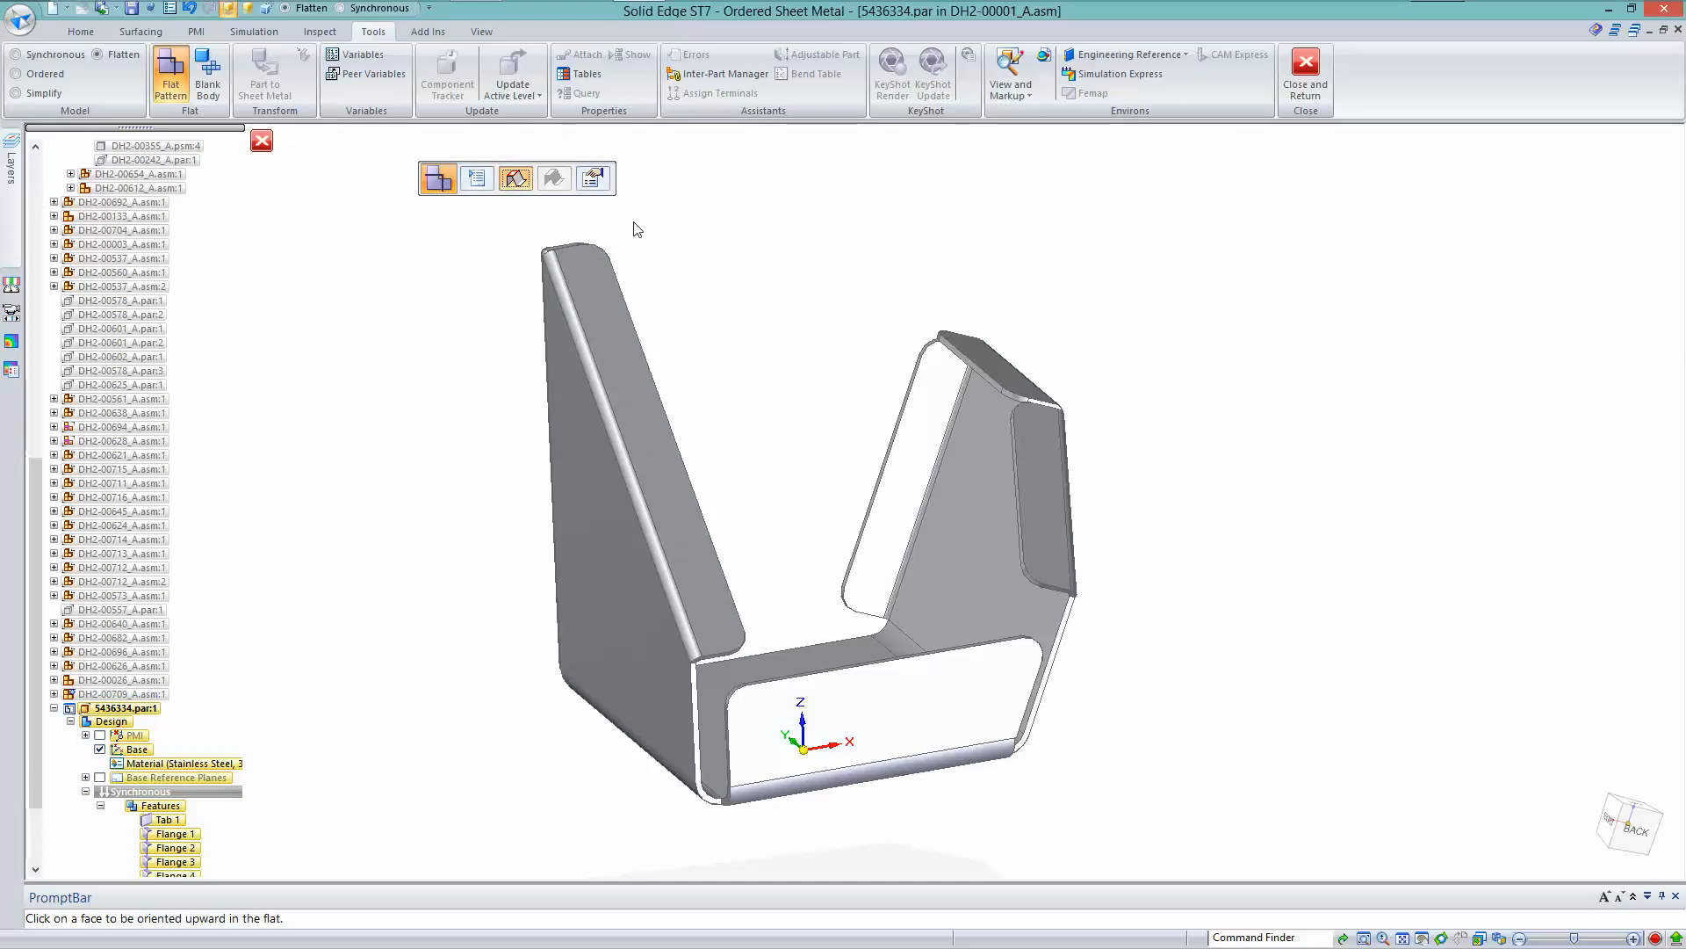
pyautogui.click(182, 67)
pyautogui.click(833, 733)
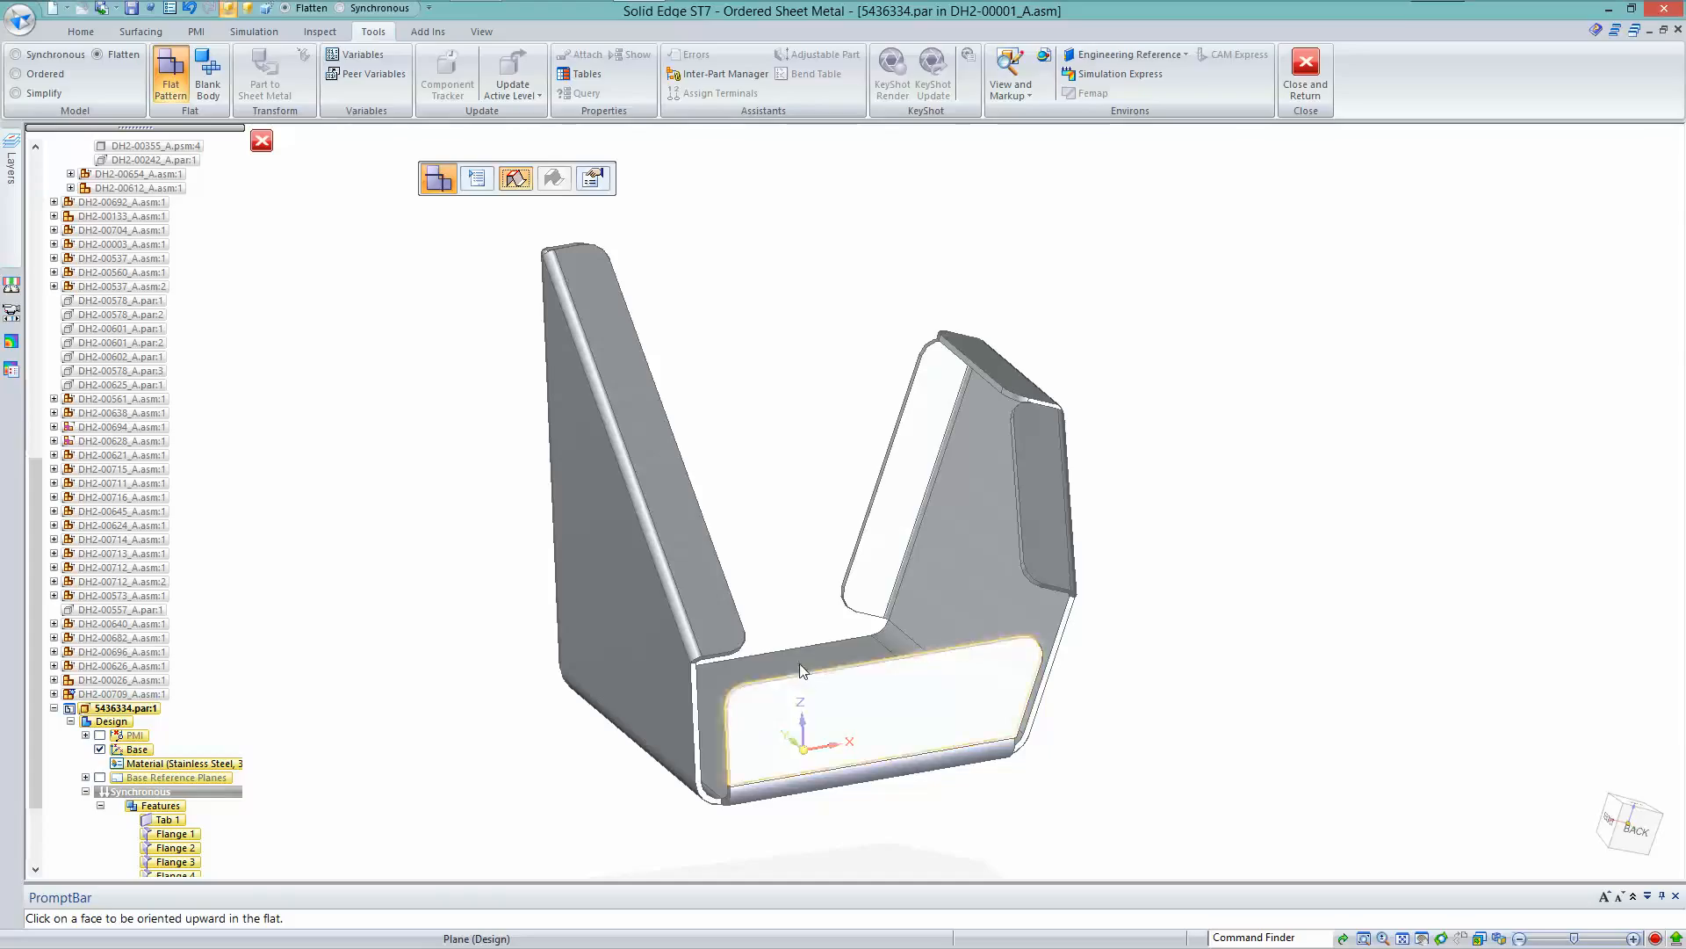
pyautogui.click(798, 662)
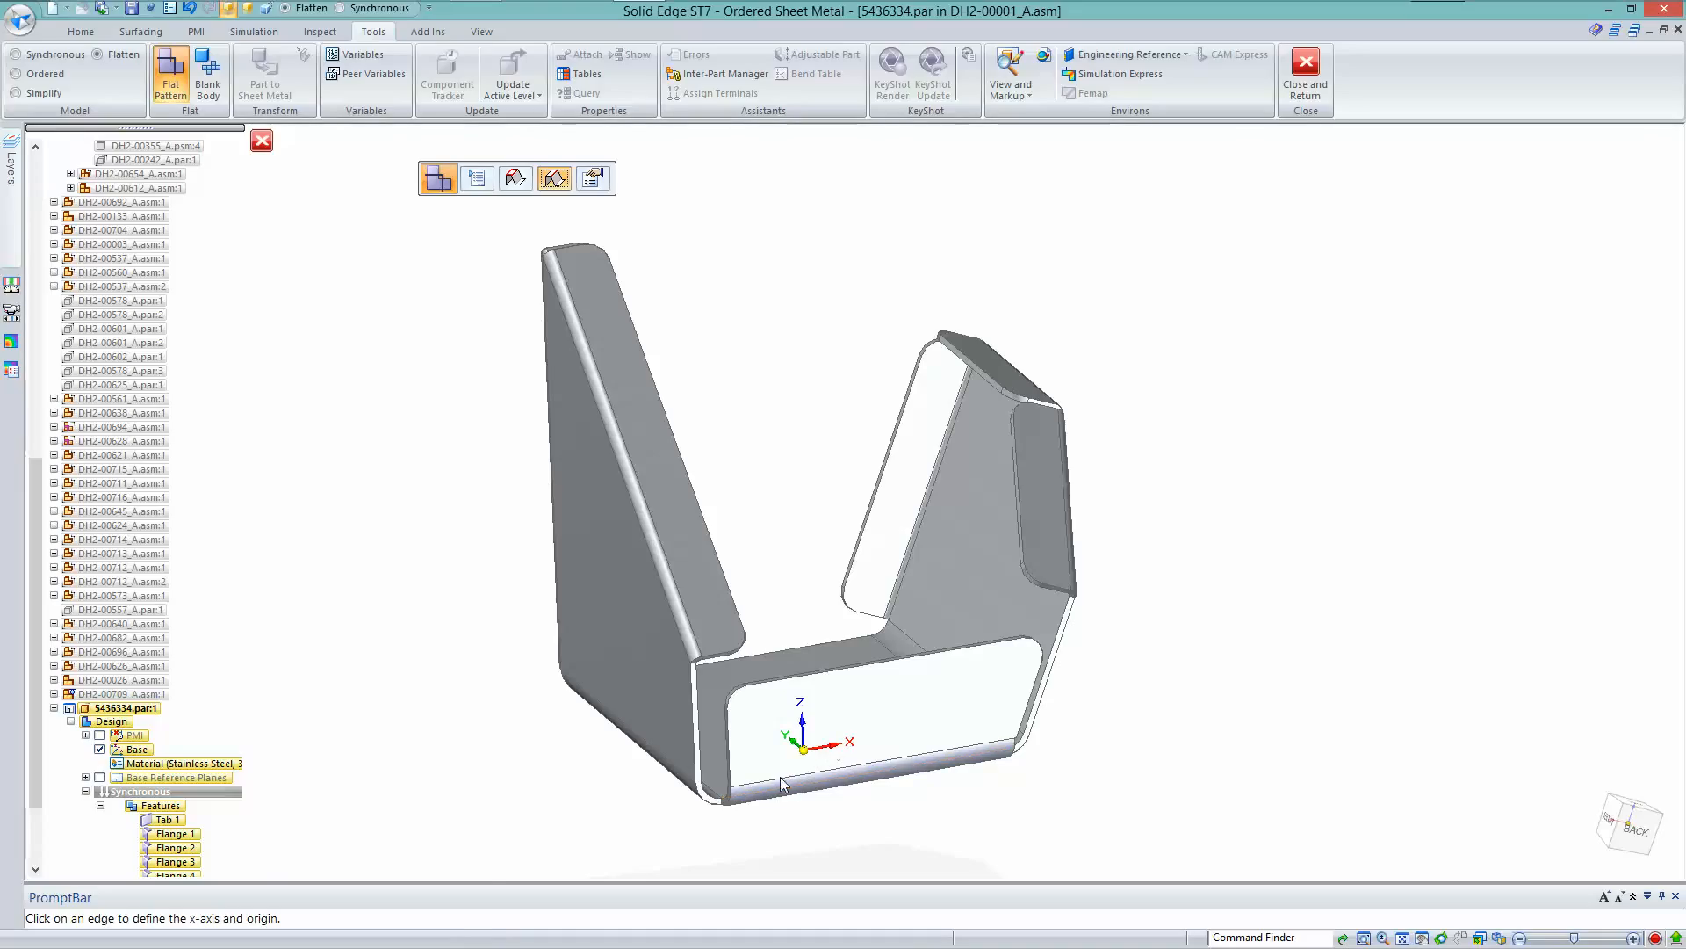
pyautogui.click(817, 782)
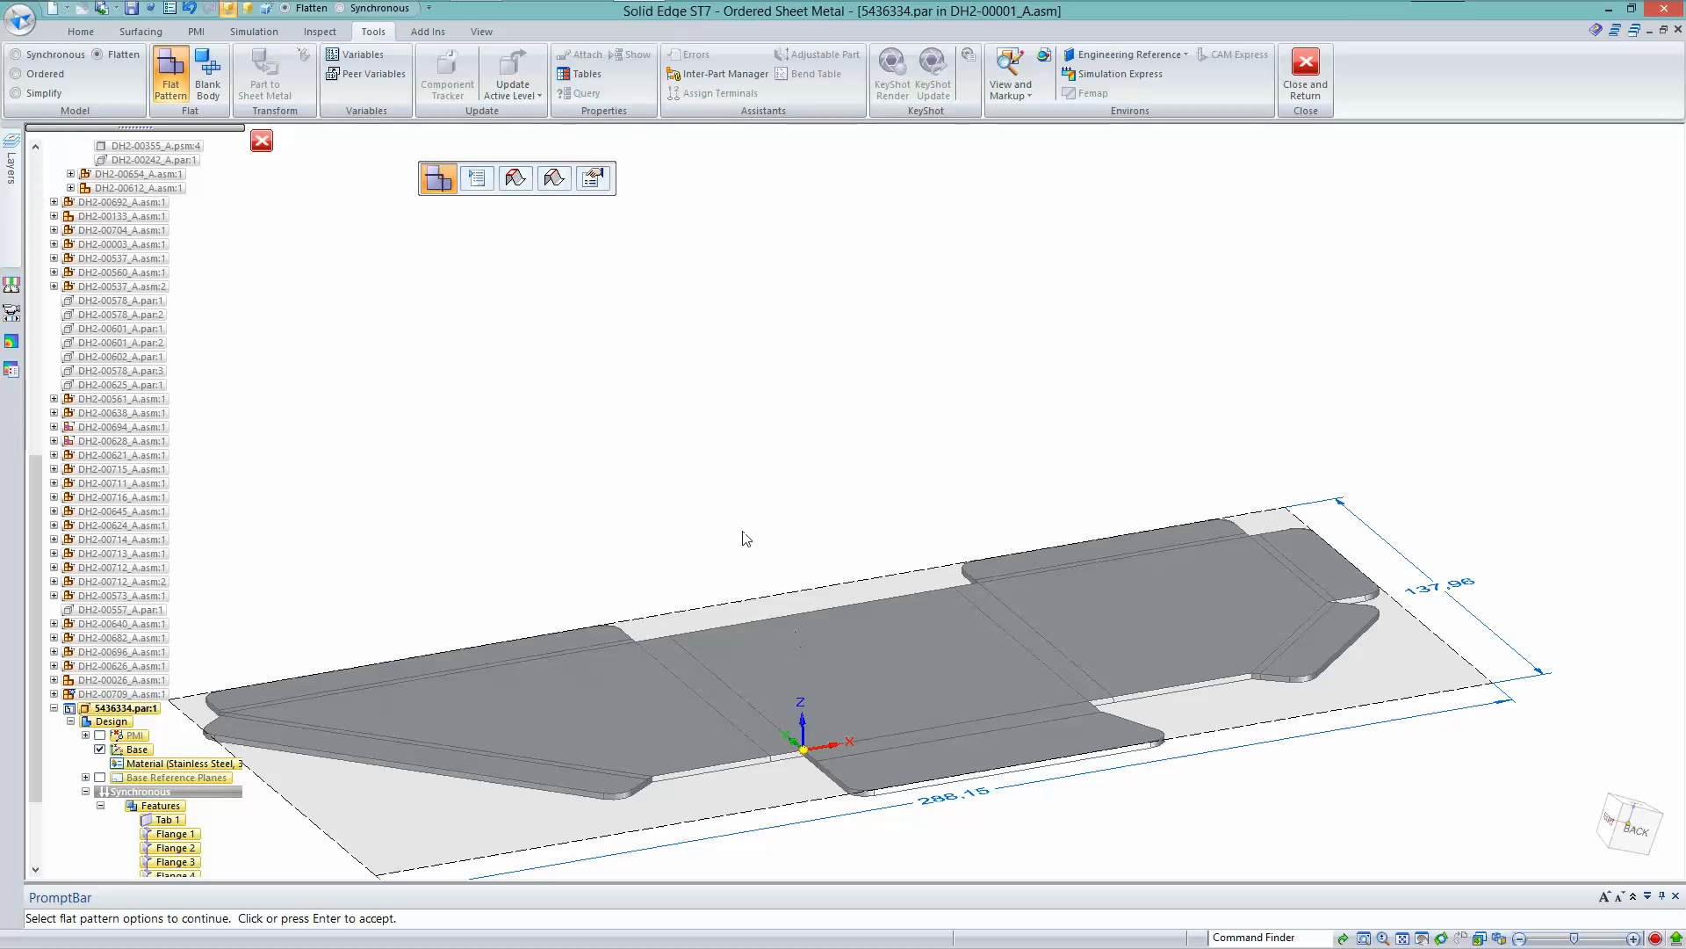
# Review the flattened bracket, its feature list, the cut size settings and the flat pattern treatment options
pyautogui.scroll(-2, 742, 527)
pyautogui.keyDown('shift'); pyautogui.moveTo(743, 511); pyautogui.dragTo(845, 426, button='middle'); pyautogui.keyUp('shift')
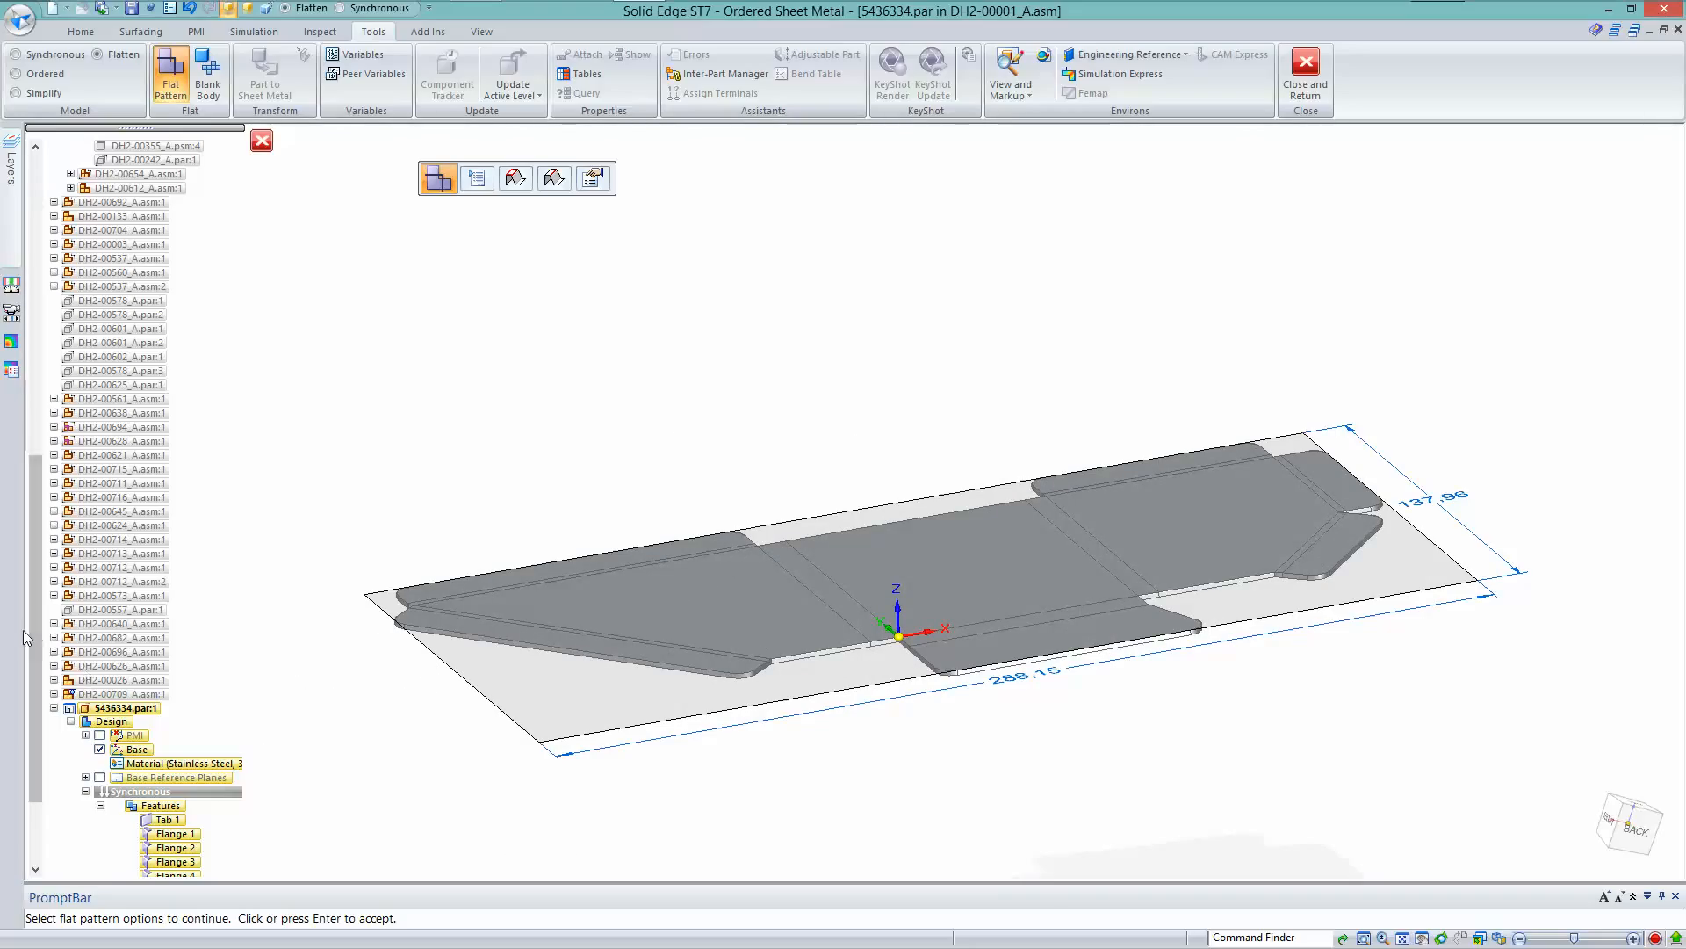
pyautogui.moveTo(36, 646); pyautogui.dragTo(39, 703)
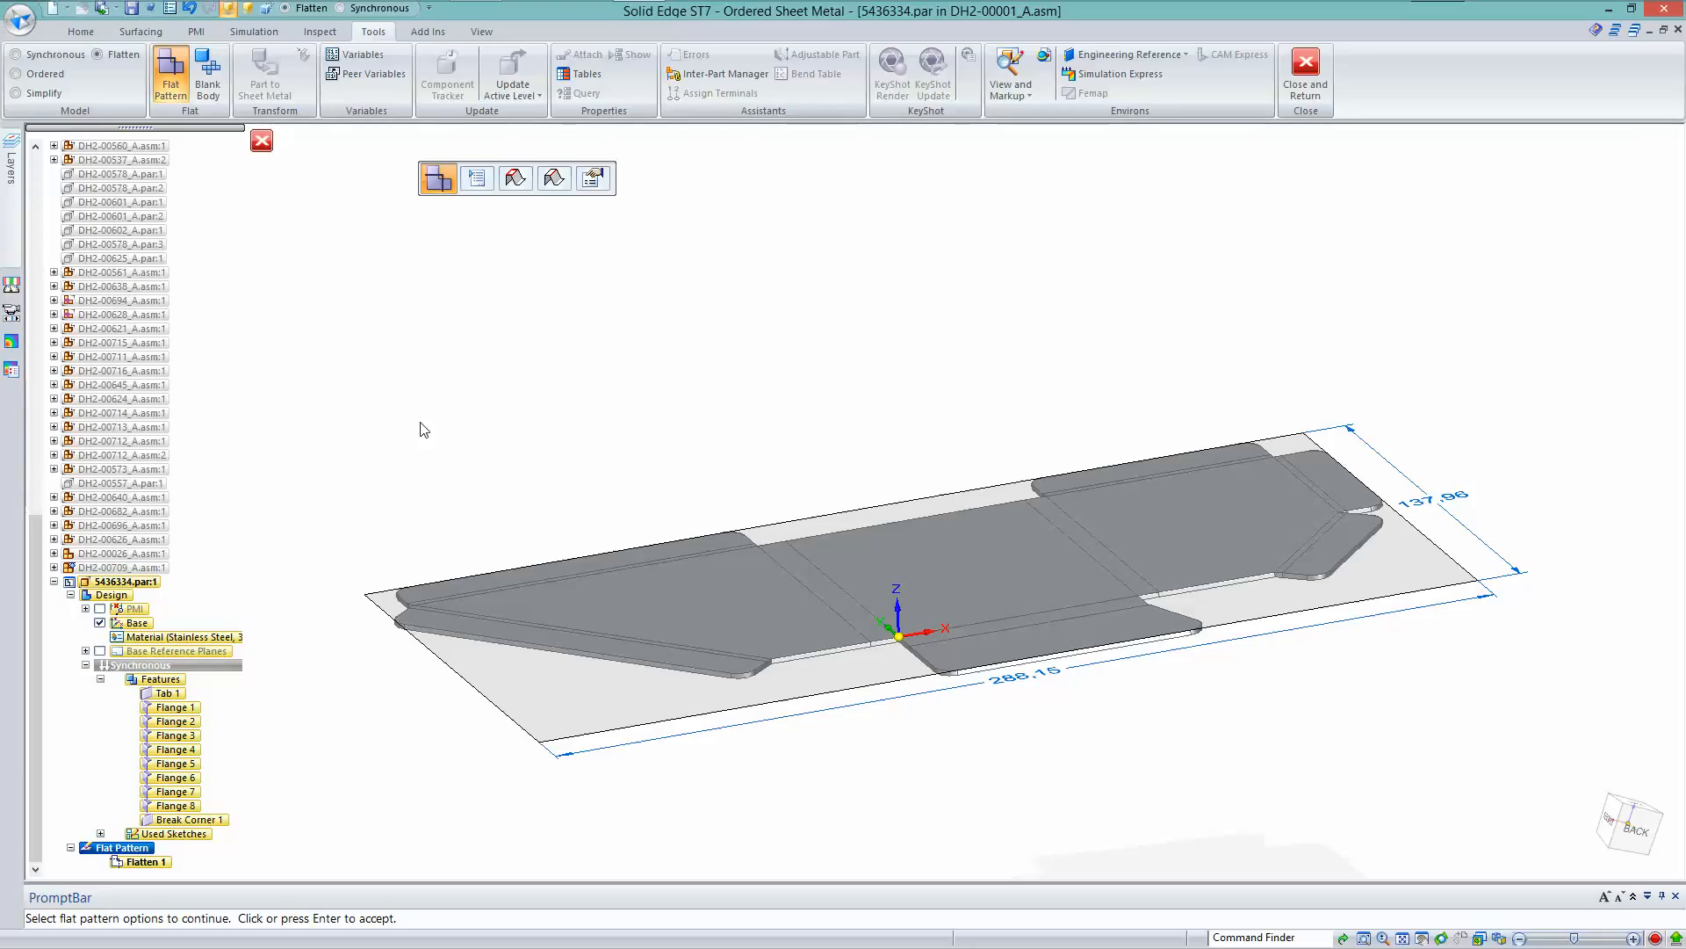
pyautogui.click(81, 31)
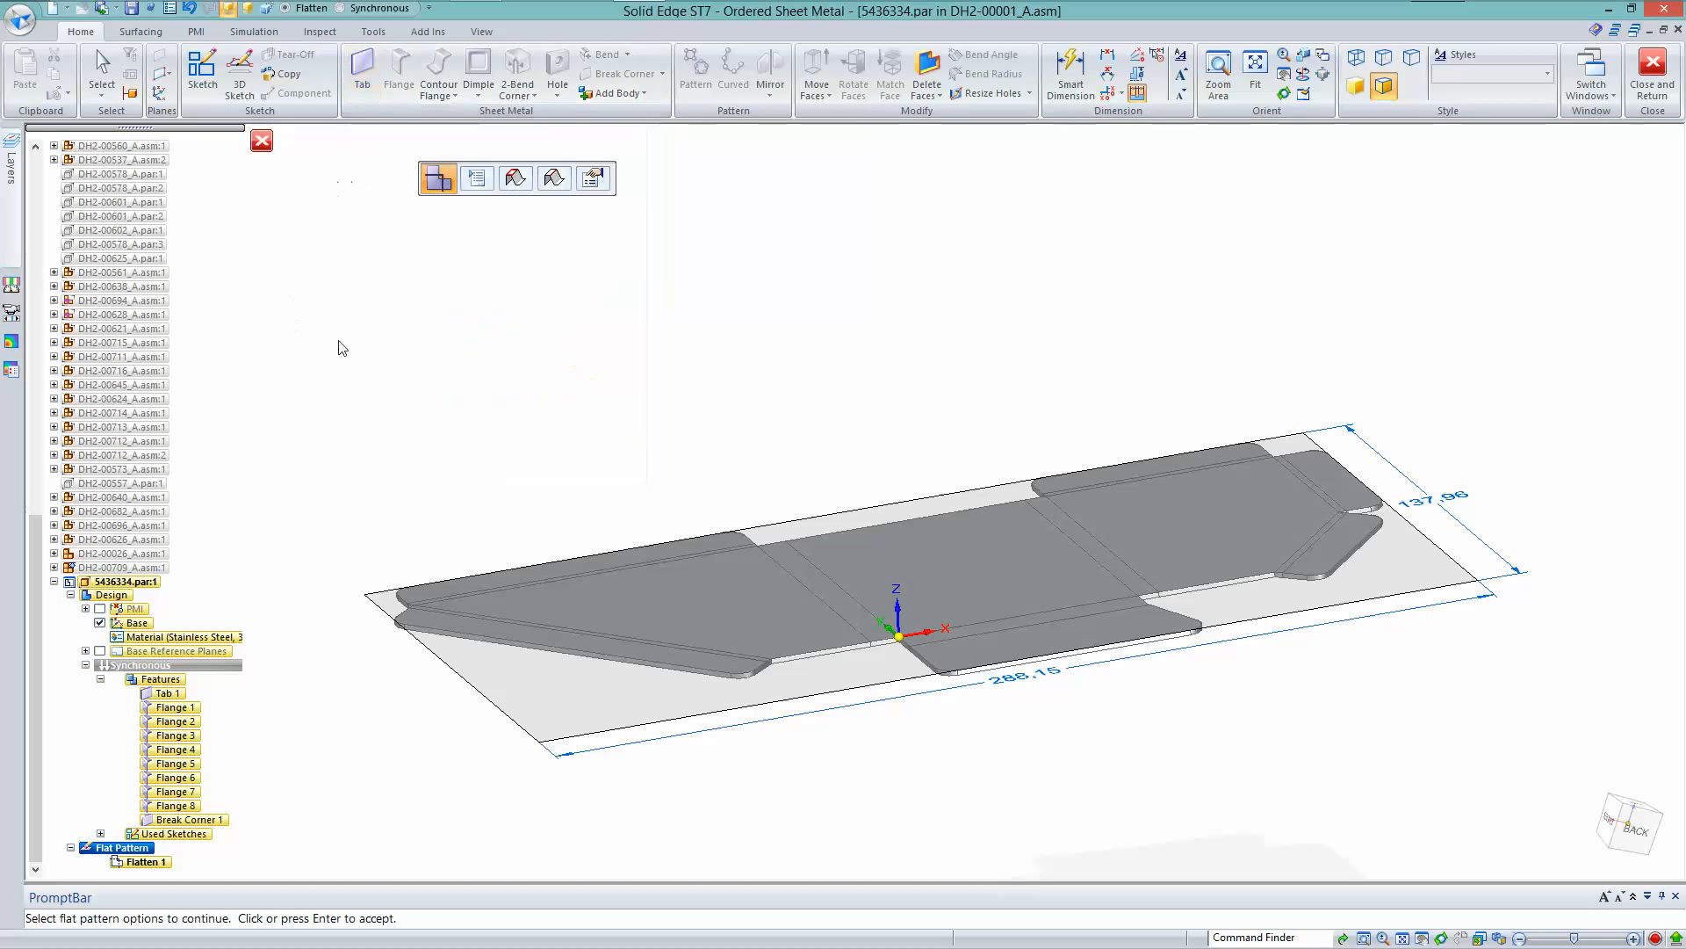
pyautogui.click(591, 180)
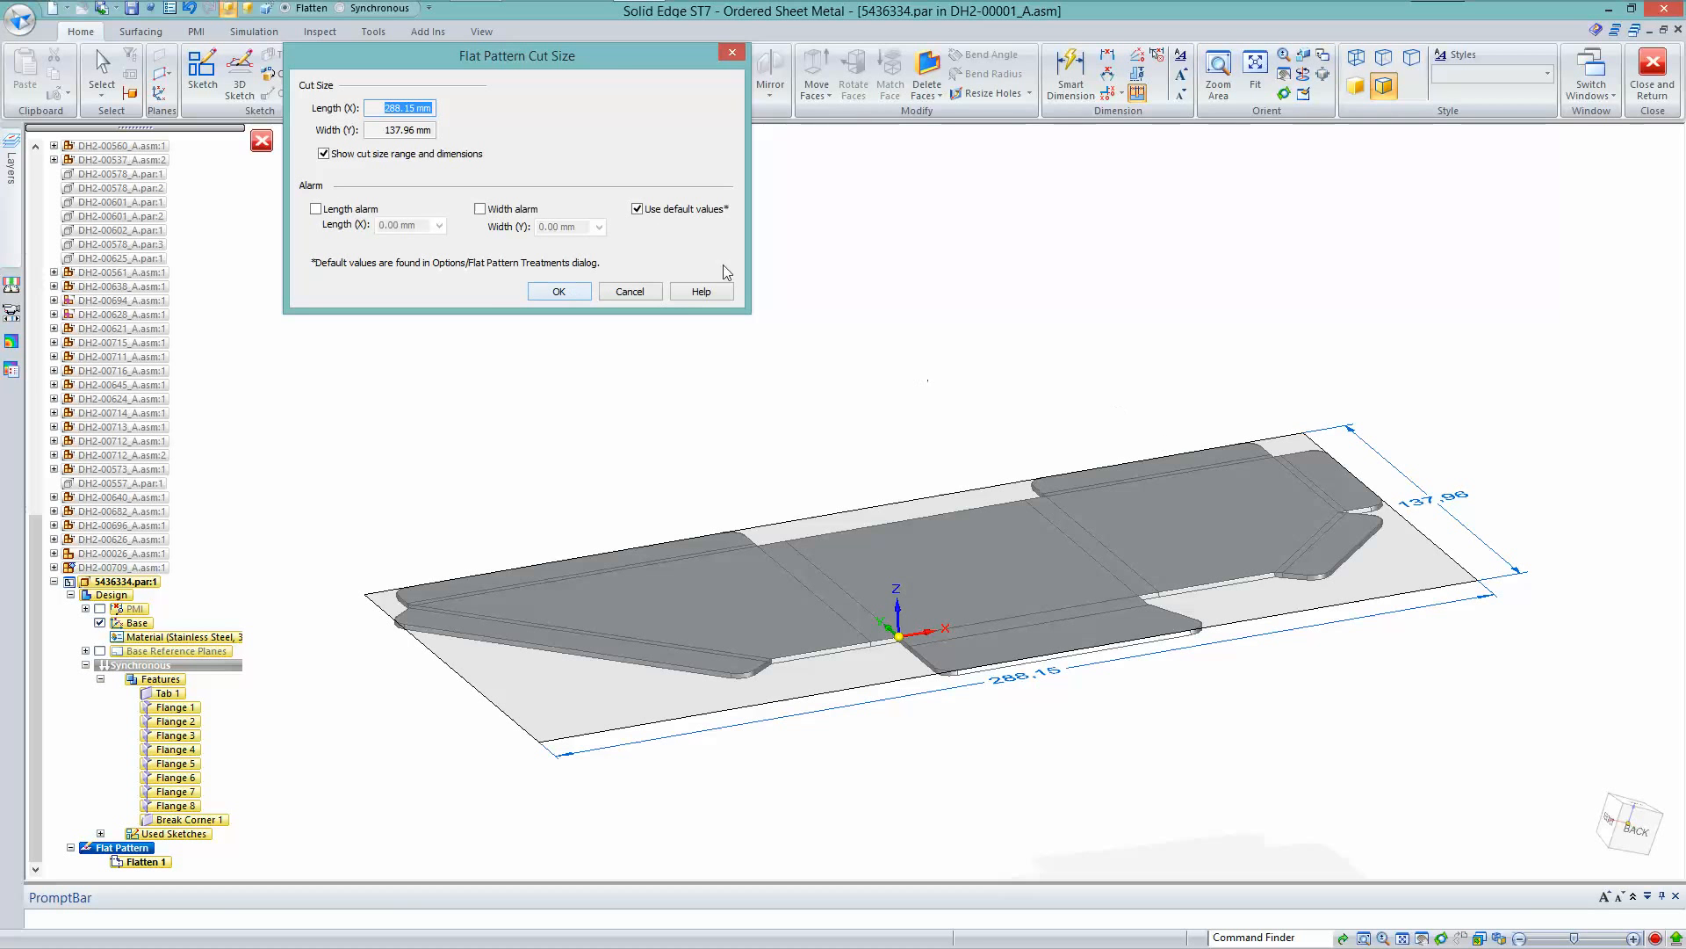
pyautogui.click(569, 291)
pyautogui.click(477, 179)
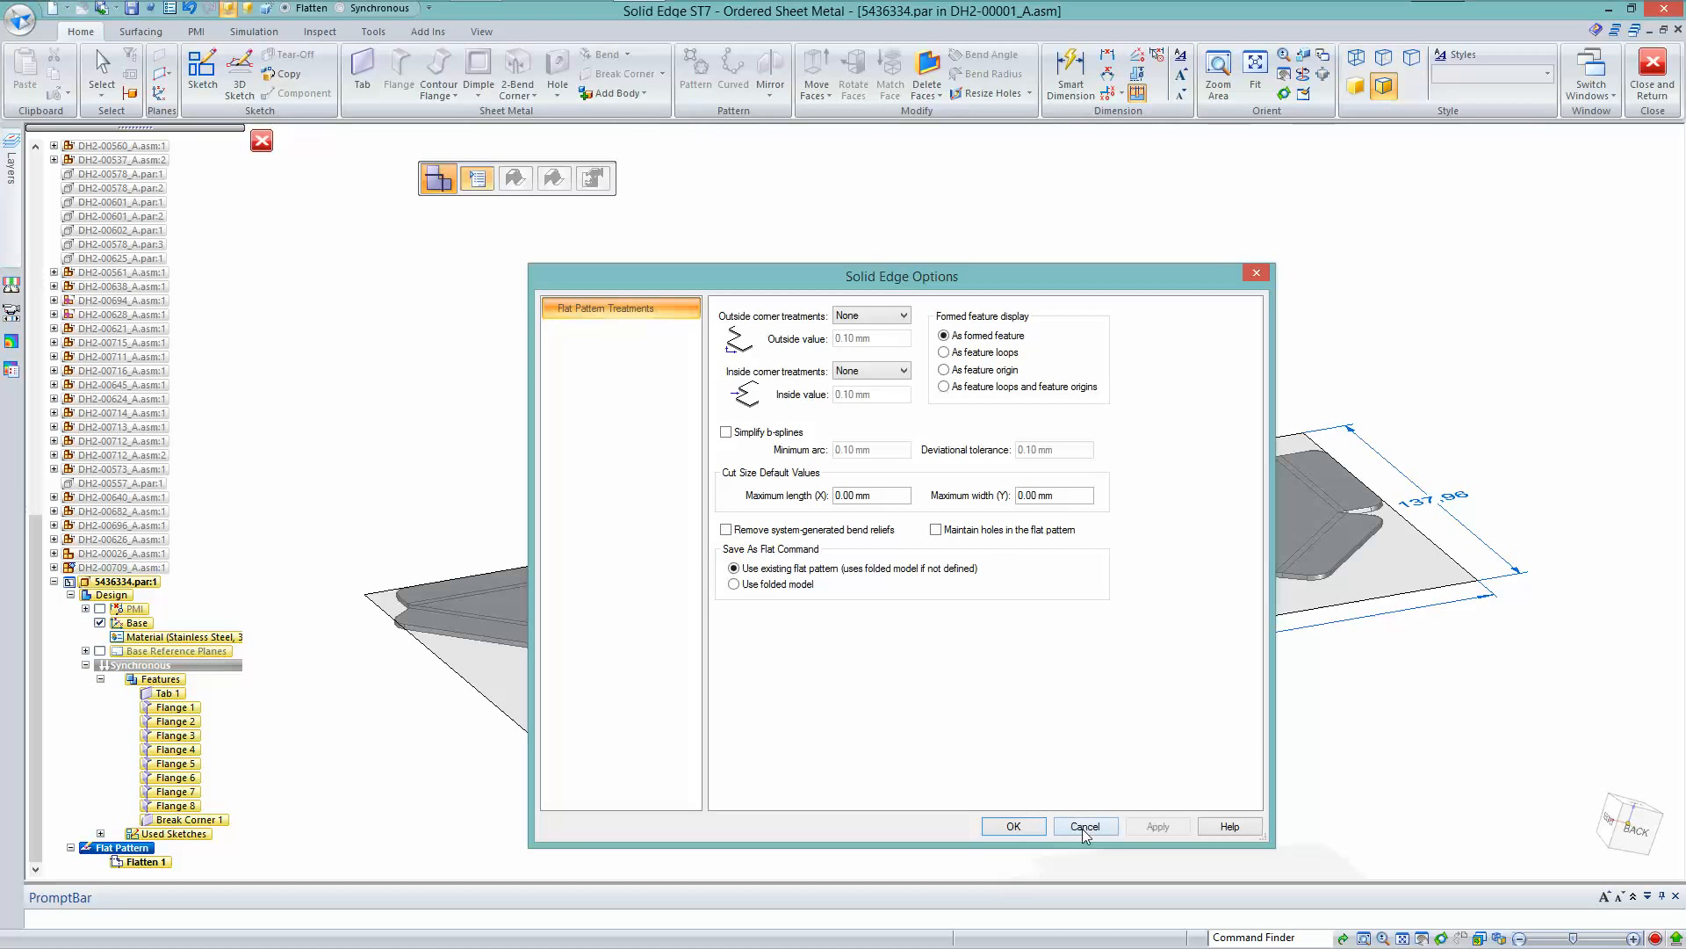
pyautogui.click(1028, 828)
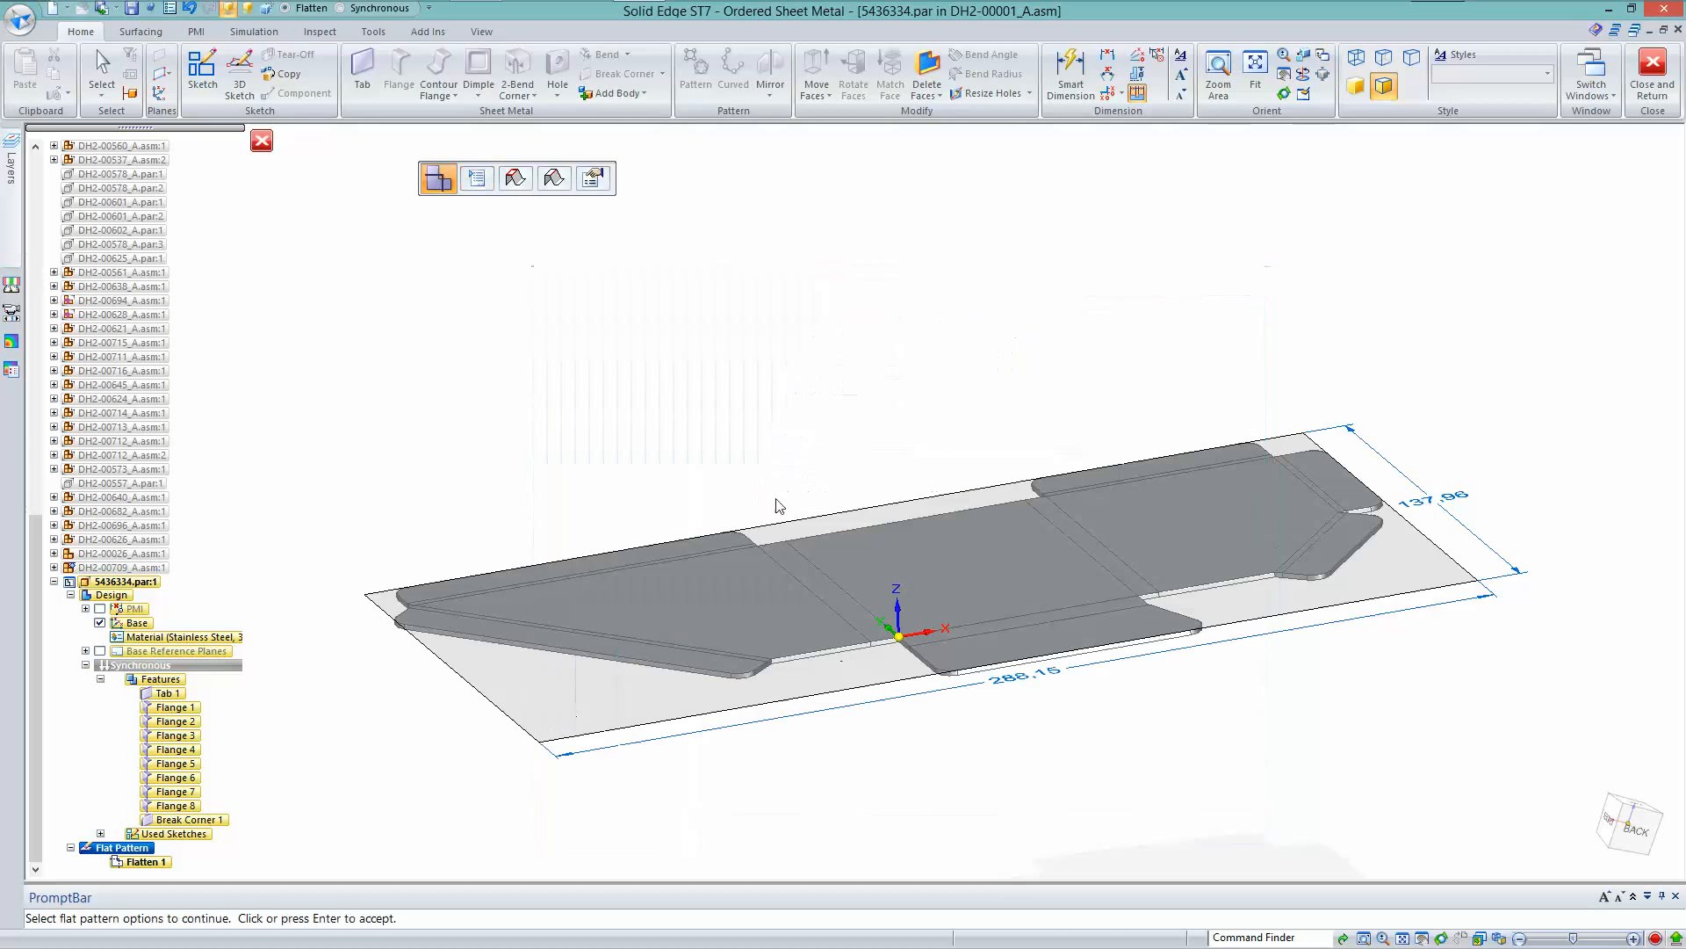
# Save the part and return to the folded synchronous model
pyautogui.click(132, 10)
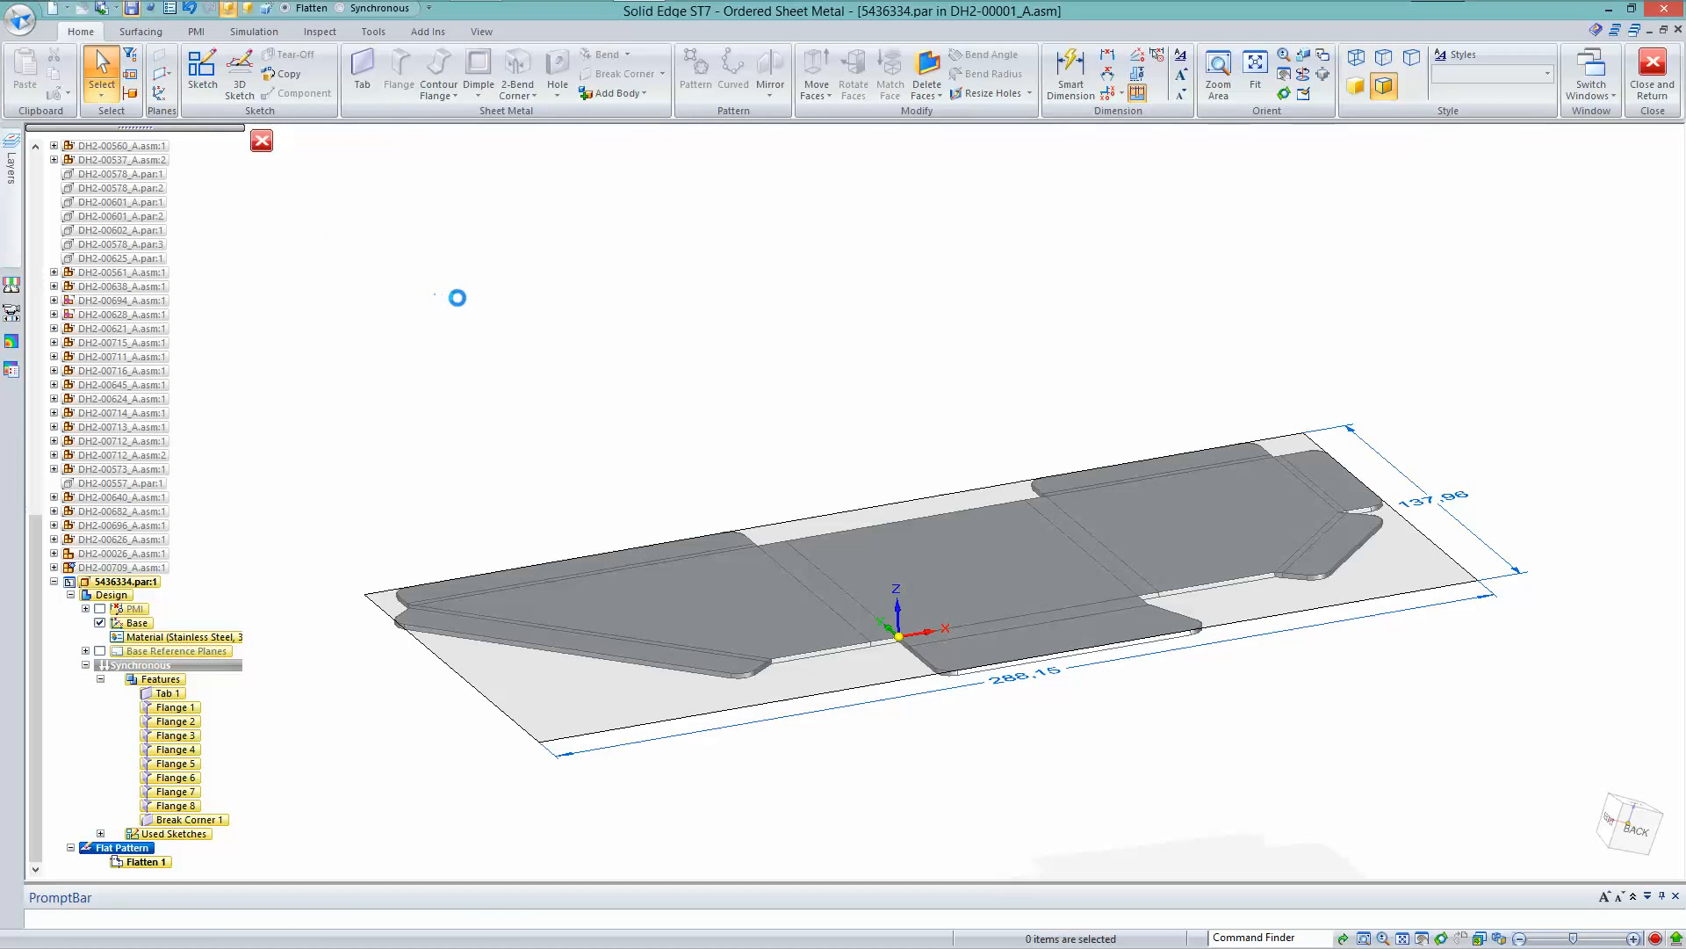
pyautogui.click(222, 665)
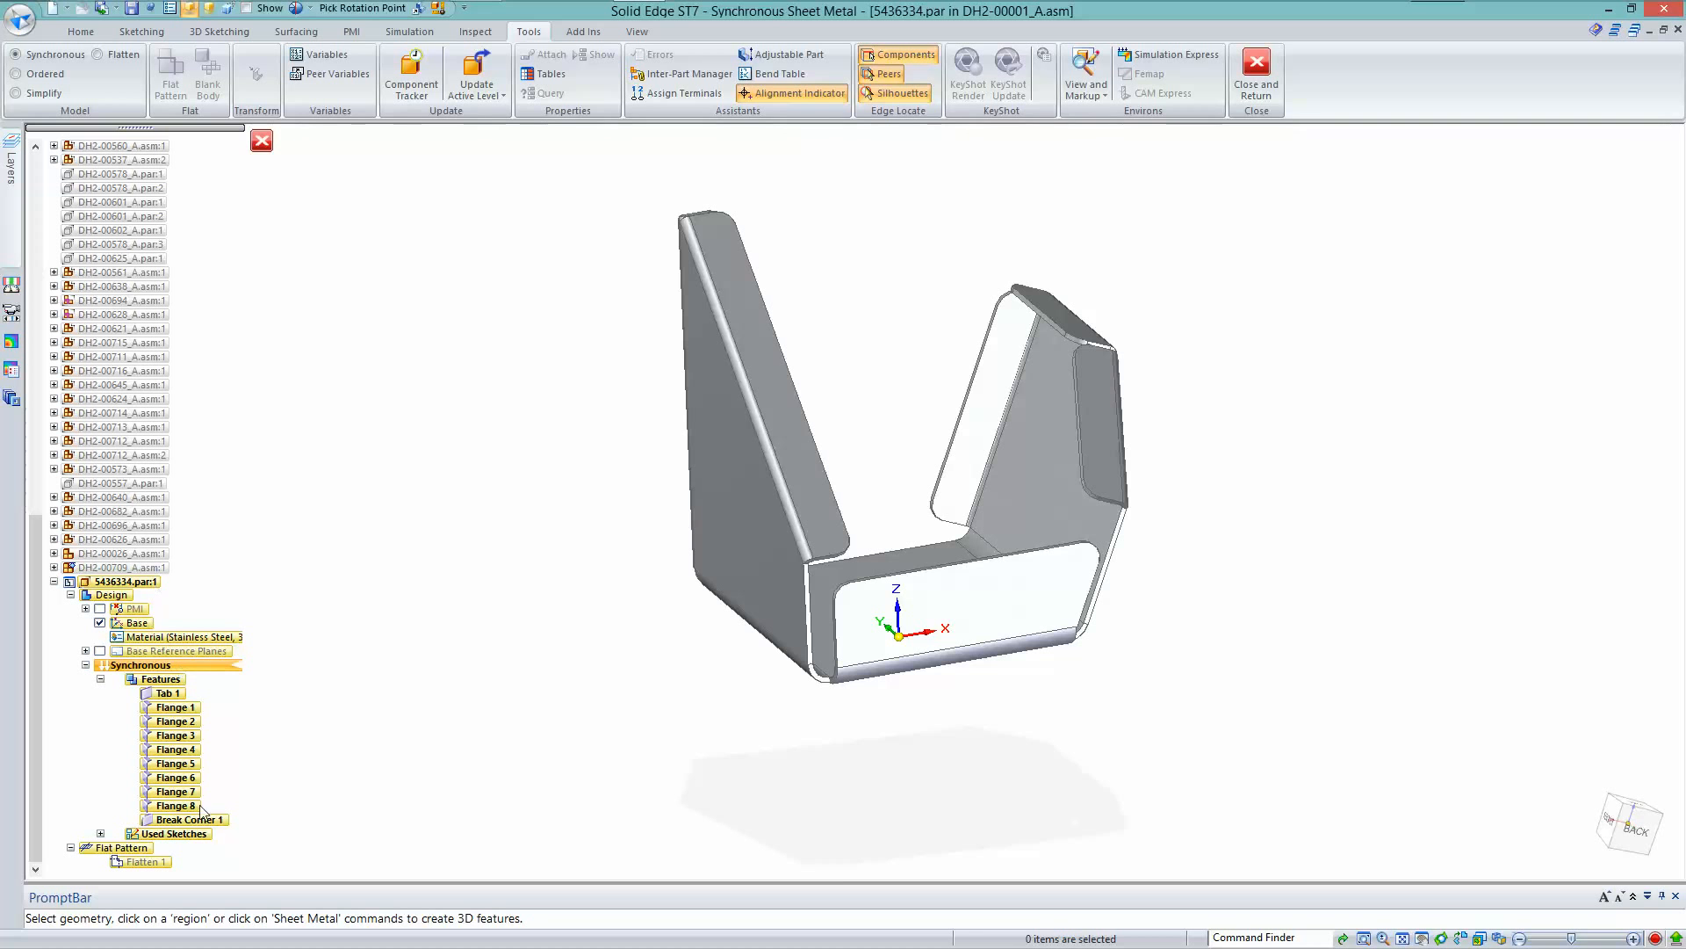
pyautogui.moveTo(459, 473); pyautogui.dragTo(422, 397, button='middle')
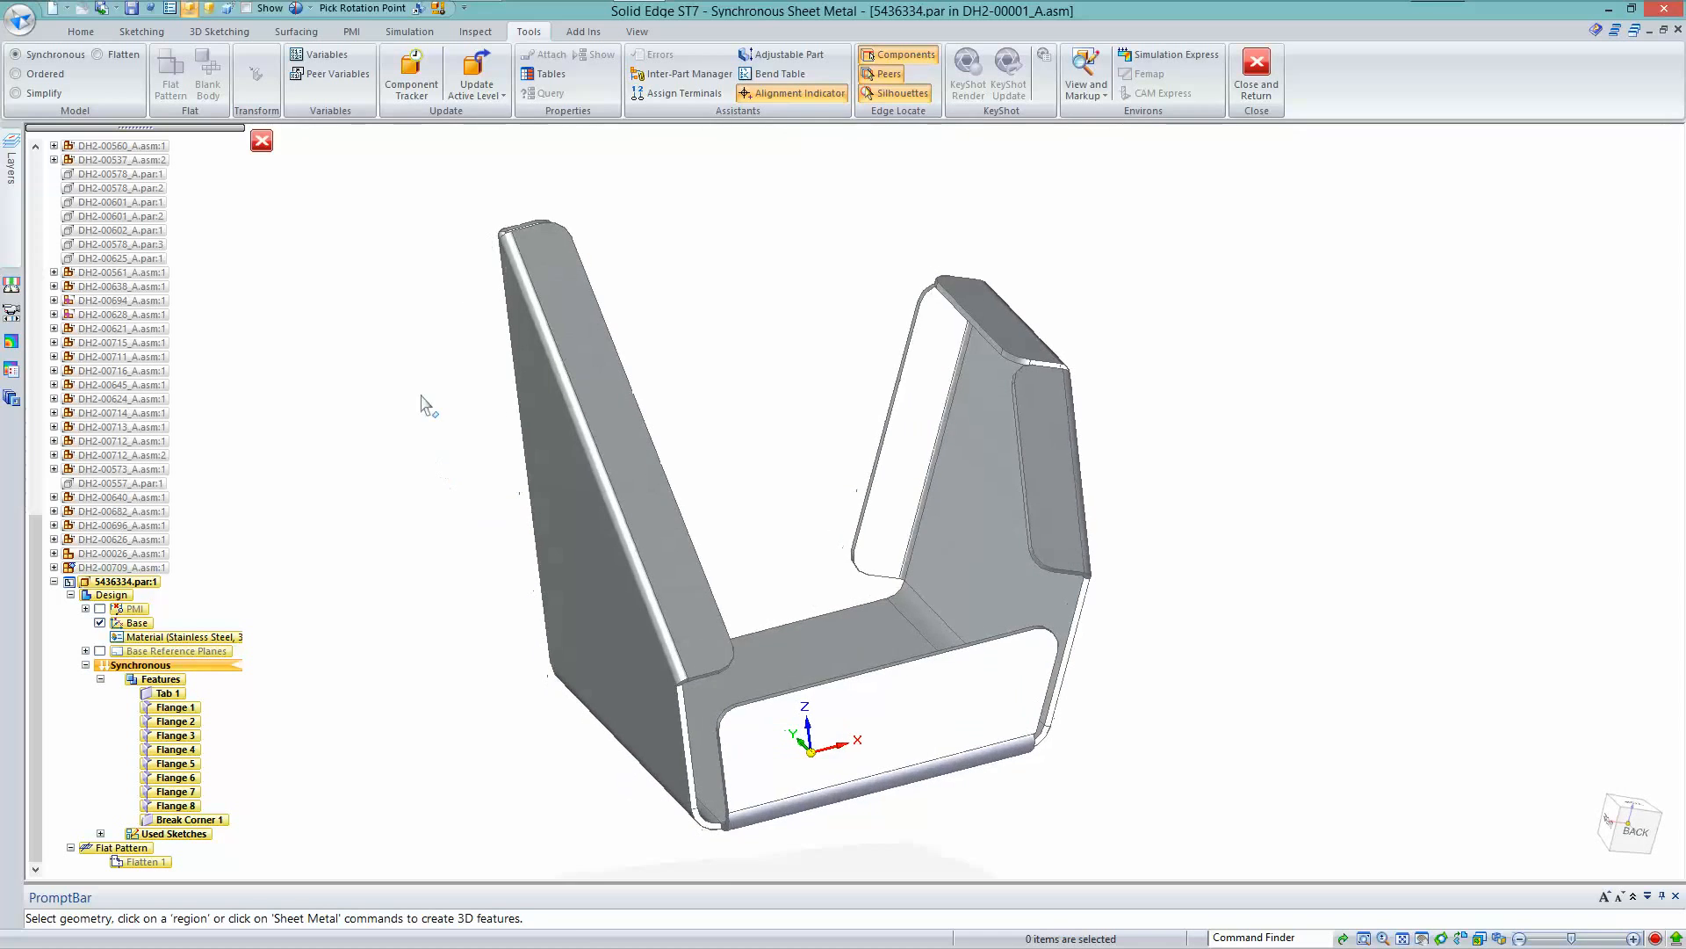
pyautogui.hotkey('alt', 'Tab')
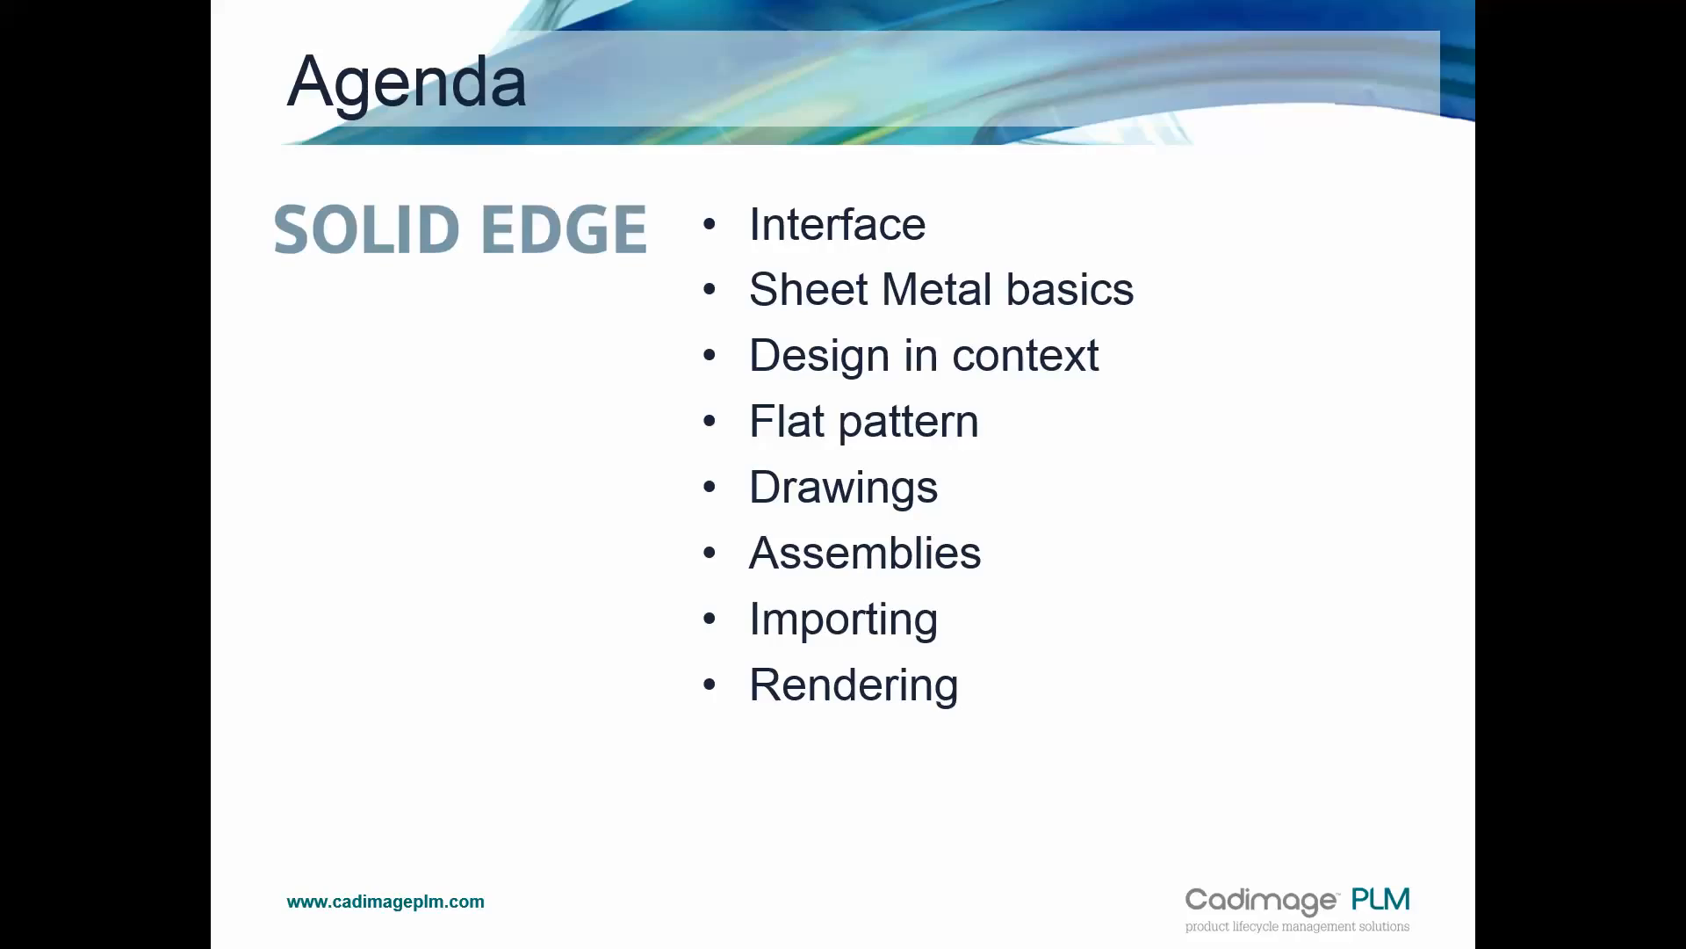
pyautogui.hotkey('alt', 'Tab')
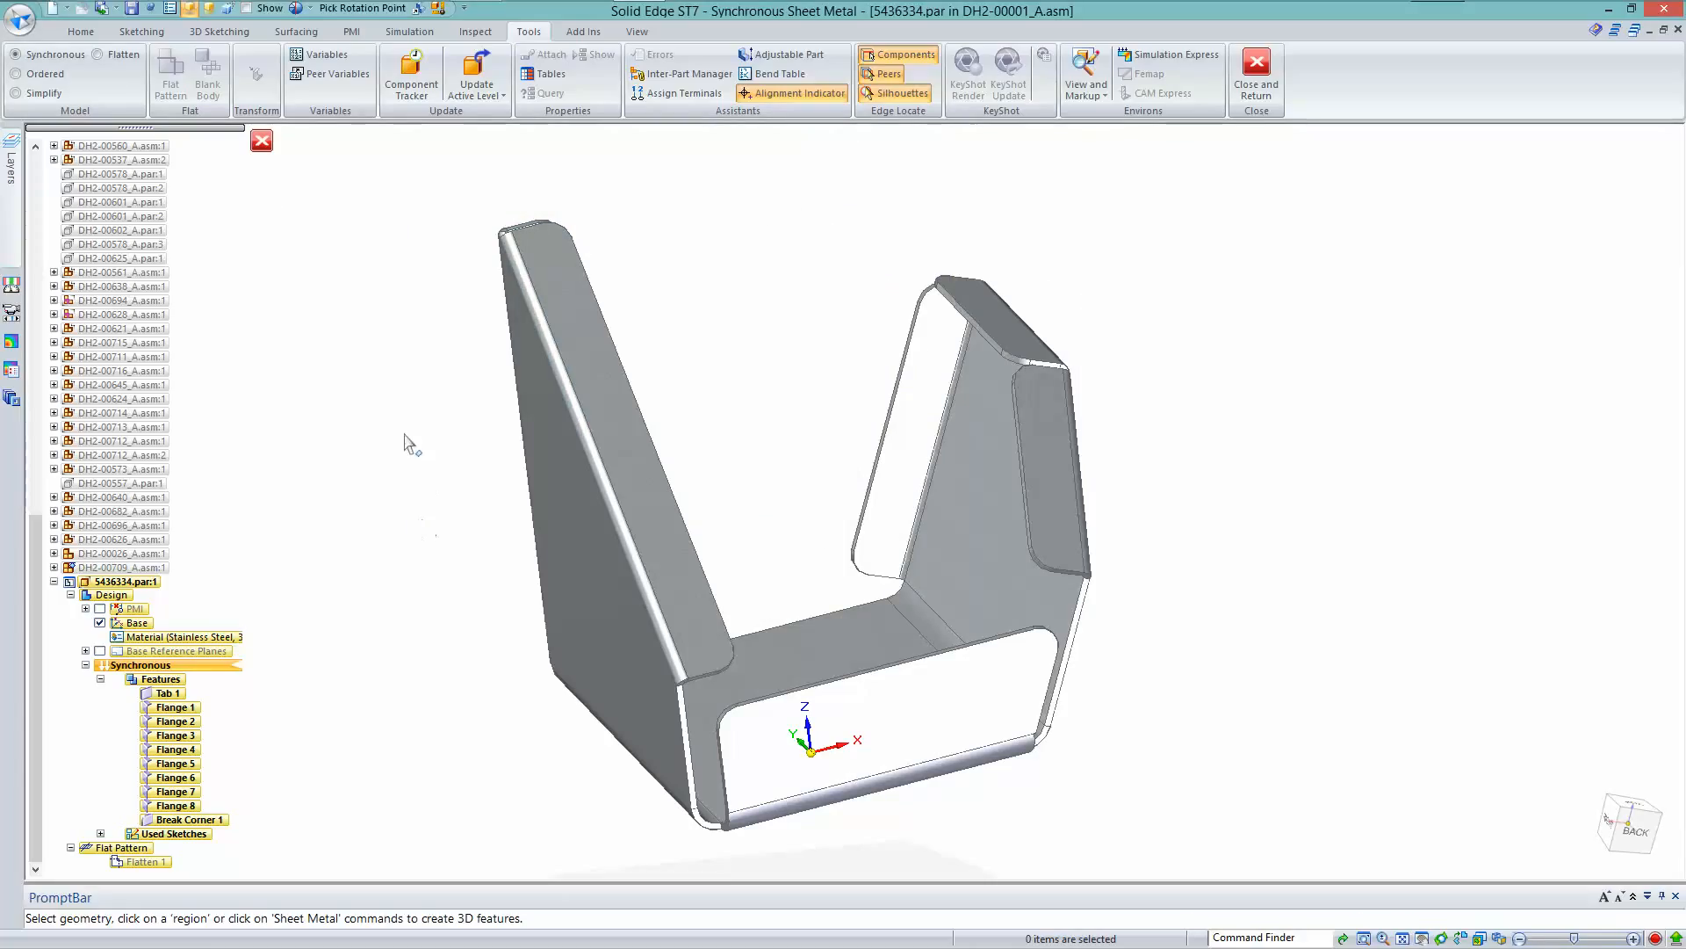
# Create a new drawing of the active model from the Cadimage.dft template, running the Drawing View Creation Wizard
pyautogui.click(20, 22)
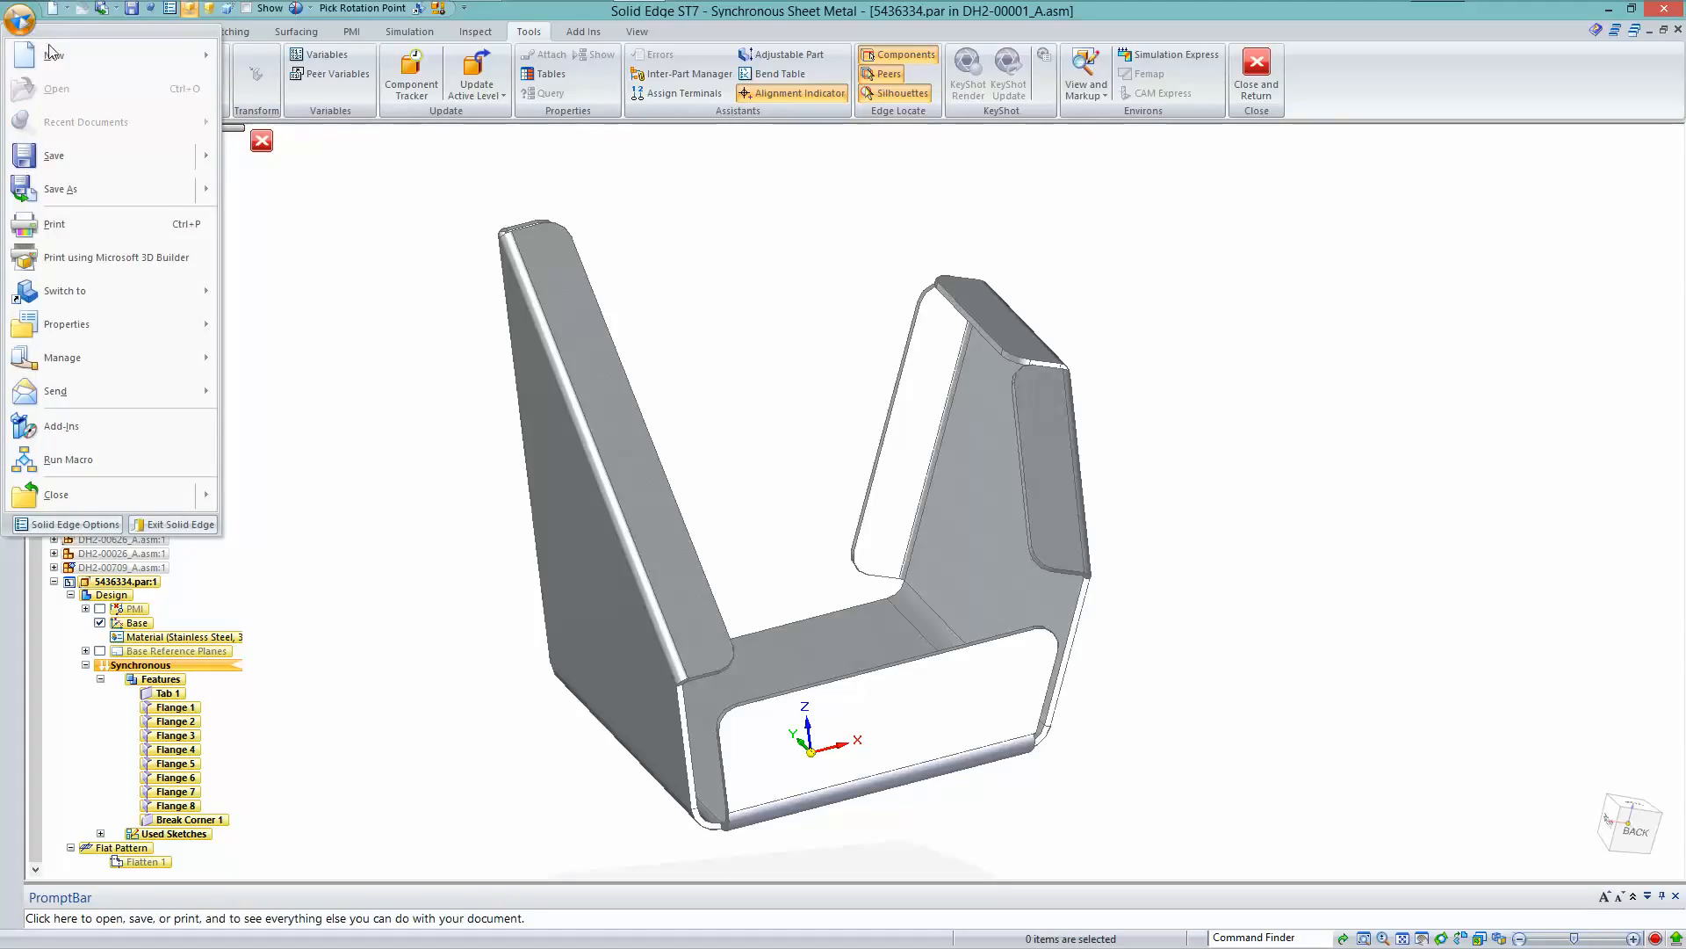
pyautogui.moveTo(55, 48)
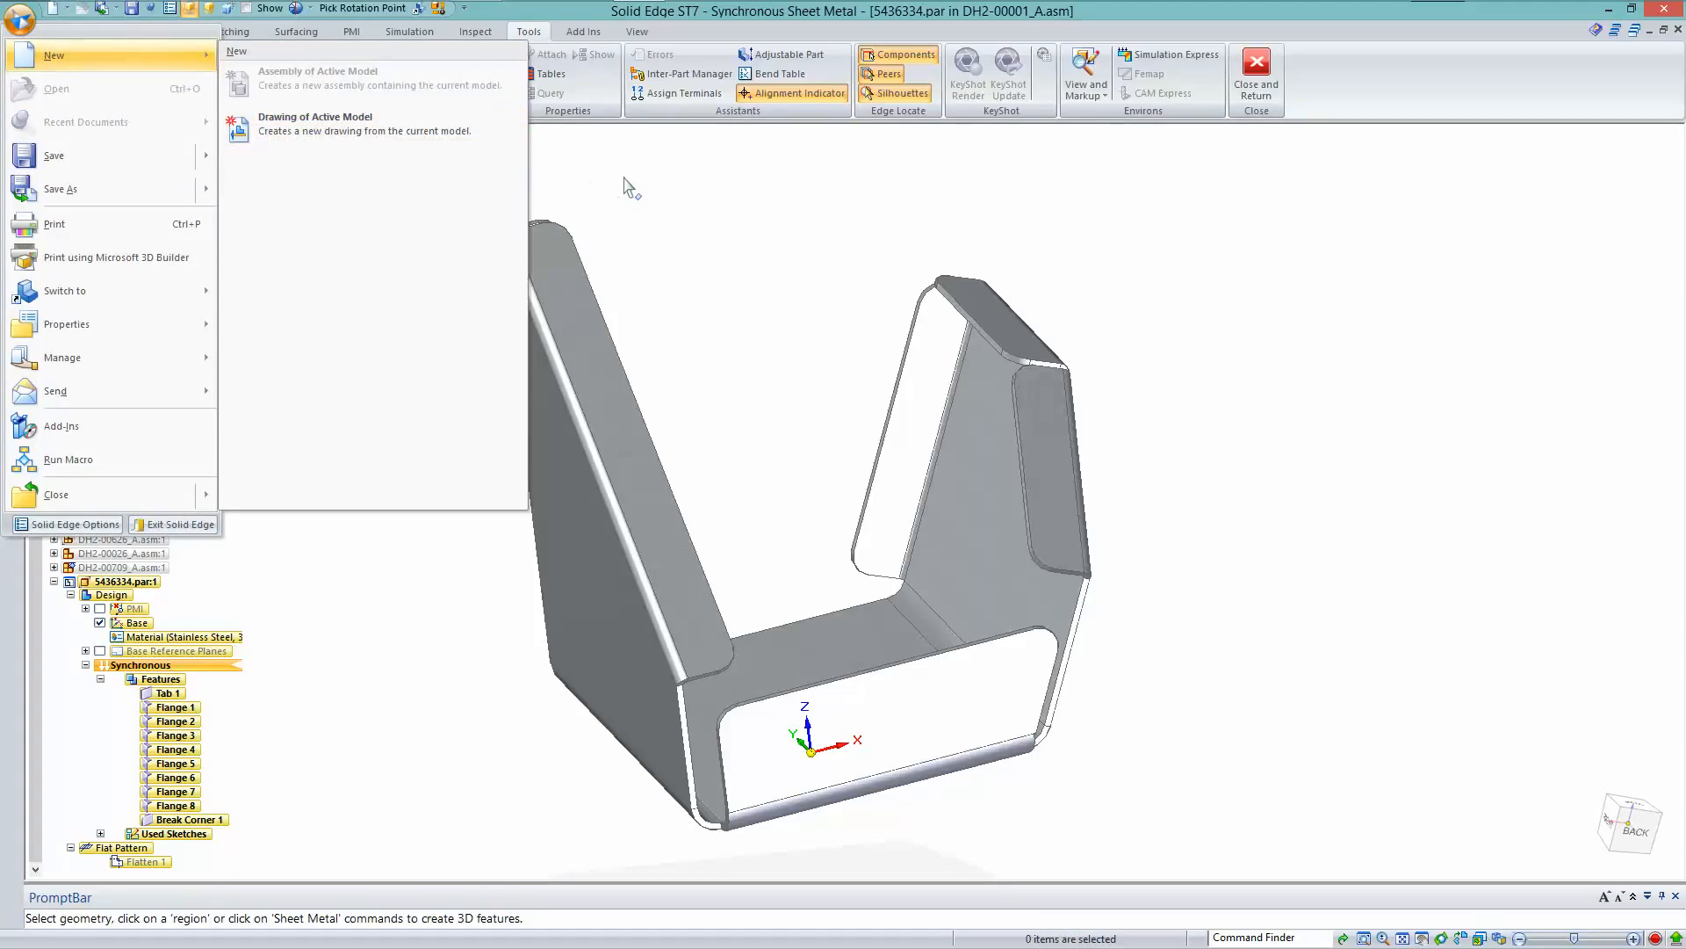
pyautogui.moveTo(99, 204)
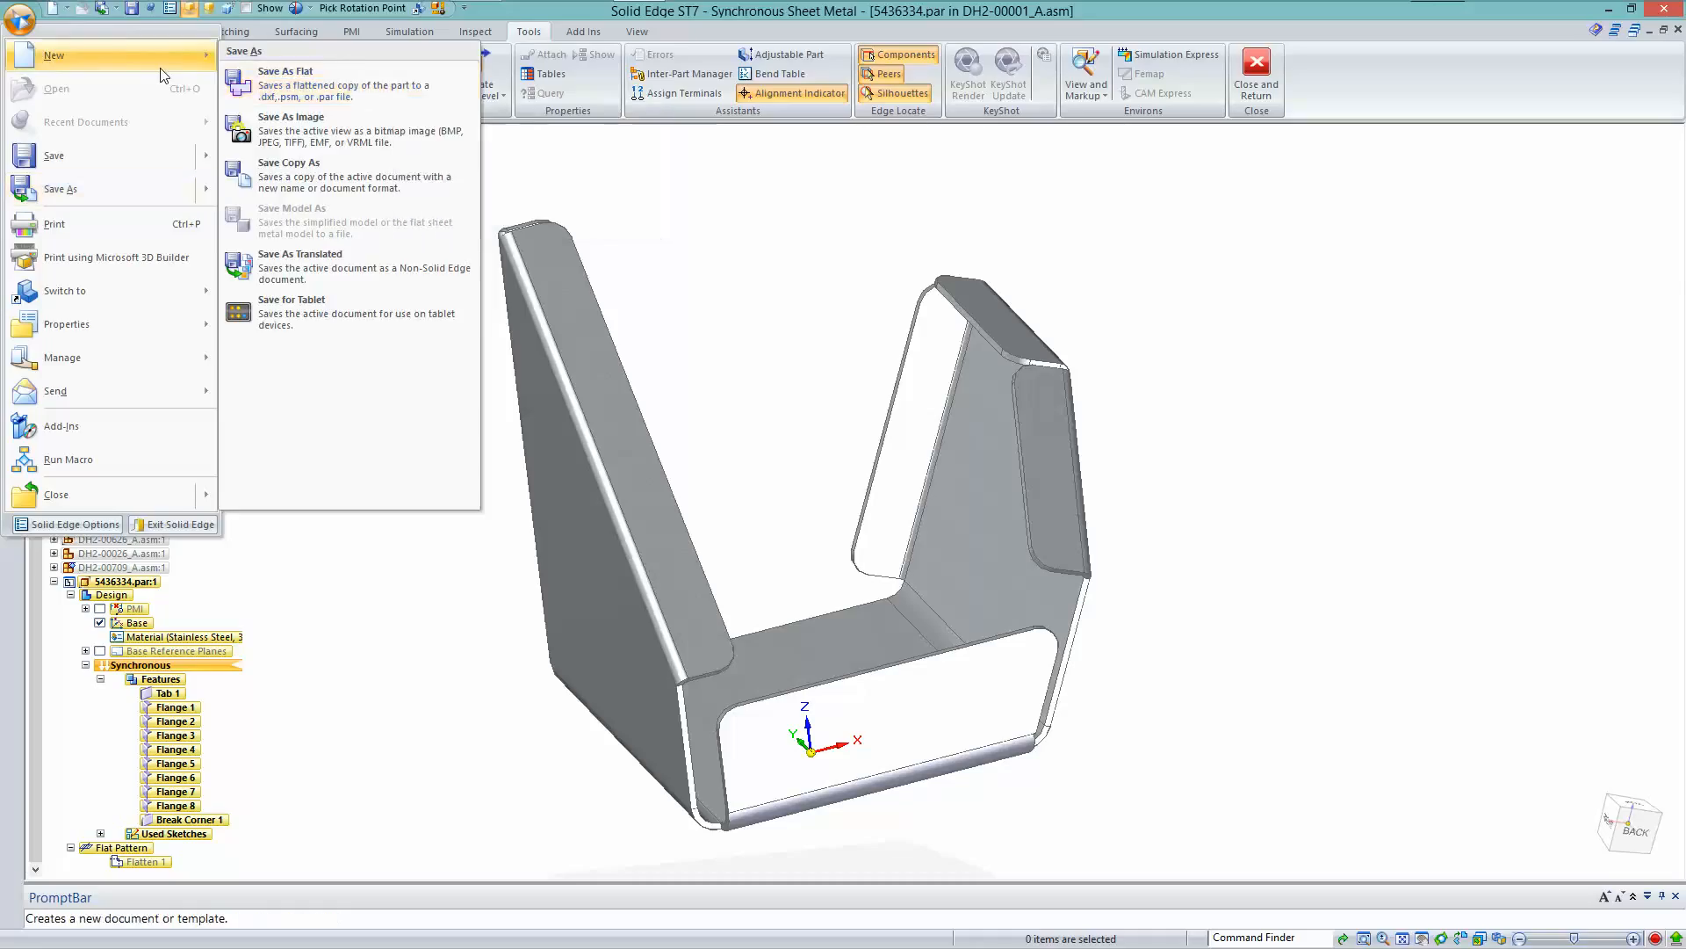
pyautogui.moveTo(105, 55)
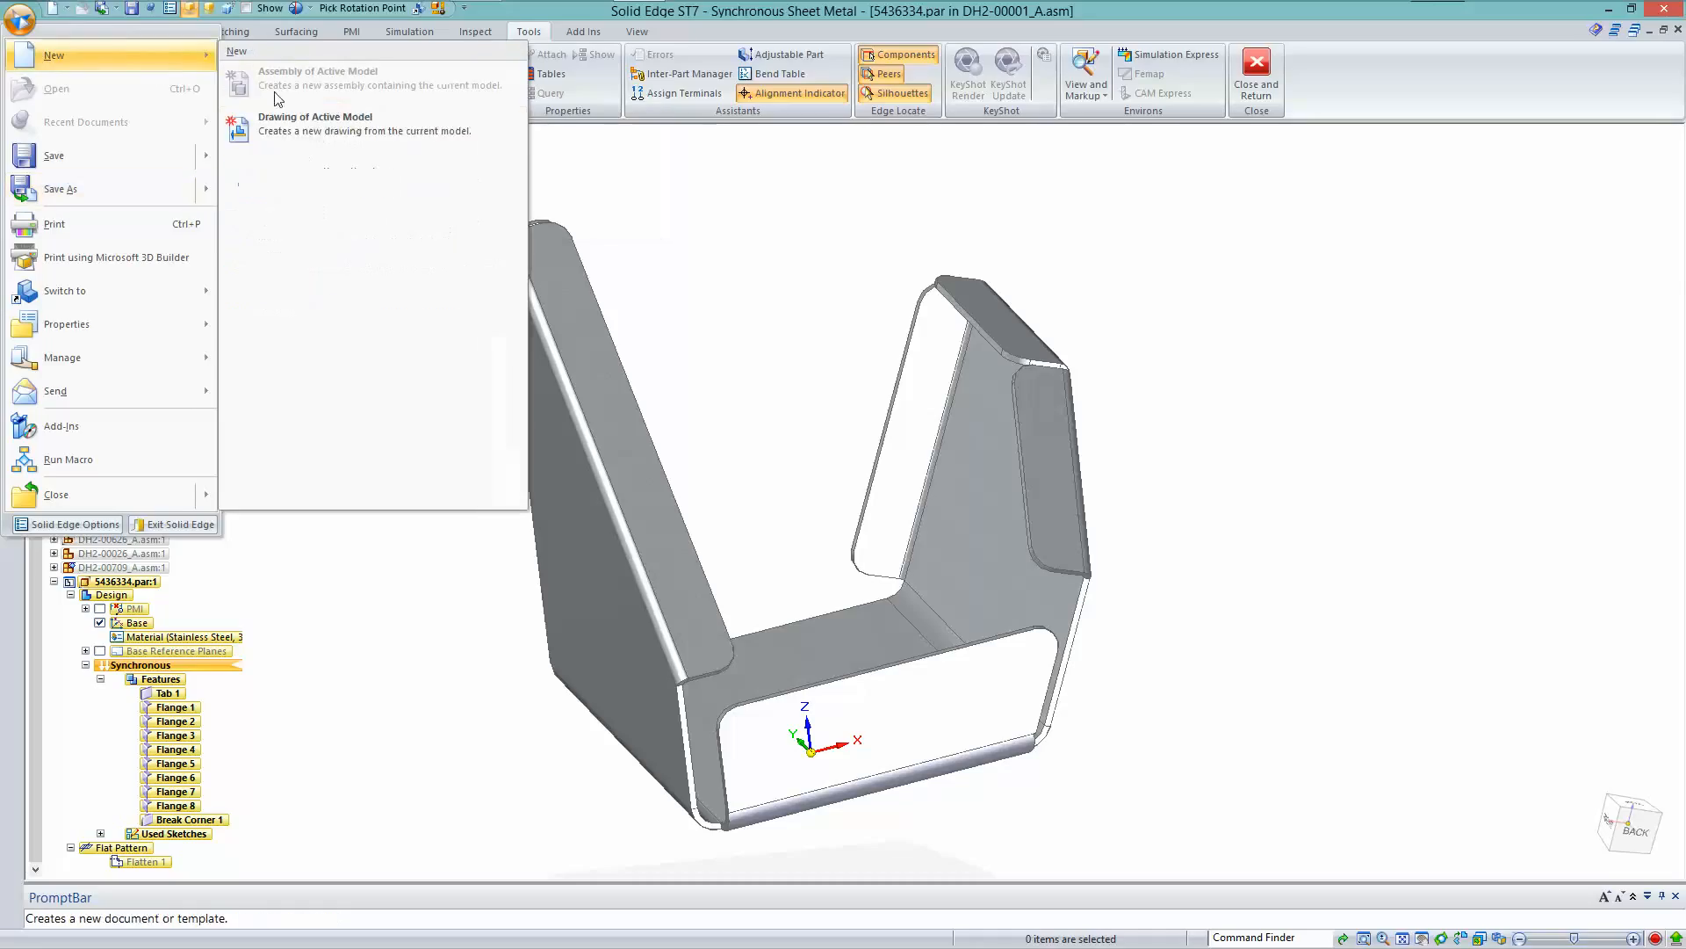
pyautogui.click(377, 131)
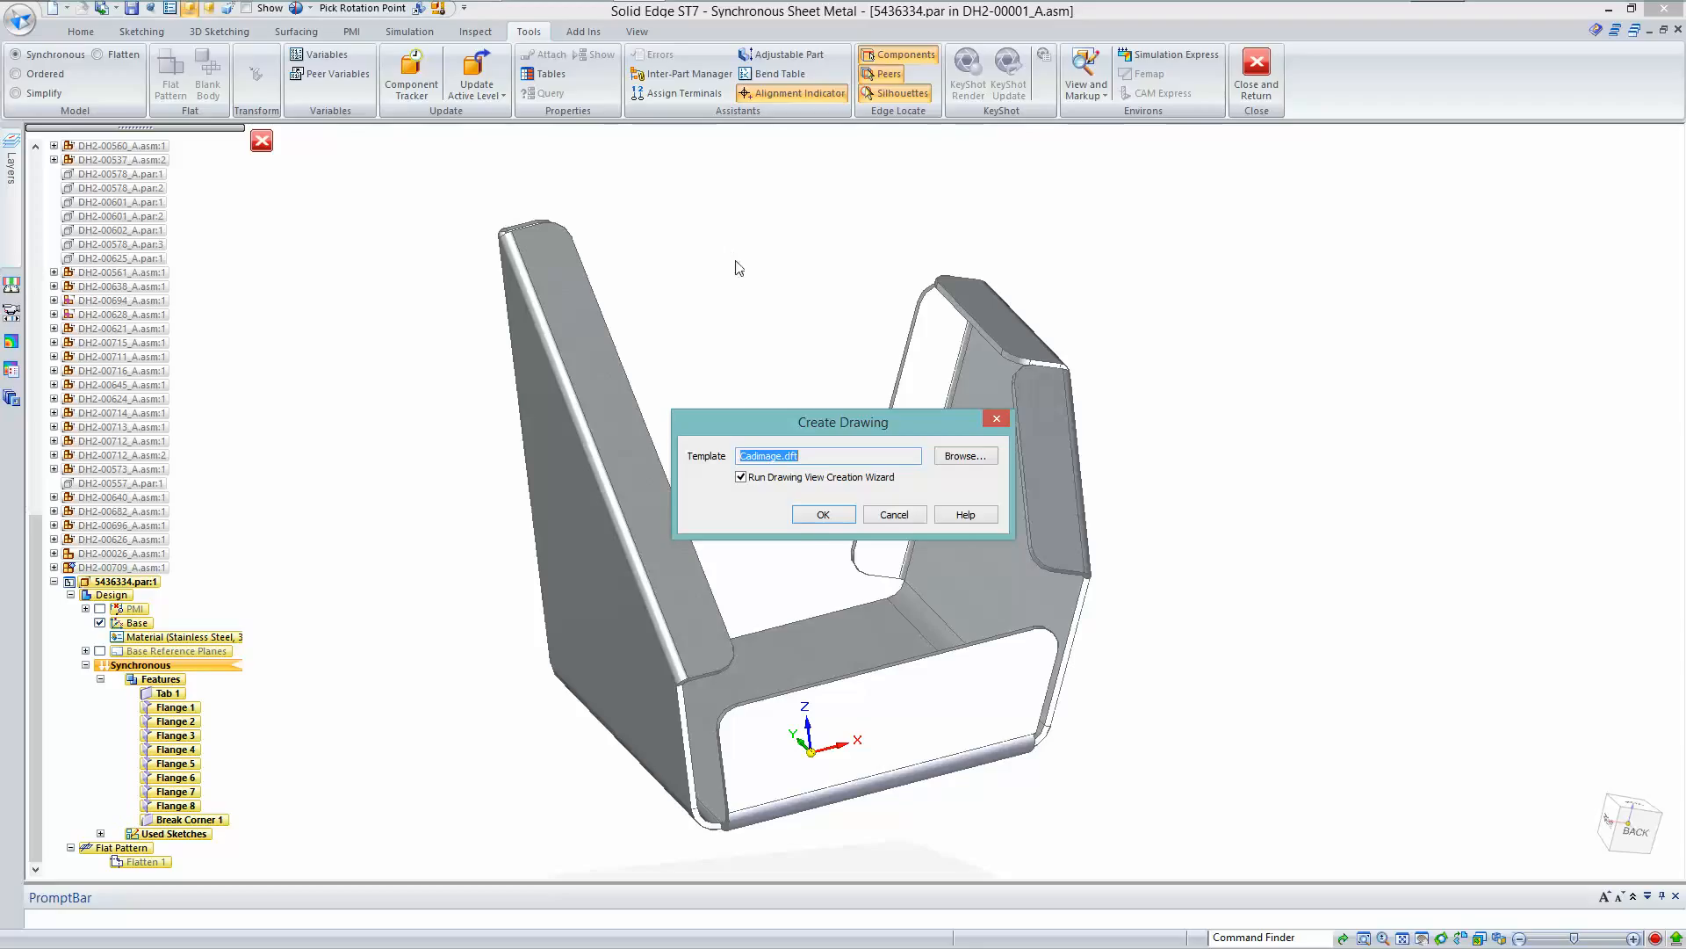
pyautogui.click(823, 515)
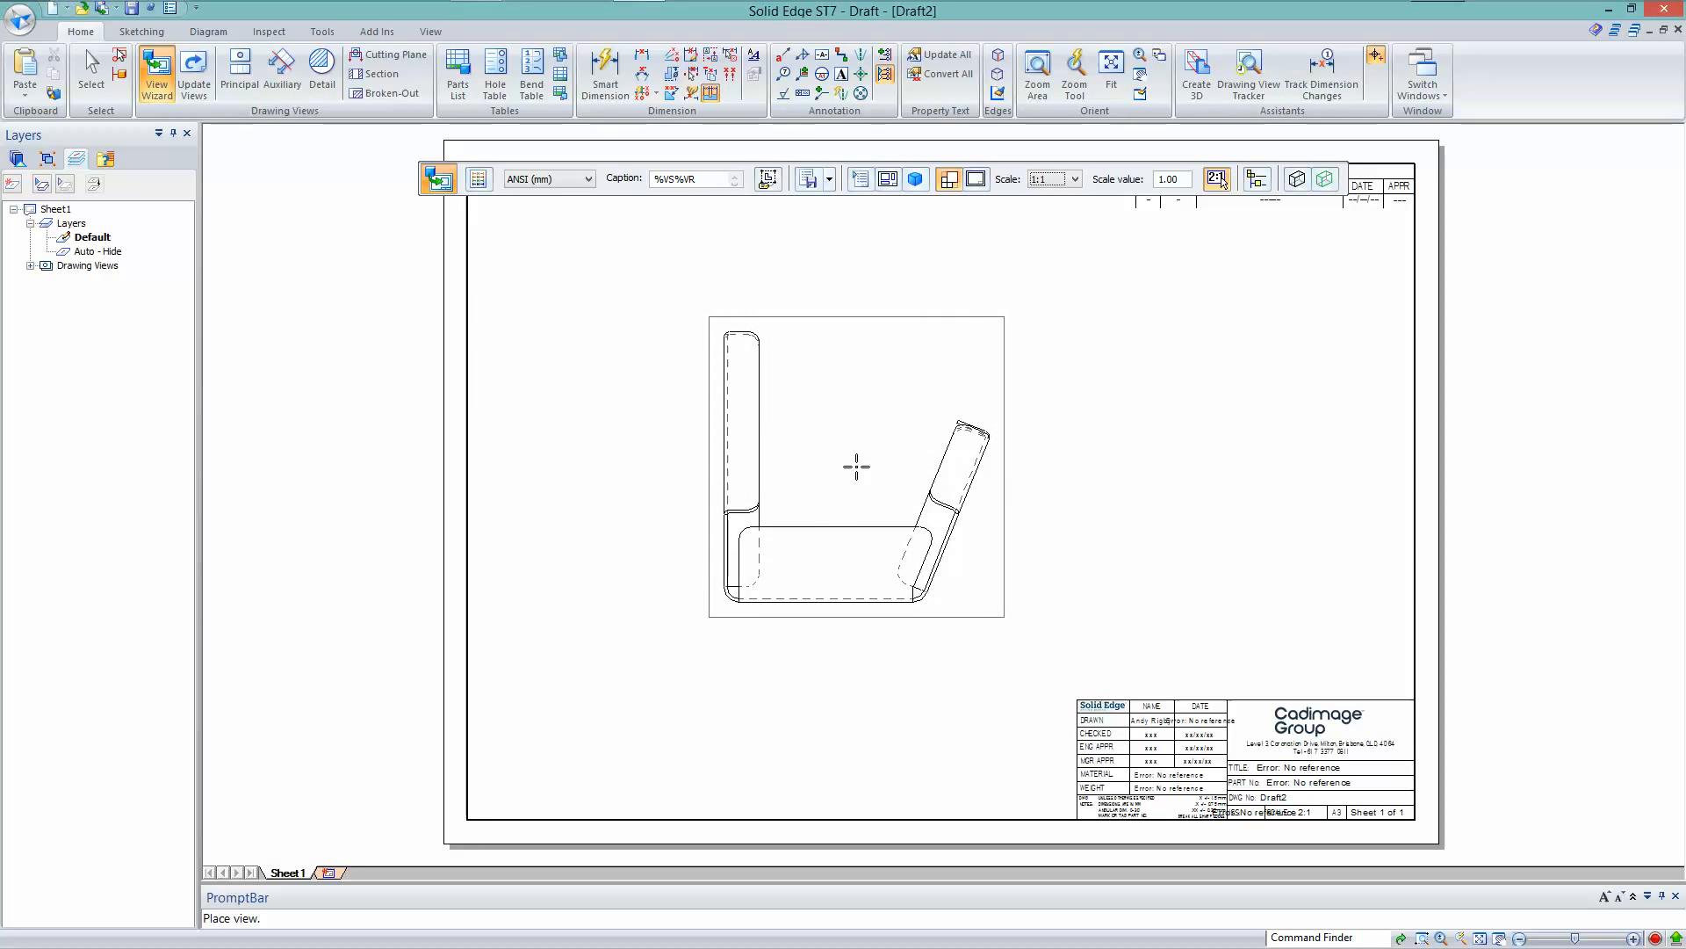
# Set the drawing view to show the flat pattern and place its top view in the upper middle of the sheet
pyautogui.click(863, 191)
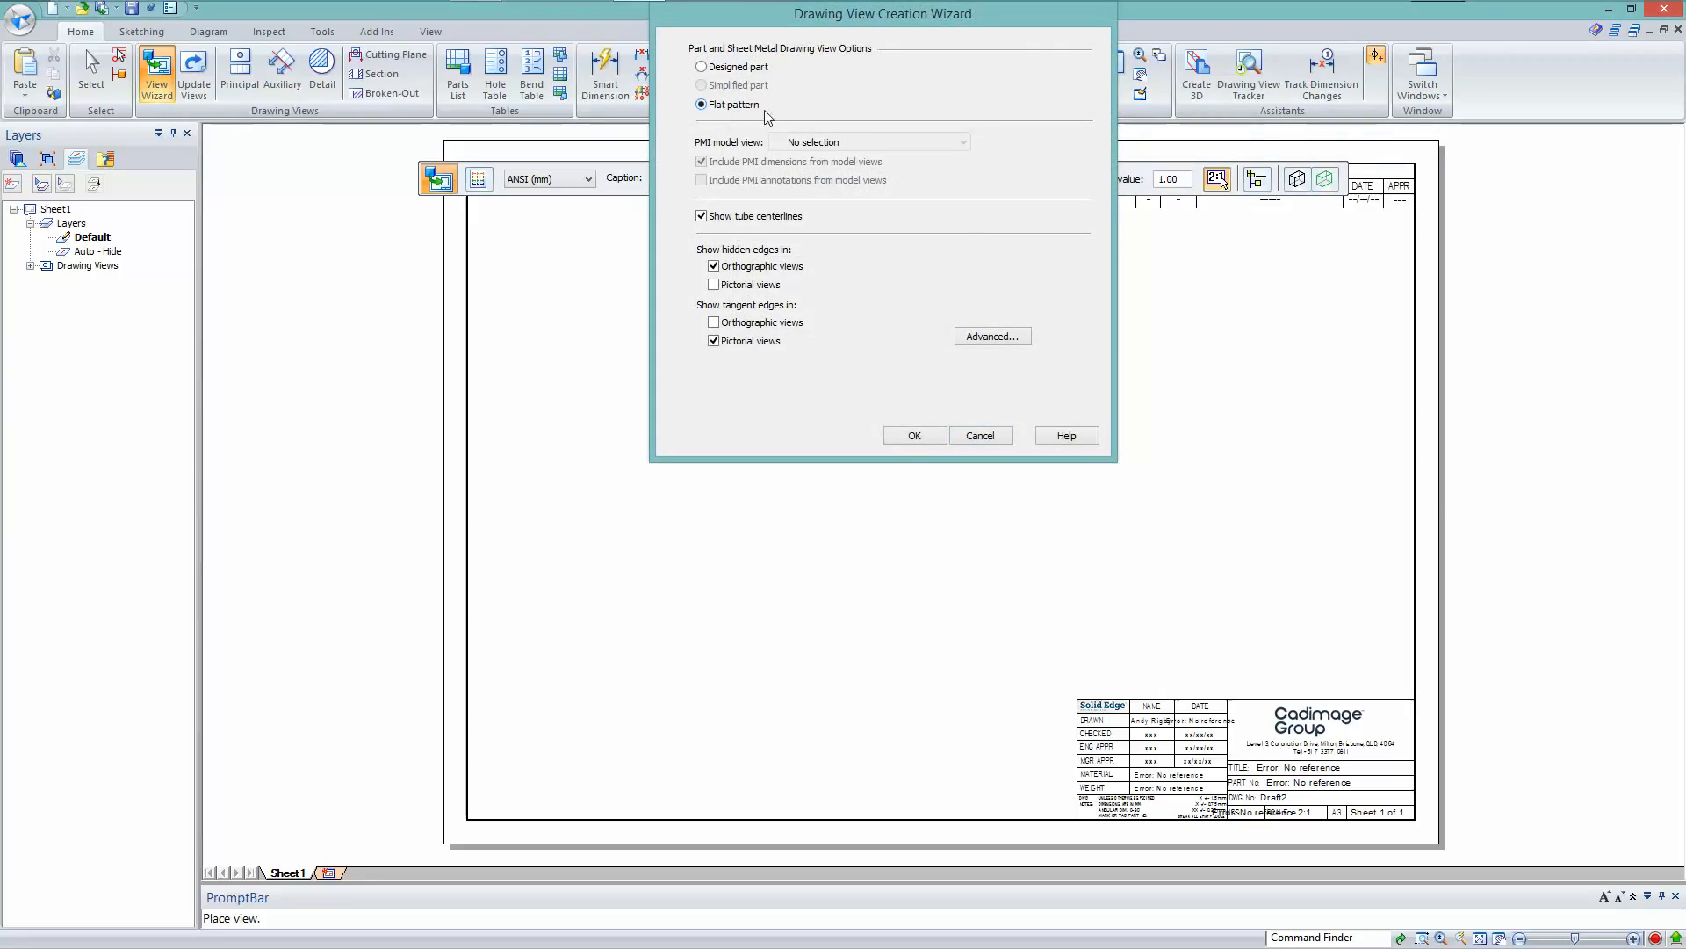
pyautogui.click(915, 435)
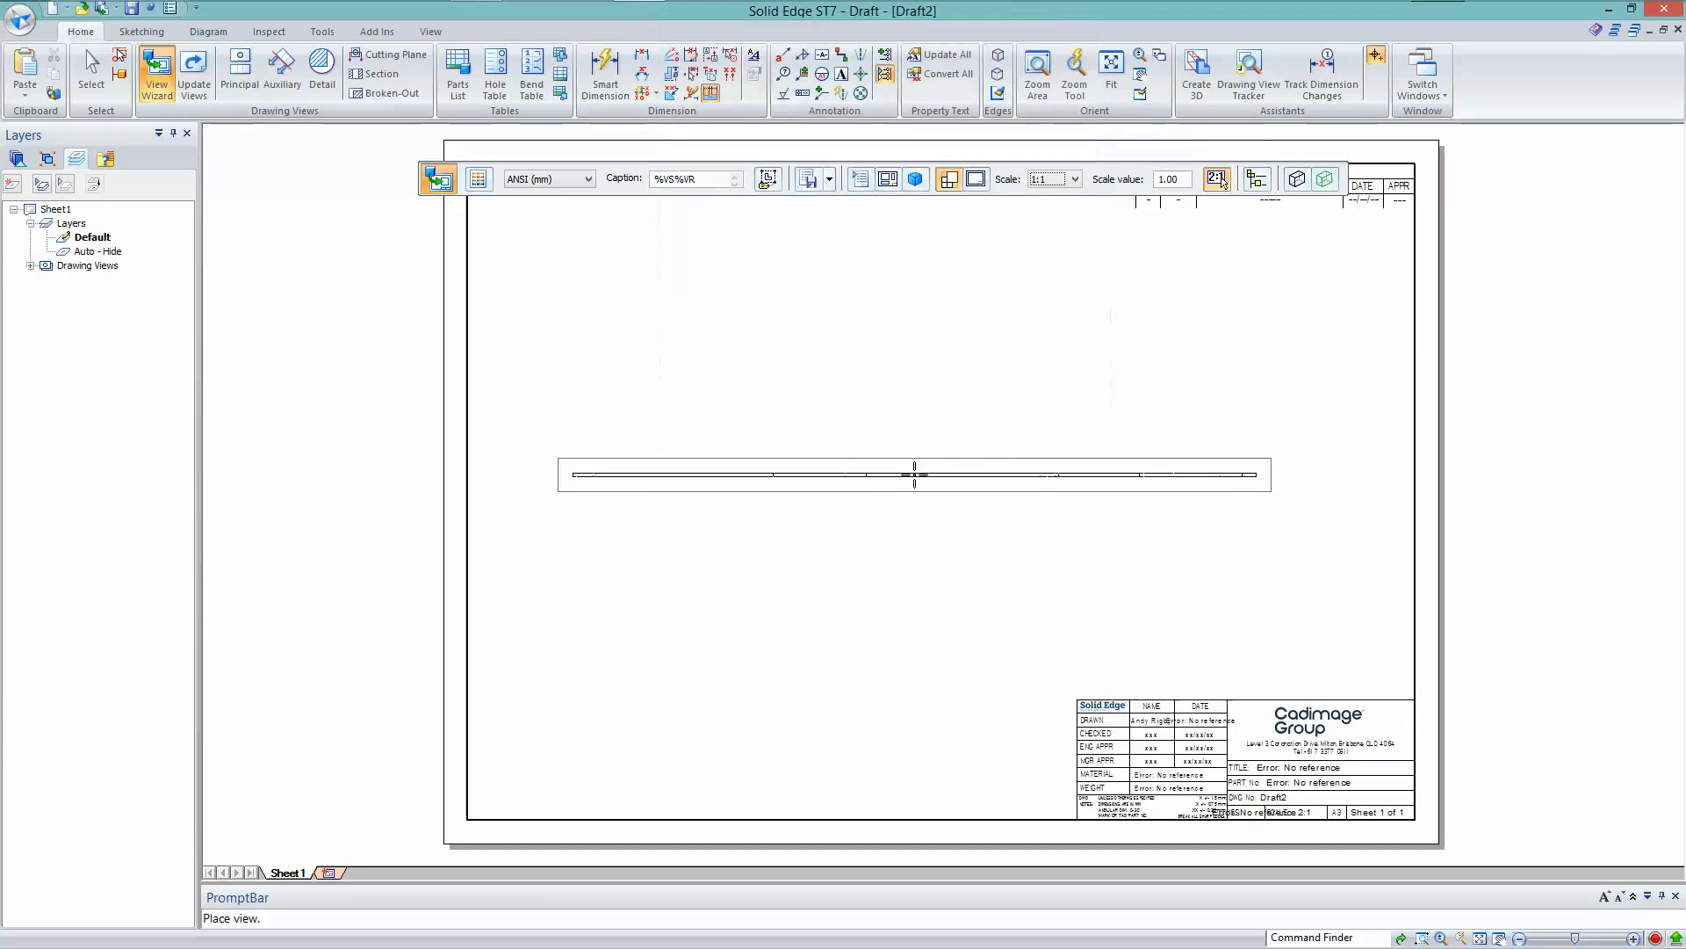
pyautogui.click(915, 179)
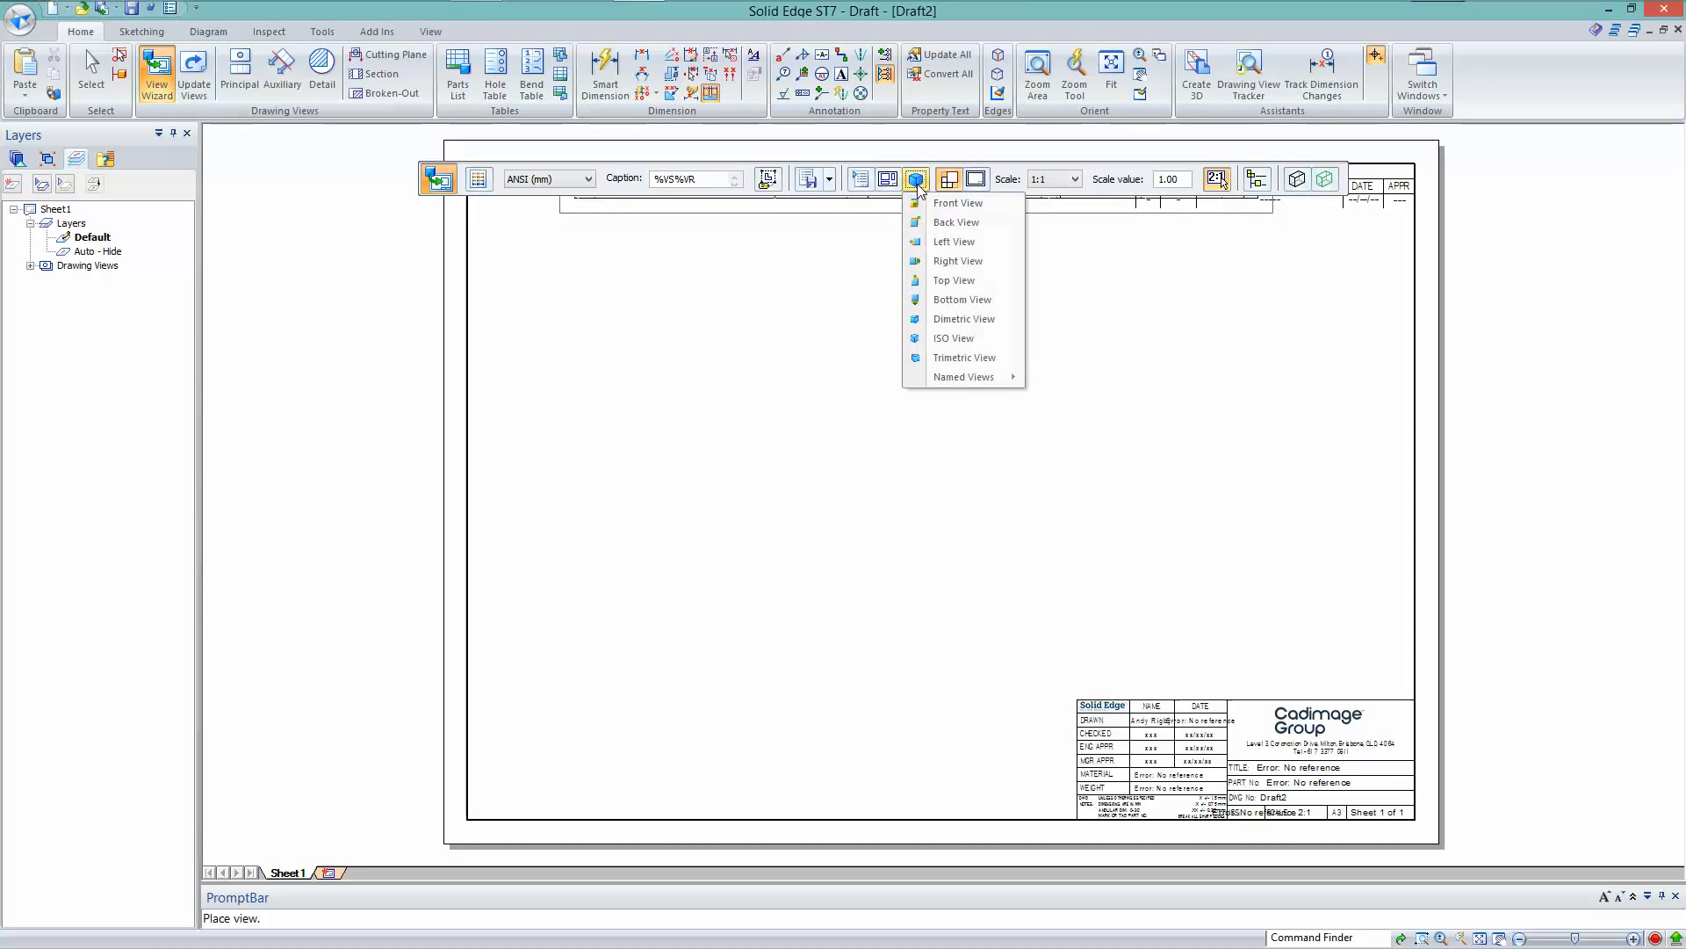
pyautogui.click(950, 281)
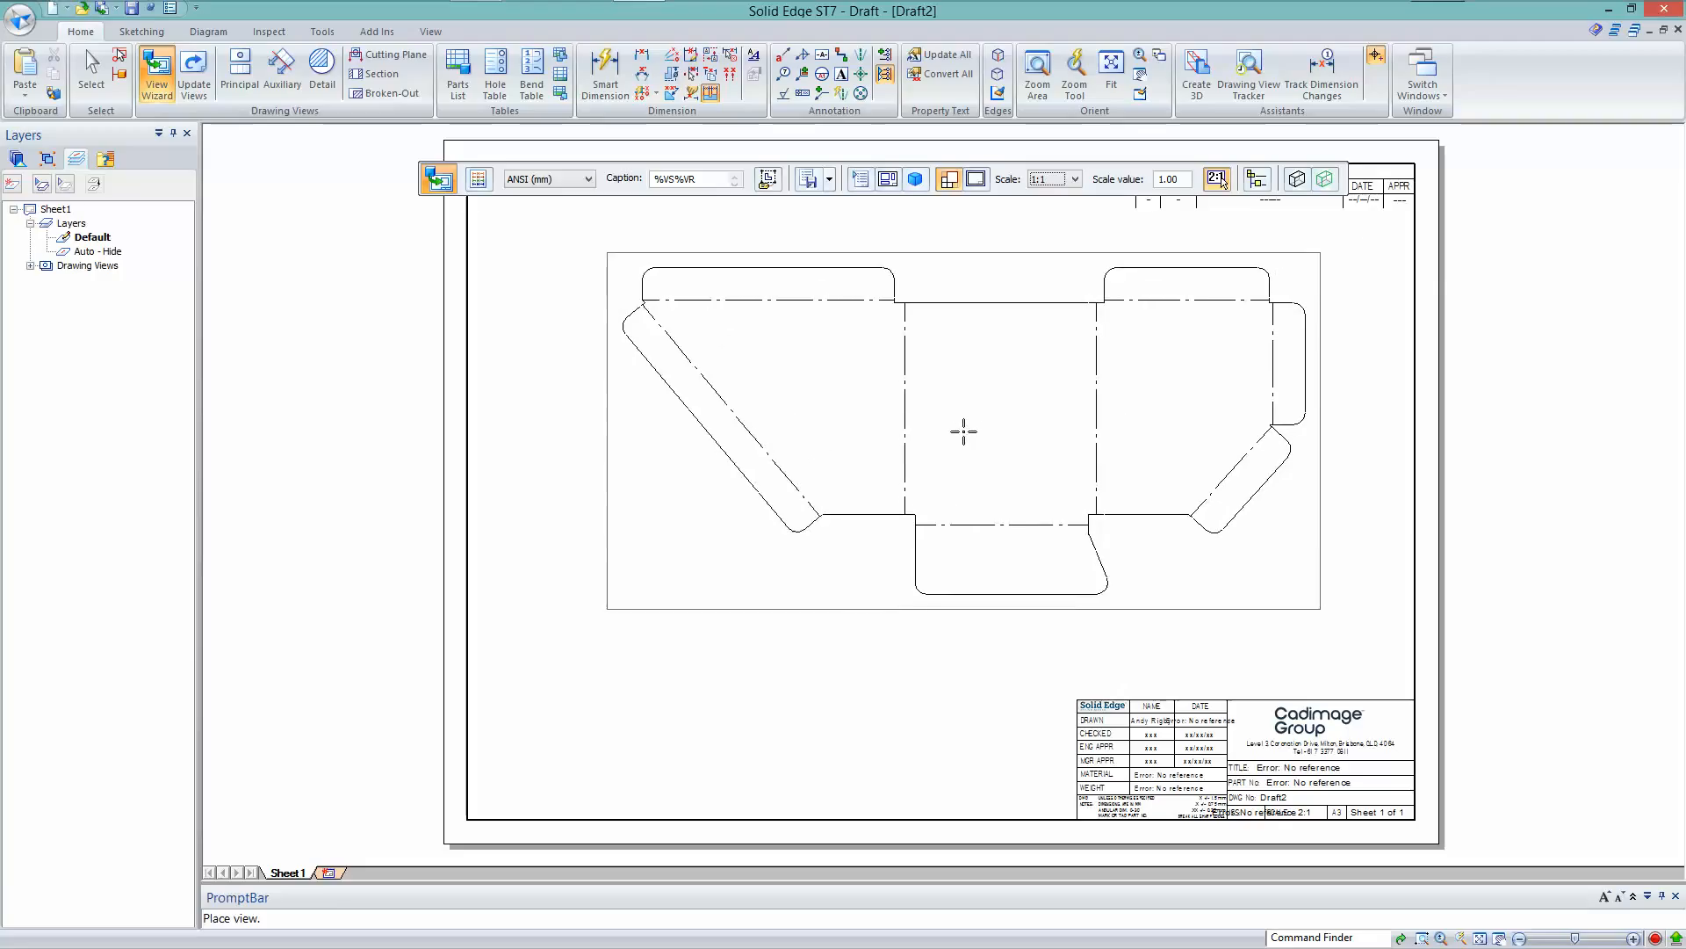
pyautogui.click(956, 439)
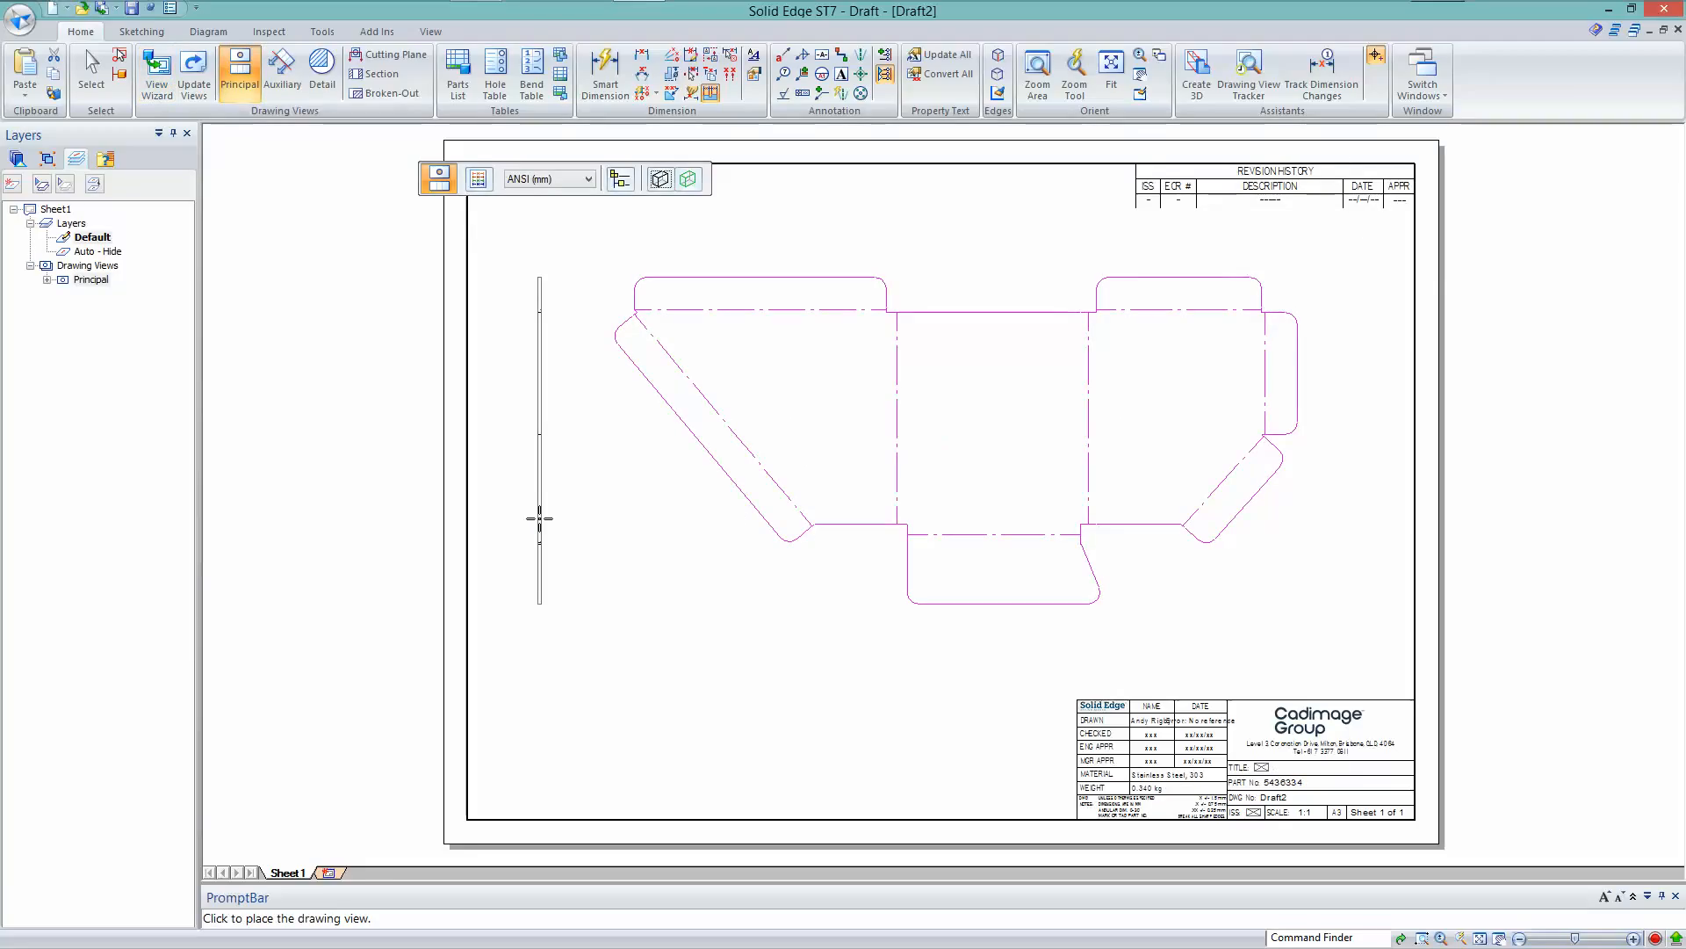
pyautogui.rightClick(534, 510)
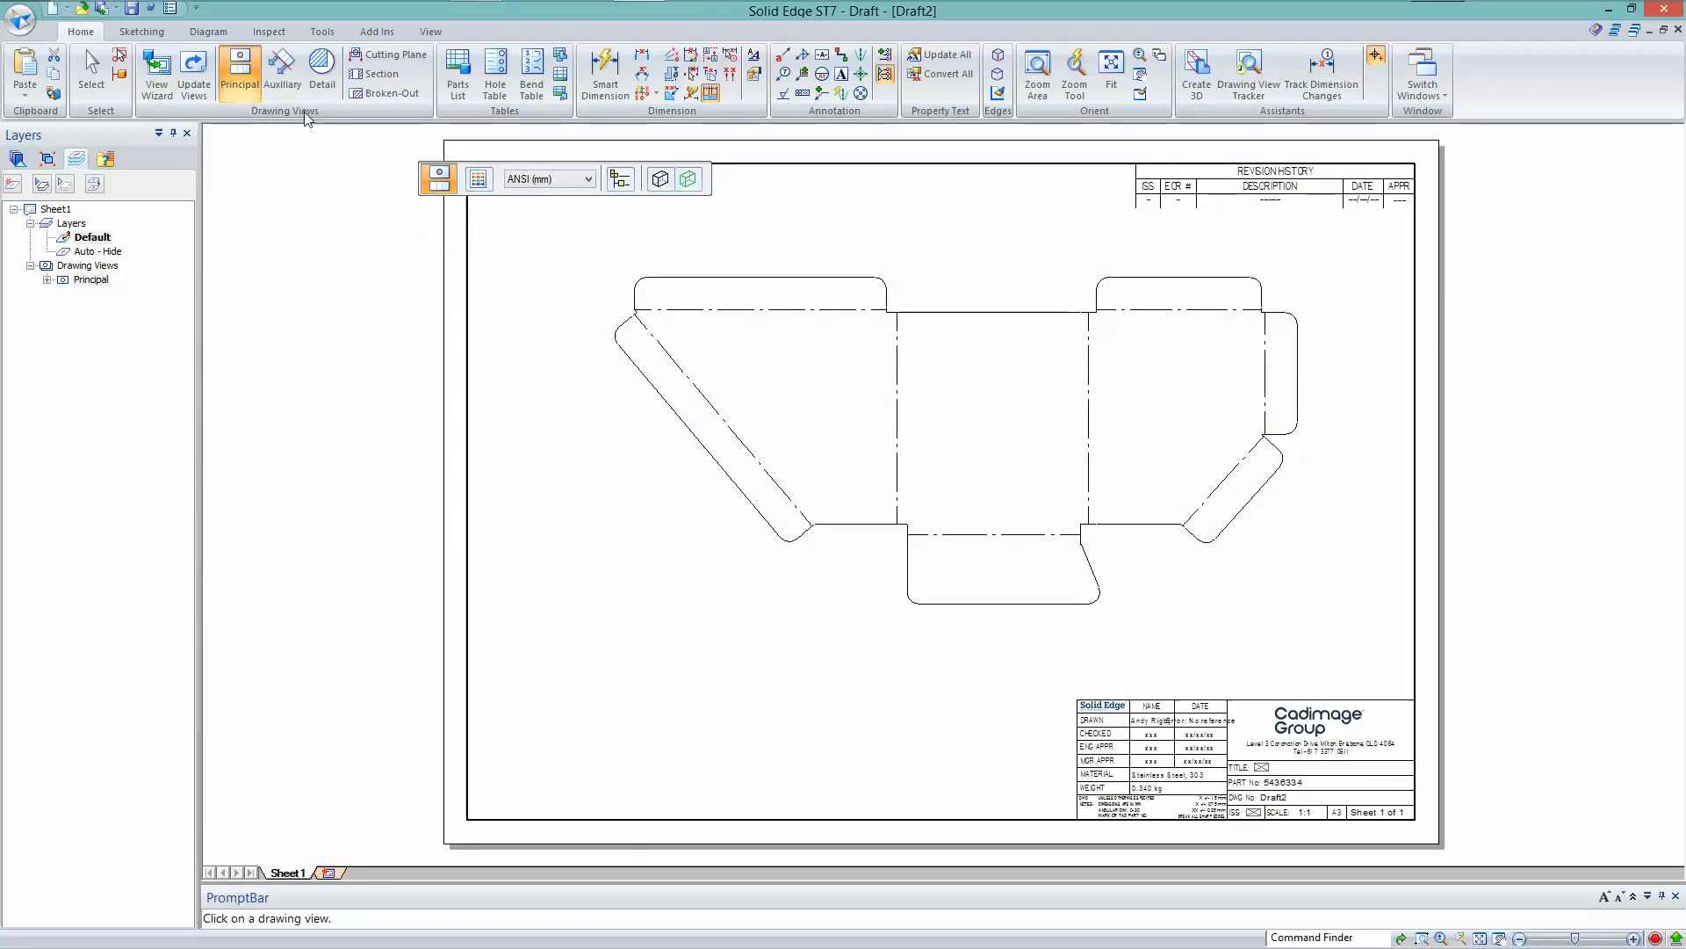
# Start a new drawing view of 5436334.par with a trimetric orientation and shading with edges
pyautogui.click(157, 75)
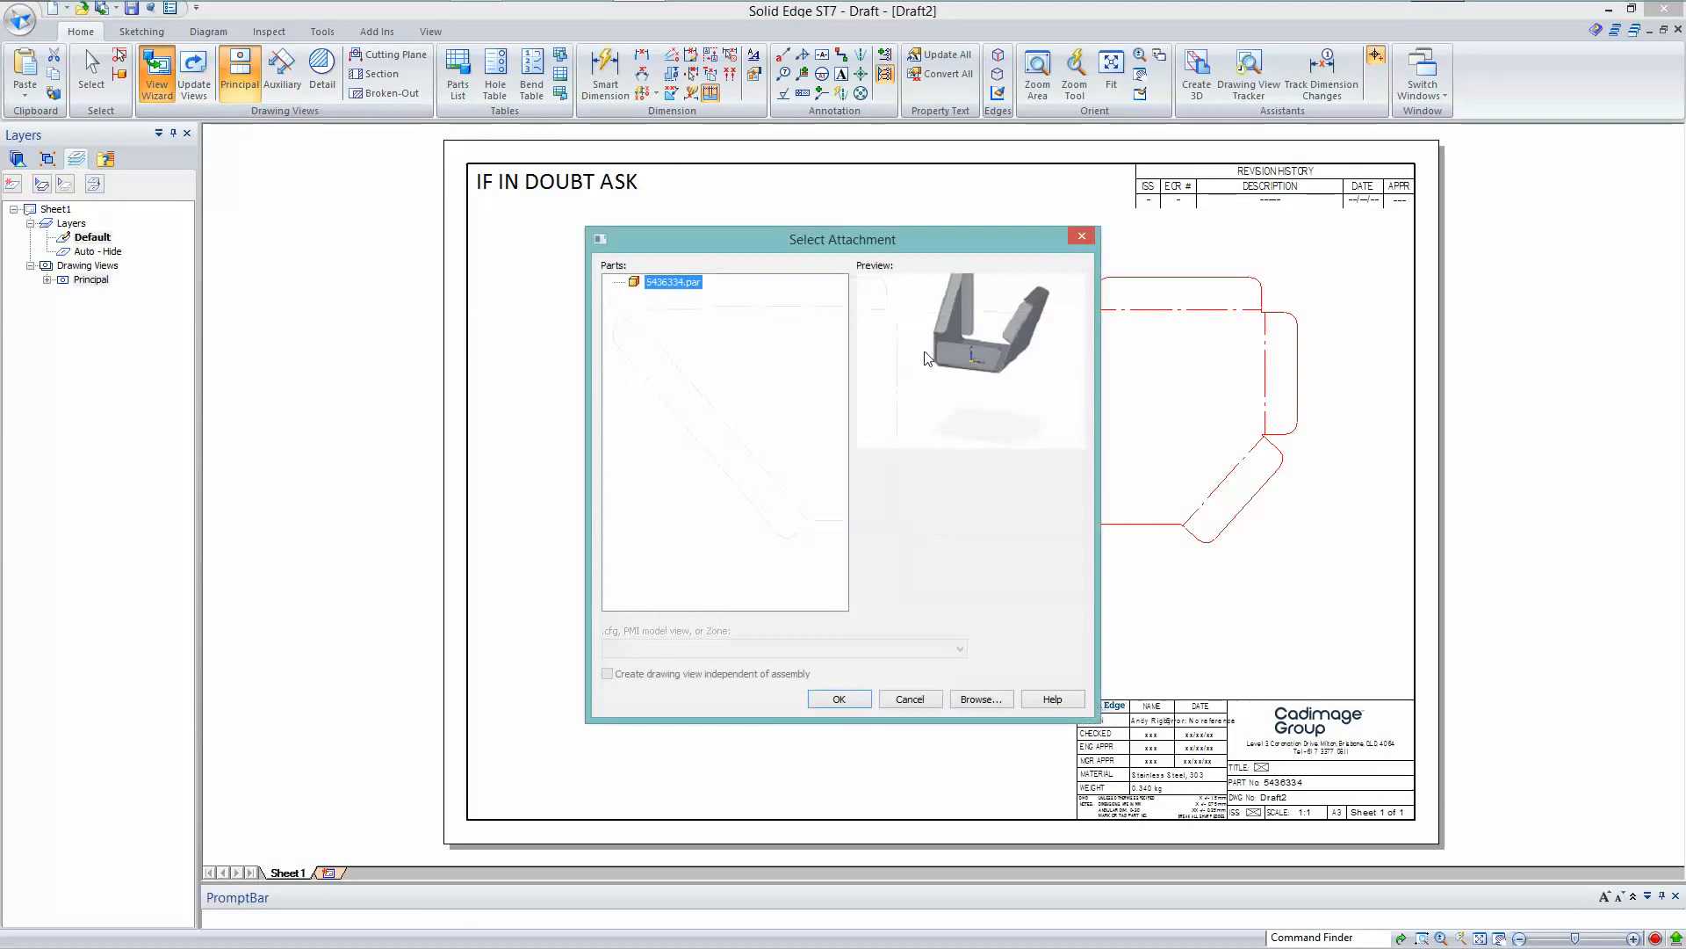
pyautogui.click(839, 700)
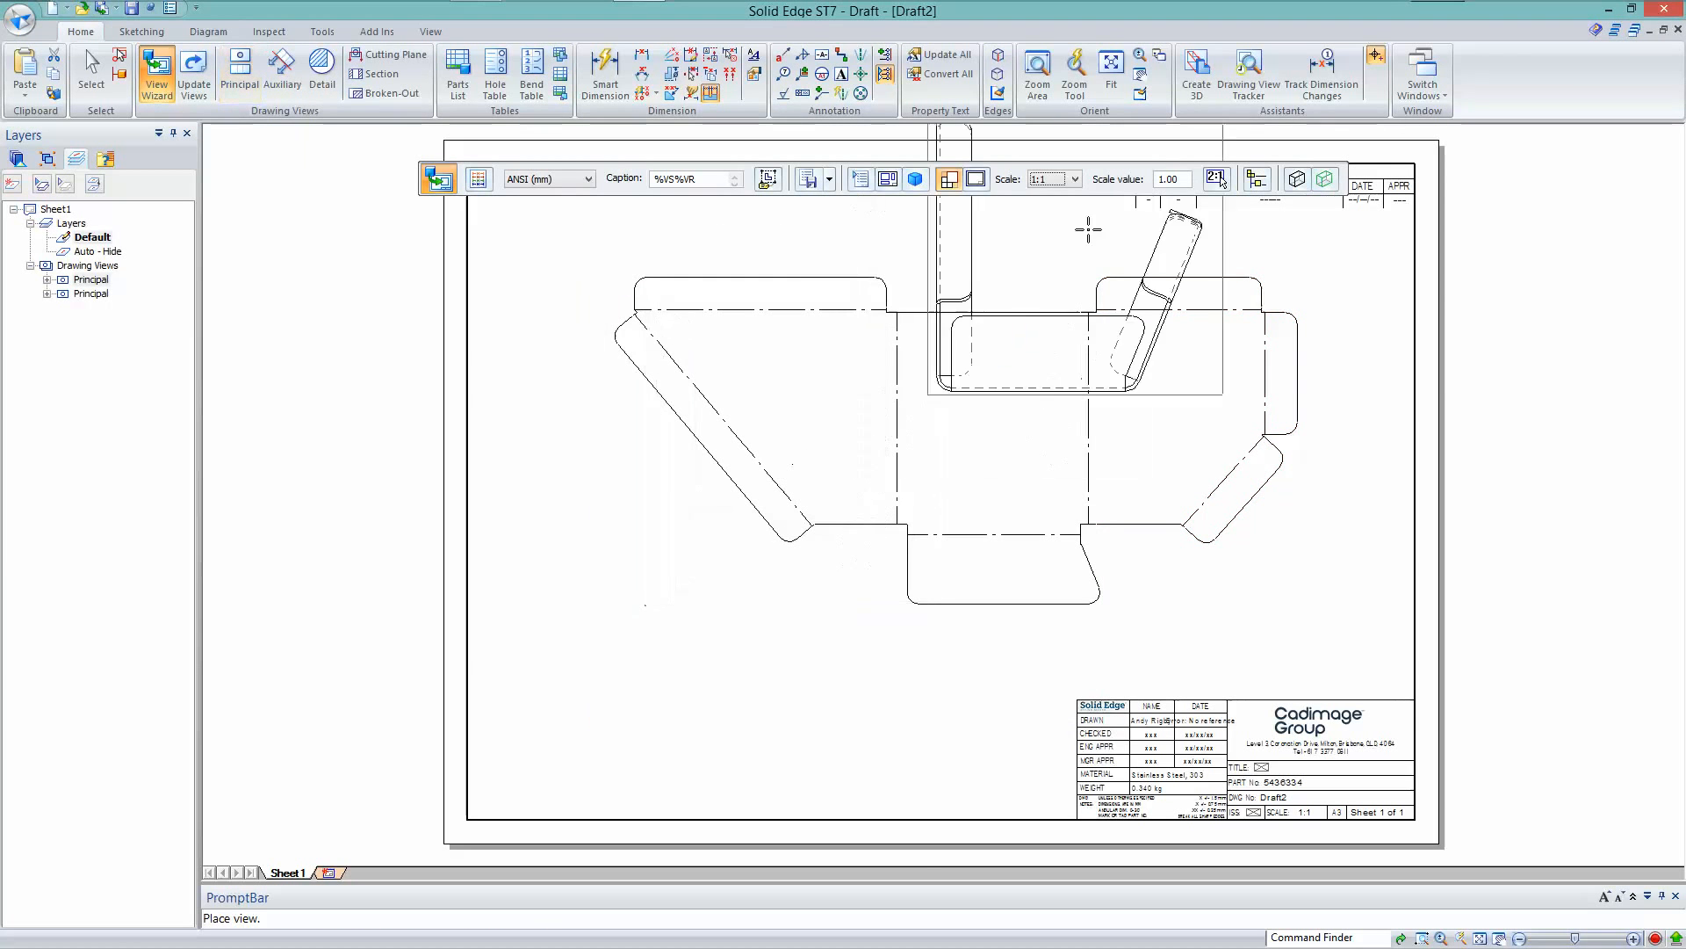
pyautogui.click(918, 180)
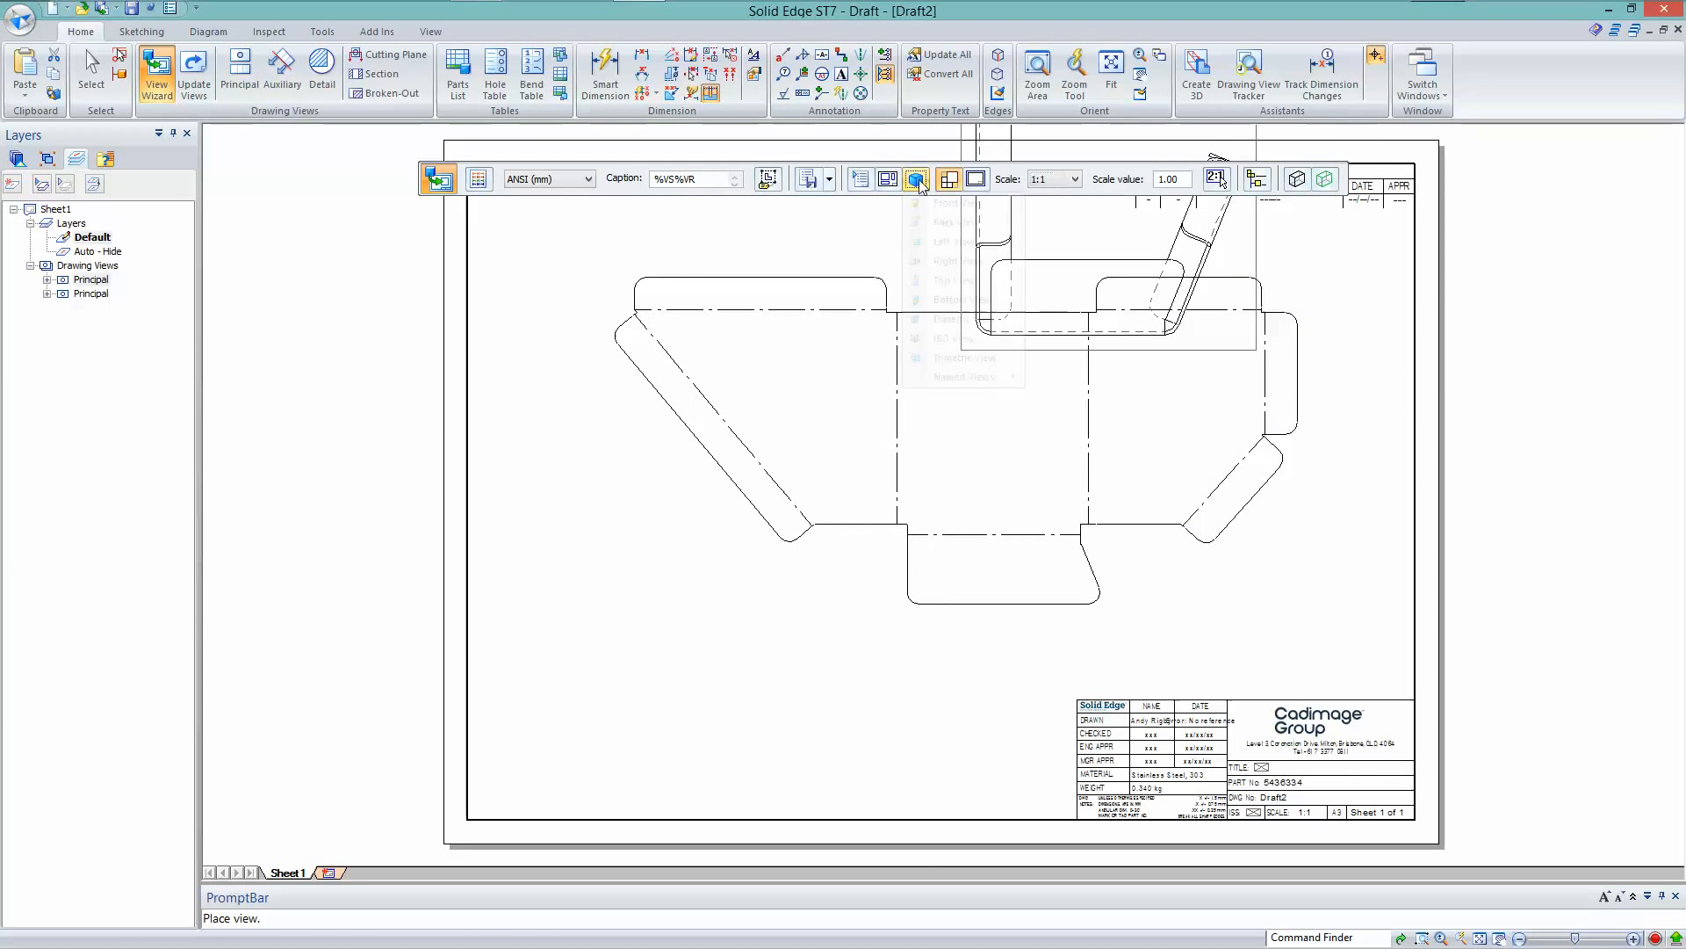
pyautogui.click(964, 357)
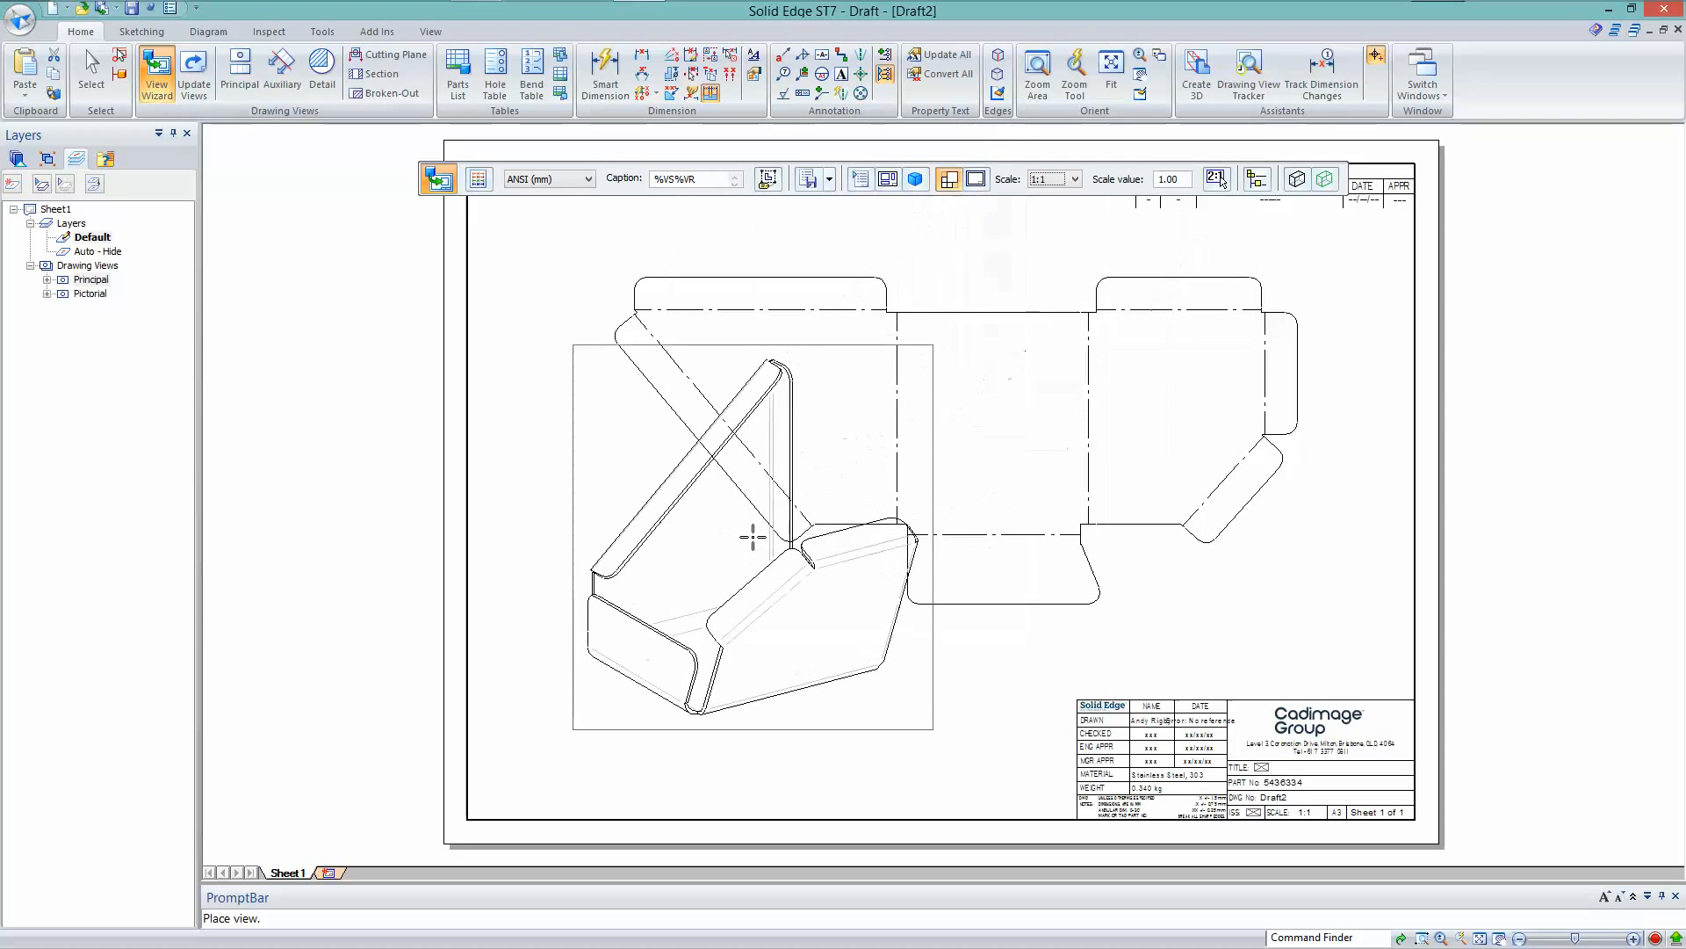
pyautogui.click(1297, 179)
pyautogui.click(1309, 274)
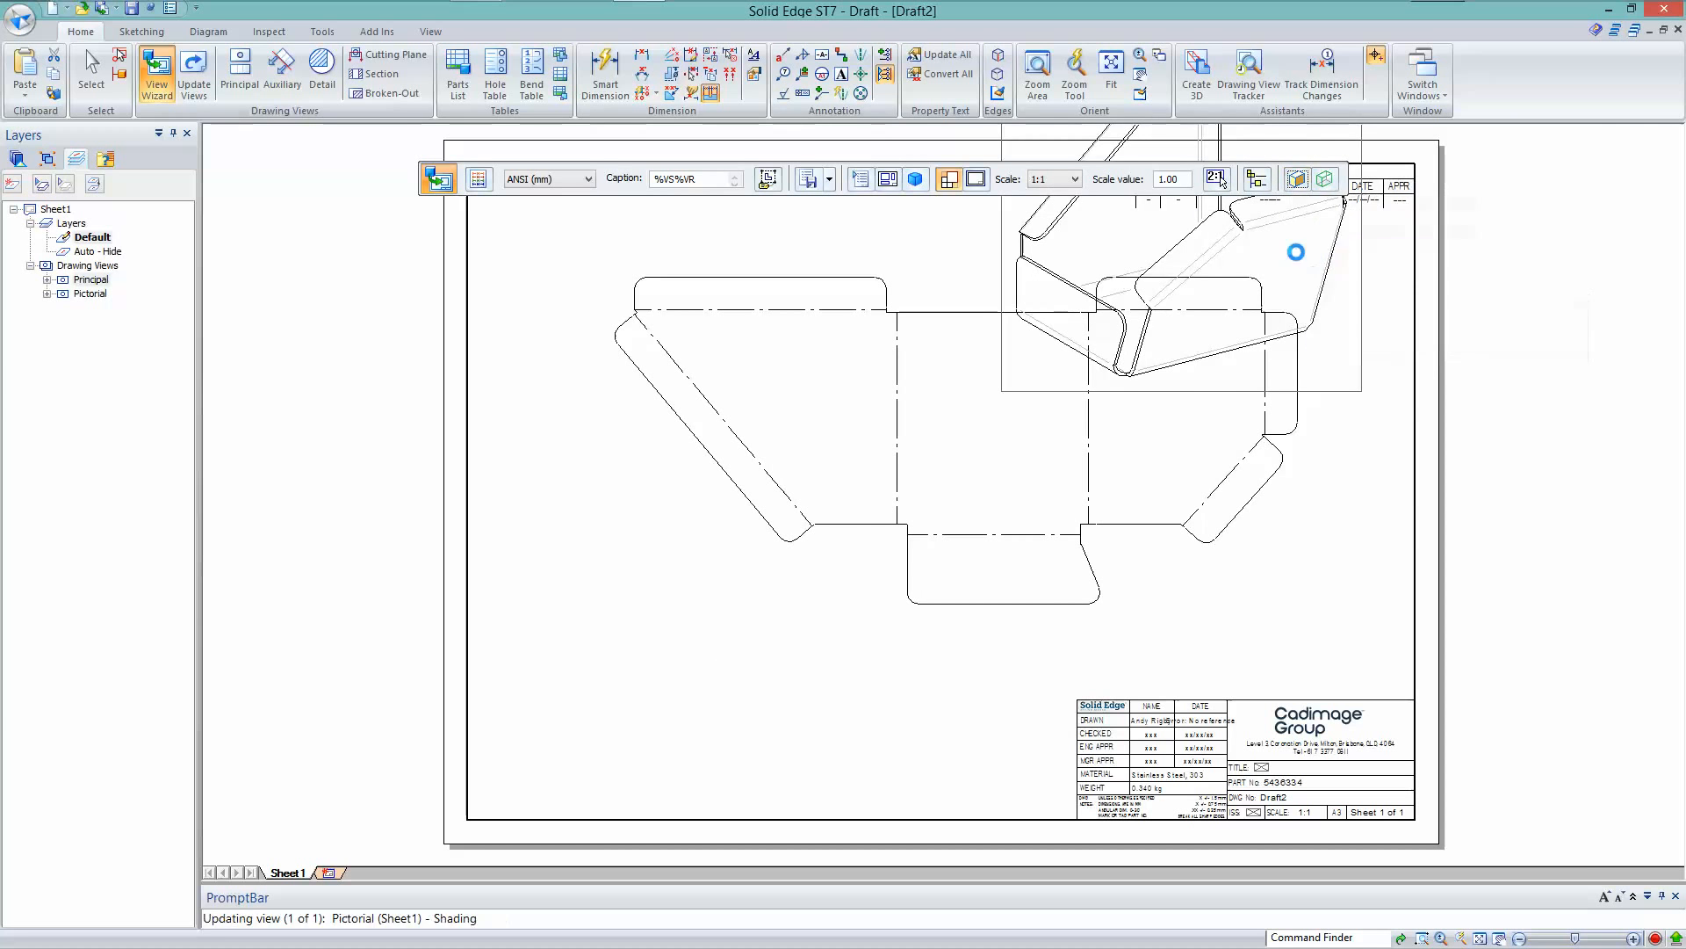
# Set the shaded trimetric view's scale to 1:2 and place it just above the title block
pyautogui.click(1073, 179)
pyautogui.click(1054, 264)
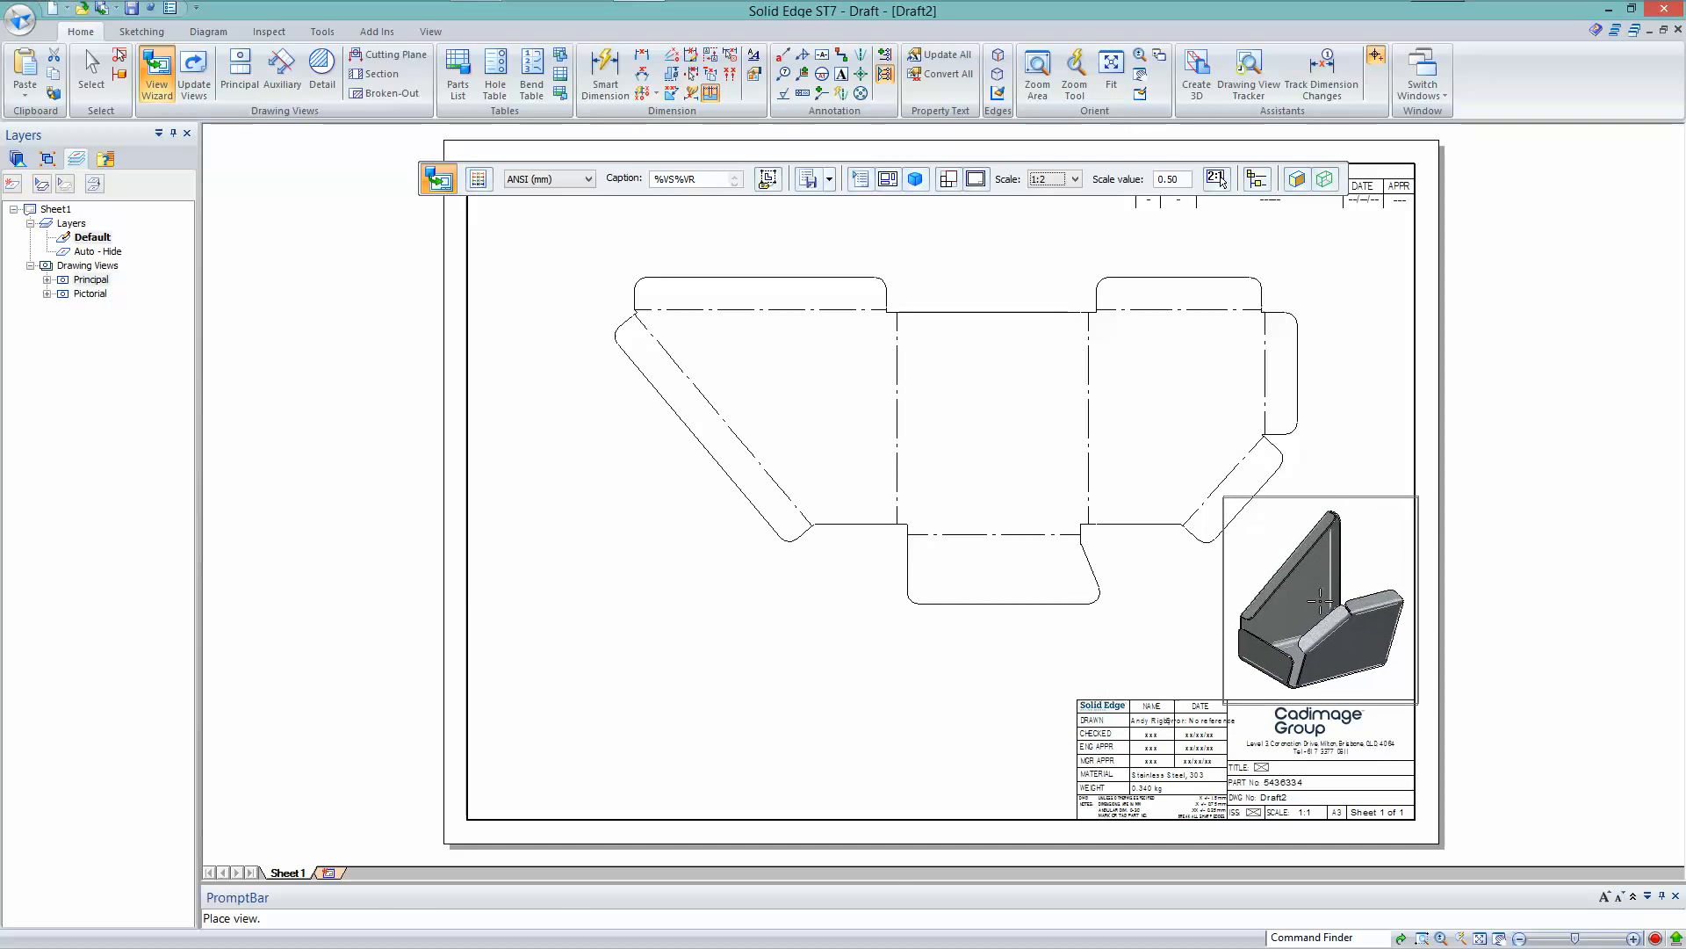
pyautogui.click(1320, 603)
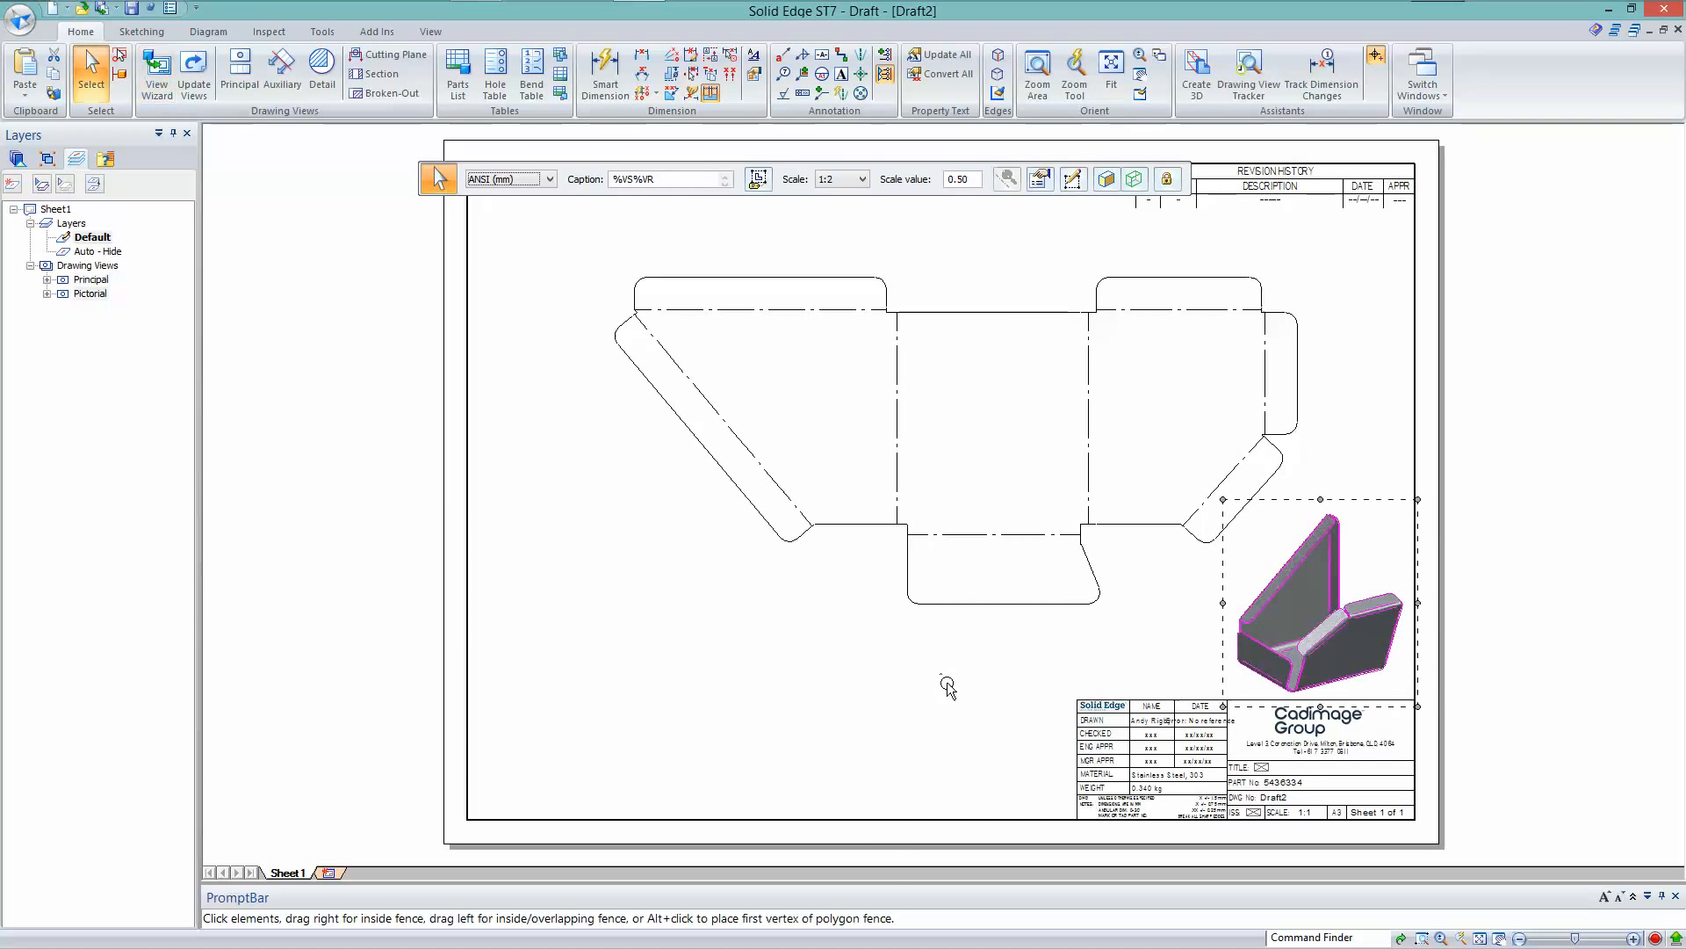
pyautogui.click(1473, 397)
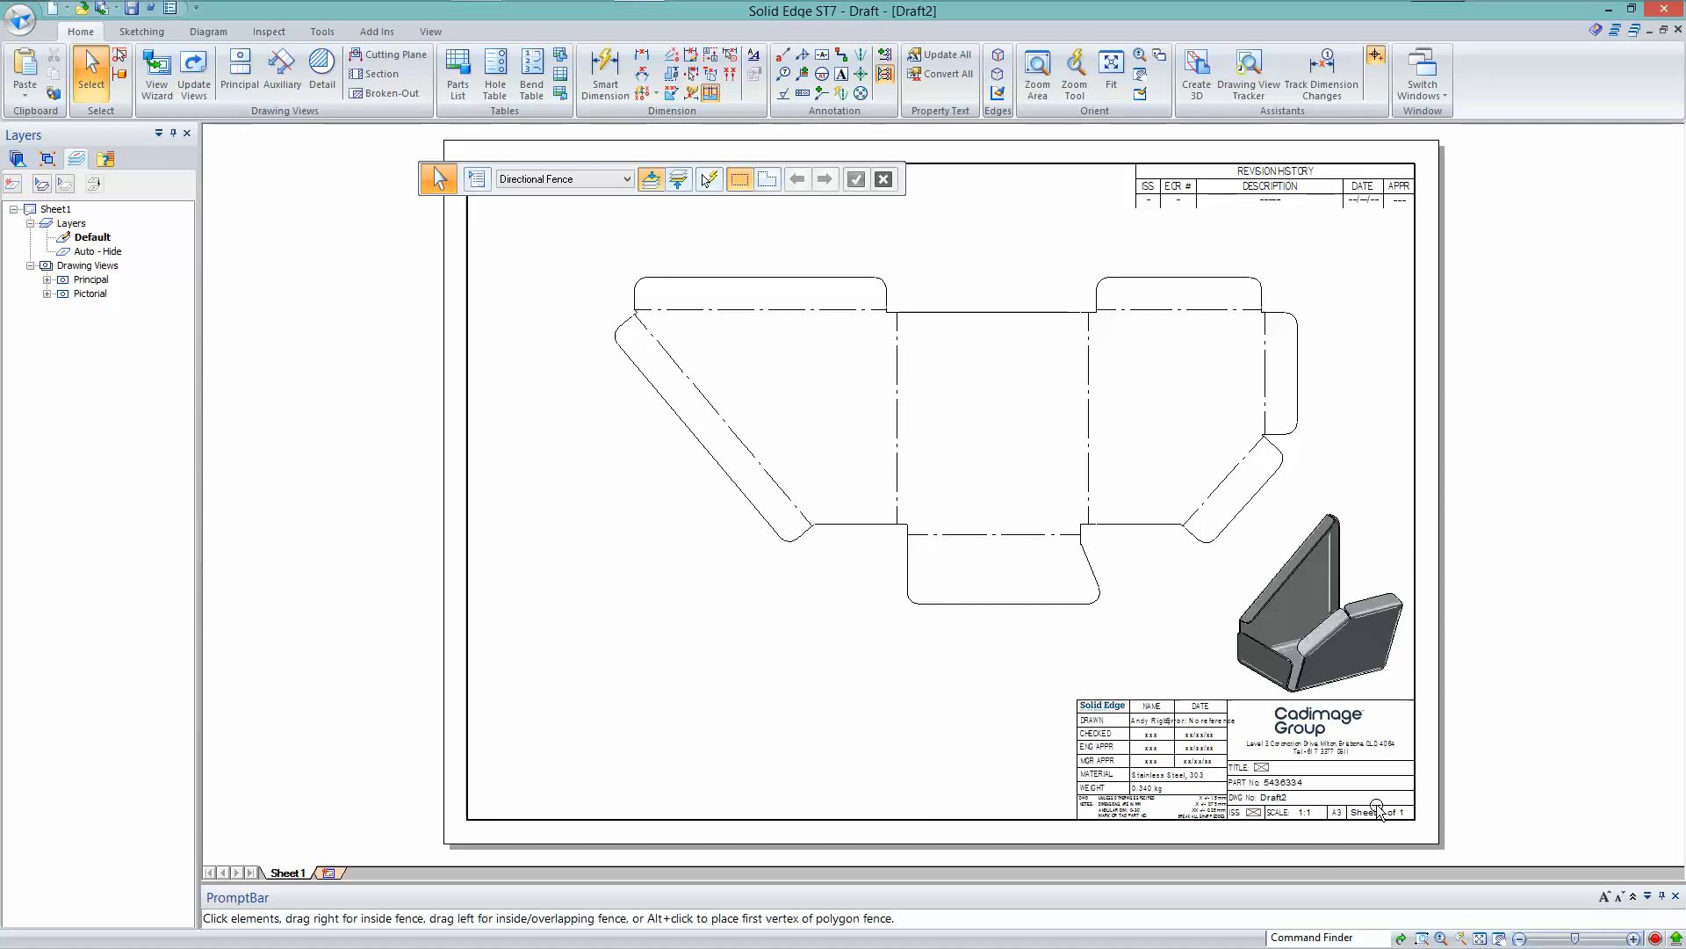
# Save the drawing as 5436334.dft in the Helicopter folder
pyautogui.keyDown('alt'); pyautogui.moveTo(1376, 806); pyautogui.dragTo(1459, 837, button='middle'); pyautogui.keyUp('alt')
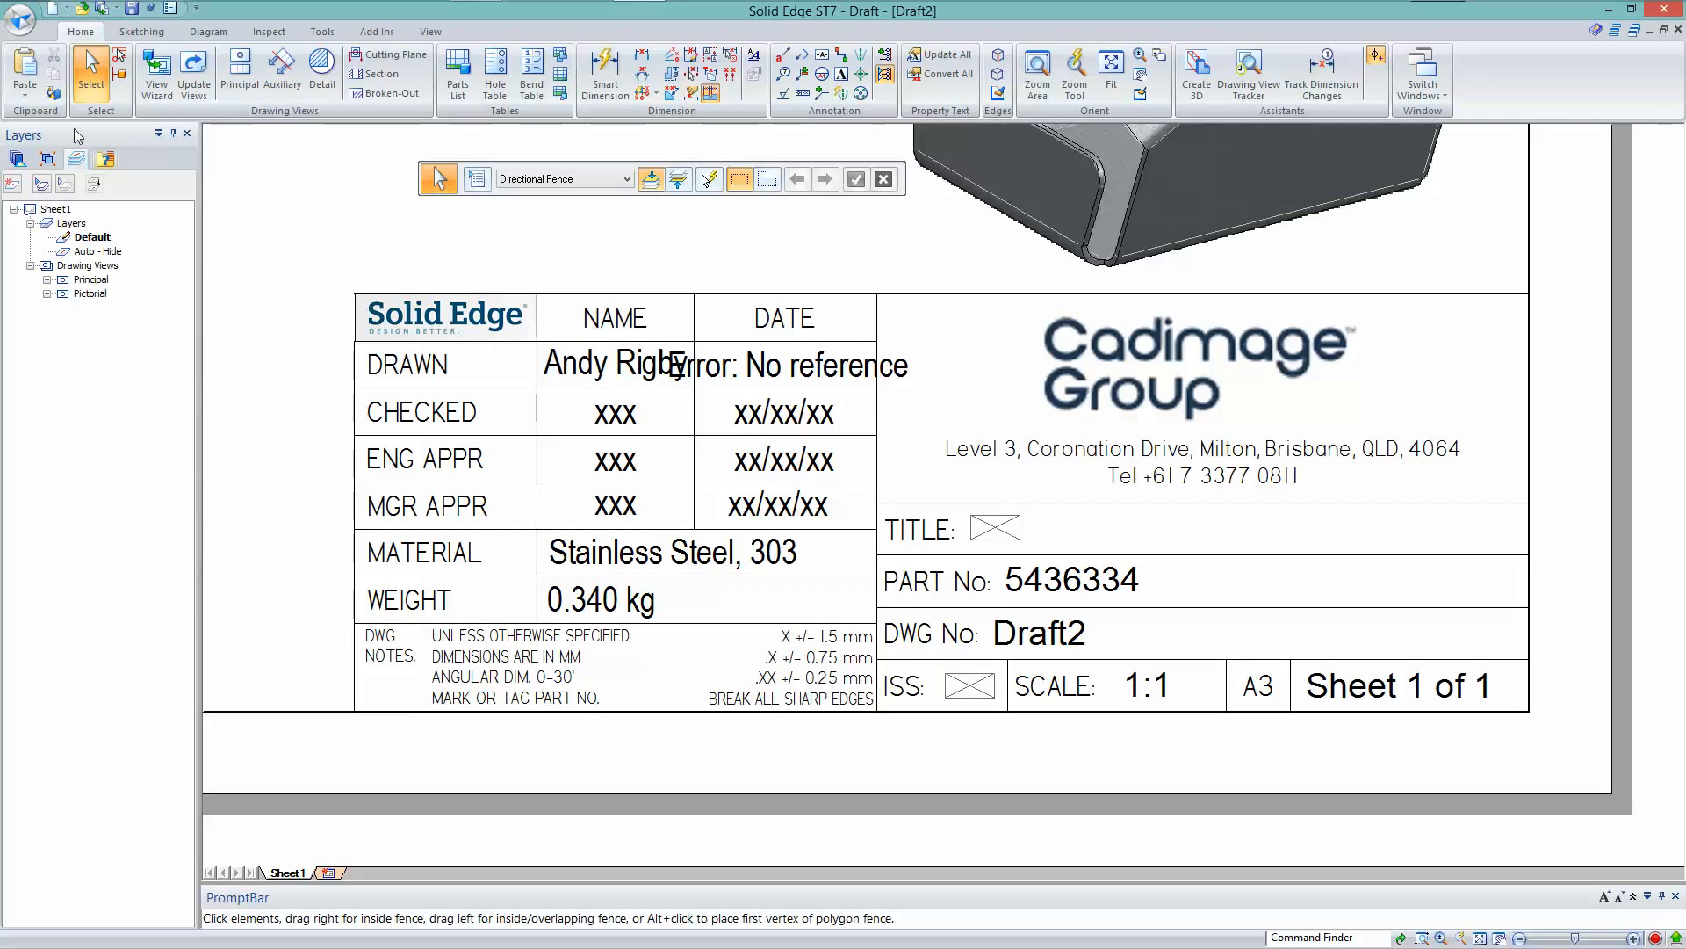
pyautogui.click(132, 8)
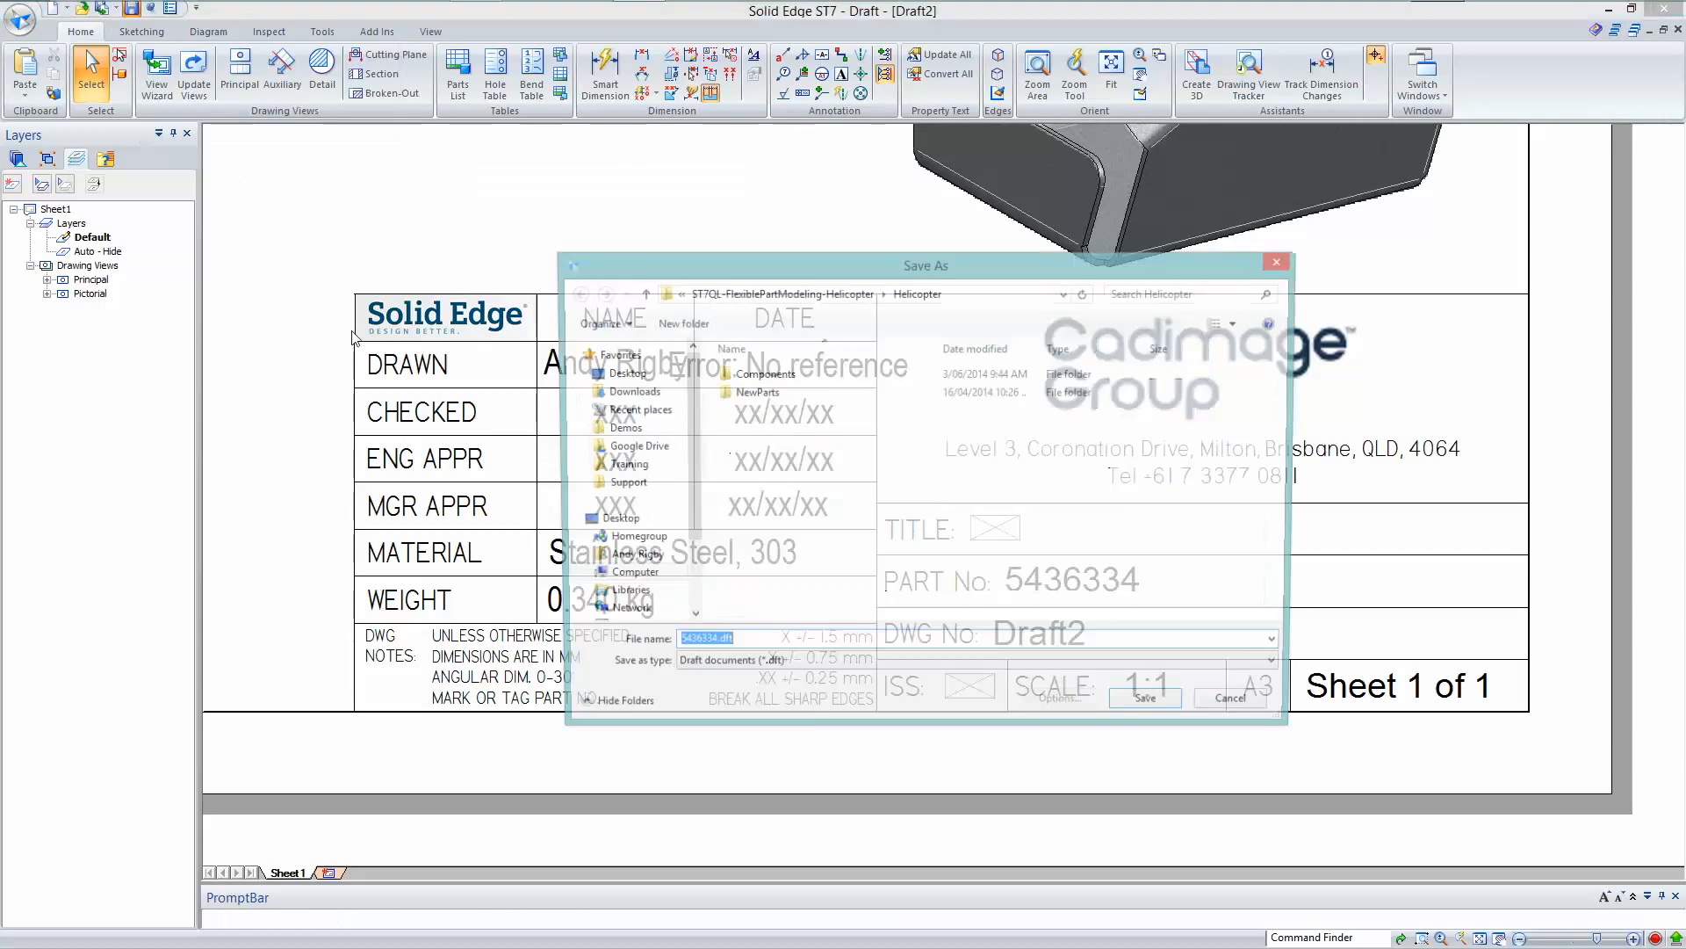
pyautogui.click(1133, 708)
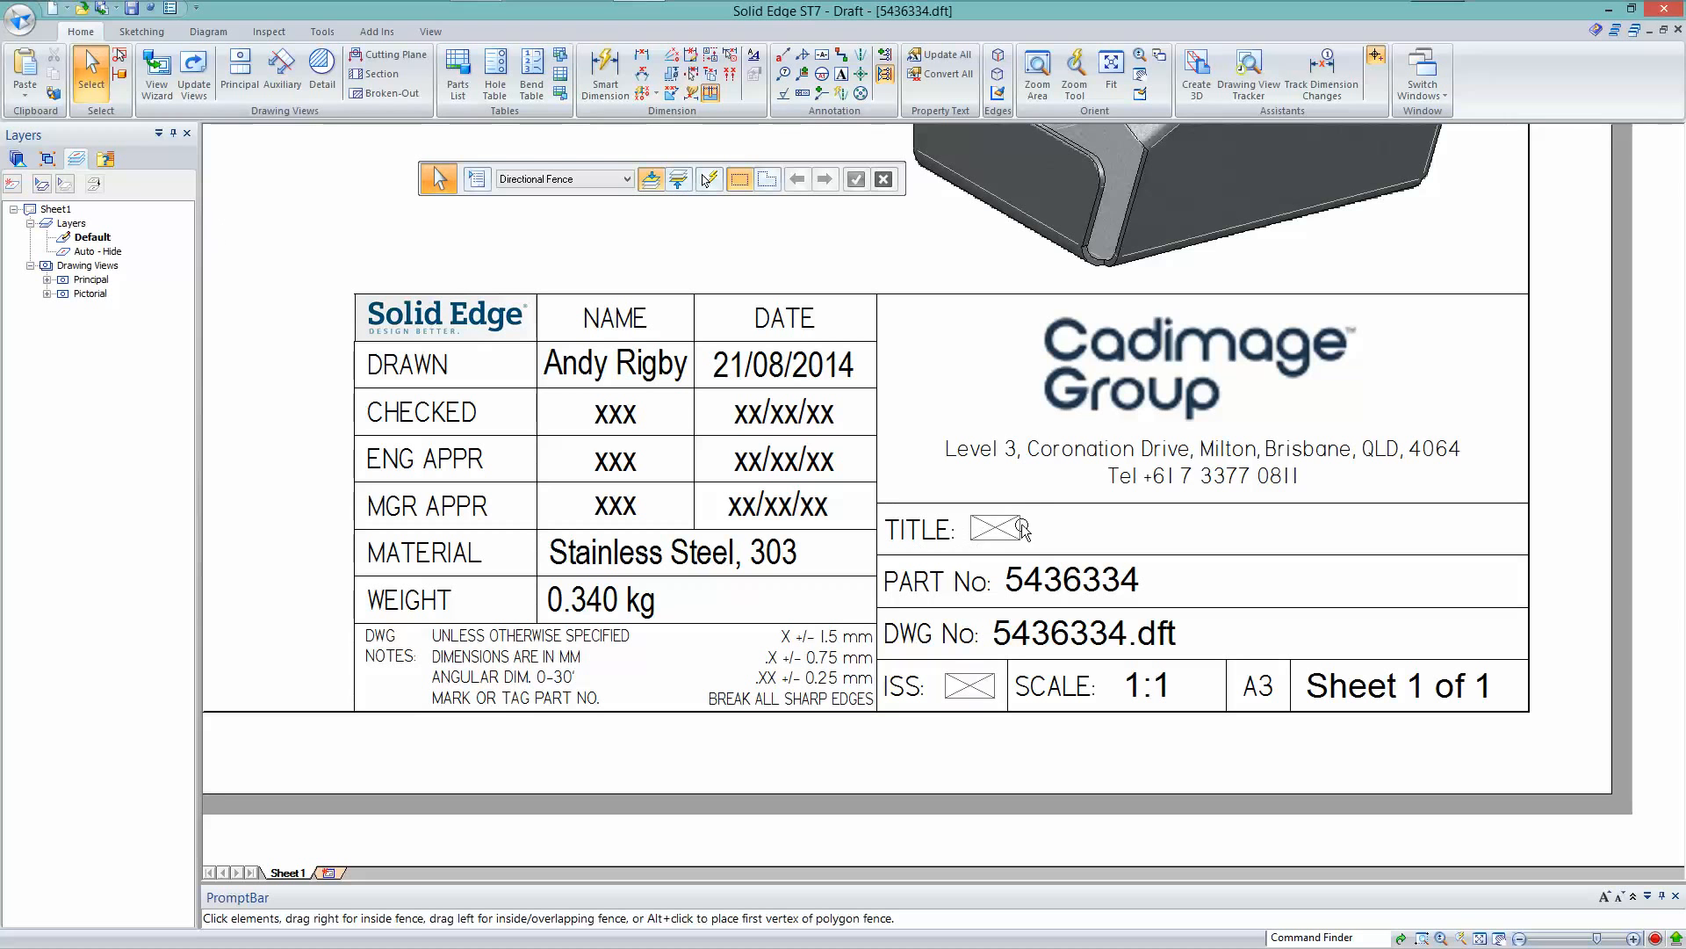
# Set the title of 5436334.par to "Skid Susupension bracket" in the Property Manager
pyautogui.click(22, 27)
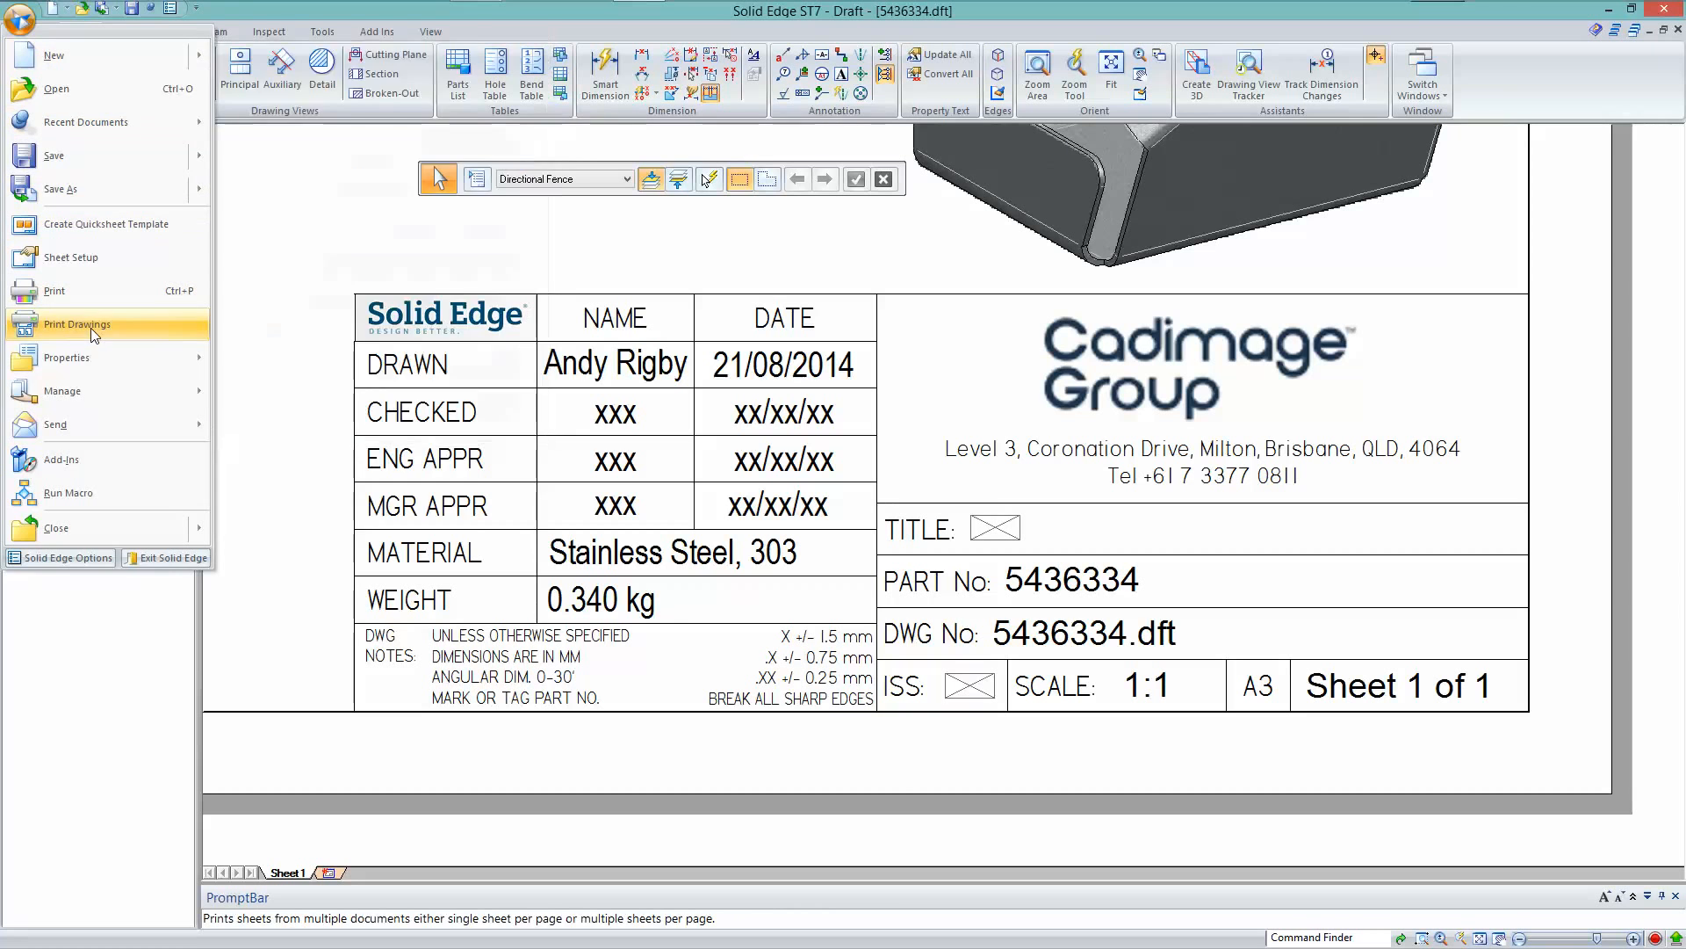
pyautogui.moveTo(91, 357)
pyautogui.click(325, 175)
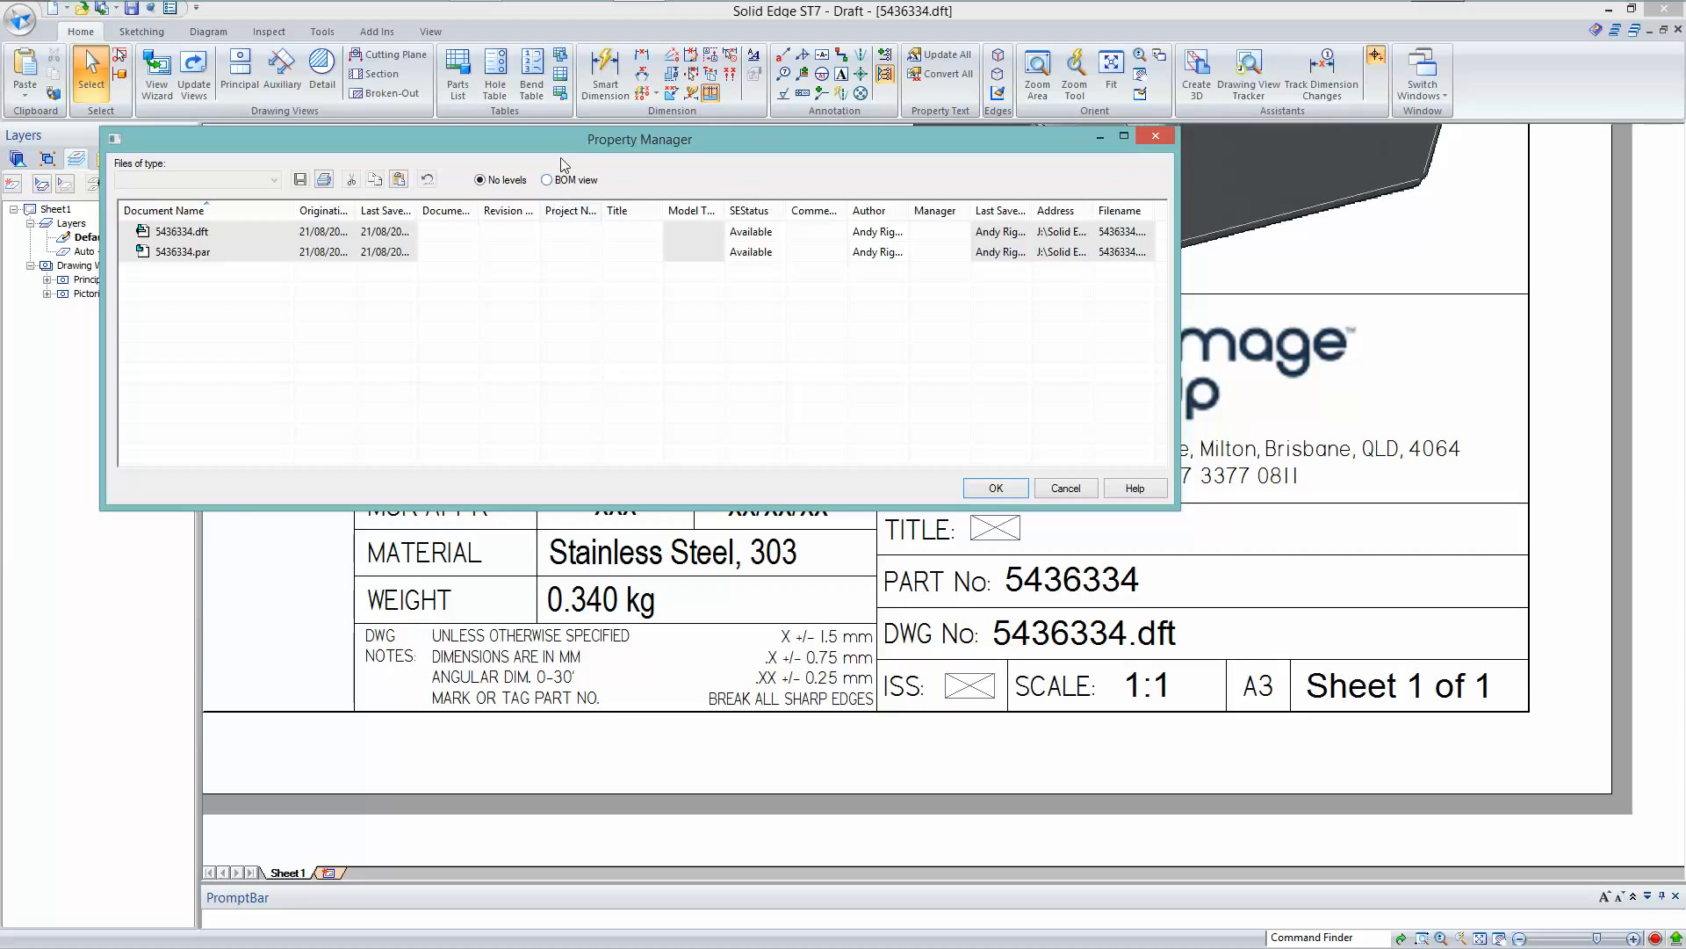
pyautogui.moveTo(553, 138); pyautogui.dragTo(541, 49)
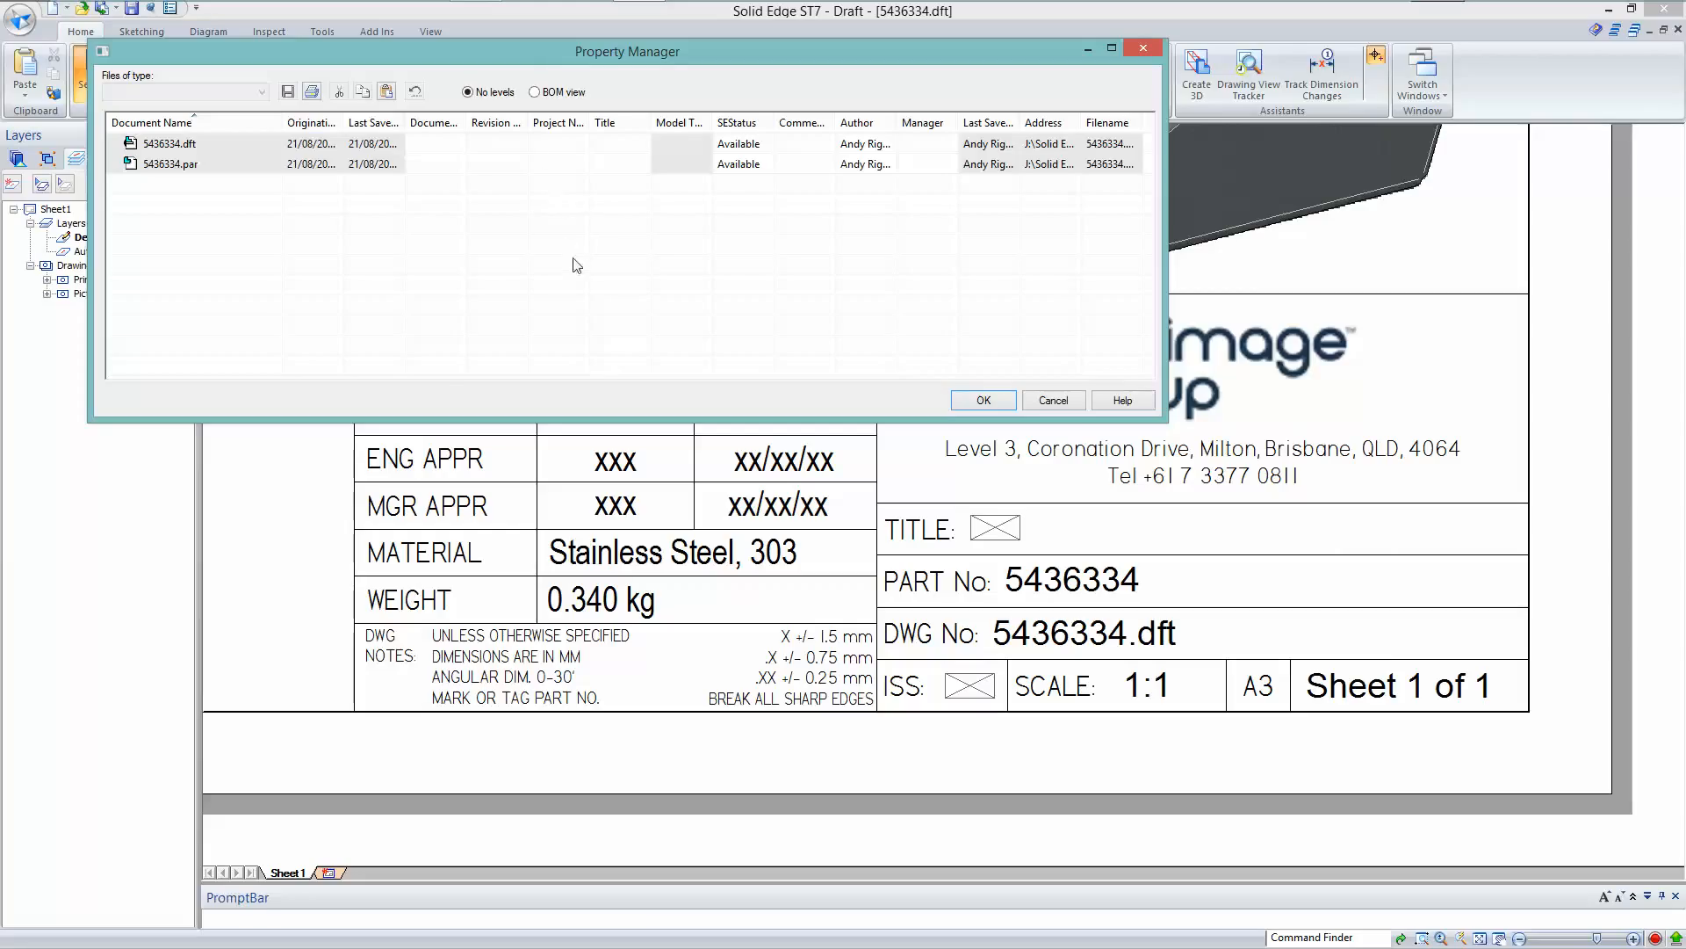
pyautogui.click(621, 169)
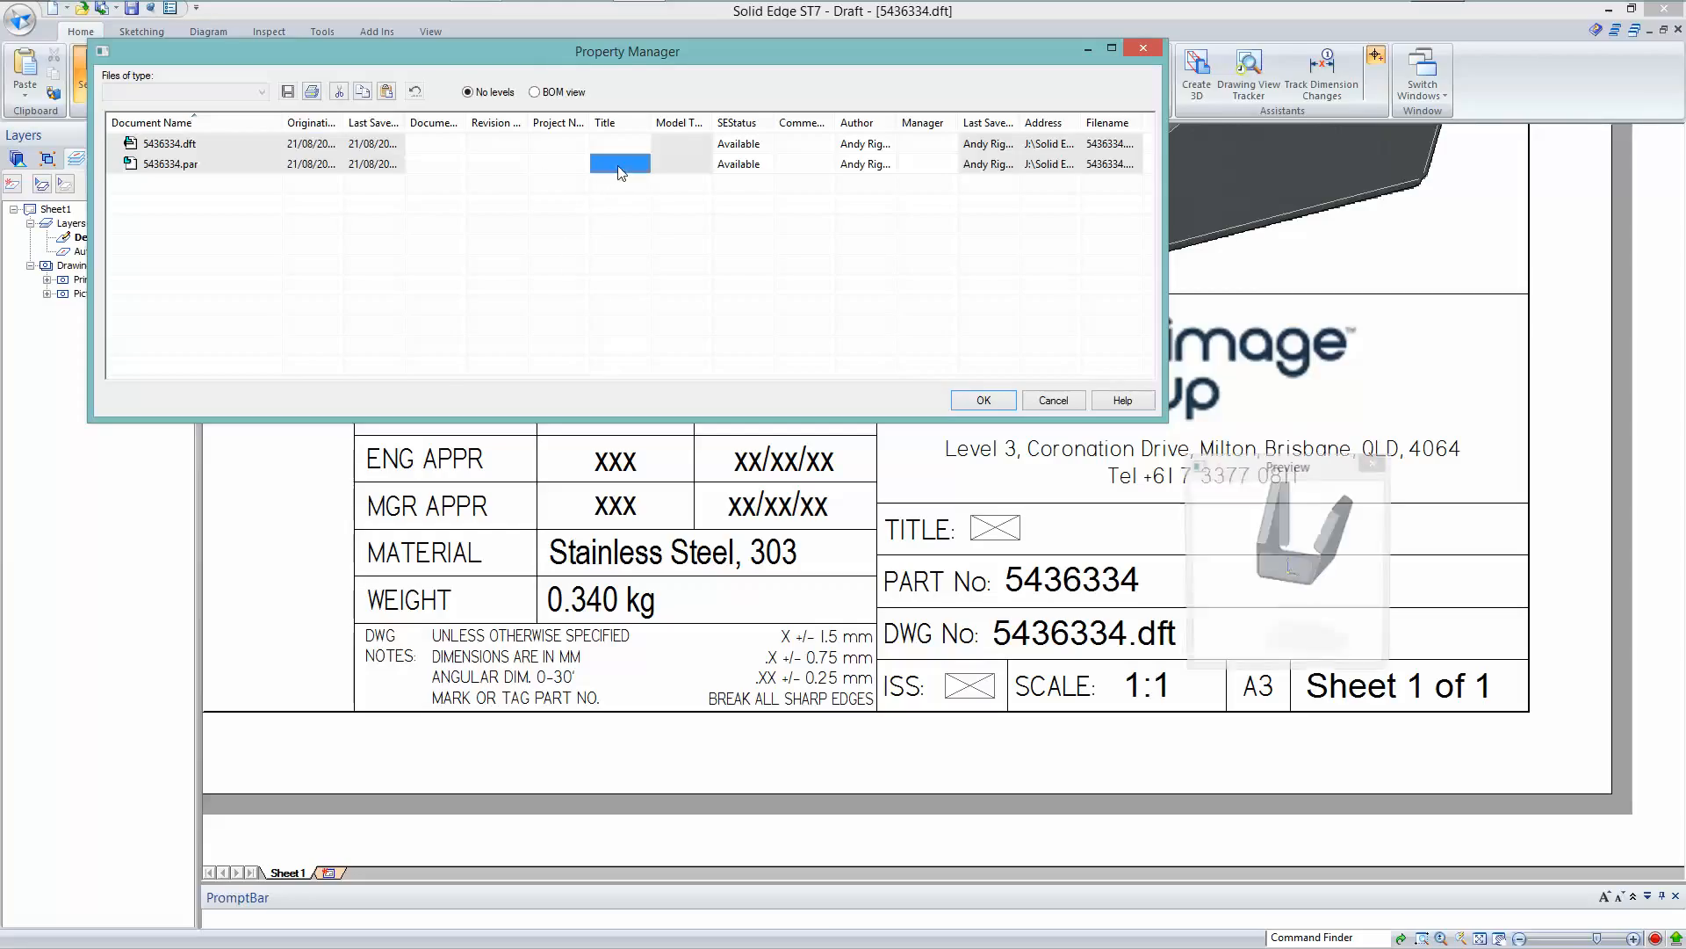
pyautogui.click(621, 166)
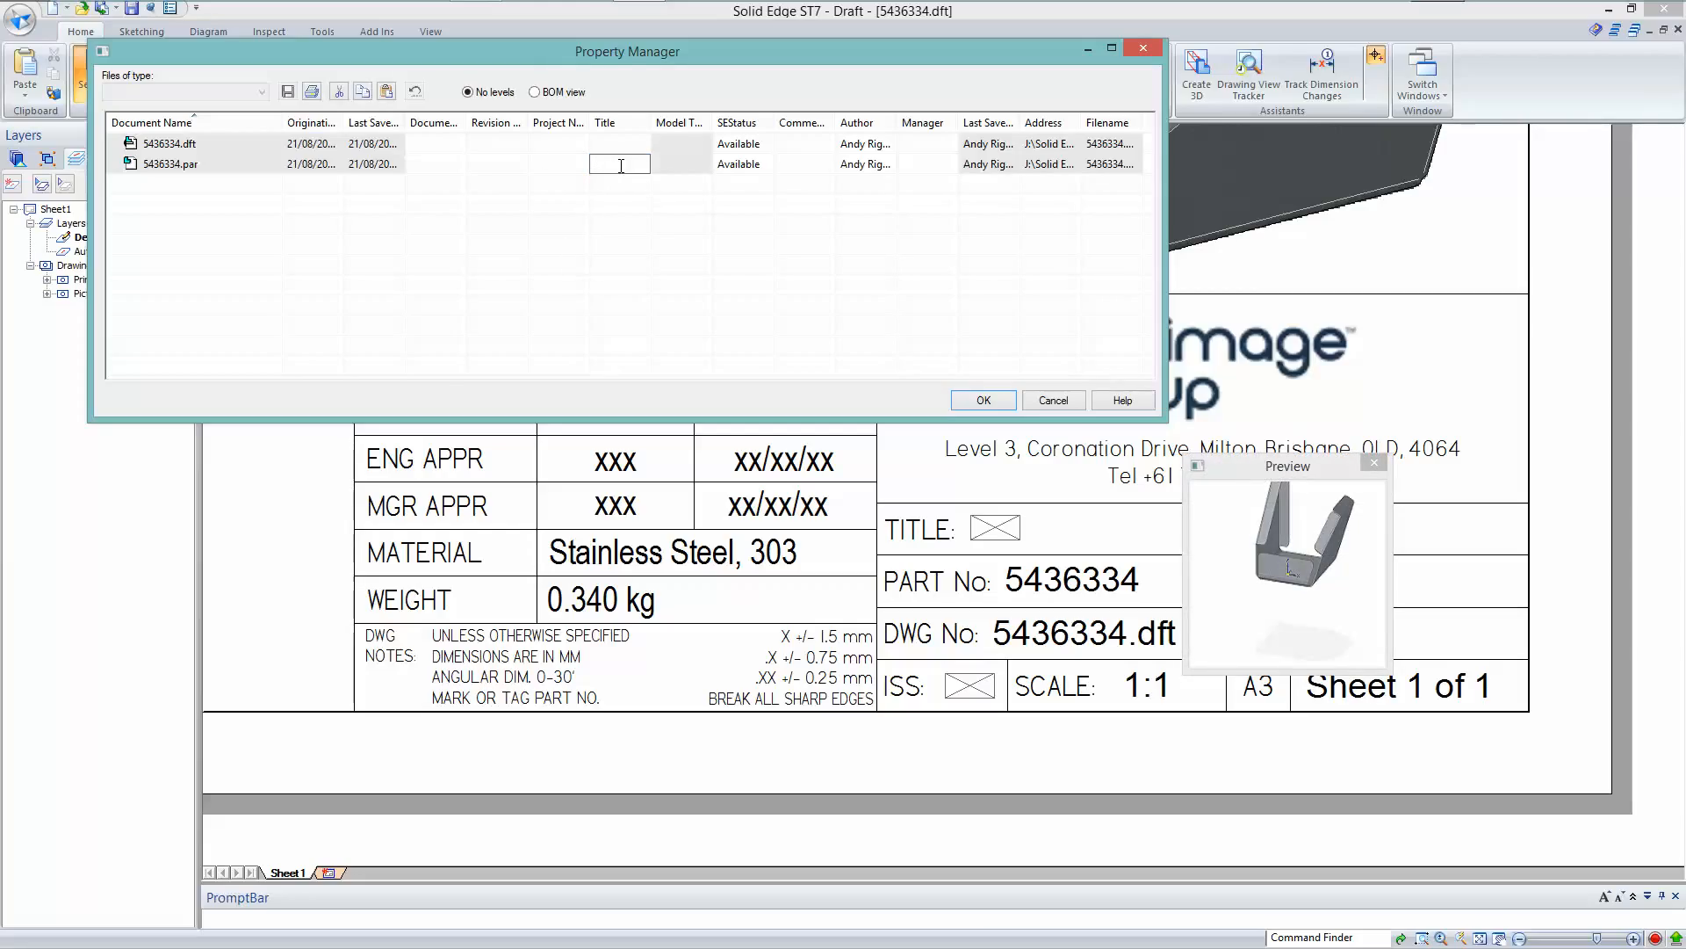
pyautogui.write('Ski')
pyautogui.write('d')
pyautogui.write(' Suspensio')
pyautogui.write('n bracket')
pyautogui.press('Tab')
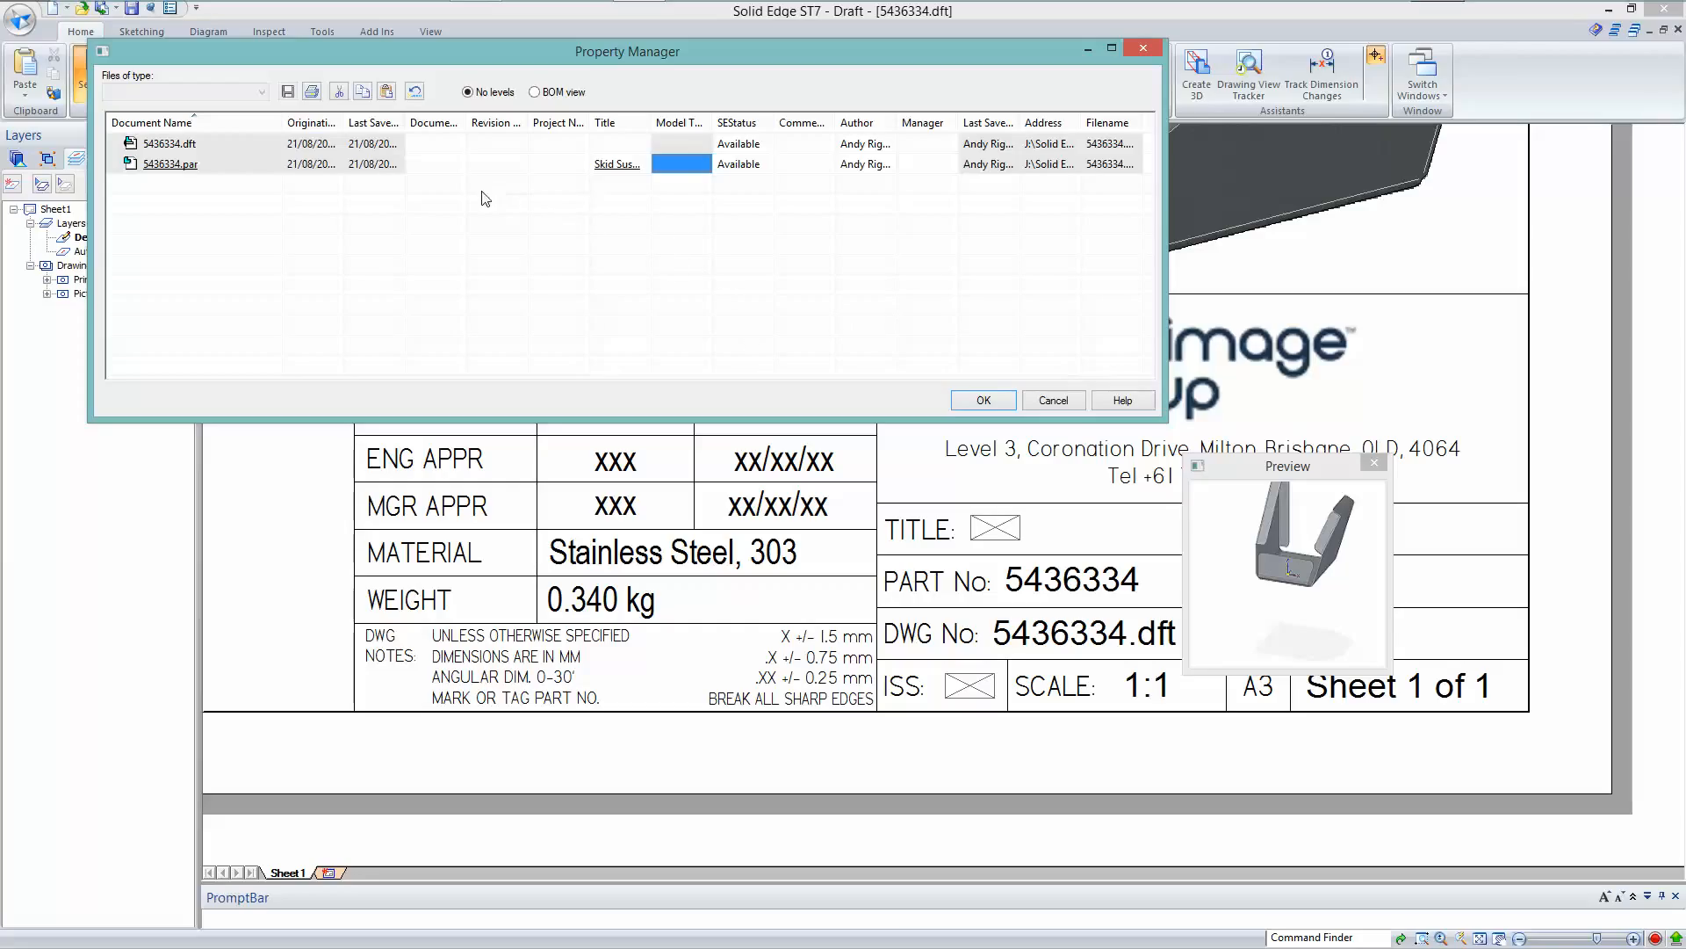
# Set the revision of 5436334.par to A and apply the property changes to the title block
pyautogui.click(502, 171)
pyautogui.write('A')
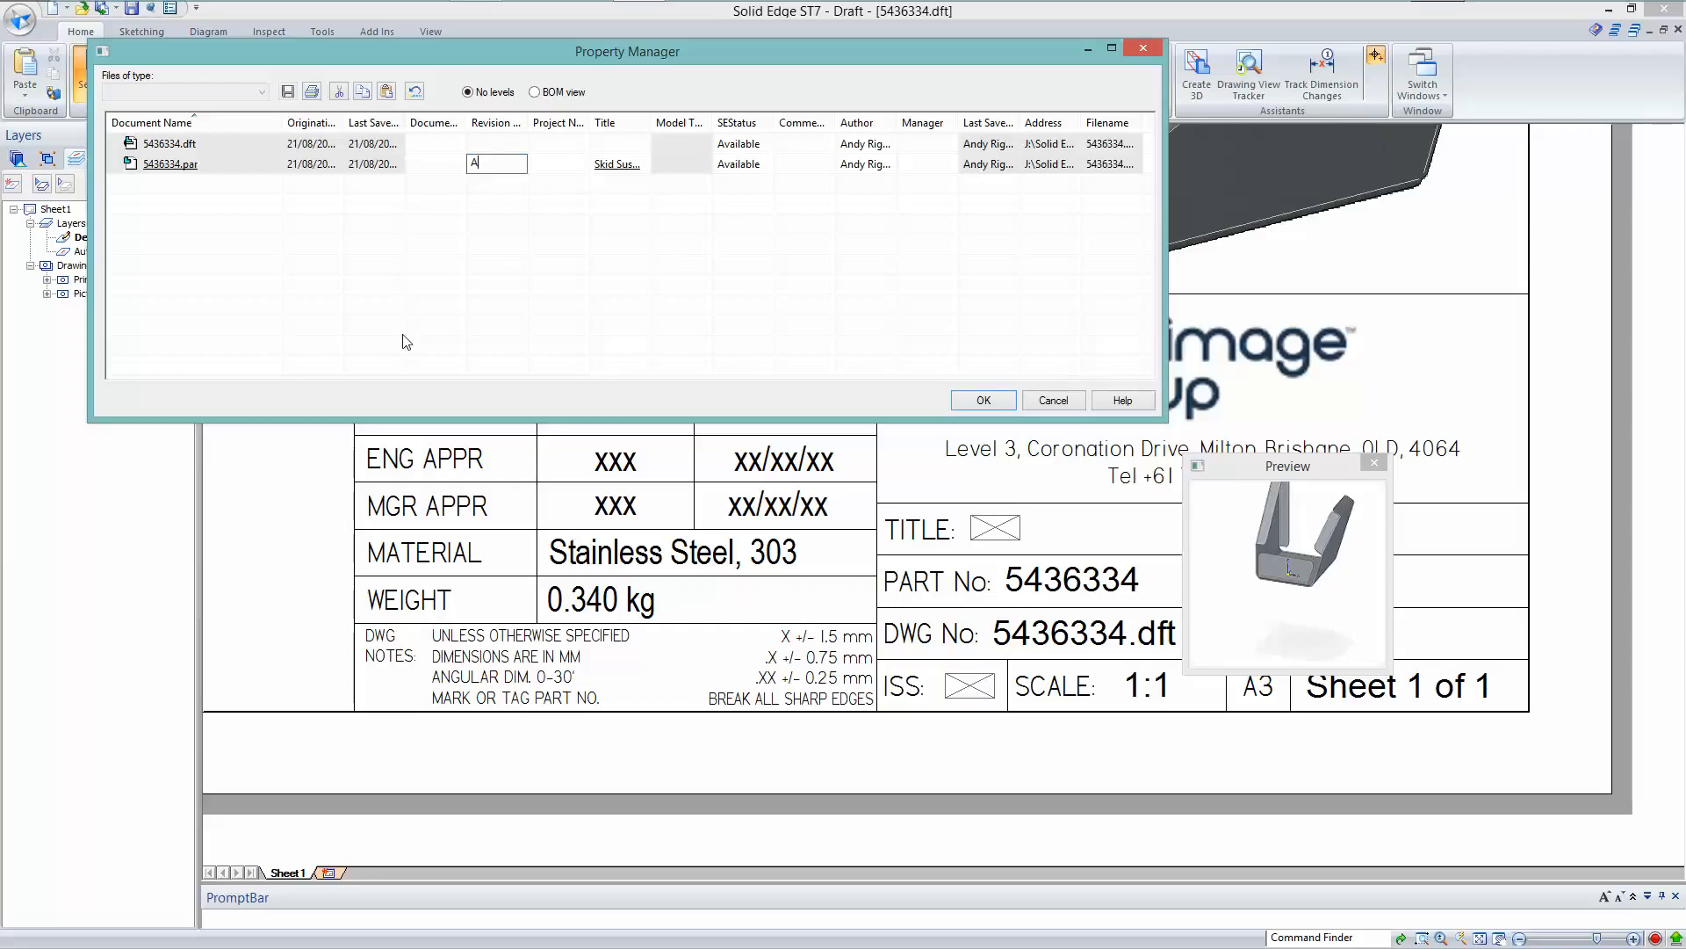
pyautogui.press('Tab')
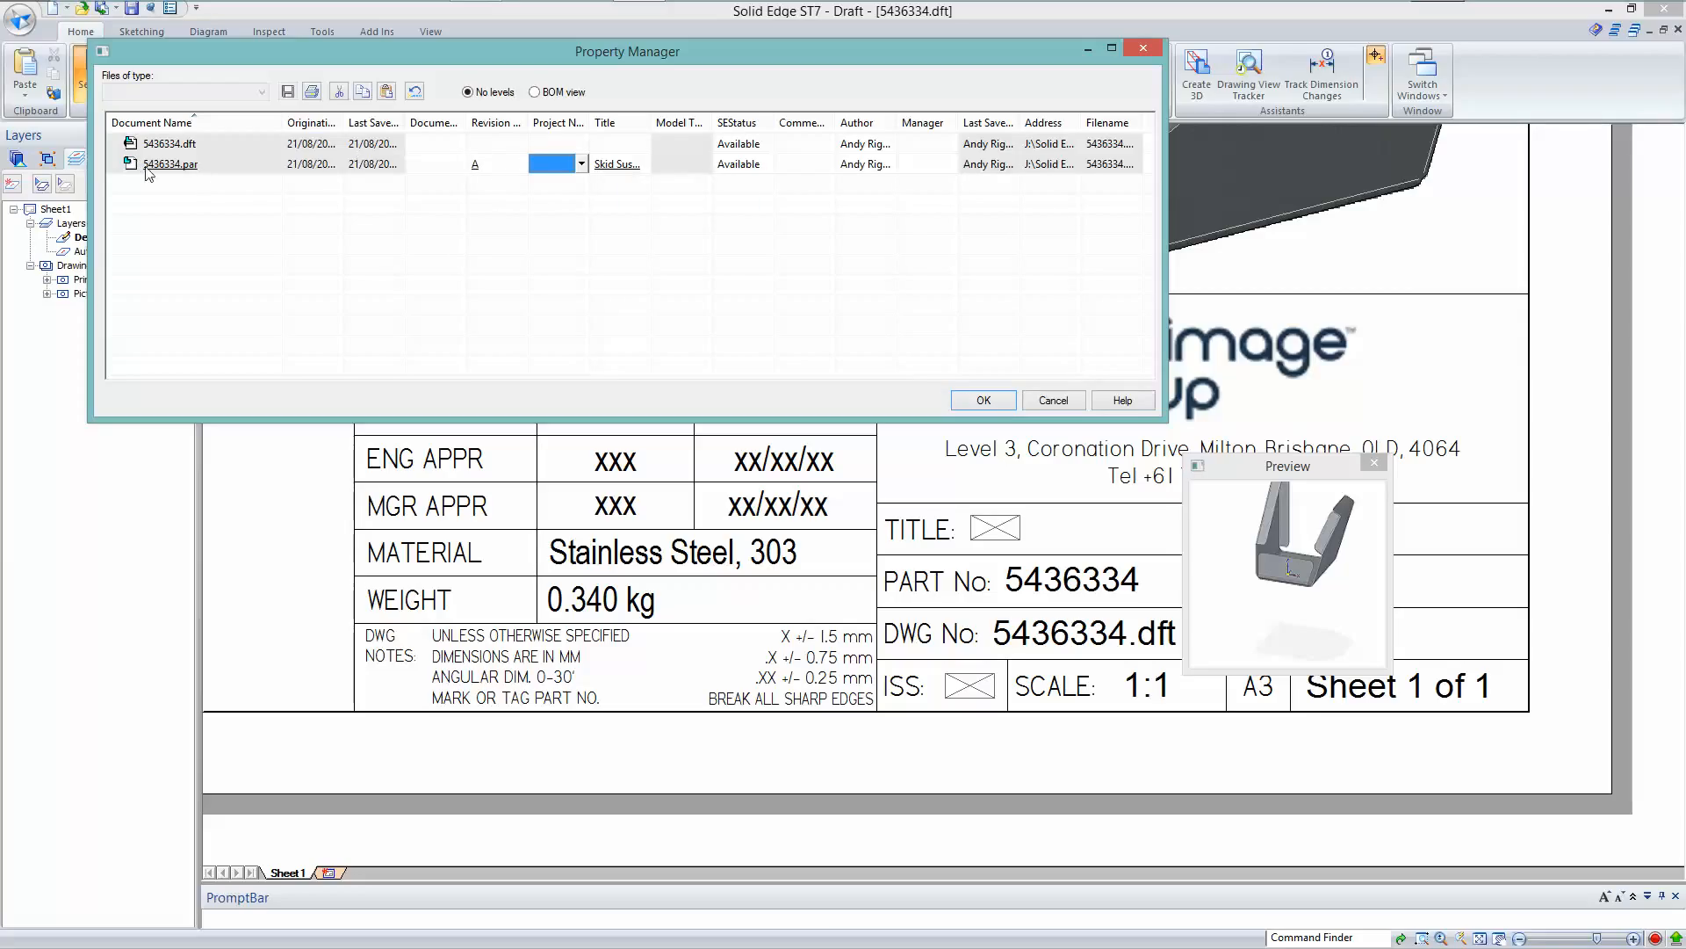
pyautogui.click(1006, 402)
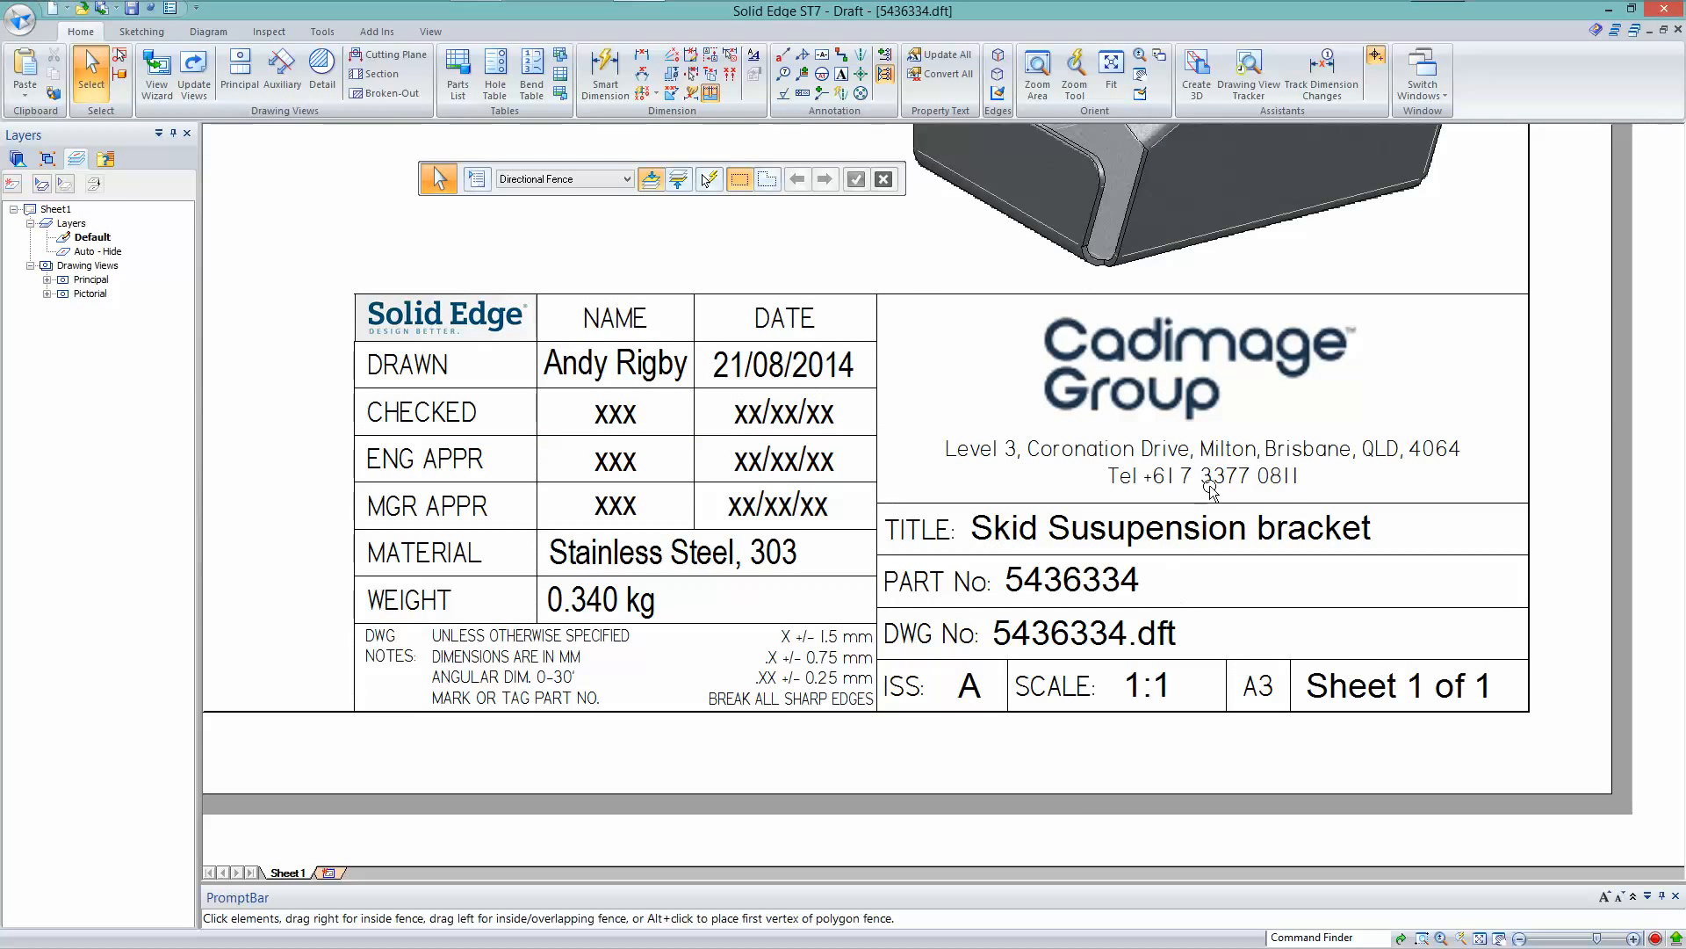
# Add stacked horizontal dimensions above the flat pattern from its leftmost corner to each of the three vertical bend lines
pyautogui.middleClick(1585, 507)
pyautogui.middleClick(1584, 507)
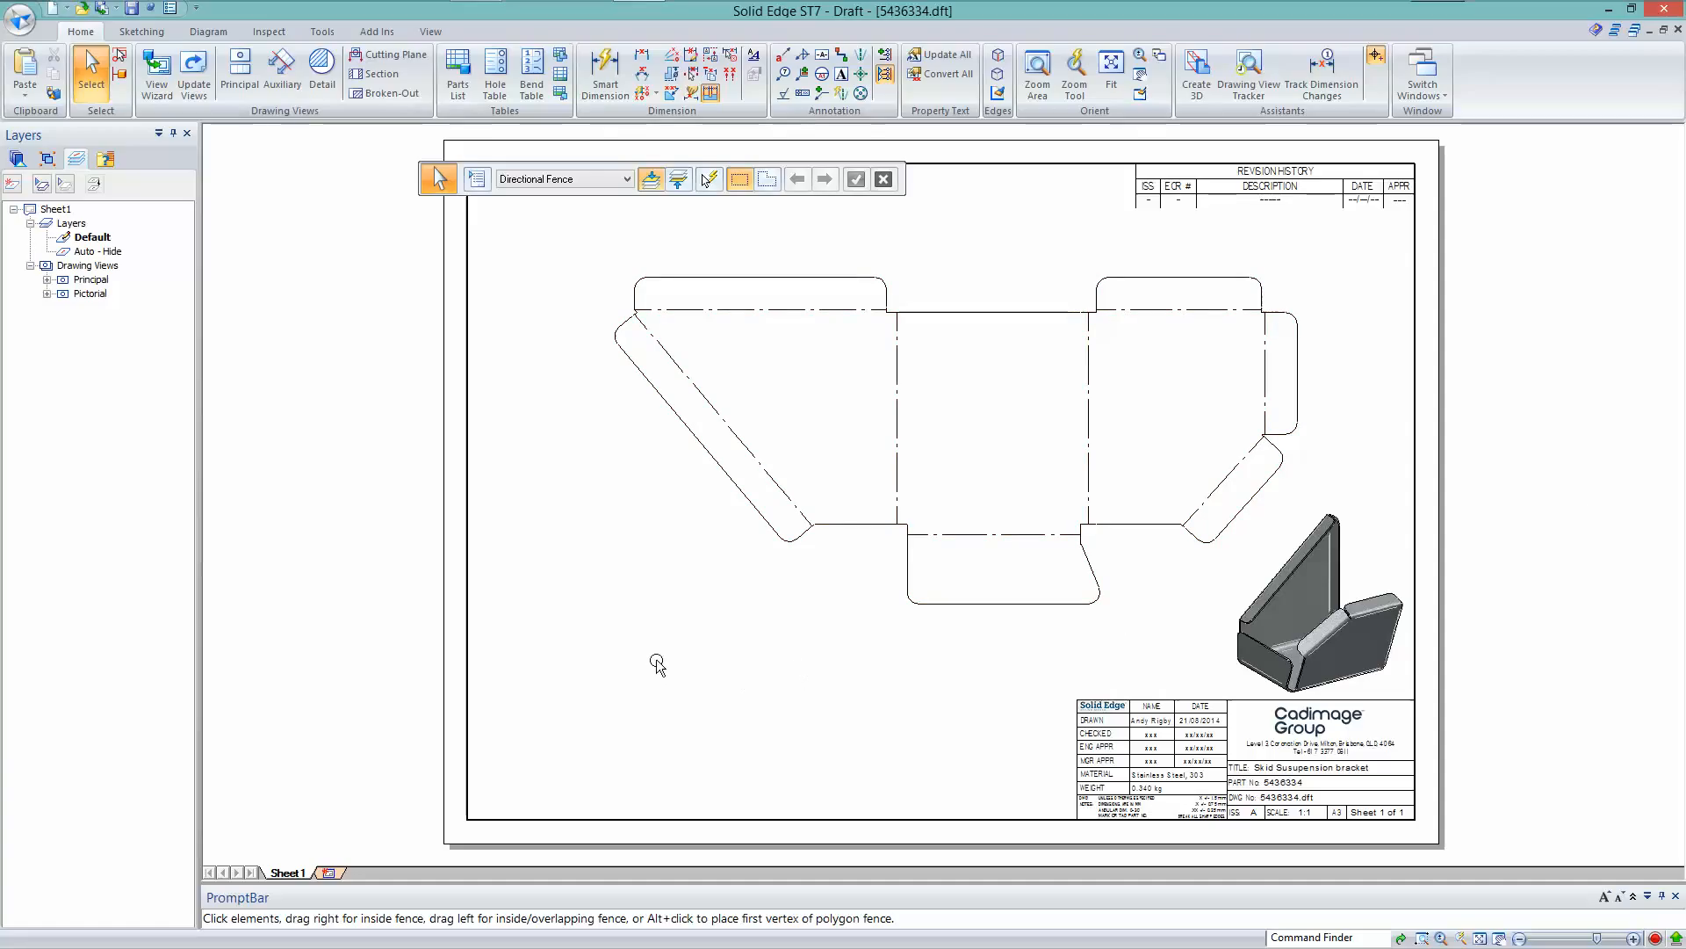
pyautogui.click(642, 61)
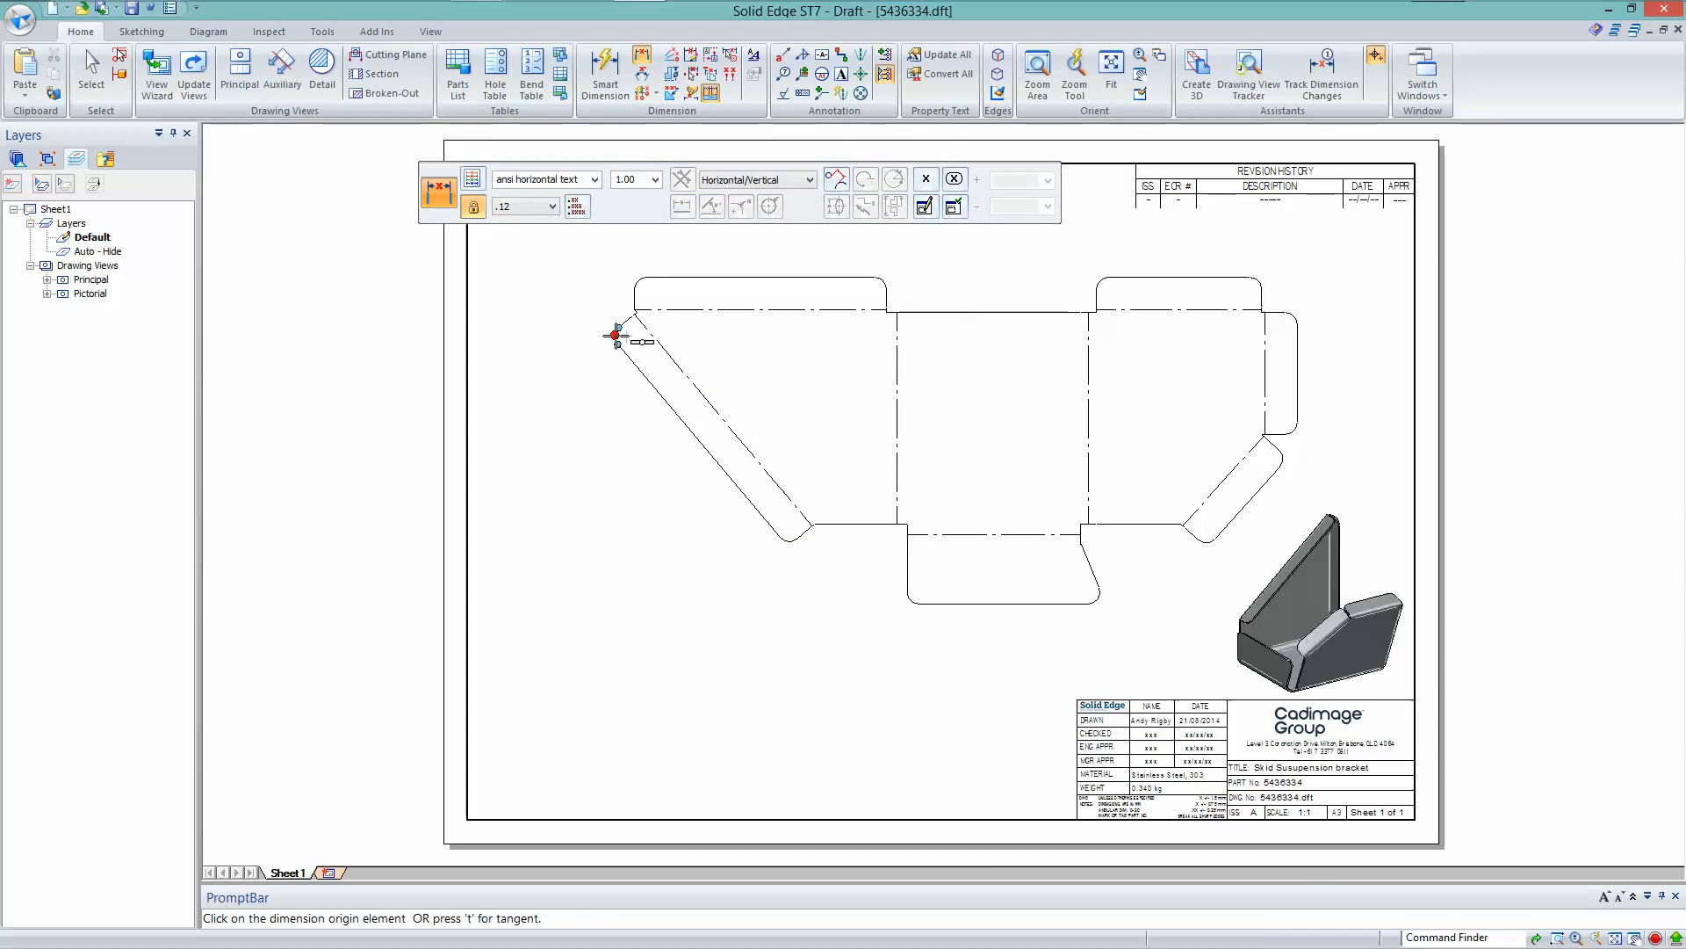
pyautogui.click(896, 349)
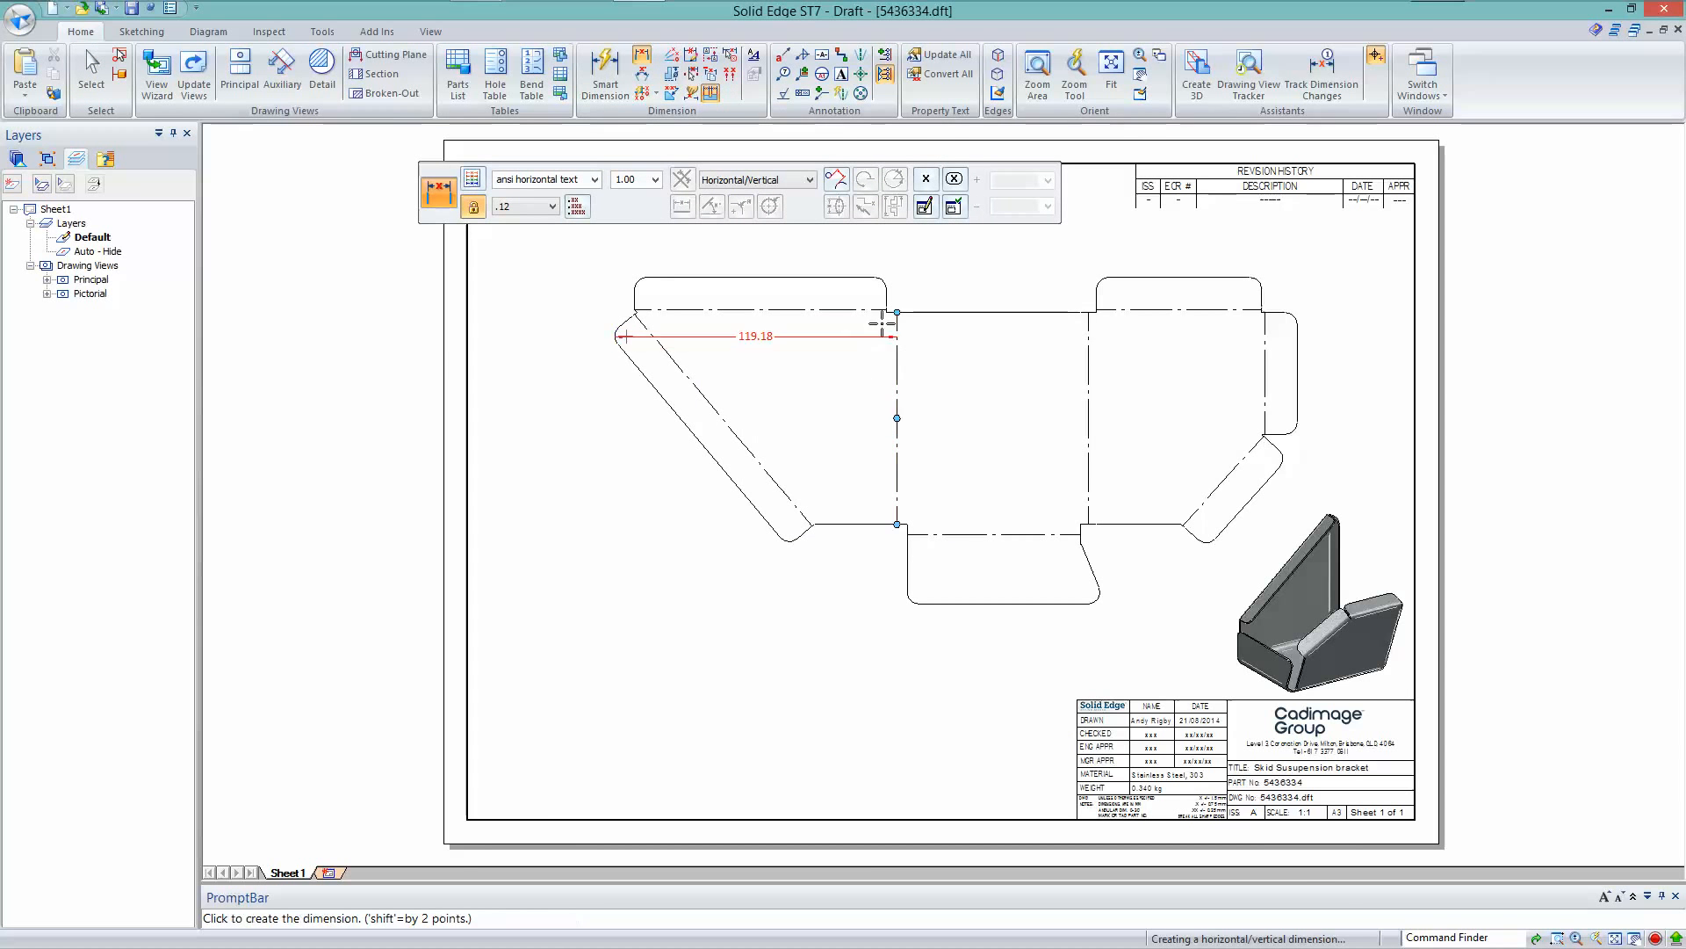
pyautogui.keyDown('shift'); pyautogui.scroll(3, 824, 319); pyautogui.keyUp('shift')
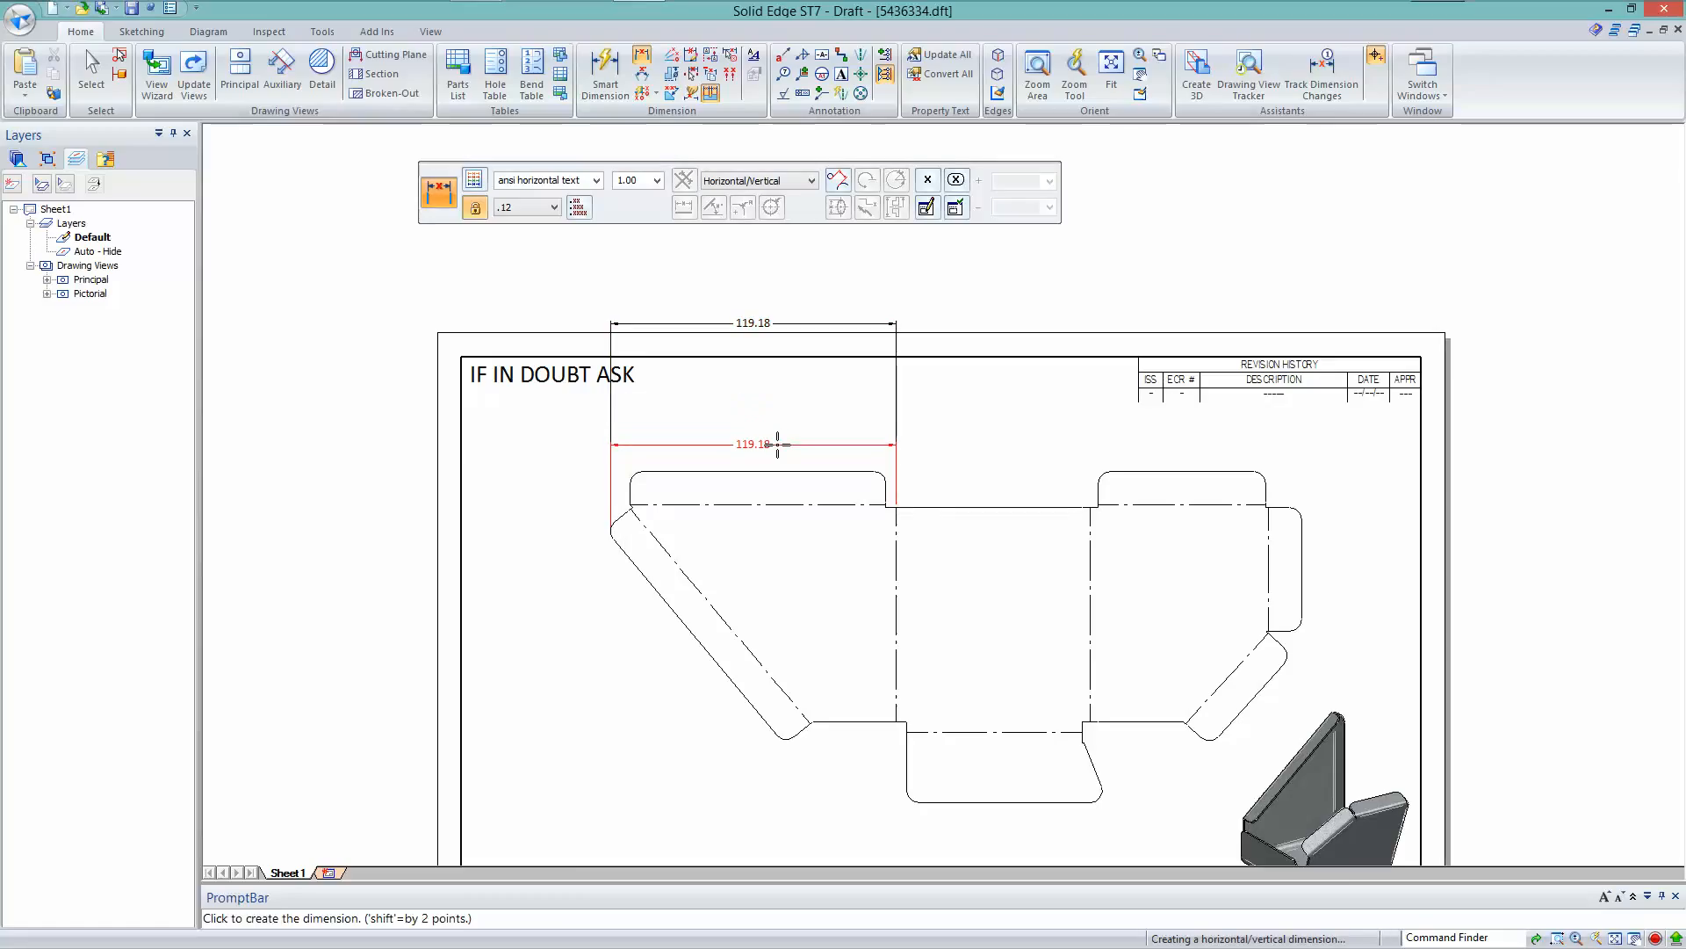
pyautogui.click(777, 443)
pyautogui.click(1094, 533)
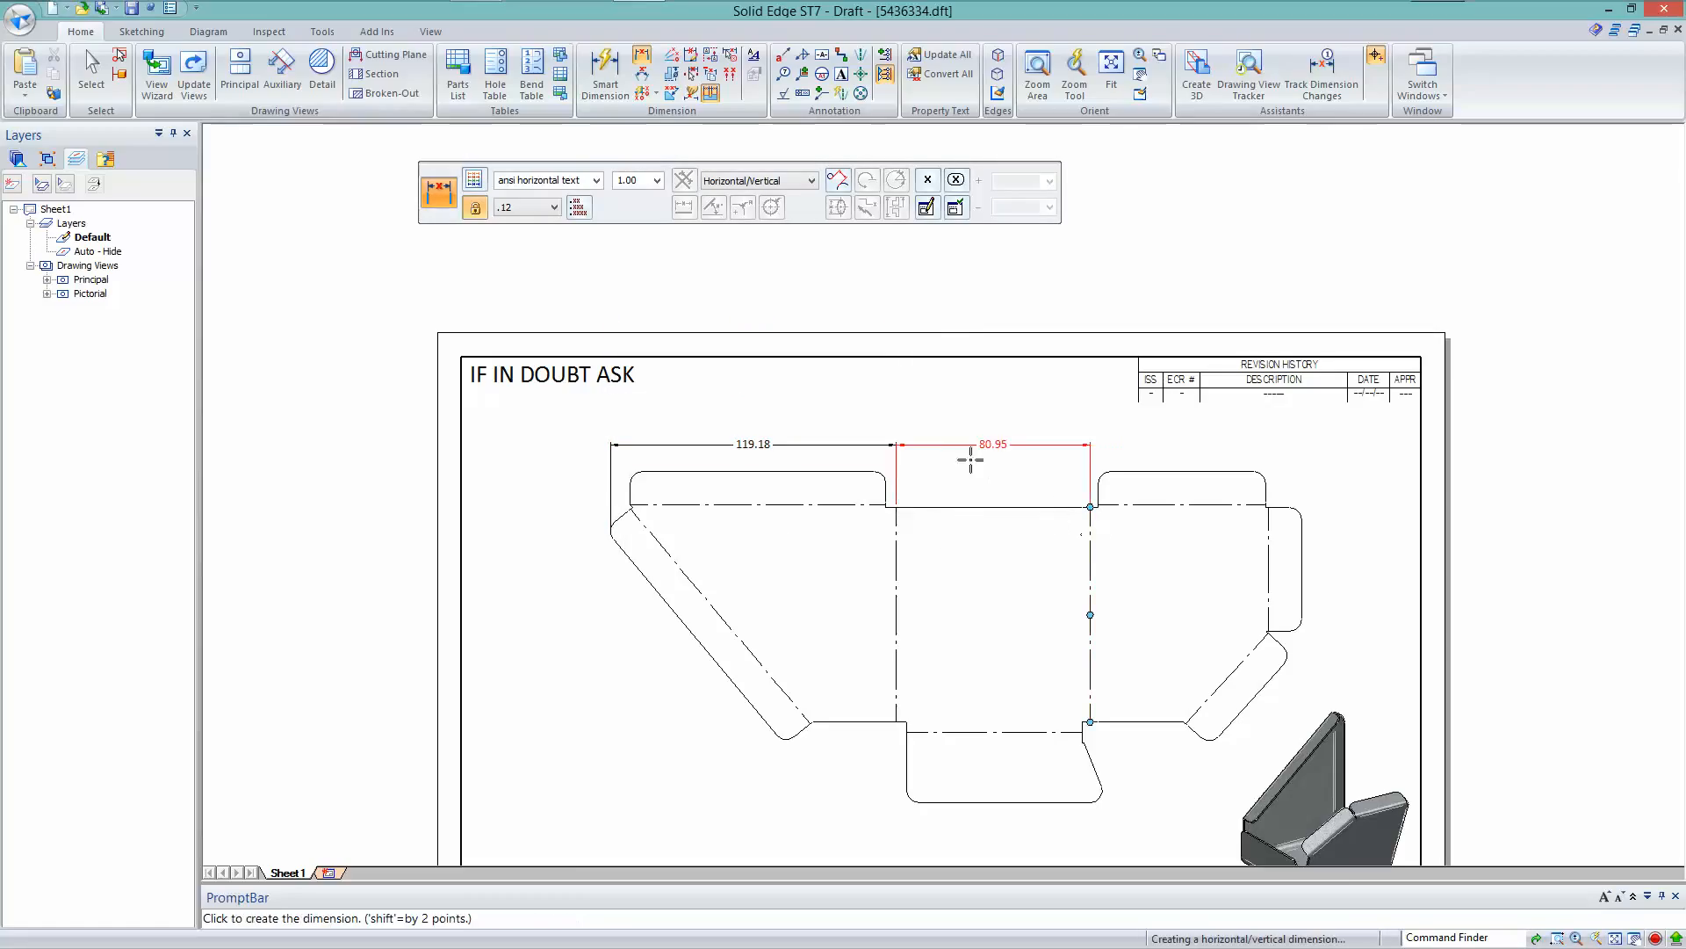
pyautogui.click(1270, 524)
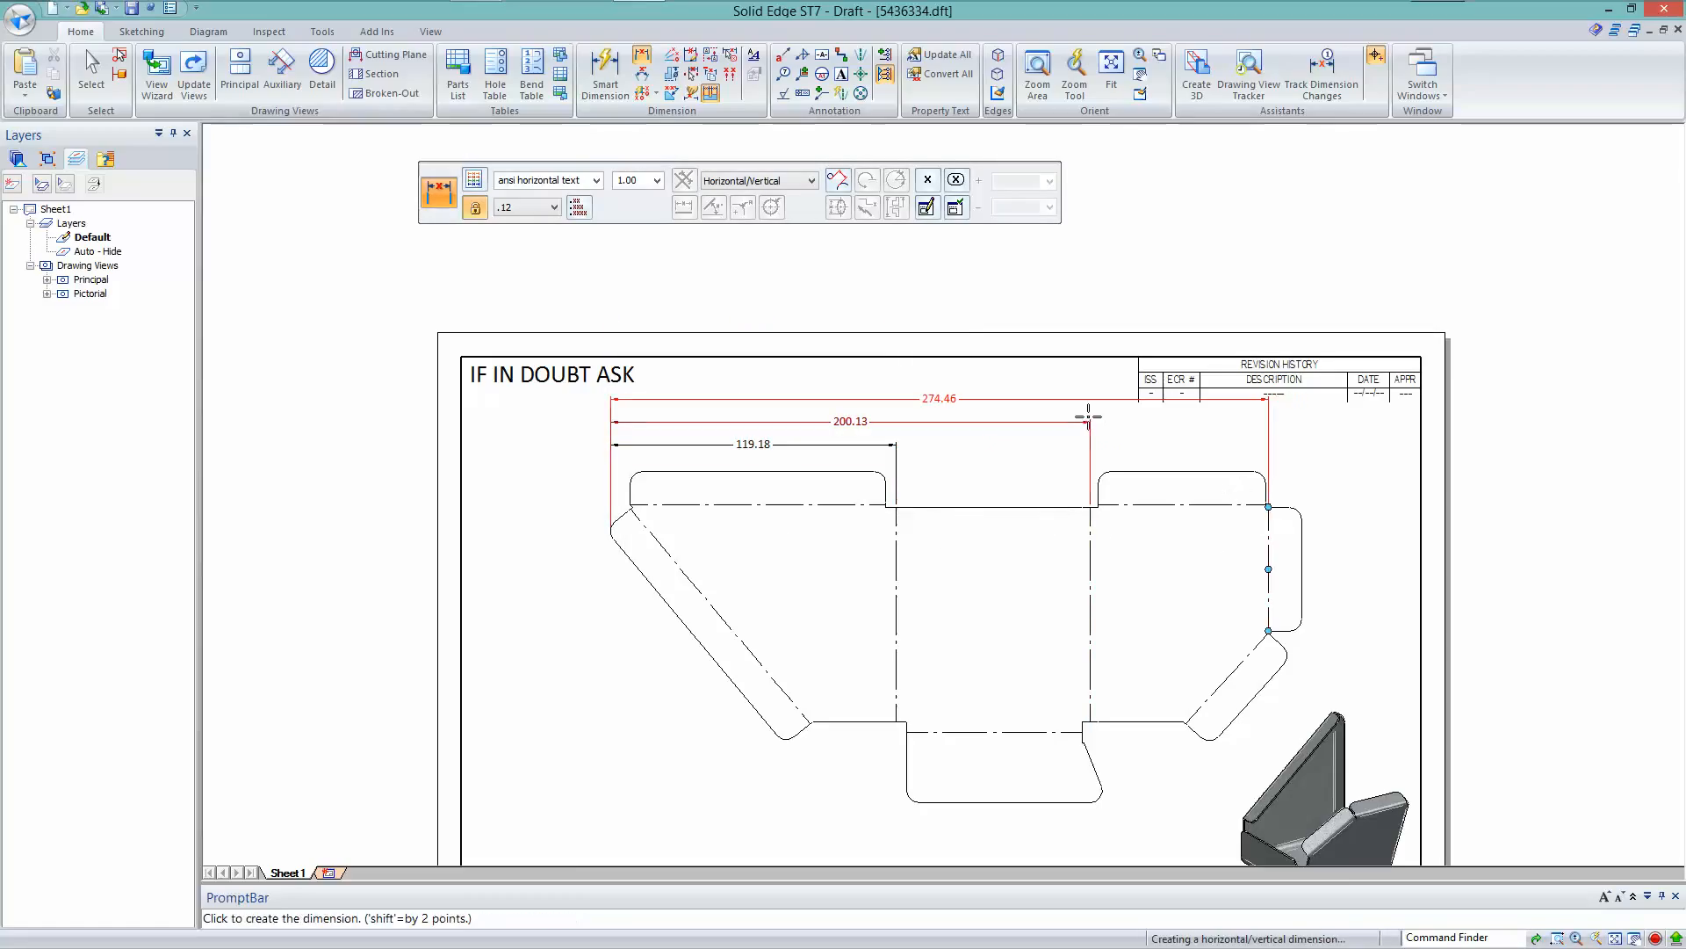
pyautogui.click(1082, 413)
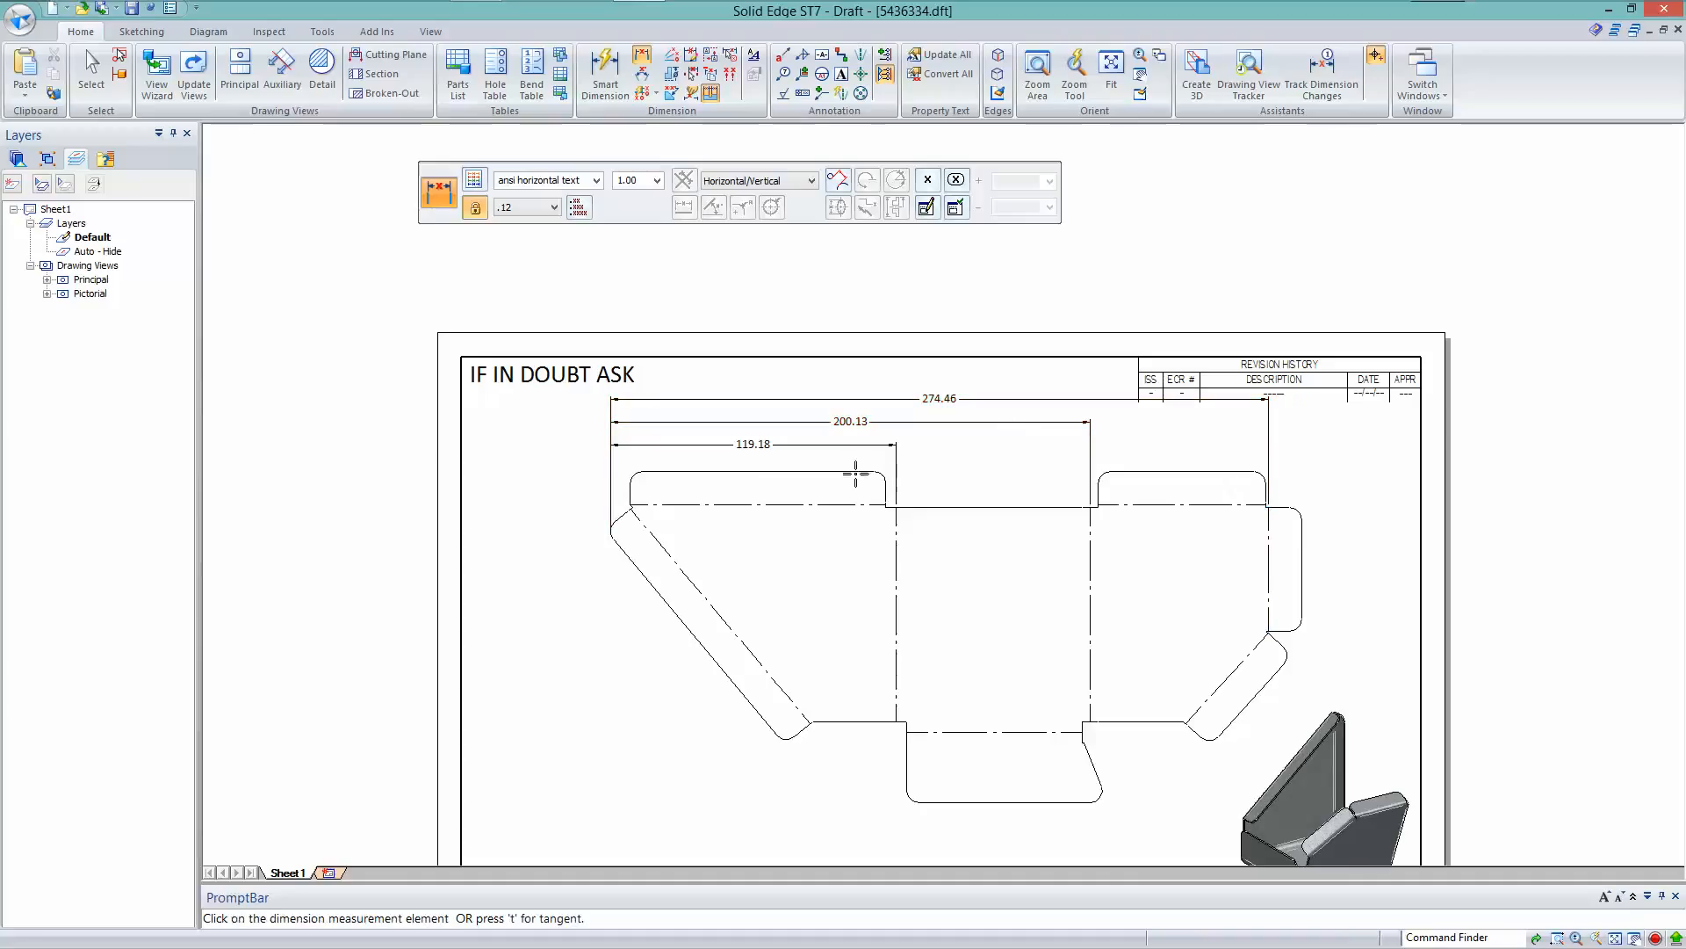
pyautogui.press('Escape')
# Move the flat pattern view slightly down the sheet together with its dimensions
pyautogui.click(1132, 514)
pyautogui.moveTo(1126, 524); pyautogui.dragTo(1121, 544)
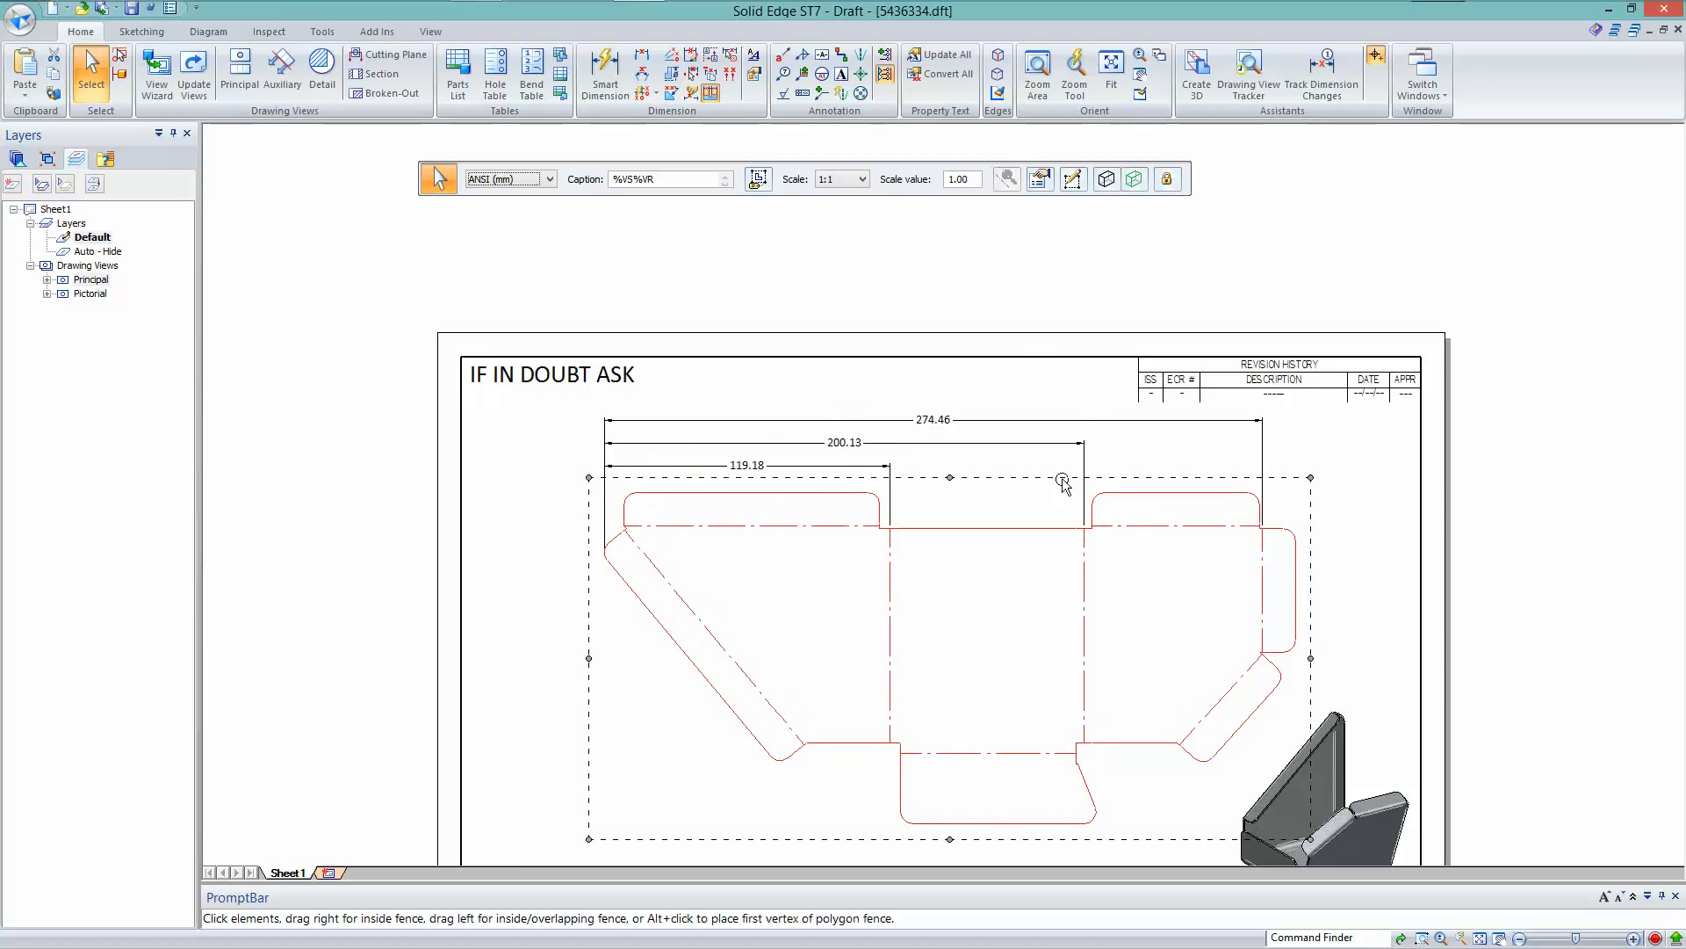
pyautogui.click(1021, 306)
# Select all three horizontal dimensions with SmartSelect by element type and set their round-off to .1
pyautogui.scroll(-2, 899, 299)
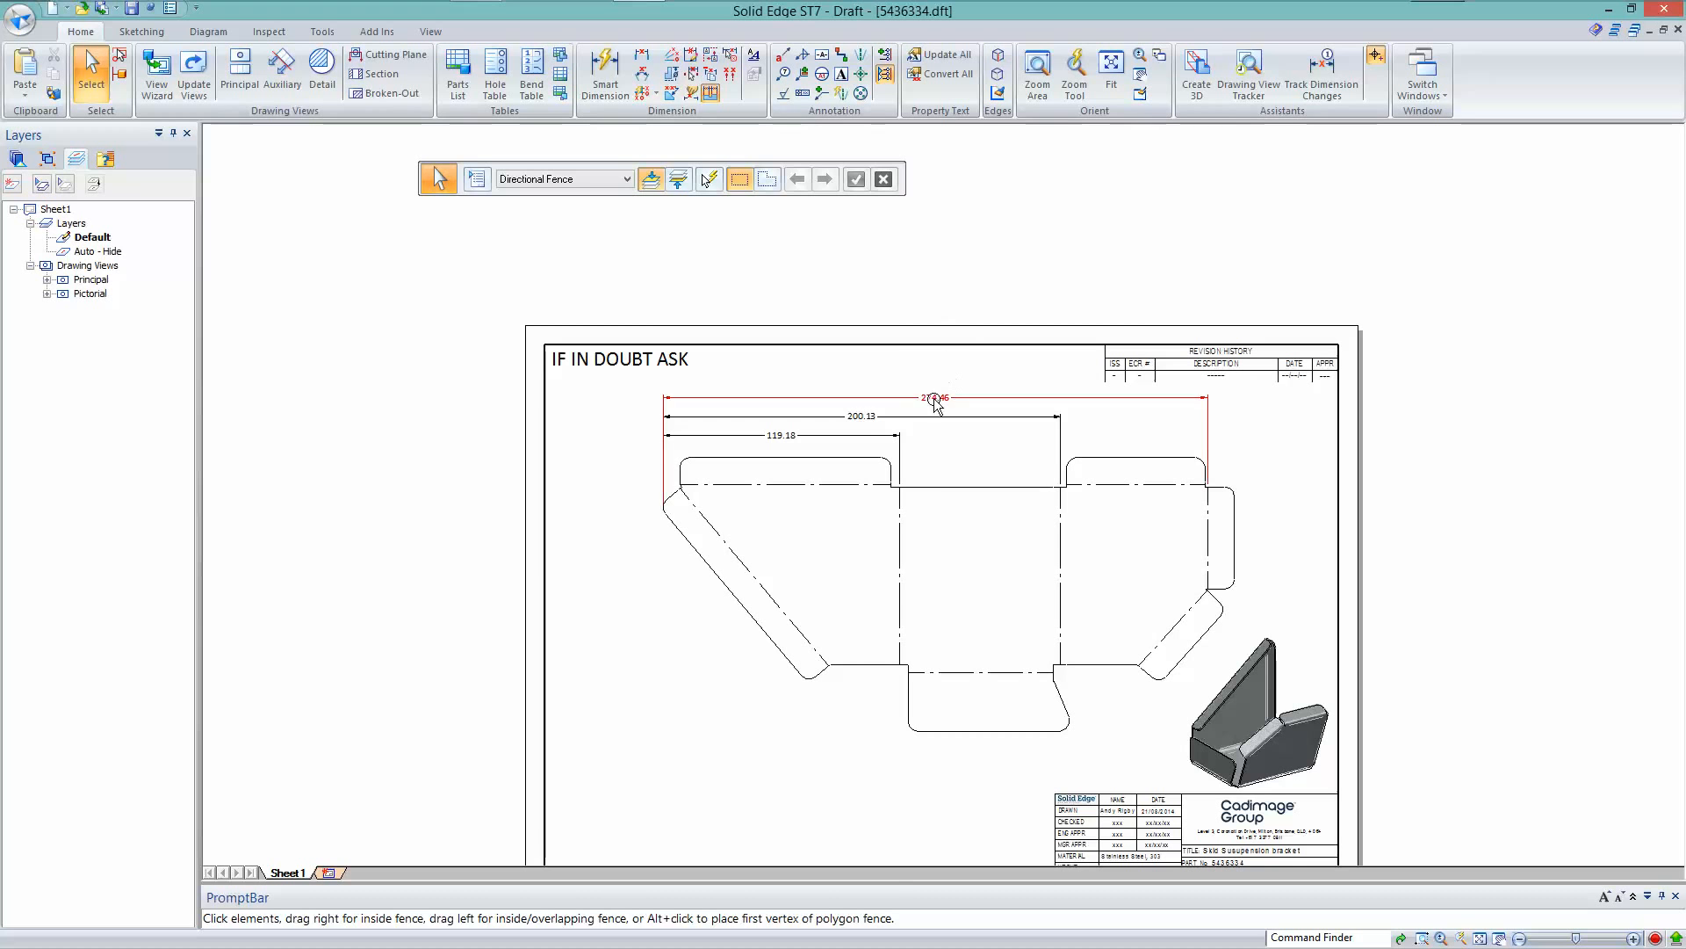
pyautogui.click(707, 181)
pyautogui.click(920, 397)
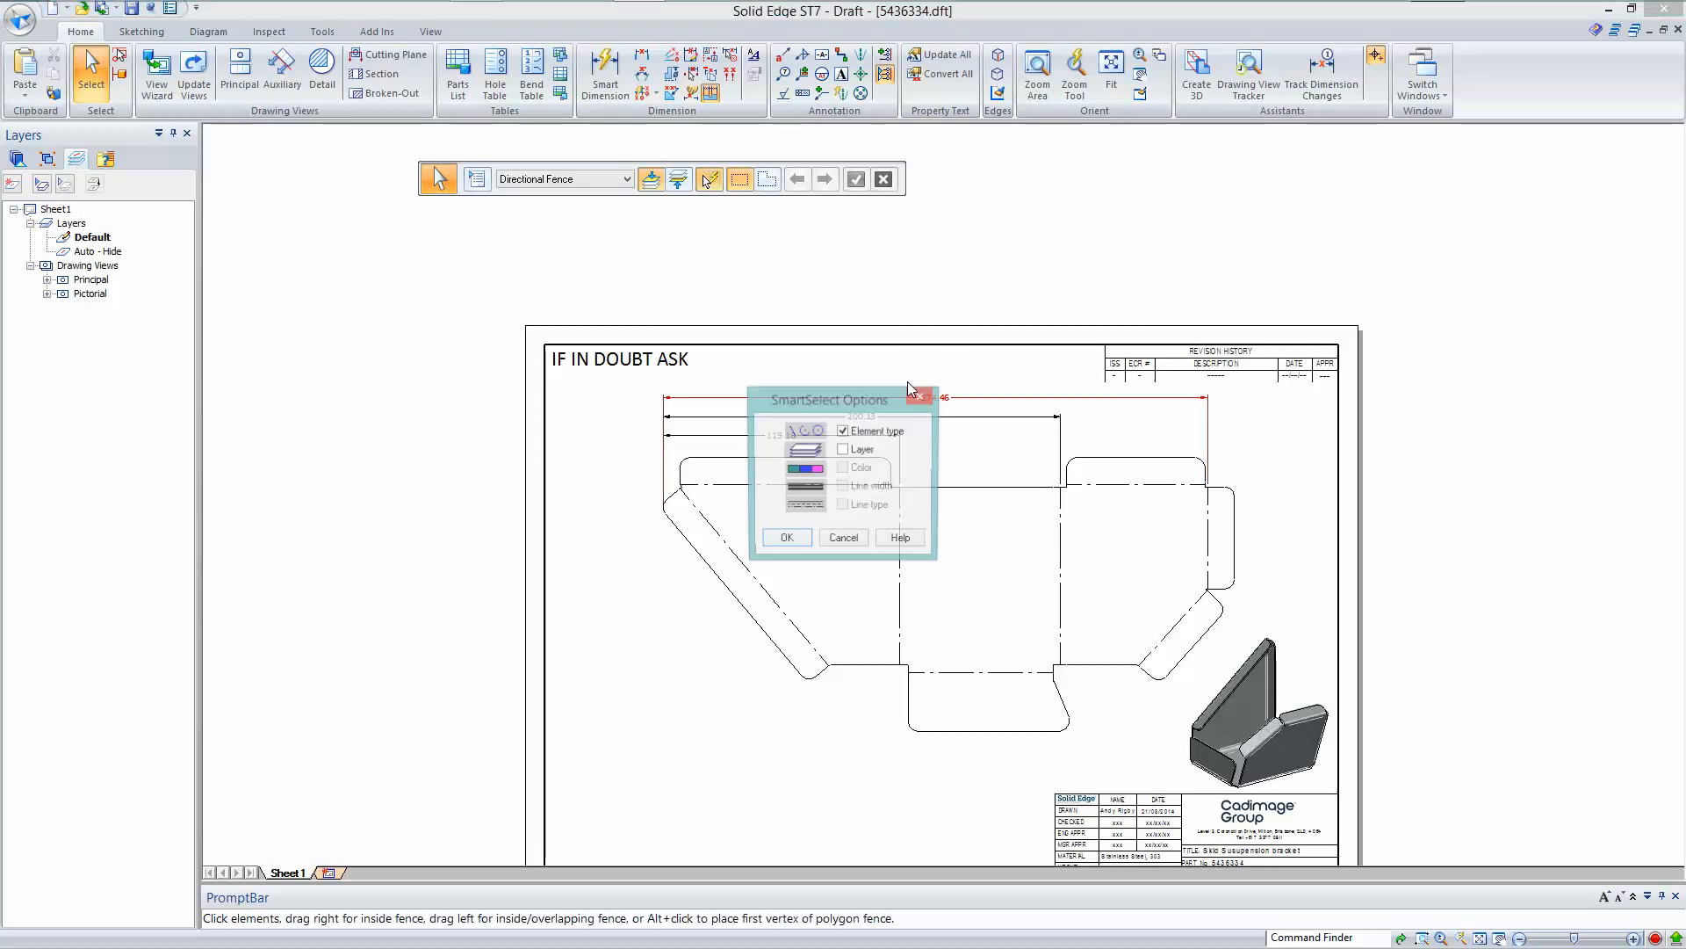
pyautogui.click(785, 539)
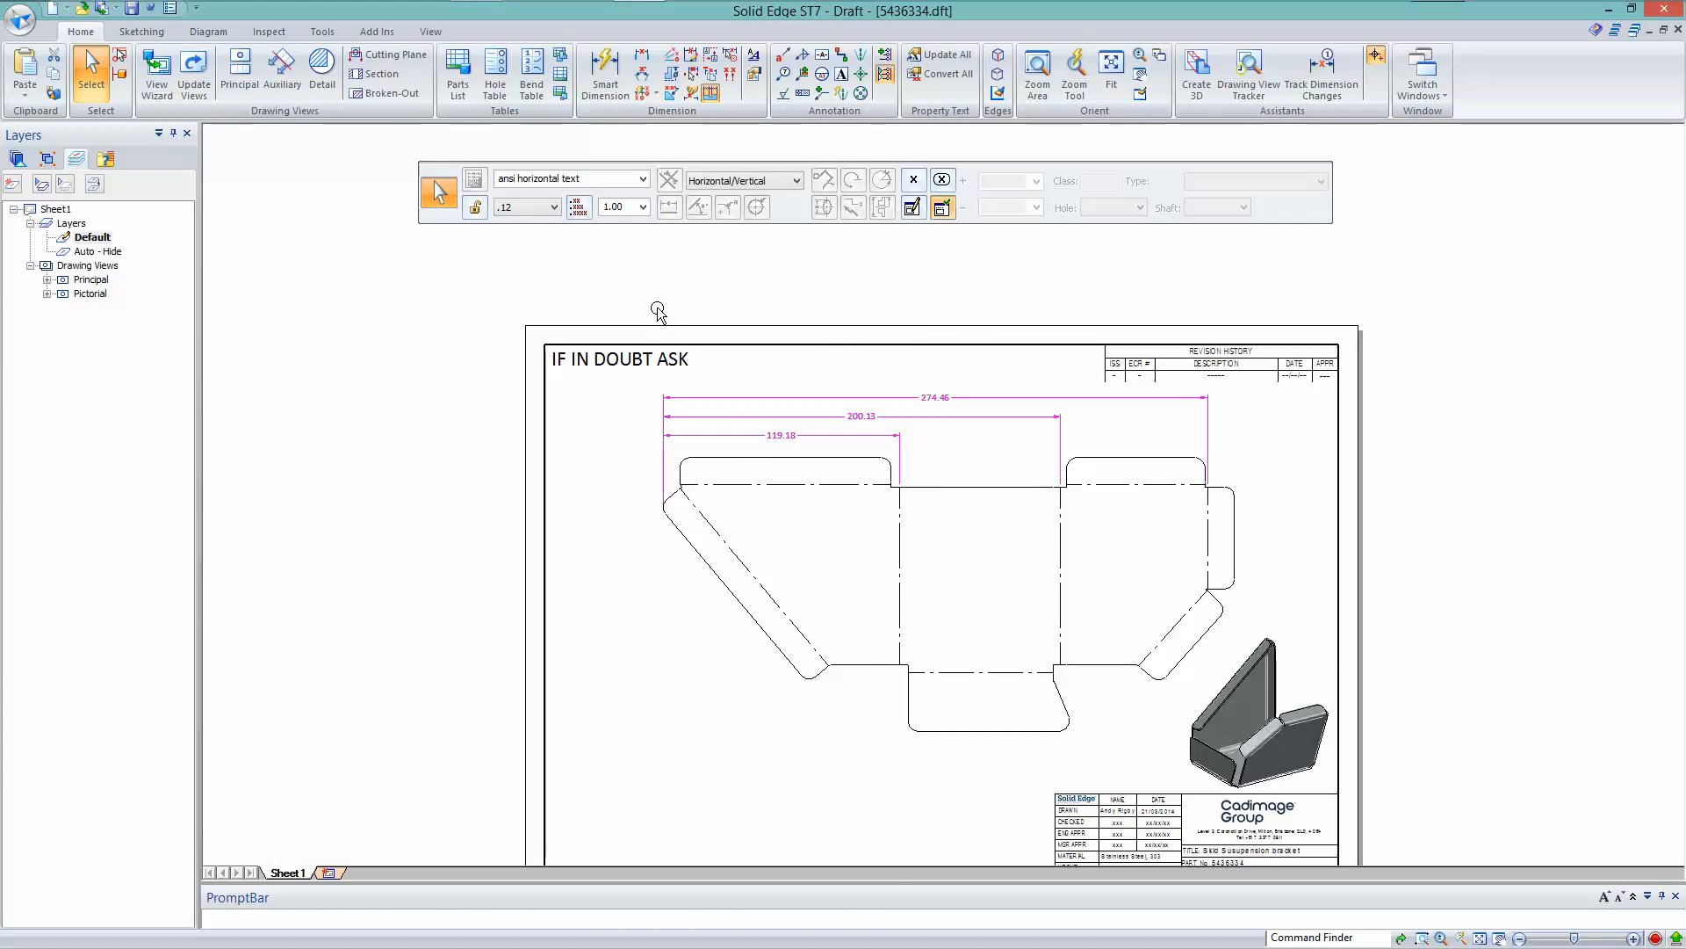
pyautogui.click(554, 208)
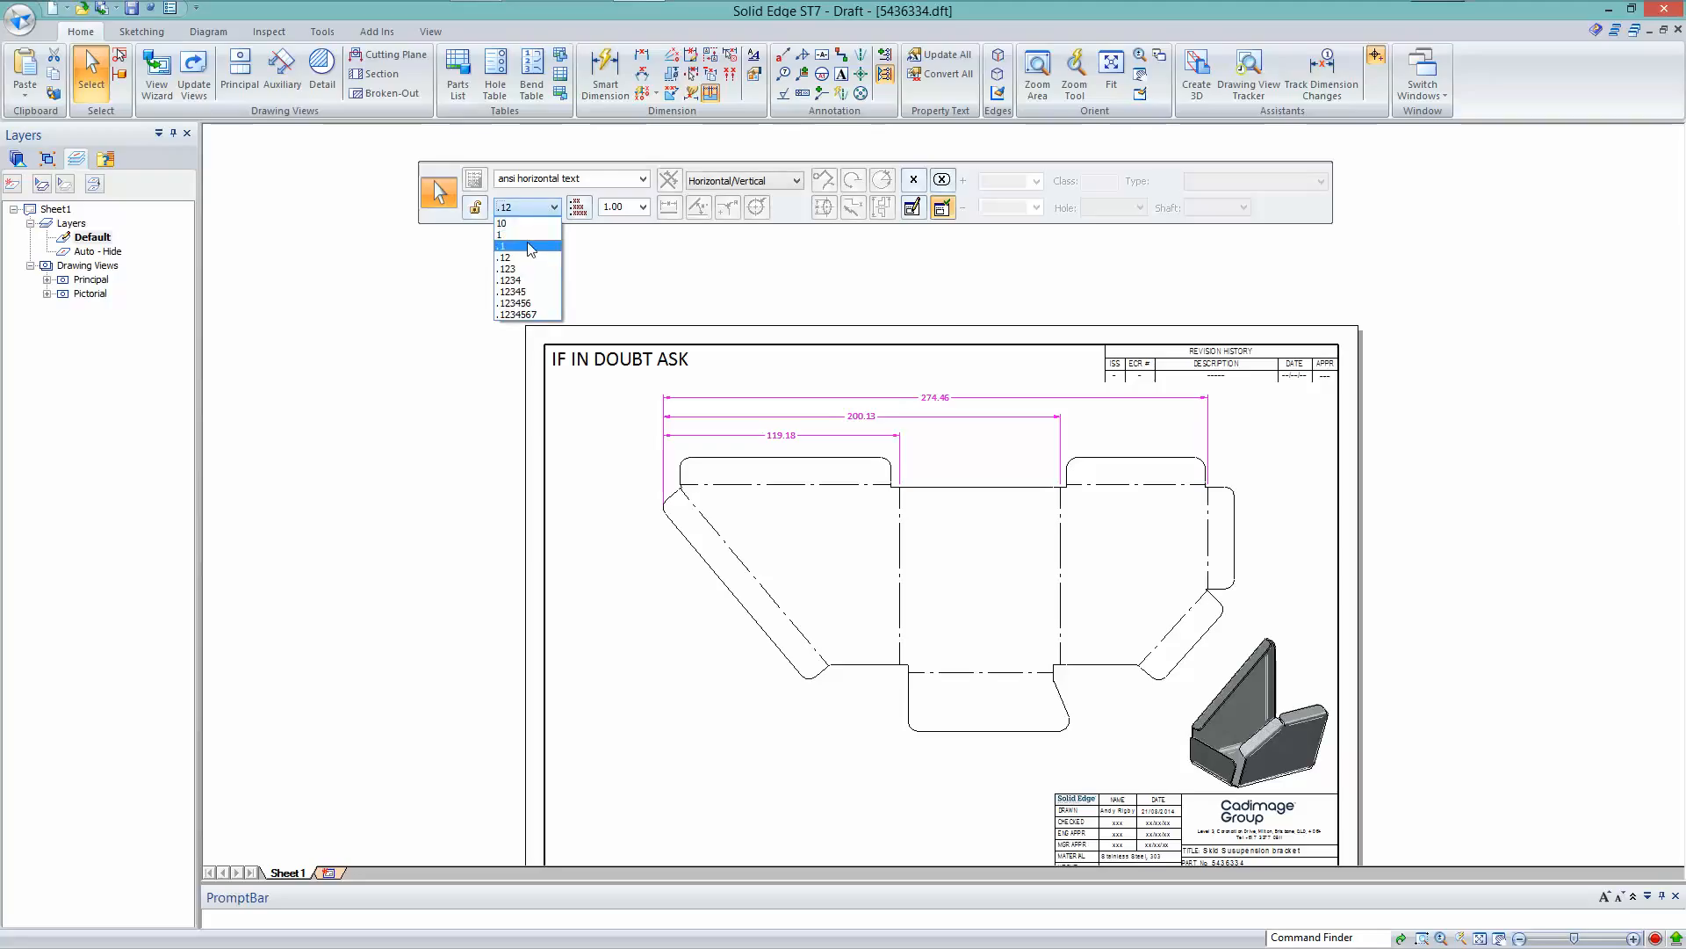
pyautogui.click(527, 241)
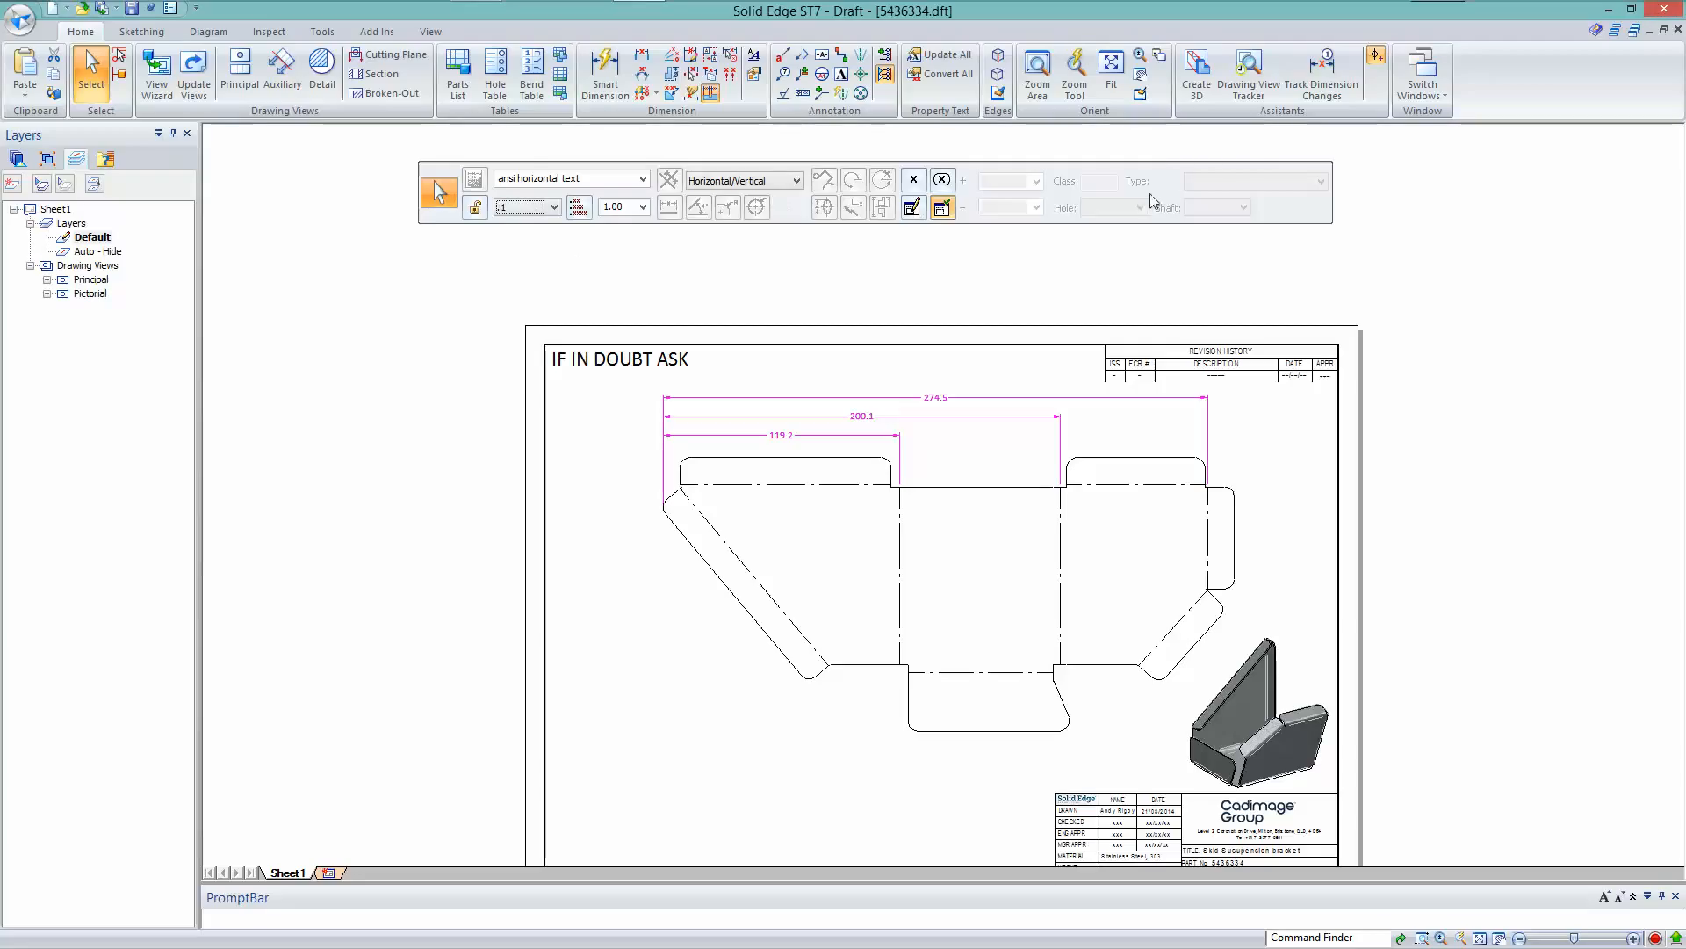
pyautogui.click(700, 269)
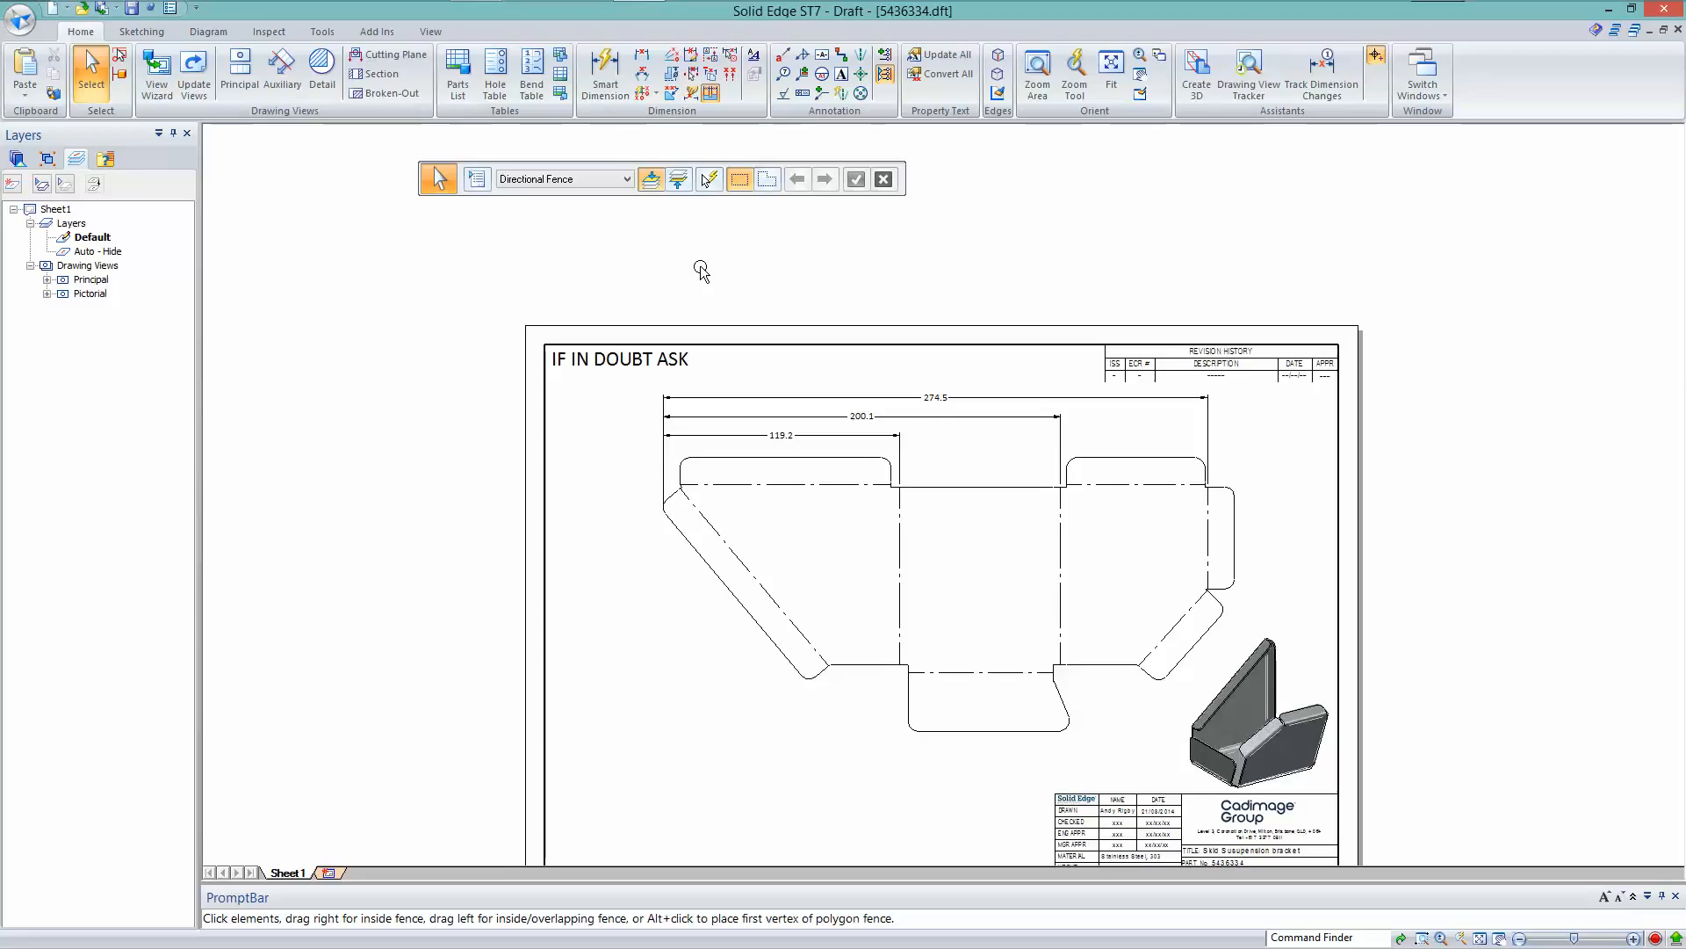
# Try to open the part from its flat pattern view, then switch to the open 5436334.par document window
pyautogui.doubleClick(904, 532)
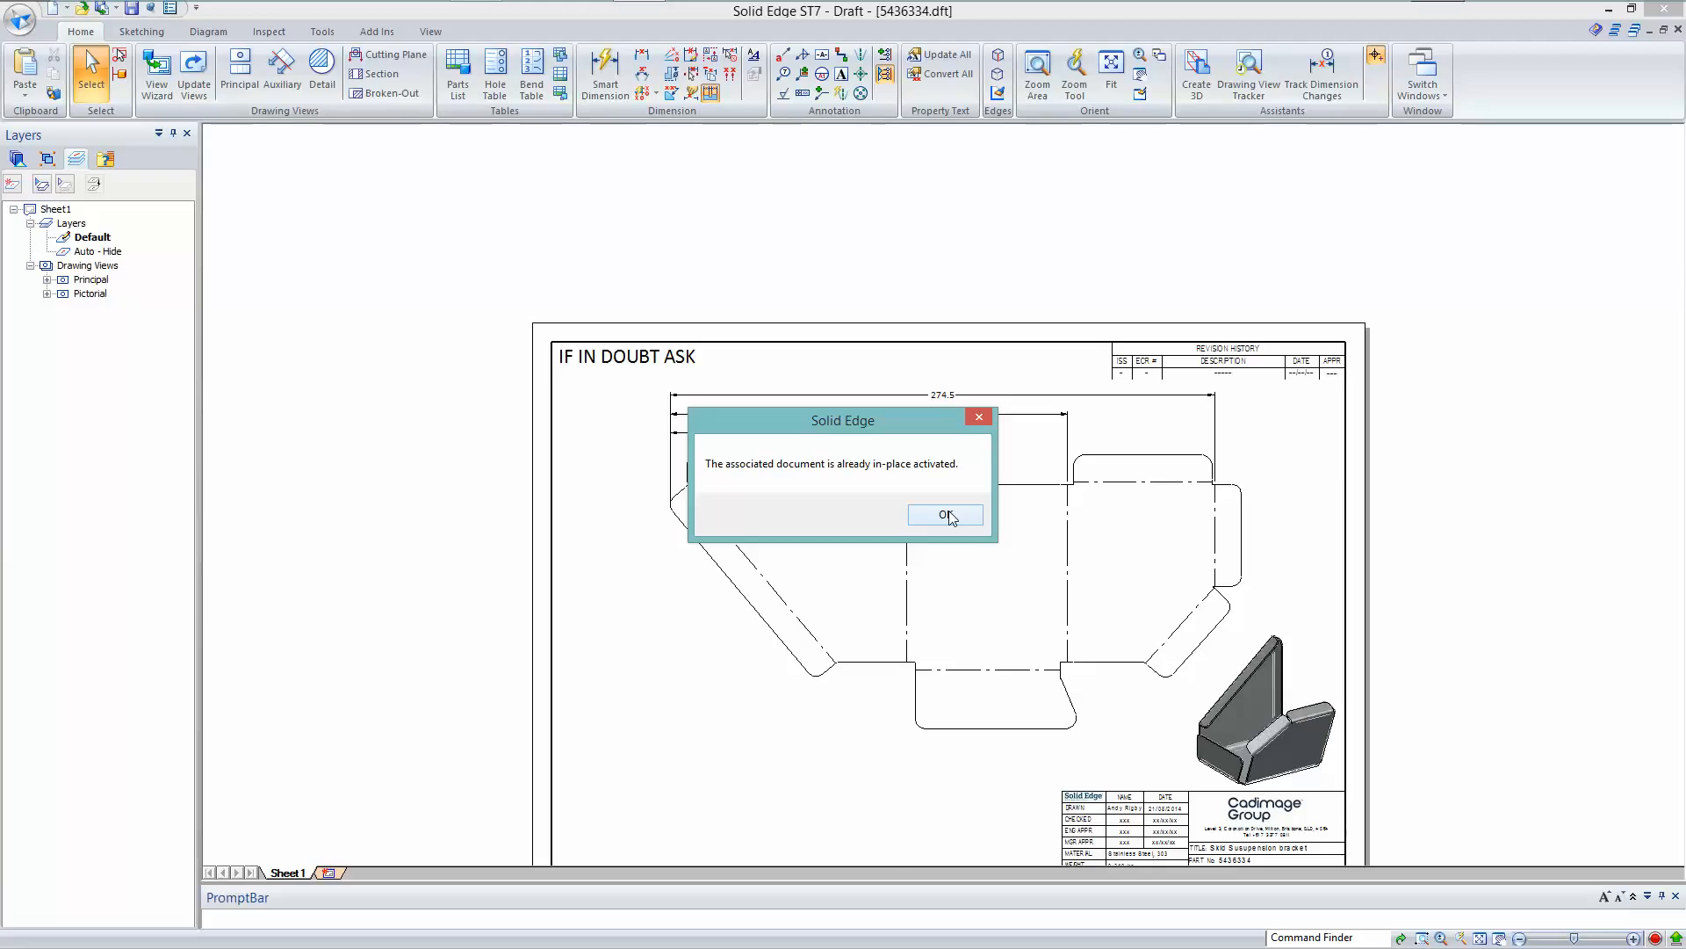
pyautogui.click(945, 515)
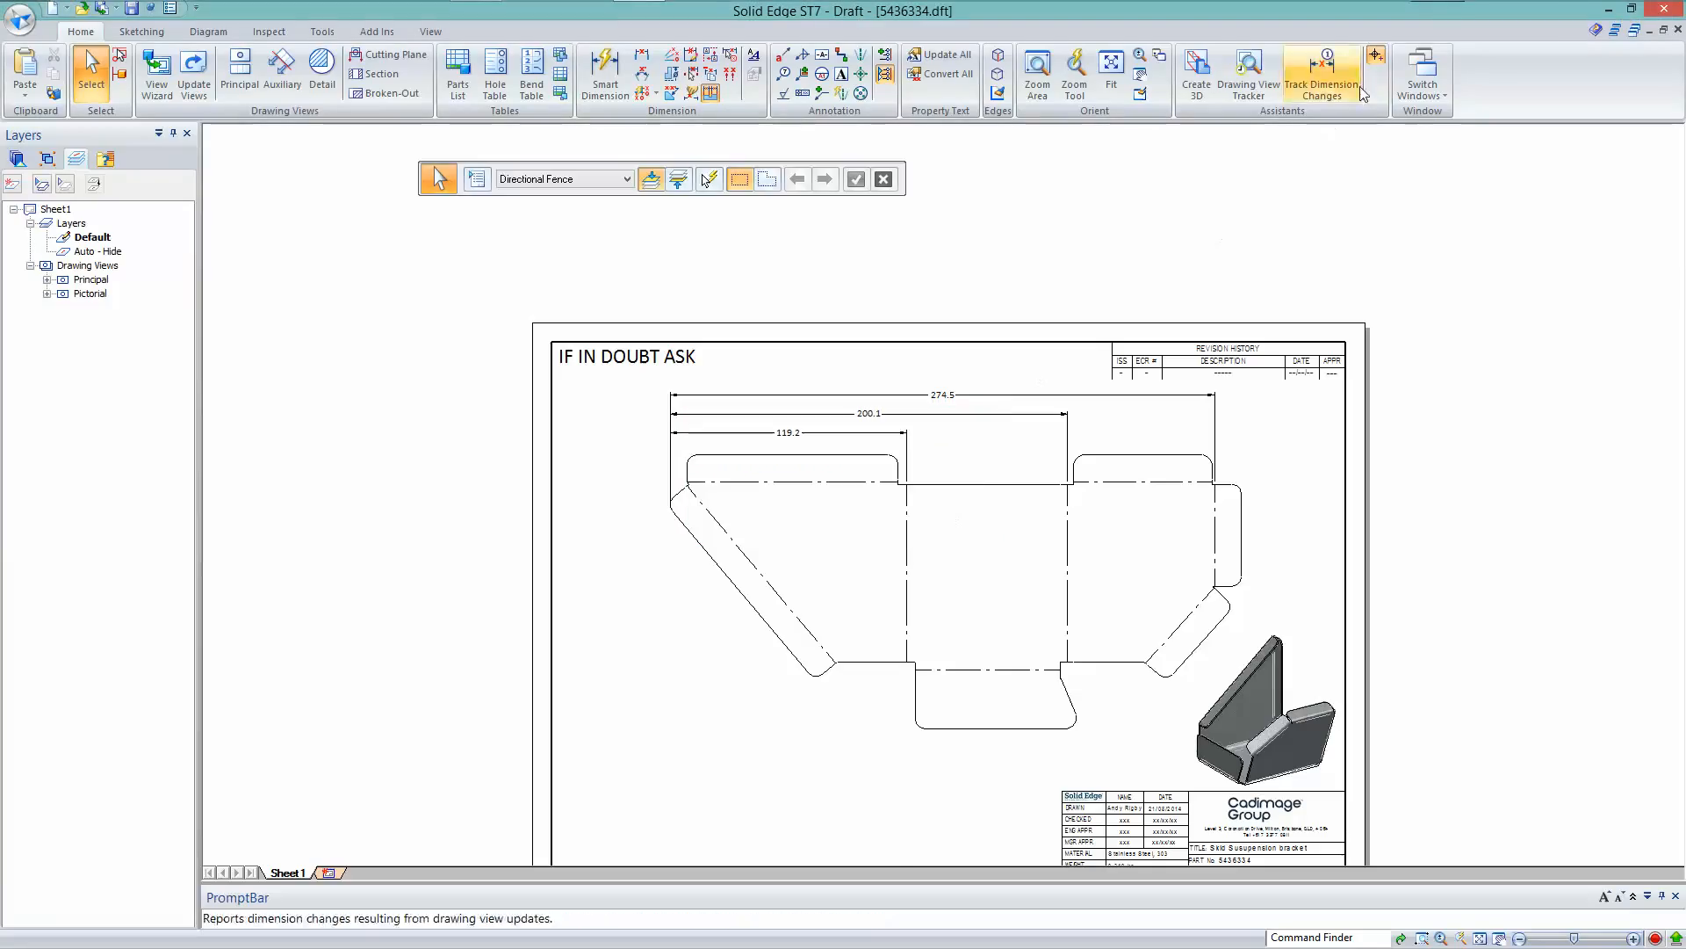
pyautogui.click(1423, 88)
pyautogui.click(1492, 181)
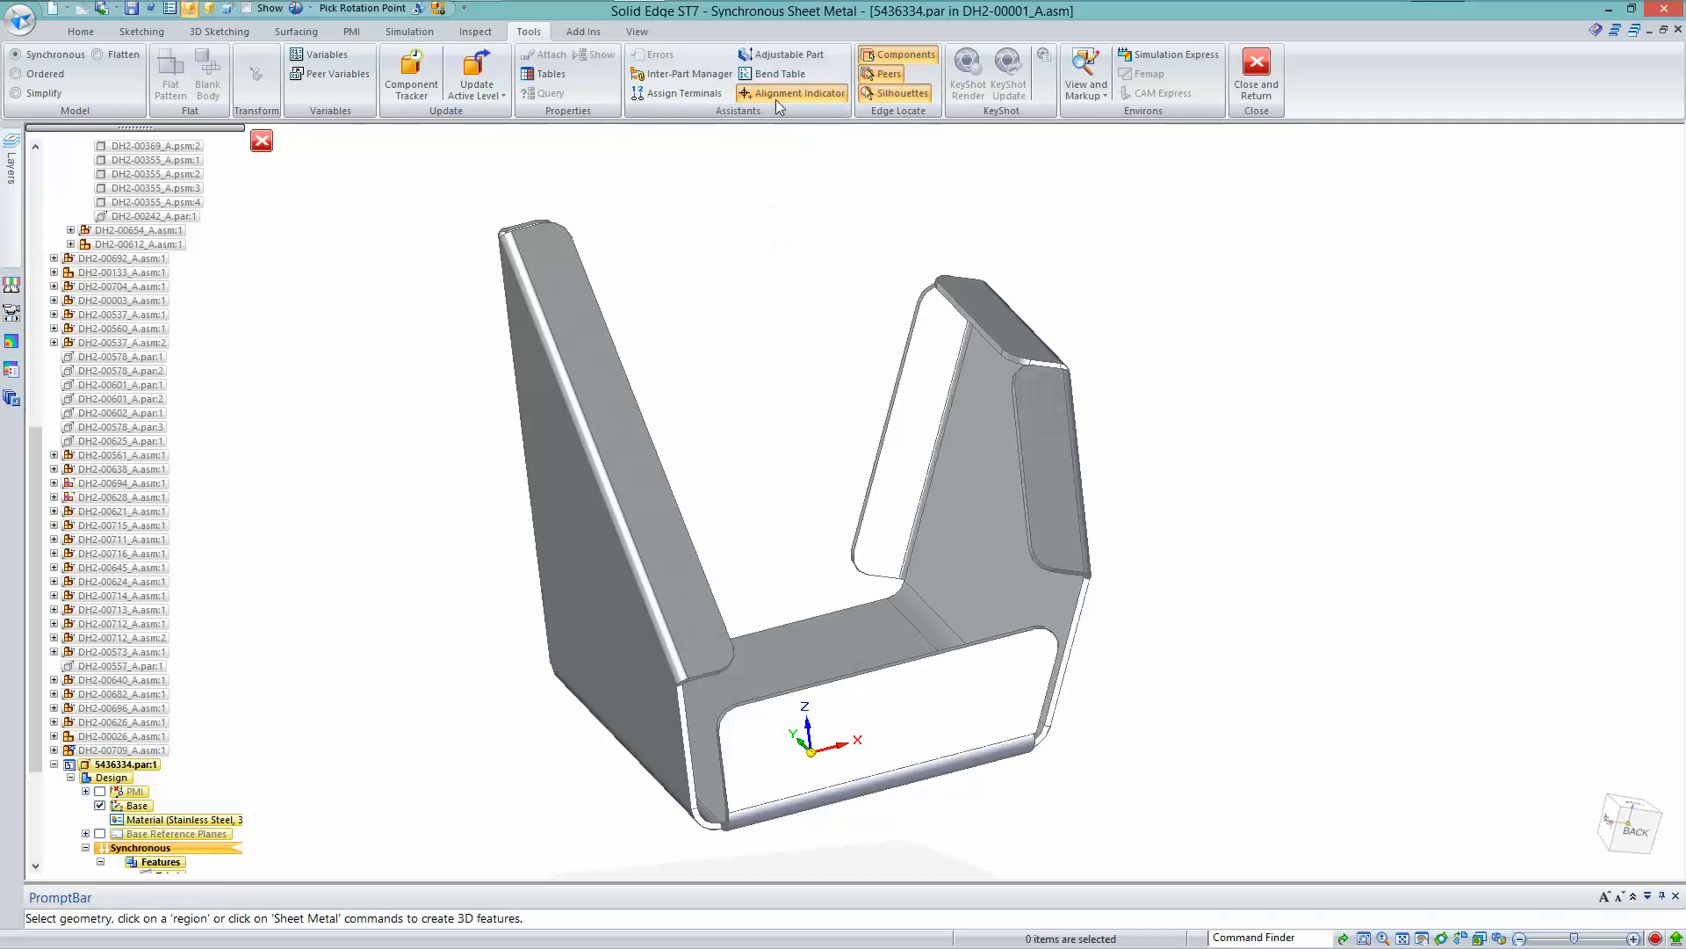
# Reorder the part's bend table so that Bend 3 comes first in the sequence, and save the part
pyautogui.click(778, 74)
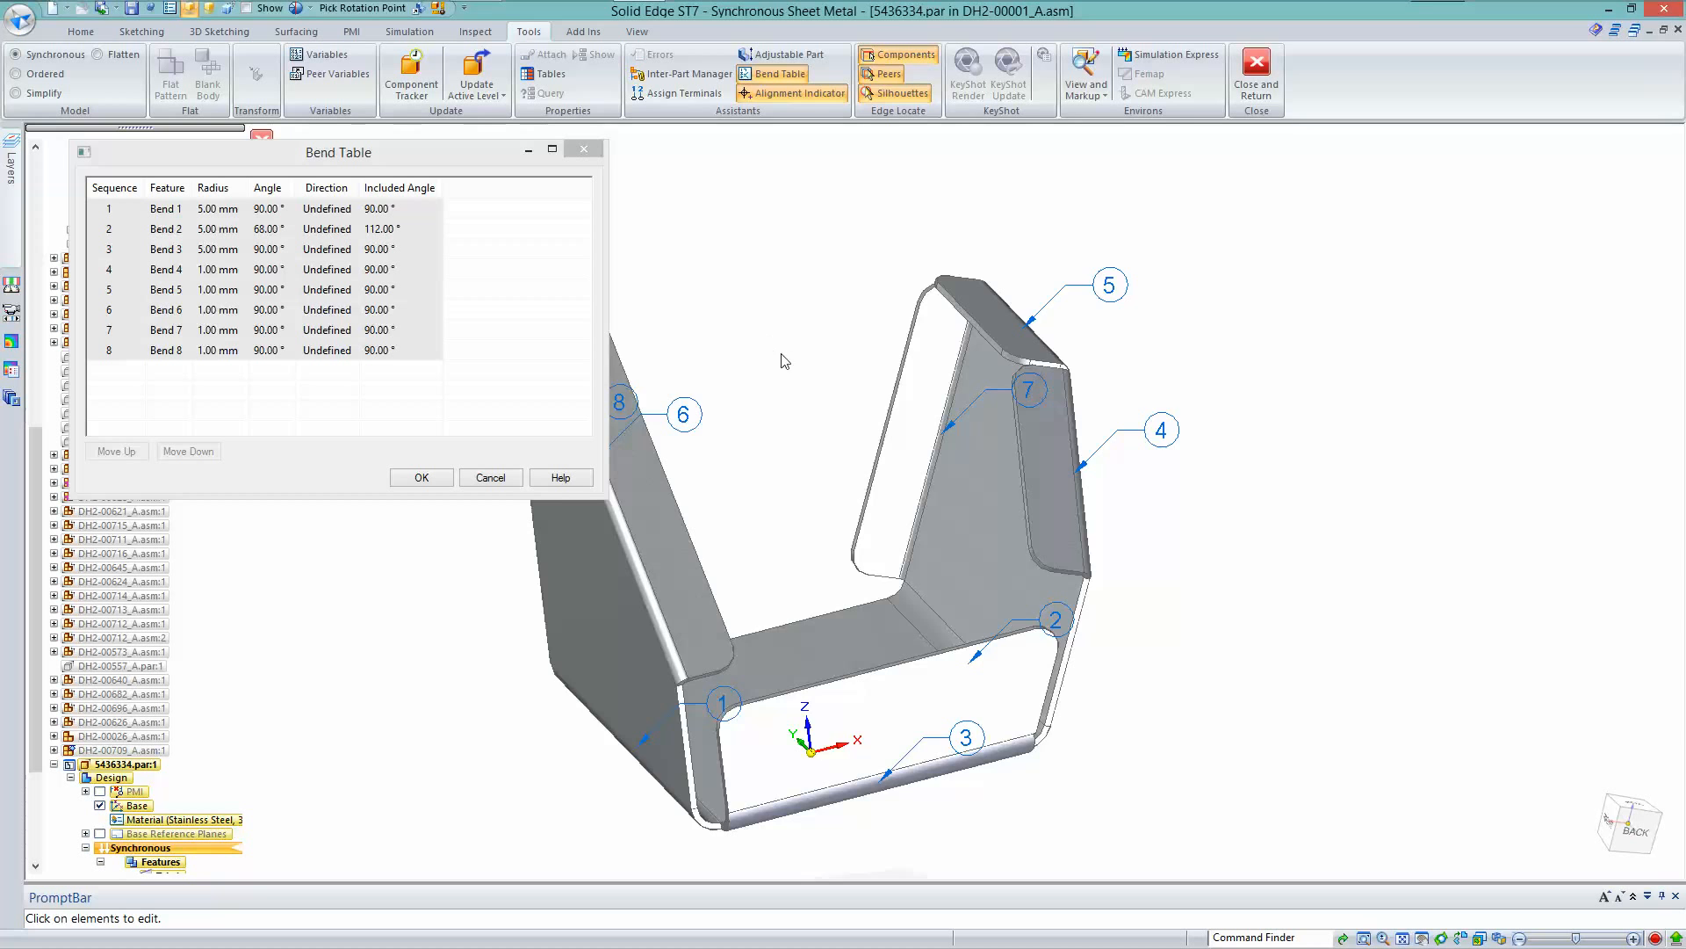
pyautogui.scroll(-1, 787, 343)
pyautogui.keyDown('shift'); pyautogui.moveTo(787, 332); pyautogui.dragTo(984, 353, button='middle'); pyautogui.keyUp('shift')
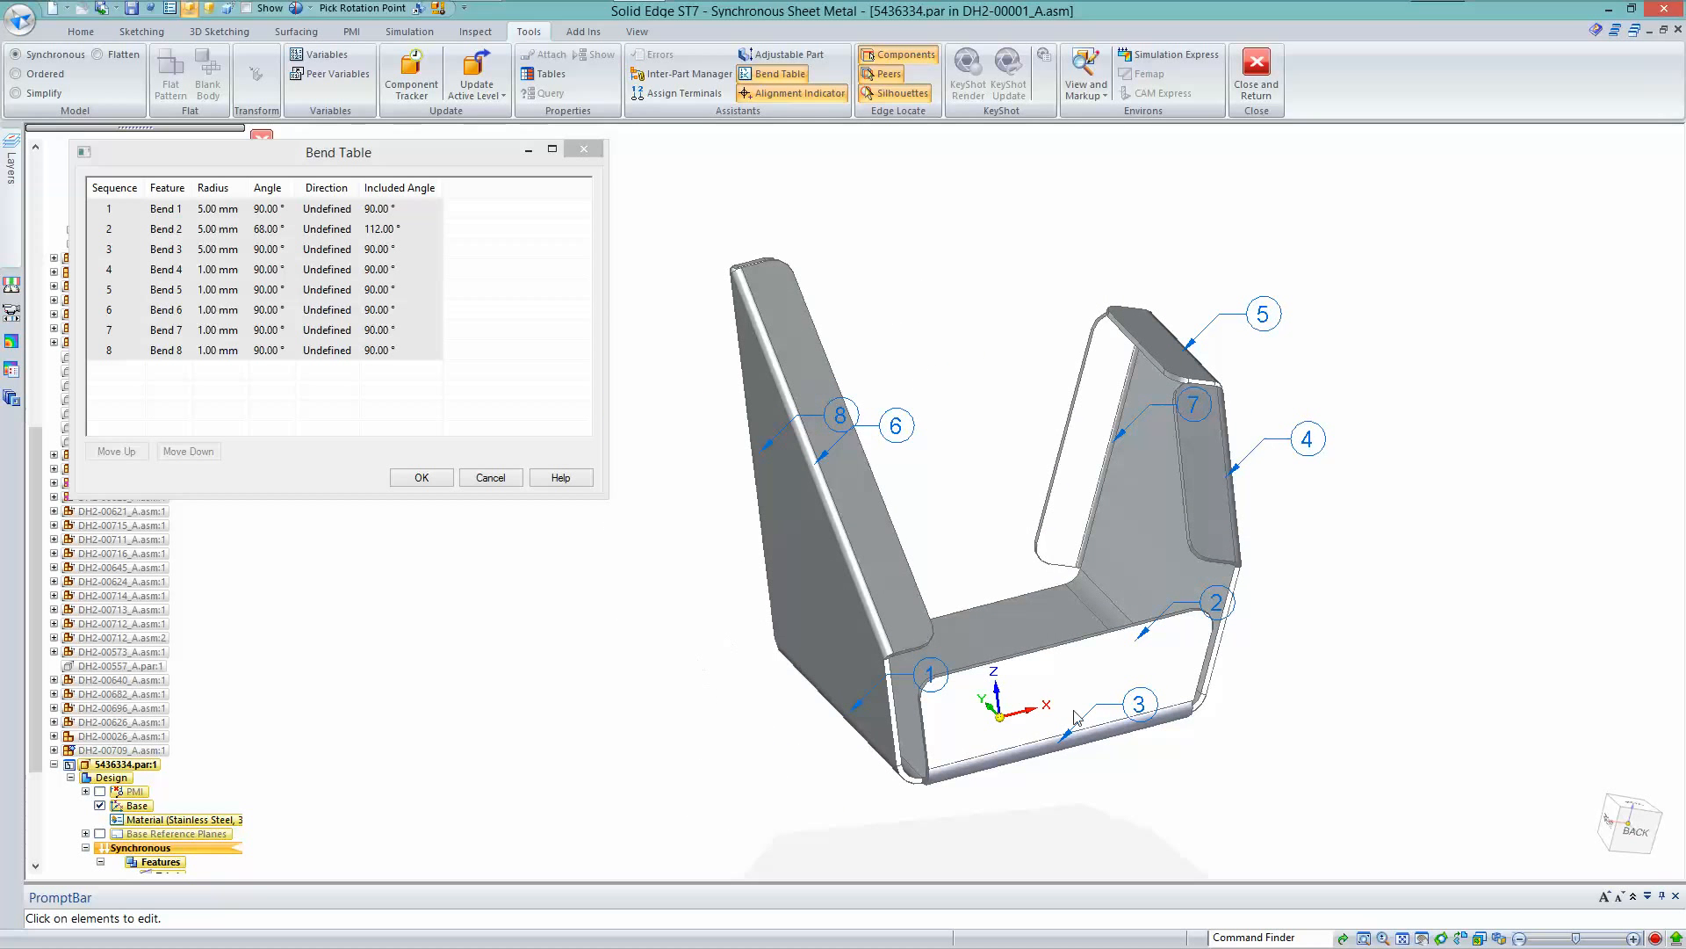
pyautogui.click(120, 250)
pyautogui.click(120, 453)
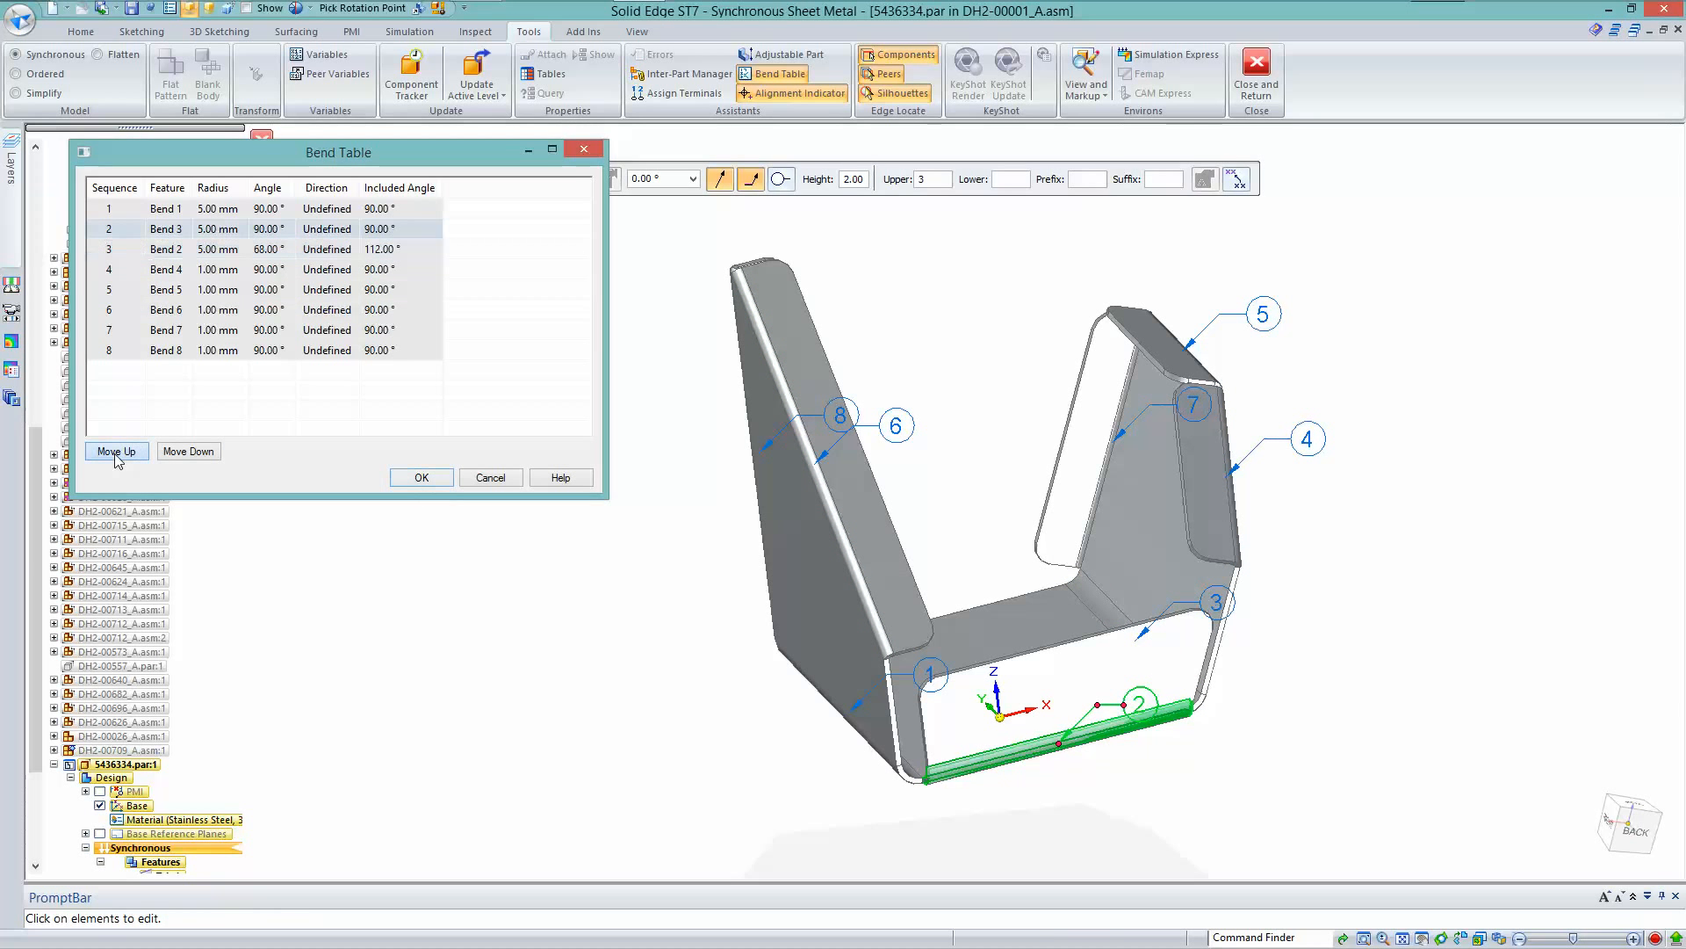
pyautogui.click(120, 452)
pyautogui.click(421, 477)
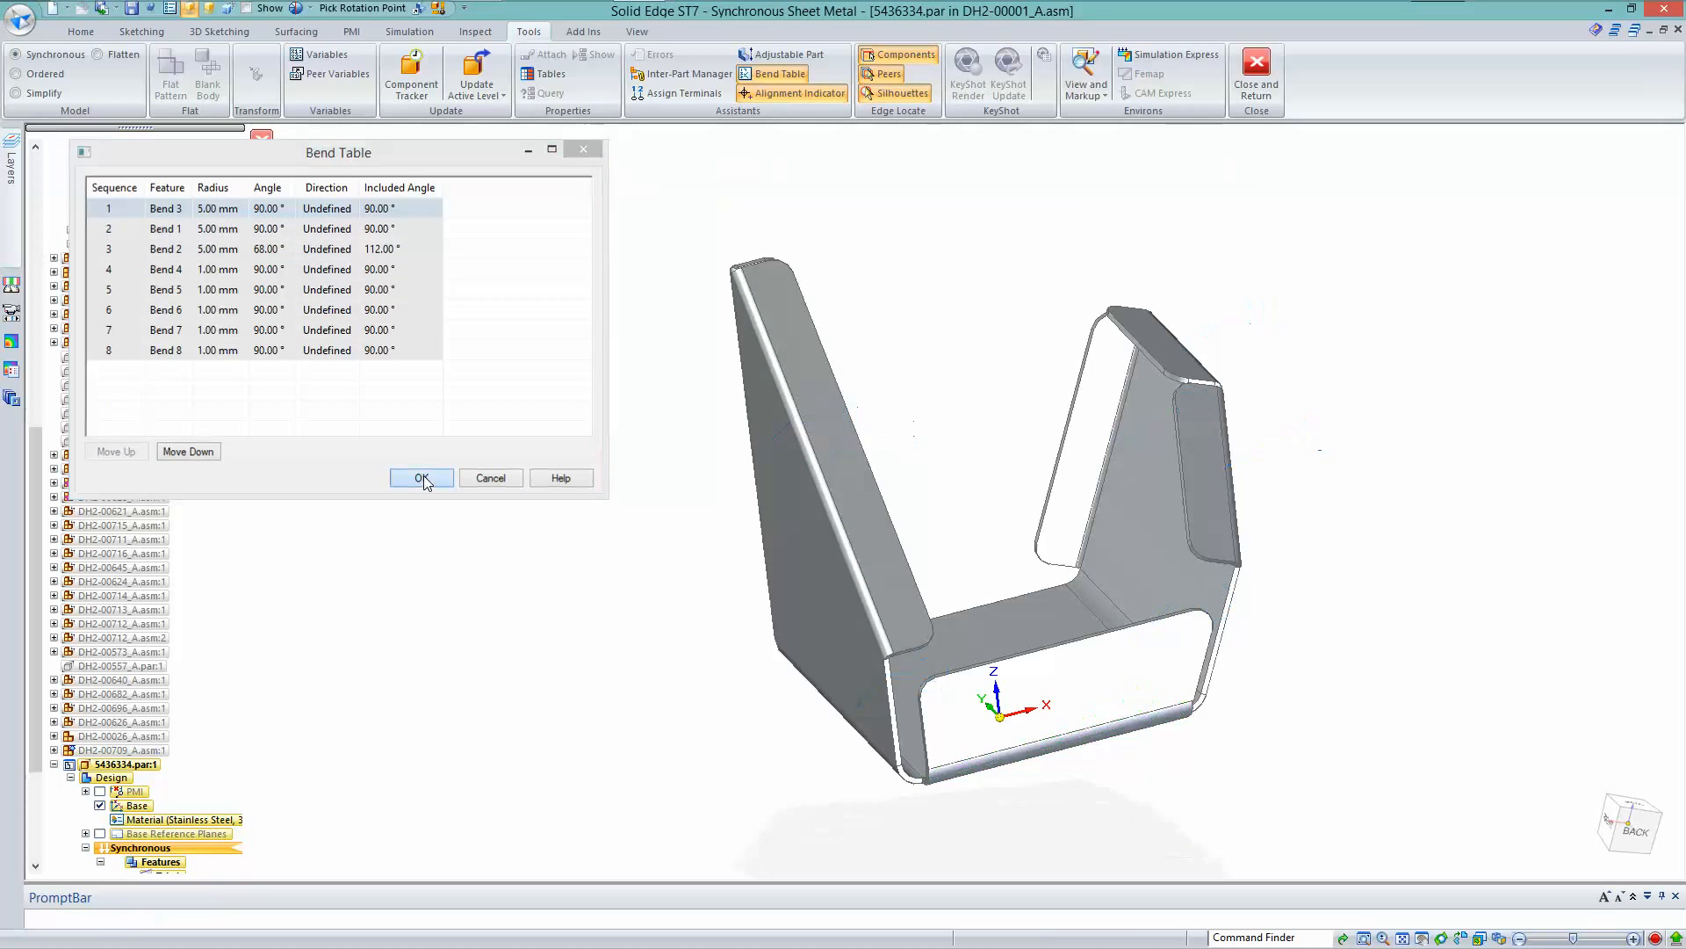
pyautogui.click(131, 11)
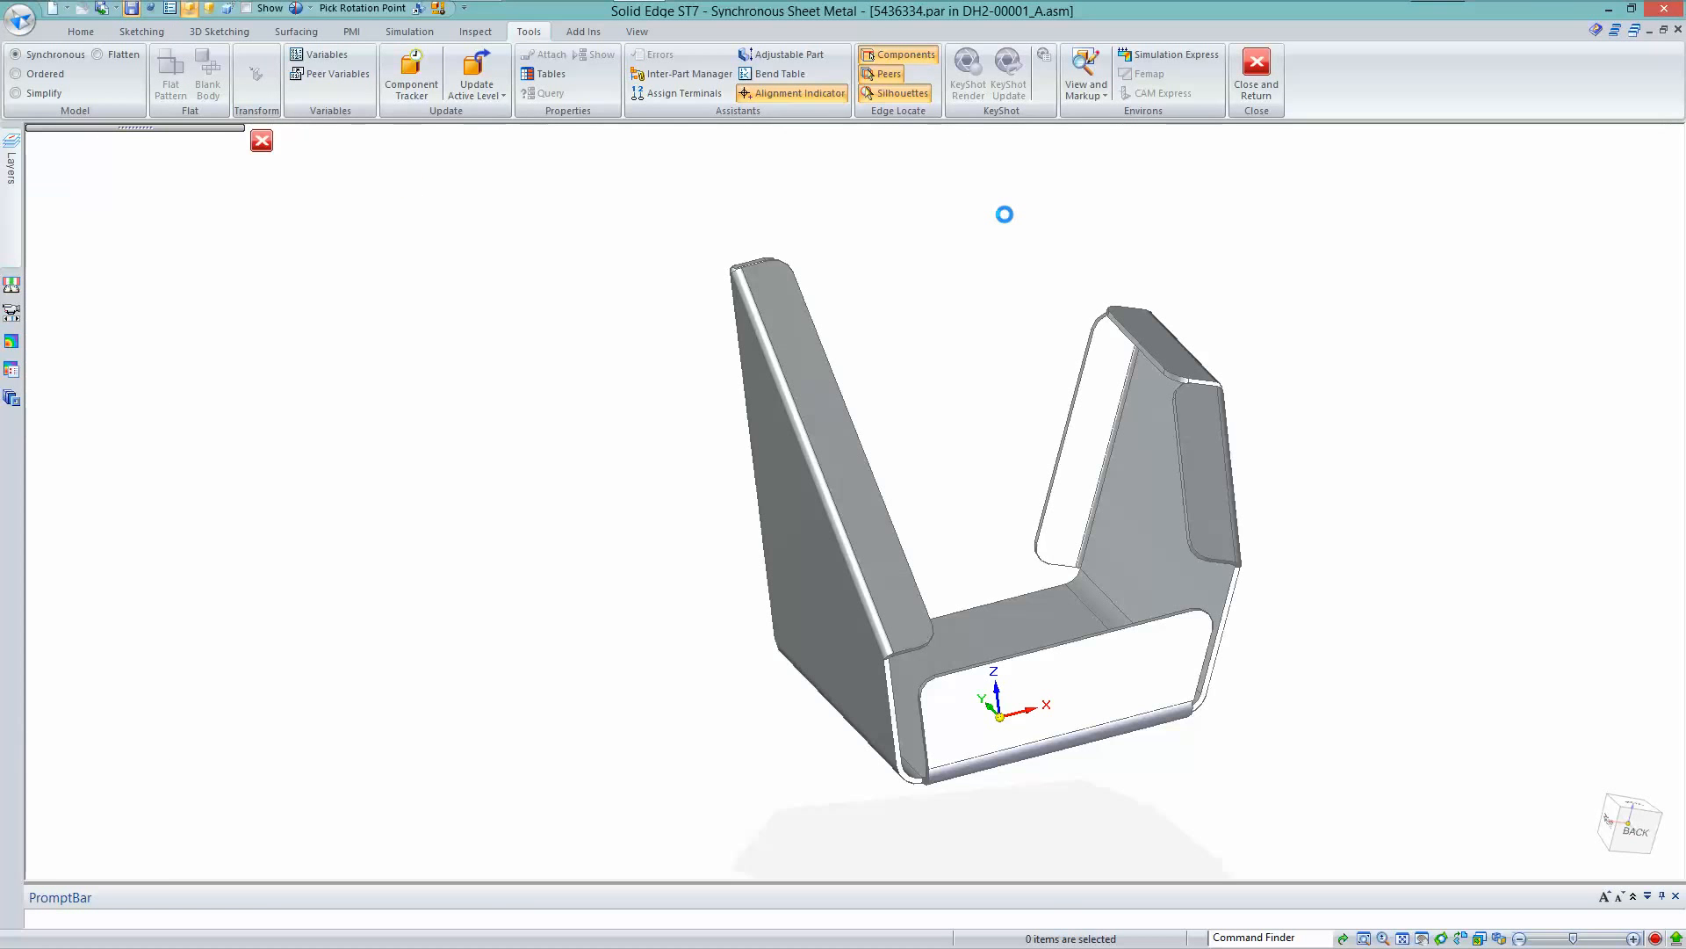
# Back in 5436334.dft, place a bend table with bend callouts for the flat pattern near the sheet's lower-left corner and update the views
pyautogui.hotkey('ctrl', 'Tab')
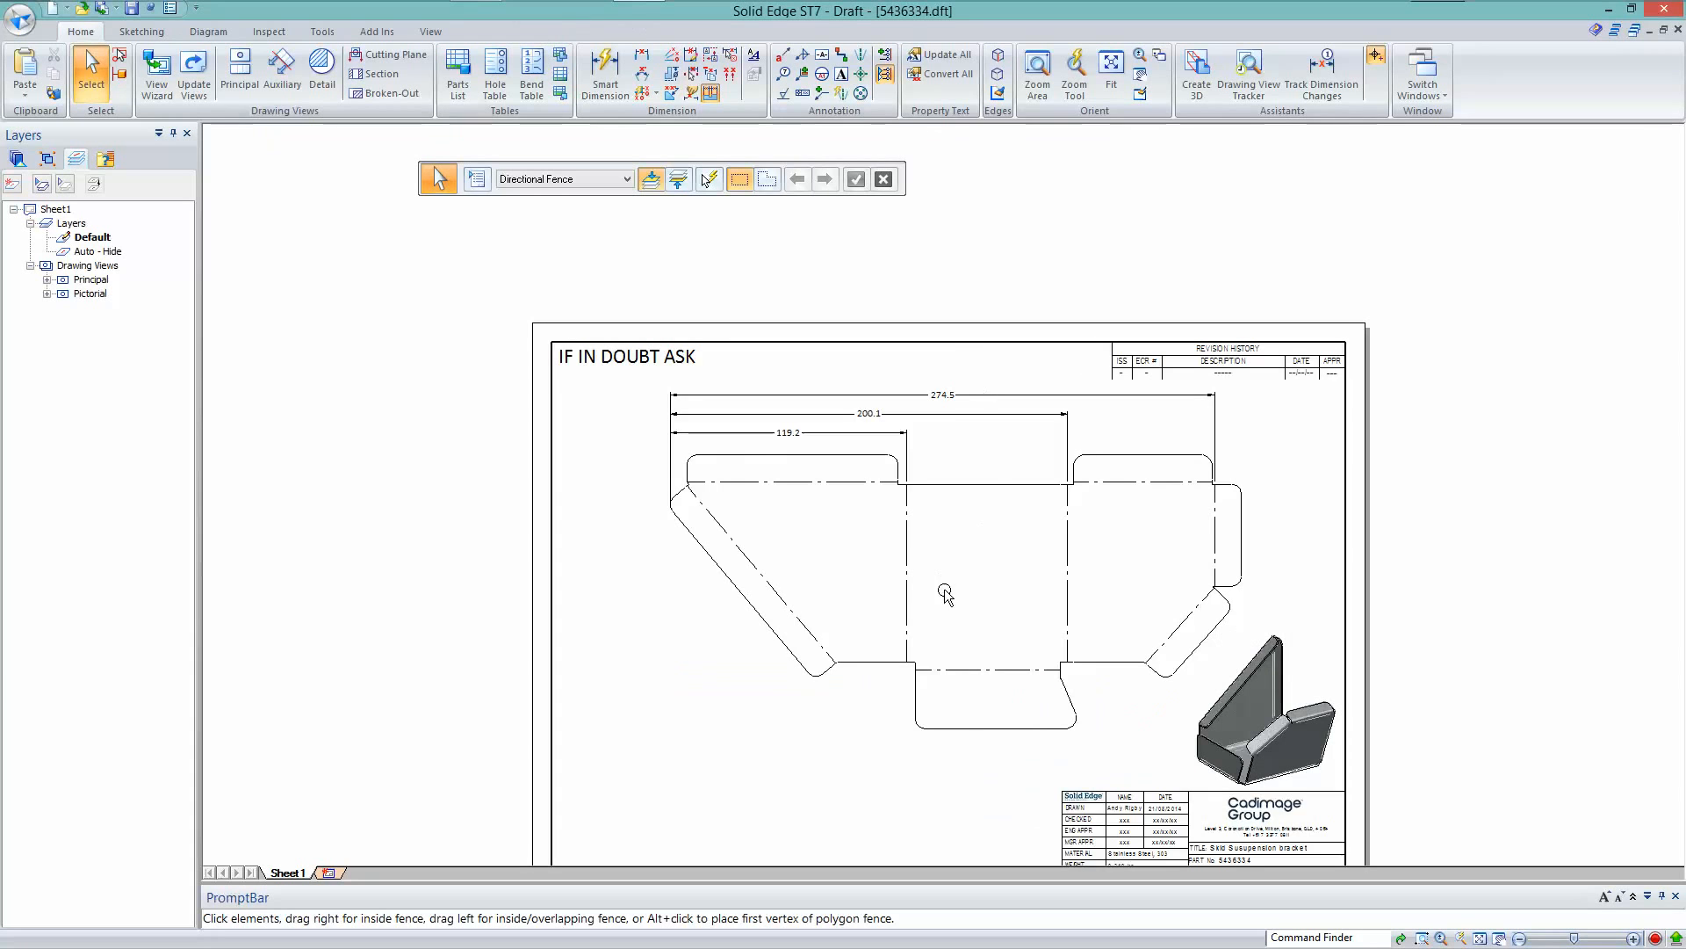
pyautogui.moveTo(806, 306); pyautogui.dragTo(767, 239, button='middle')
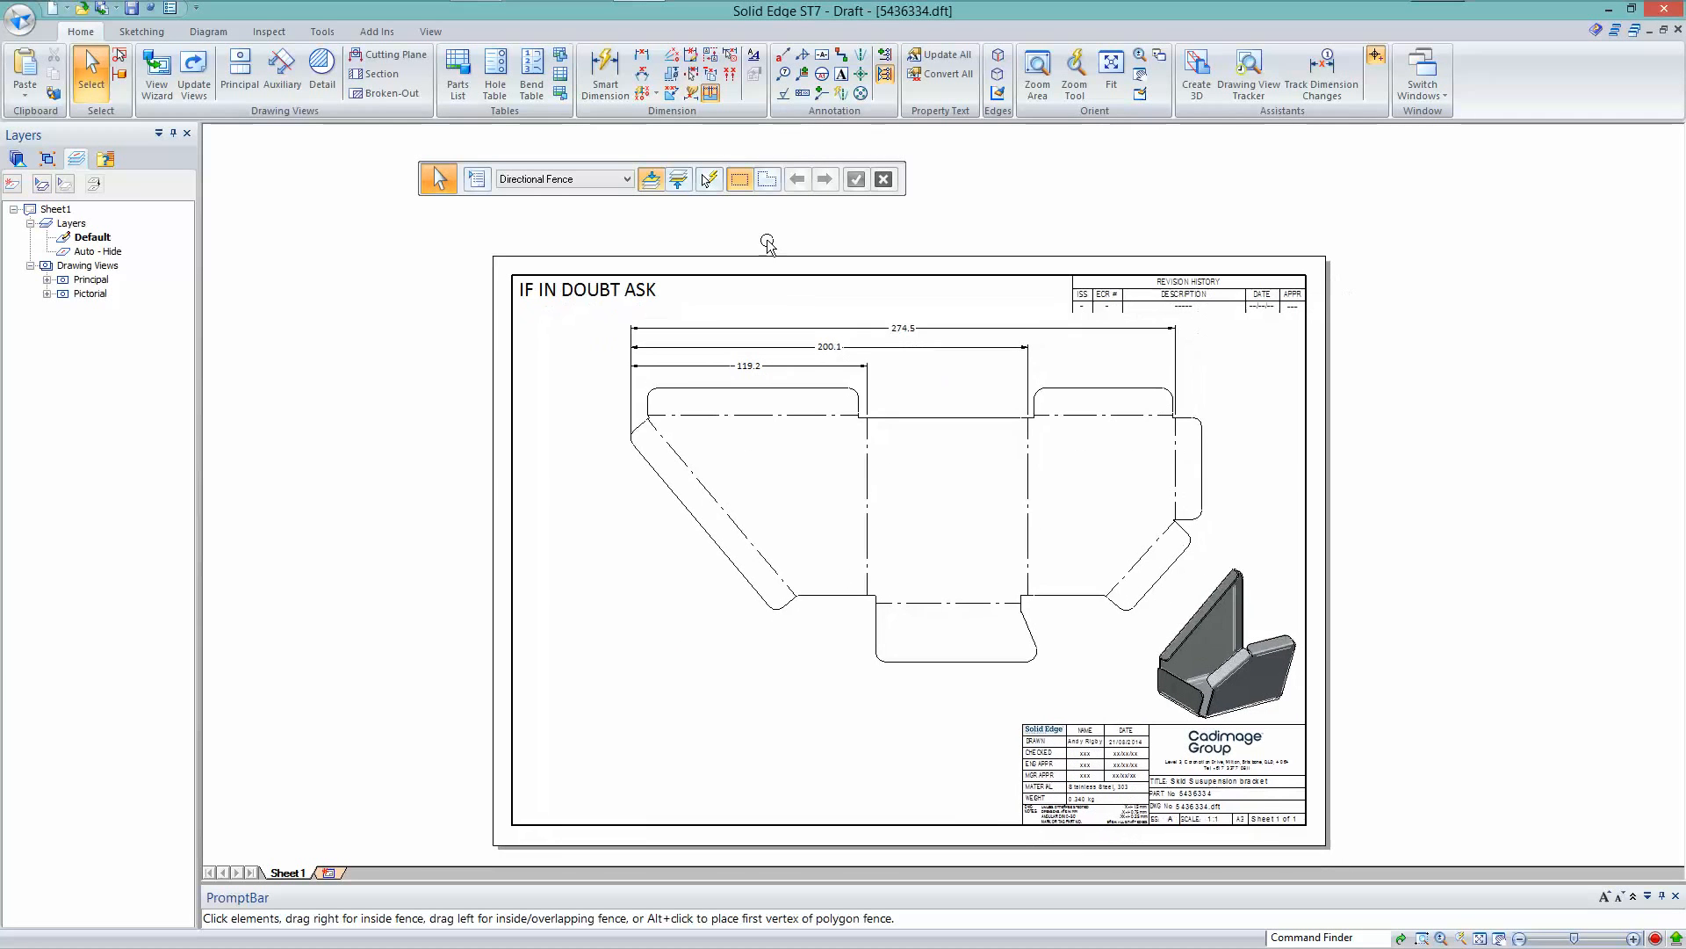
pyautogui.click(532, 77)
pyautogui.click(732, 515)
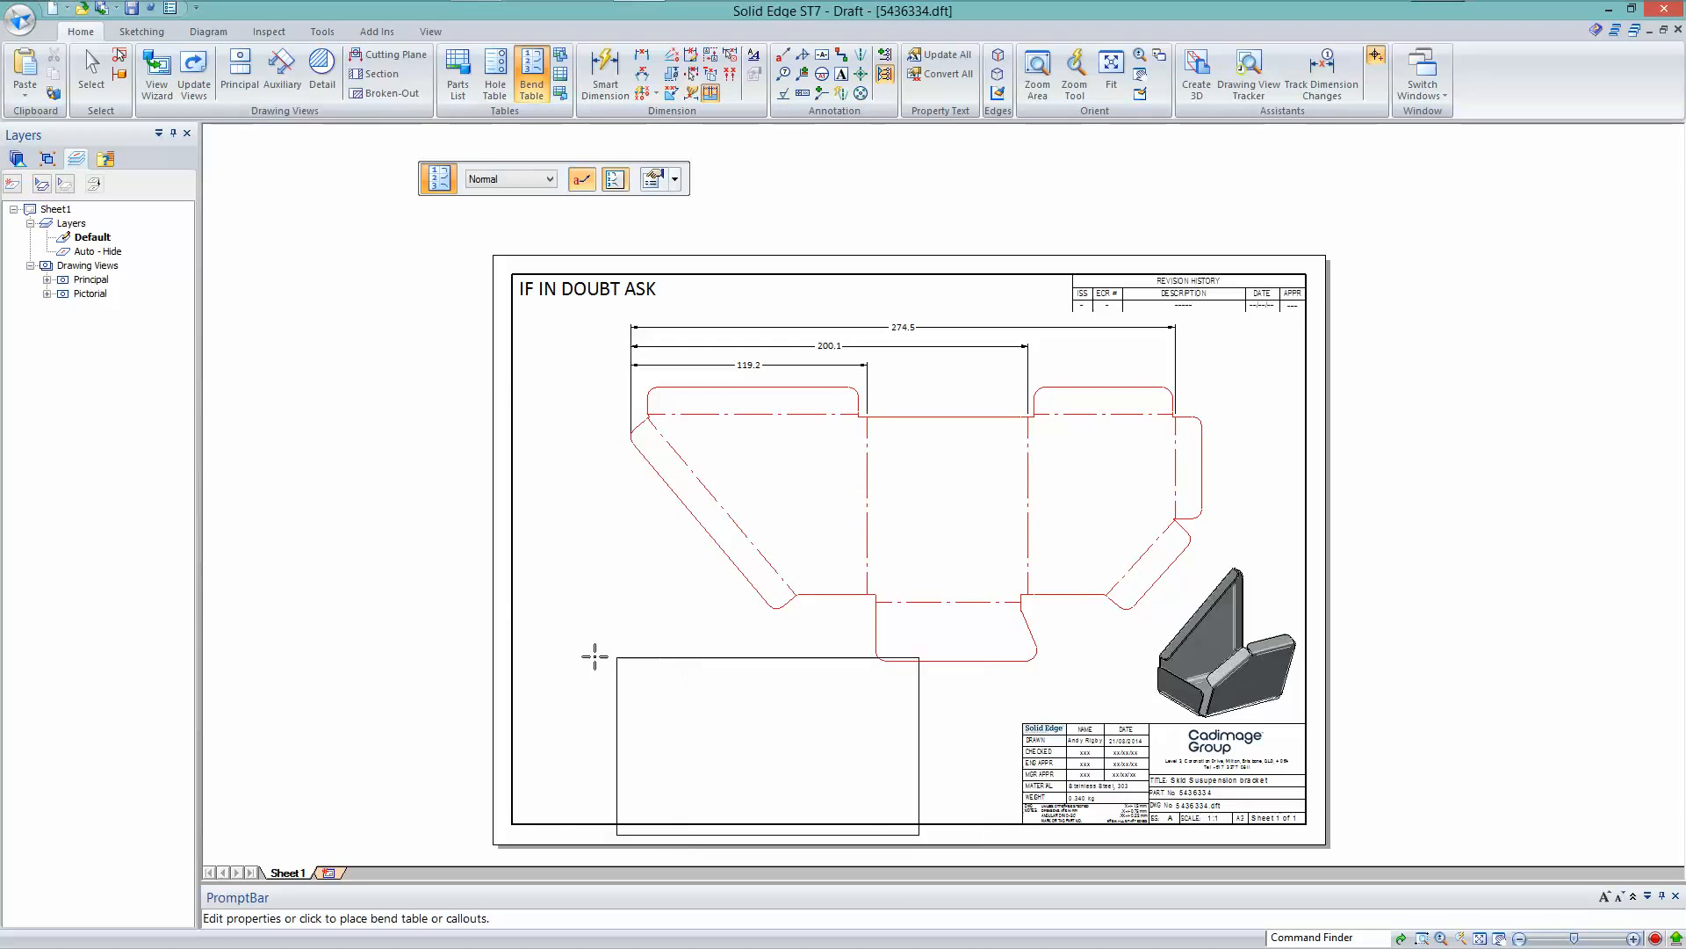
pyautogui.click(525, 639)
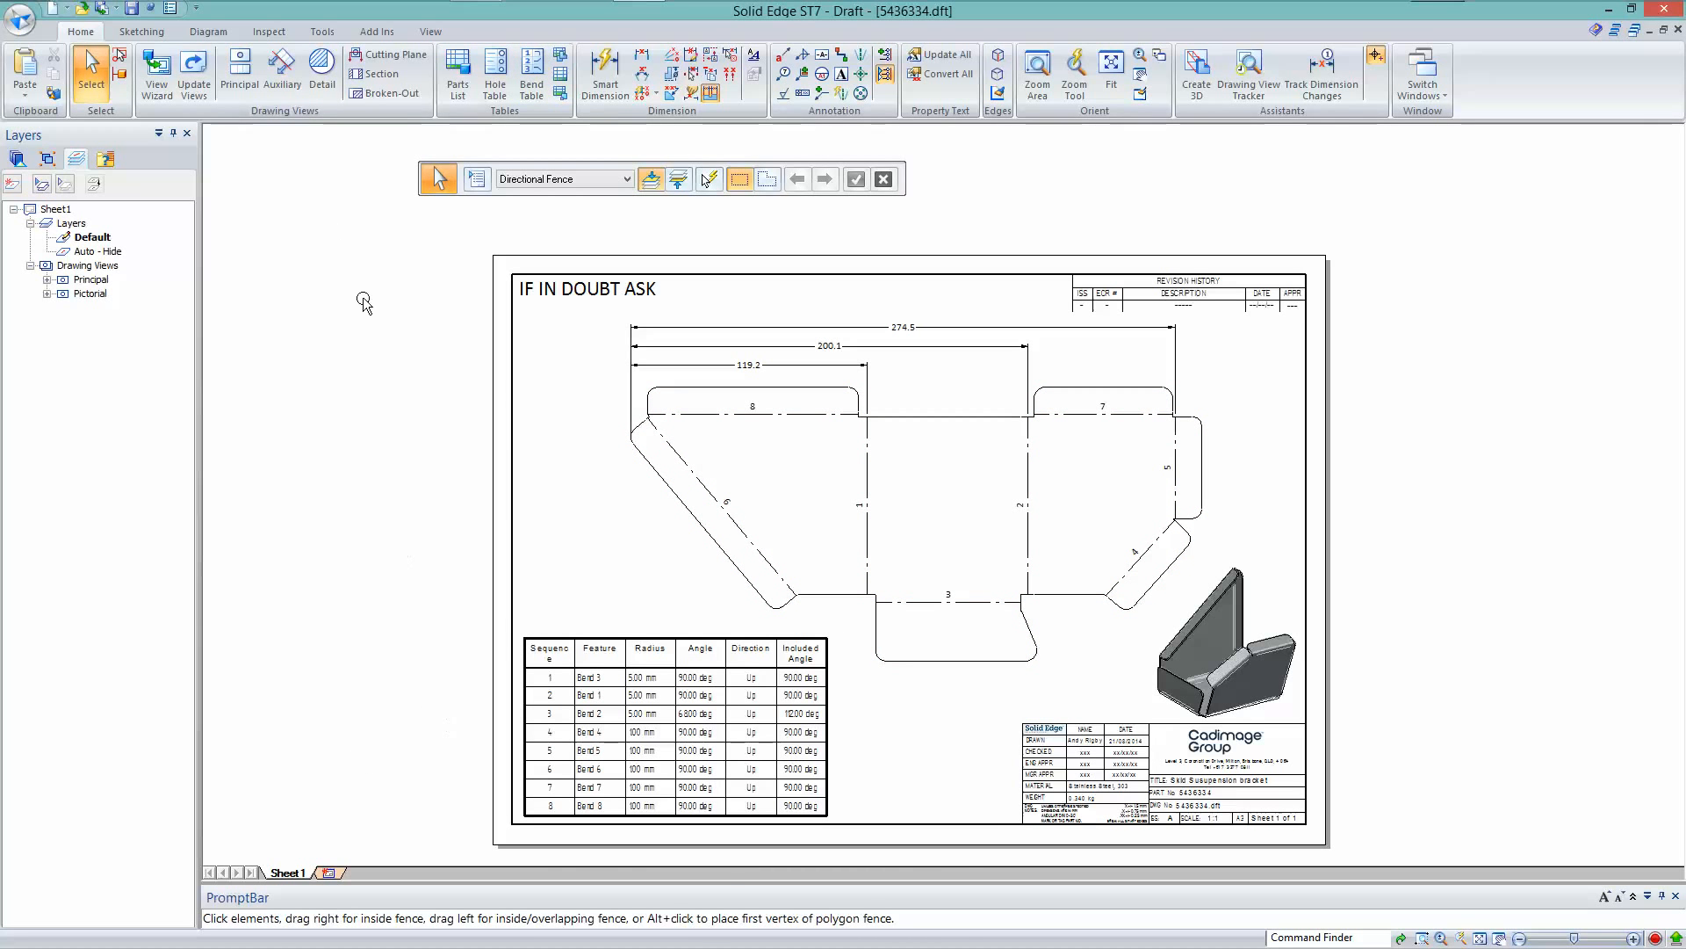
pyautogui.click(195, 66)
# Widen the Sequence and Included Angle columns of the bend table
pyautogui.scroll(3, 800, 729)
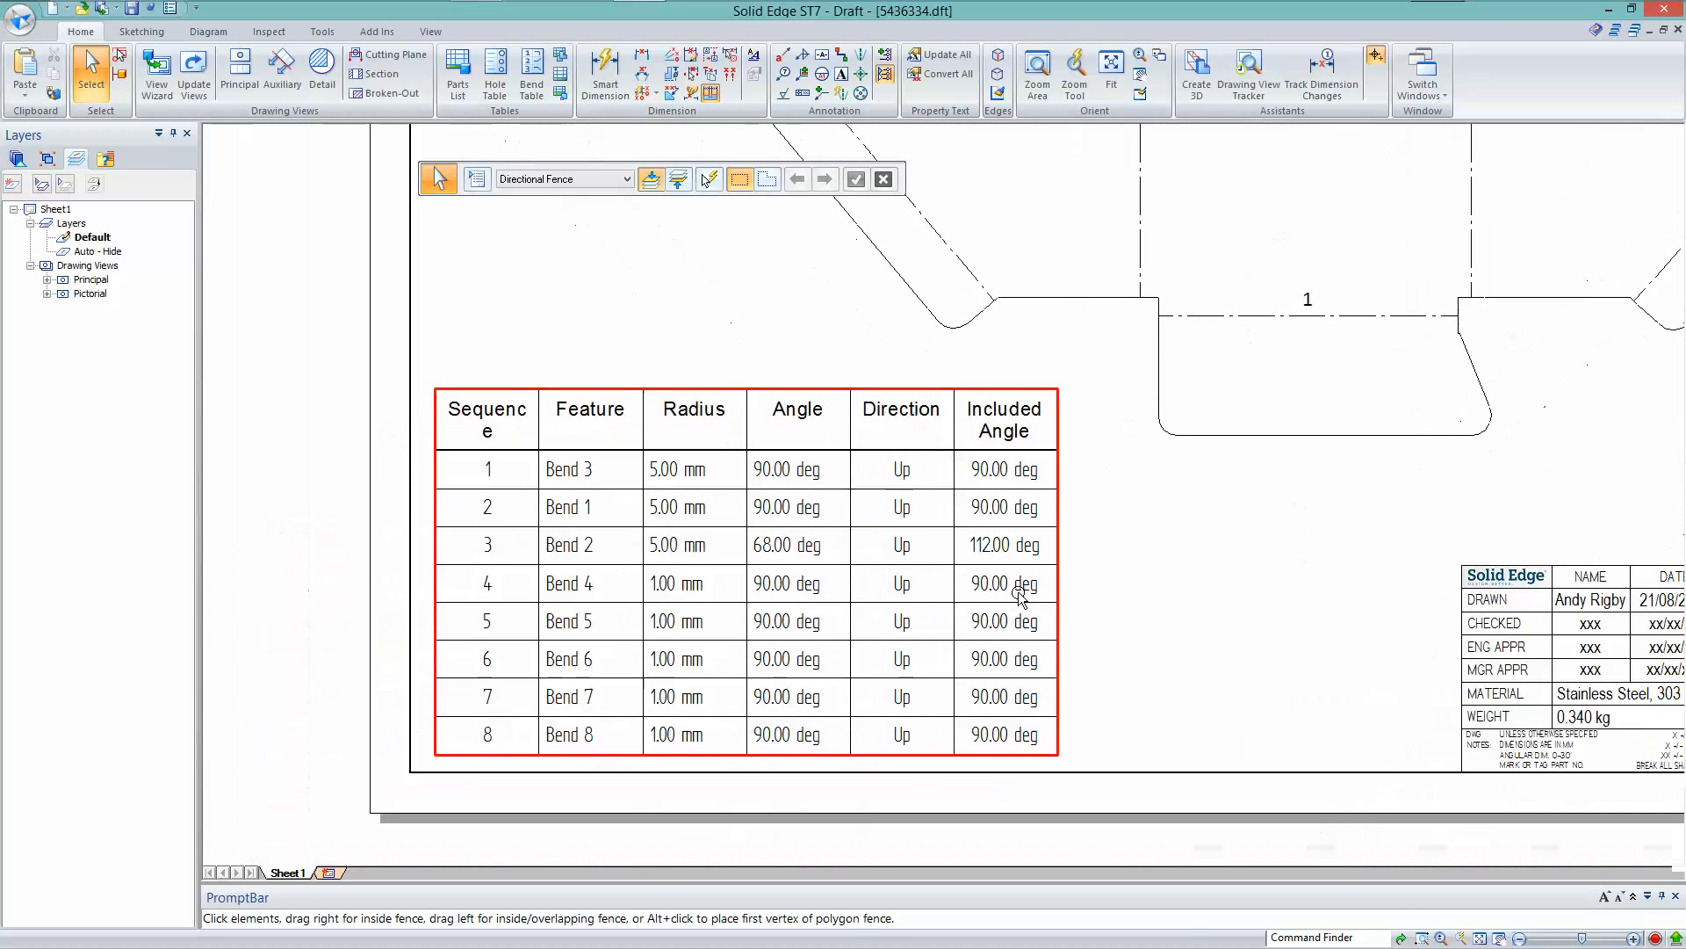
pyautogui.click(542, 421)
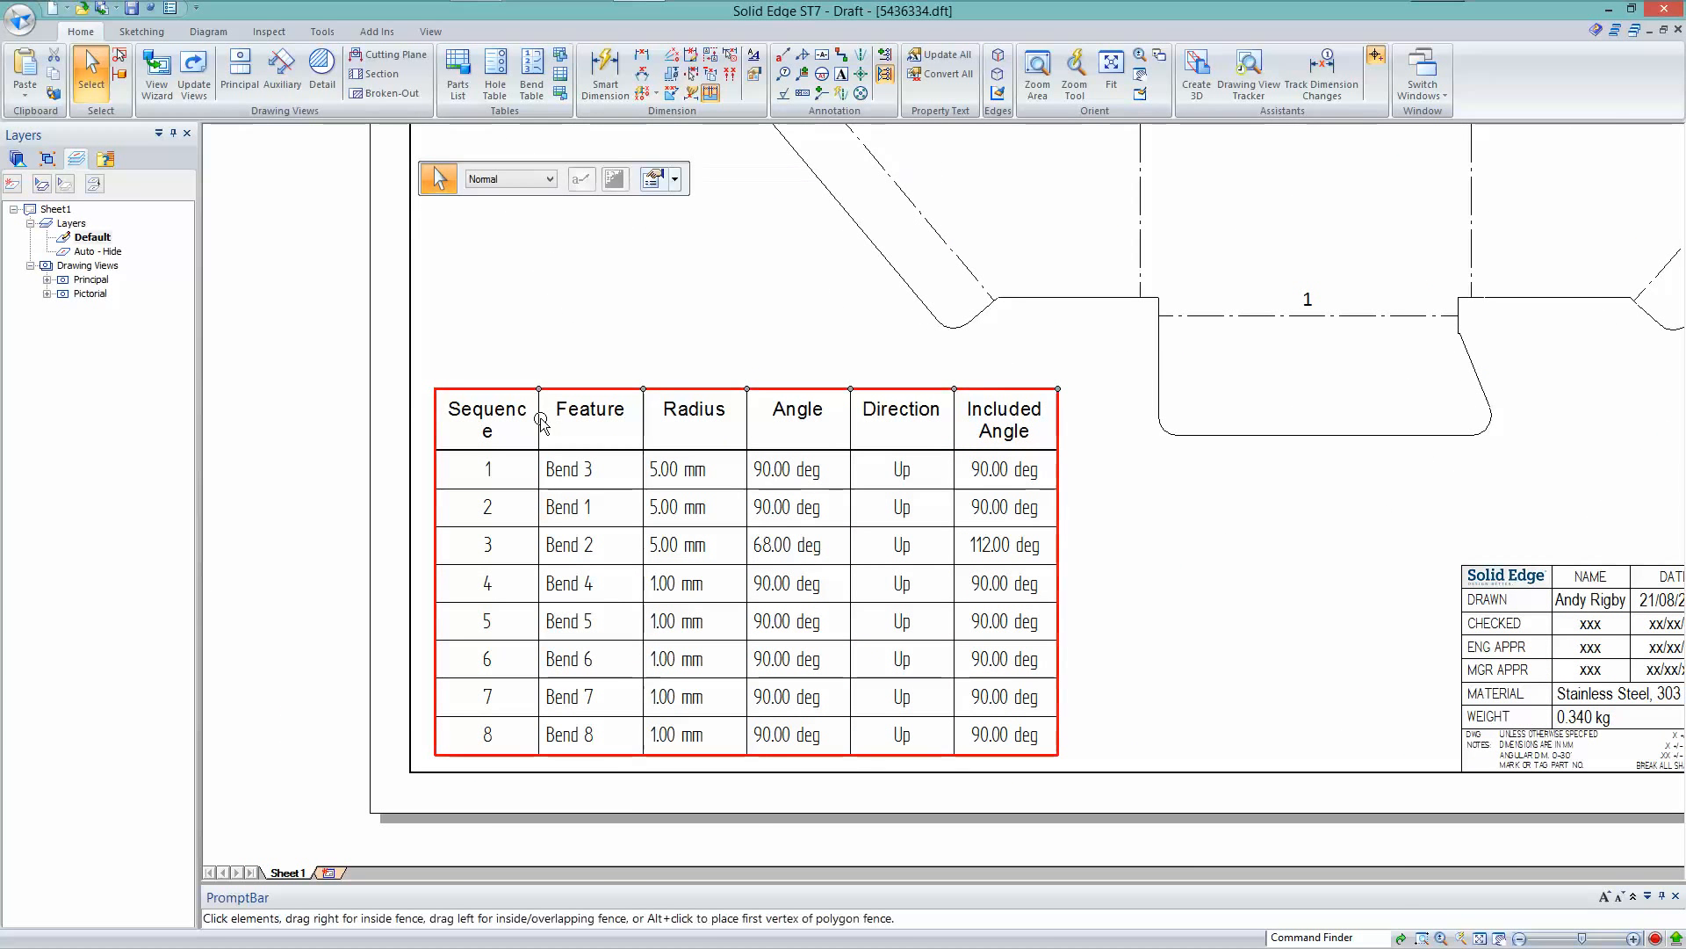
pyautogui.moveTo(543, 386); pyautogui.dragTo(563, 386)
pyautogui.moveTo(1078, 387); pyautogui.dragTo(1100, 387)
# Shorten the bend table's Included Angle column header to Inc. Angle
pyautogui.doubleClick(1071, 420)
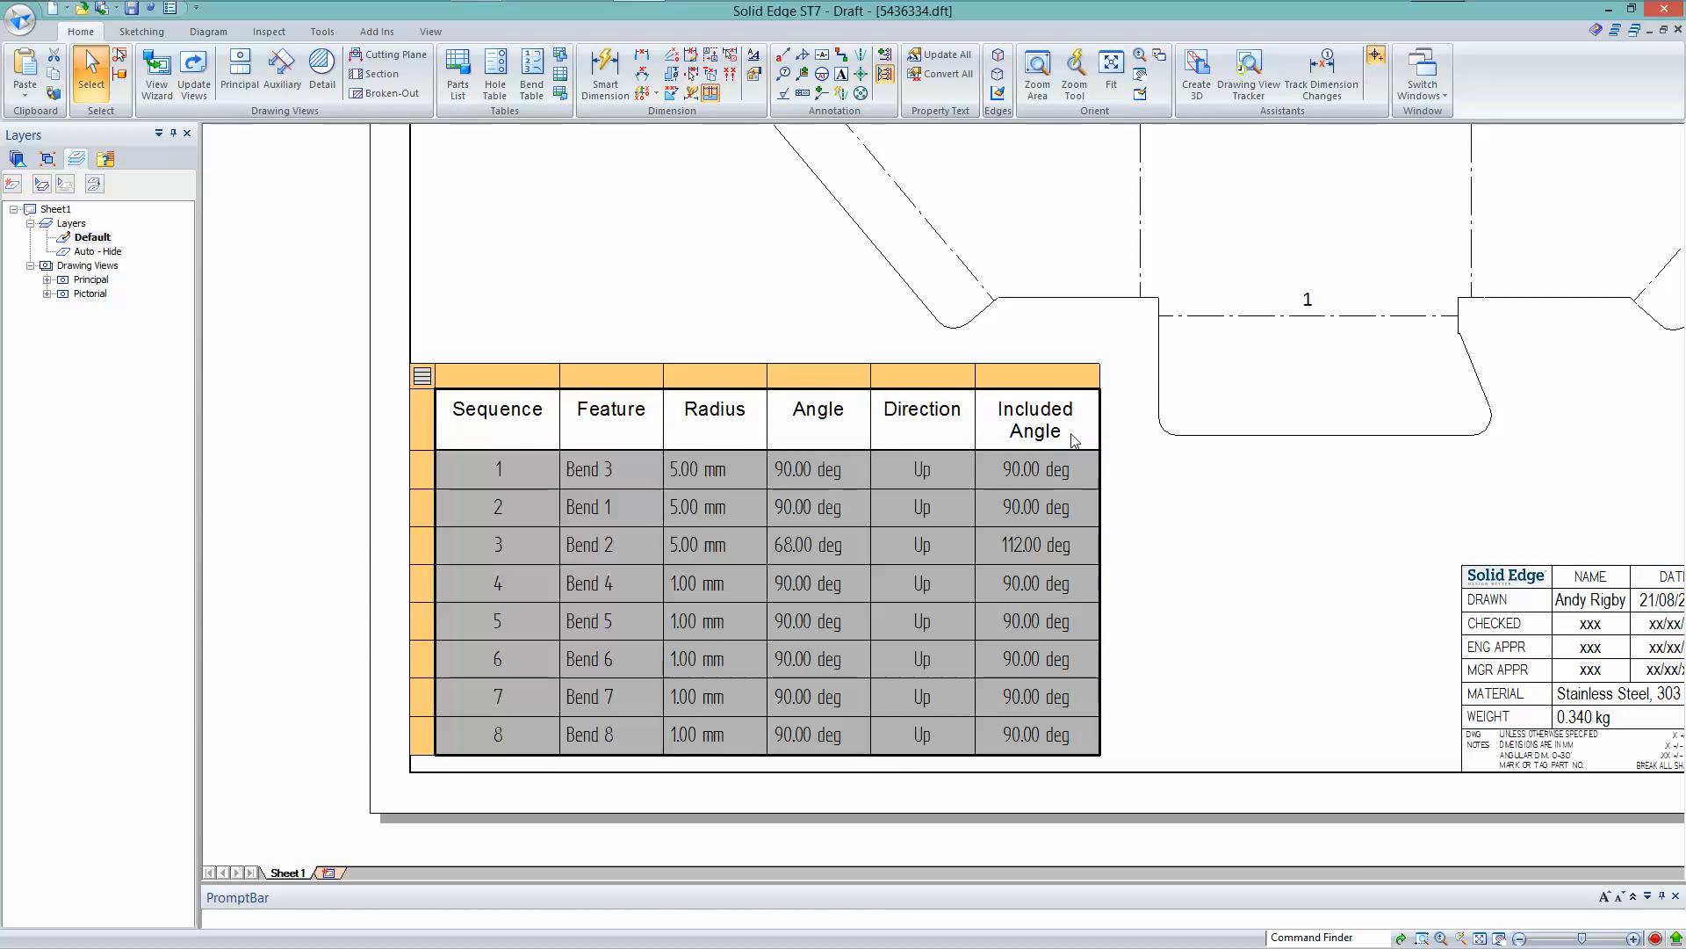
pyautogui.click(1065, 437)
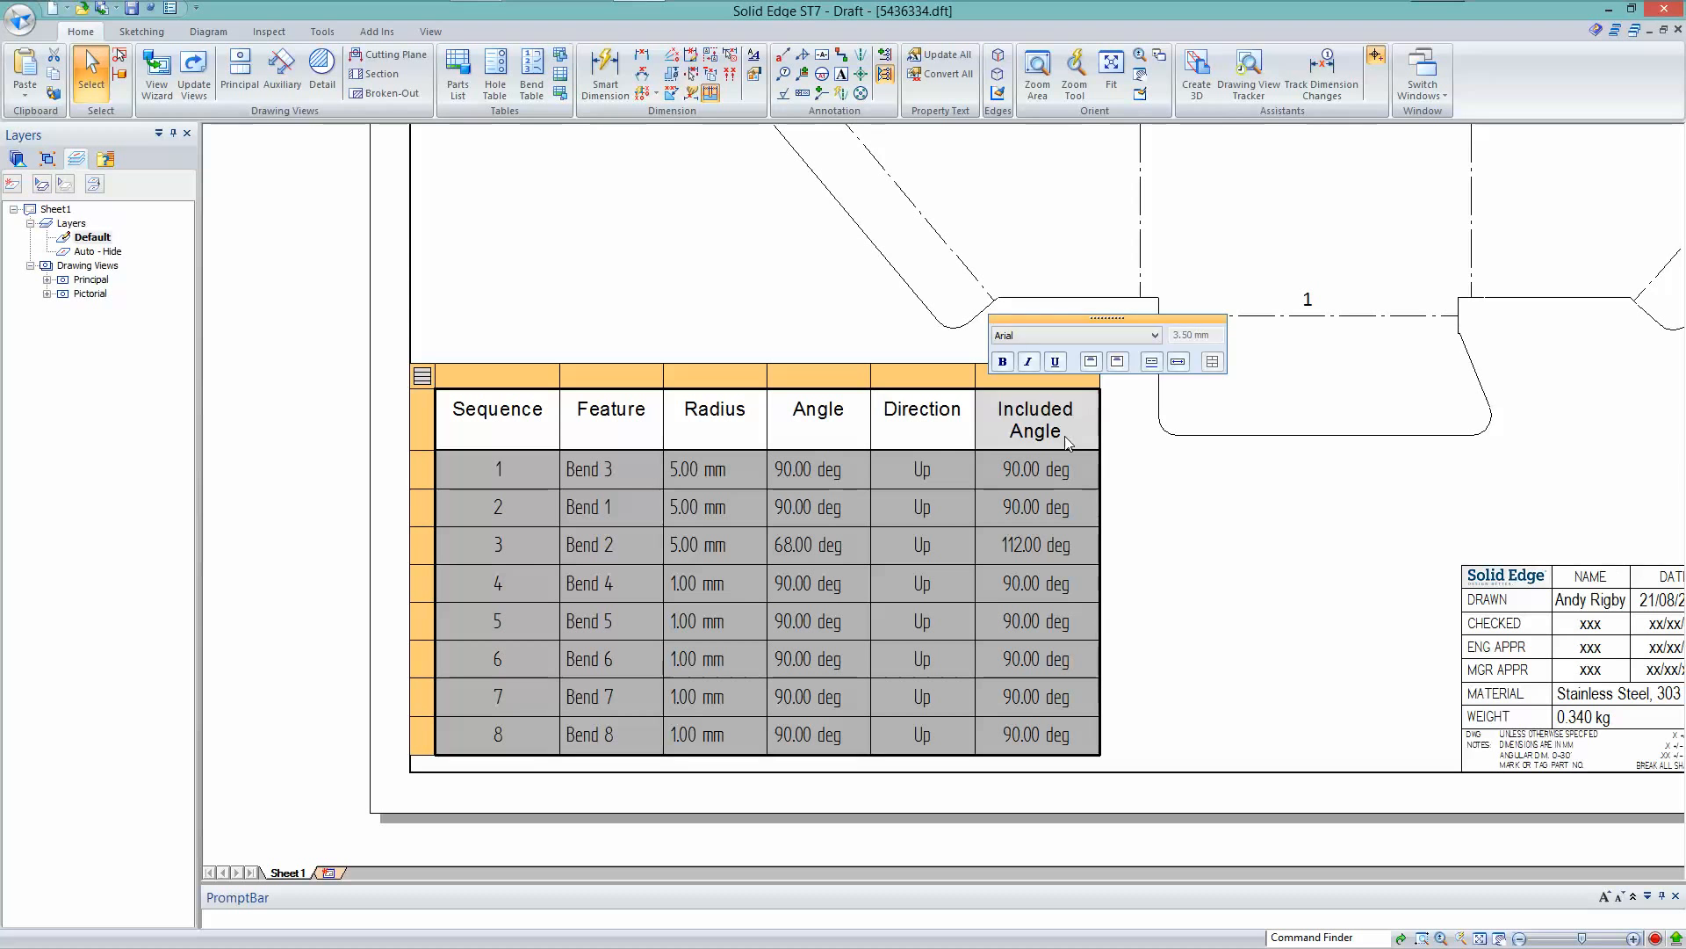
pyautogui.write('Inc')
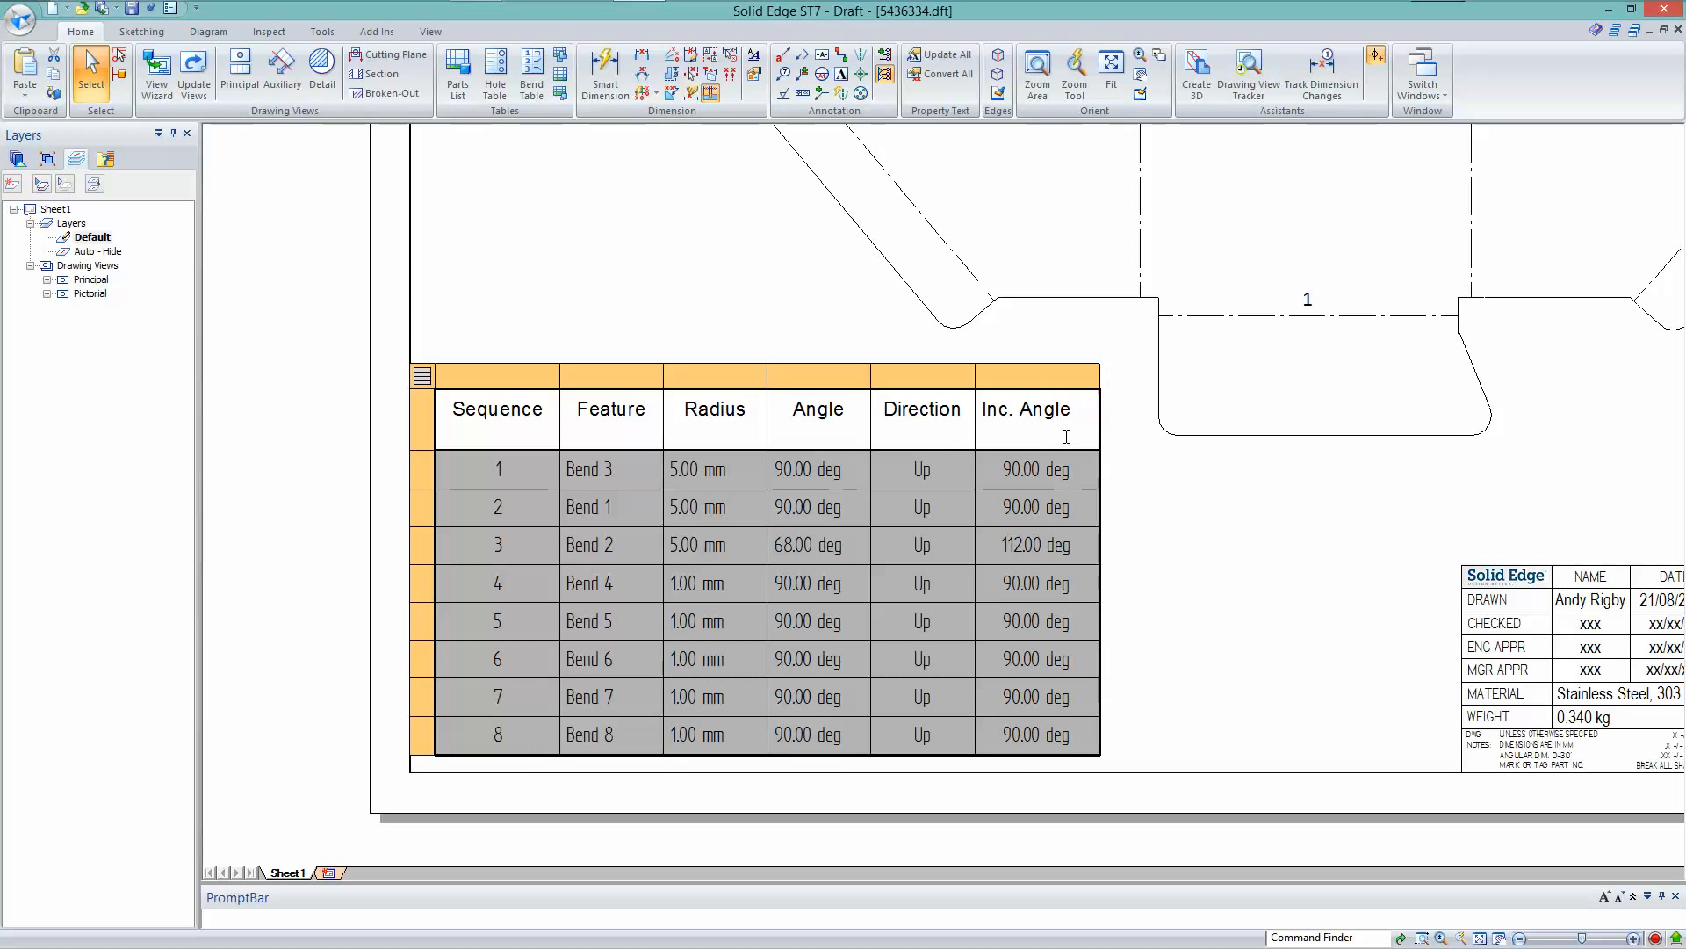
pyautogui.click(1144, 478)
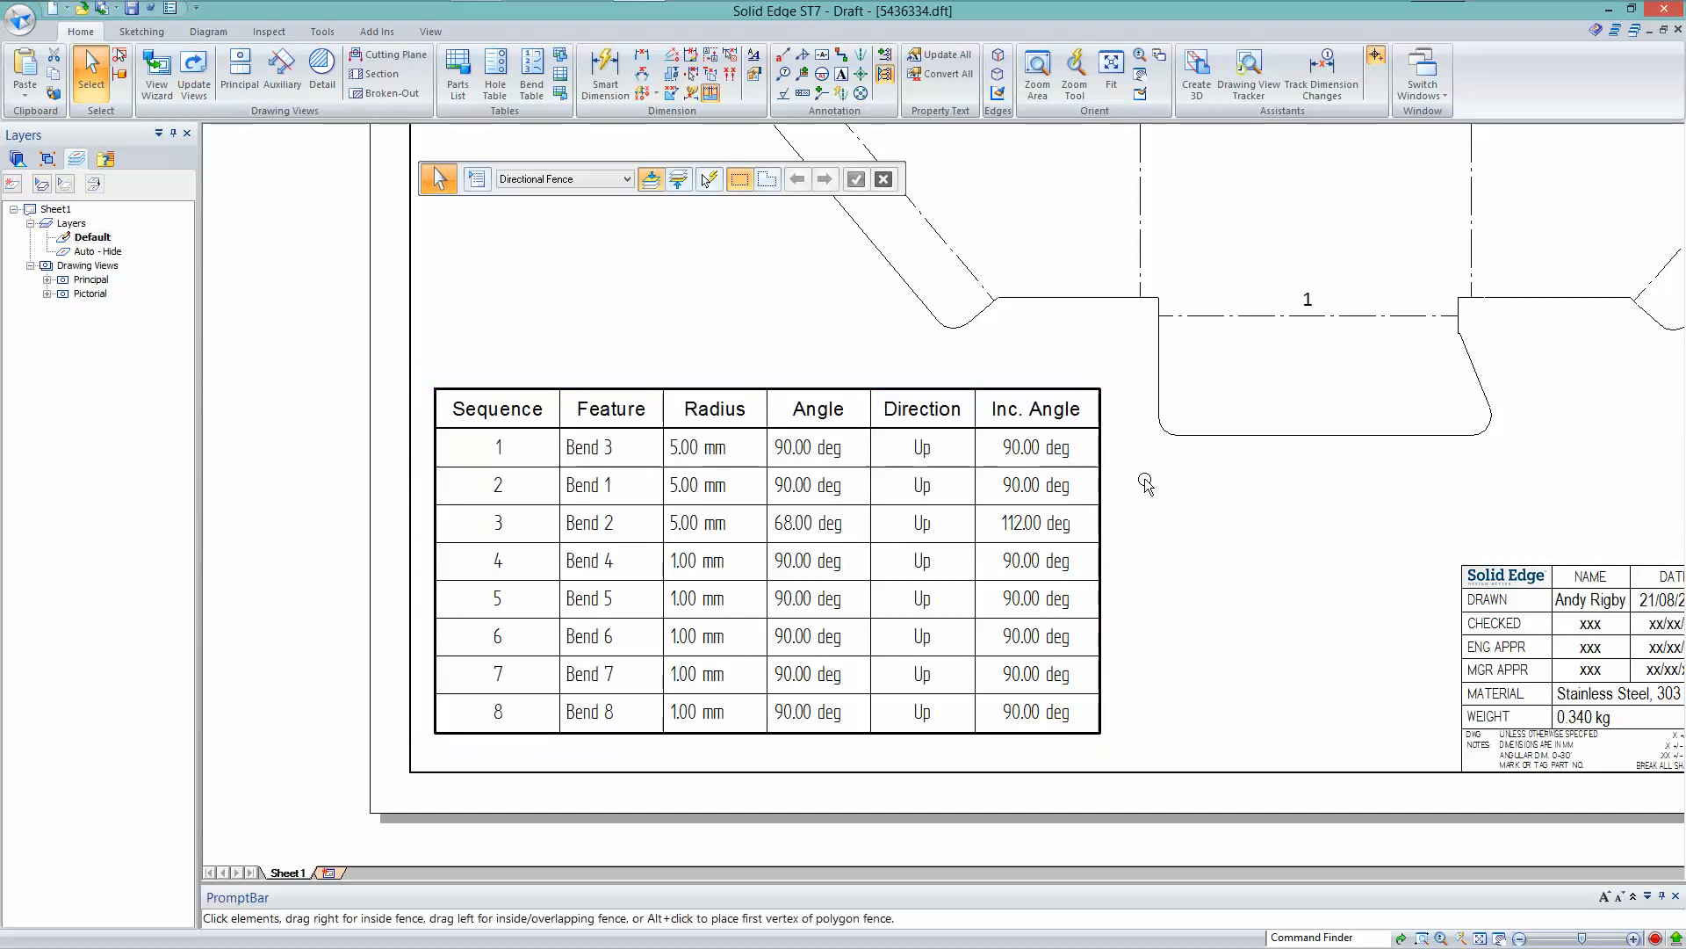
# Narrow the bend table's Direction column slightly and move the table into the lower-left corner of the drawing border
pyautogui.click(966, 432)
pyautogui.moveTo(971, 388); pyautogui.dragTo(964, 388)
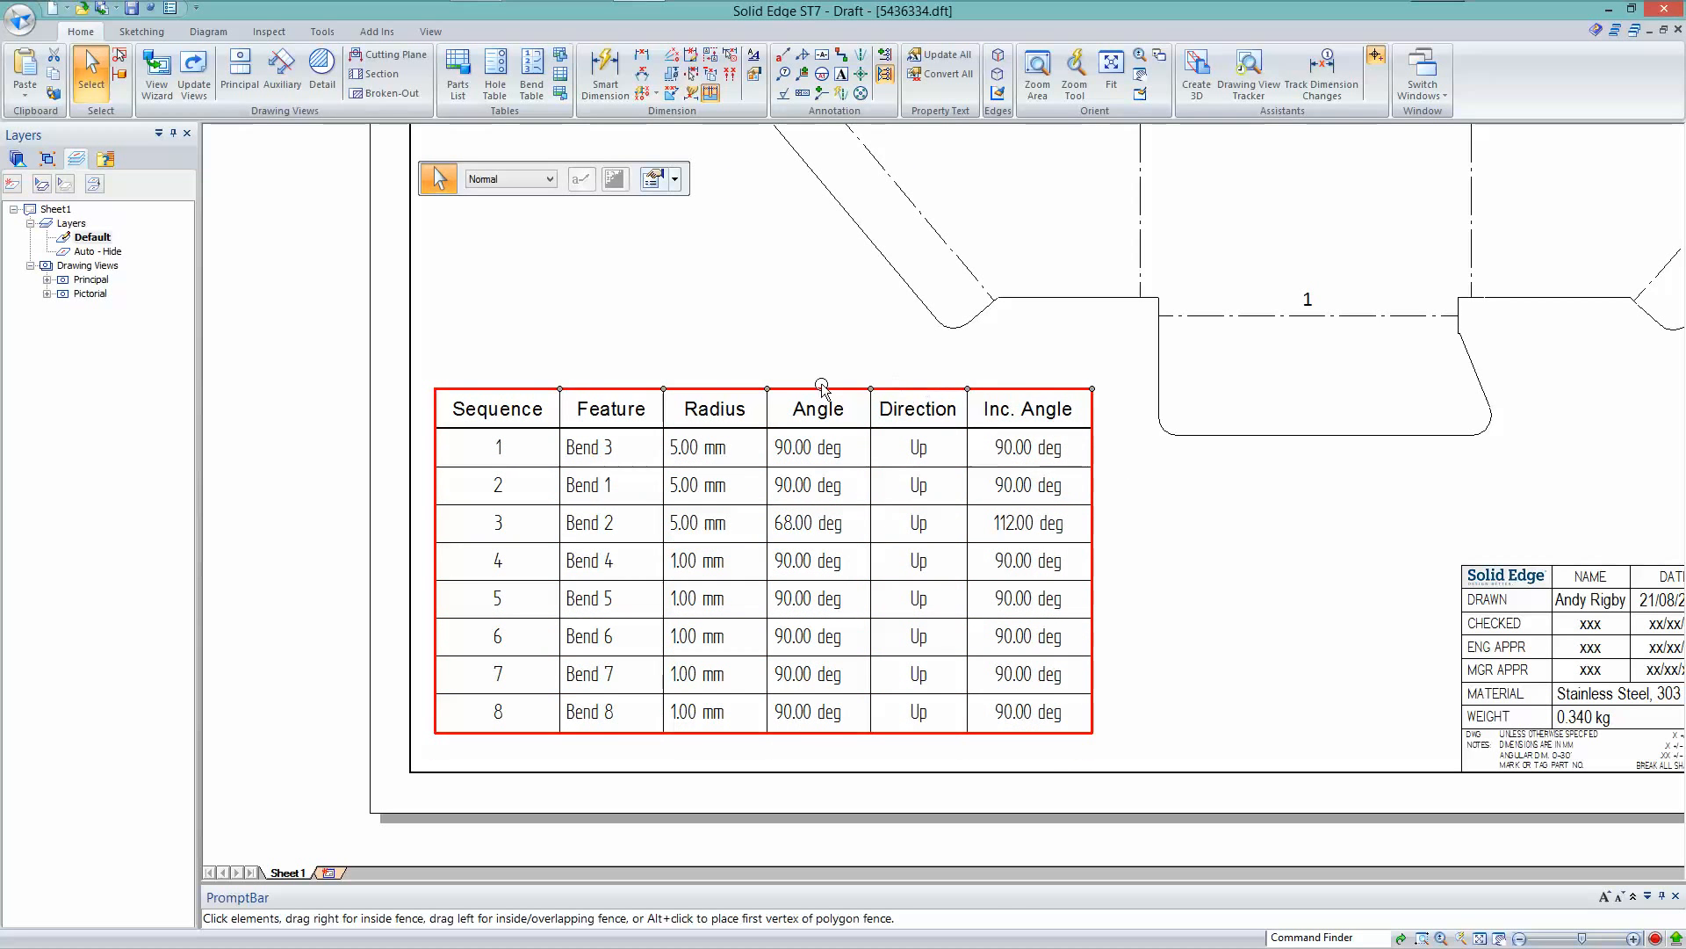
pyautogui.moveTo(646, 430); pyautogui.dragTo(618, 471)
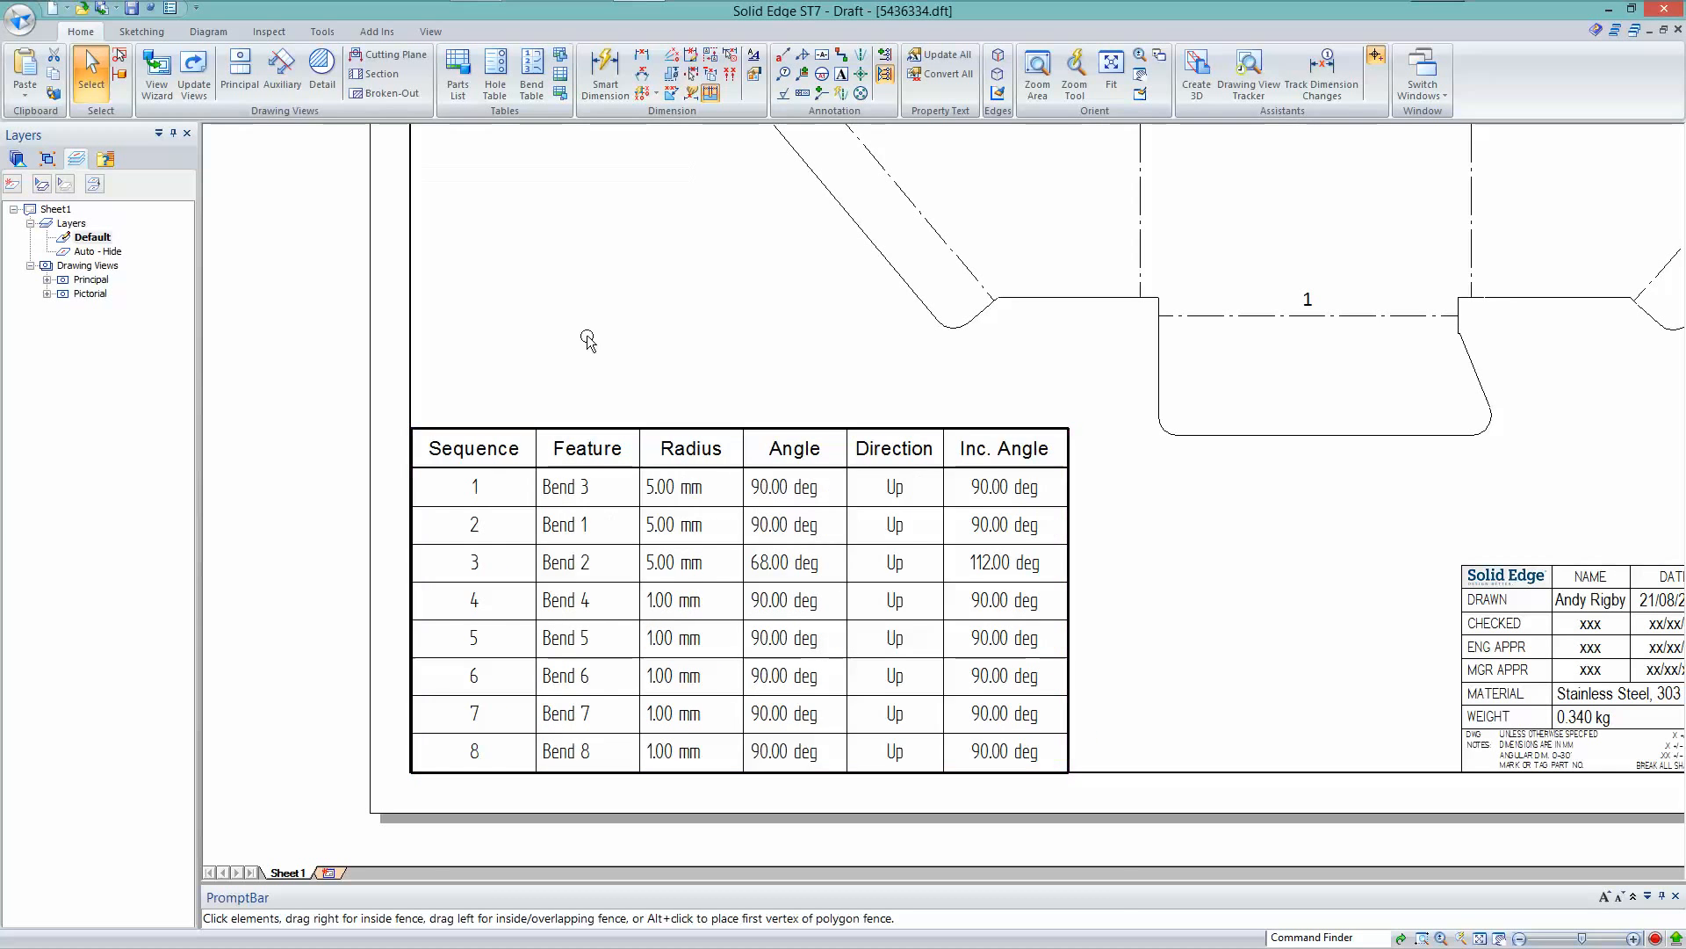
pyautogui.hotkey('ctrl', 'shift', 'f')
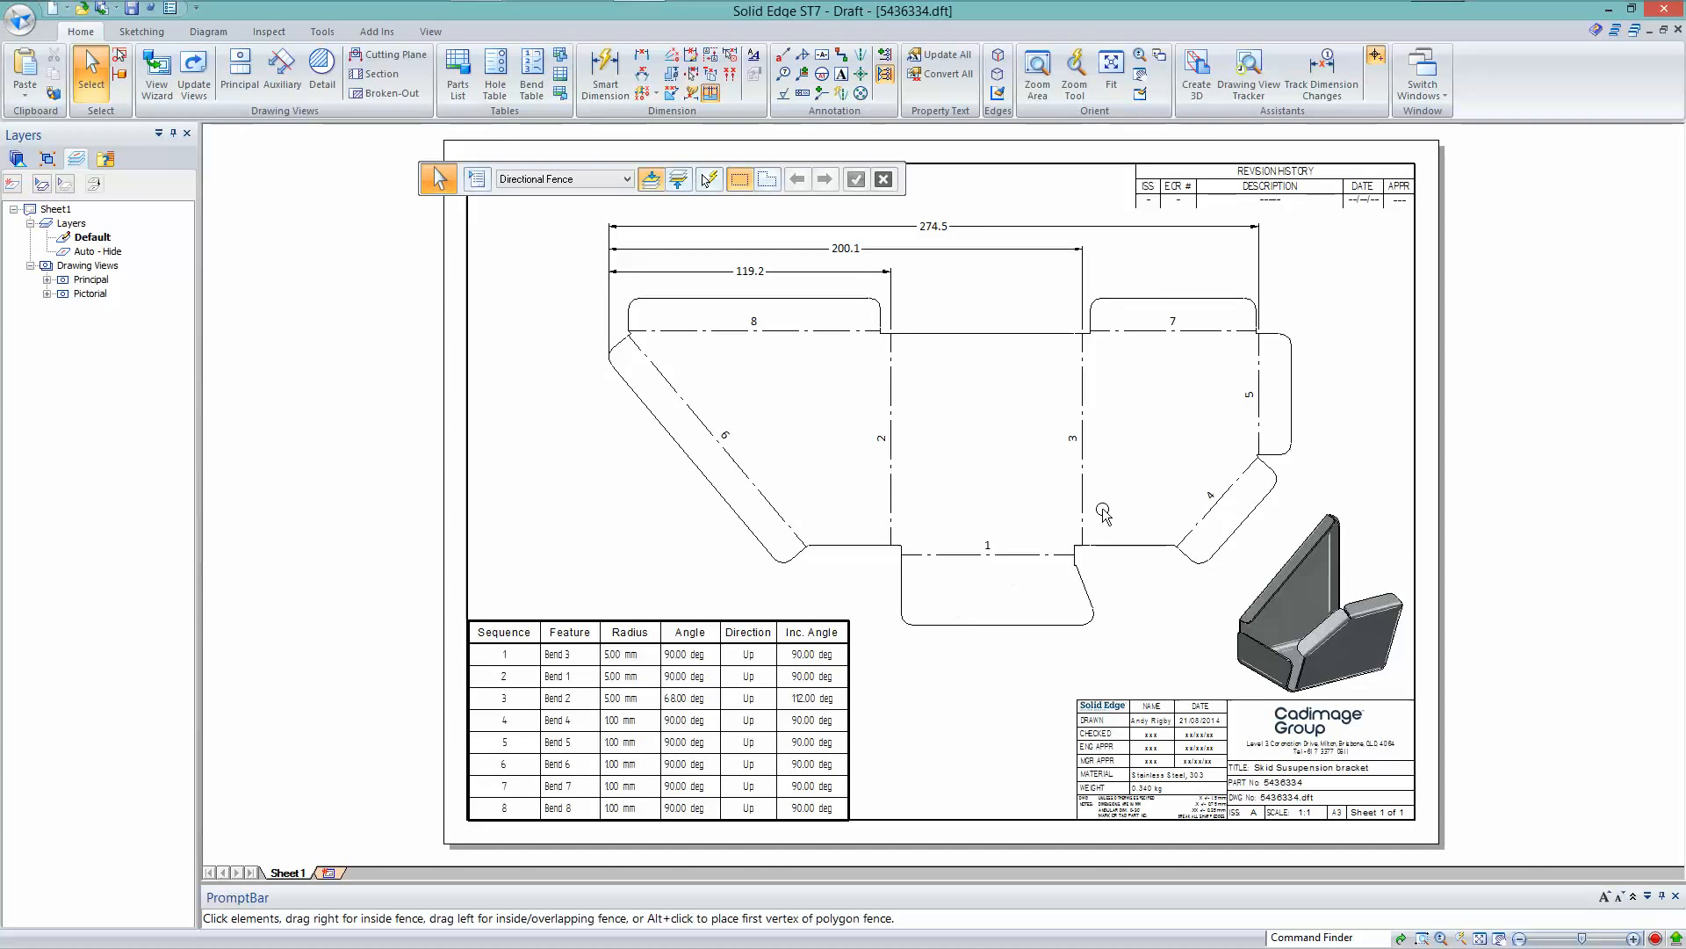
# Add bend radius callouts with the text %BR to bend lines 3 and 4 of the flat pattern
pyautogui.scroll(-1, 1085, 488)
pyautogui.scroll(2, 1084, 488)
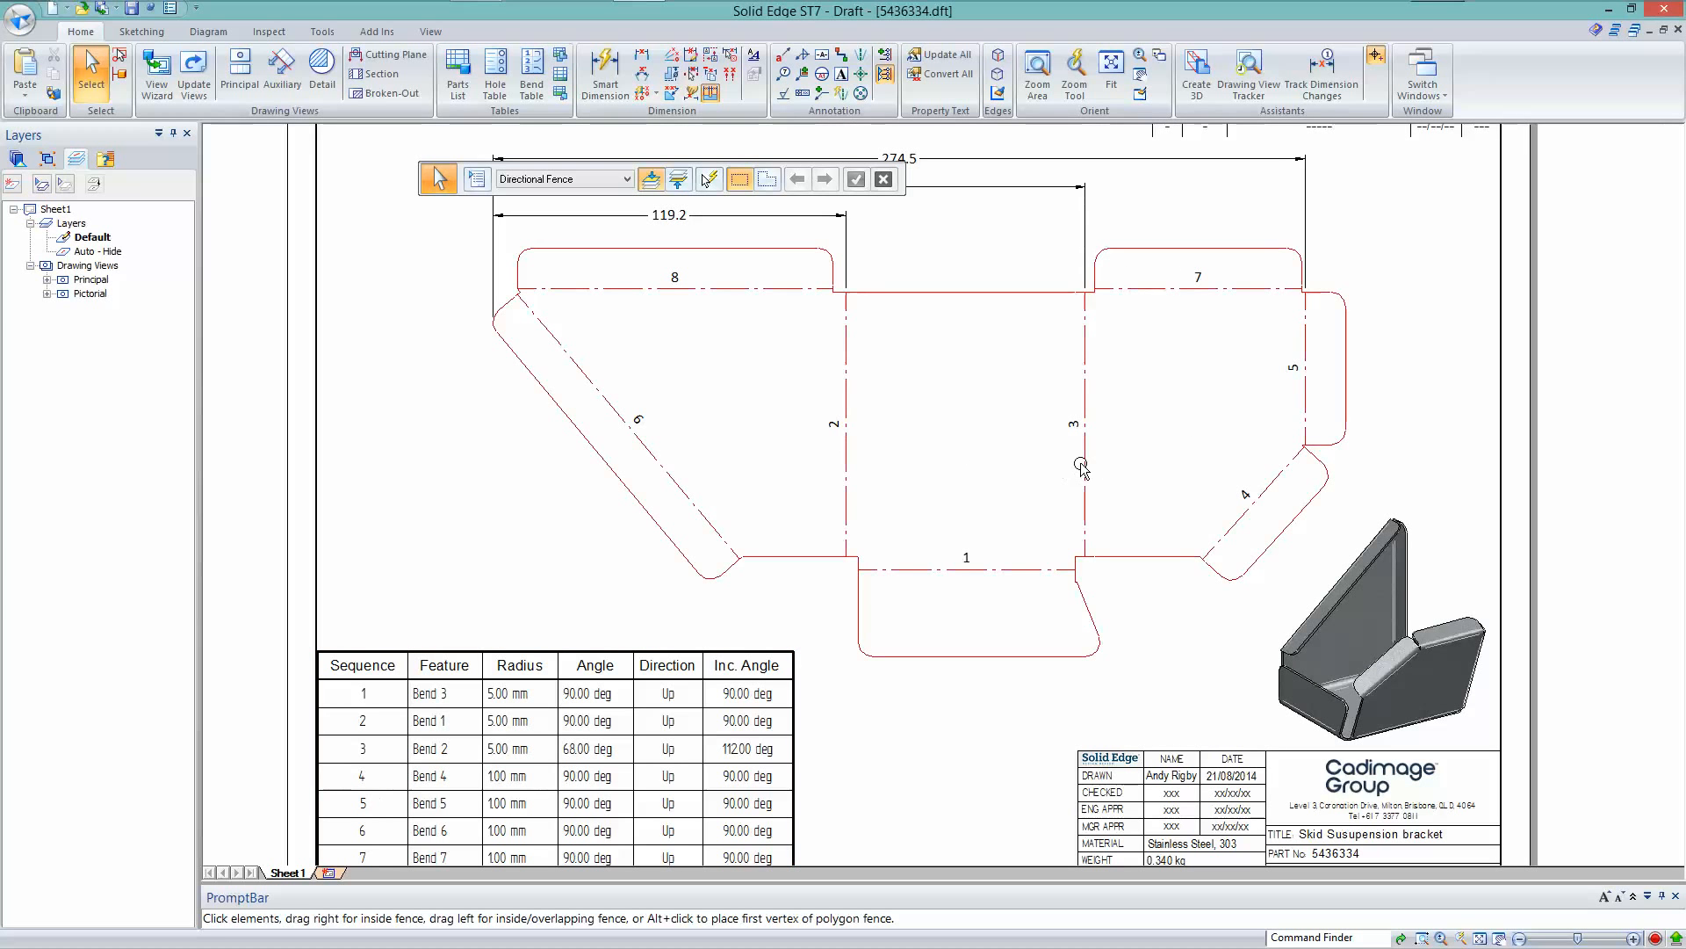
pyautogui.click(783, 54)
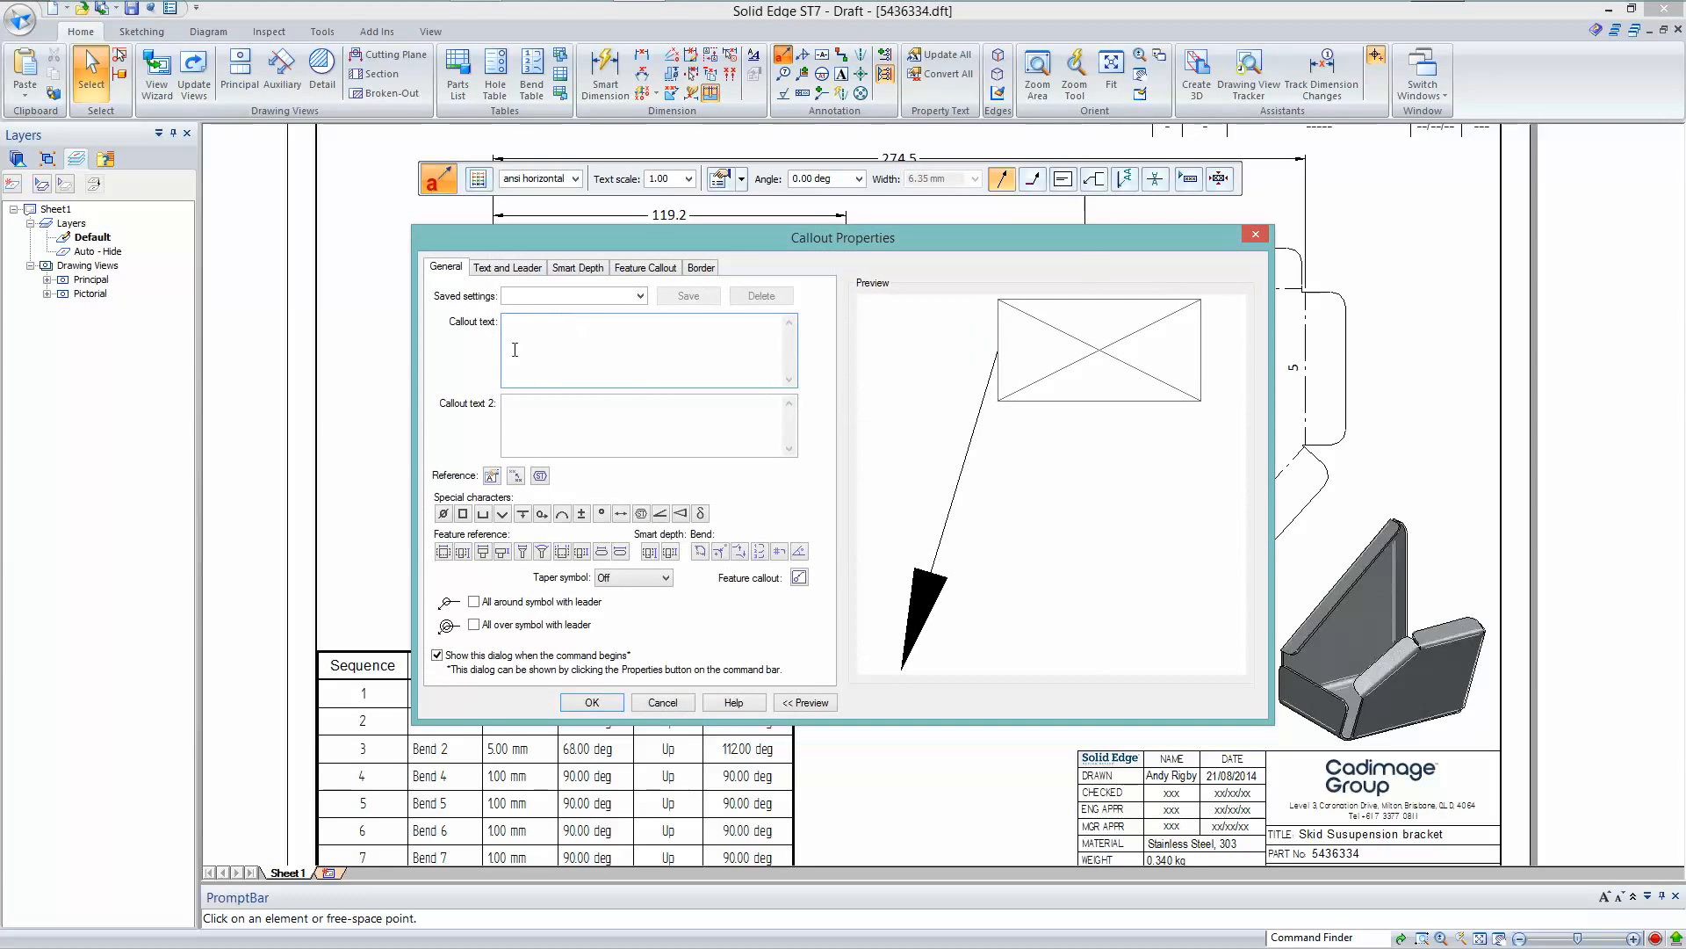
pyautogui.click(720, 550)
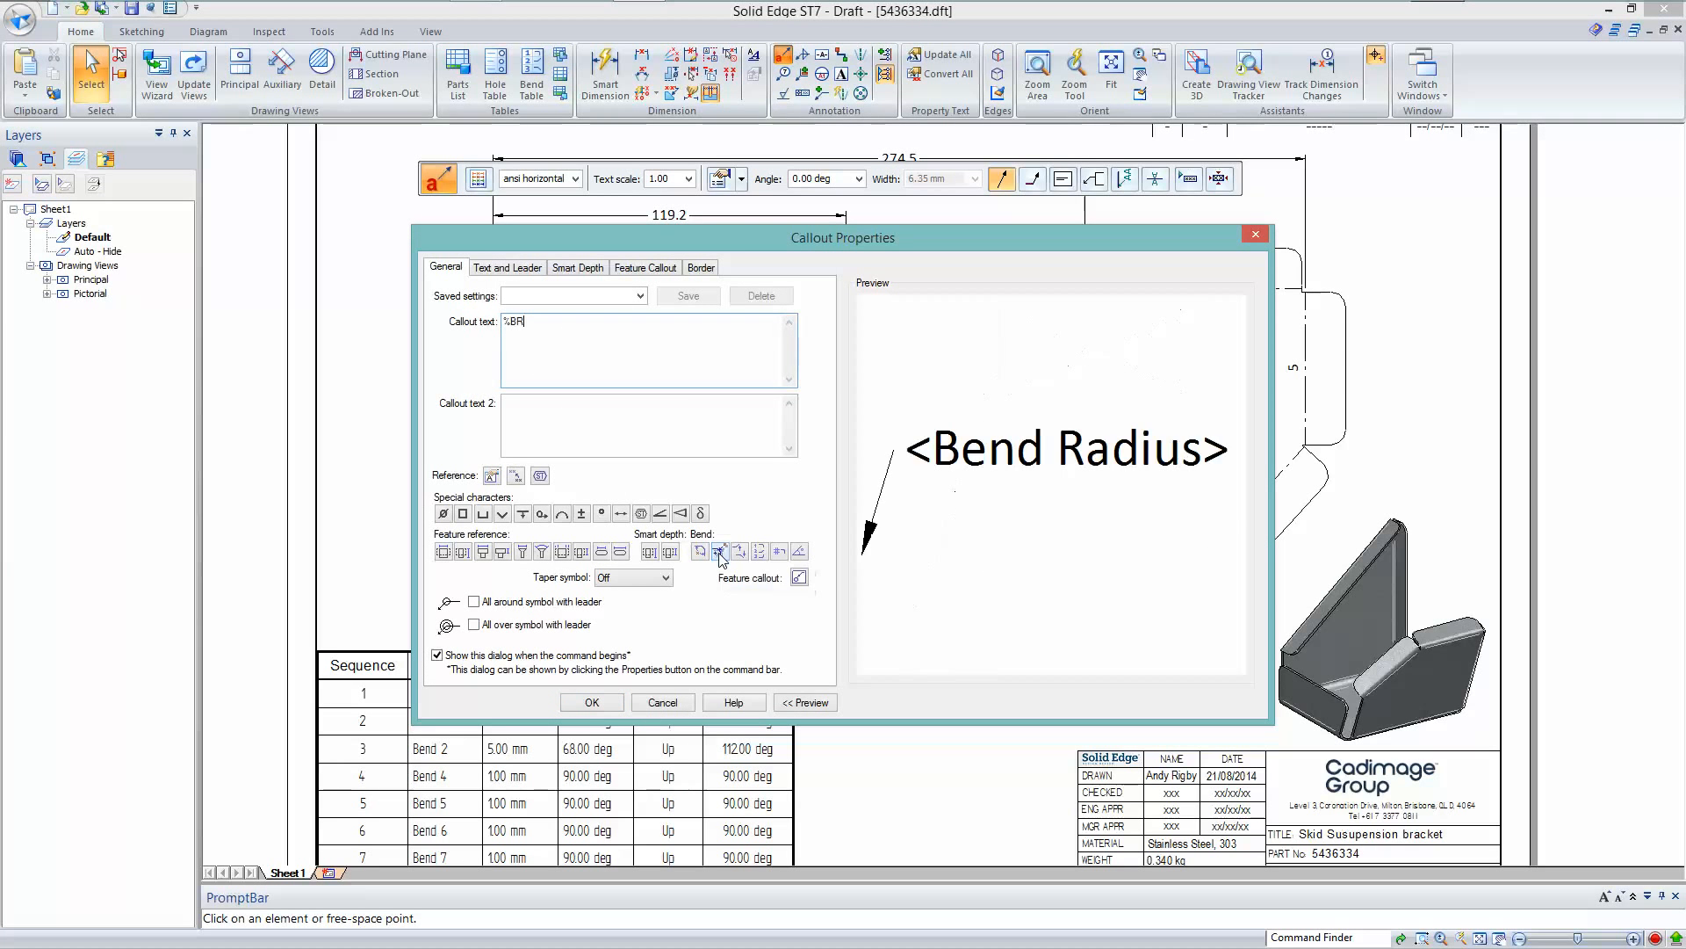
pyautogui.click(592, 703)
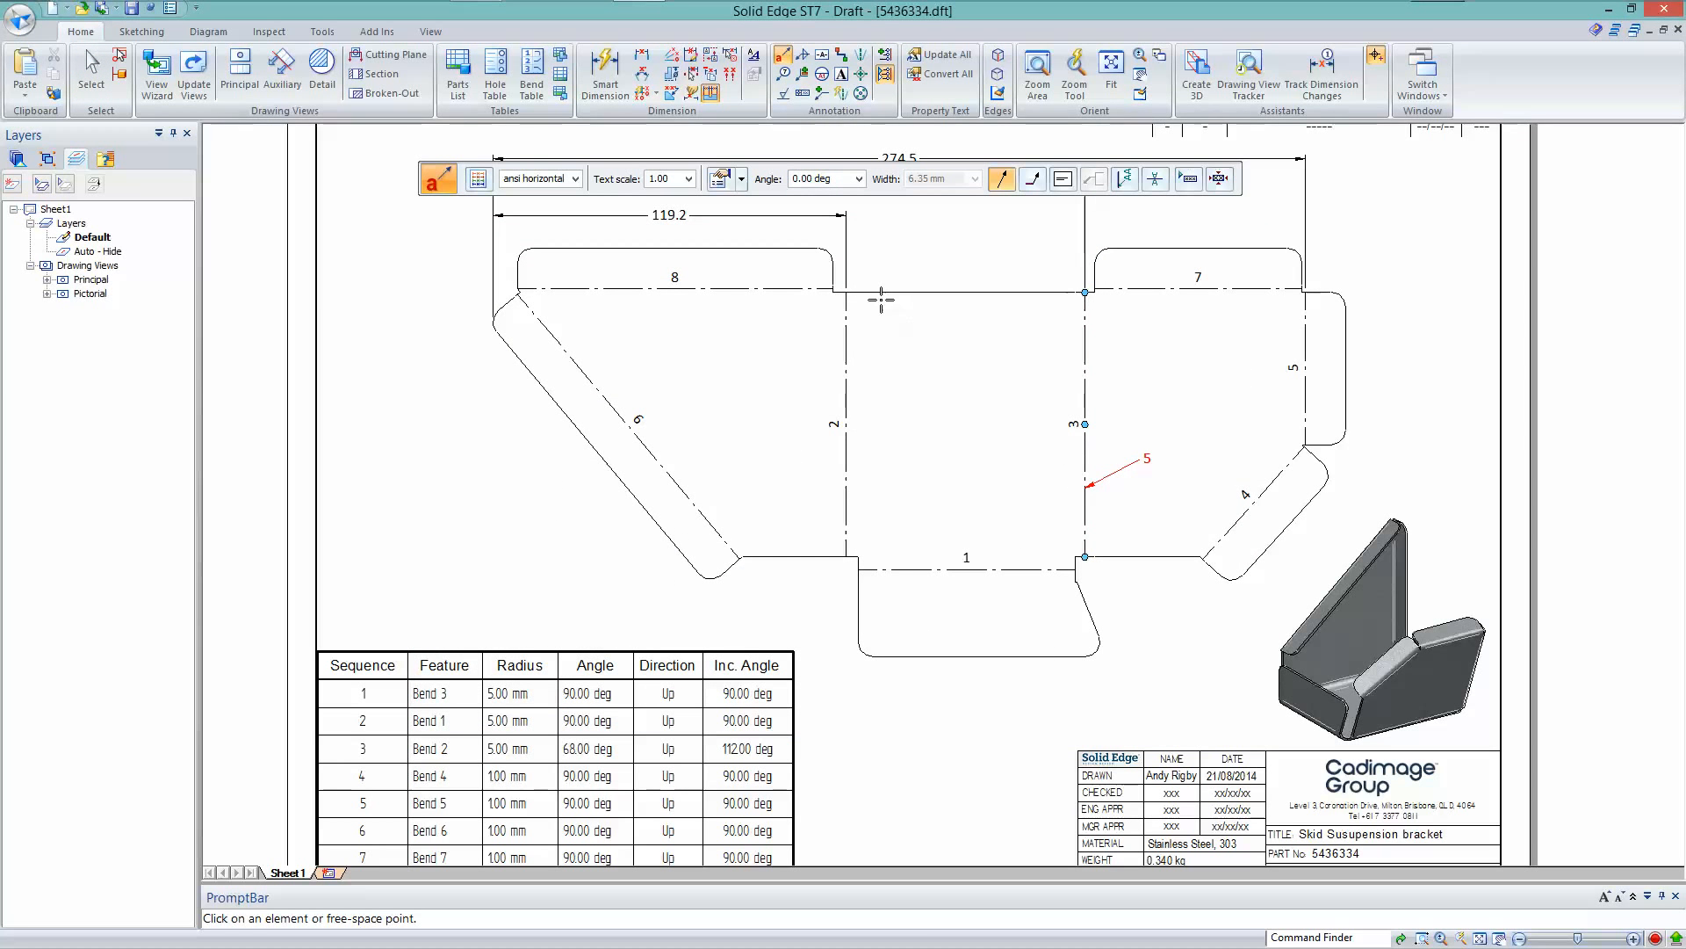
# Change the callout text to the bend angle reference and attach callouts to bend lines 3 and 1
pyautogui.click(141, 31)
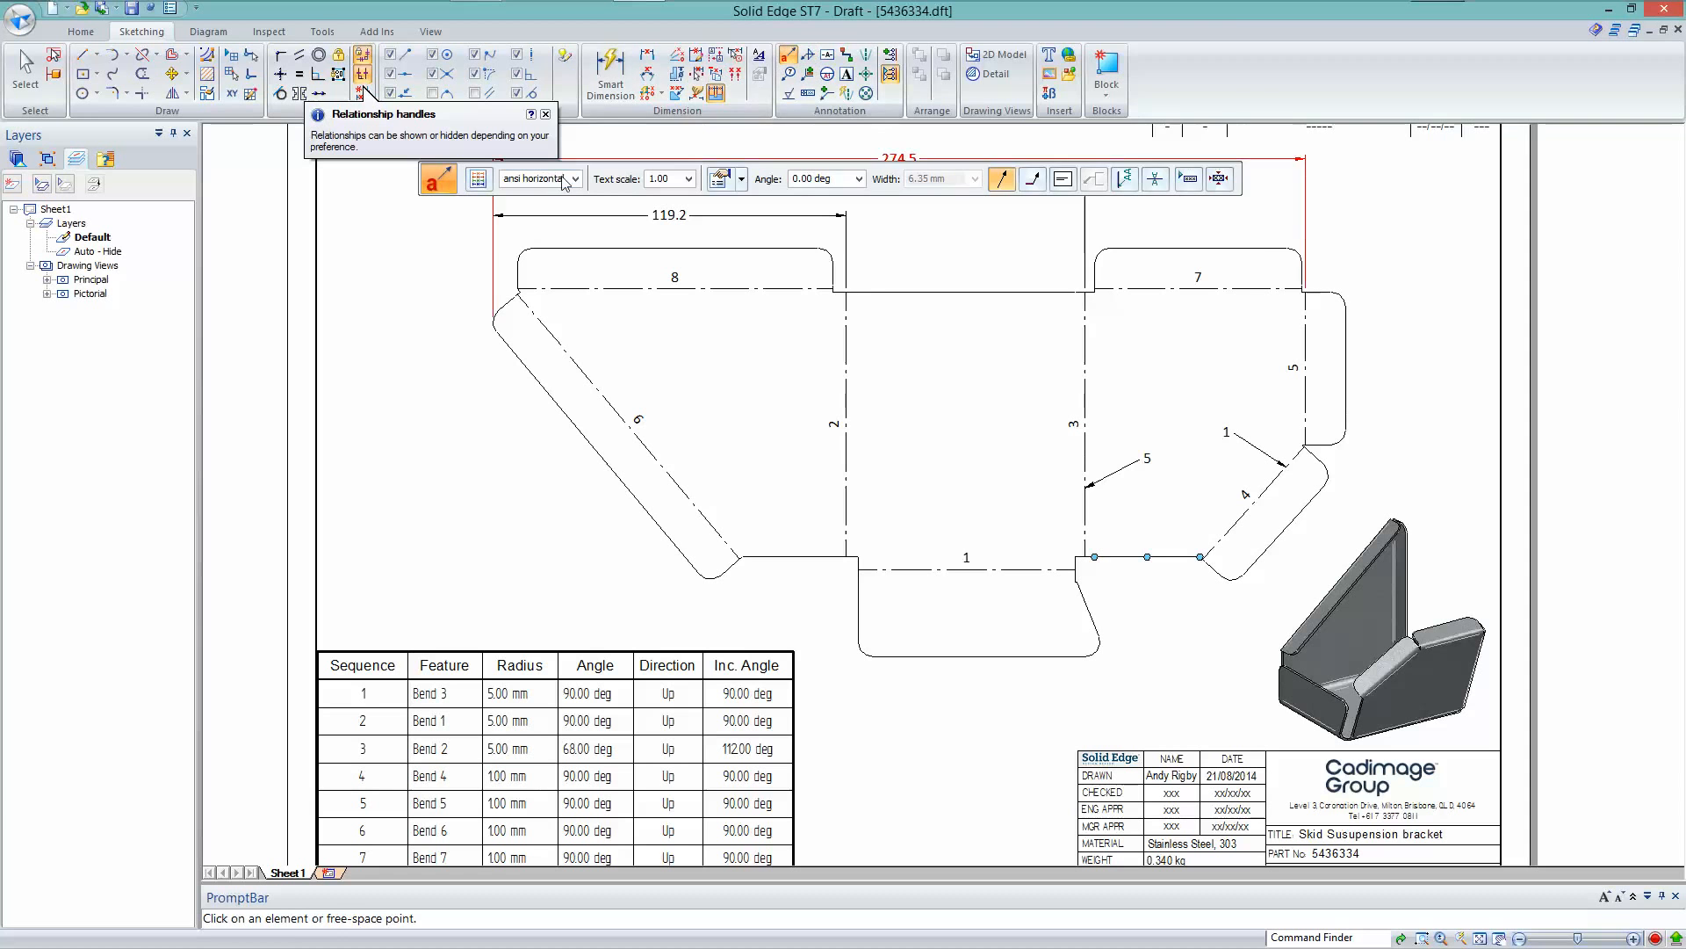
pyautogui.click(722, 179)
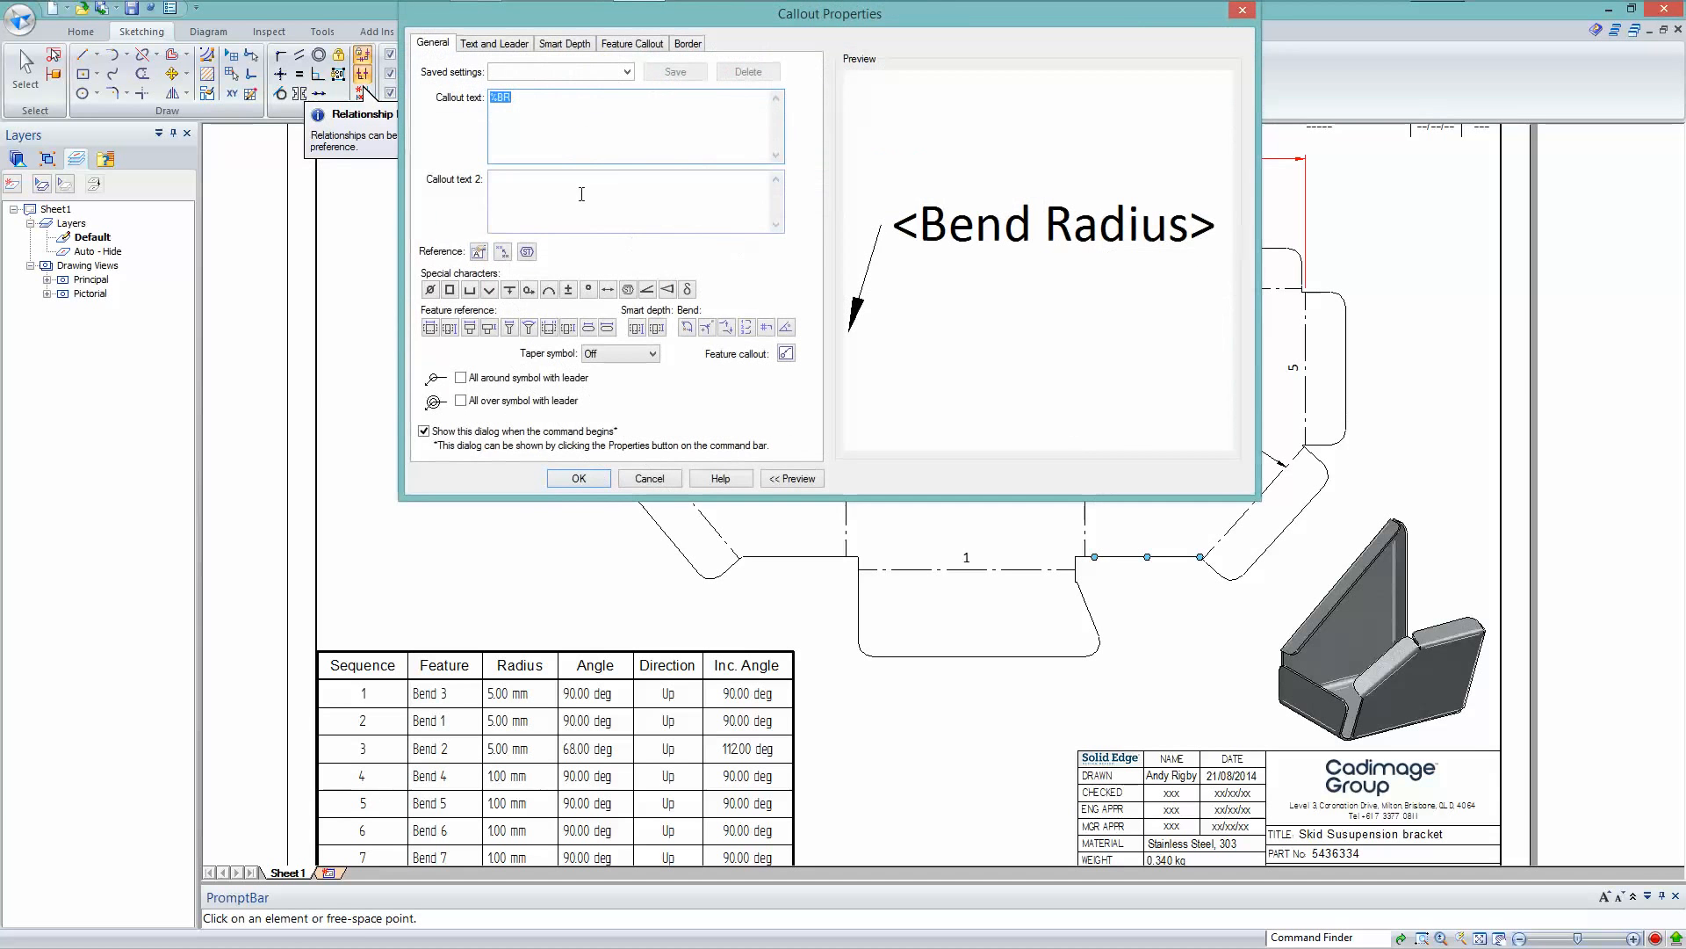
pyautogui.click(706, 326)
pyautogui.click(579, 479)
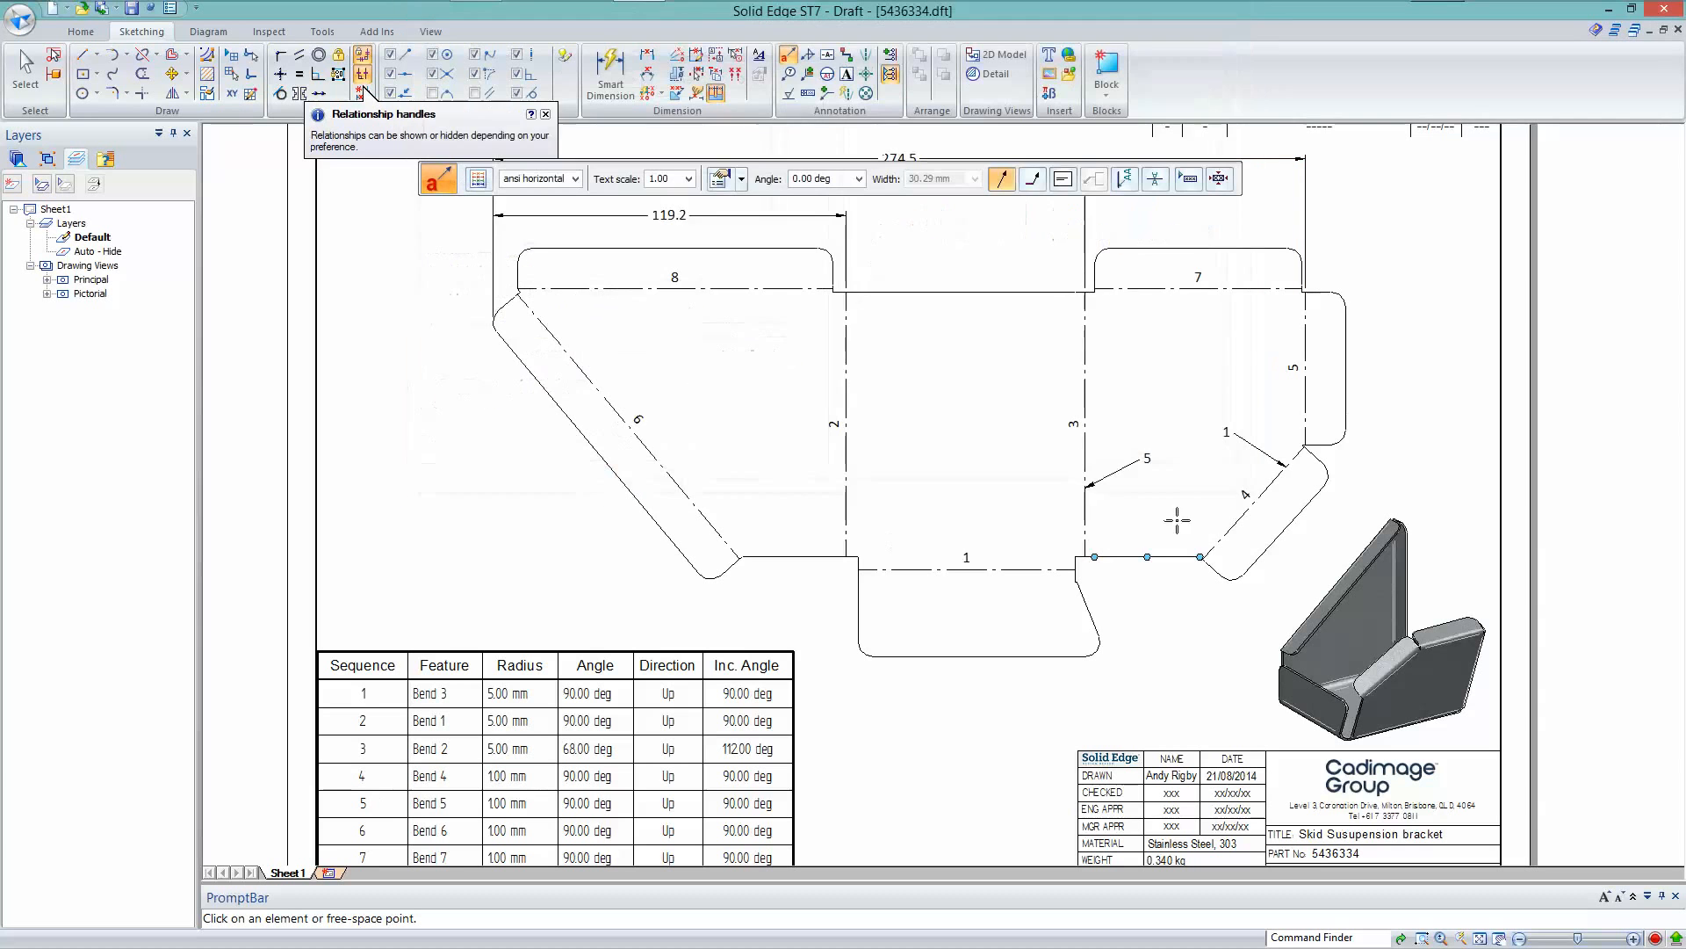
pyautogui.click(1086, 513)
pyautogui.click(1158, 488)
pyautogui.click(917, 568)
pyautogui.click(902, 518)
pyautogui.press('Escape')
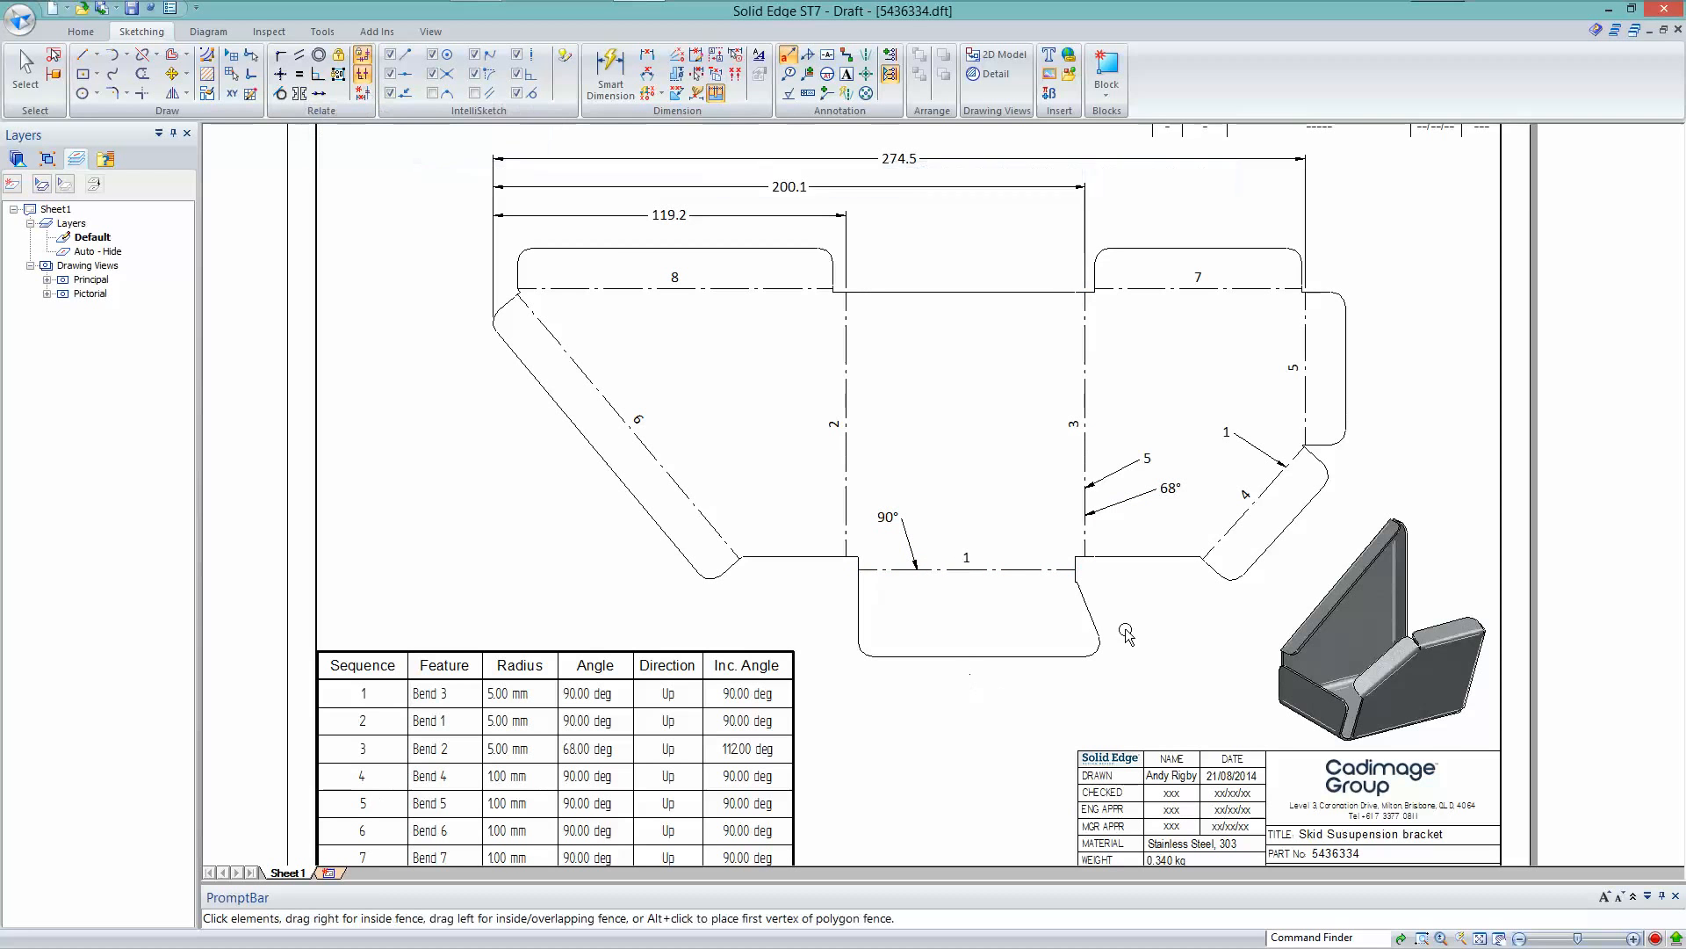
pyautogui.hotkey('ctrl', 'shift', 'f')
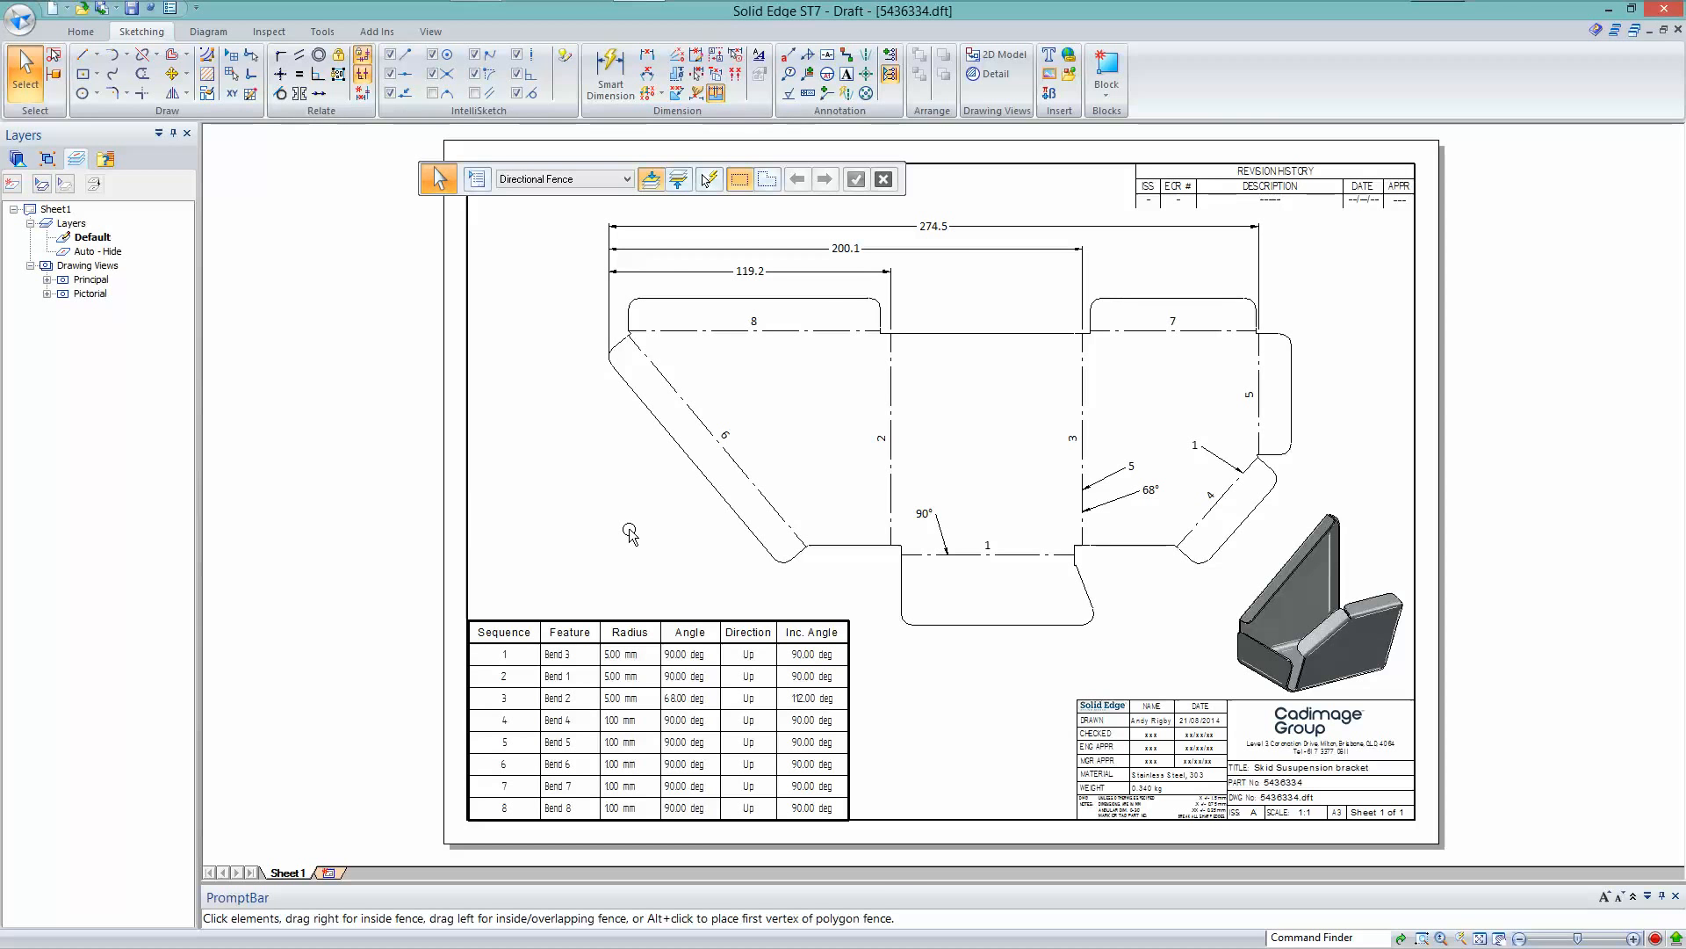
pyautogui.hotkey('alt', 'Tab')
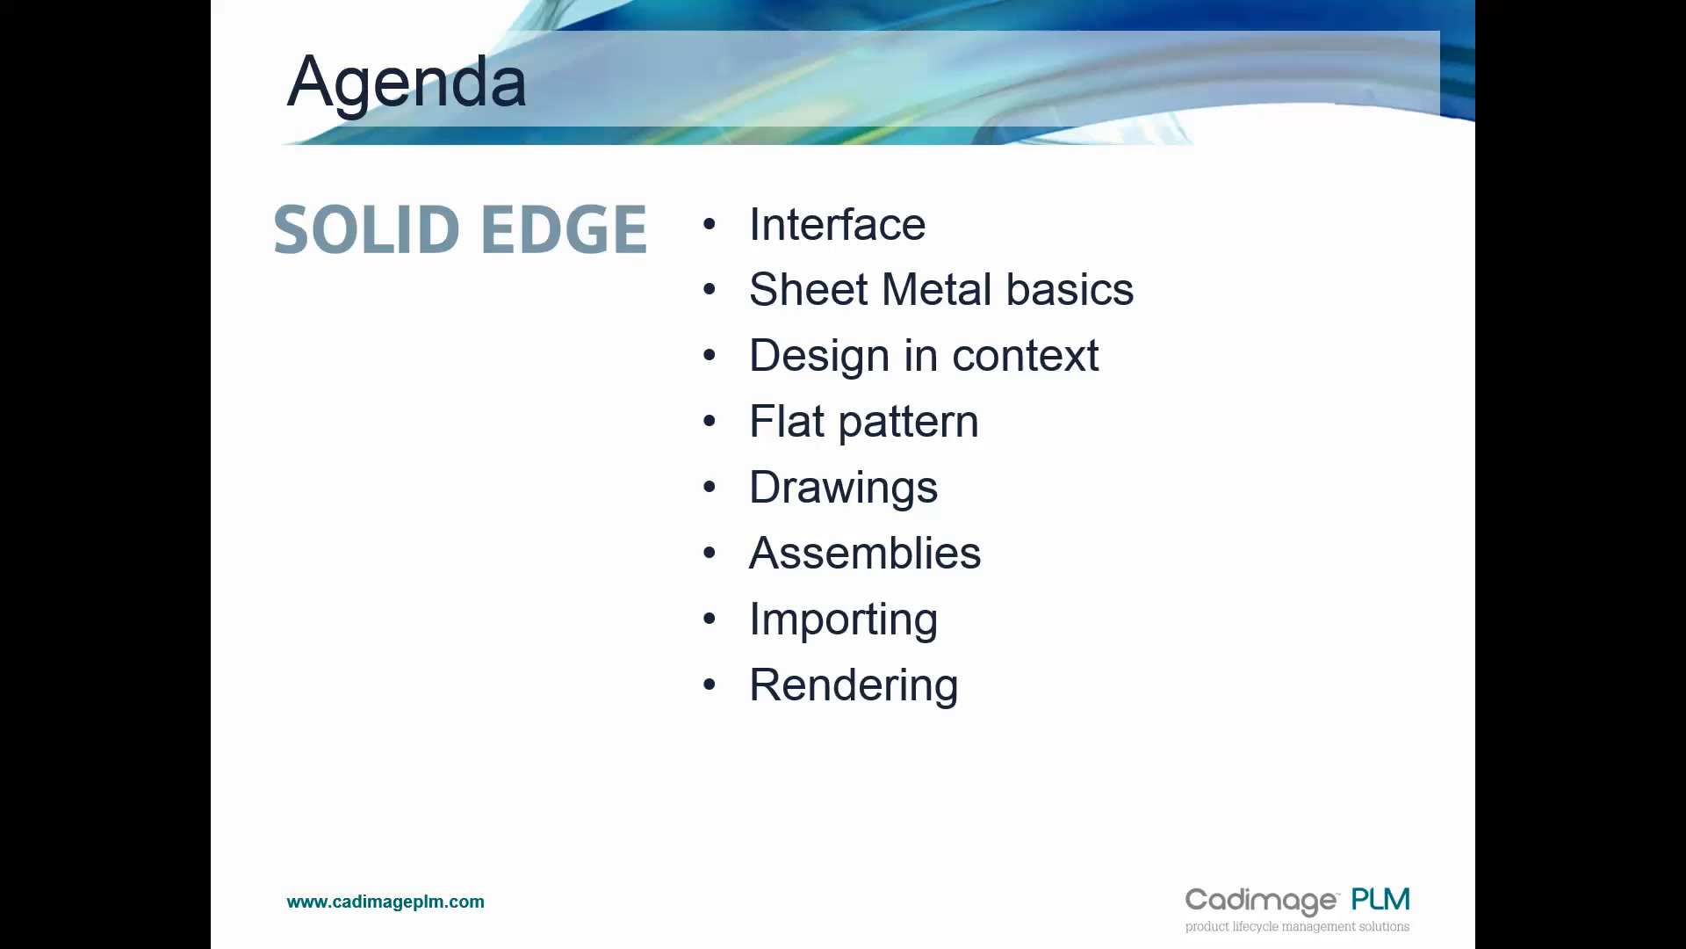
pyautogui.hotkey('alt', 'Tab')
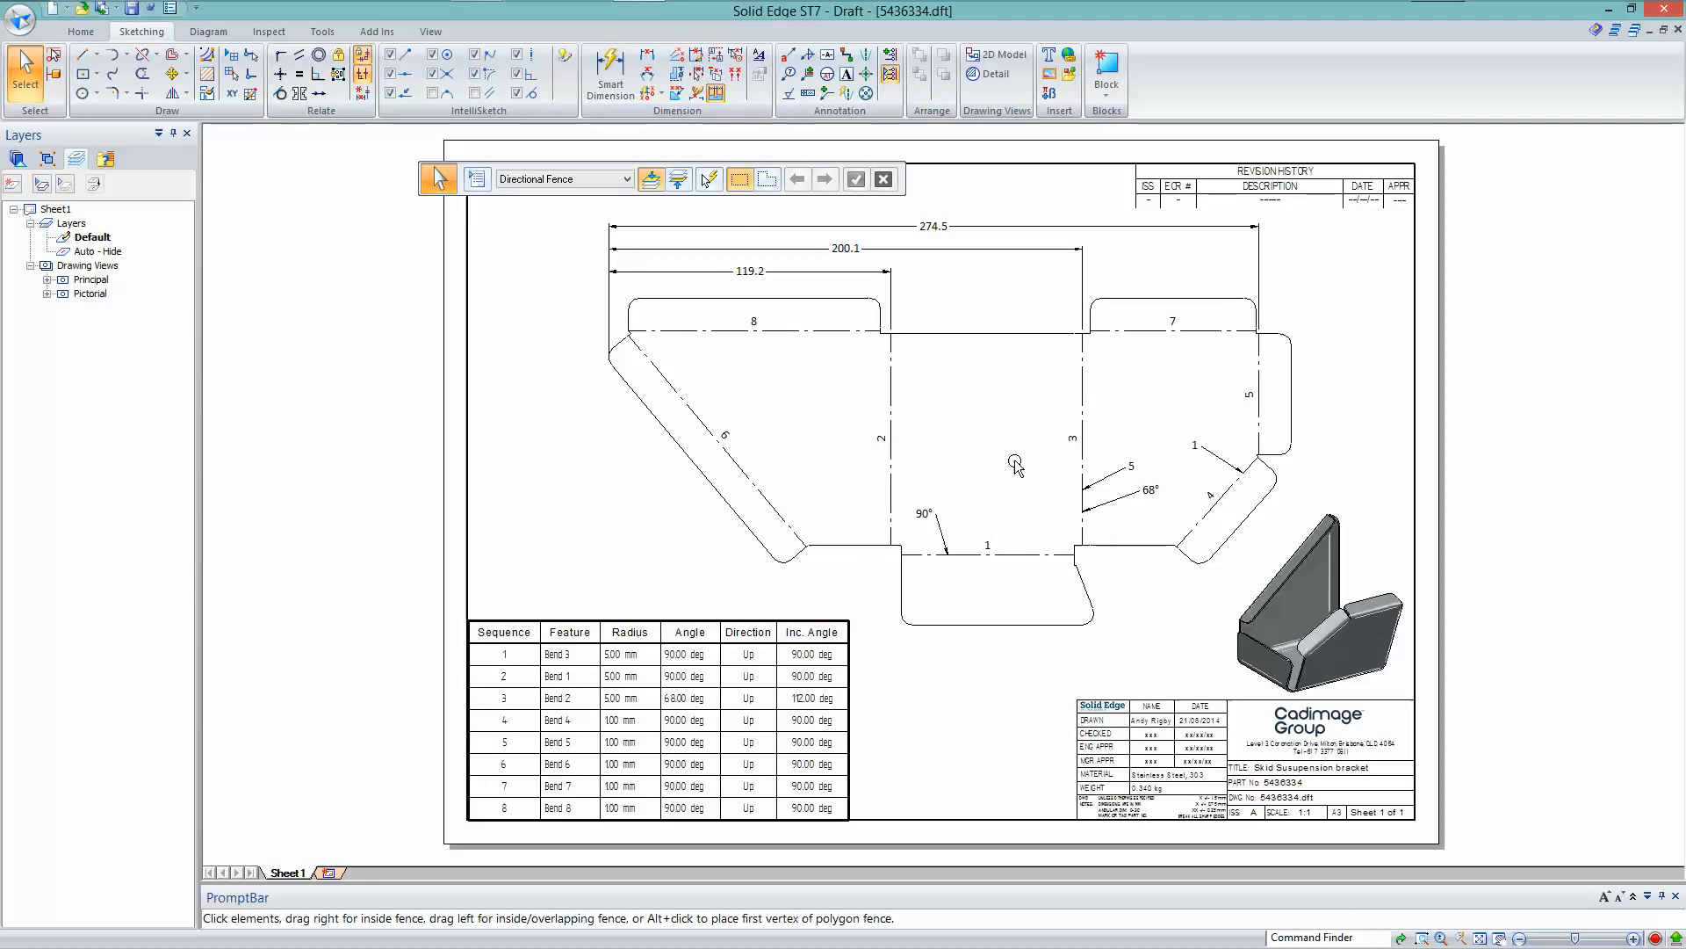
# Switch to the 5436334.par window and close the in-place edit to return to the assembly DH2-00001_A.asm
pyautogui.hotkey('ctrl', 'Tab')
pyautogui.hotkey('ctrl', 'Tab')
pyautogui.hotkey('ctrl', 'Tab')
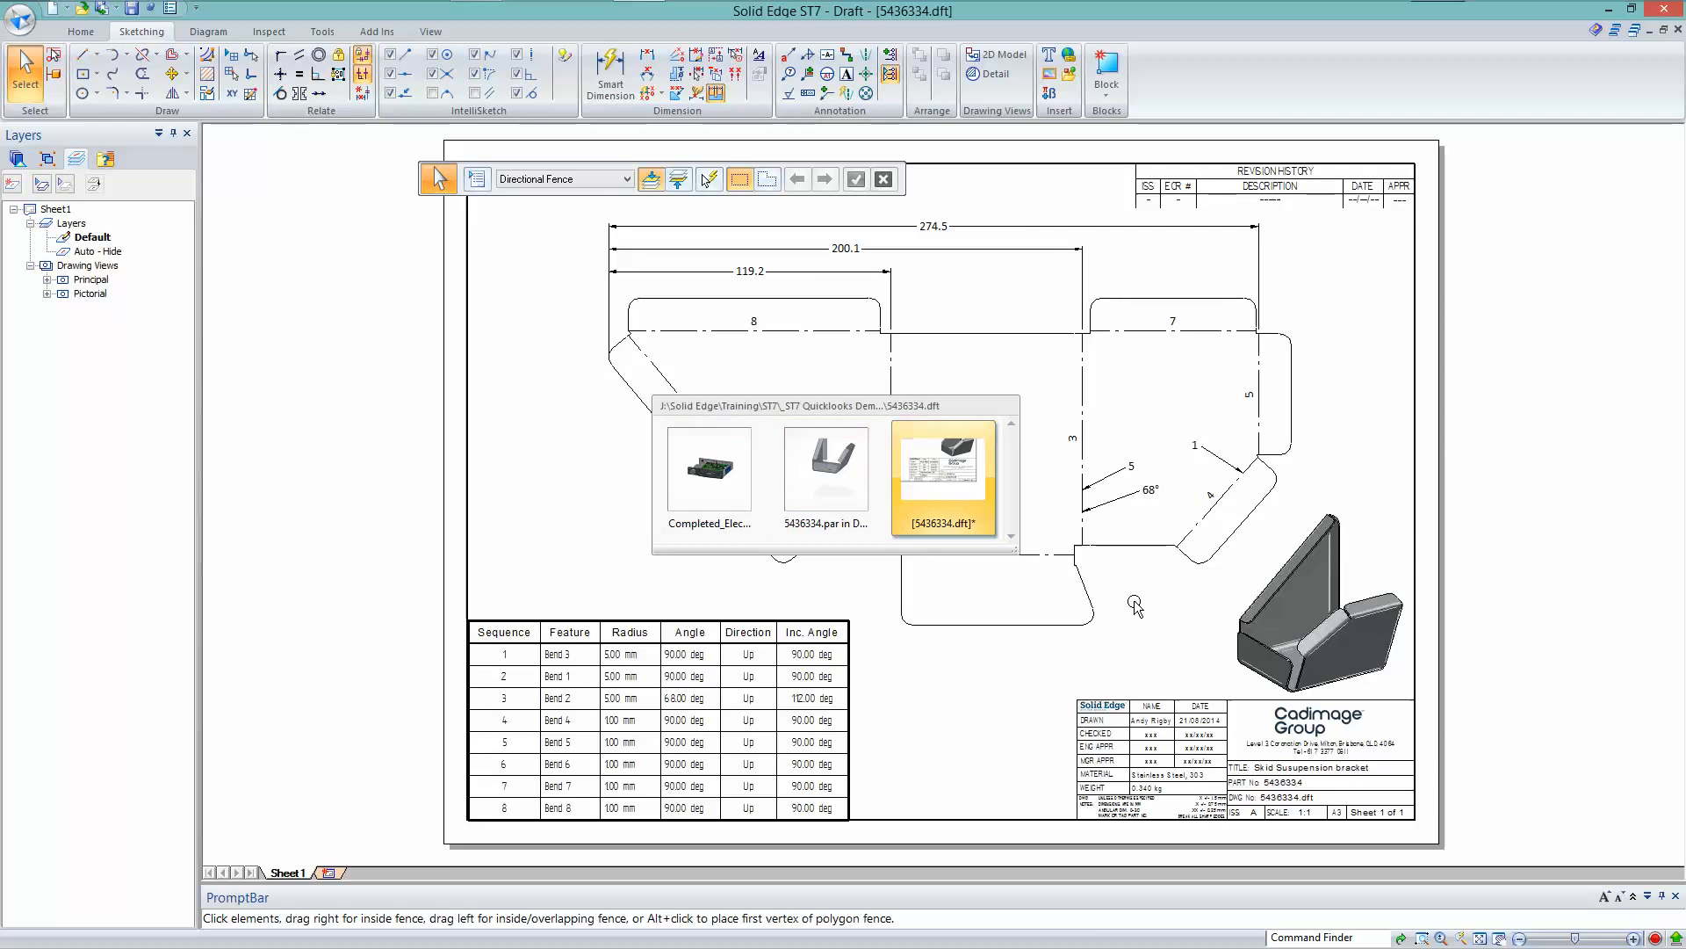
pyautogui.hotkey('ctrl', 'Tab')
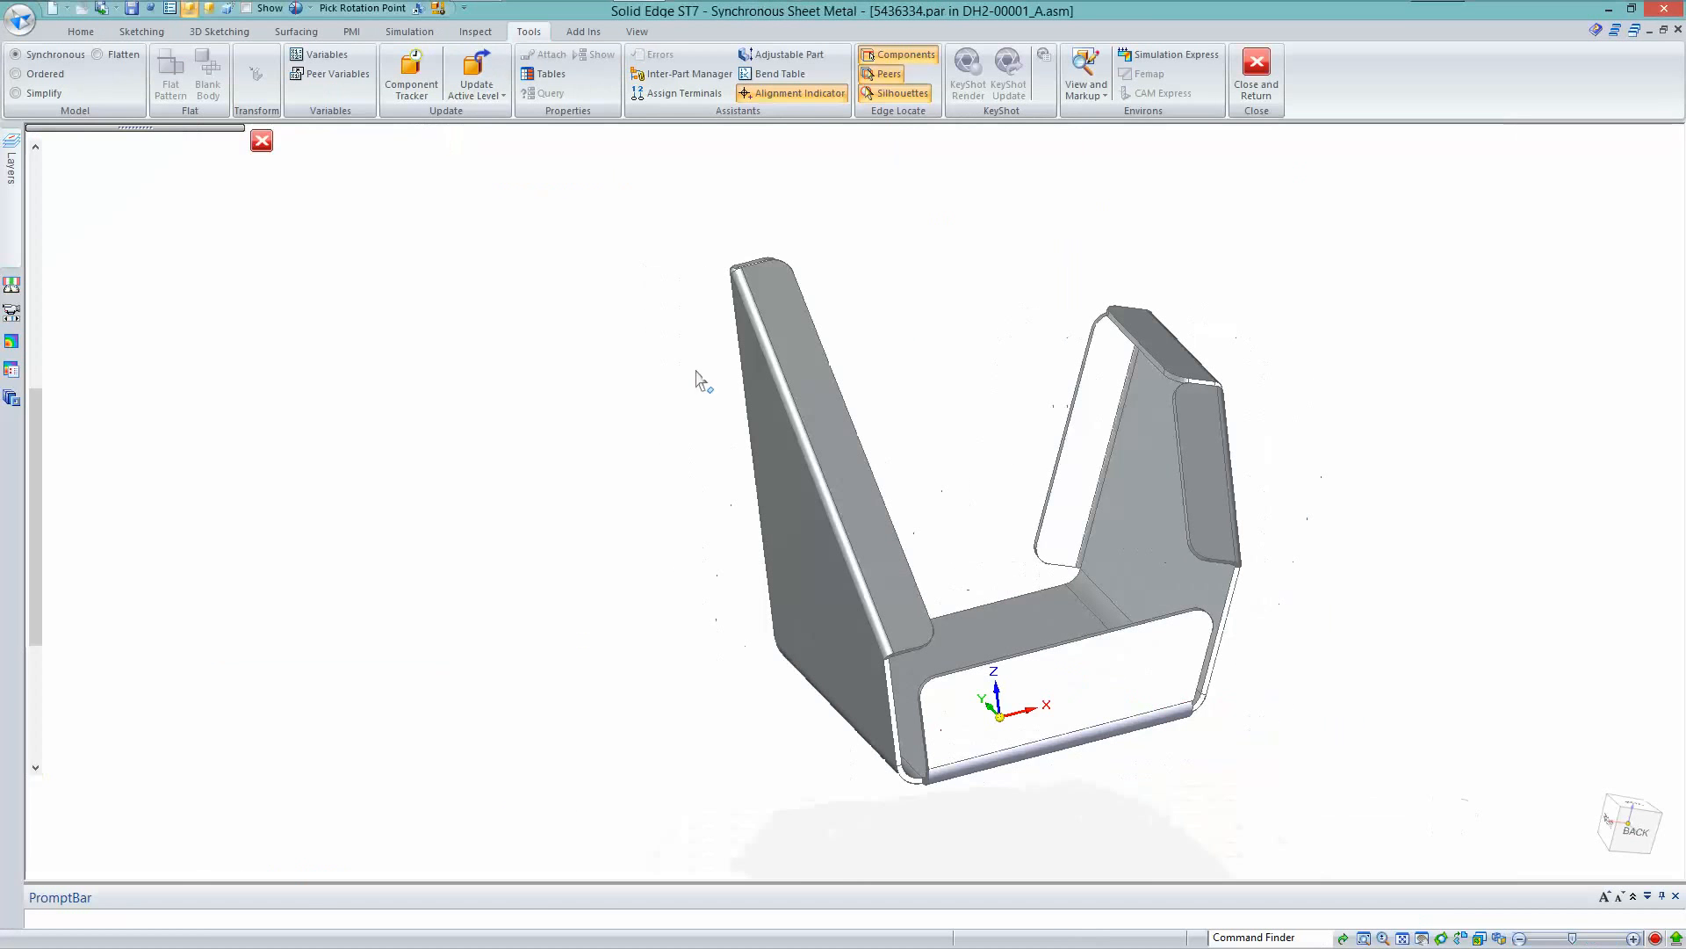
pyautogui.click(1259, 96)
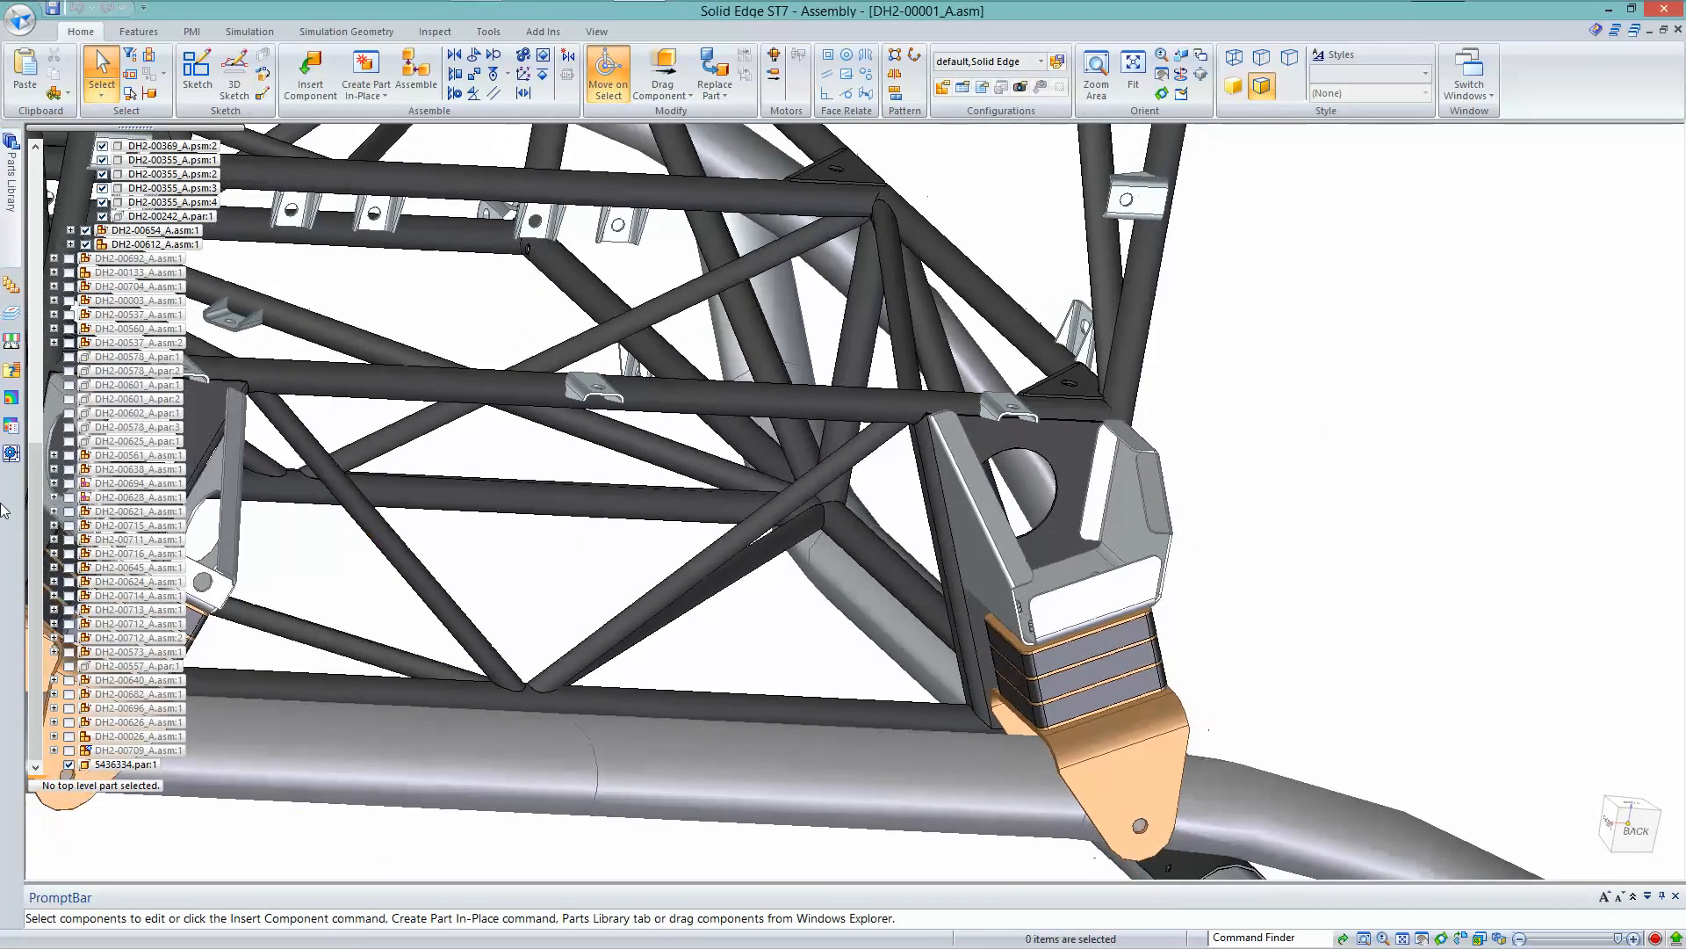
# Show only the subassembly DH2-00655_A.asm in the assembly
pyautogui.scroll(15, 37, 500)
pyautogui.click(136, 188)
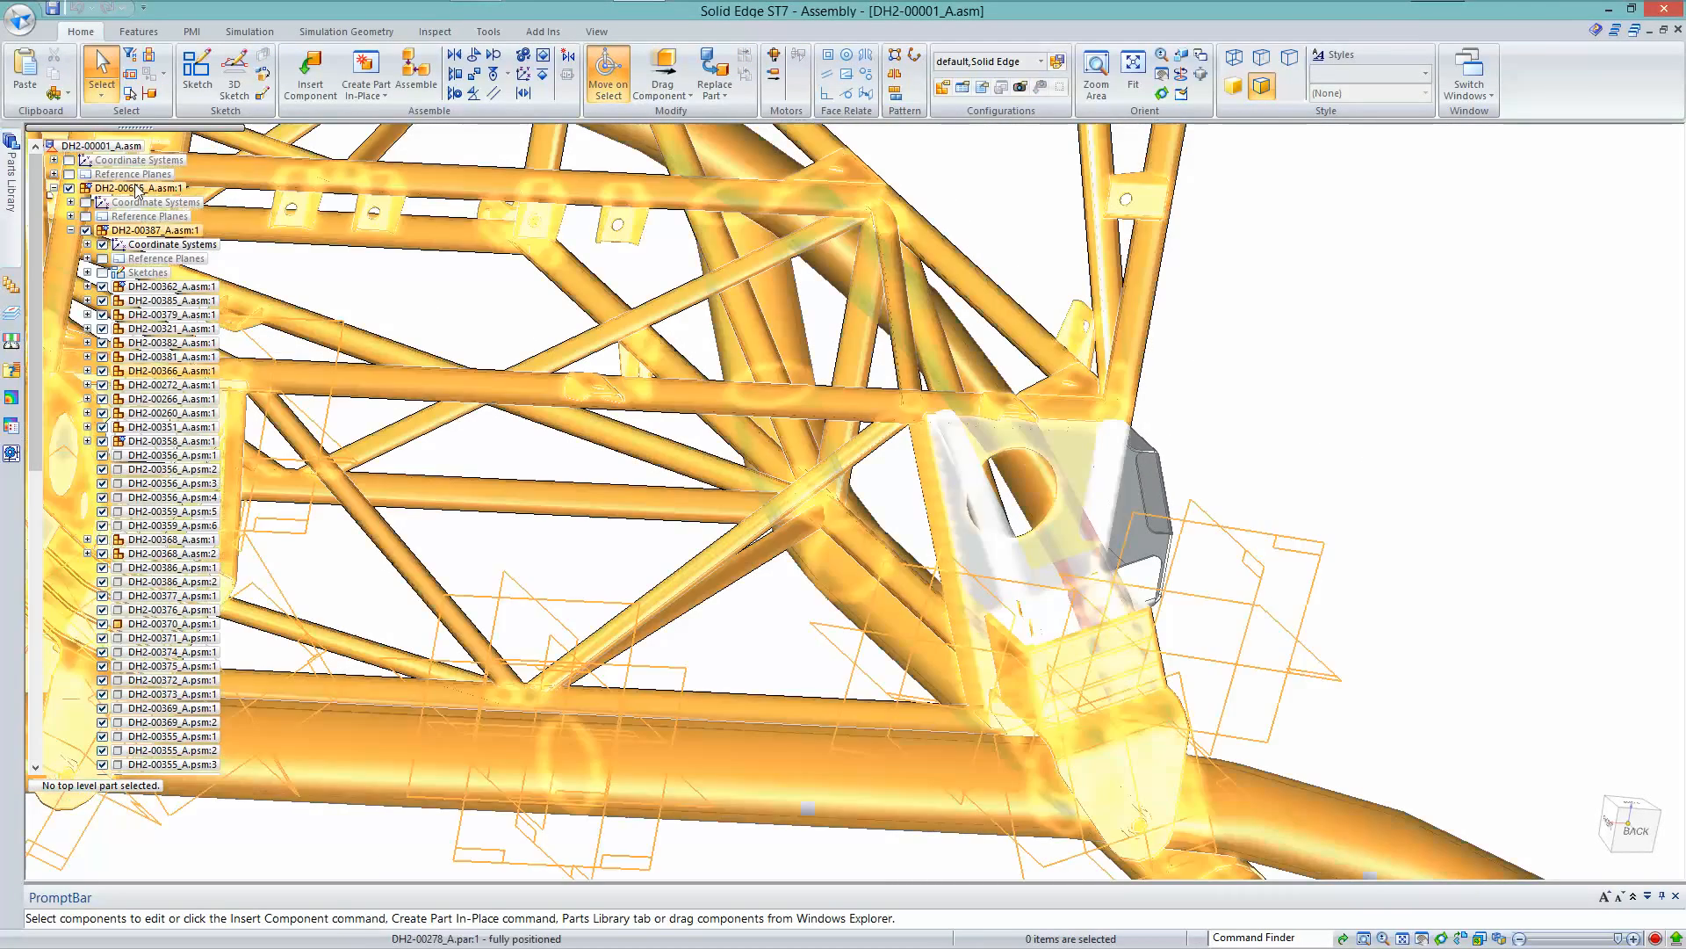
pyautogui.click(136, 189)
pyautogui.rightClick(136, 189)
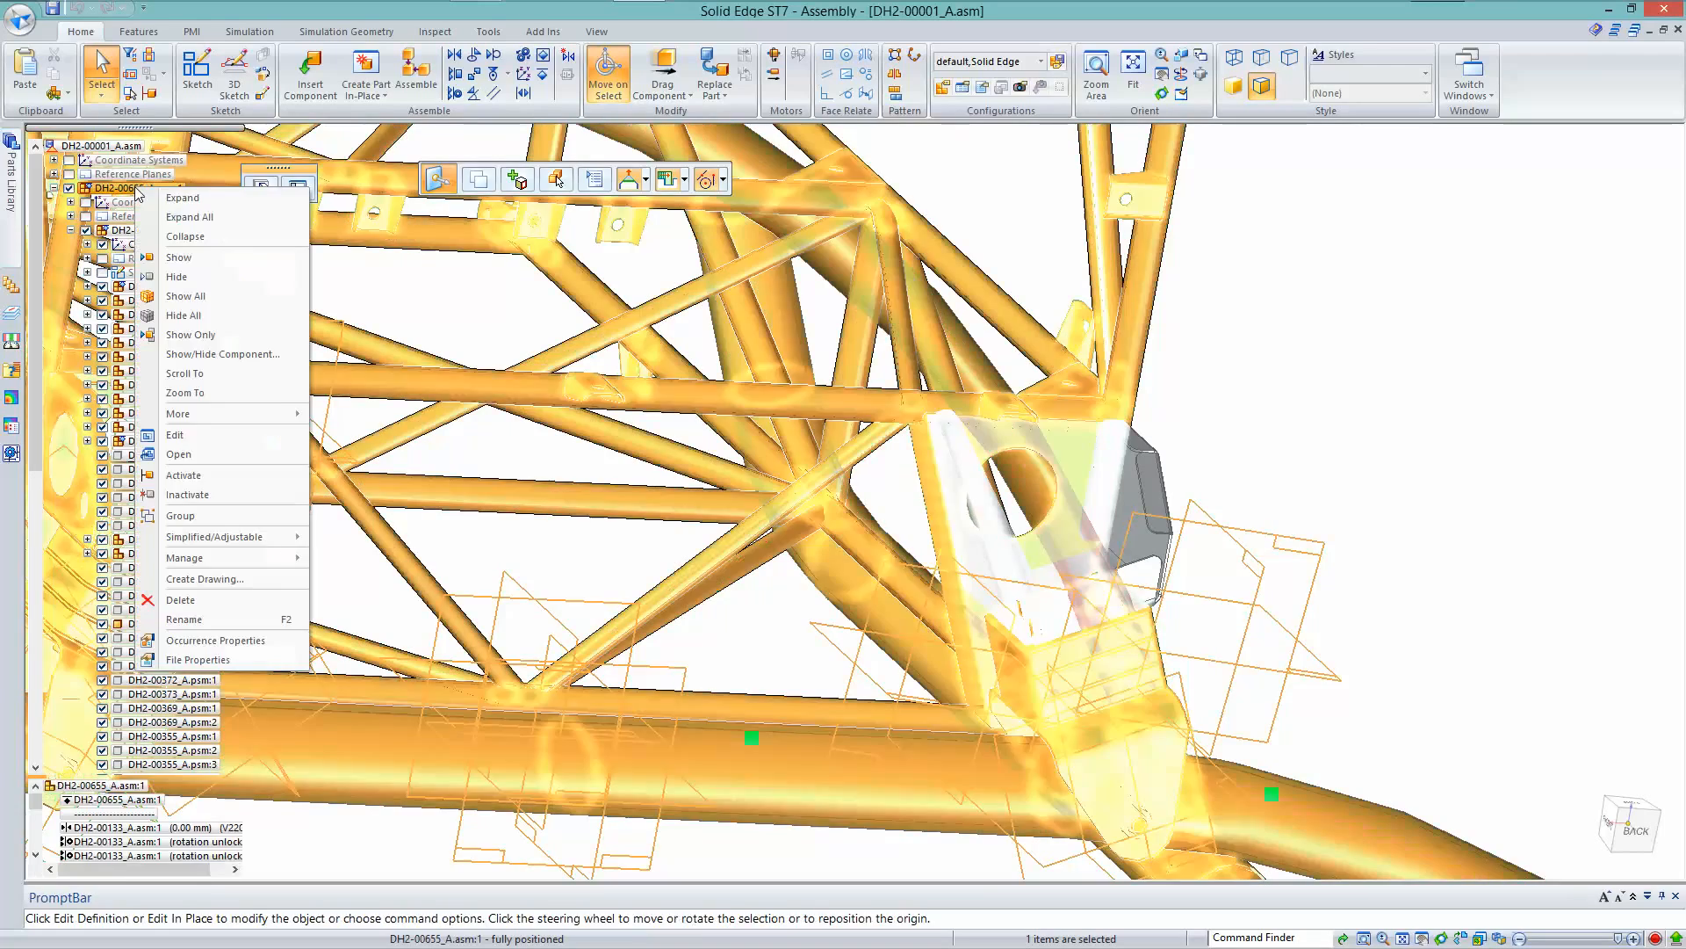
pyautogui.click(191, 335)
pyautogui.click(573, 567)
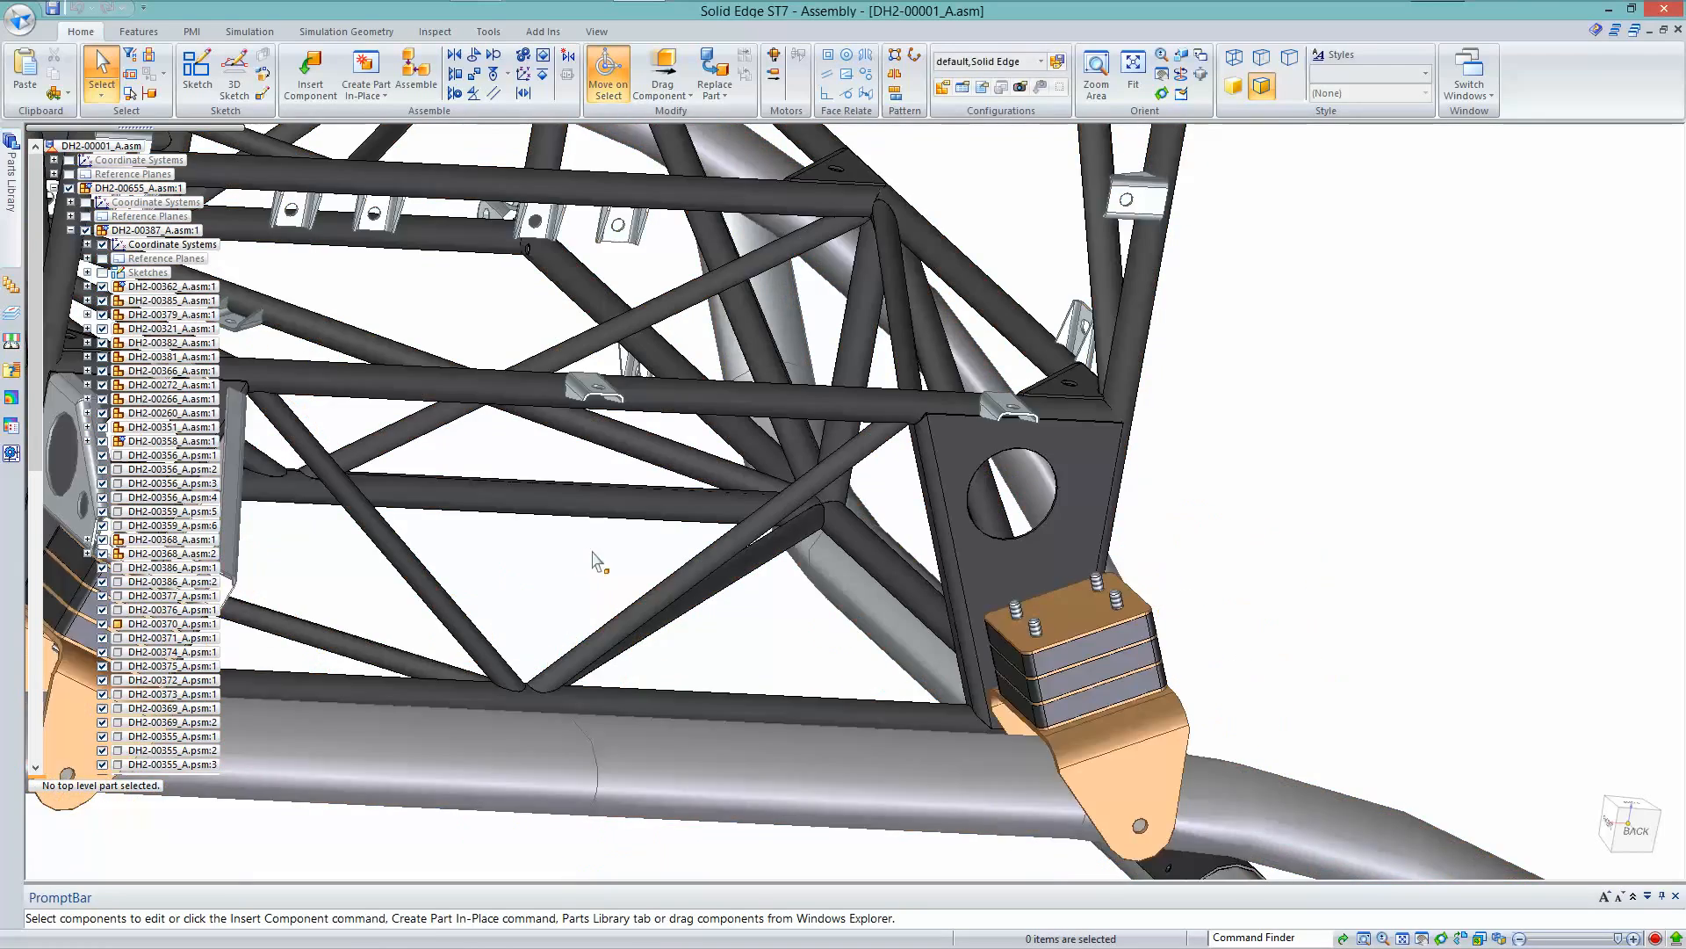
# Hide the existing DH2-00242_A.par bracket inside the frame subassembly and place a new occurrence of it beside the frame
pyautogui.moveTo(591, 557)
pyautogui.mouseDown(button='middle')
pyautogui.moveTo(670, 578)
pyautogui.moveTo(614, 566)
pyautogui.mouseUp(button='middle')
pyautogui.click(619, 569)
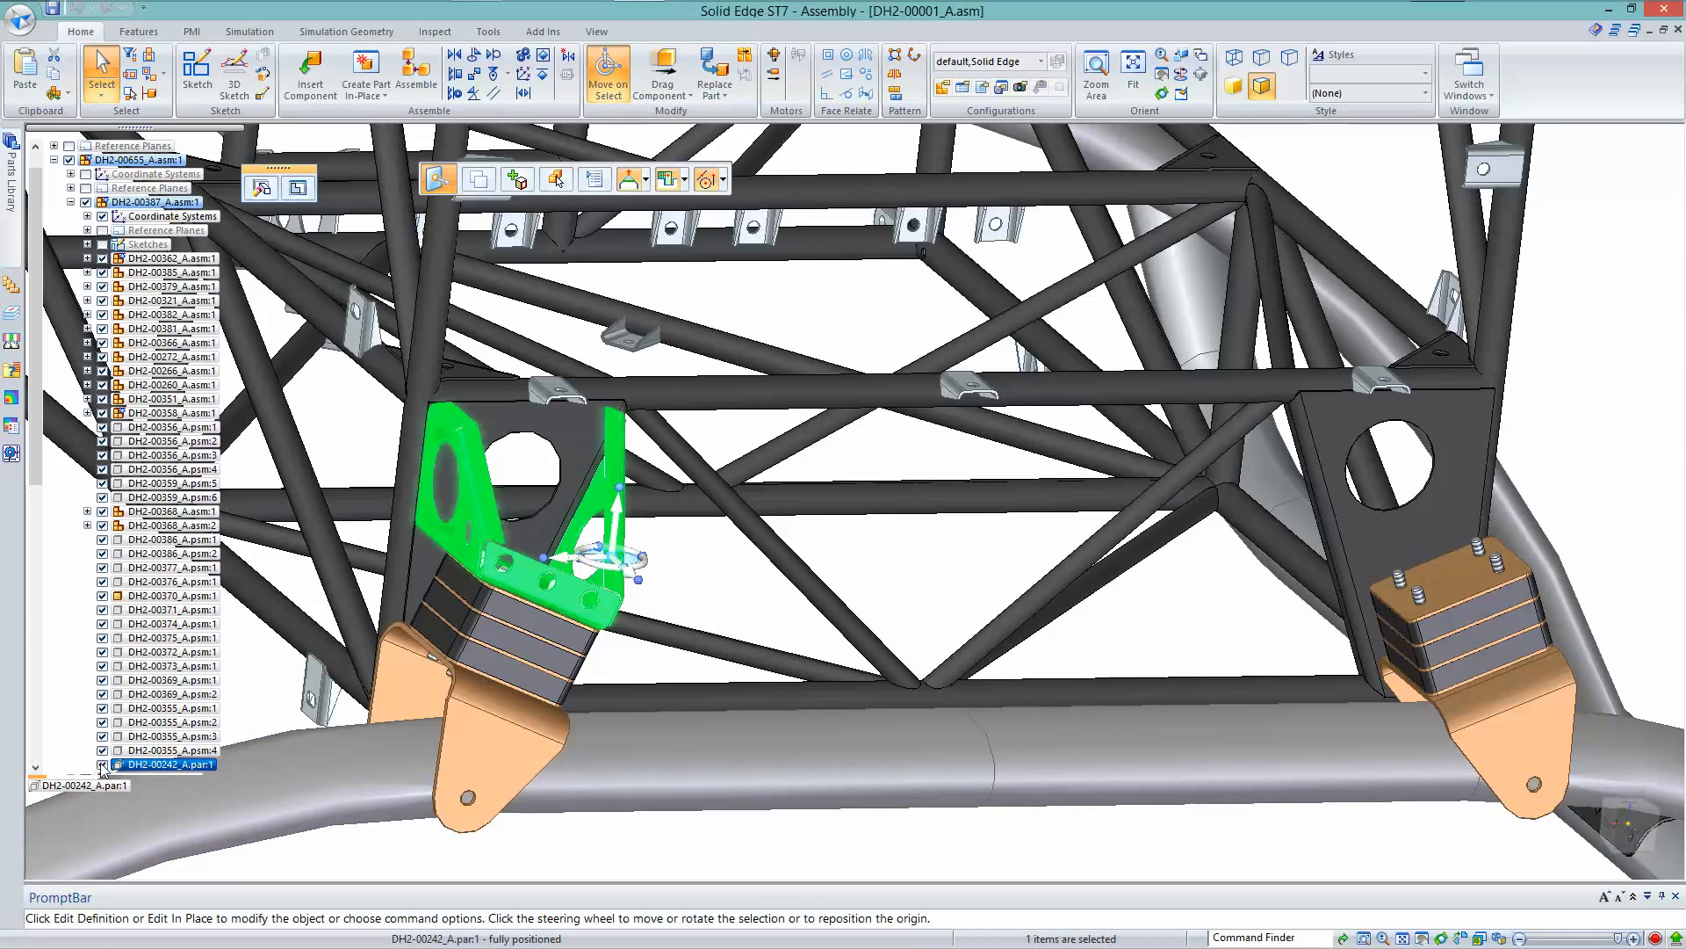
pyautogui.moveTo(474, 715); pyautogui.dragTo(334, 654, button='middle')
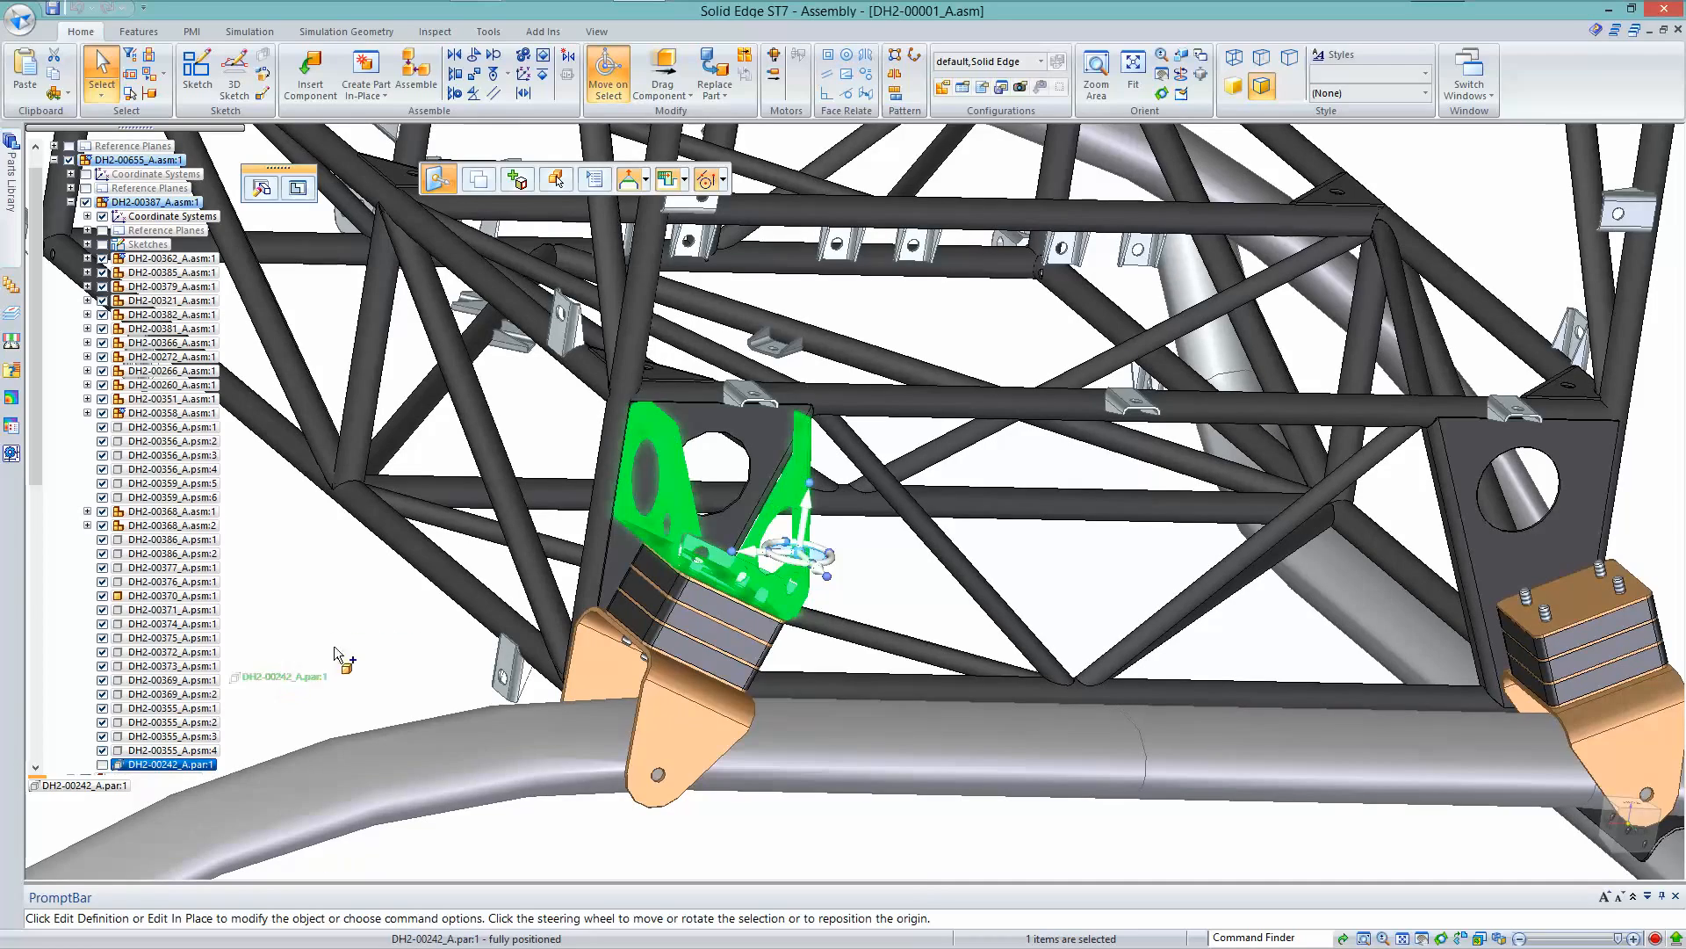
pyautogui.moveTo(384, 634); pyautogui.dragTo(377, 629)
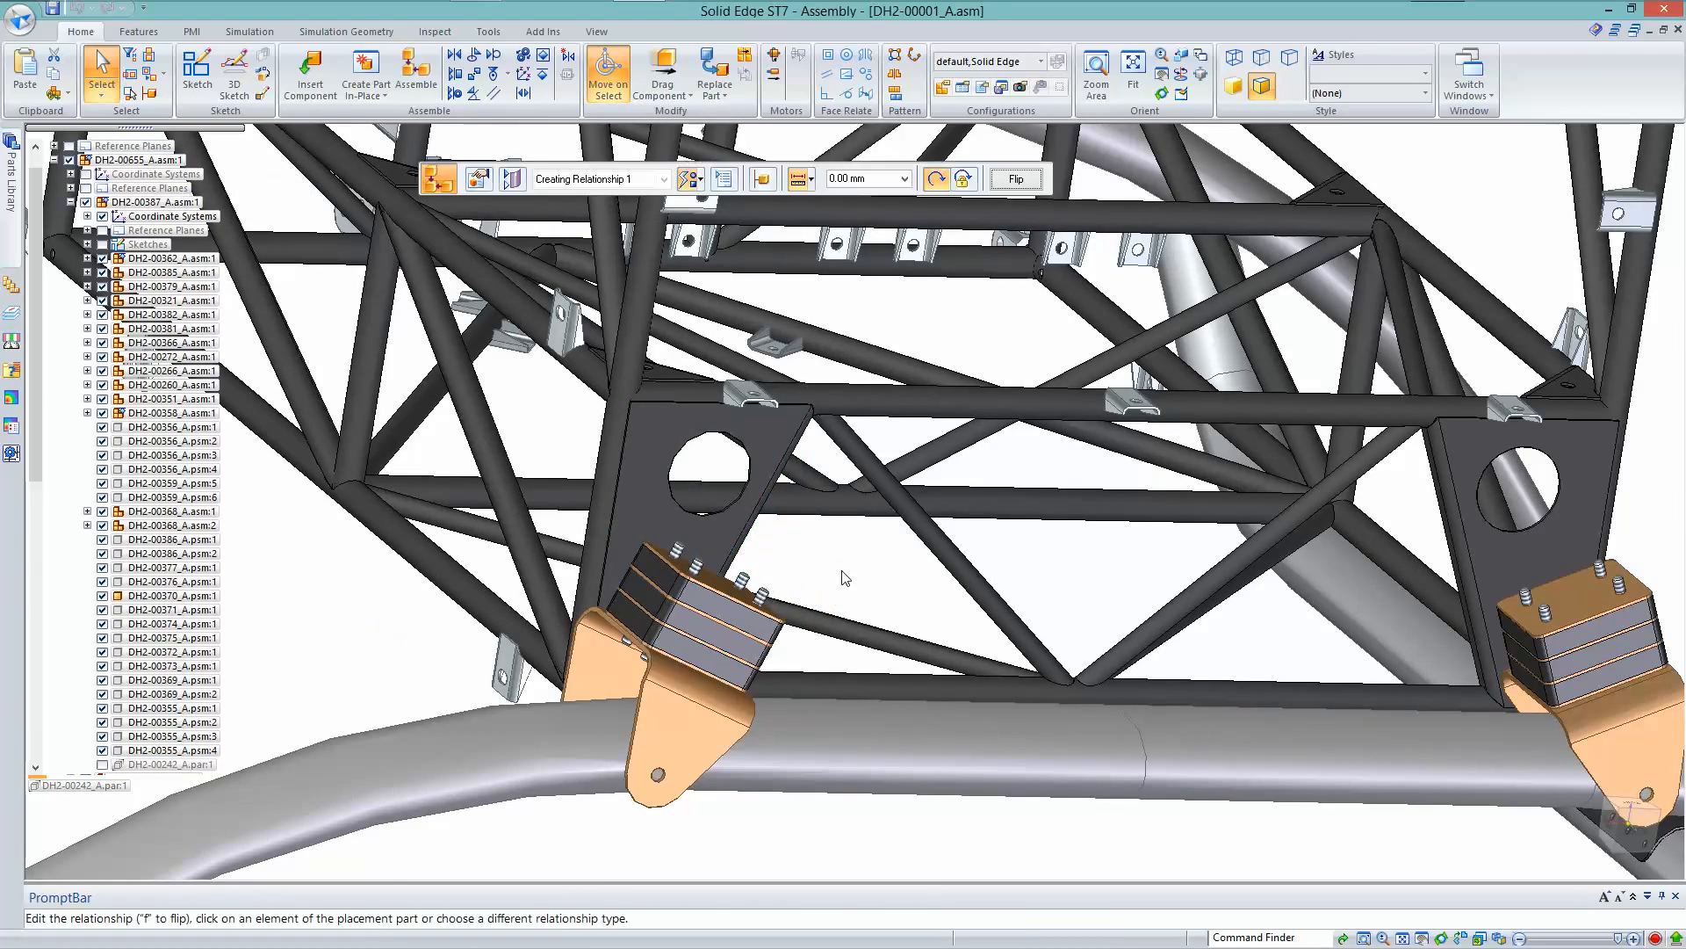
# Mate the new bracket's base plane to the top face of the spacer stack with a 0.00 mm offset
pyautogui.scroll(5, 845, 577)
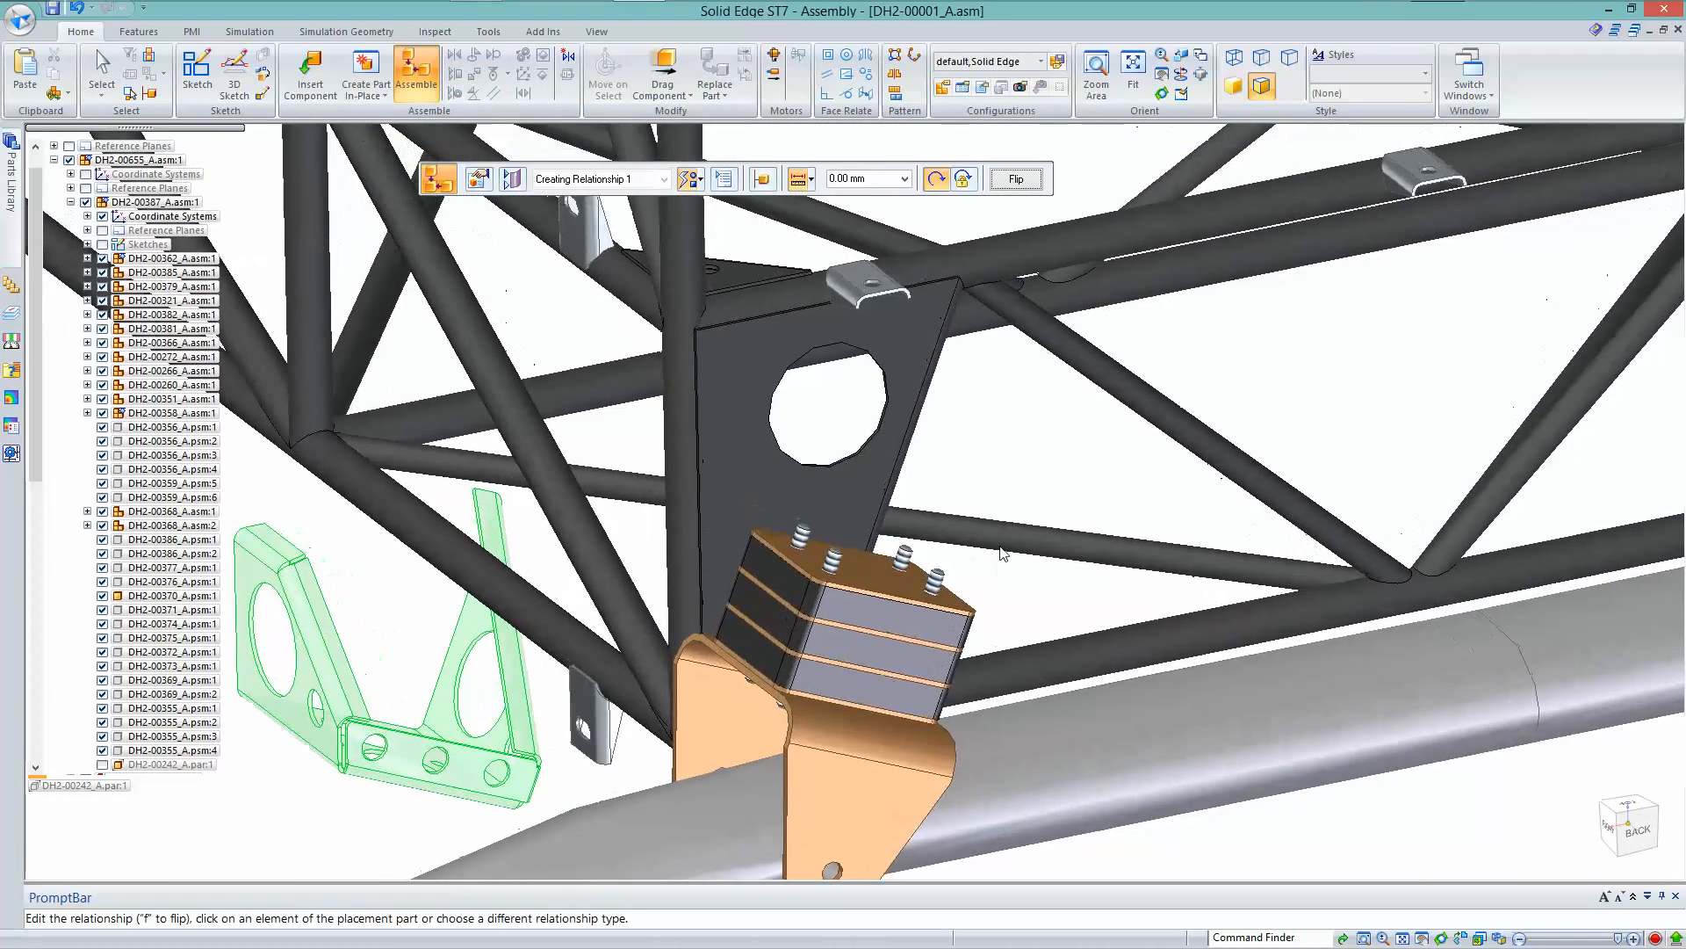
pyautogui.moveTo(496, 745); pyautogui.dragTo(432, 641, button='middle')
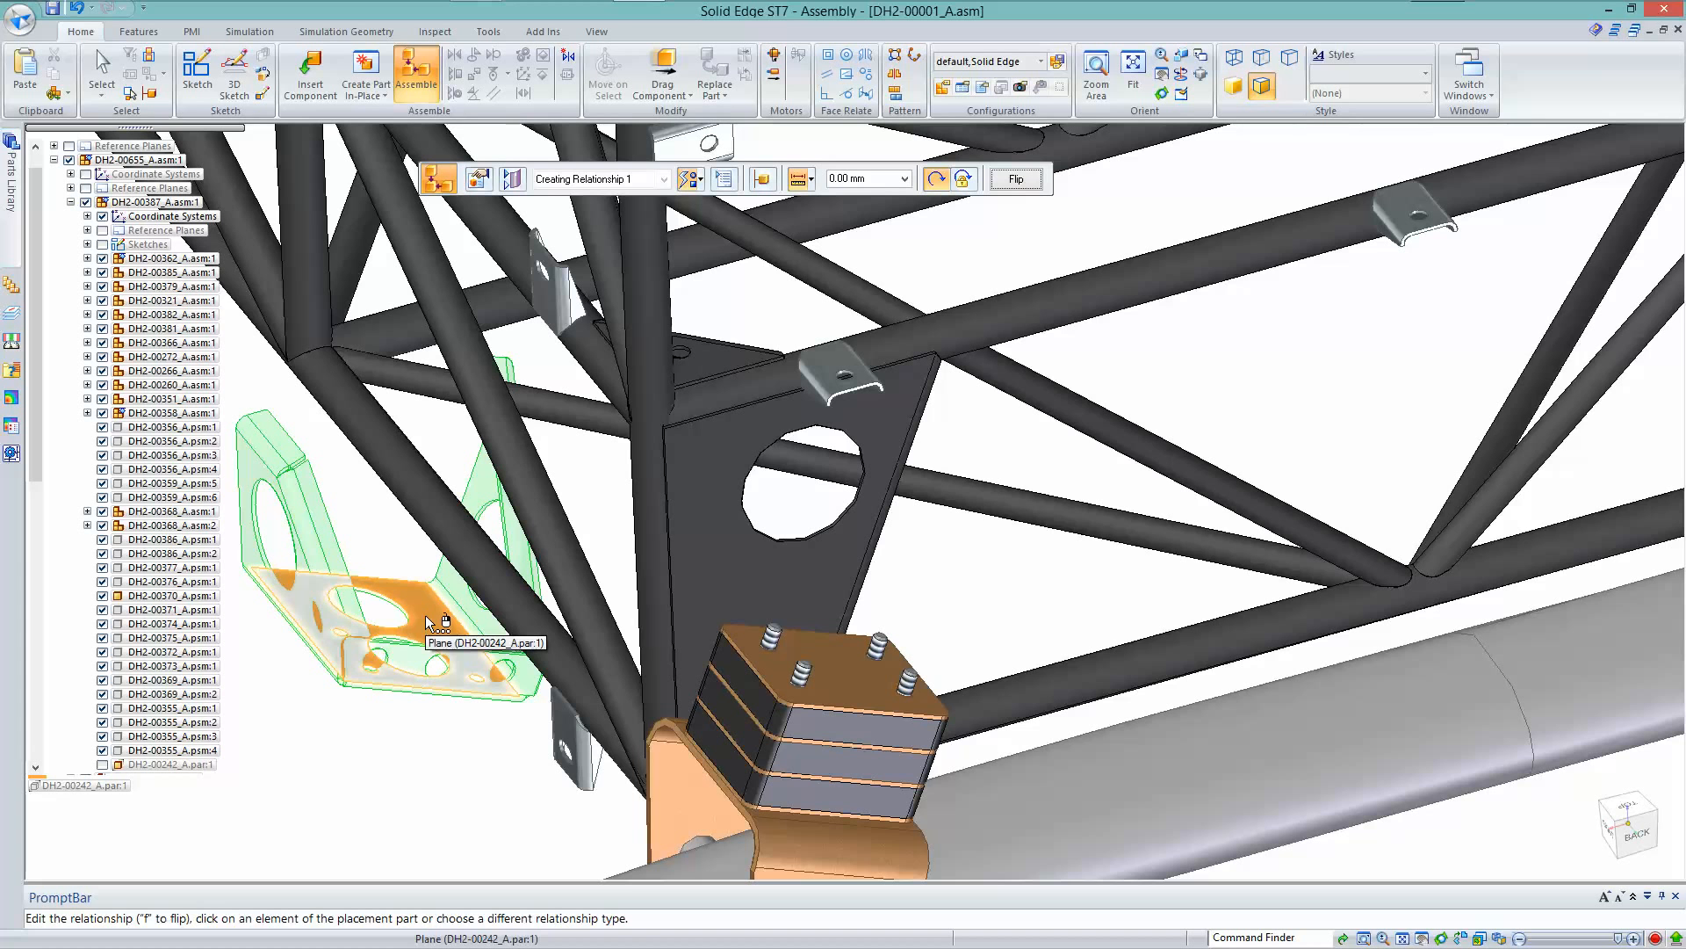
pyautogui.rightClick(429, 624)
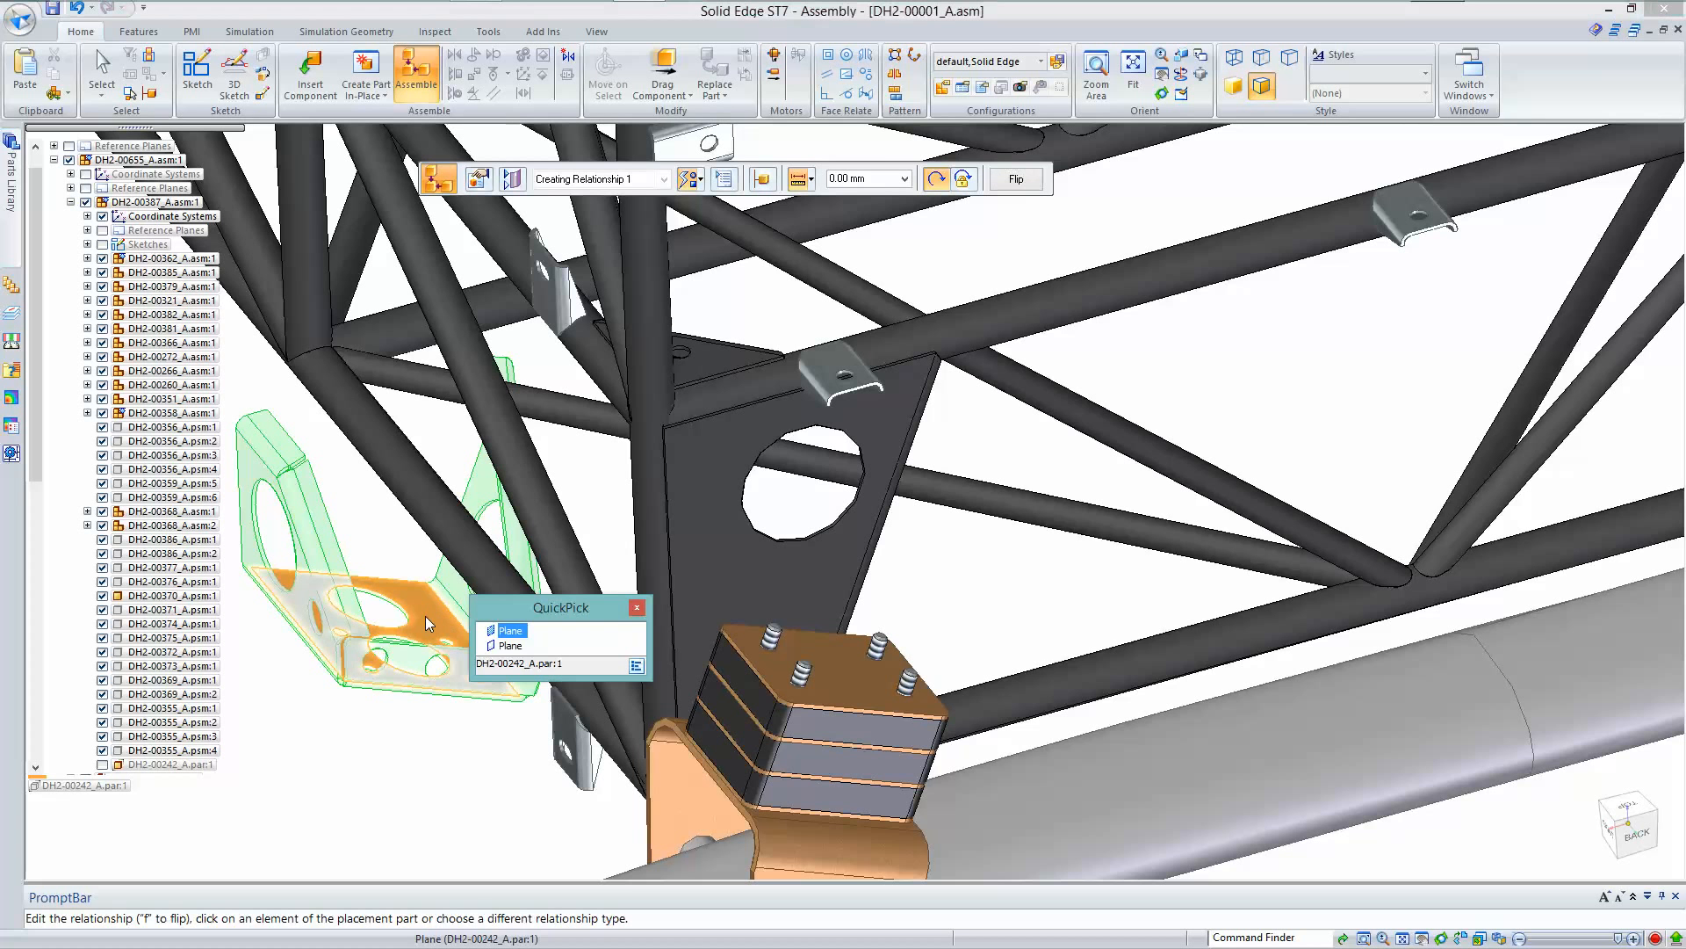
pyautogui.click(511, 645)
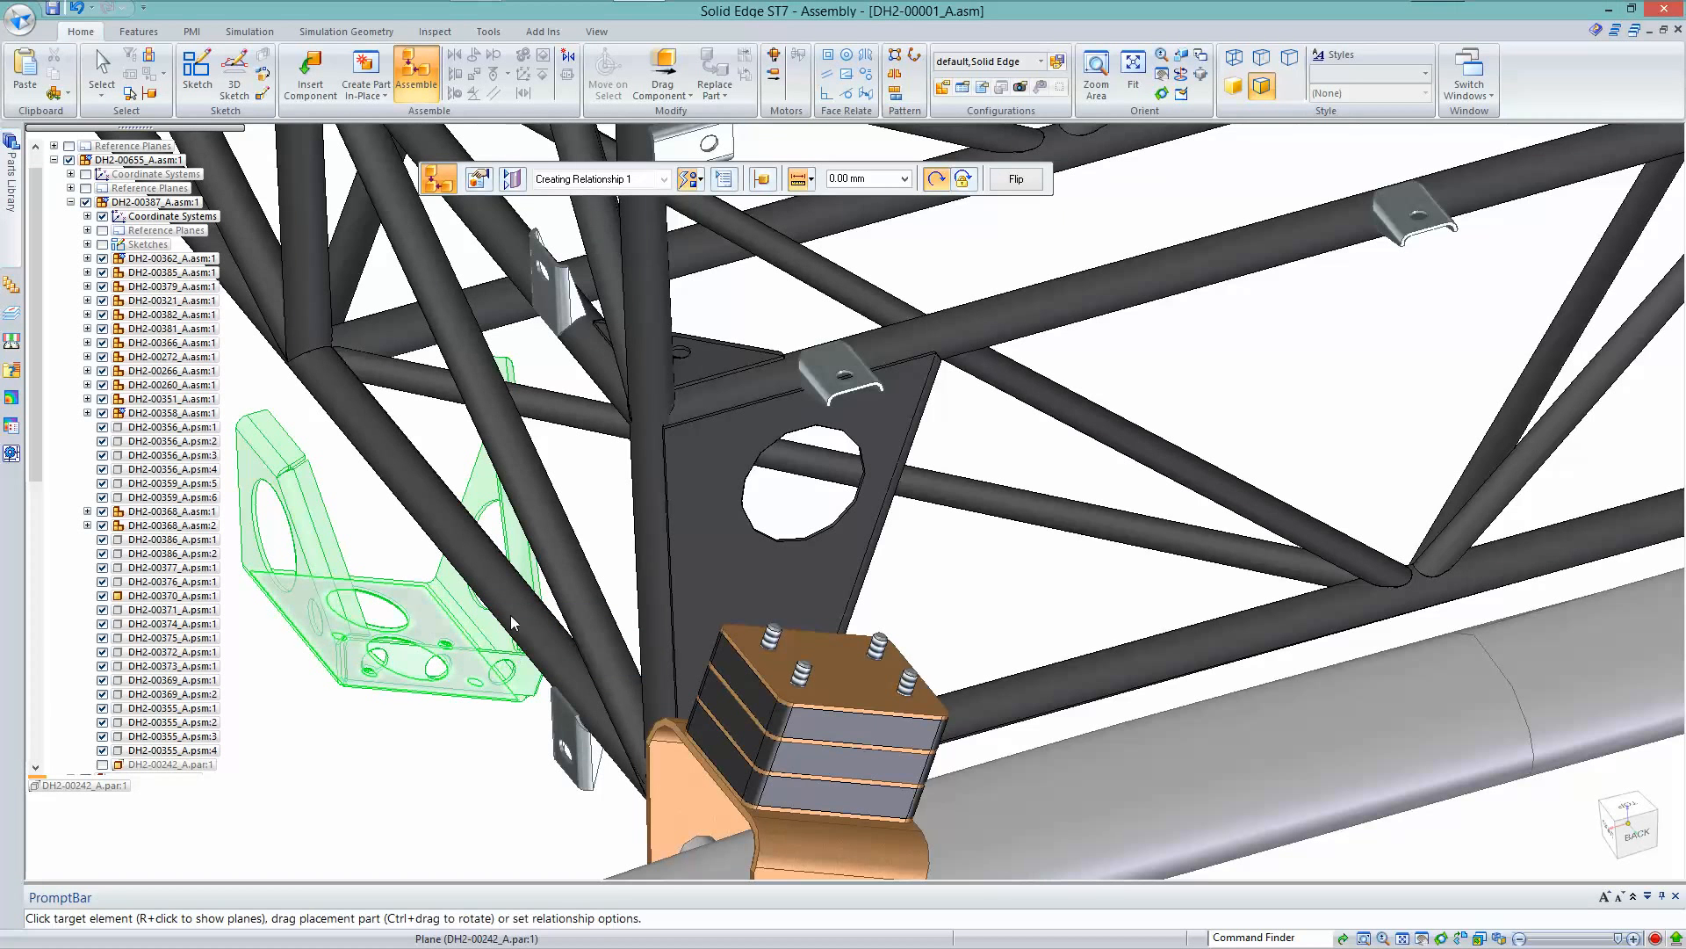
pyautogui.click(836, 660)
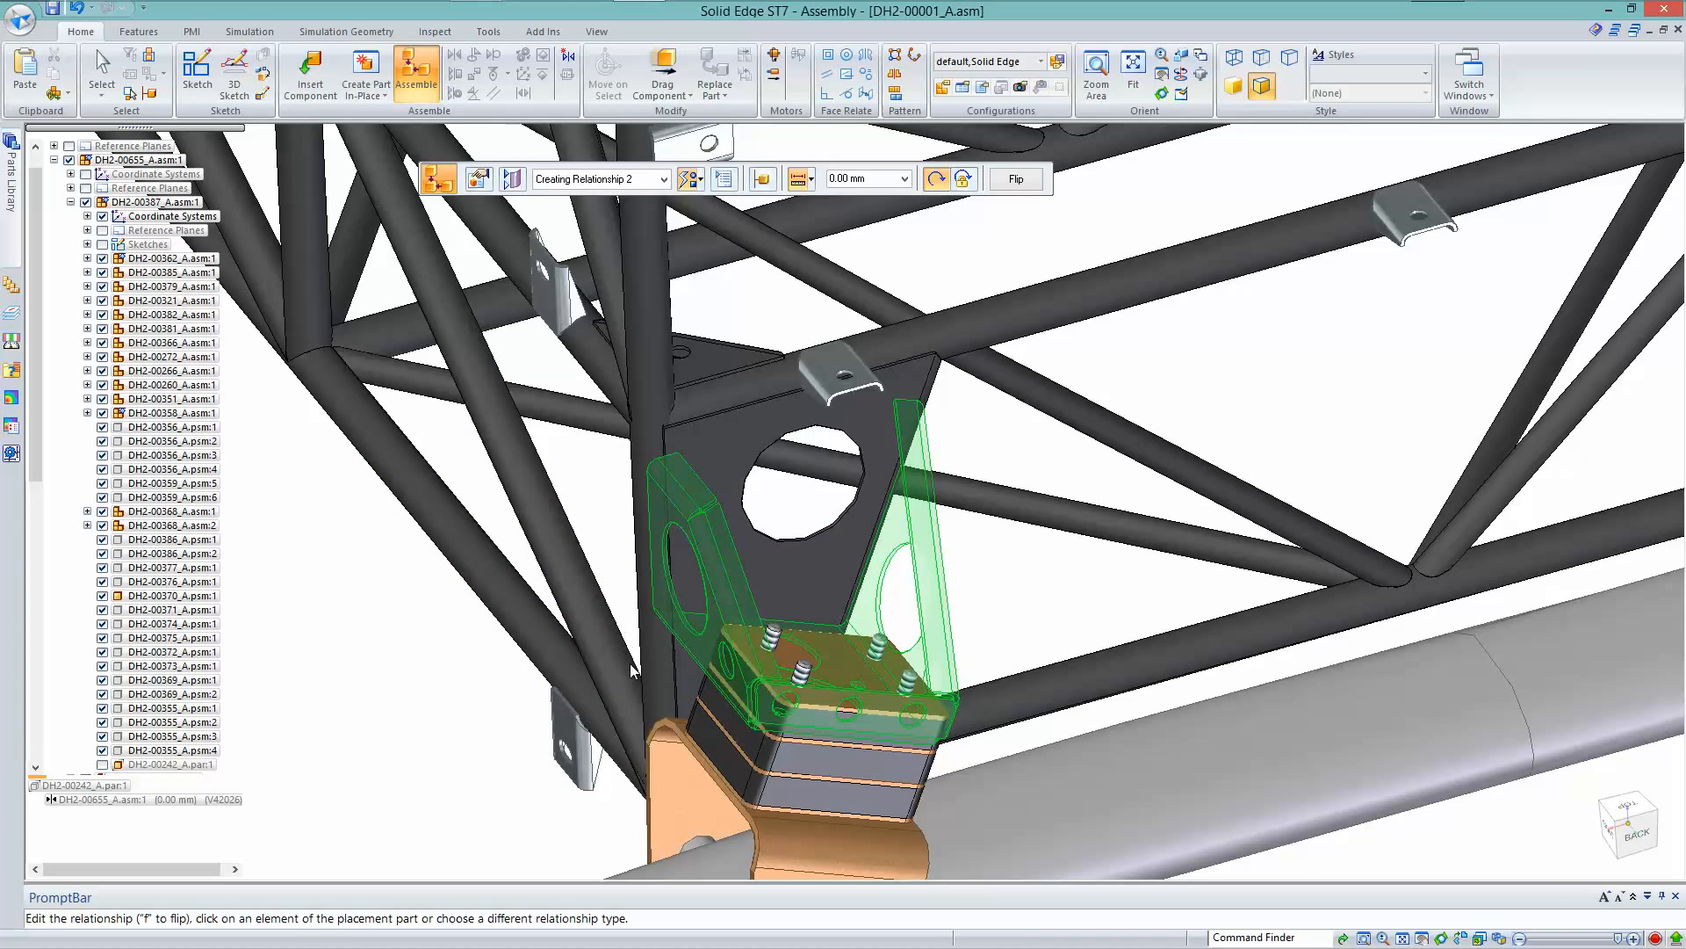
# Activate gusset plate DH2-00371_A.psm and align the bracket's outer side flange face with the plate's side edge face
pyautogui.scroll(4, 661, 717)
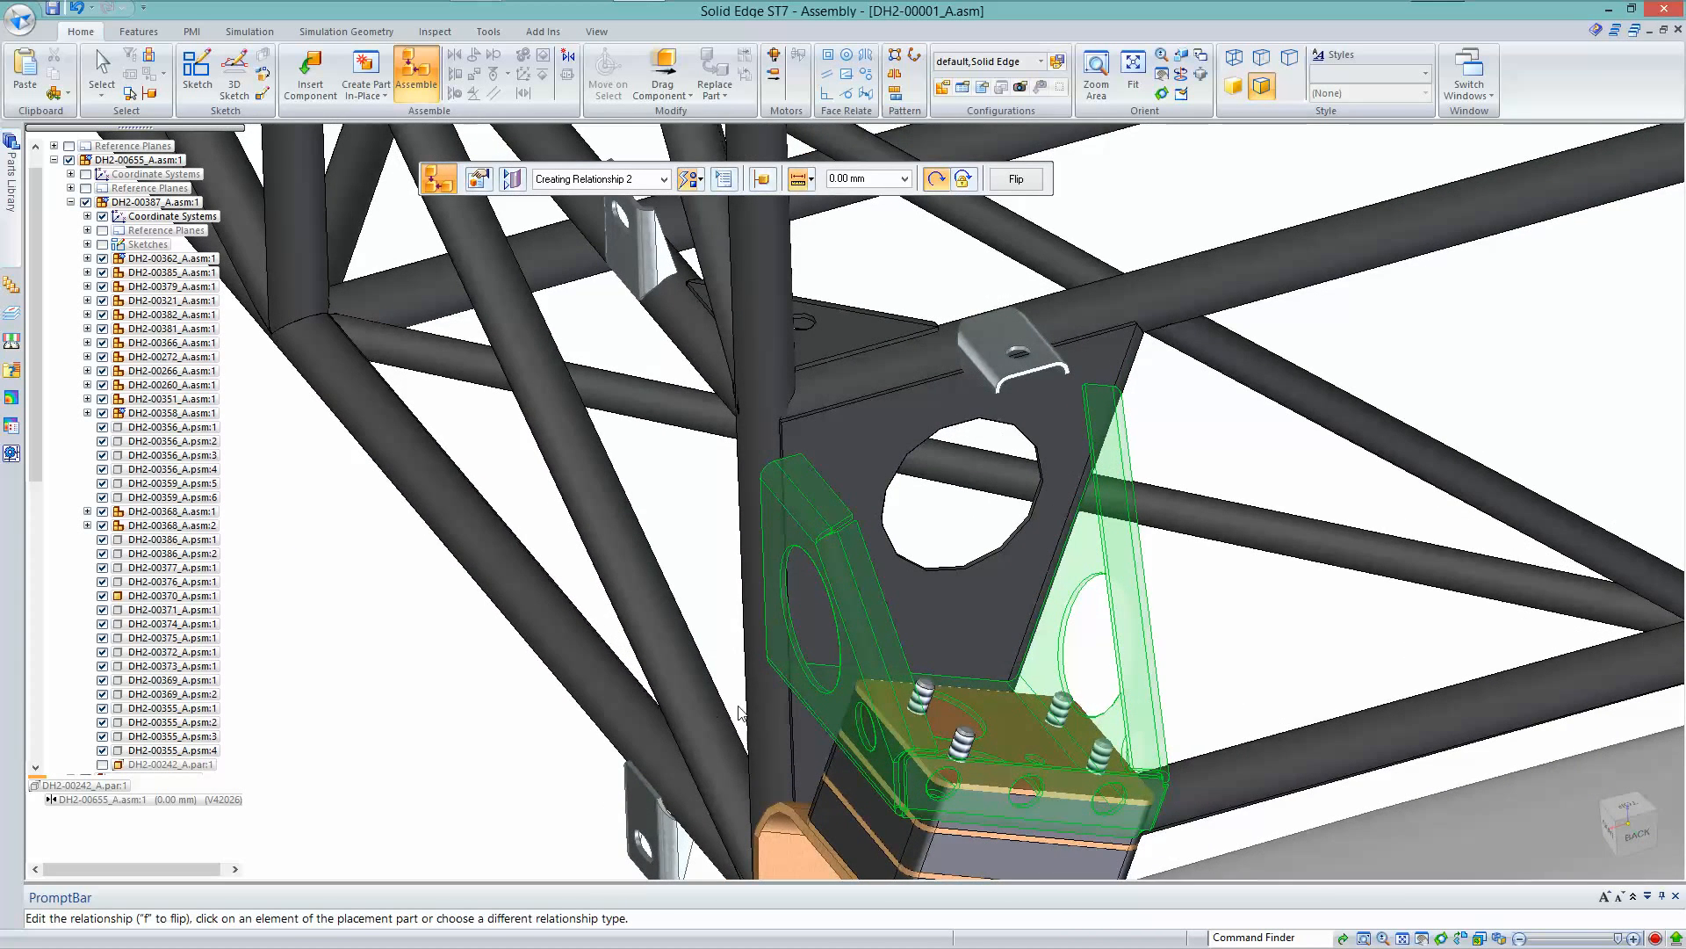
pyautogui.click(779, 645)
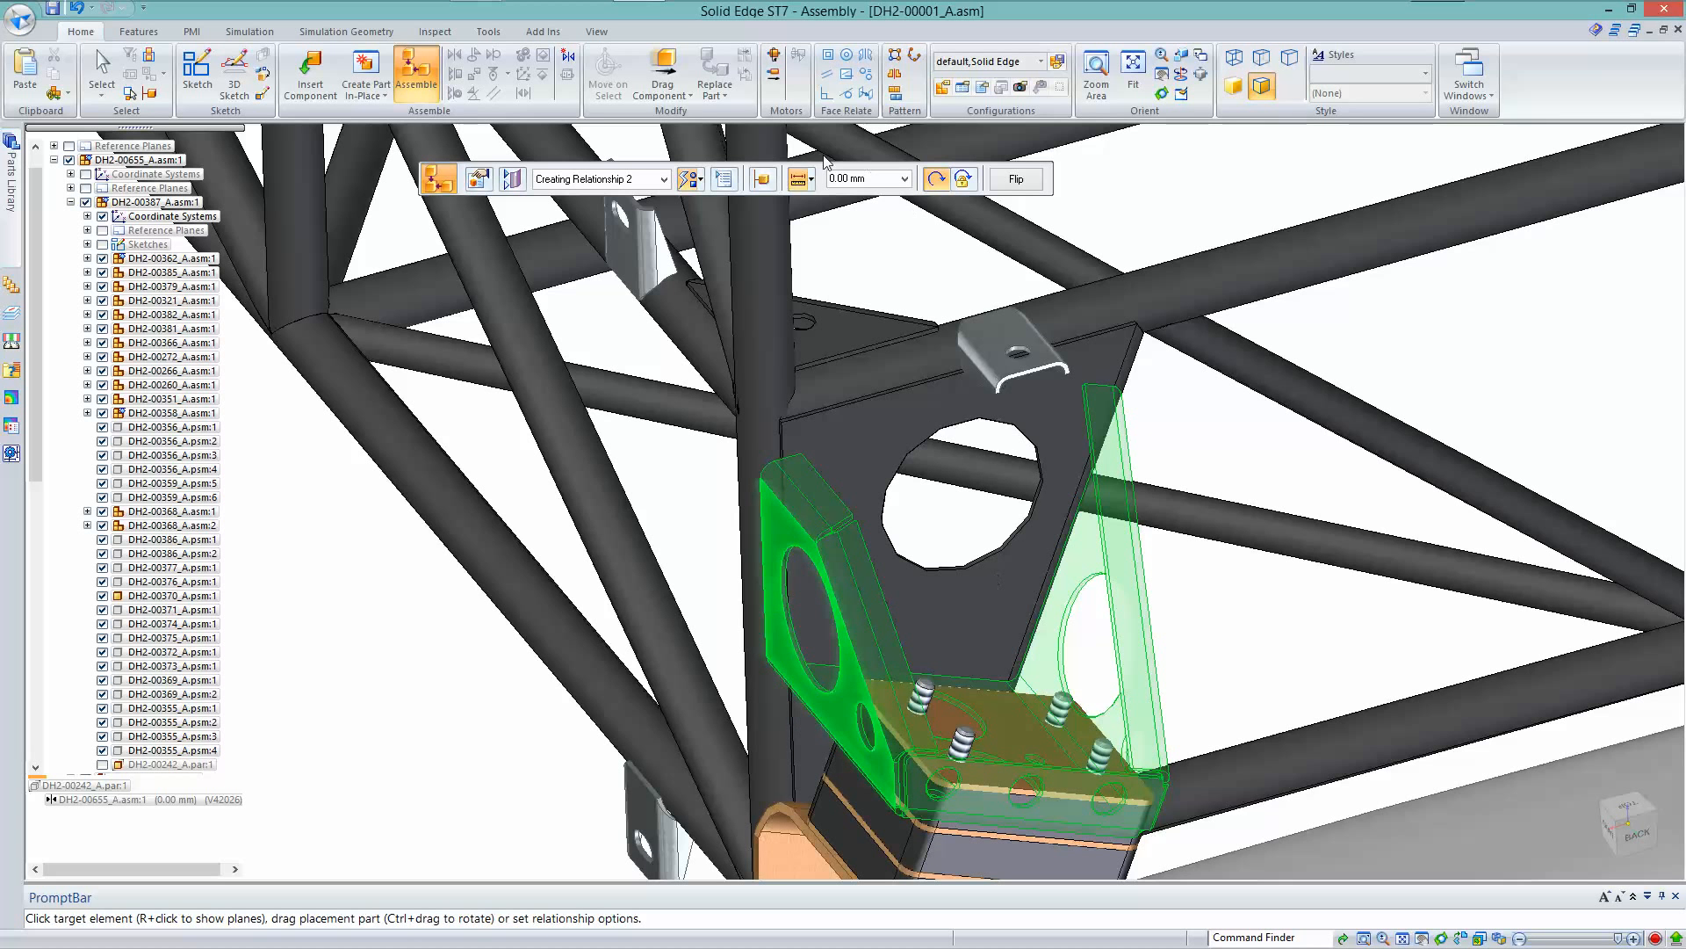
pyautogui.press('Escape')
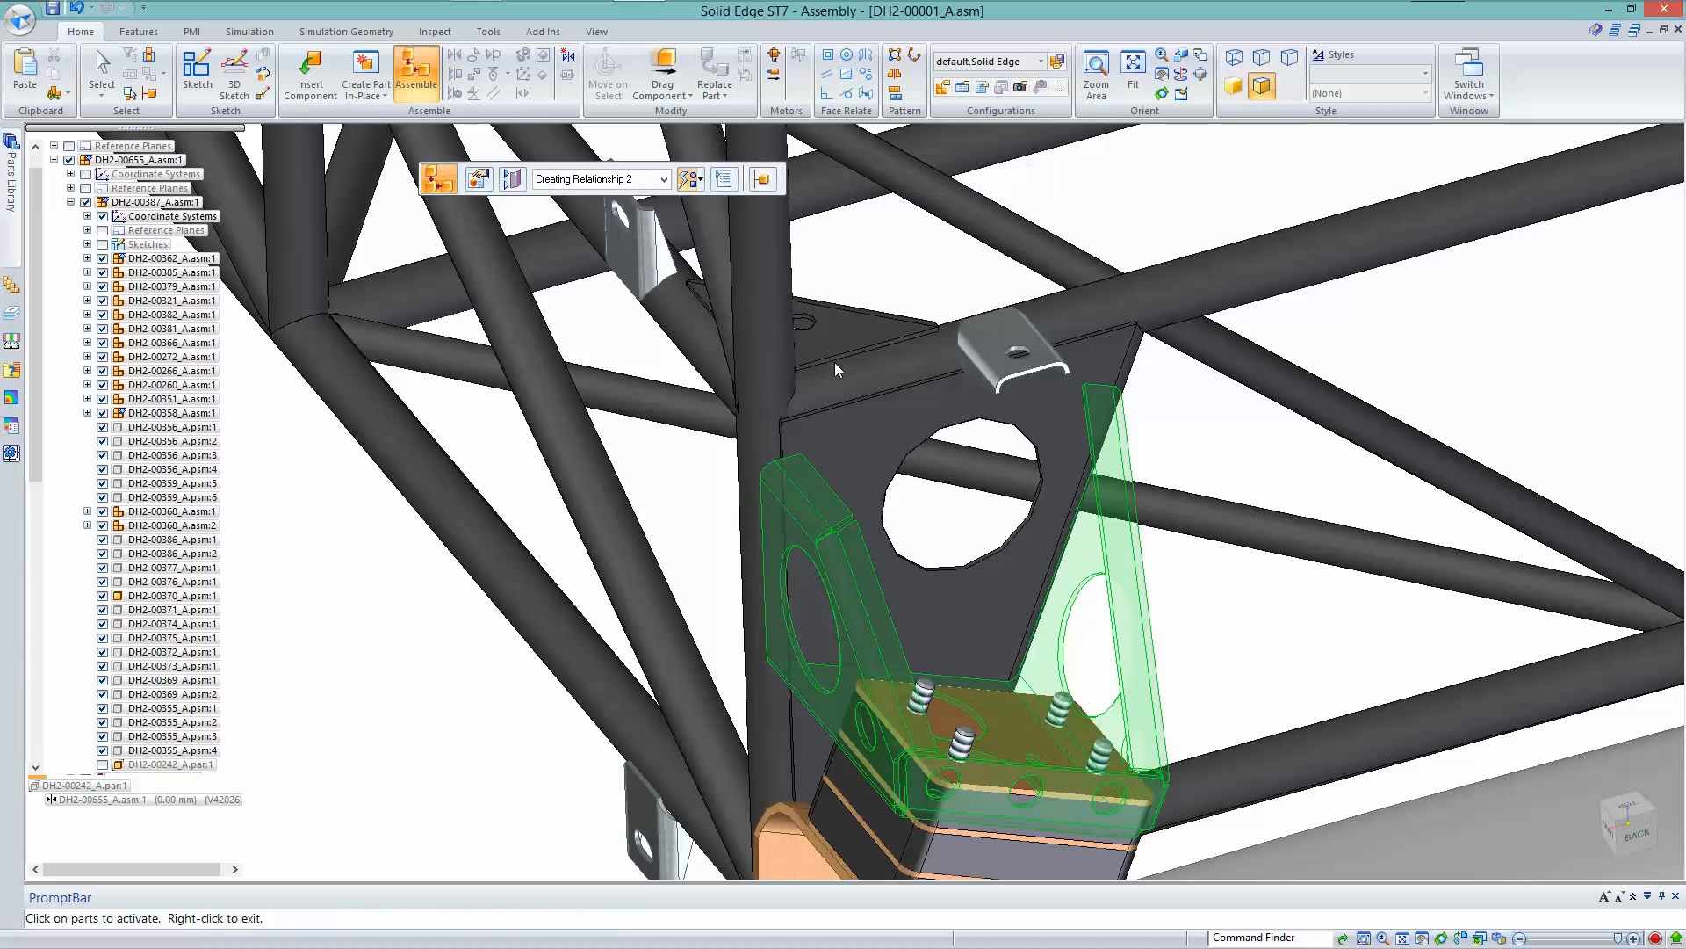
pyautogui.click(859, 434)
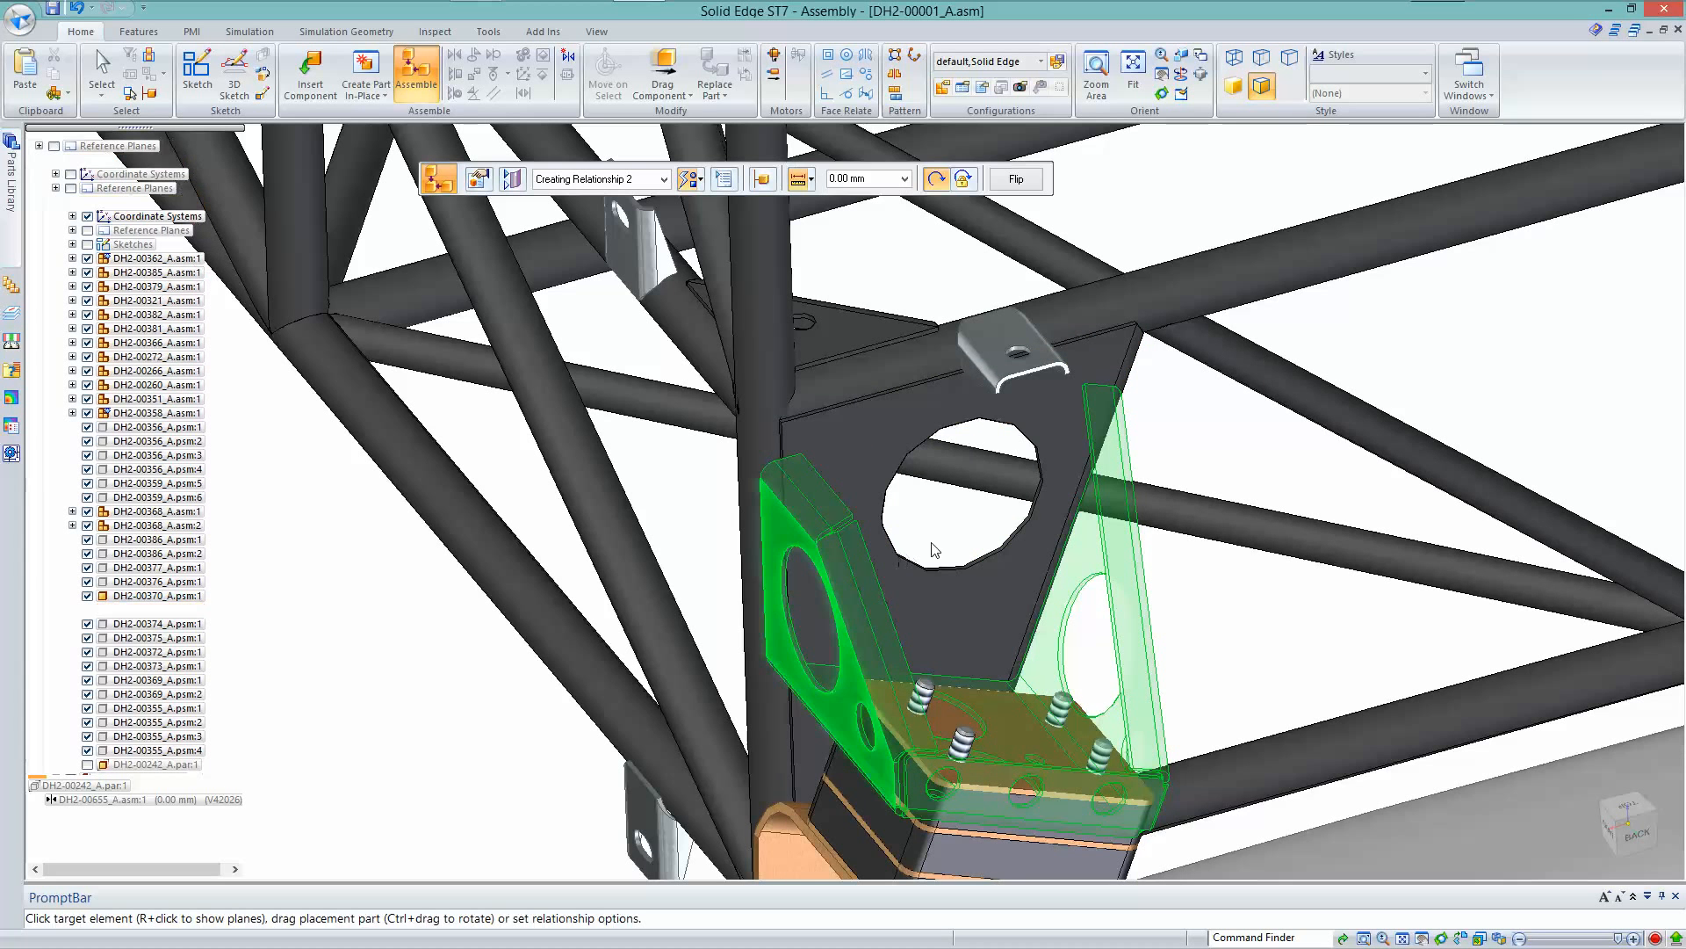
pyautogui.click(793, 711)
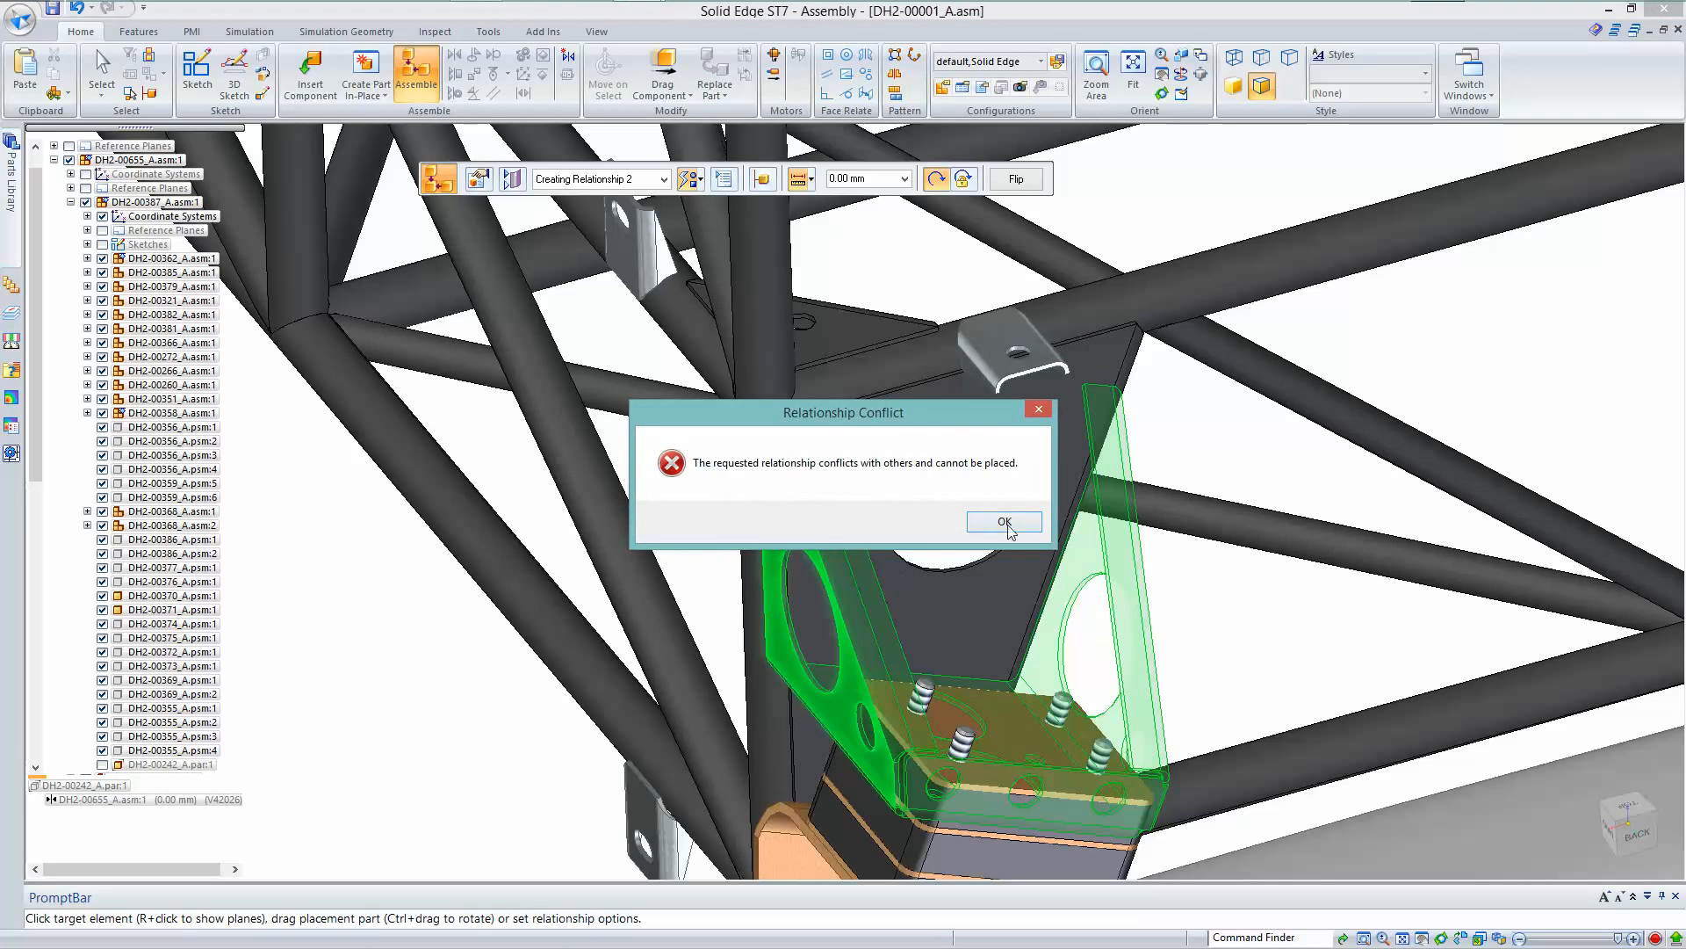
pyautogui.press('Return')
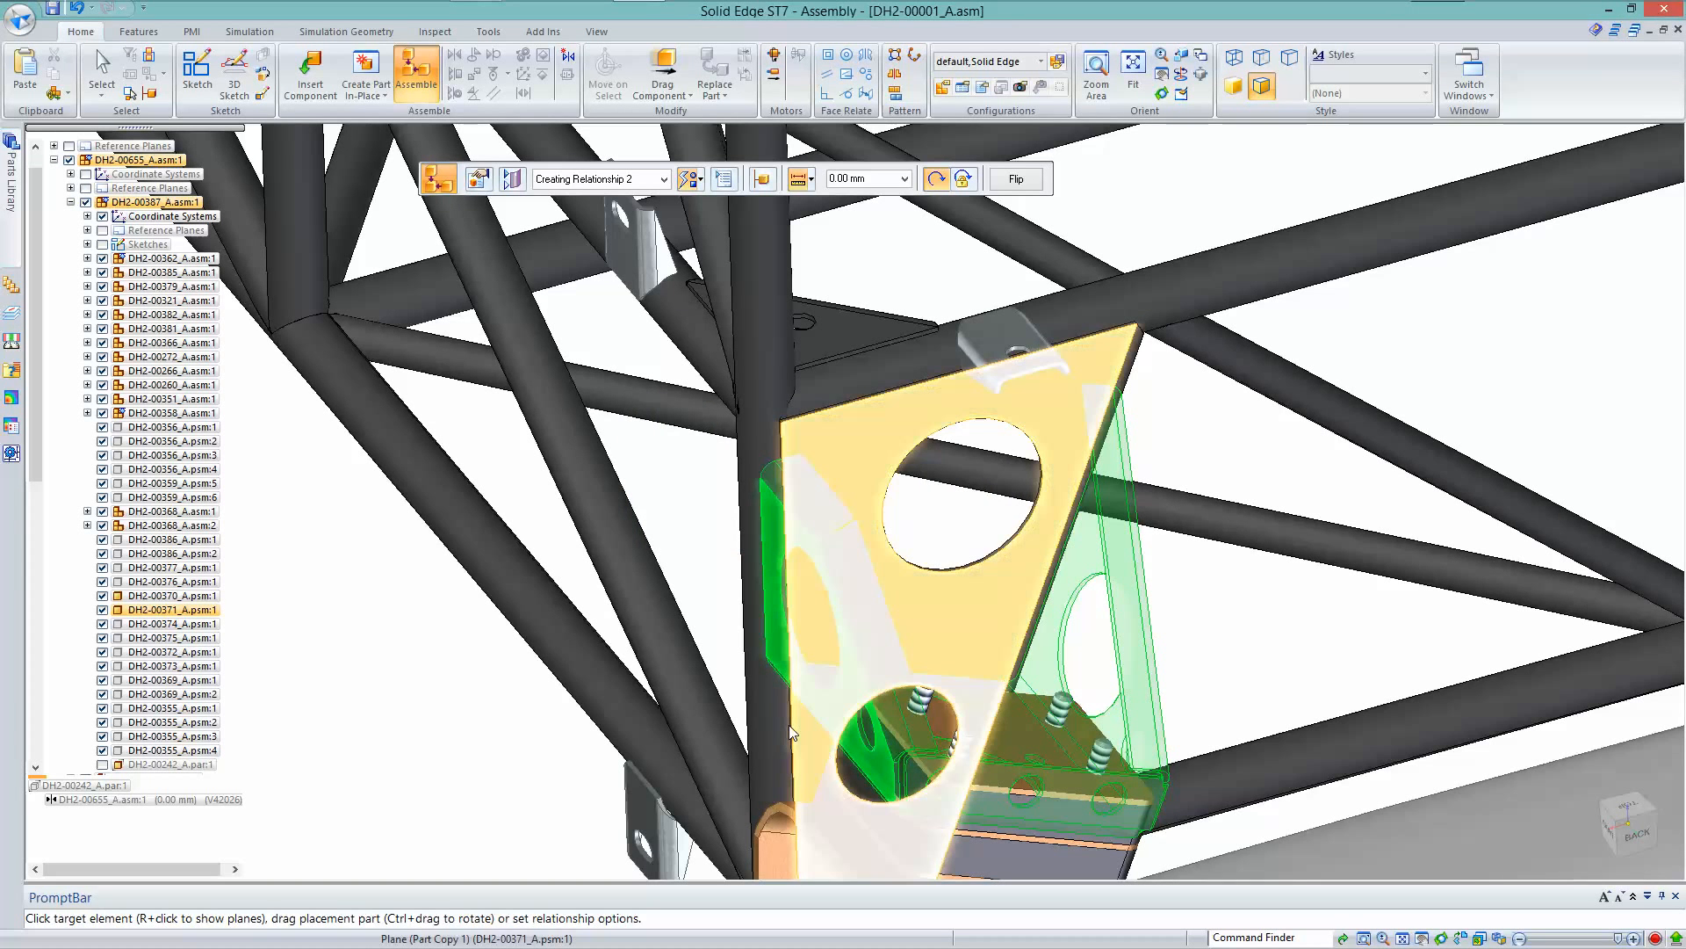
pyautogui.rightClick(793, 725)
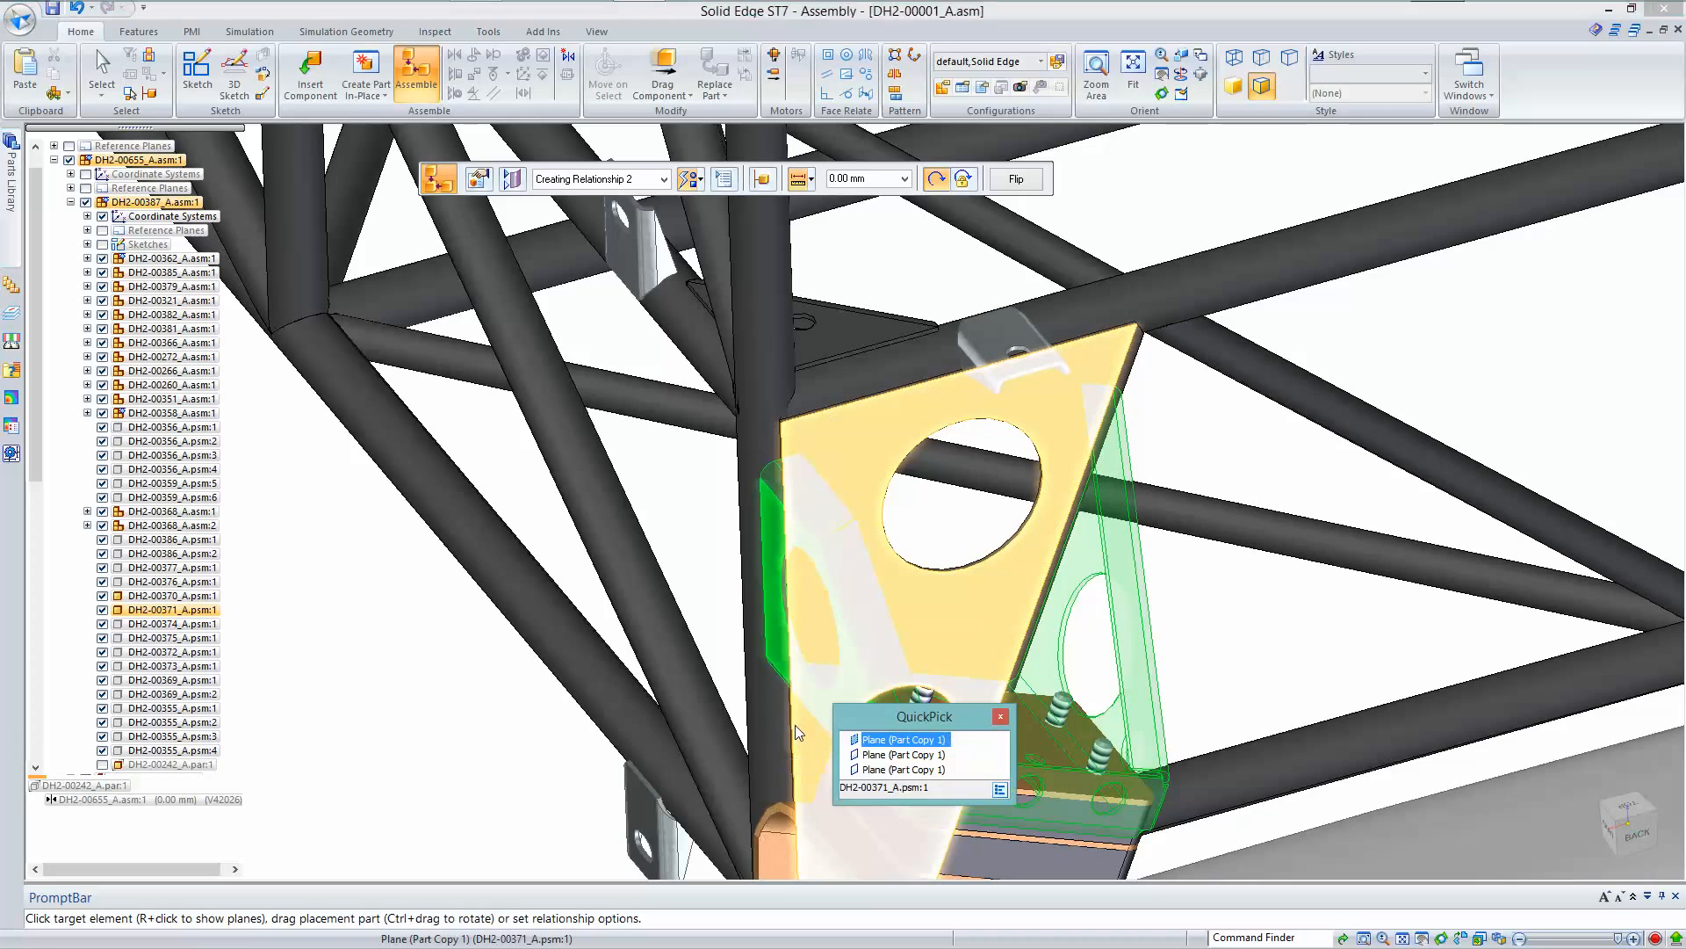
pyautogui.click(900, 755)
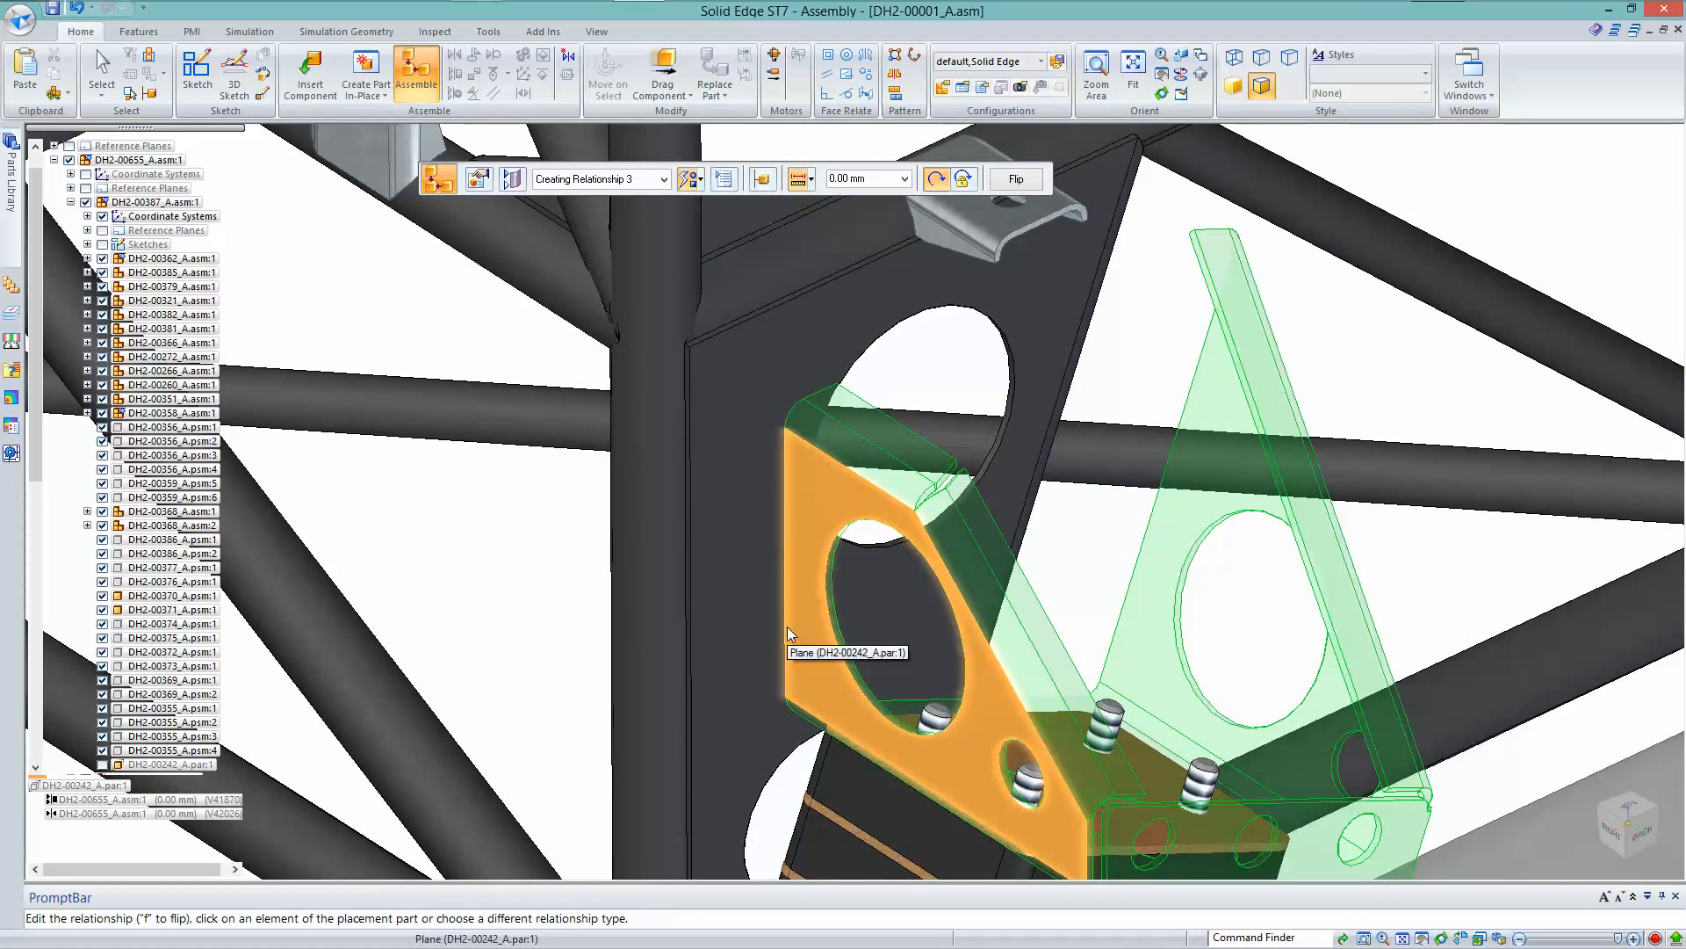
# Mate the narrow rear edge face of the bracket's side flange to the front face of the gusset plate
pyautogui.rightClick(787, 625)
pyautogui.click(865, 657)
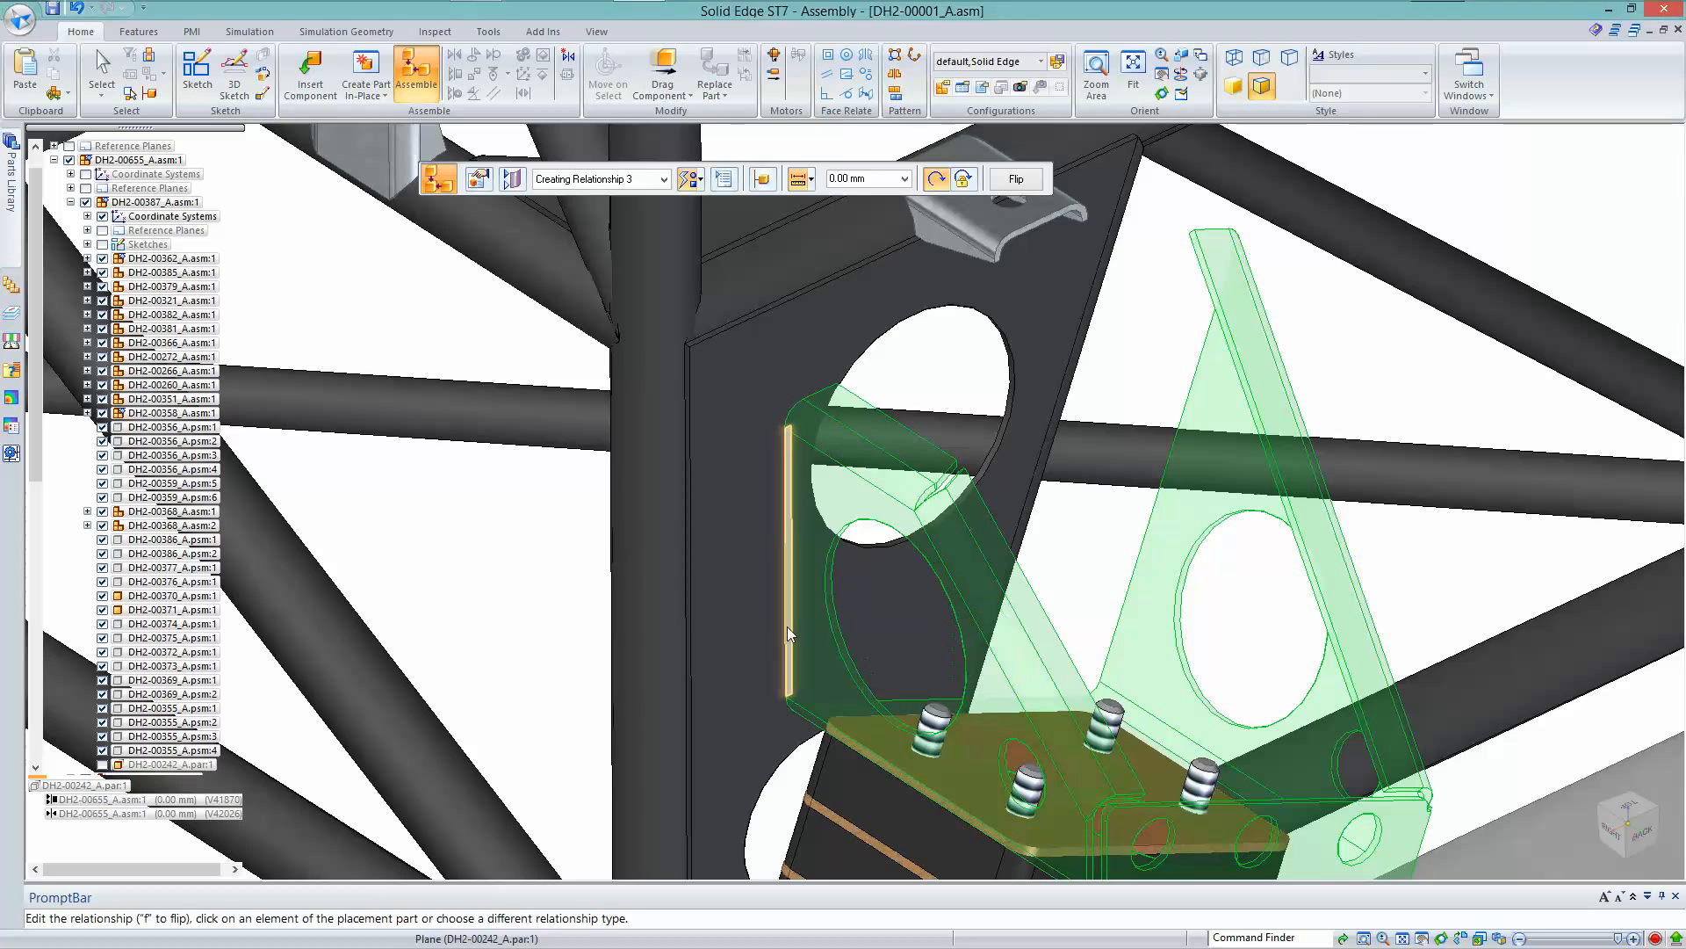
pyautogui.click(731, 522)
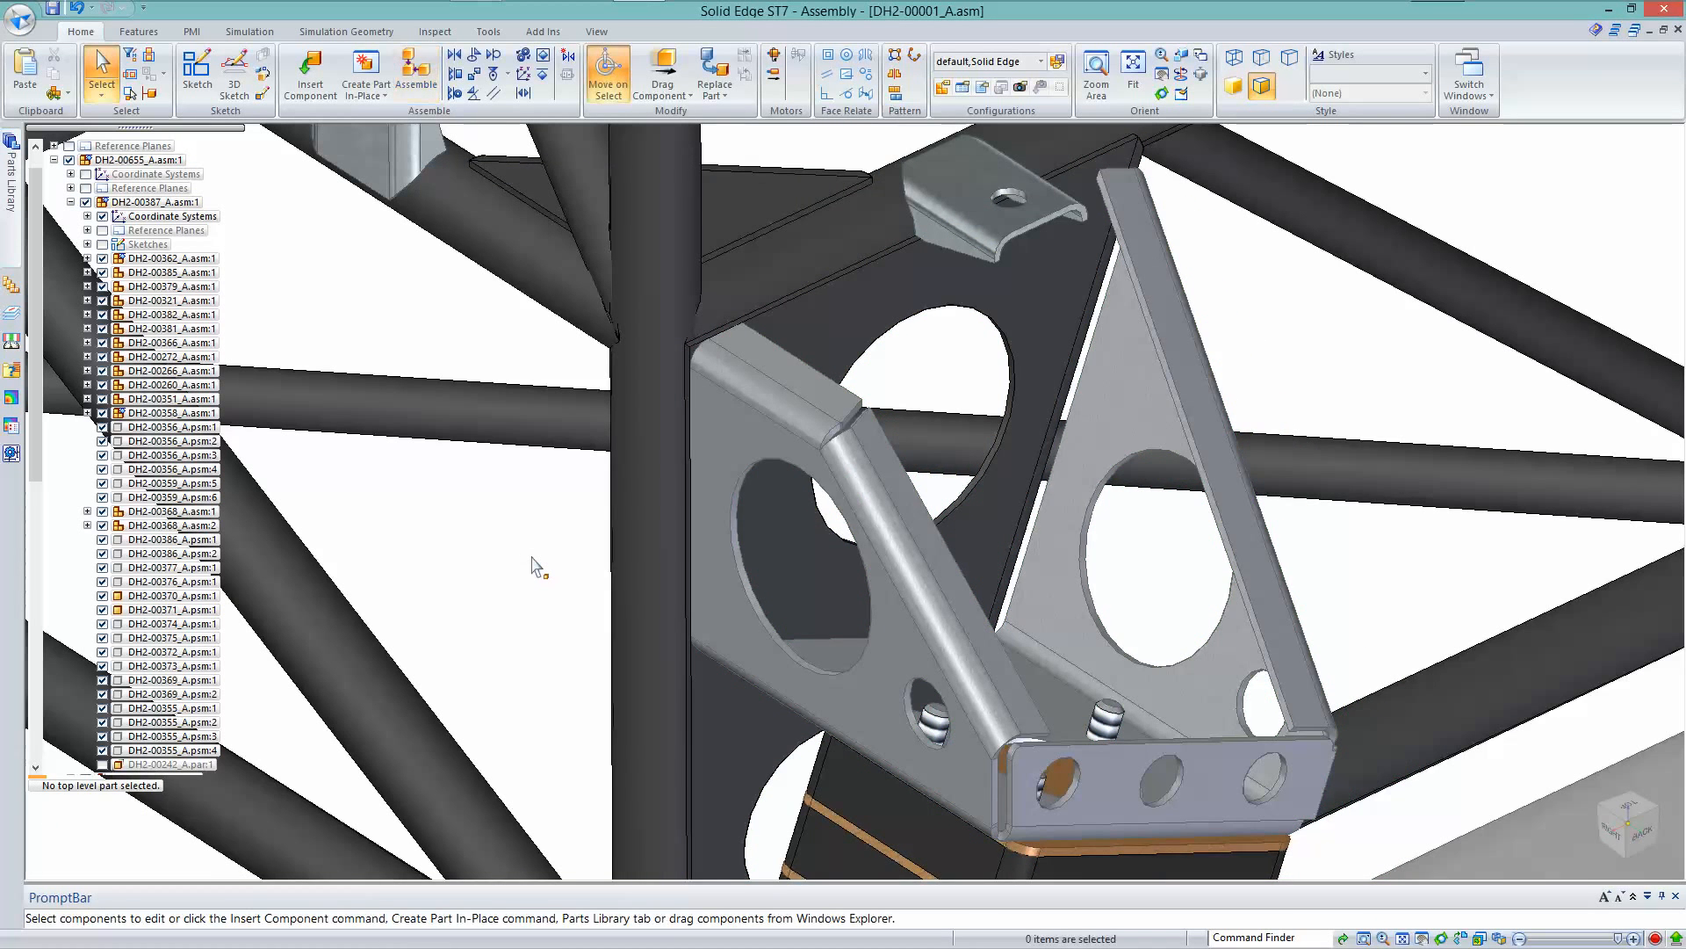
pyautogui.moveTo(531, 558); pyautogui.dragTo(1049, 451, button='middle')
pyautogui.scroll(-1, 1048, 452)
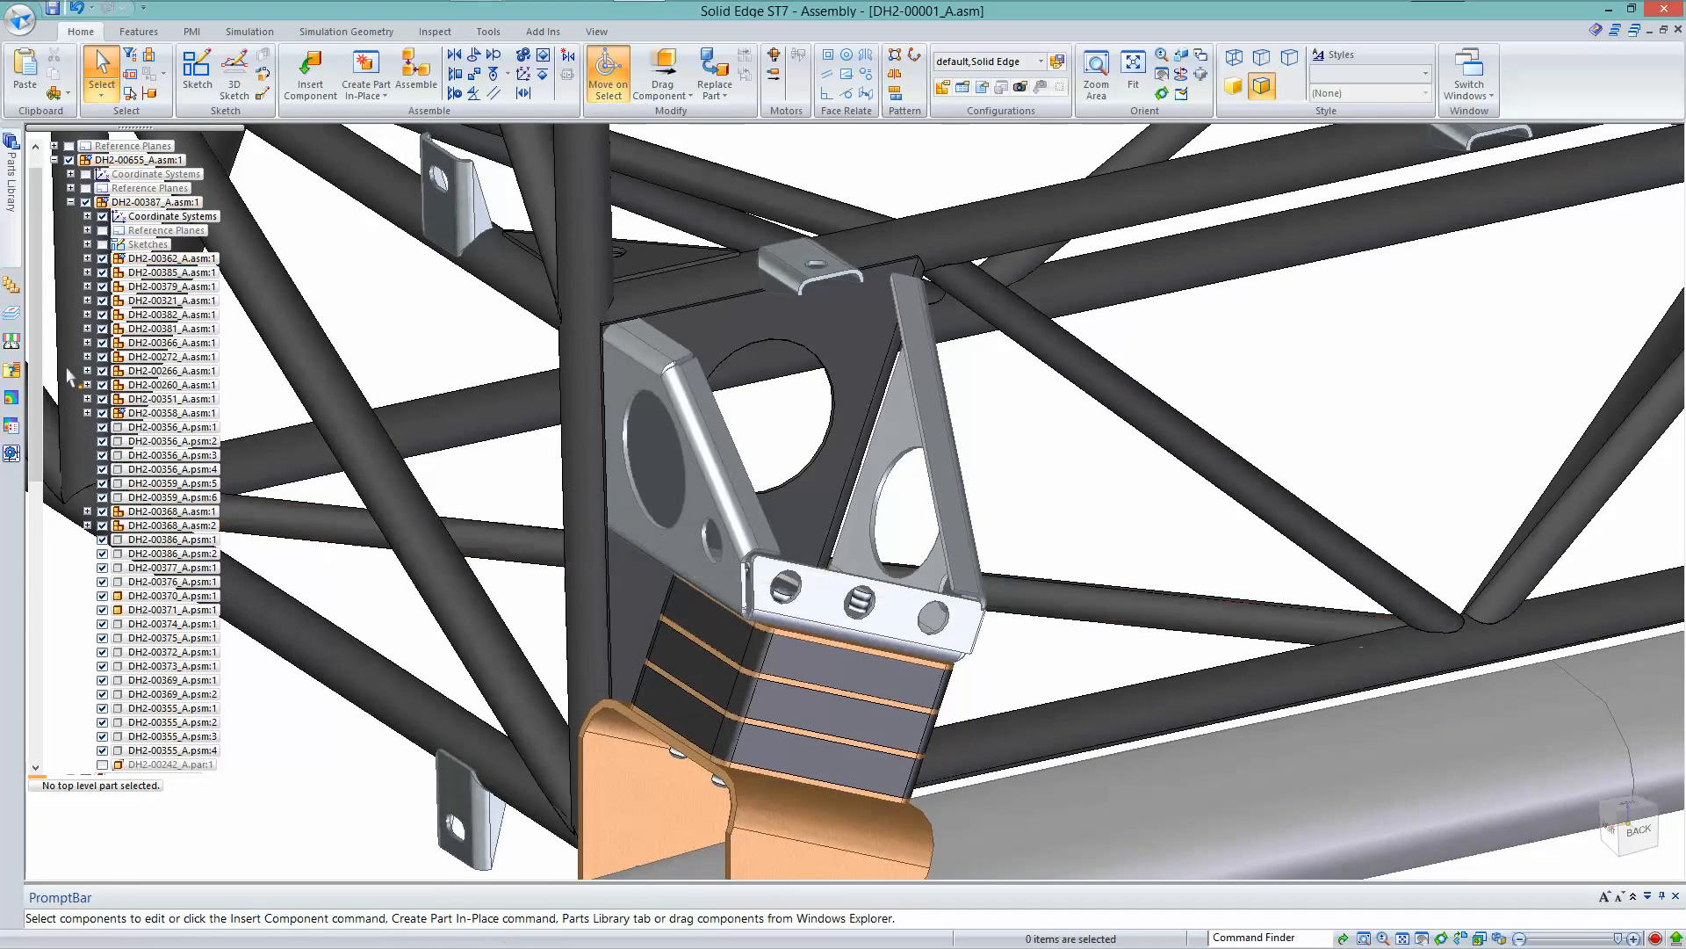
pyautogui.scroll(-13, 41, 349)
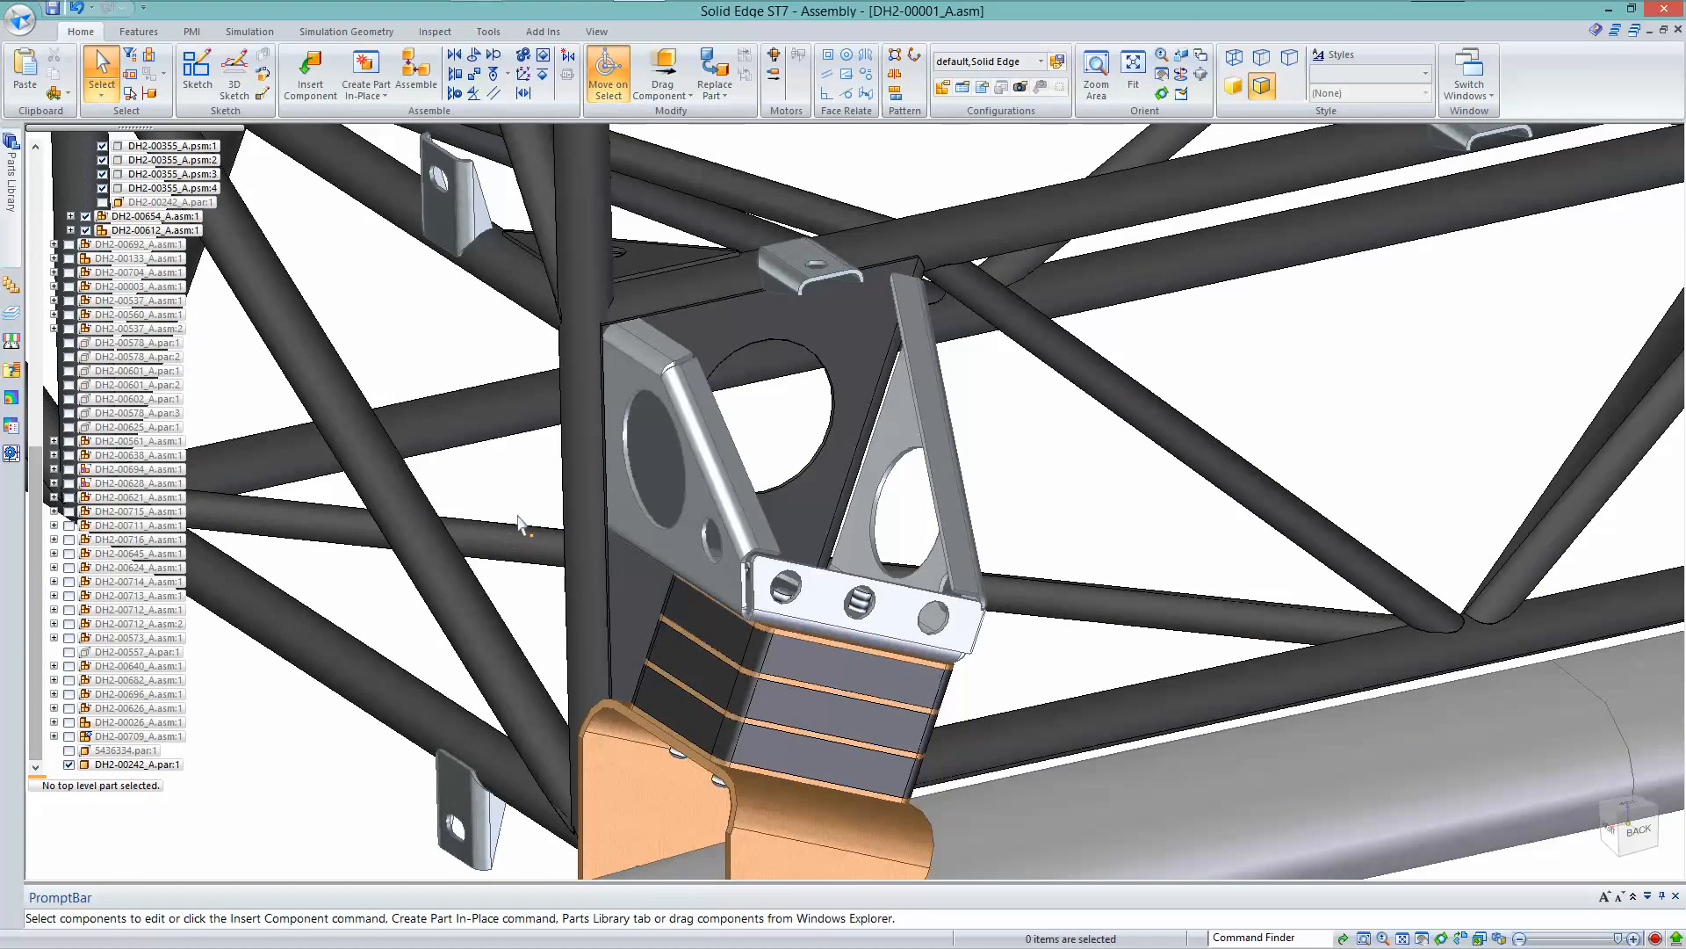
pyautogui.scroll(-2, 499, 510)
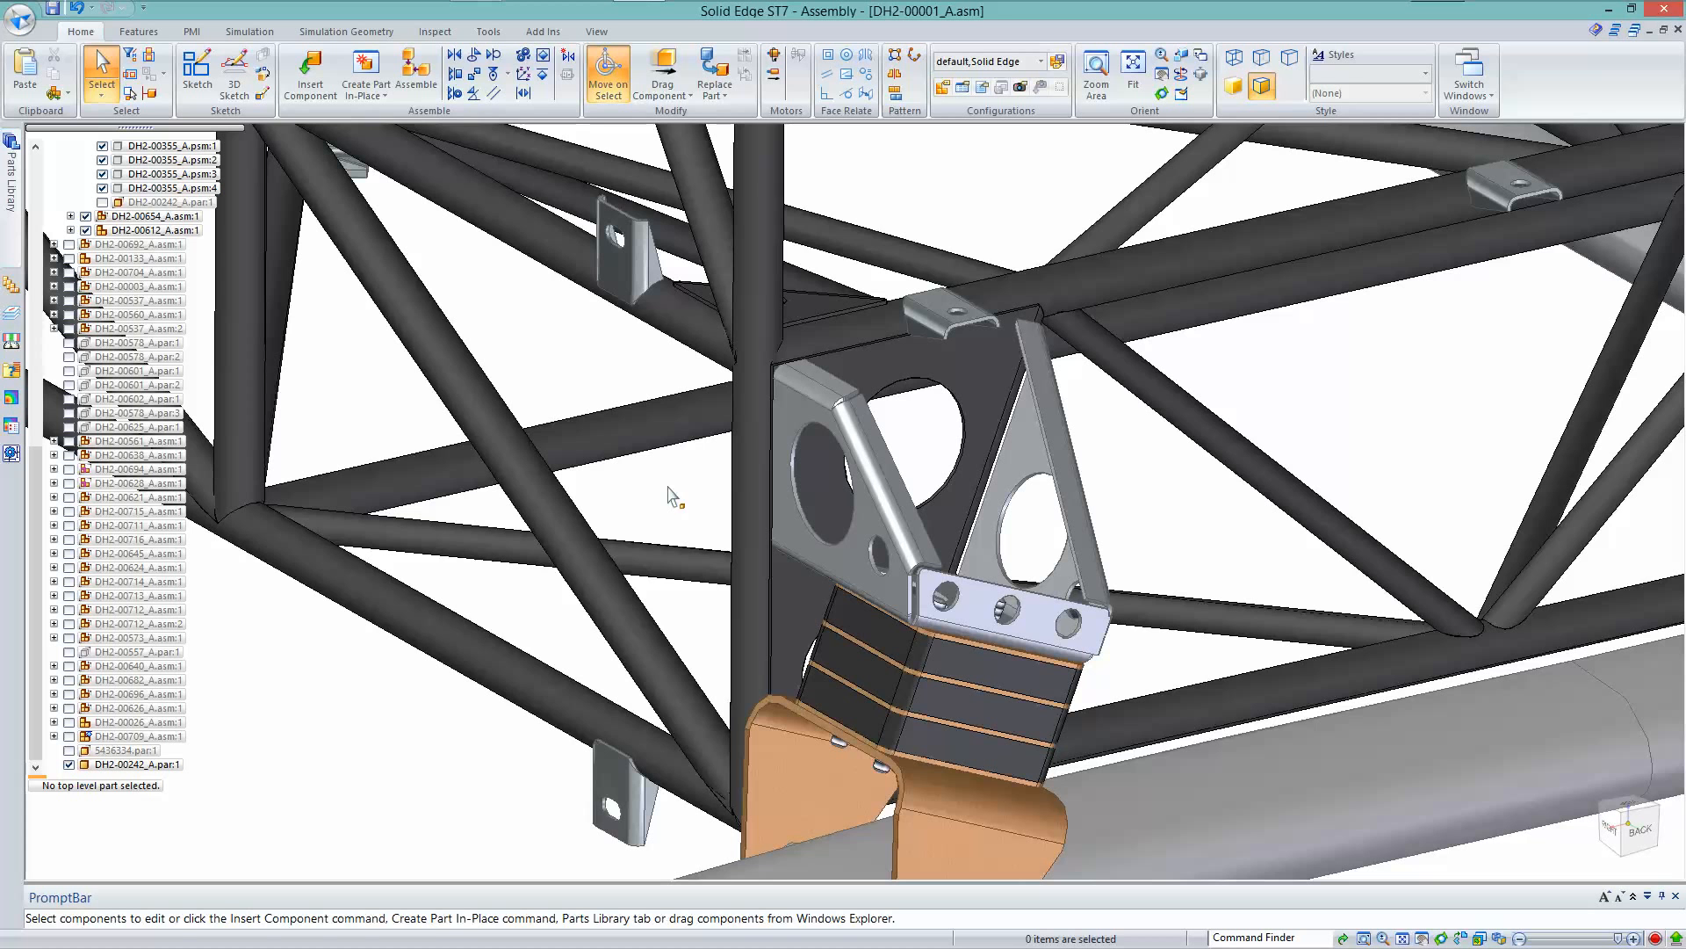
pyautogui.click(416, 72)
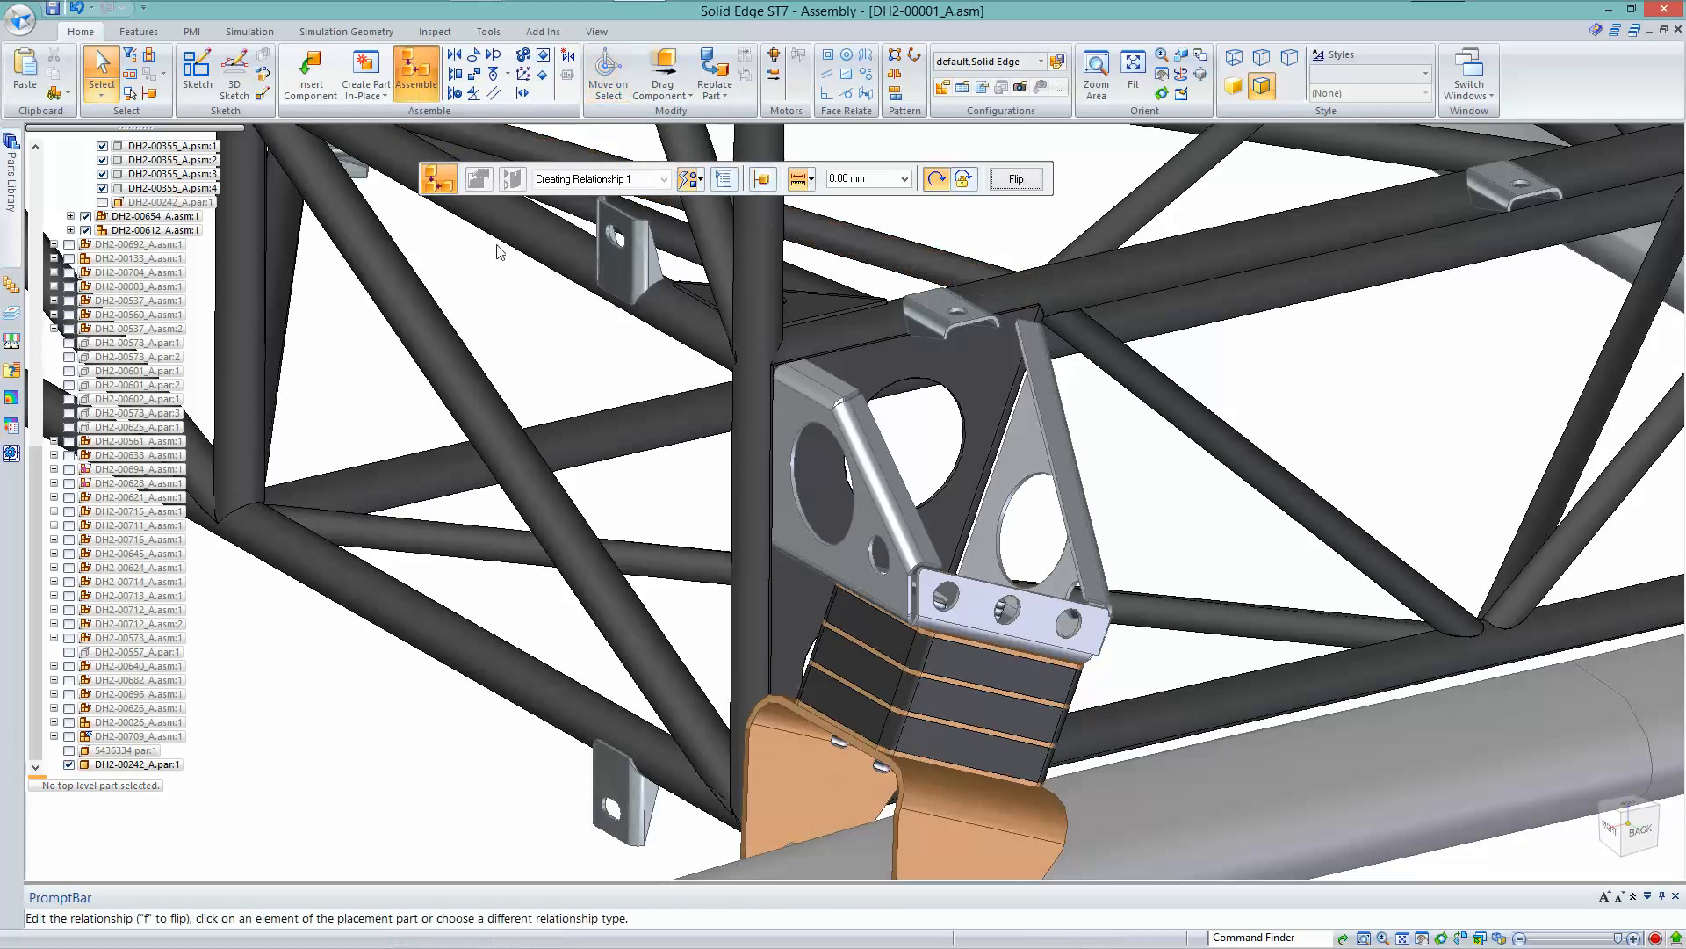
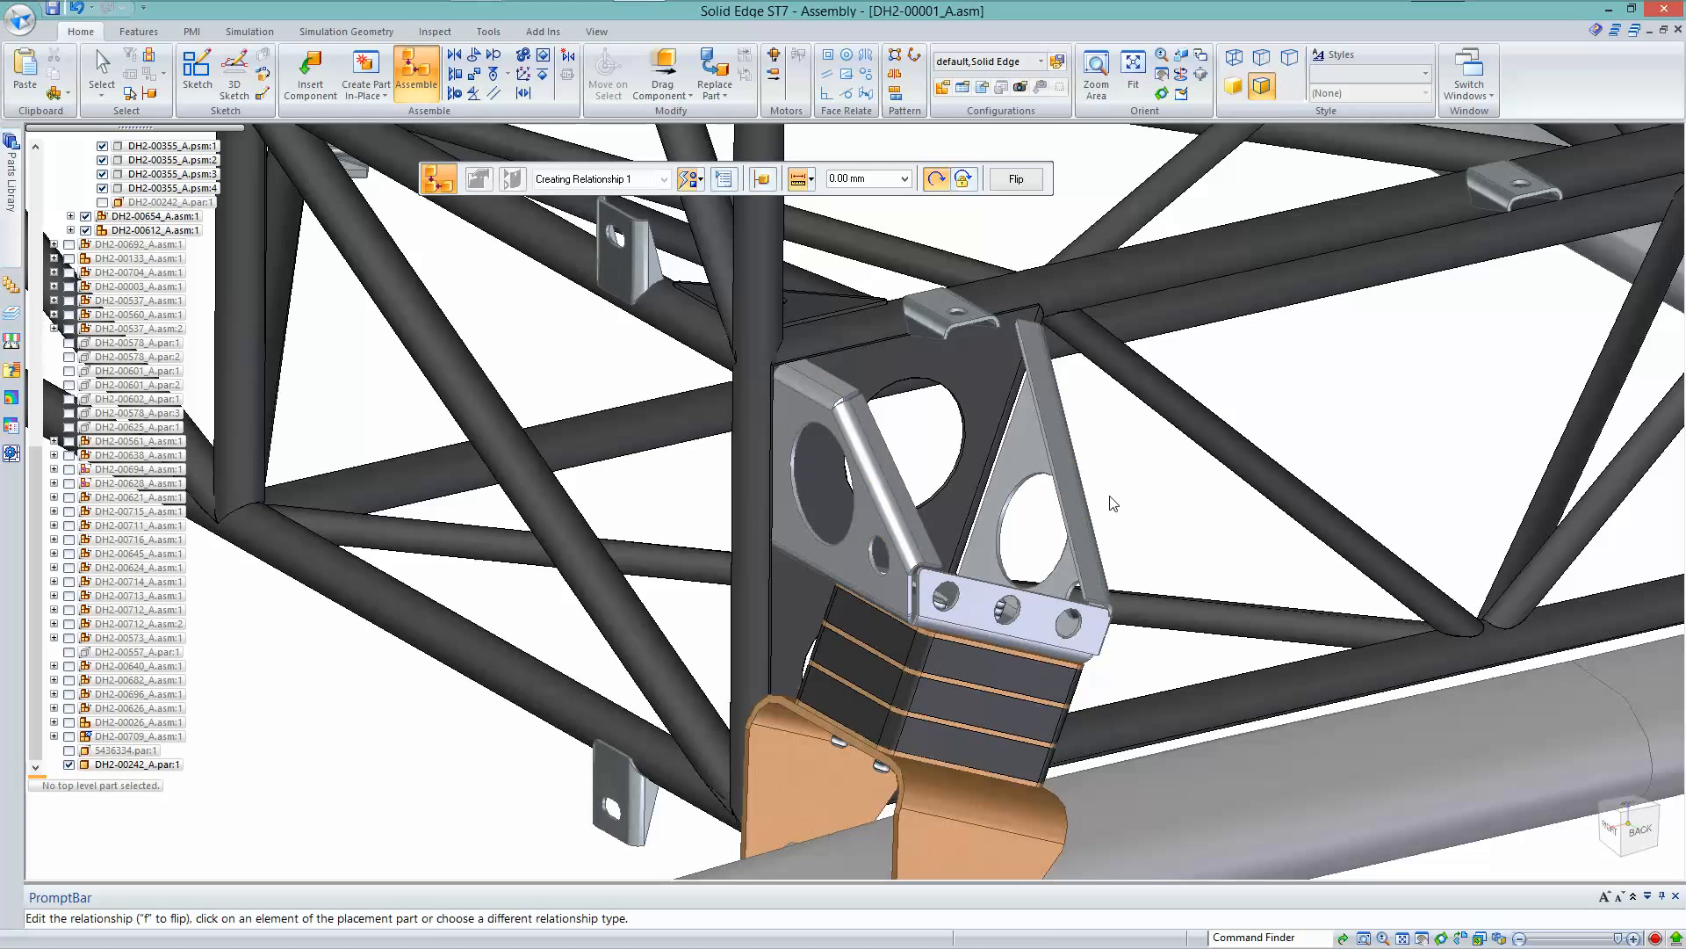
pyautogui.press('Escape')
# Select the placed DH2-00242_A.par bracket and inspect its base mate and side-flange alignment relationships to DH2-00655_A.asm
pyautogui.click(1082, 514)
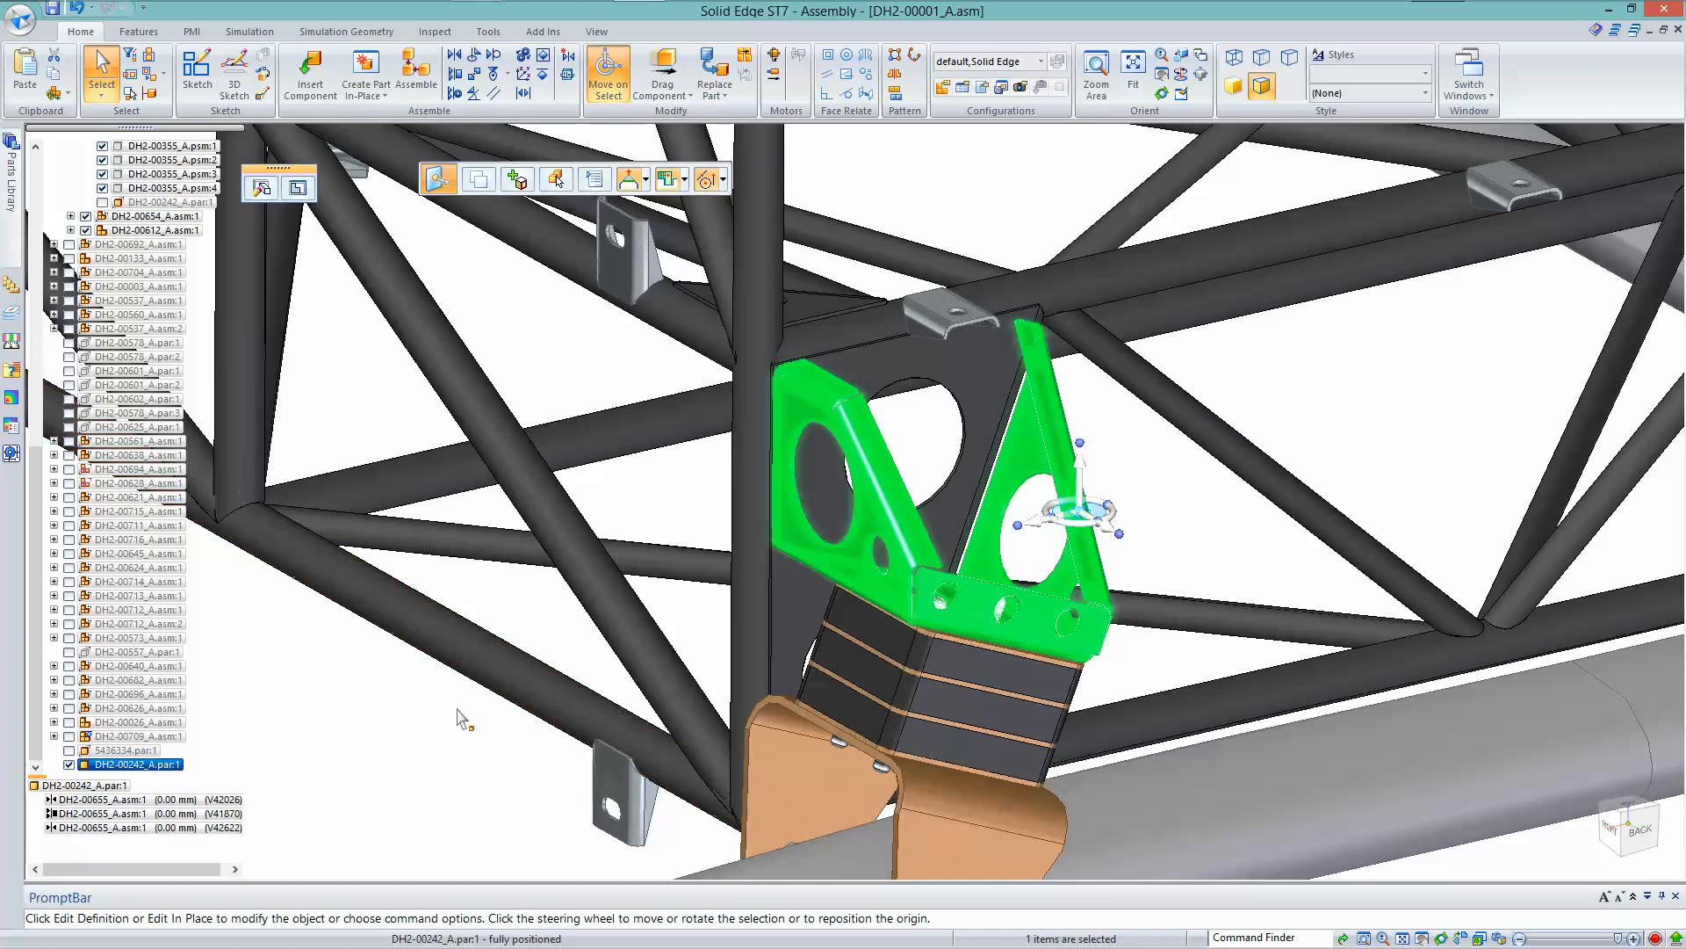
pyautogui.click(158, 827)
pyautogui.click(158, 799)
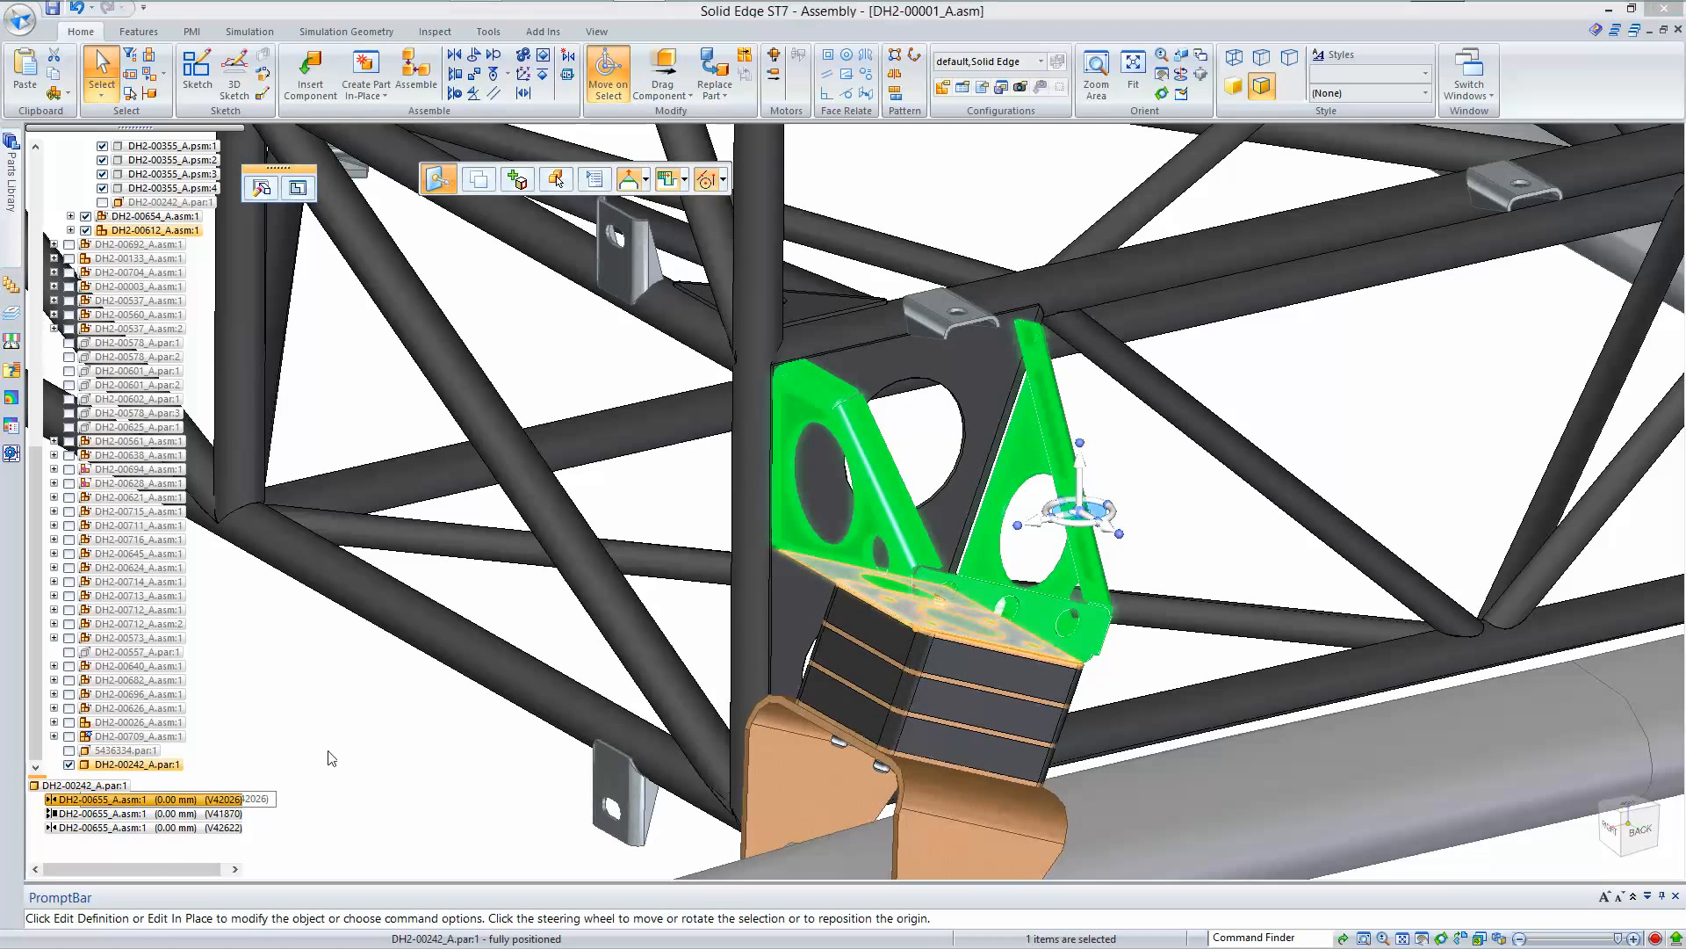
pyautogui.scroll(-5, 668, 494)
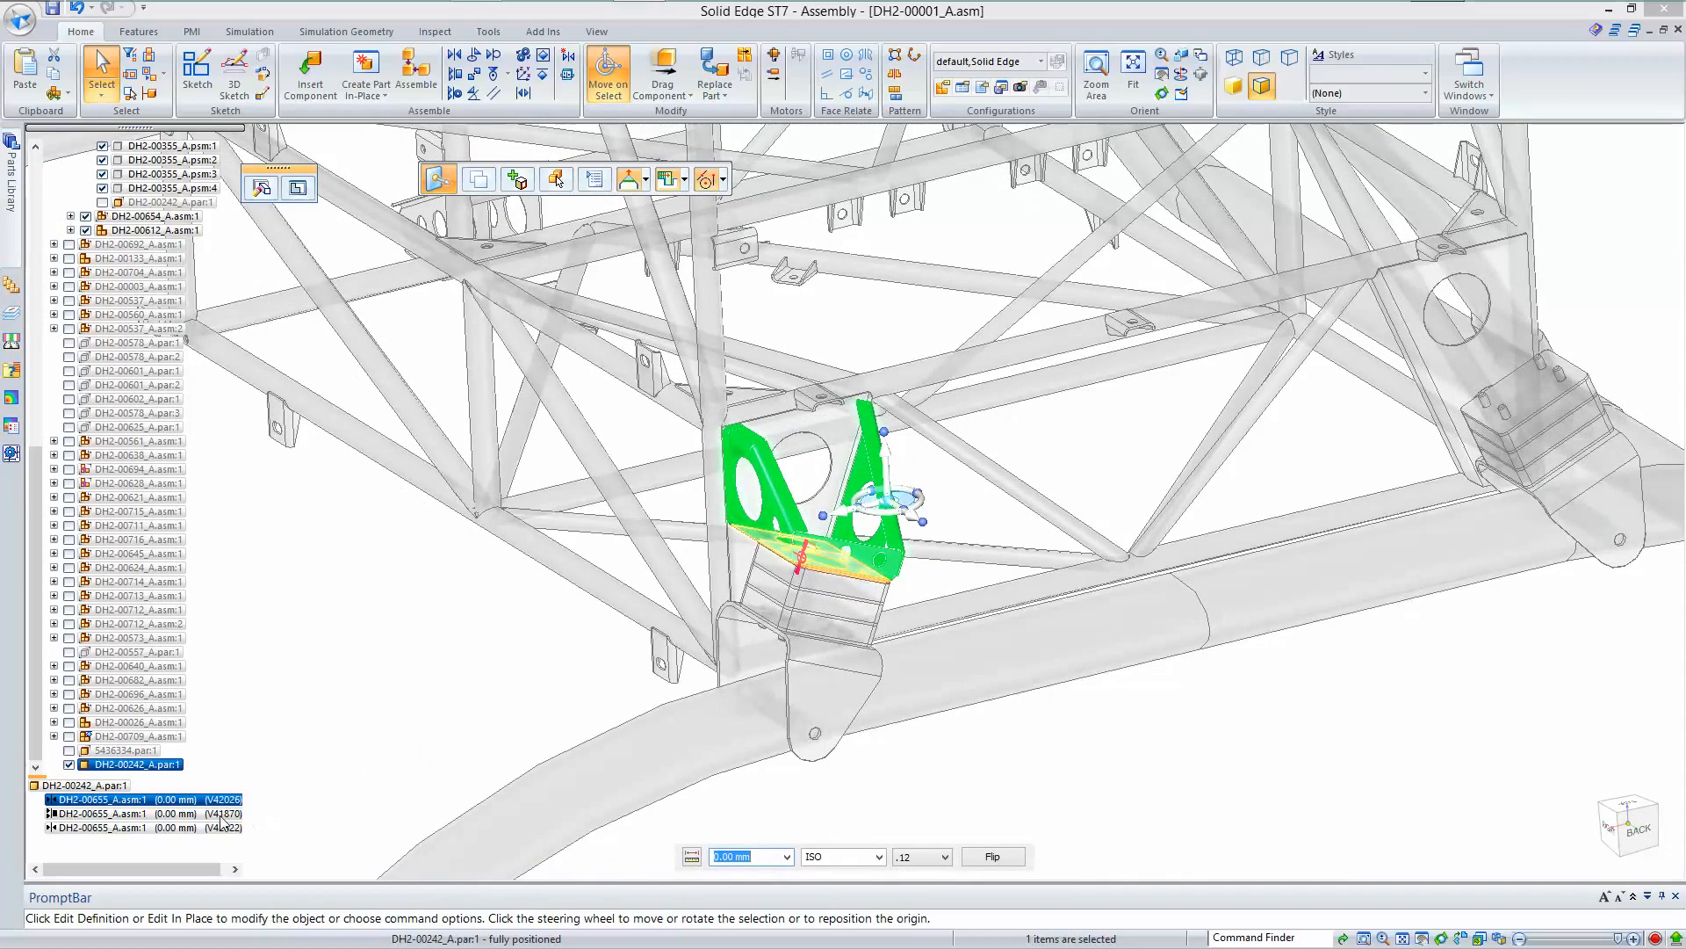
pyautogui.click(221, 814)
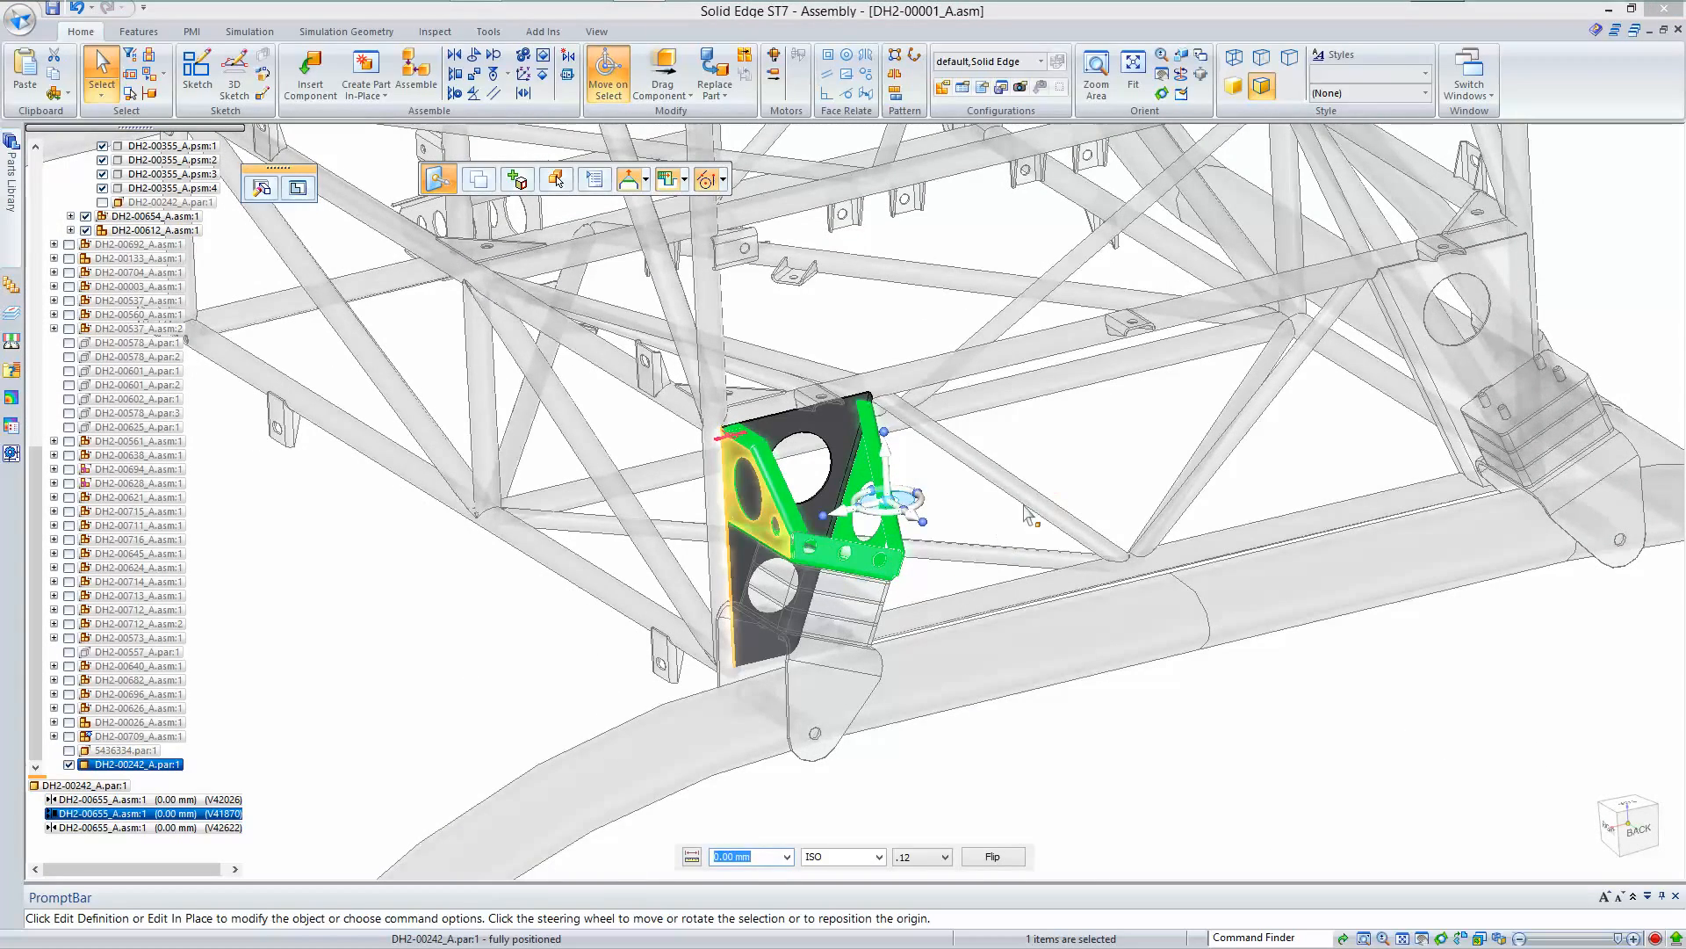
pyautogui.scroll(2, 747, 462)
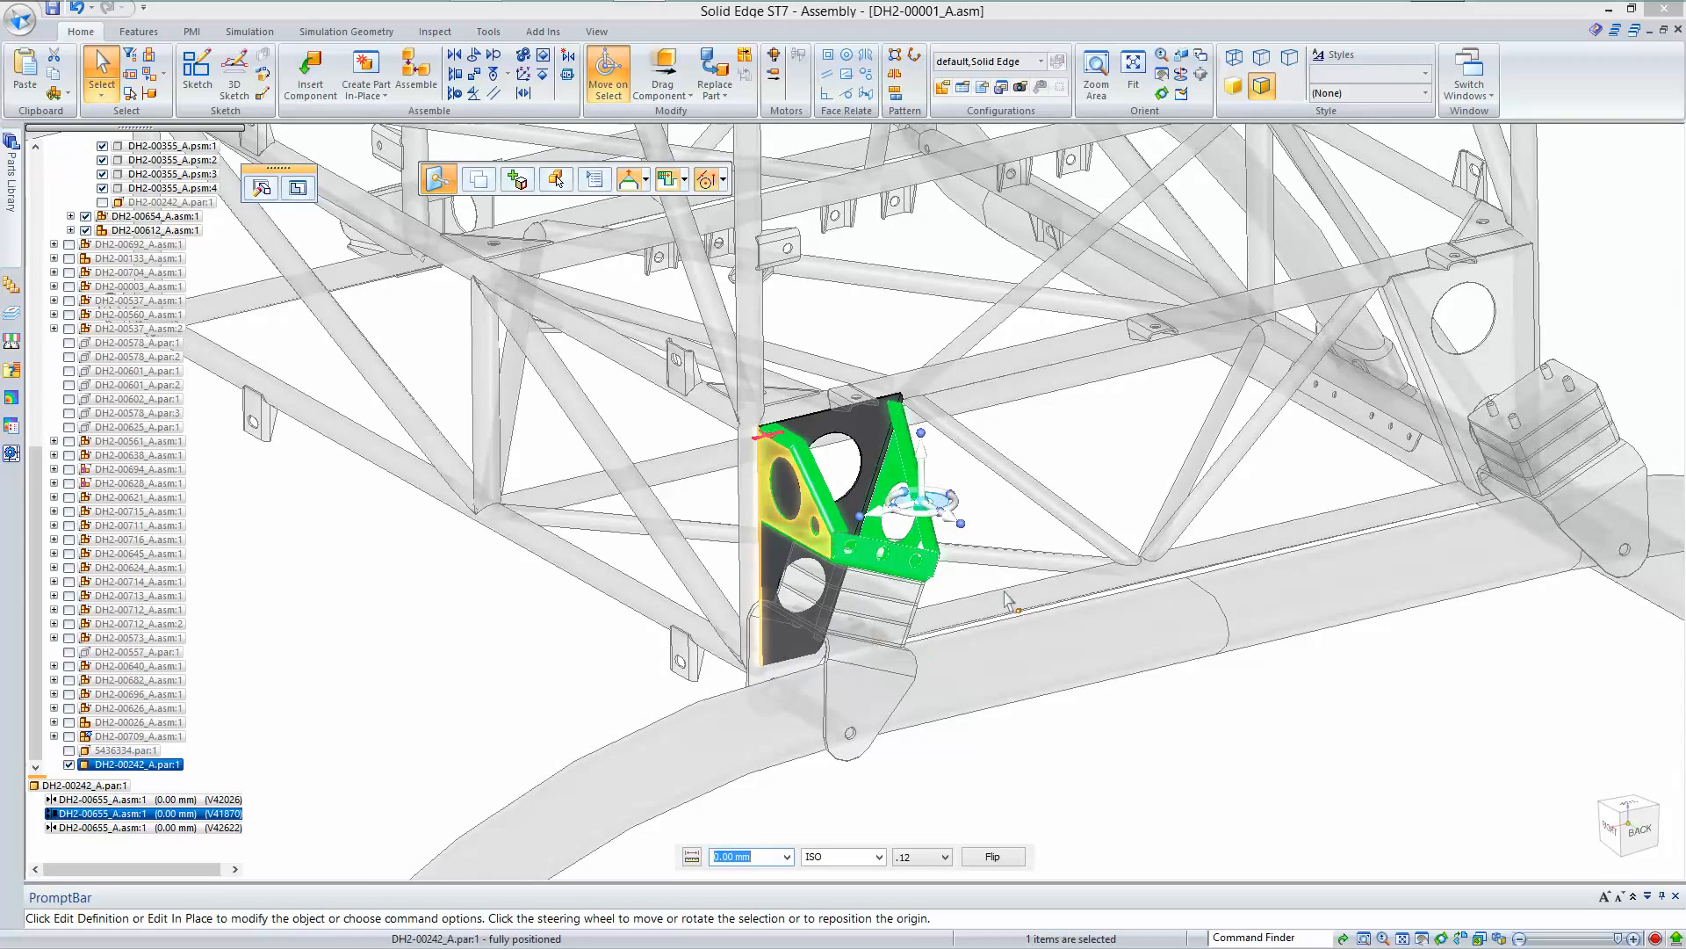
pyautogui.scroll(-1, 1048, 631)
pyautogui.moveTo(1048, 631); pyautogui.dragTo(1037, 645, button='middle')
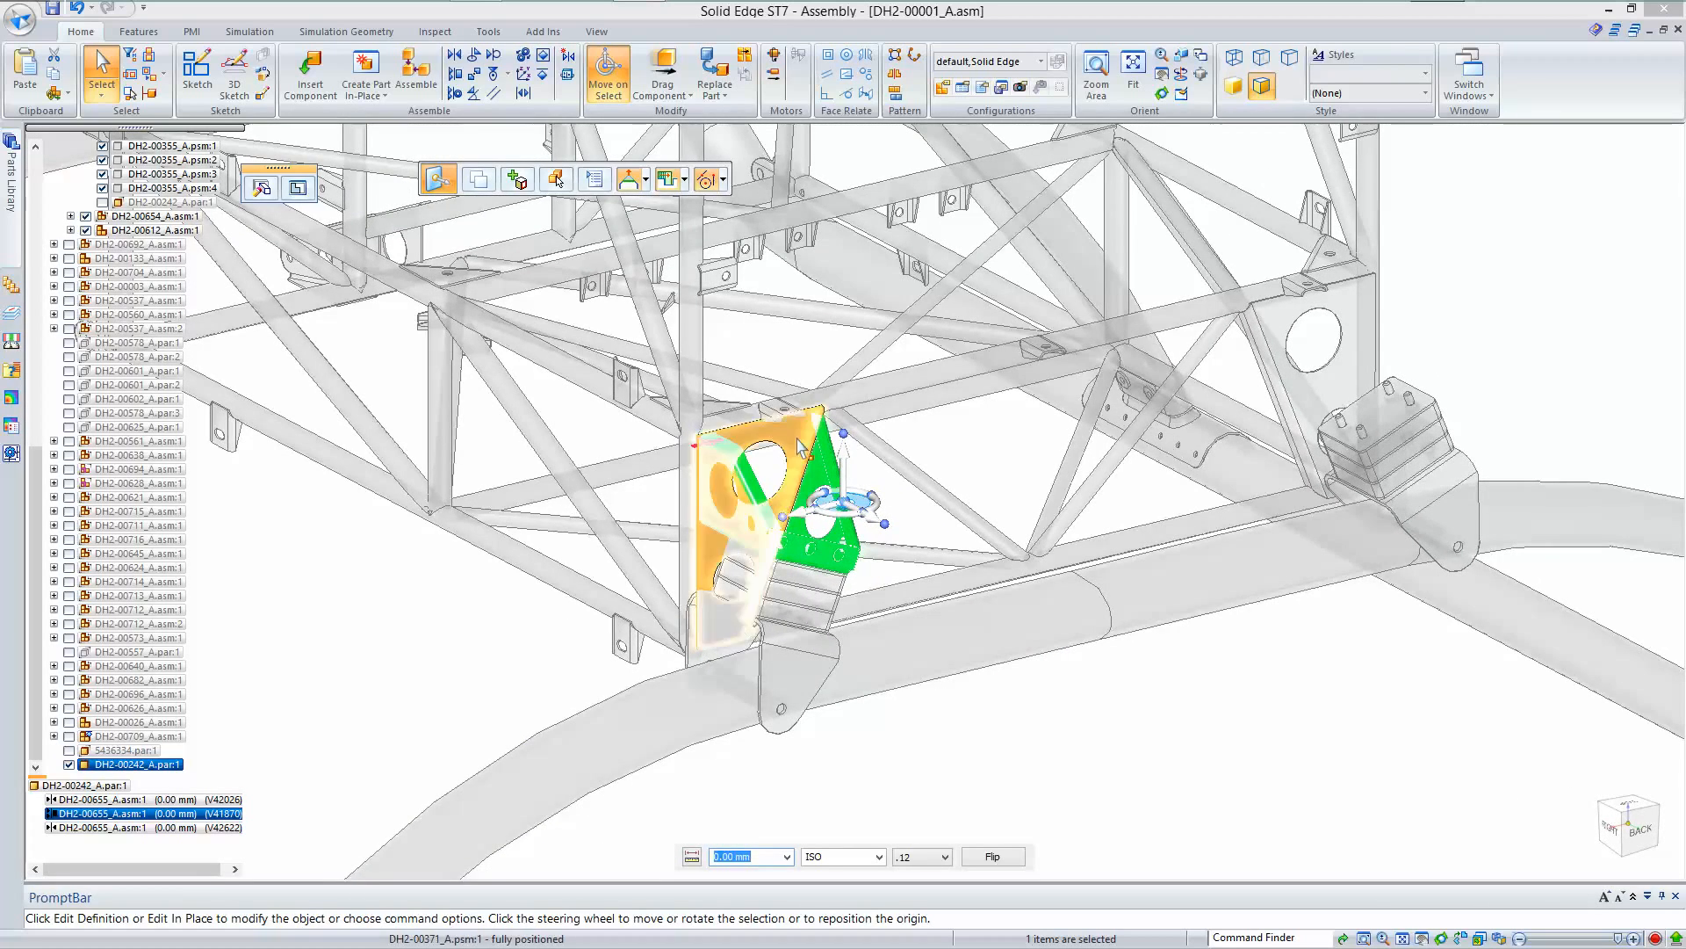
pyautogui.moveTo(455, 658); pyautogui.dragTo(440, 689, button='middle')
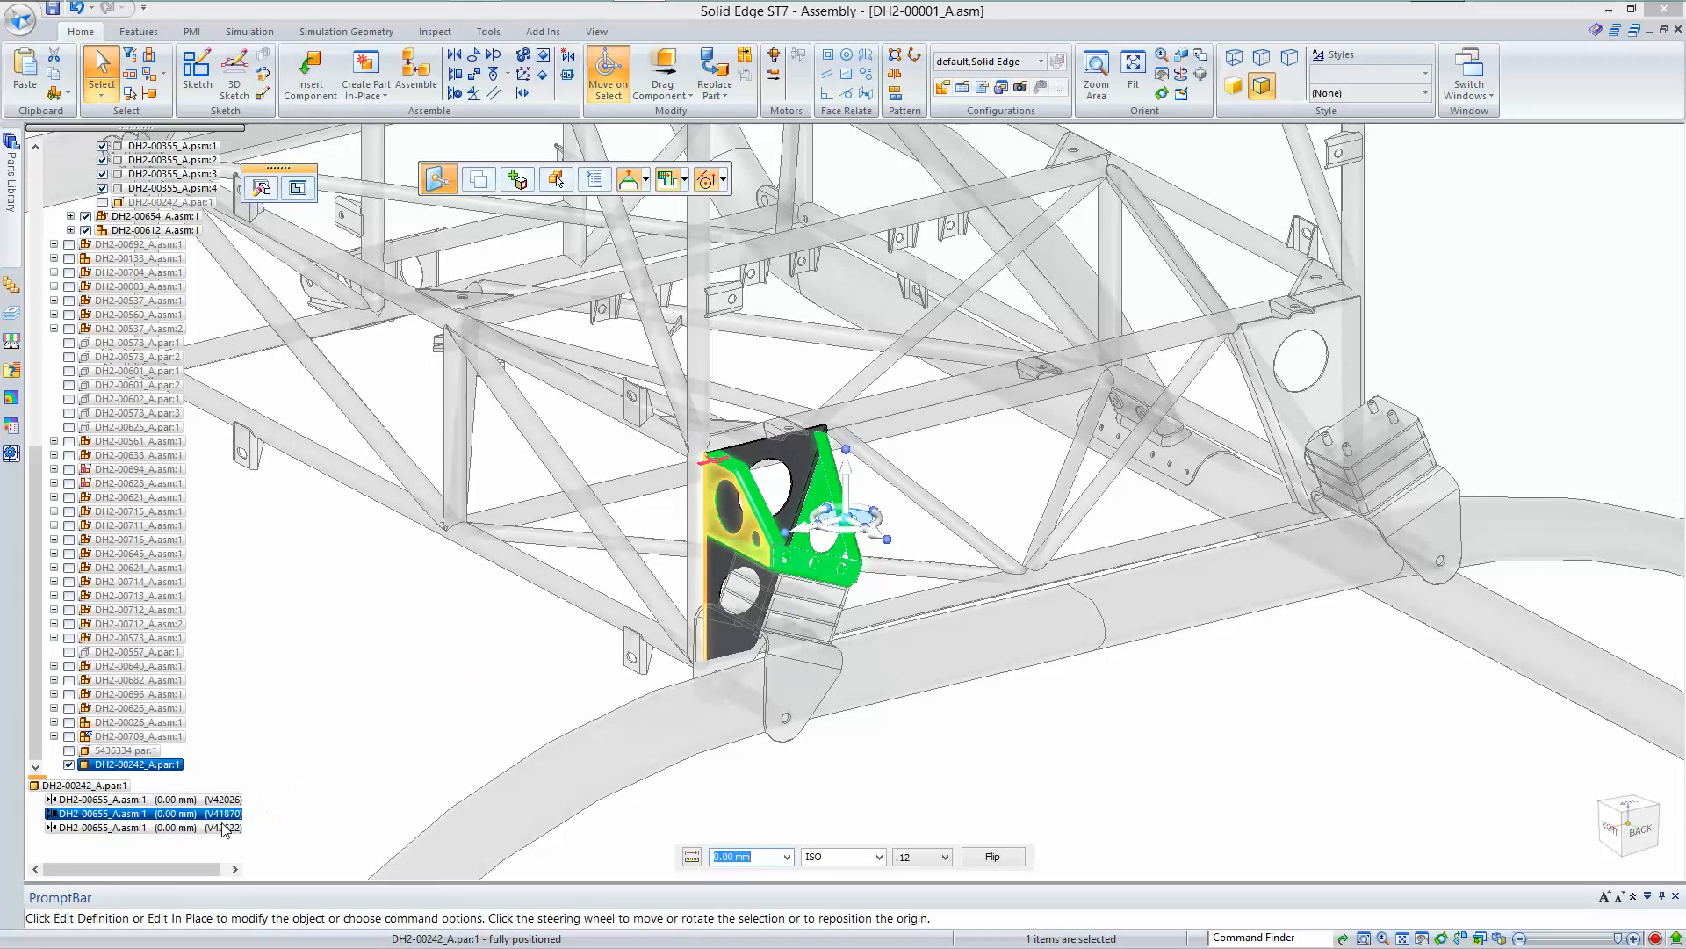
# Reselect the bracket's base mate relationship and examine the contact with the spacer stack up close
pyautogui.click(206, 800)
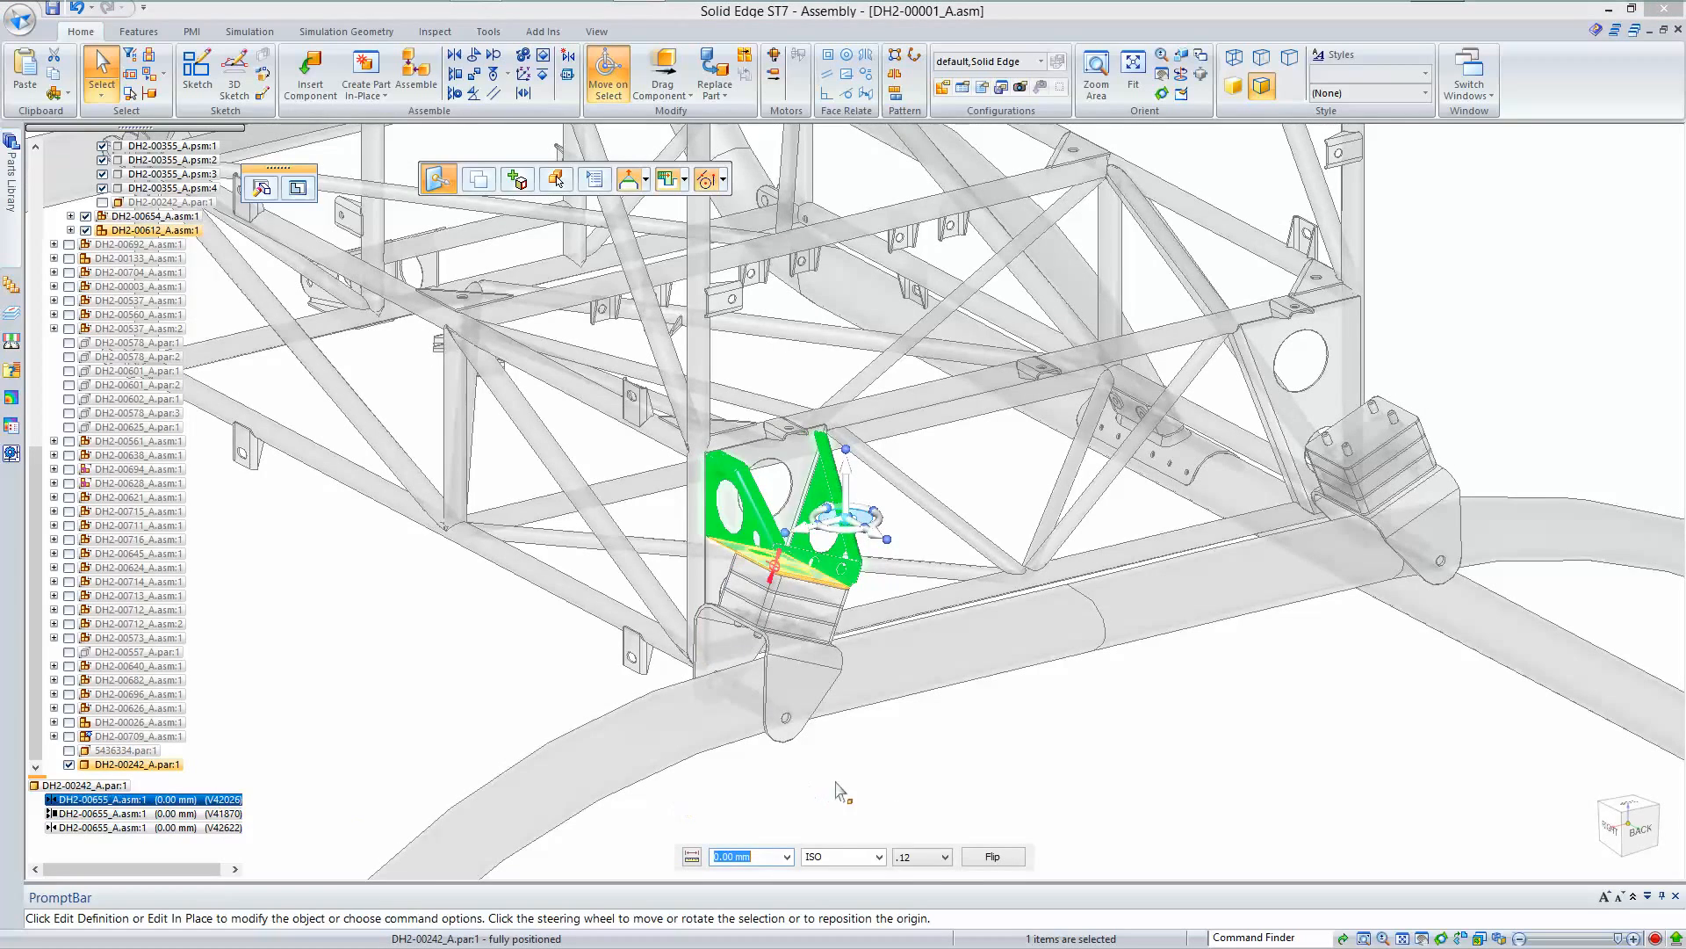
pyautogui.scroll(1, 1014, 821)
pyautogui.scroll(4, 885, 617)
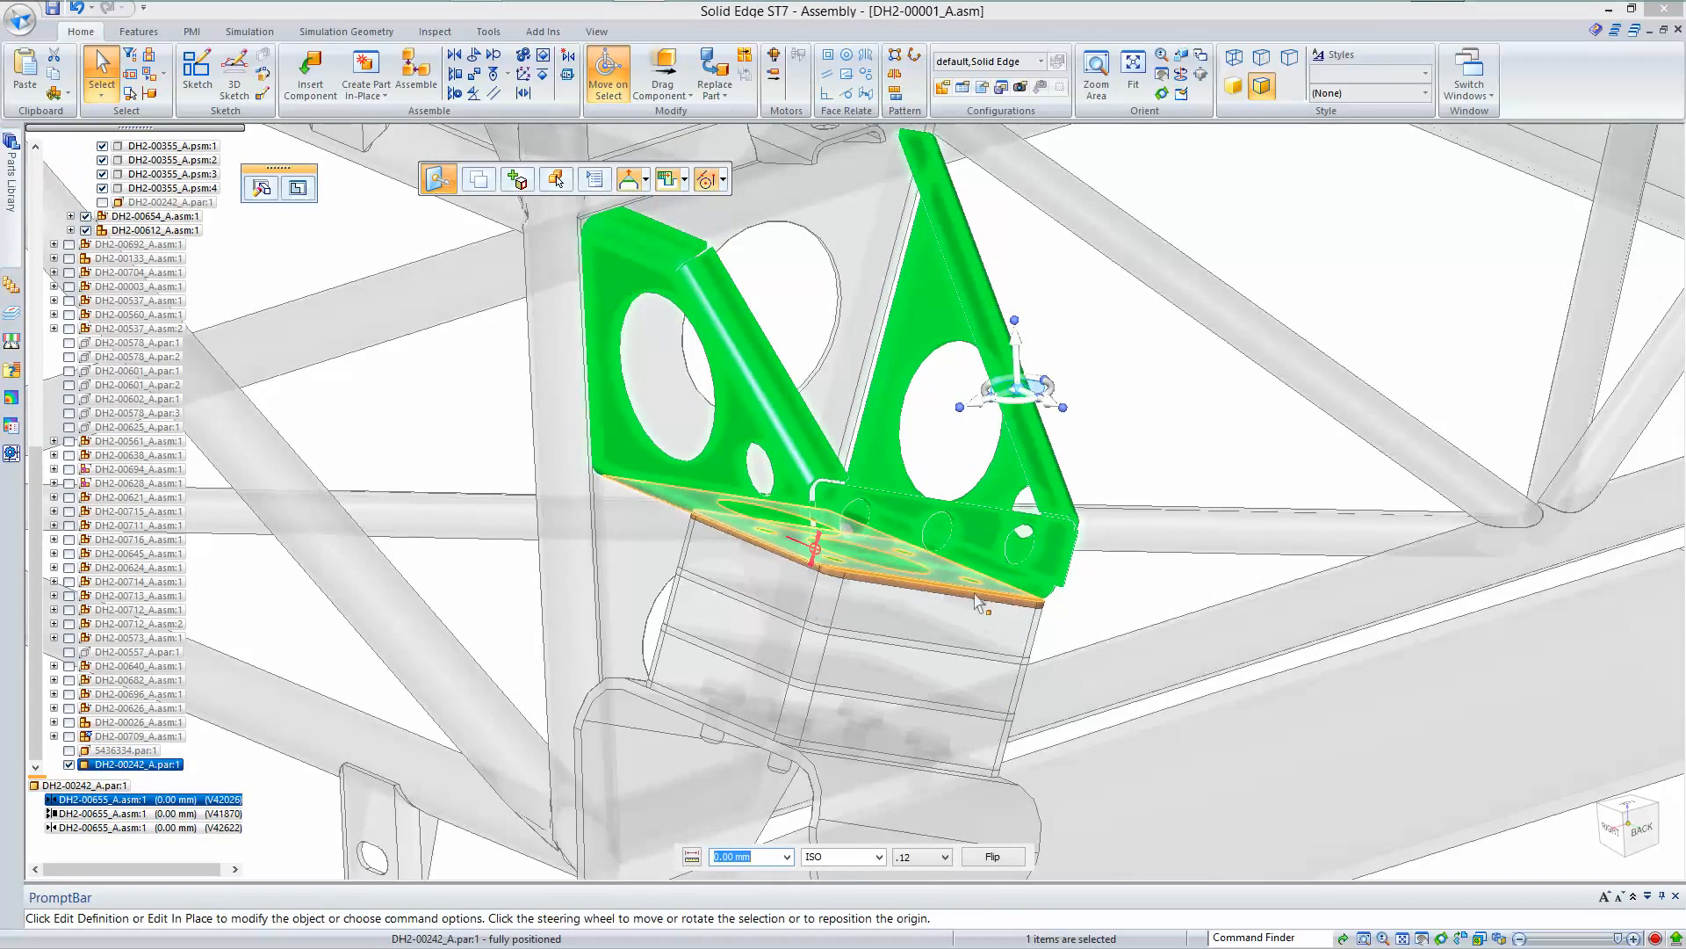
# Review the bracket's planar alignment relationship to the gusset plate, then deselect it and look over the whole landing-gear frame
pyautogui.scroll(-4, 861, 615)
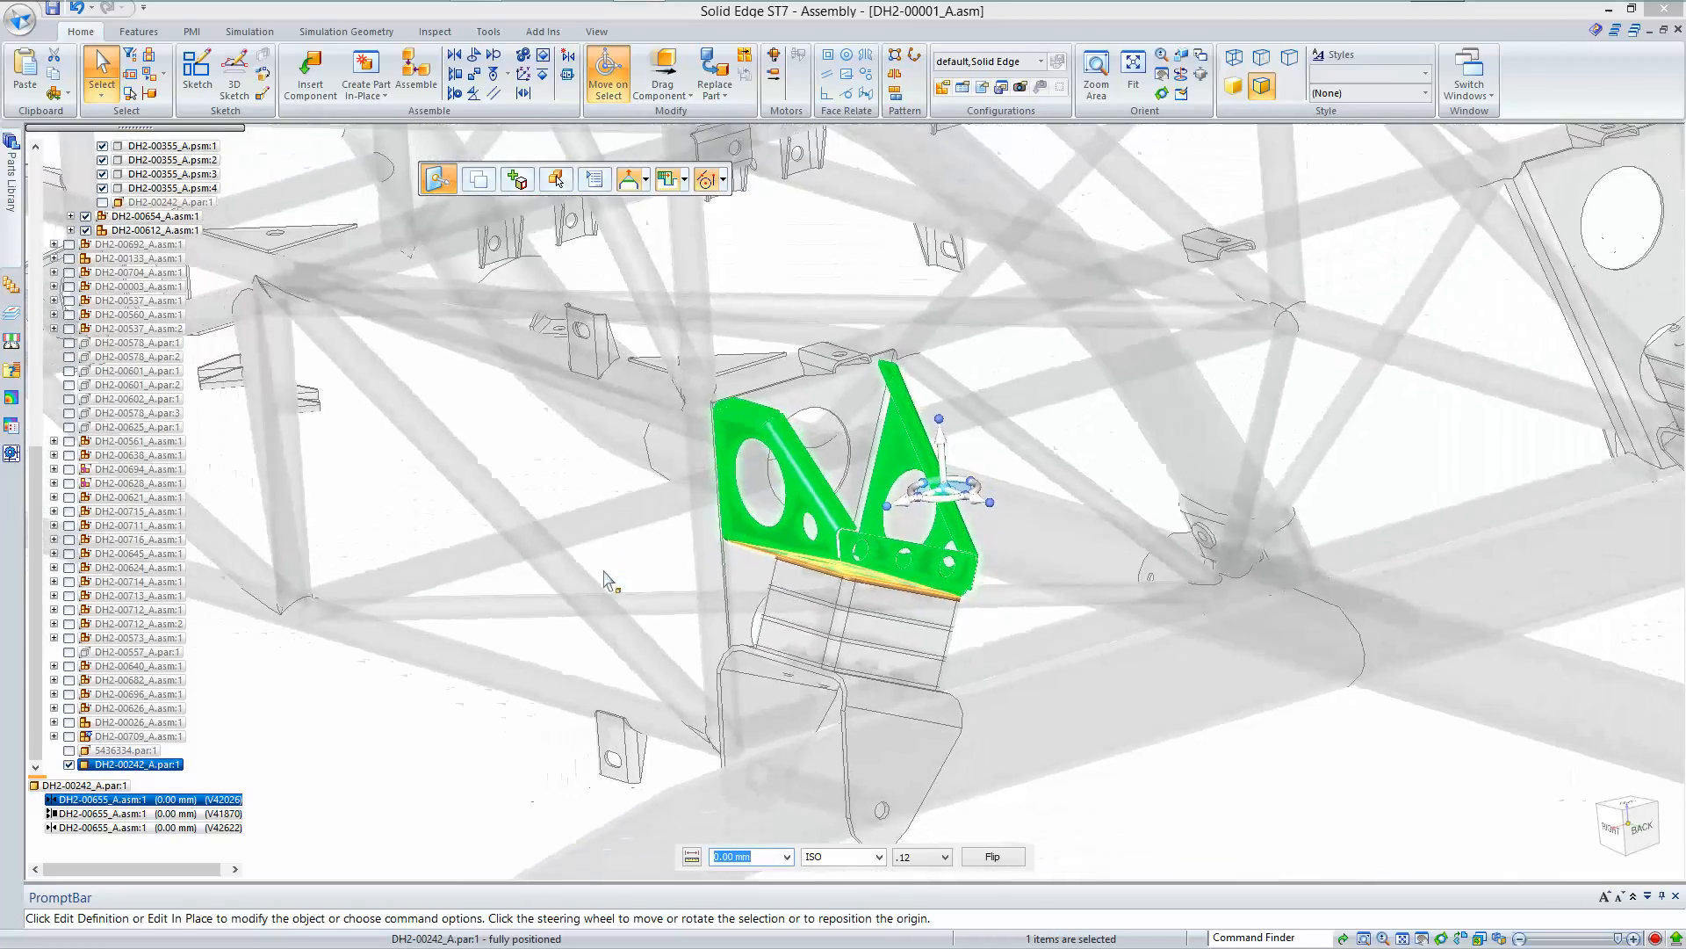
pyautogui.moveTo(606, 580); pyautogui.dragTo(531, 659, button='middle')
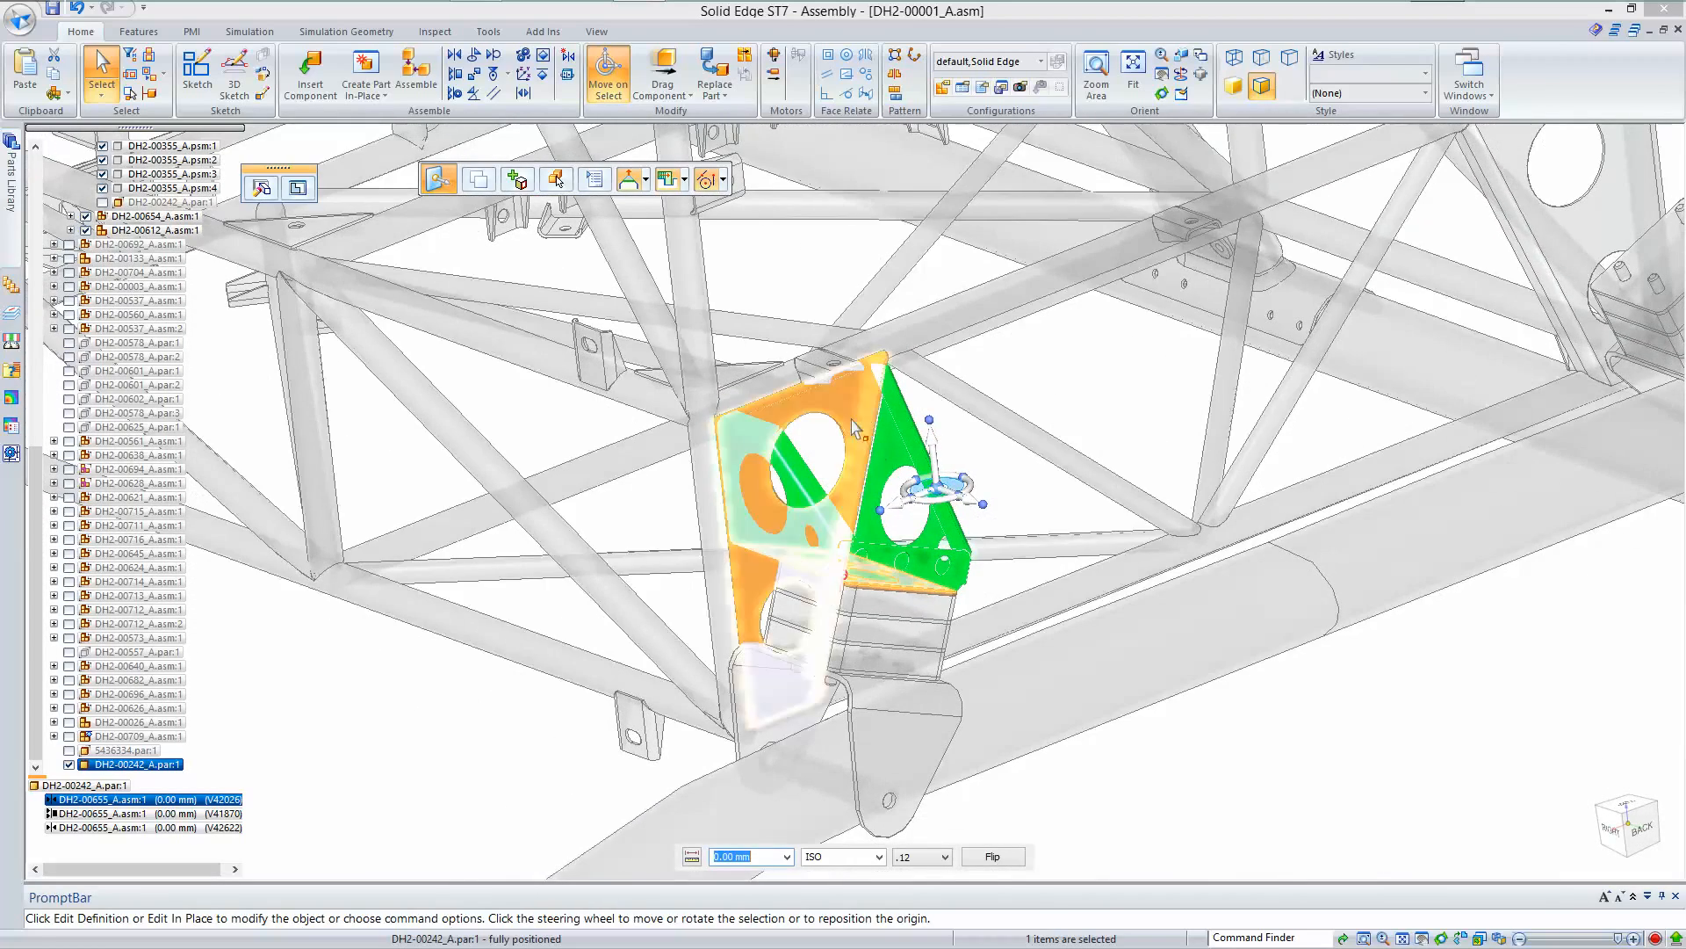
pyautogui.click(180, 814)
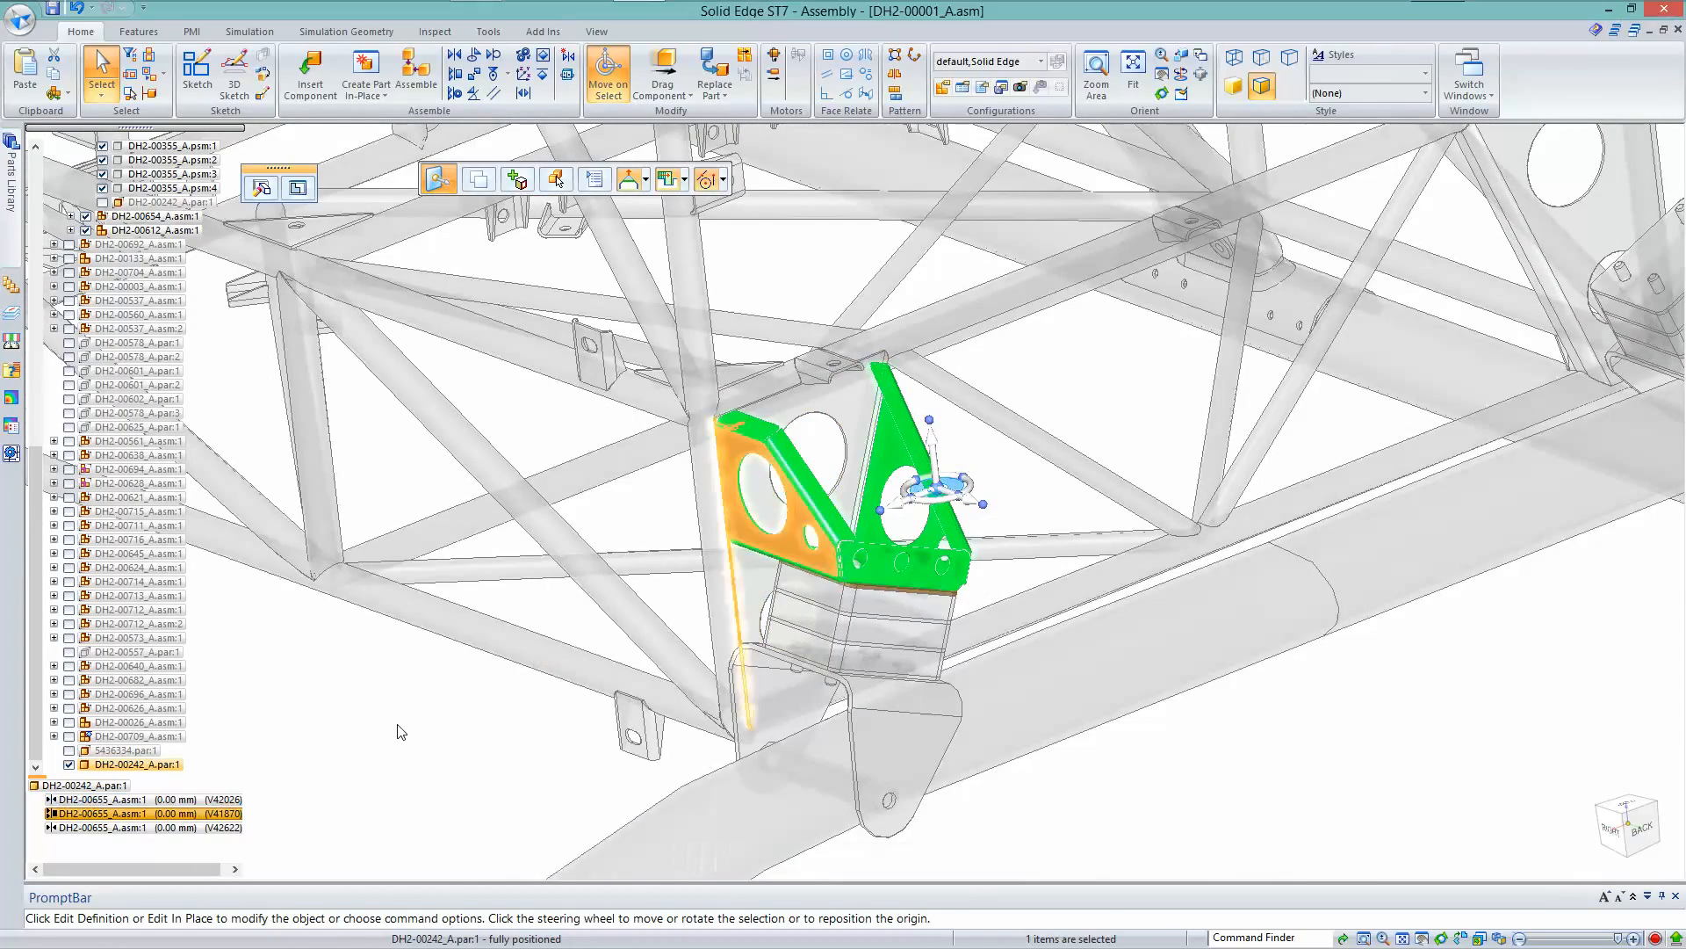
pyautogui.moveTo(398, 726); pyautogui.dragTo(431, 740, button='middle')
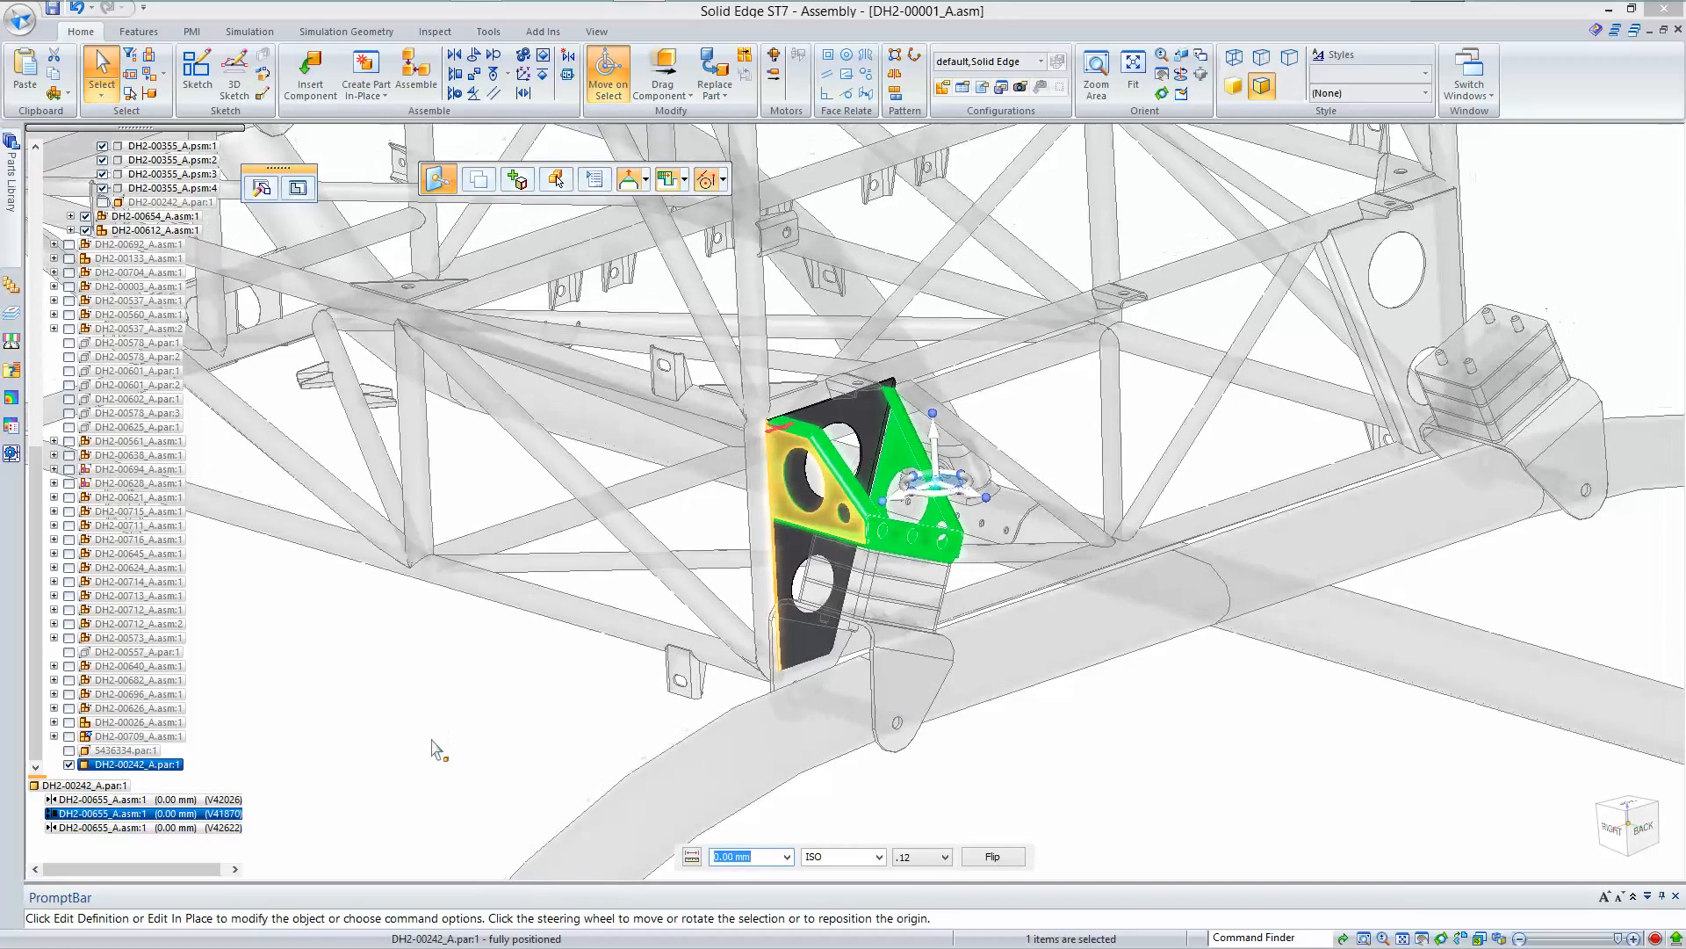
pyautogui.click(397, 754)
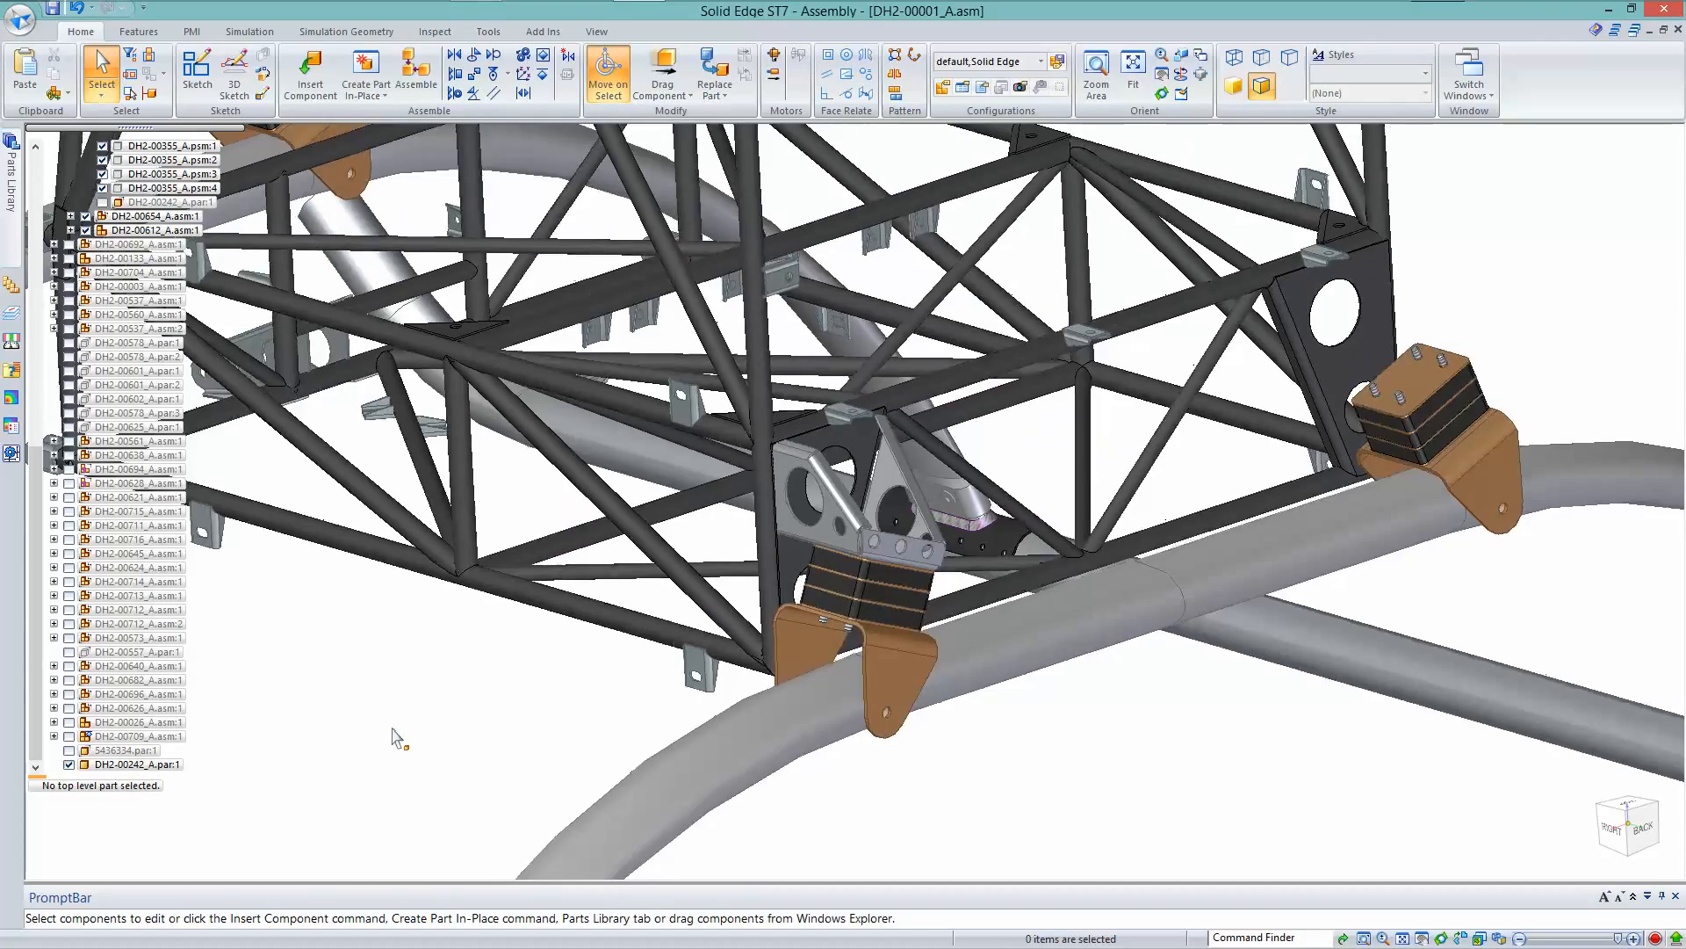
pyautogui.scroll(-6, 386, 735)
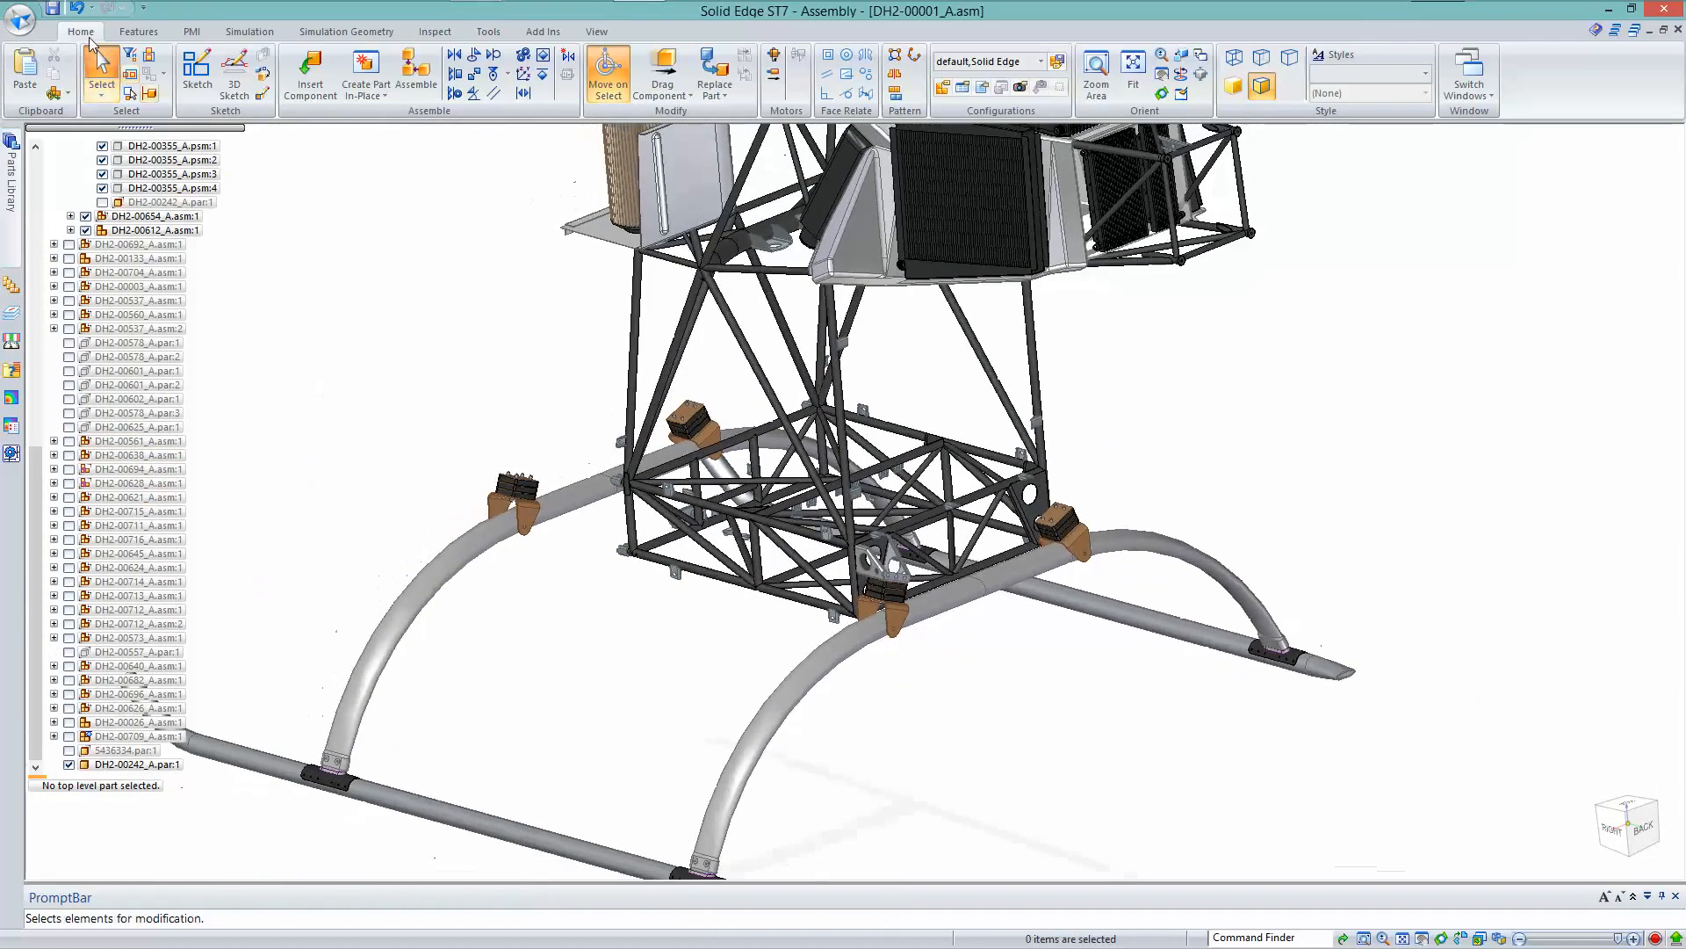
# Open Enclosure.SLDPRT from the Downloads folder using the Cadimage Sheet Metal.psm template
pyautogui.click(20, 25)
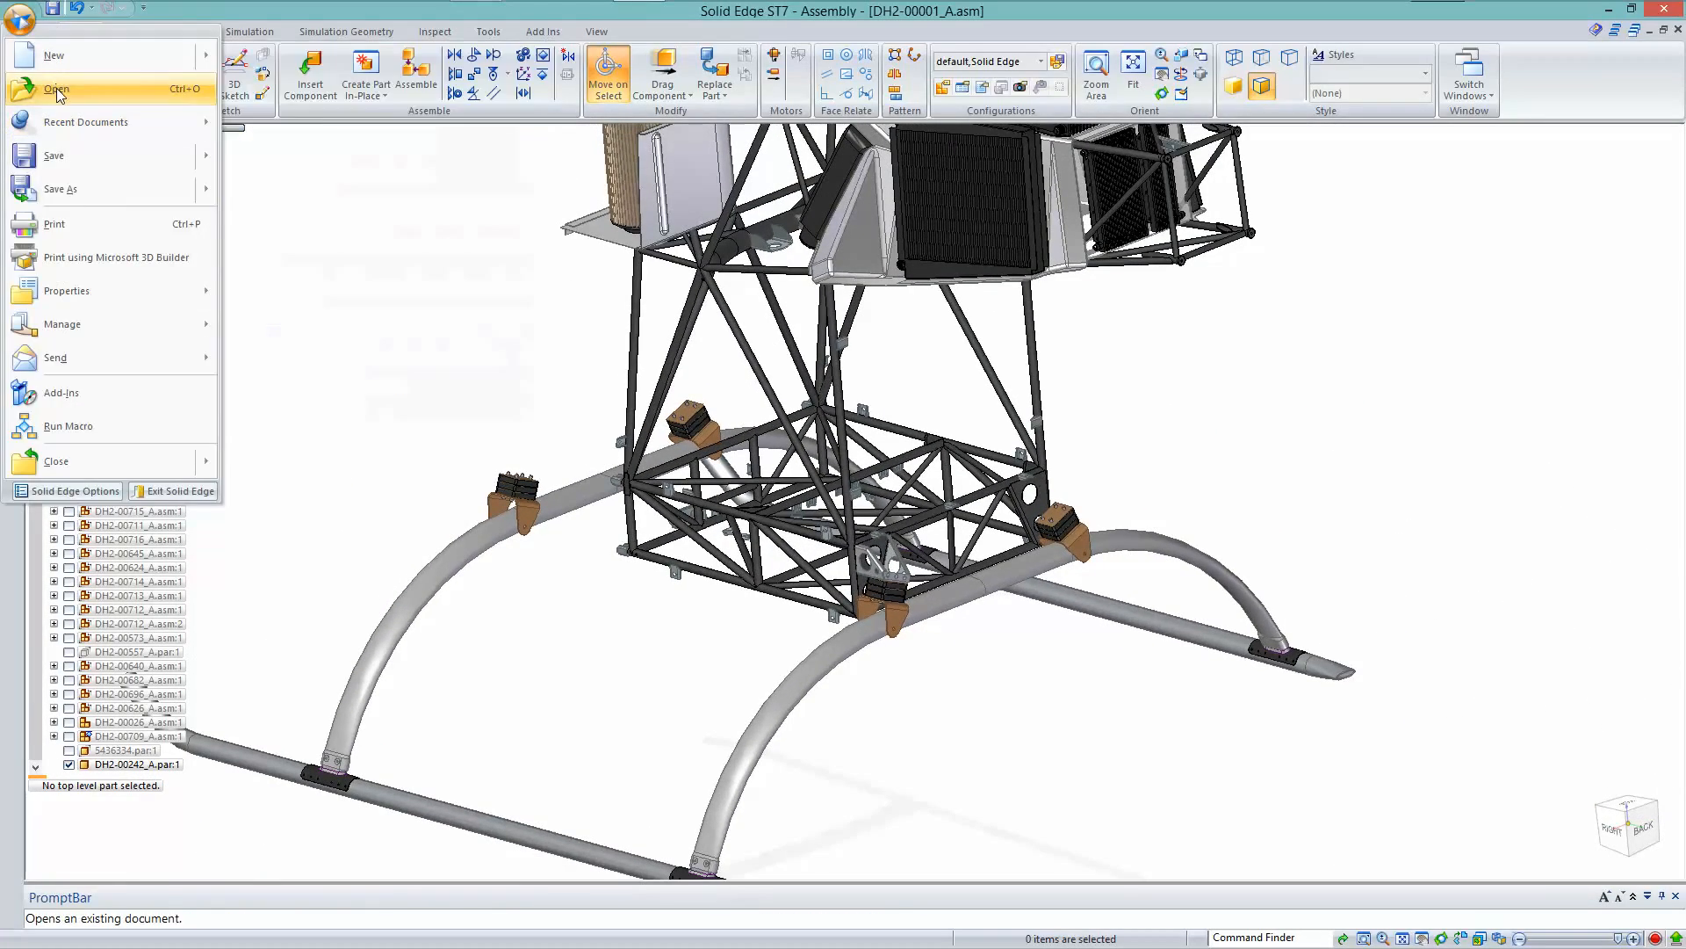
pyautogui.click(413, 331)
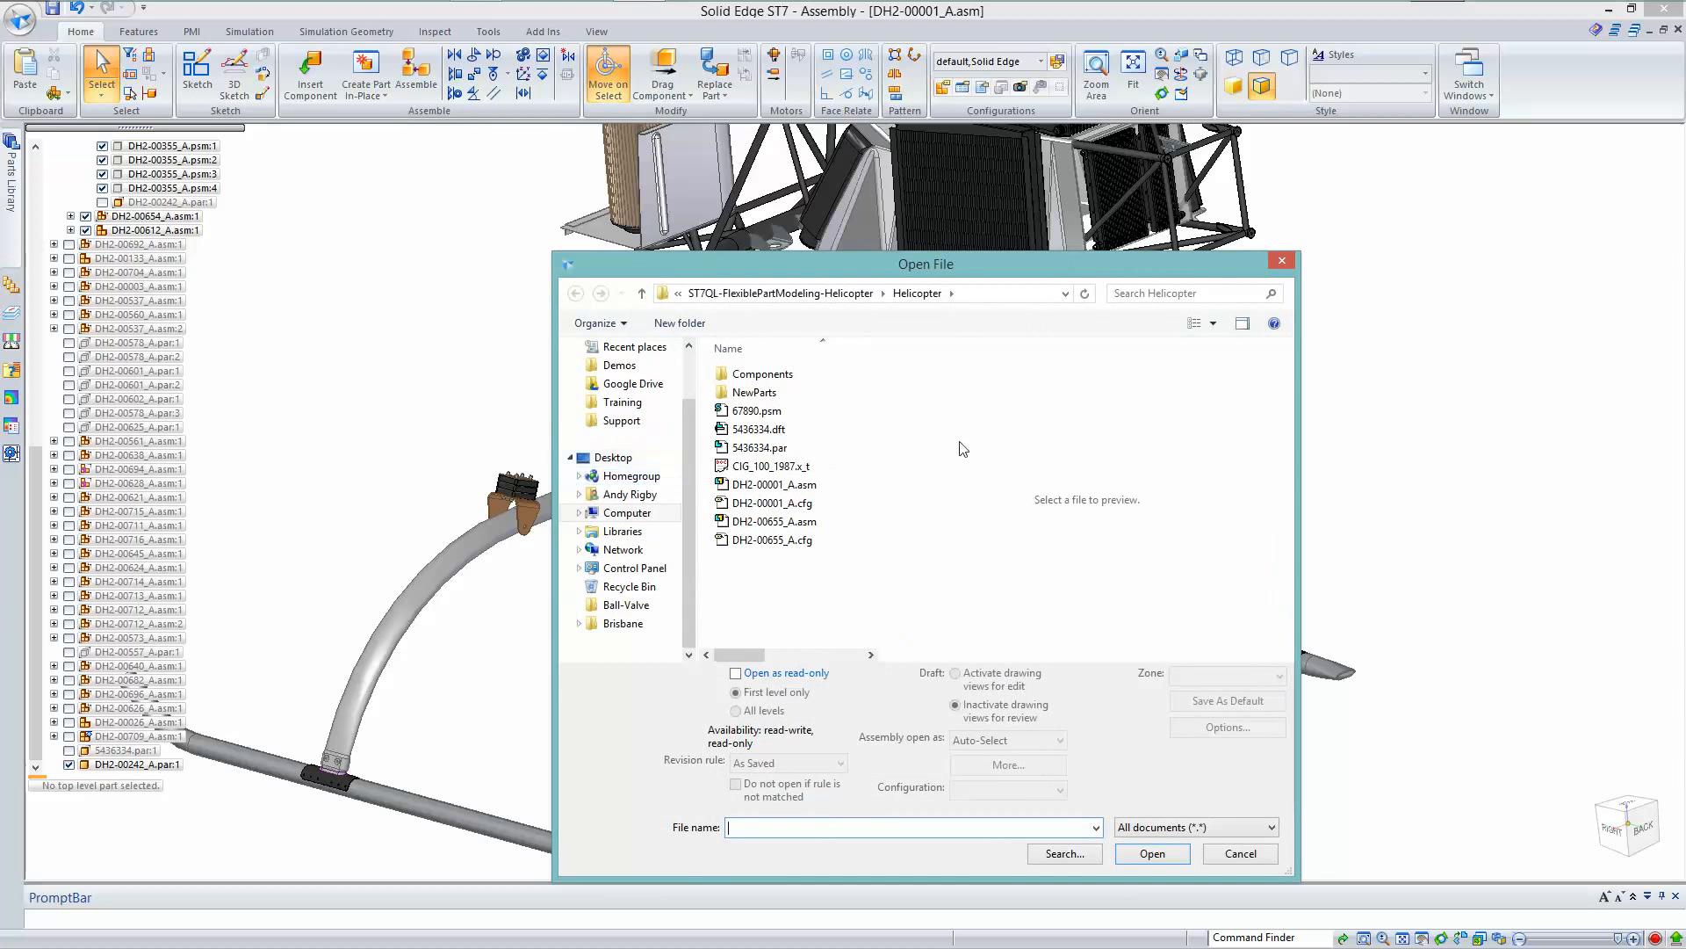
pyautogui.scroll(1, 692, 462)
pyautogui.click(627, 391)
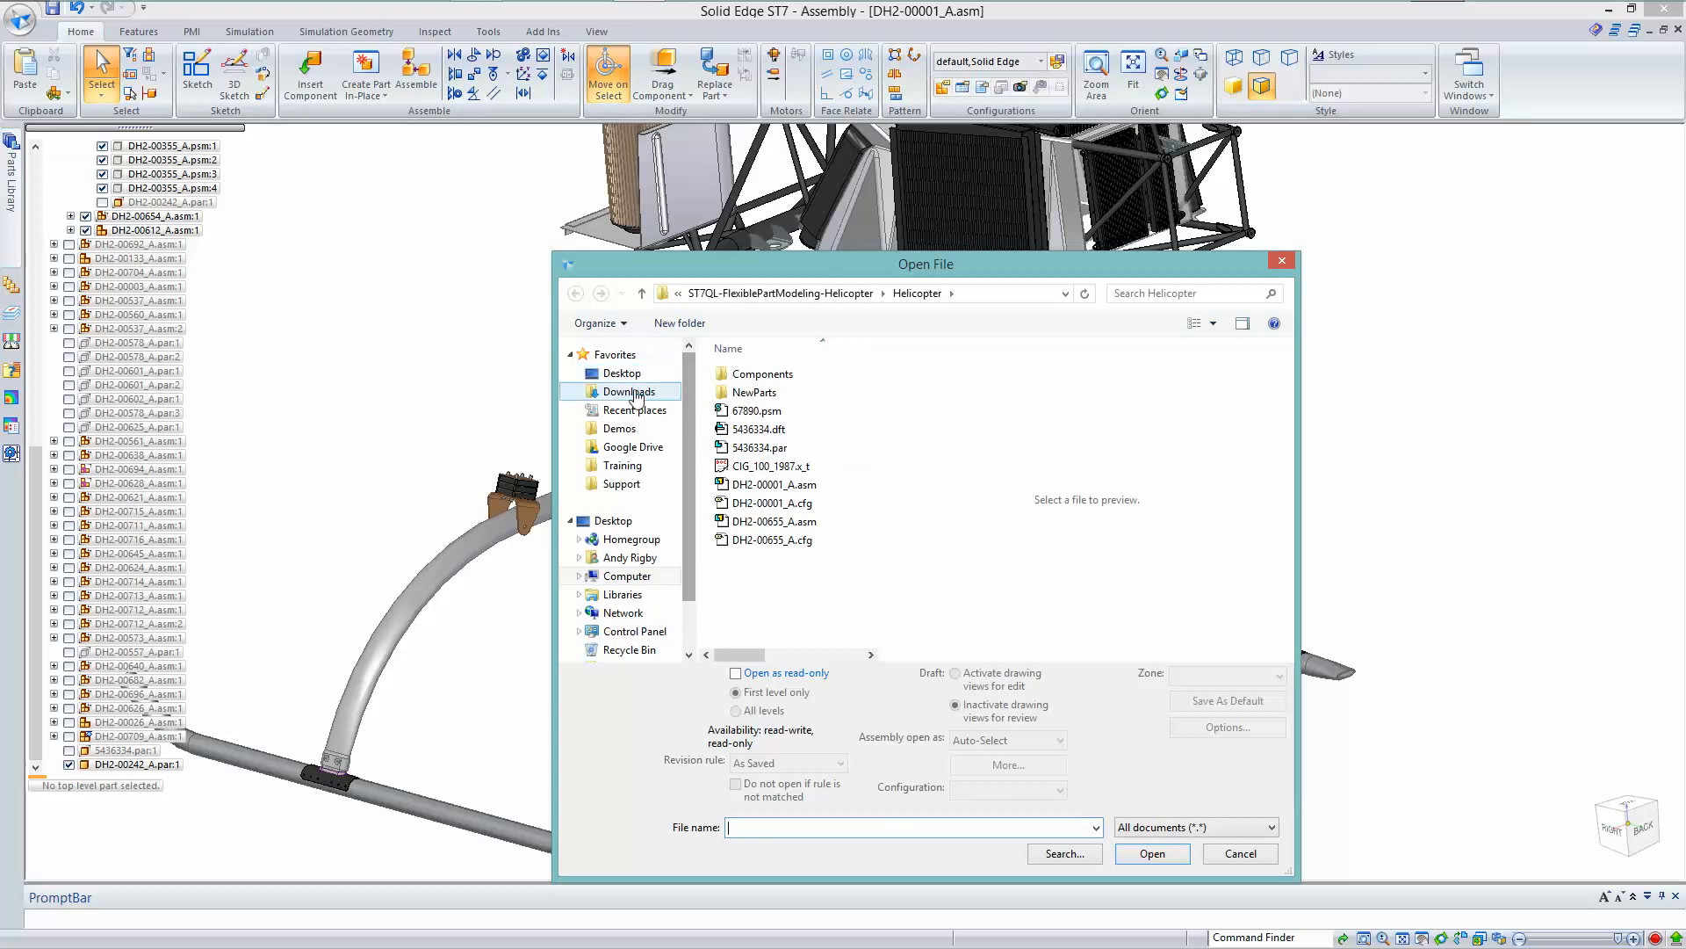
pyautogui.click(761, 376)
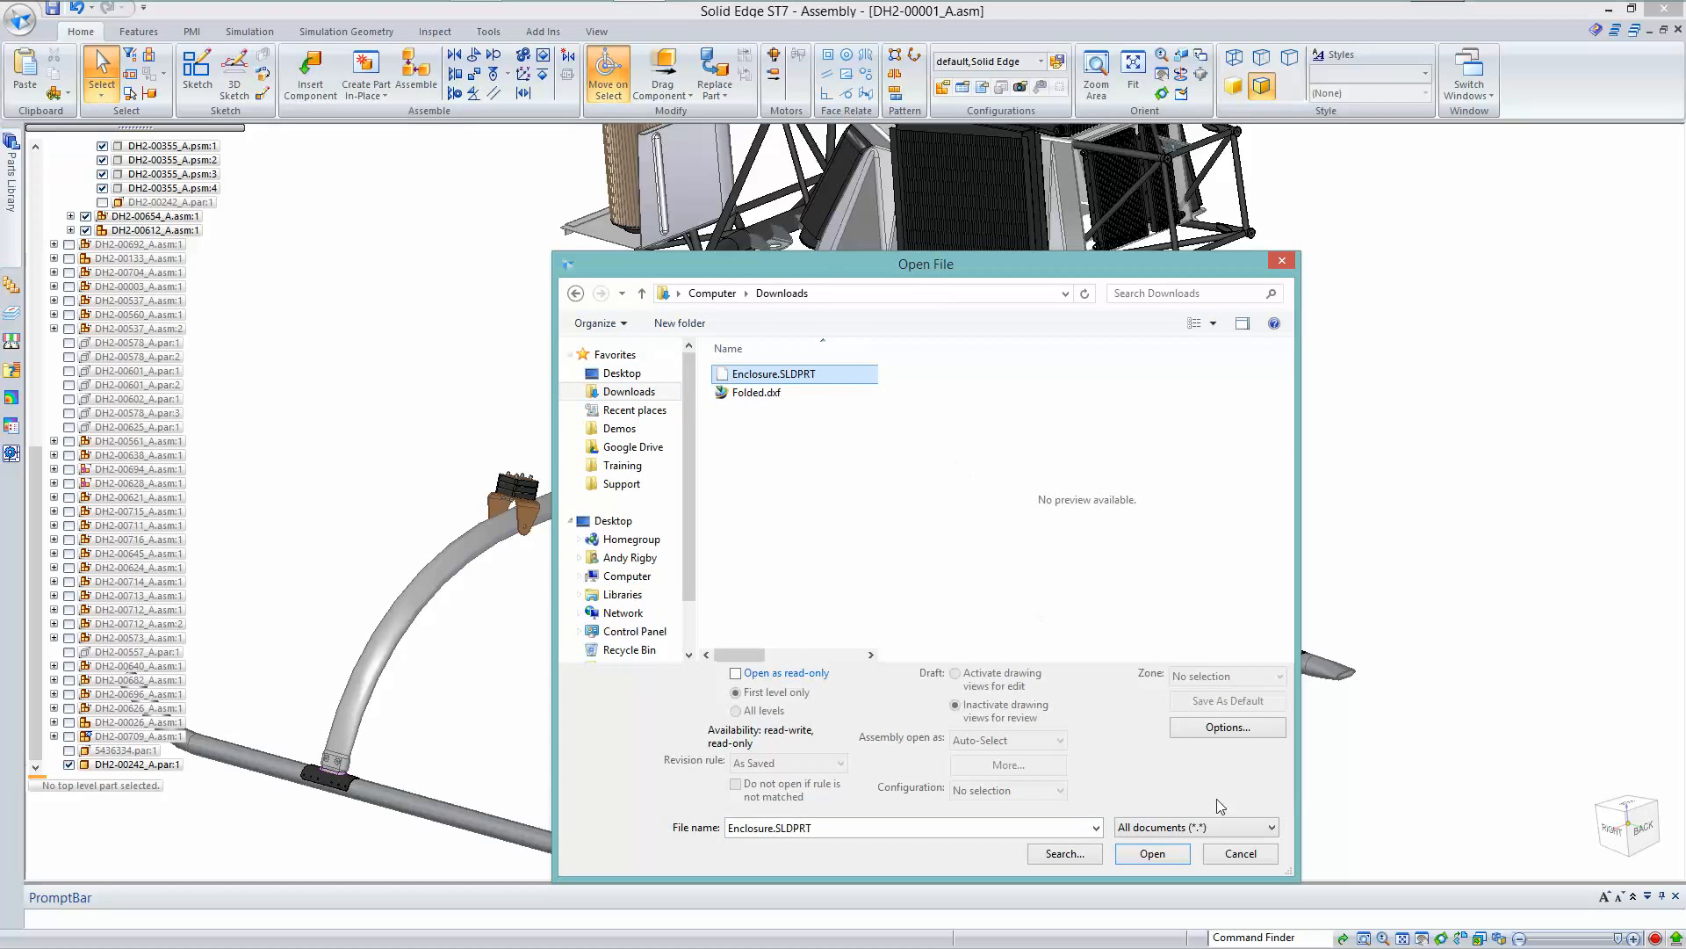
pyautogui.click(1152, 854)
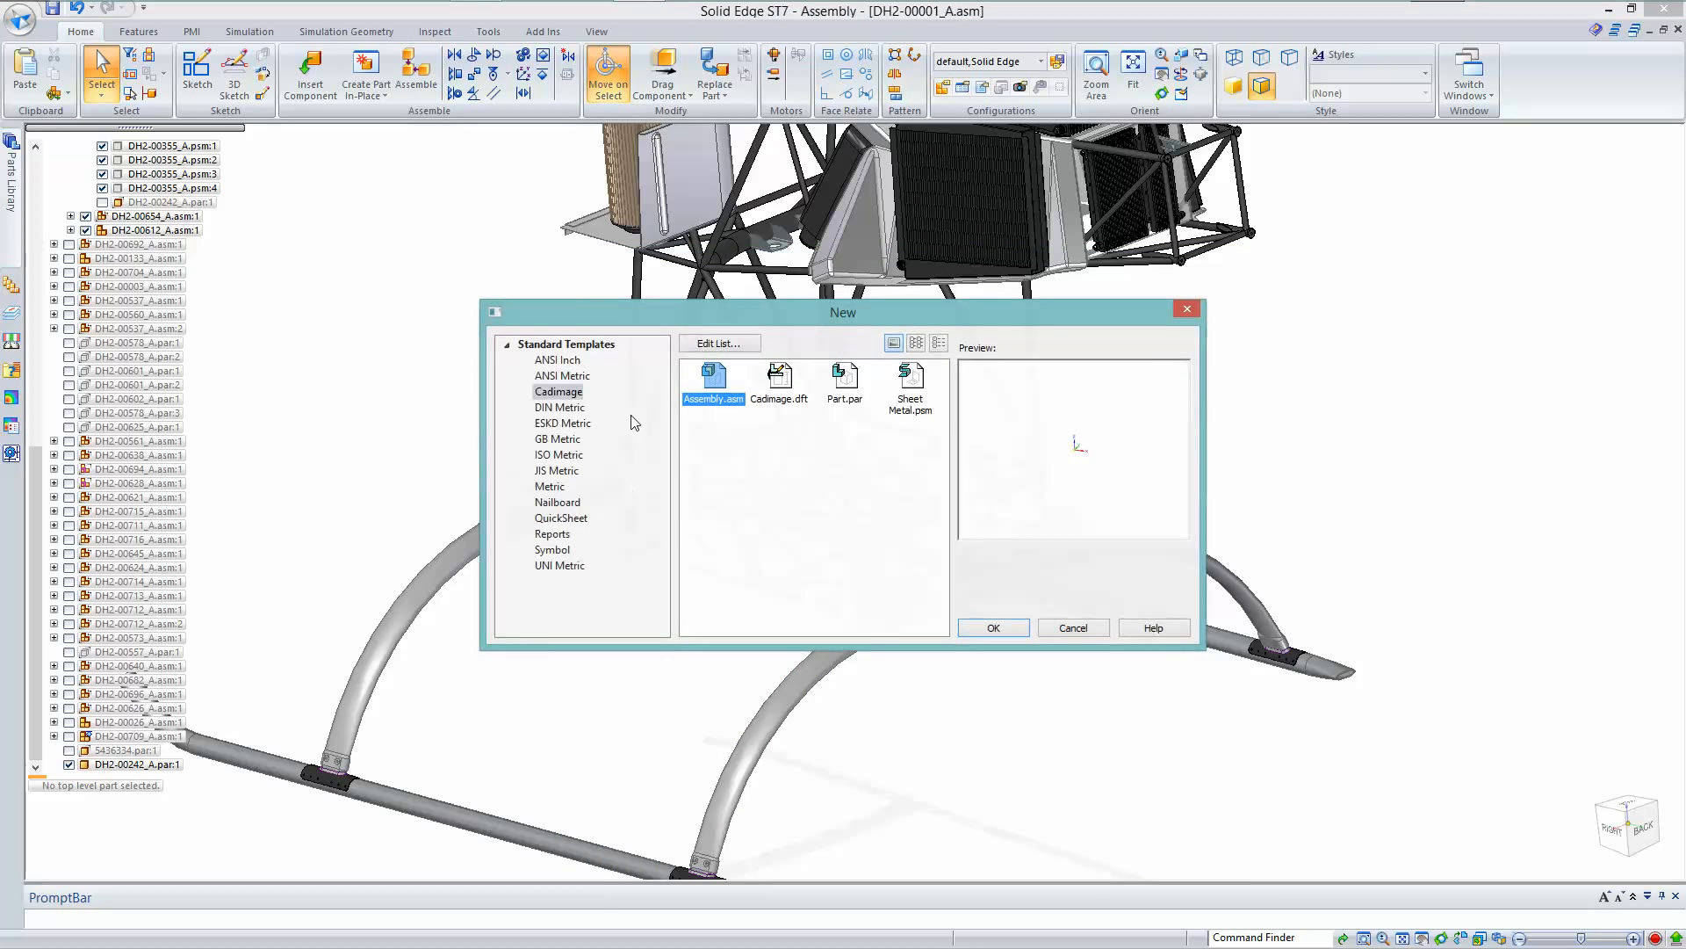
pyautogui.click(898, 386)
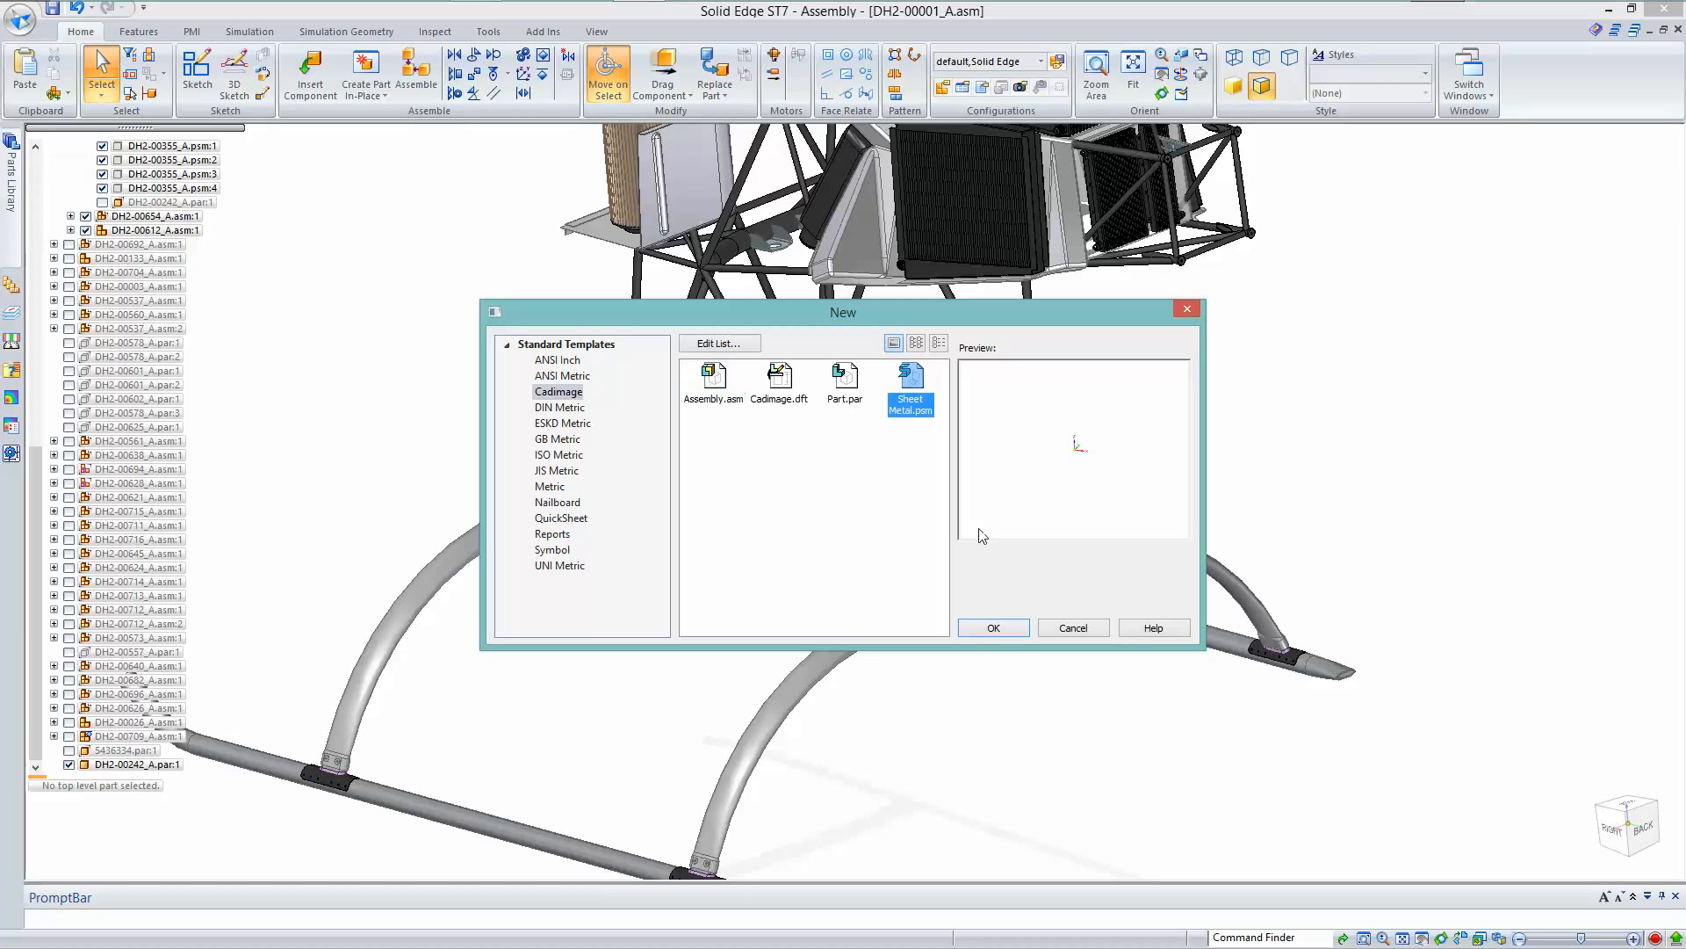
pyautogui.click(994, 627)
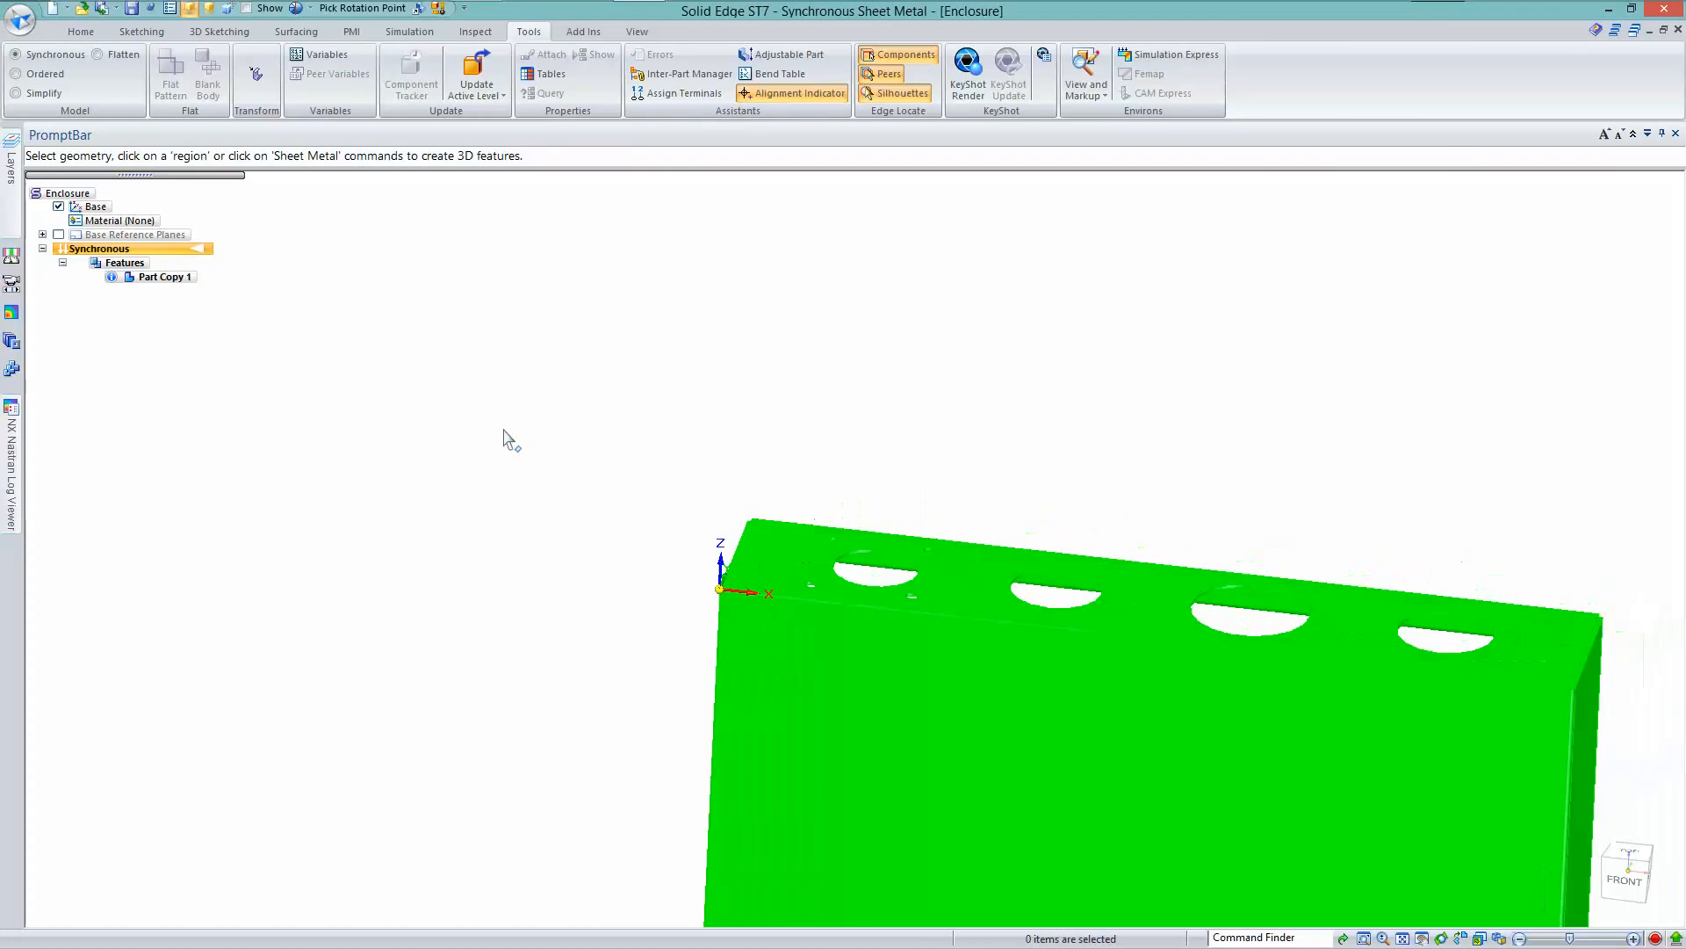
# Paint the imported enclosure body with the Aluminum style using Part Painter
pyautogui.hotkey('ctrl', 'i')
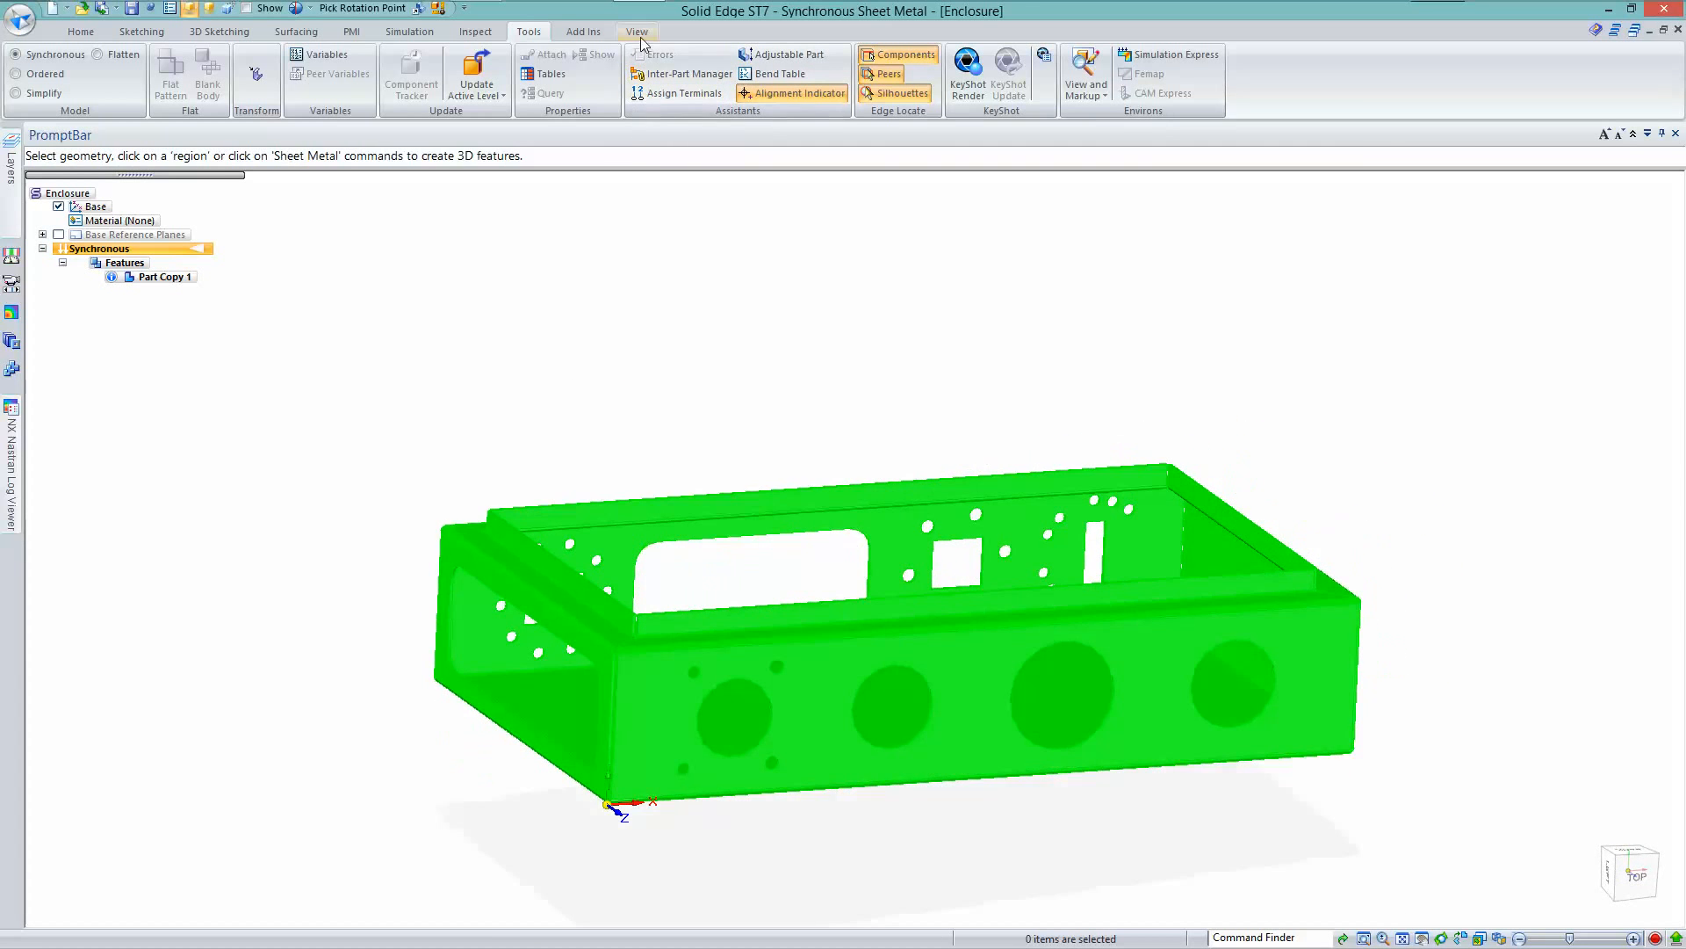
pyautogui.click(690, 525)
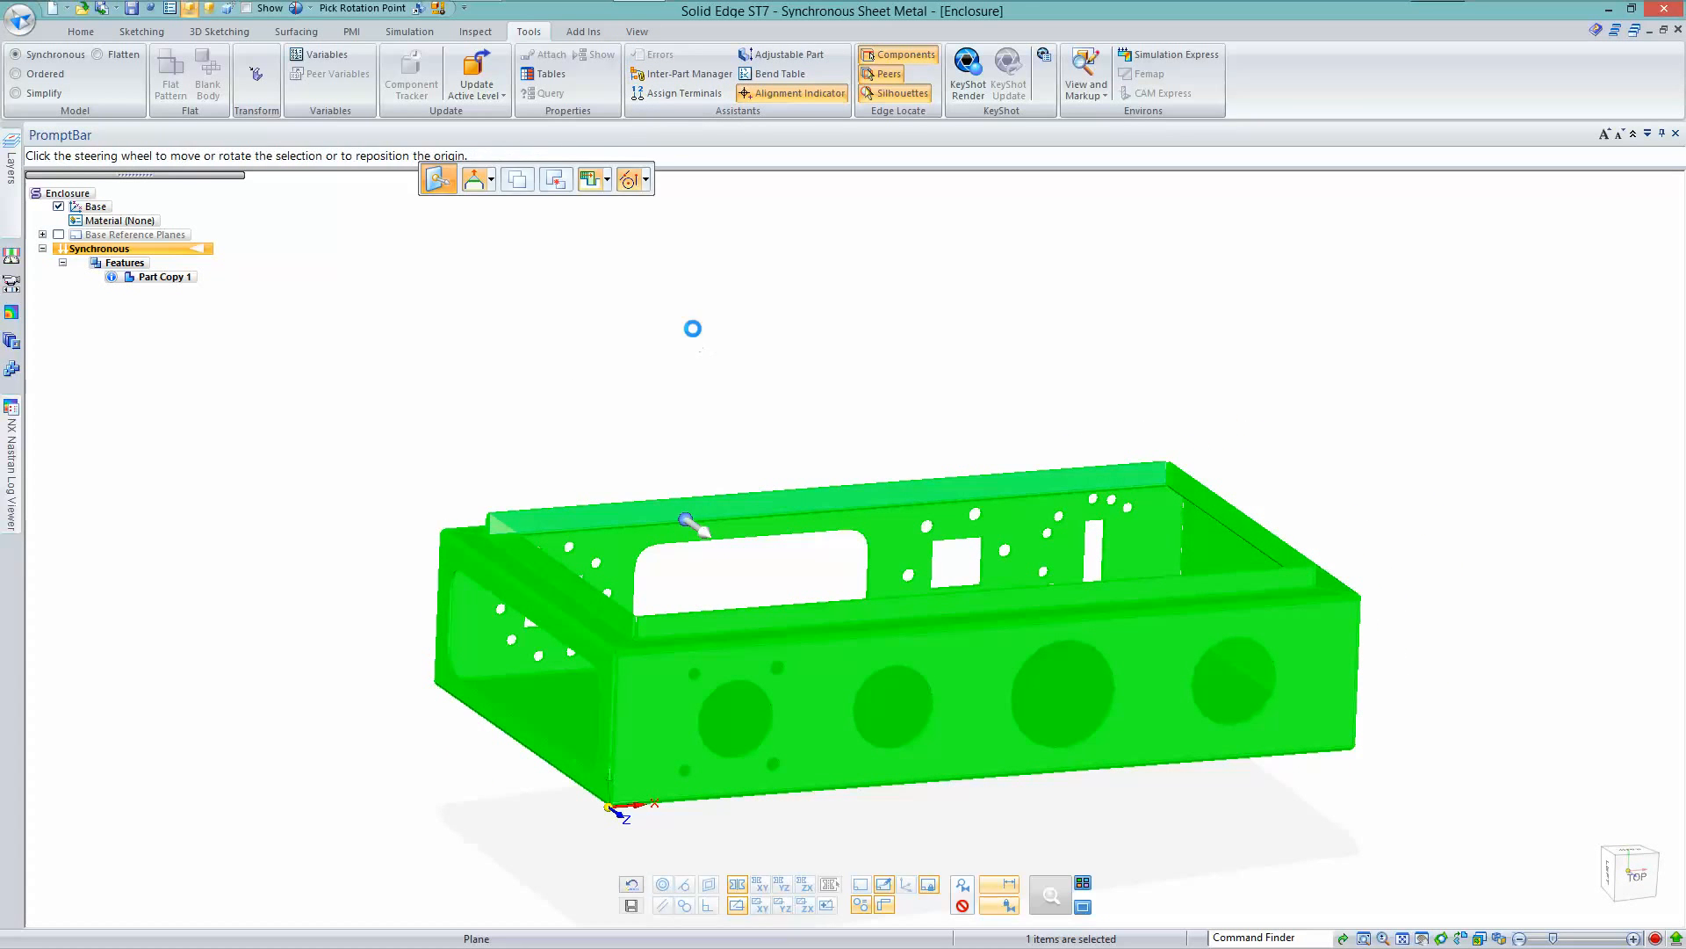
pyautogui.press('Escape')
pyautogui.click(637, 31)
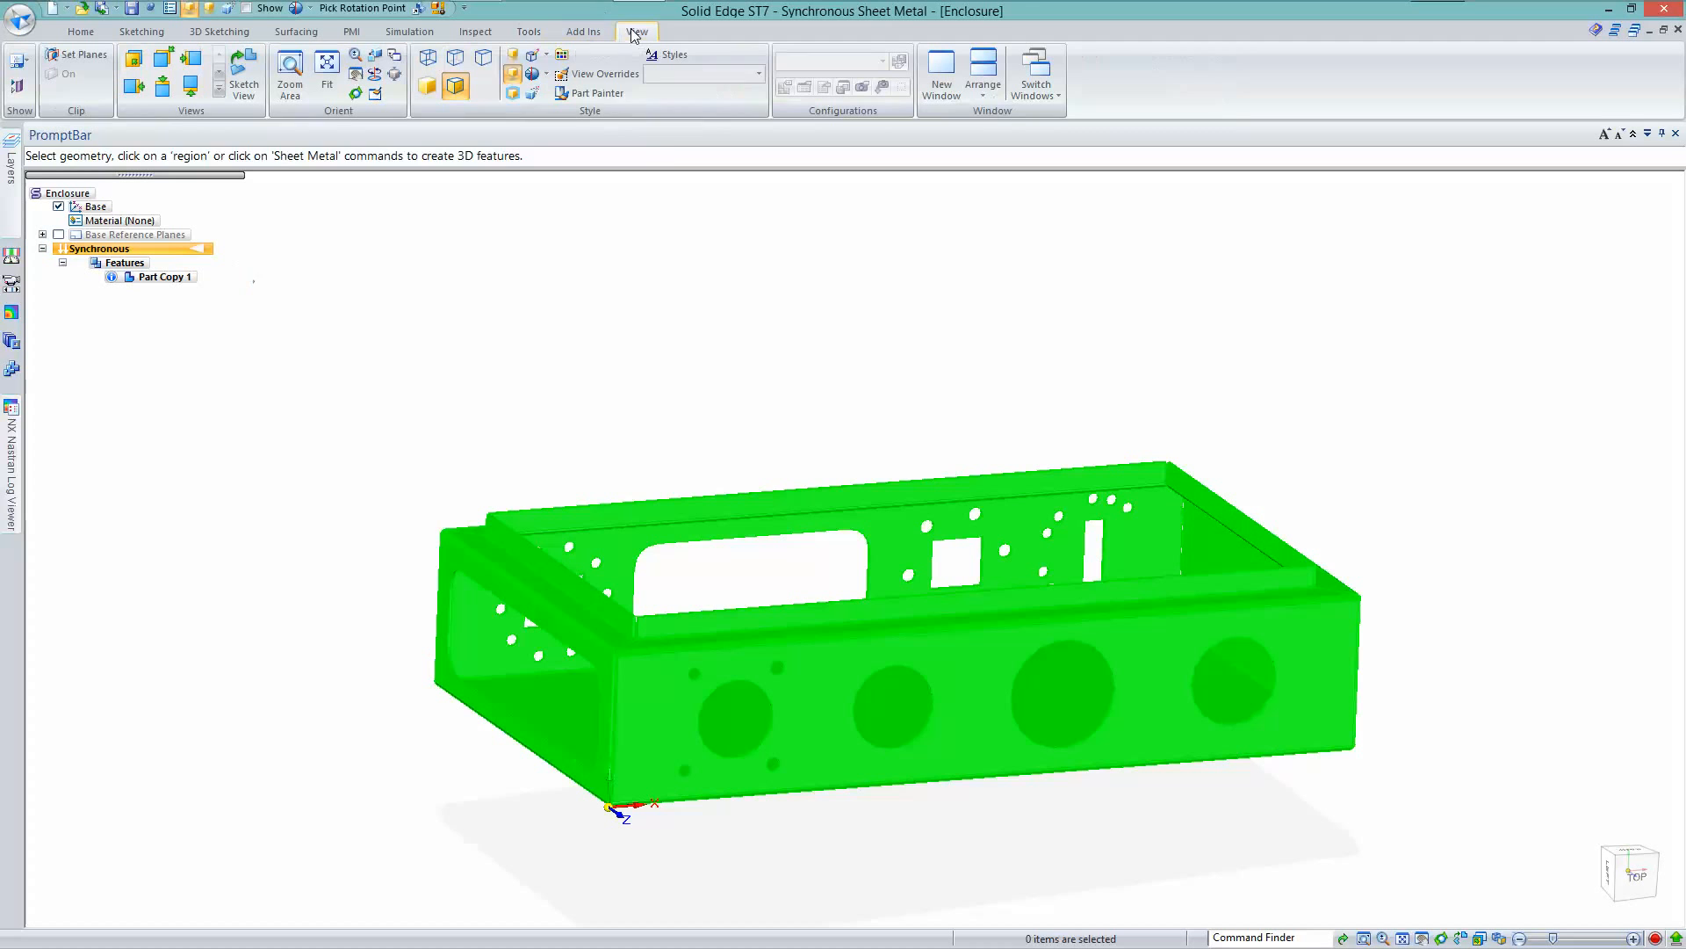
pyautogui.click(613, 93)
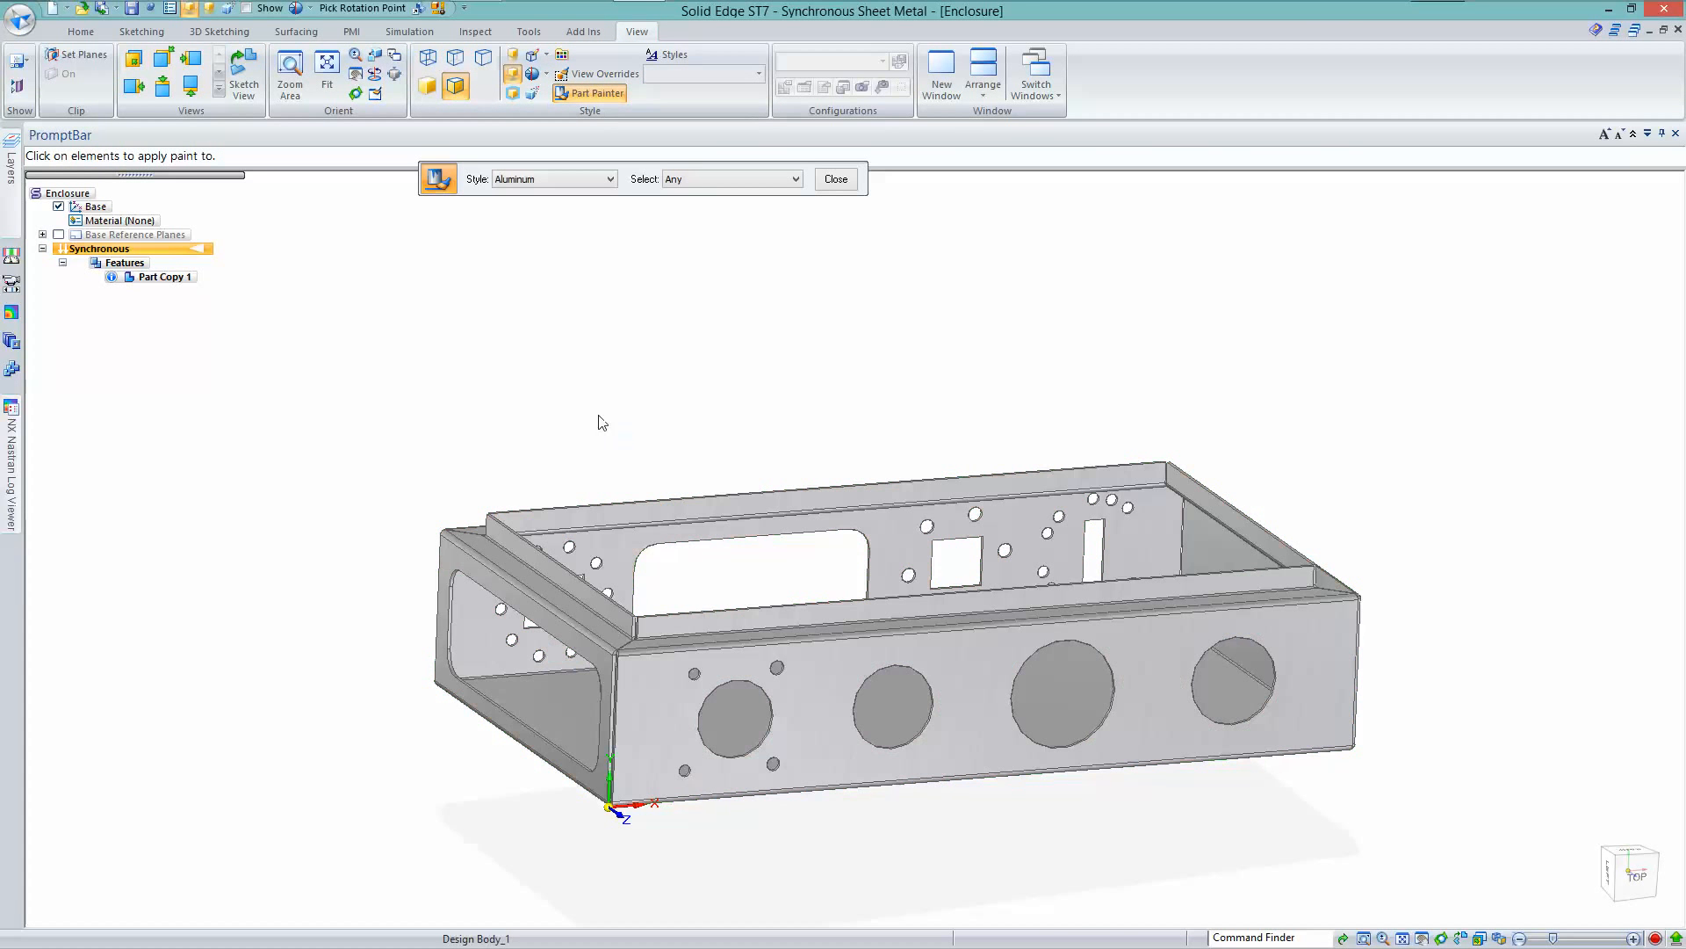
pyautogui.press('Escape')
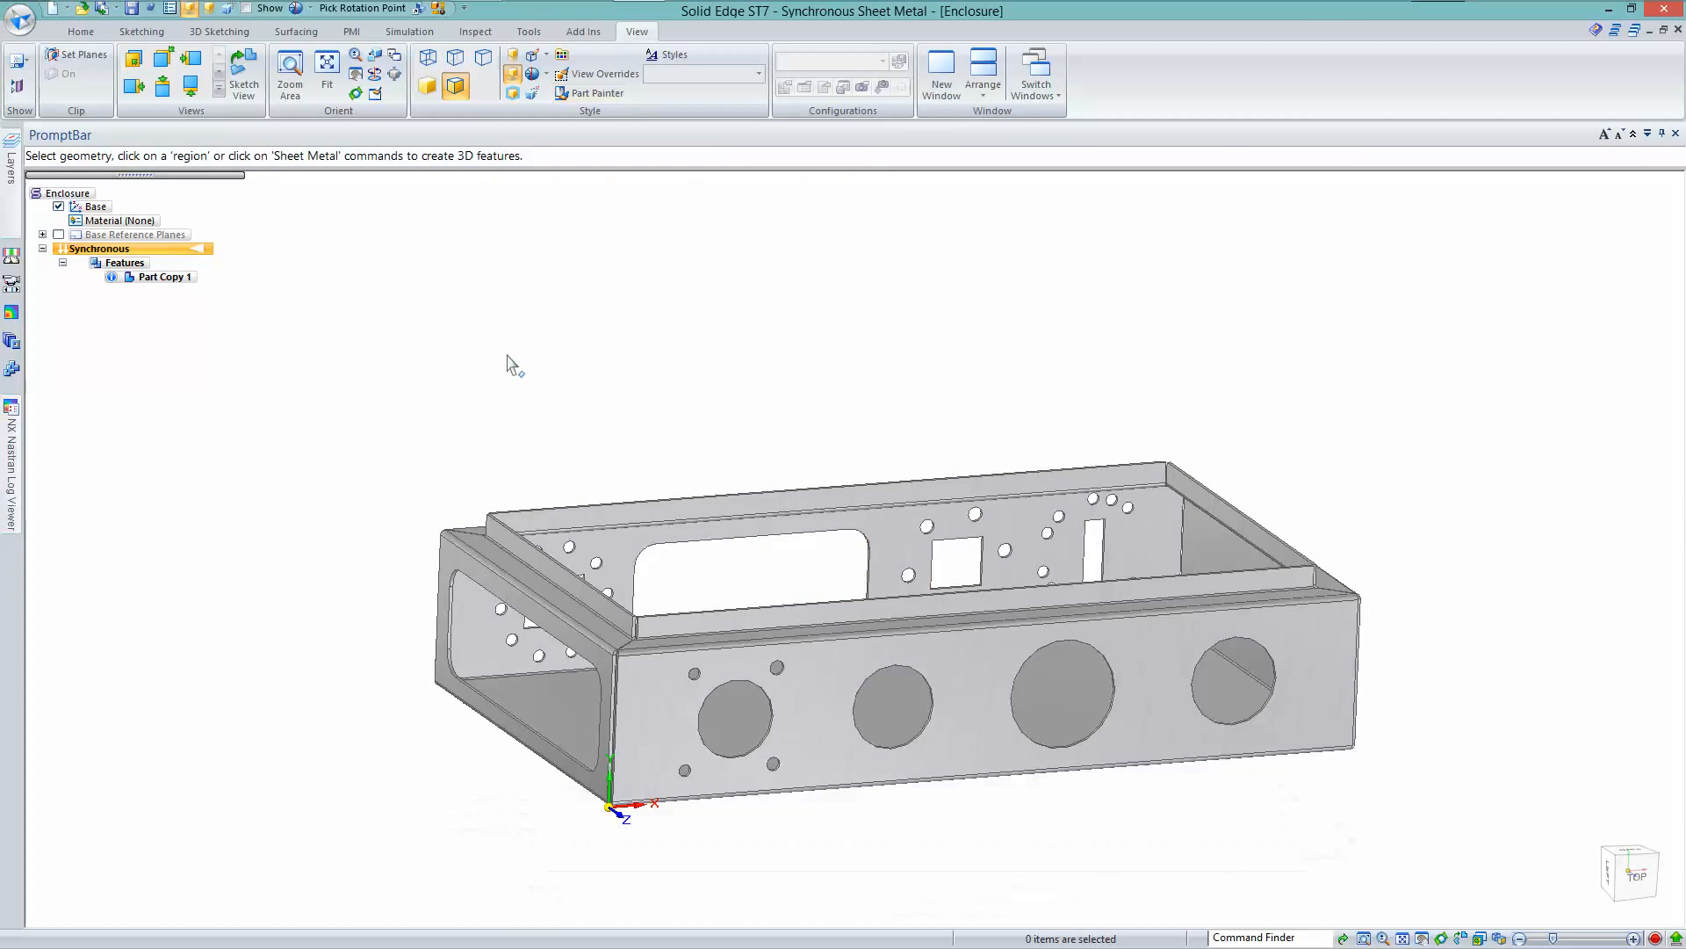
pyautogui.hotkey('ctrl', 'i')
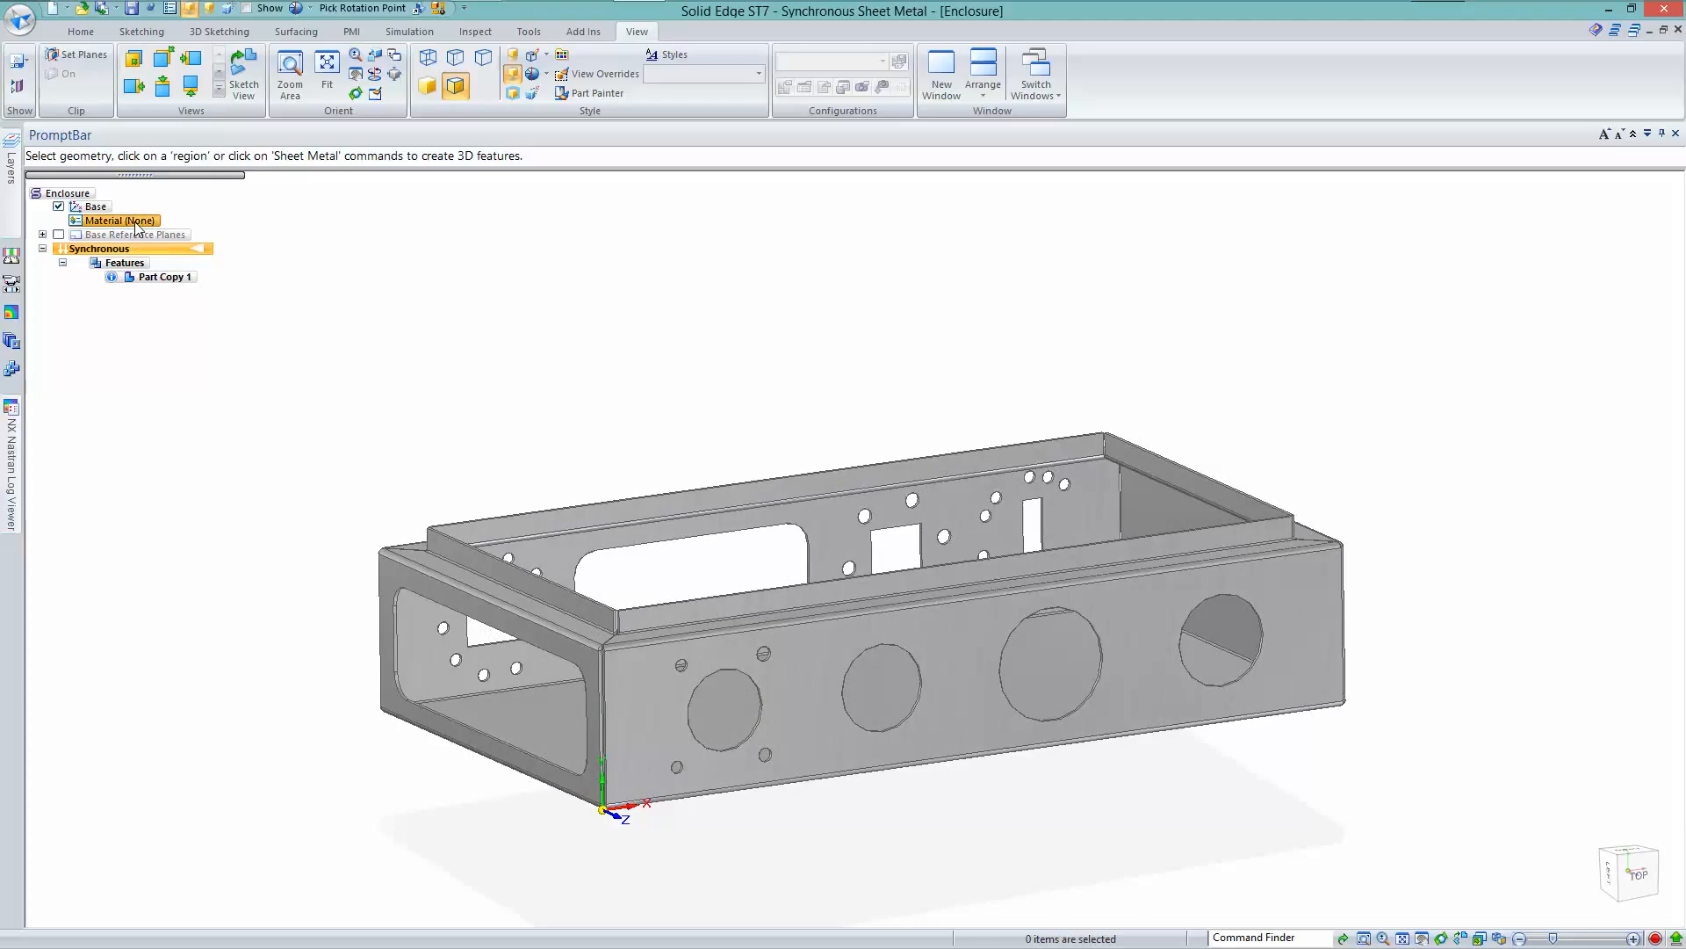
# Apply Stainless Steel, 303 to the enclosure from the Material Table, with the sheet metal gage set to 16 gage
pyautogui.rightClick(137, 226)
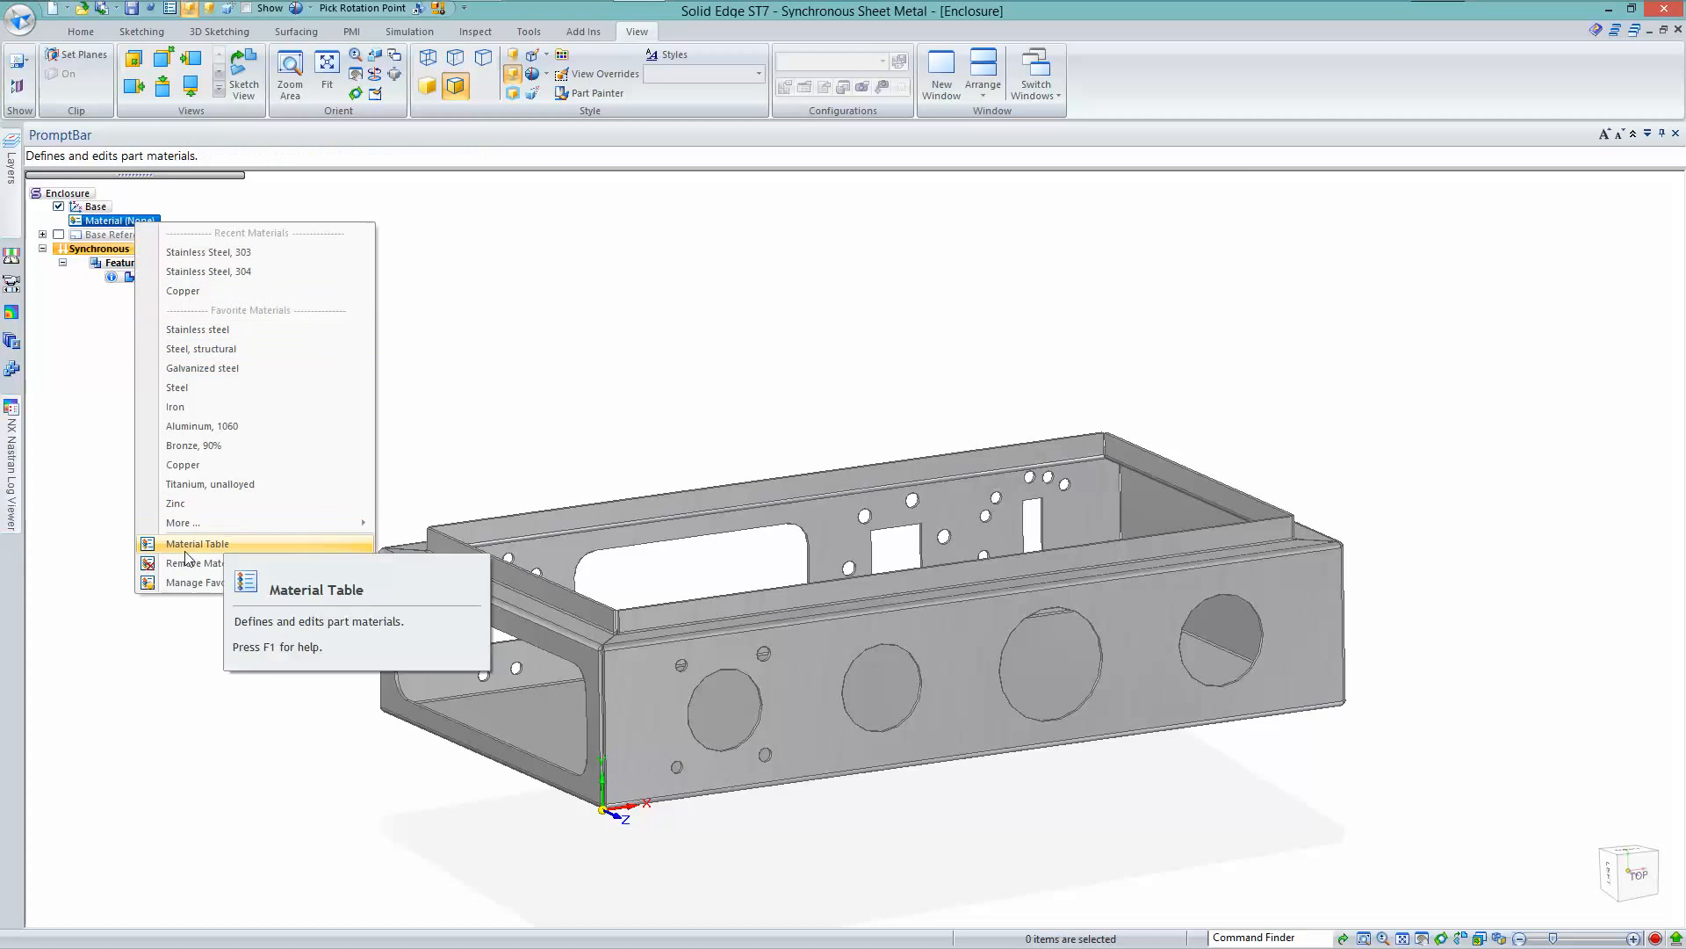
pyautogui.click(272, 546)
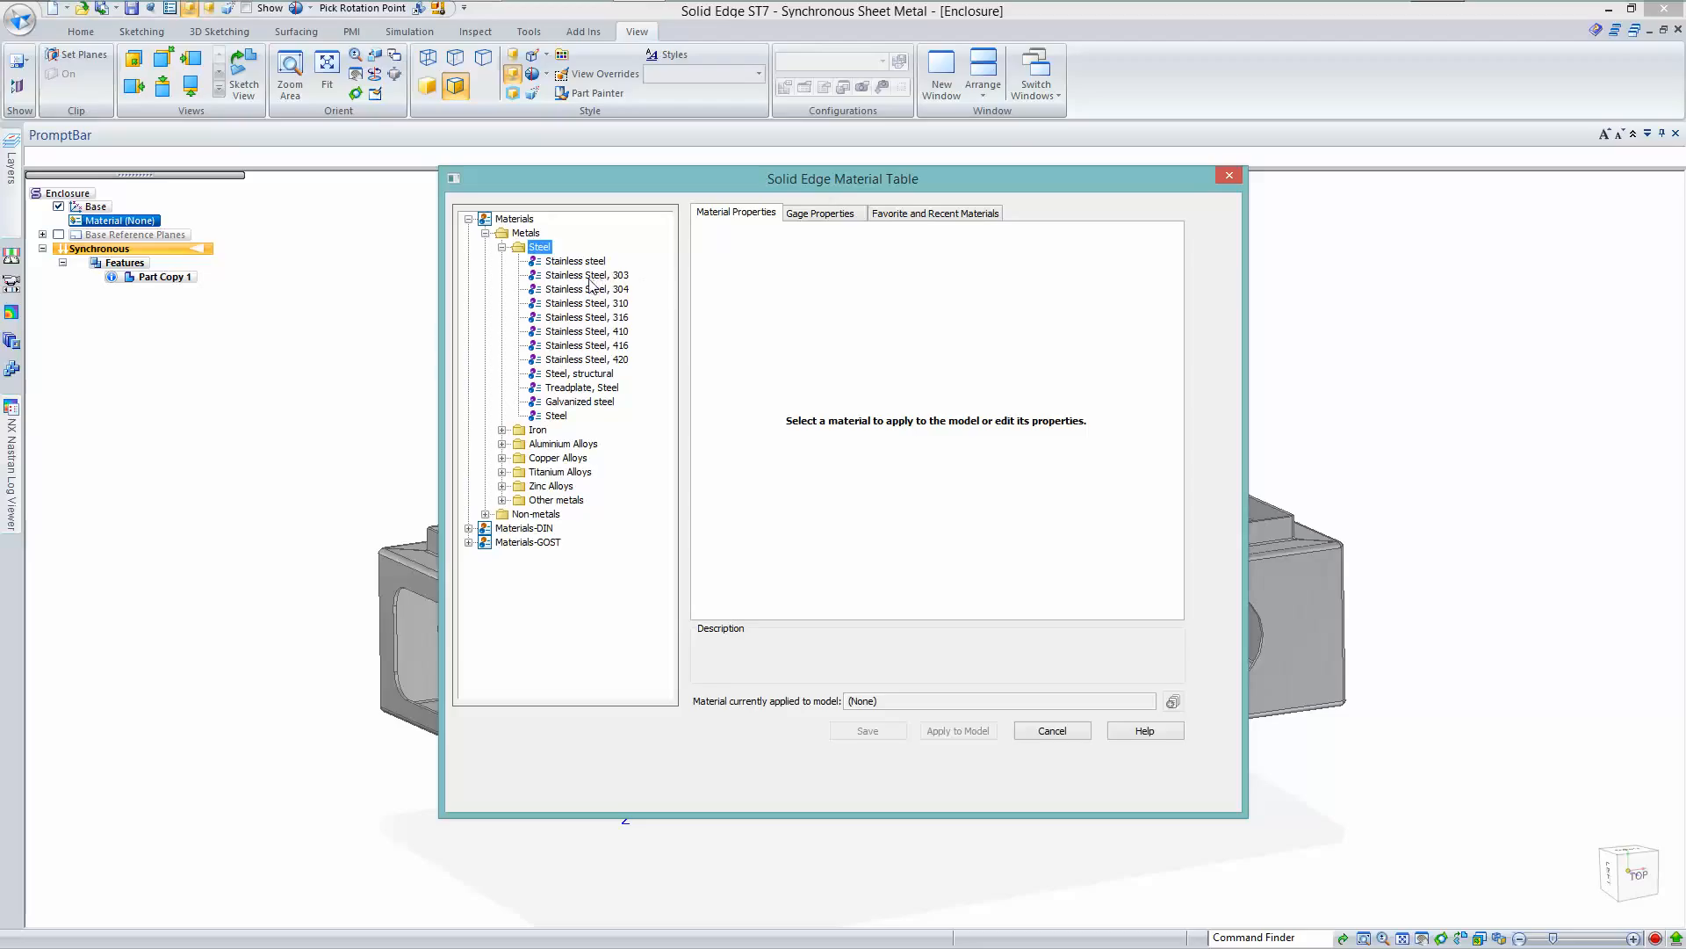
pyautogui.click(587, 276)
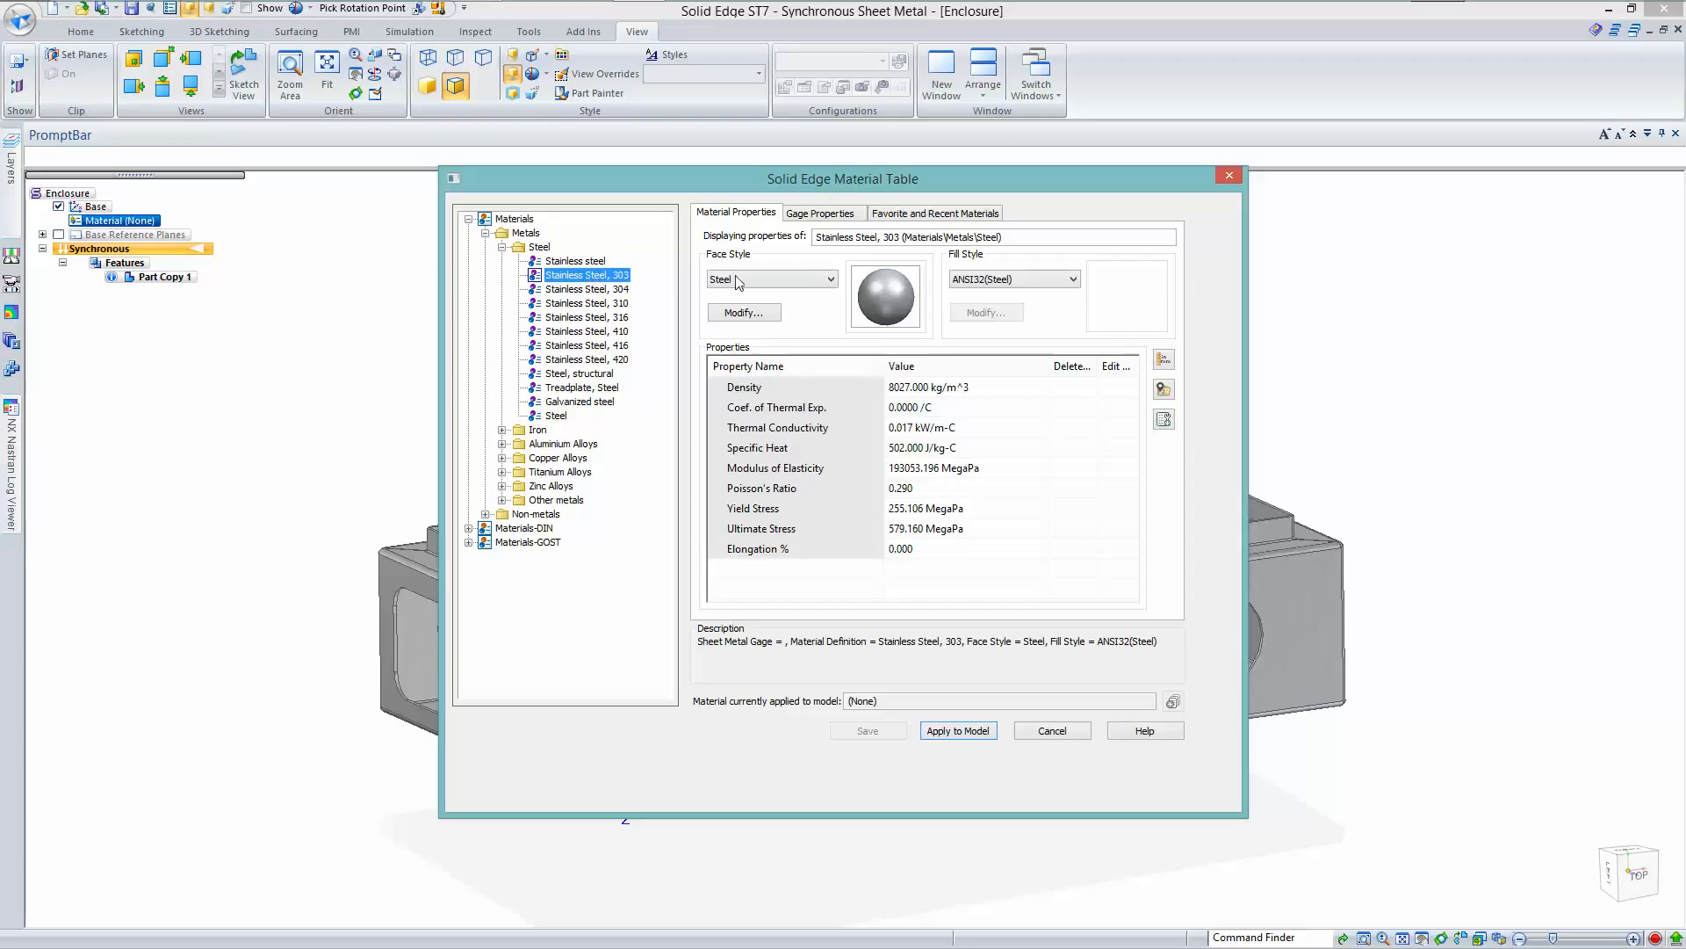
pyautogui.click(822, 214)
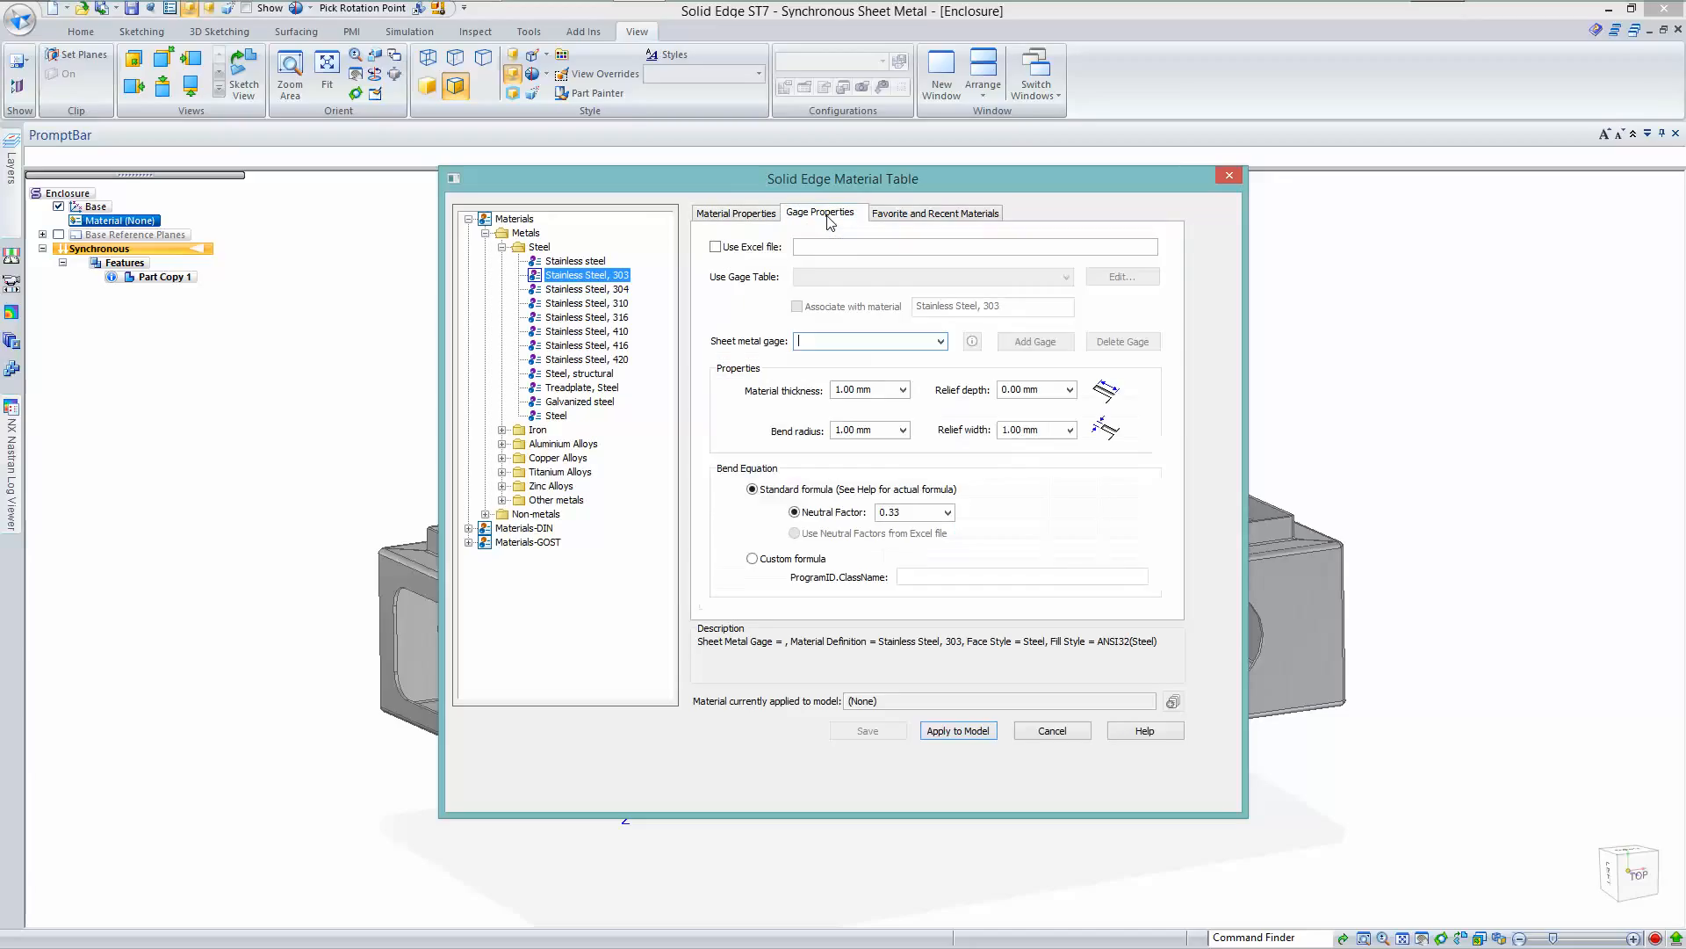
pyautogui.click(940, 341)
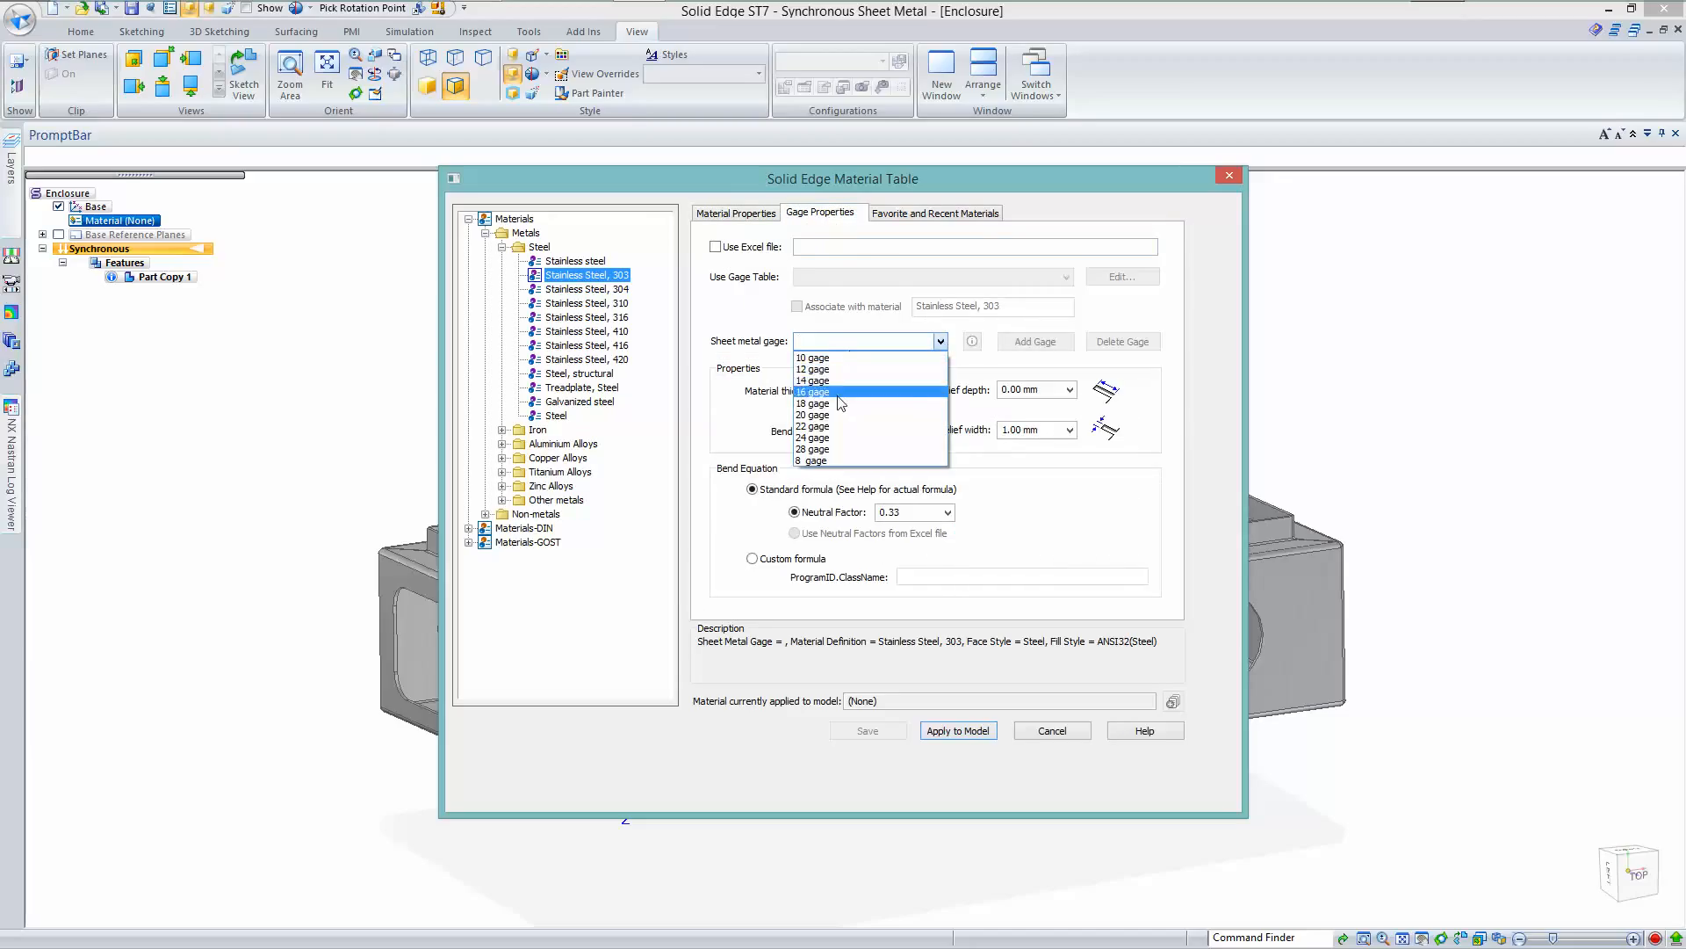
pyautogui.click(844, 387)
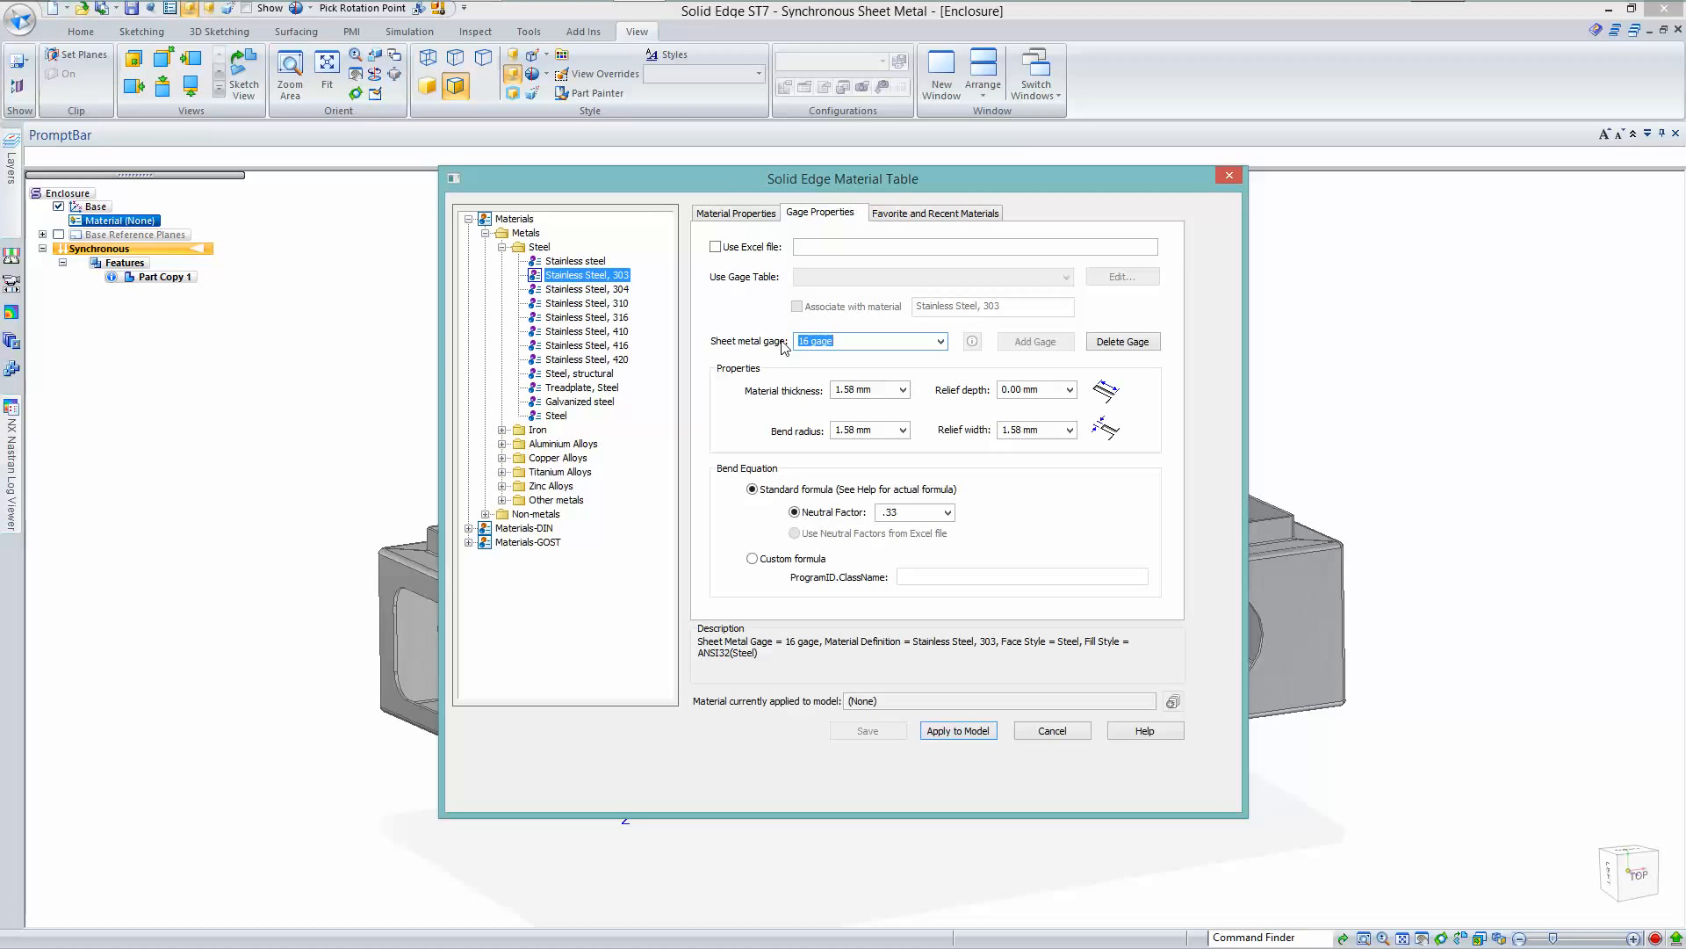
pyautogui.click(969, 732)
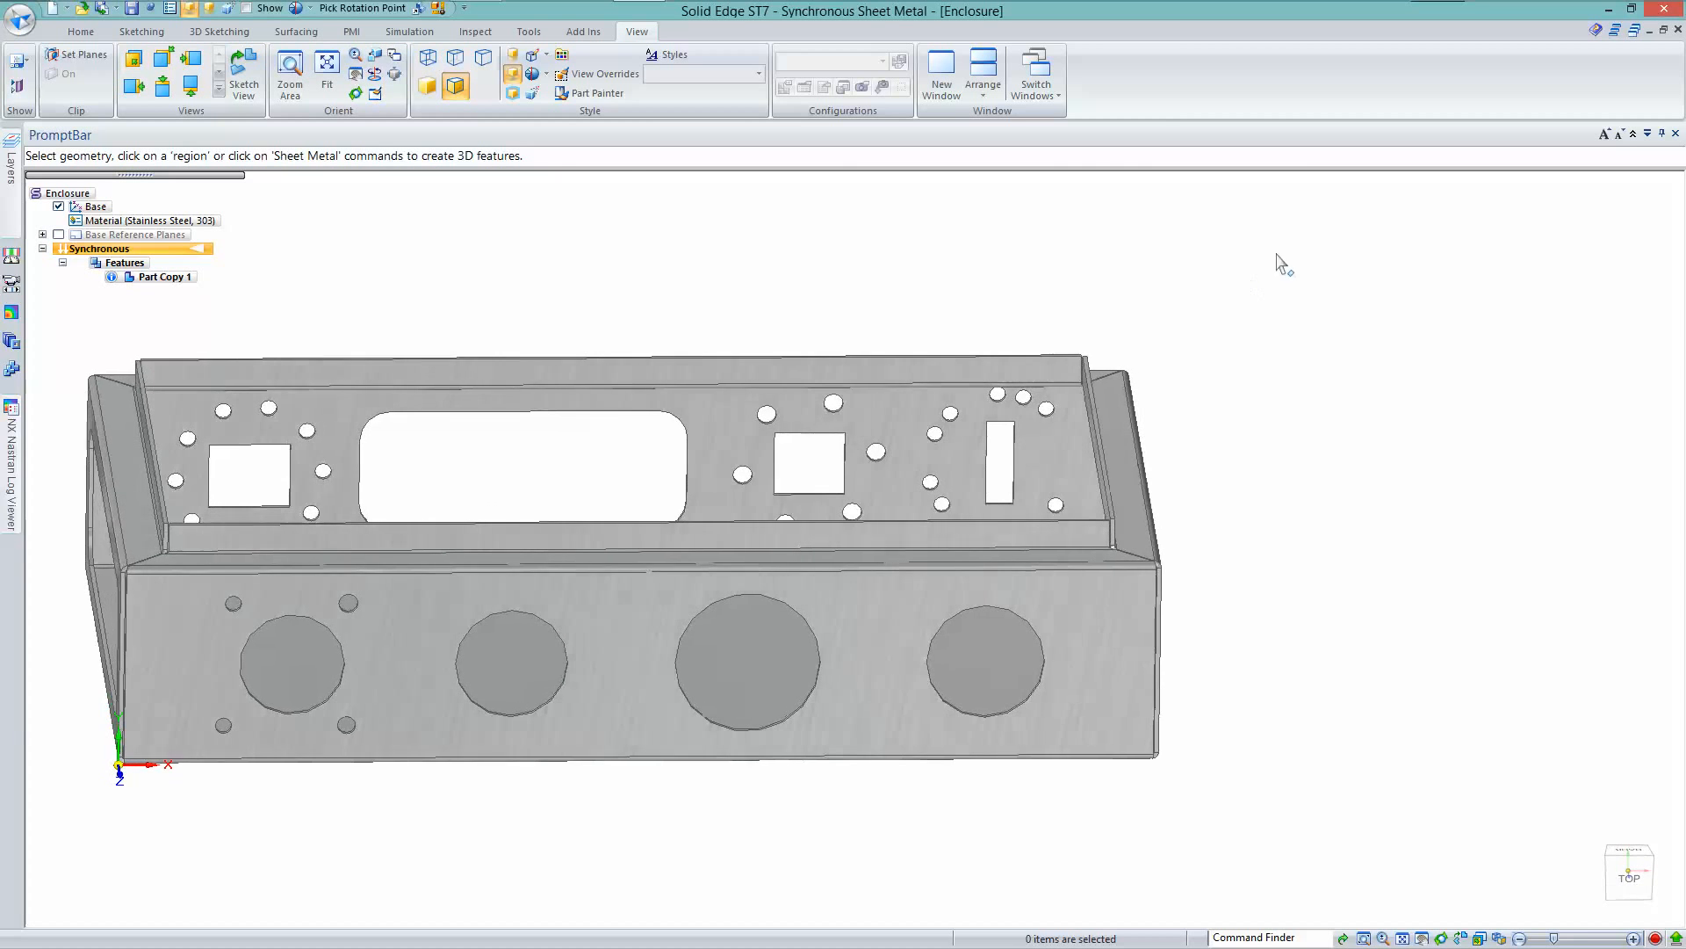
# Transform the imported enclosure body into a synchronous sheet metal part, using its inner floor face as the base face
pyautogui.moveTo(1281, 245); pyautogui.dragTo(1225, 413)
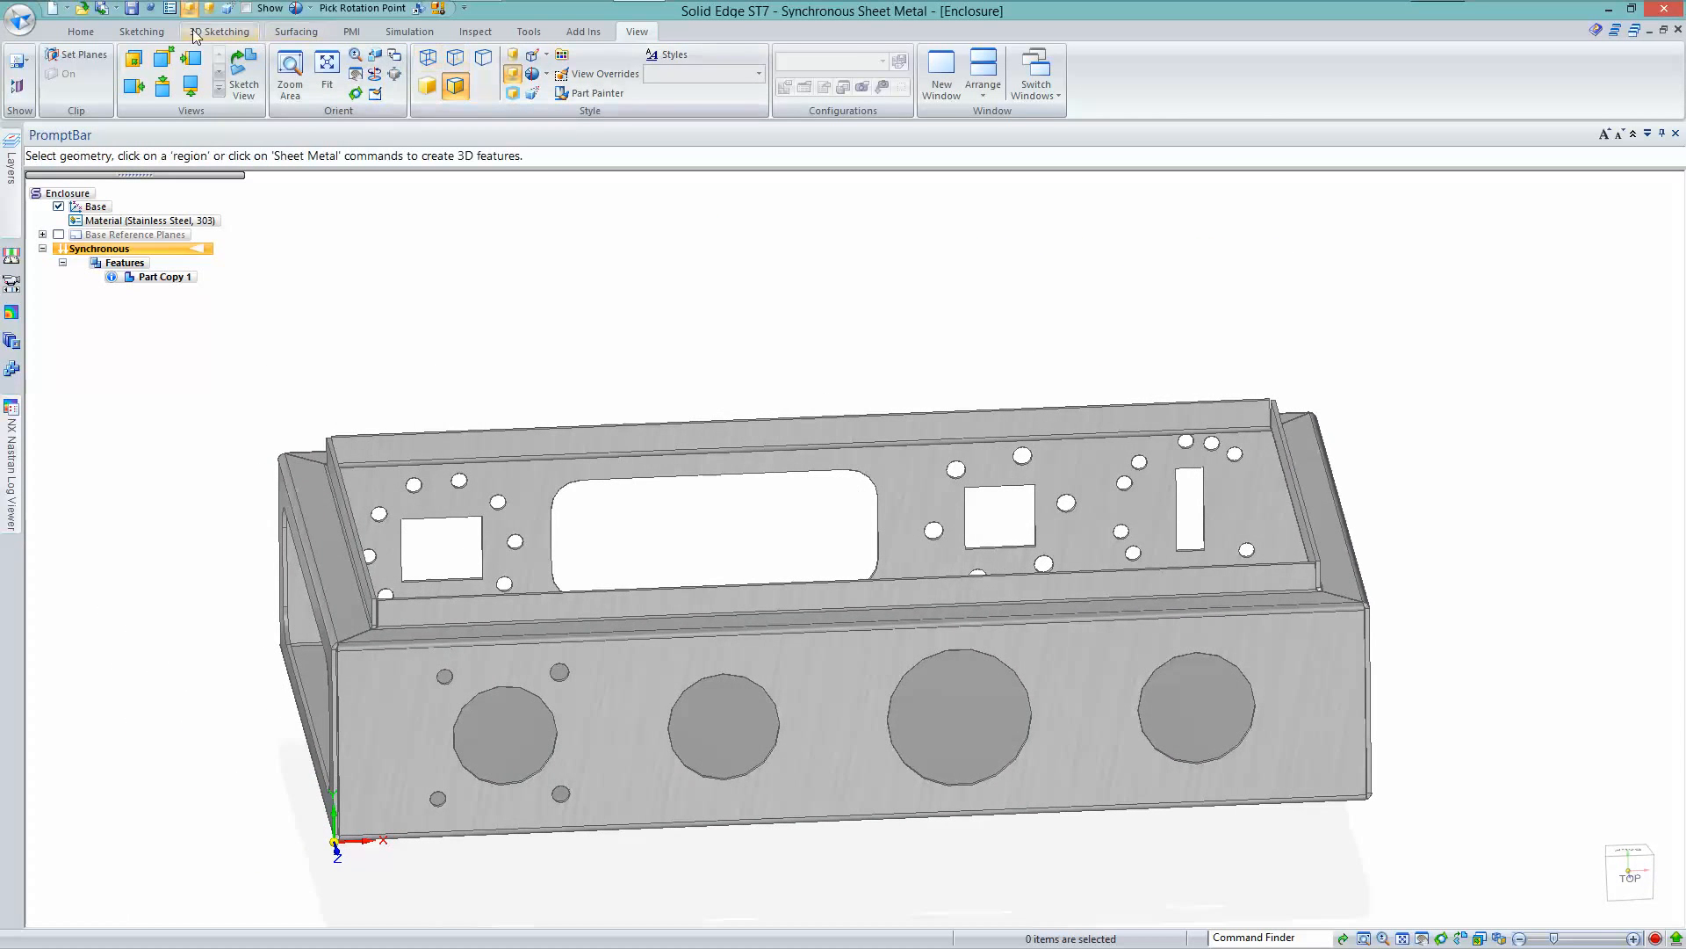
pyautogui.click(530, 33)
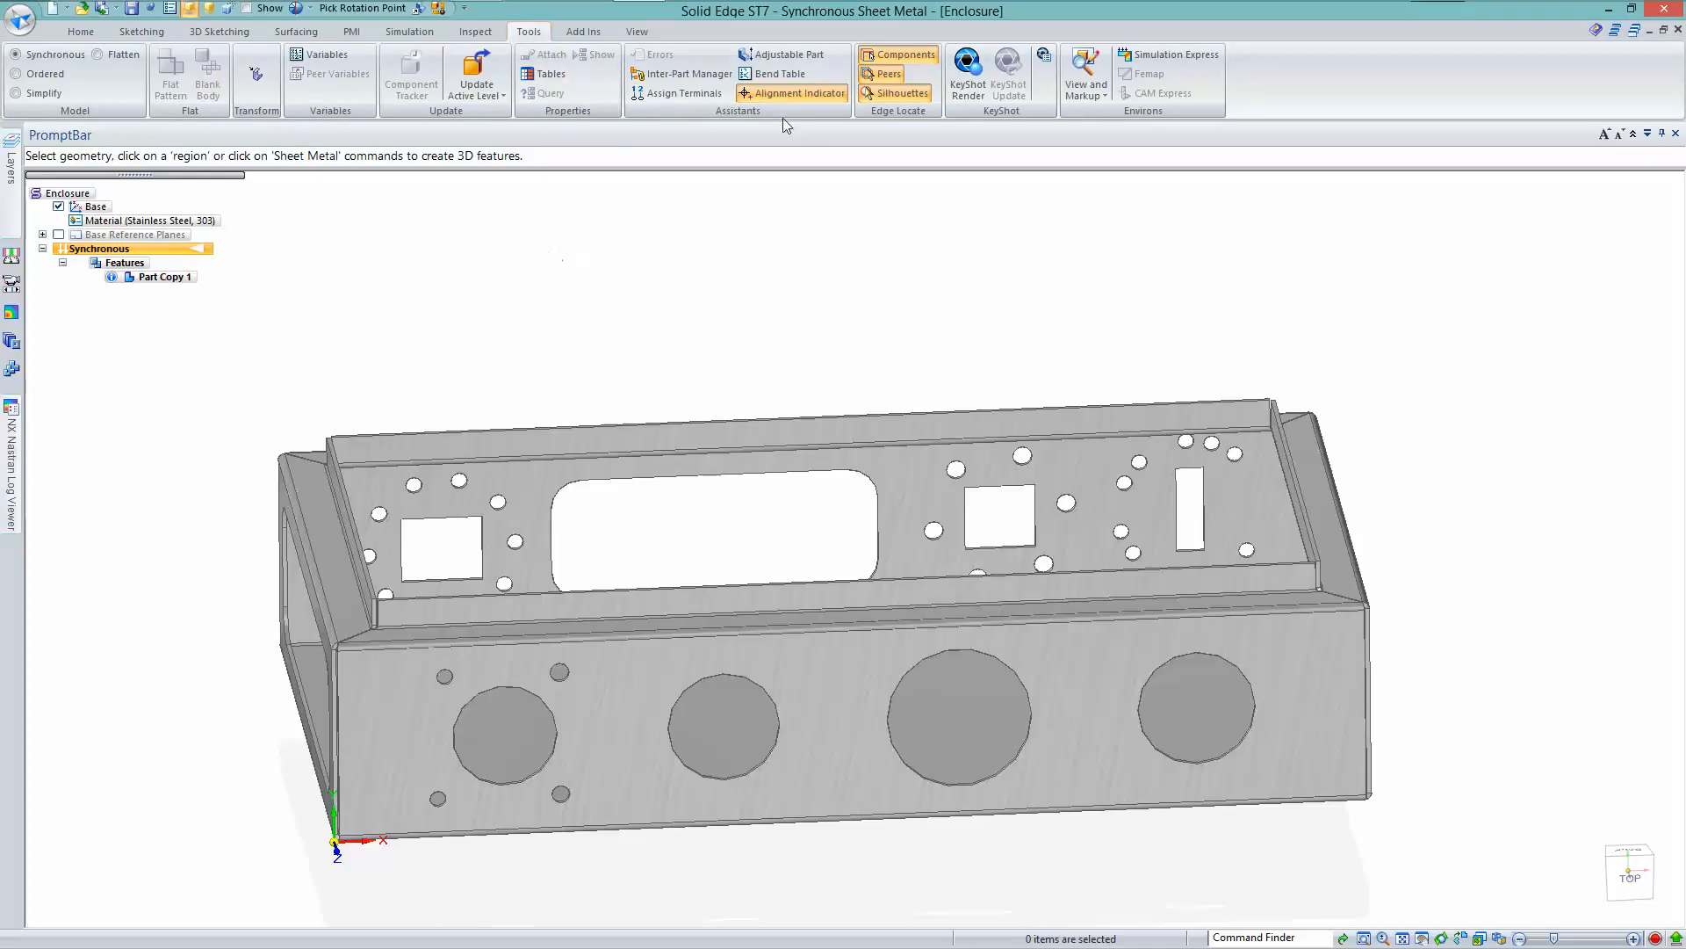
pyautogui.click(255, 74)
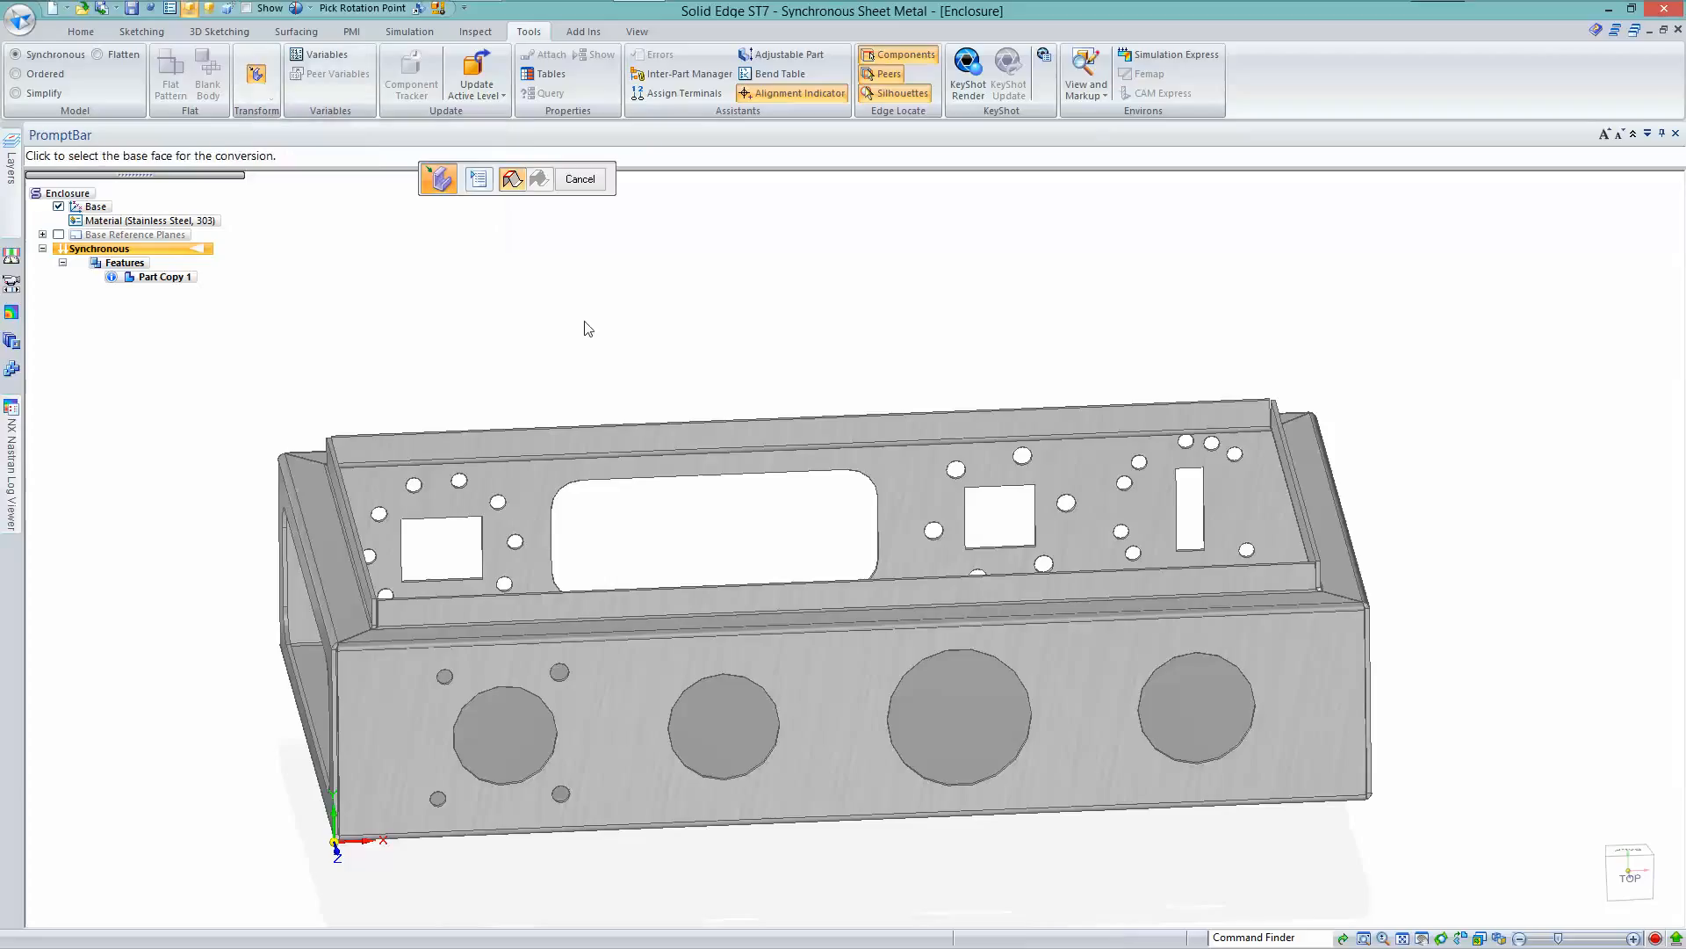
pyautogui.click(698, 734)
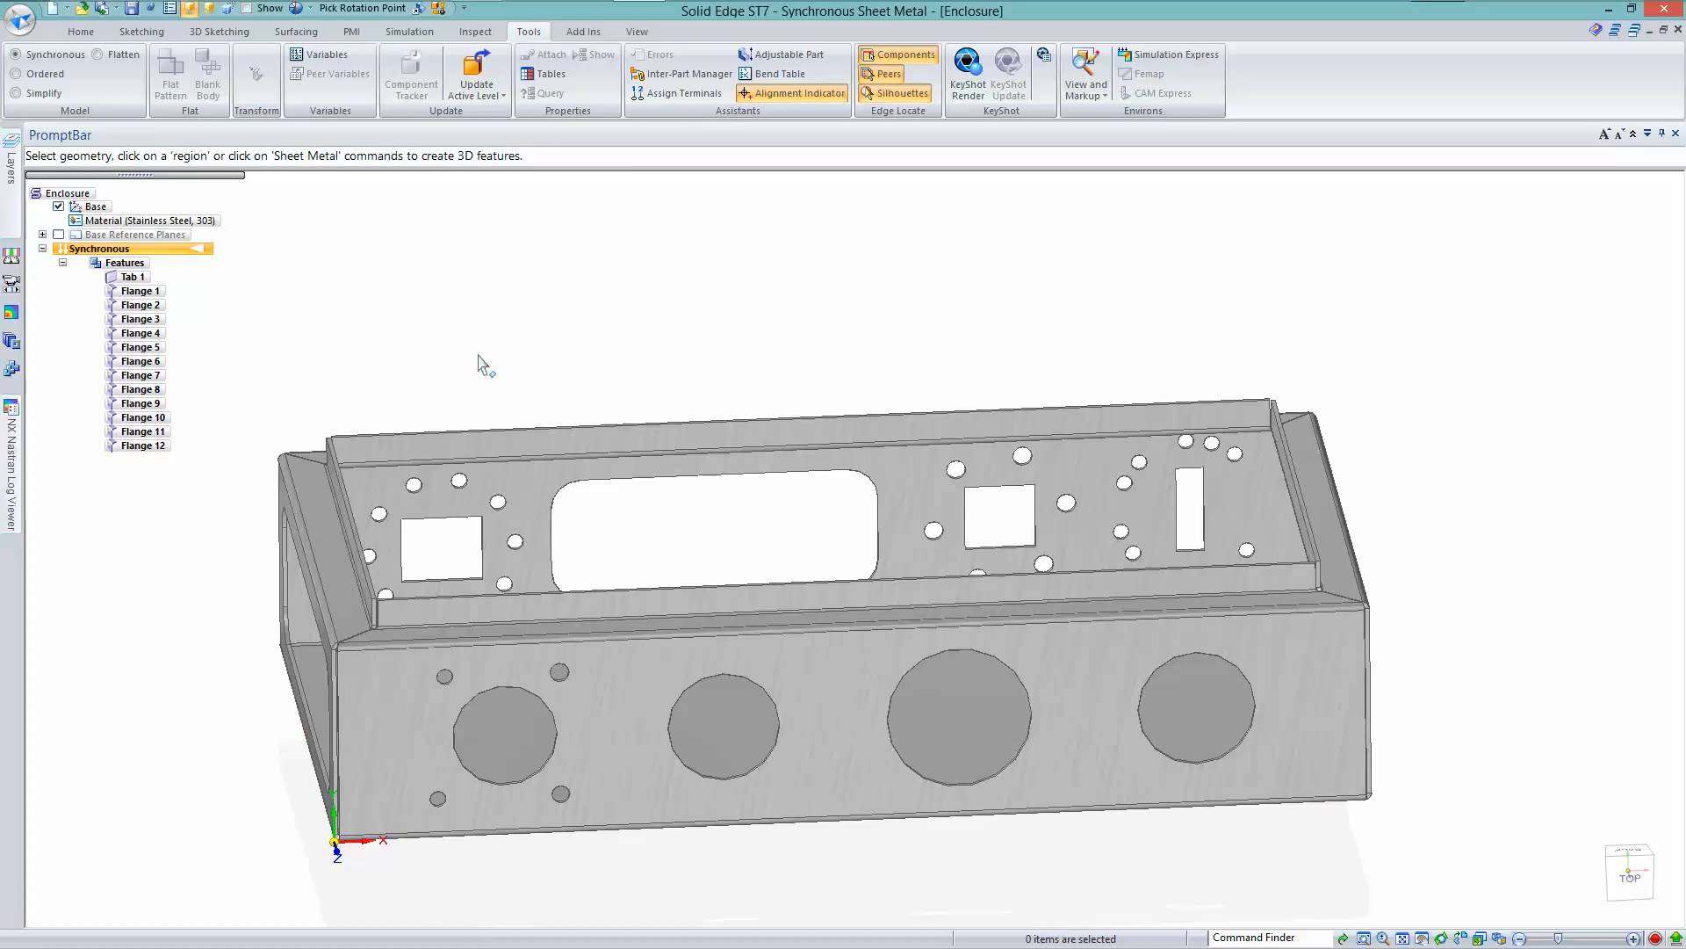
# Move the end wall, its top flange and the neighbouring slot and hole cutouts 10 mm outward to lengthen the enclosure
pyautogui.moveTo(482, 358); pyautogui.dragTo(239, 437, button='middle')
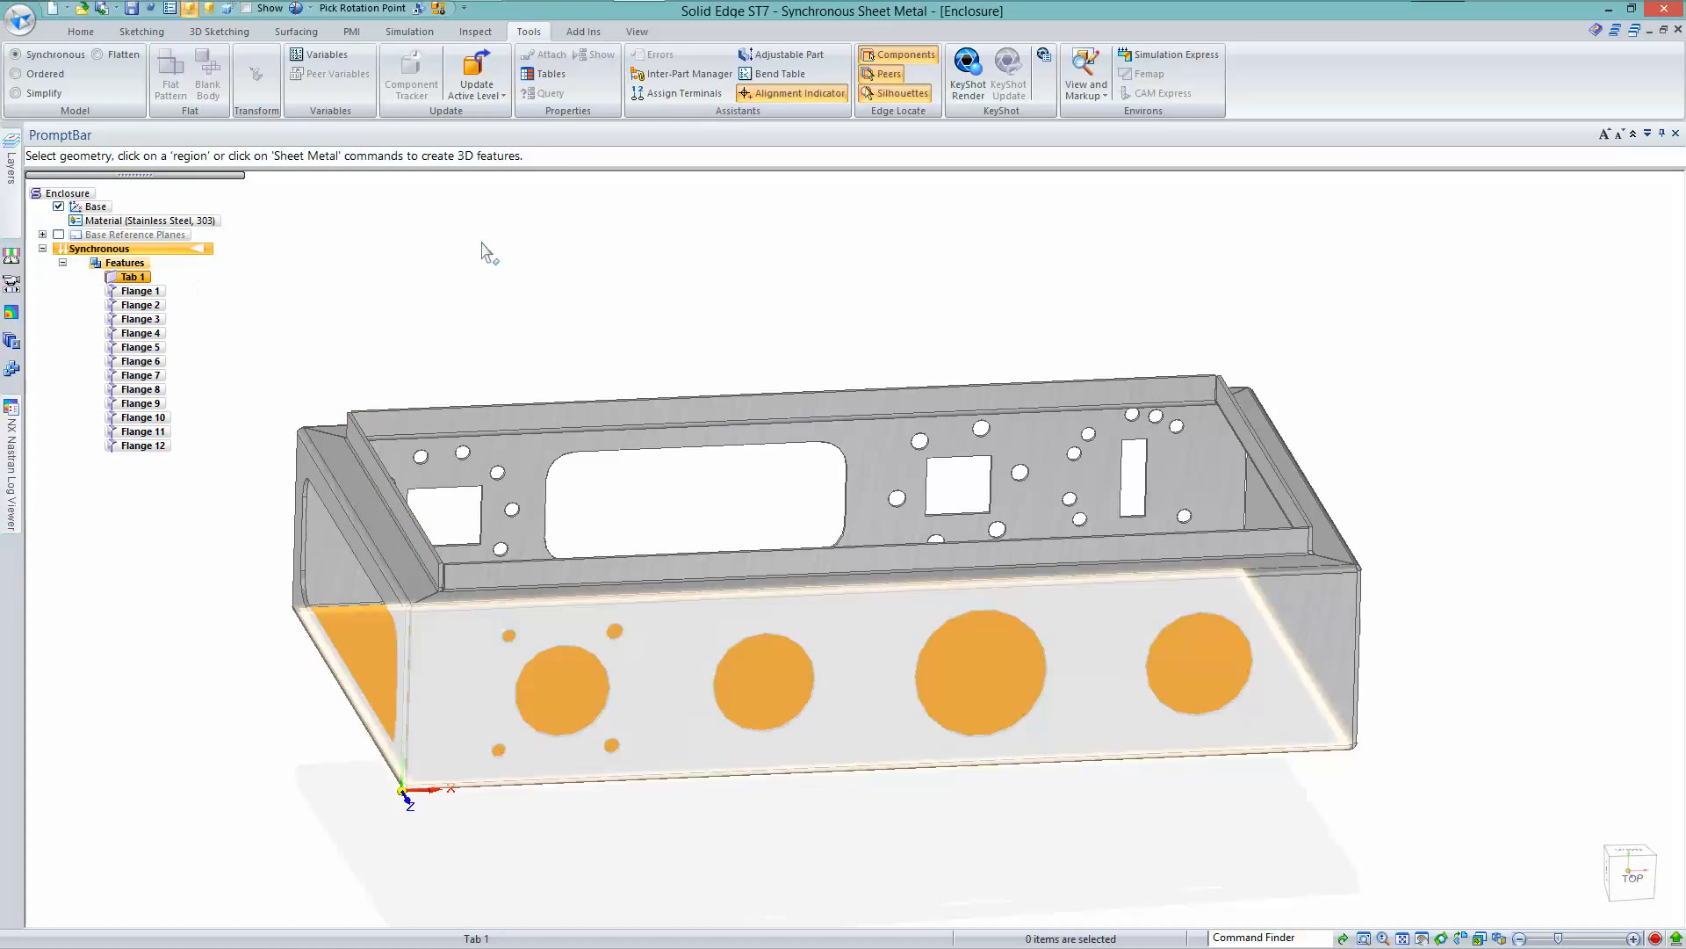
pyautogui.moveTo(489, 252); pyautogui.dragTo(1348, 342, button='middle')
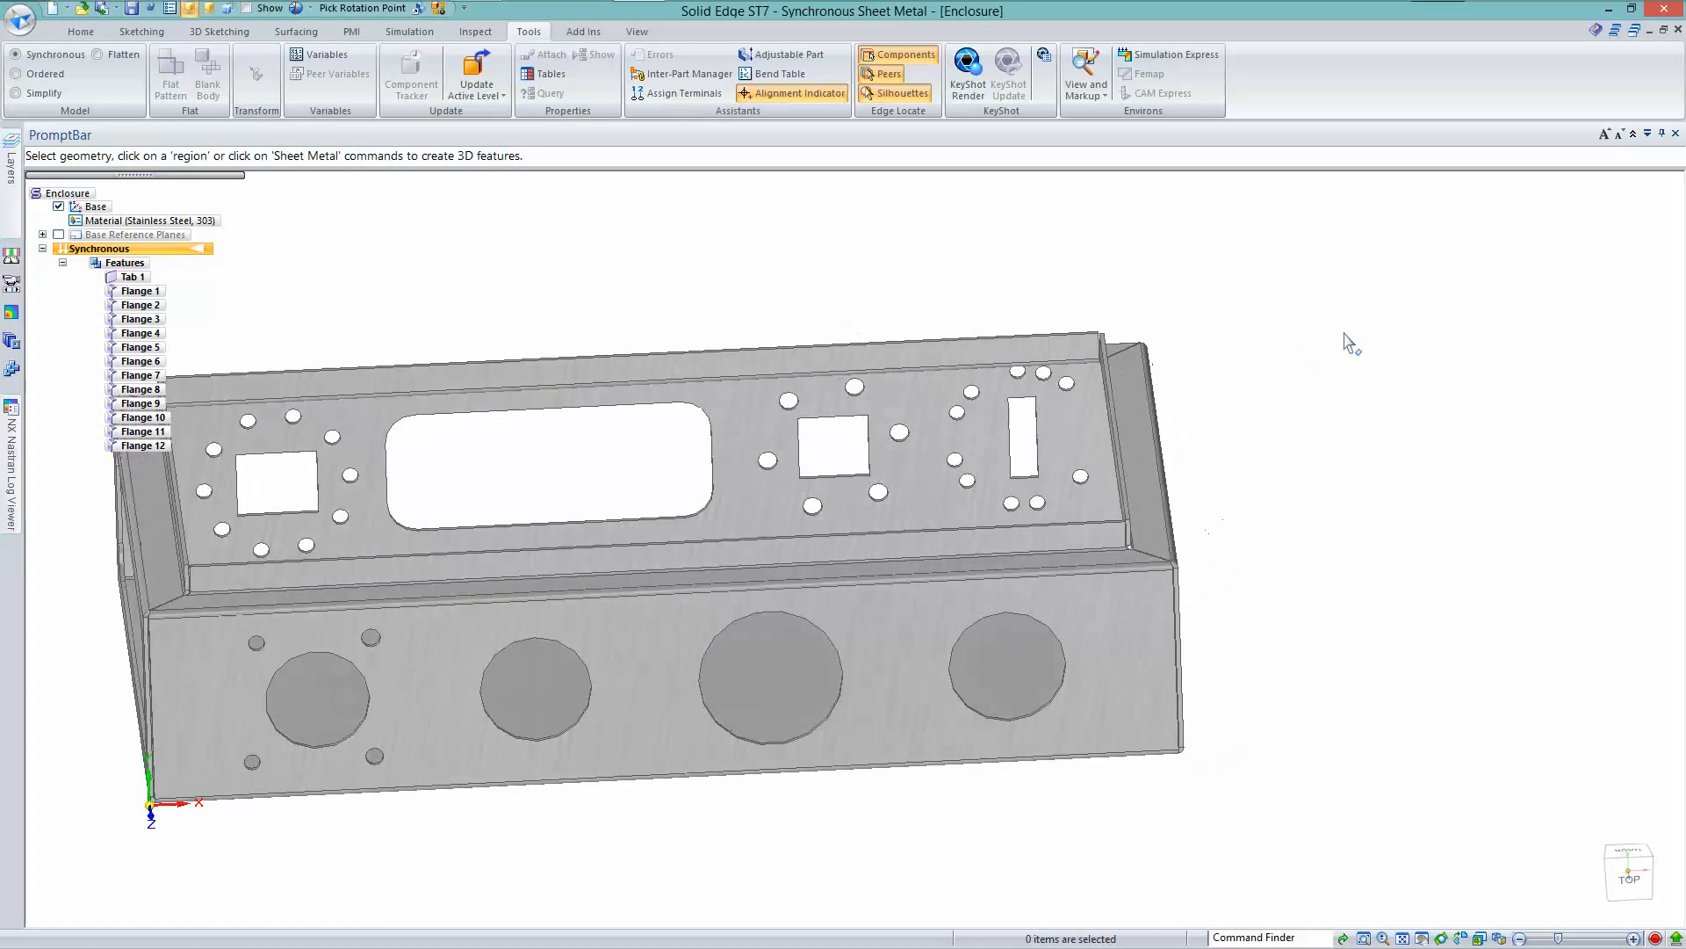
pyautogui.moveTo(1351, 237); pyautogui.dragTo(930, 825)
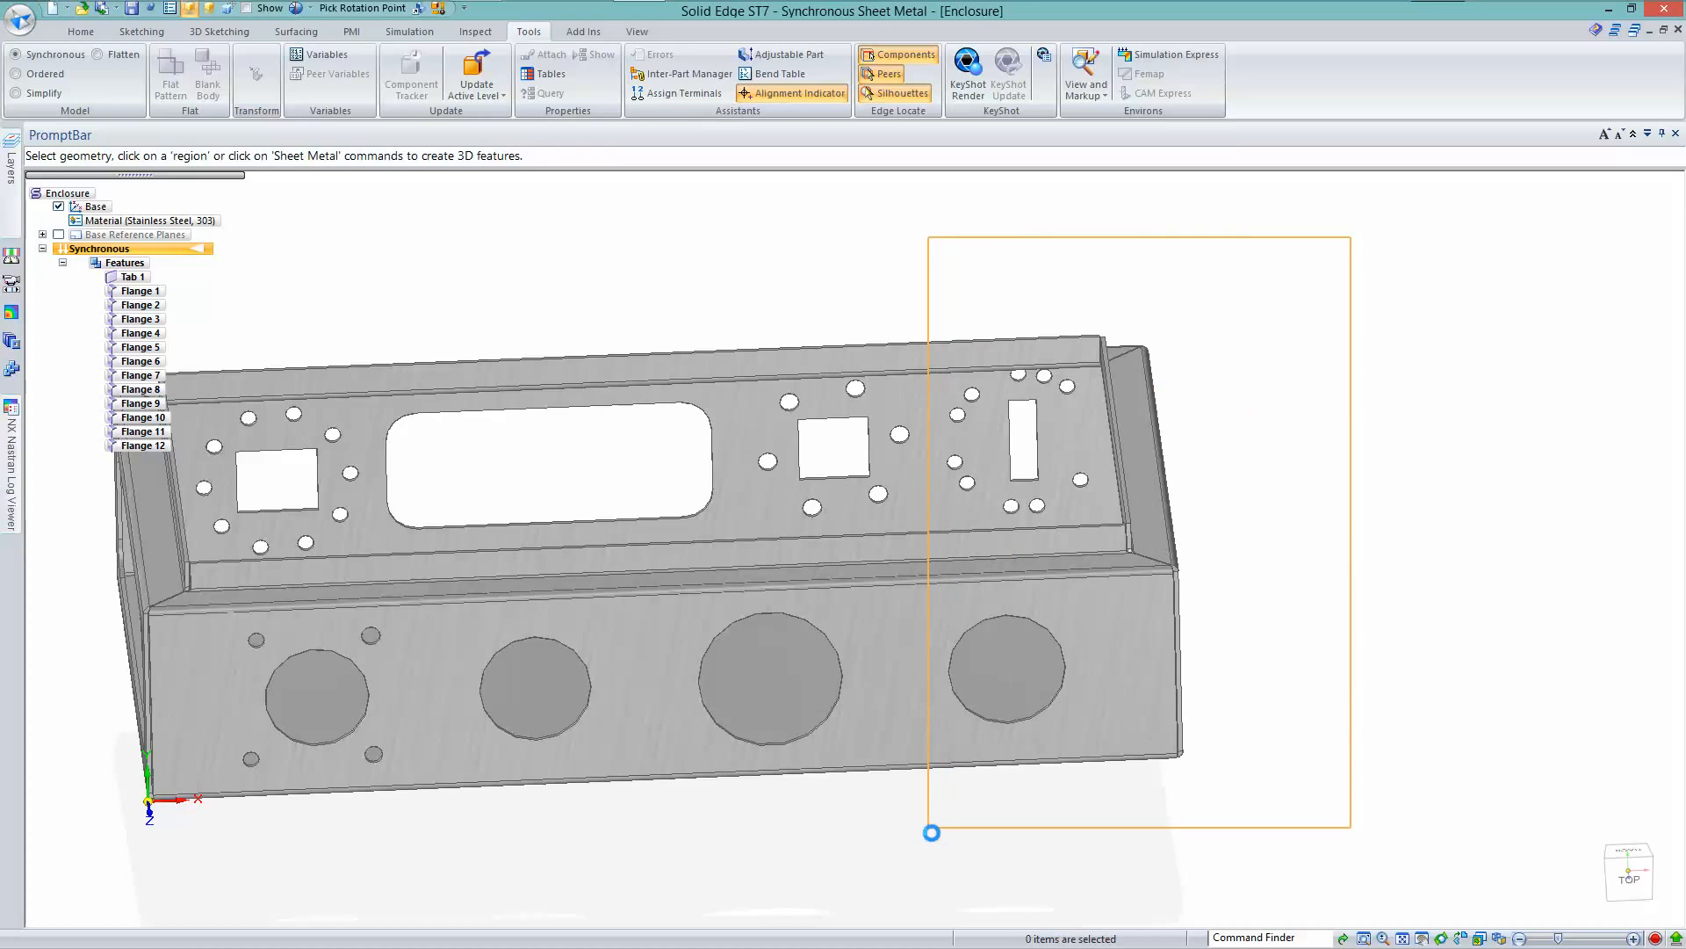
pyautogui.moveTo(1169, 833); pyautogui.dragTo(1205, 695, button='middle')
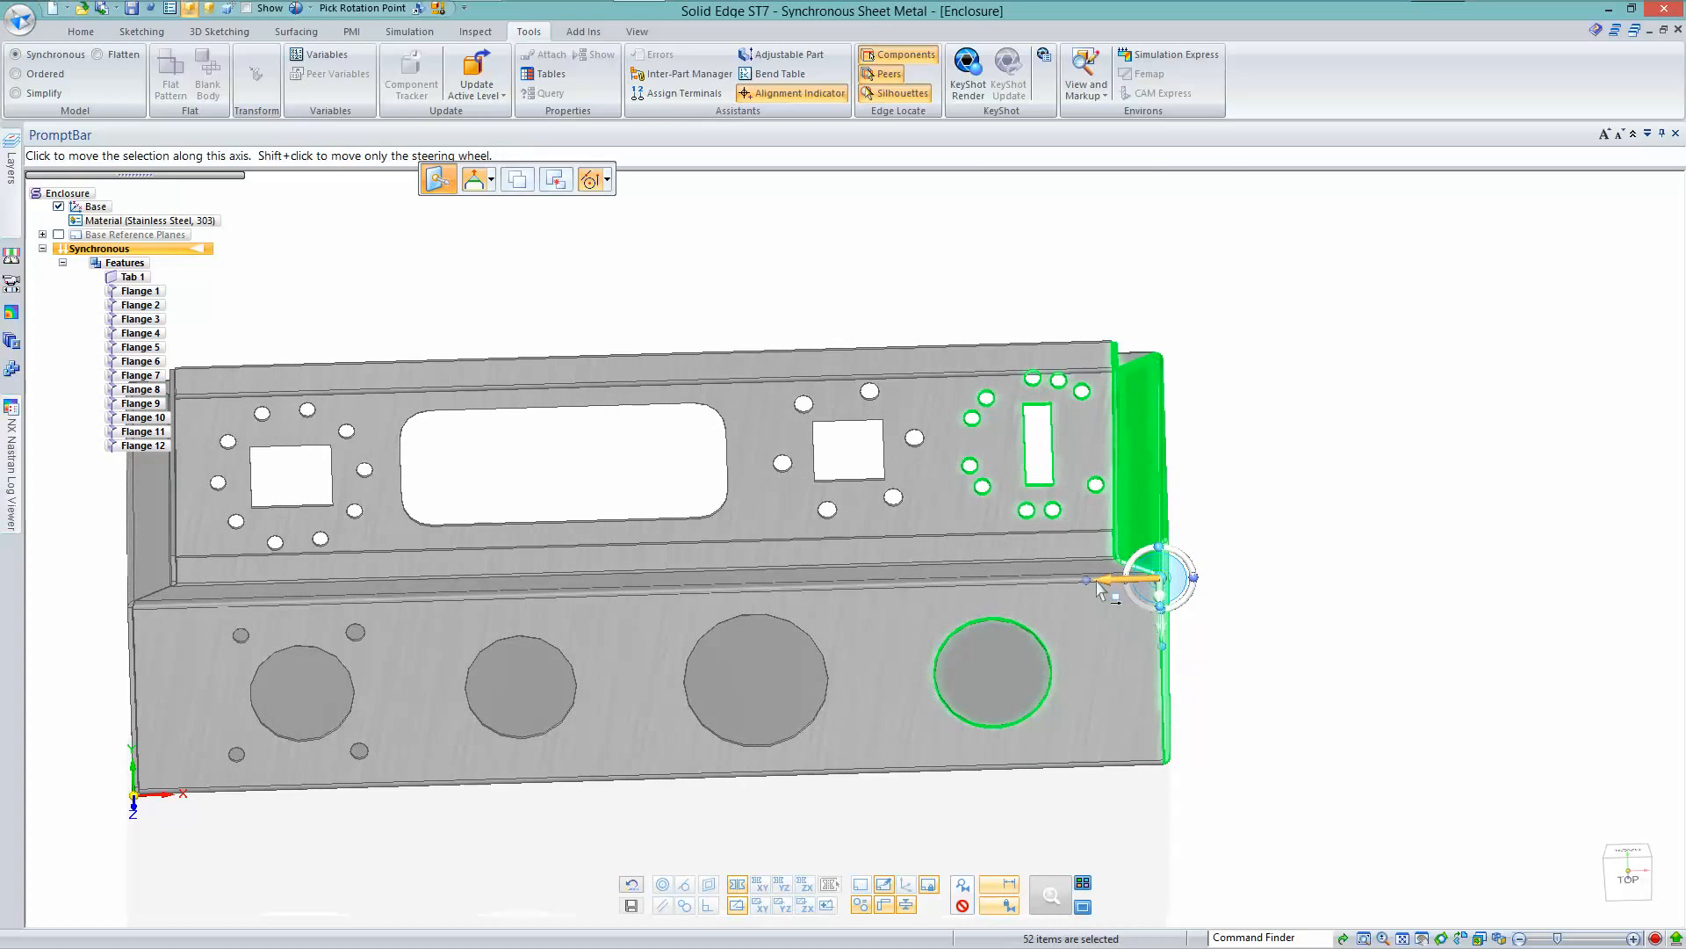
pyautogui.click(1105, 583)
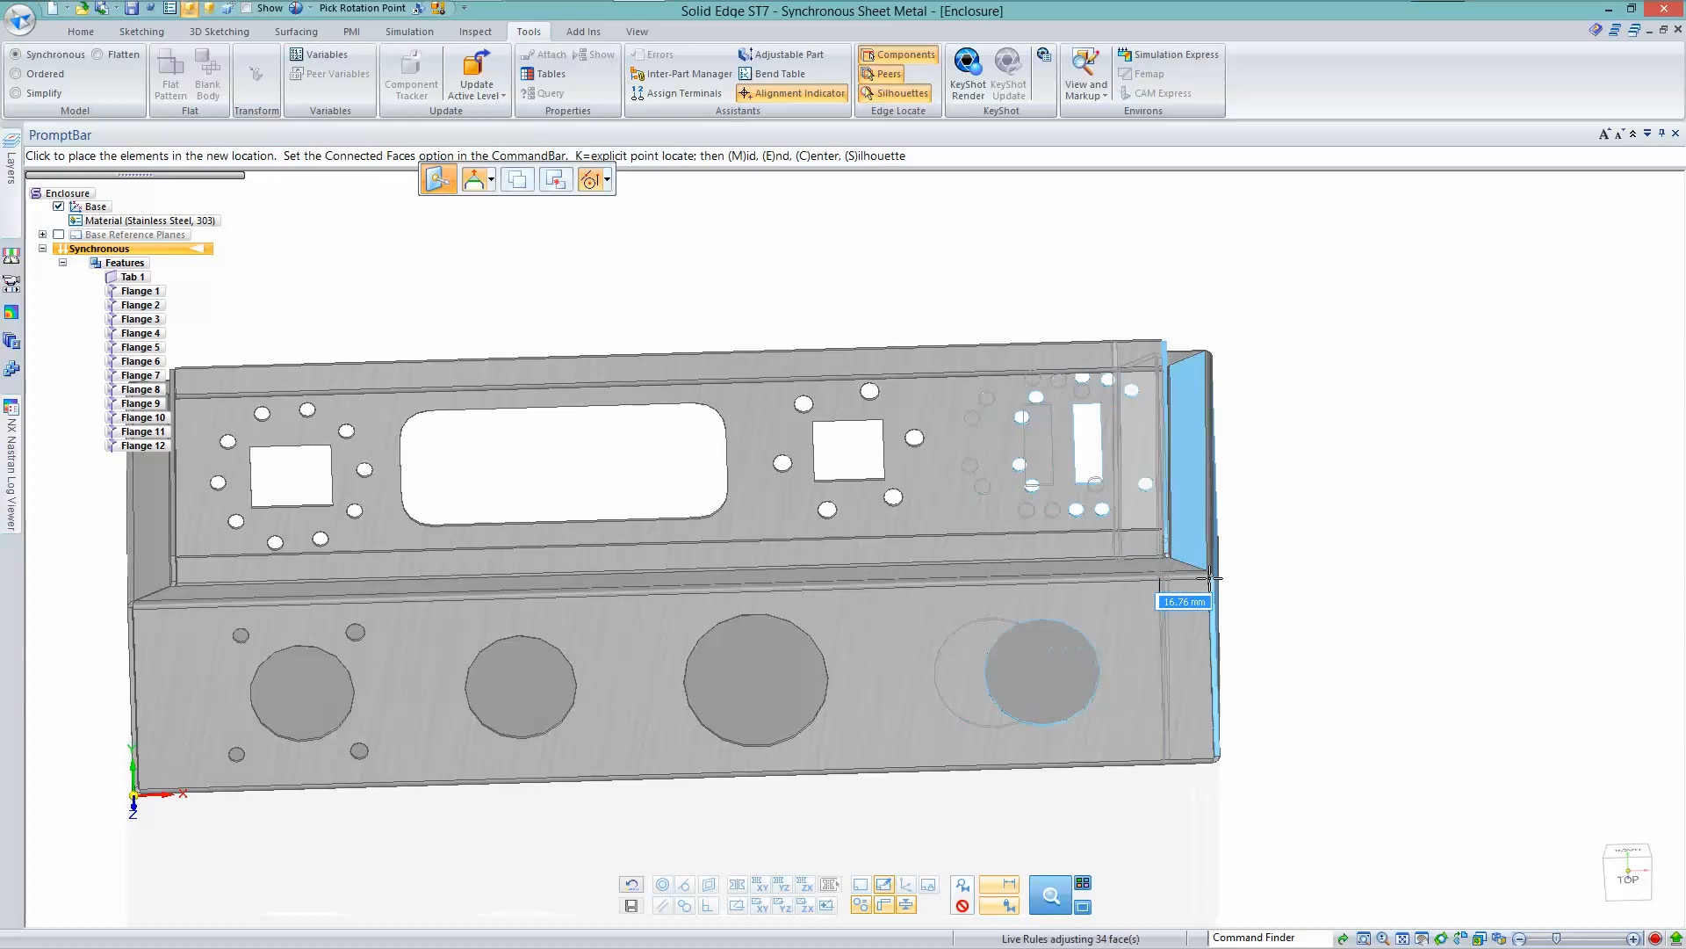
pyautogui.write('10')
pyautogui.press('Return')
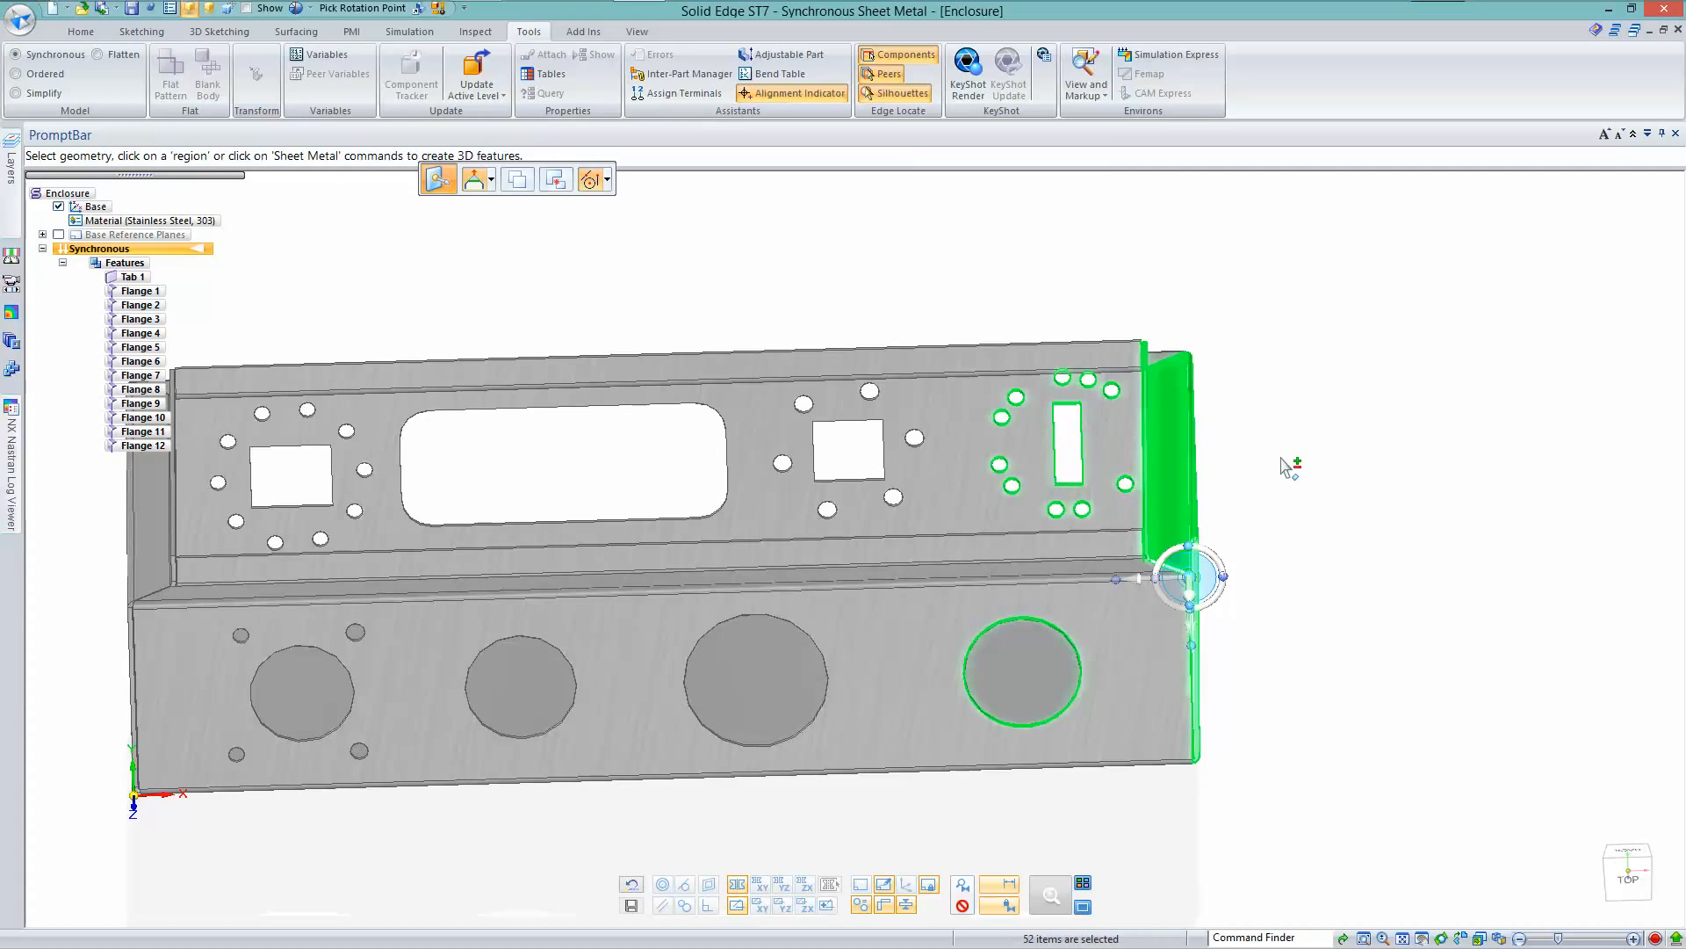
pyautogui.press('Escape')
# Extend the short end's upper flange edge by 2 mm with the coplanar rule on, so all four rim flanges grow together
pyautogui.moveTo(1455, 360); pyautogui.dragTo(1213, 479, button='middle')
pyautogui.click(1212, 480)
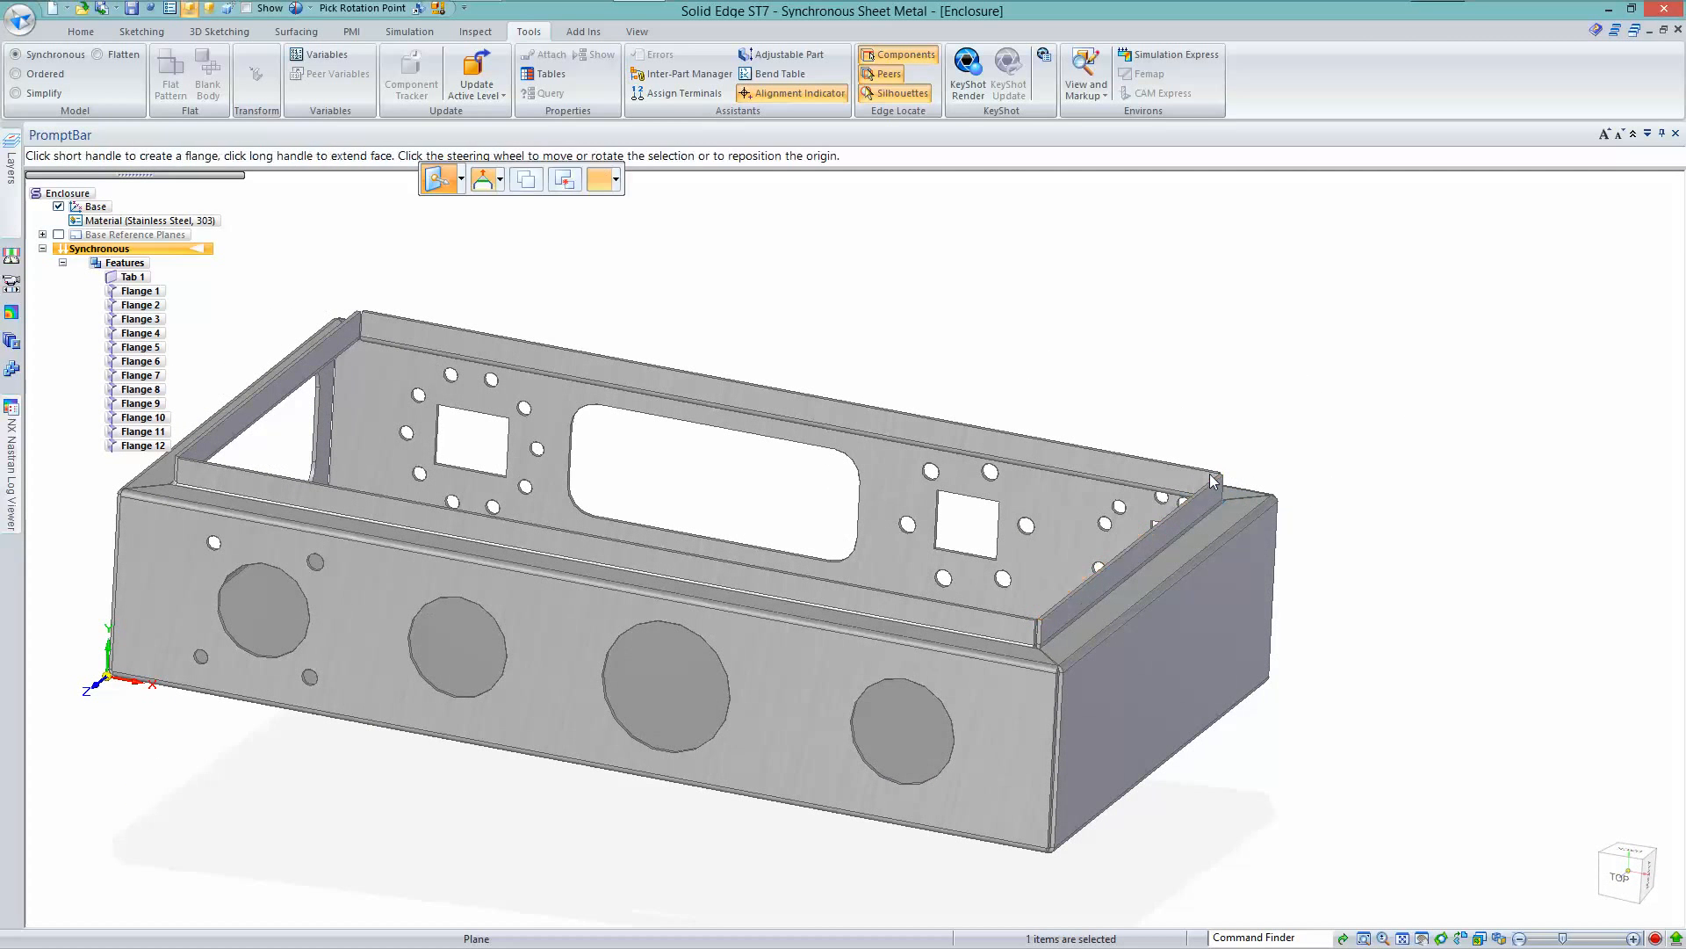
pyautogui.click(1211, 452)
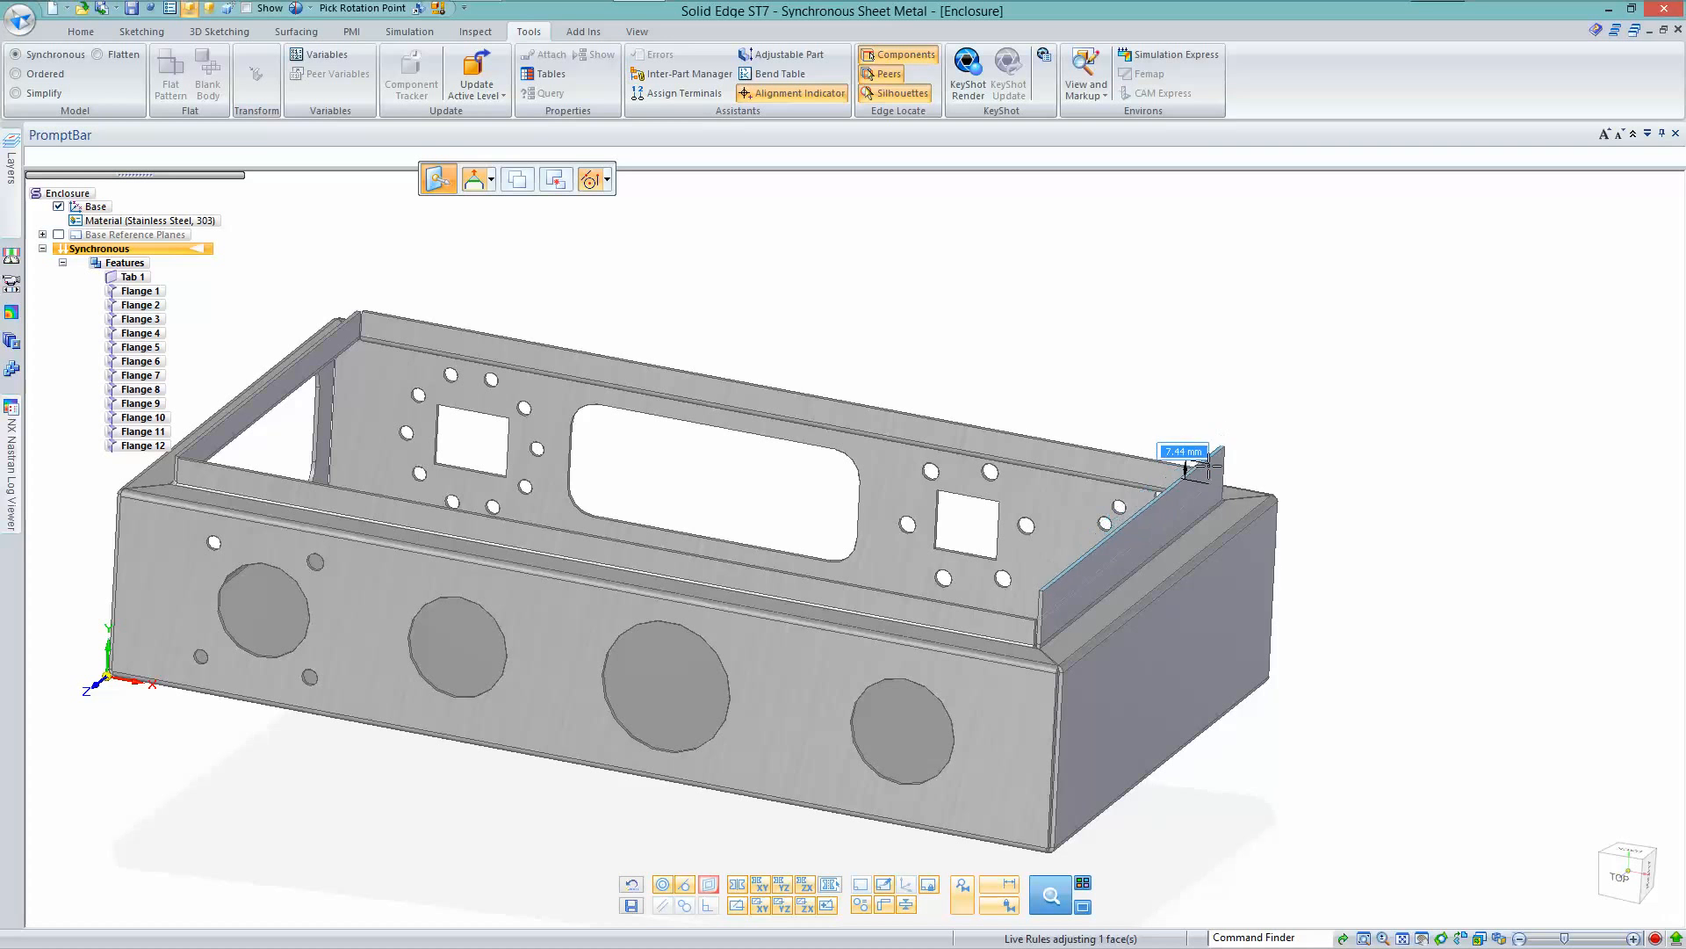
pyautogui.press('c')
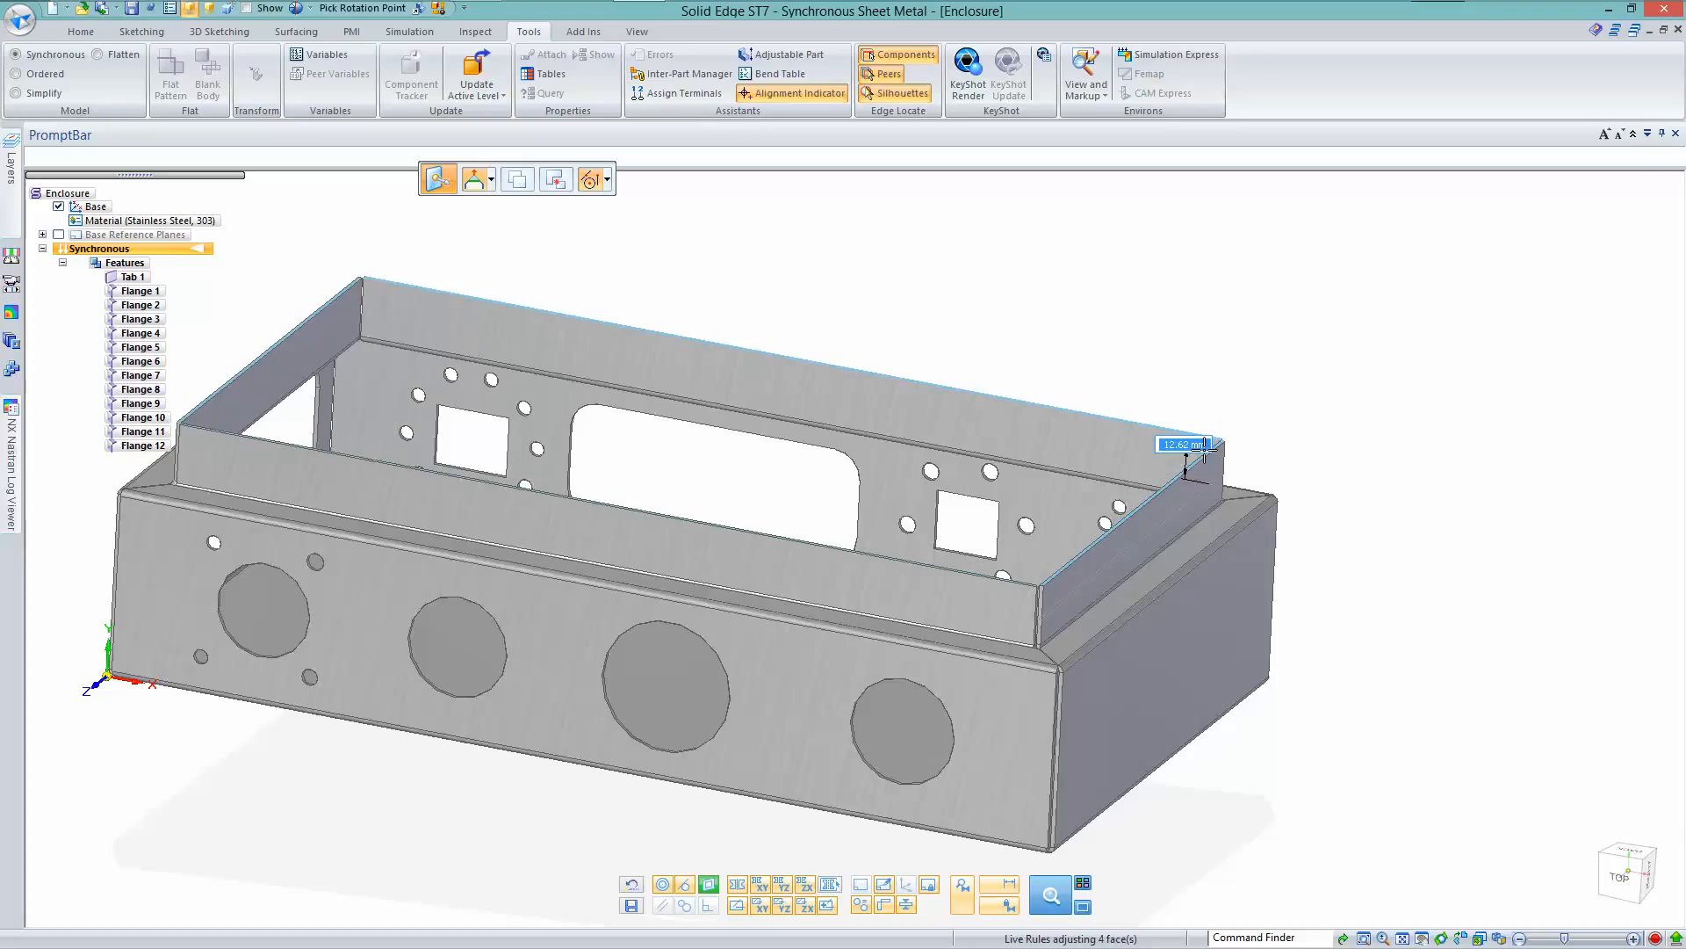
pyautogui.press('c')
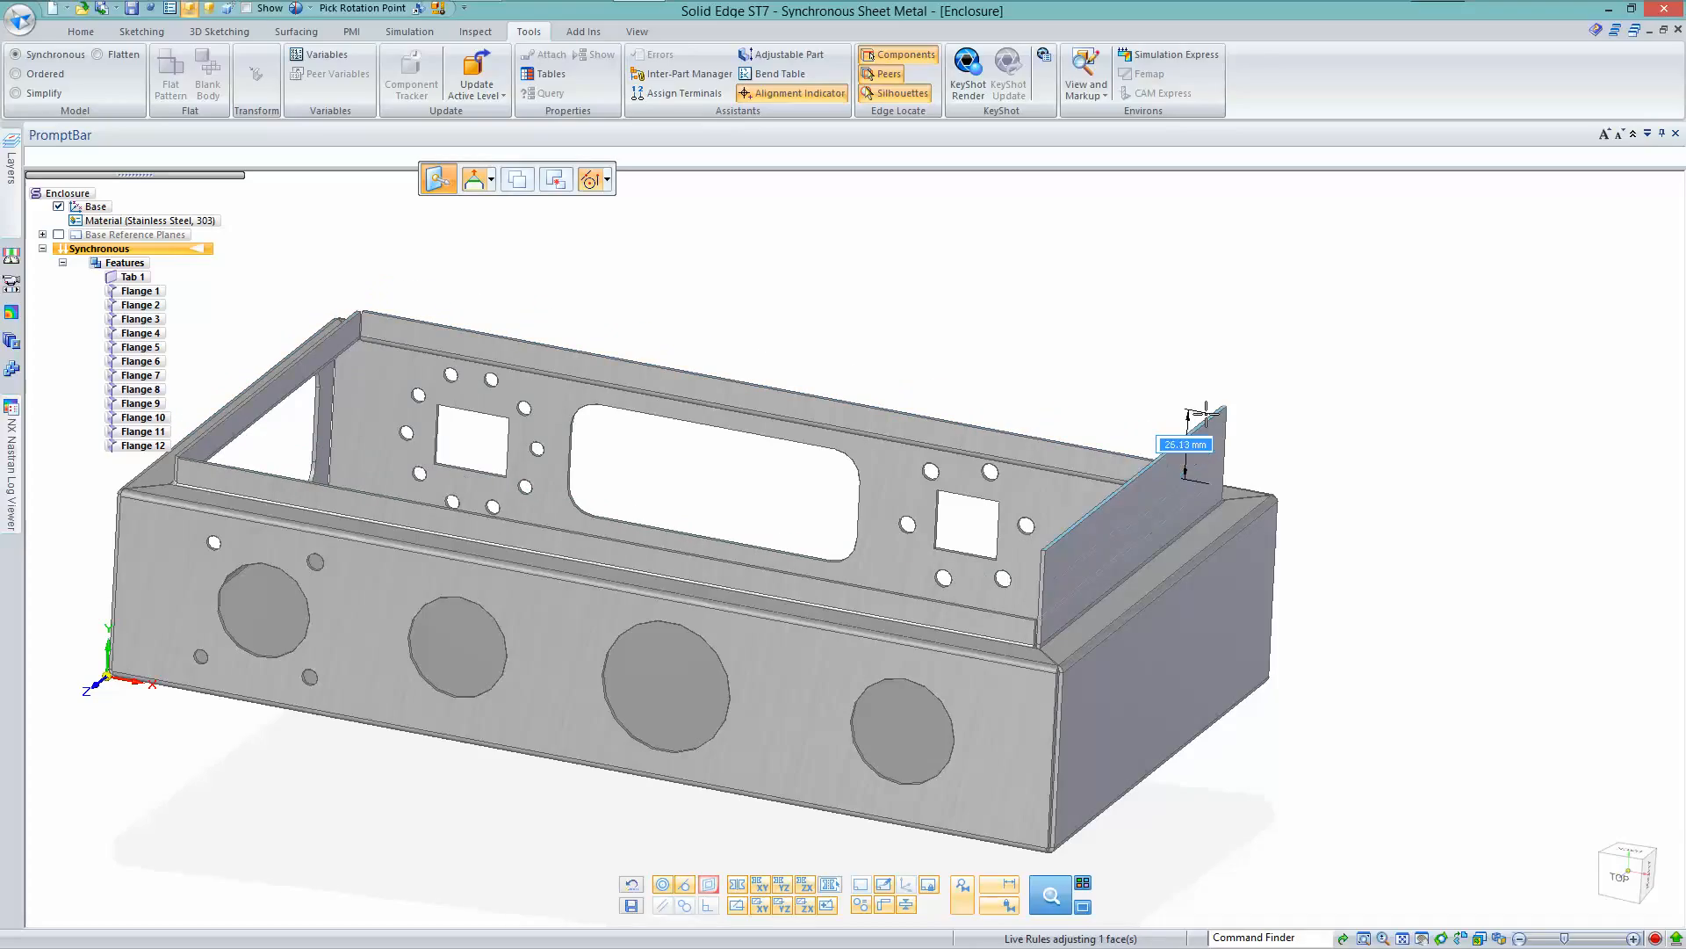
pyautogui.click(714, 887)
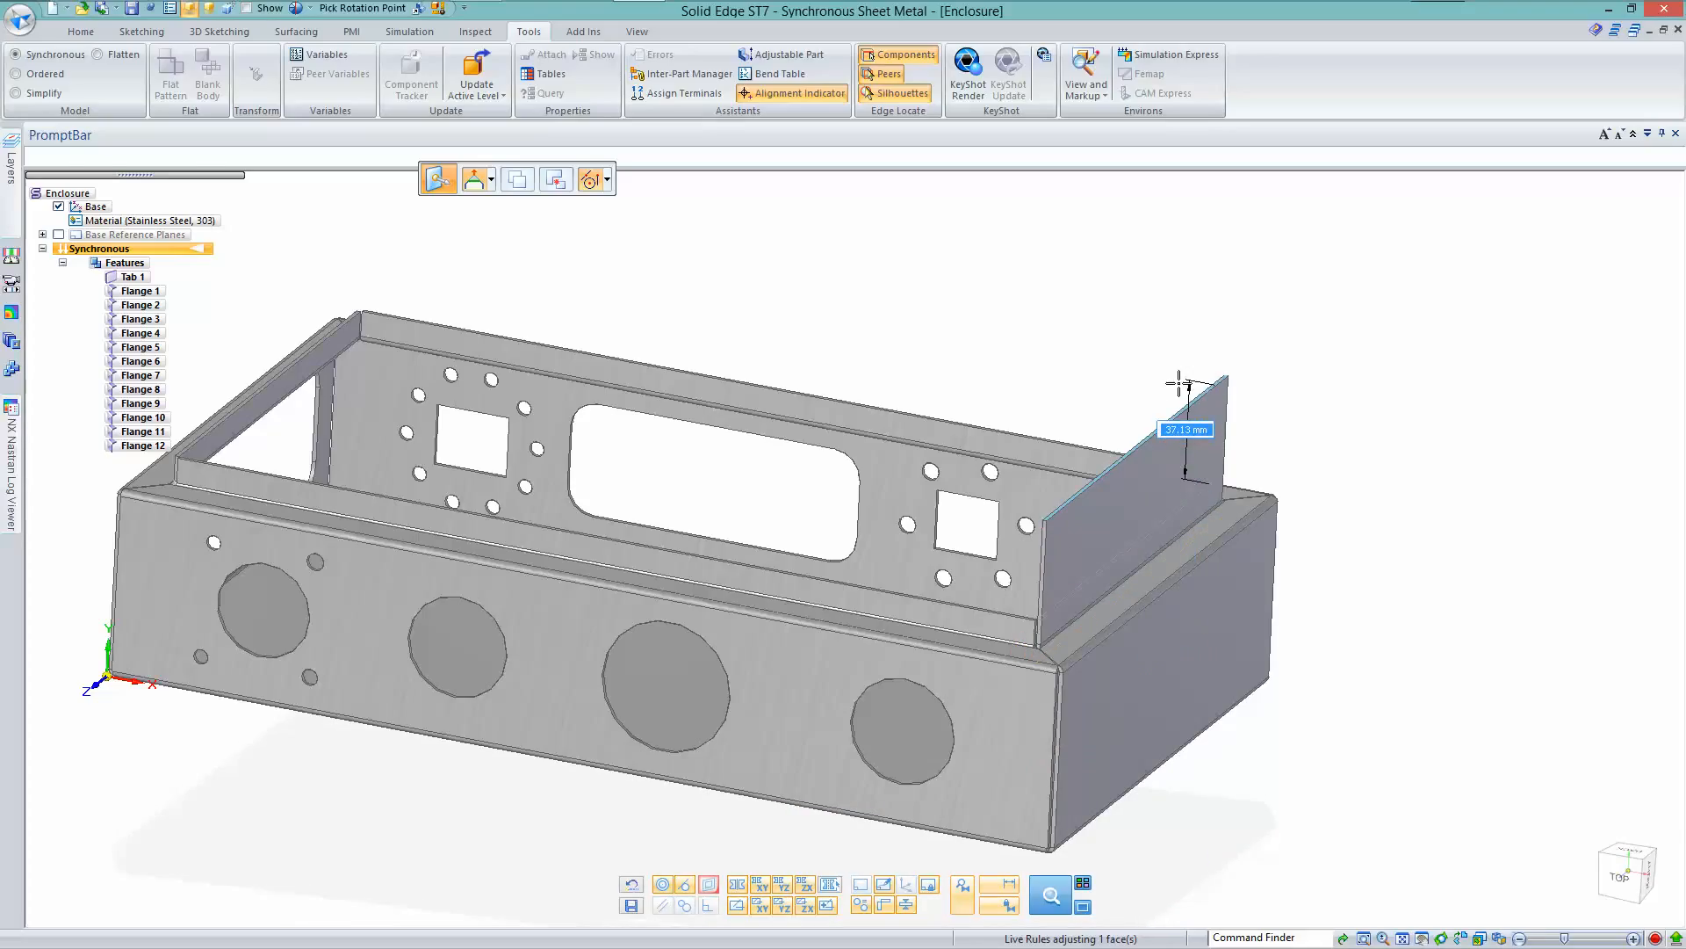
pyautogui.write('c')
pyautogui.write('2')
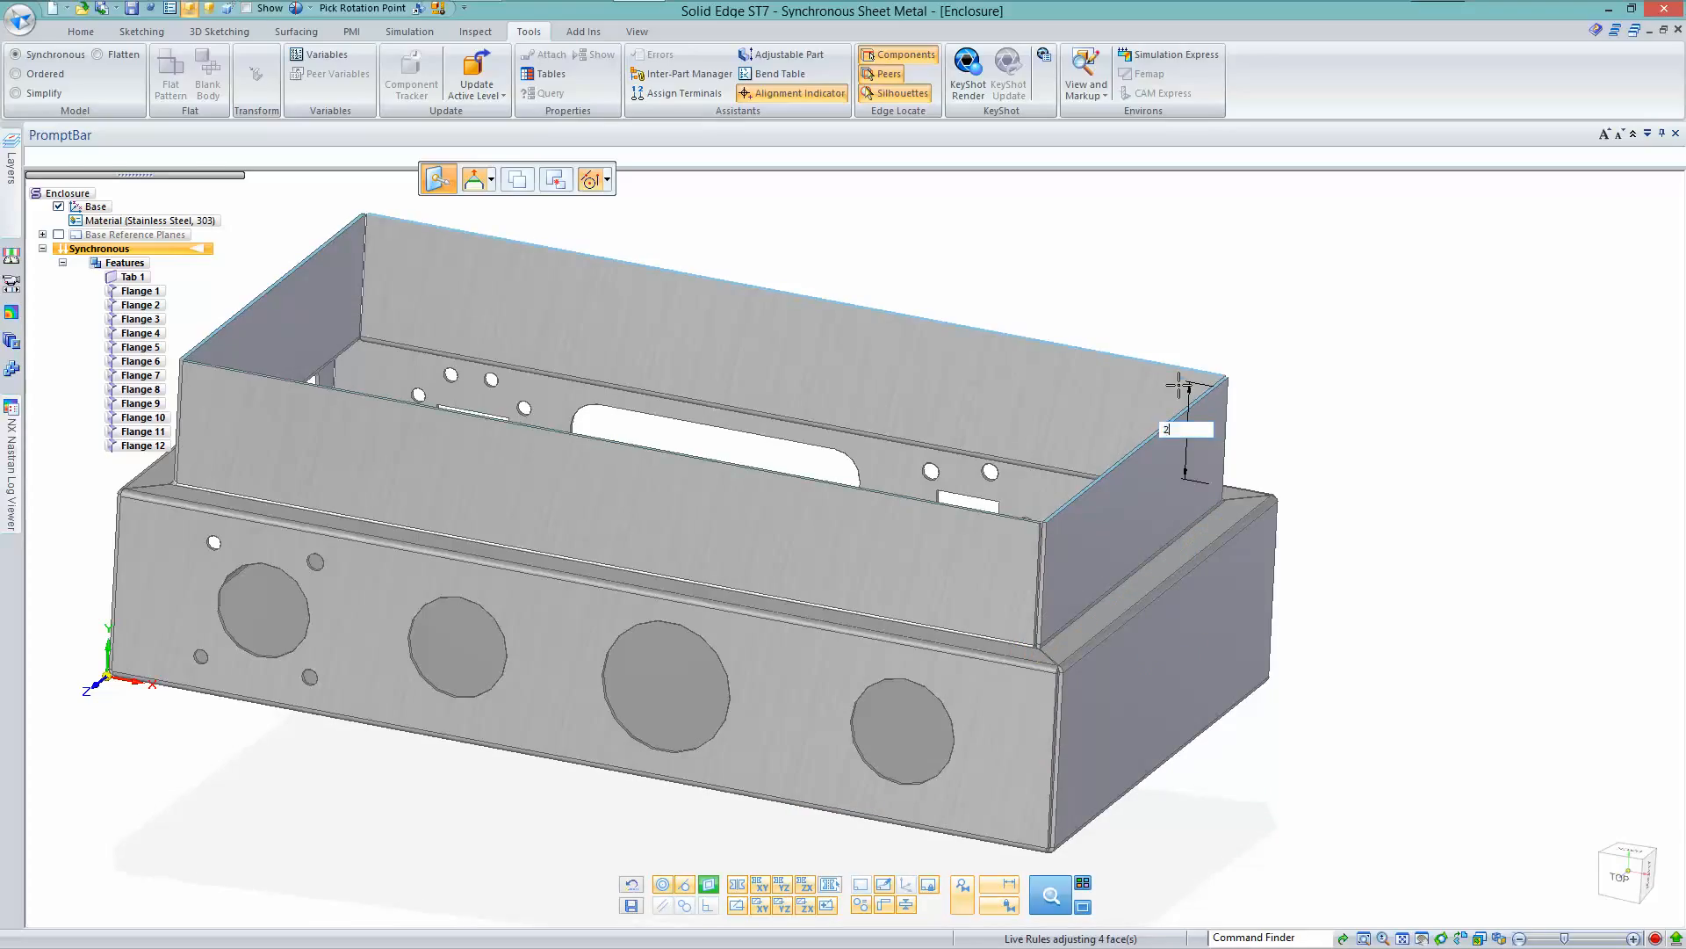
pyautogui.press('Return')
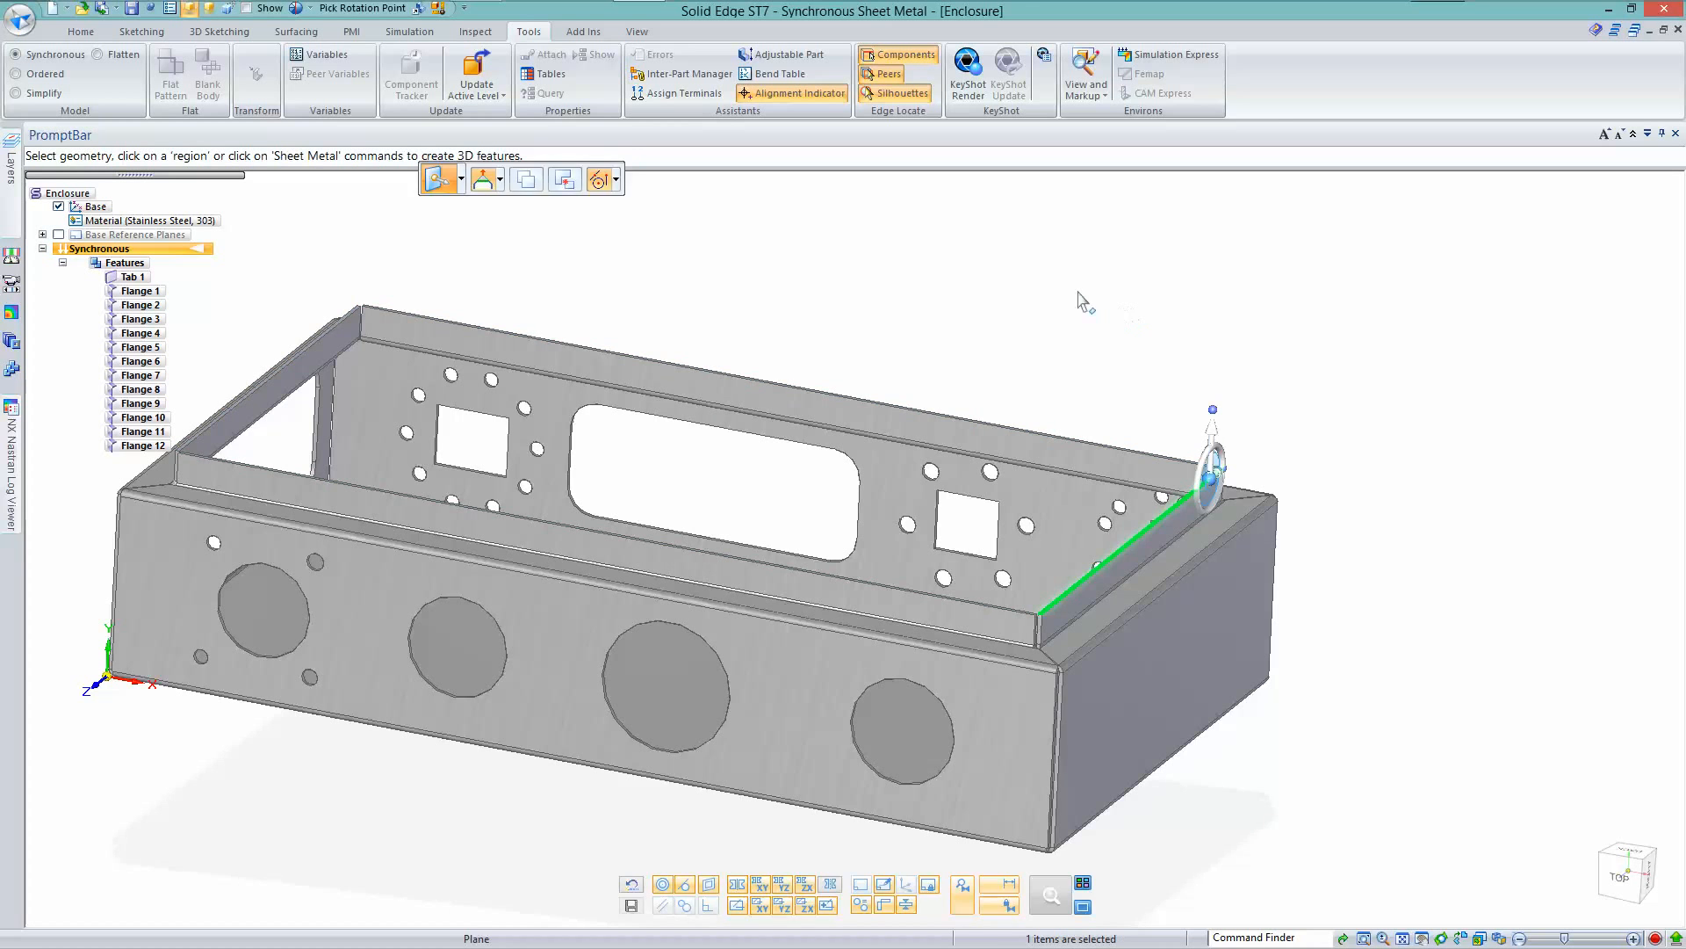
pyautogui.click(1083, 301)
# Set the diameter of the large round cutout nearest the moved end wall, on the long front wall, to 40 mm
pyautogui.moveTo(1083, 300); pyautogui.dragTo(1129, 689, button='middle')
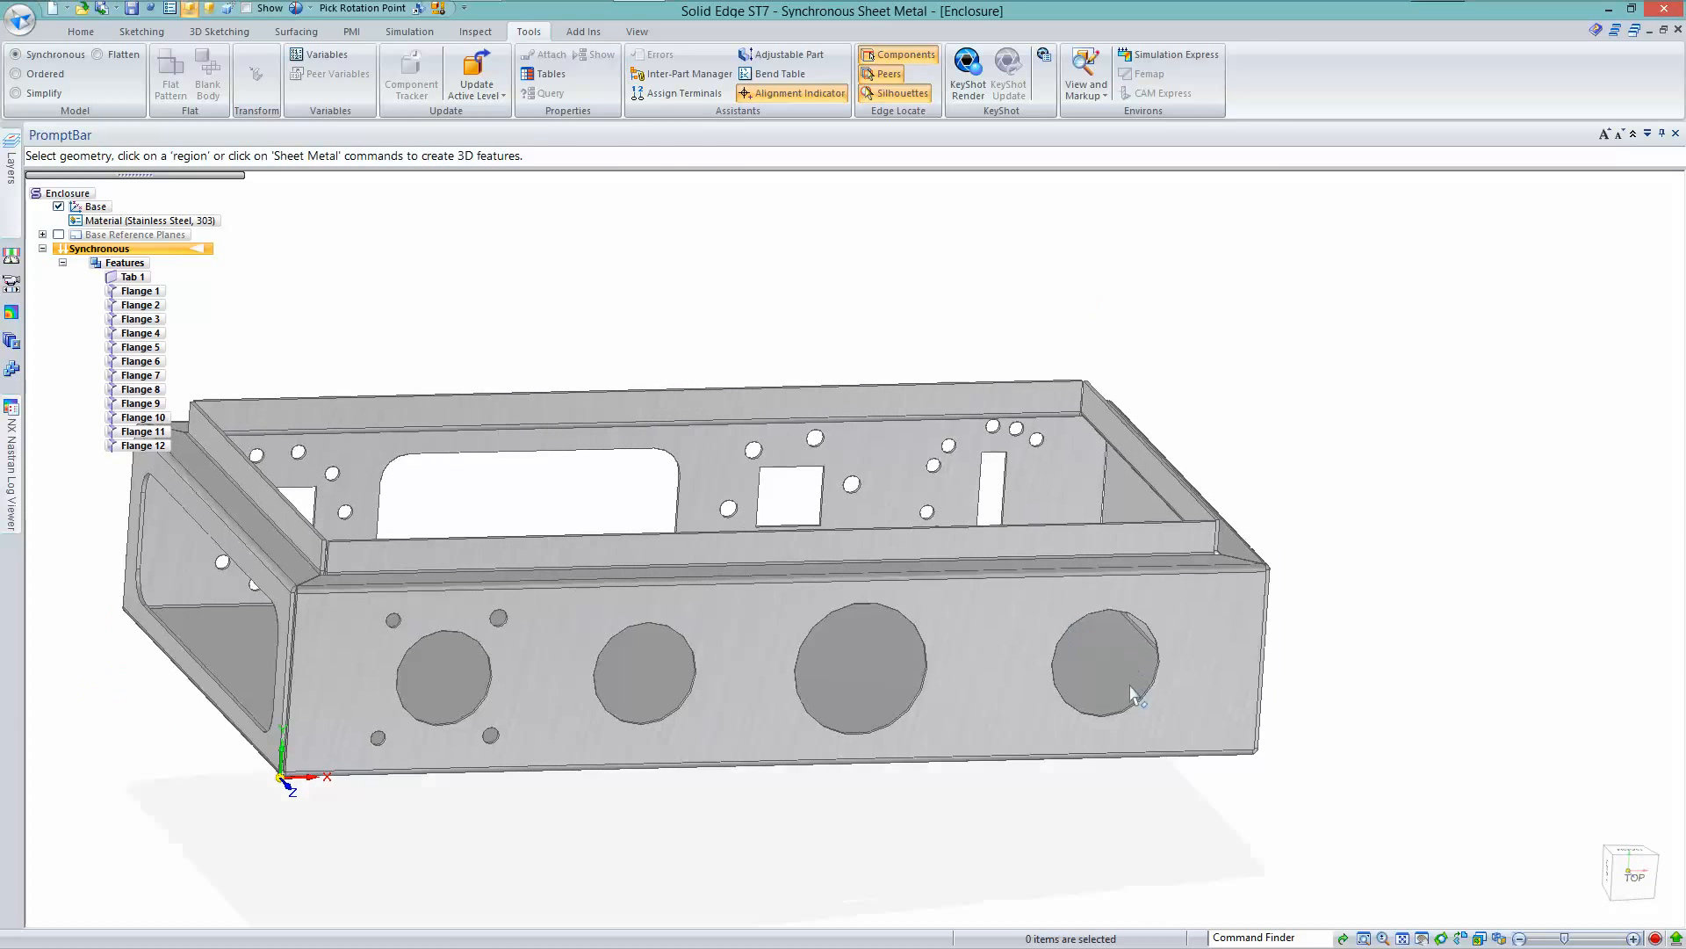
pyautogui.click(1132, 711)
pyautogui.moveTo(1279, 790); pyautogui.dragTo(1086, 544, button='middle')
pyautogui.click(1049, 506)
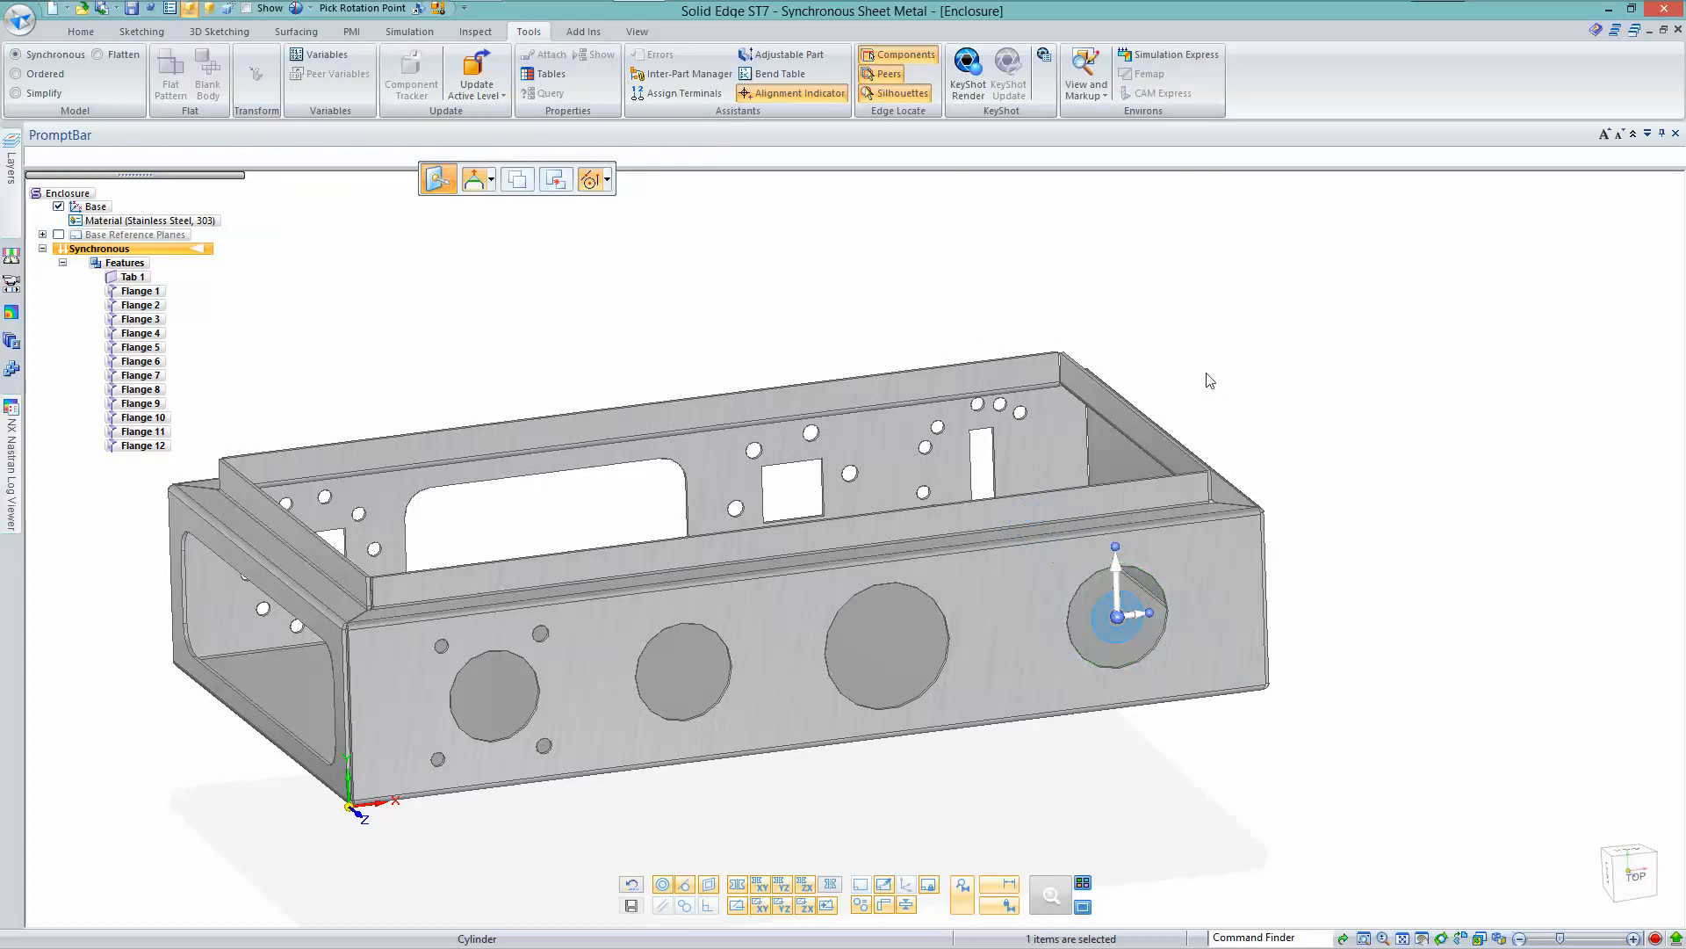
pyautogui.write('40')
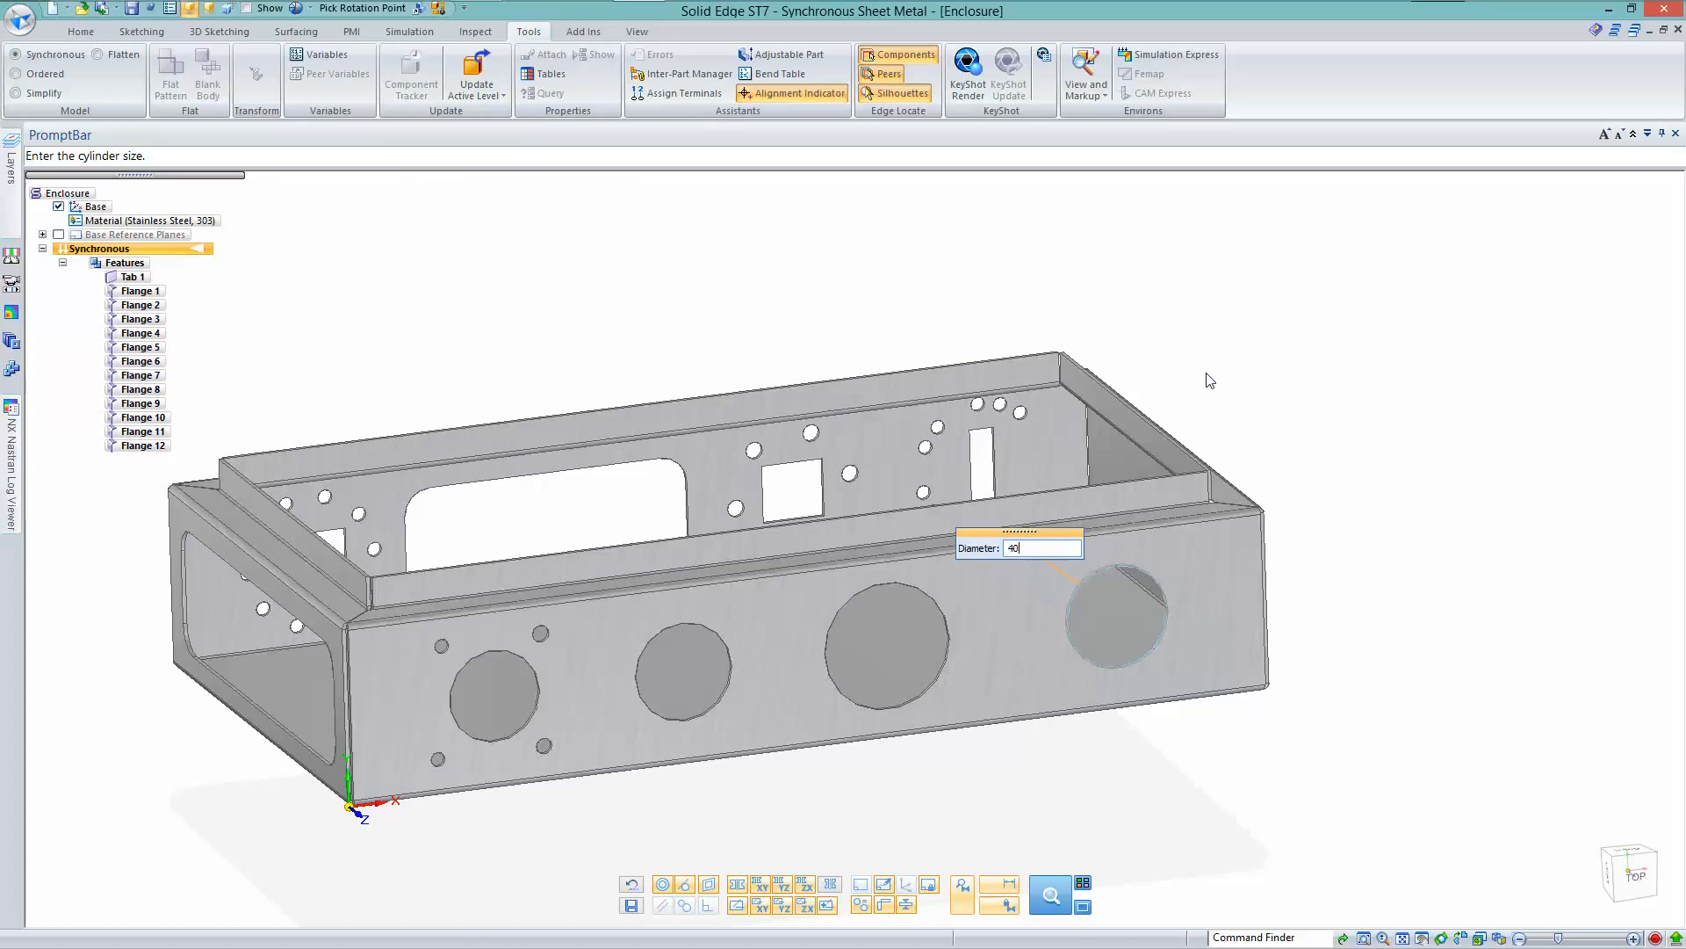
pyautogui.press('Return')
pyautogui.click(1206, 374)
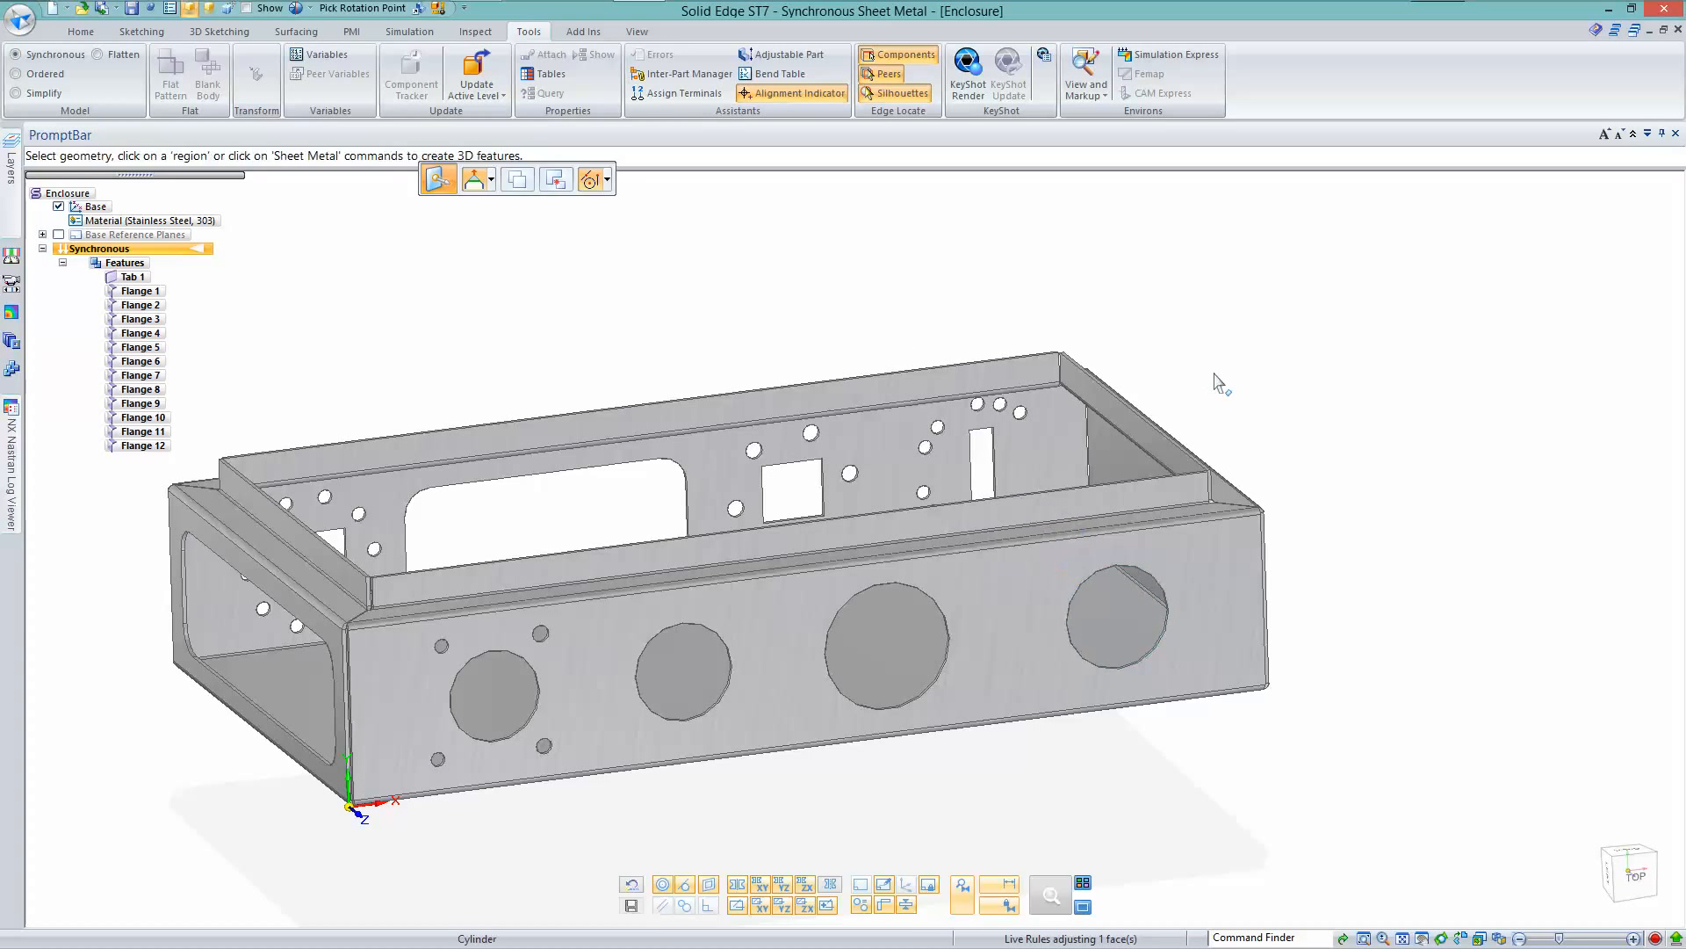
pyautogui.click(1215, 375)
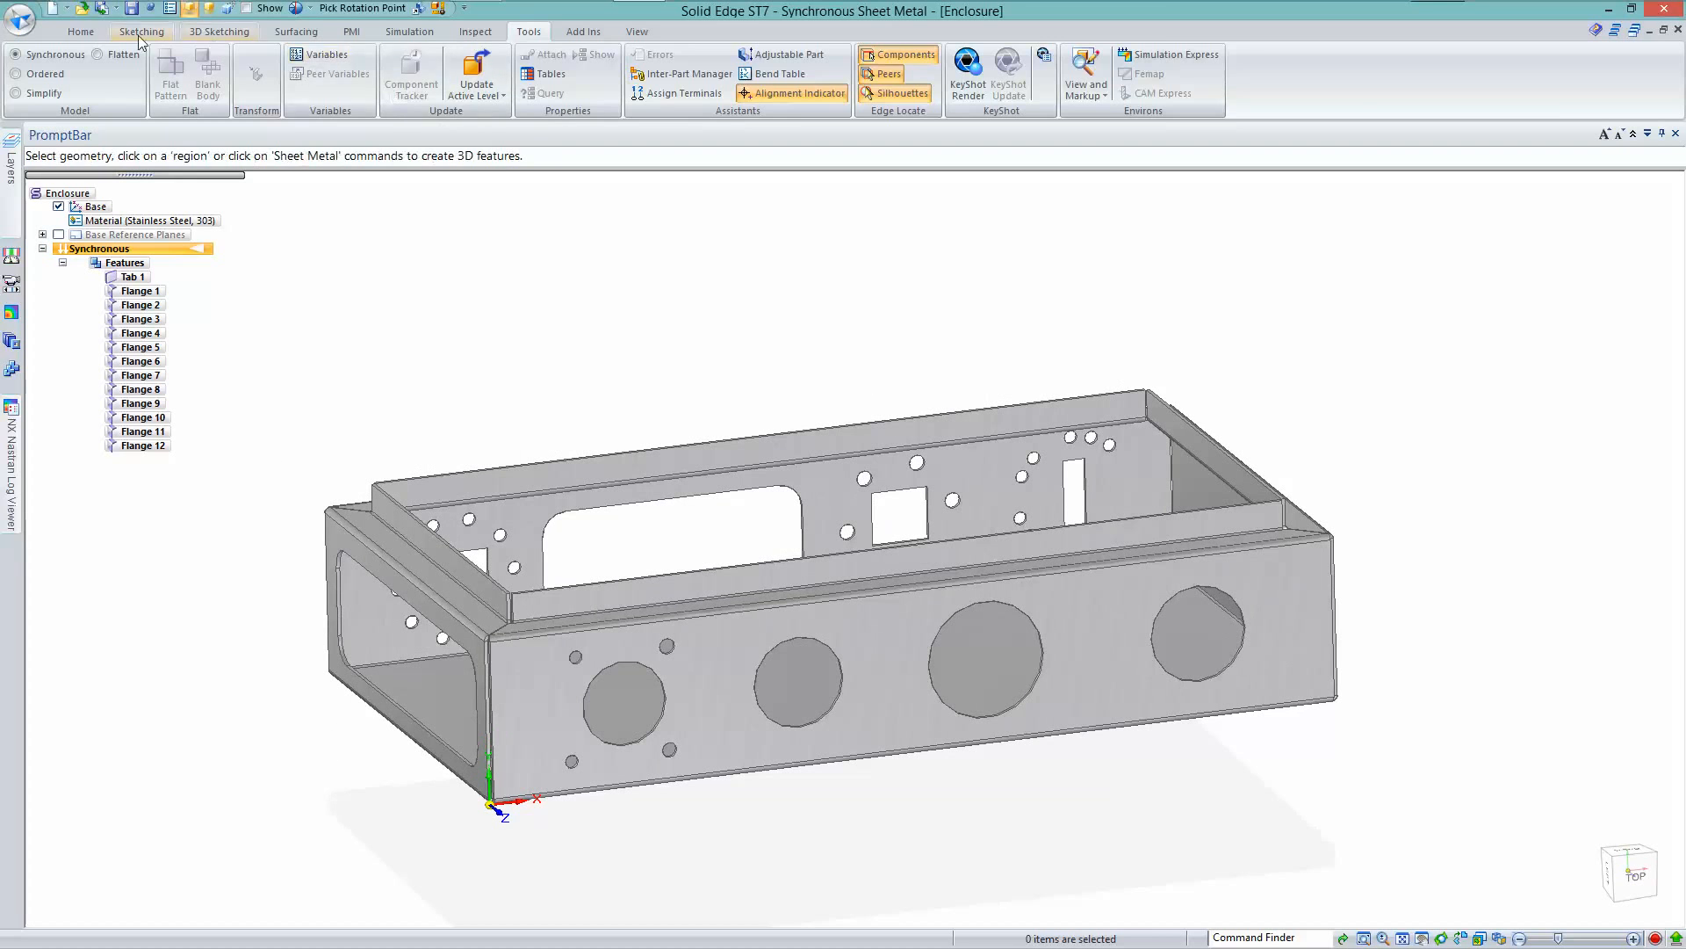
# Run hole recognition on the enclosure and accept all the detected simple holes as hole features
pyautogui.click(80, 33)
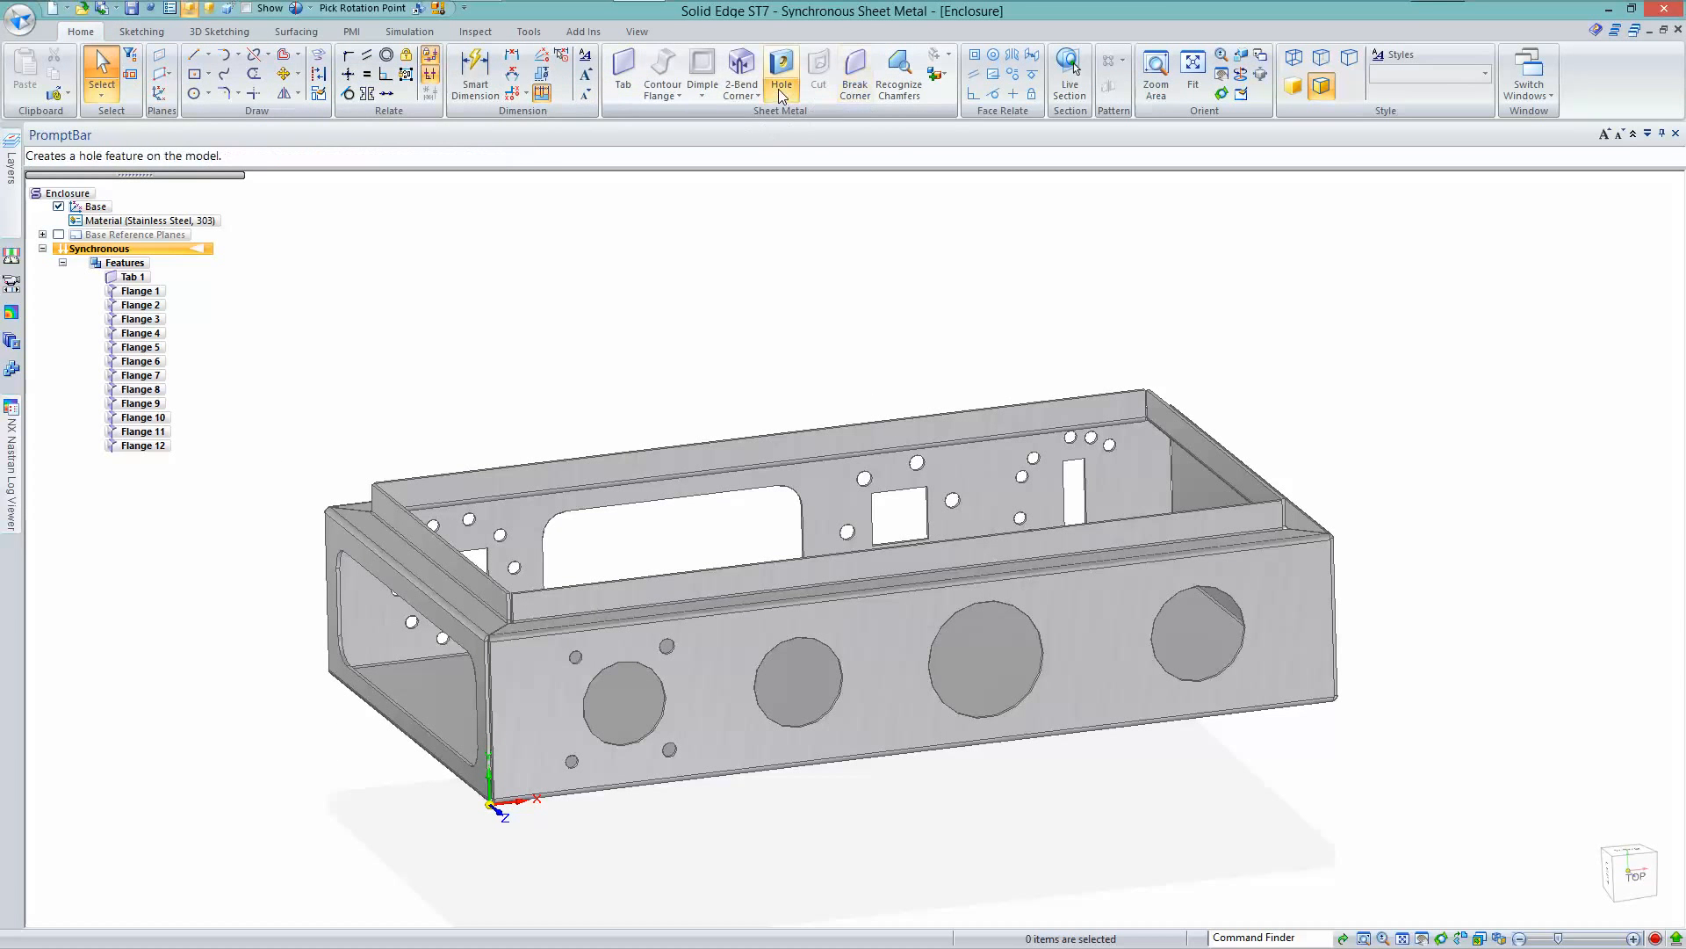
pyautogui.click(780, 95)
pyautogui.click(824, 174)
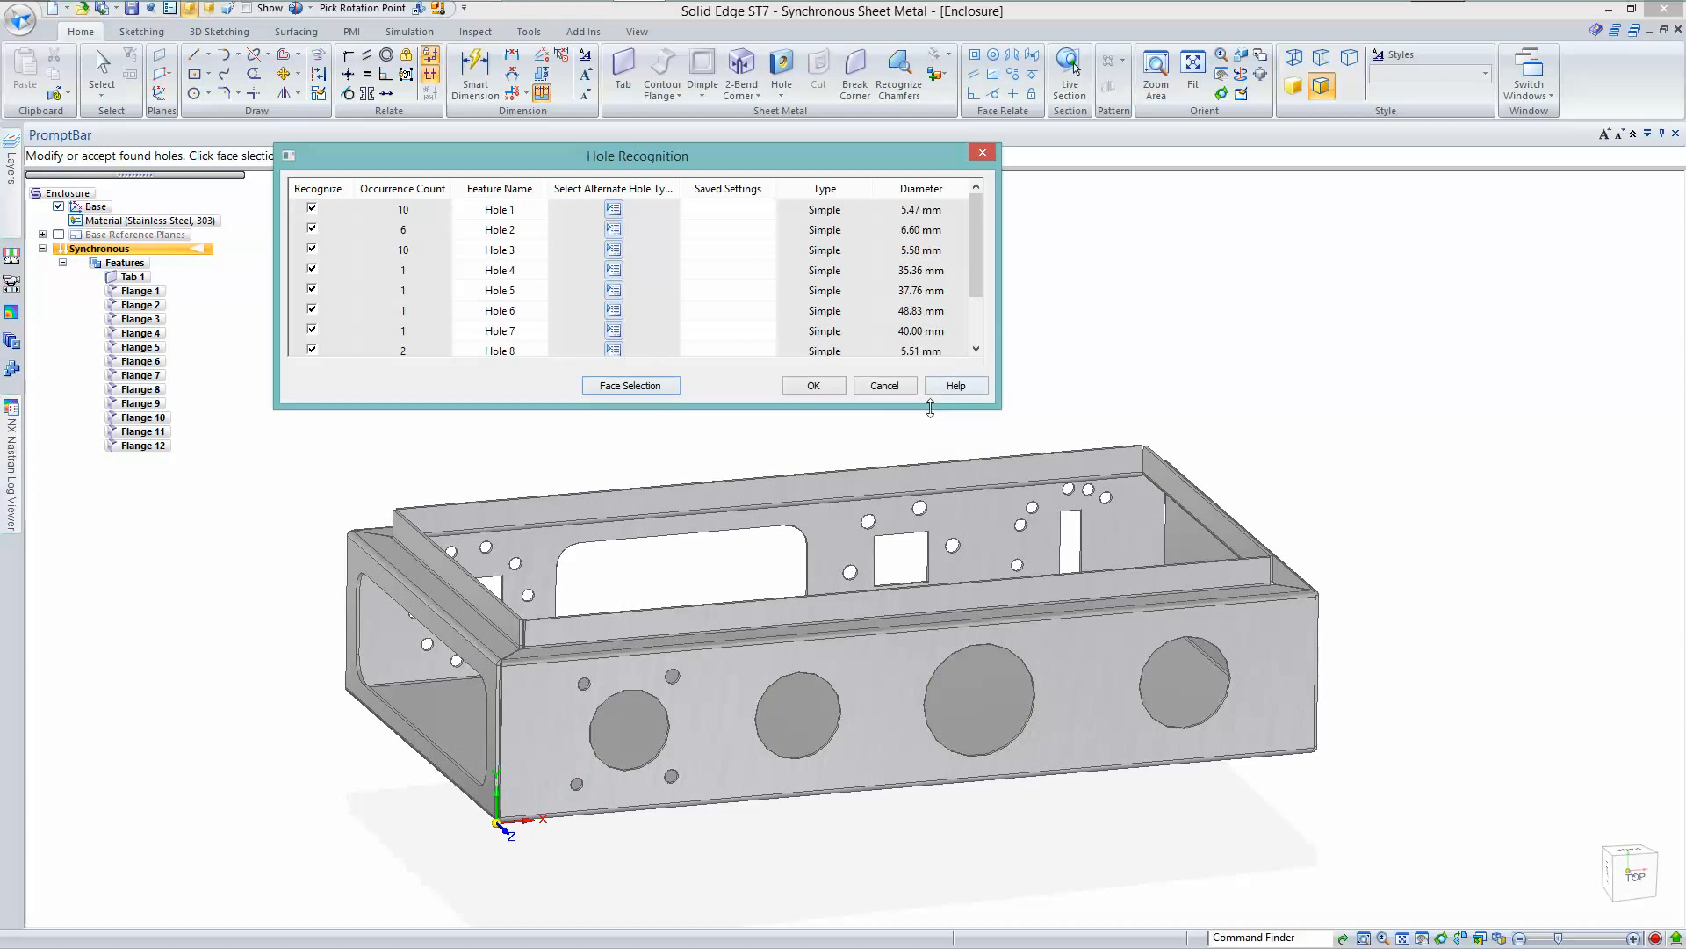
pyautogui.moveTo(931, 409); pyautogui.dragTo(925, 470)
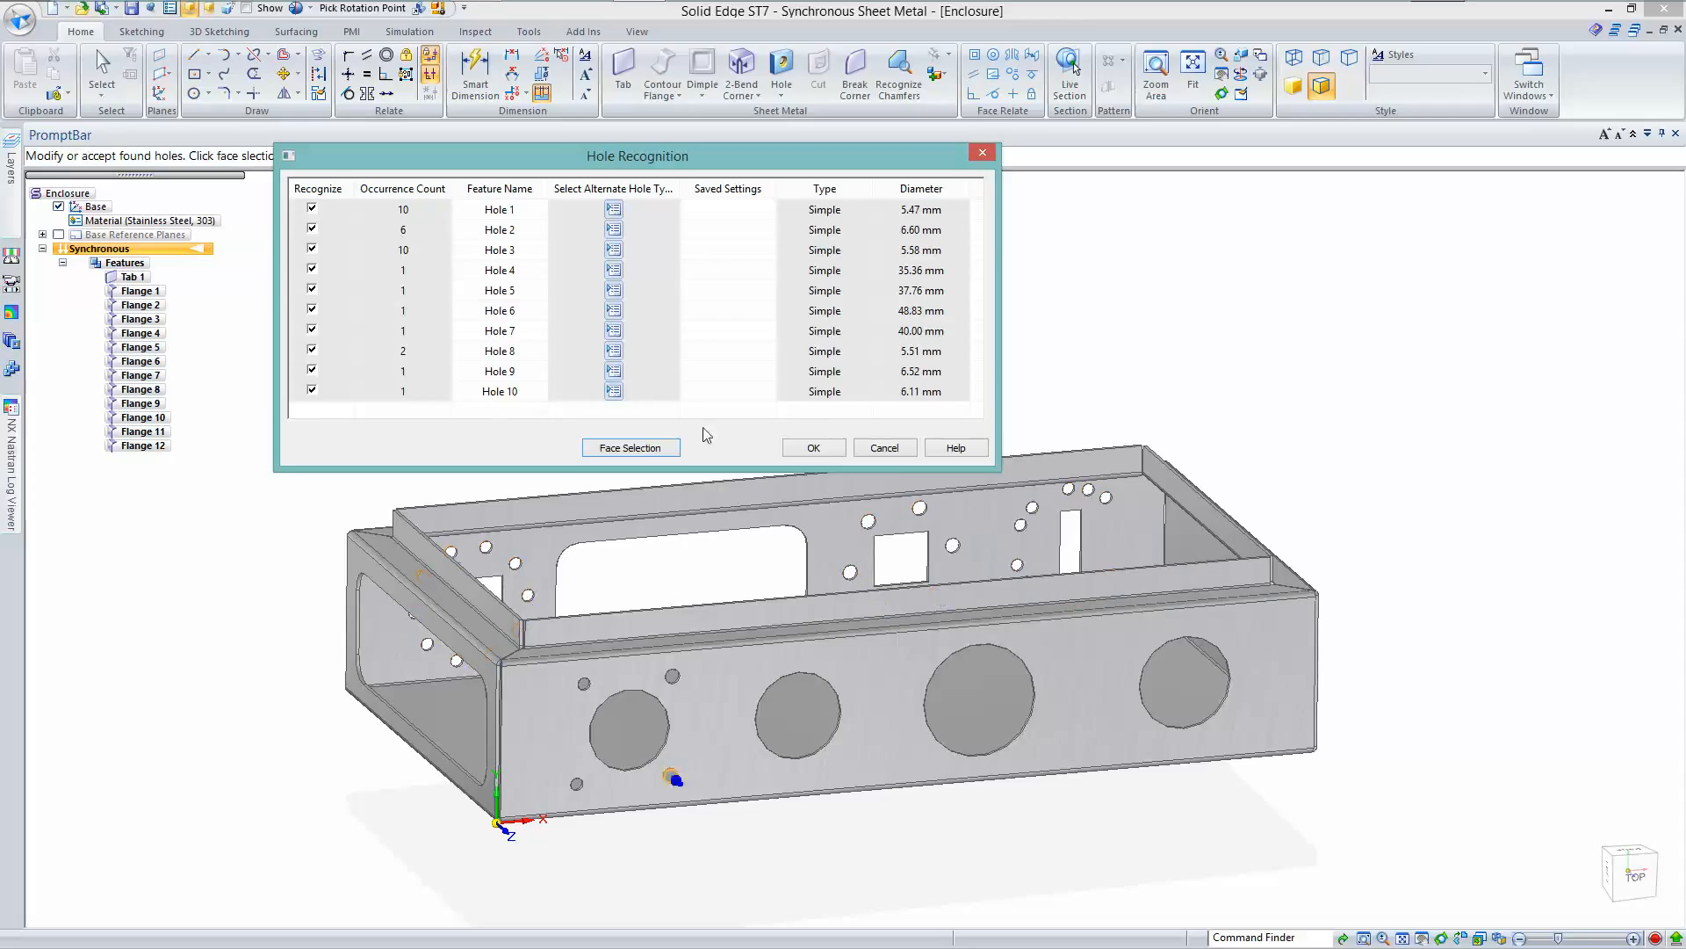
pyautogui.click(813, 447)
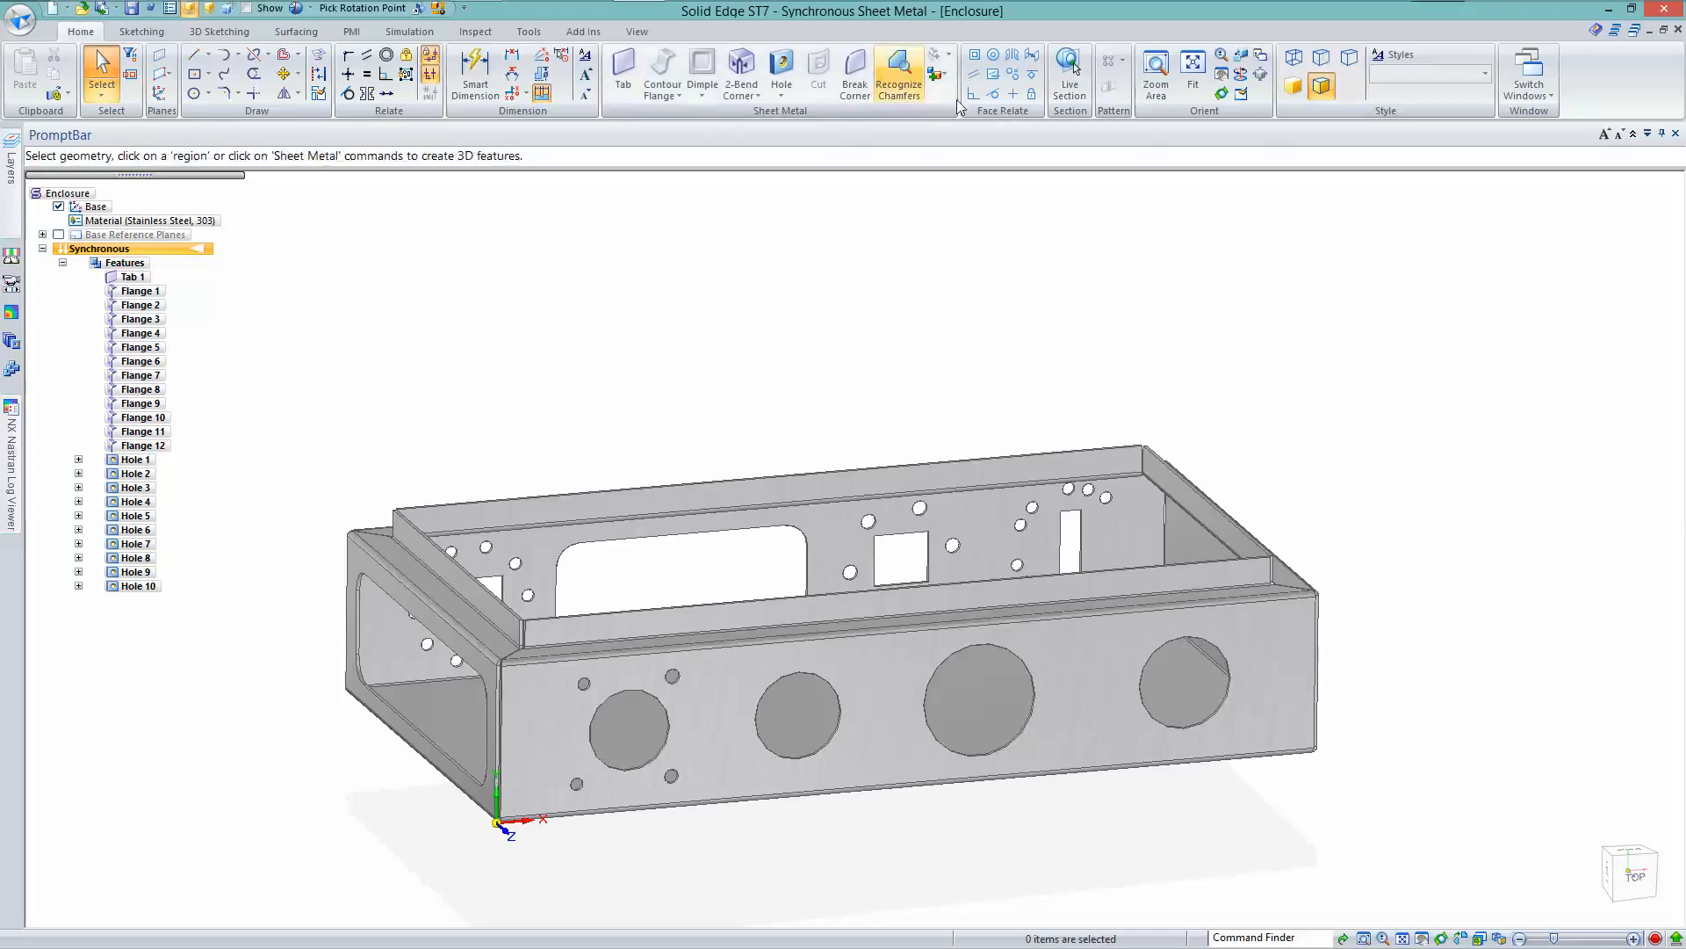
# Recognize hole patterns among the rear wall's holes and accept Pattern 1, Pattern 2 and Pattern 3 as circular patterns
pyautogui.click(1121, 60)
pyautogui.click(1141, 161)
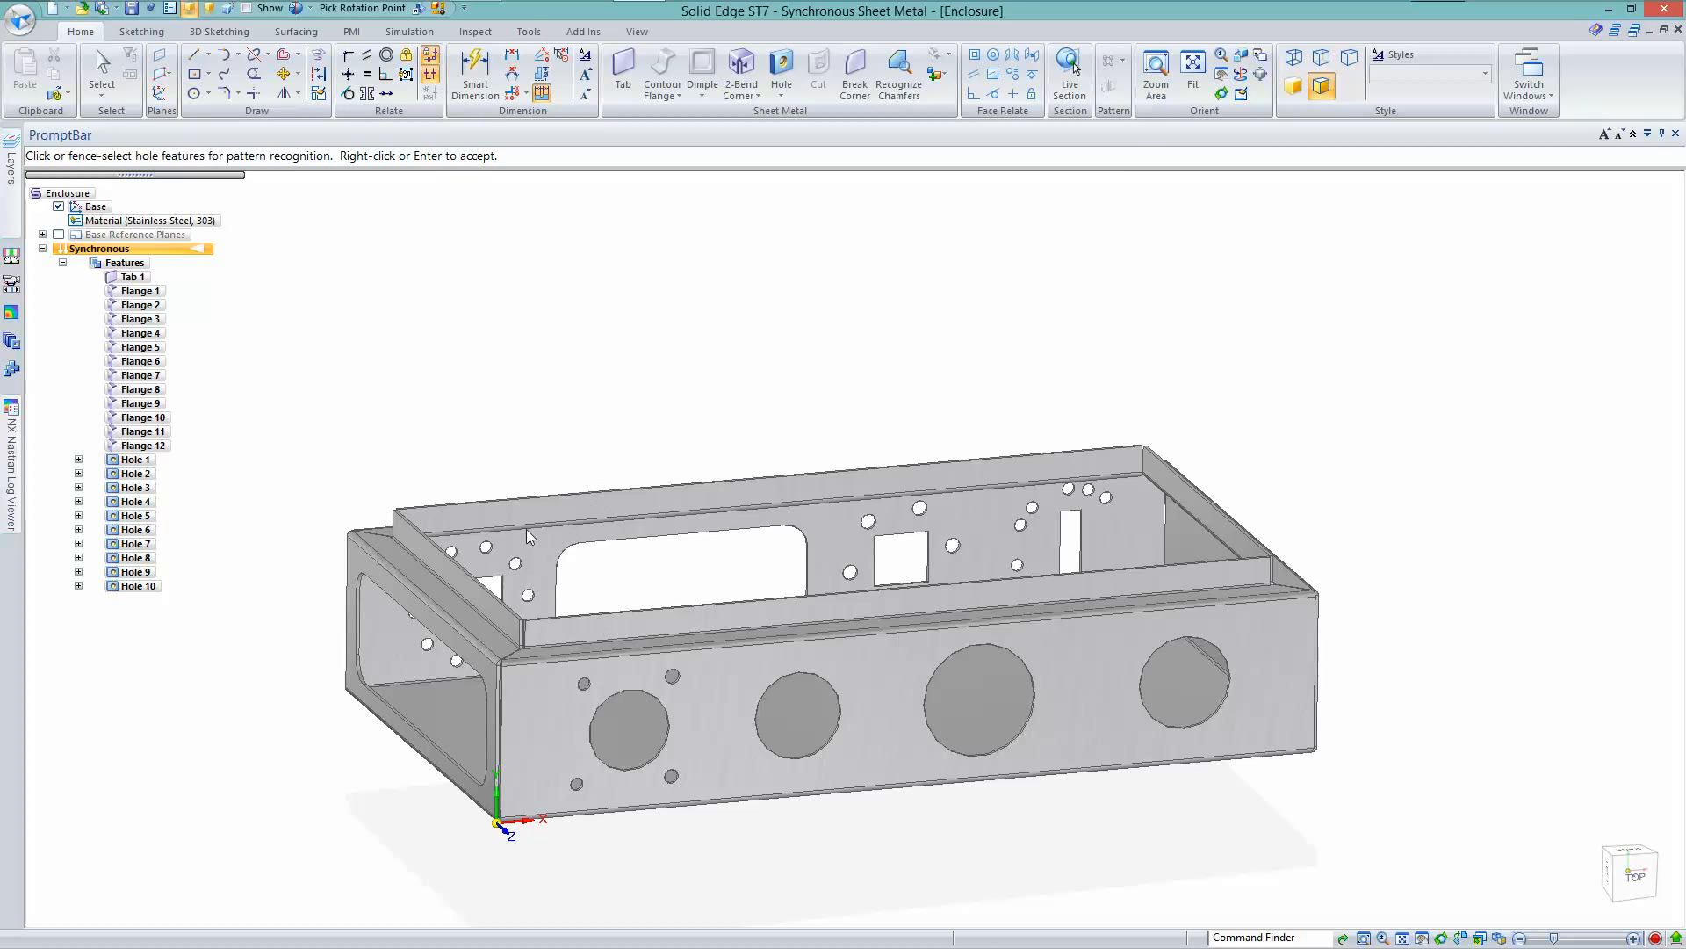
pyautogui.moveTo(815, 393); pyautogui.dragTo(302, 314, button='middle')
pyautogui.moveTo(298, 306); pyautogui.dragTo(1336, 604)
pyautogui.rightClick(870, 322)
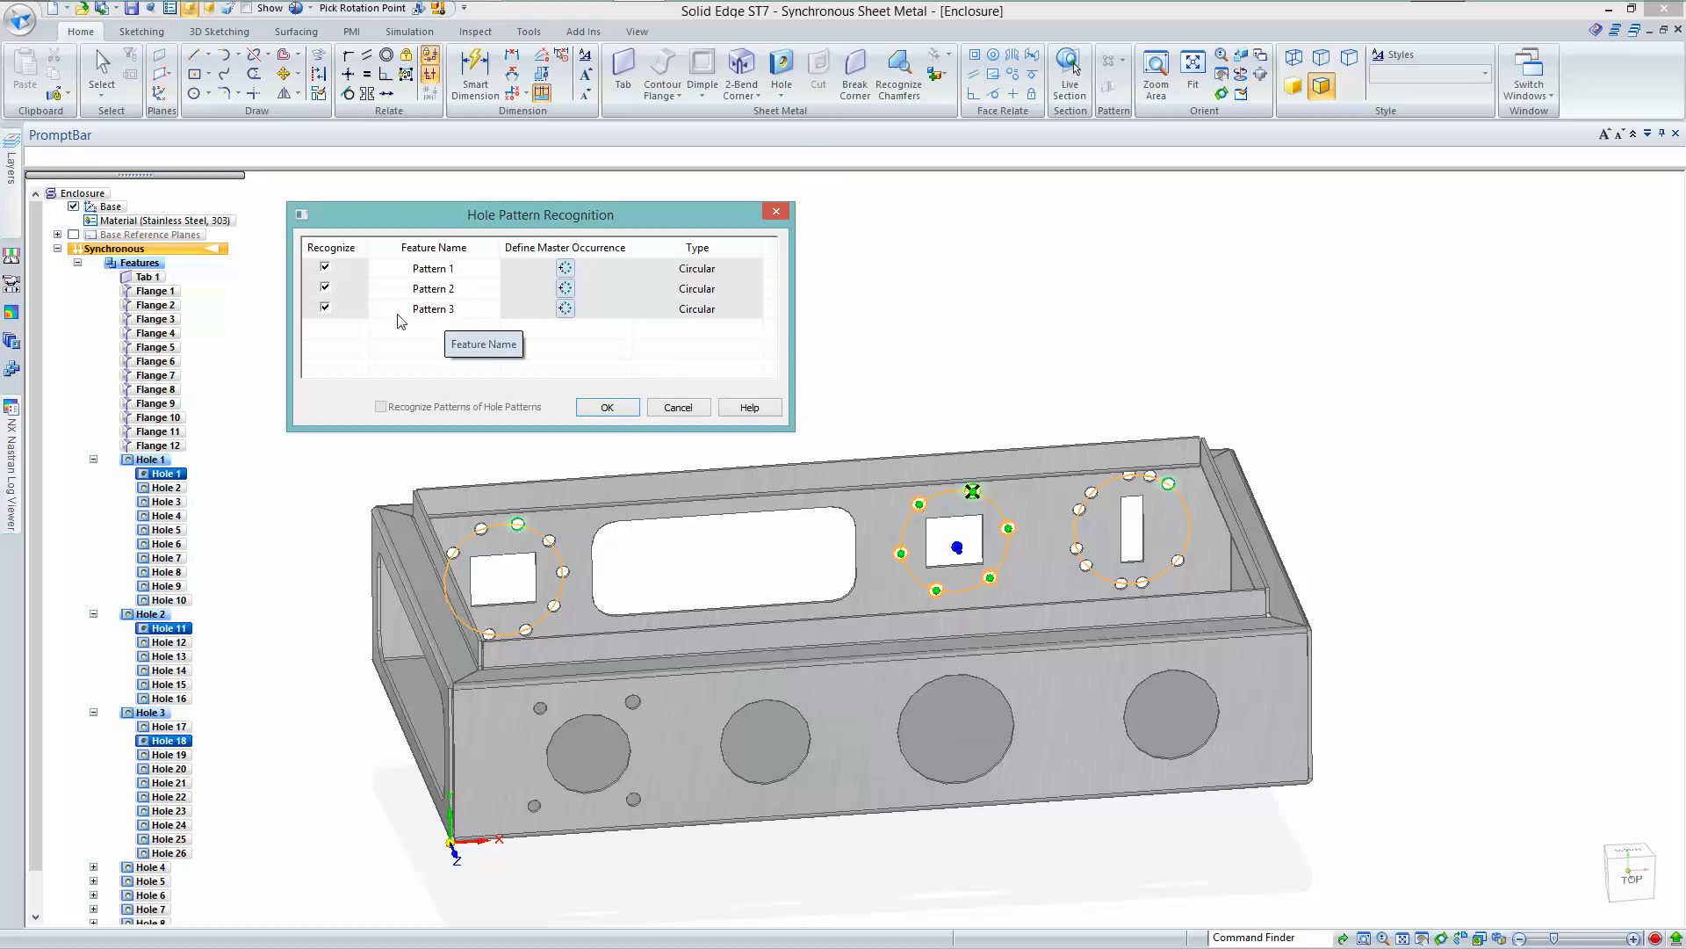
pyautogui.click(326, 309)
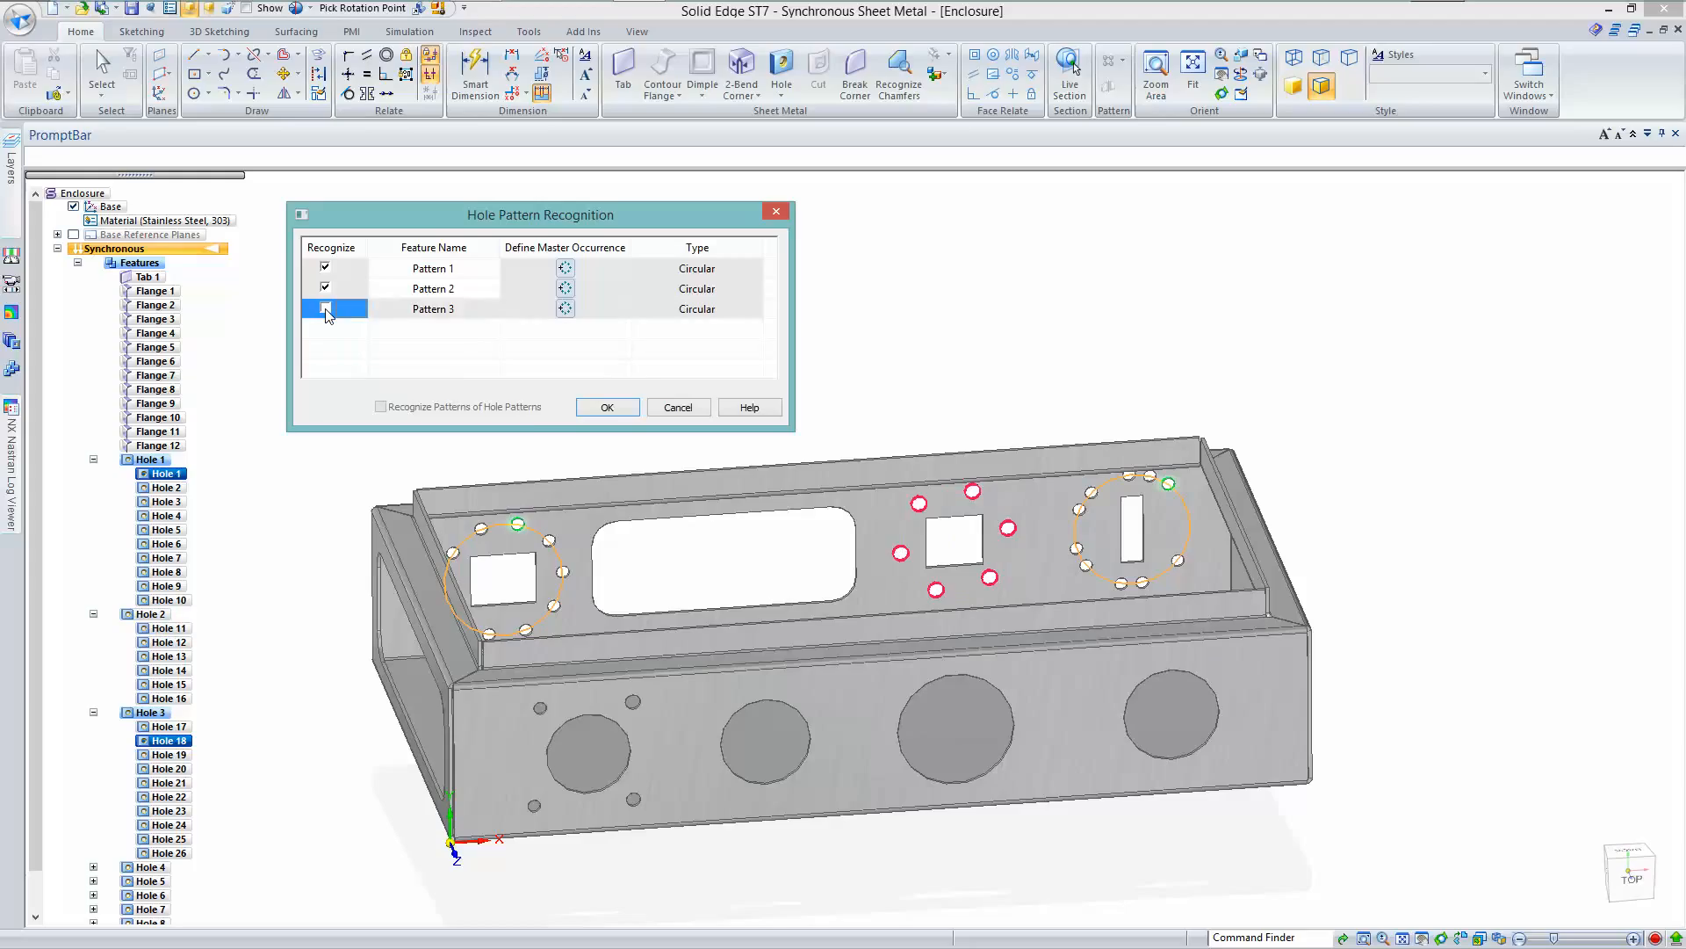
pyautogui.click(326, 309)
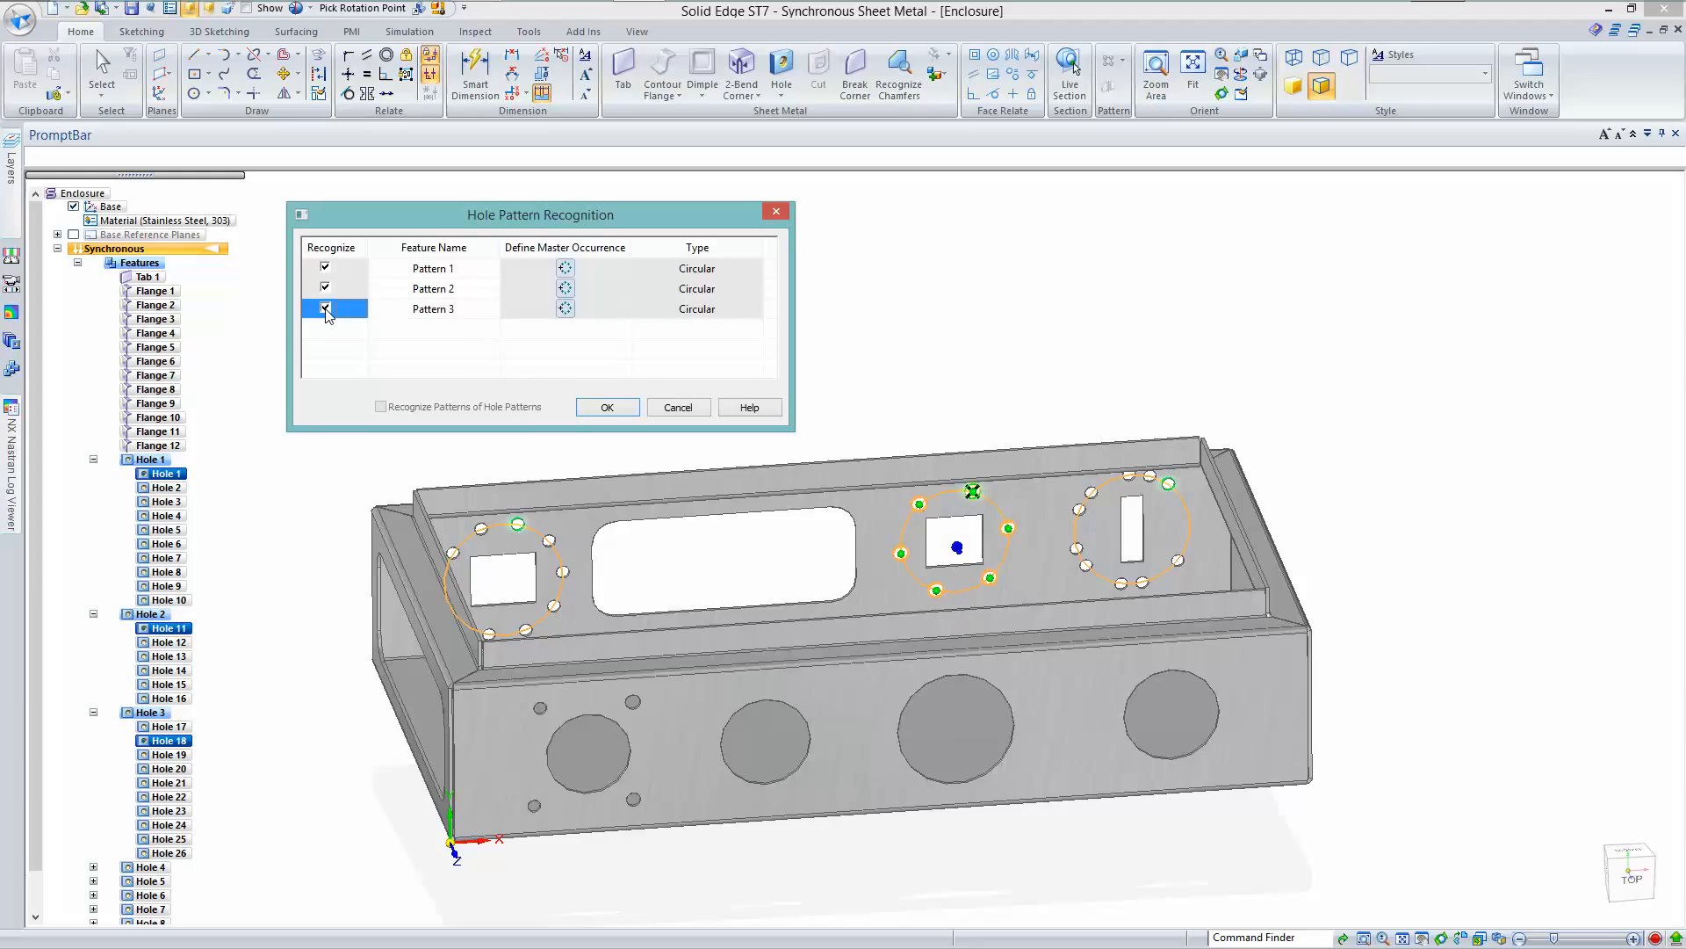
pyautogui.click(601, 408)
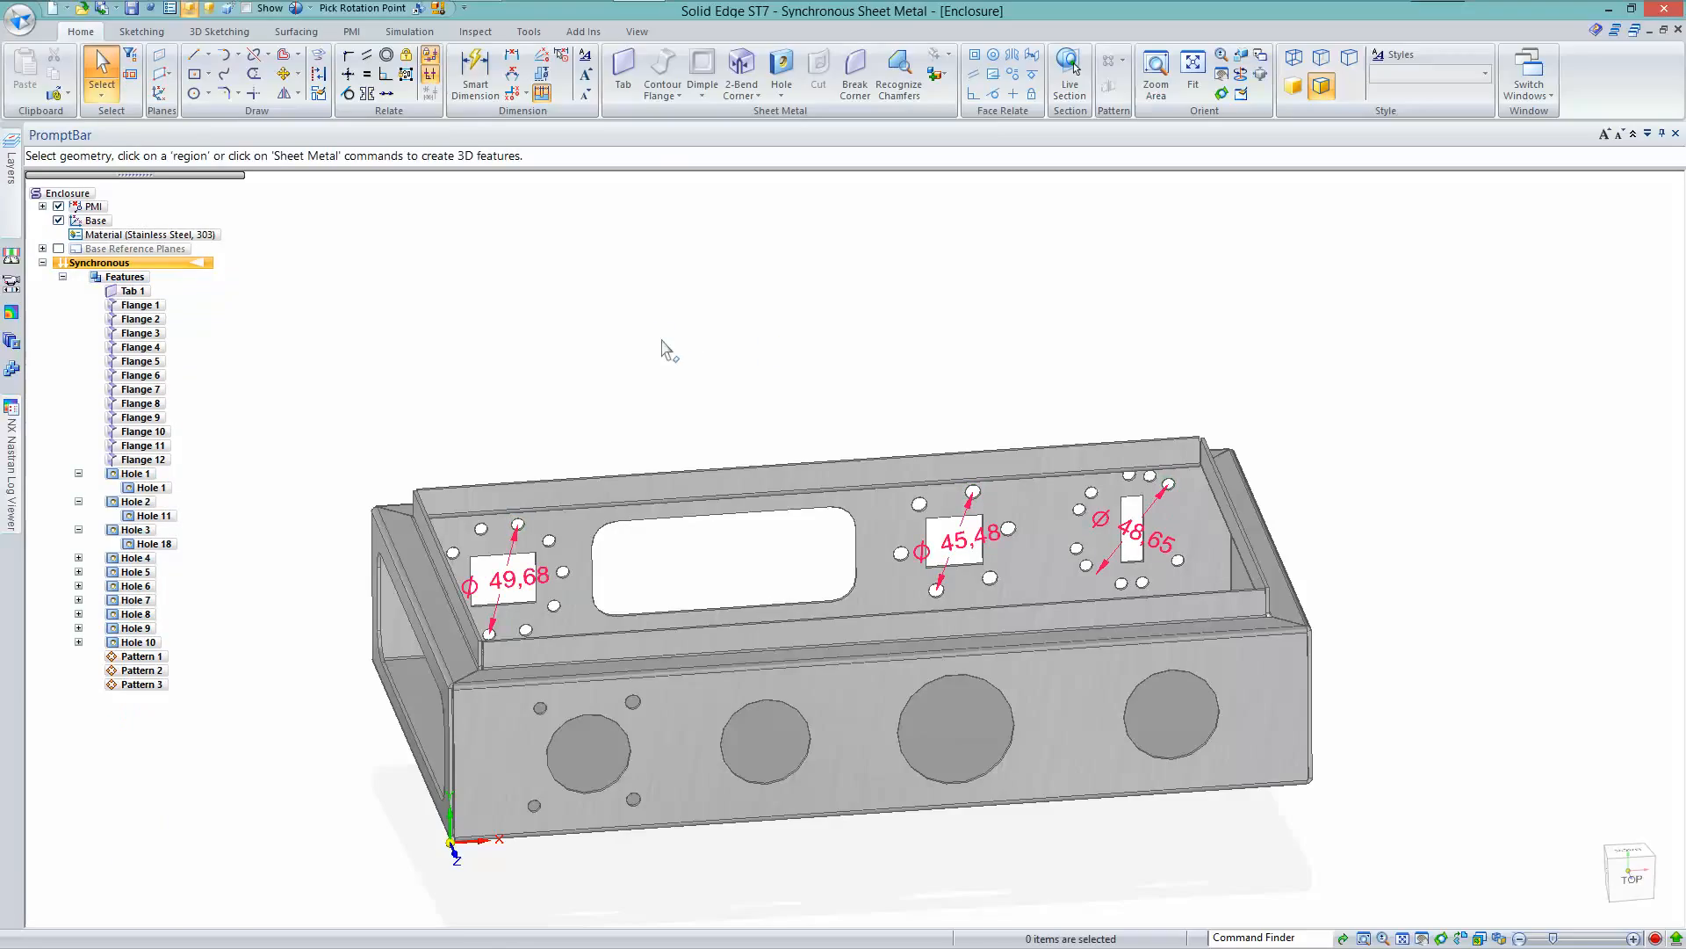
# Set the diameter of the circular hole pattern beside the large rounded window, around the 49.68 dimension, to 50 mm
pyautogui.click(516, 580)
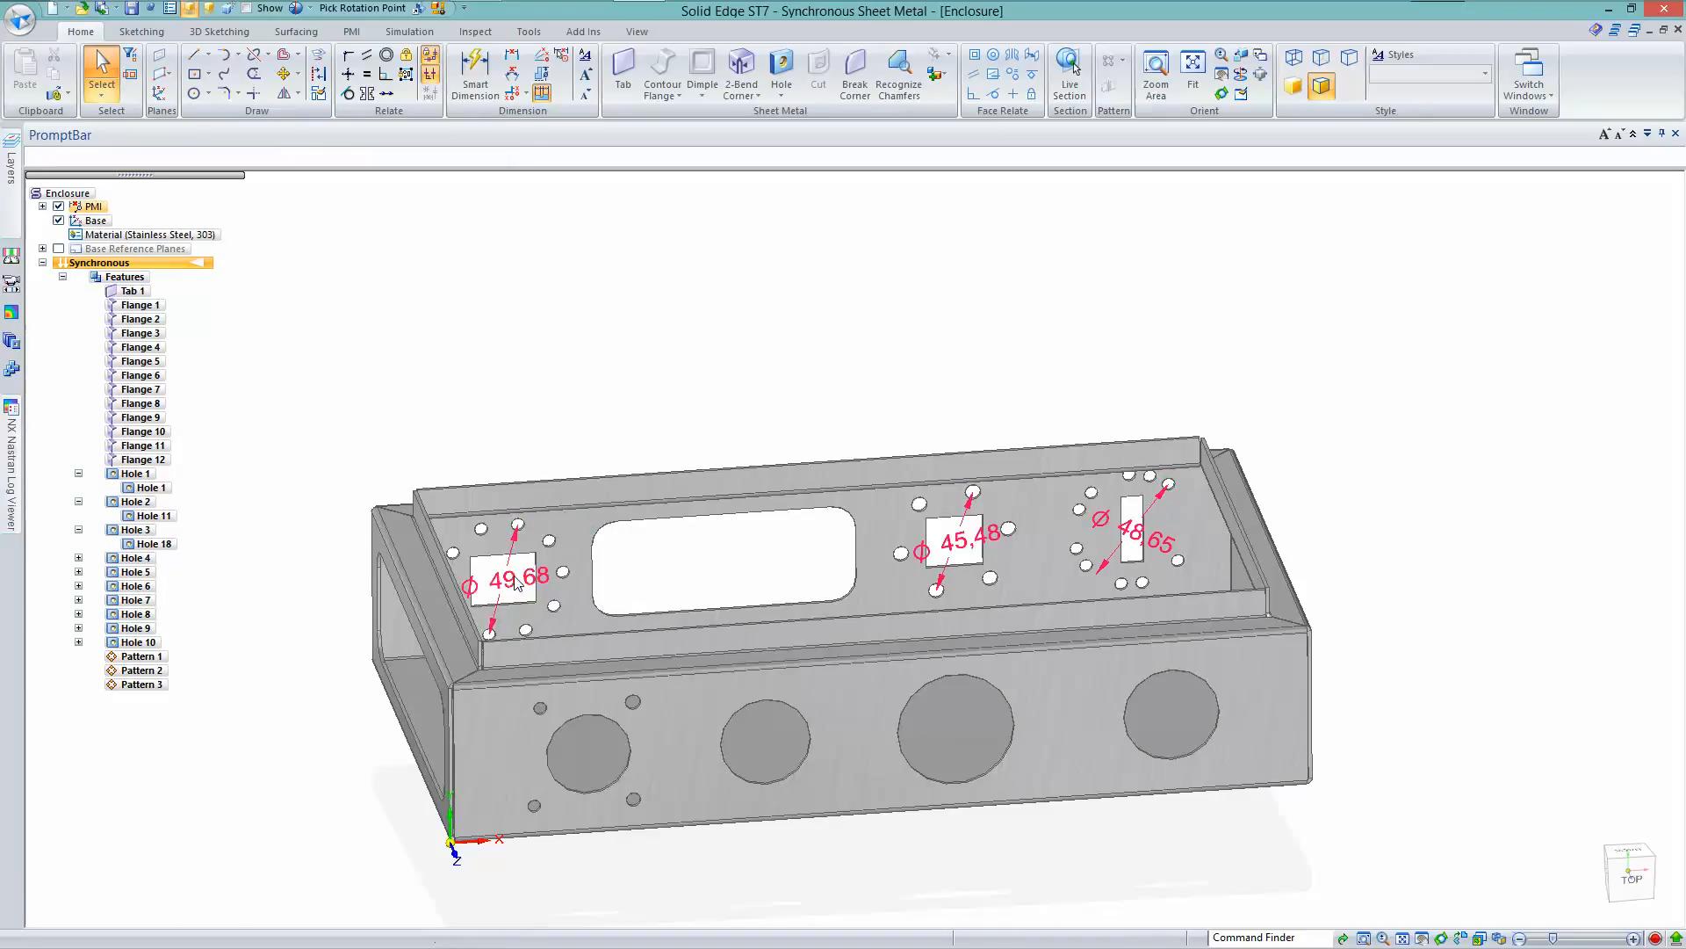
pyautogui.write('5')
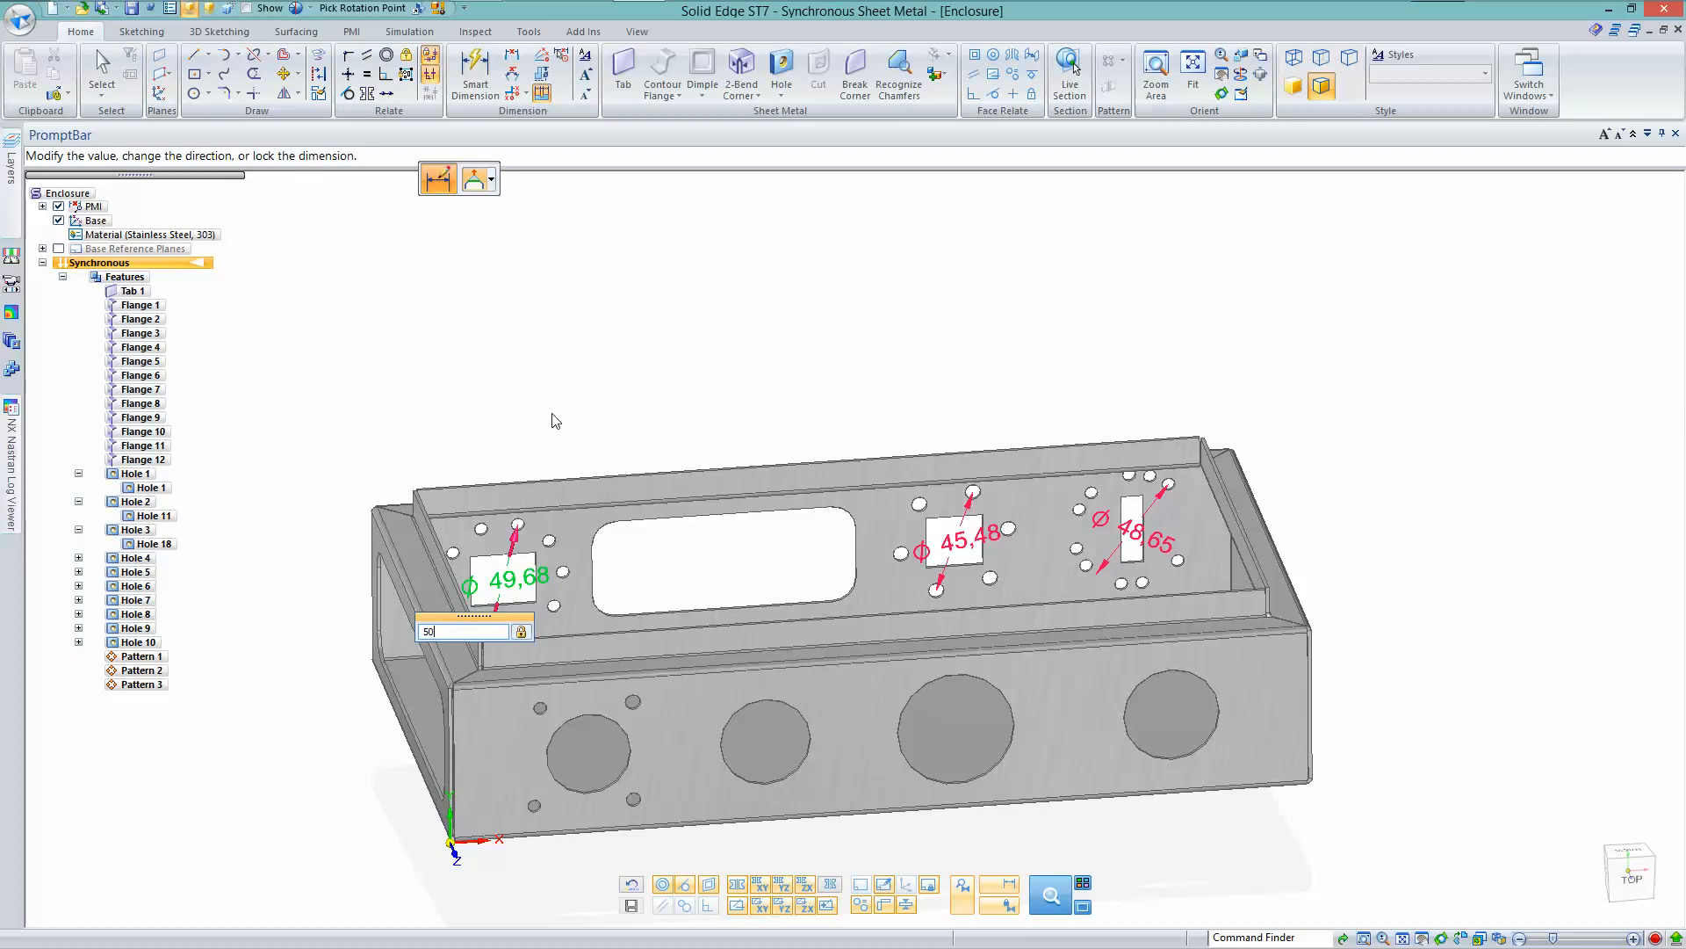
pyautogui.write('0')
pyautogui.press('Return')
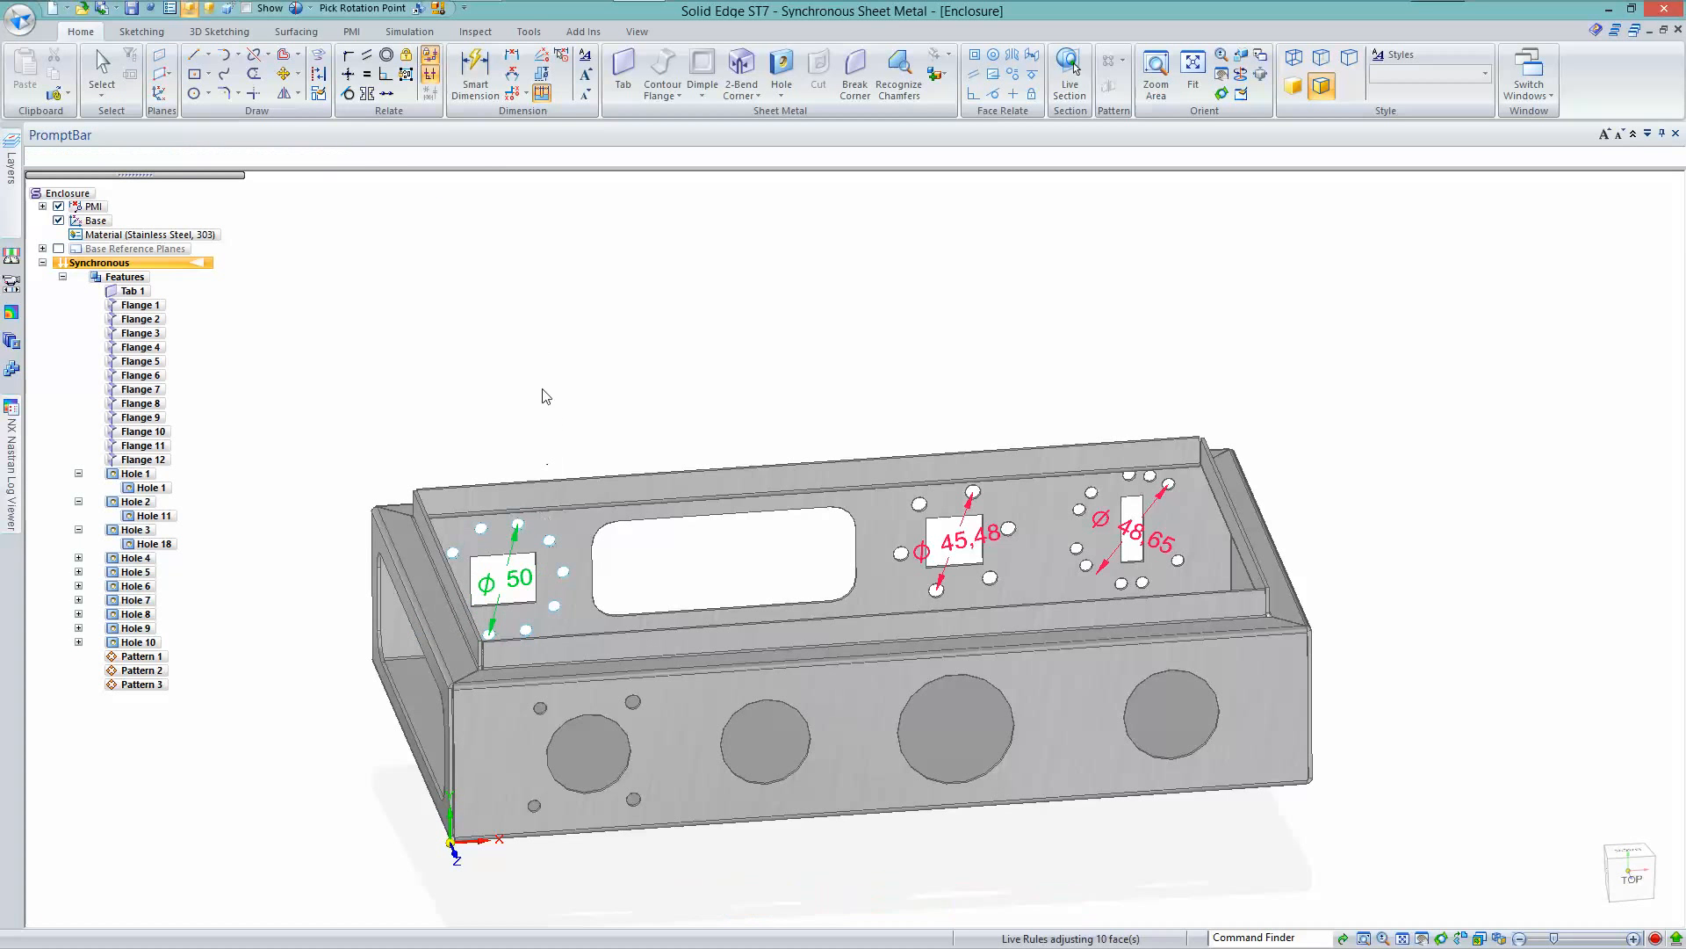
# Change the occurrence count of the 50 mm circular hole pattern to 12
pyautogui.click(550, 540)
pyautogui.click(623, 444)
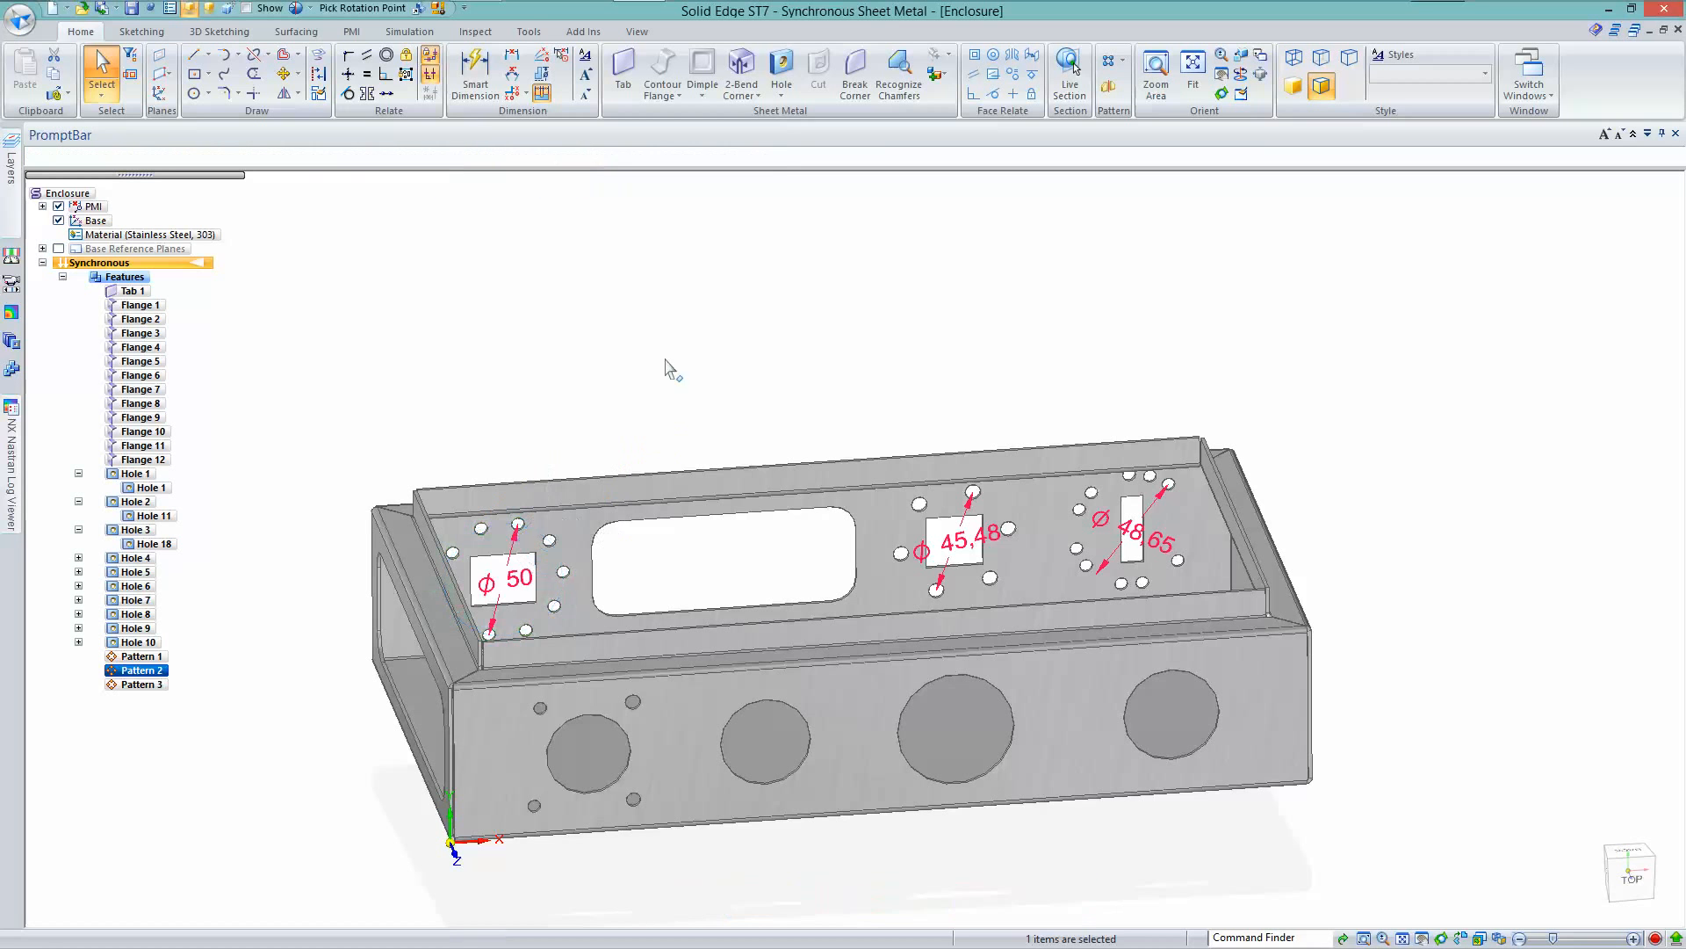
pyautogui.write('12')
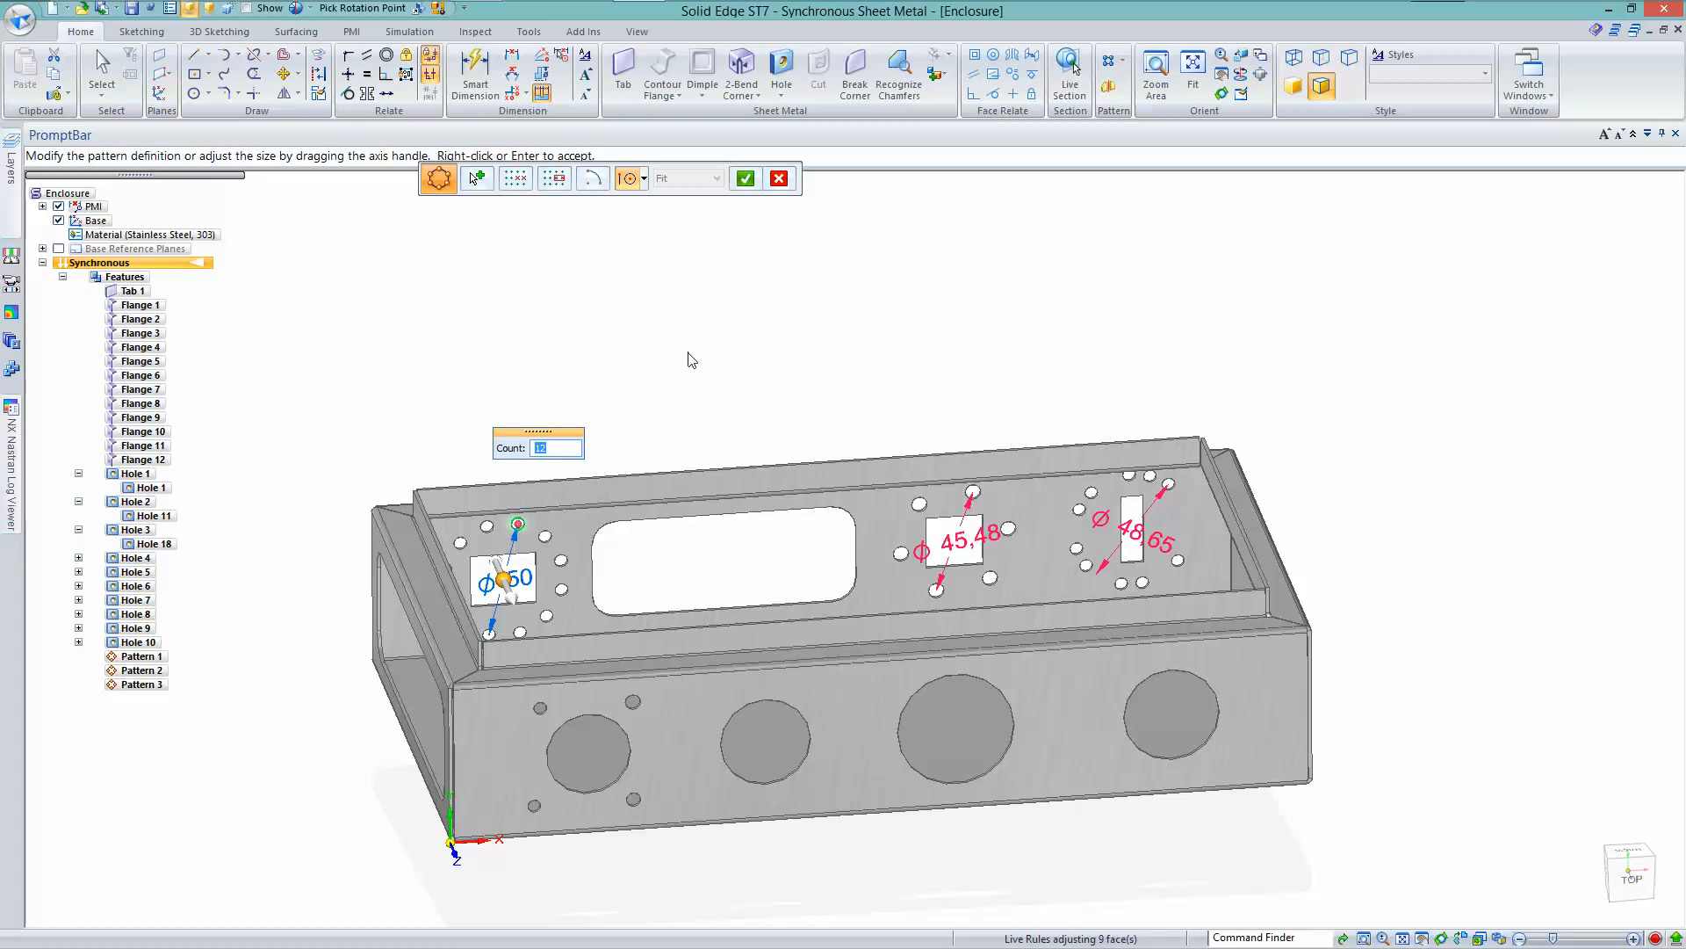
pyautogui.press('Return')
# Dimension the width of the end wall's rounded cutout and set it to 150 mm, moving both sides symmetrically
pyautogui.moveTo(546, 332); pyautogui.dragTo(562, 194, button='middle')
pyautogui.click(475, 75)
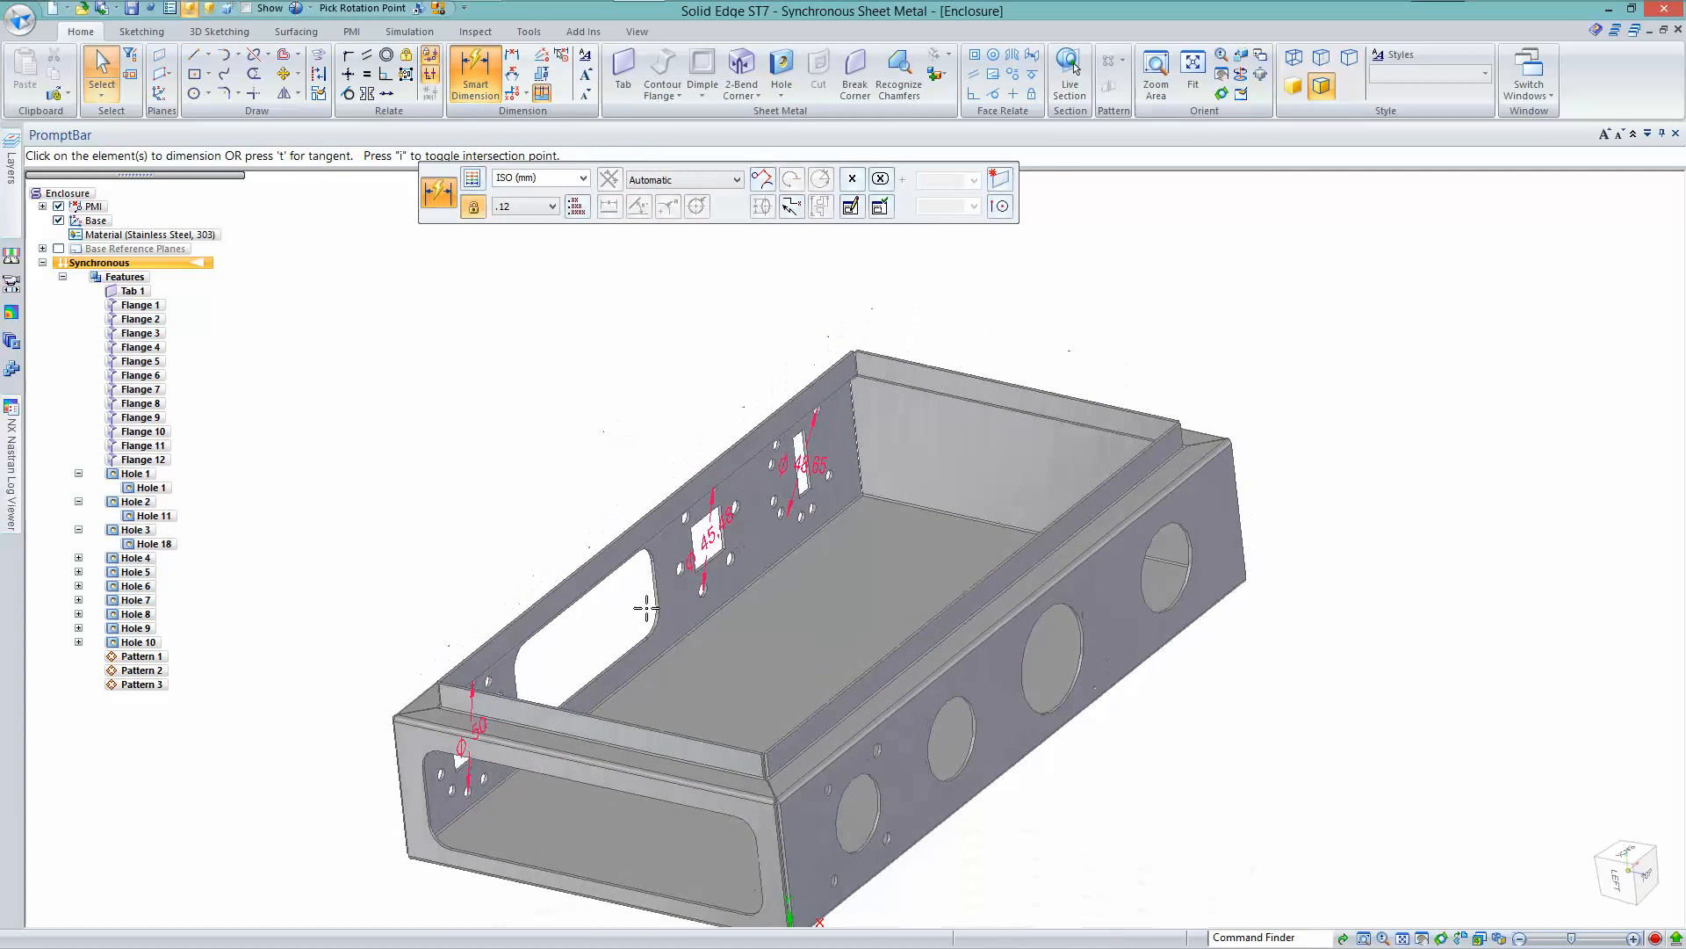
pyautogui.moveTo(646, 608); pyautogui.dragTo(427, 747, button='middle')
pyautogui.click(444, 794)
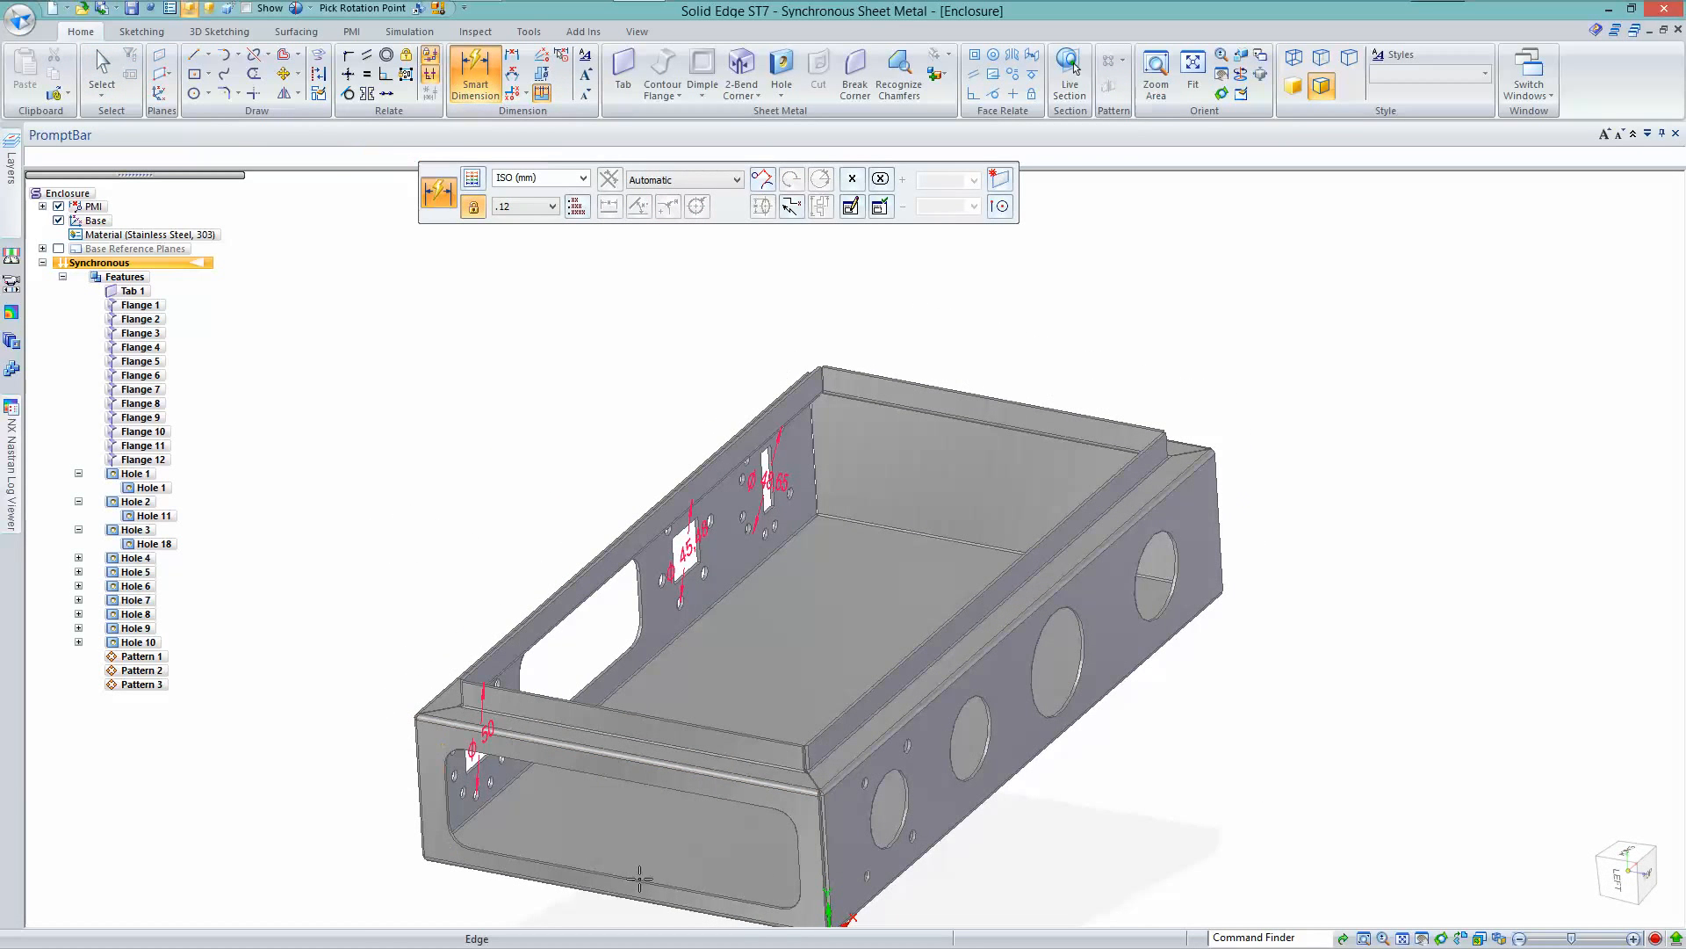
pyautogui.click(795, 859)
pyautogui.moveTo(795, 859); pyautogui.dragTo(647, 782, button='middle')
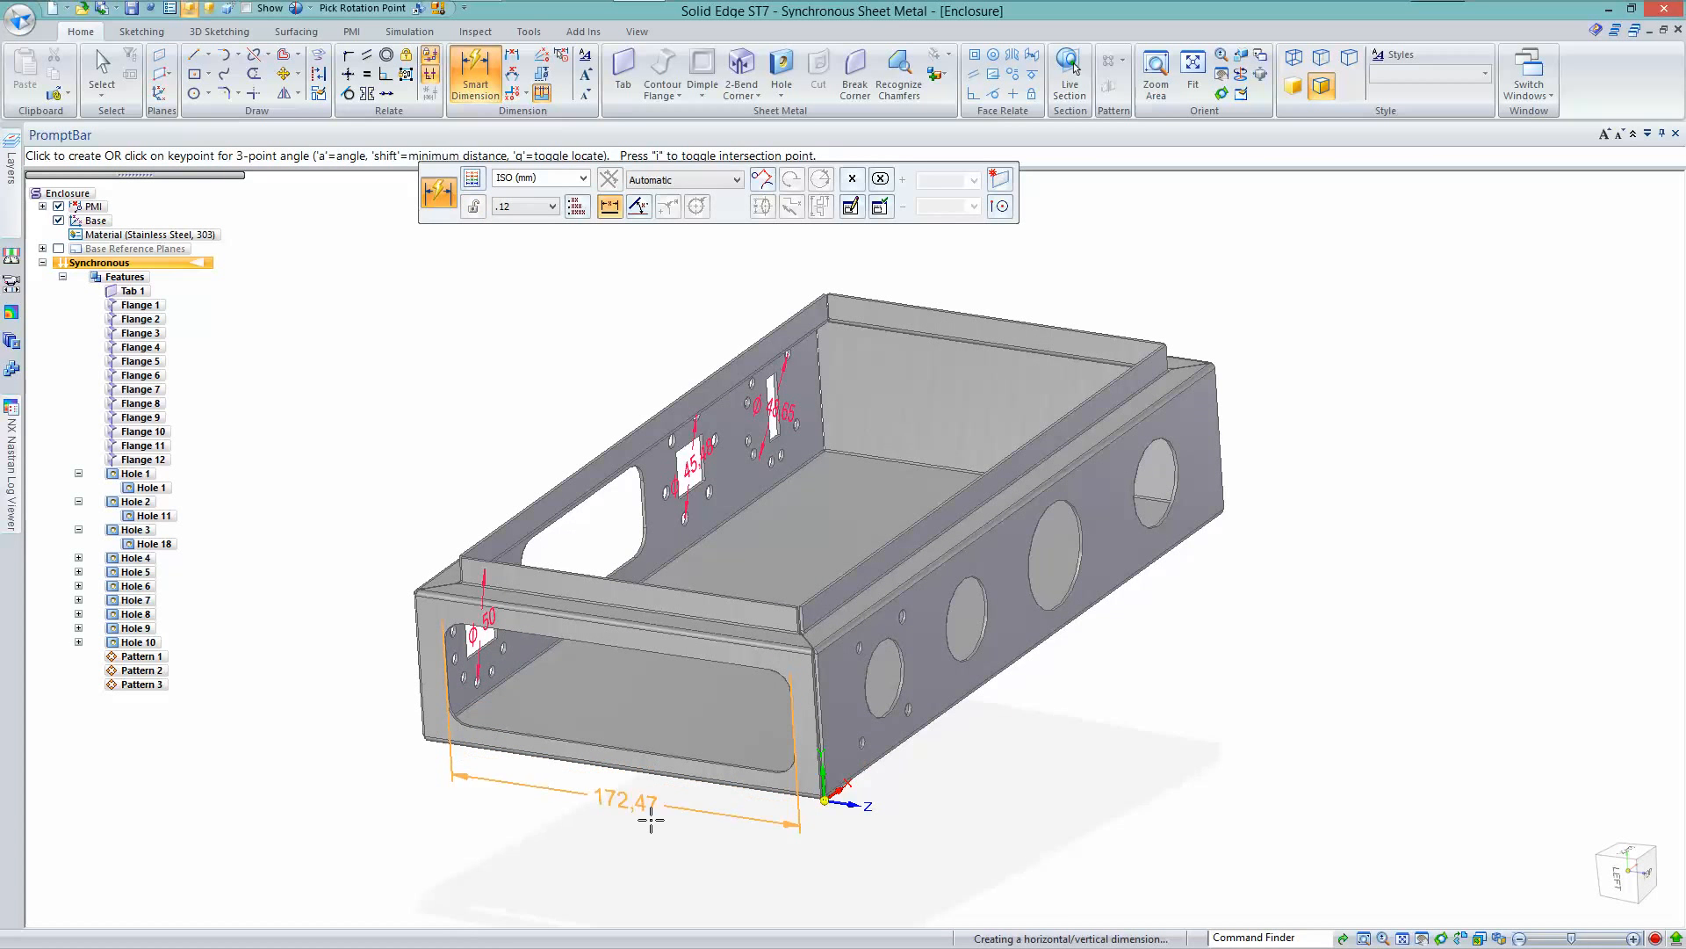
pyautogui.click(562, 812)
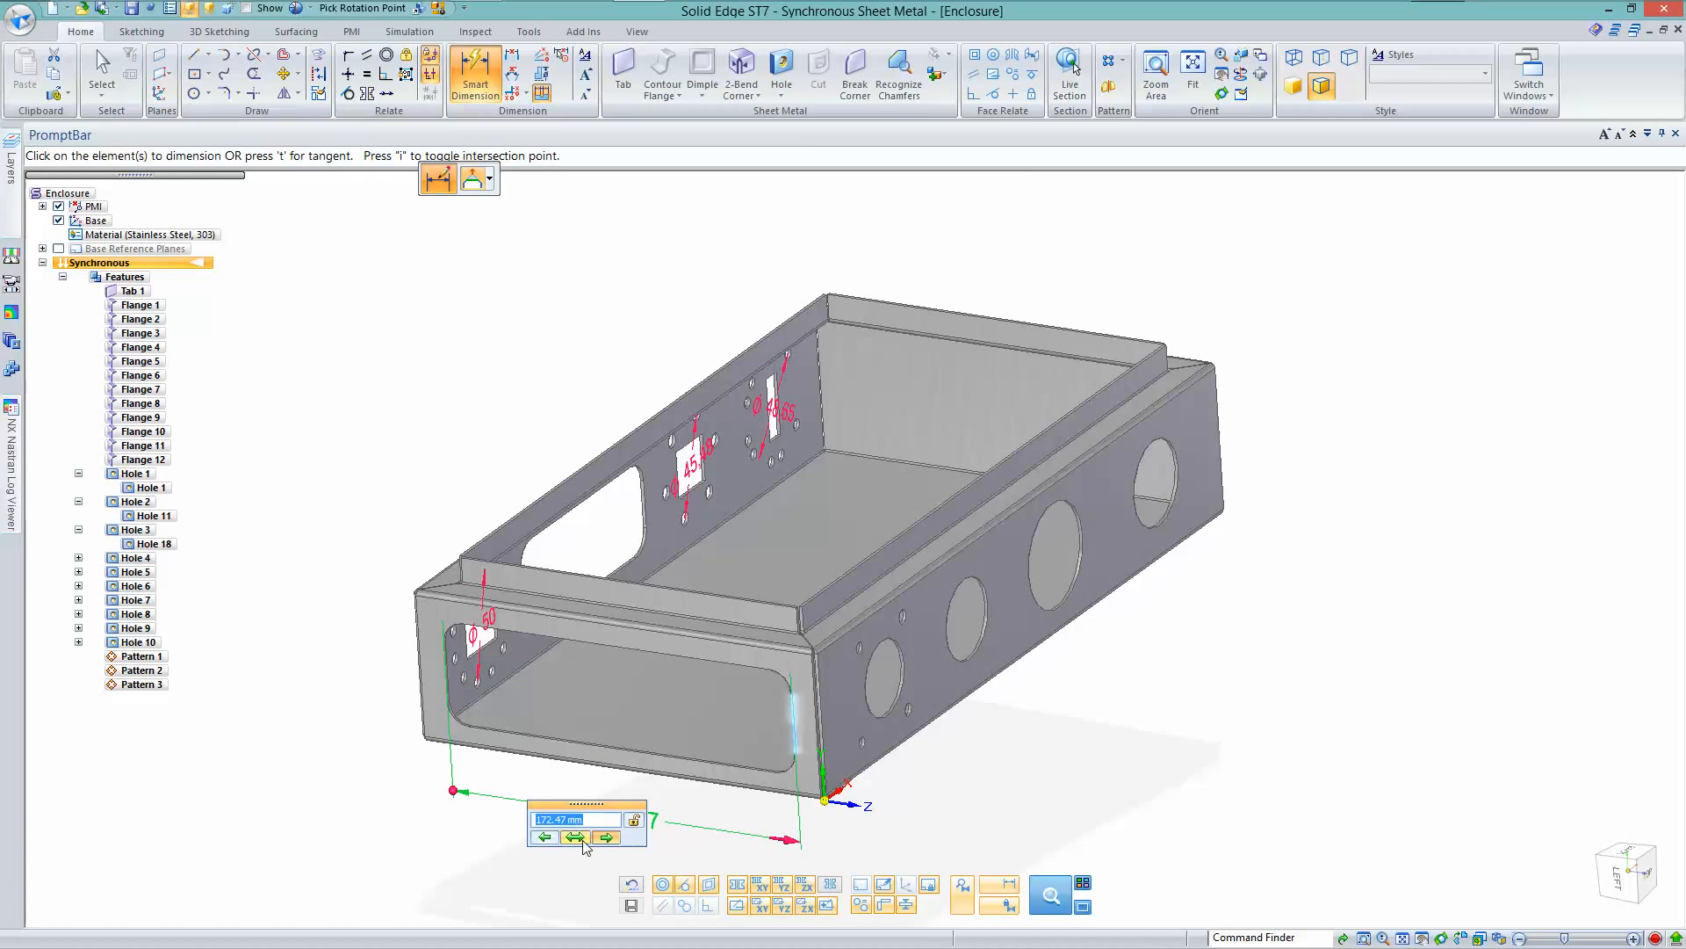
pyautogui.click(576, 837)
pyautogui.write('150')
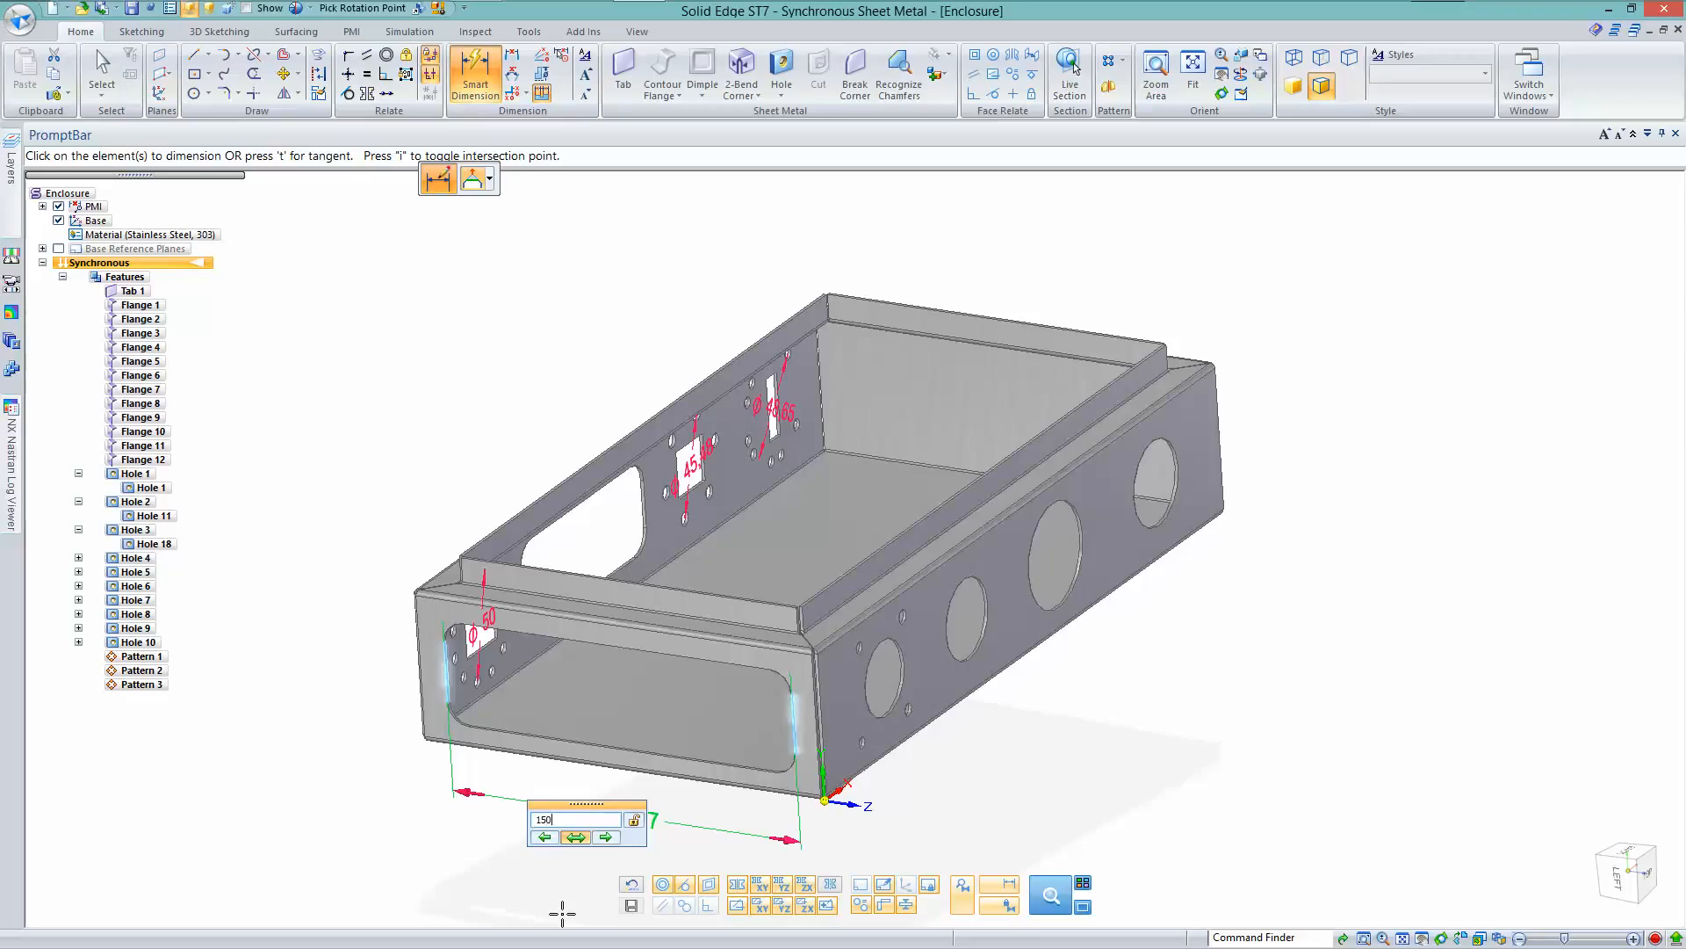
pyautogui.press('Return')
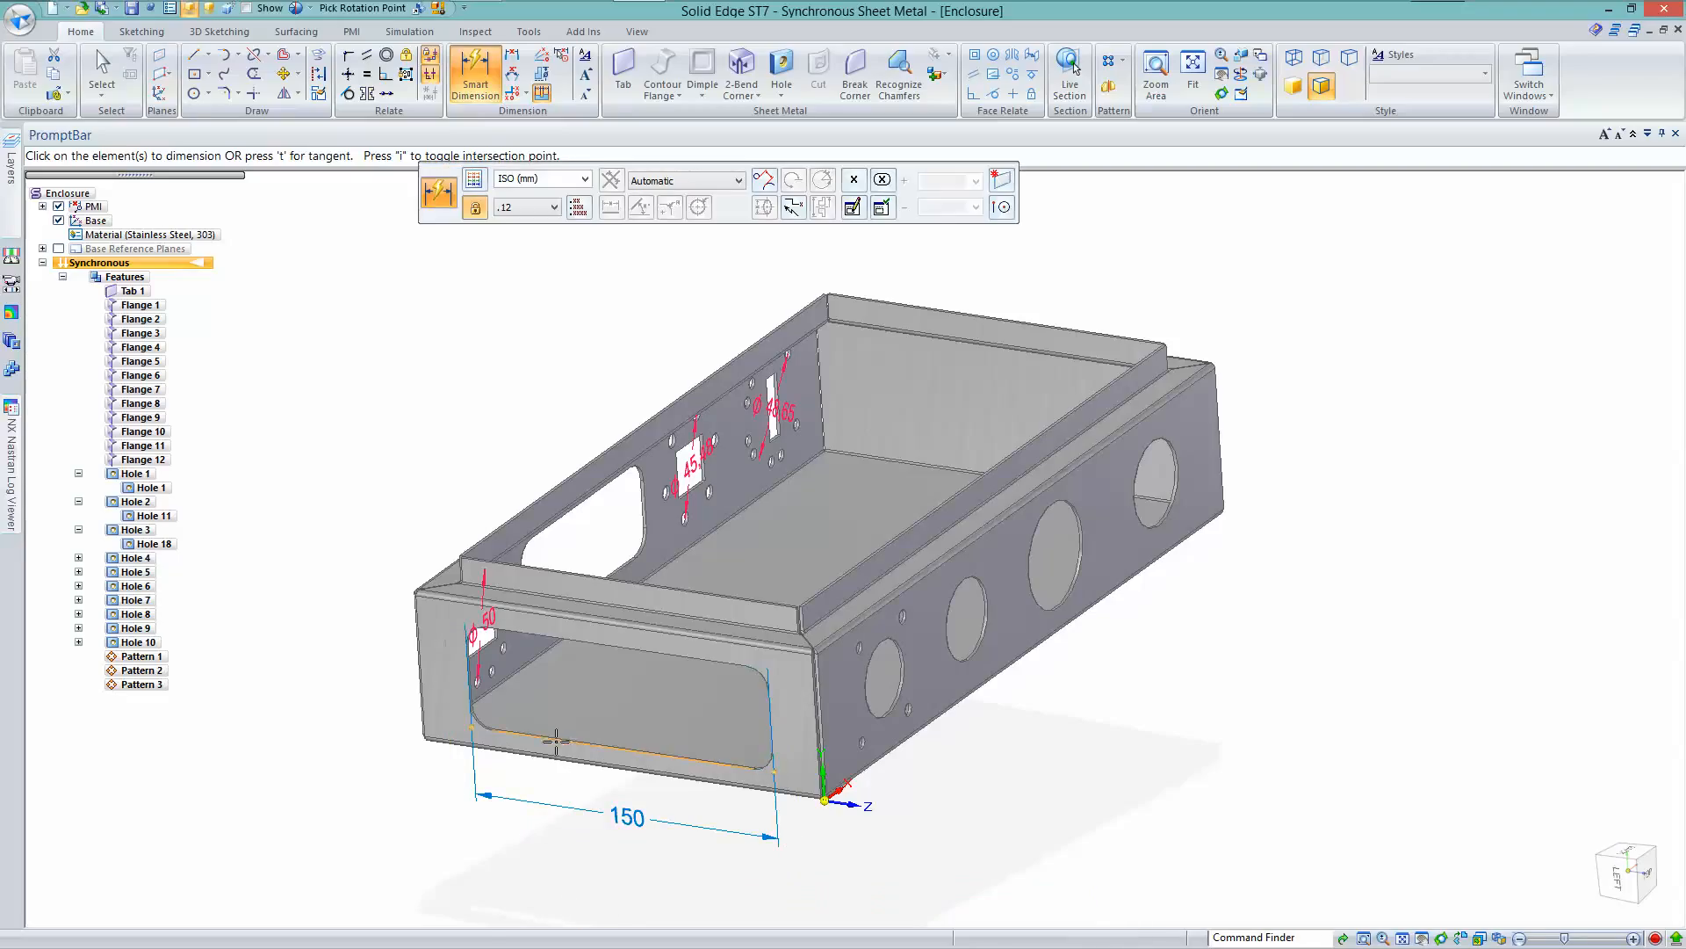
# Dimension the height of the end wall's rounded cutout and set it to 40 mm, moving both edges symmetrically
pyautogui.click(554, 640)
pyautogui.click(554, 640)
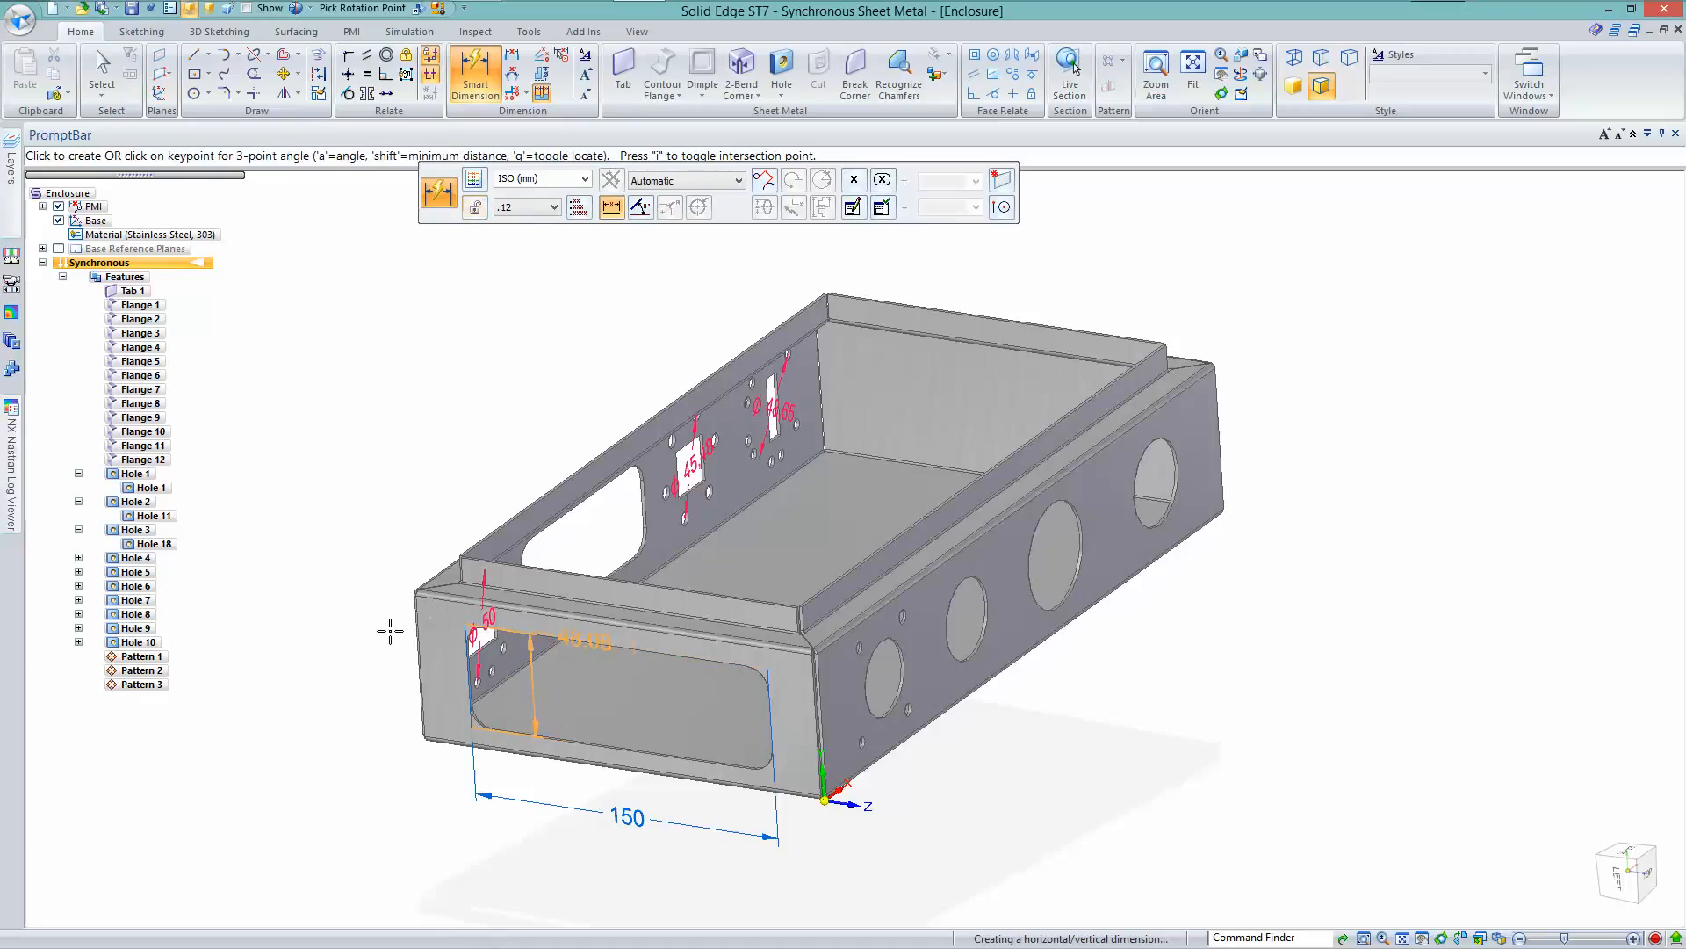
pyautogui.click(381, 664)
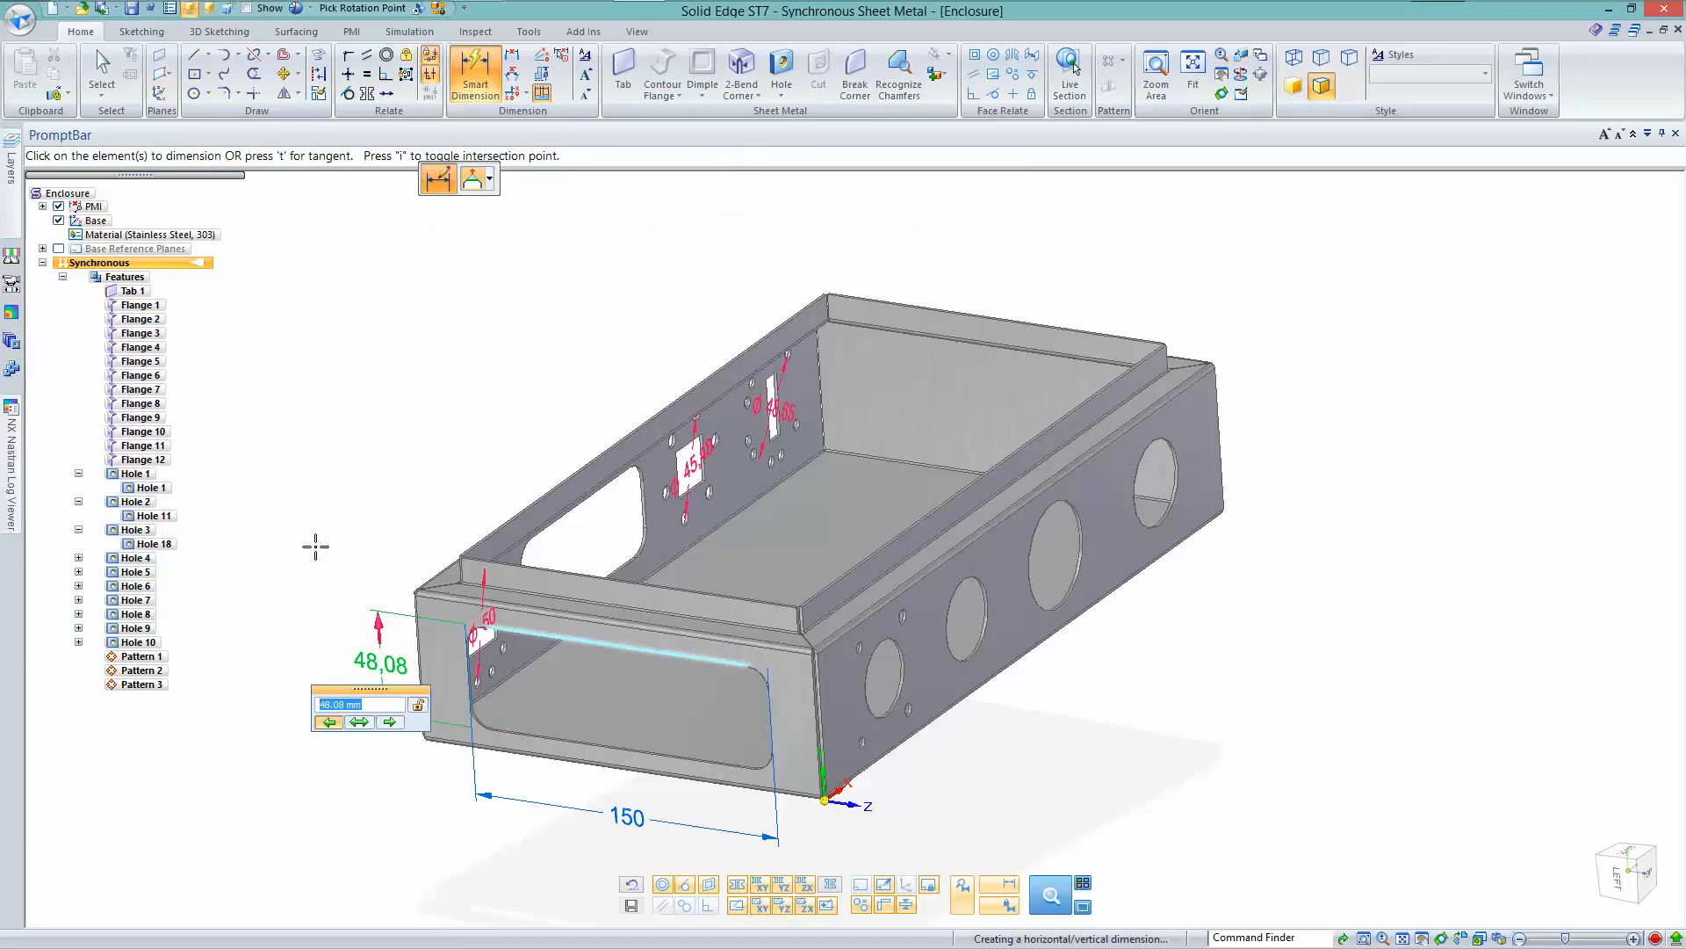
pyautogui.click(358, 722)
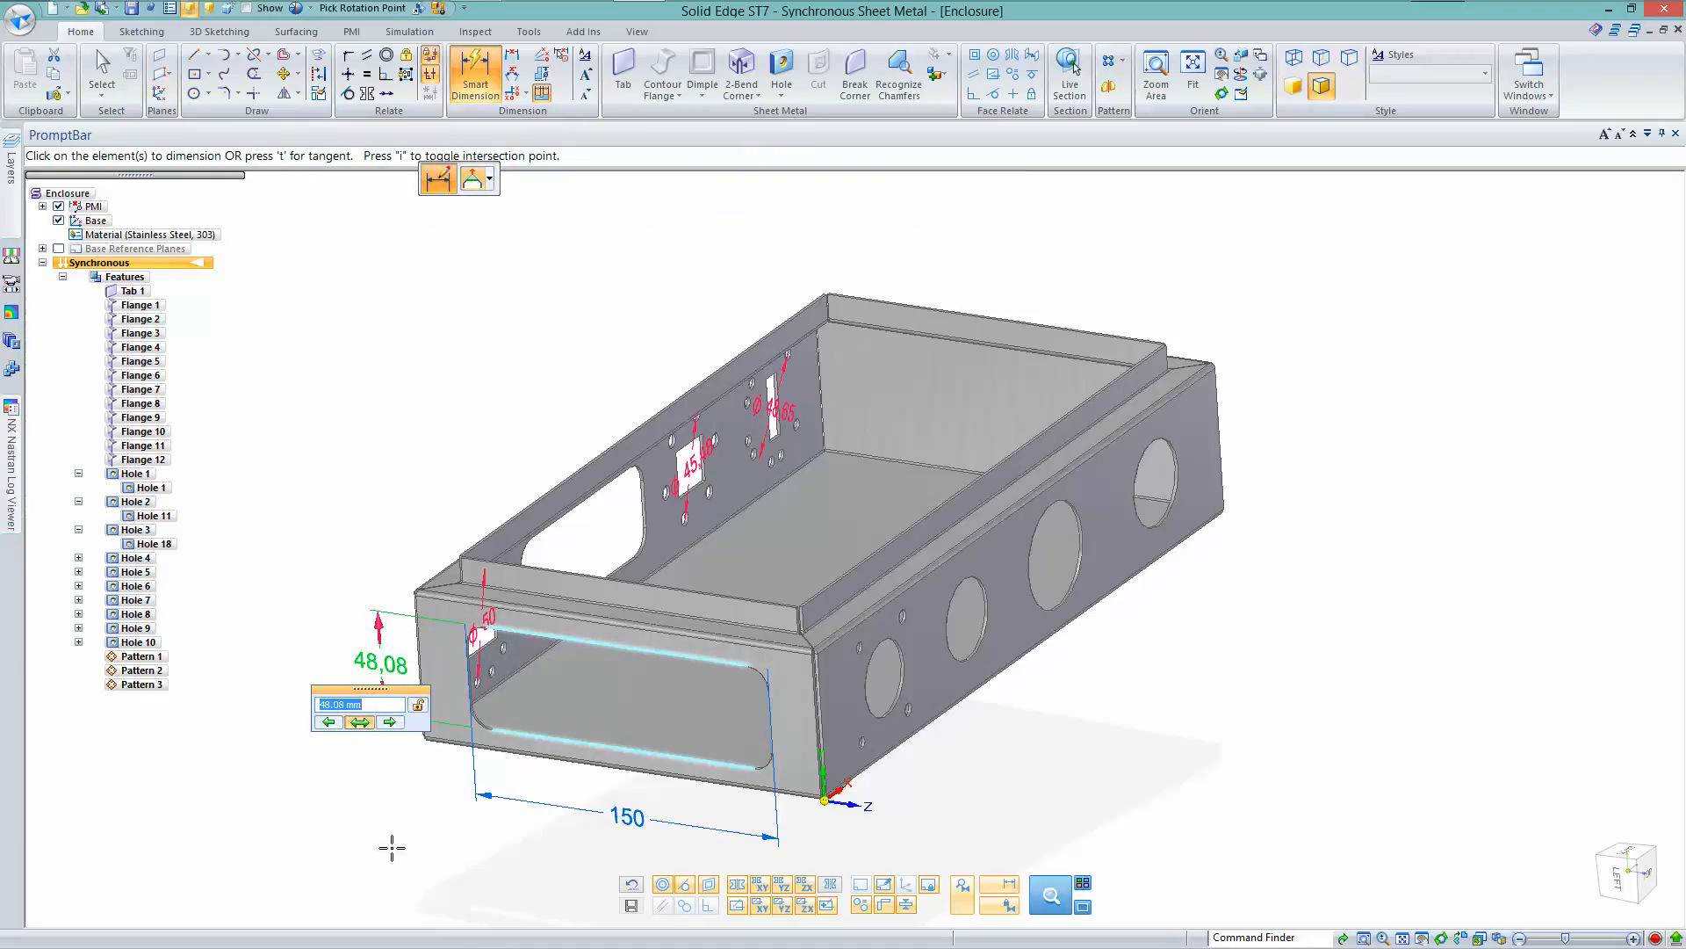
pyautogui.write('40')
pyautogui.press('Return')
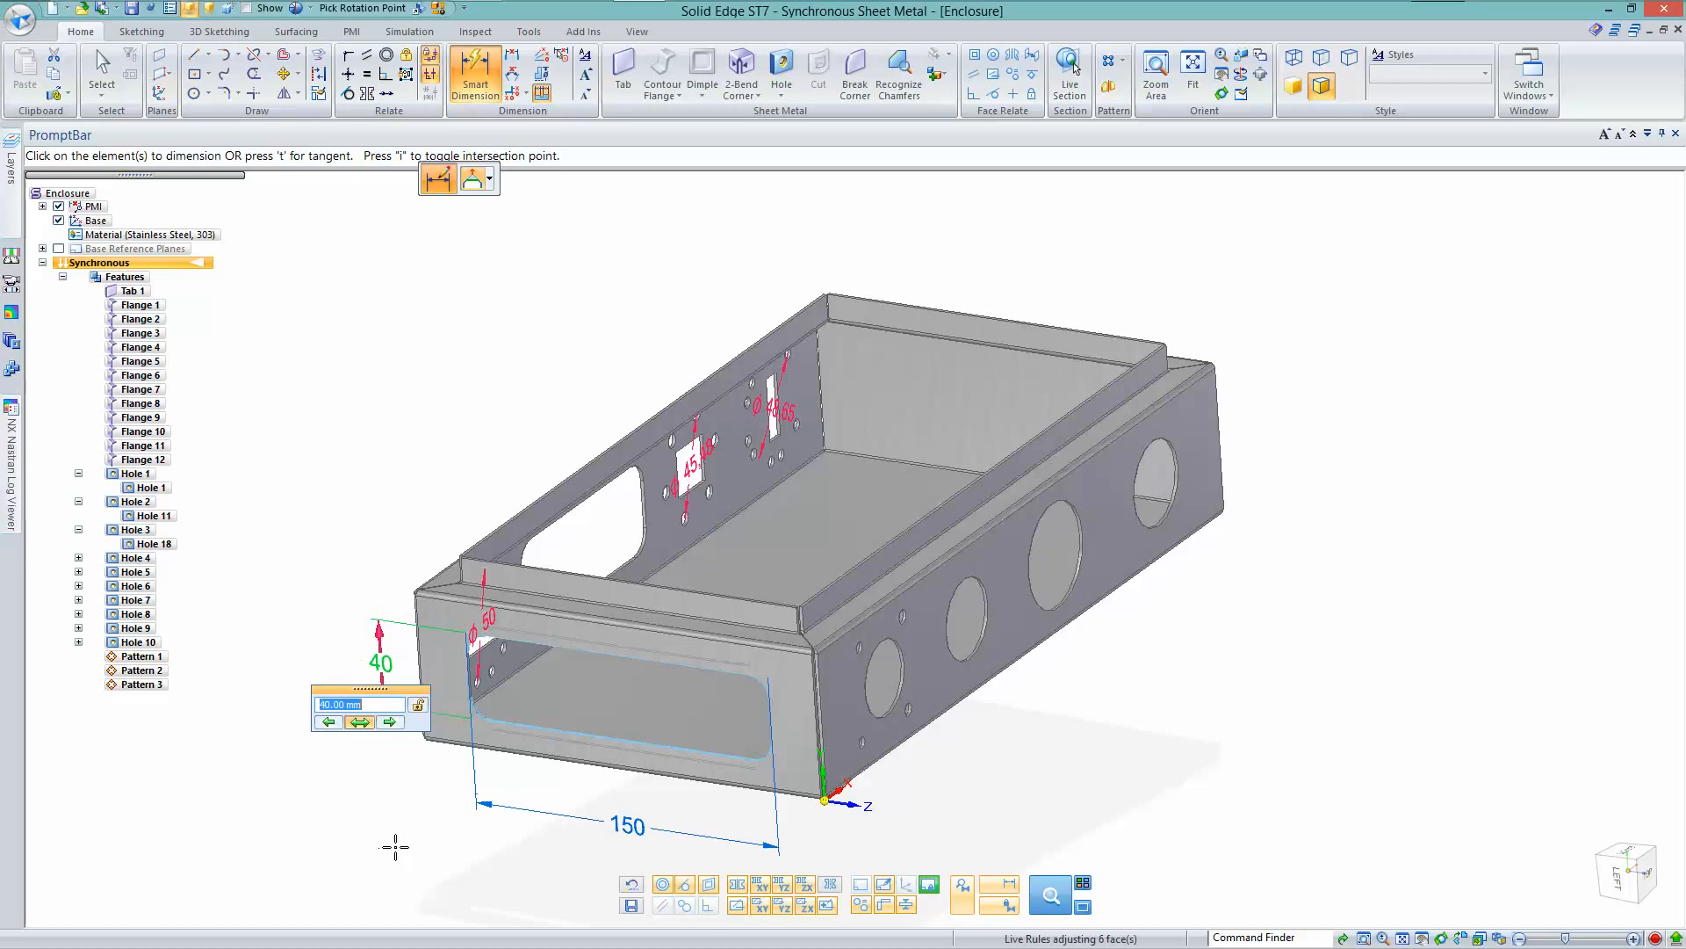
pyautogui.click(314, 467)
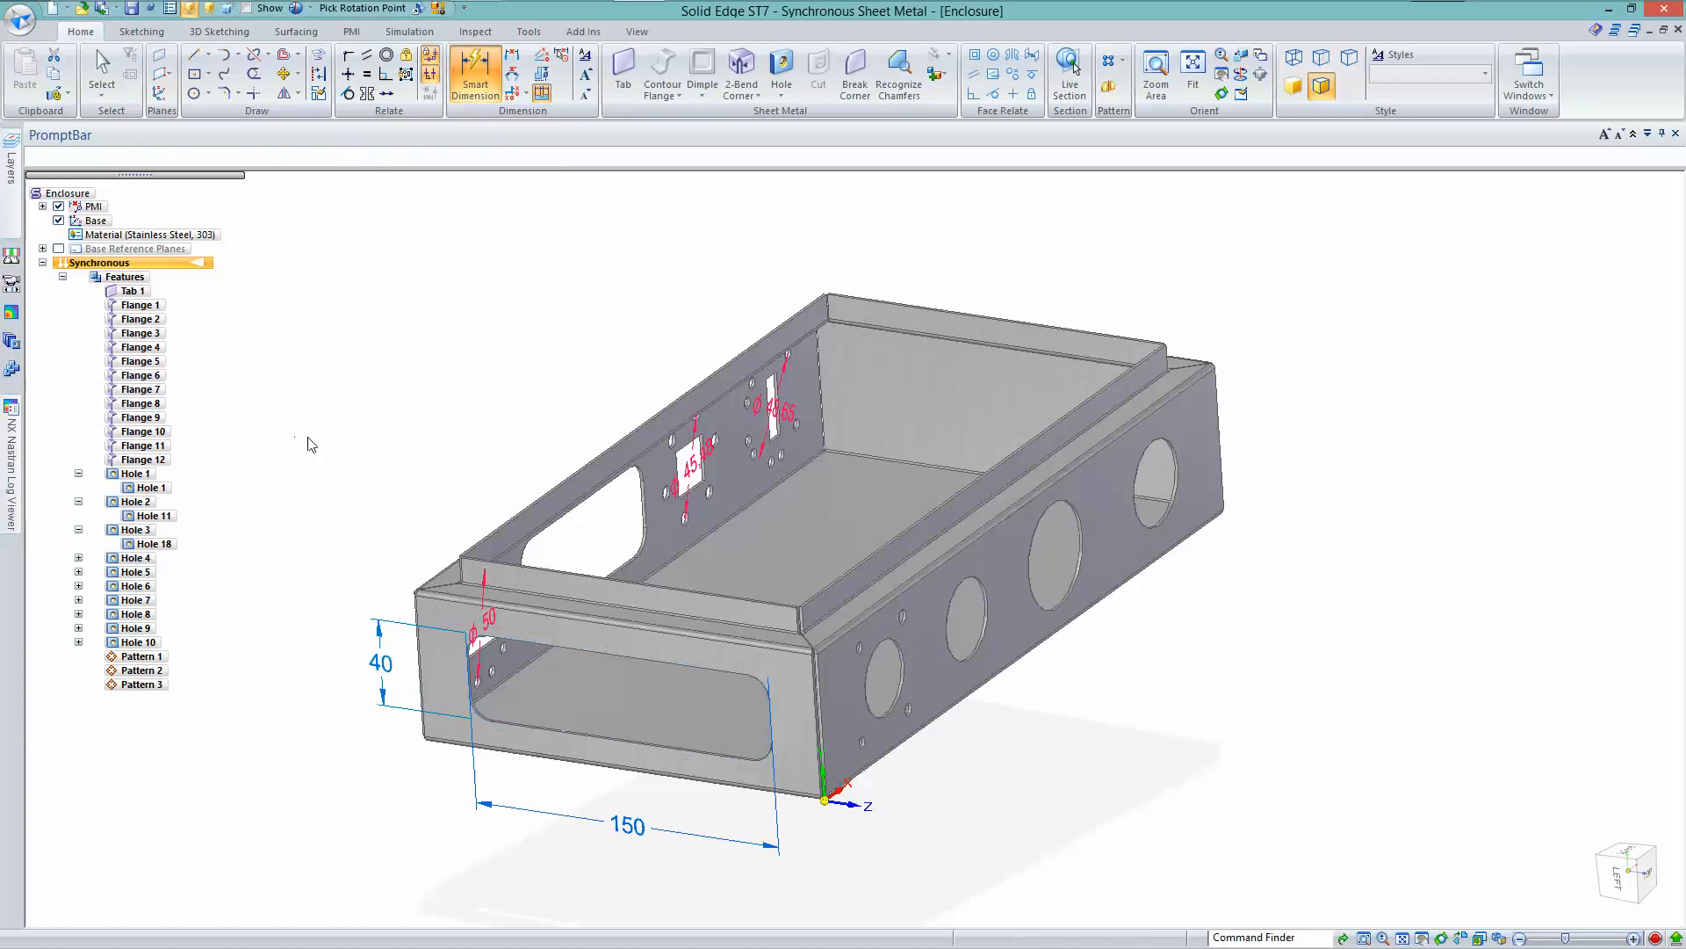
pyautogui.press('Escape')
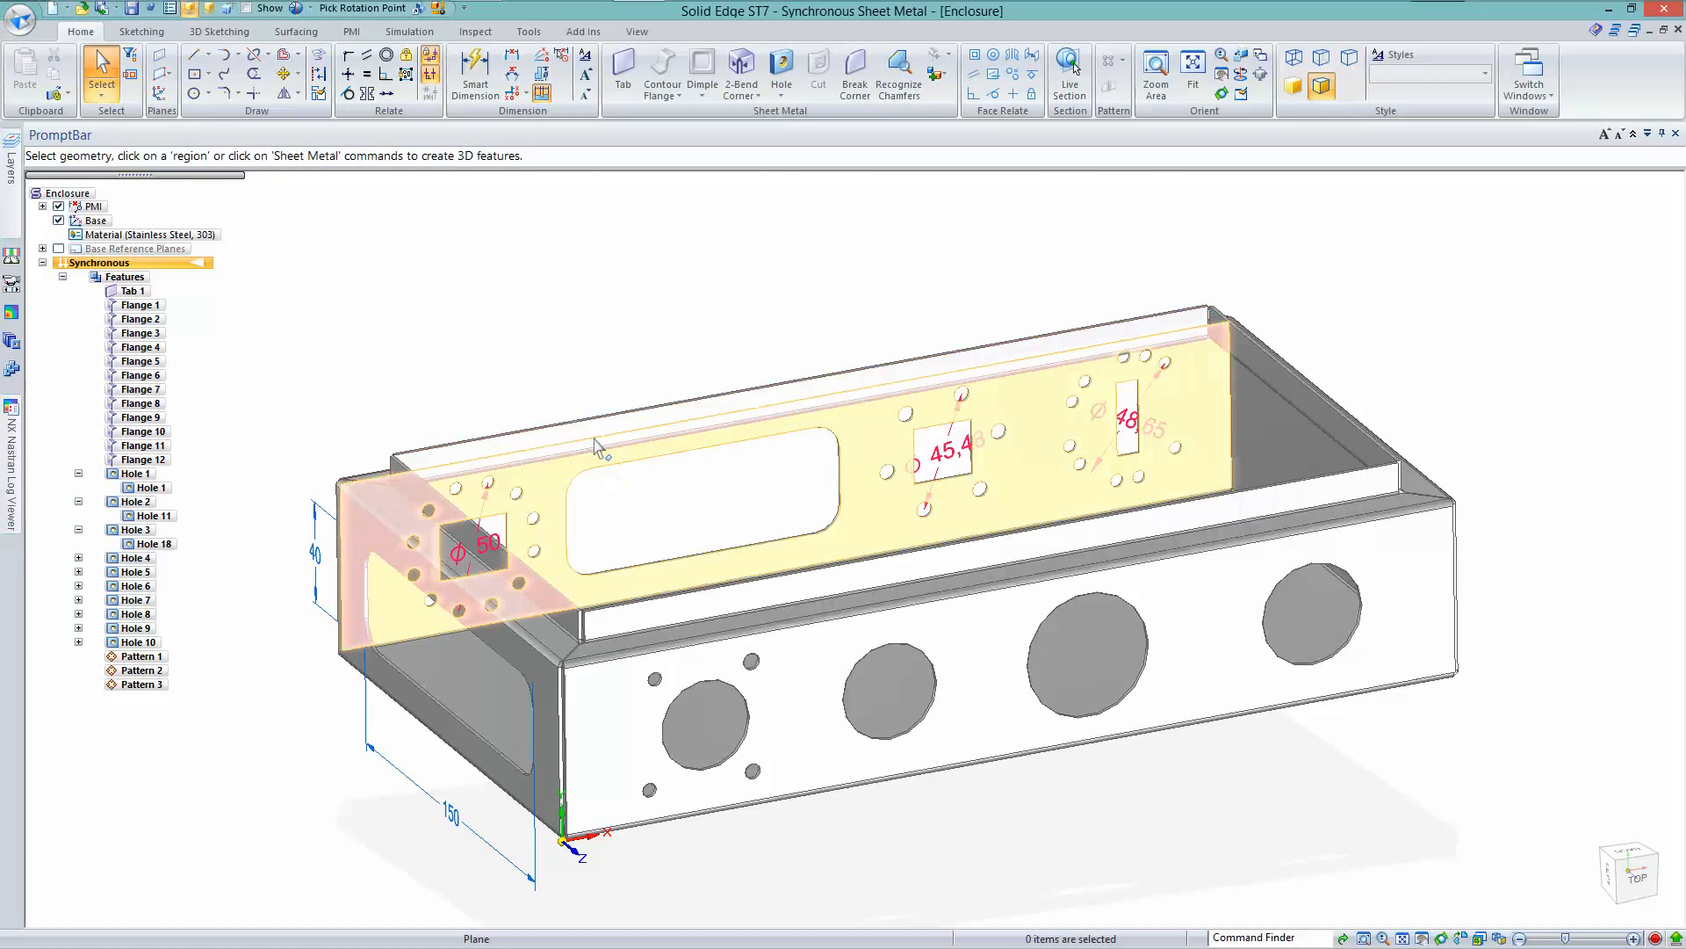
# Open Folded.dxf from the Downloads folder using the Cadimage.dft template
pyautogui.hotkey('alt', 'Tab')
pyautogui.hotkey('alt', 'shift', 'Tab')
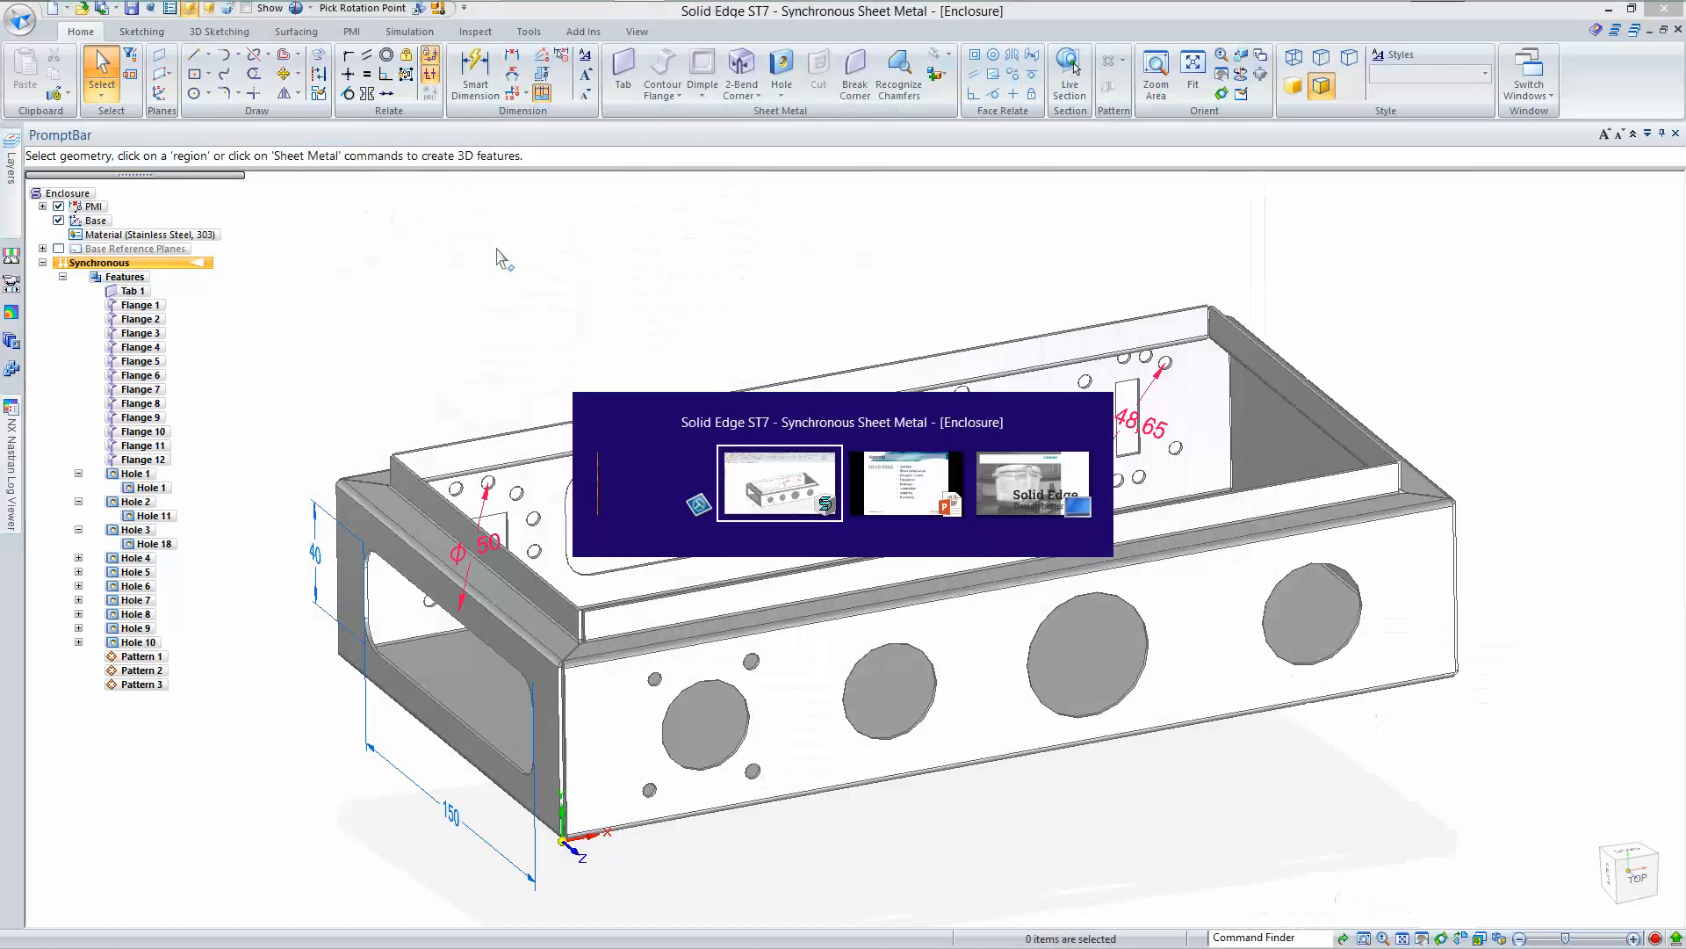
pyautogui.click(21, 19)
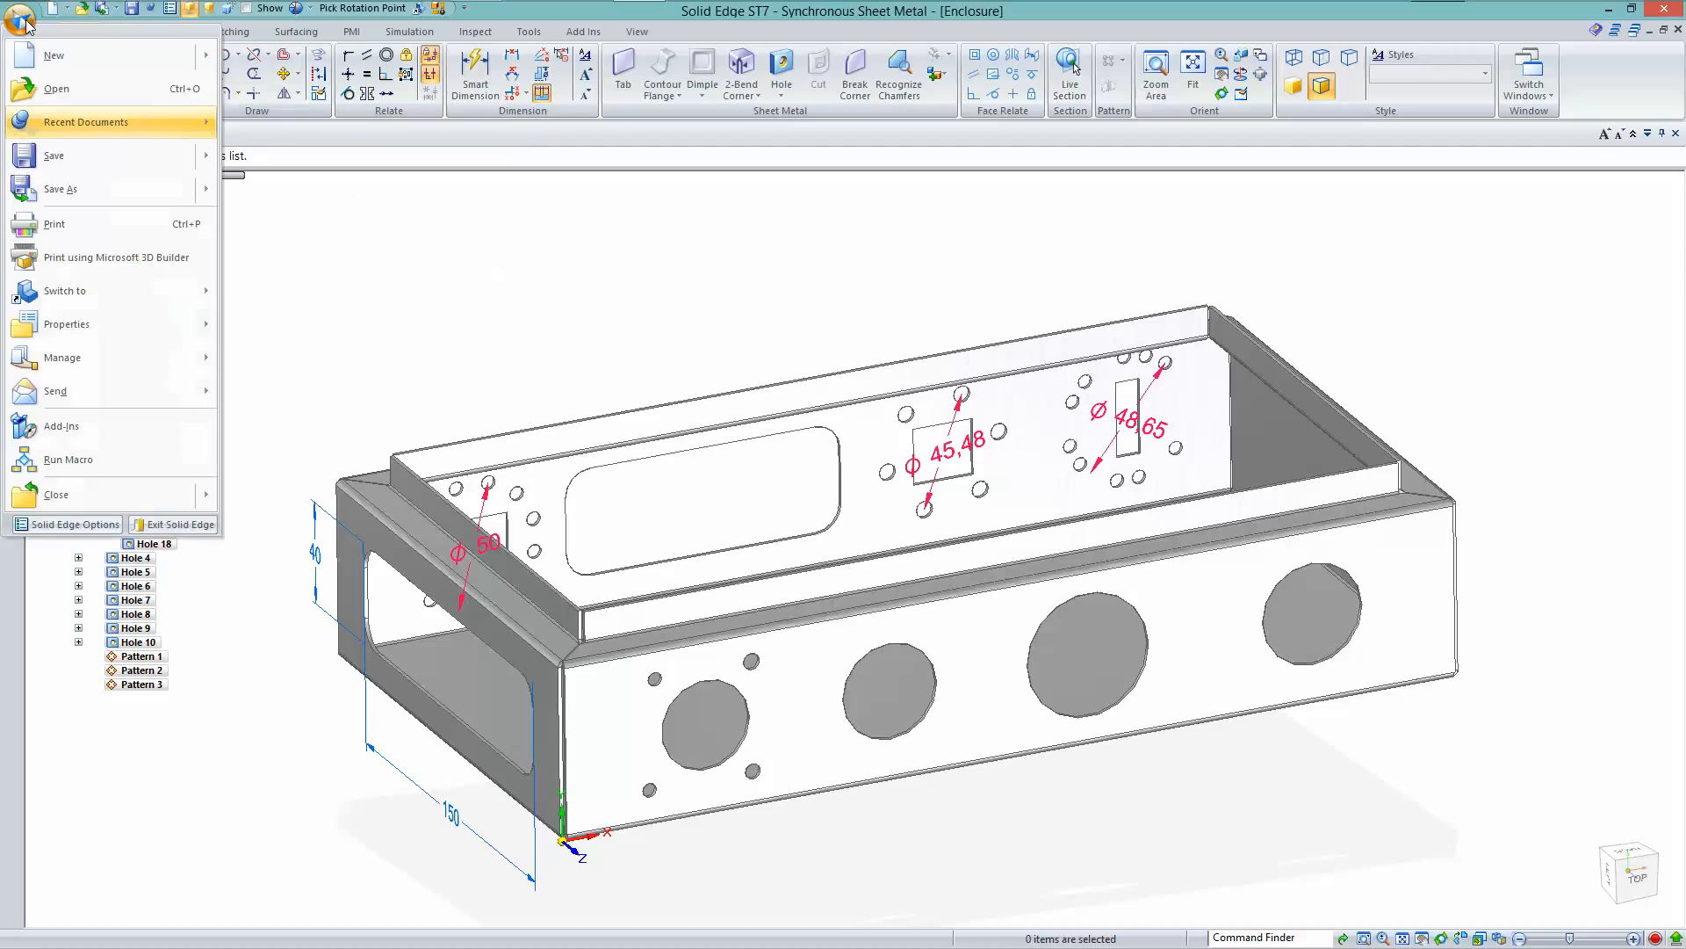
pyautogui.click(65, 116)
pyautogui.click(751, 393)
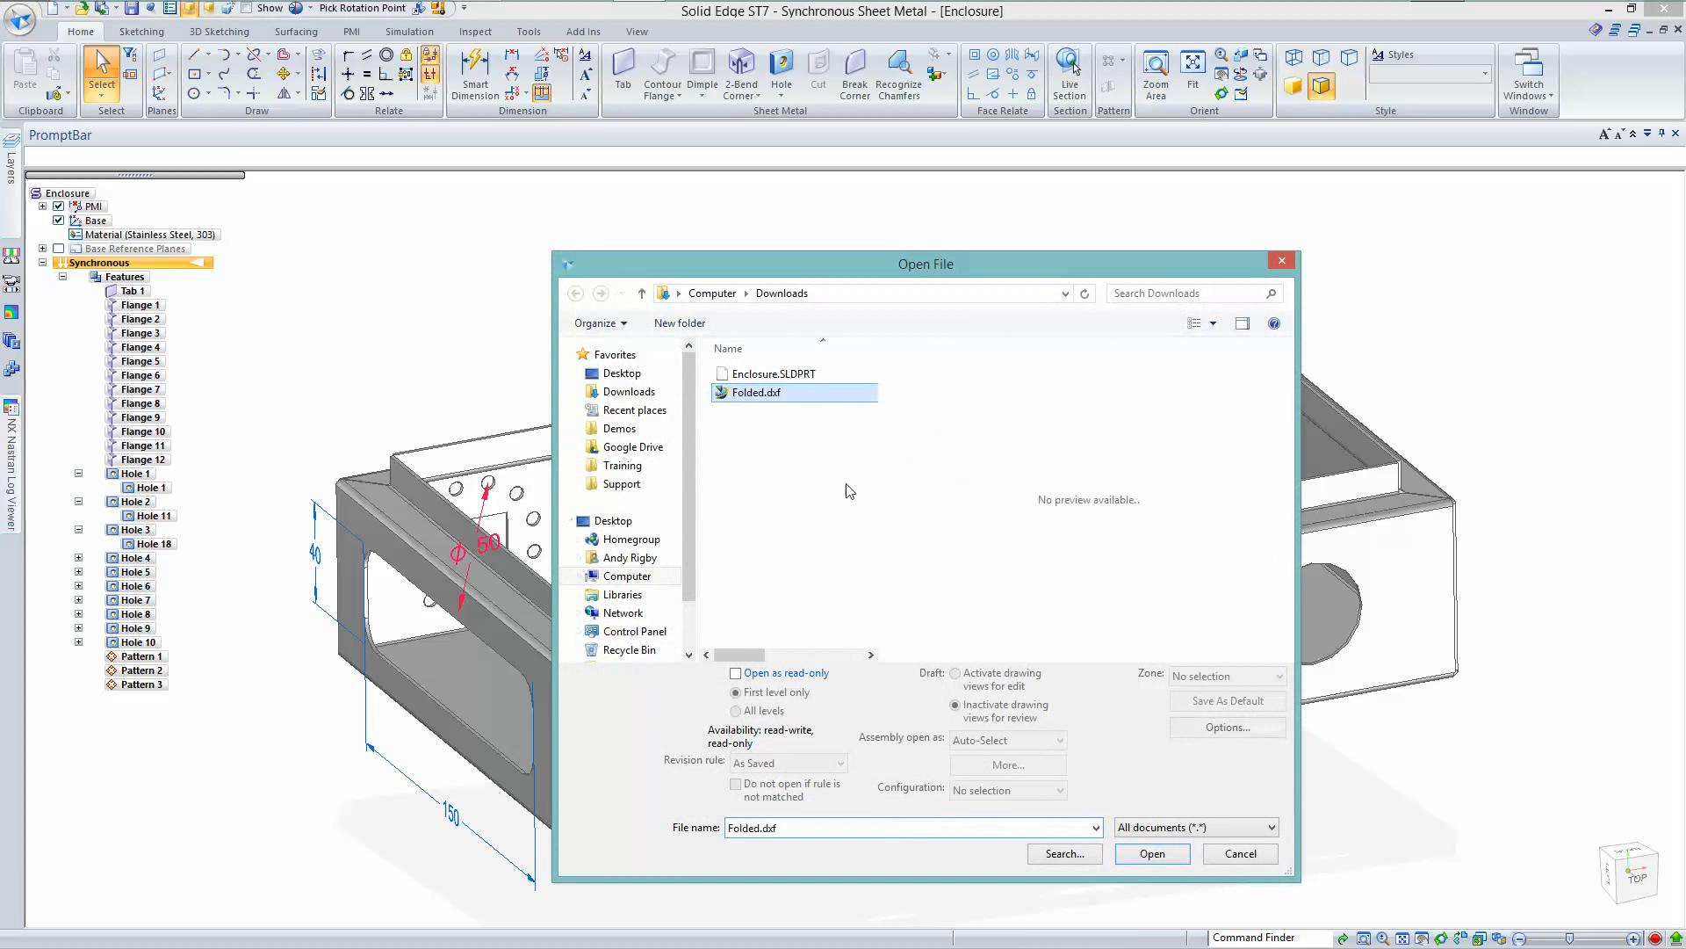
pyautogui.click(1155, 856)
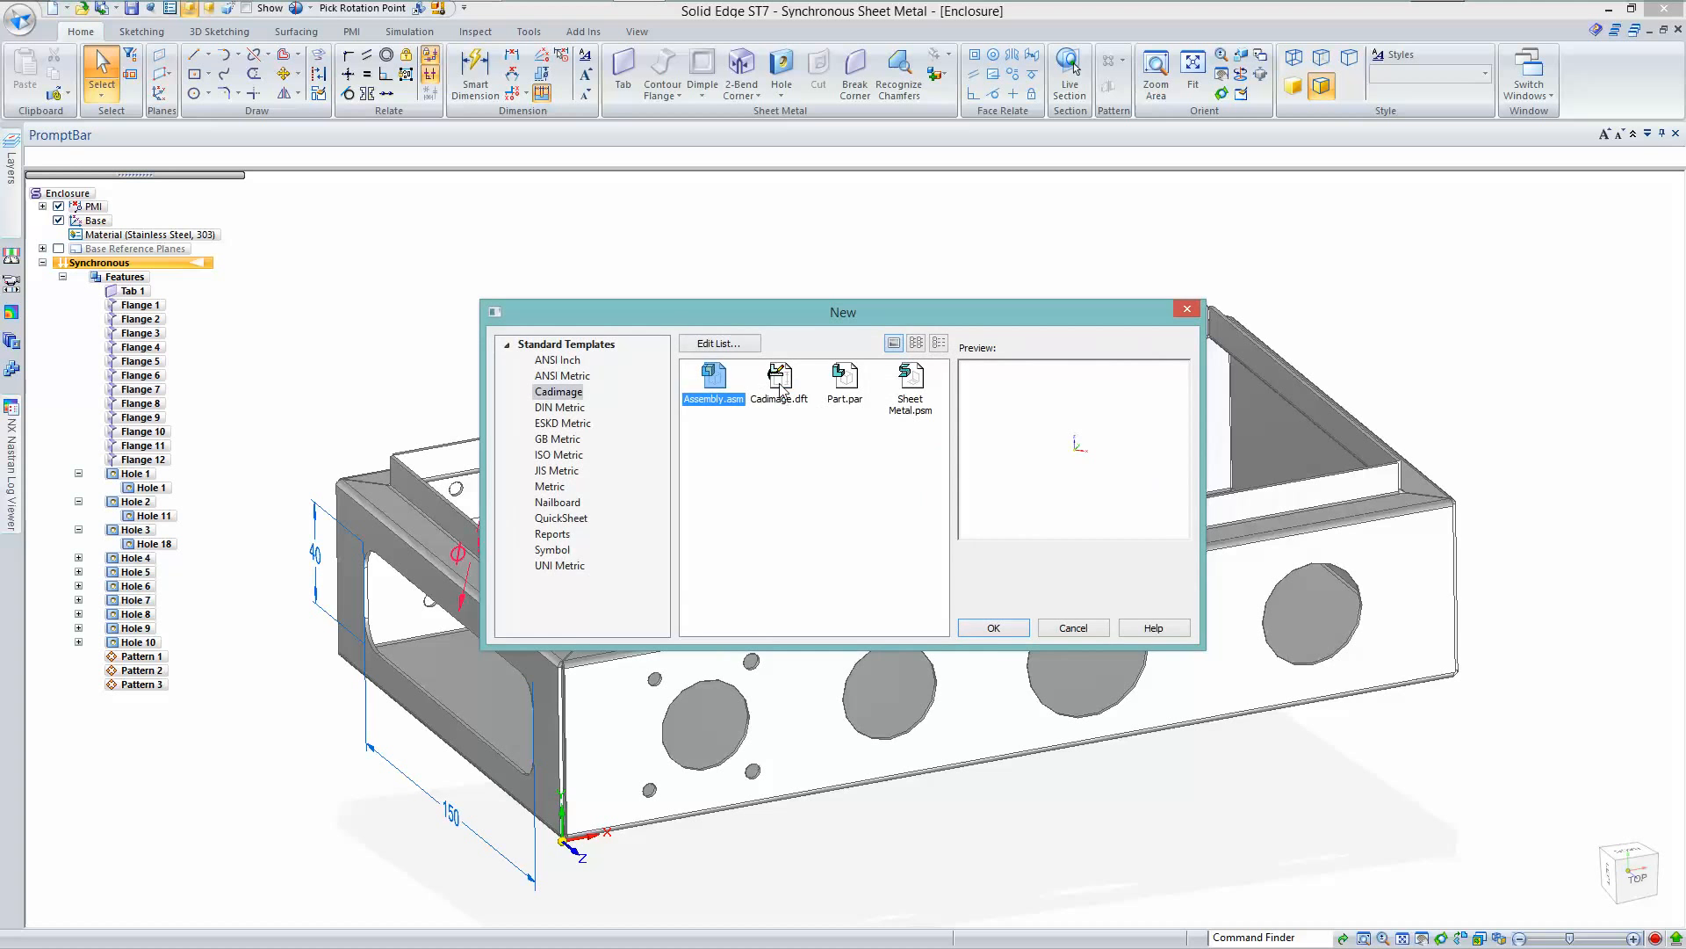
pyautogui.click(781, 389)
pyautogui.click(995, 628)
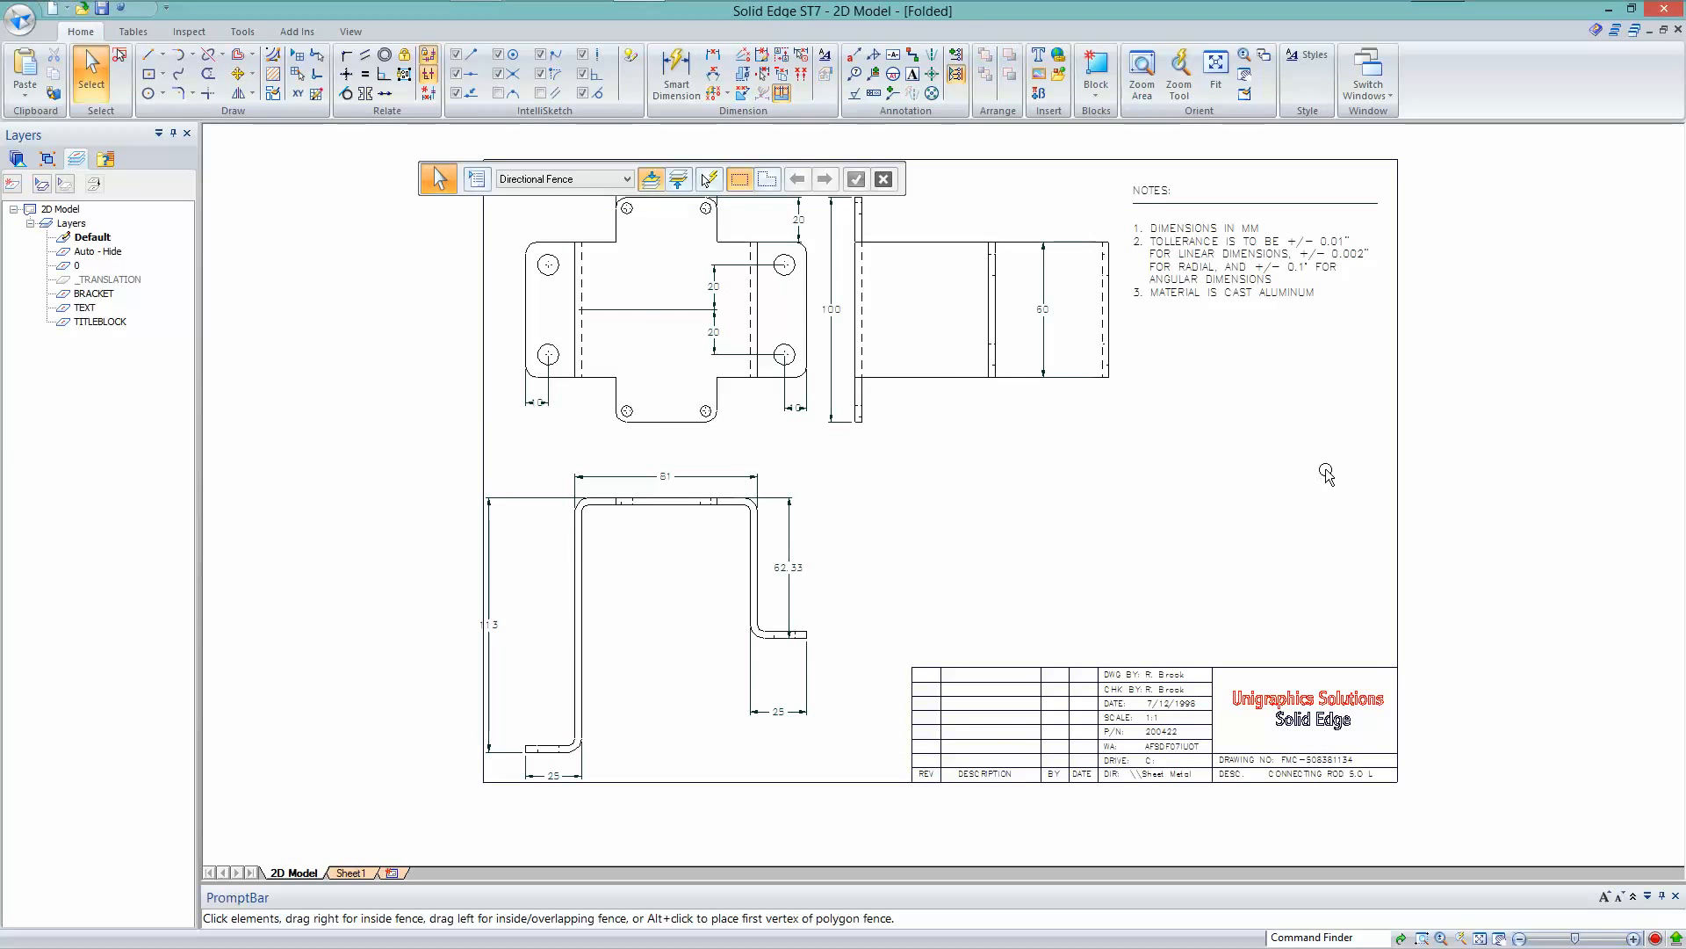
# Hide the TITLEBLOCK layer containing the drawing's border and title block lines
pyautogui.scroll(-3, 1480, 399)
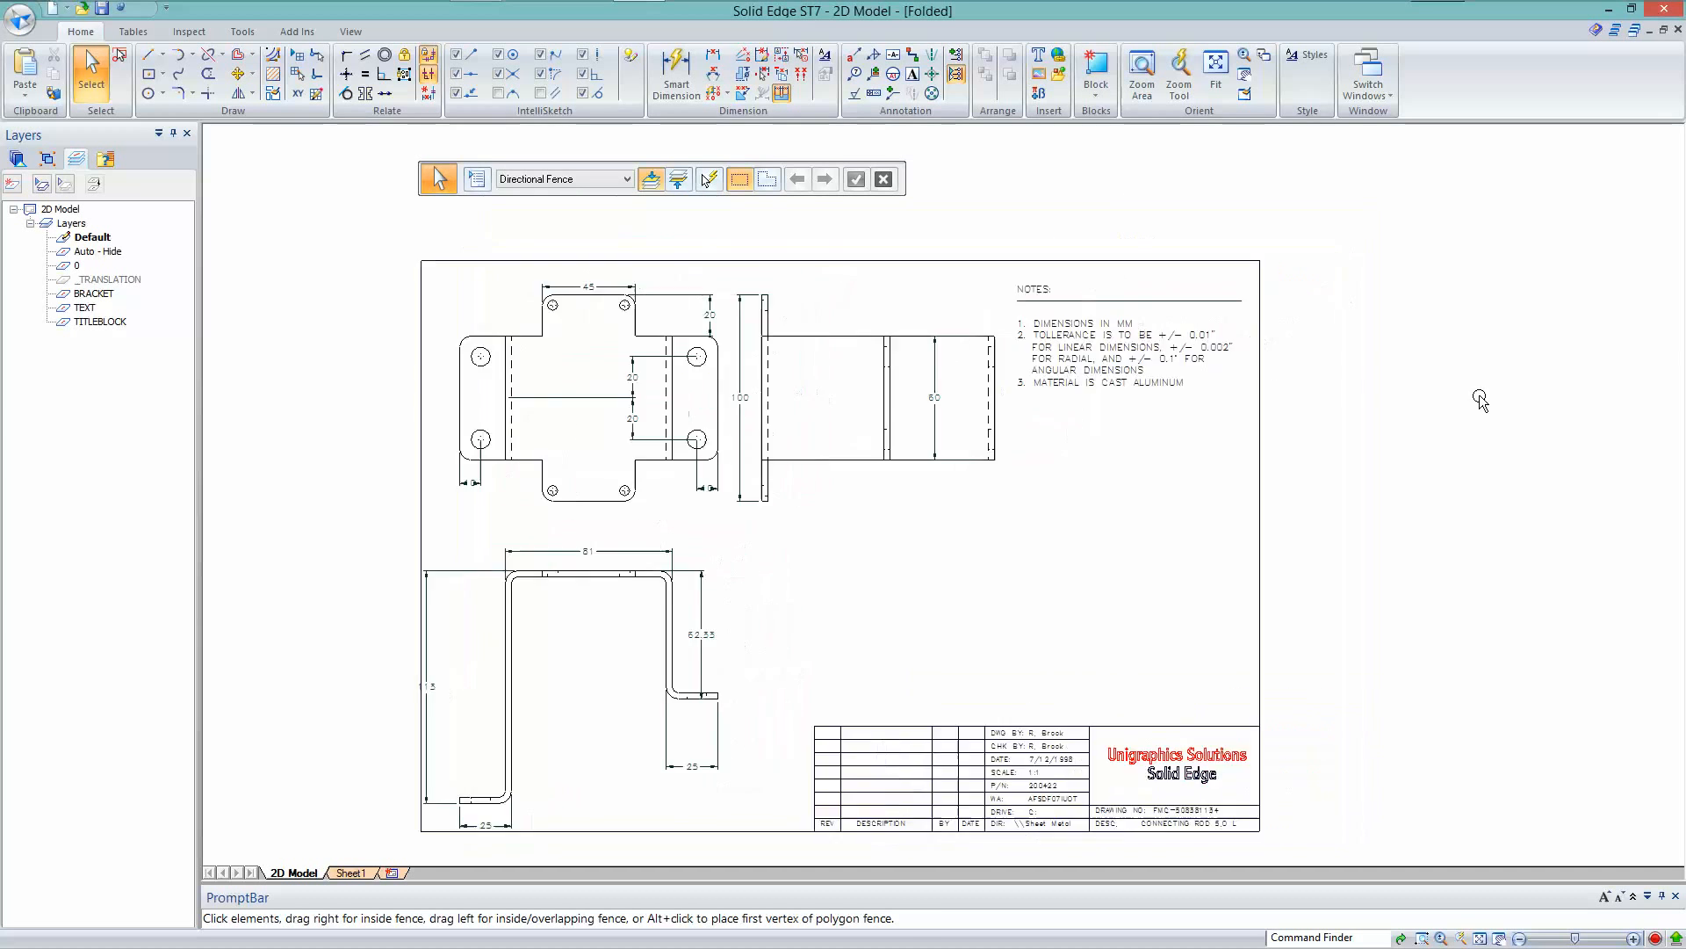
pyautogui.scroll(1, 1453, 398)
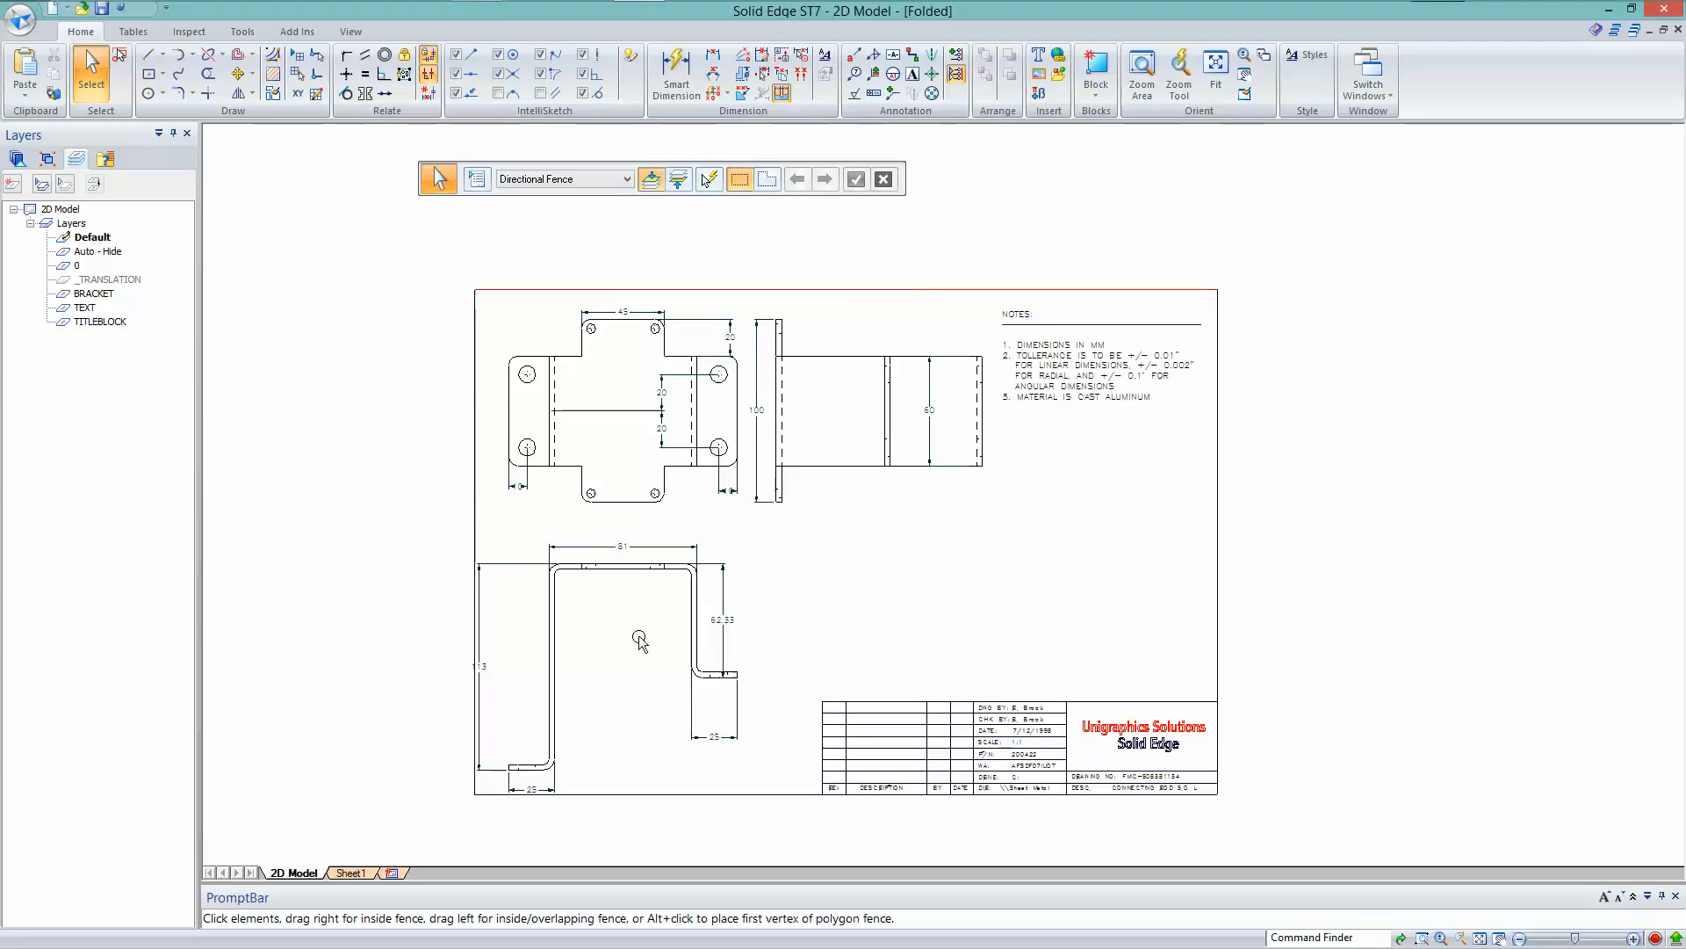
pyautogui.click(472, 493)
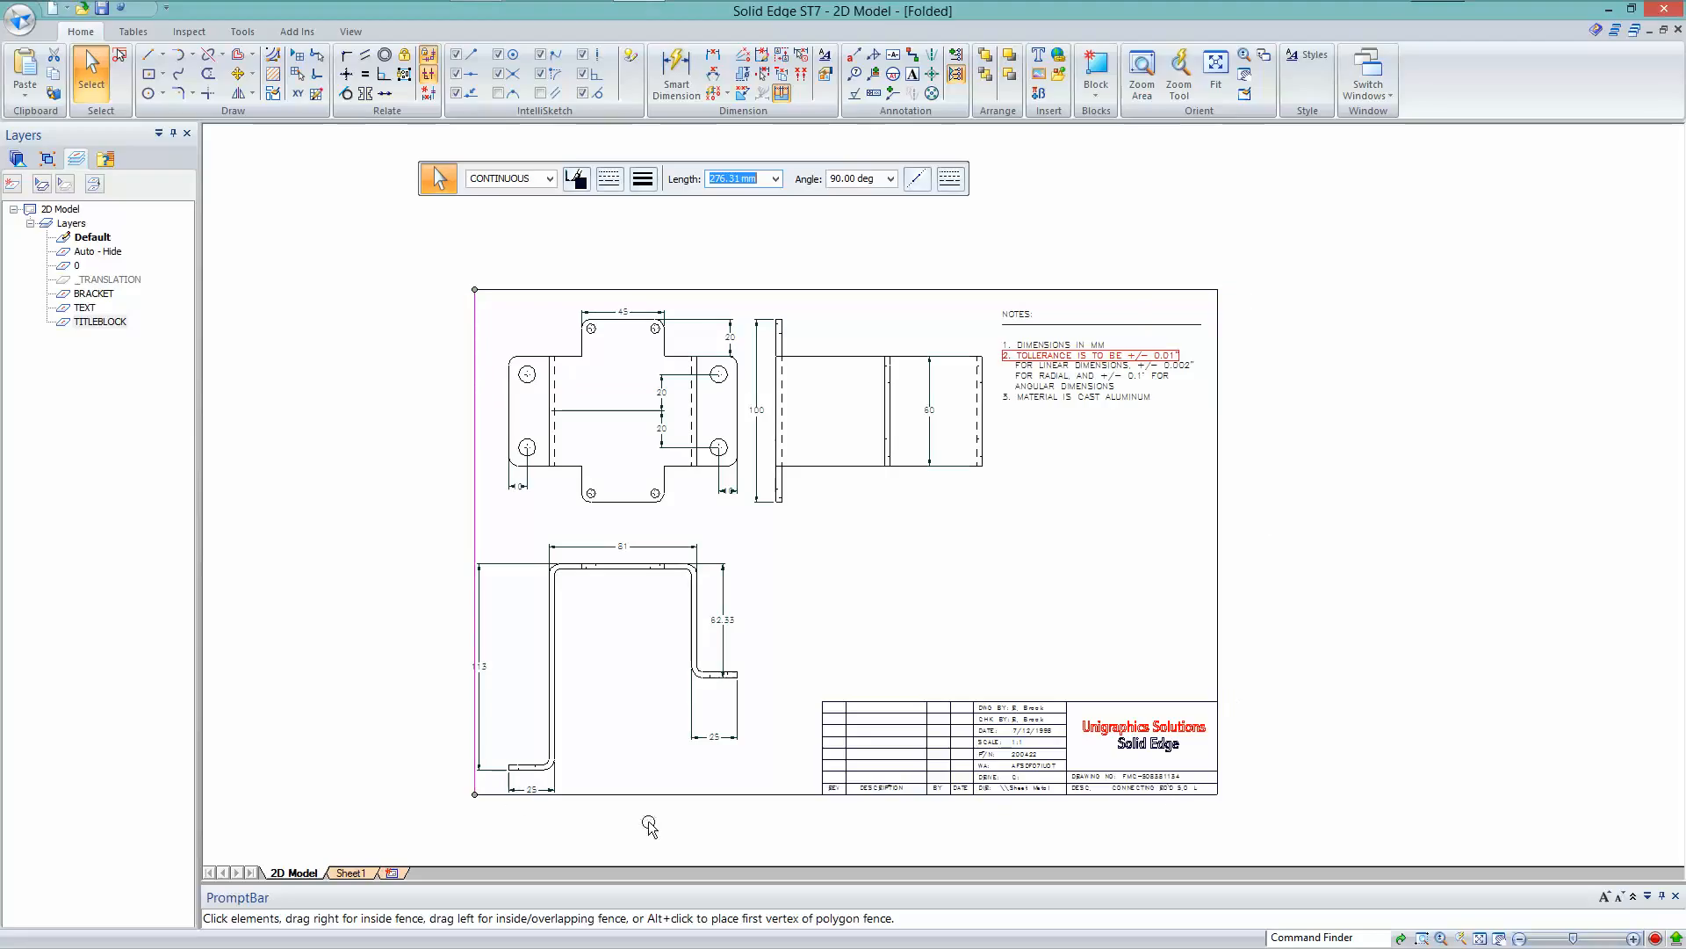
pyautogui.rightClick(94, 325)
pyautogui.click(160, 378)
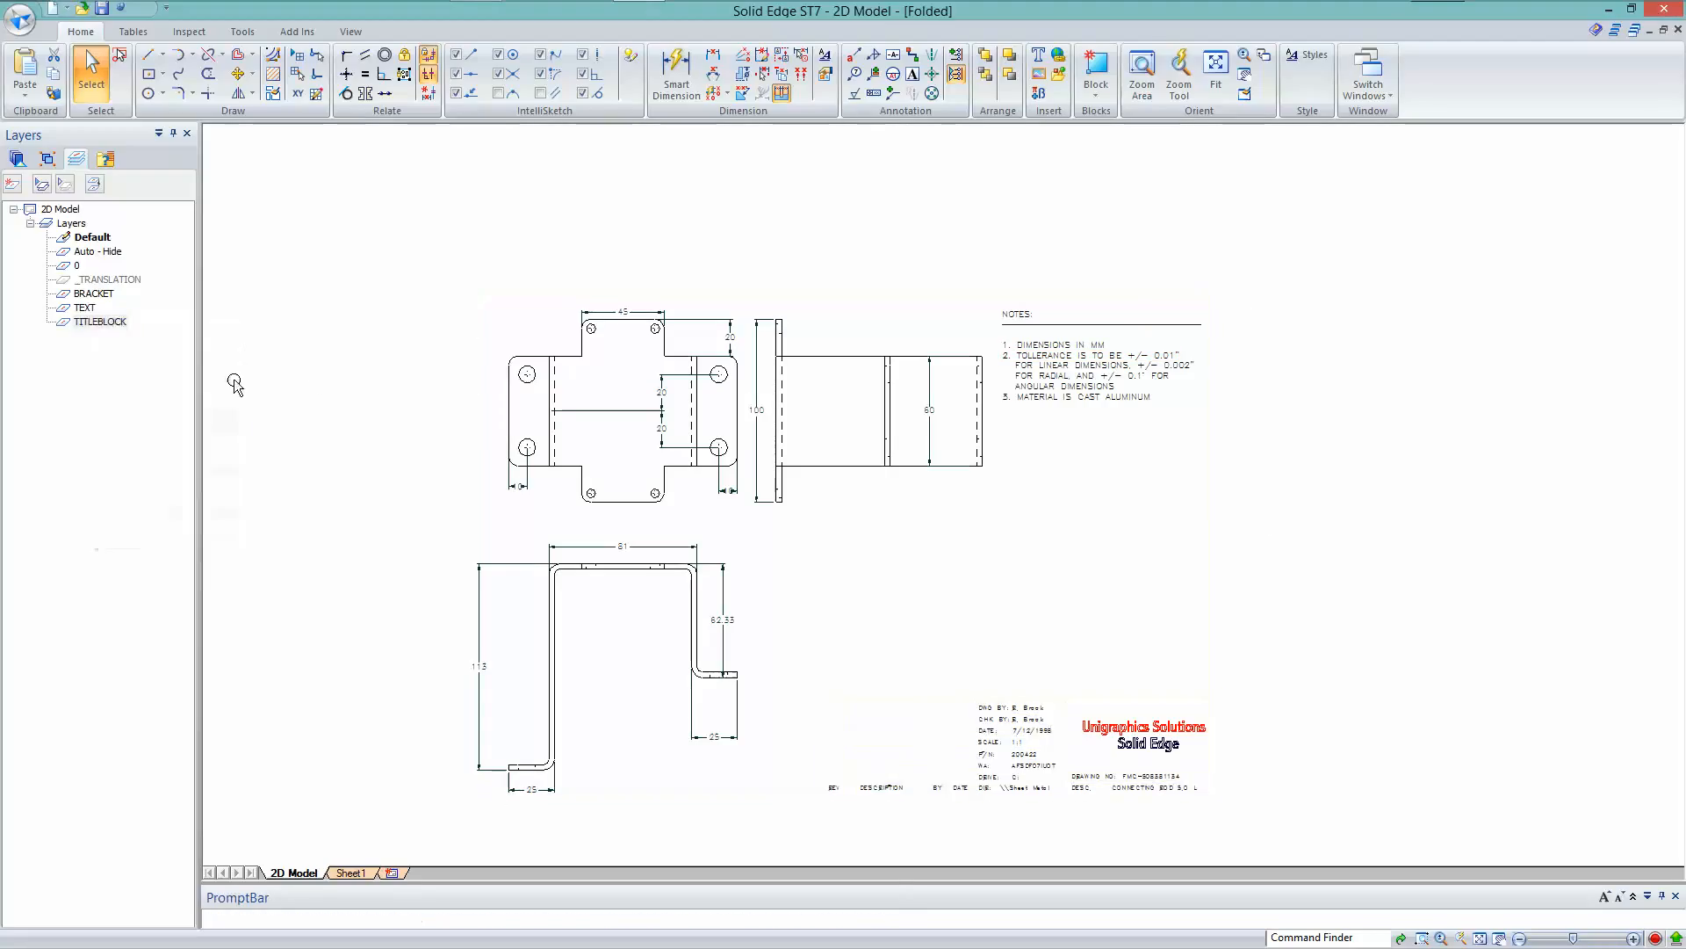
# Hide the TEXT layer containing the notes and title block text
pyautogui.click(1067, 355)
pyautogui.rightClick(90, 312)
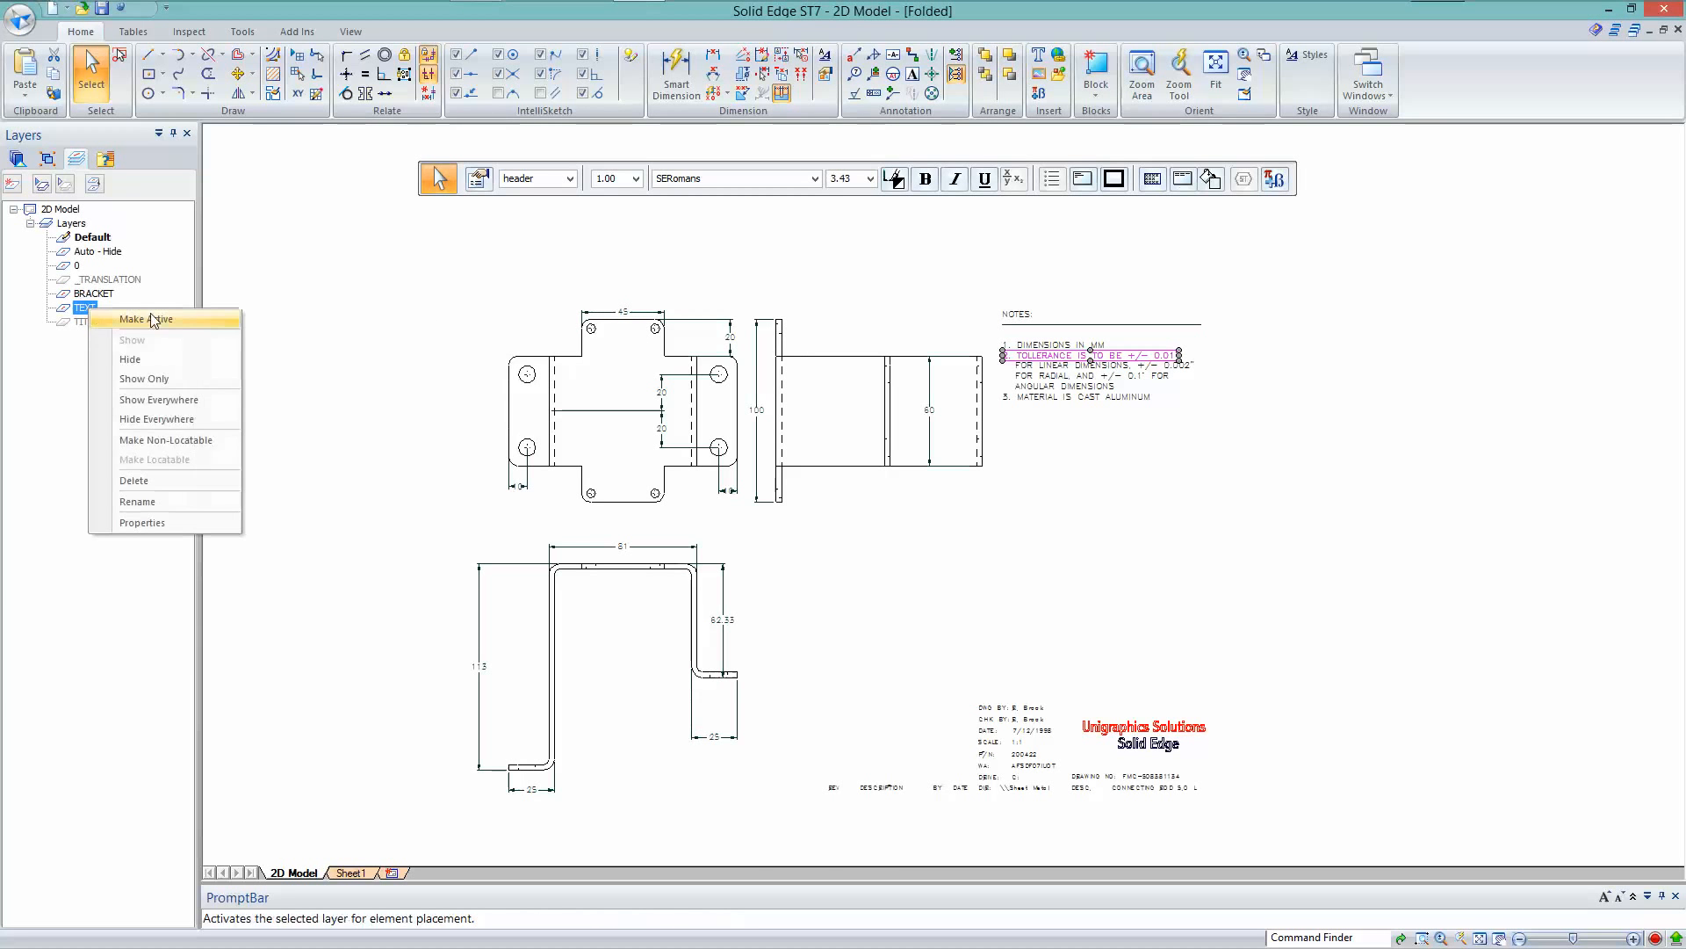
pyautogui.click(160, 360)
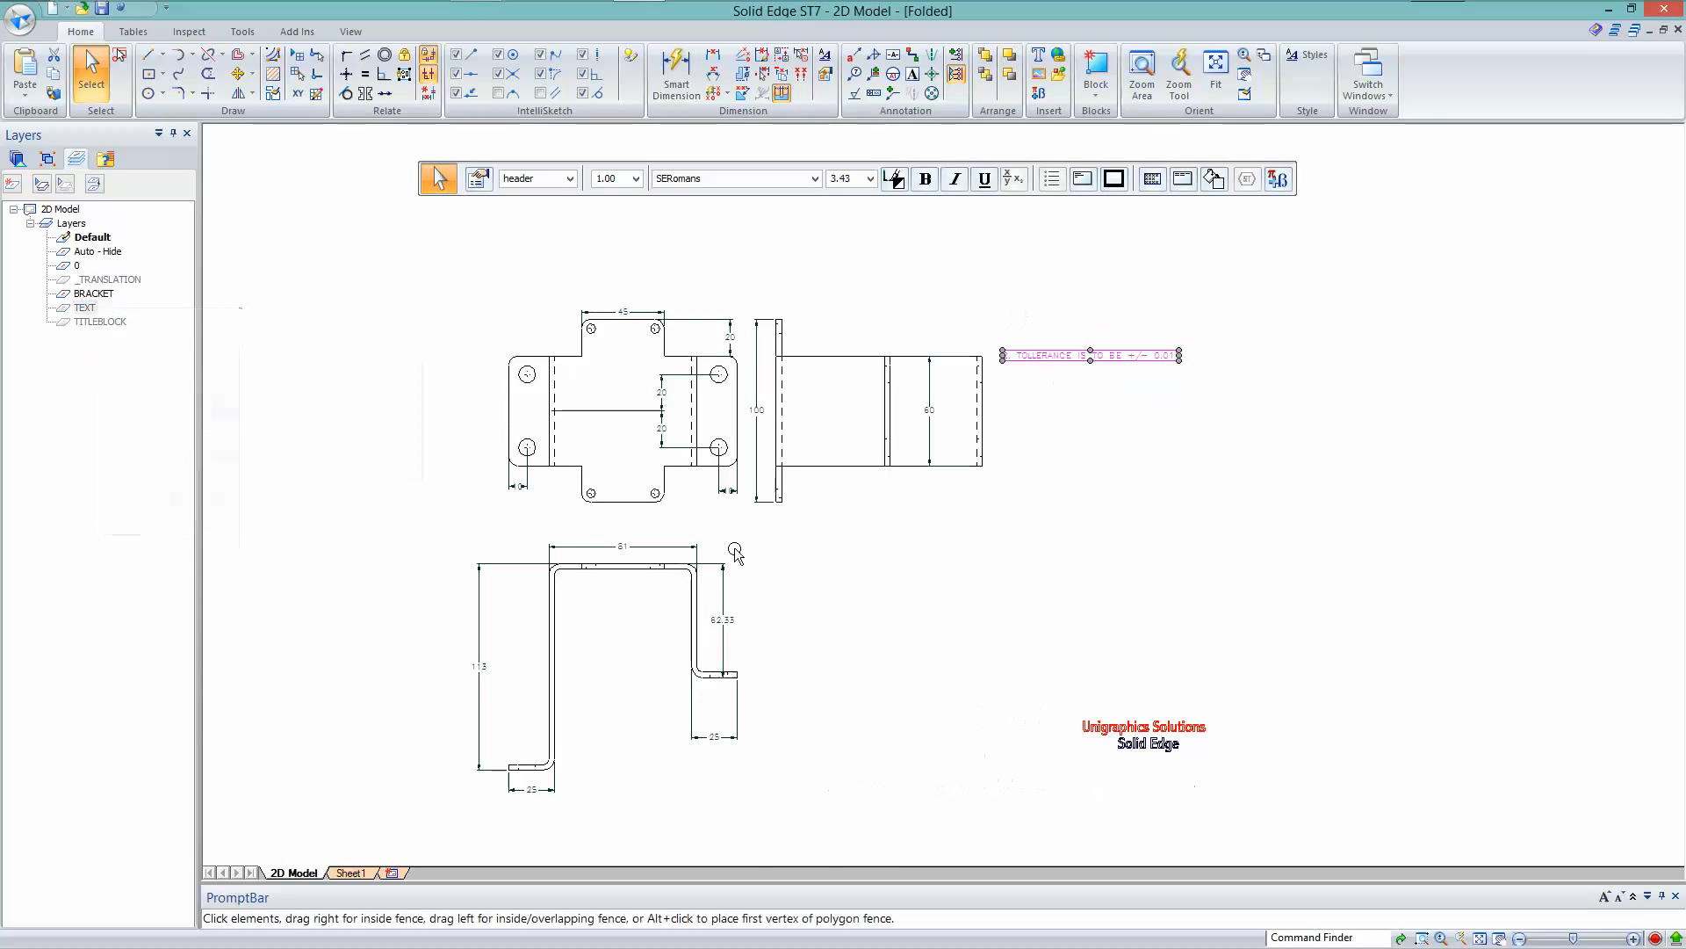
# Hide layer 0 containing the company logo text and clear the selection
pyautogui.click(1126, 727)
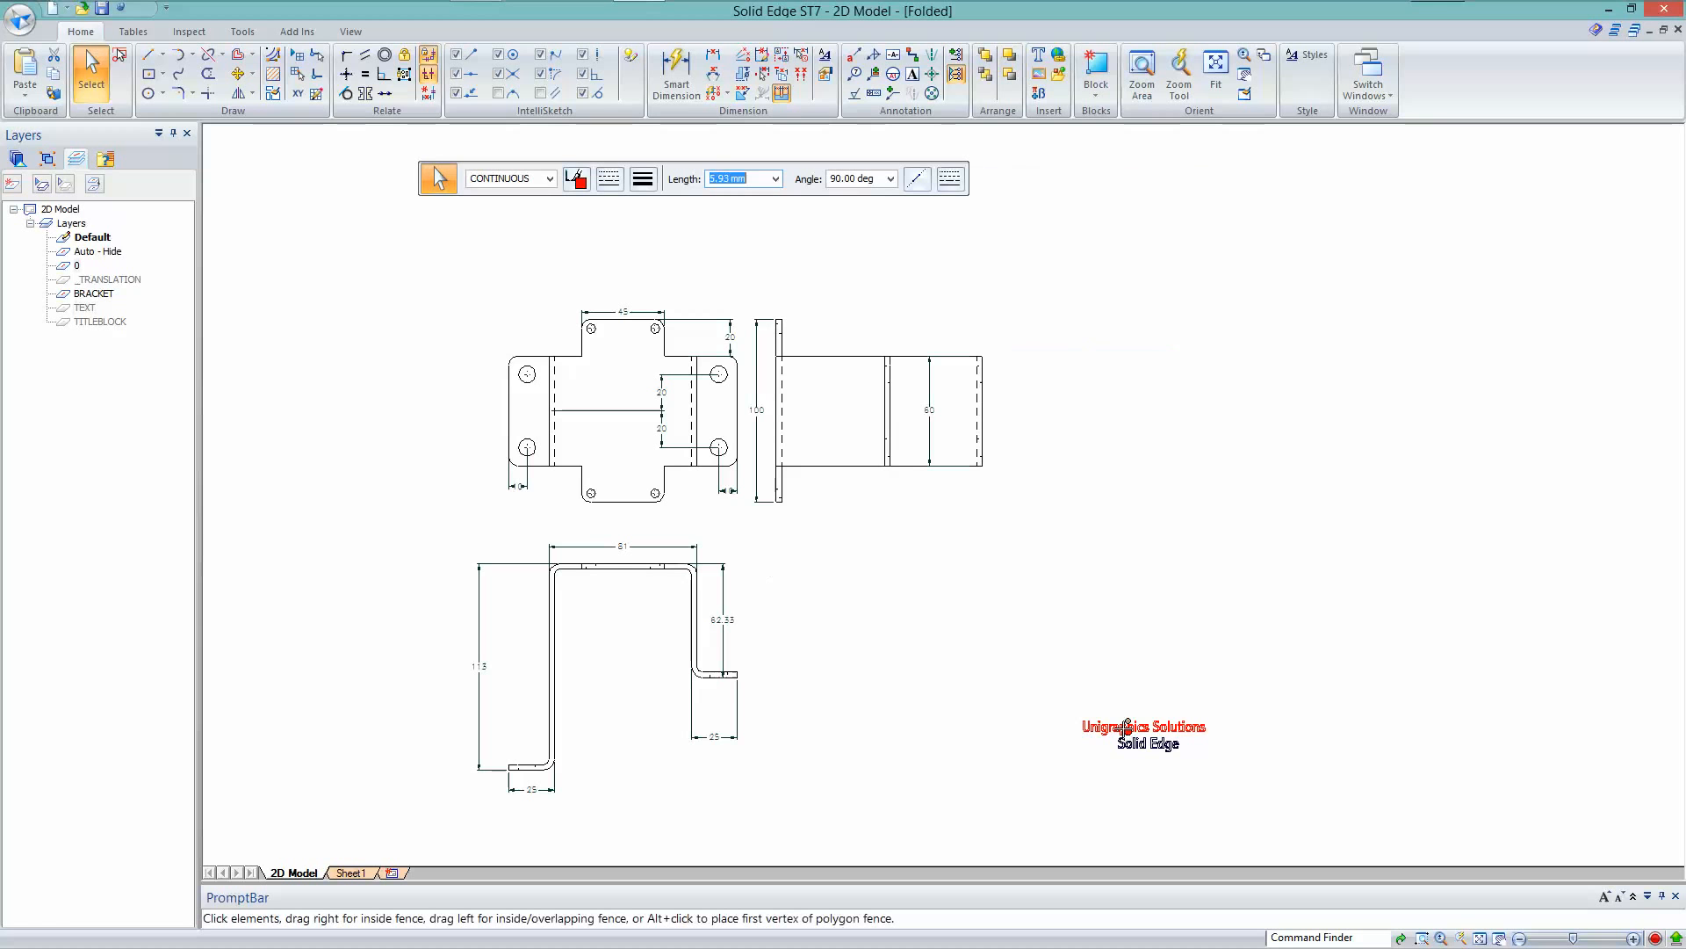
pyautogui.rightClick(78, 269)
pyautogui.click(154, 317)
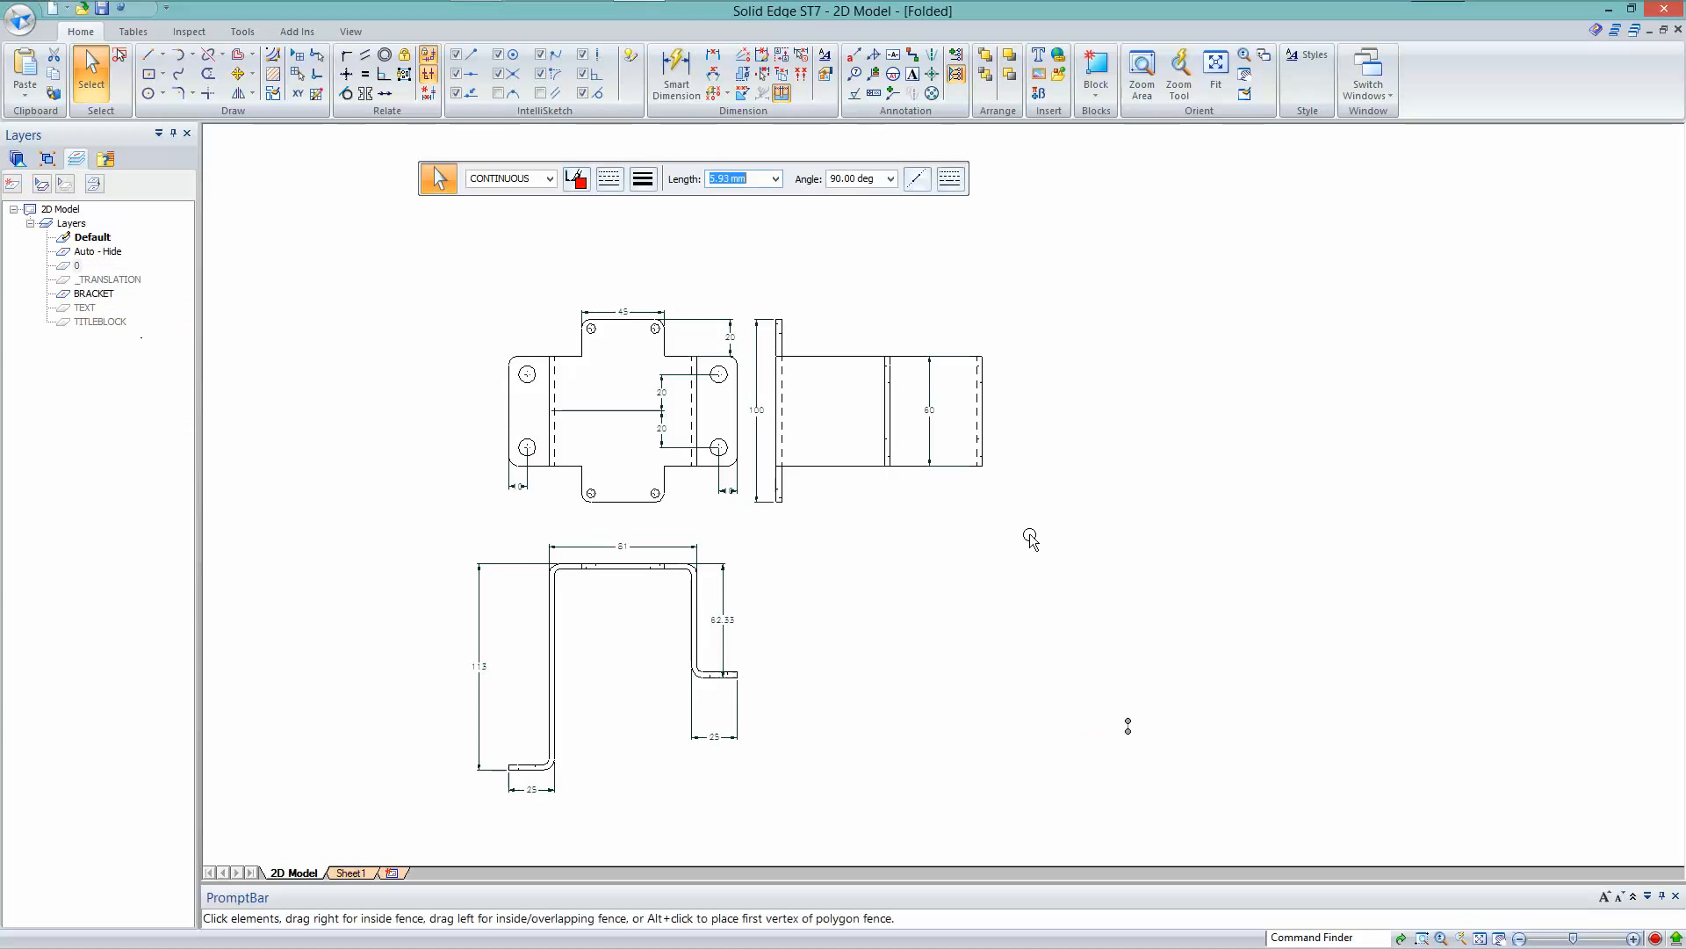
pyautogui.click(1030, 538)
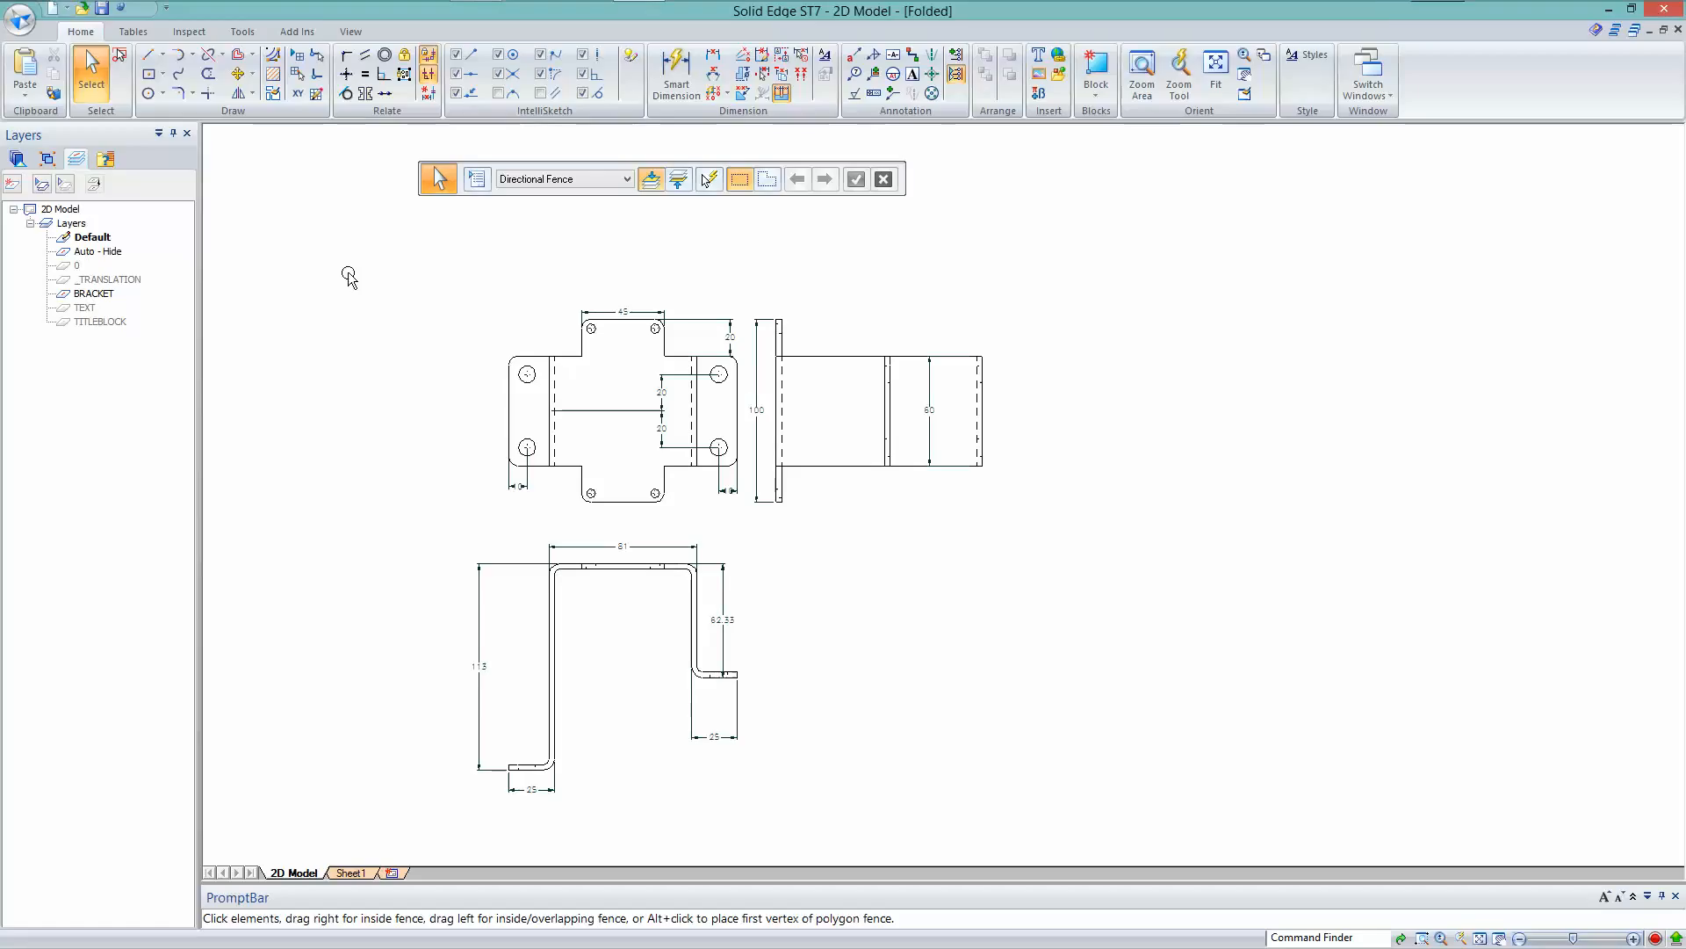
# Start Create 3D from the drawing into a new Sheet Metal.psm file and proceed to the primary view definition
pyautogui.click(243, 31)
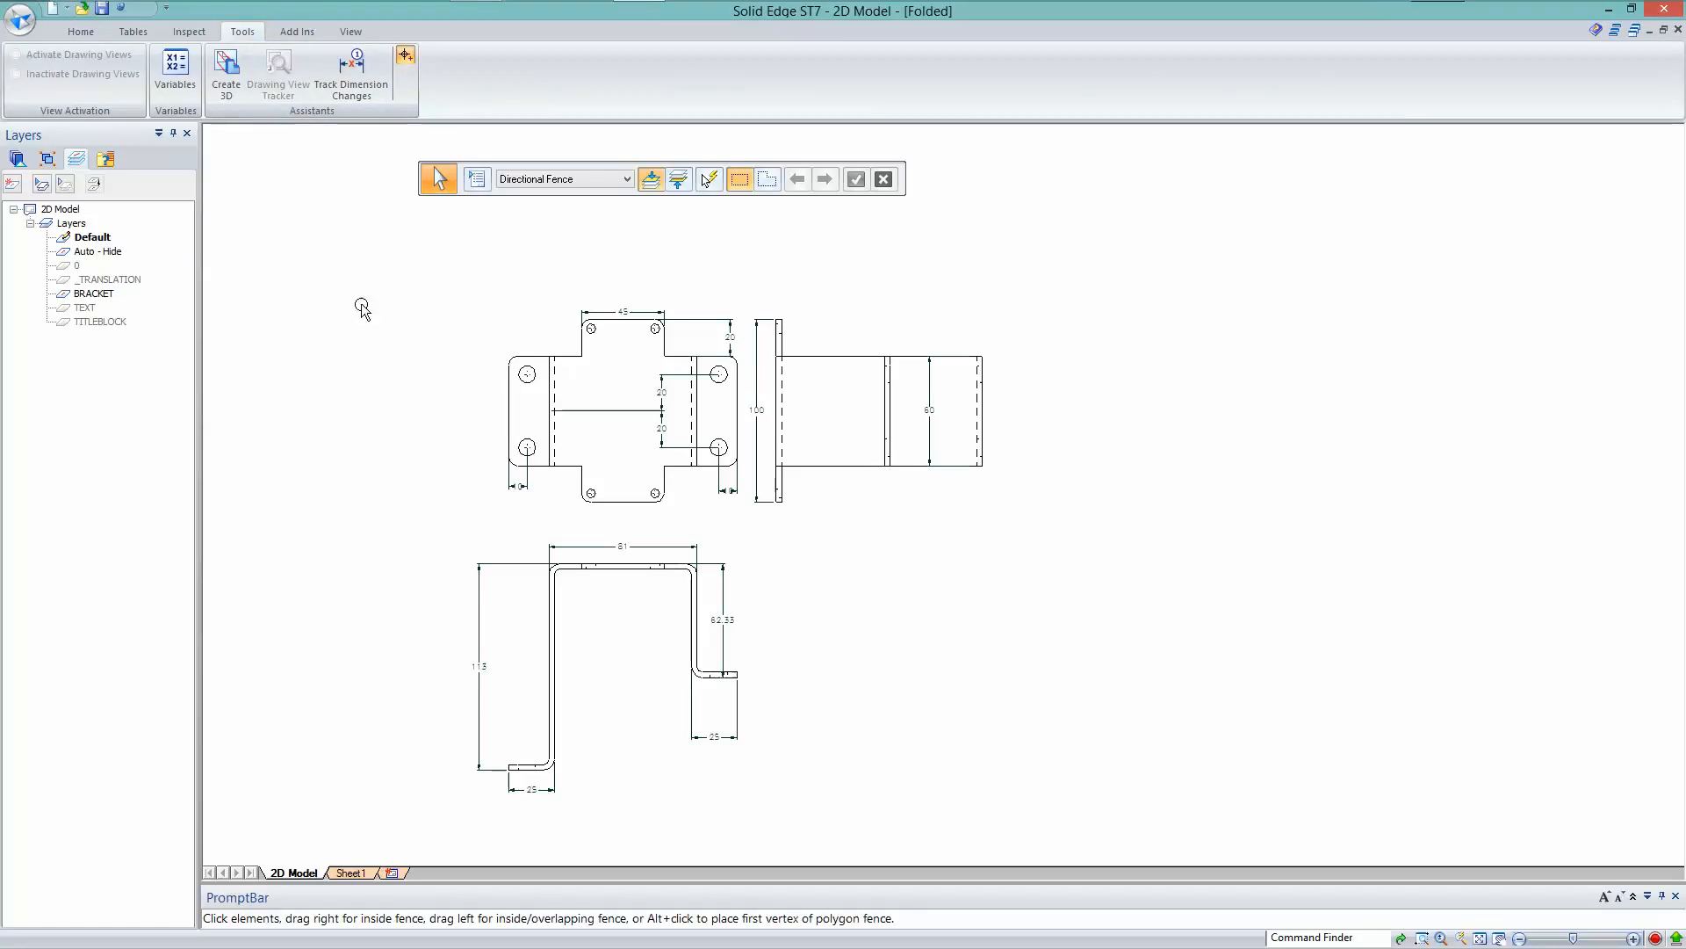
pyautogui.click(227, 74)
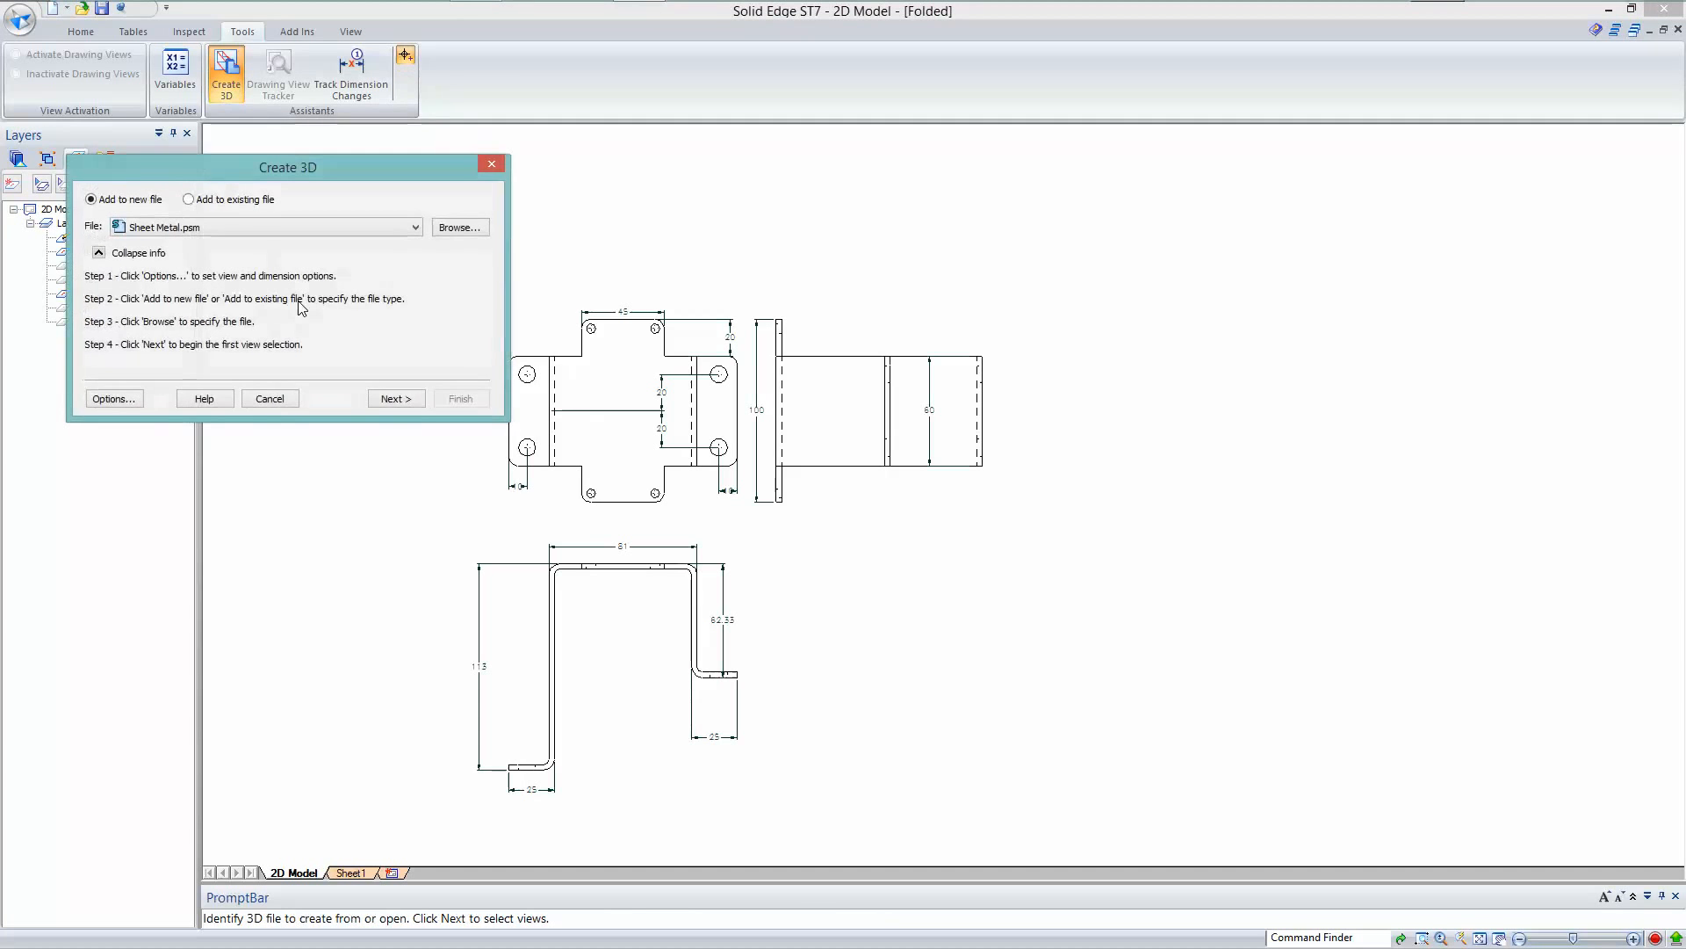
pyautogui.click(313, 228)
pyautogui.click(464, 270)
pyautogui.click(387, 399)
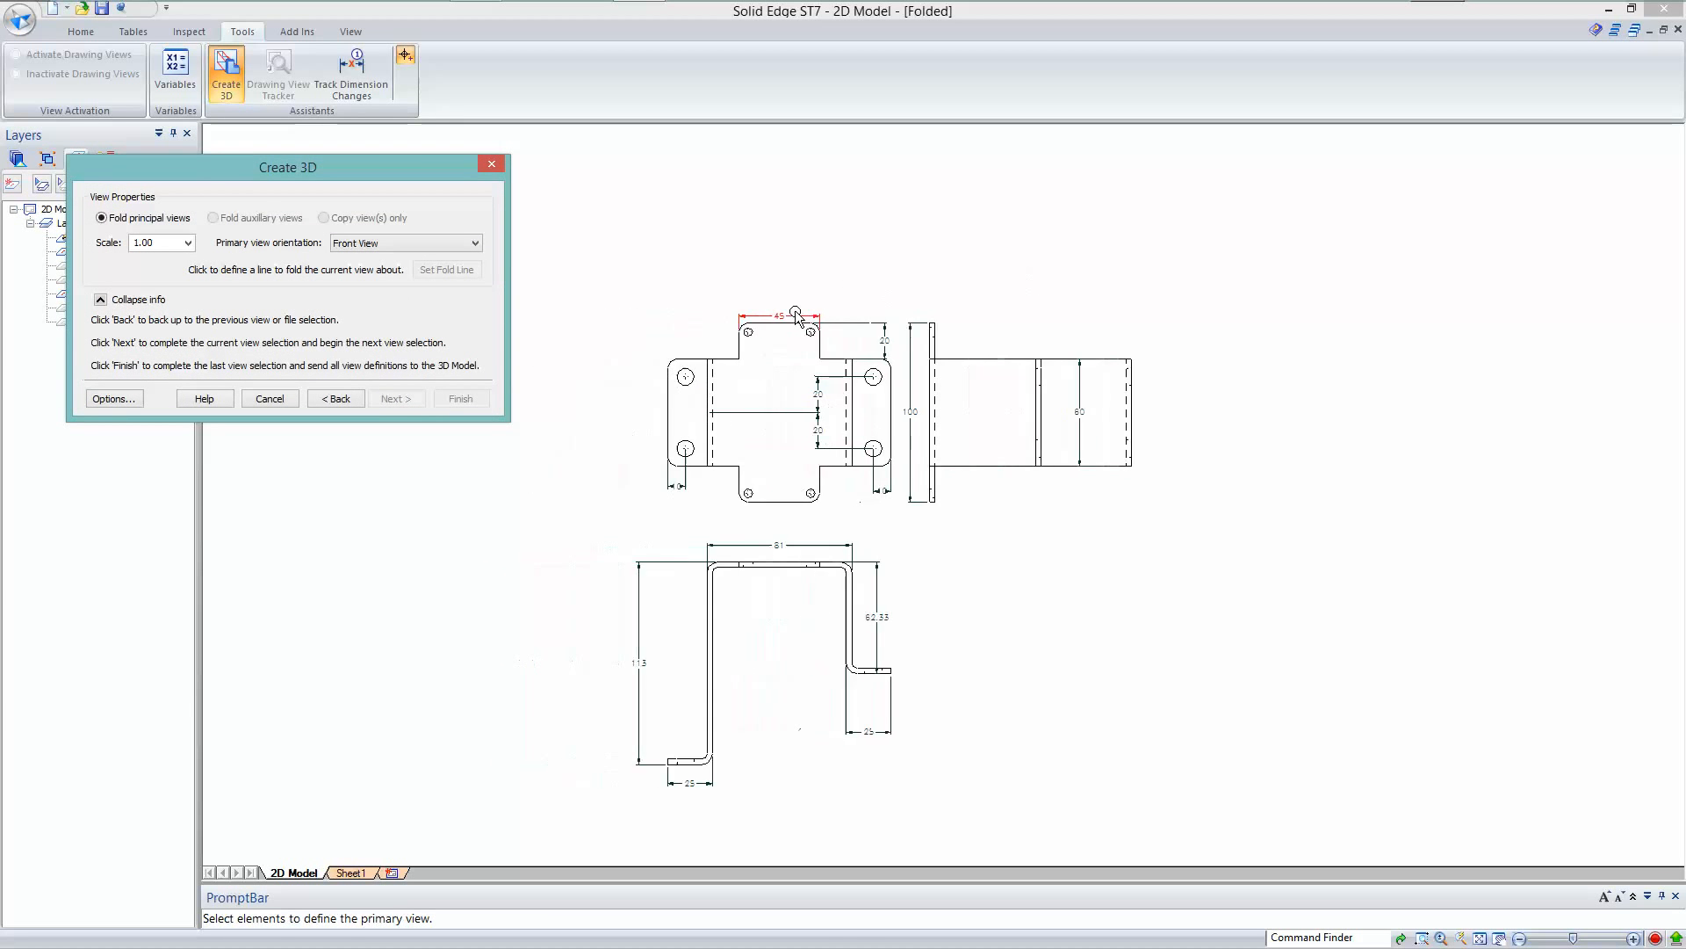
pyautogui.moveTo(626, 260)
pyautogui.mouseDown()
pyautogui.moveTo(920, 546)
pyautogui.moveTo(910, 524)
pyautogui.mouseUp()
pyautogui.click(754, 250)
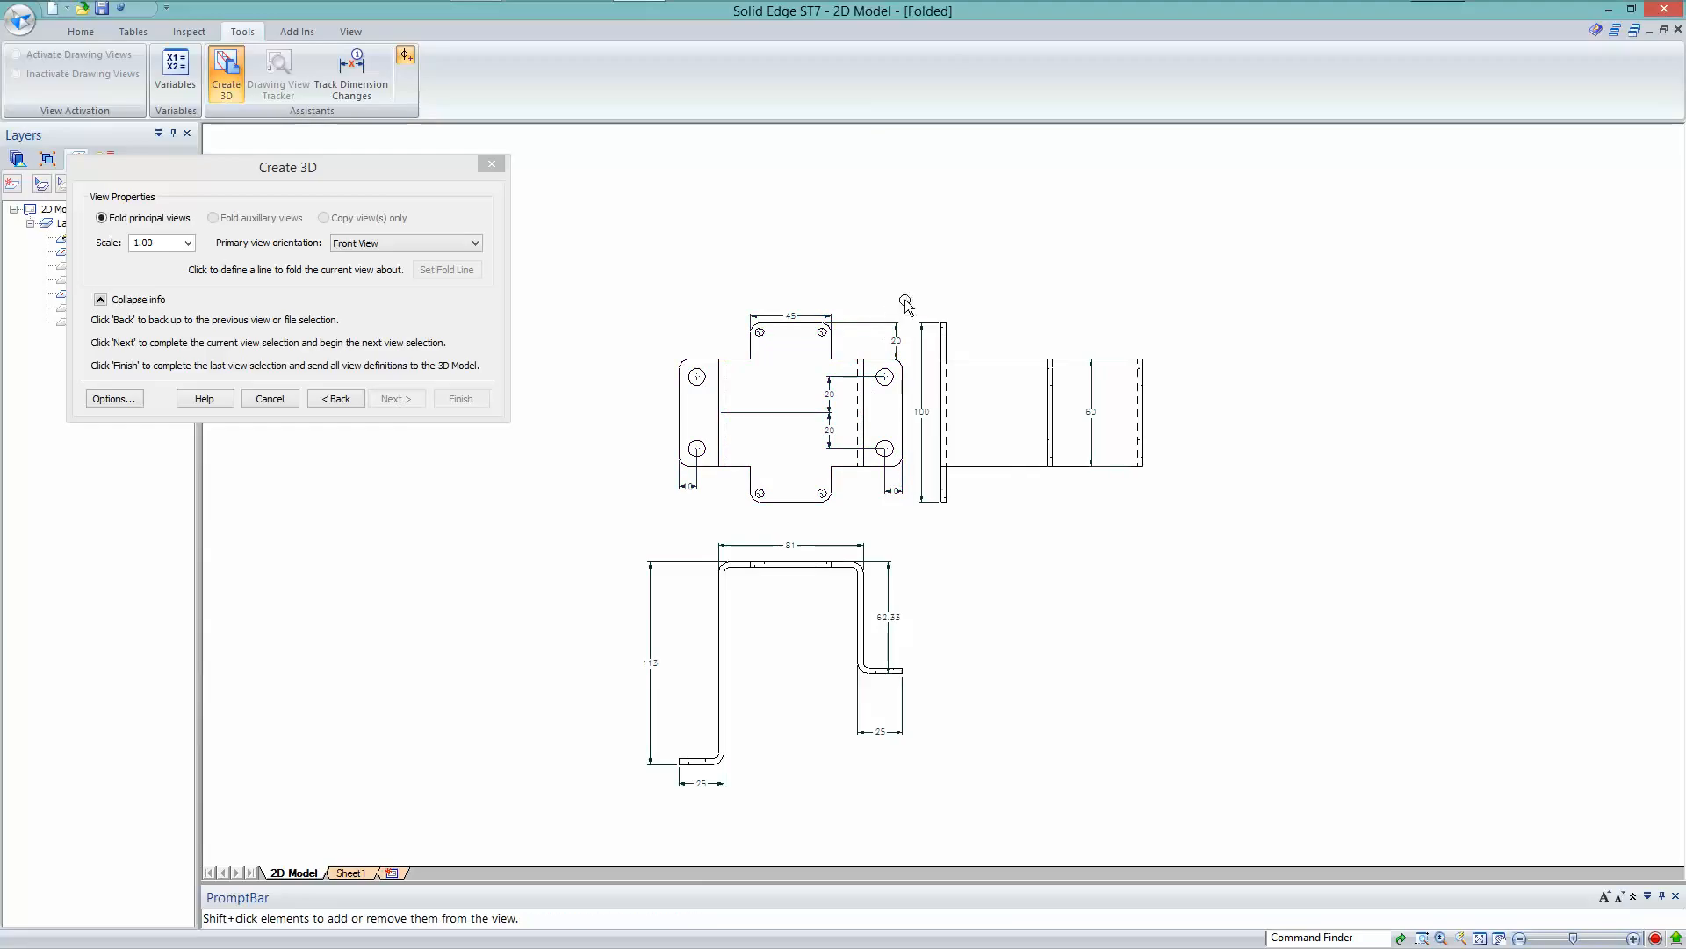
pyautogui.moveTo(919, 303); pyautogui.dragTo(1181, 539)
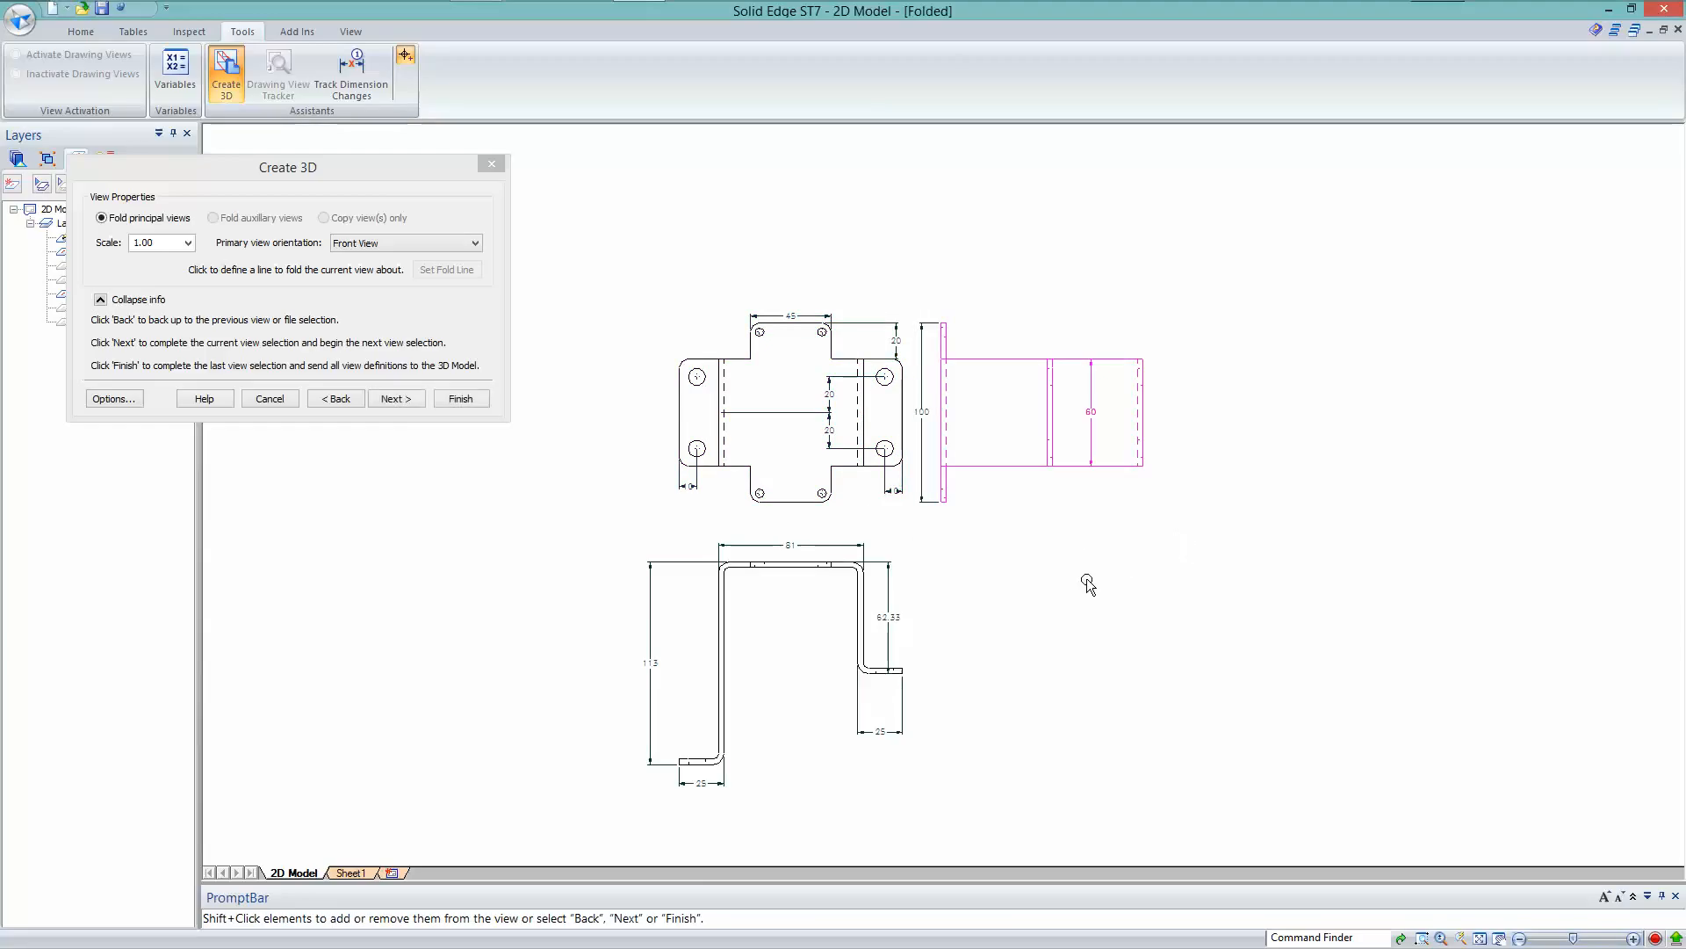
pyautogui.click(1008, 517)
pyautogui.moveTo(591, 518); pyautogui.dragTo(979, 817)
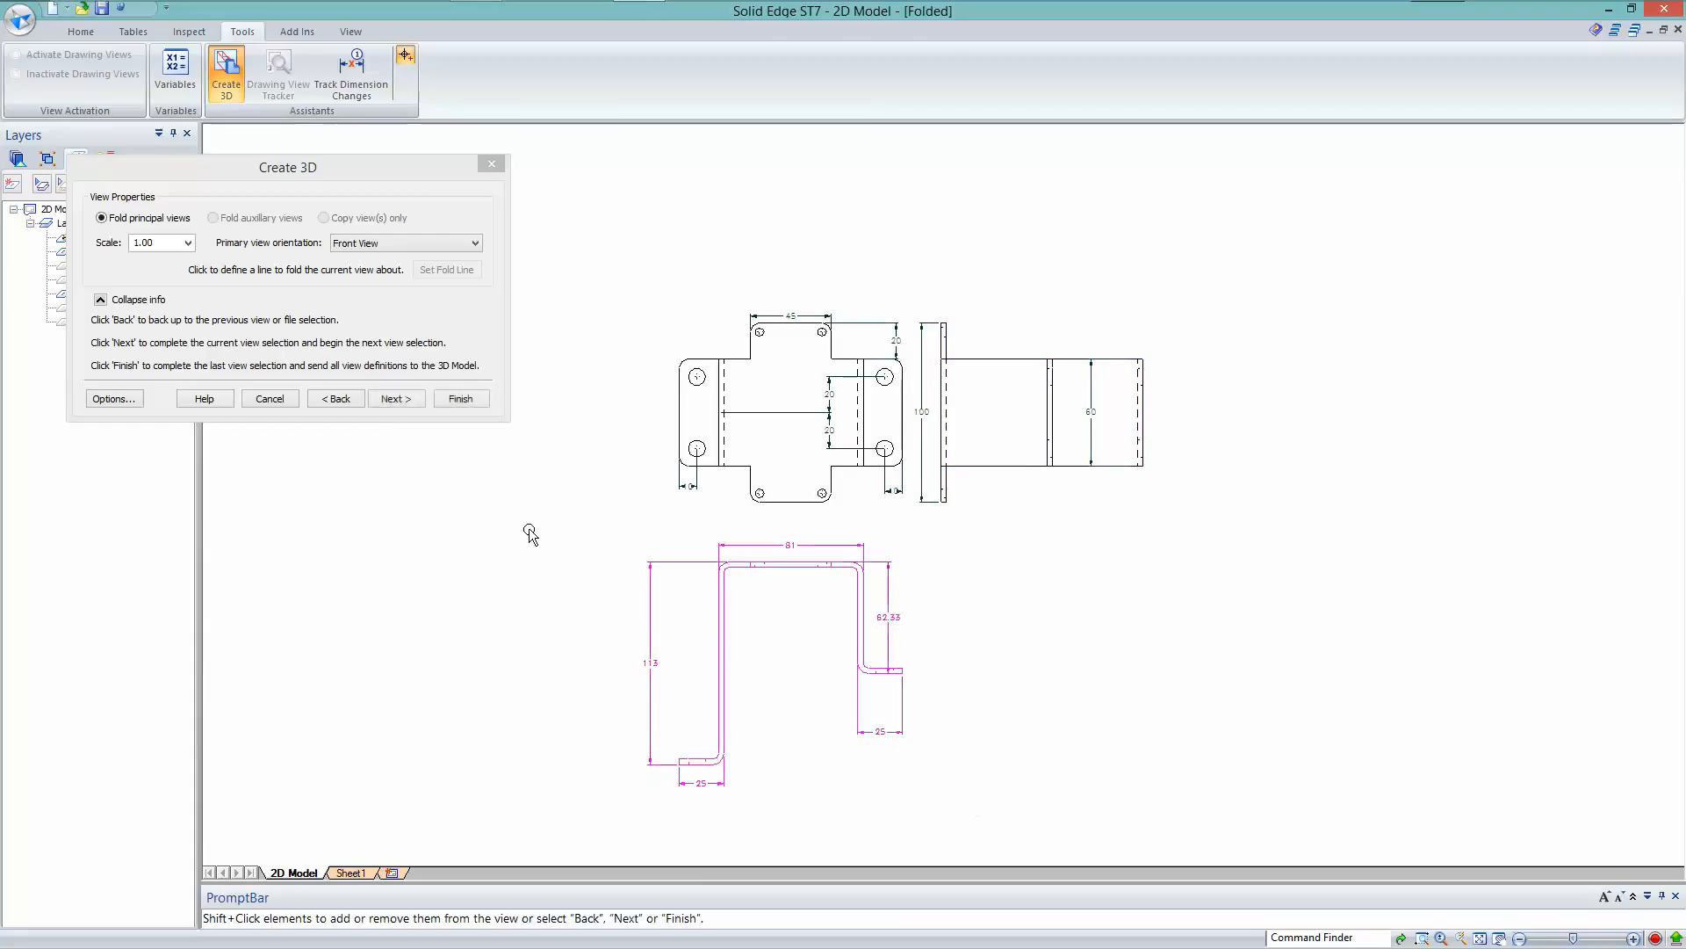
pyautogui.click(528, 533)
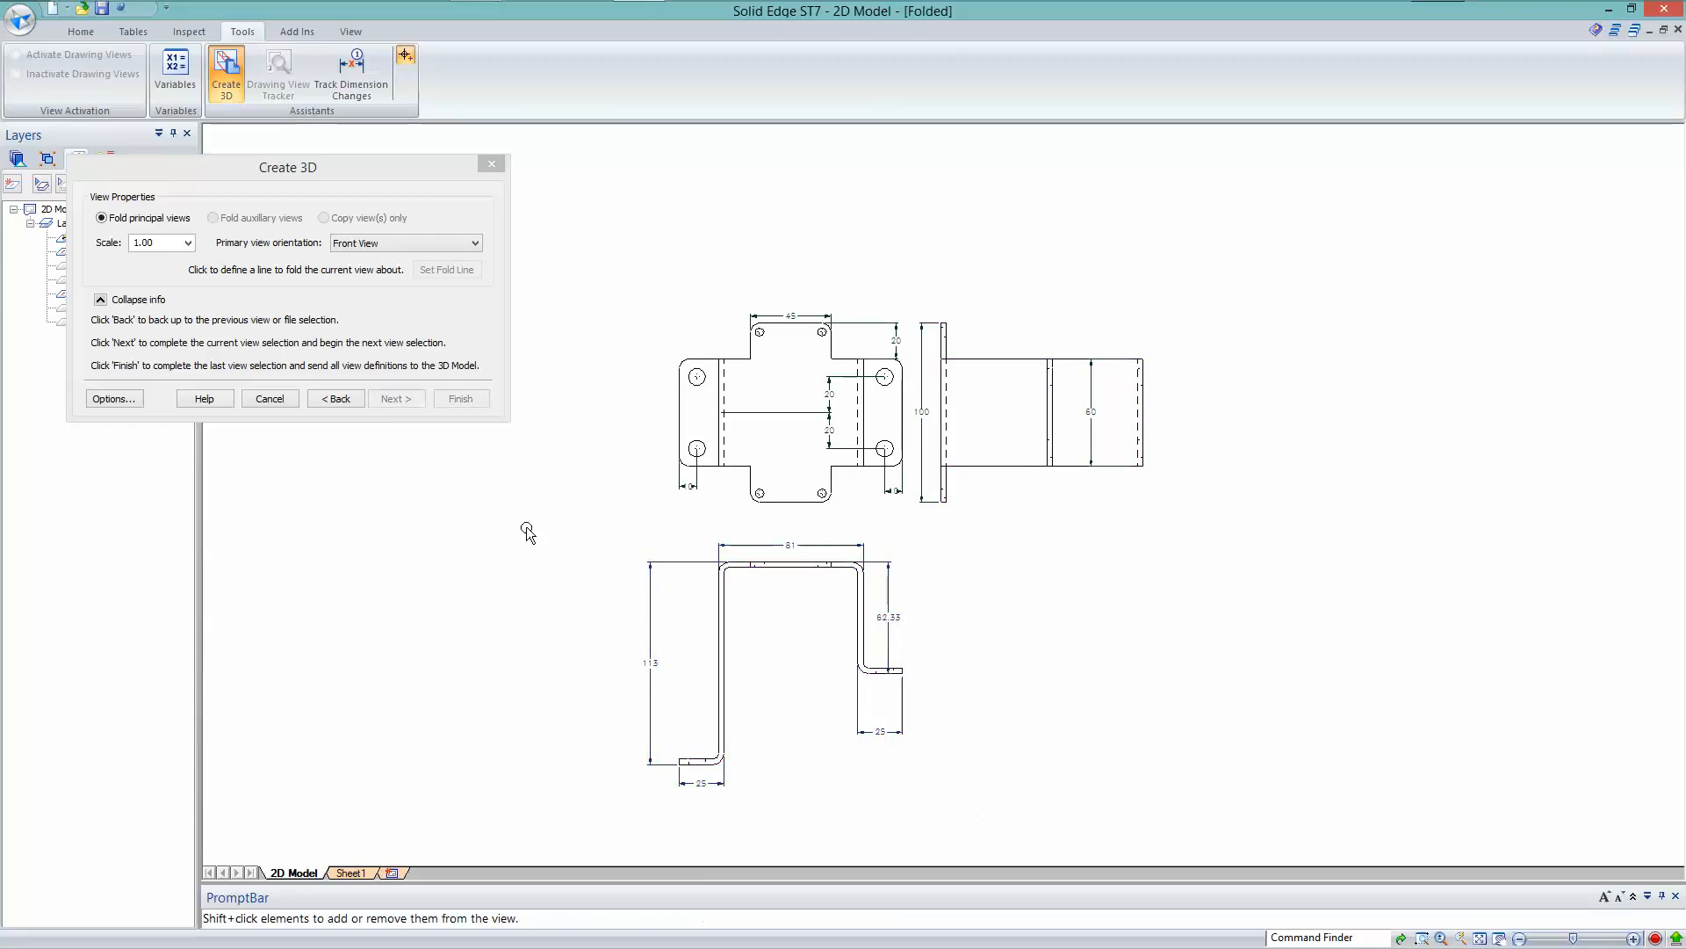
pyautogui.click(466, 399)
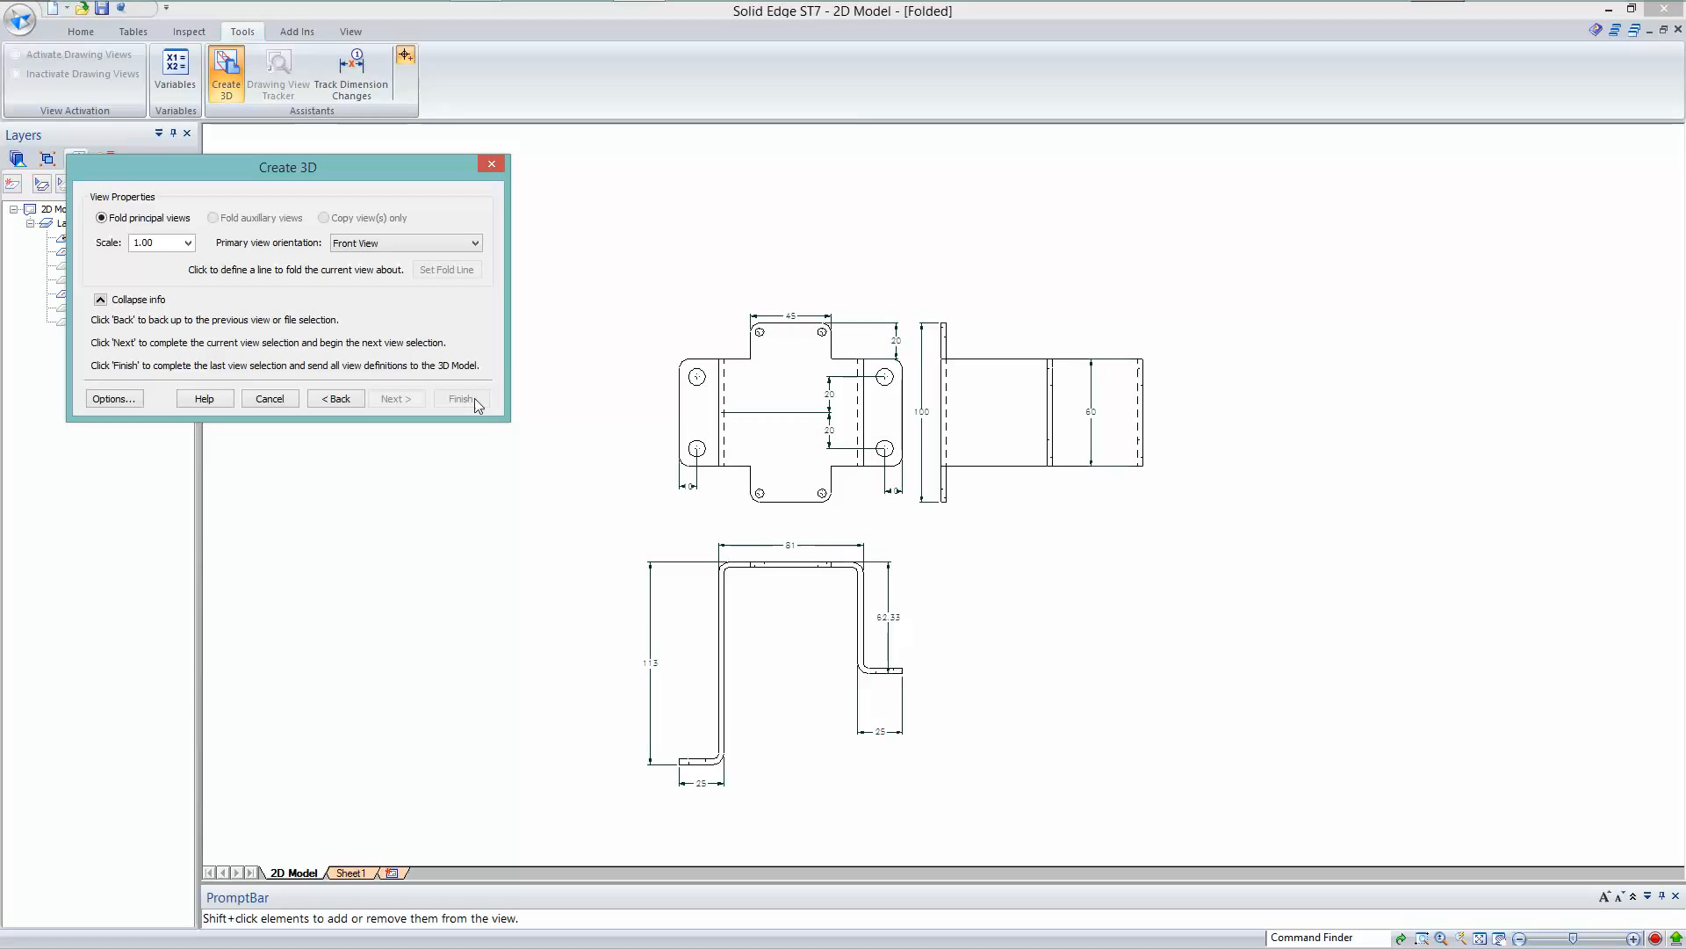
pyautogui.click(350, 397)
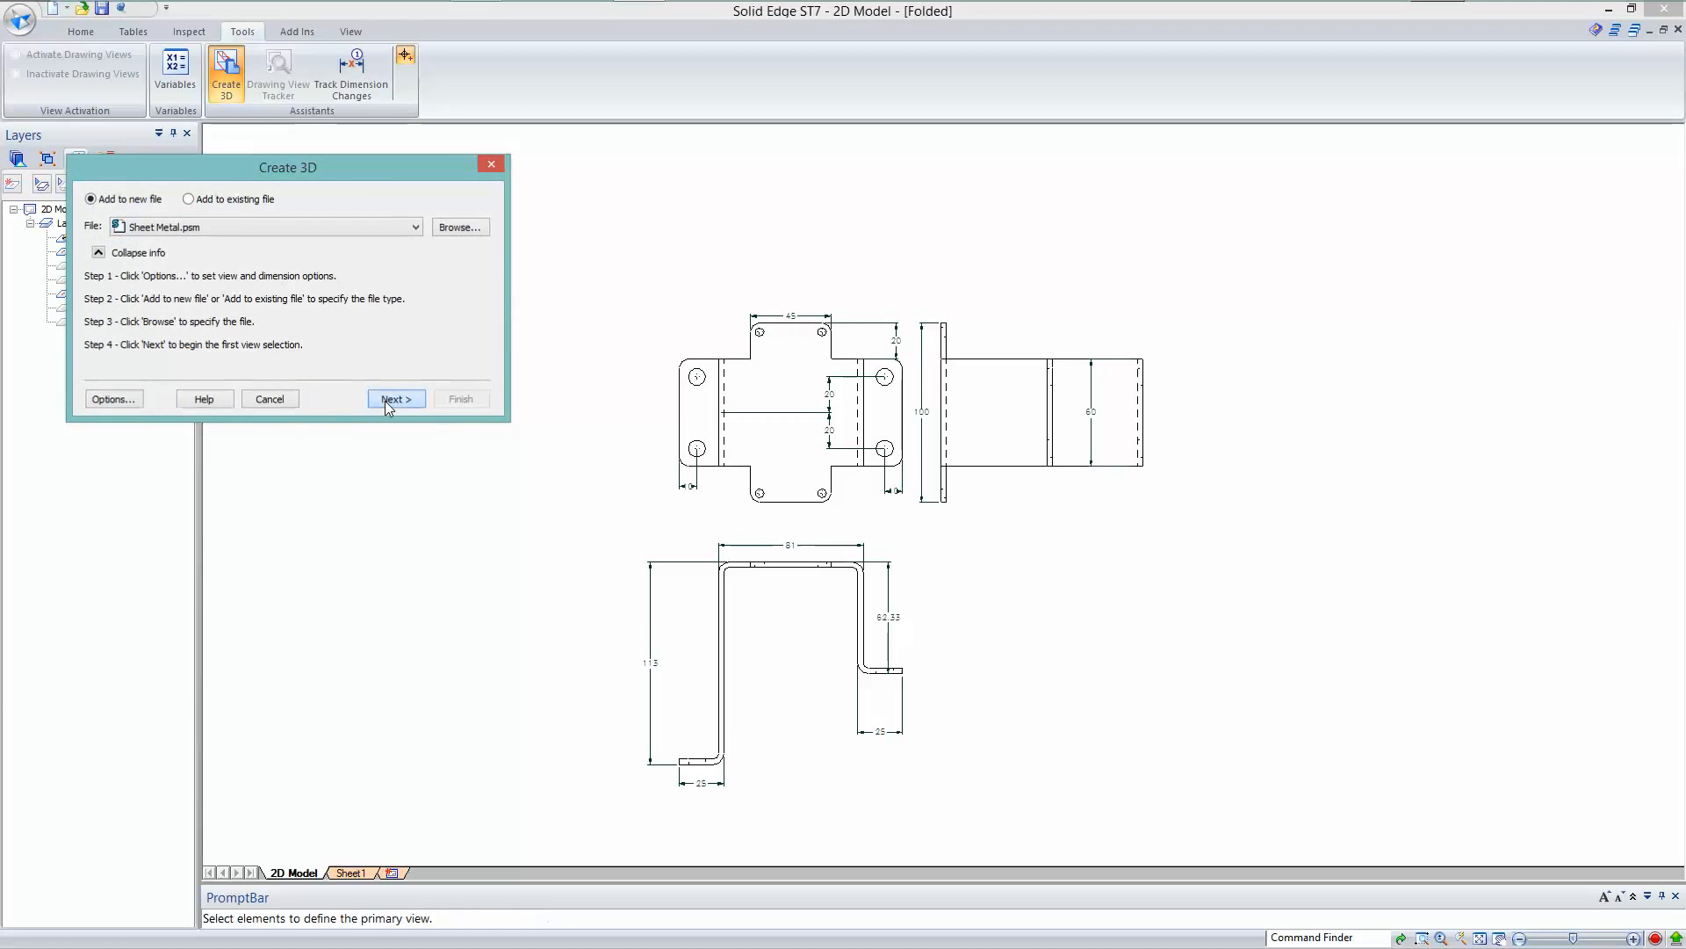
# Restart Create 3D for the new sheet metal file and define the cross-shaped plate view as the primary Front View
pyautogui.click(385, 400)
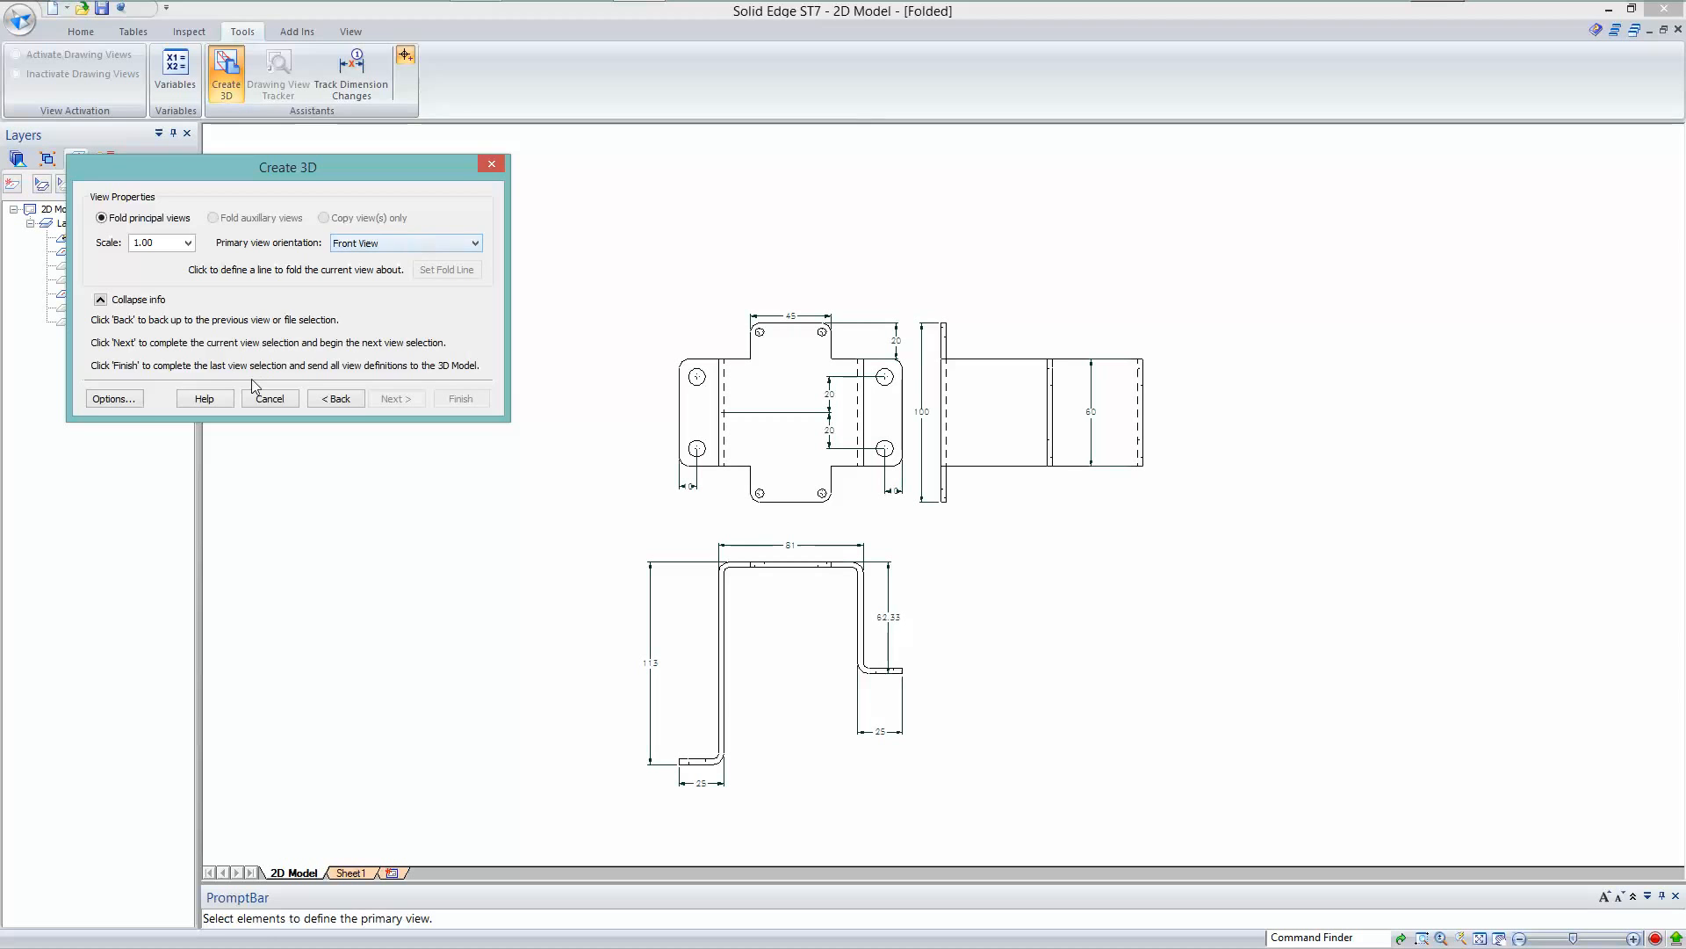
pyautogui.click(270, 399)
pyautogui.click(225, 75)
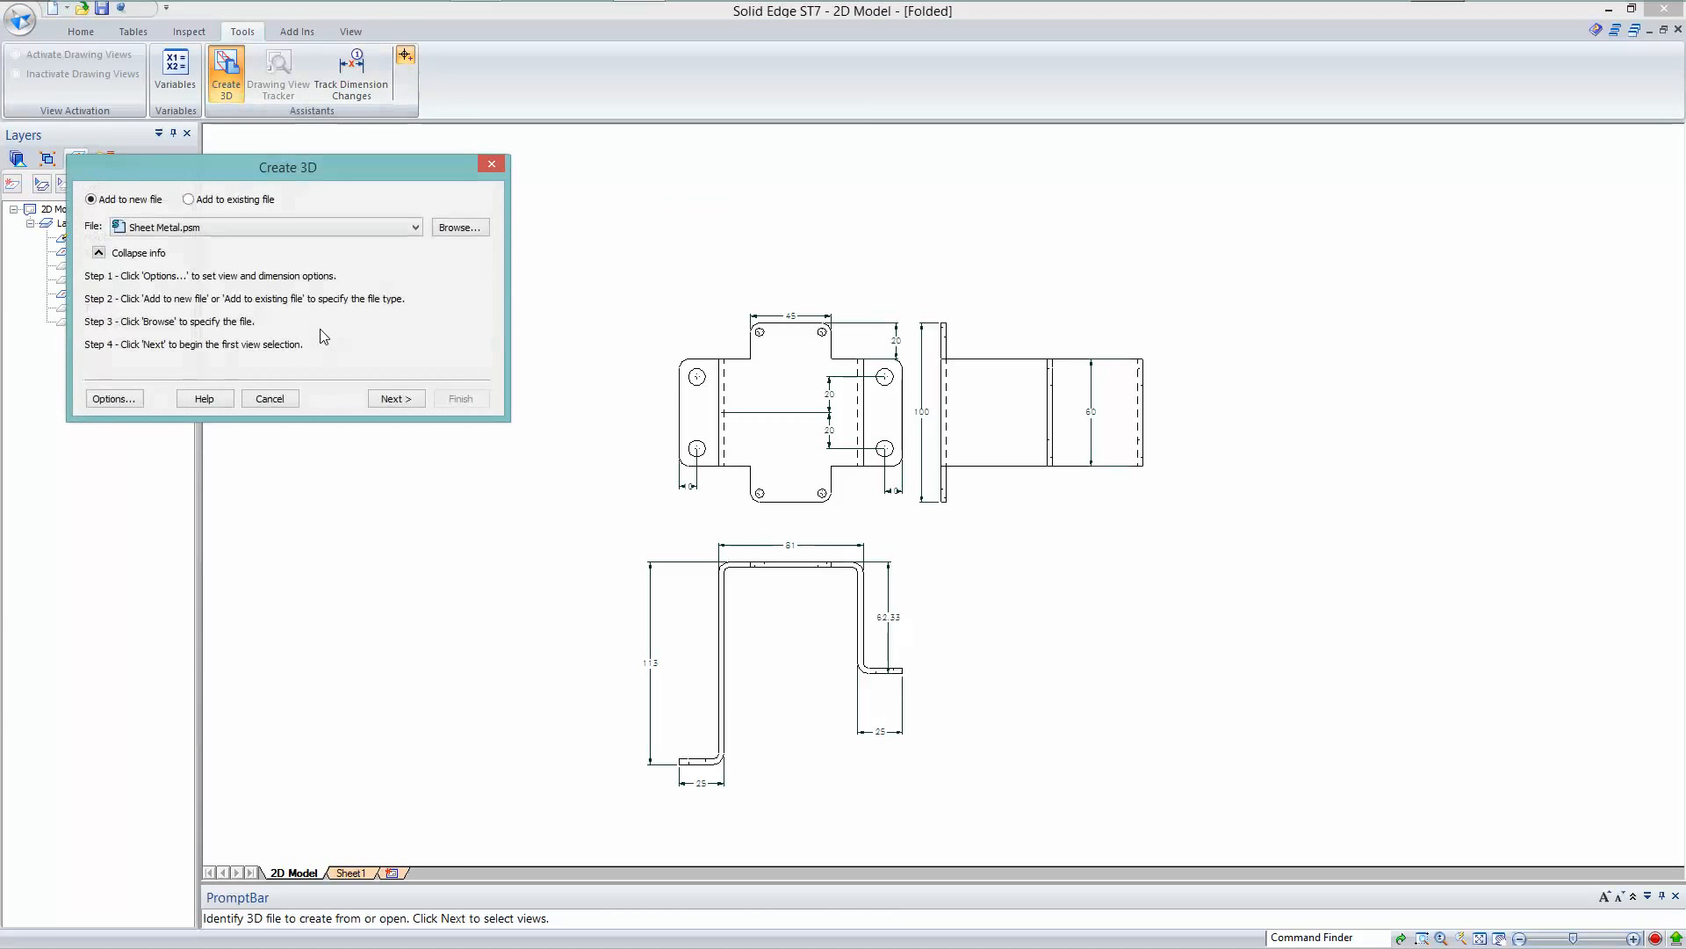
pyautogui.click(405, 400)
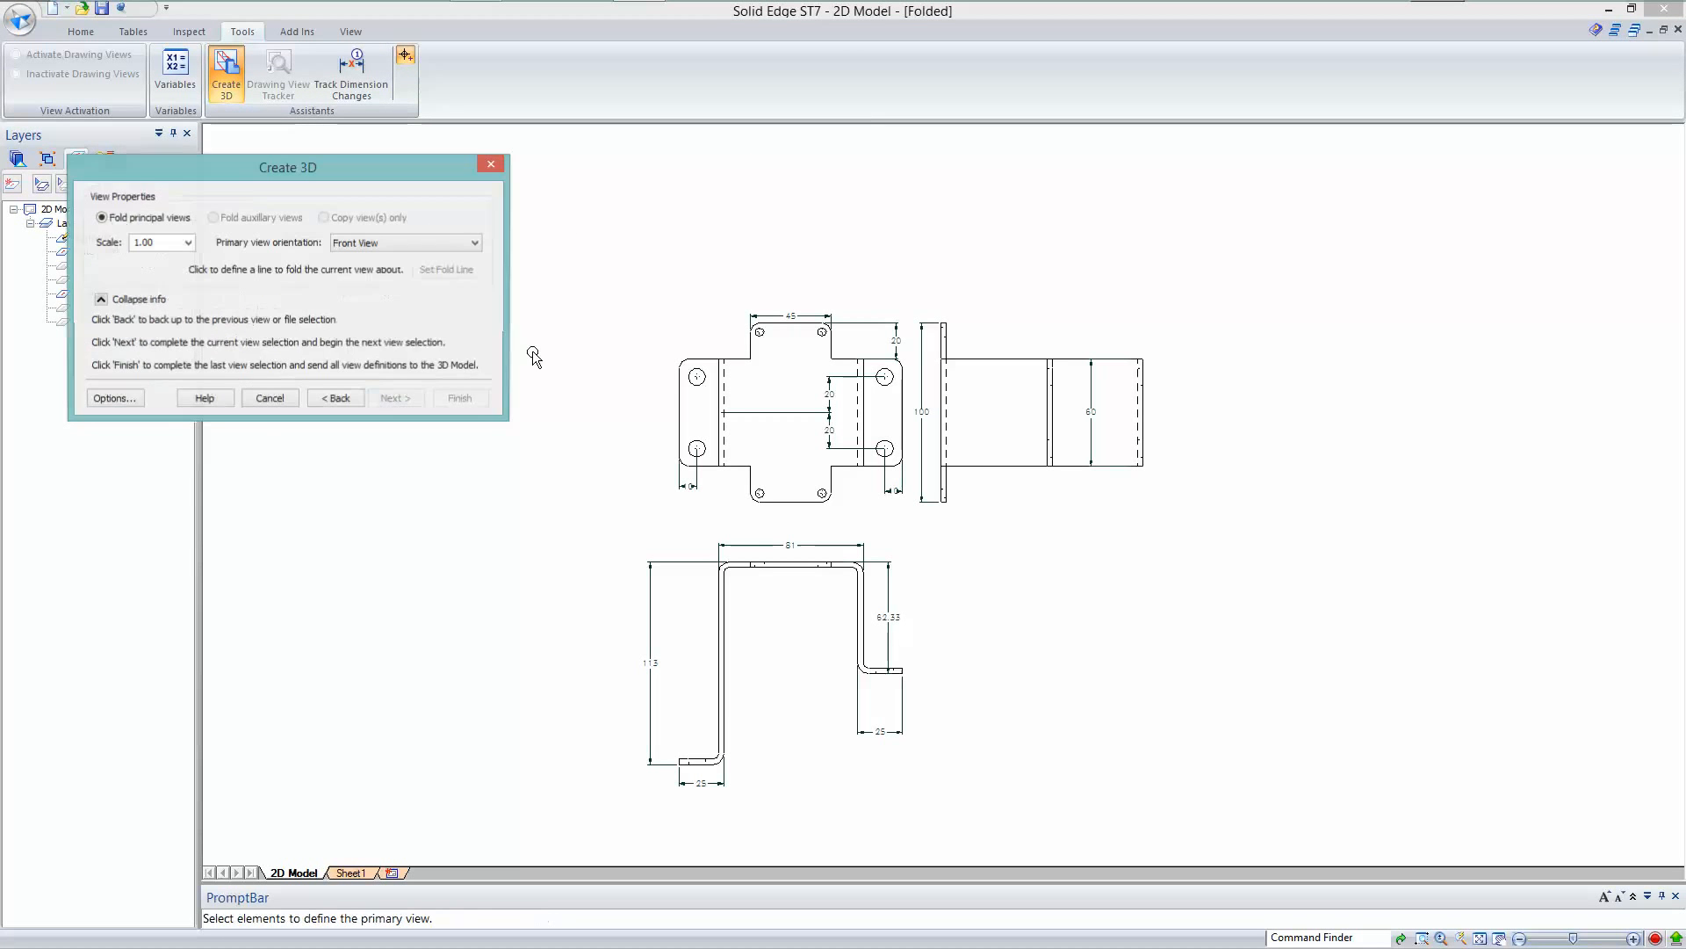
pyautogui.moveTo(893, 514); pyautogui.dragTo(915, 520)
pyautogui.click(395, 400)
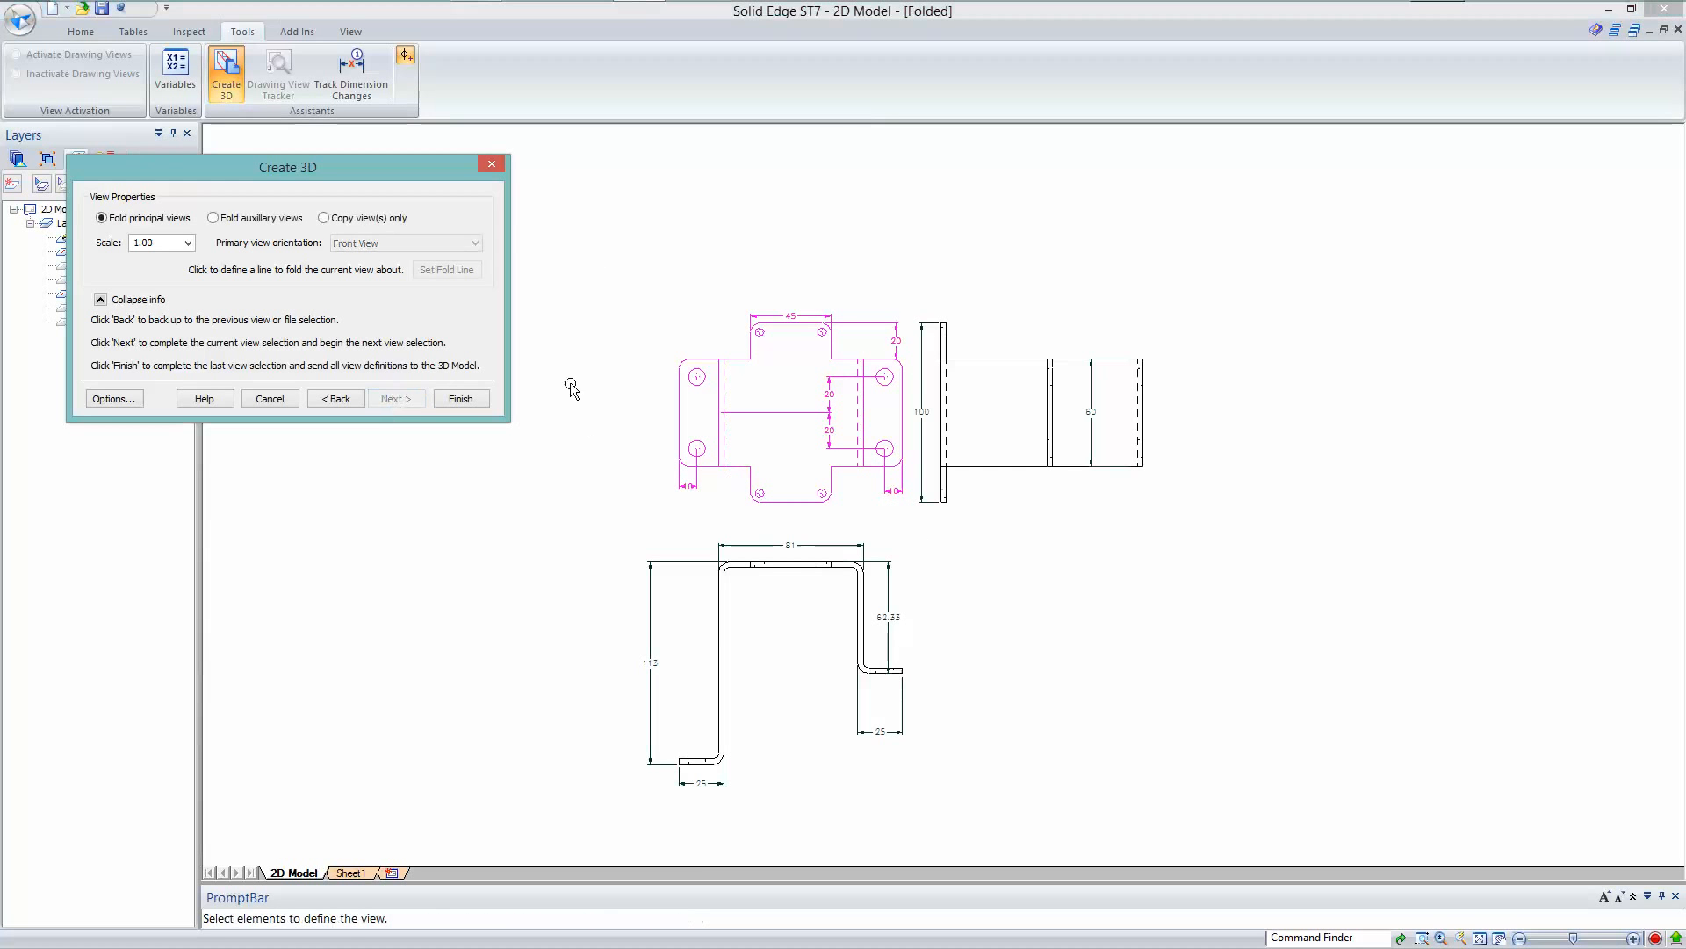
# Define the side view and the bent-profile view as folded principal views, send all views to the 3D model and clear the selection
pyautogui.moveTo(903, 281); pyautogui.dragTo(1177, 537)
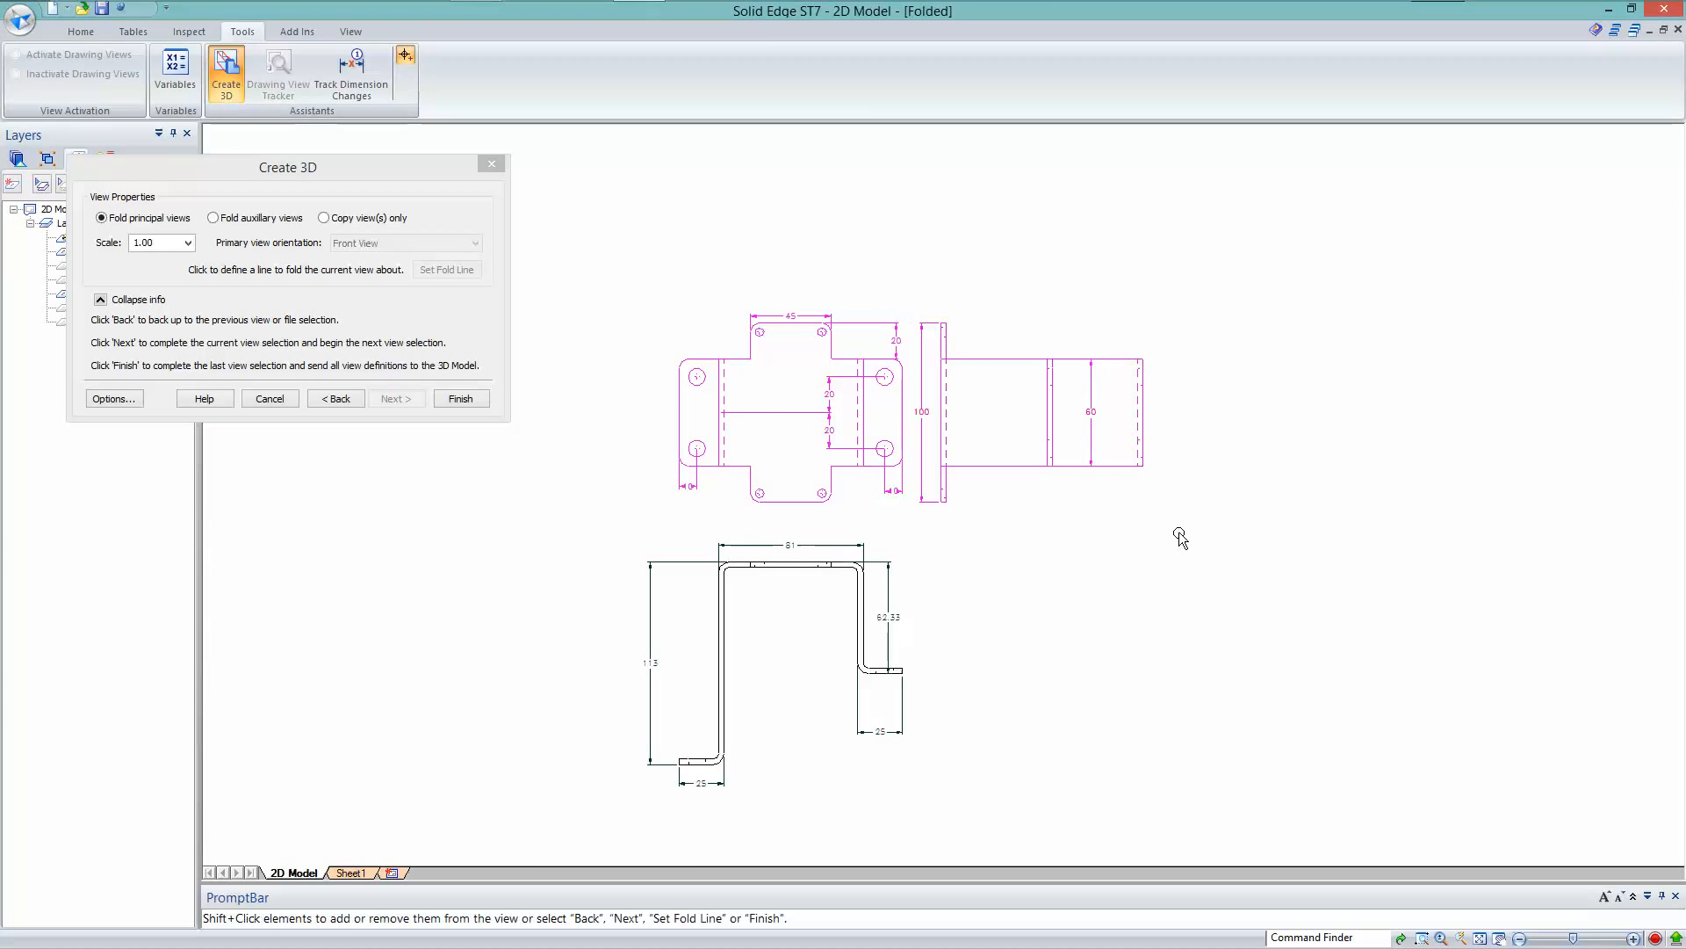
pyautogui.click(397, 400)
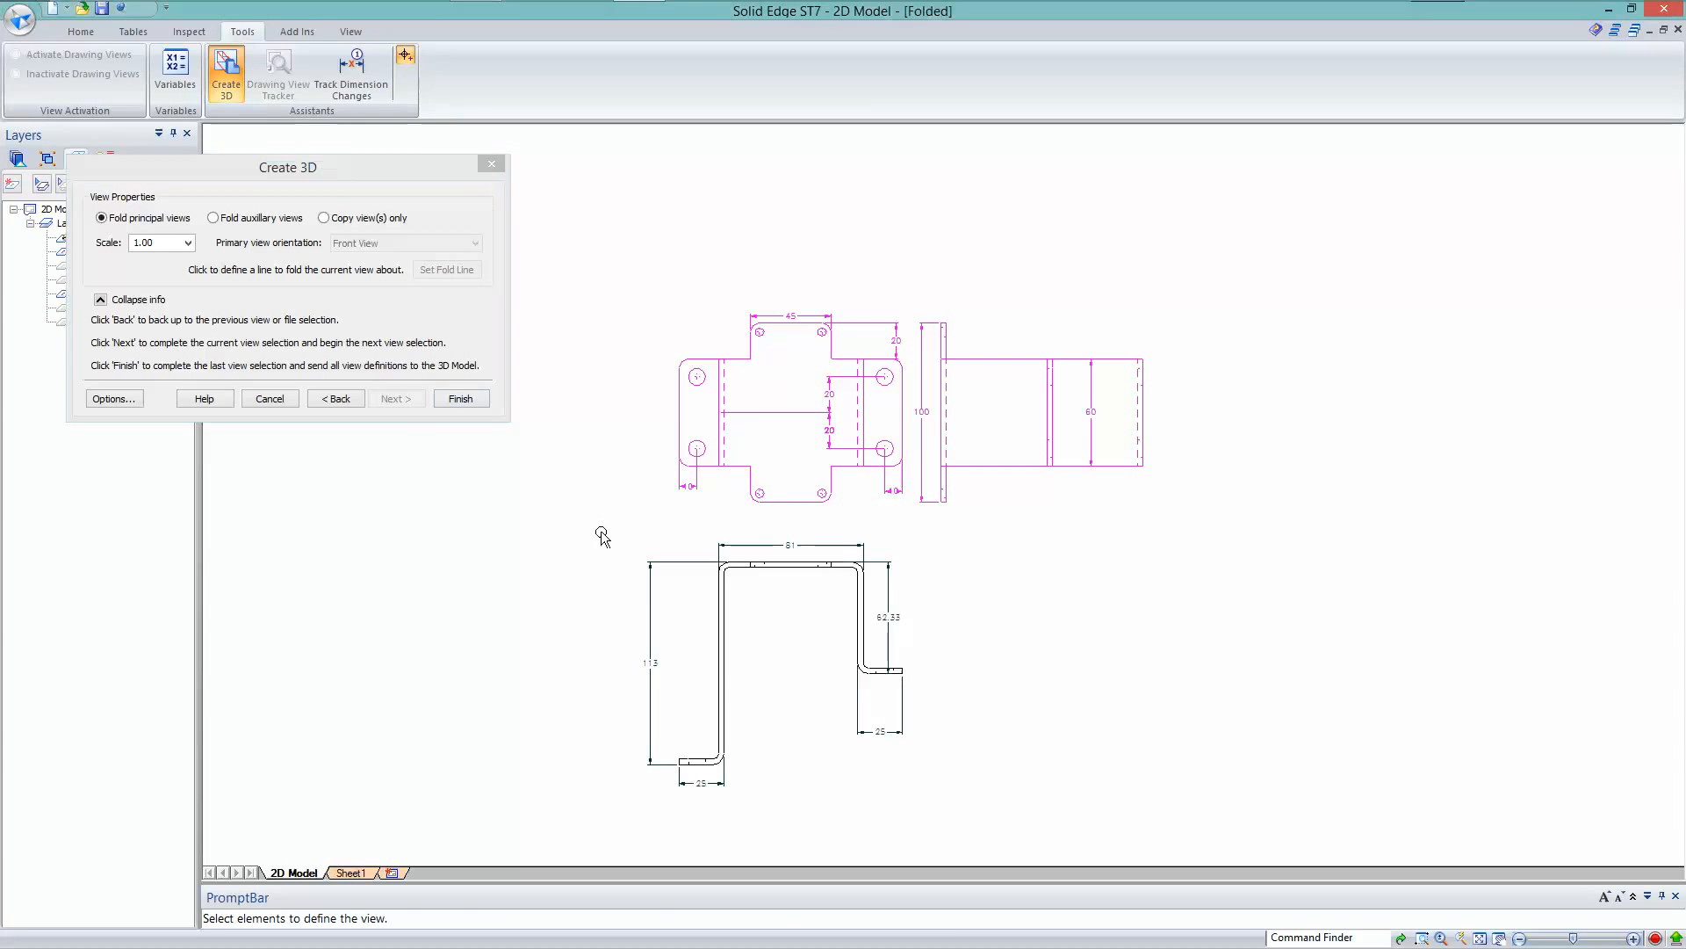
pyautogui.moveTo(585, 527); pyautogui.dragTo(970, 809)
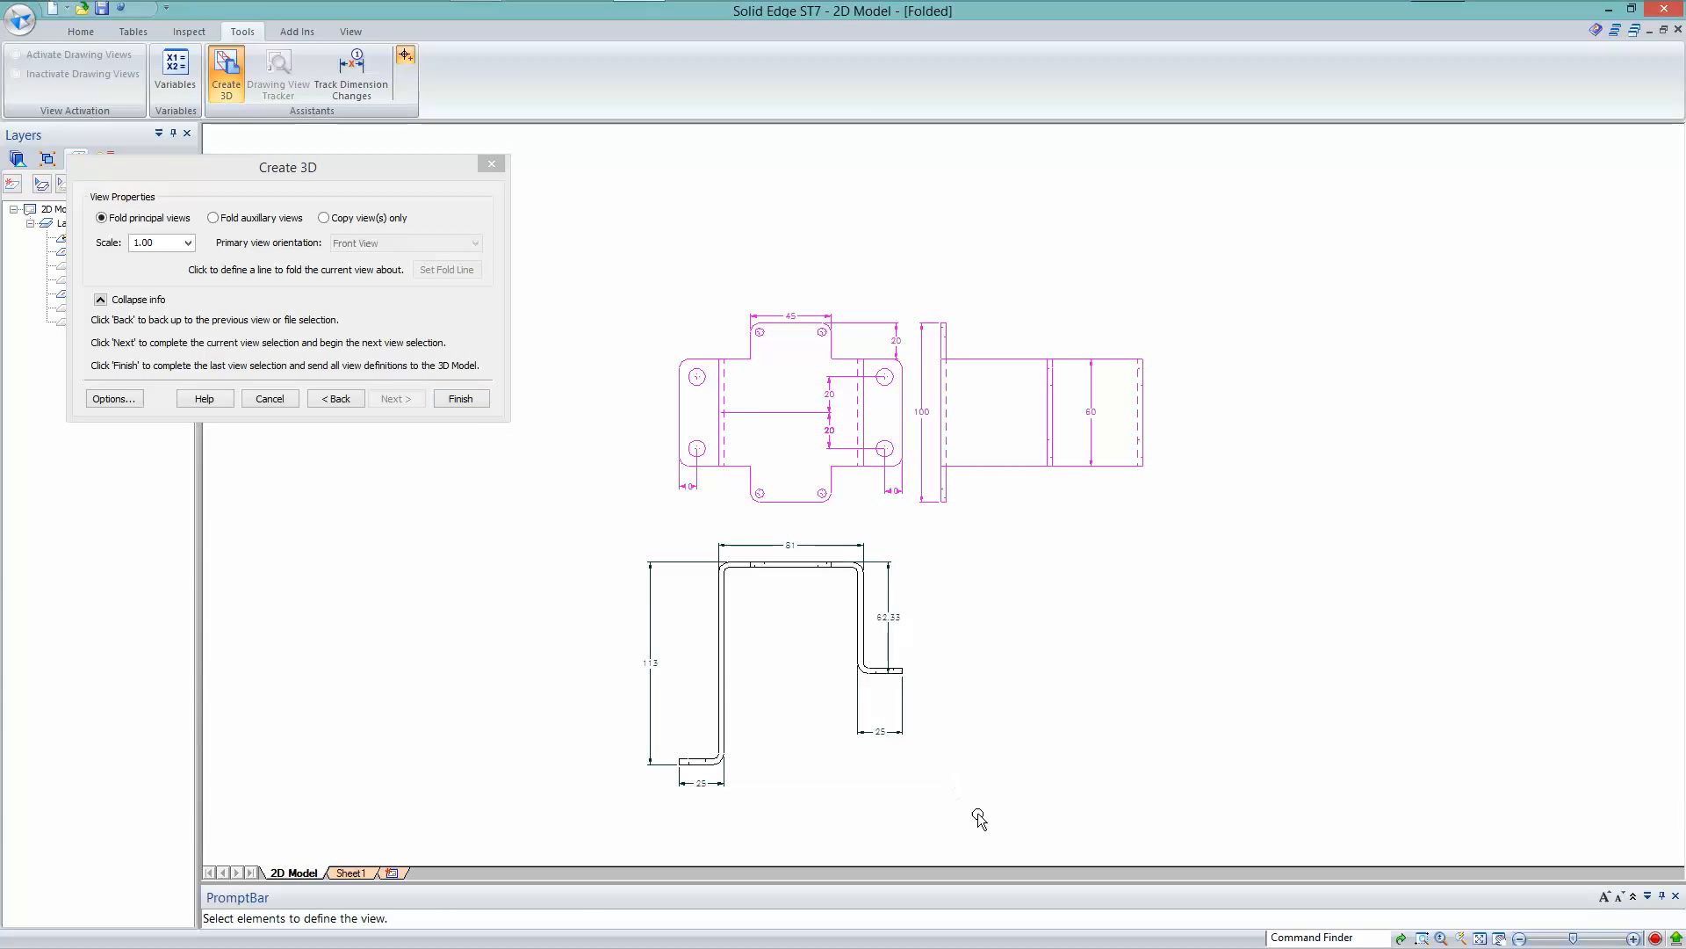
pyautogui.click(463, 399)
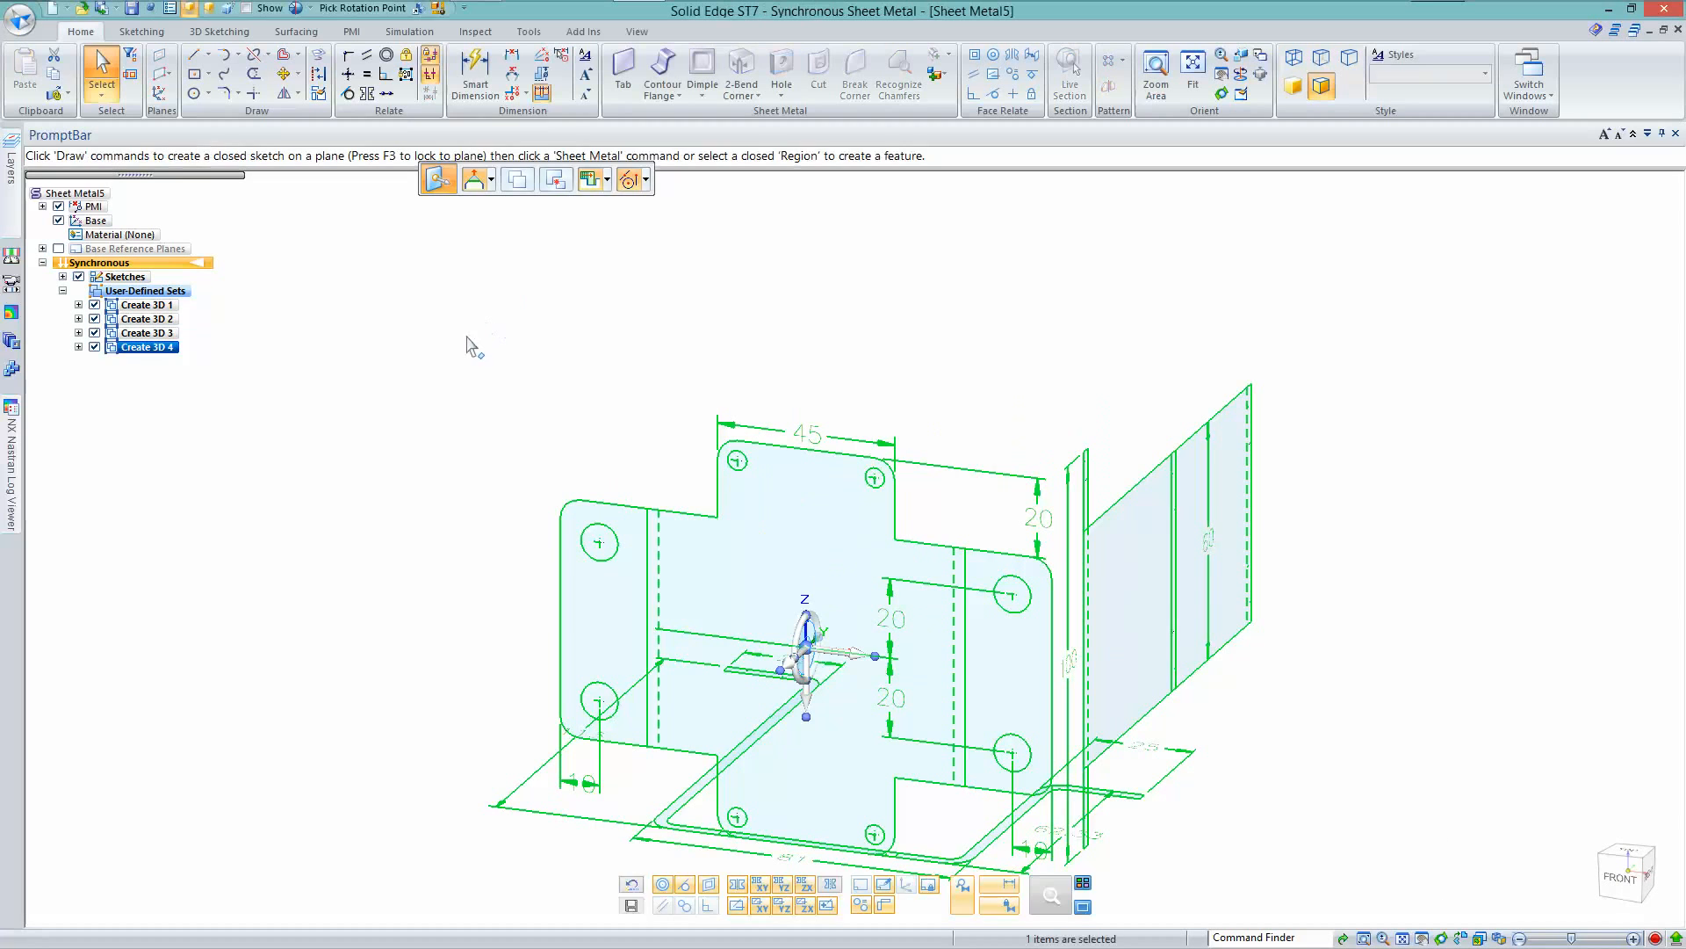
pyautogui.click(466, 337)
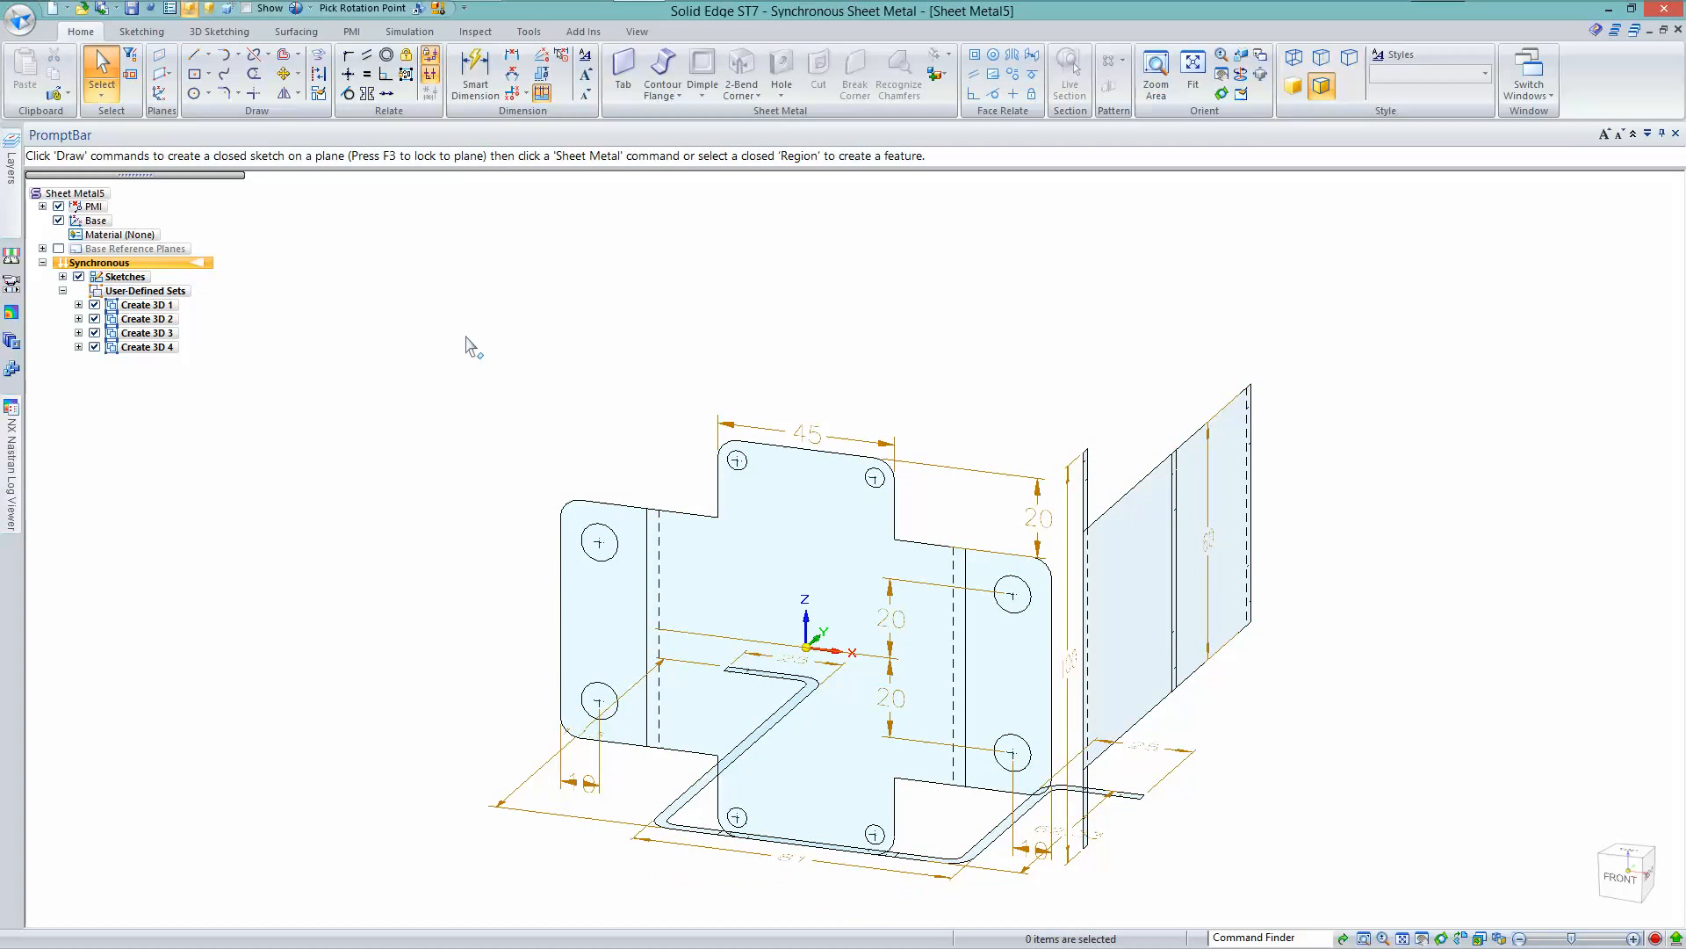
# Create a 3 mm thick tab from the outer chain of the cross-shaped front sketch
pyautogui.click(627, 72)
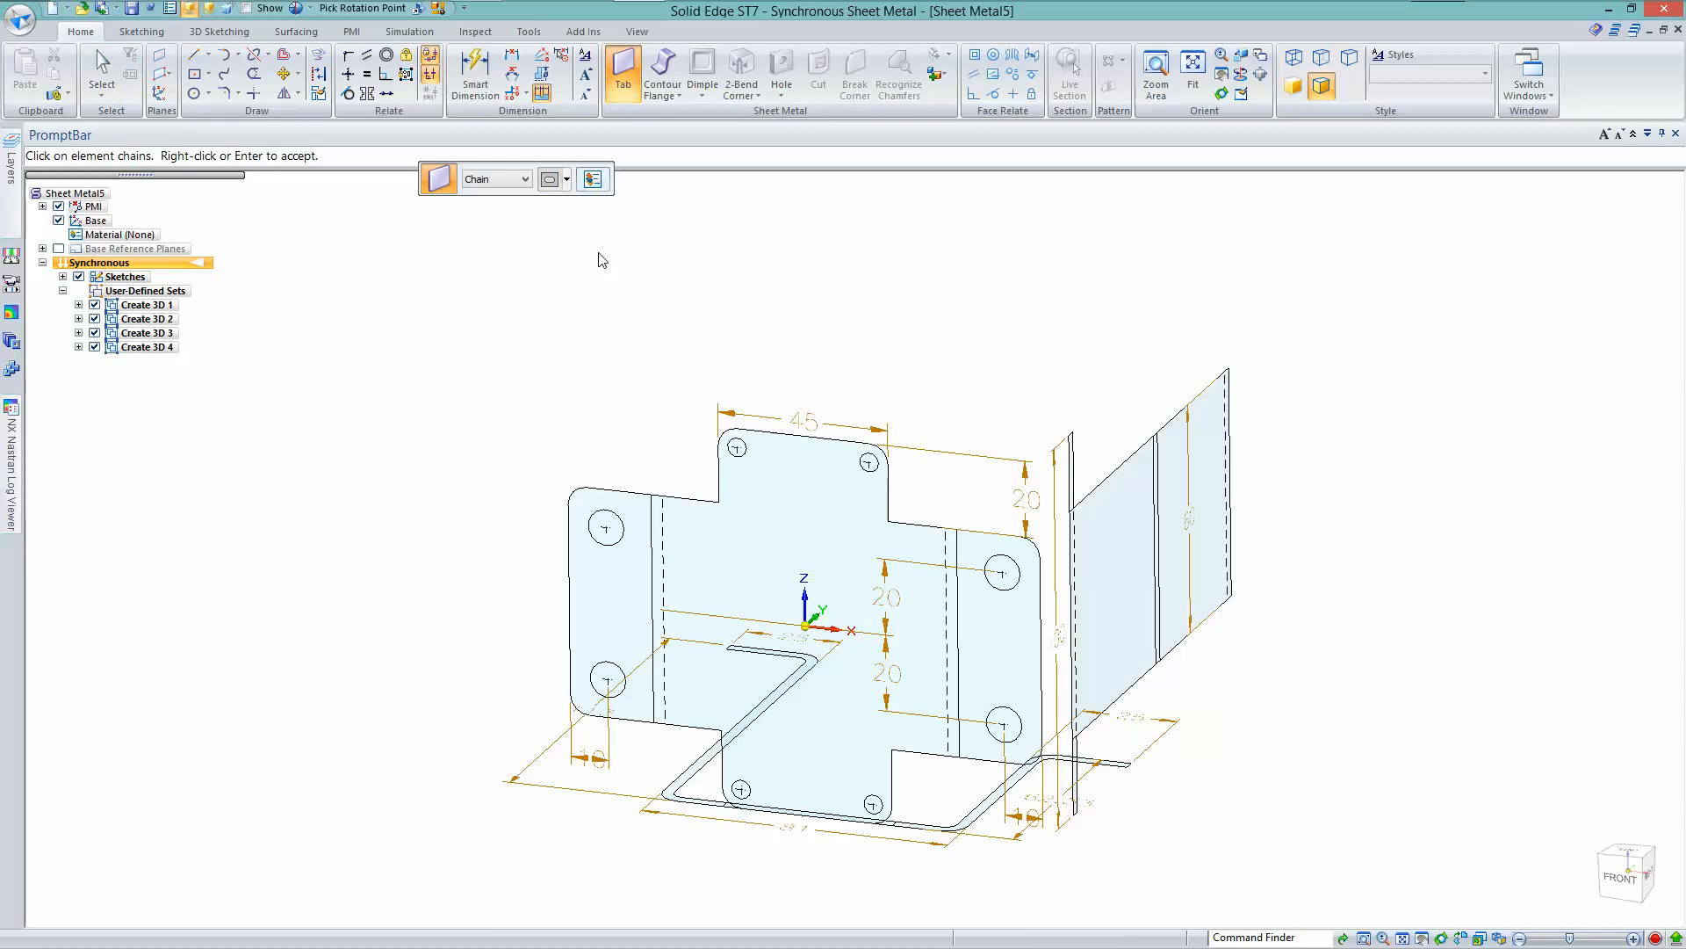
pyautogui.click(637, 497)
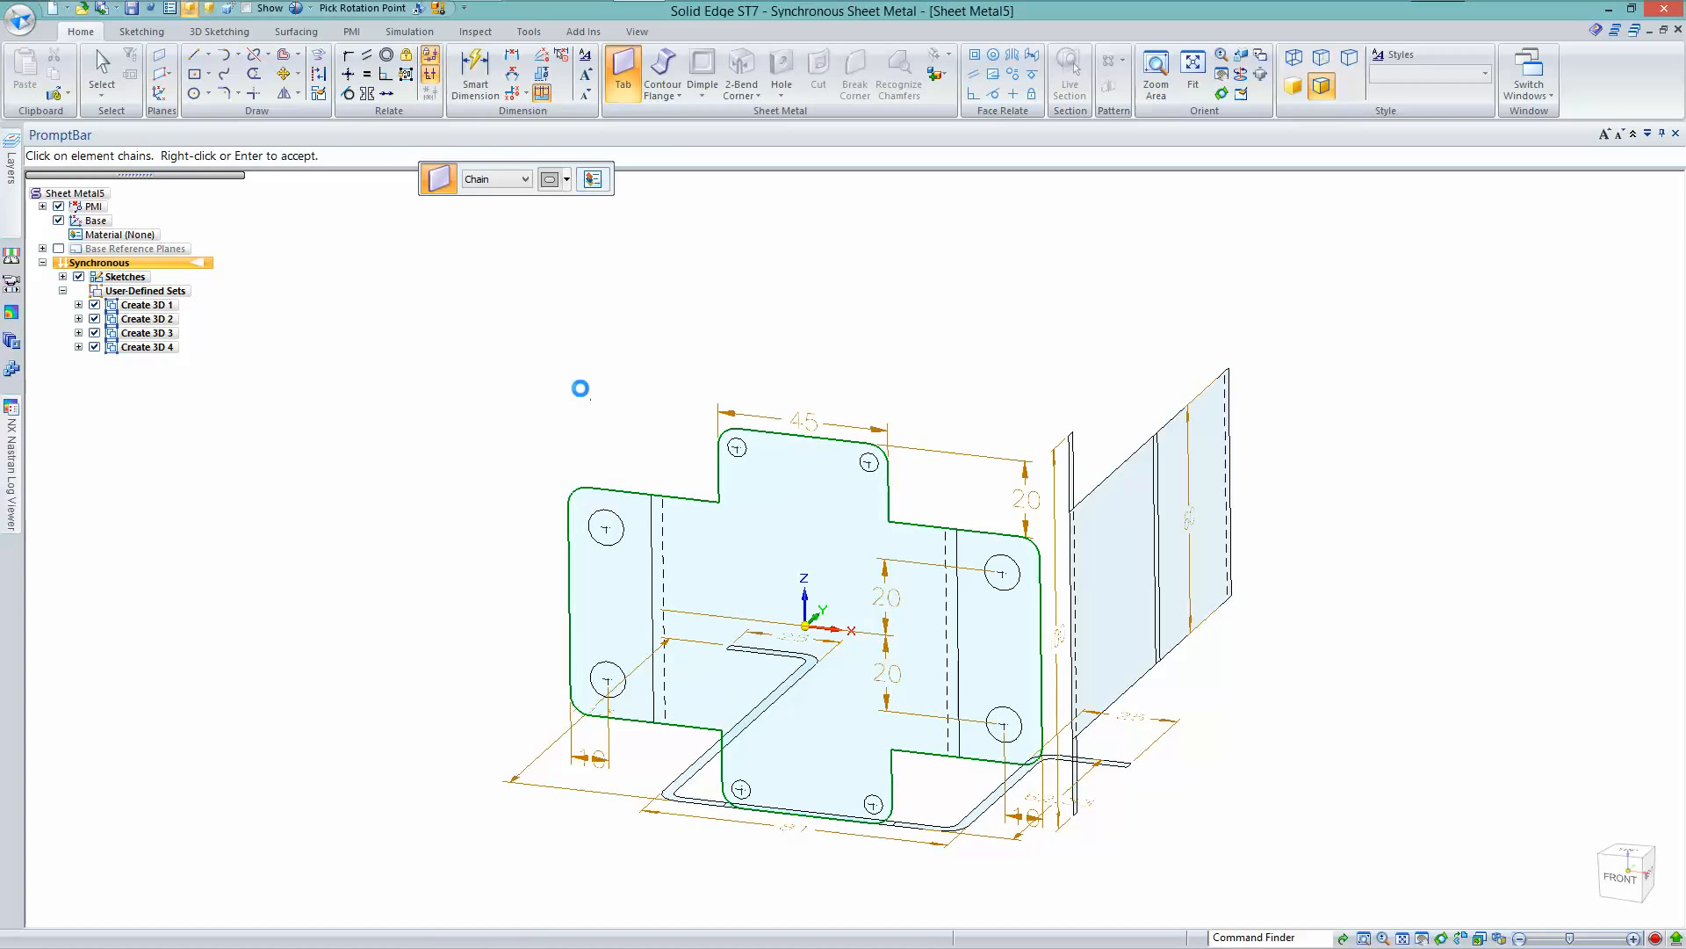
pyautogui.rightClick(579, 384)
pyautogui.moveTo(904, 360); pyautogui.dragTo(1032, 382, button='middle')
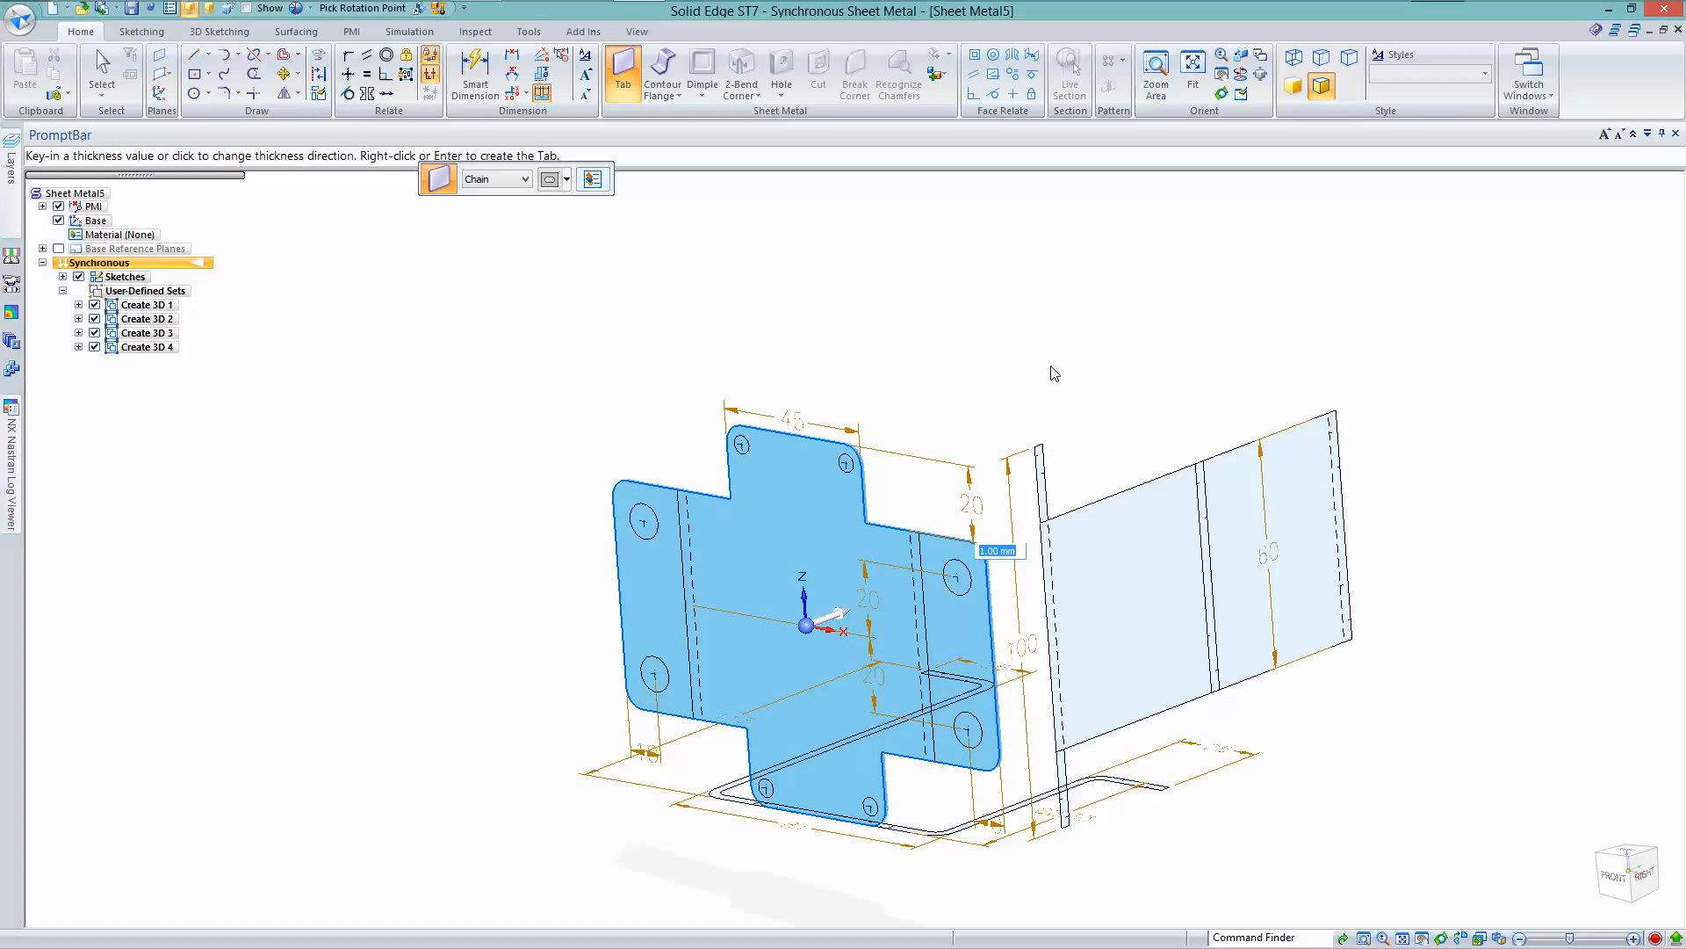
pyautogui.write('3')
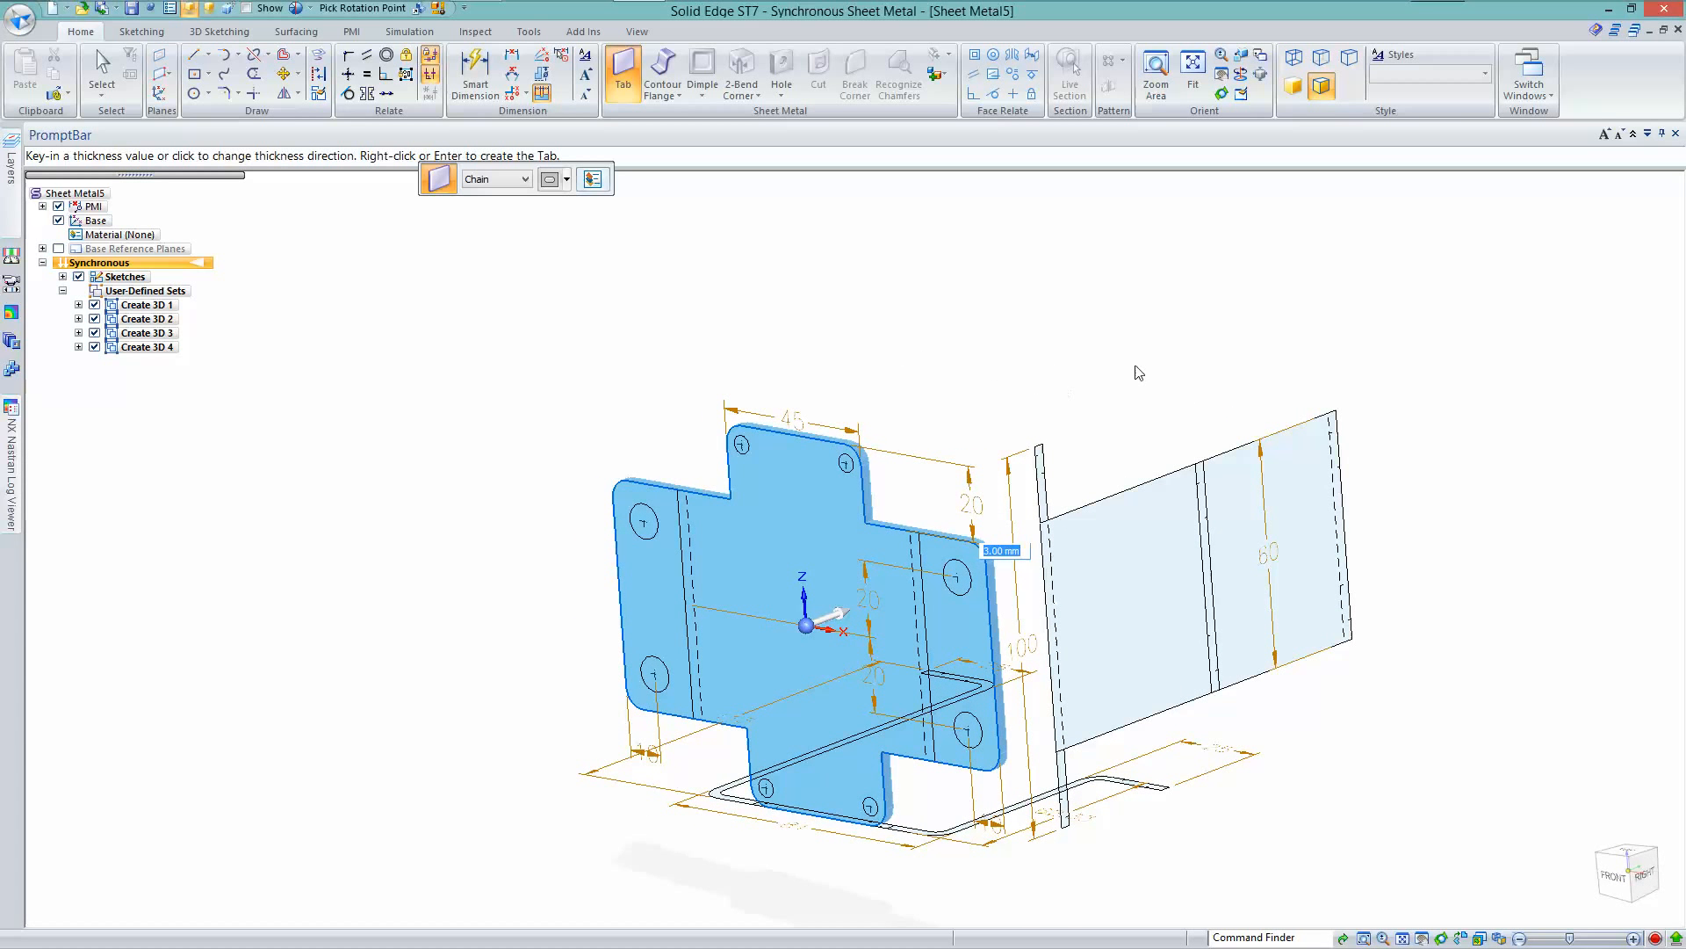
pyautogui.hotkey('ctrl', 'r')
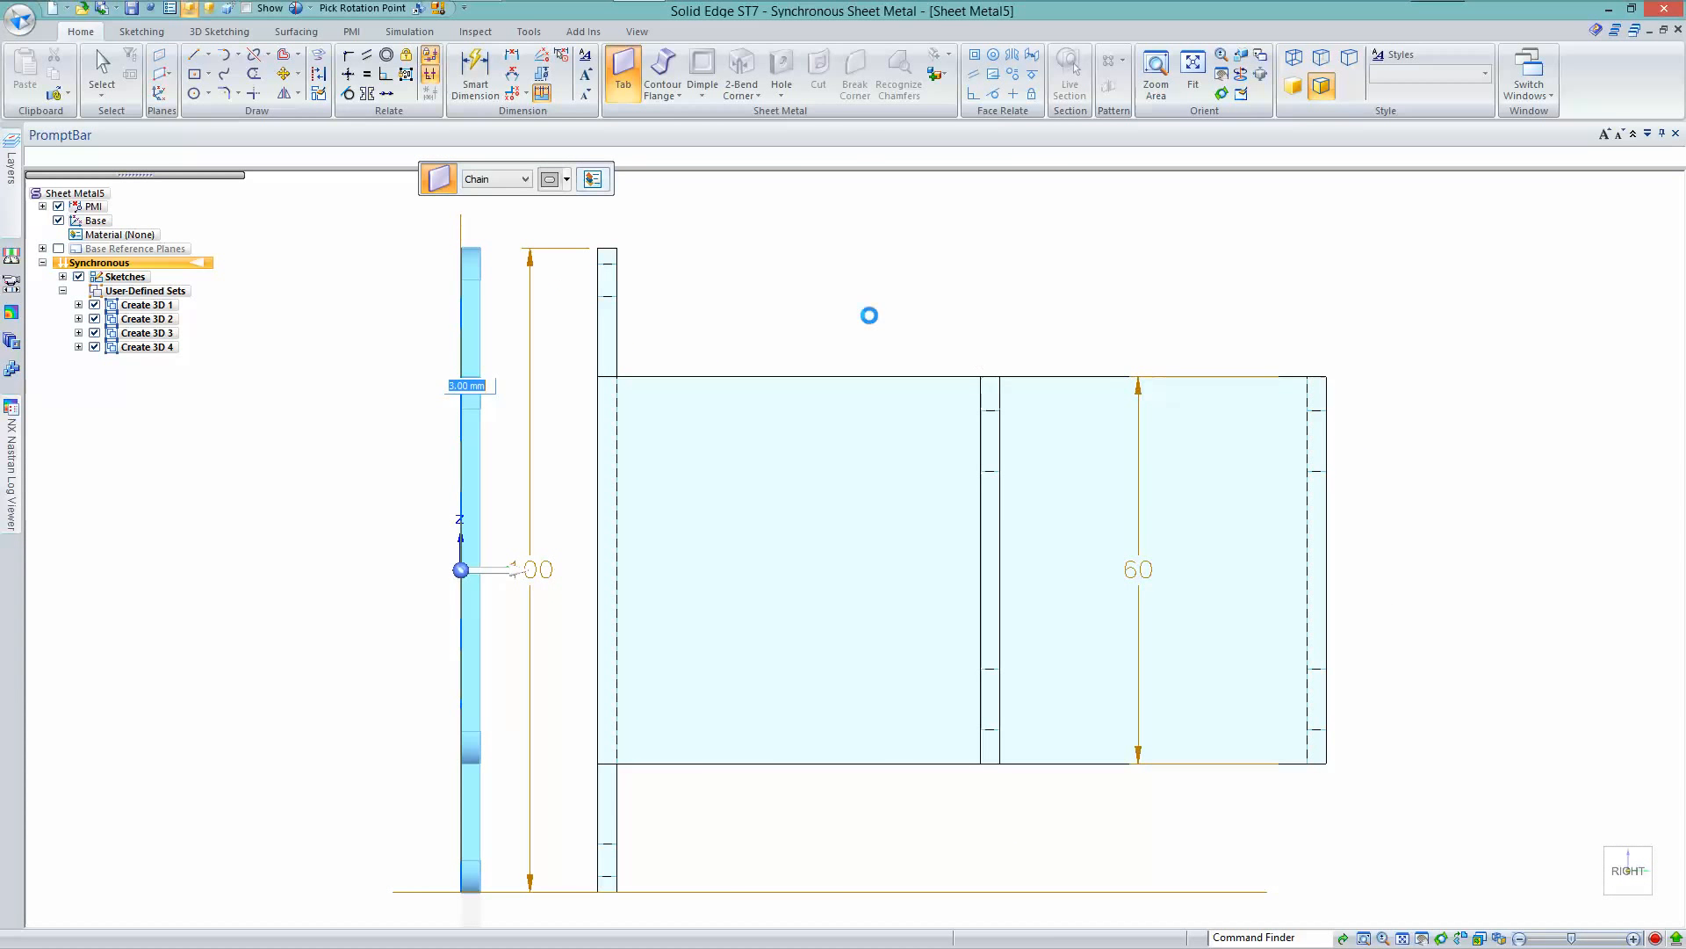
pyautogui.moveTo(888, 301); pyautogui.dragTo(1066, 253, button='middle')
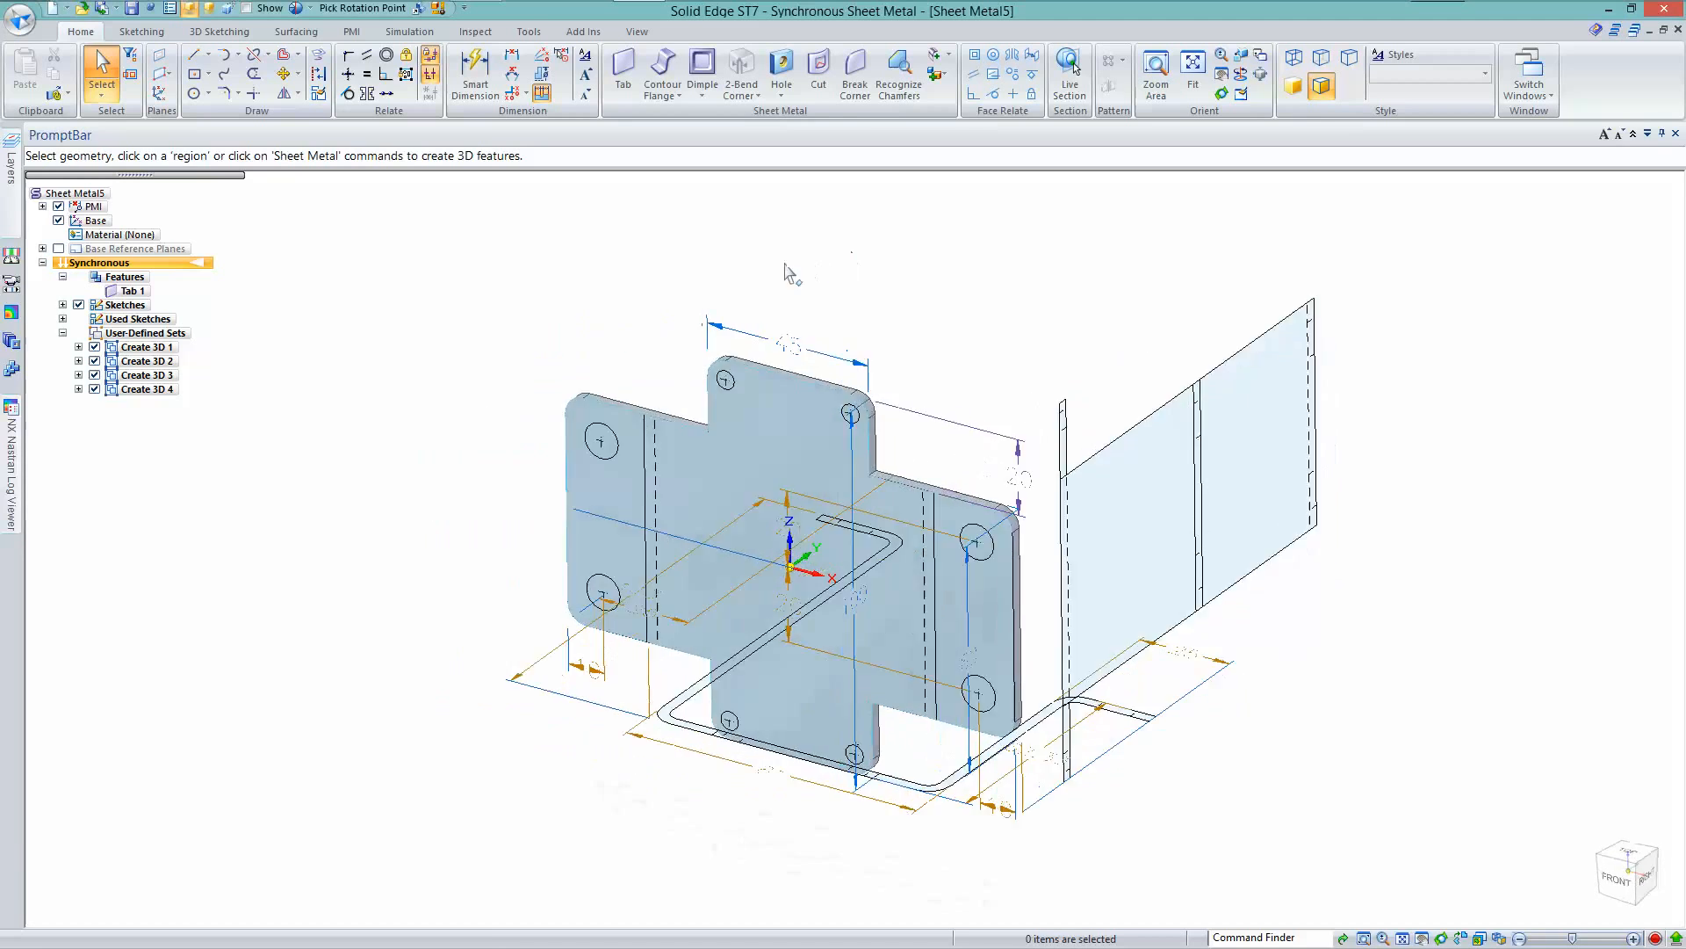
# Add a jog along the plate's left solid bend line, matching its offset to the long leg of the bottom profile sketch
pyautogui.moveTo(790, 274); pyautogui.dragTo(386, 557, button='middle')
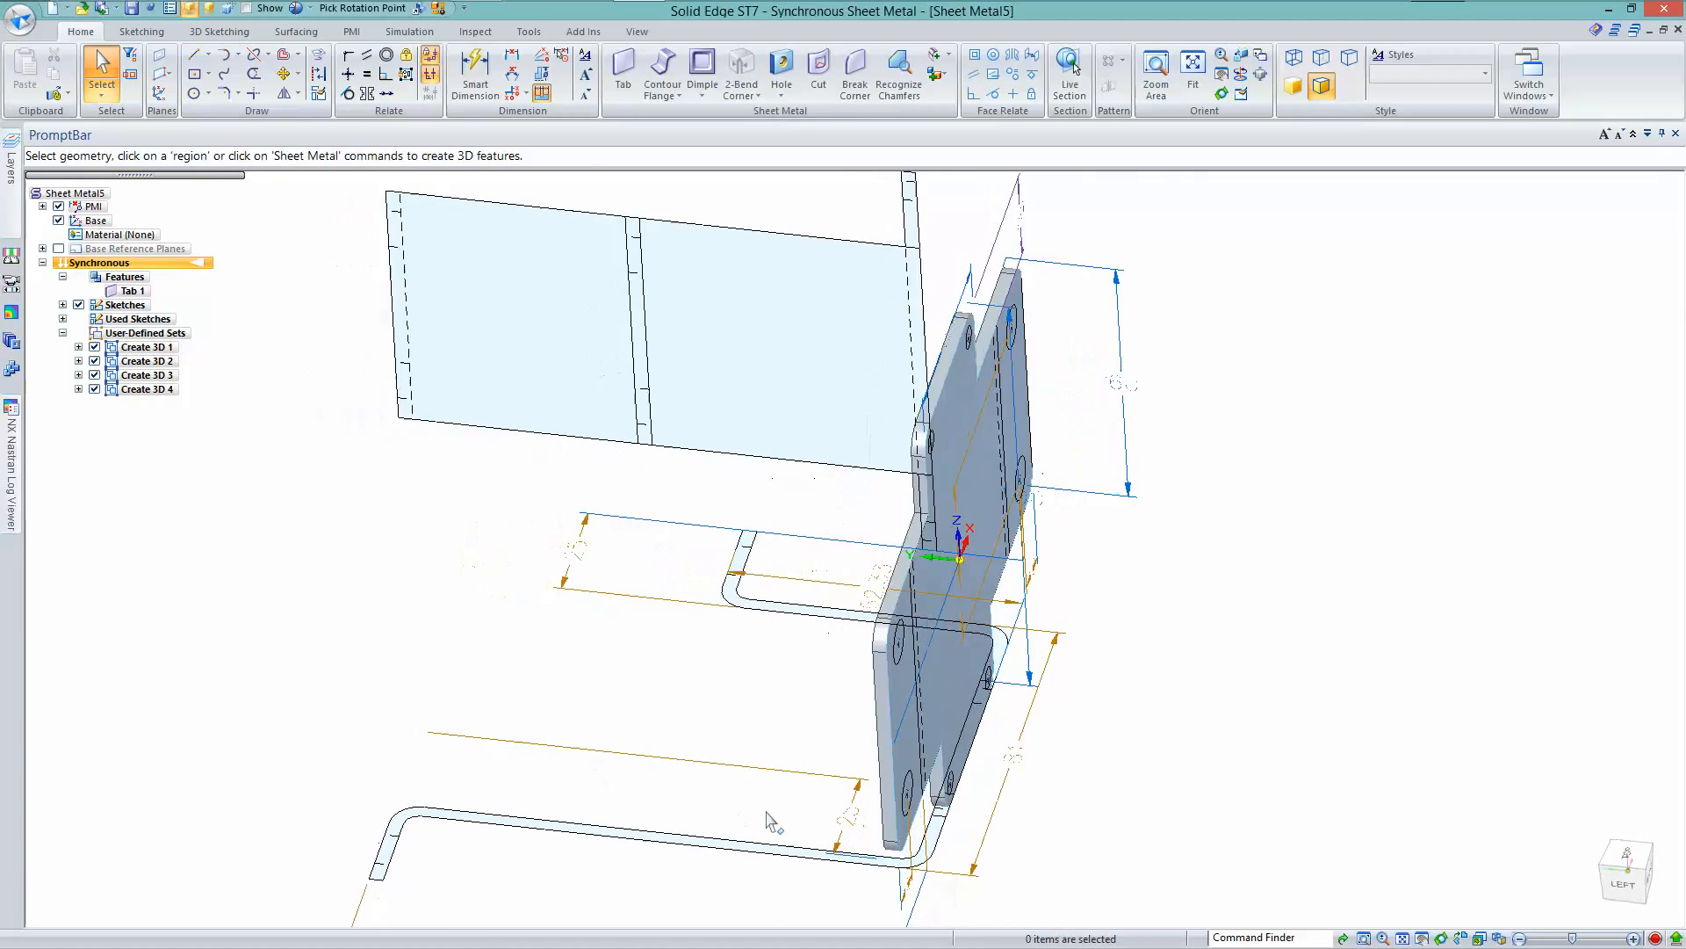
pyautogui.moveTo(771, 821); pyautogui.dragTo(489, 437, button='middle')
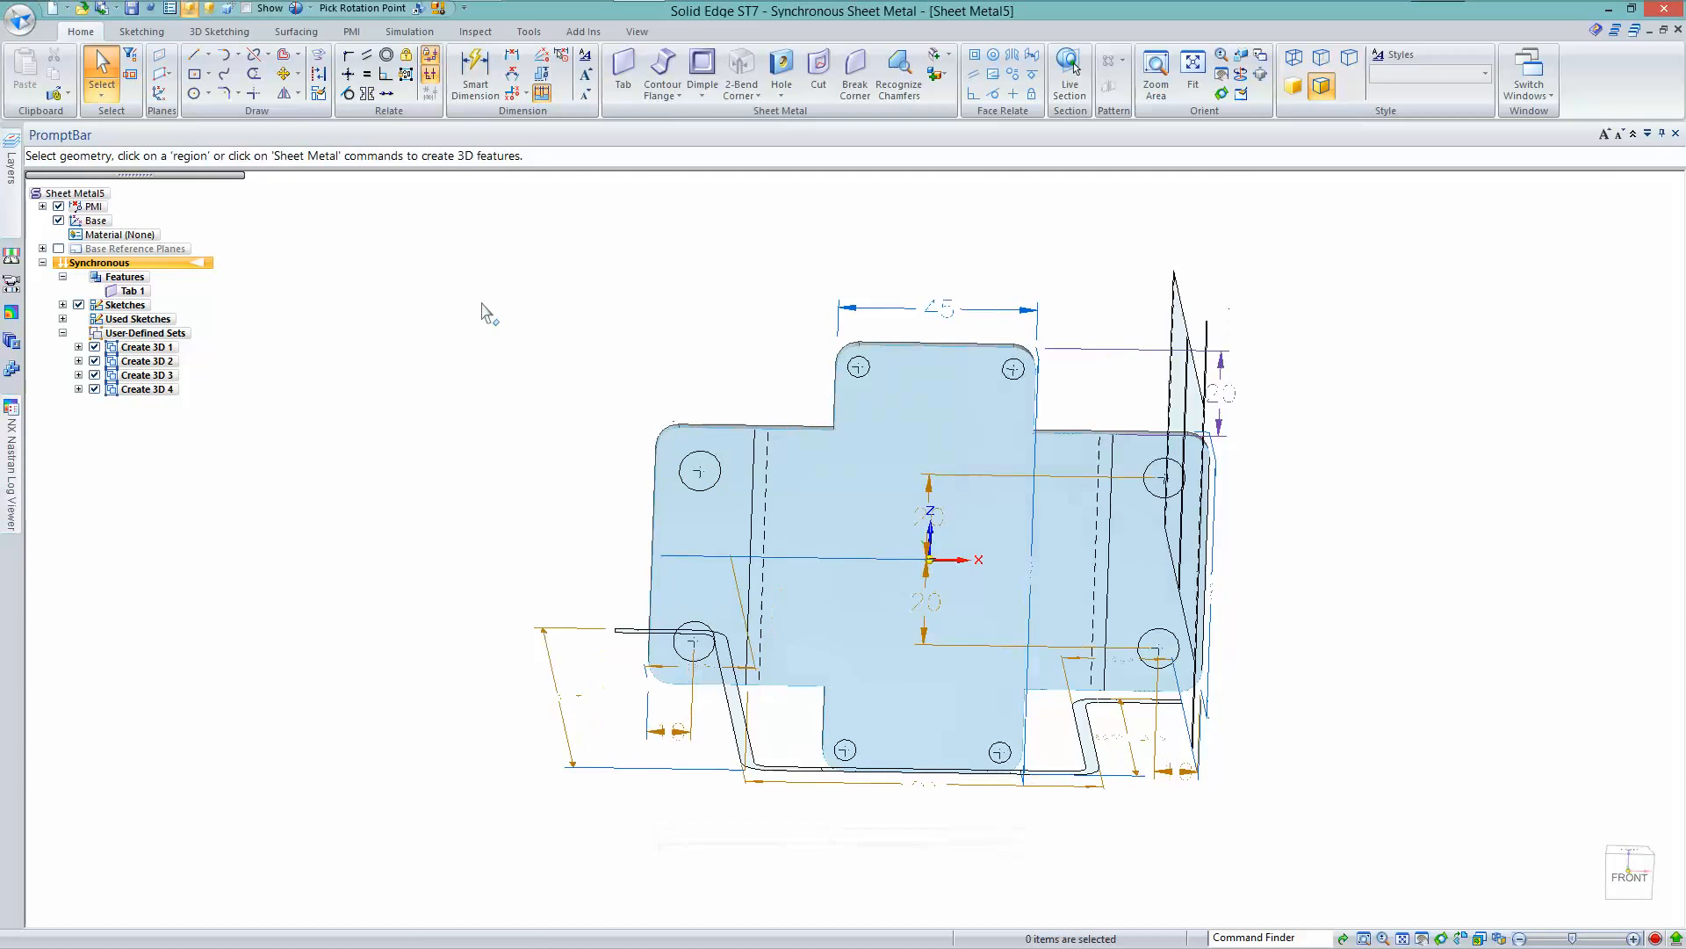
pyautogui.click(949, 55)
pyautogui.click(960, 96)
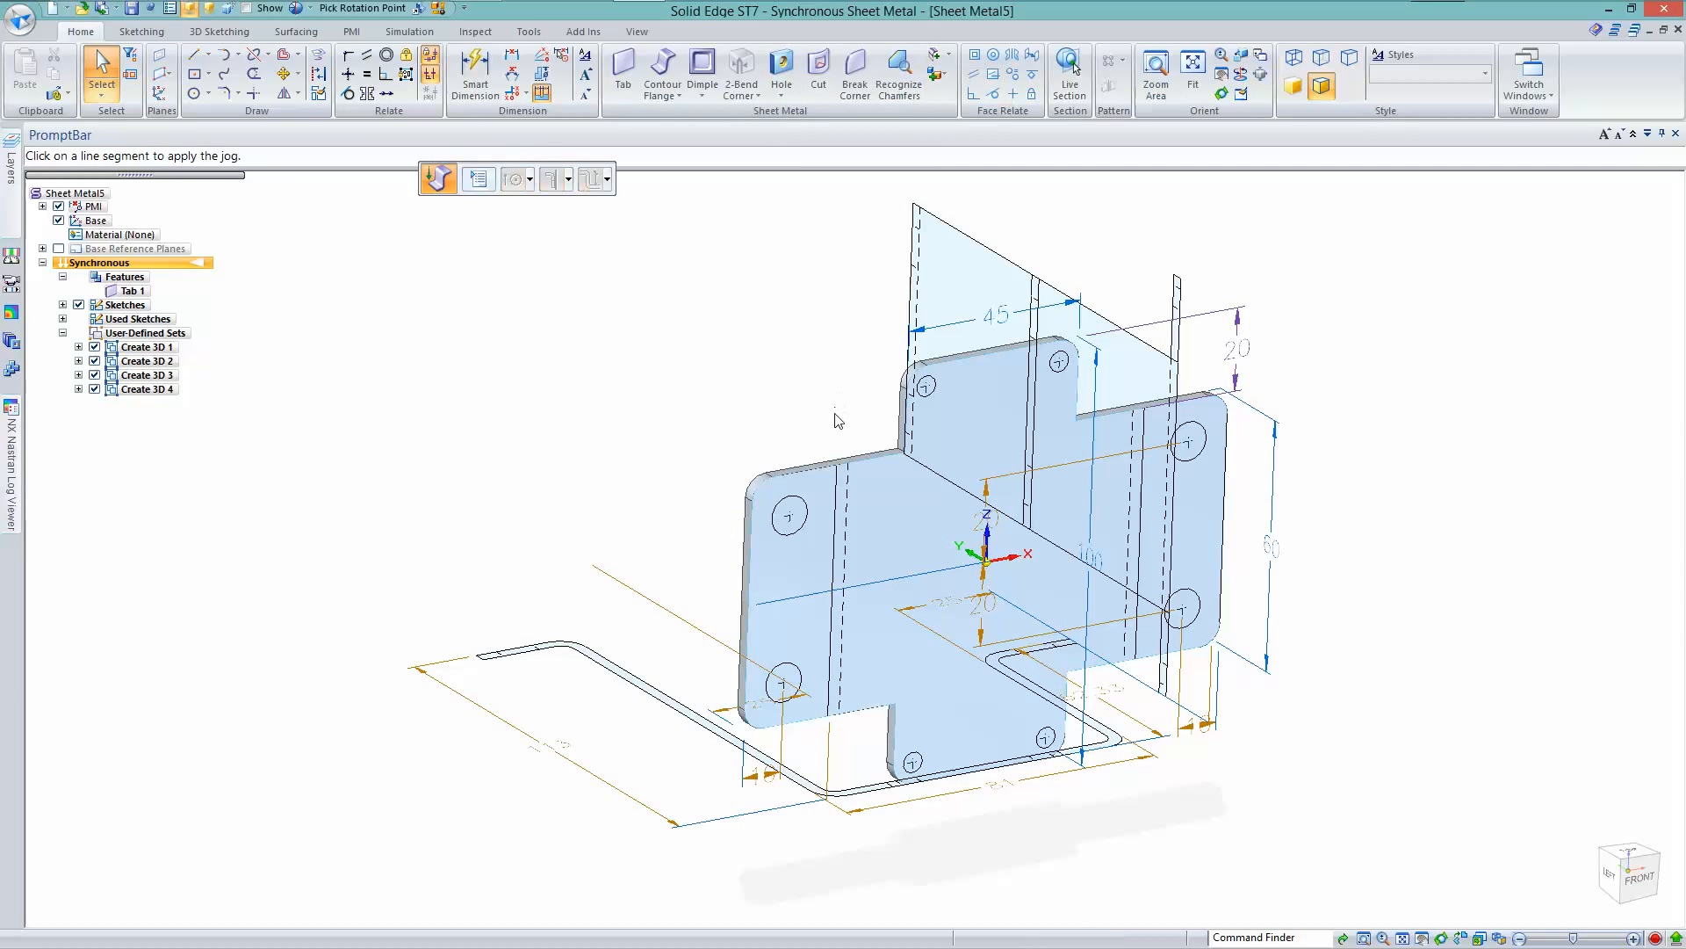
pyautogui.rightClick(662, 406)
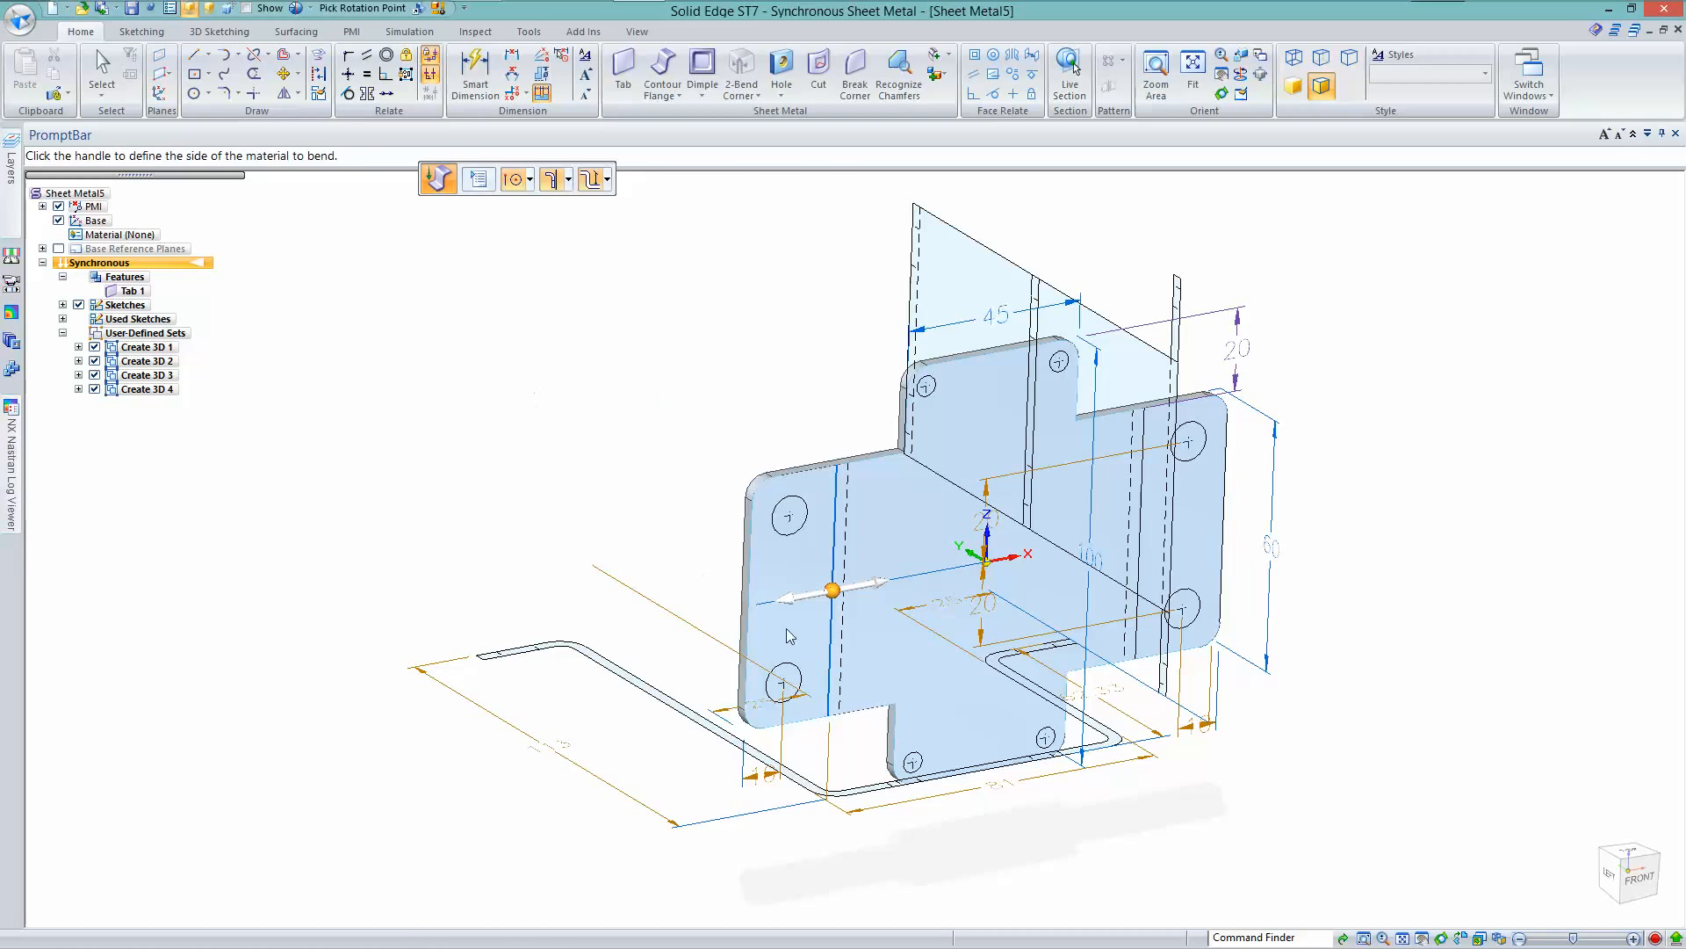
pyautogui.click(796, 603)
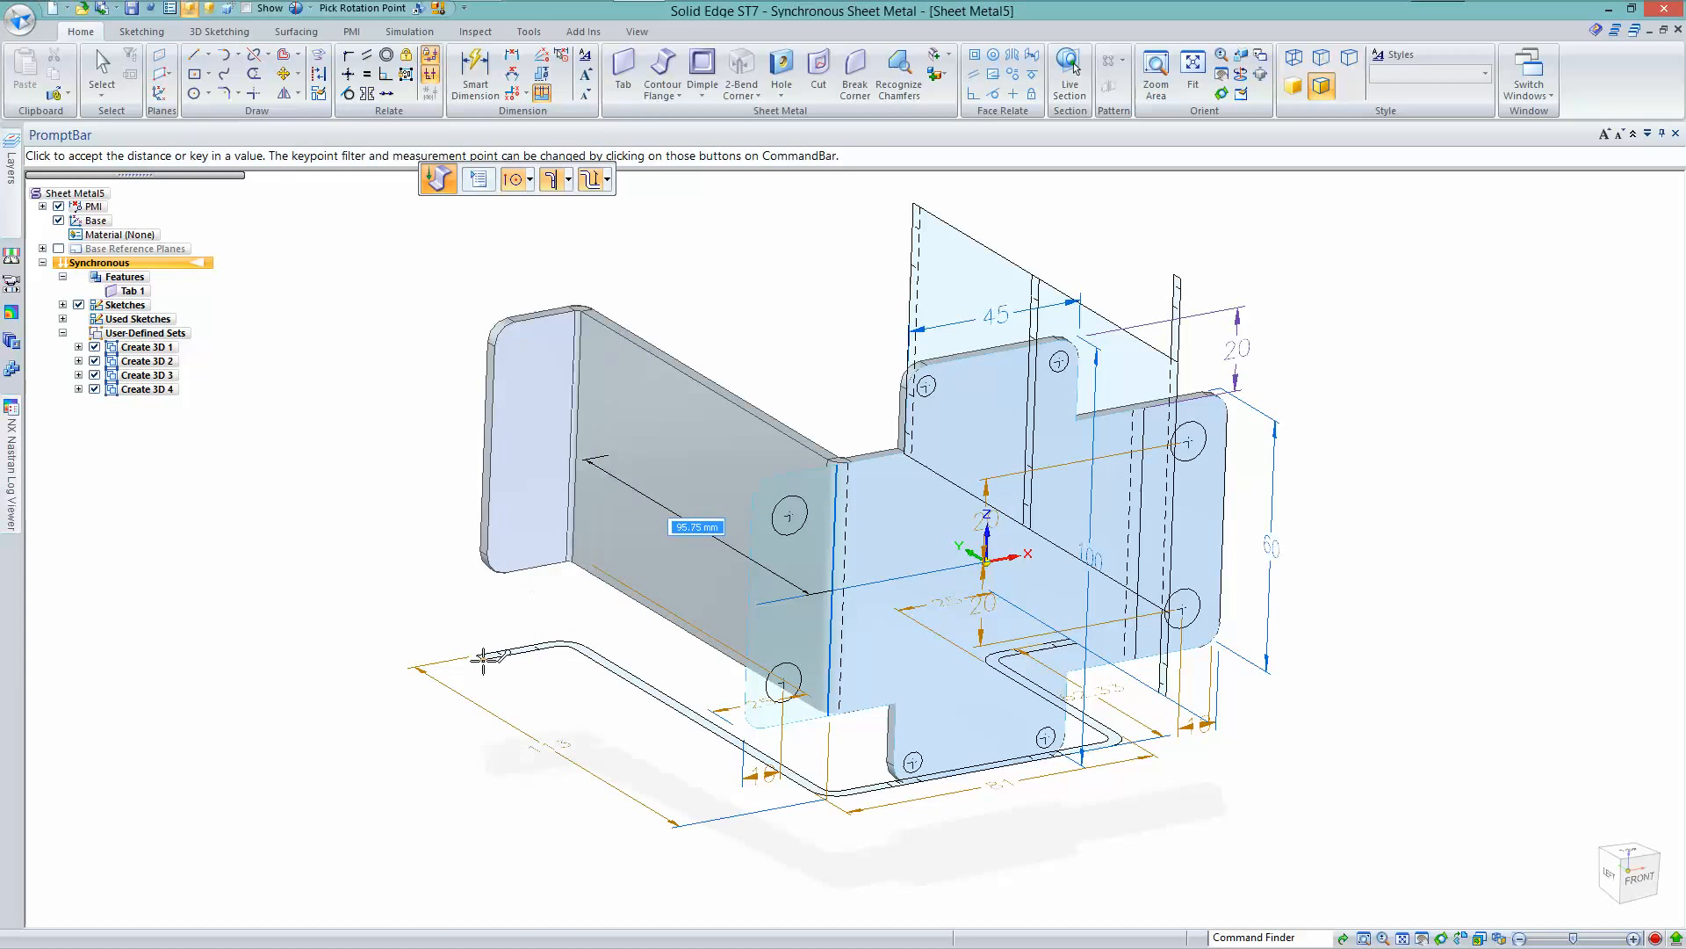
pyautogui.click(534, 662)
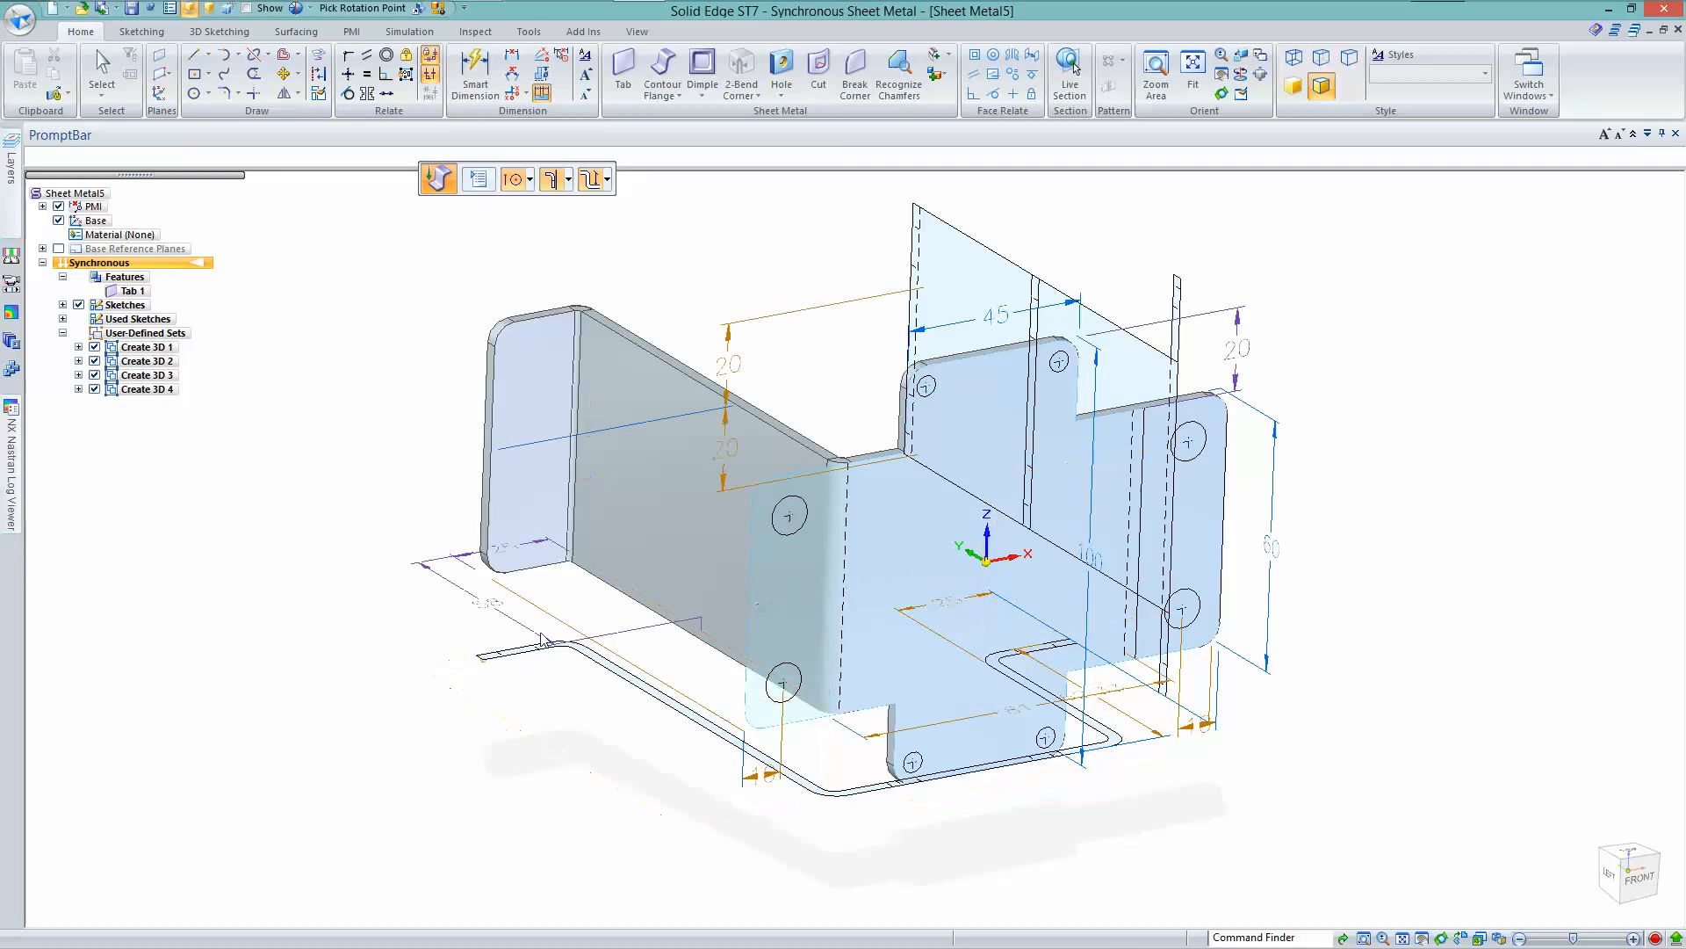
# Add a jog along the plate's right solid bend line, matching its offset to the short leg's end vertex in the bottom sketch
pyautogui.moveTo(354, 567); pyautogui.dragTo(1093, 707, button='middle')
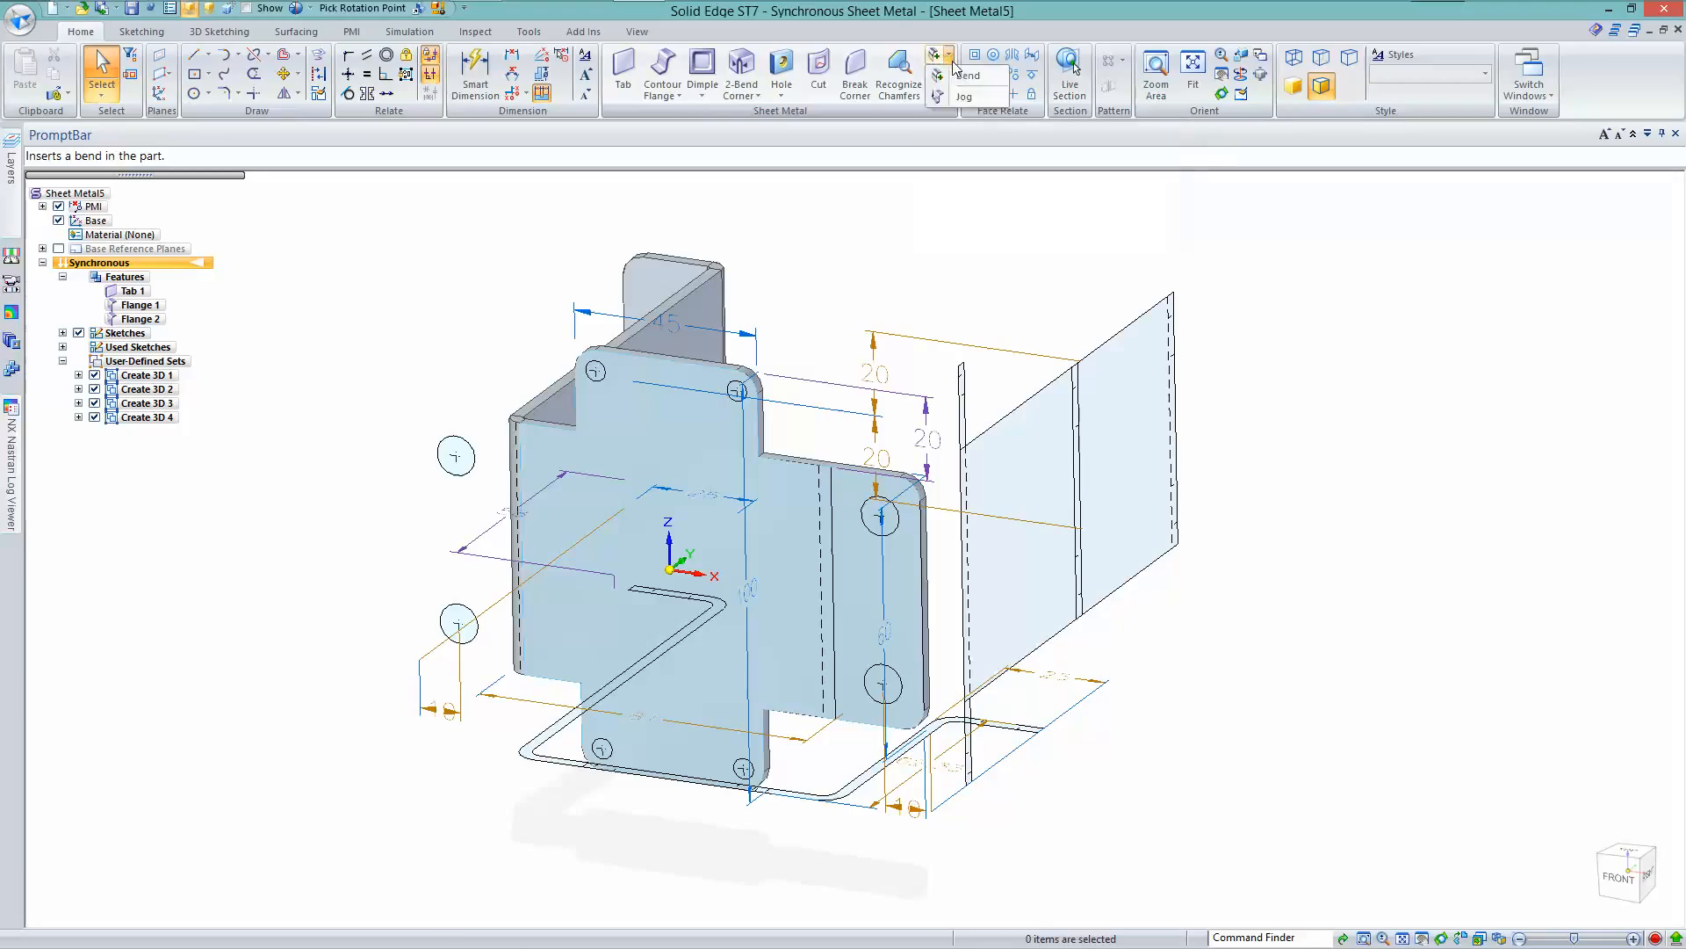
pyautogui.click(936, 74)
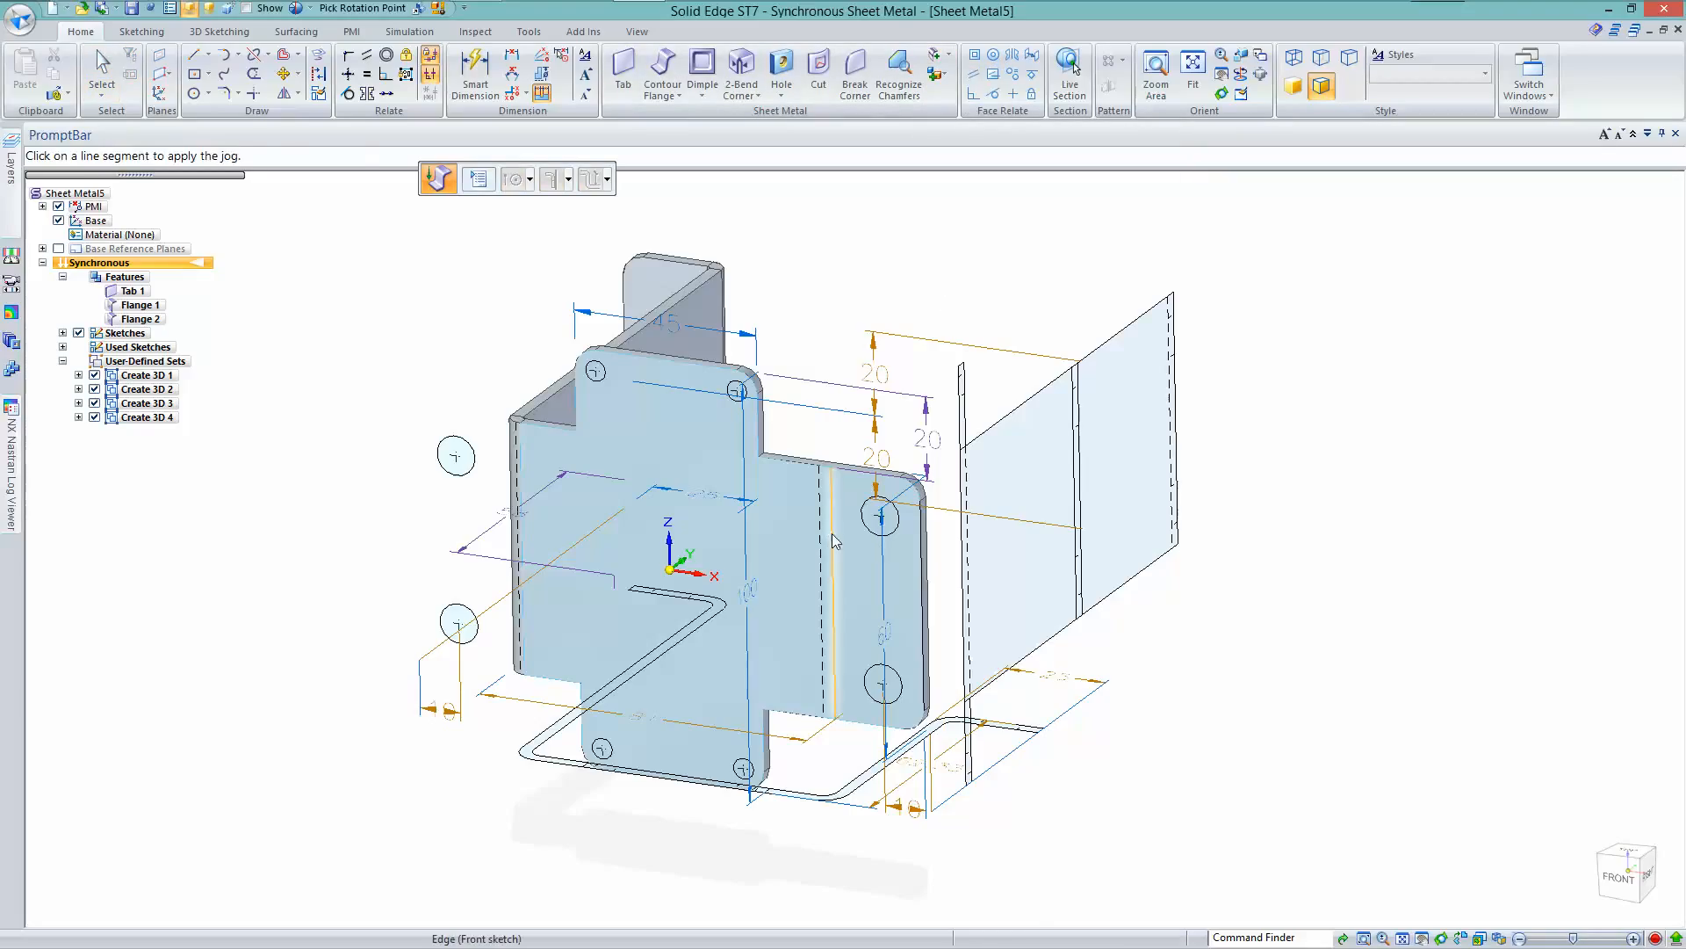
pyautogui.click(830, 535)
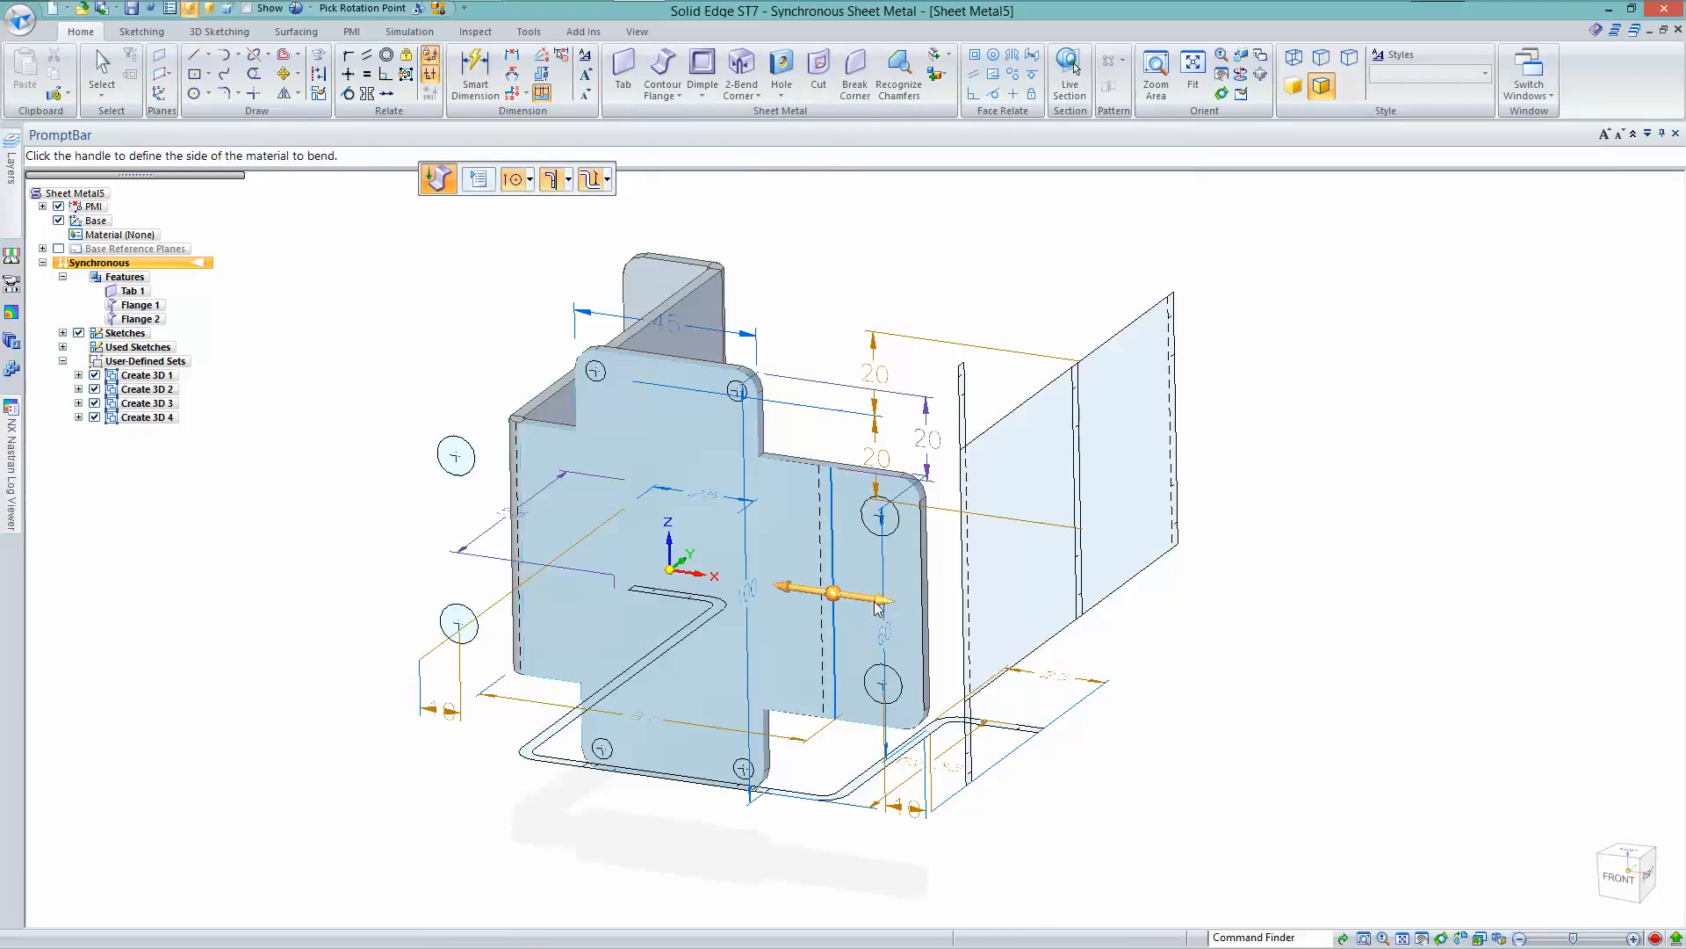
pyautogui.click(885, 599)
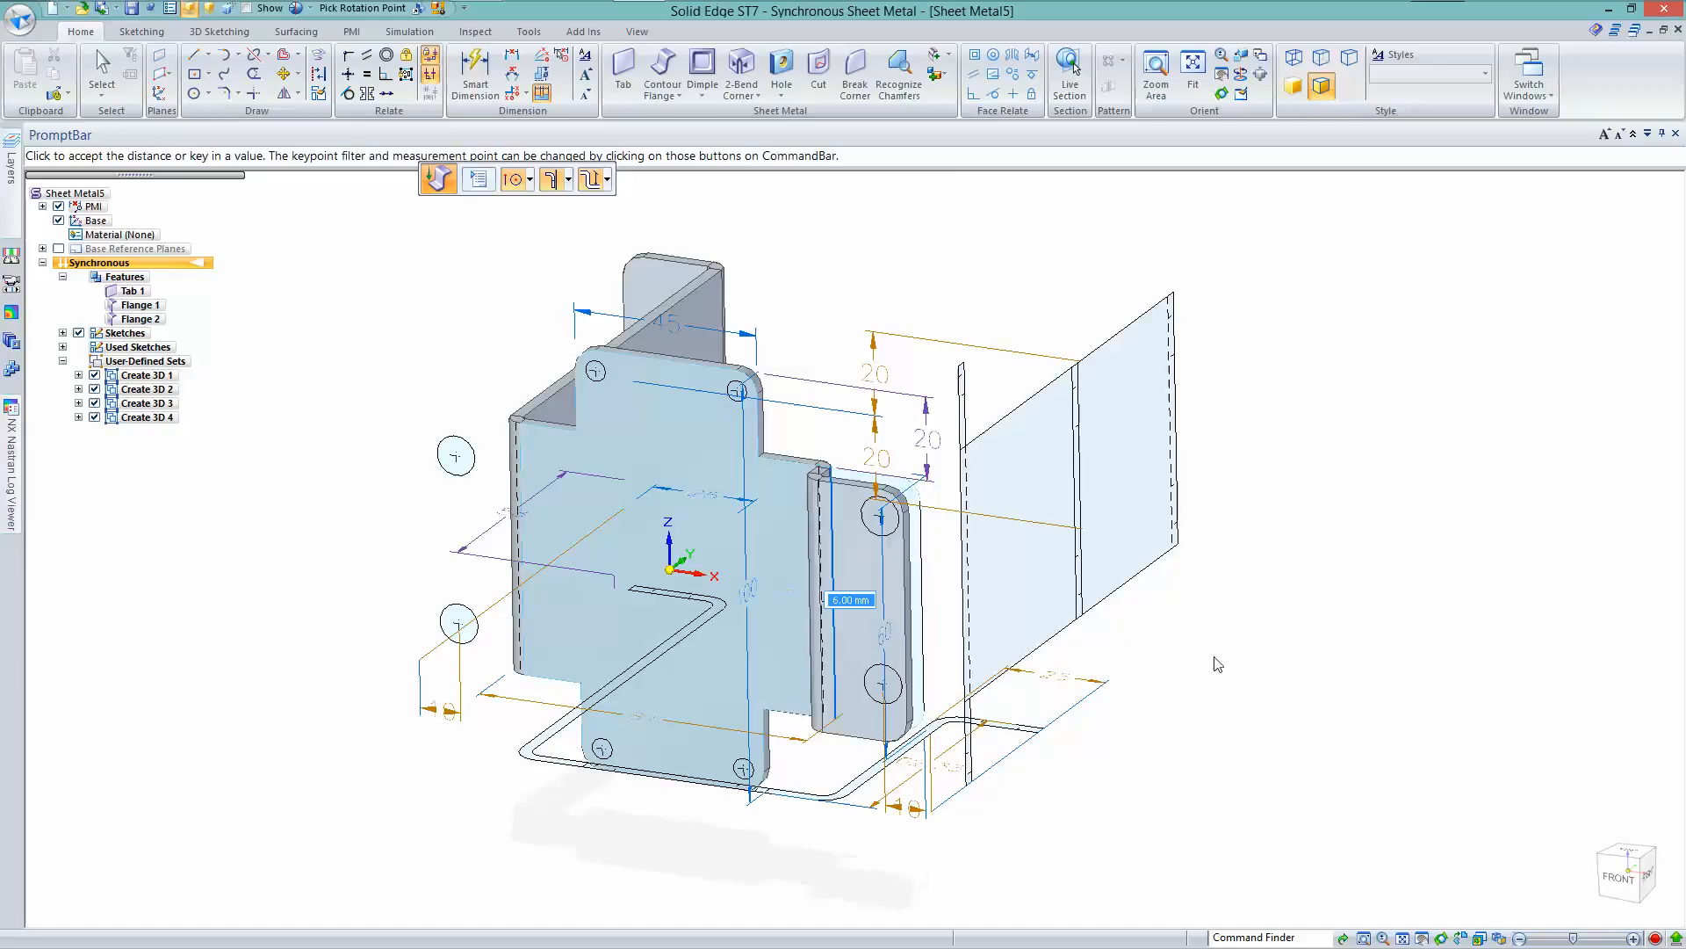
pyautogui.click(1041, 732)
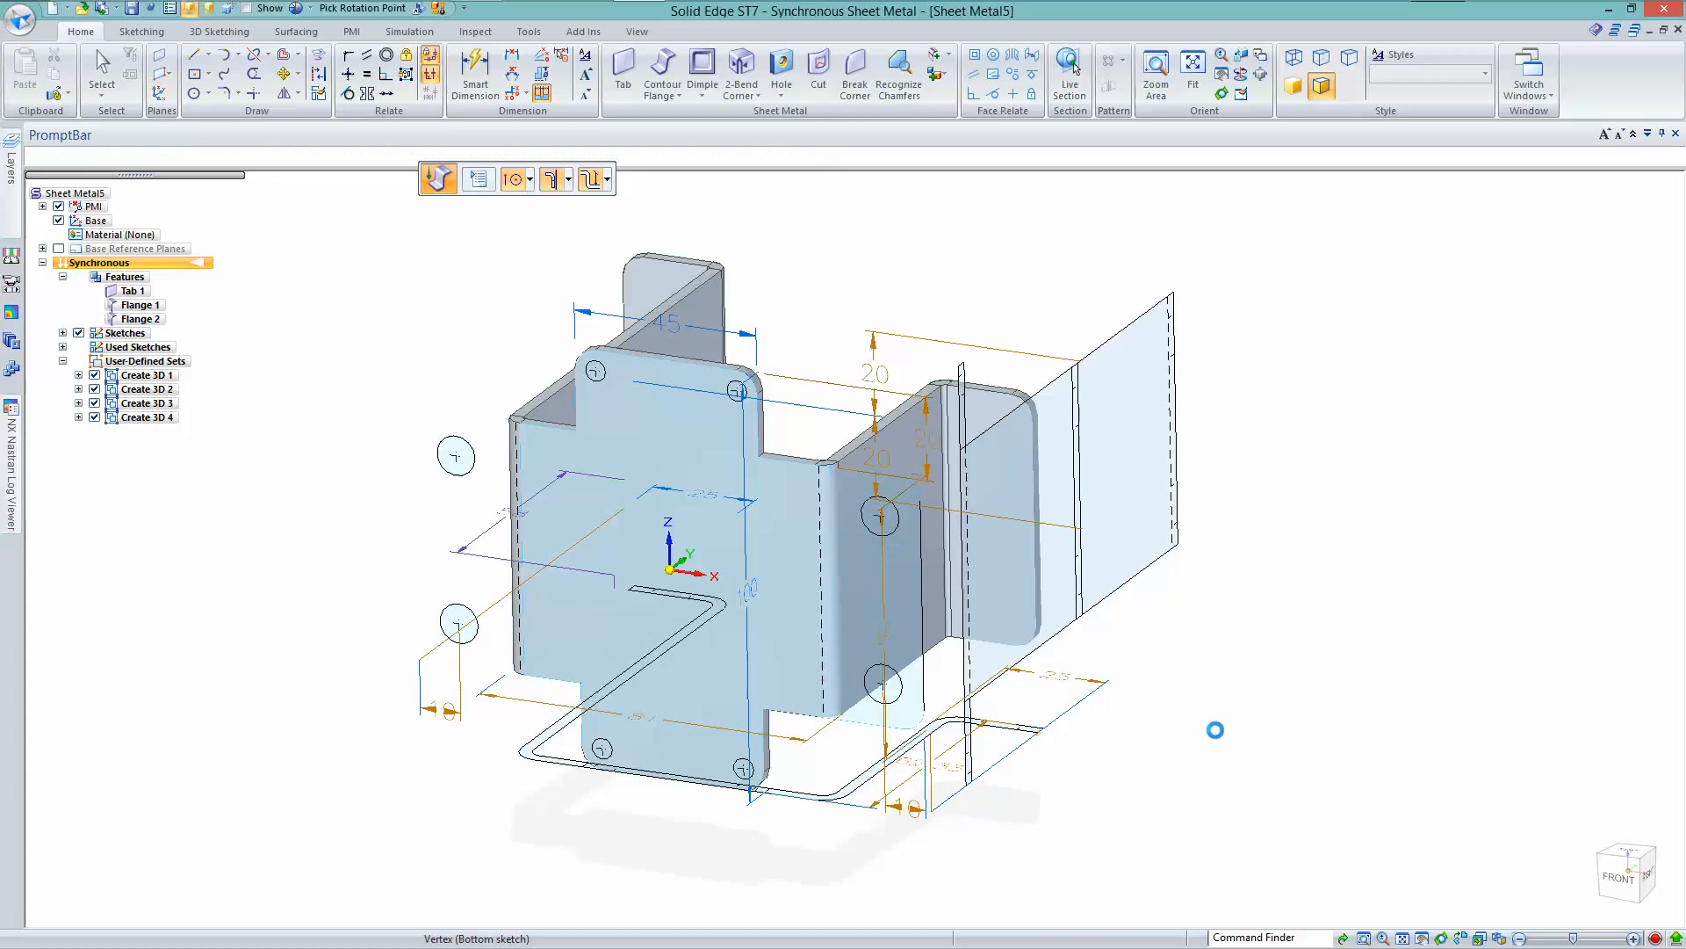
# Lock to the plate's front face and place four holes centred on the small sketched corner circles
pyautogui.hotkey('ctrl', 'f')
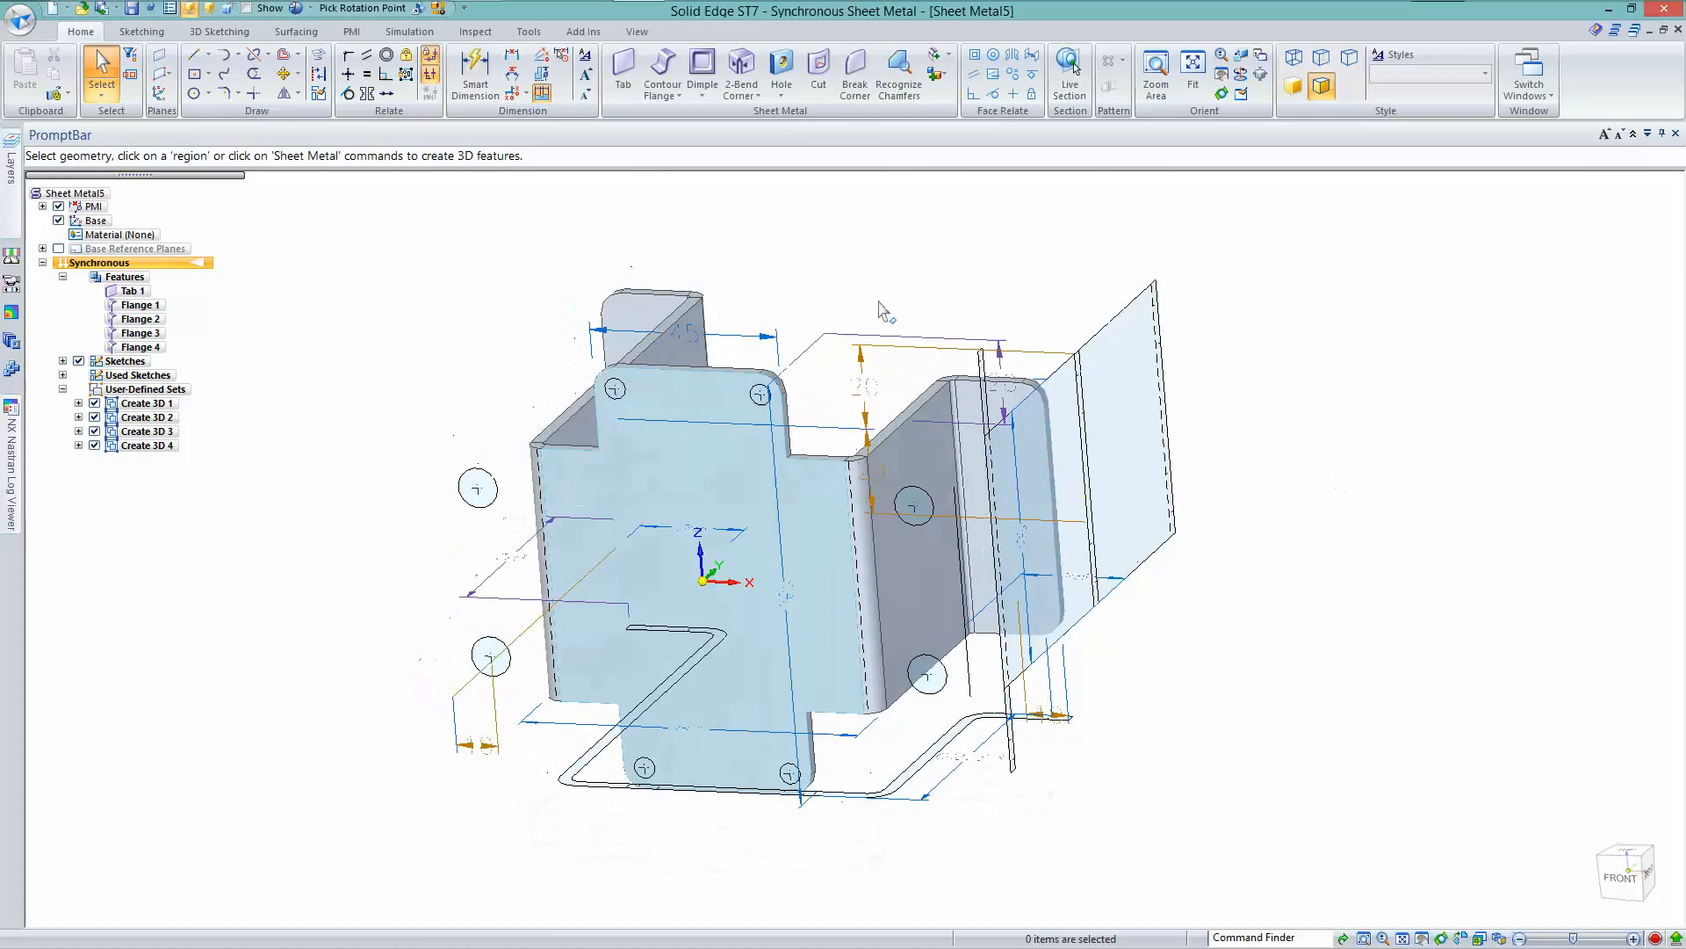
pyautogui.click(780, 66)
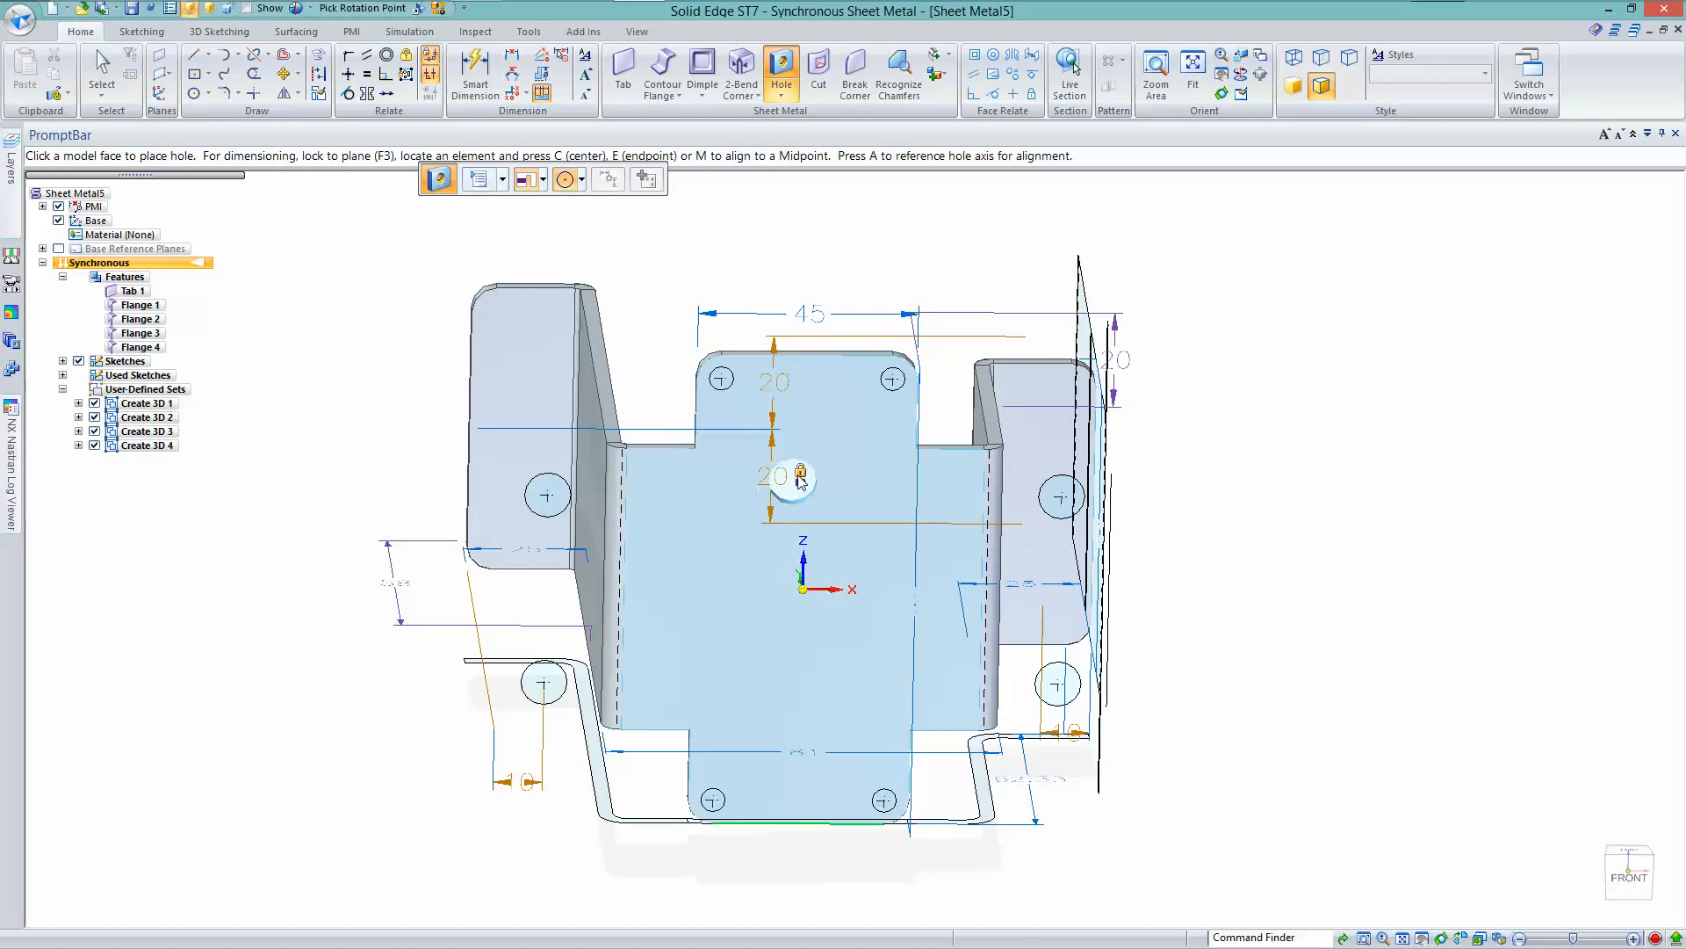
pyautogui.press('F3')
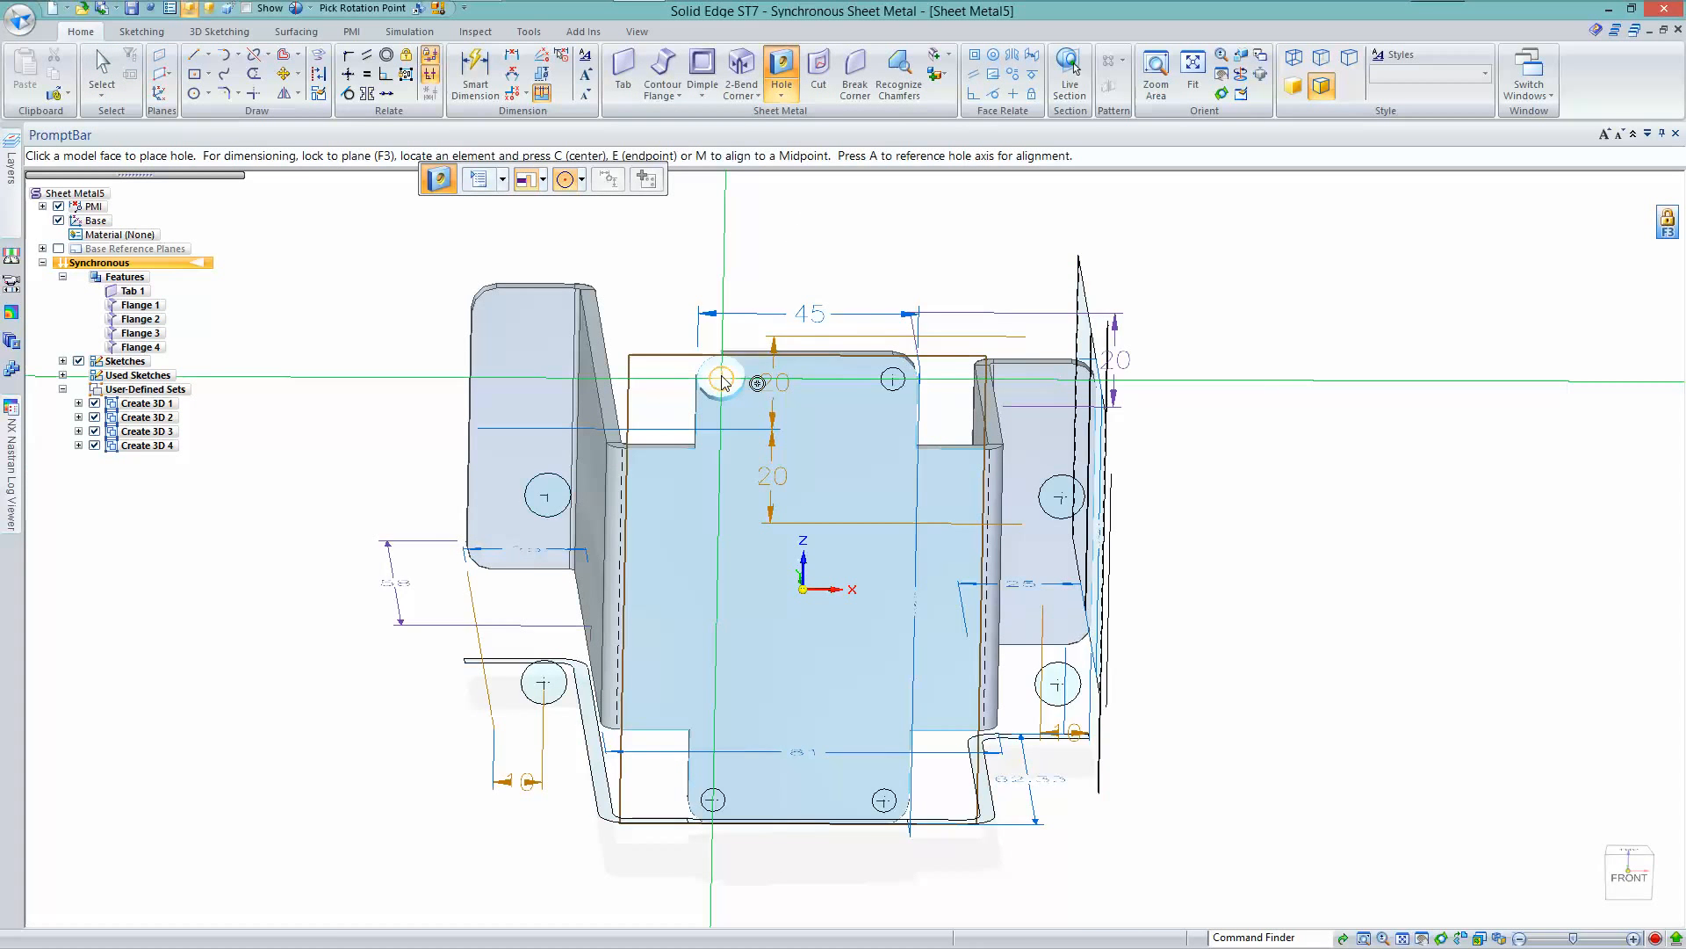
pyautogui.click(720, 379)
pyautogui.click(894, 380)
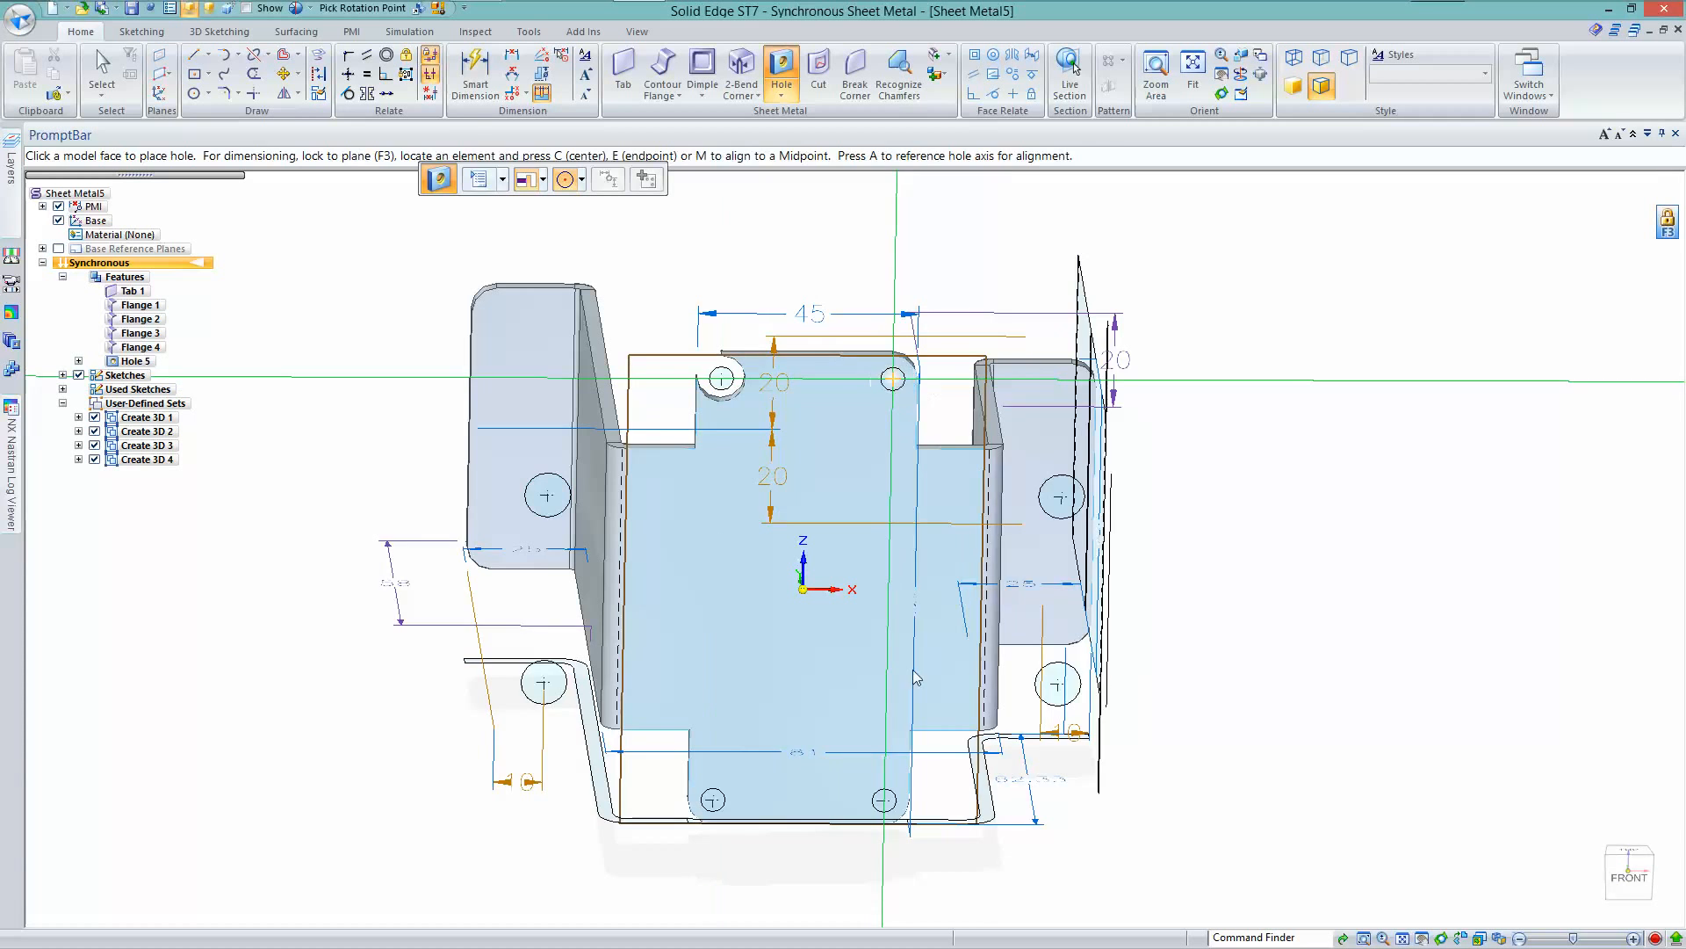
pyautogui.click(885, 806)
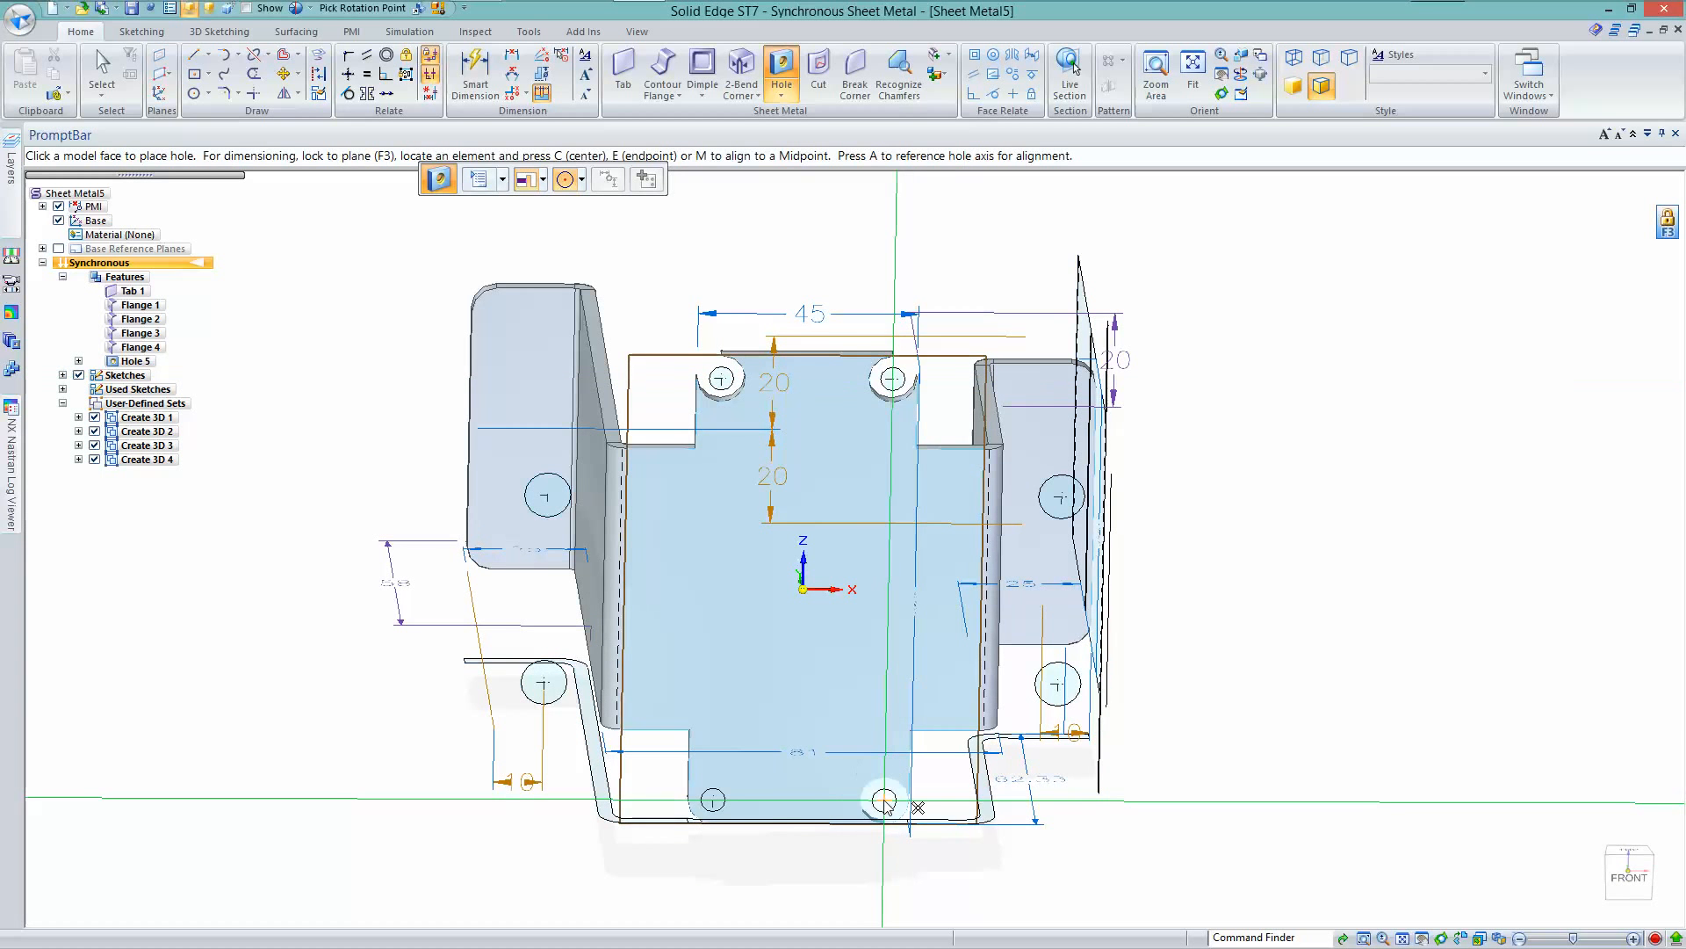
pyautogui.click(715, 801)
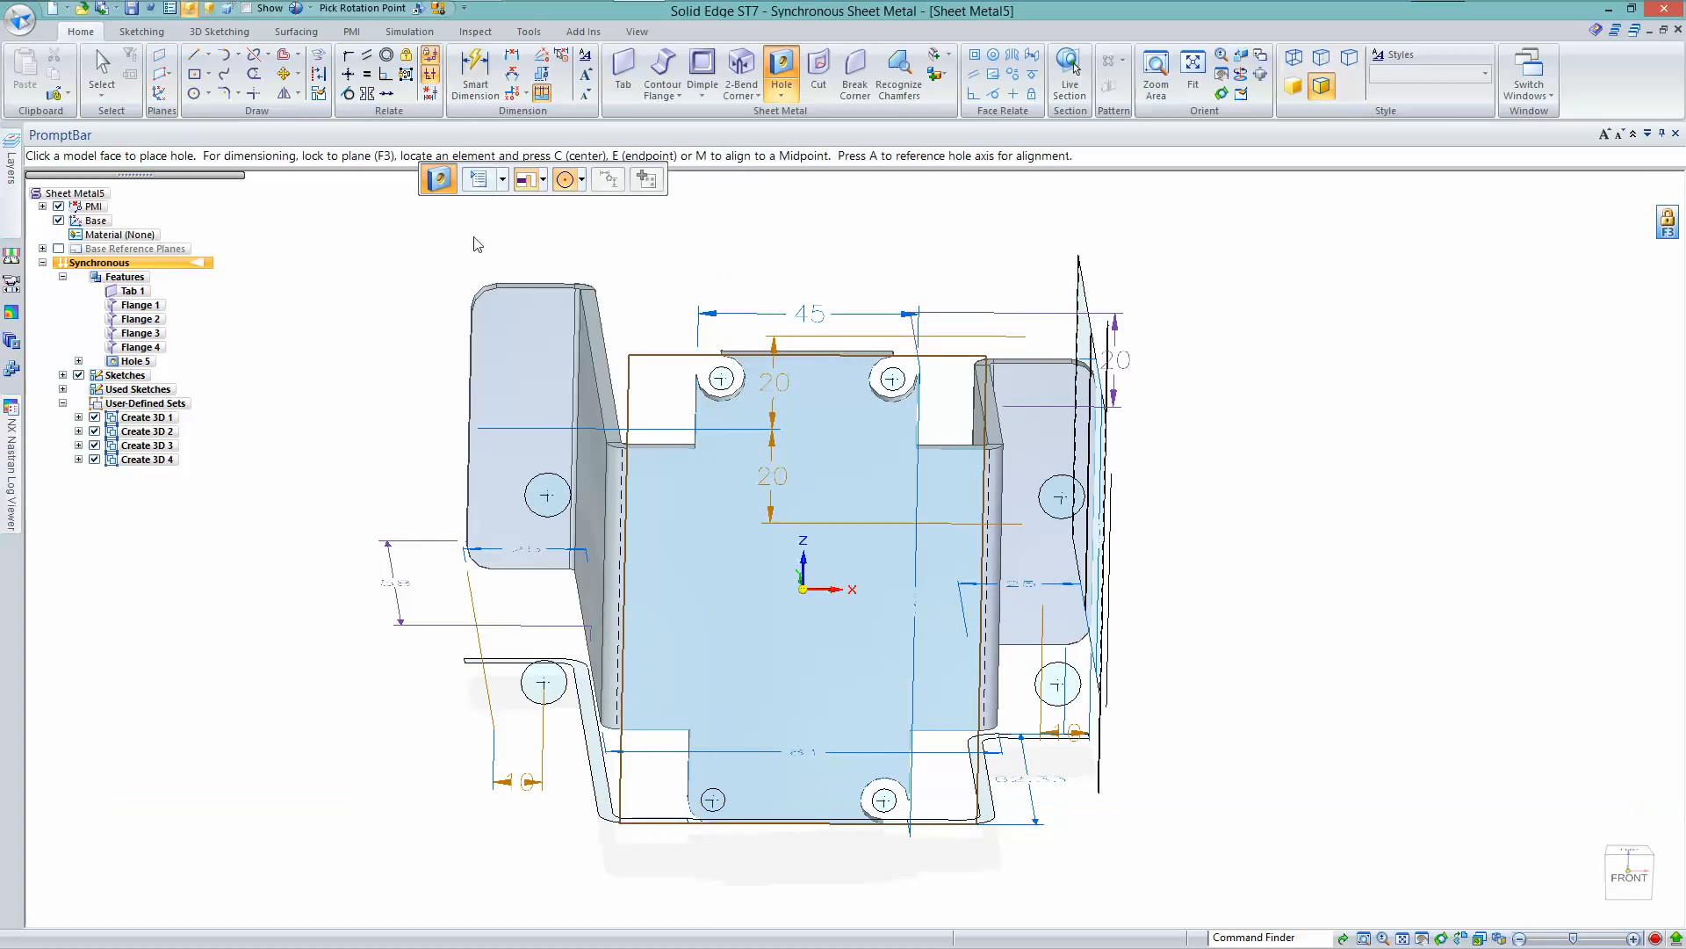
# Set the hole diameter to 4 mm in the hole options and complete the four corner holes on the plate
pyautogui.click(479, 179)
pyautogui.moveTo(887, 225); pyautogui.dragTo(1425, 208)
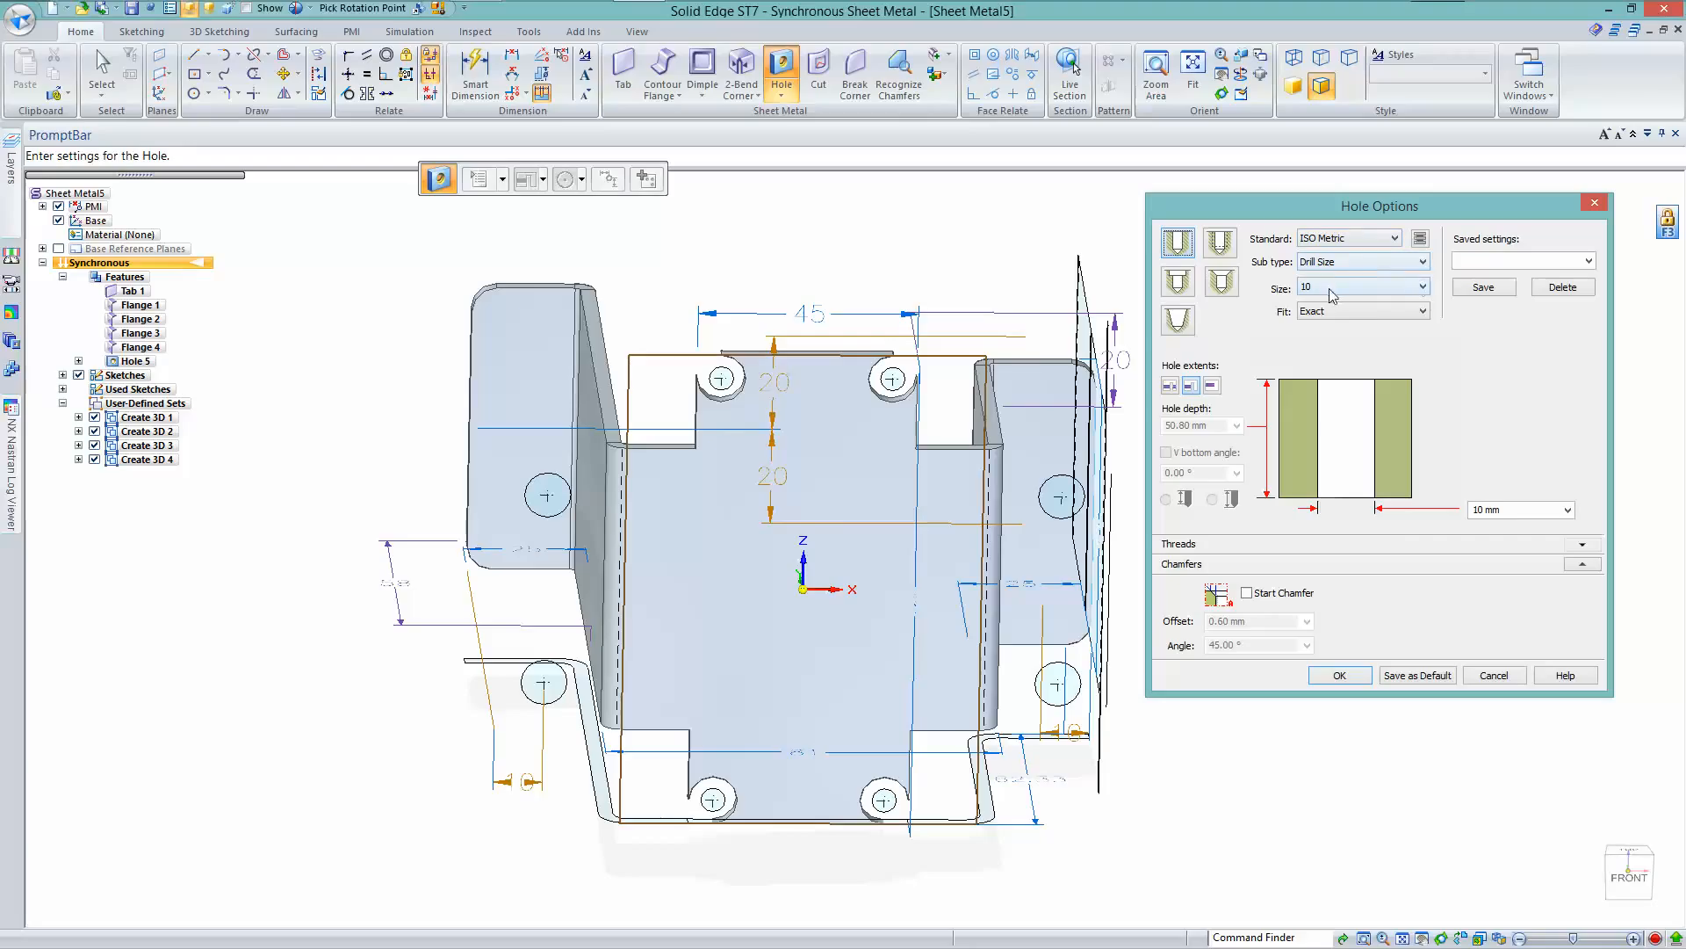
pyautogui.click(1503, 509)
pyautogui.write('4')
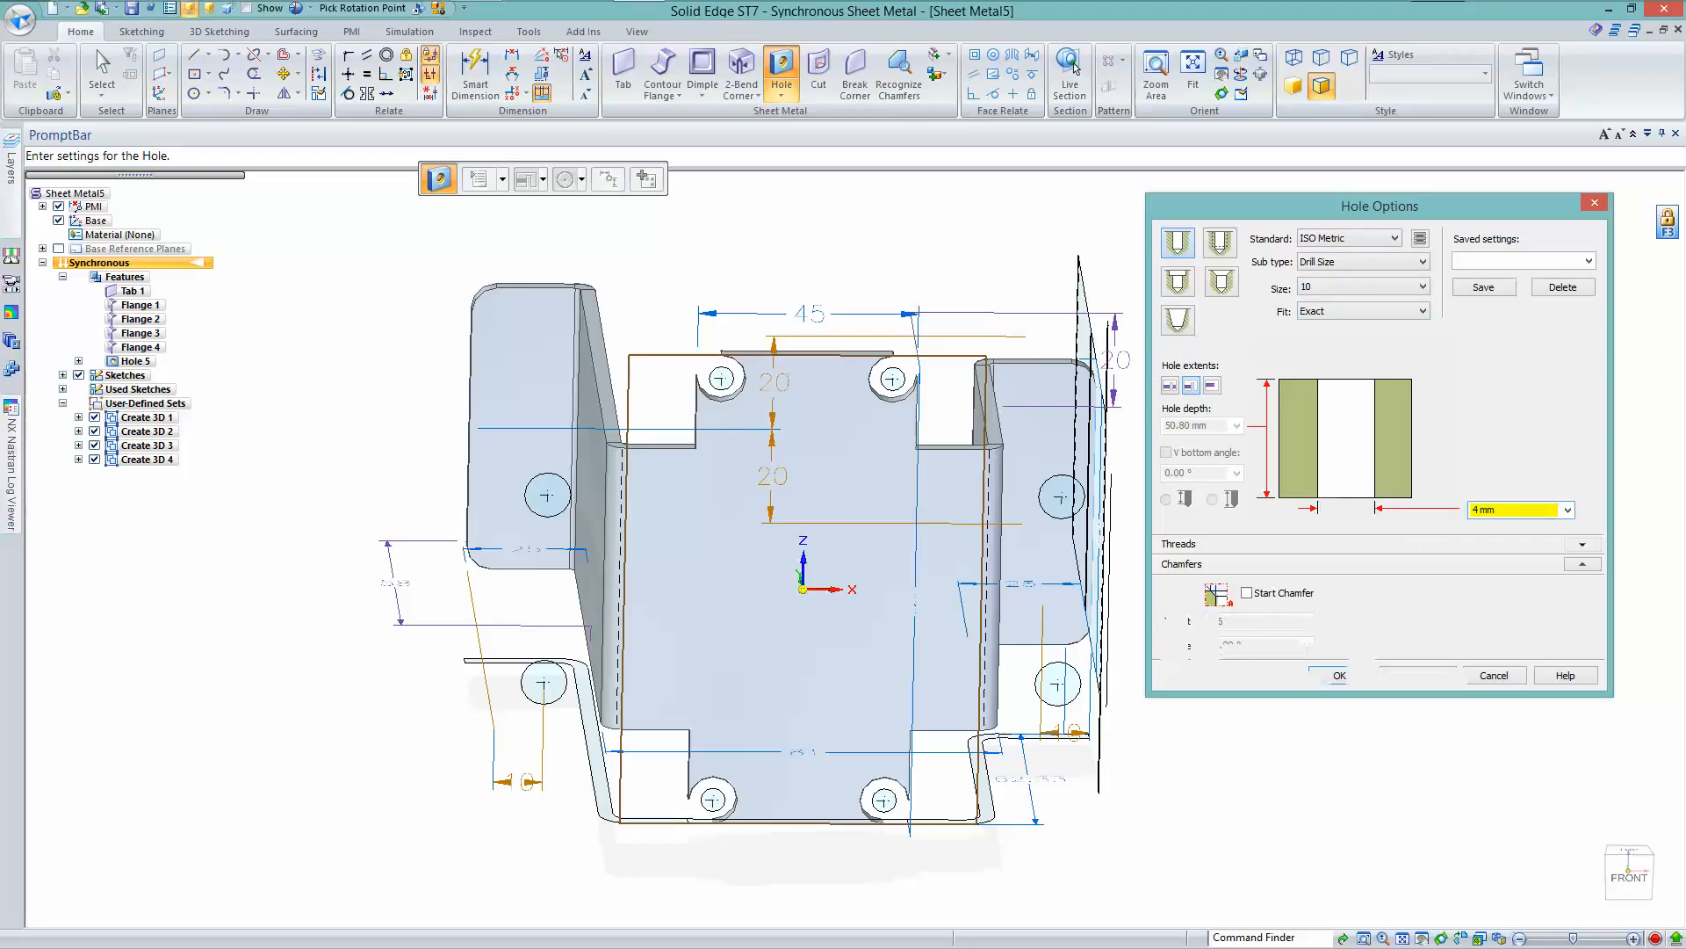
pyautogui.press('Tab')
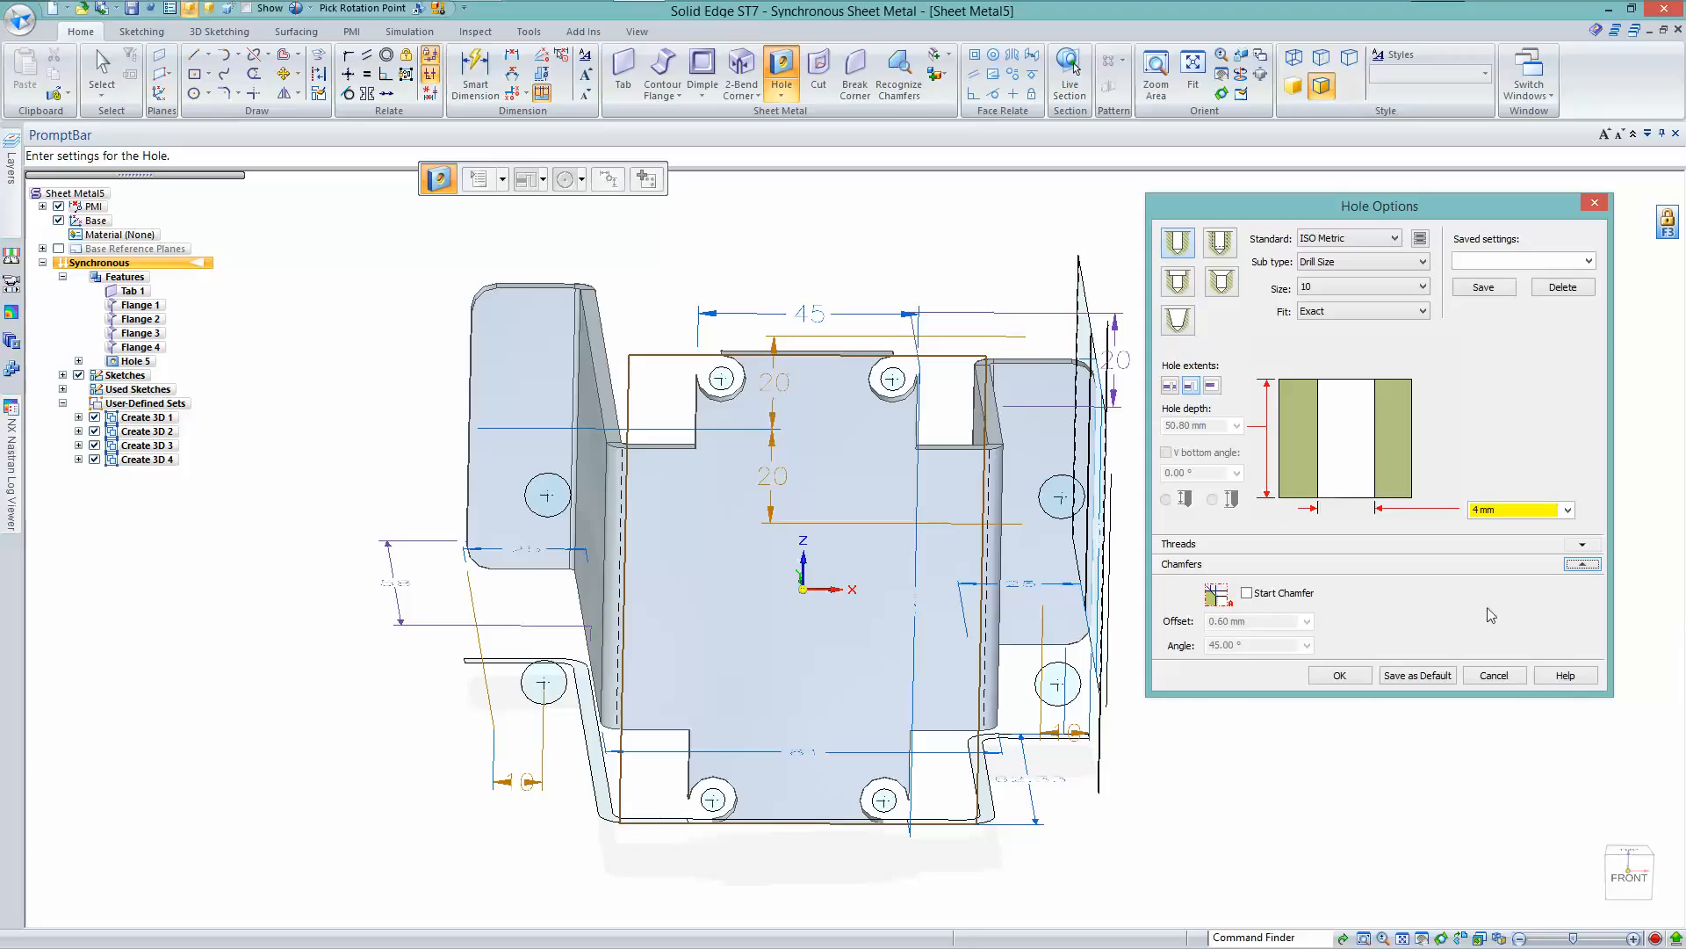
pyautogui.click(1339, 675)
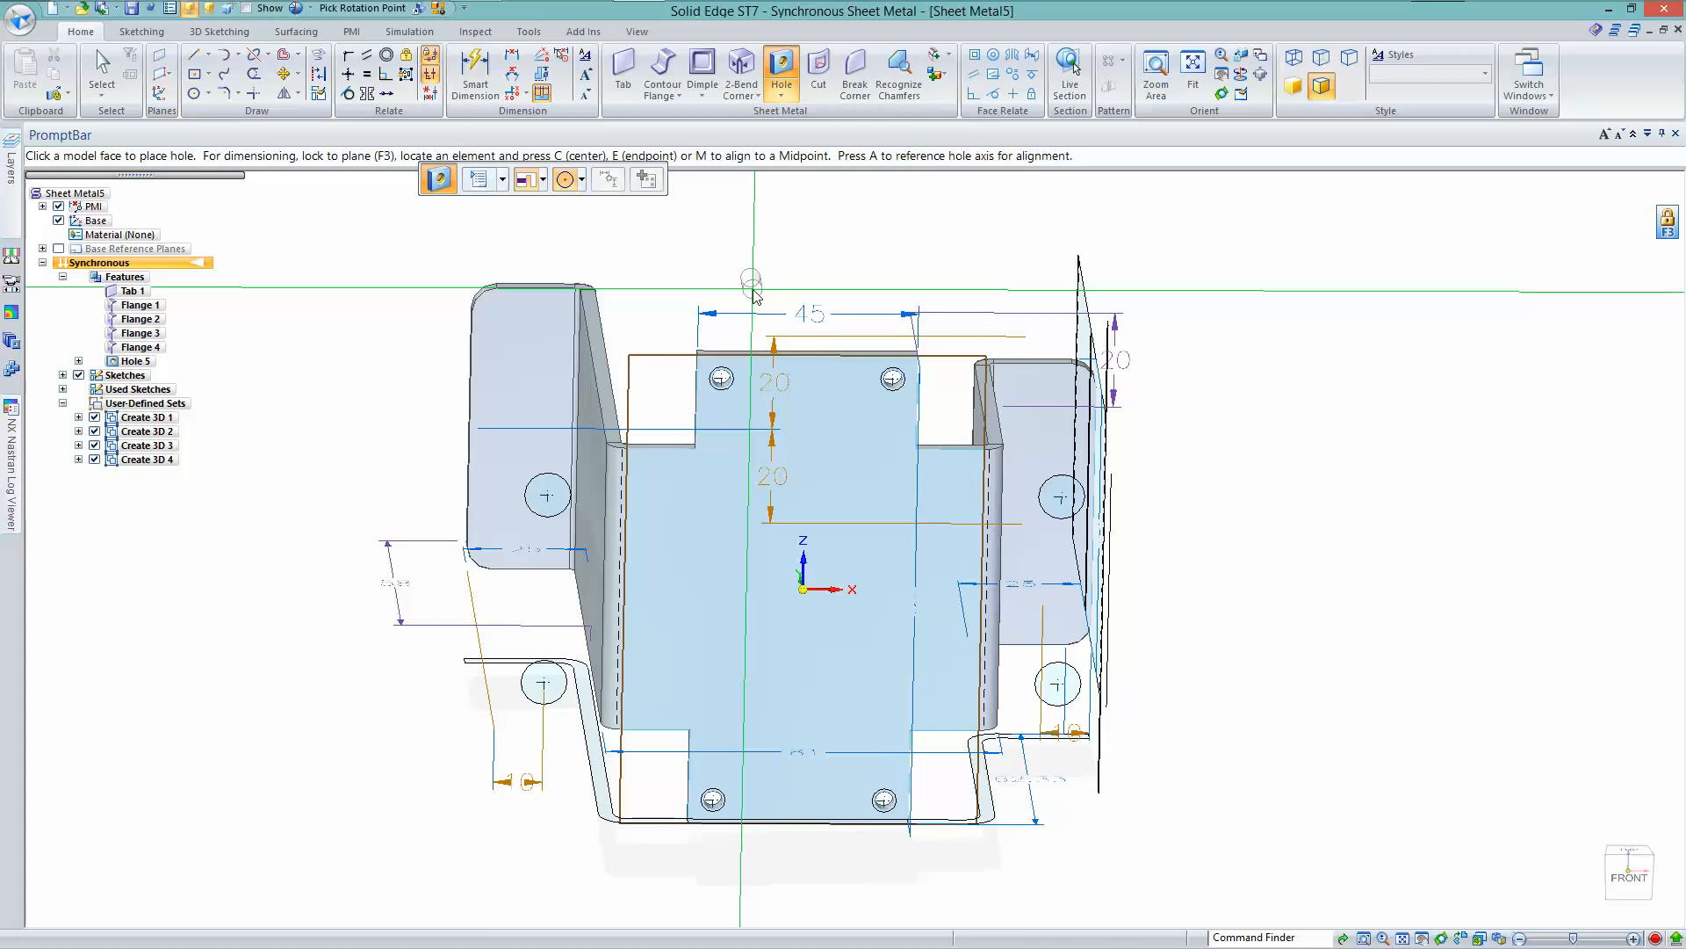
pyautogui.press('Escape')
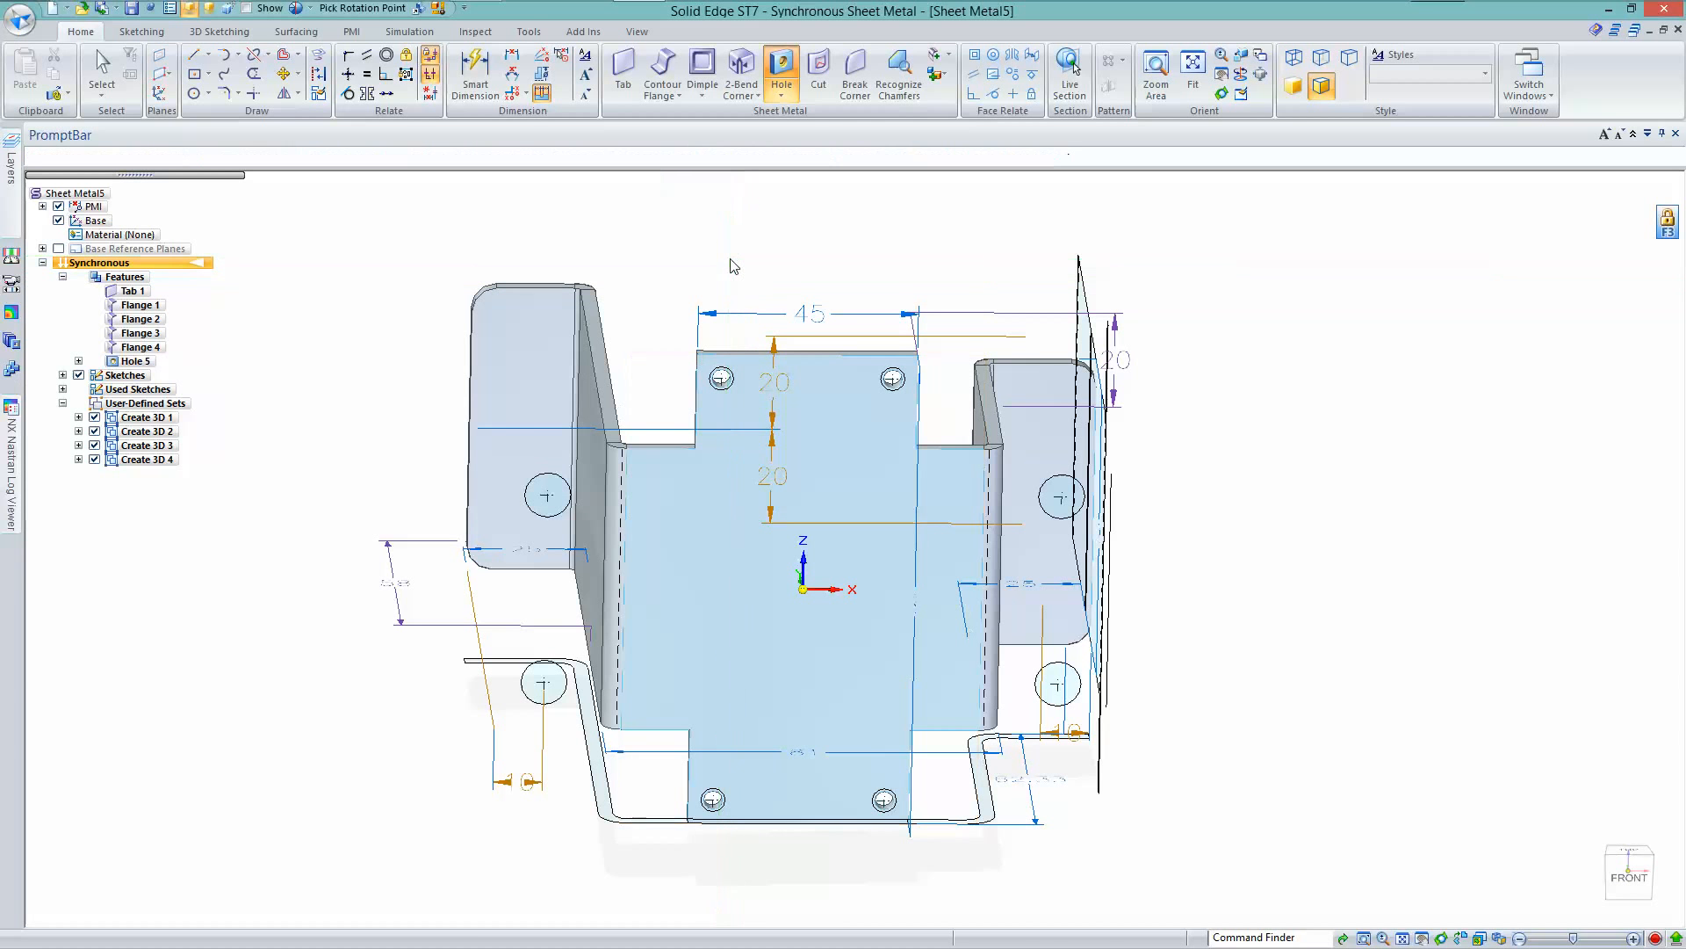
pyautogui.click(1167, 695)
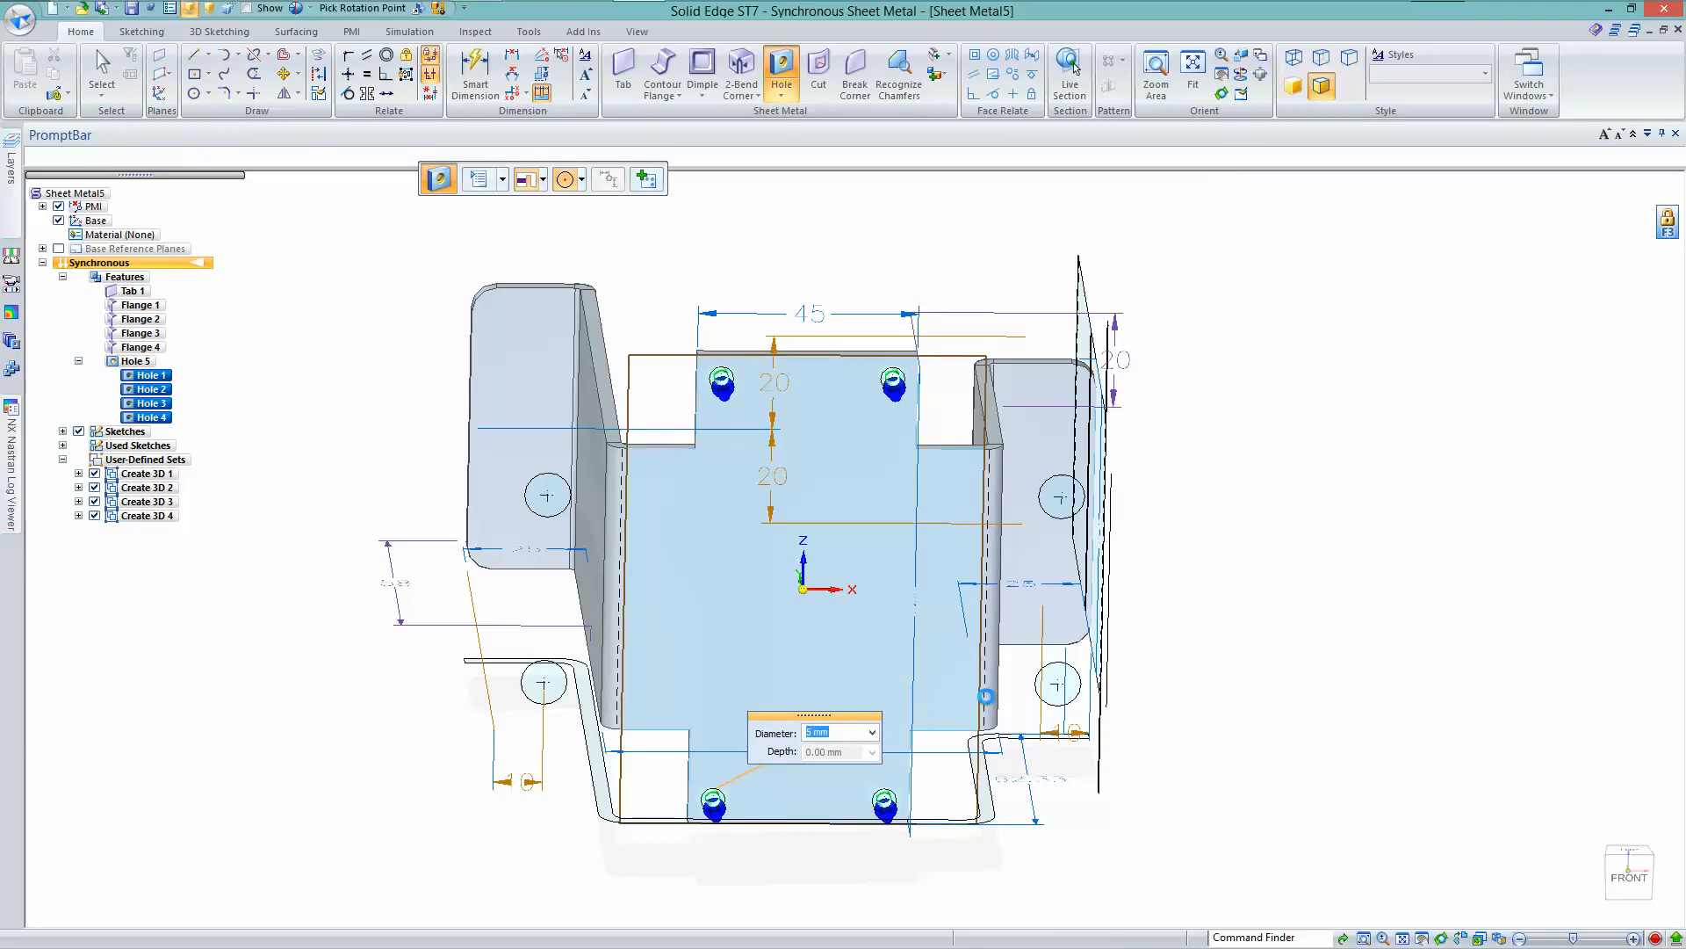
pyautogui.click(1239, 591)
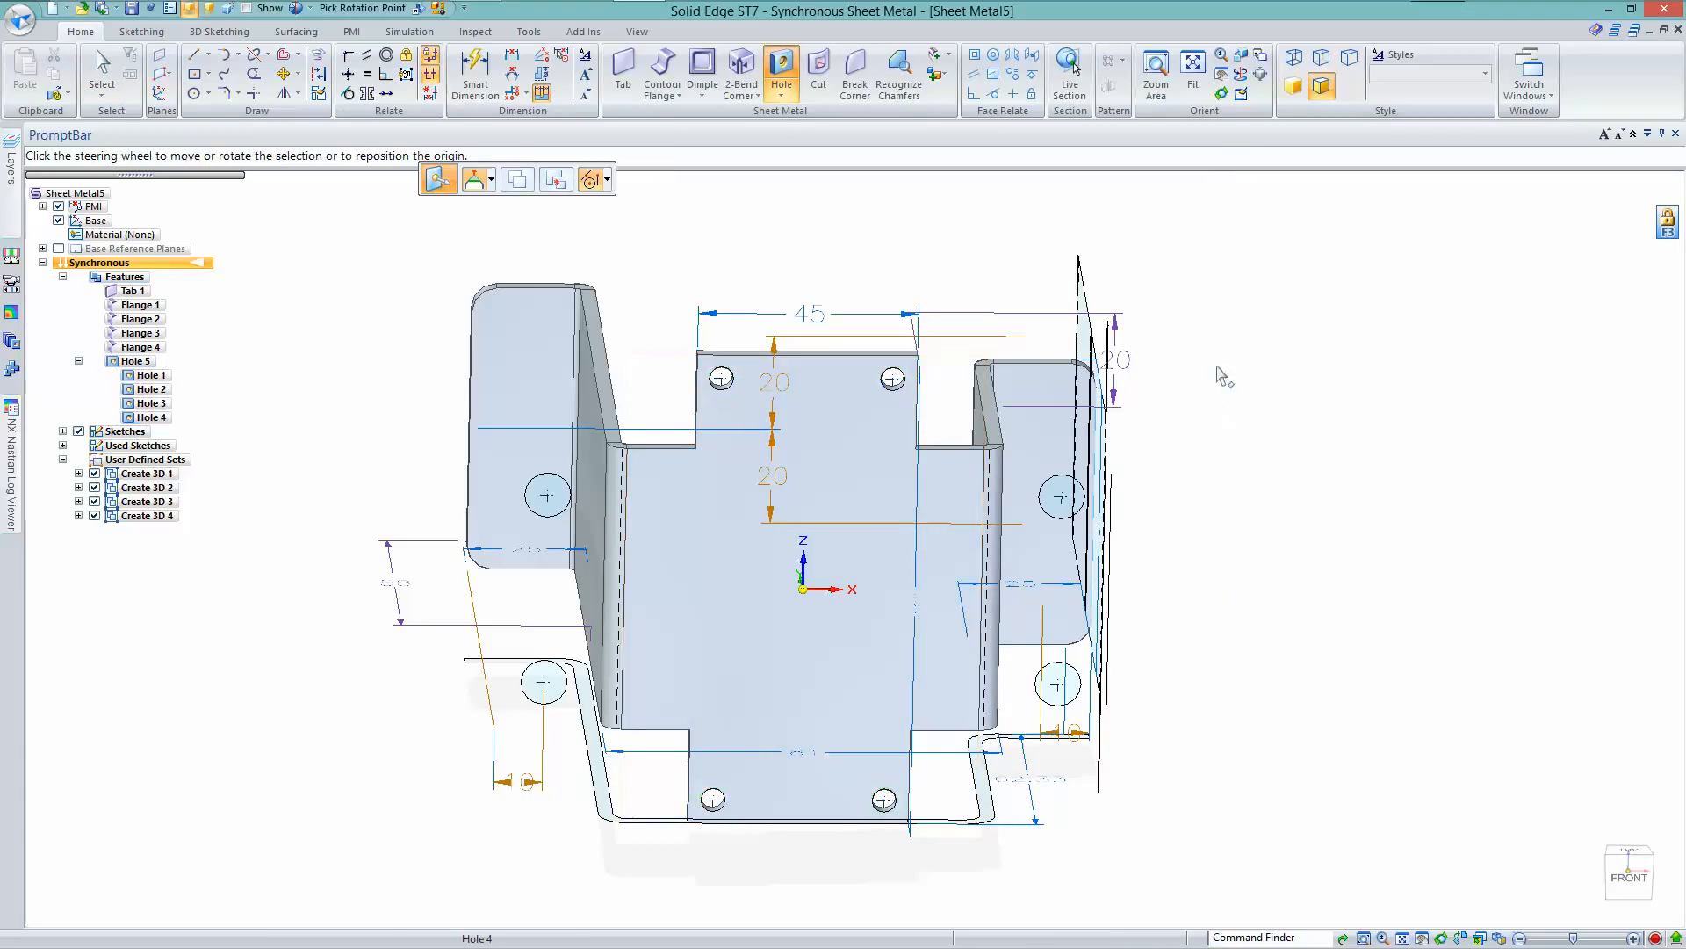
# Hide the sketches, PMI dimensions and the four Create 3D sets, leaving only the solid bracket displayed
pyautogui.click(80, 431)
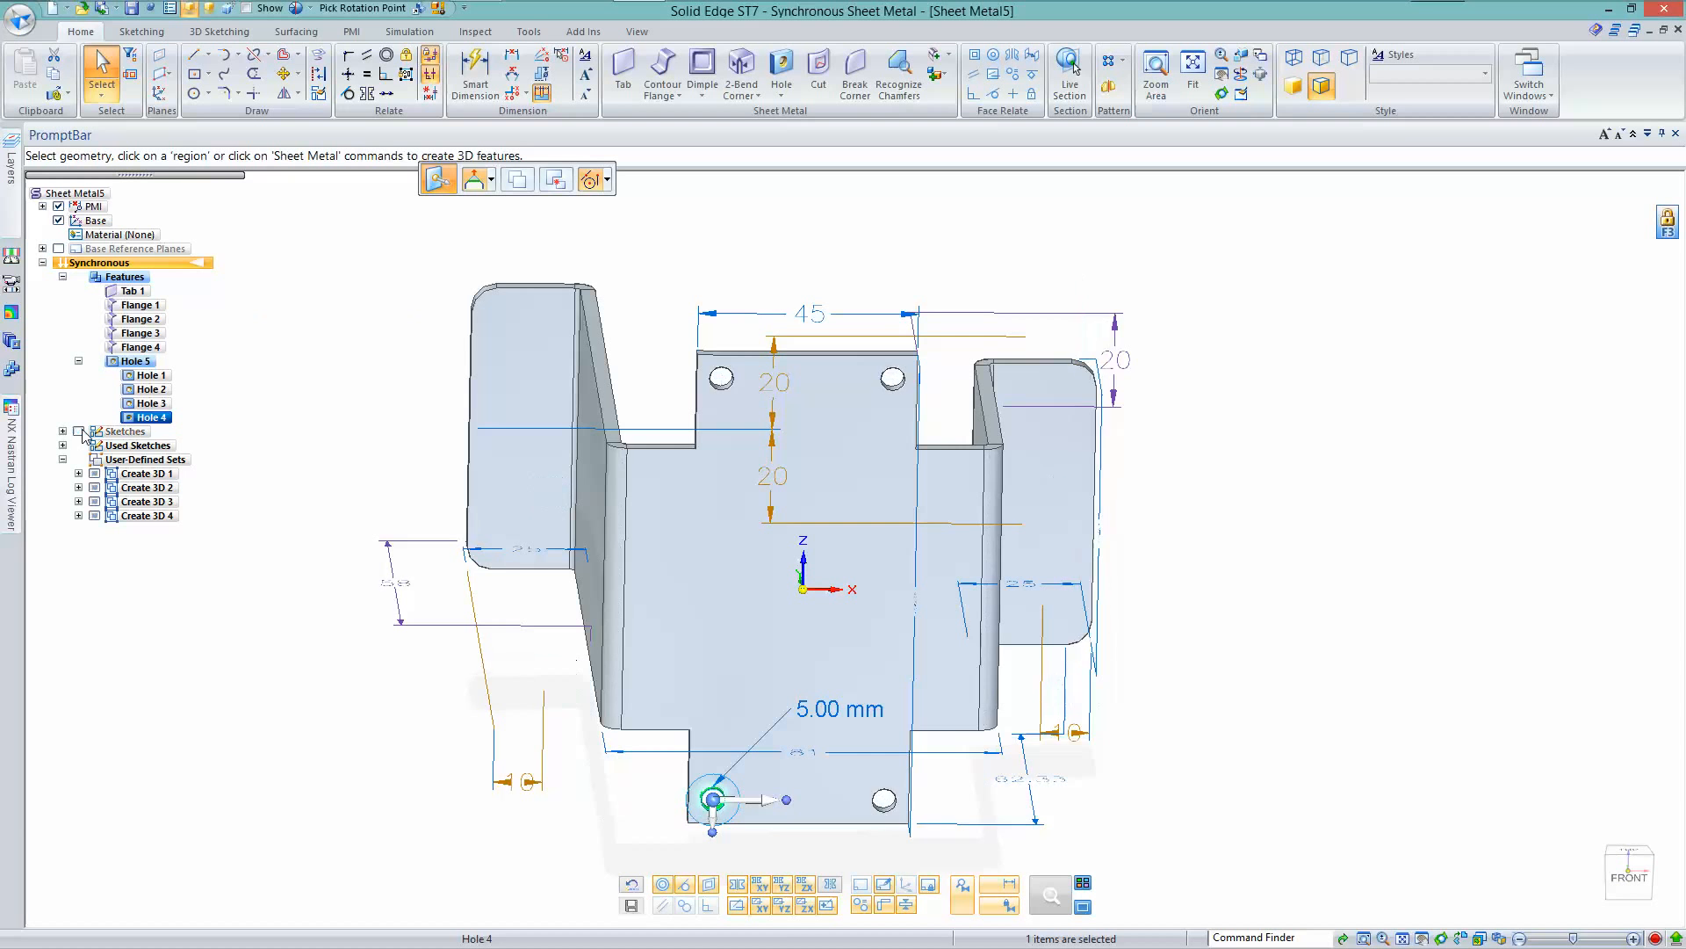
pyautogui.click(94, 473)
pyautogui.click(95, 488)
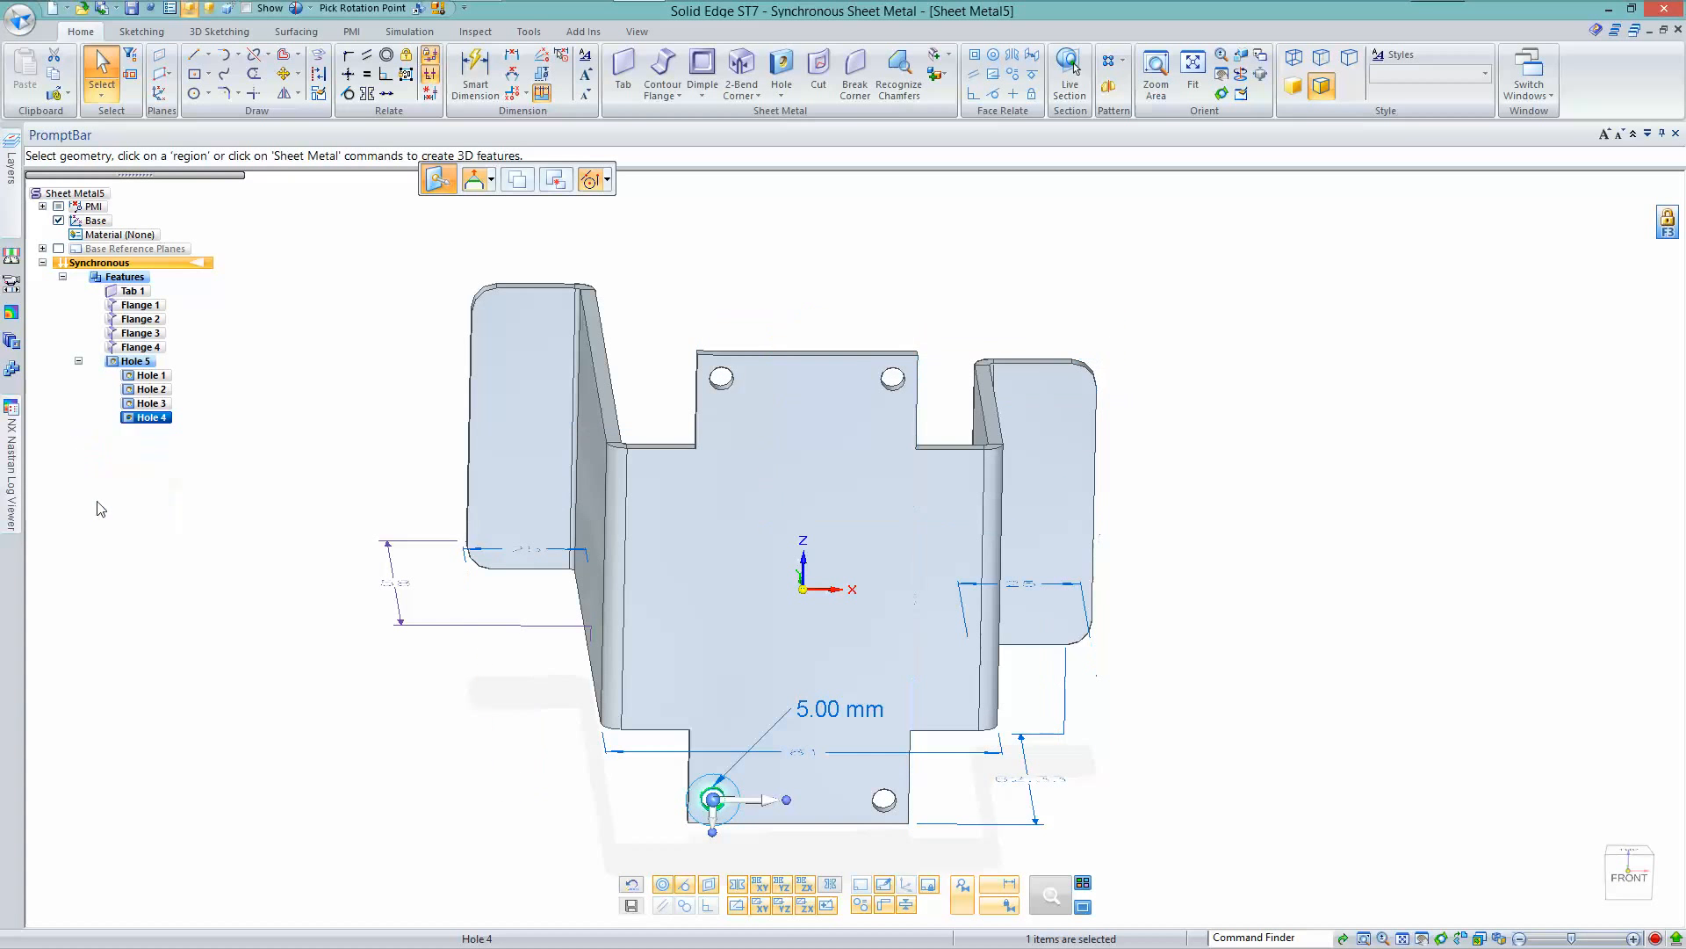
pyautogui.click(94, 516)
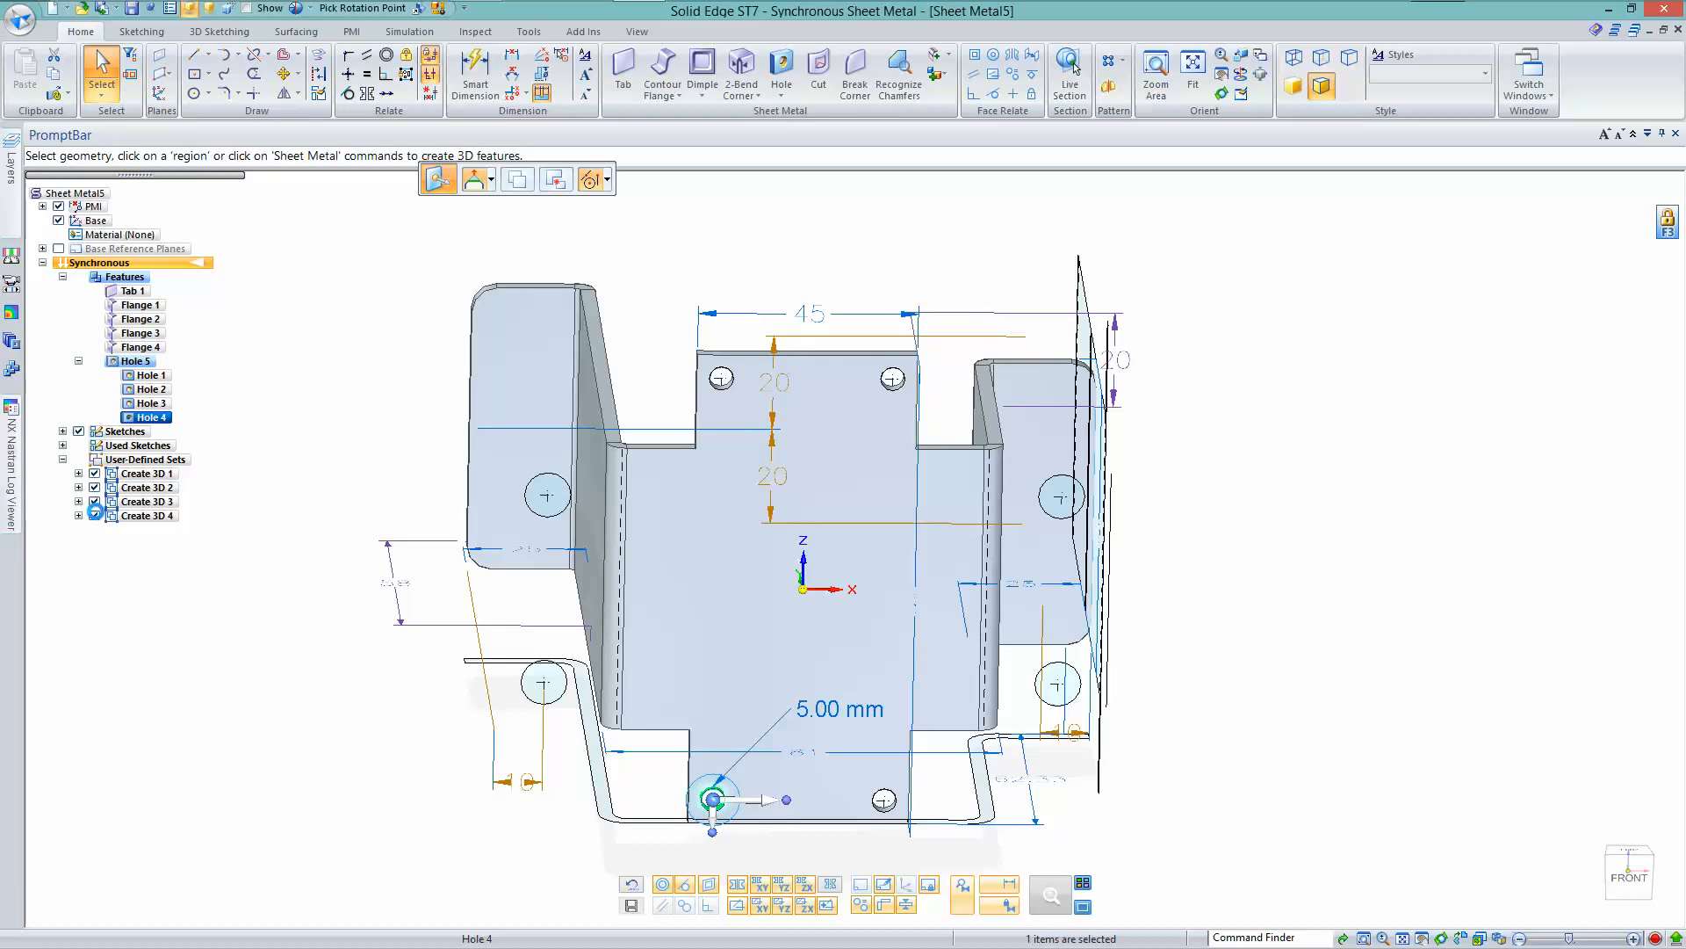
pyautogui.click(307, 534)
pyautogui.moveTo(309, 534); pyautogui.dragTo(357, 530, button='middle')
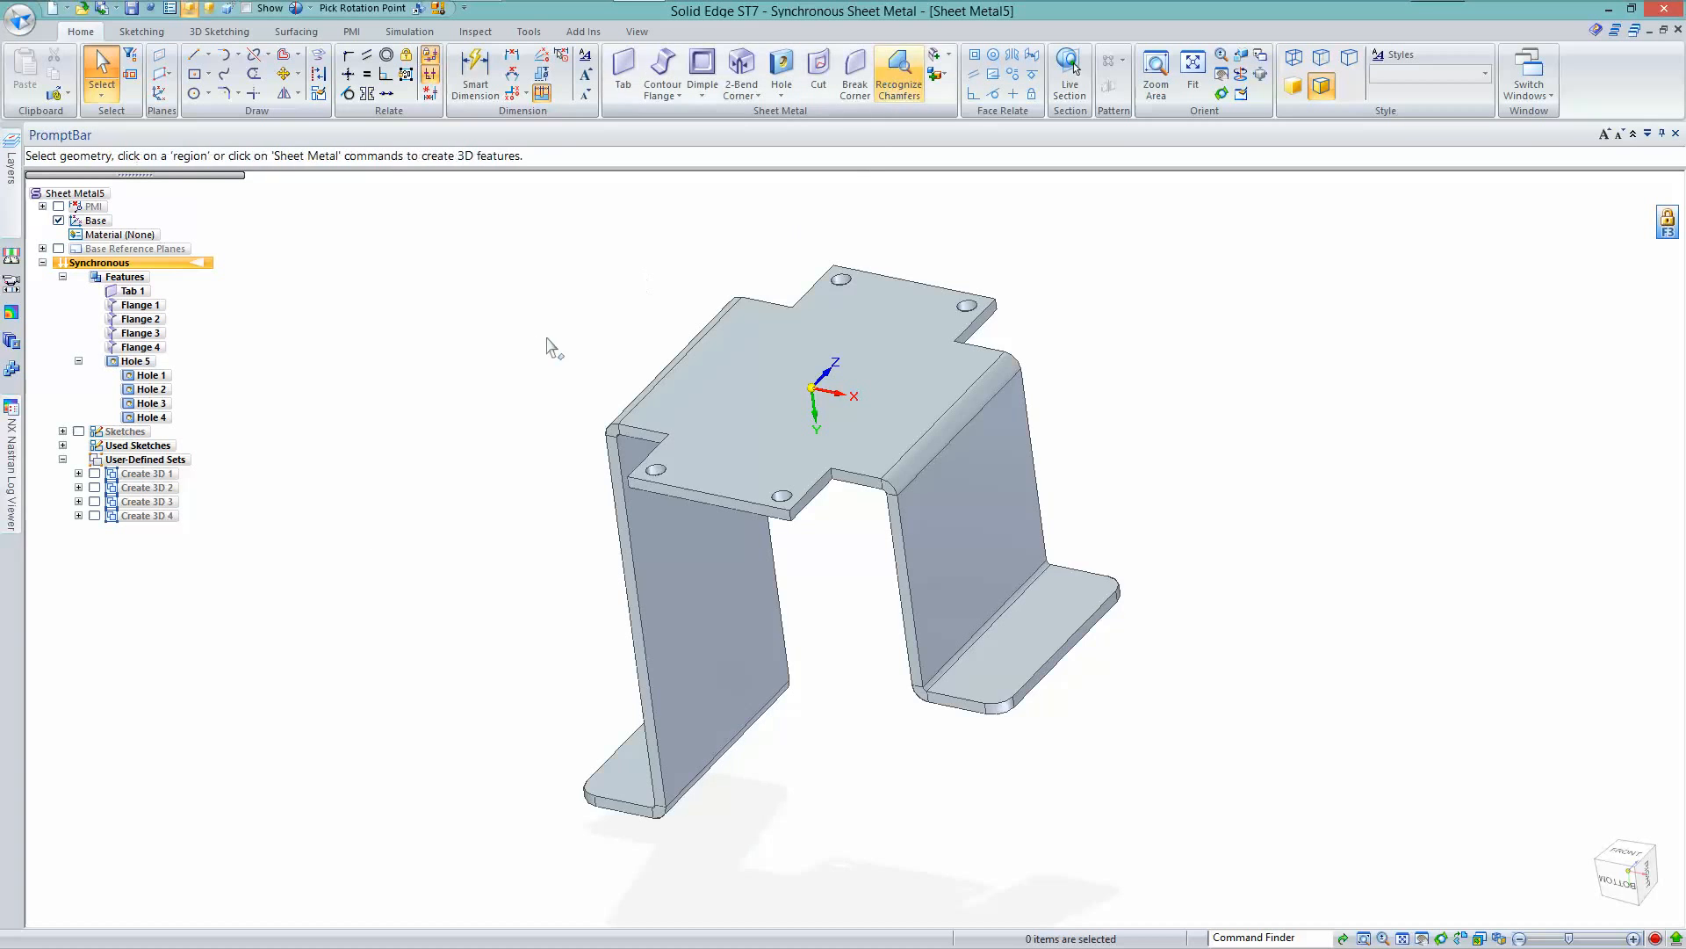
pyautogui.moveTo(466, 344); pyautogui.dragTo(466, 345, button='middle')
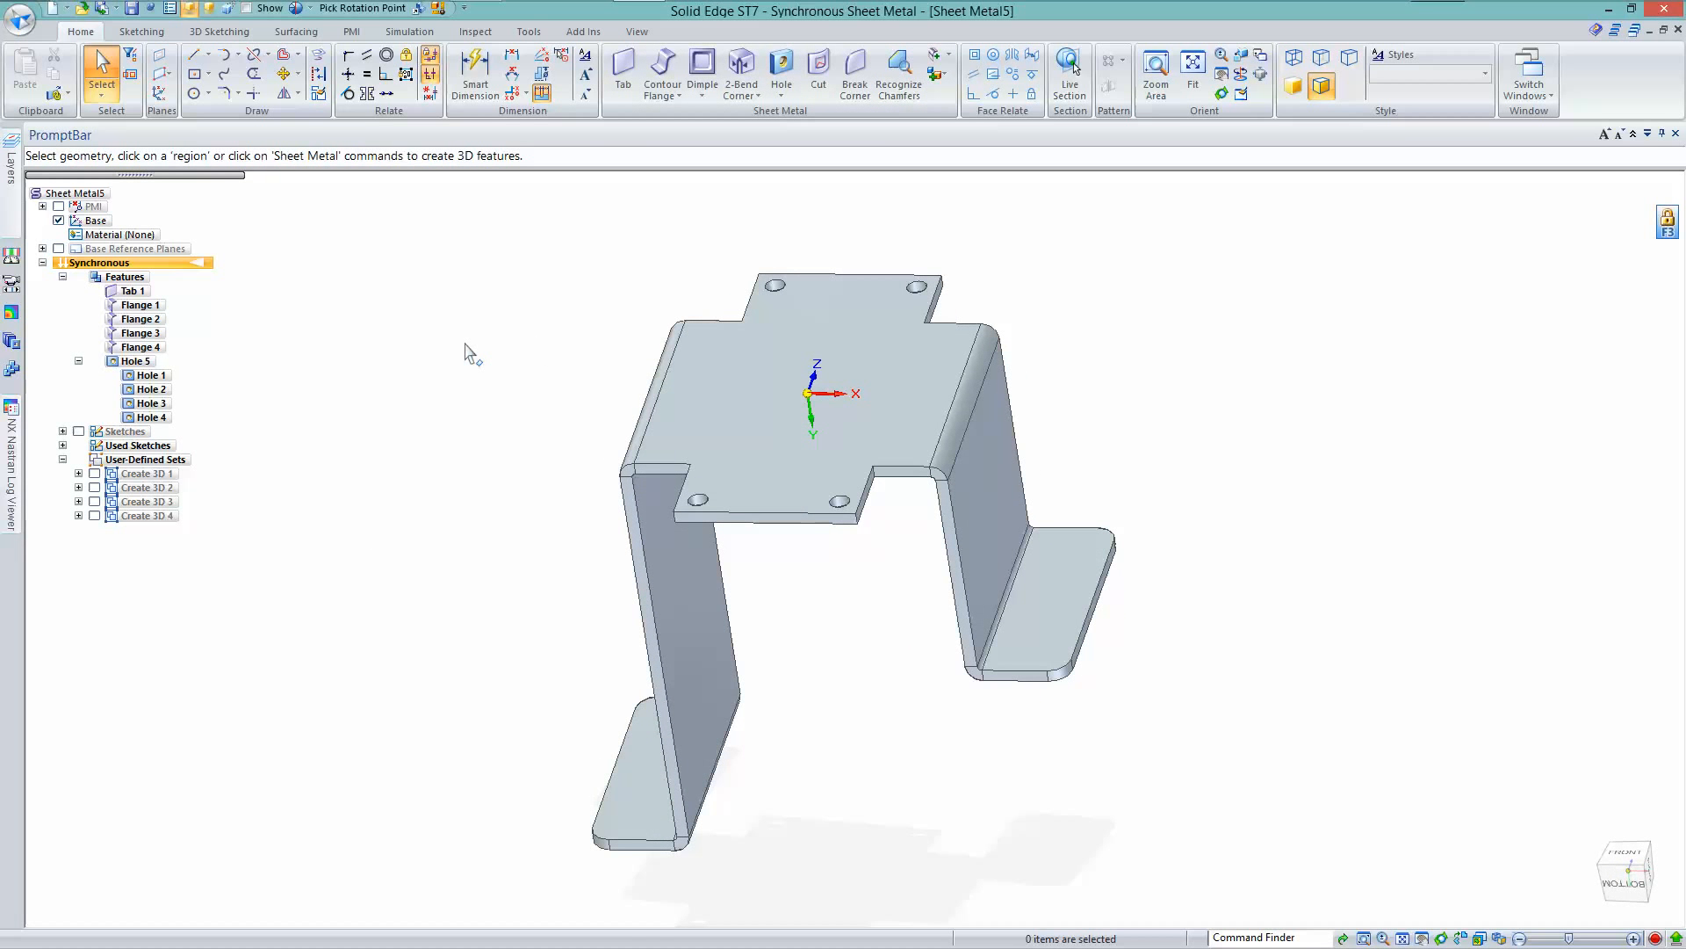
pyautogui.moveTo(465, 344); pyautogui.dragTo(463, 336, button='middle')
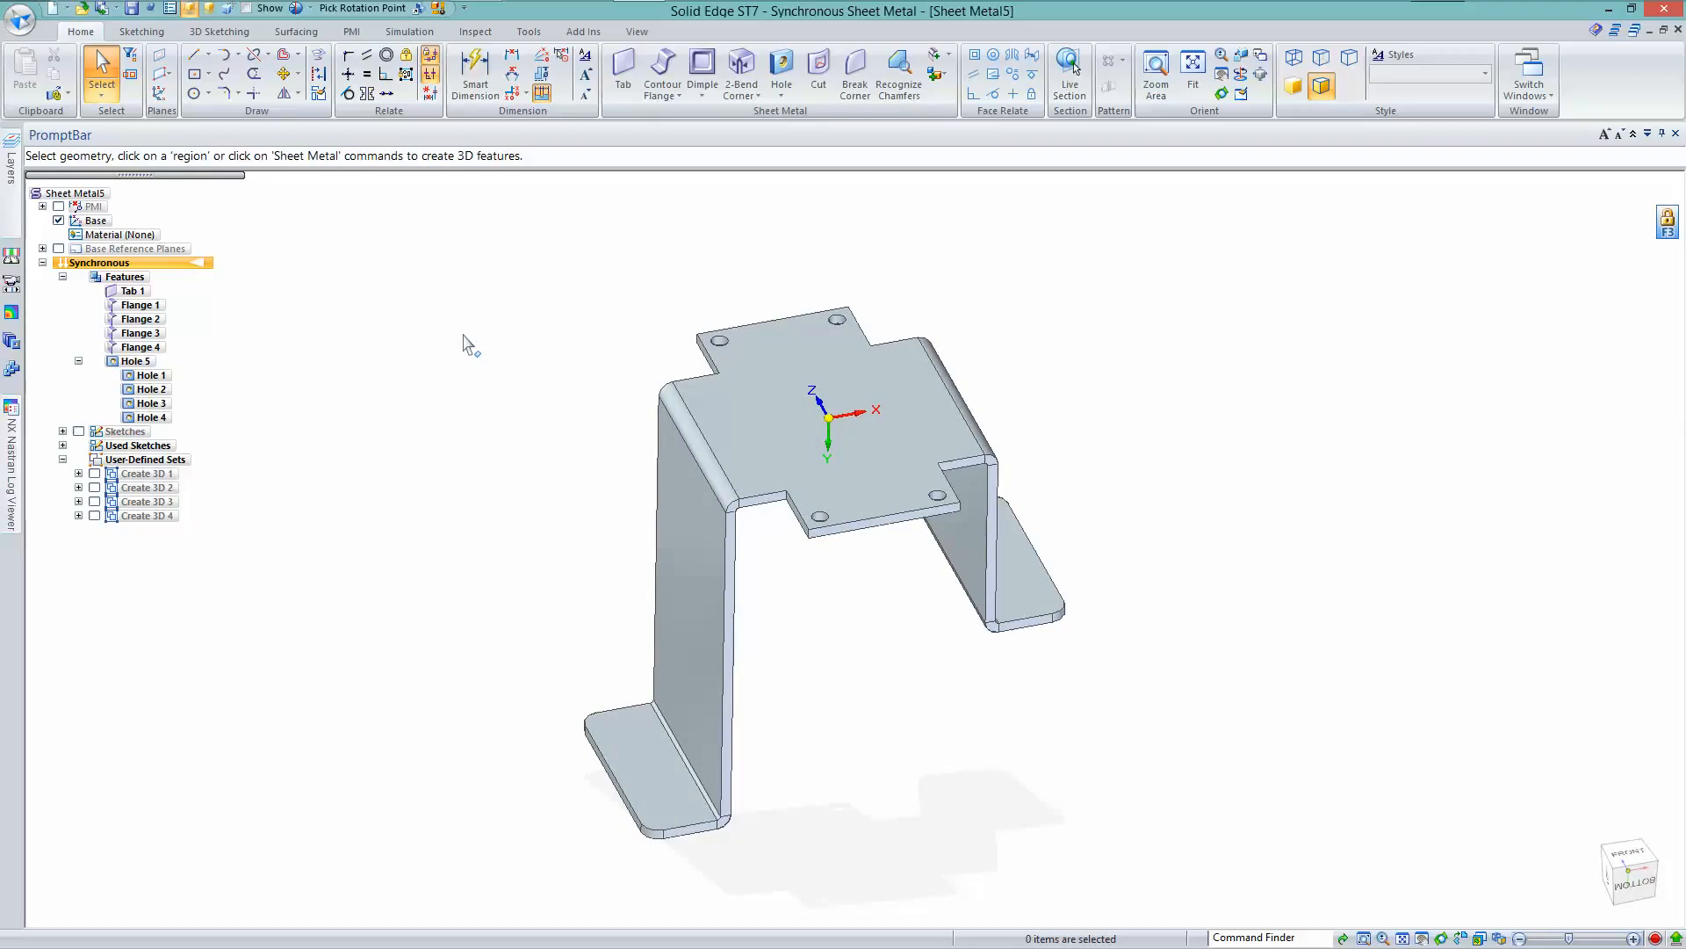
# Switch to the Completed_Electronics.asm window and activate its 00_All Parts display configuration
pyautogui.hotkey('alt', 'Tab')
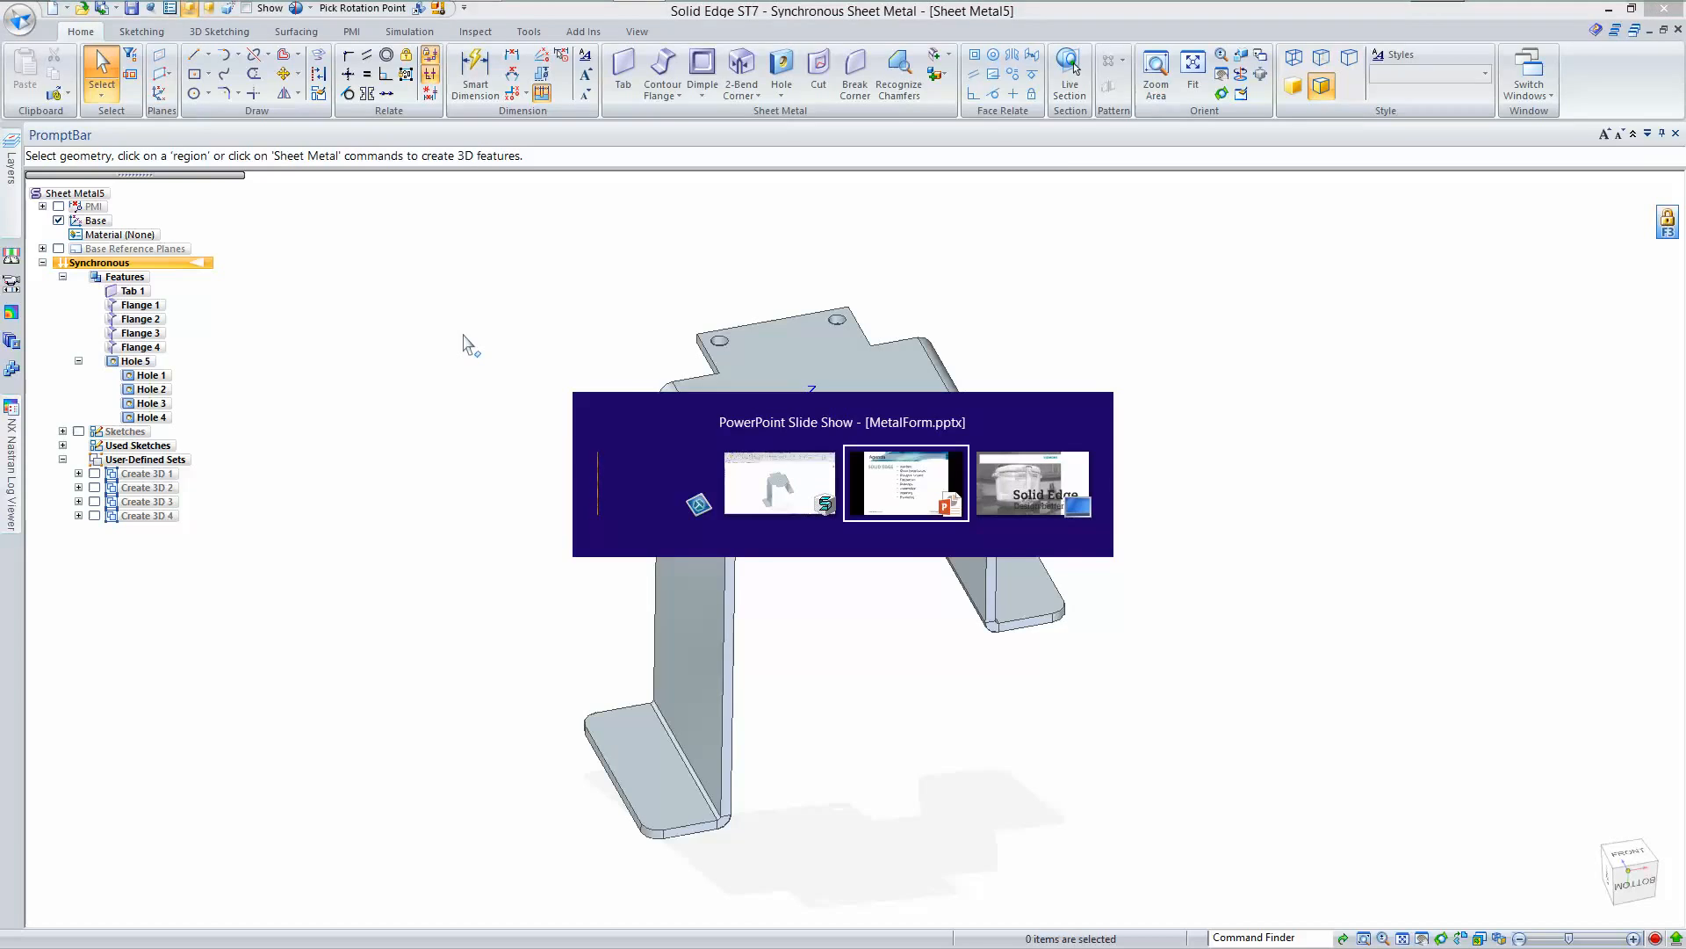
pyautogui.hotkey('alt', 'Tab')
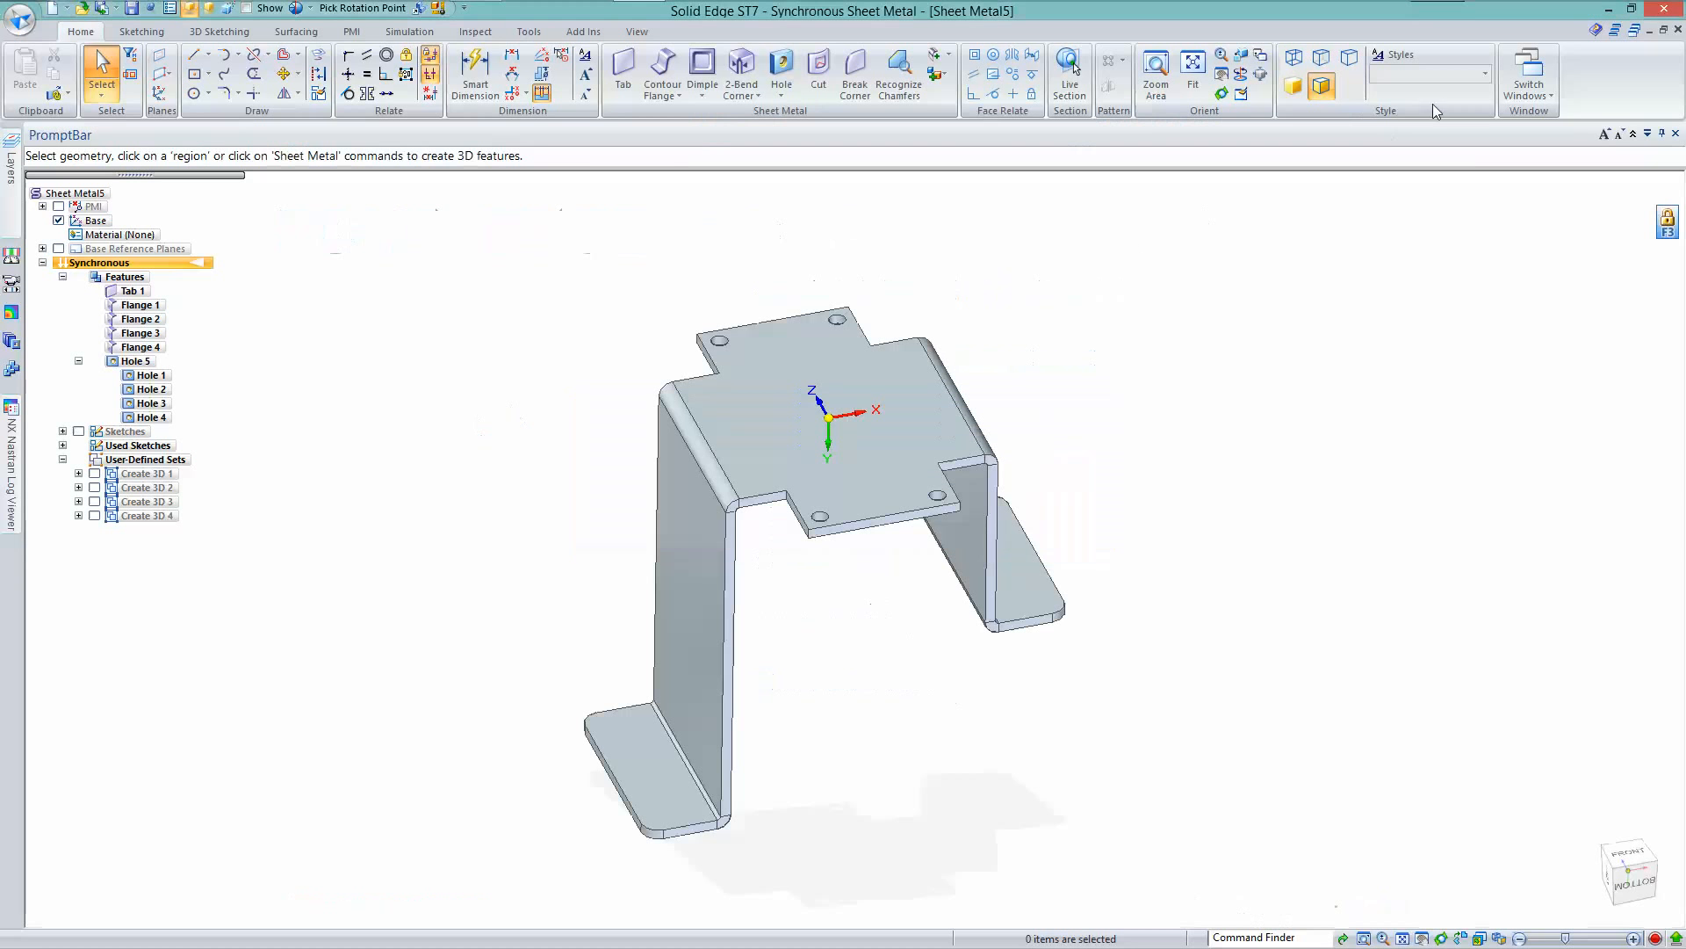
pyautogui.click(1529, 75)
pyautogui.click(1157, 184)
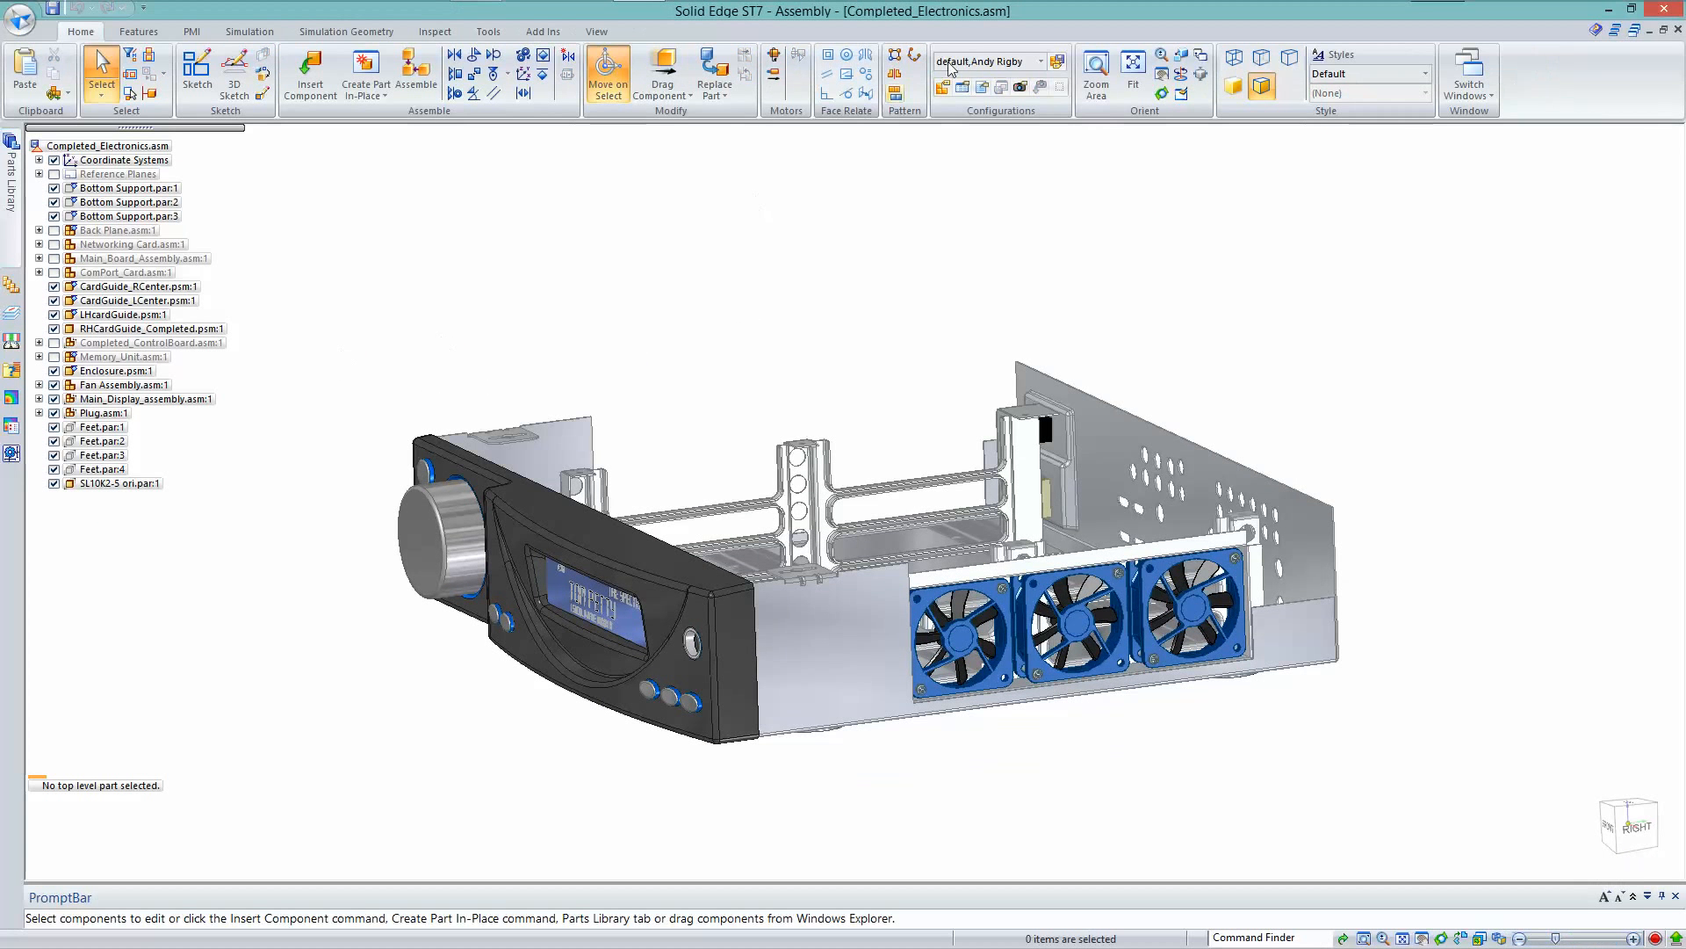
pyautogui.click(1041, 61)
pyautogui.click(1005, 89)
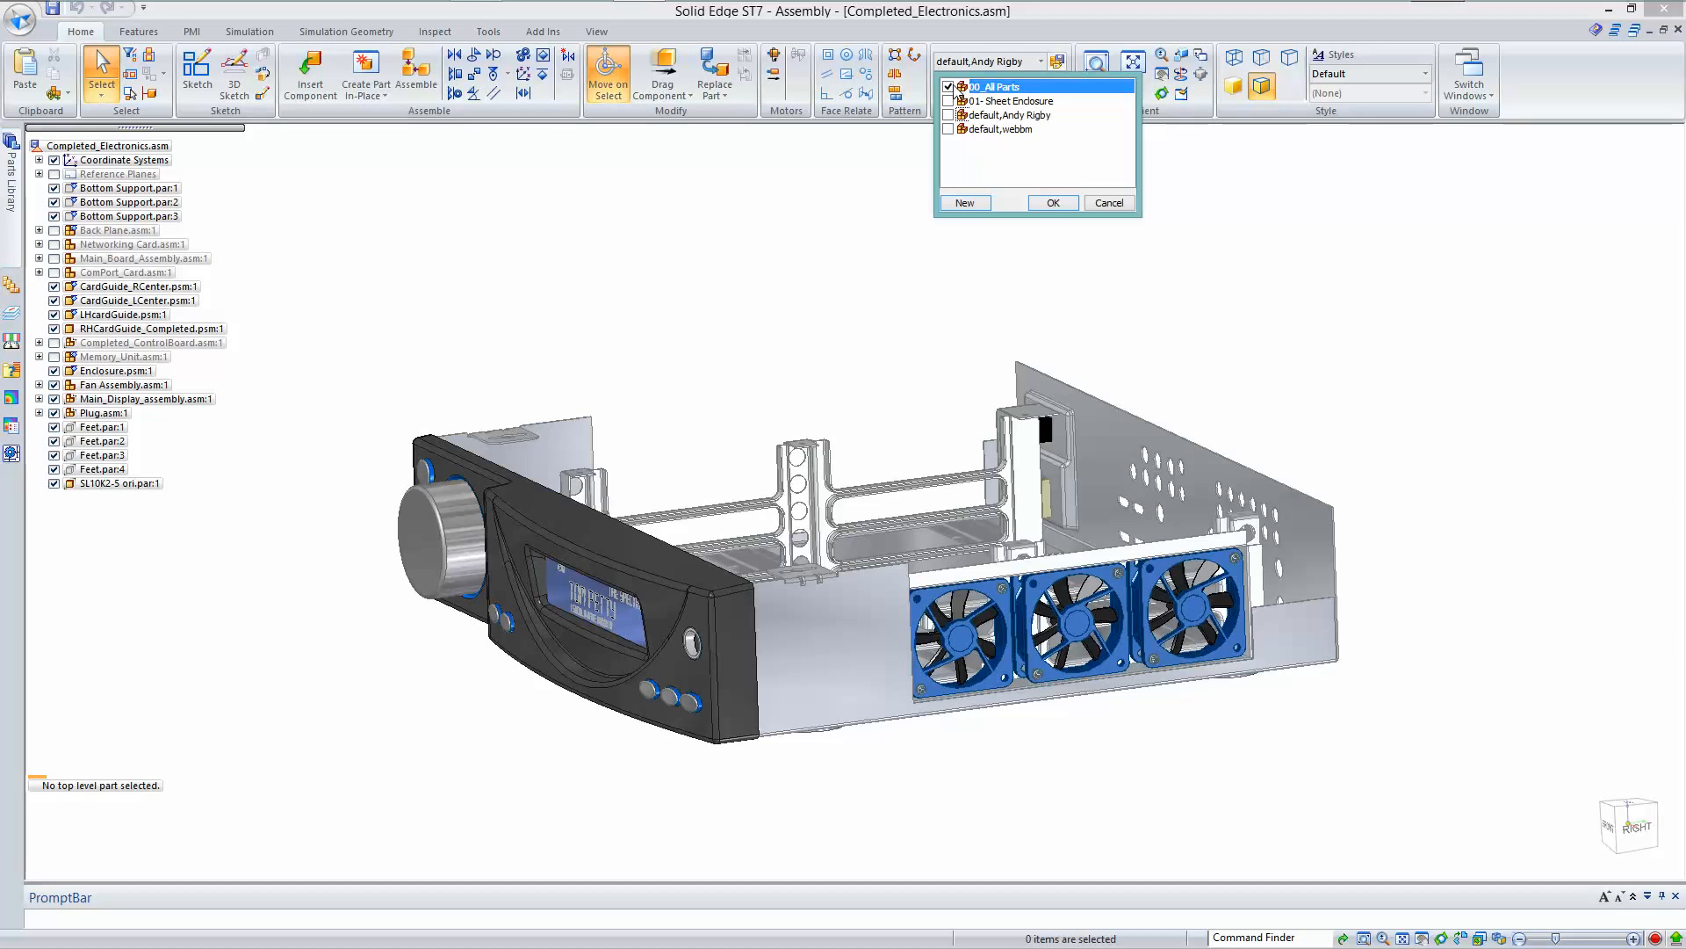
pyautogui.doubleClick(998, 88)
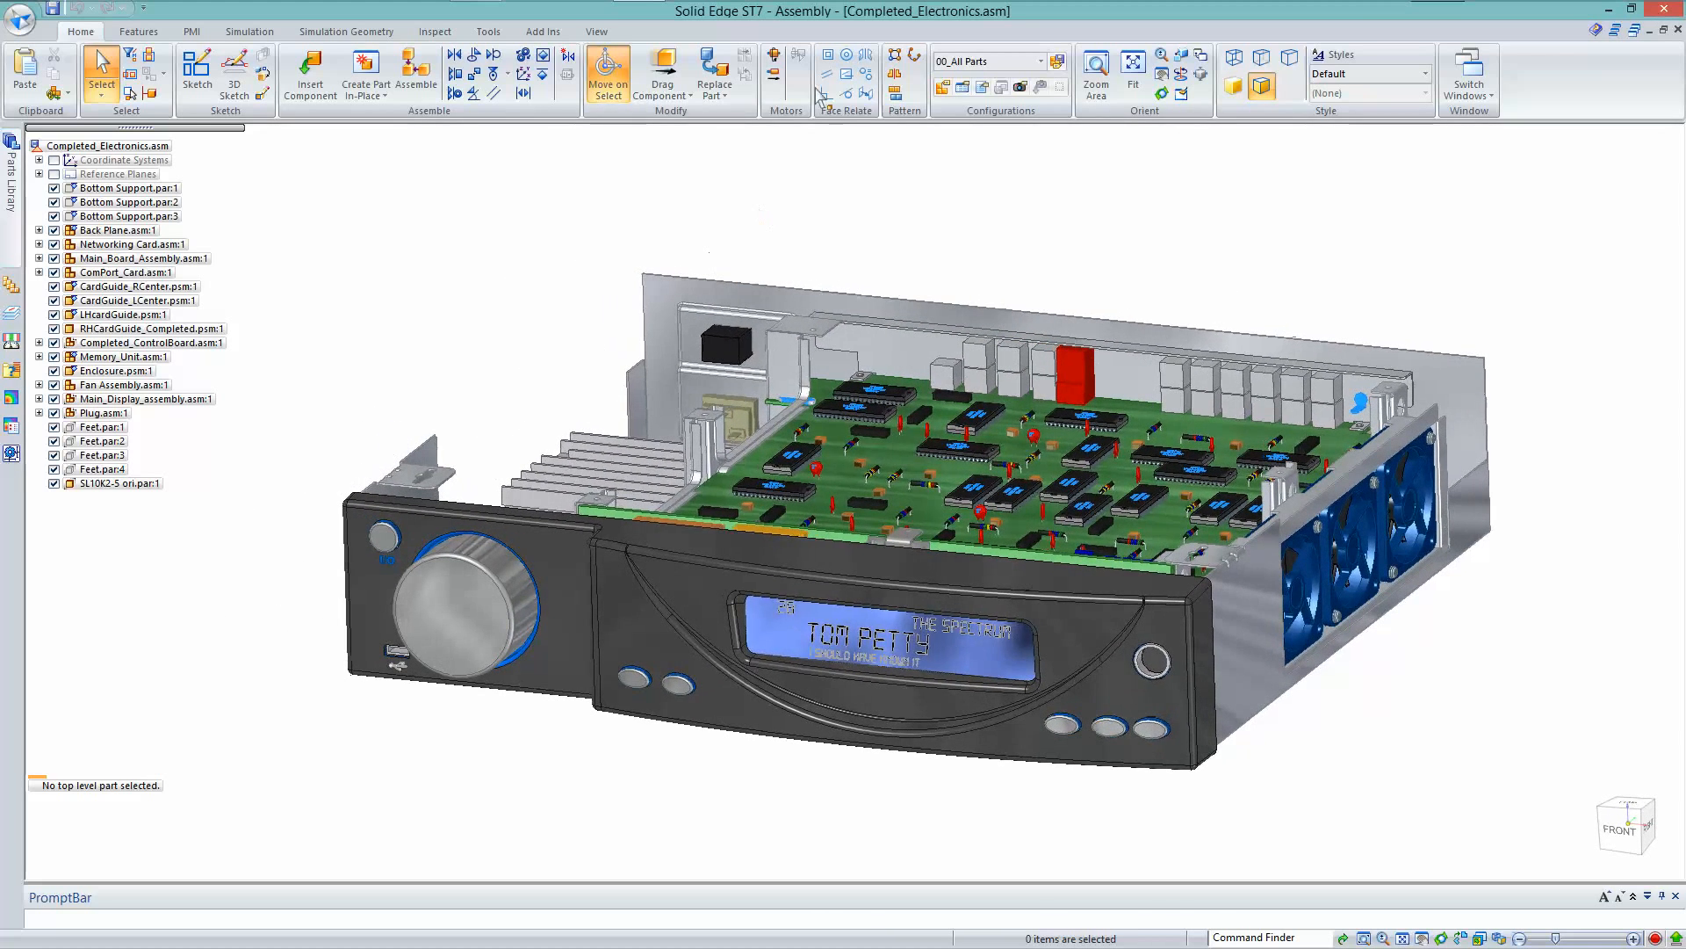
# Send the electronics assembly to KeyShot for rendering, maximize the render window and turn the model to expose its fan side
pyautogui.click(488, 32)
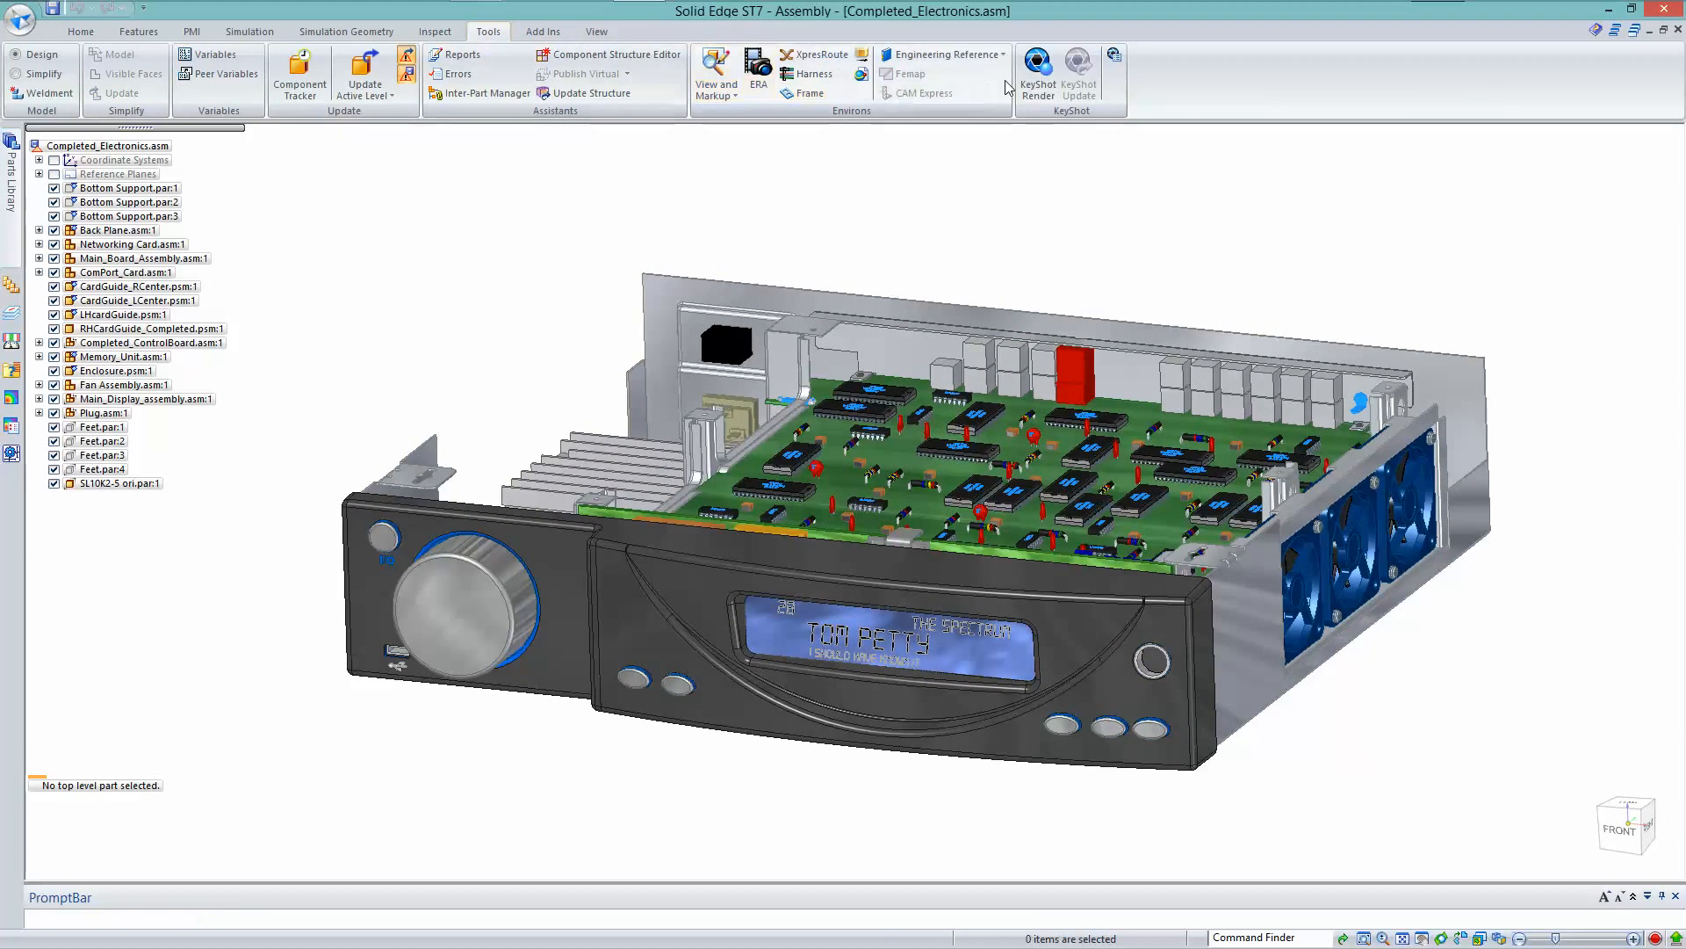
pyautogui.click(1038, 71)
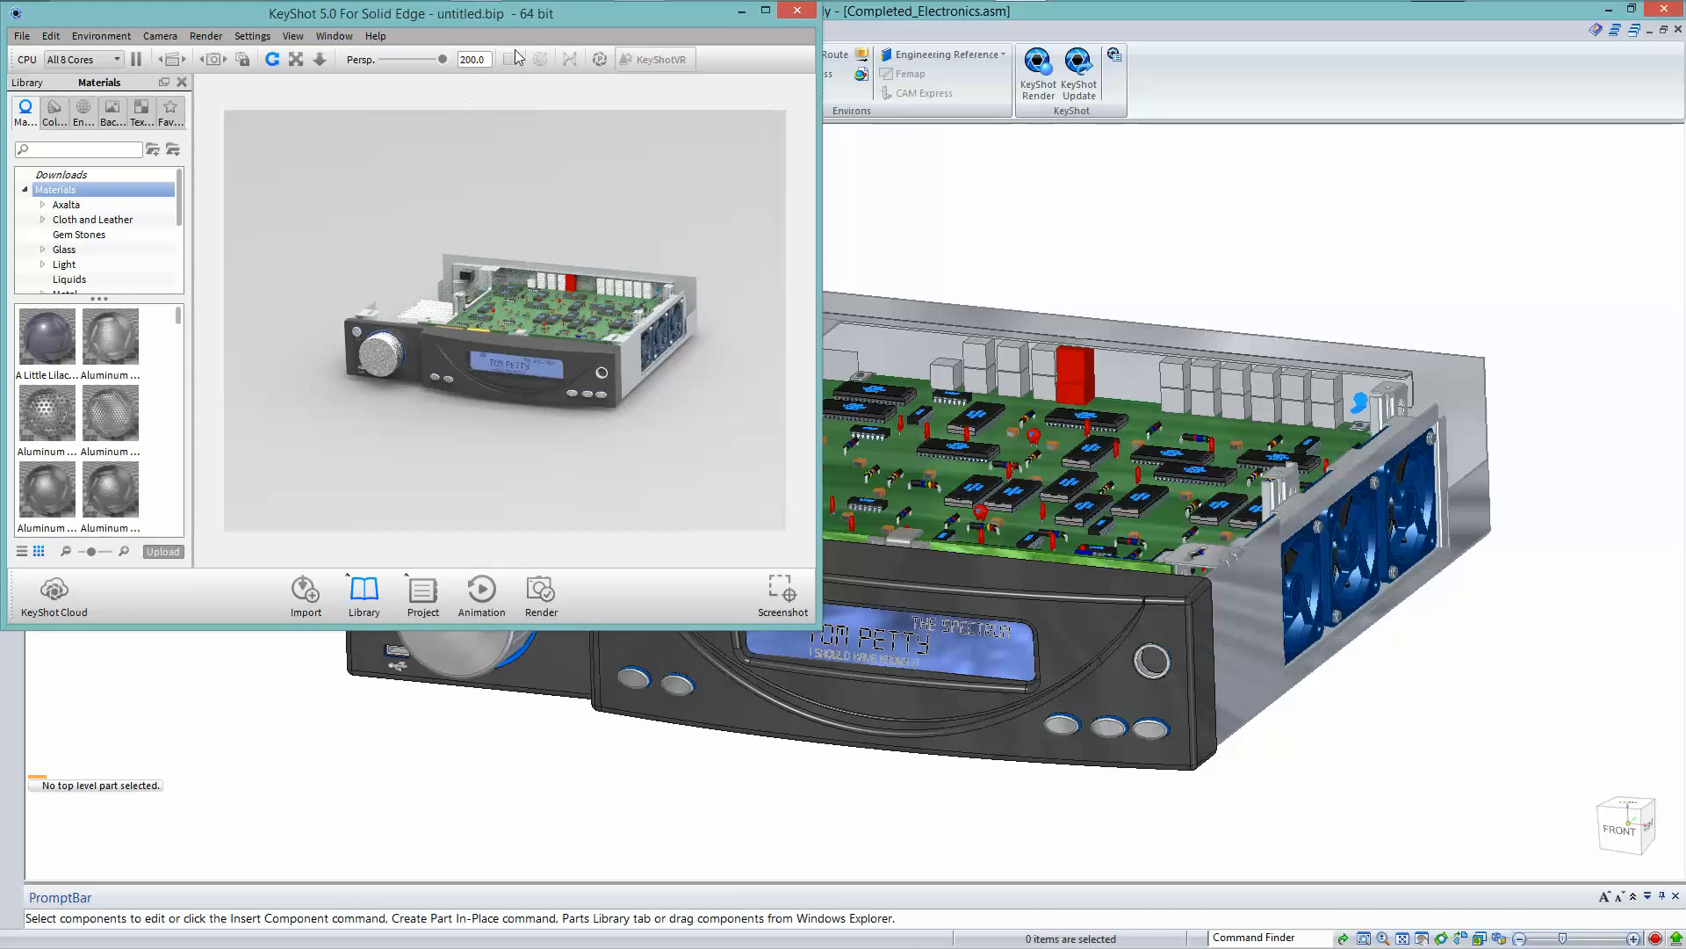
pyautogui.doubleClick(543, 9)
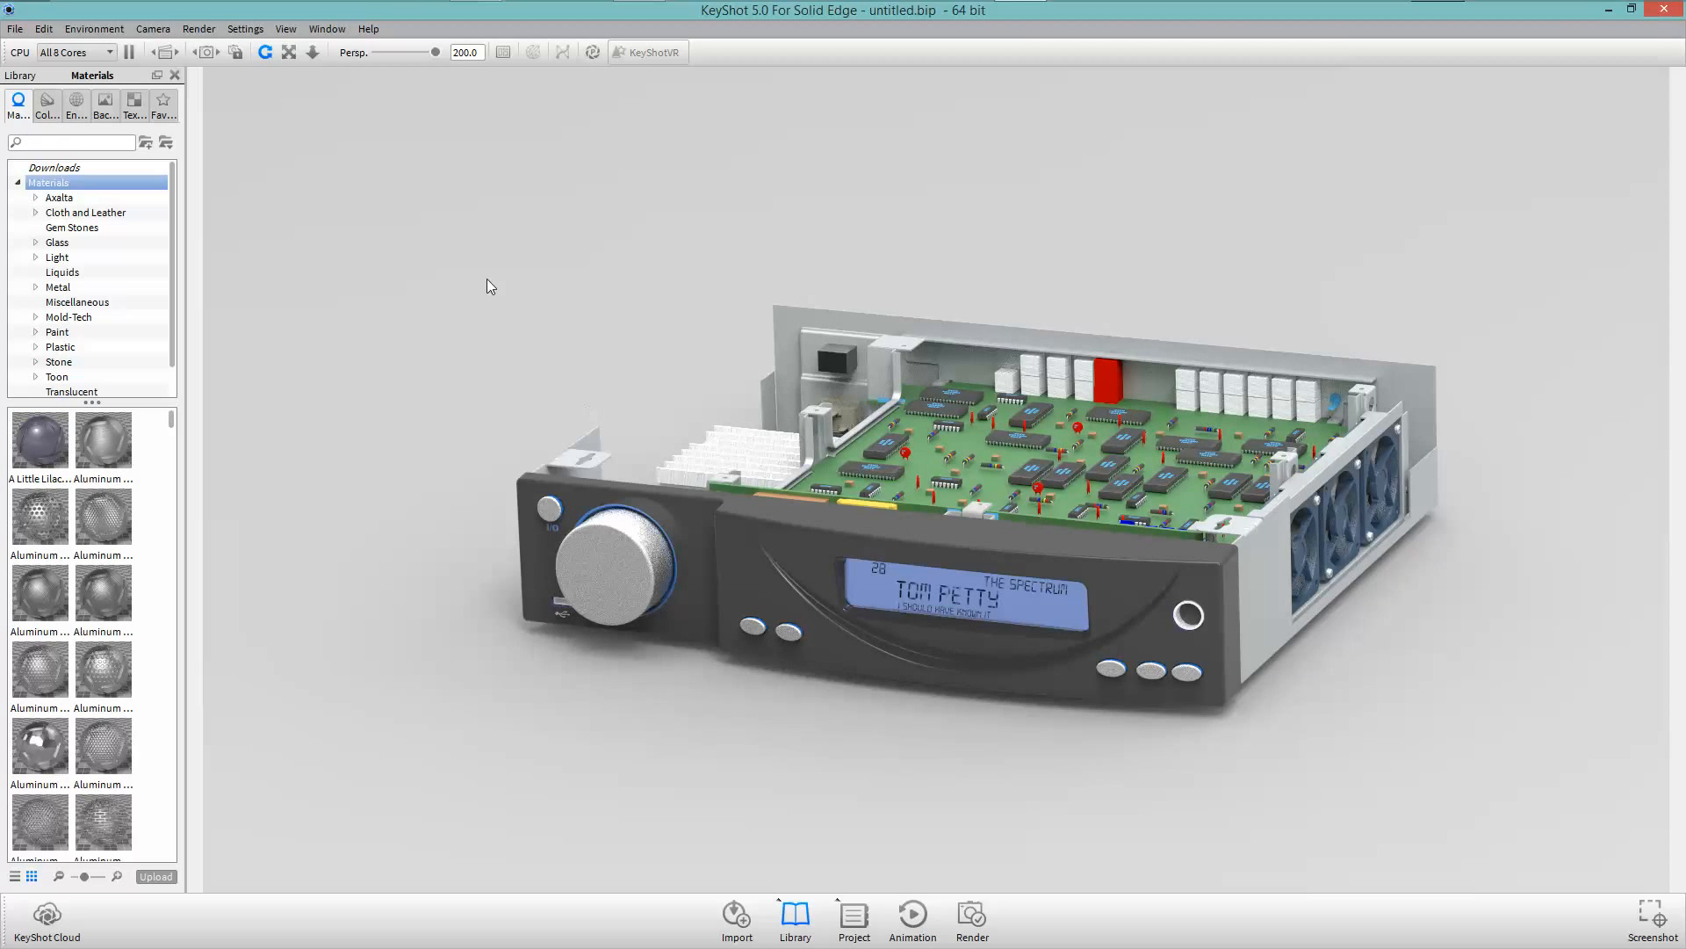
pyautogui.moveTo(572, 252); pyautogui.dragTo(399, 307)
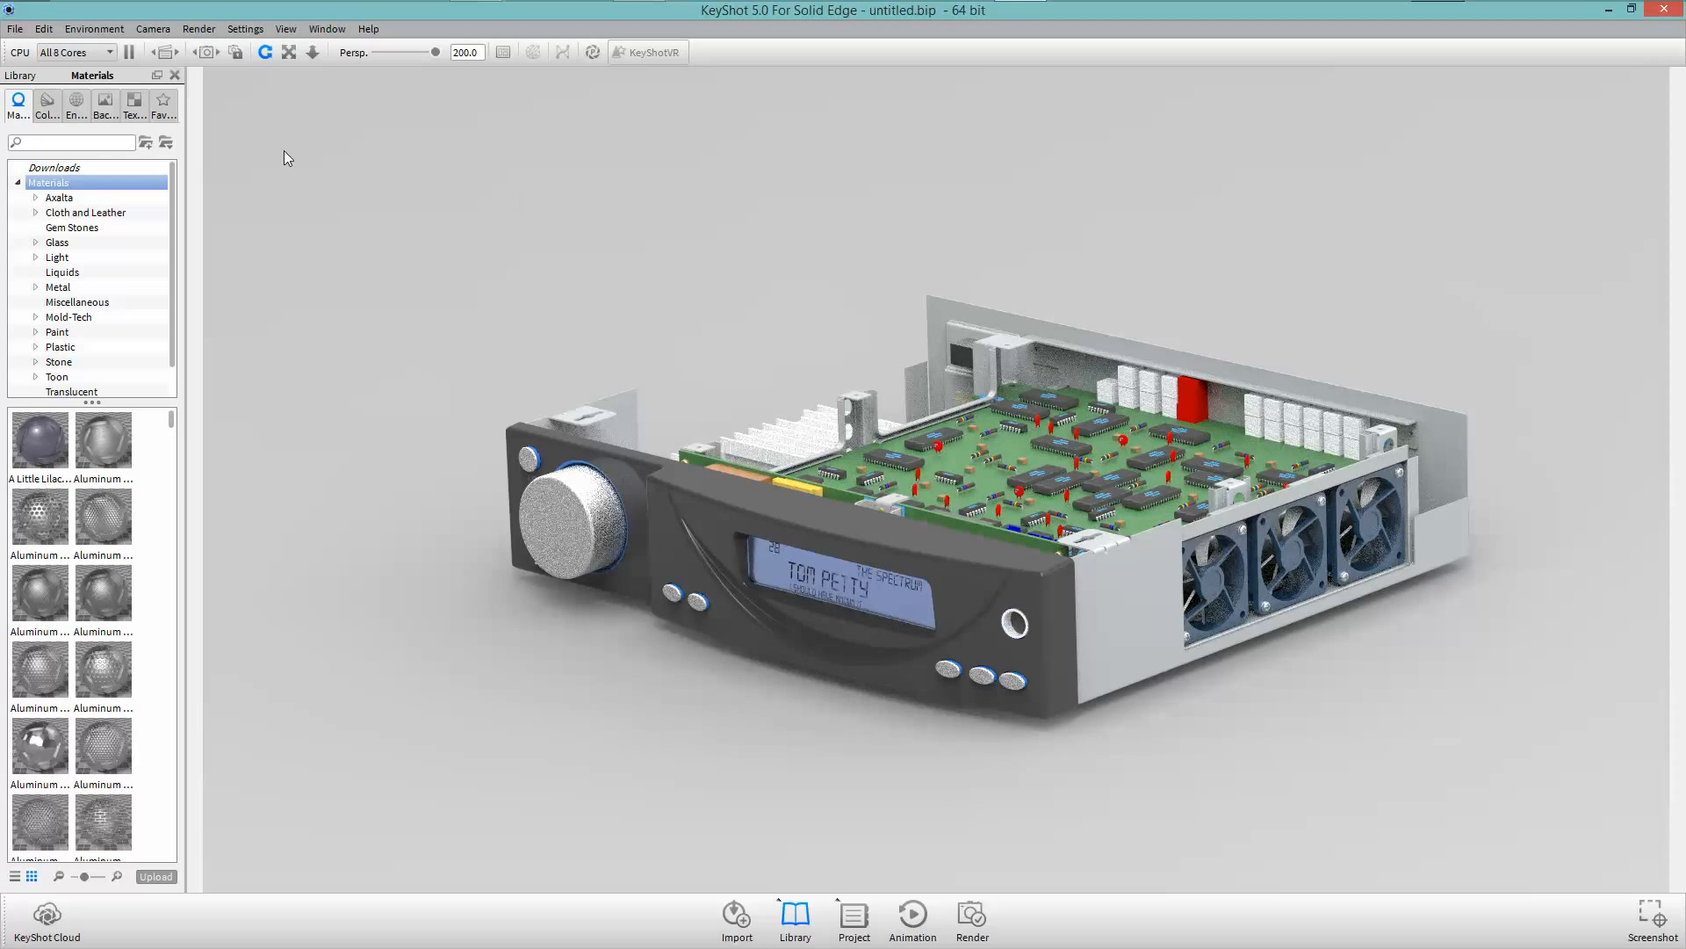
# Browse the colors, environments and backplates available in the KeyShot library
pyautogui.click(48, 107)
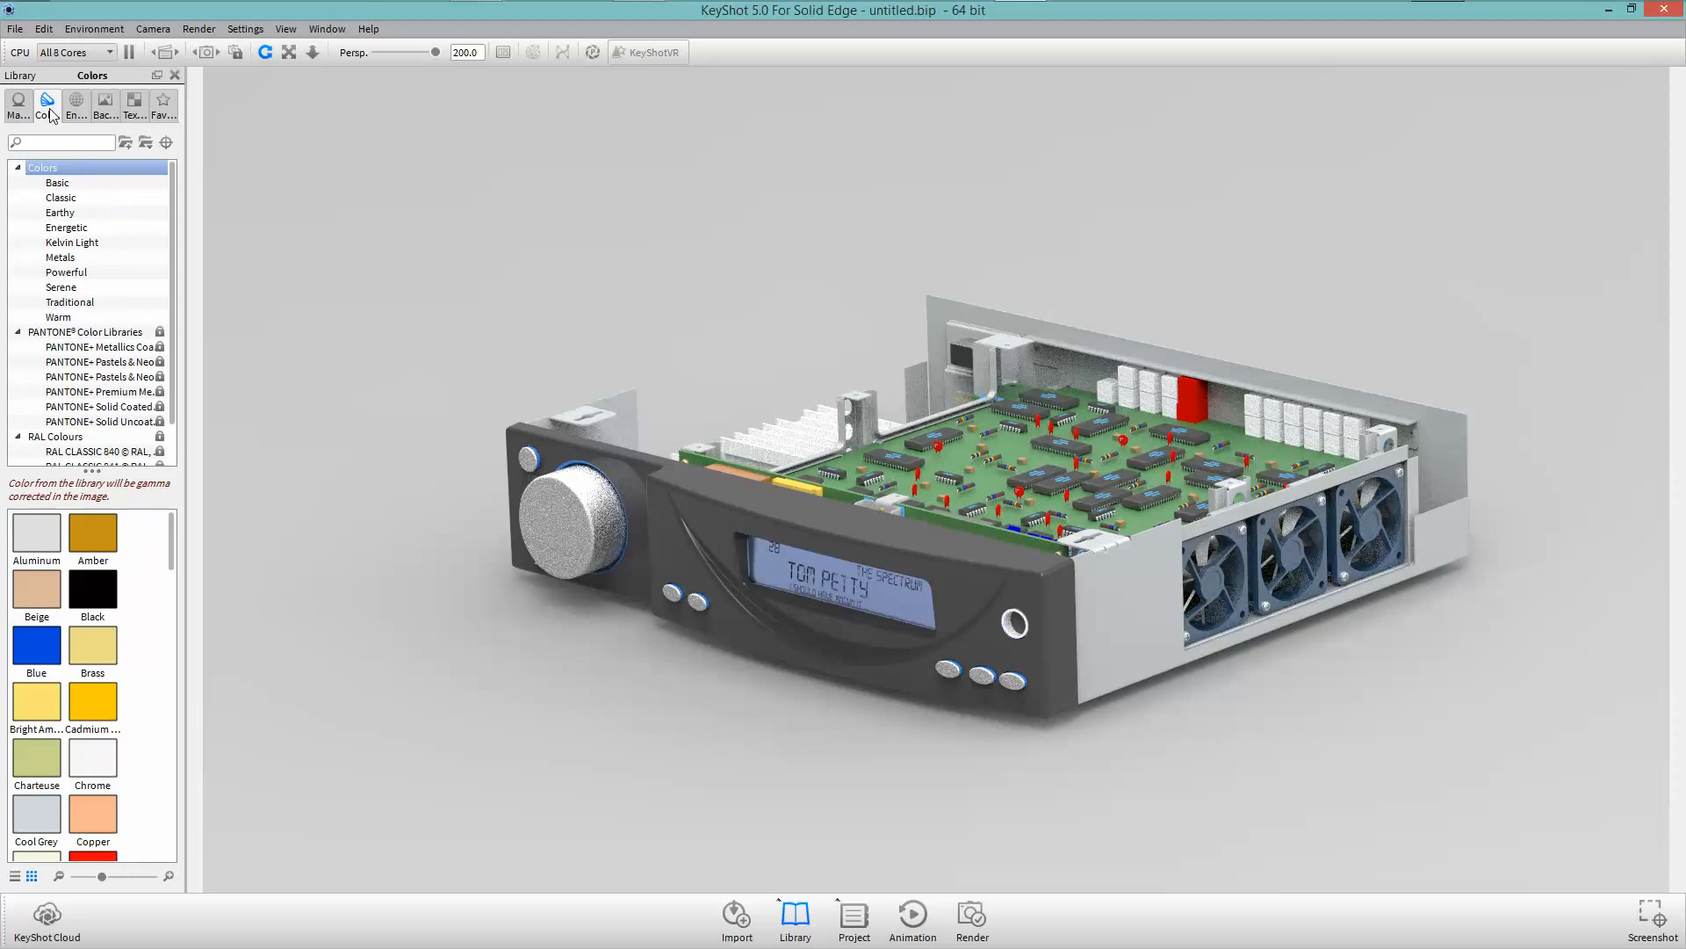
pyautogui.click(77, 107)
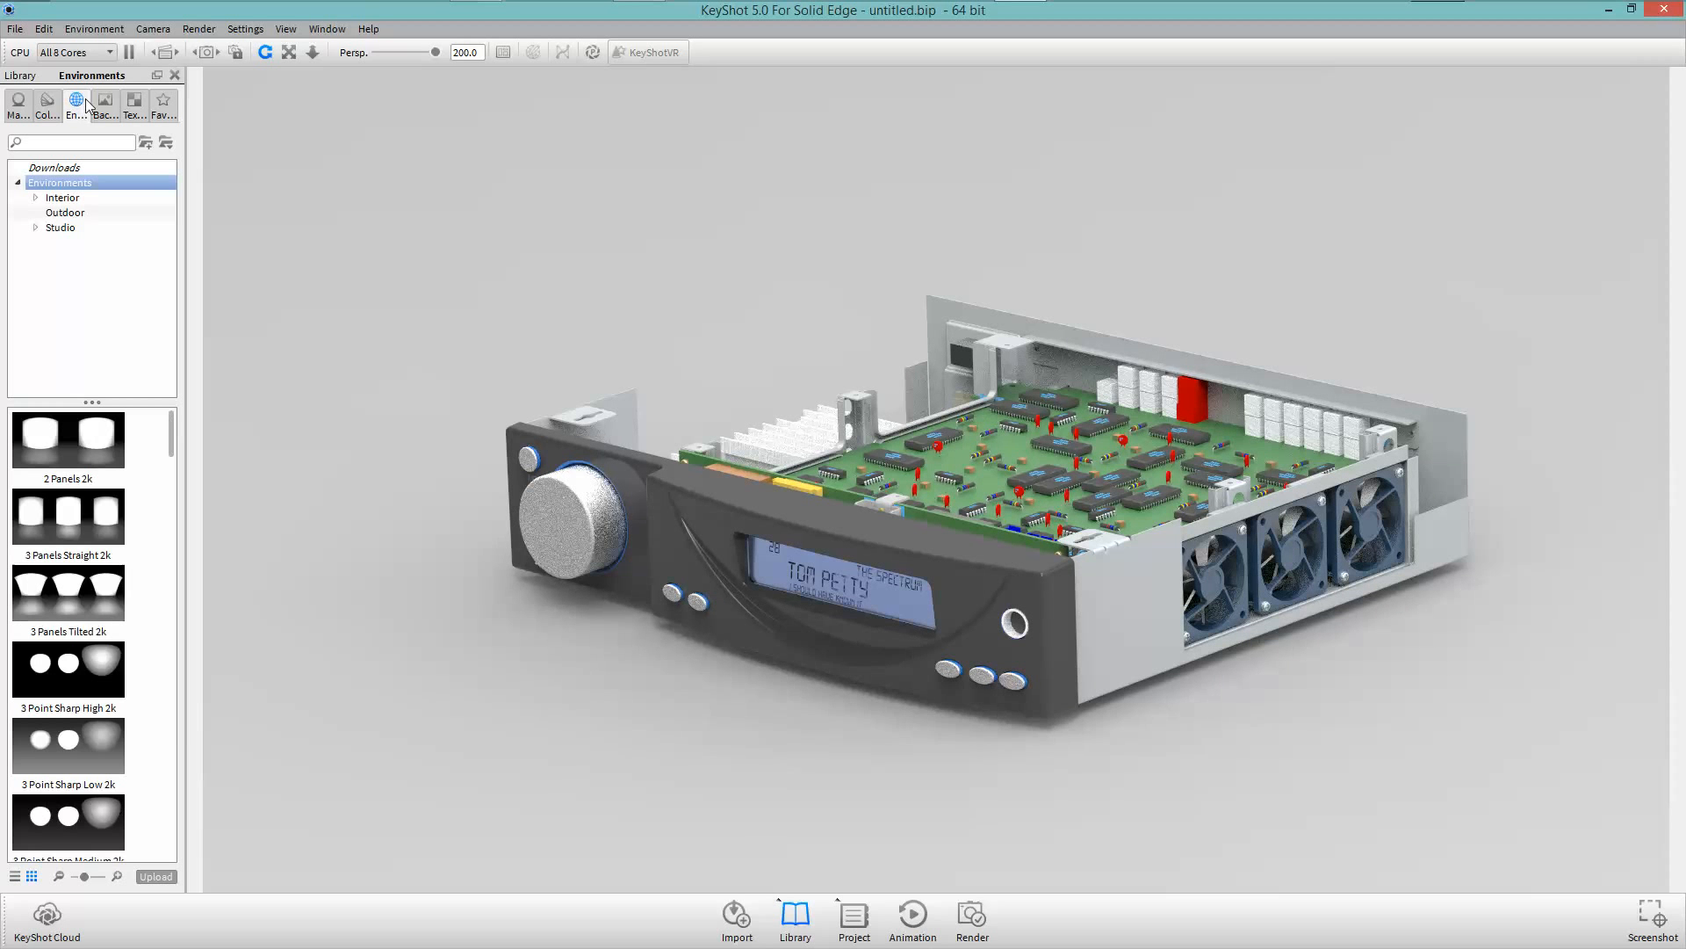
pyautogui.click(106, 104)
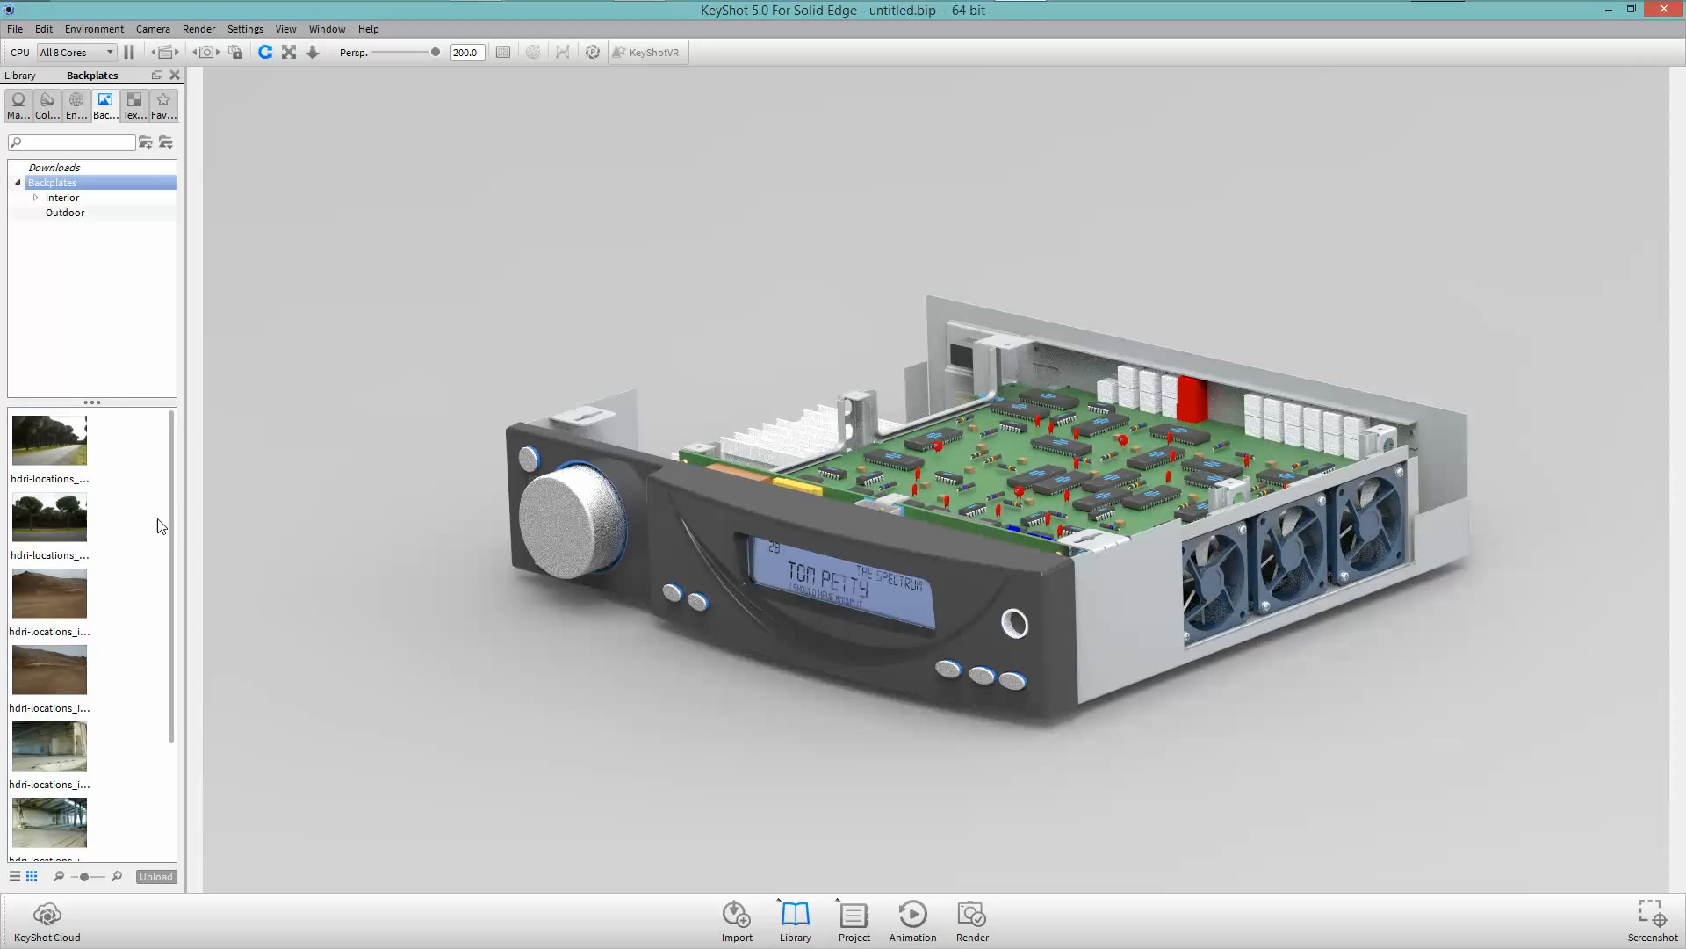
pyautogui.moveTo(172, 510); pyautogui.dragTo(178, 473)
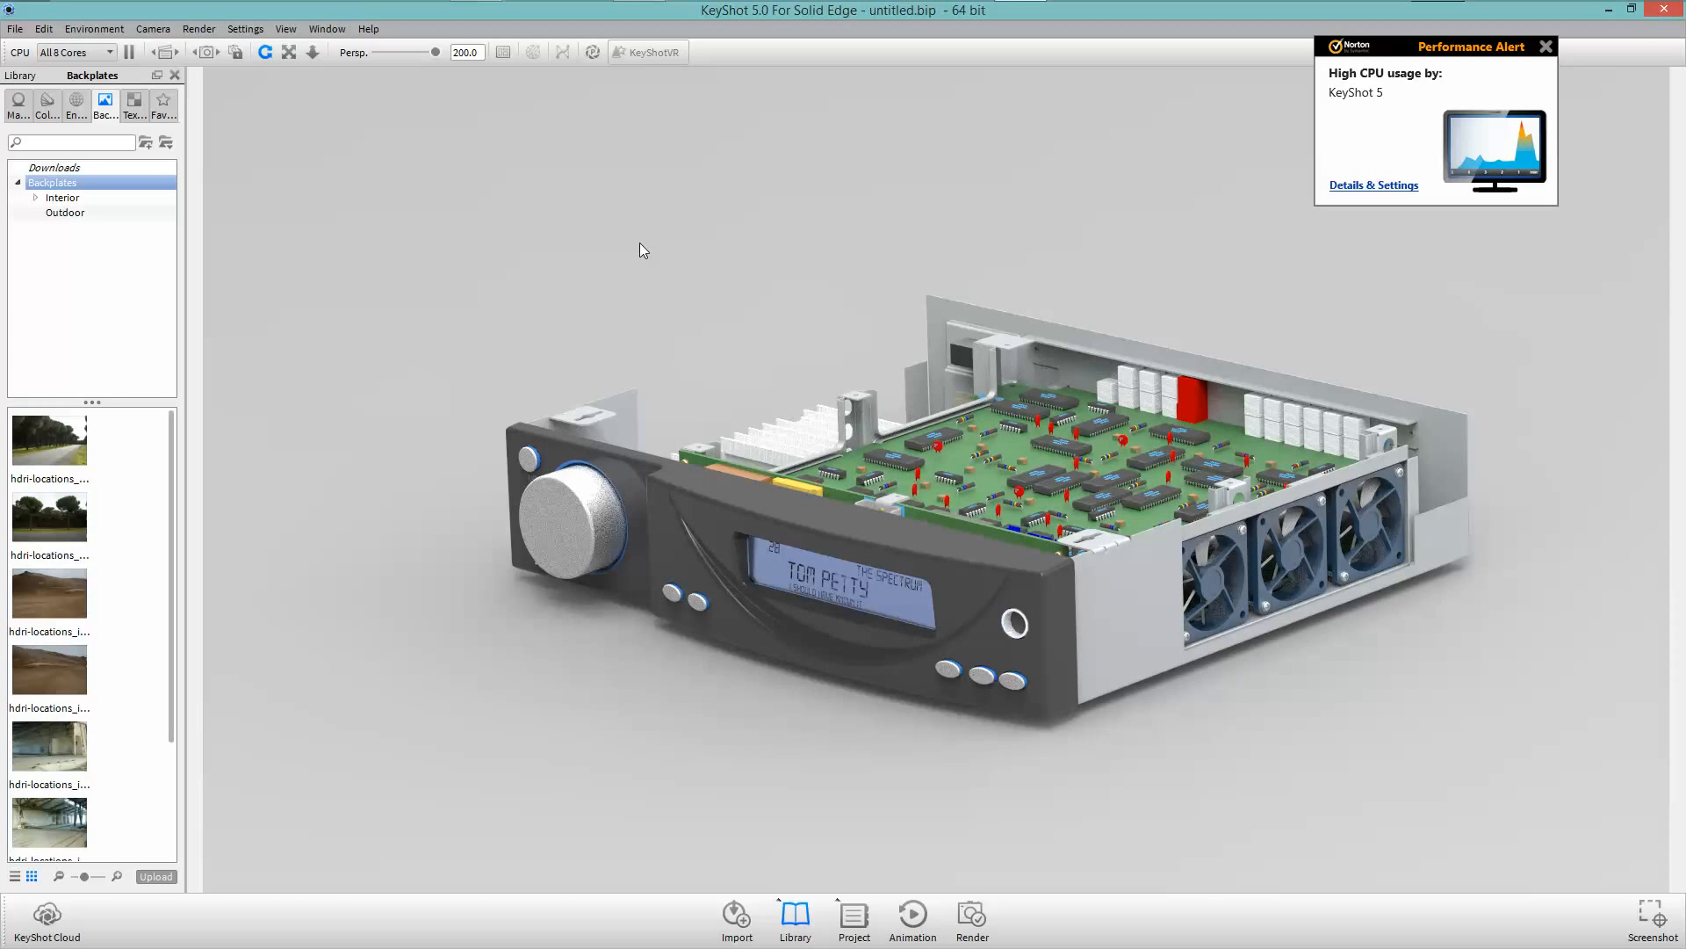
# Return to Solid Edge, switch to the PowerPoint slide show and advance it to the Summary slide
pyautogui.hotkey('alt', 'Tab')
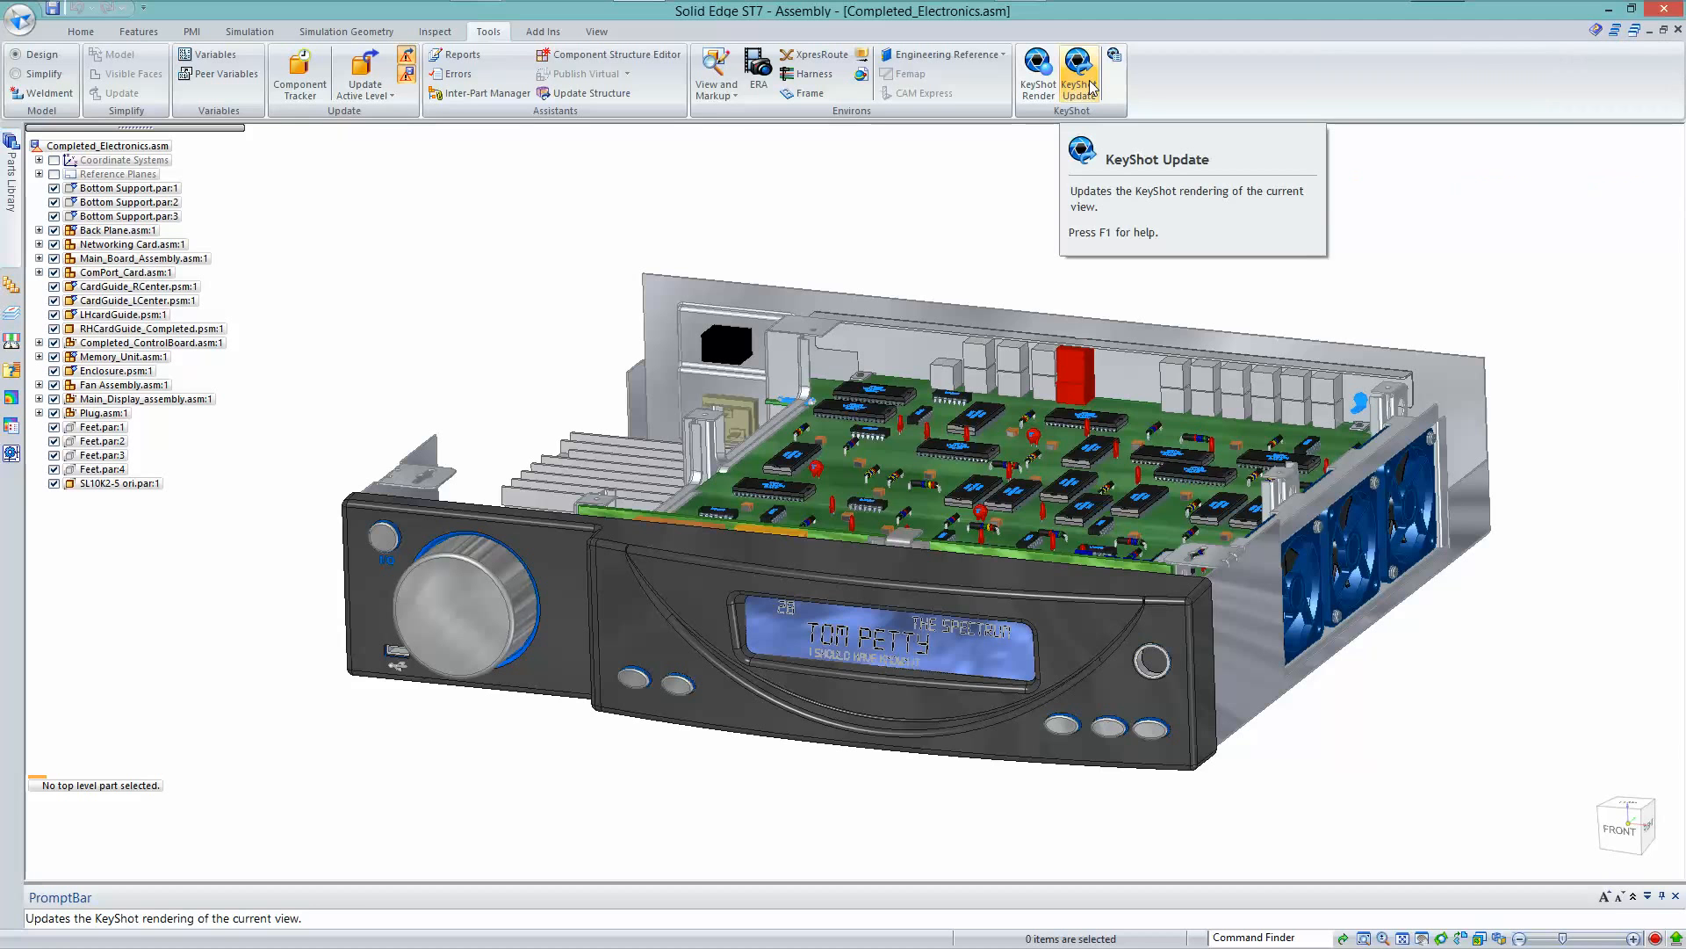
pyautogui.hotkey('alt', 'Tab')
pyautogui.hotkey('alt', 'Tab')
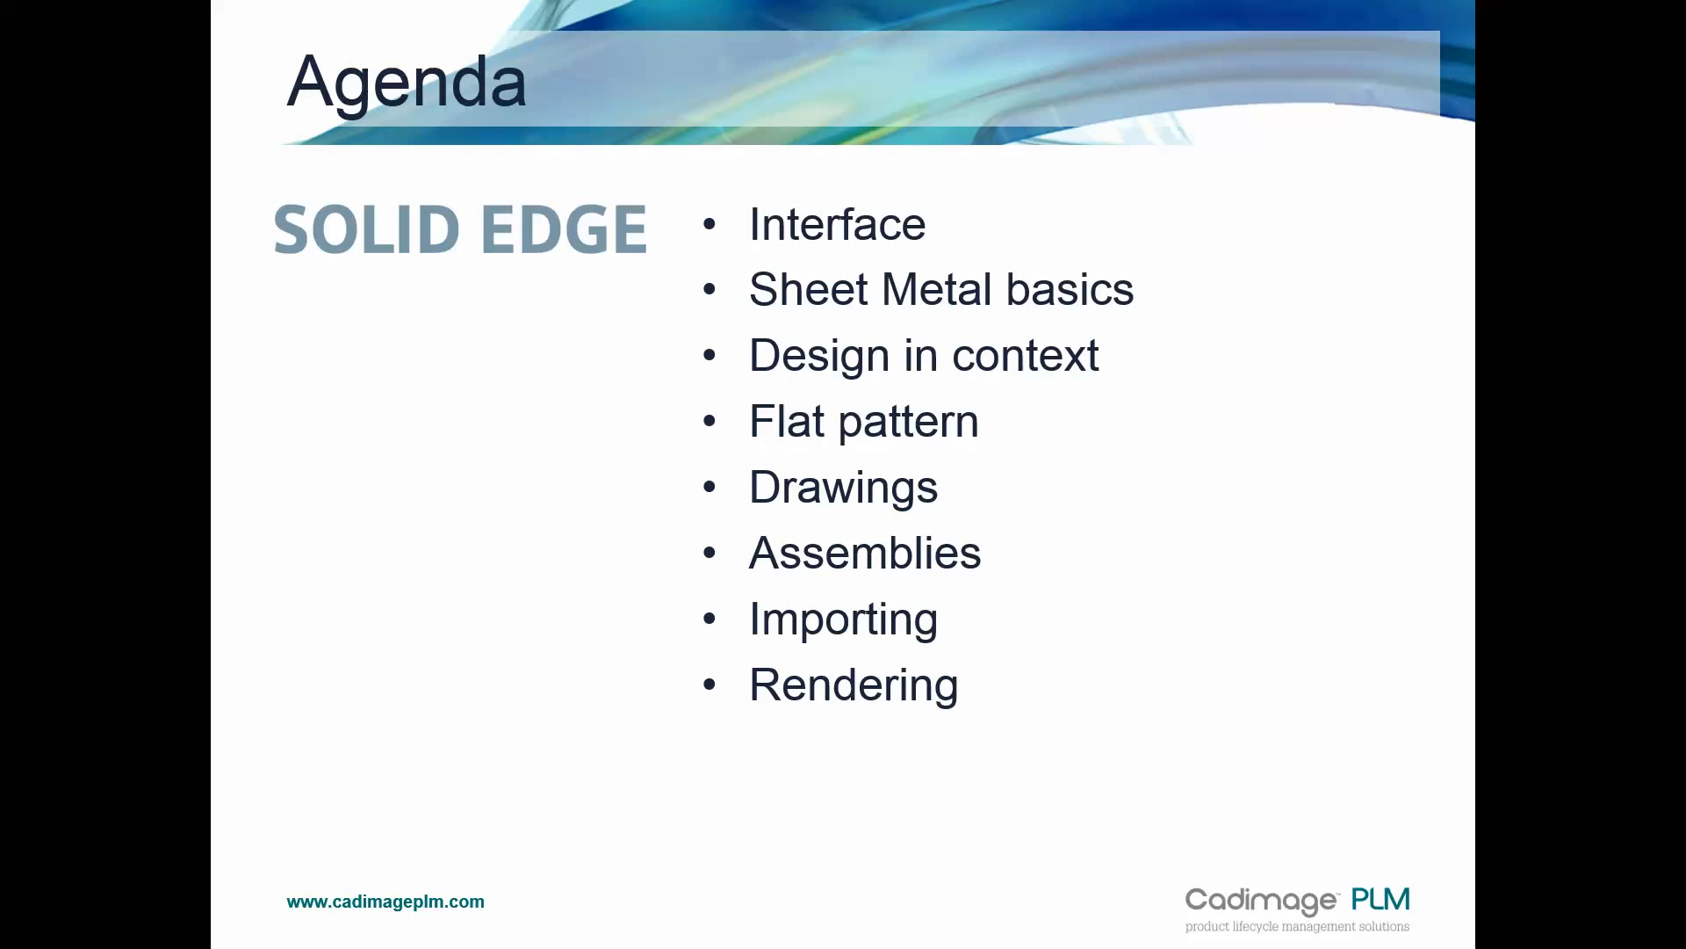
pyautogui.press('Right')
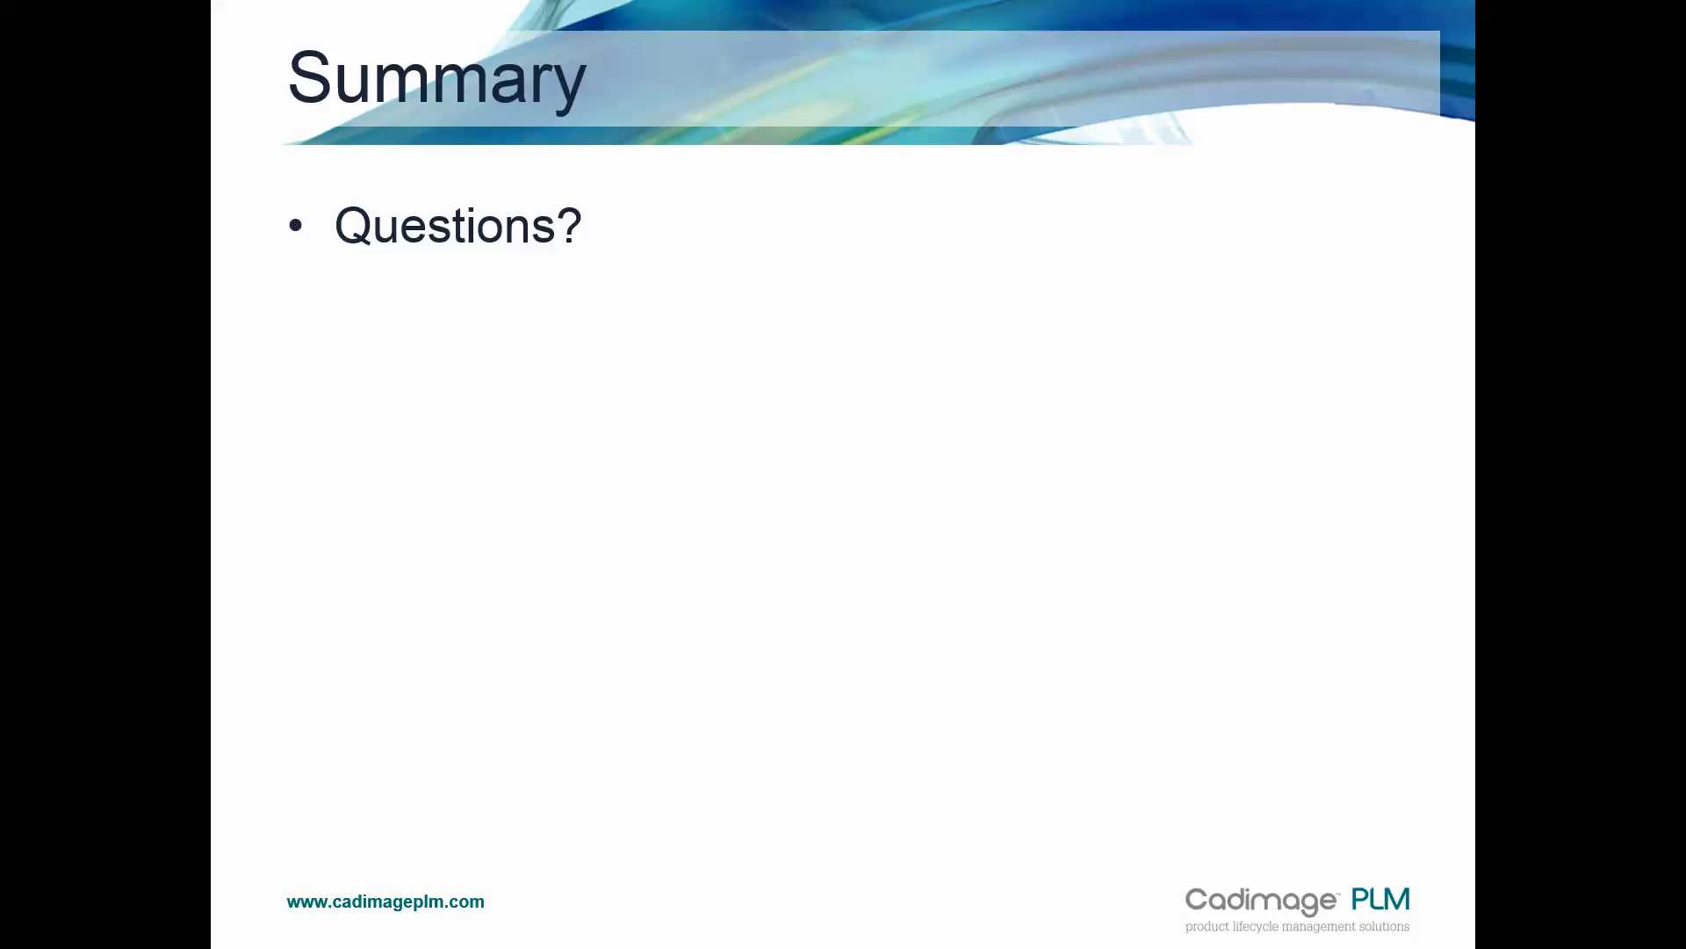